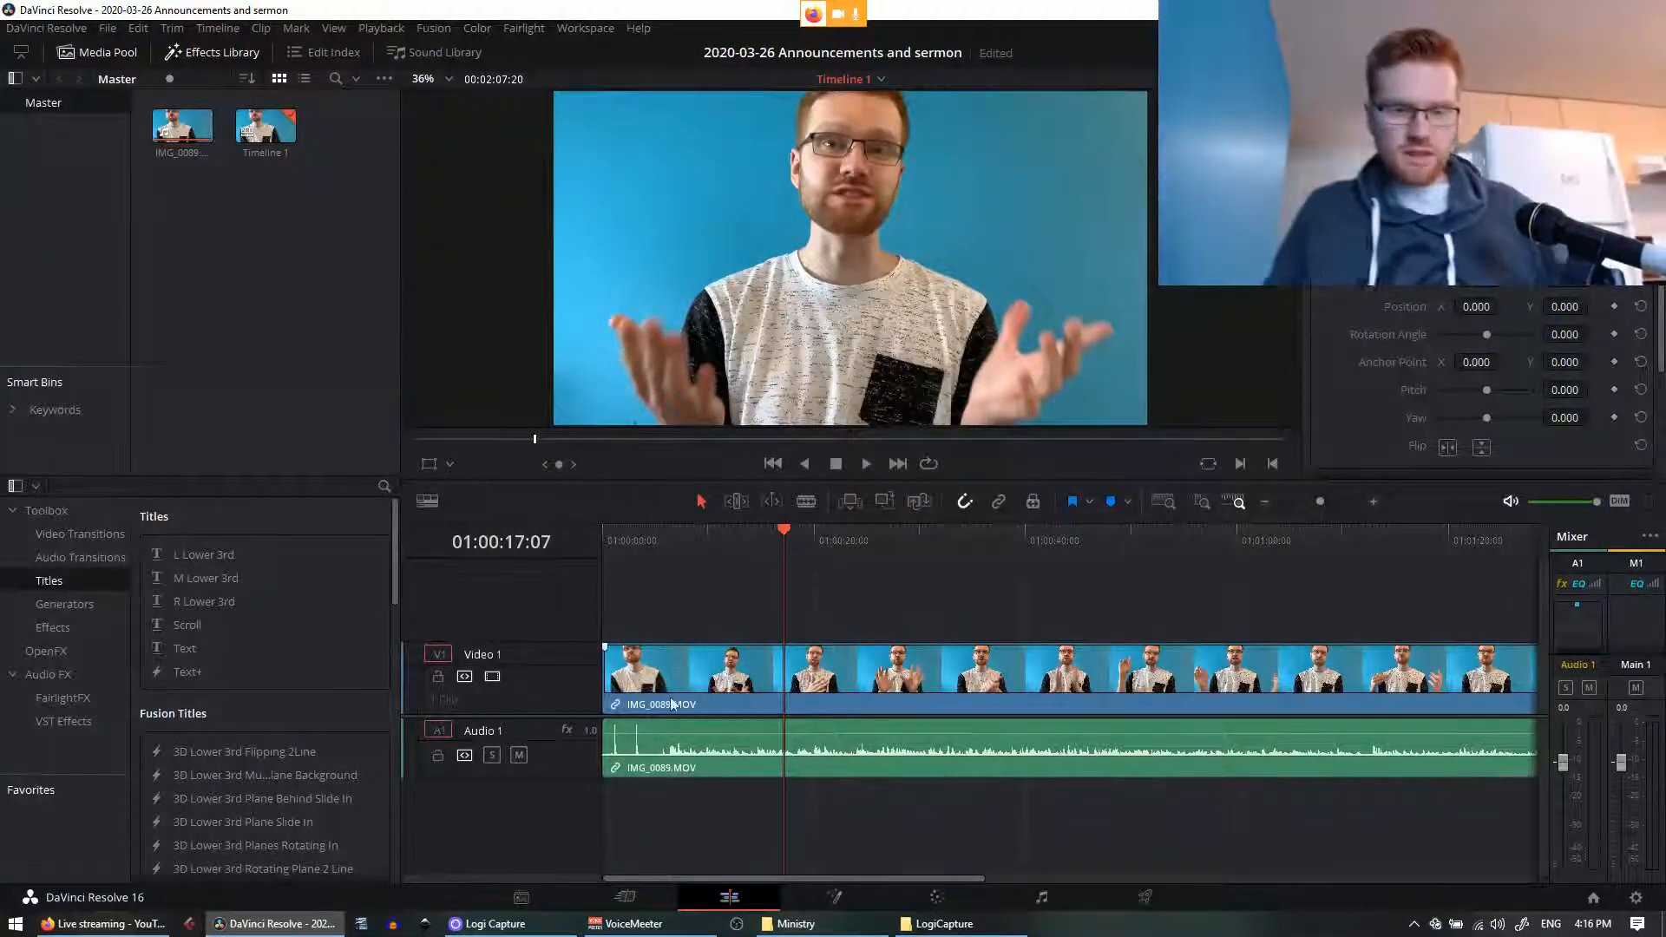
Step: Raise VoiceMeeter's Hardware Input 1 microphone gain from -34.0 dB to -10.2 dB, then return to Resolve
{"action": "mouse_move", "coordinate": [78, 918]}
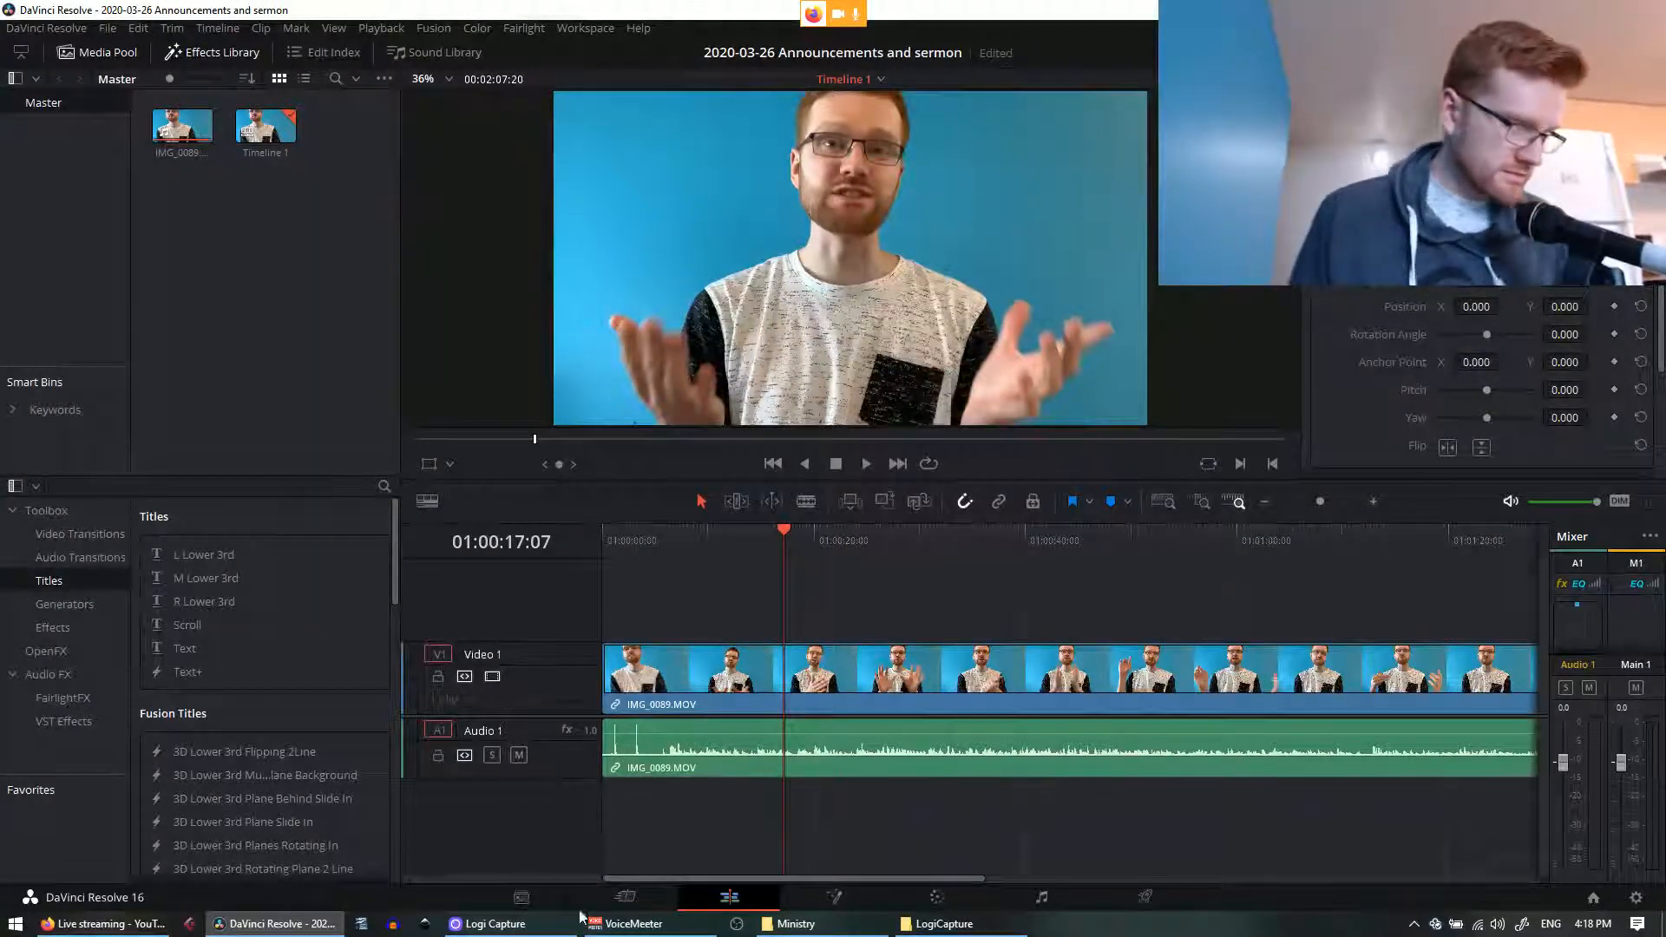
{"action": "left_click", "coordinate": [634, 923]}
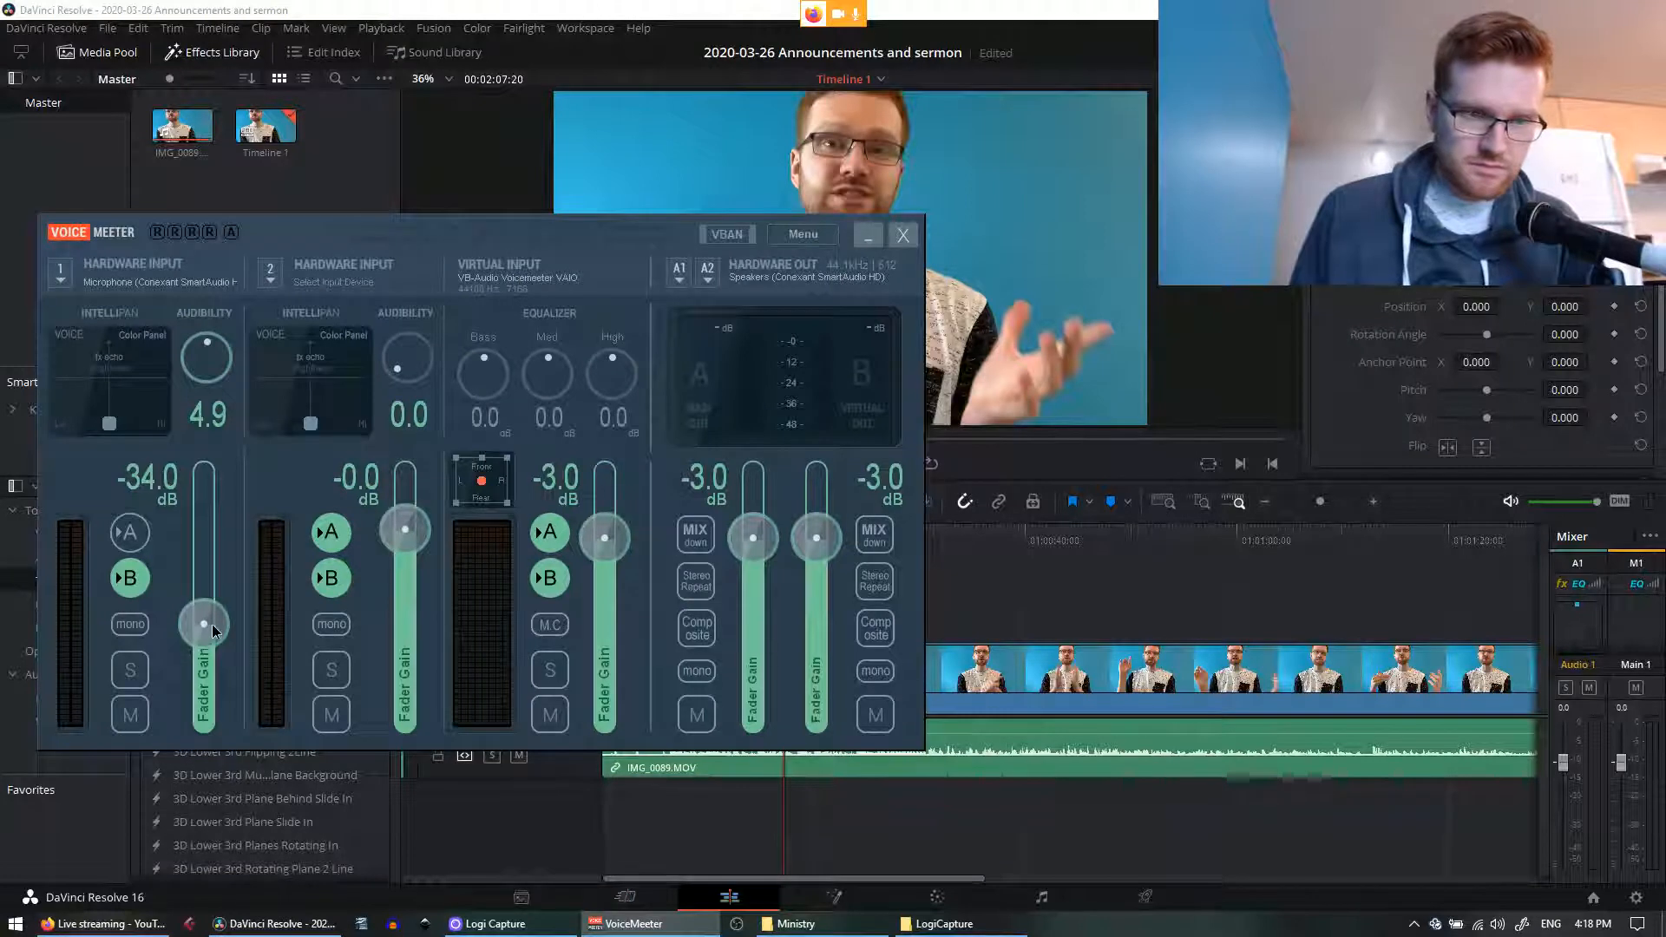
{"action": "left_click_drag", "start_coordinate": [211, 623], "coordinate": [208, 561]}
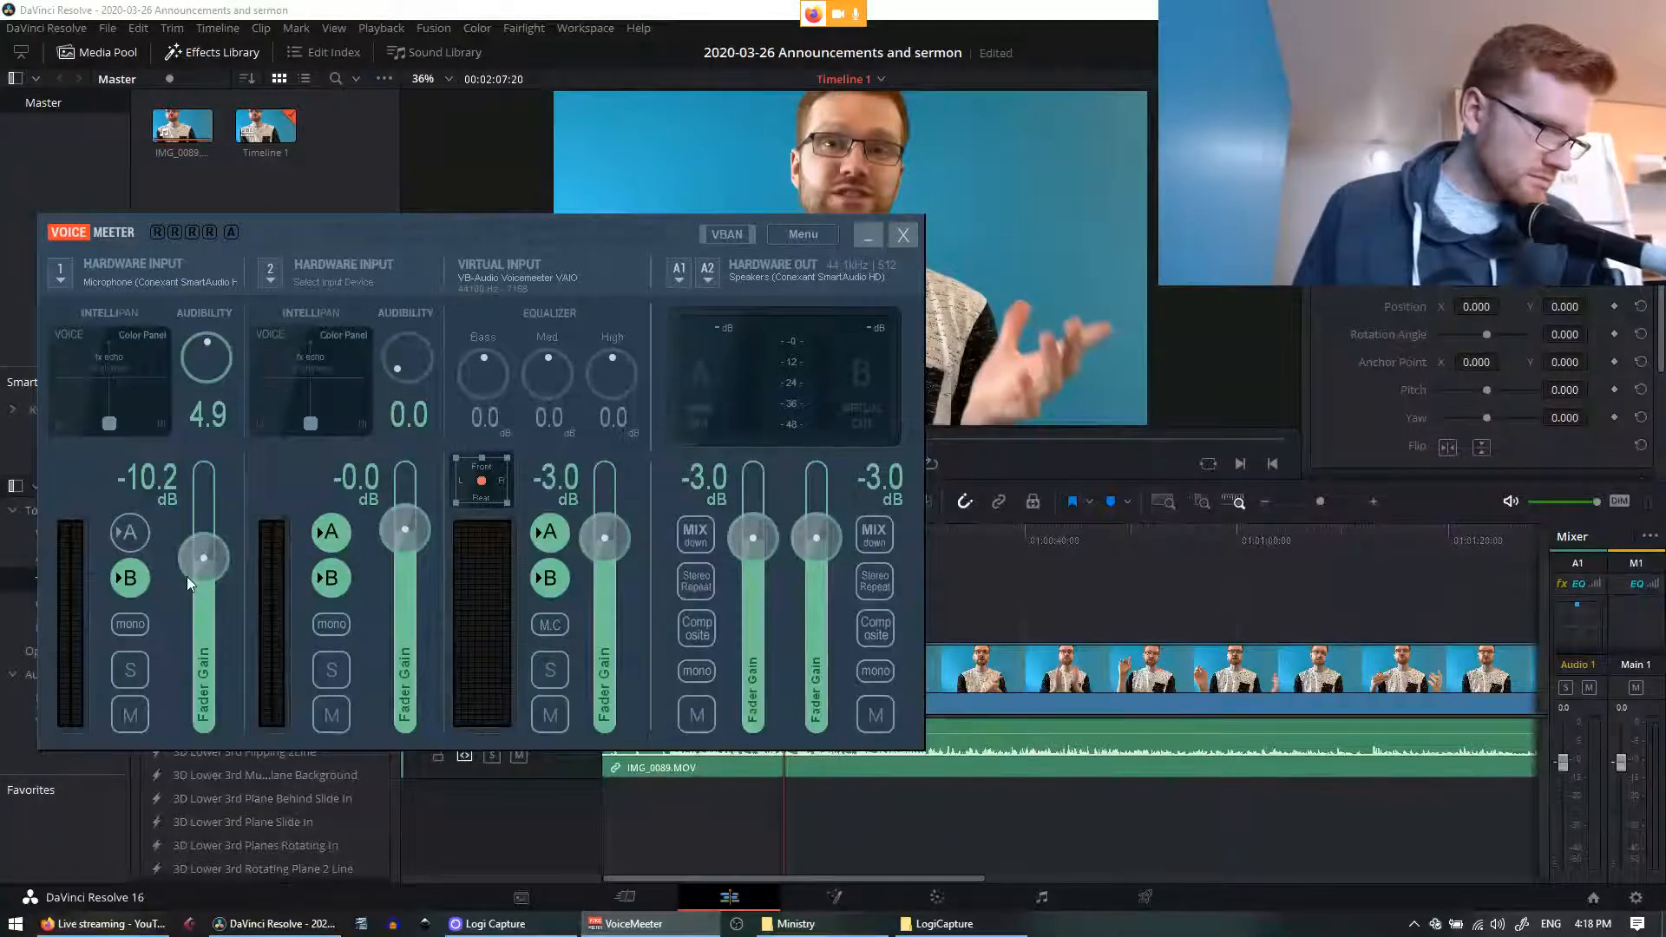
{"action": "left_click", "coordinate": [563, 9]}
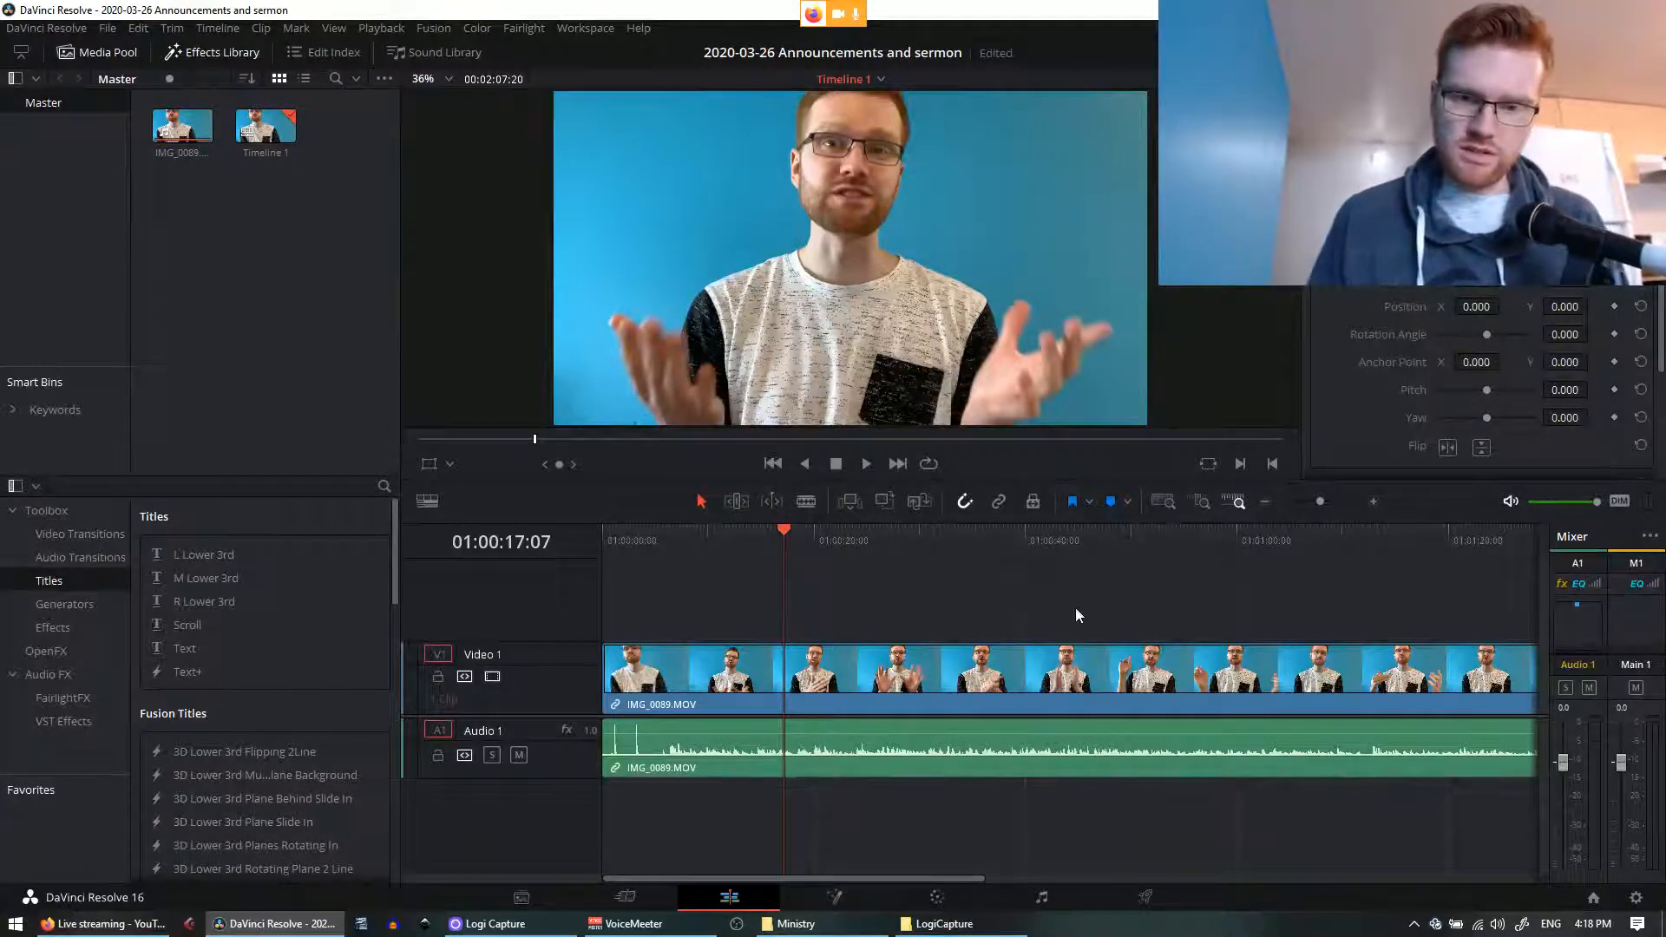
Step: Play Timeline 1 to check the new audio level, stopping at 01:00:25:08
{"action": "key", "text": "space"}
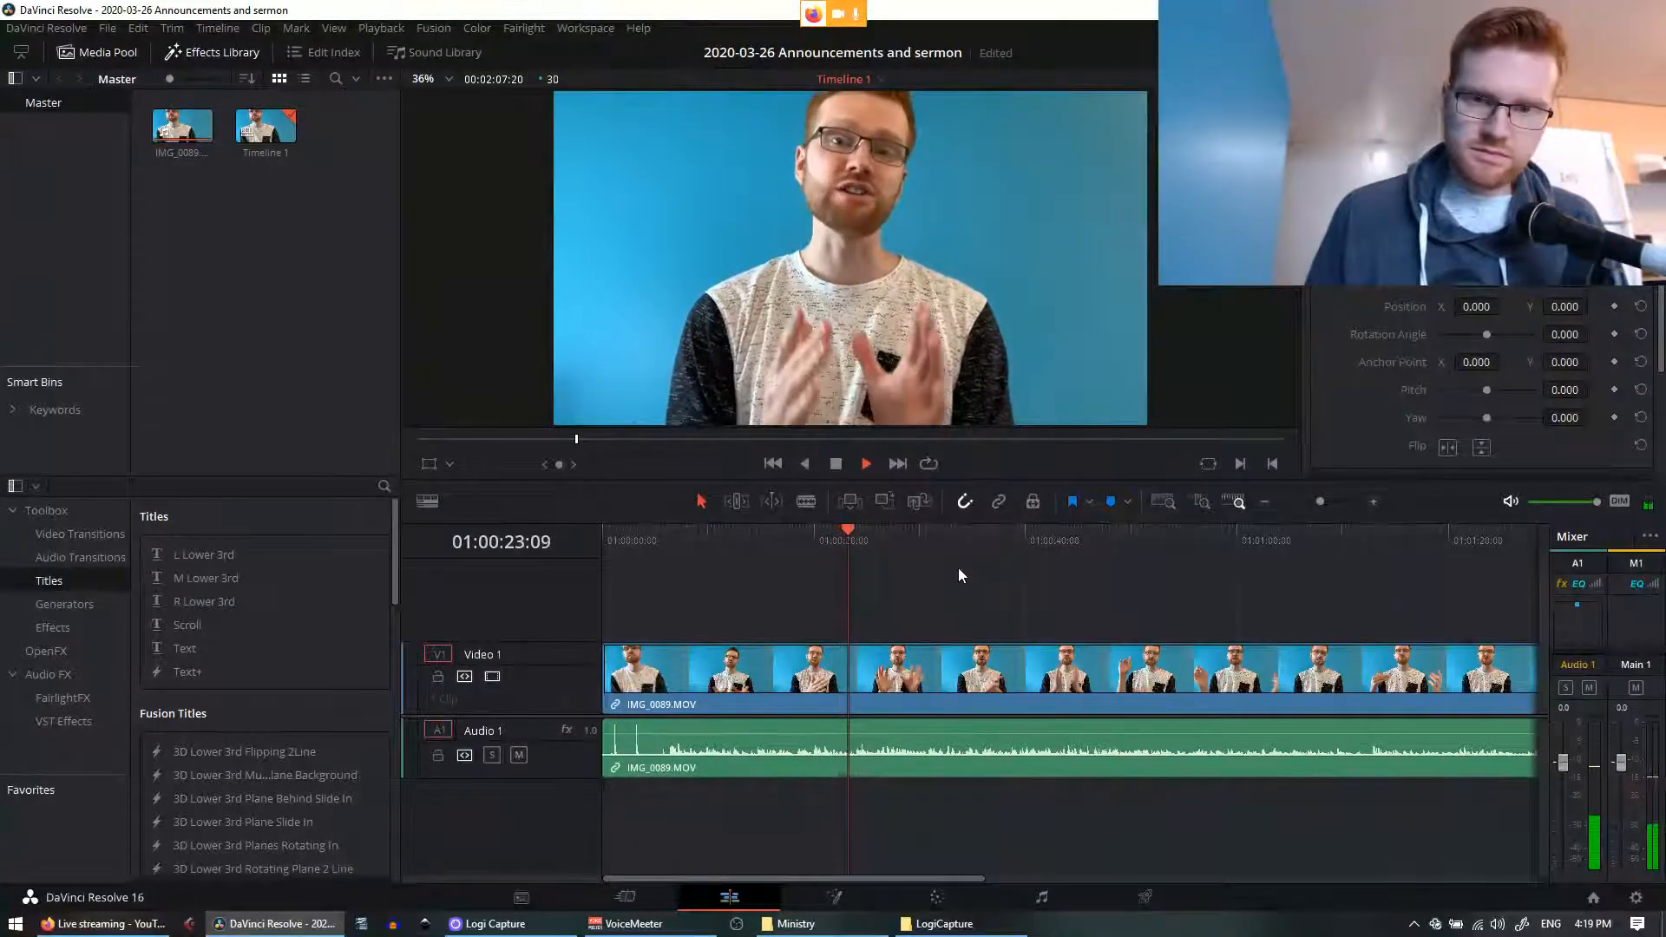
{"action": "key", "text": "space"}
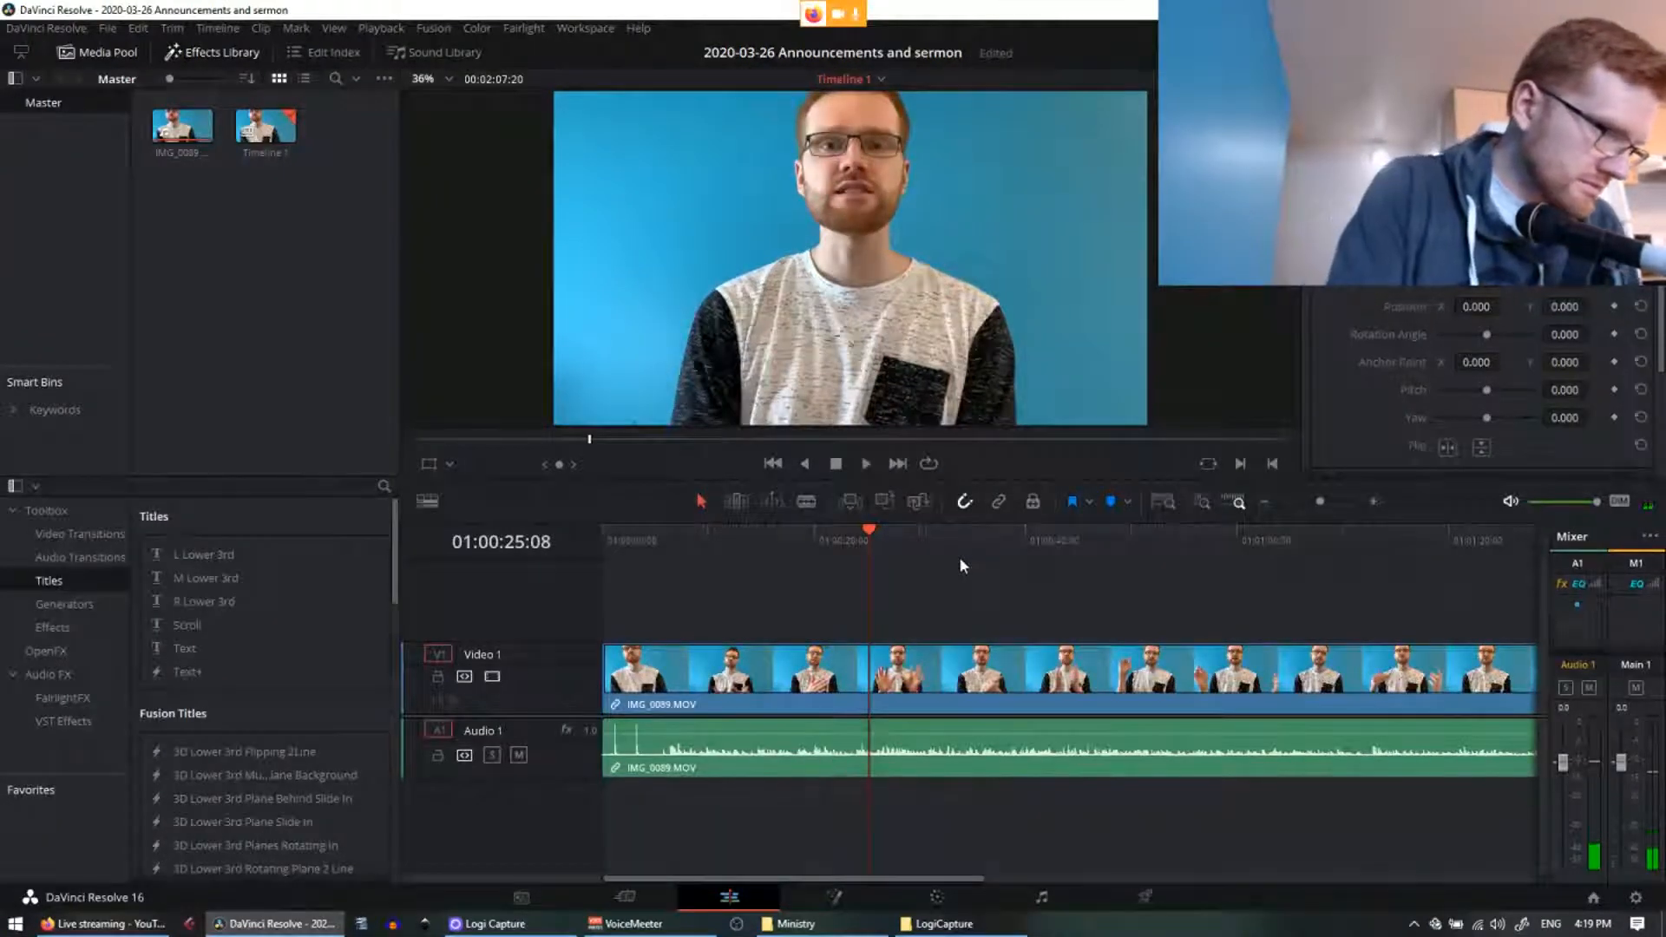
{"action": "left_click", "coordinate": [634, 923]}
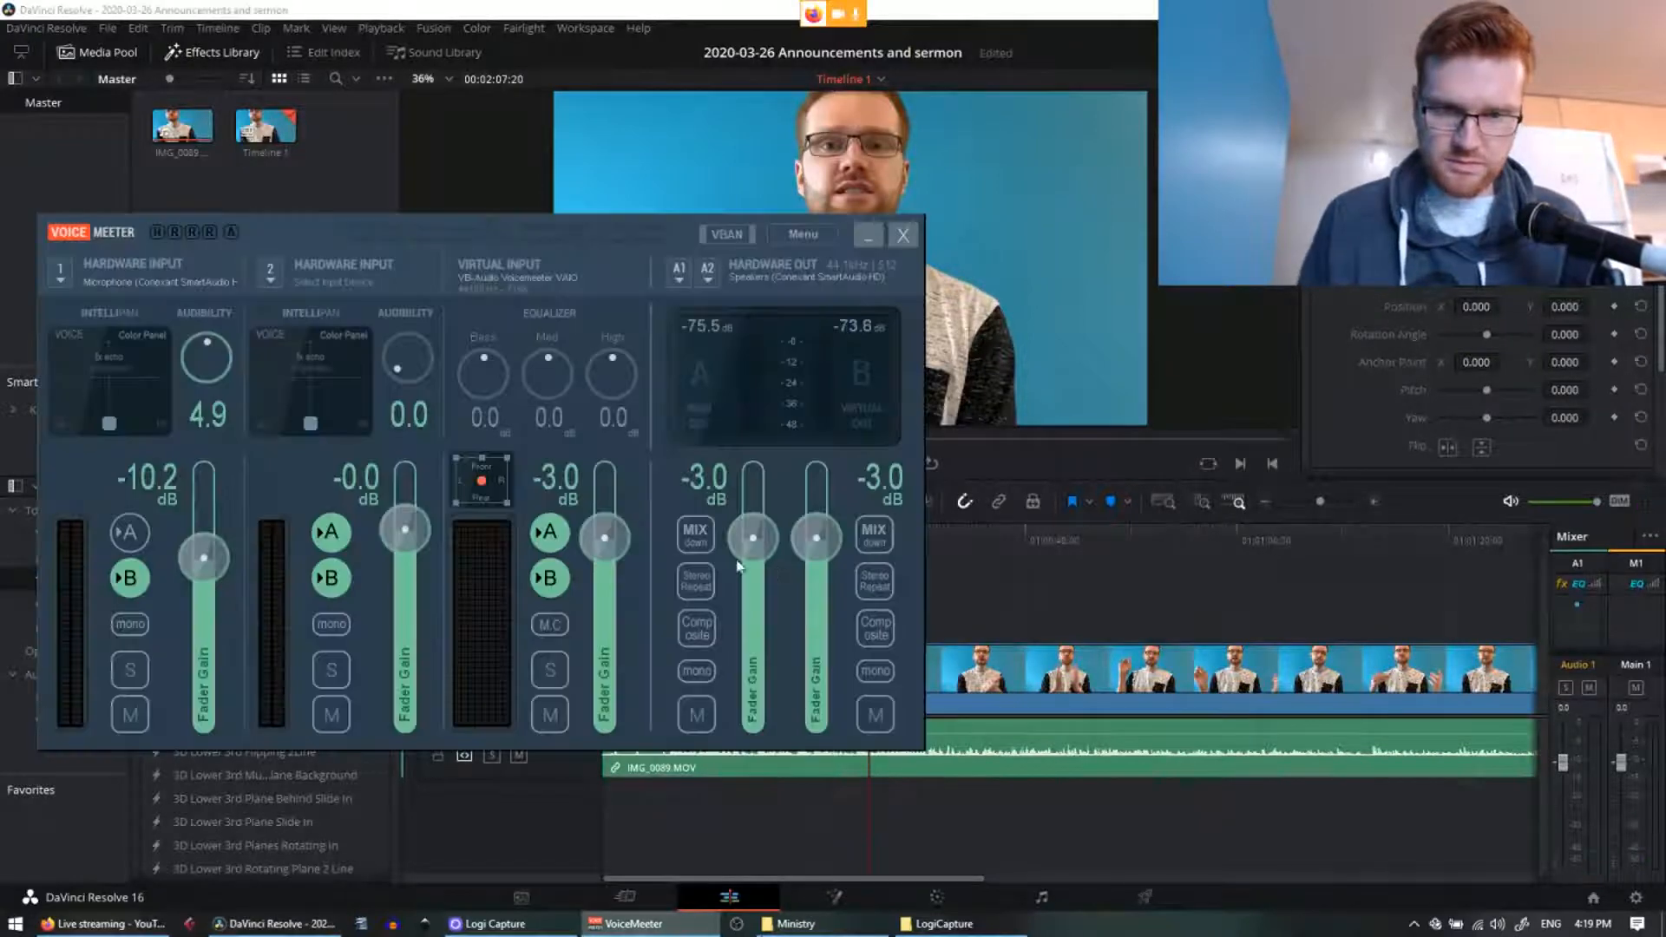
Step: Lower VoiceMeeter's virtual input gain from -3.0 dB to -10.2 dB and go back to Resolve
{"action": "left_click_drag", "start_coordinate": [605, 551], "coordinate": [606, 577]}
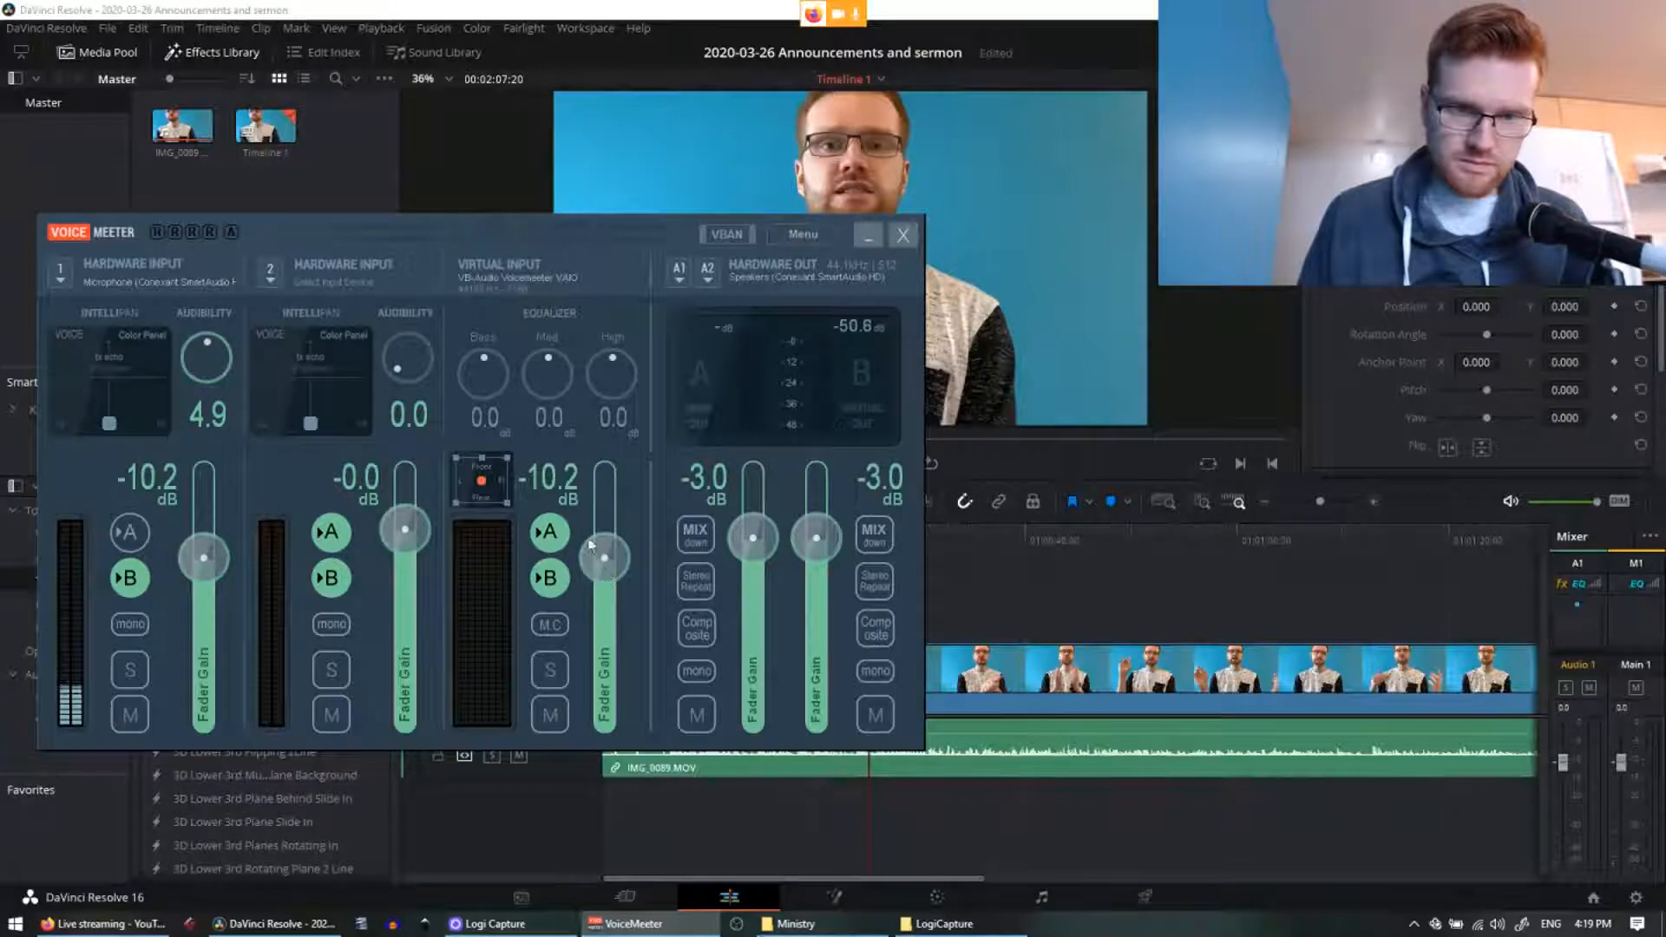
{"action": "left_click", "coordinate": [680, 10]}
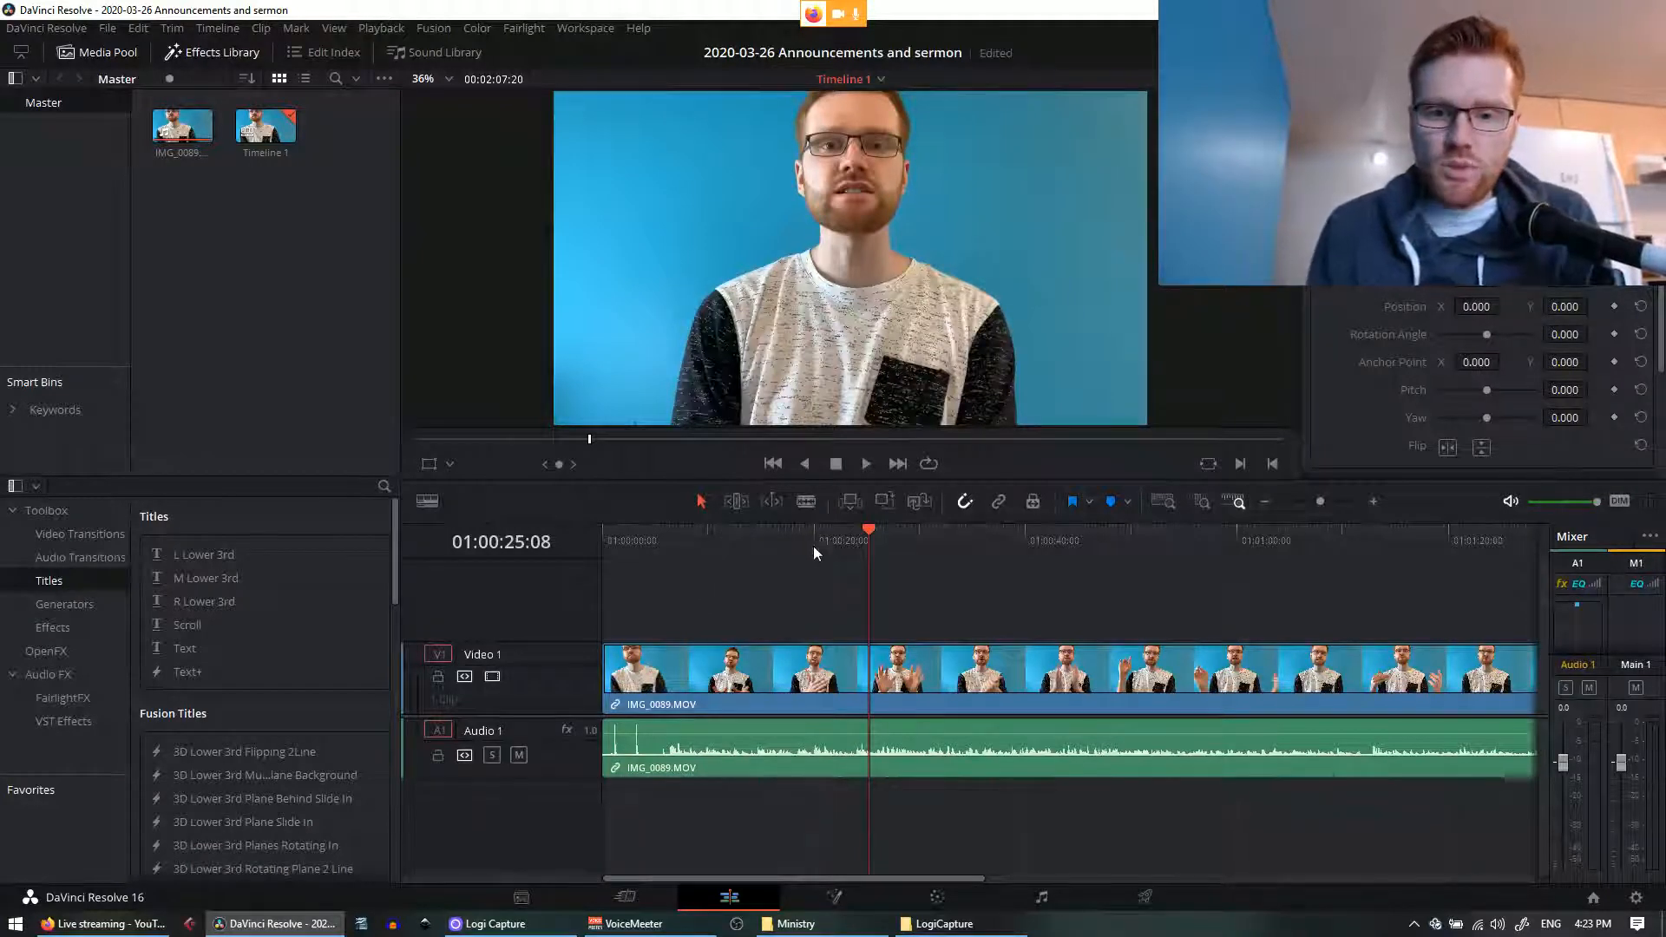
Step: Return the playhead to 01:00:00:00 with the whole clip in view and bring up the Ministry folder
{"action": "left_click_drag", "start_coordinate": [813, 545], "coordinate": [758, 544]}
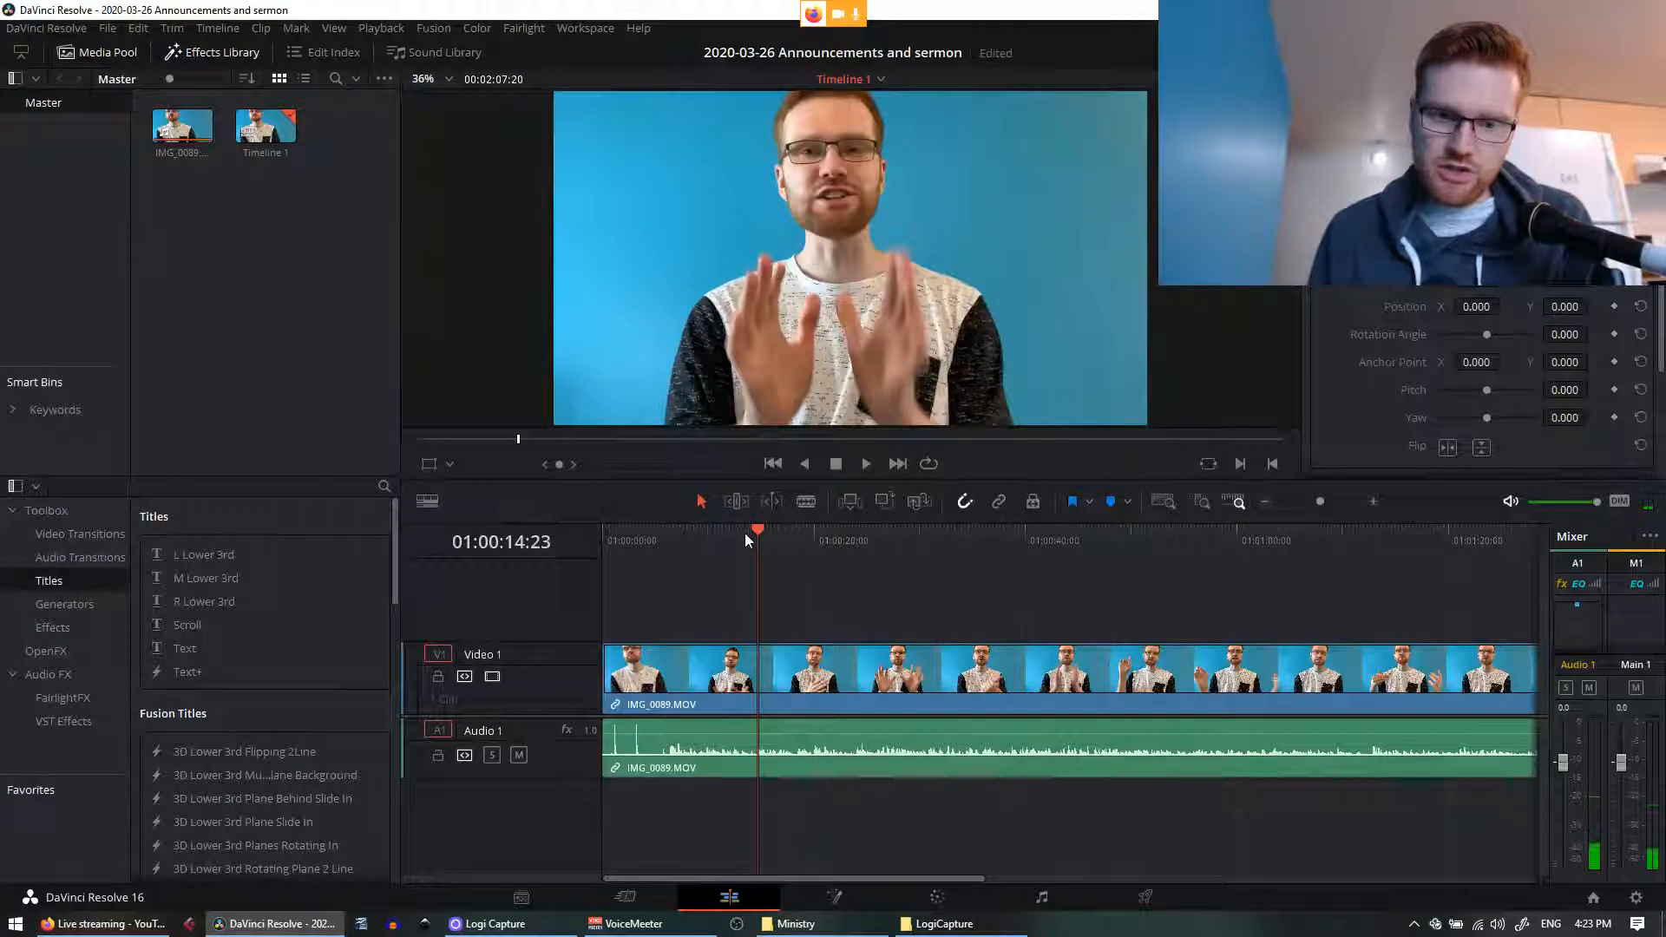
{"action": "left_click_drag", "start_coordinate": [758, 531], "coordinate": [592, 547]}
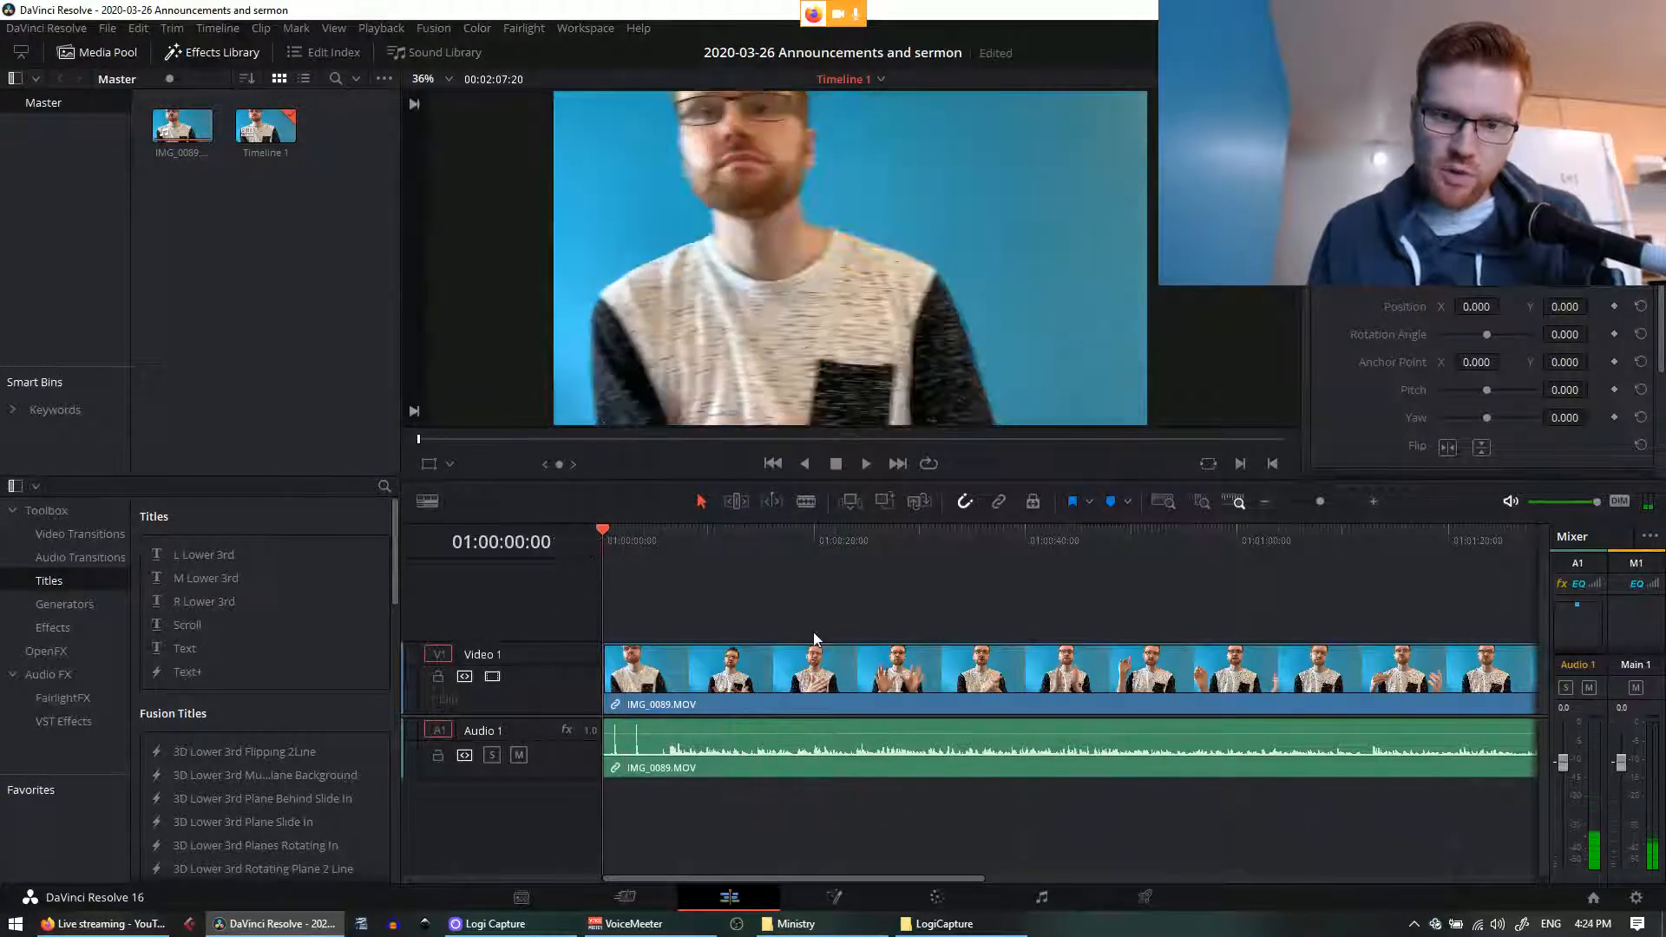
{"action": "key", "text": "ctrl+minus"}
{"action": "key", "text": "ctrl+minus"}
{"action": "key", "text": "ctrl+equal"}
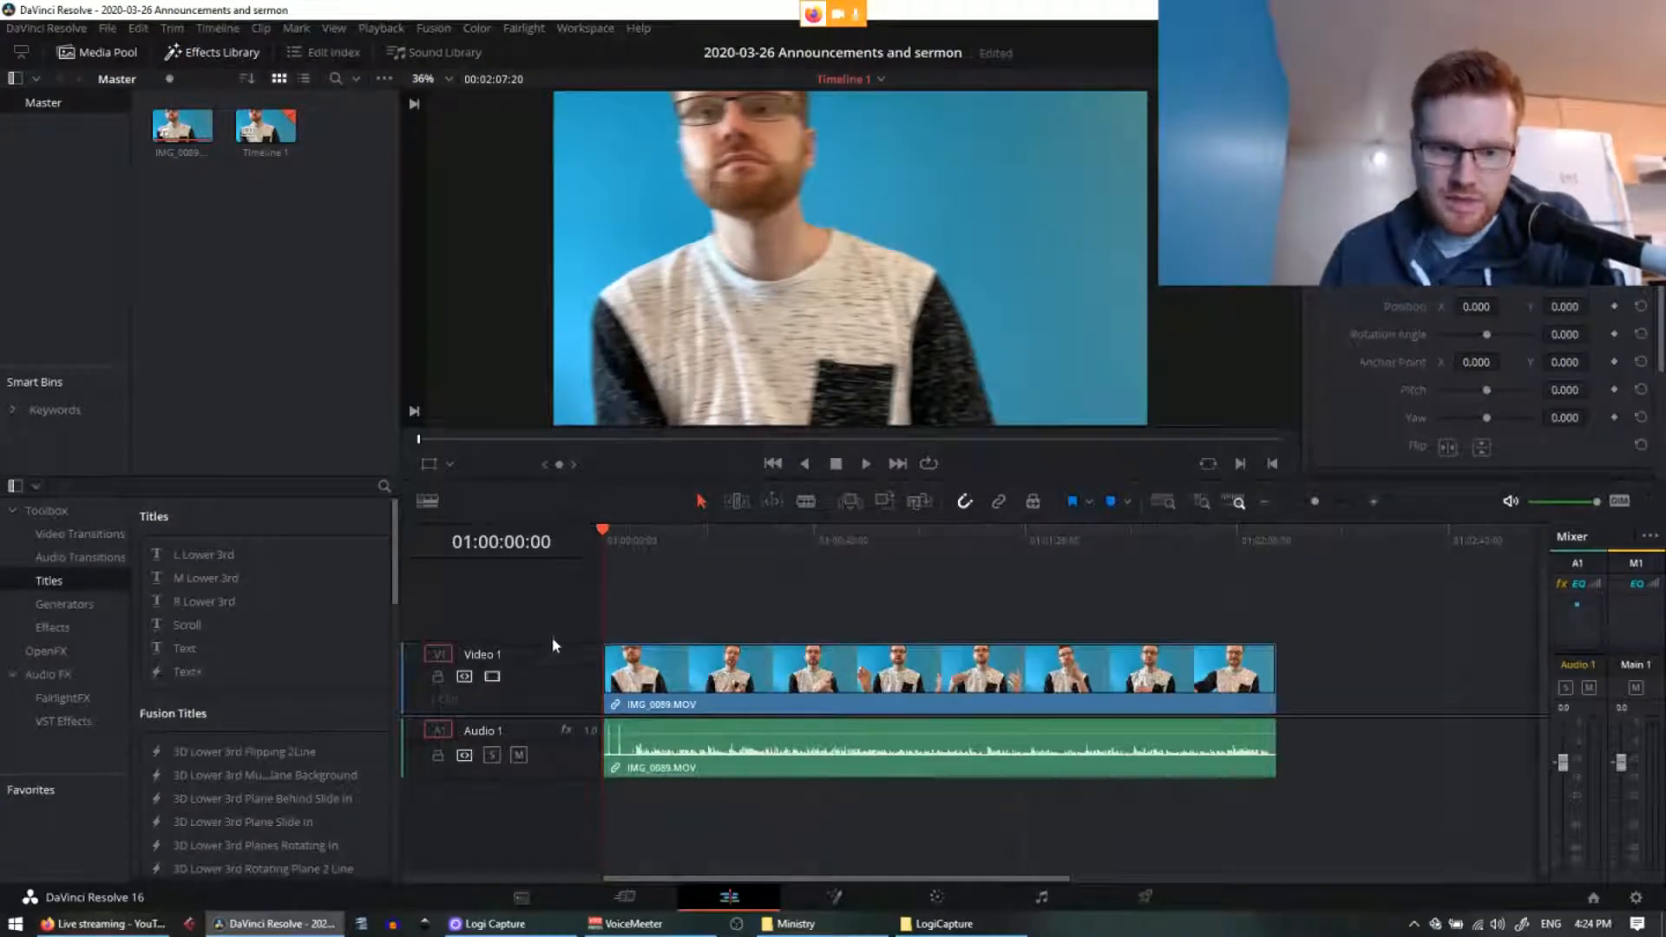
{"action": "scroll", "coordinate": [552, 713], "scroll_direction": "down", "scroll_amount": 3}
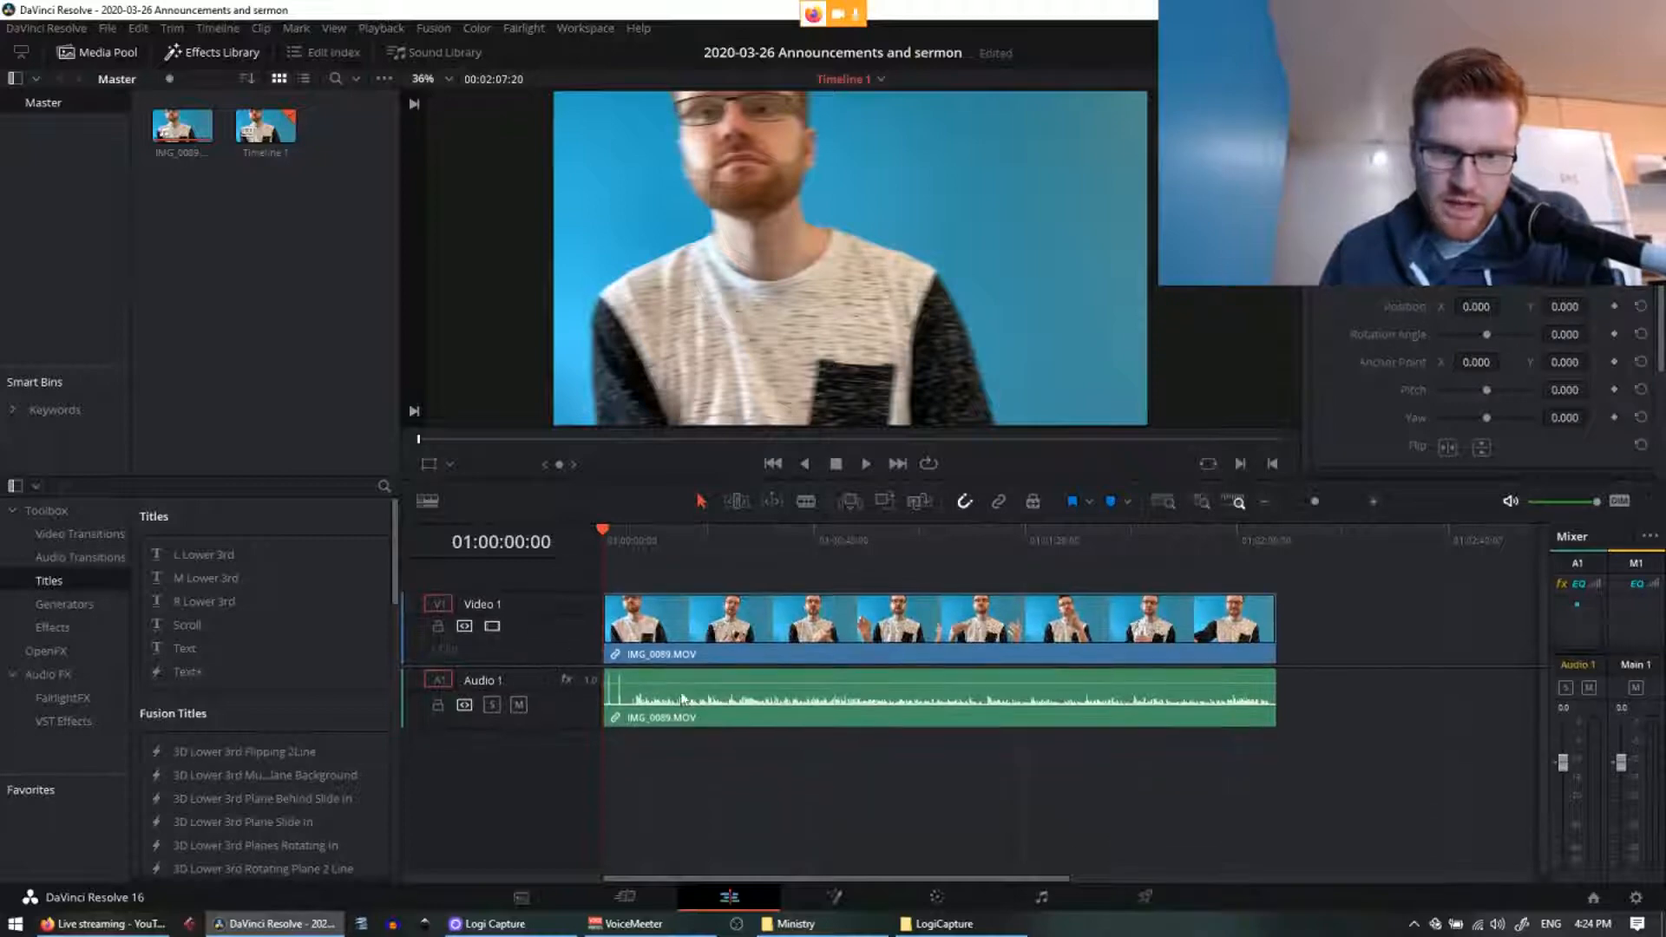
{"action": "left_click", "coordinate": [796, 927]}
{"action": "left_click_drag", "start_coordinate": [670, 112], "coordinate": [500, 133]}
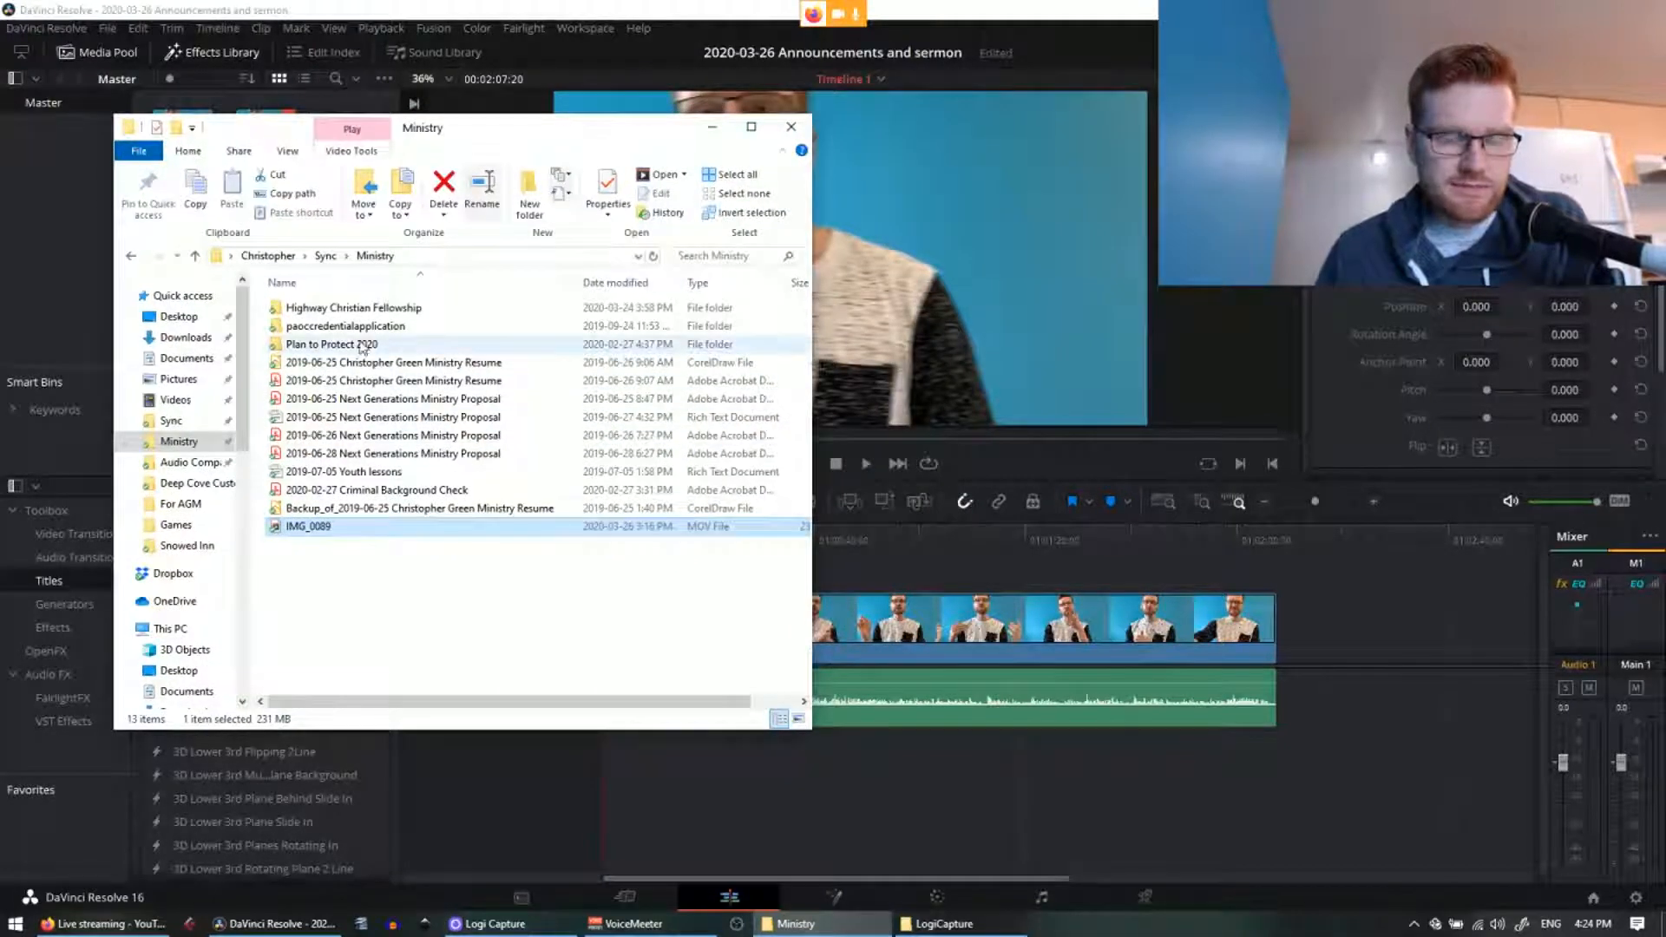
Step: Look inside Highway Christian Fellowship, go back to Ministry, and minimise the Explorer window
{"action": "double_click", "coordinate": [347, 308]}
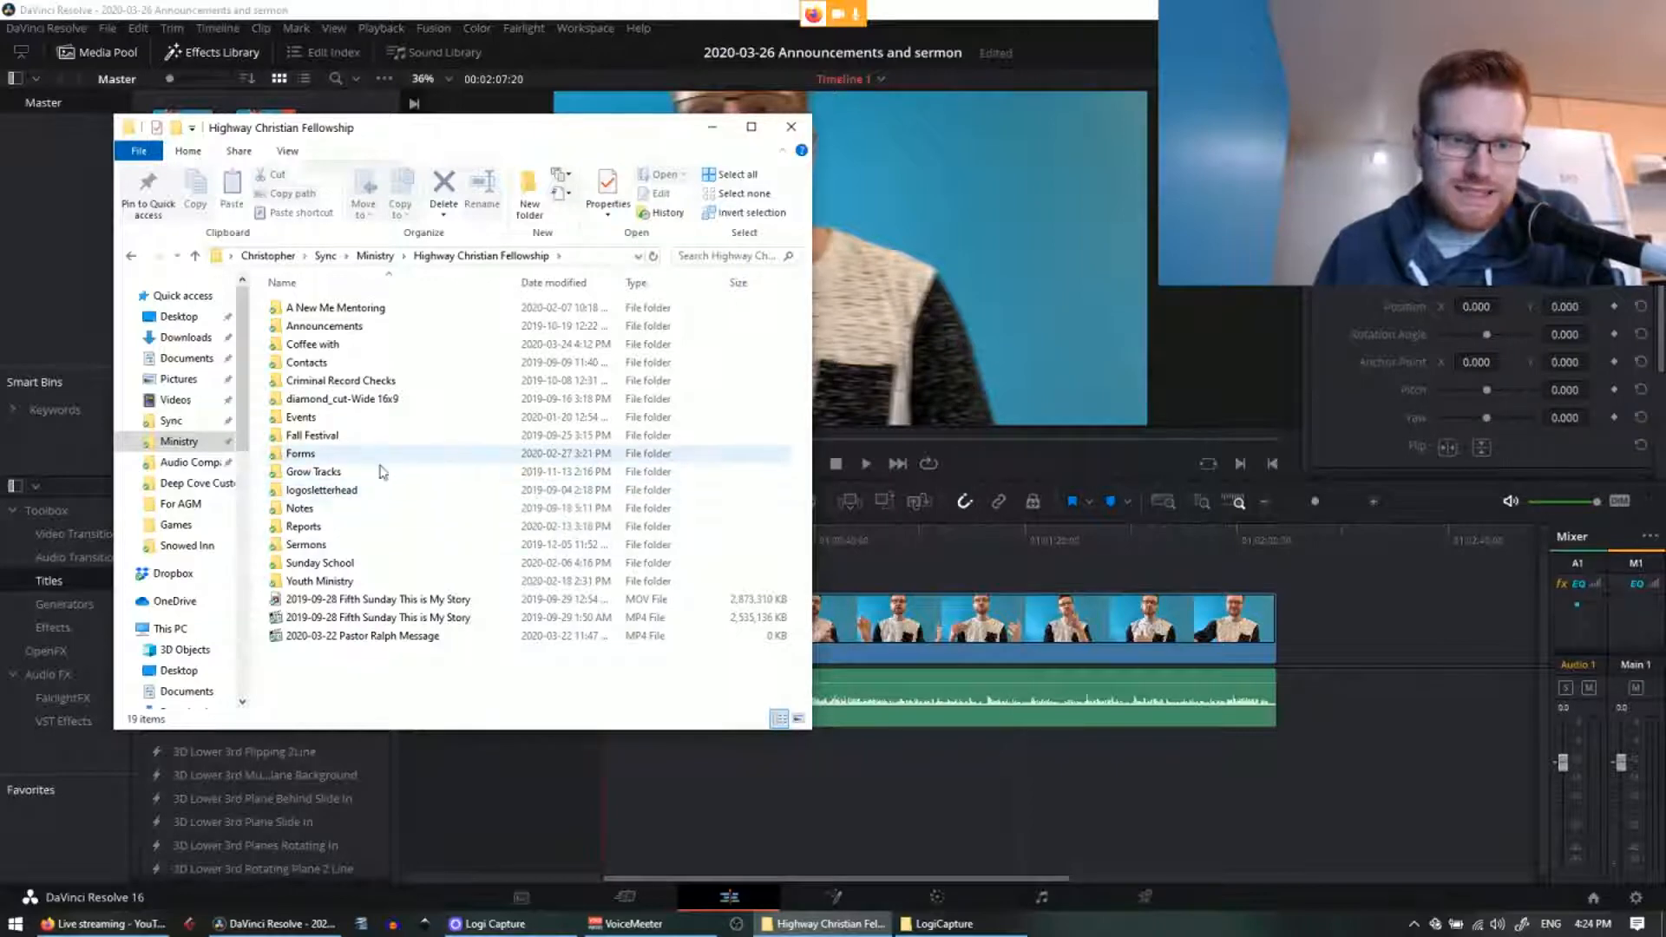
{"action": "key", "text": "alt+Left"}
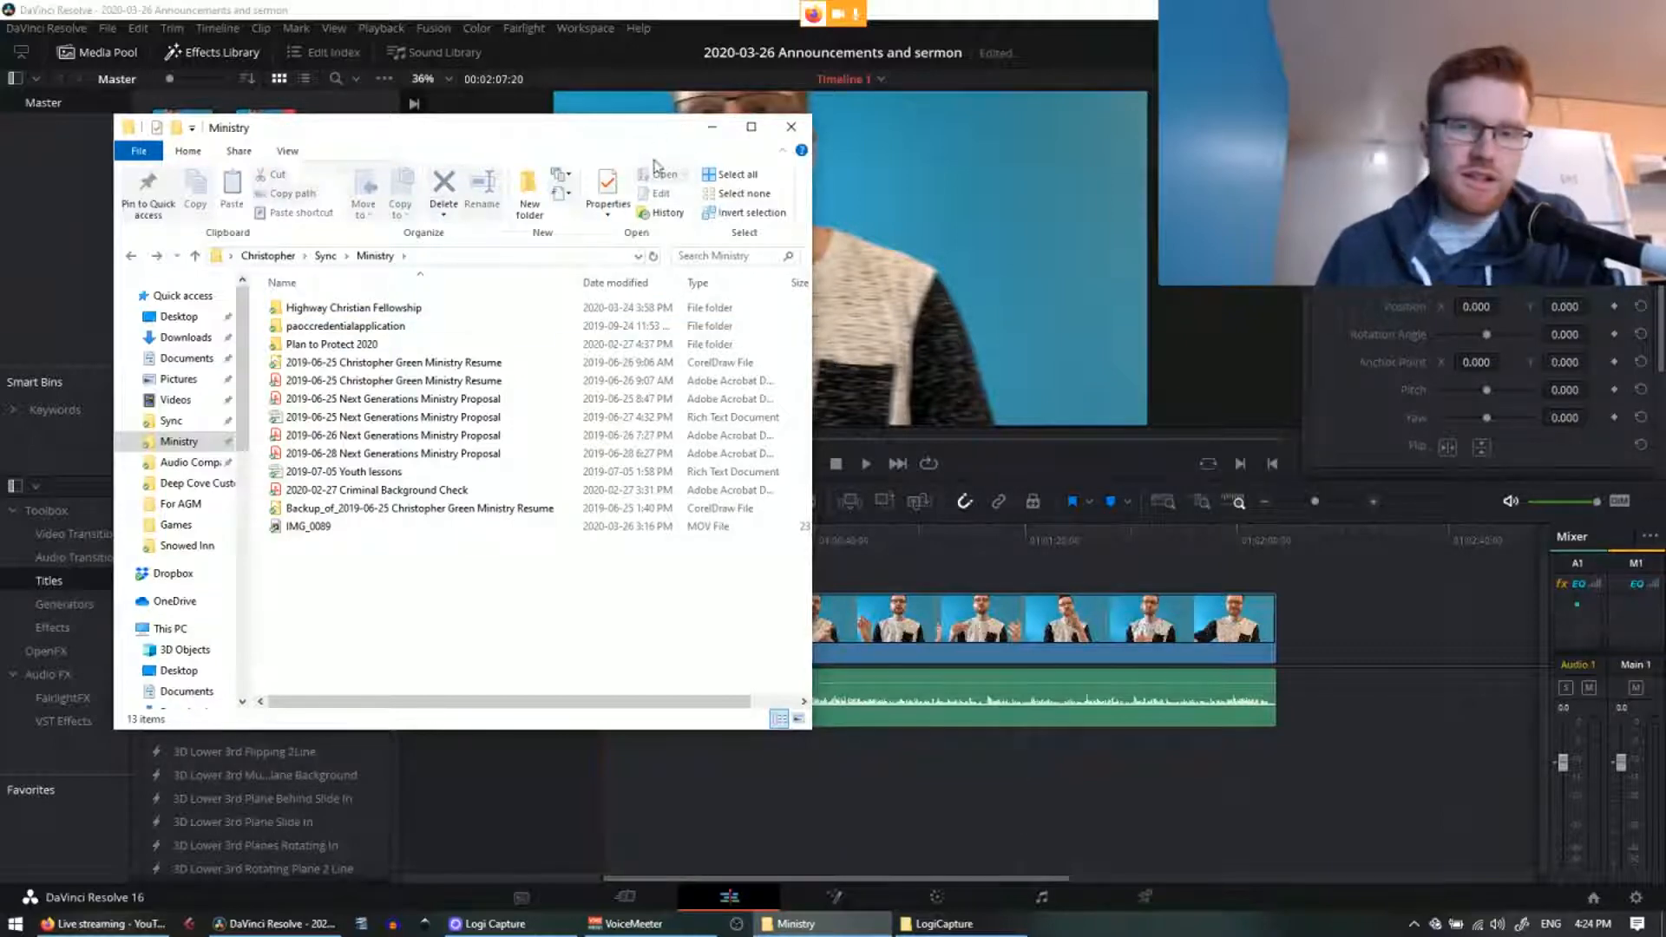
{"action": "left_click", "coordinate": [713, 130]}
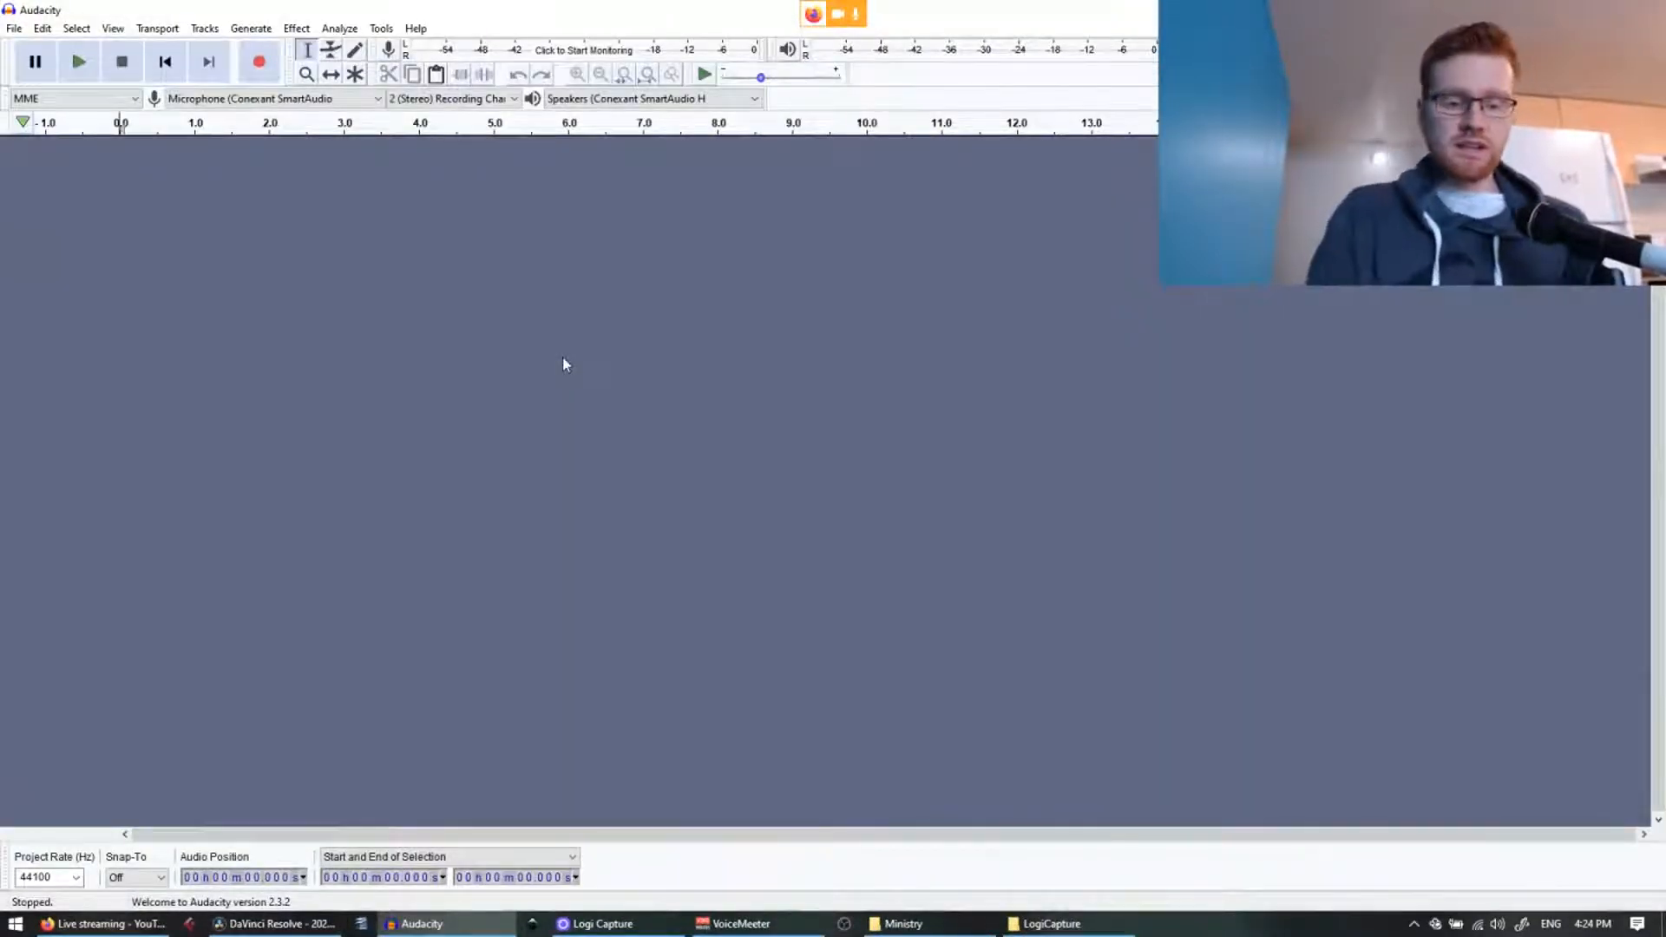
Step: Record a brief, roughly 1.5-second stereo test clip onto a new Audacity track
{"action": "key", "text": "alt+f"}
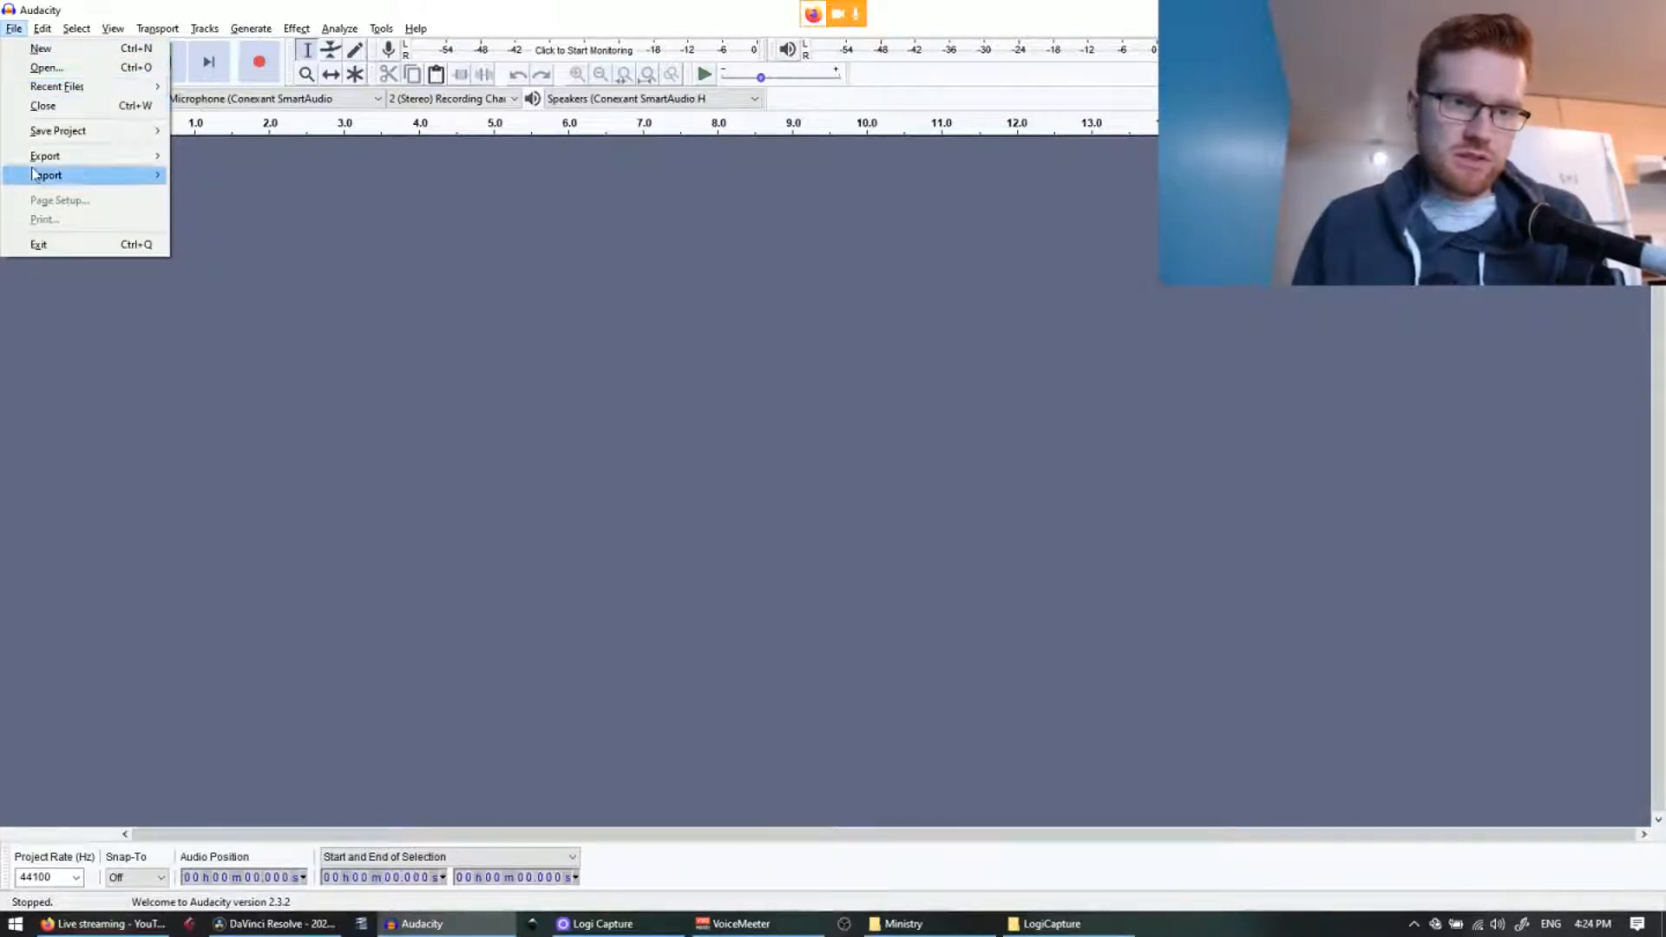
{"action": "mouse_move", "coordinate": [59, 161]}
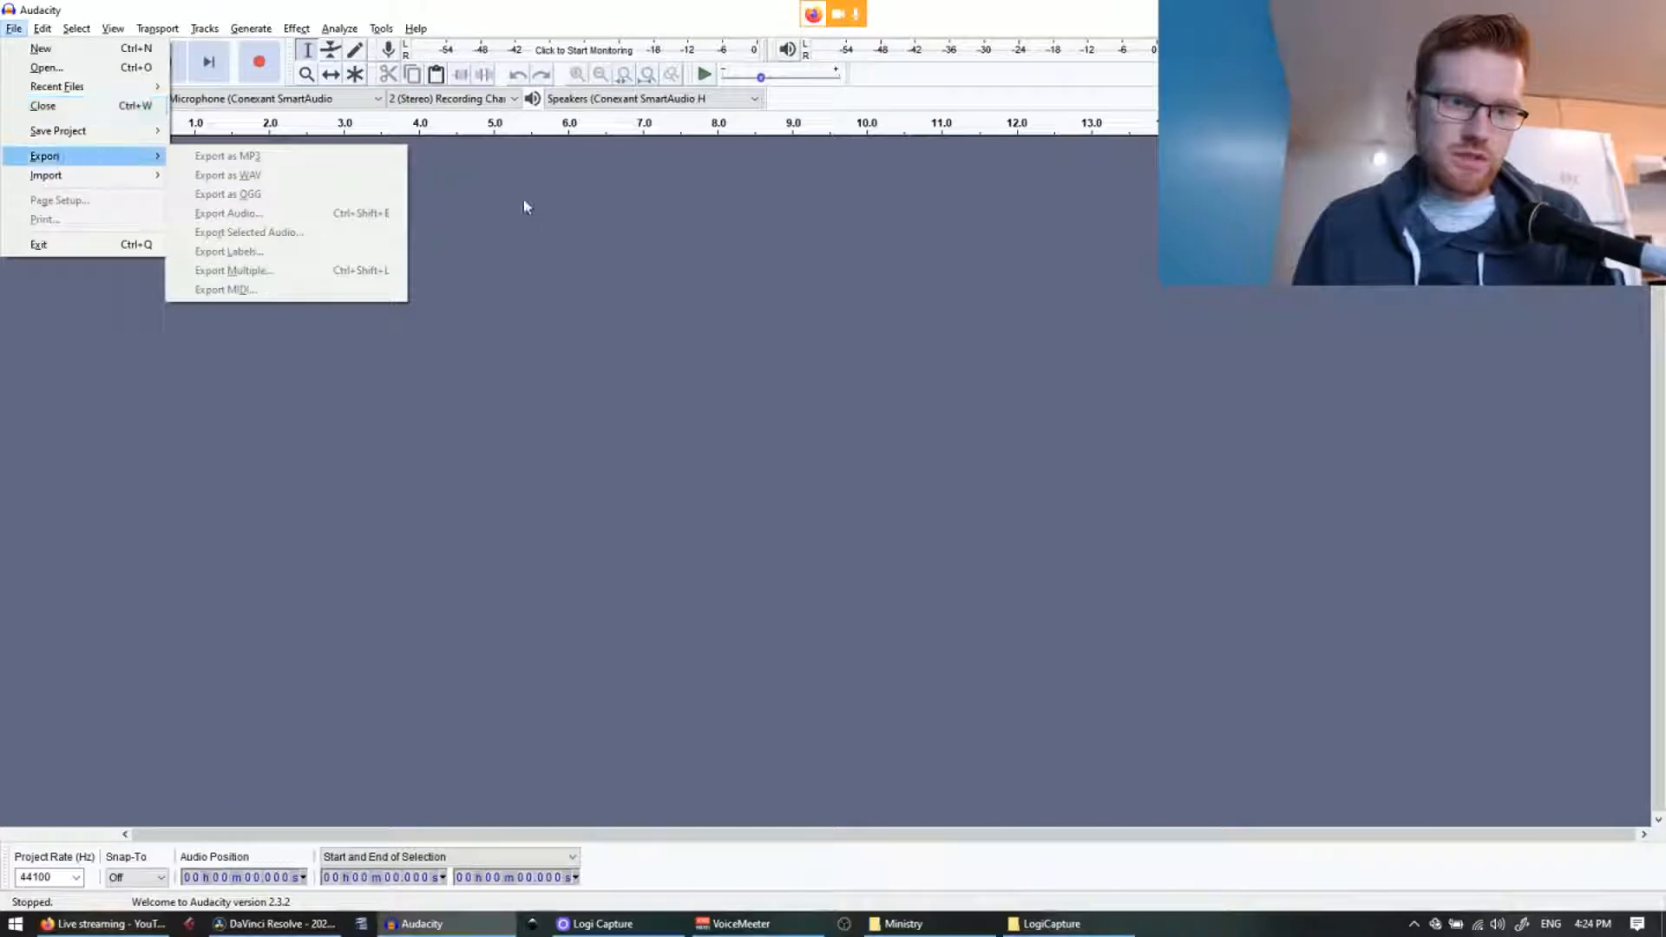
{"action": "left_click", "coordinate": [266, 75]}
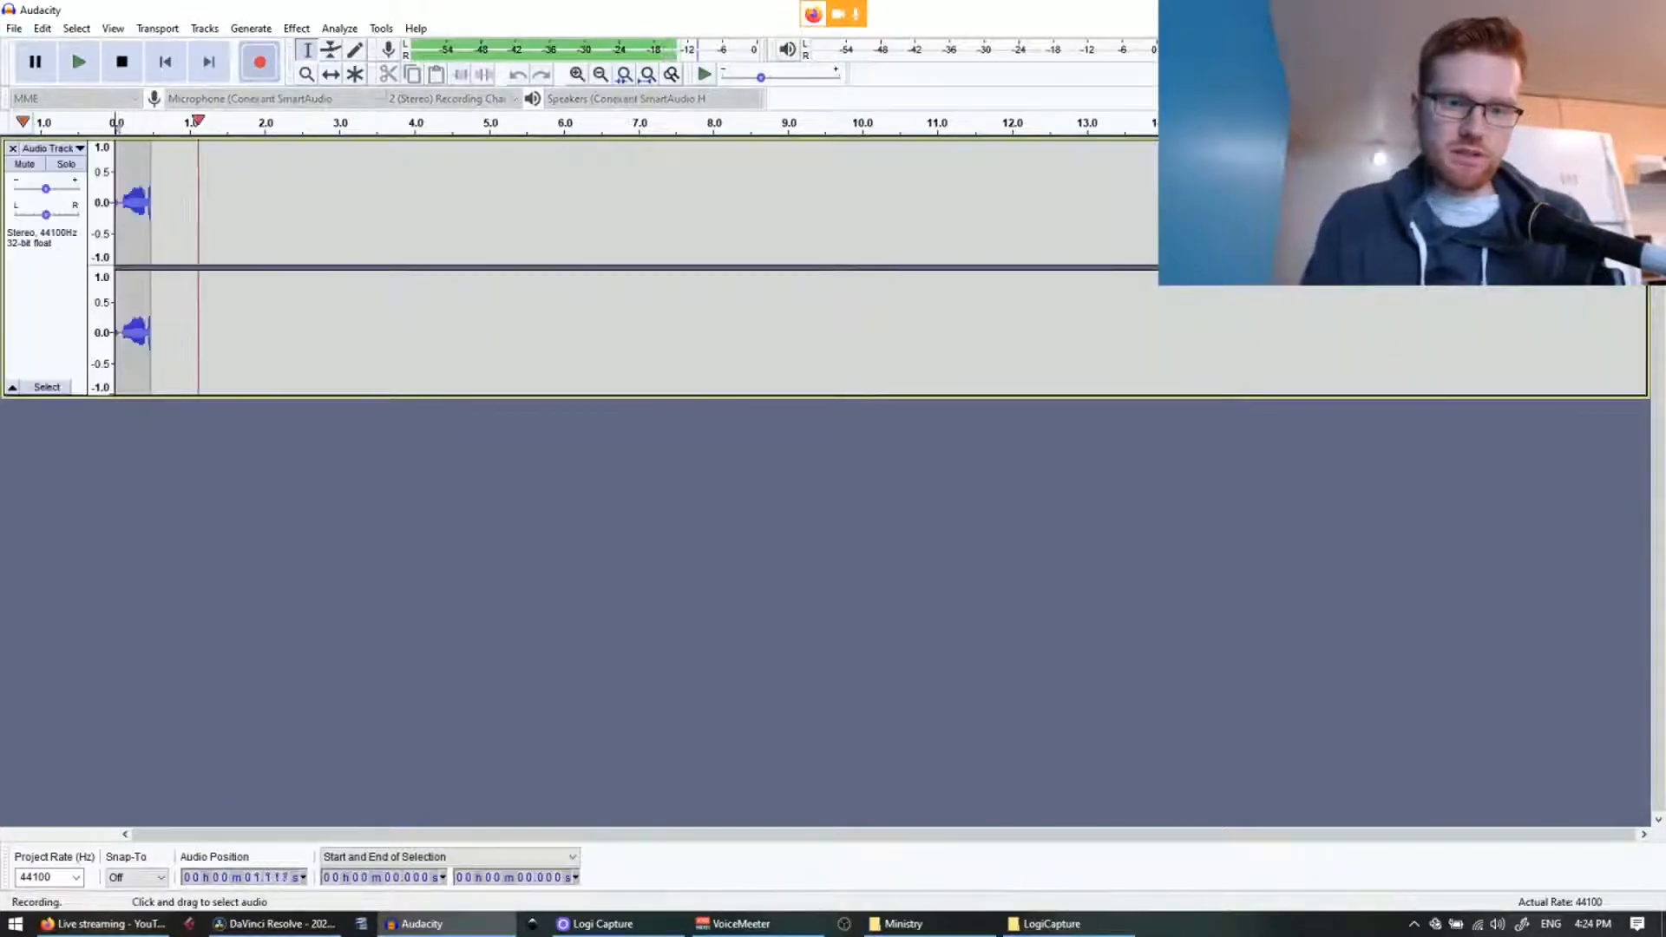
{"action": "key", "text": "space"}
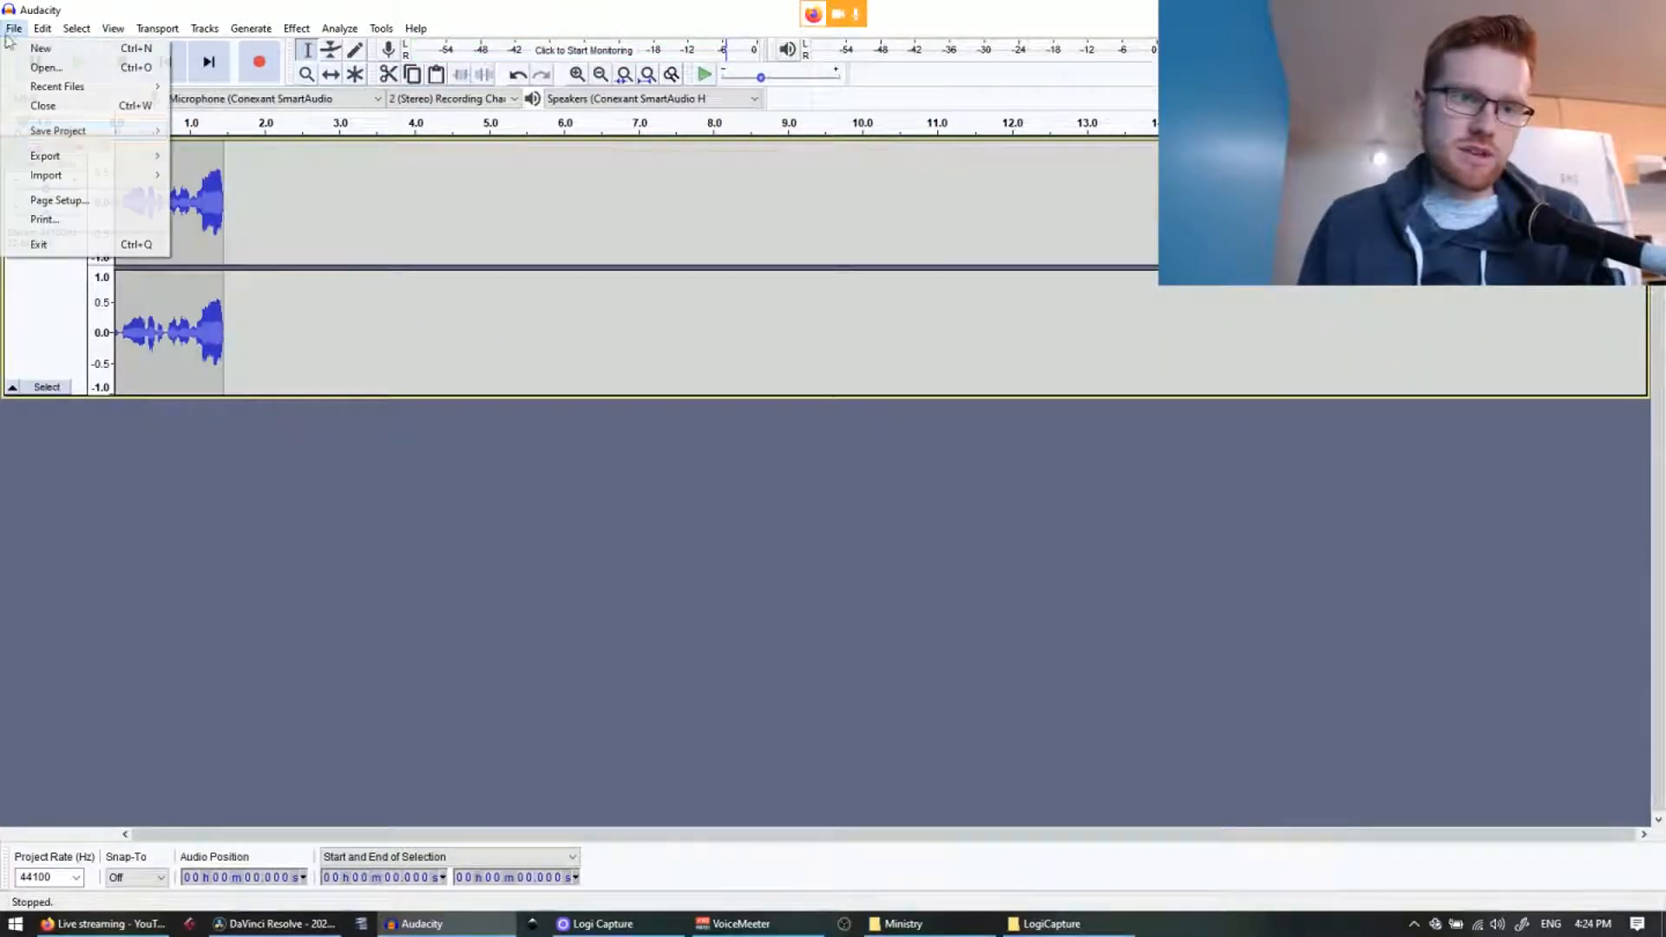
Step: Choose File > Export > Export as WAV for the recording
{"action": "left_click", "coordinate": [14, 28]}
{"action": "mouse_move", "coordinate": [35, 156]}
{"action": "left_click", "coordinate": [271, 171]}
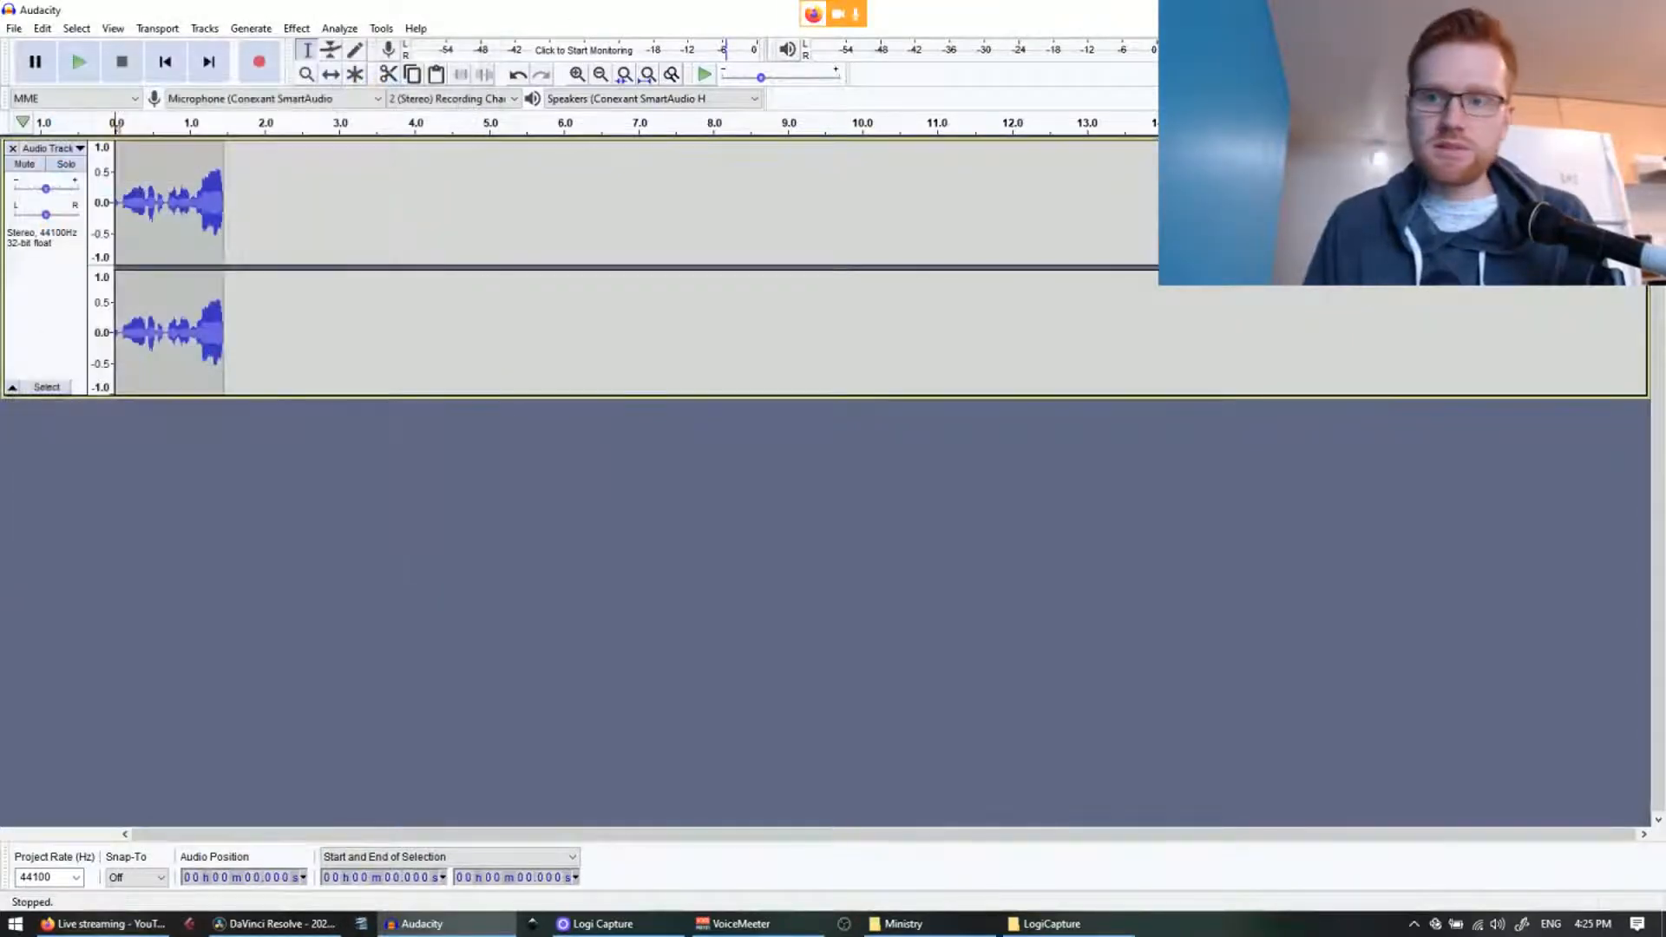
Step: Close Audacity without saving and place 2020-03-26 HCF Announcements.wav on Audio 2 at the timeline start
{"action": "left_click", "coordinate": [869, 457]}
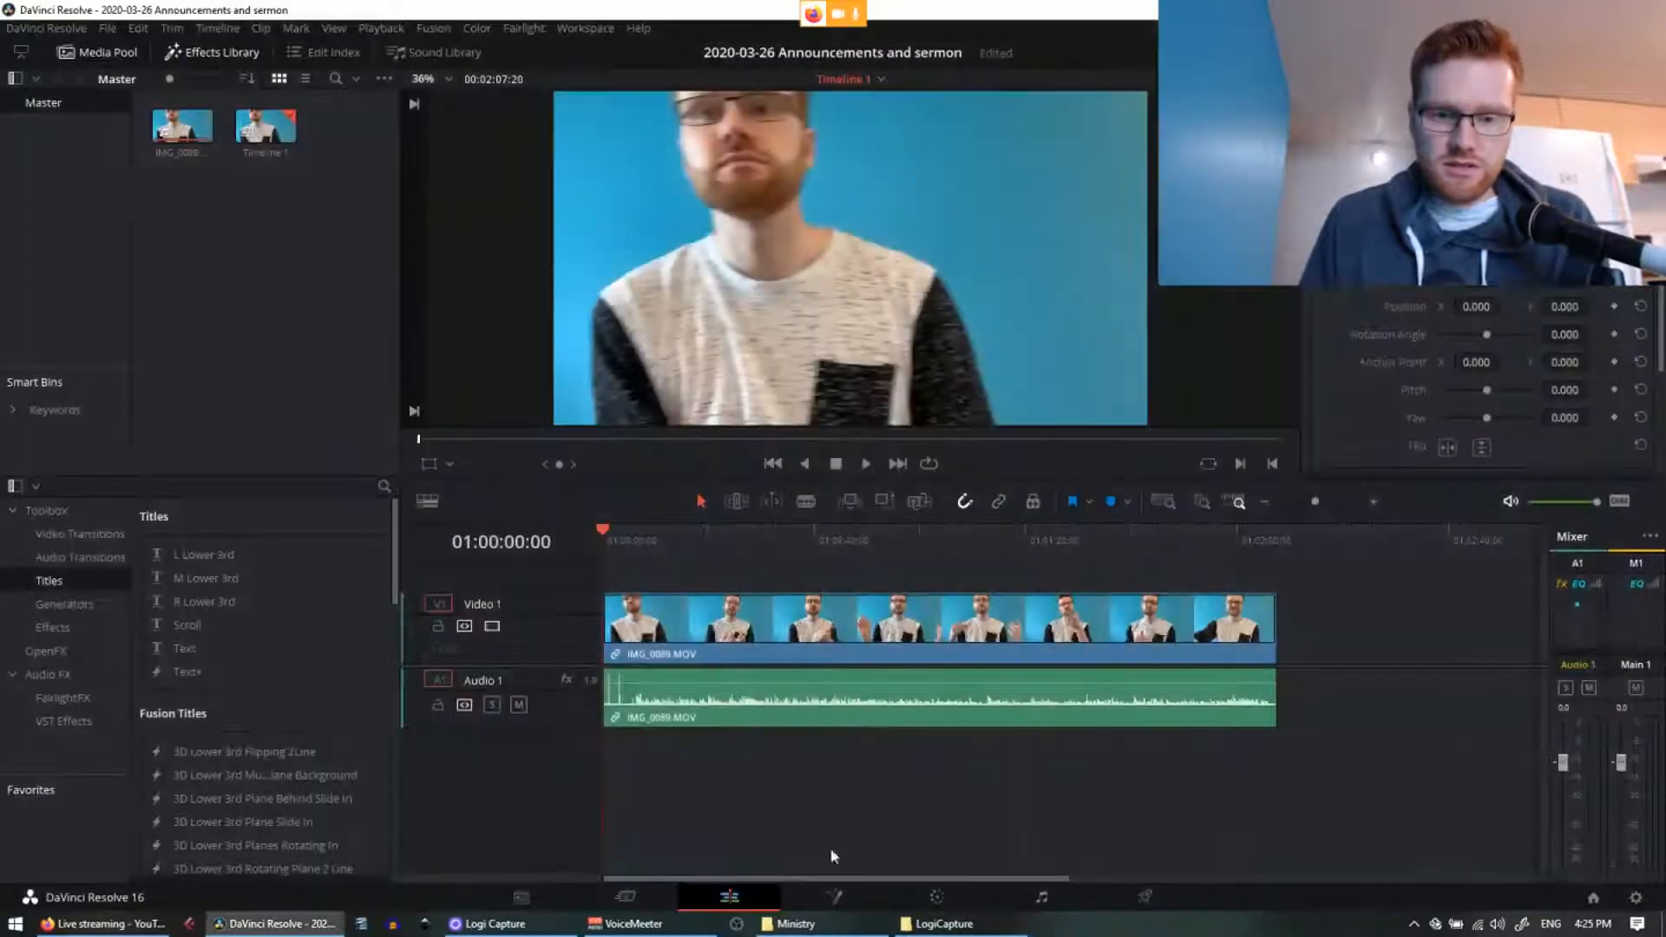
{"action": "left_click", "coordinate": [174, 320]}
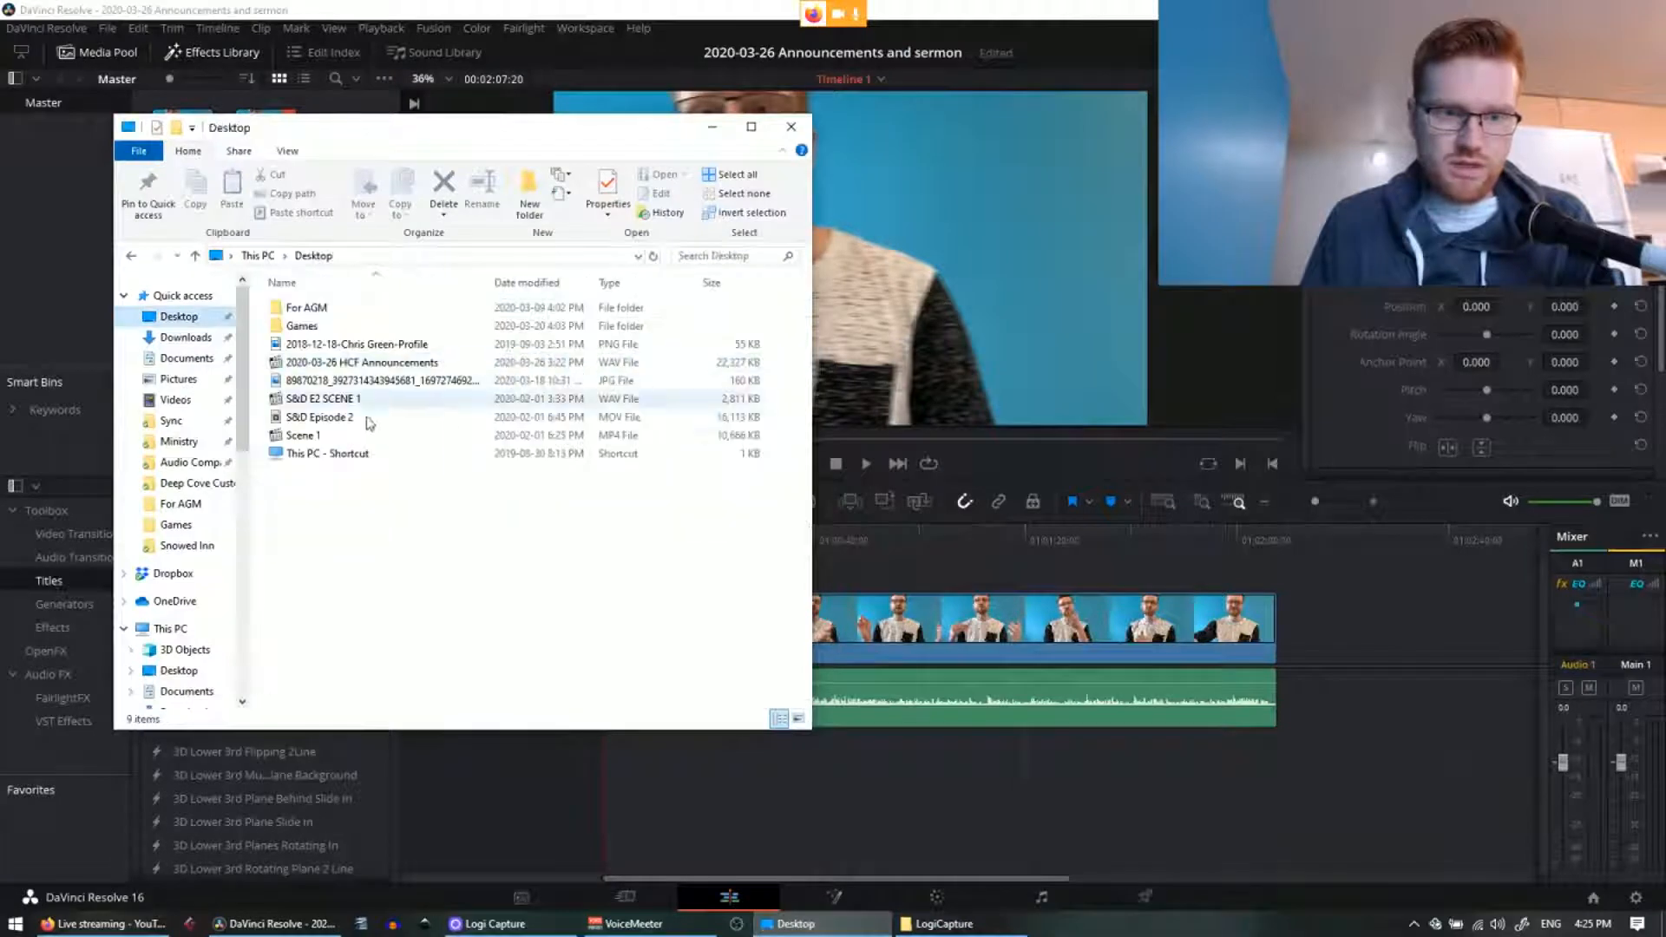
{"action": "left_click", "coordinate": [349, 363]}
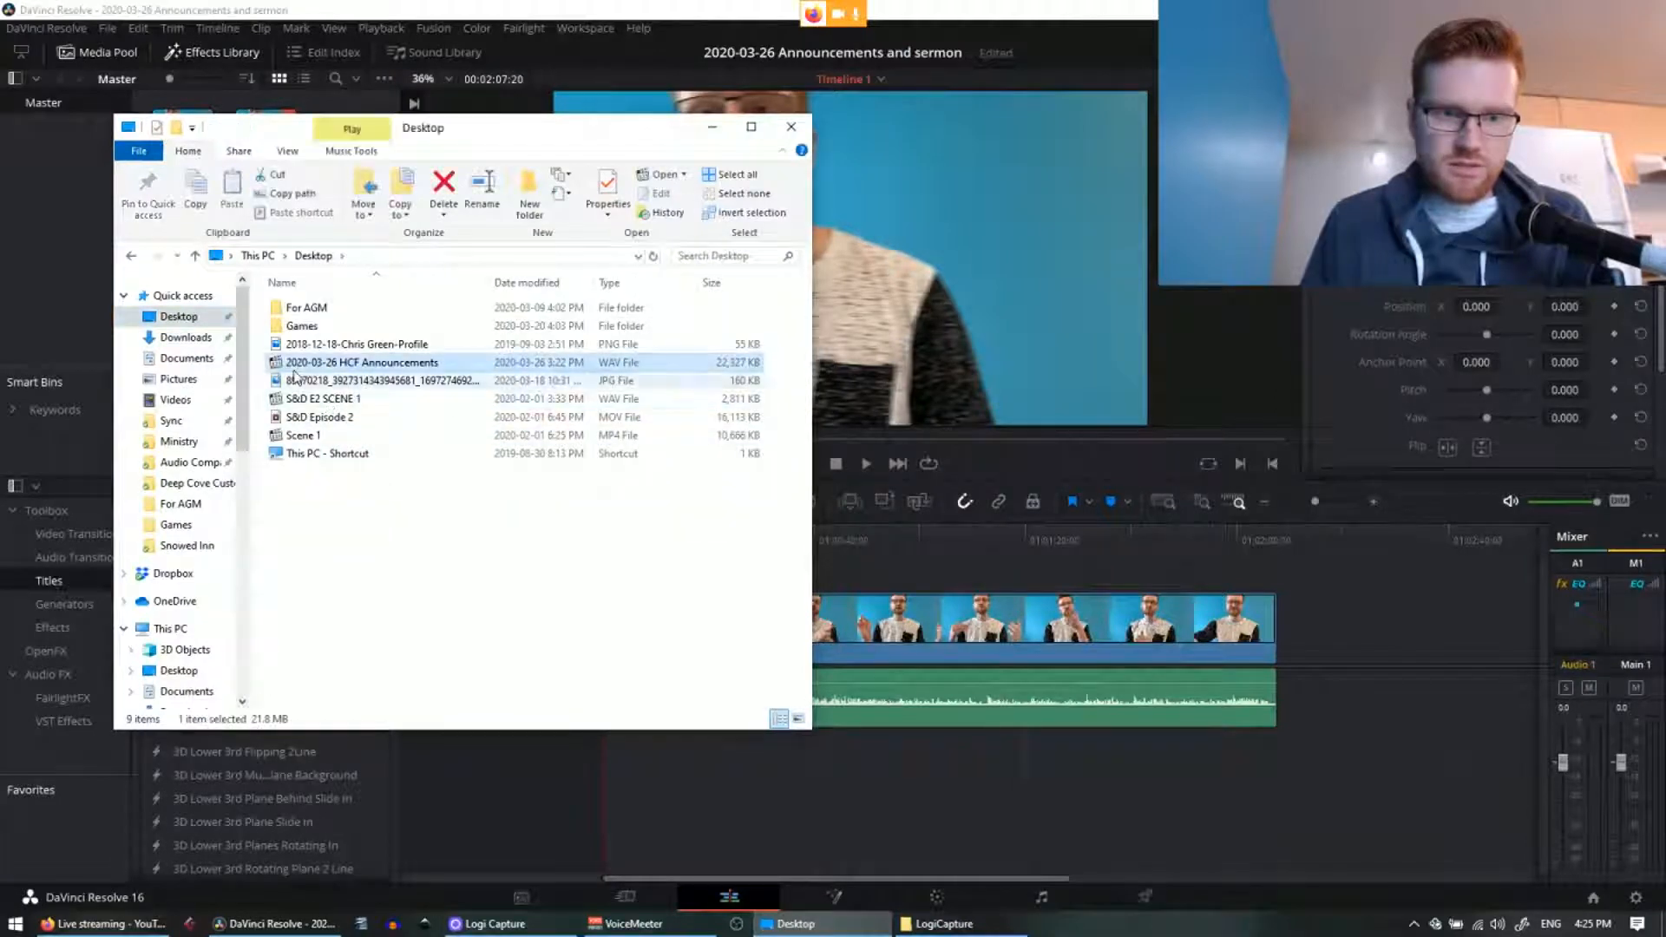
{"action": "left_click_drag", "start_coordinate": [1148, 678], "coordinate": [970, 731]}
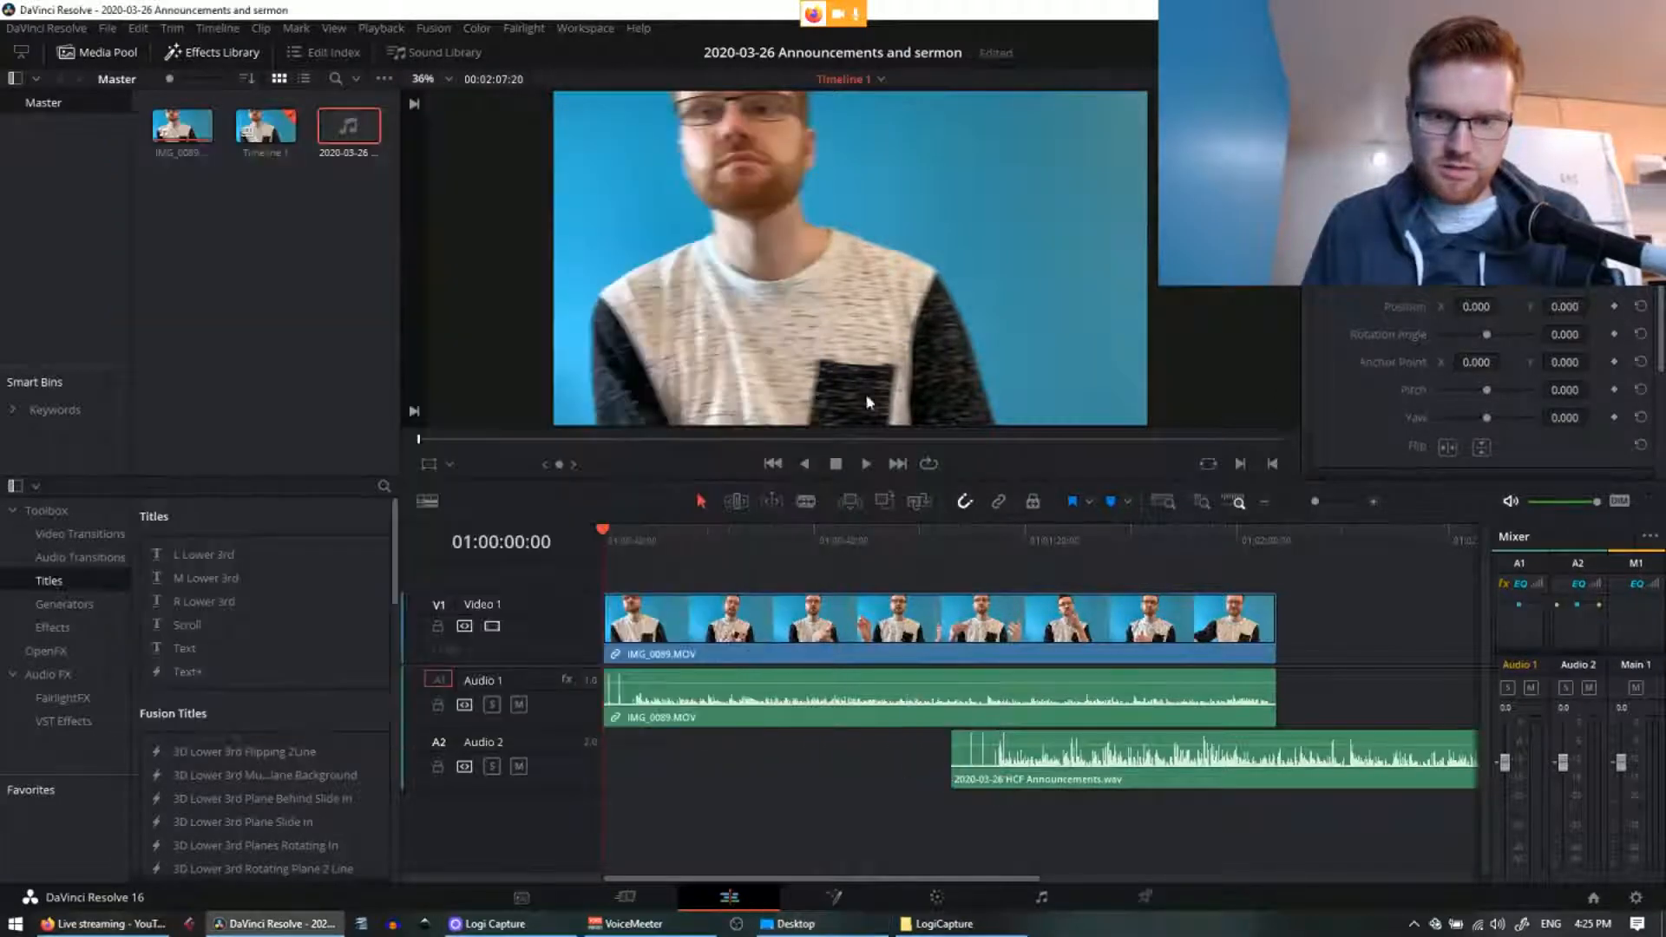
{"action": "left_click_drag", "start_coordinate": [1076, 757], "coordinate": [765, 753]}
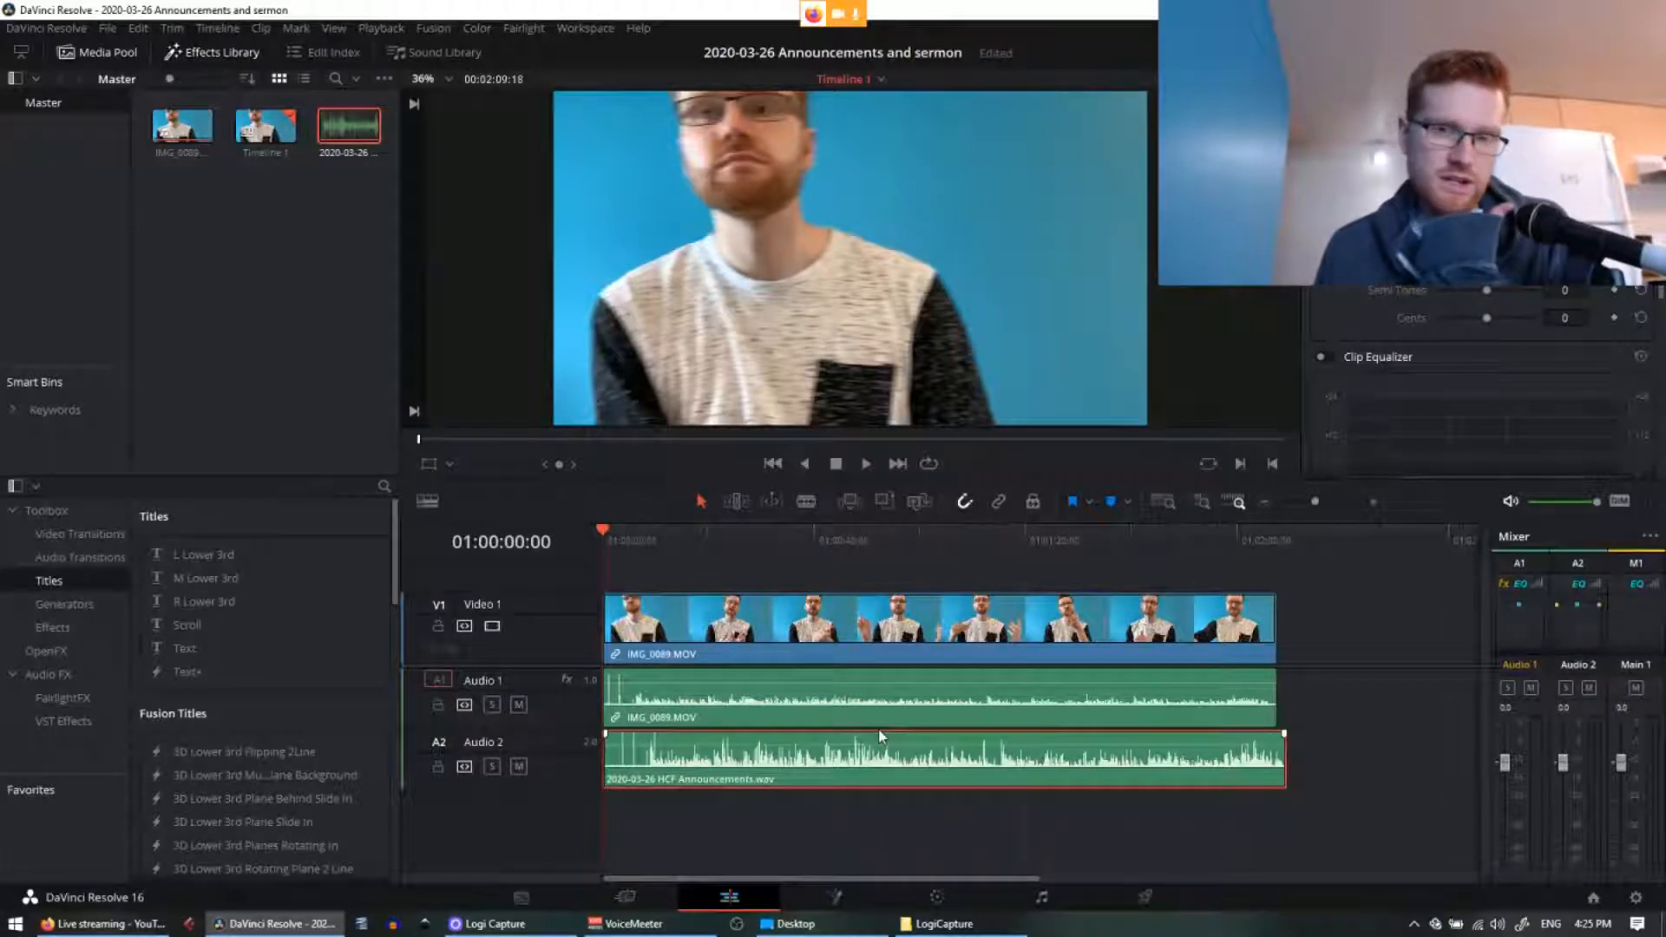
Step: Zoom in on the camera audio and park the playhead on its clap spike at 01:00:03:06
{"action": "left_click", "coordinate": [872, 694]}
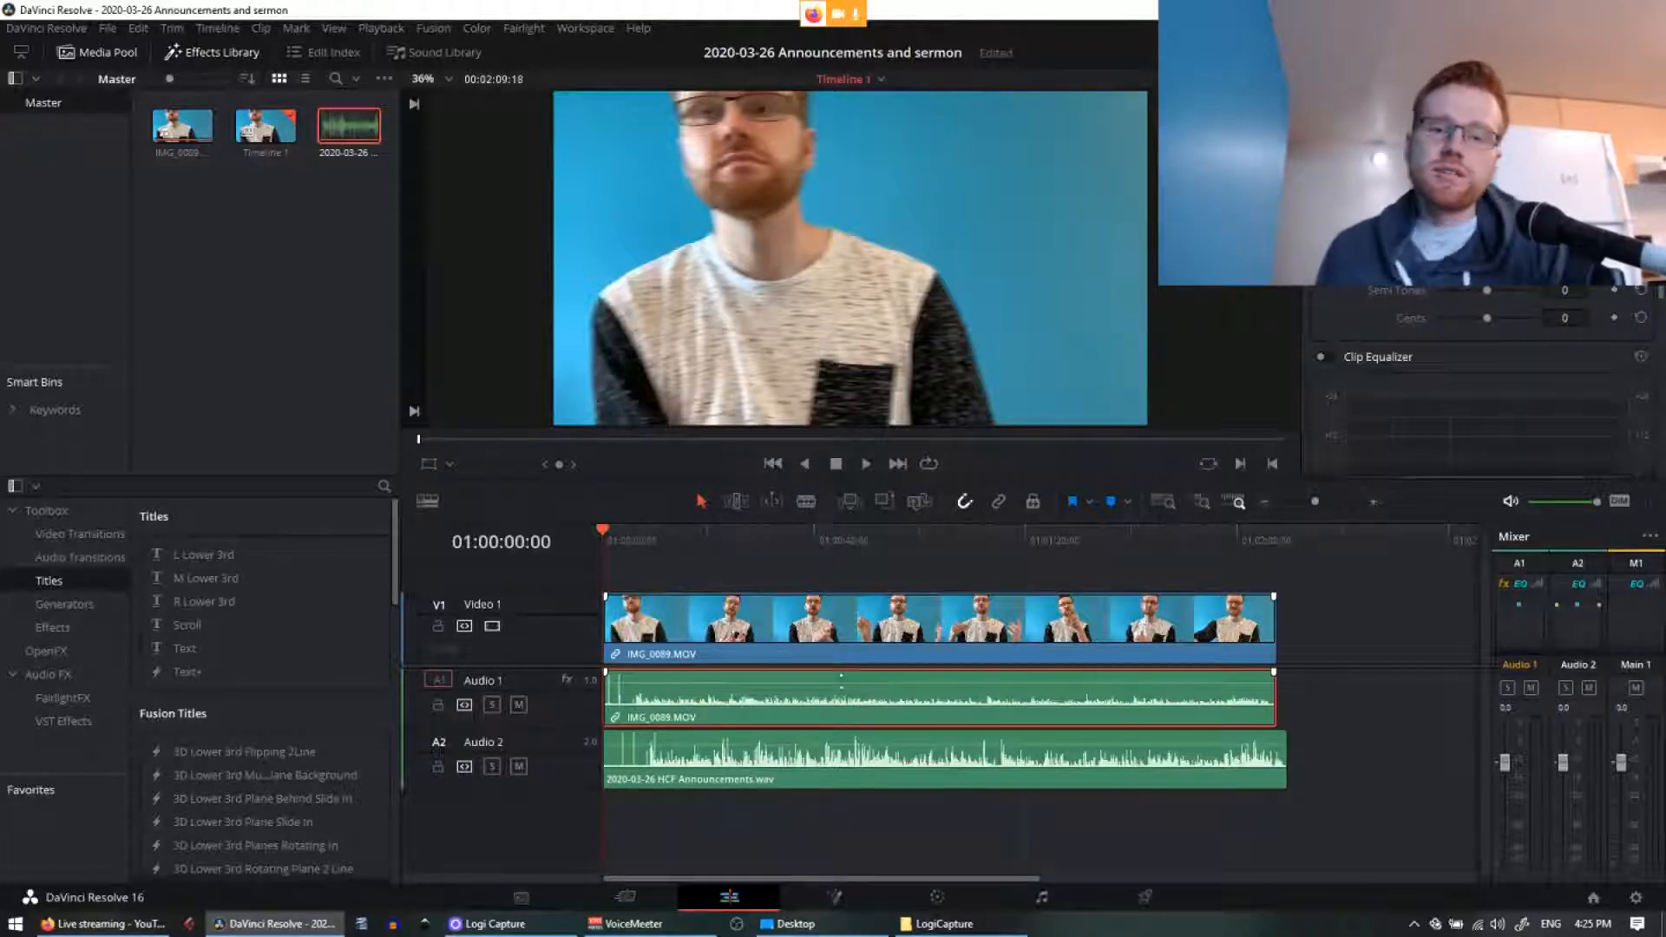
{"action": "scroll", "coordinate": [737, 662], "scroll_direction": "up", "scroll_amount": 5}
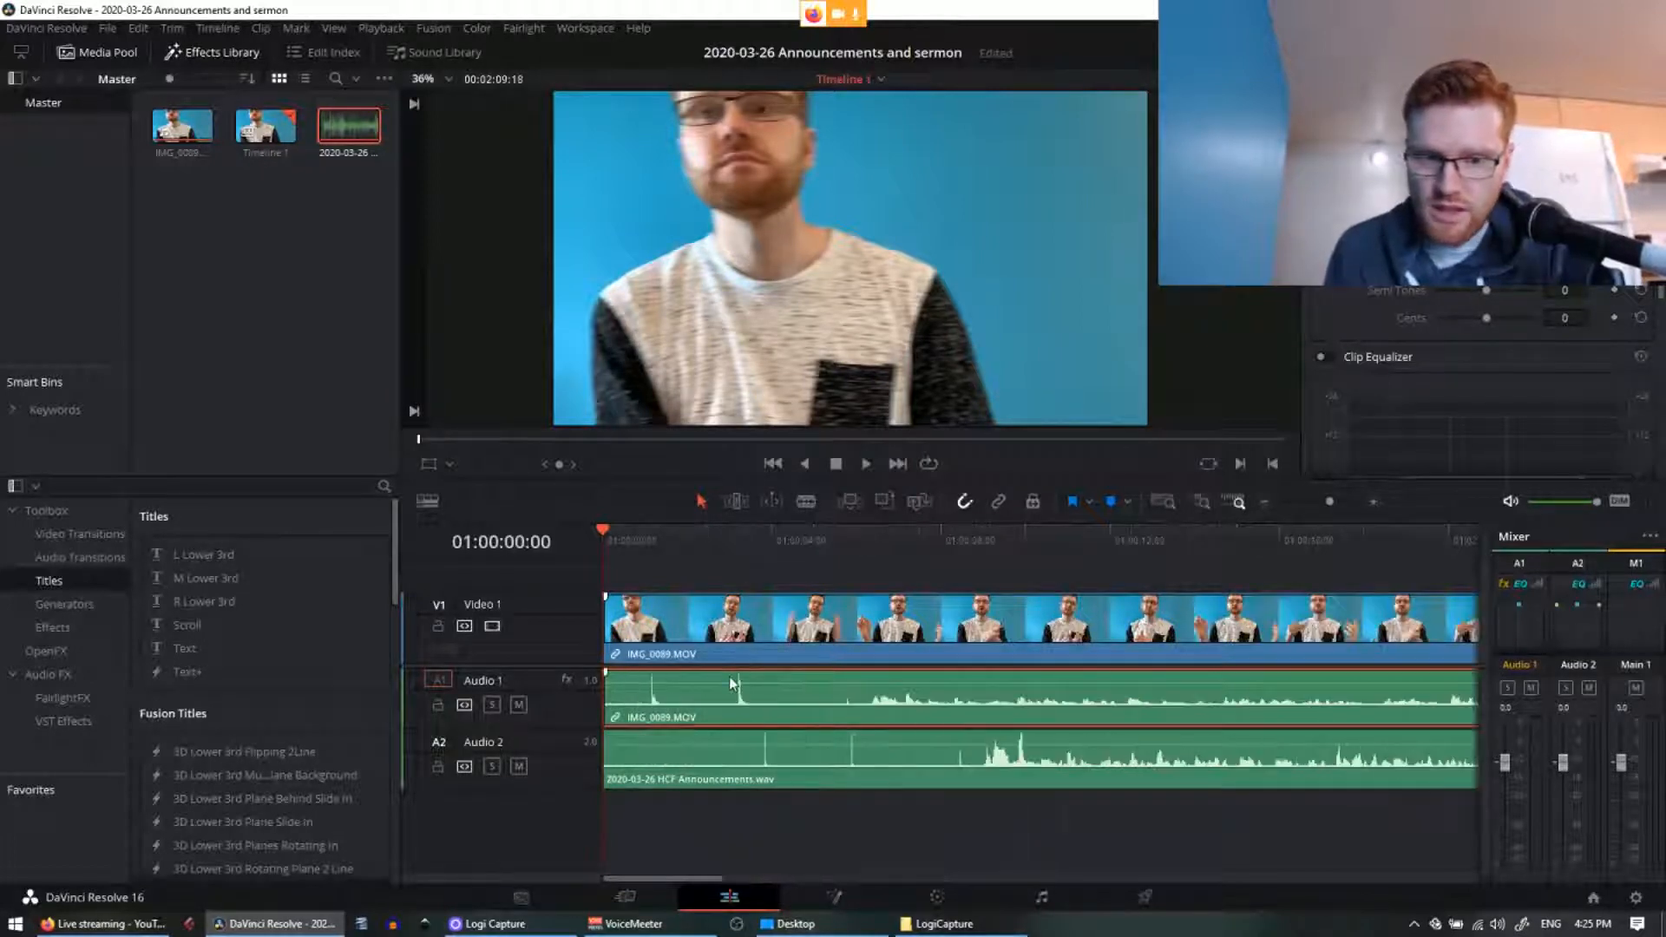
{"action": "scroll", "coordinate": [892, 666], "scroll_direction": "up", "scroll_amount": 2}
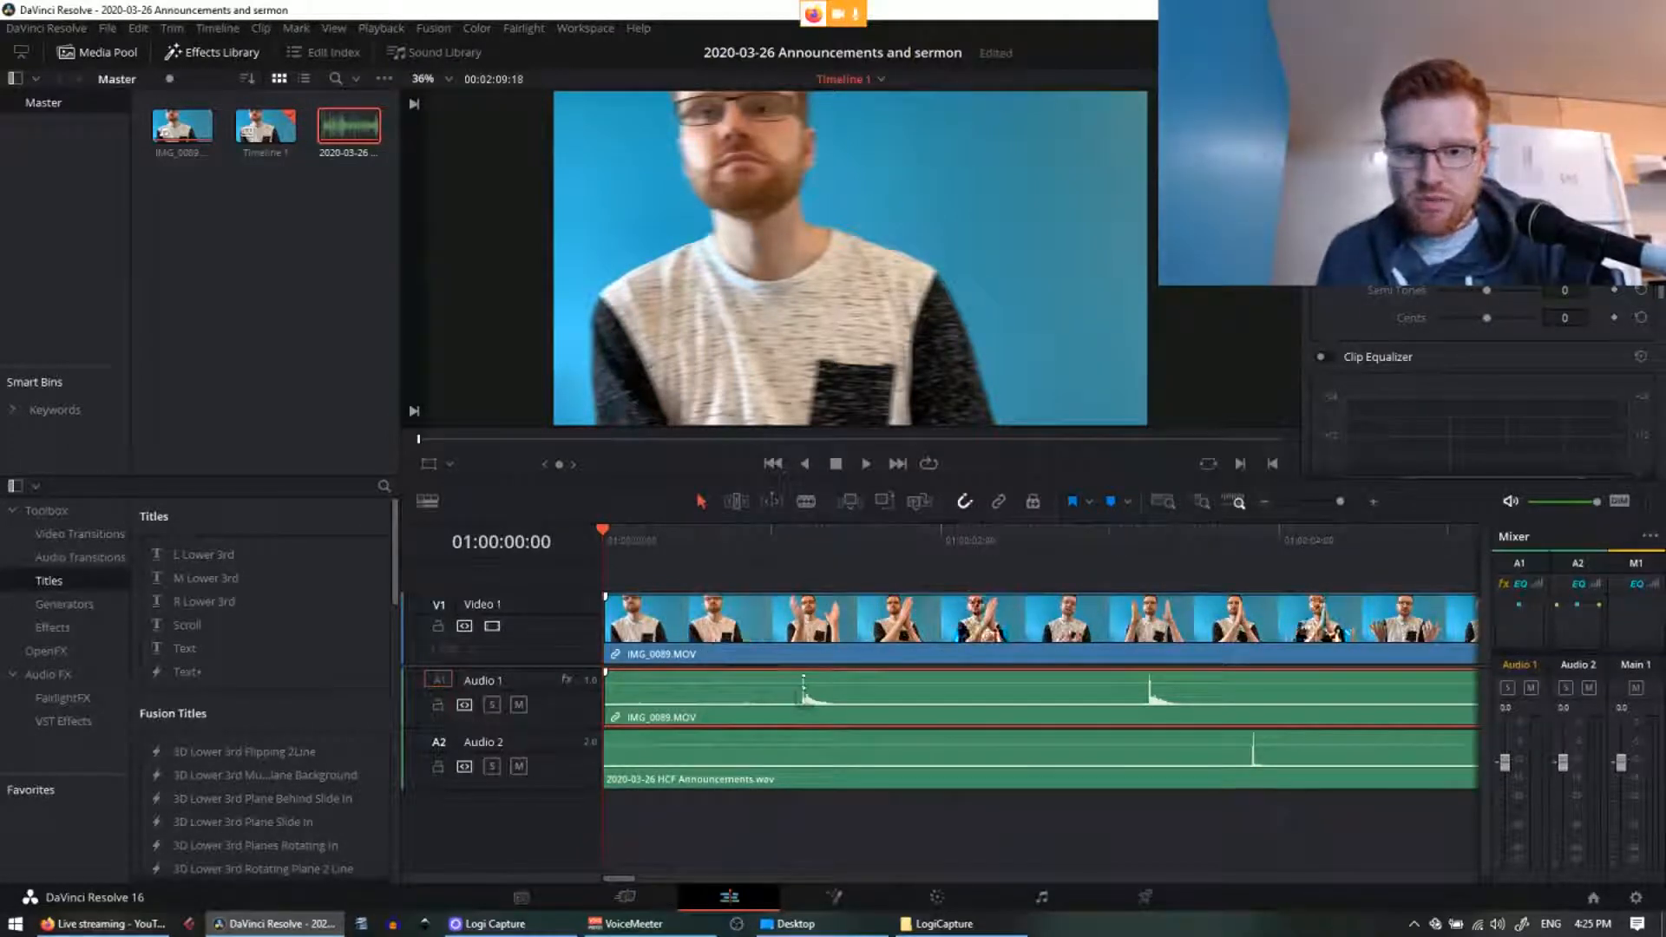
{"action": "left_click", "coordinate": [803, 547]}
{"action": "key", "text": "Left"}
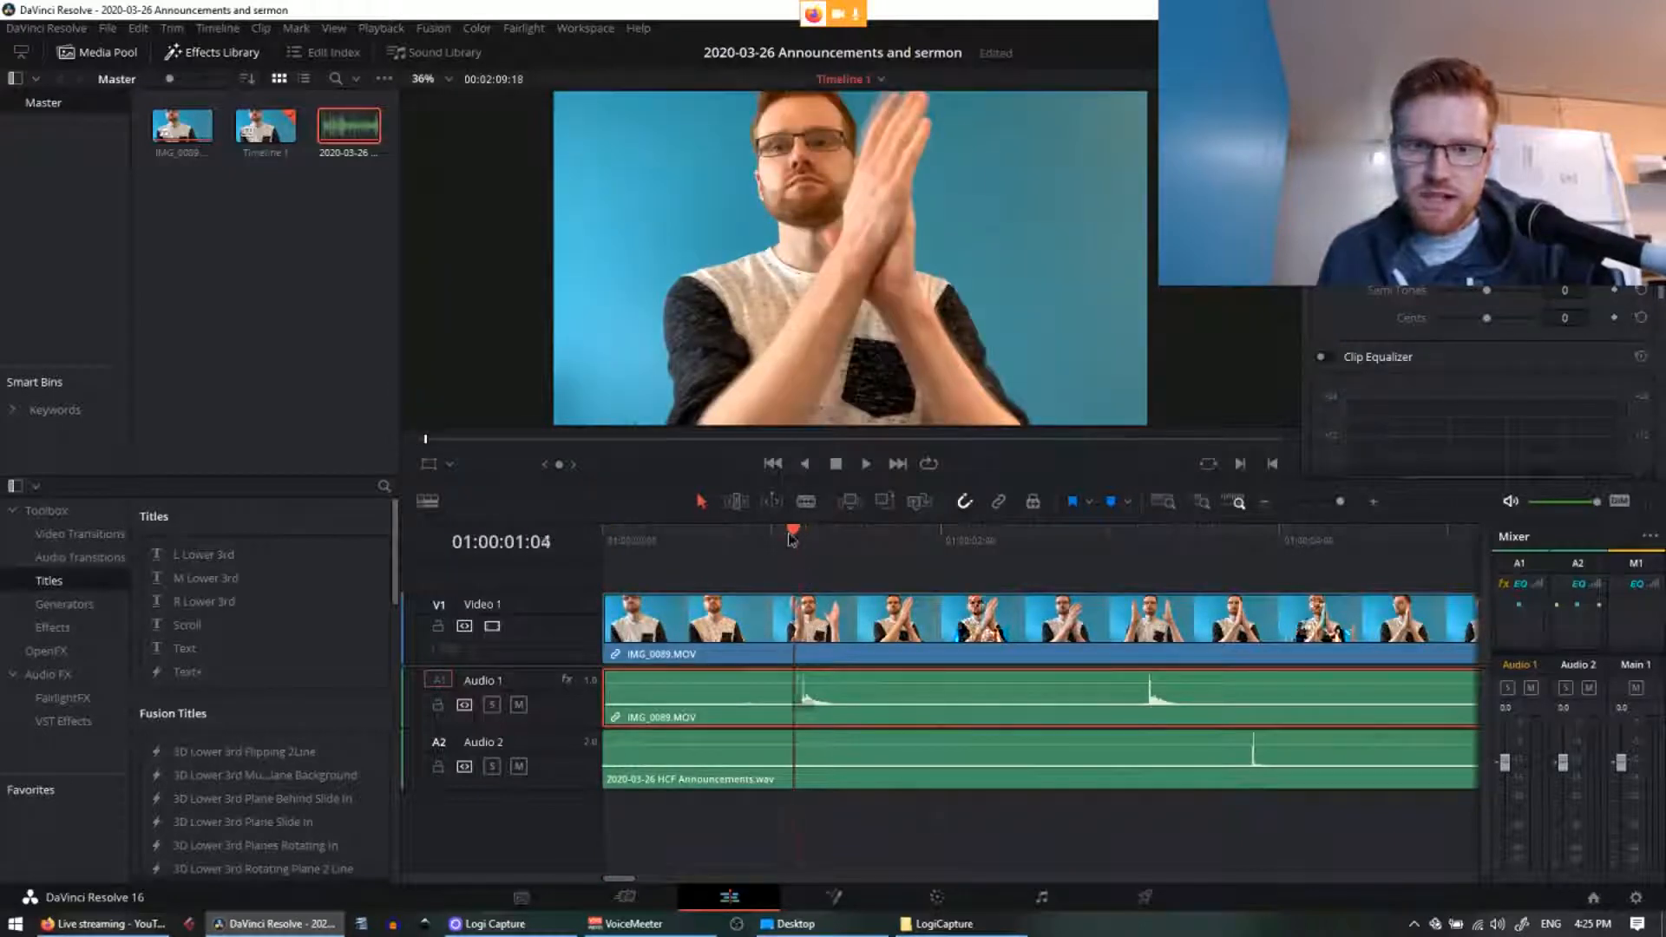
{"action": "left_click", "coordinate": [1138, 647]}
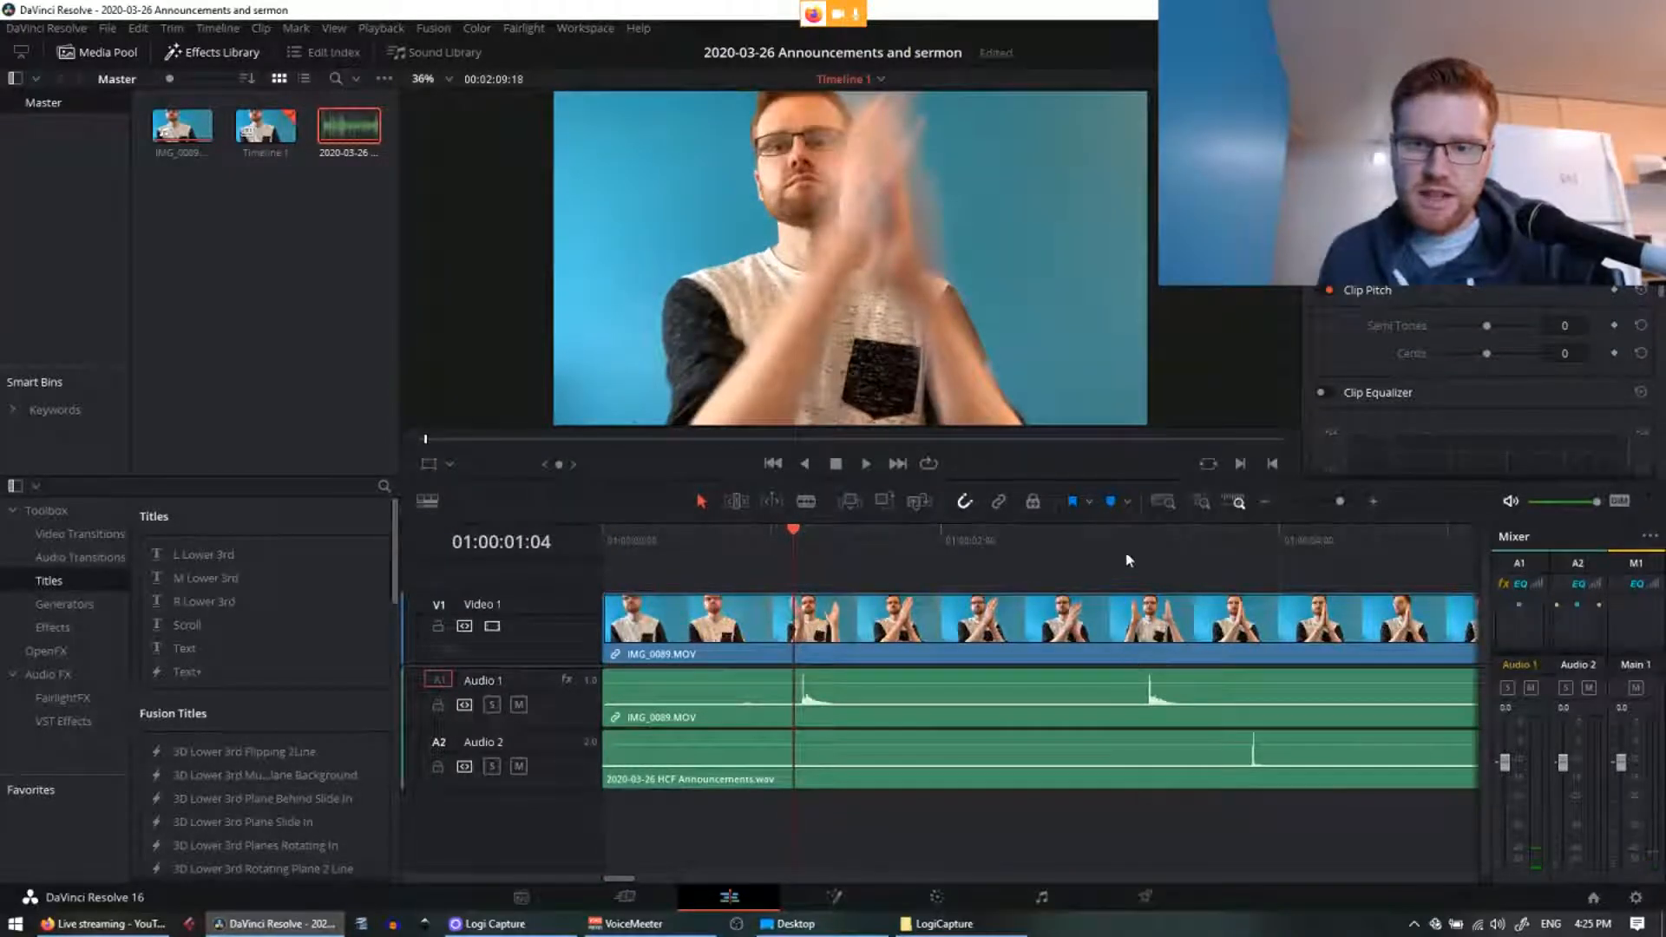
{"action": "left_click", "coordinate": [1126, 560]}
{"action": "left_click", "coordinate": [1145, 545]}
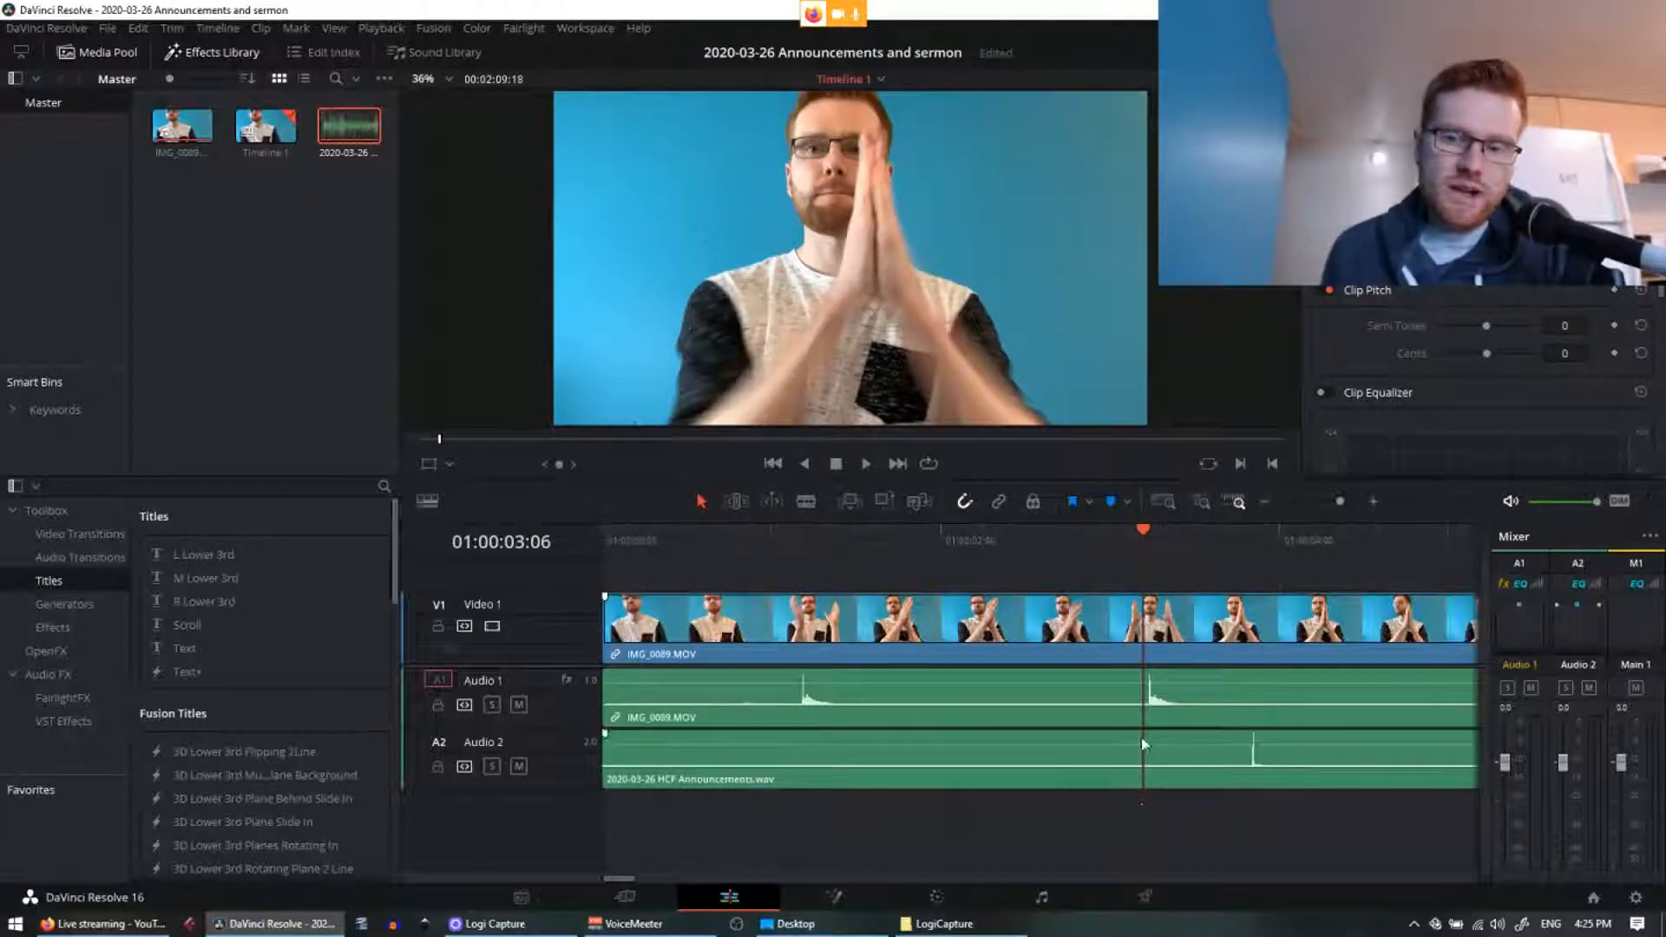
{"action": "key", "text": "ctrl+minus"}
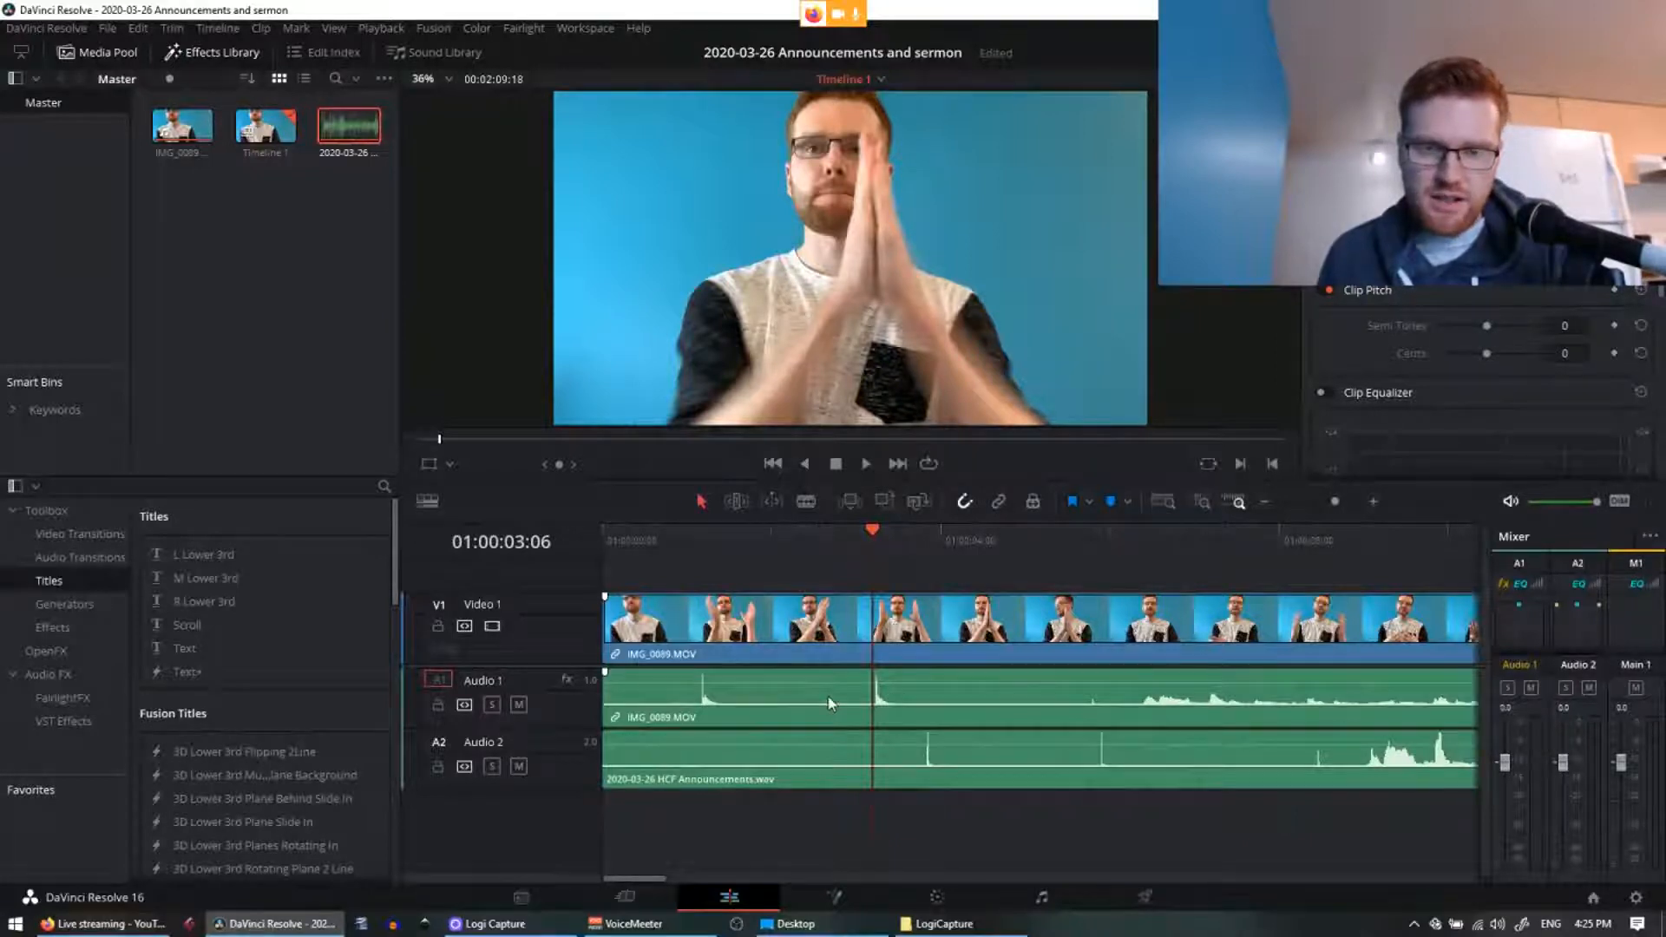
Step: Try sliding and deleting the camera audio clip, undo to restore it, and reselect the linked clip
{"action": "left_click", "coordinate": [958, 691]}
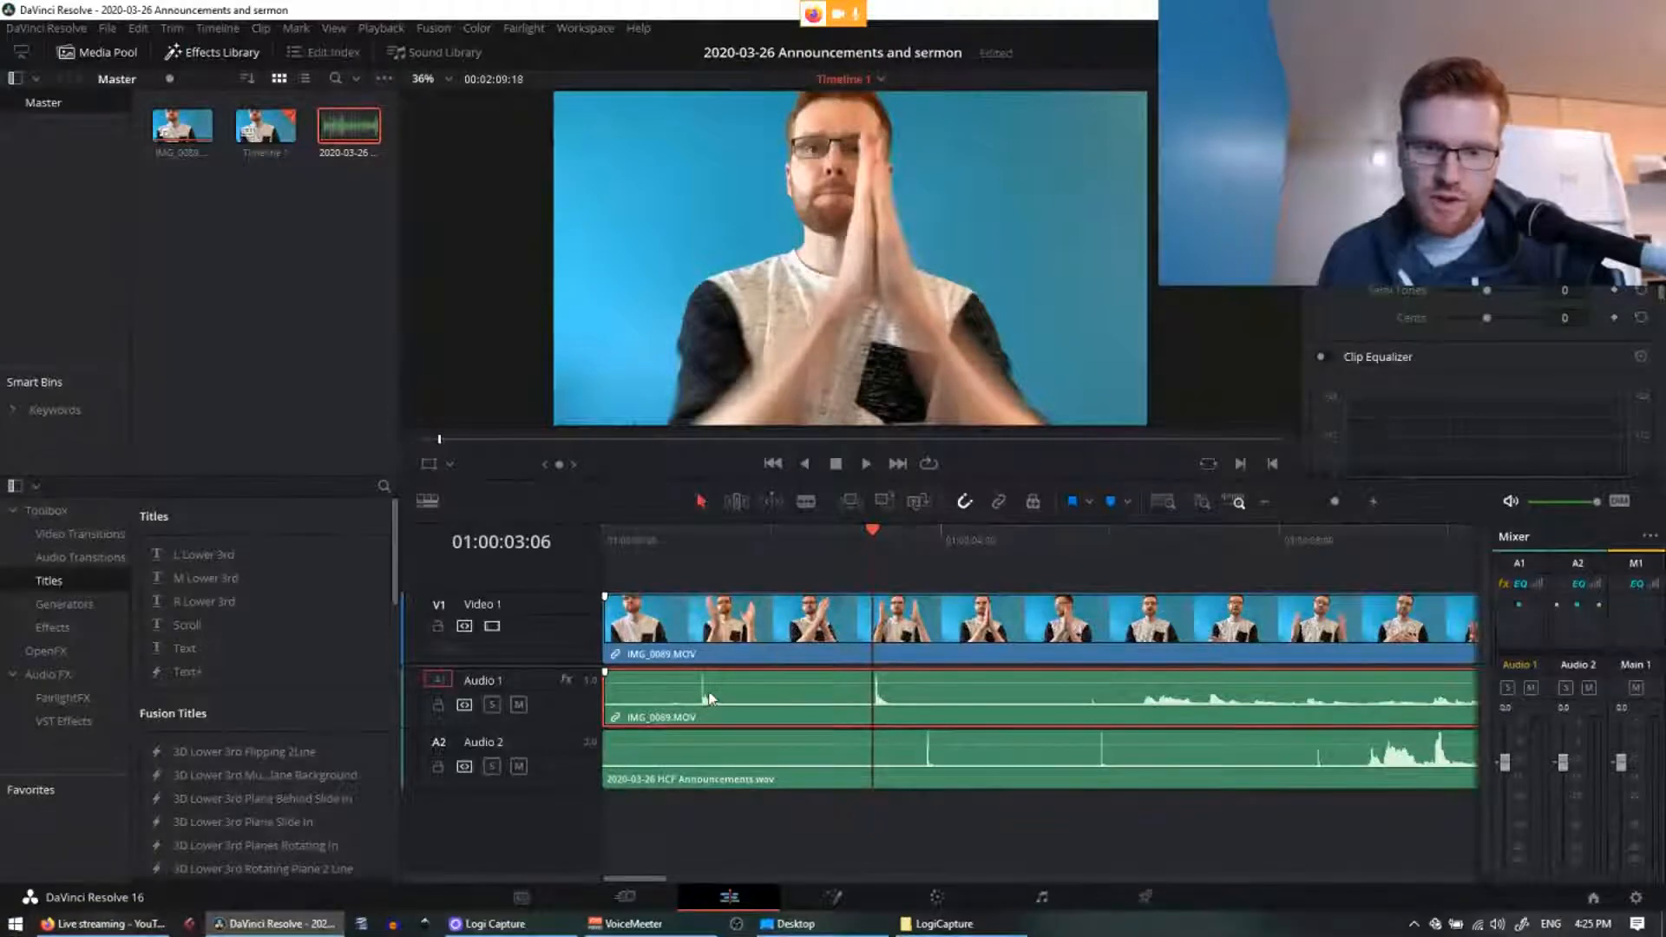
{"action": "left_click_drag", "start_coordinate": [742, 704], "coordinate": [855, 704]}
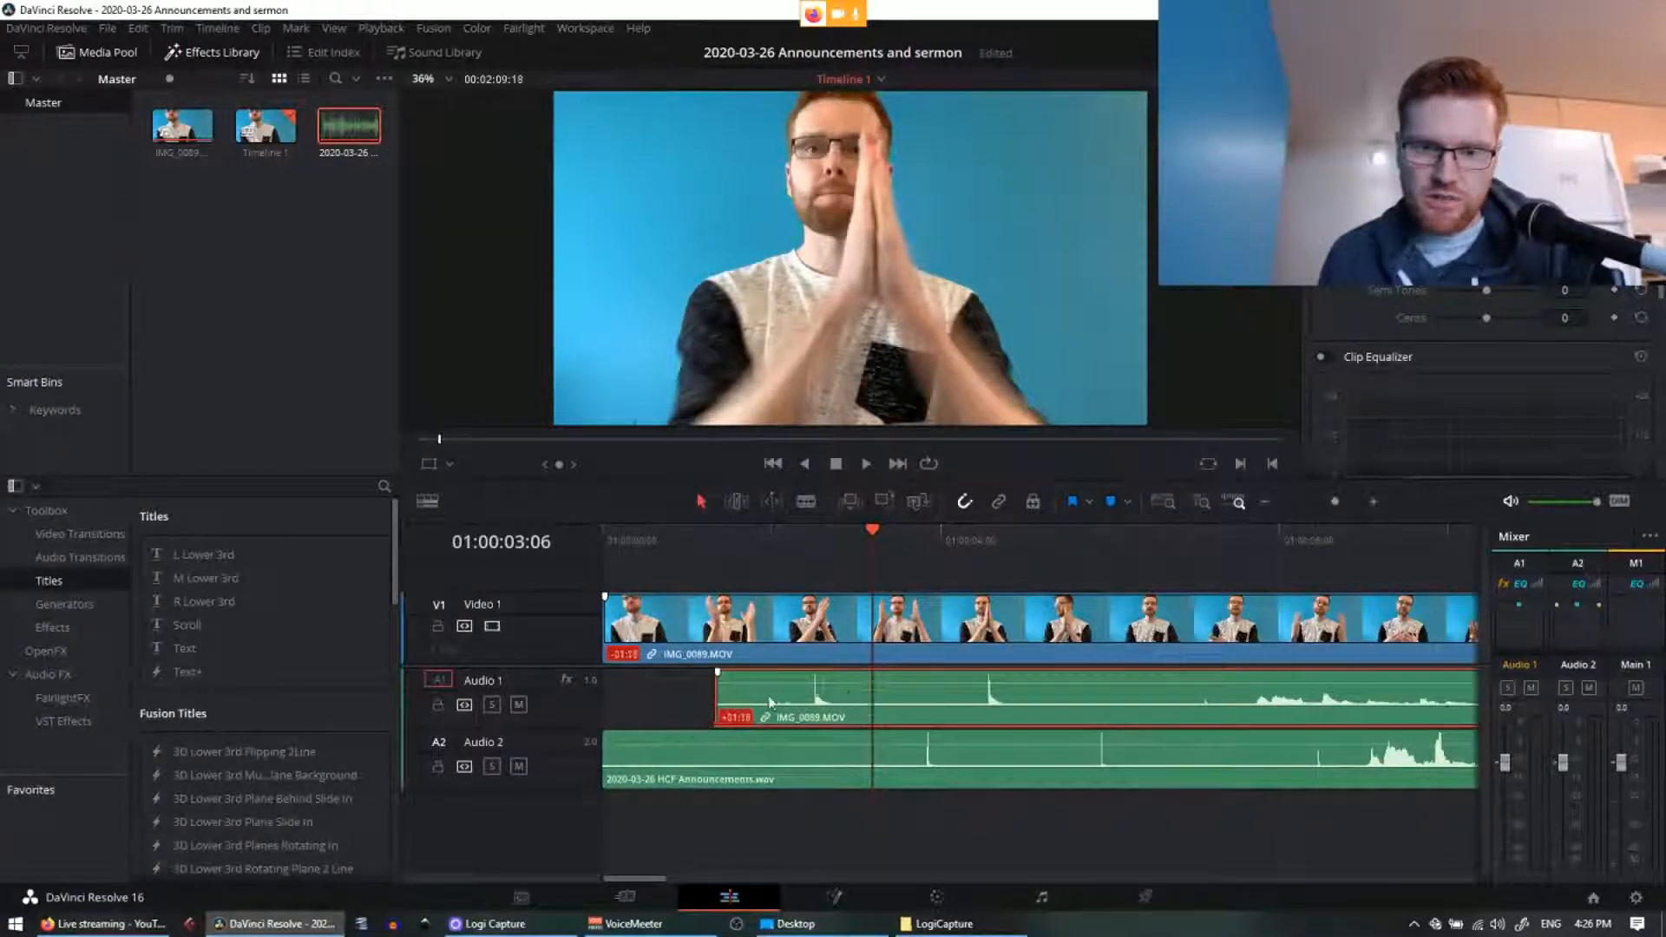
{"action": "key", "text": "BackSpace"}
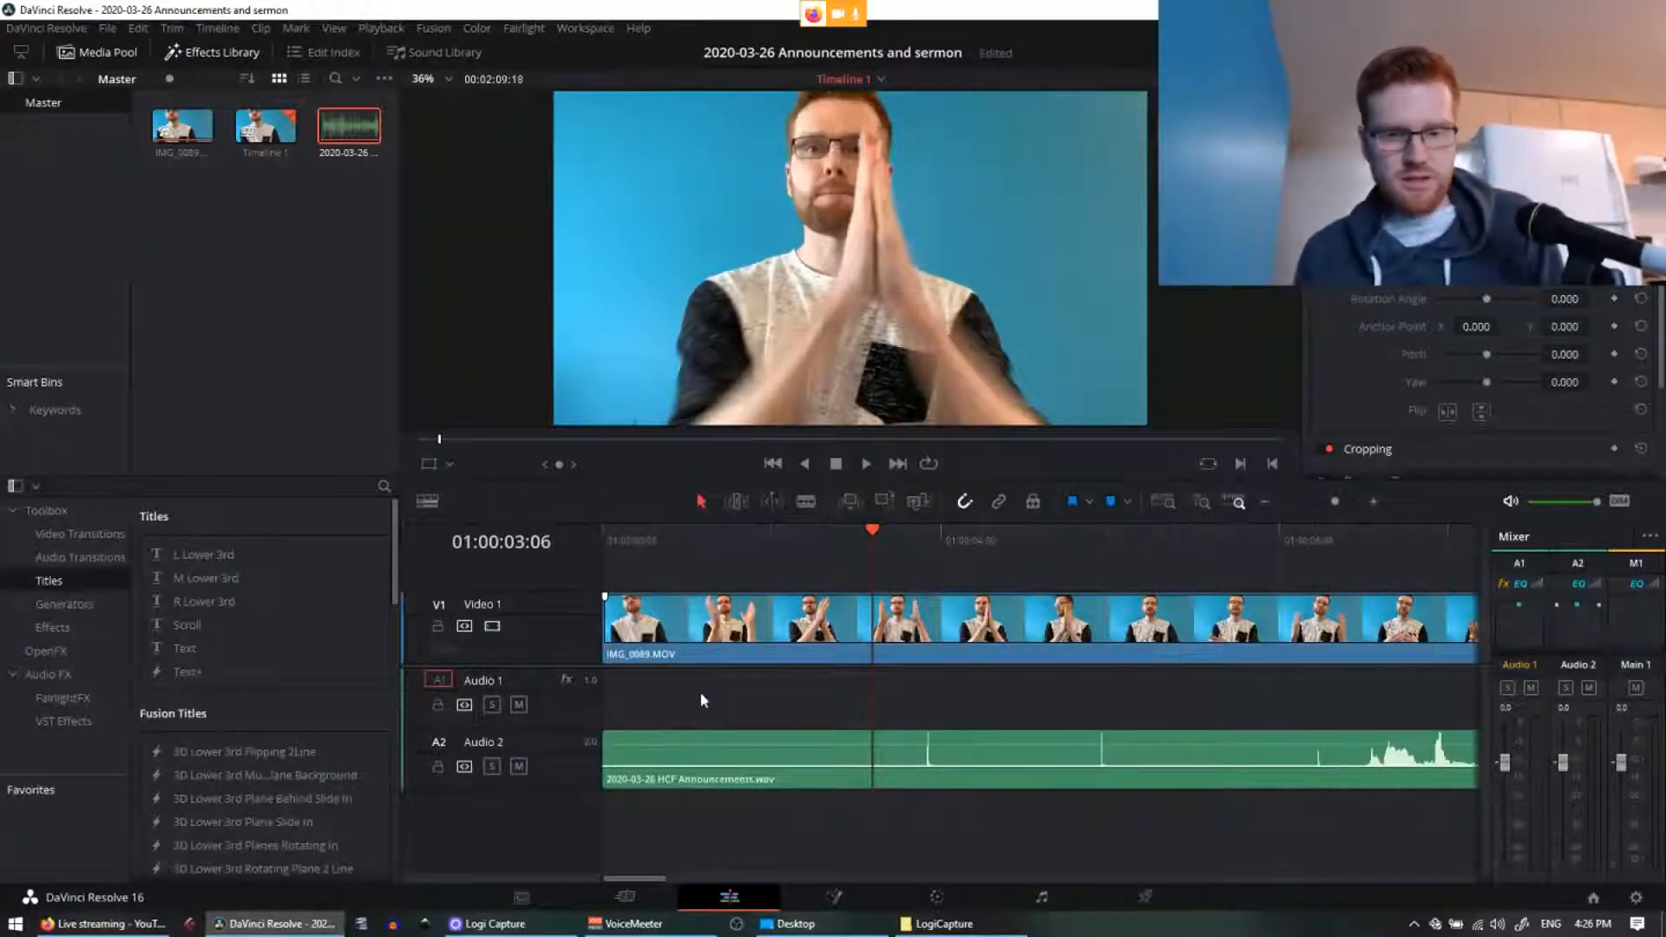
{"action": "key", "text": "ctrl+z"}
{"action": "key", "text": "ctrl+z"}
{"action": "left_click", "coordinate": [740, 651]}
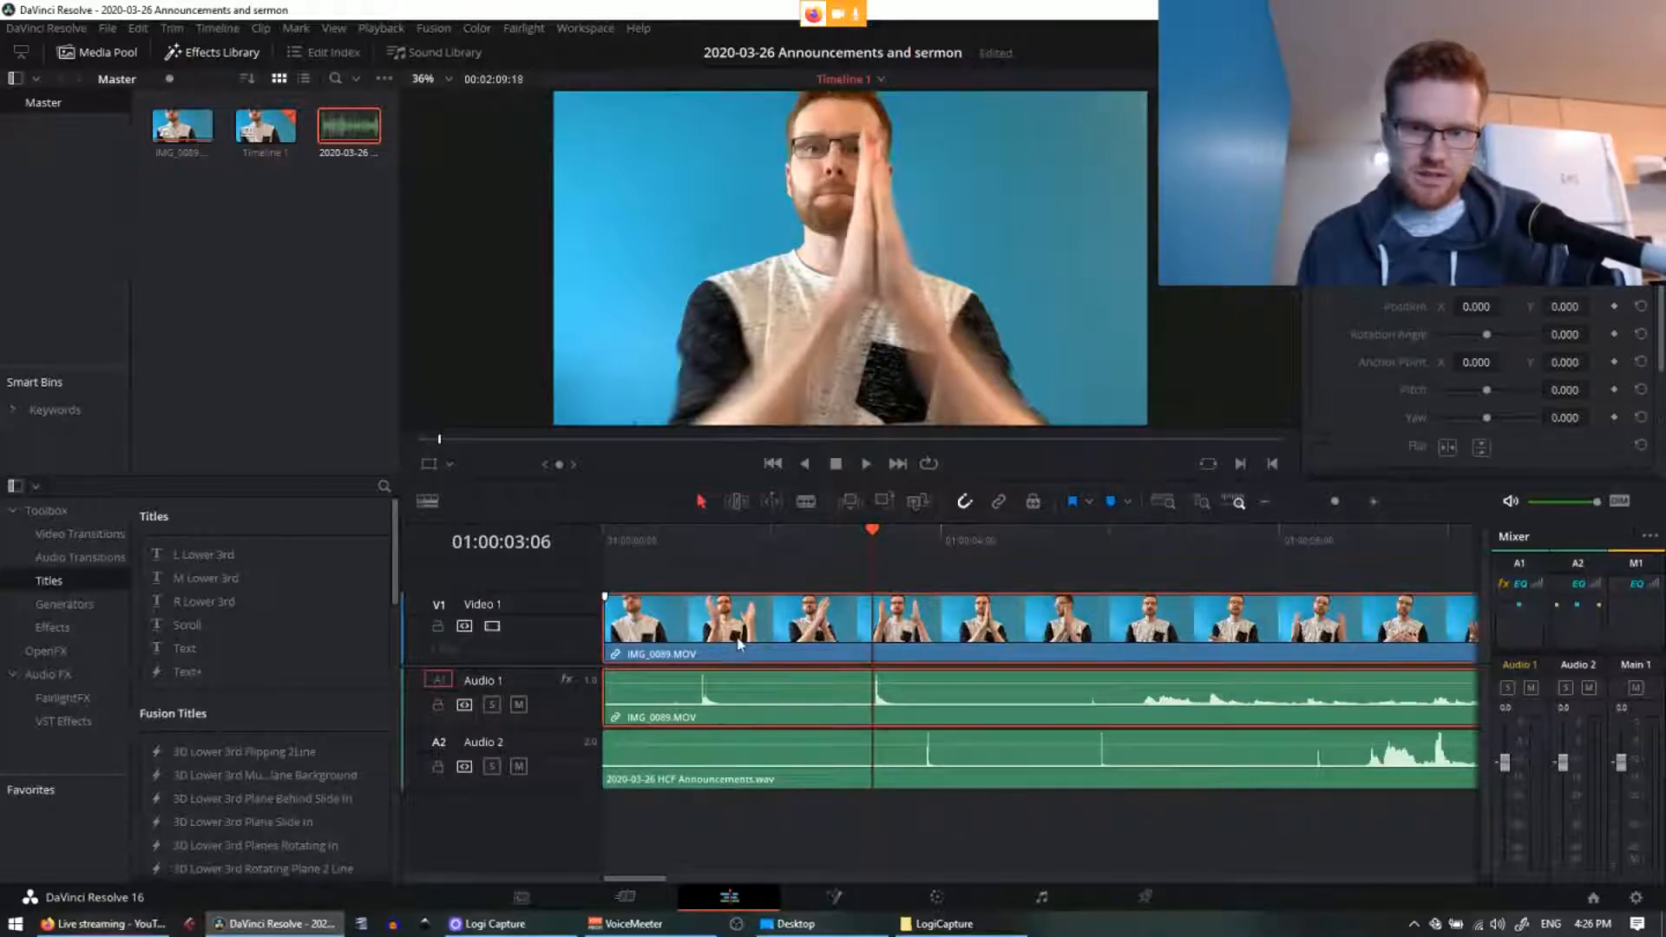
{"action": "right_click", "coordinate": [753, 644]}
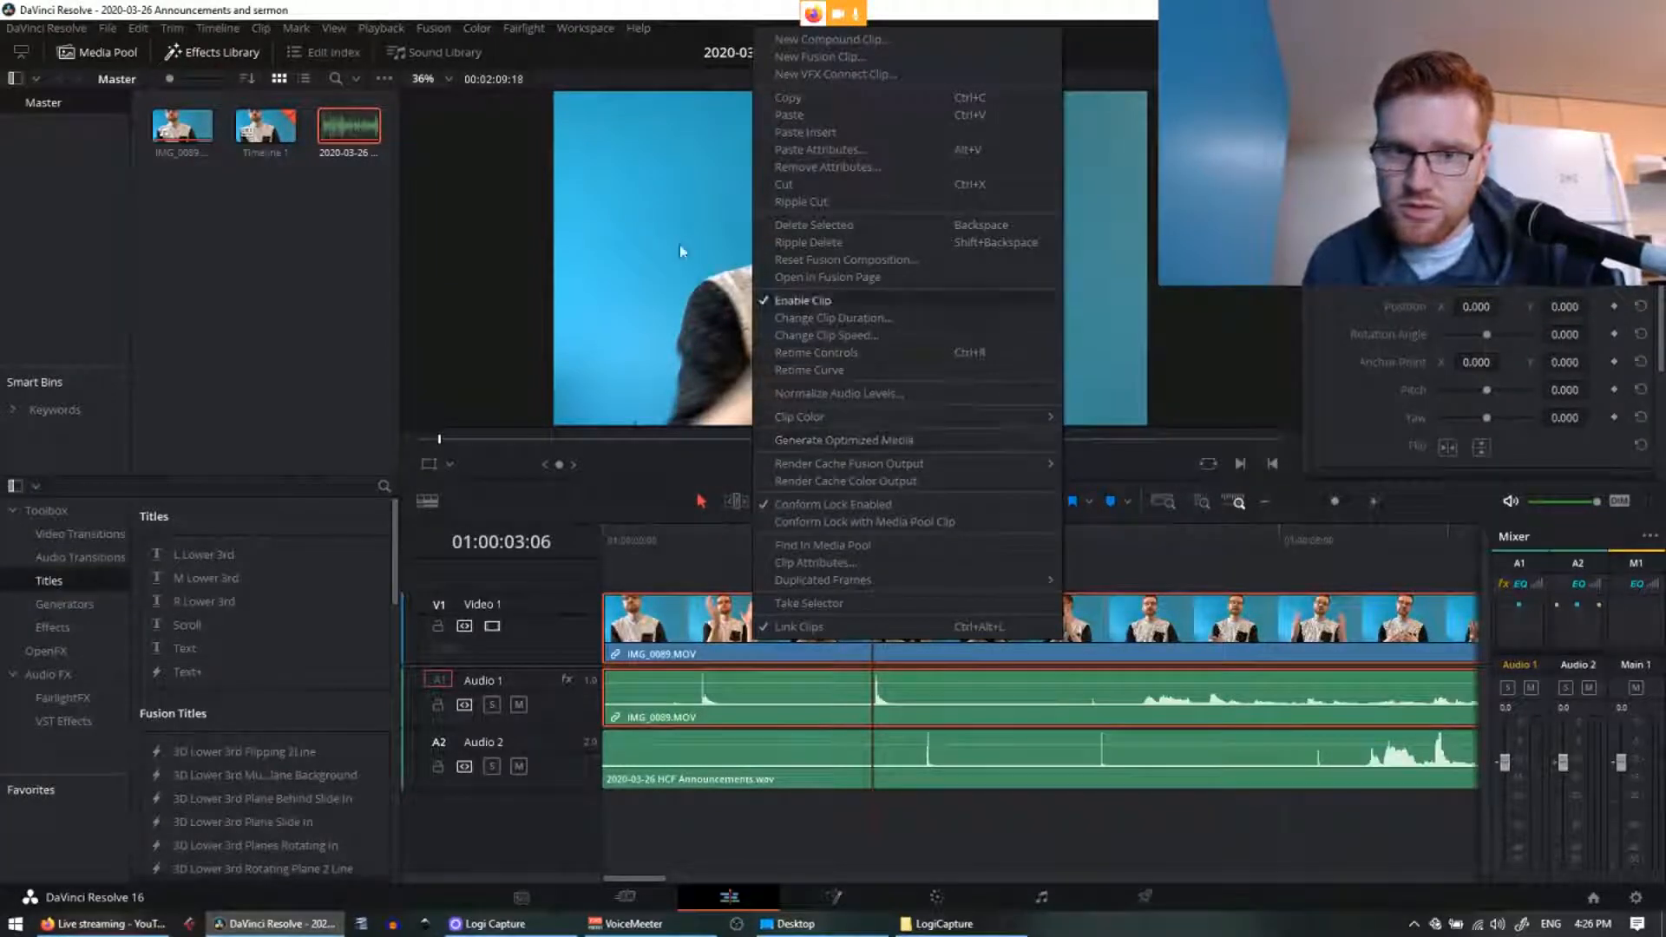
Step: Select the linked IMG_0089 video and audio clips and shift them about one second later
{"action": "left_click", "coordinate": [138, 29]}
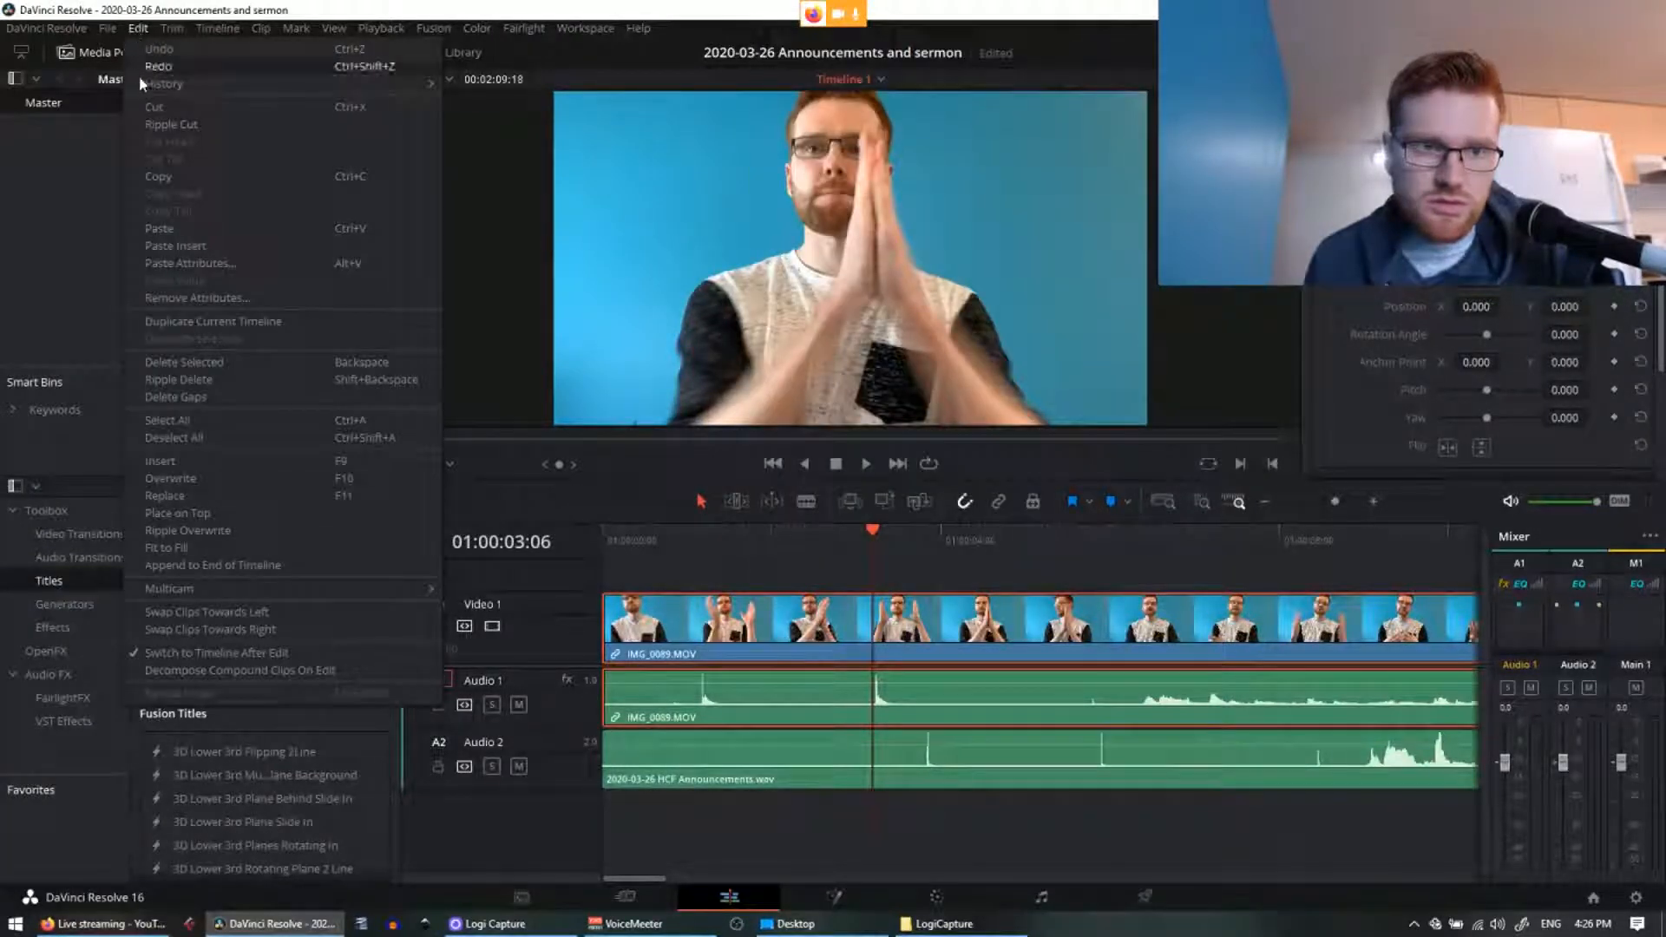
{"action": "left_click", "coordinate": [253, 26]}
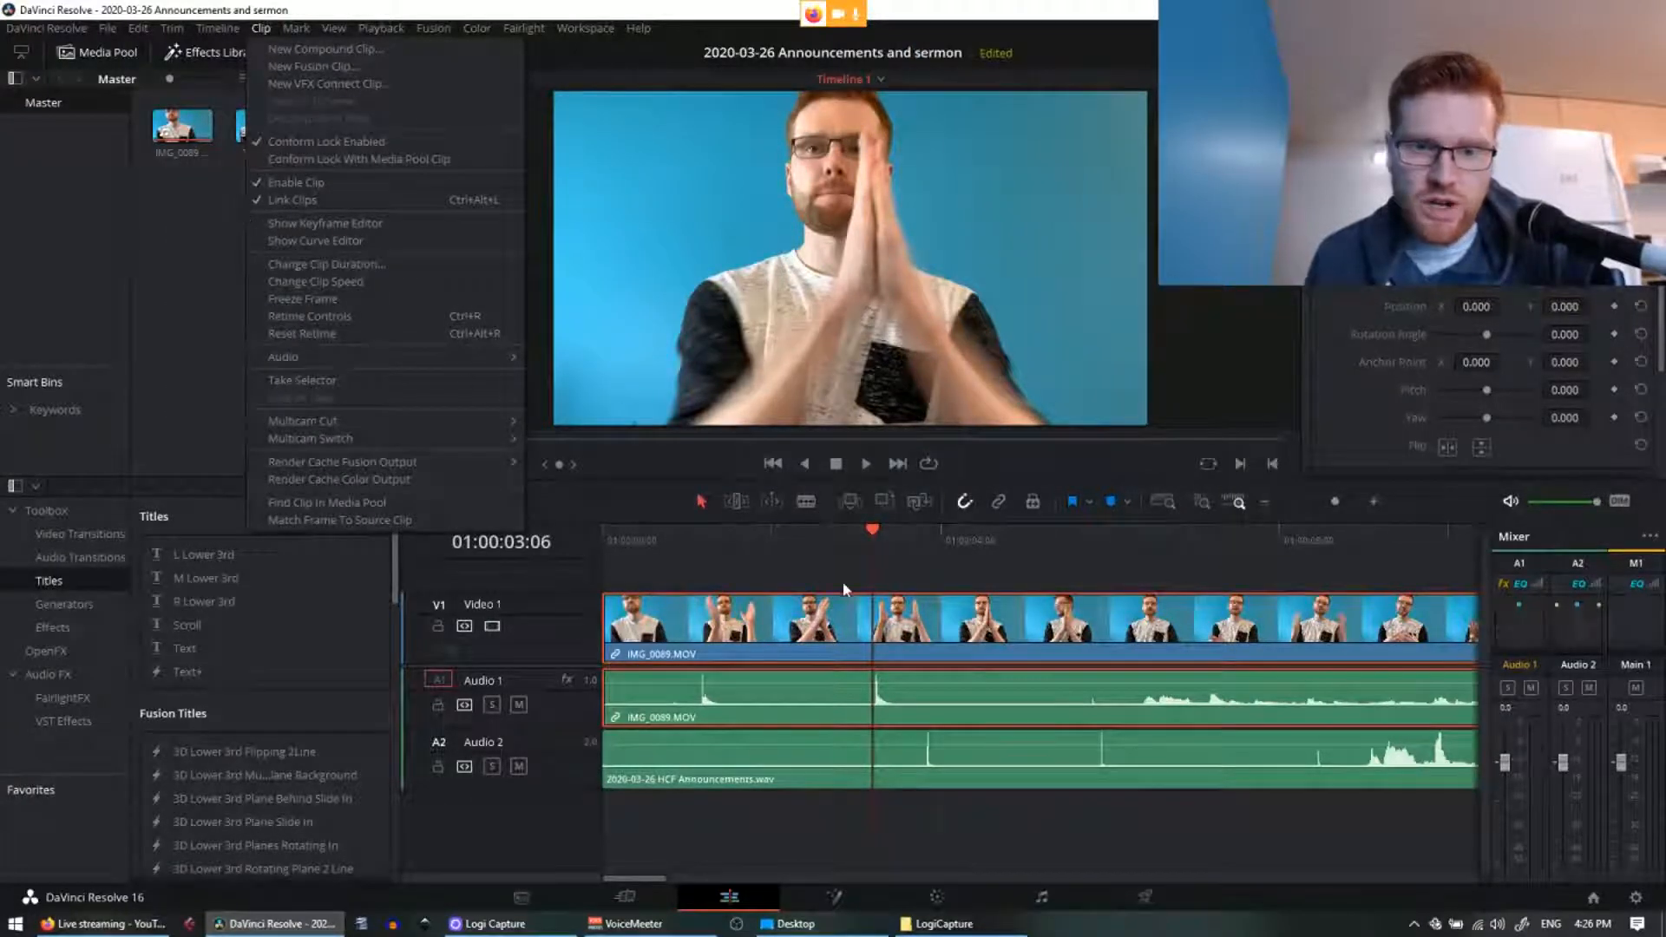
{"action": "left_click", "coordinate": [816, 579]}
{"action": "left_click_drag", "start_coordinate": [800, 573], "coordinate": [1157, 703]}
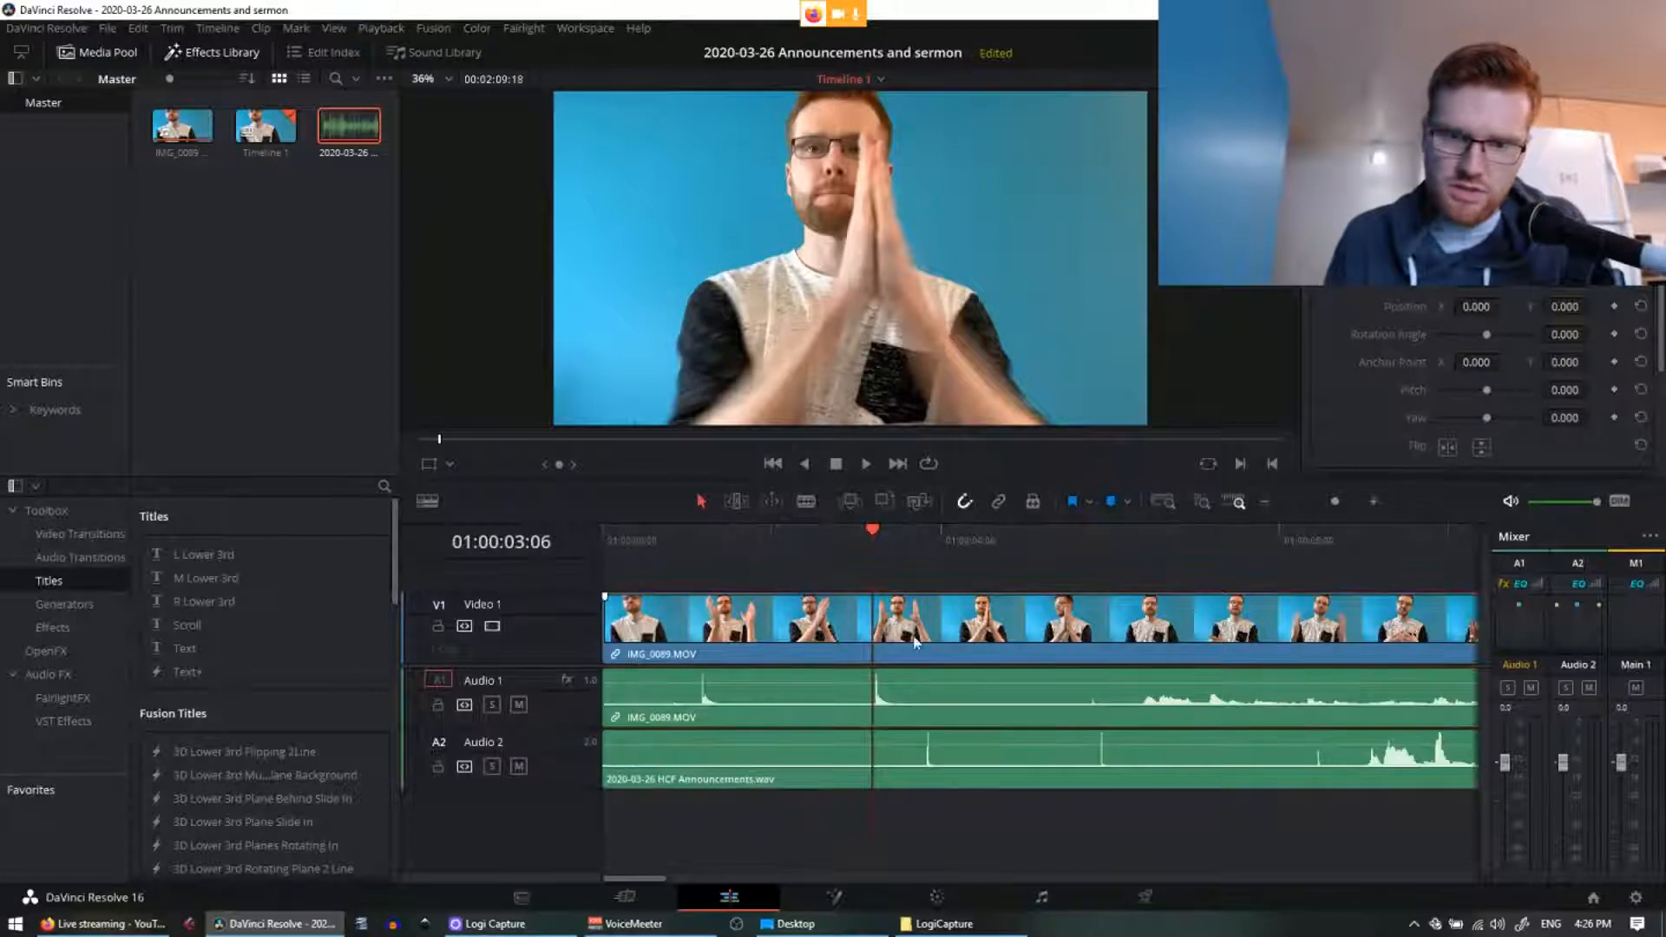
{"action": "mouse_move", "coordinate": [729, 638]}
{"action": "left_mouse_down"}
{"action": "mouse_move", "coordinate": [815, 638]}
{"action": "mouse_move", "coordinate": [757, 655]}
{"action": "left_mouse_up"}
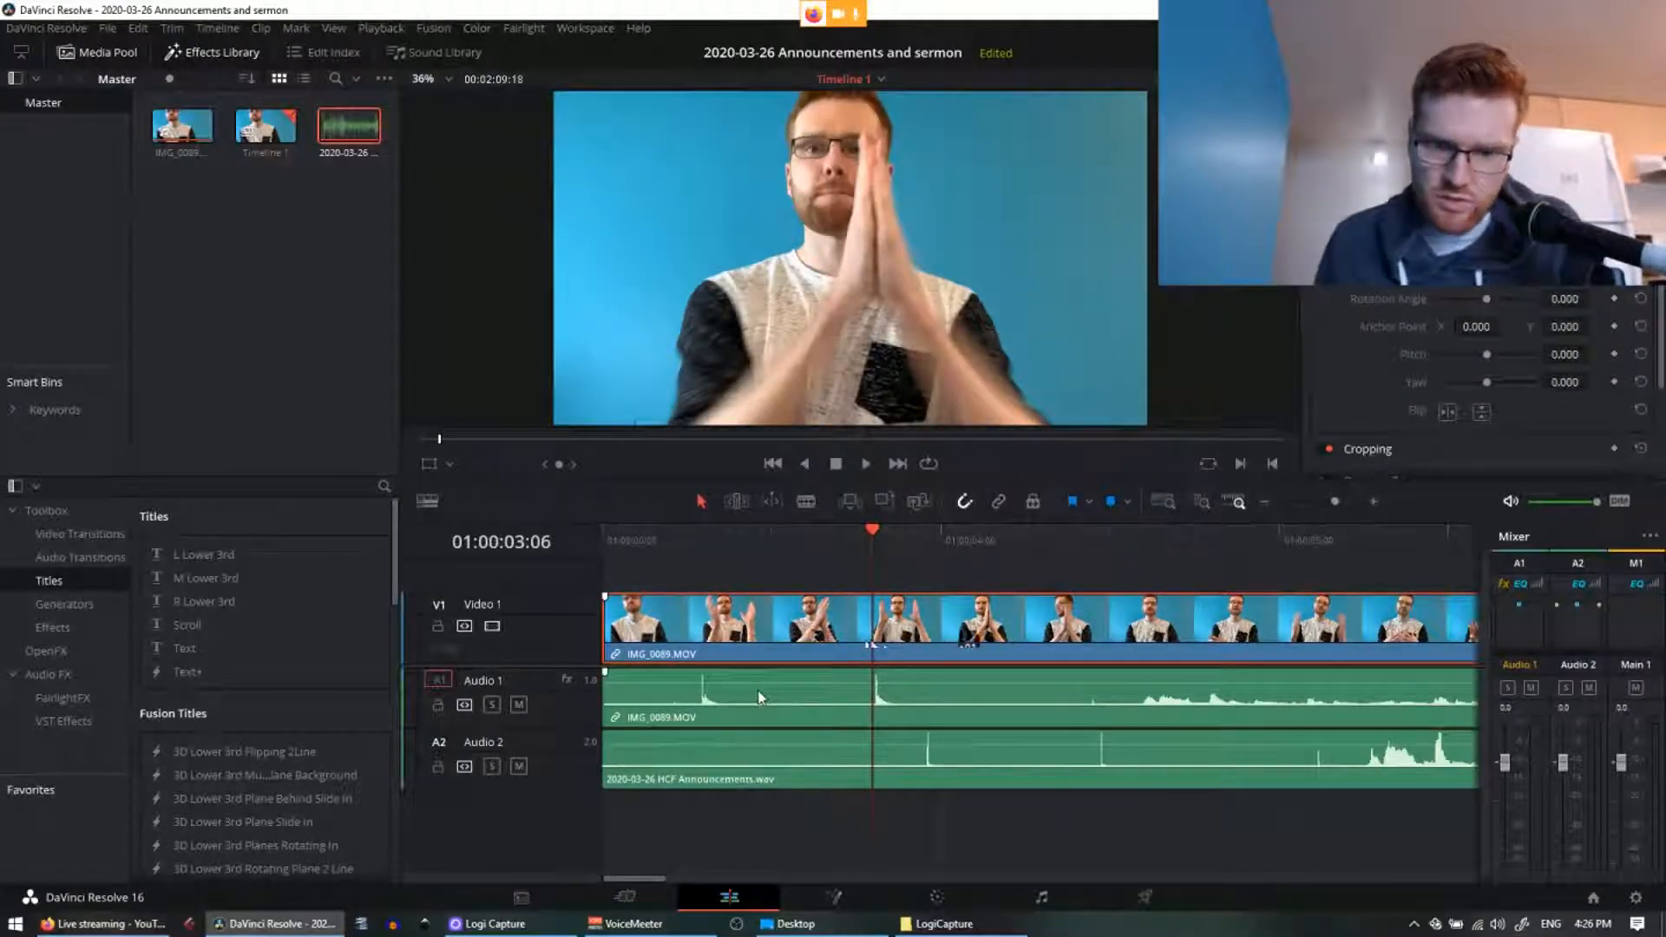
Step: Reselect the camera clips and push them further right, to about 02:18 from the start
{"action": "right_click", "coordinate": [758, 690]}
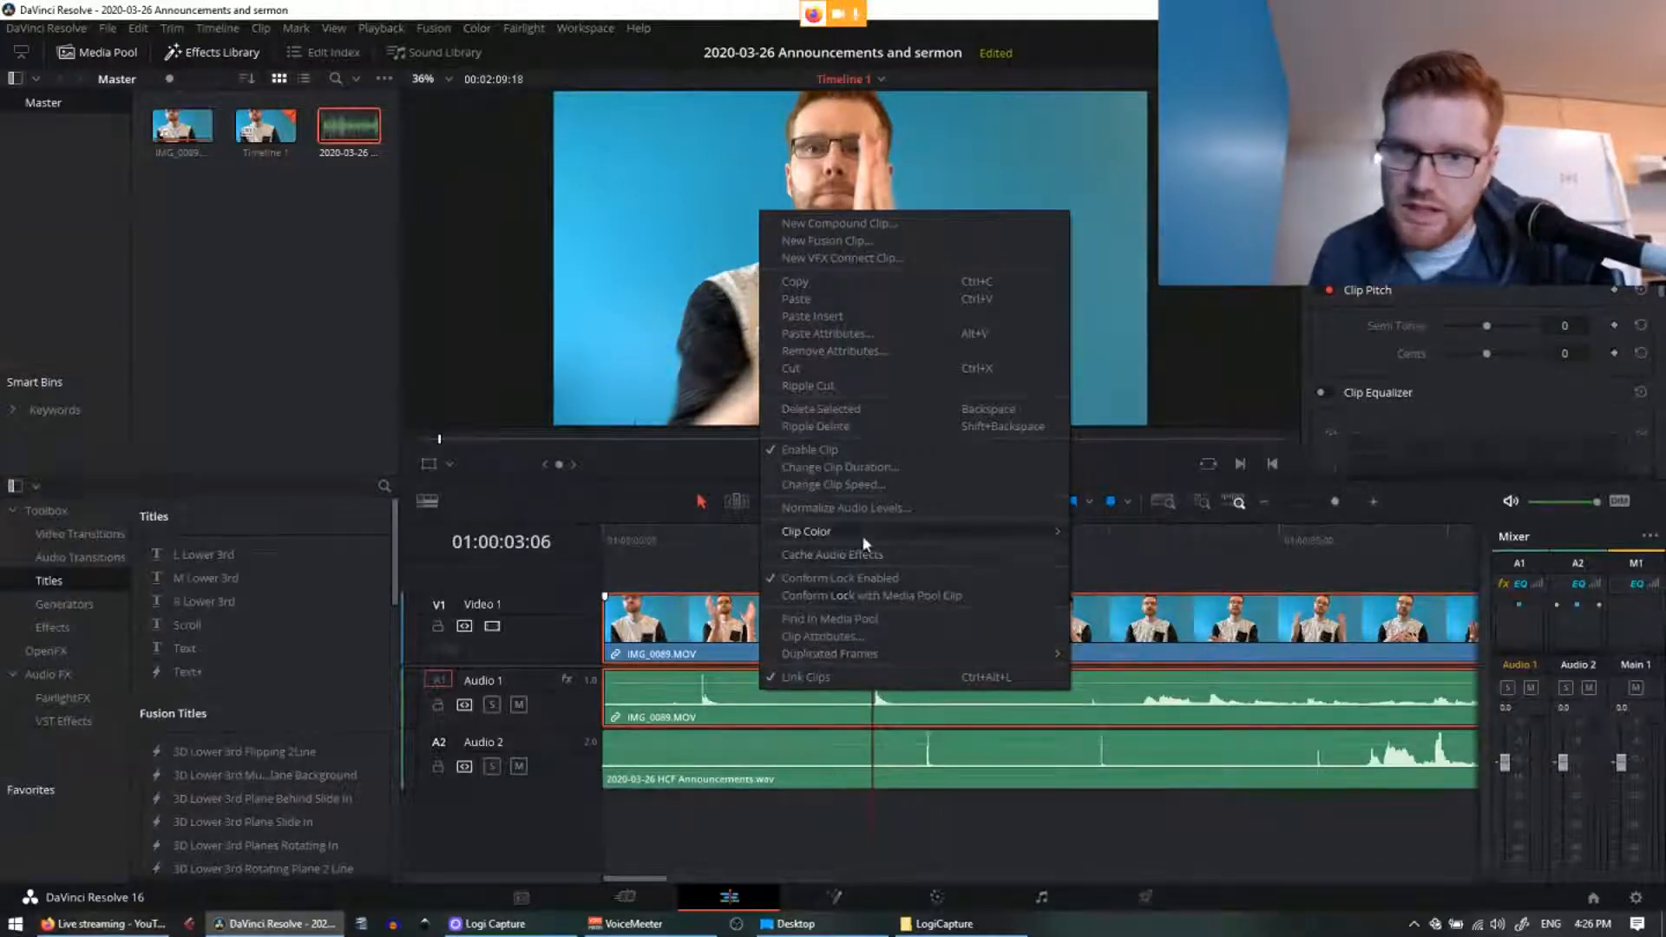
{"action": "mouse_move", "coordinate": [844, 533]}
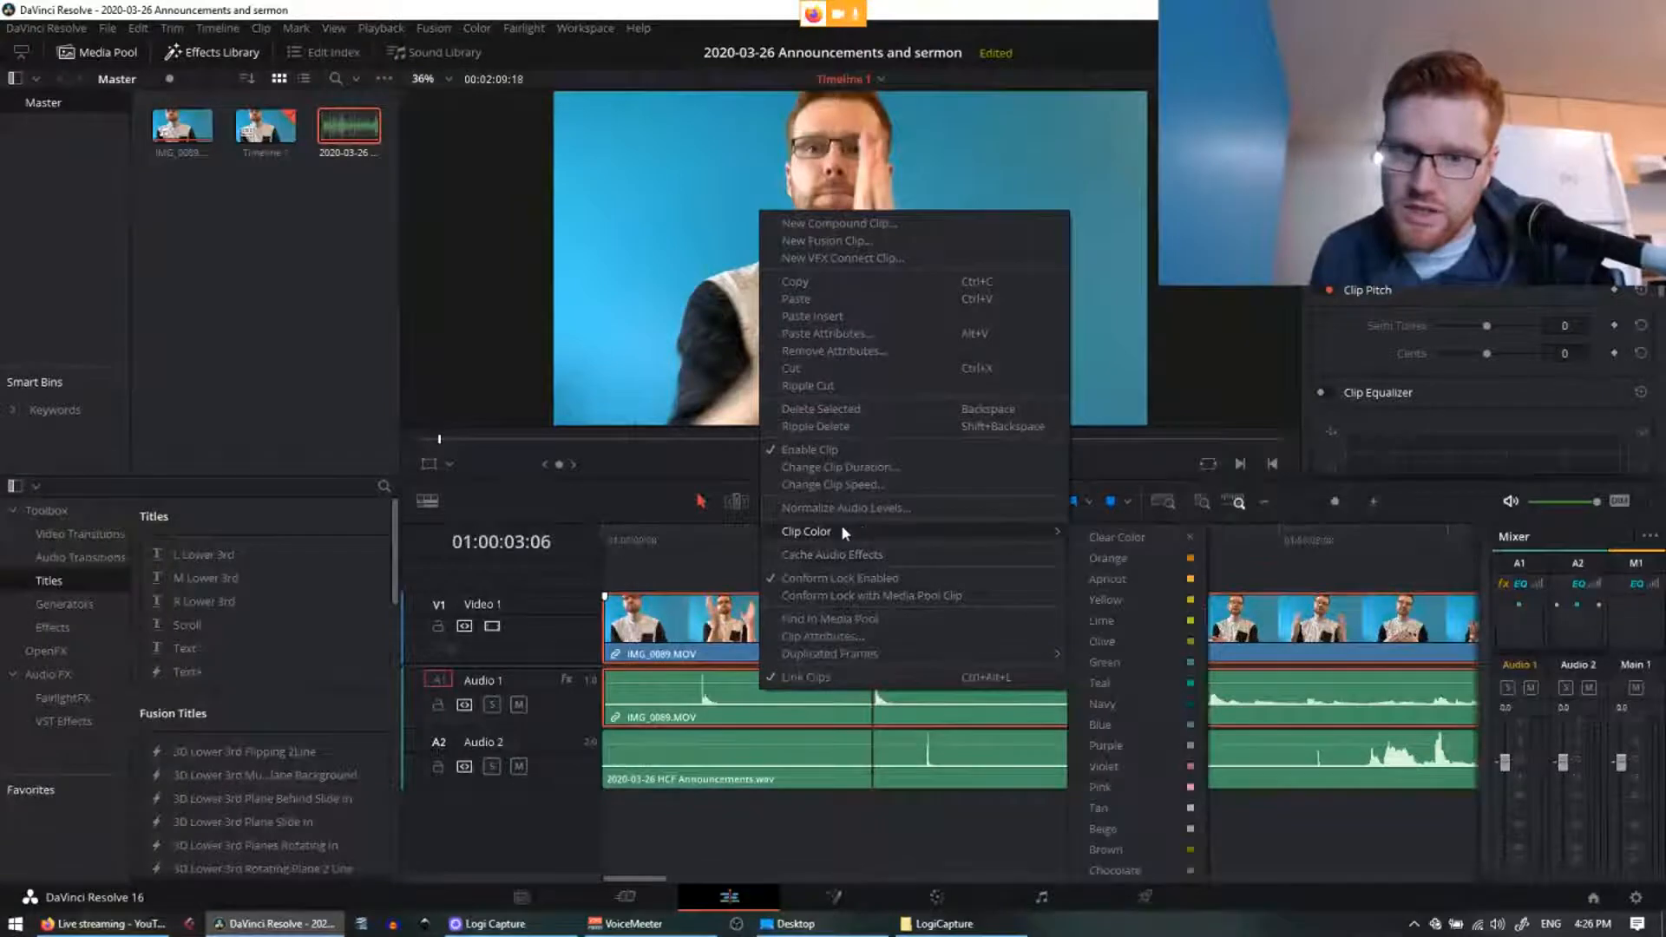
{"action": "left_click", "coordinate": [678, 567]}
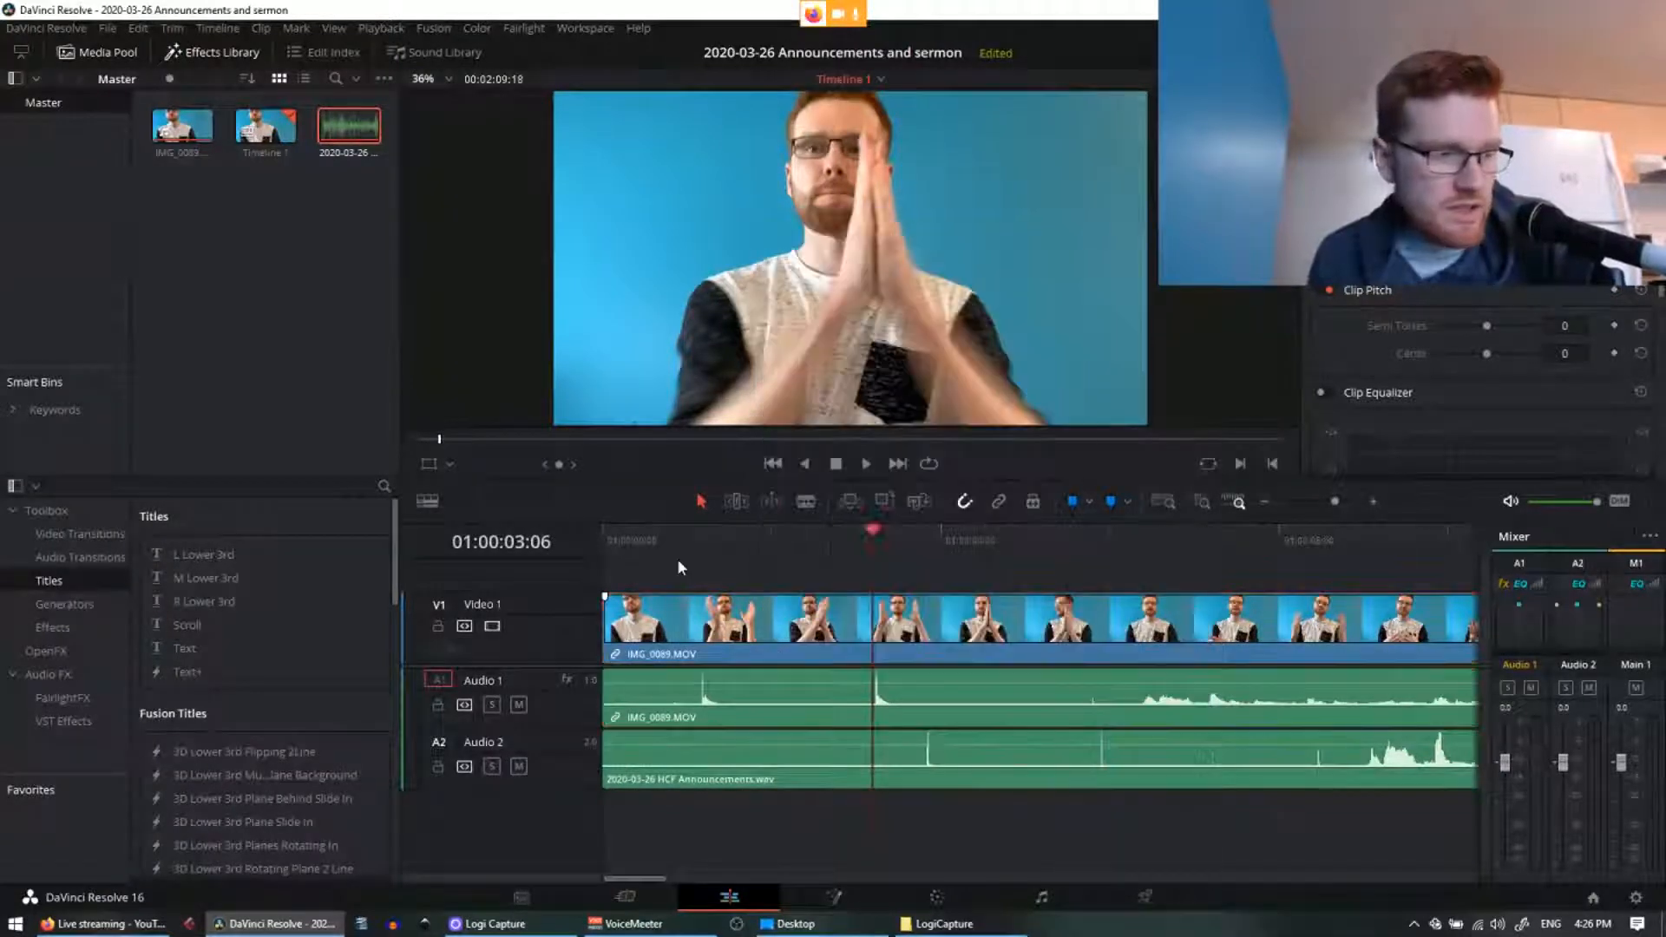
{"action": "left_click", "coordinate": [420, 33]}
{"action": "mouse_move", "coordinate": [293, 31]}
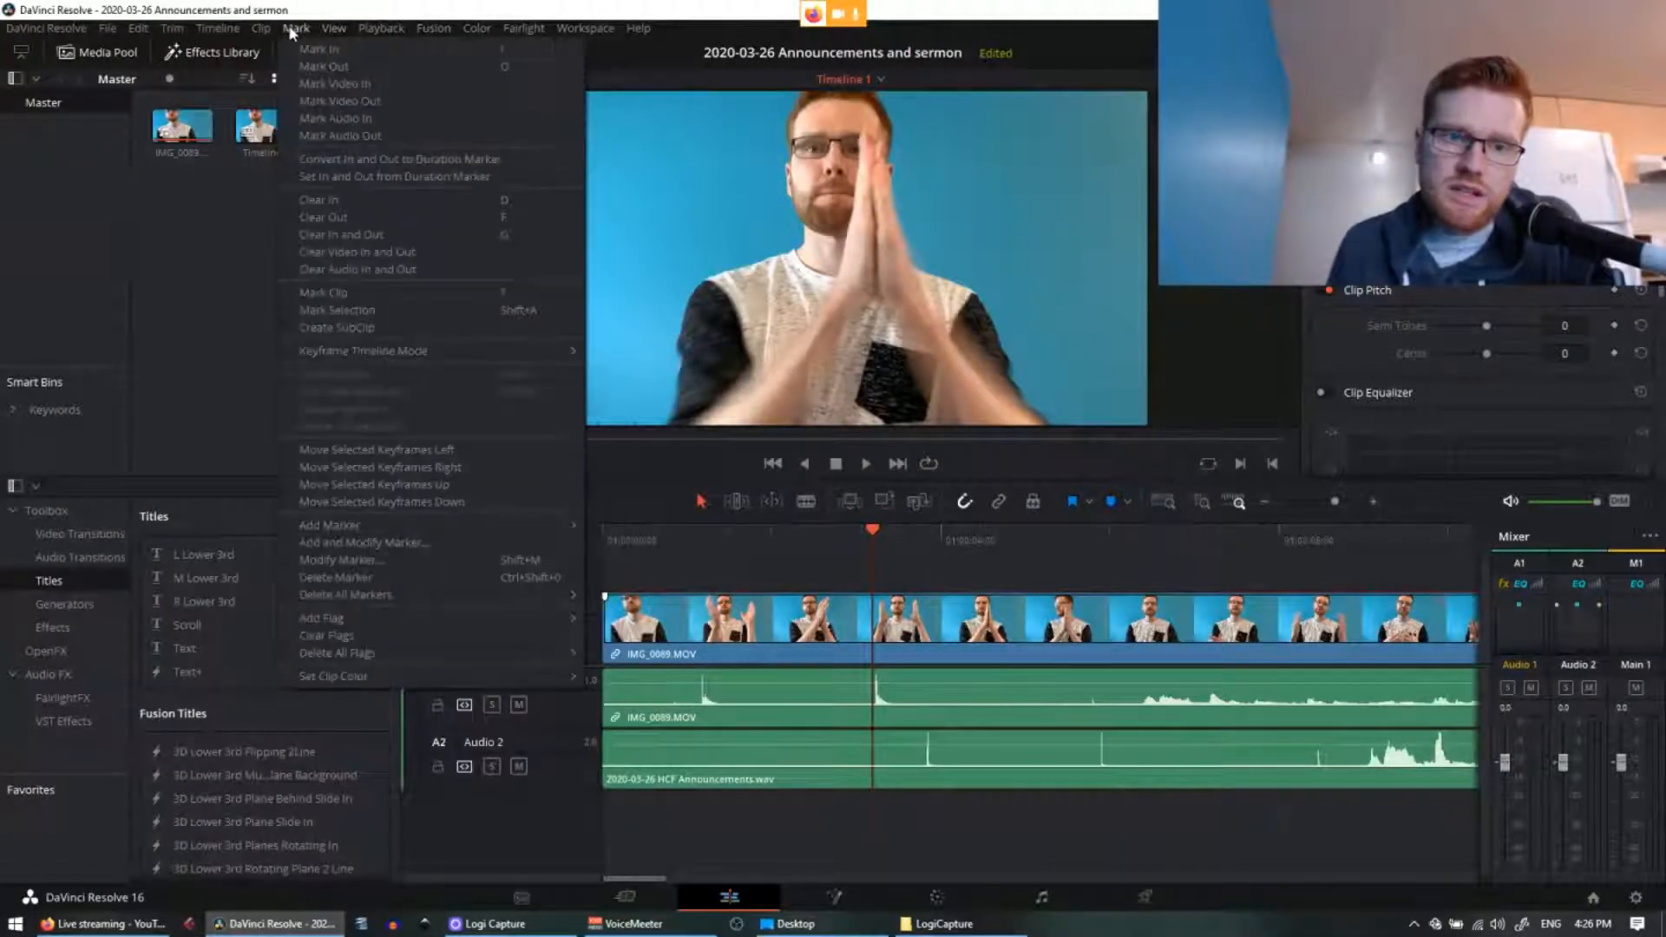
{"action": "left_click", "coordinate": [717, 588]}
{"action": "left_click", "coordinate": [770, 618]}
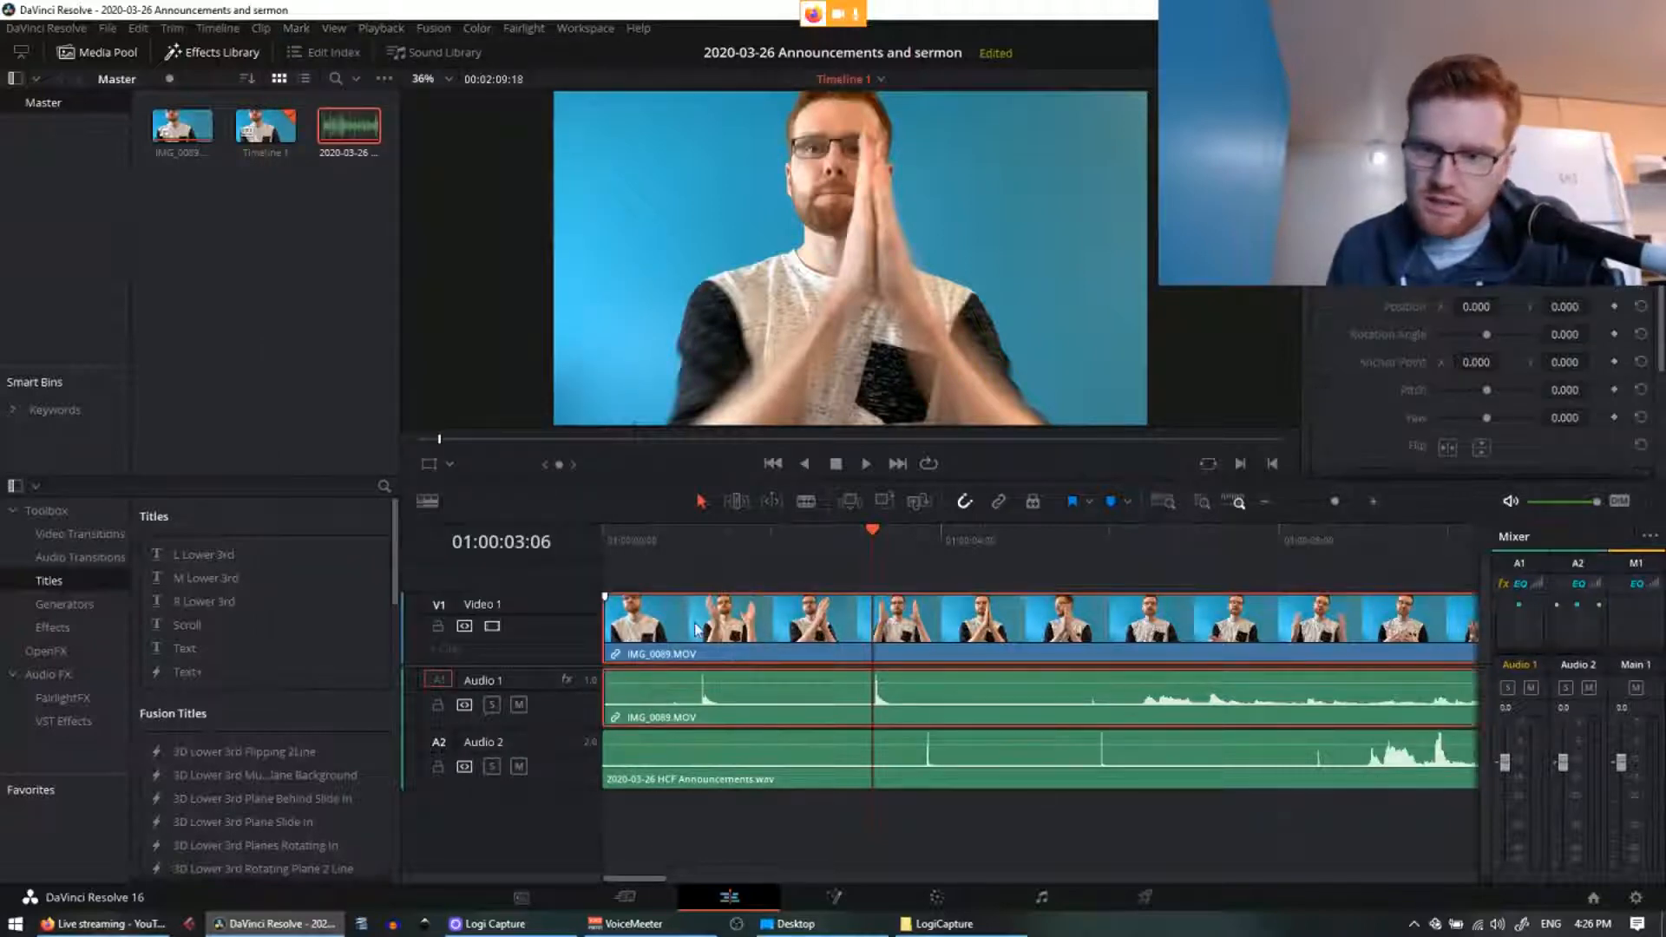
{"action": "left_click_drag", "start_coordinate": [722, 633], "coordinate": [944, 634]}
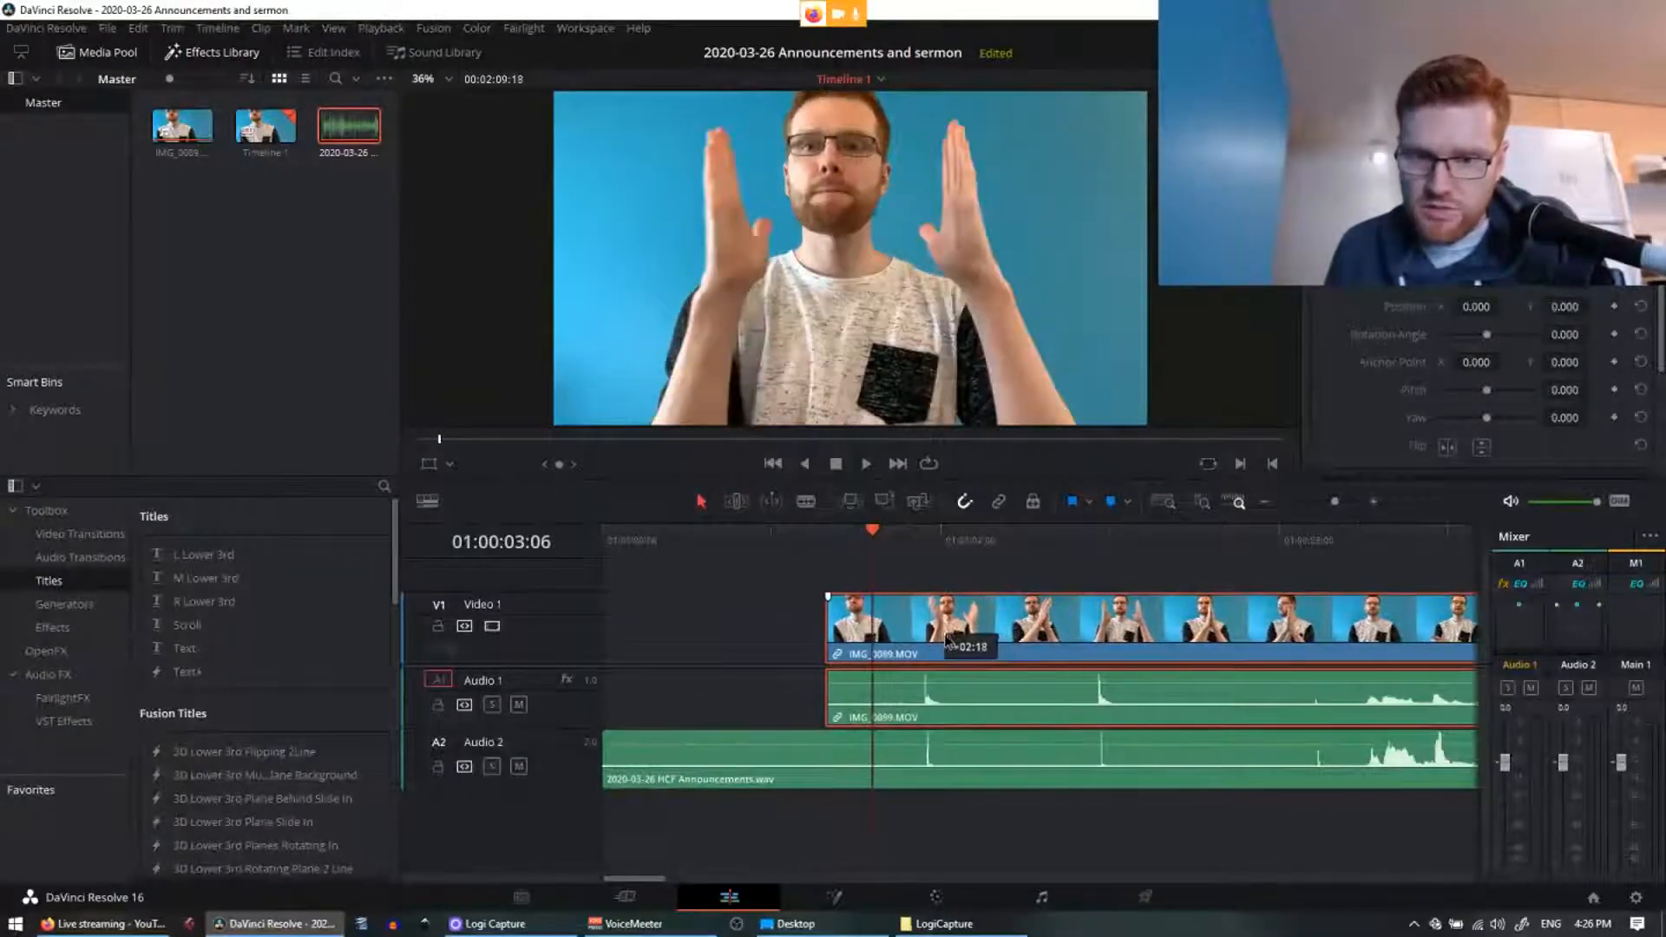
Step: Nudge the camera clip frame by frame until its clap matches the WAV's, enable snapping, and play to verify
{"action": "left_click", "coordinate": [926, 548]}
{"action": "key", "text": "ctrl+equal"}
{"action": "key", "text": "ctrl+equal"}
{"action": "key", "text": "ctrl+equal"}
{"action": "key", "text": "ctrl+equal"}
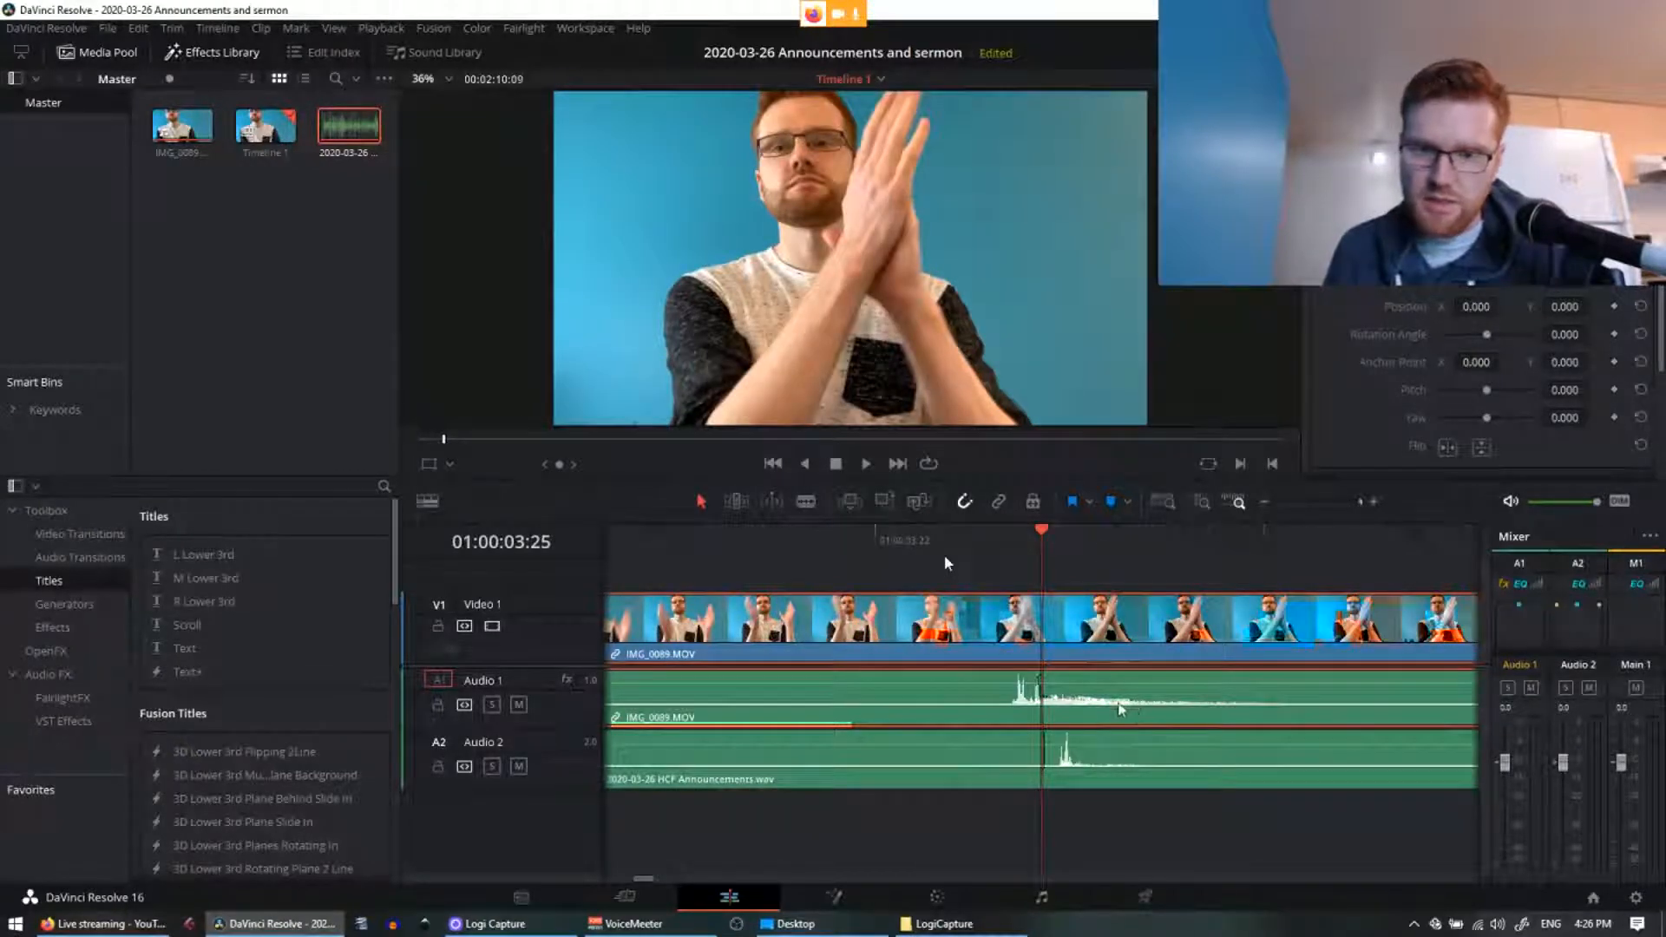
{"action": "left_click_drag", "start_coordinate": [1100, 651], "coordinate": [1053, 653]}
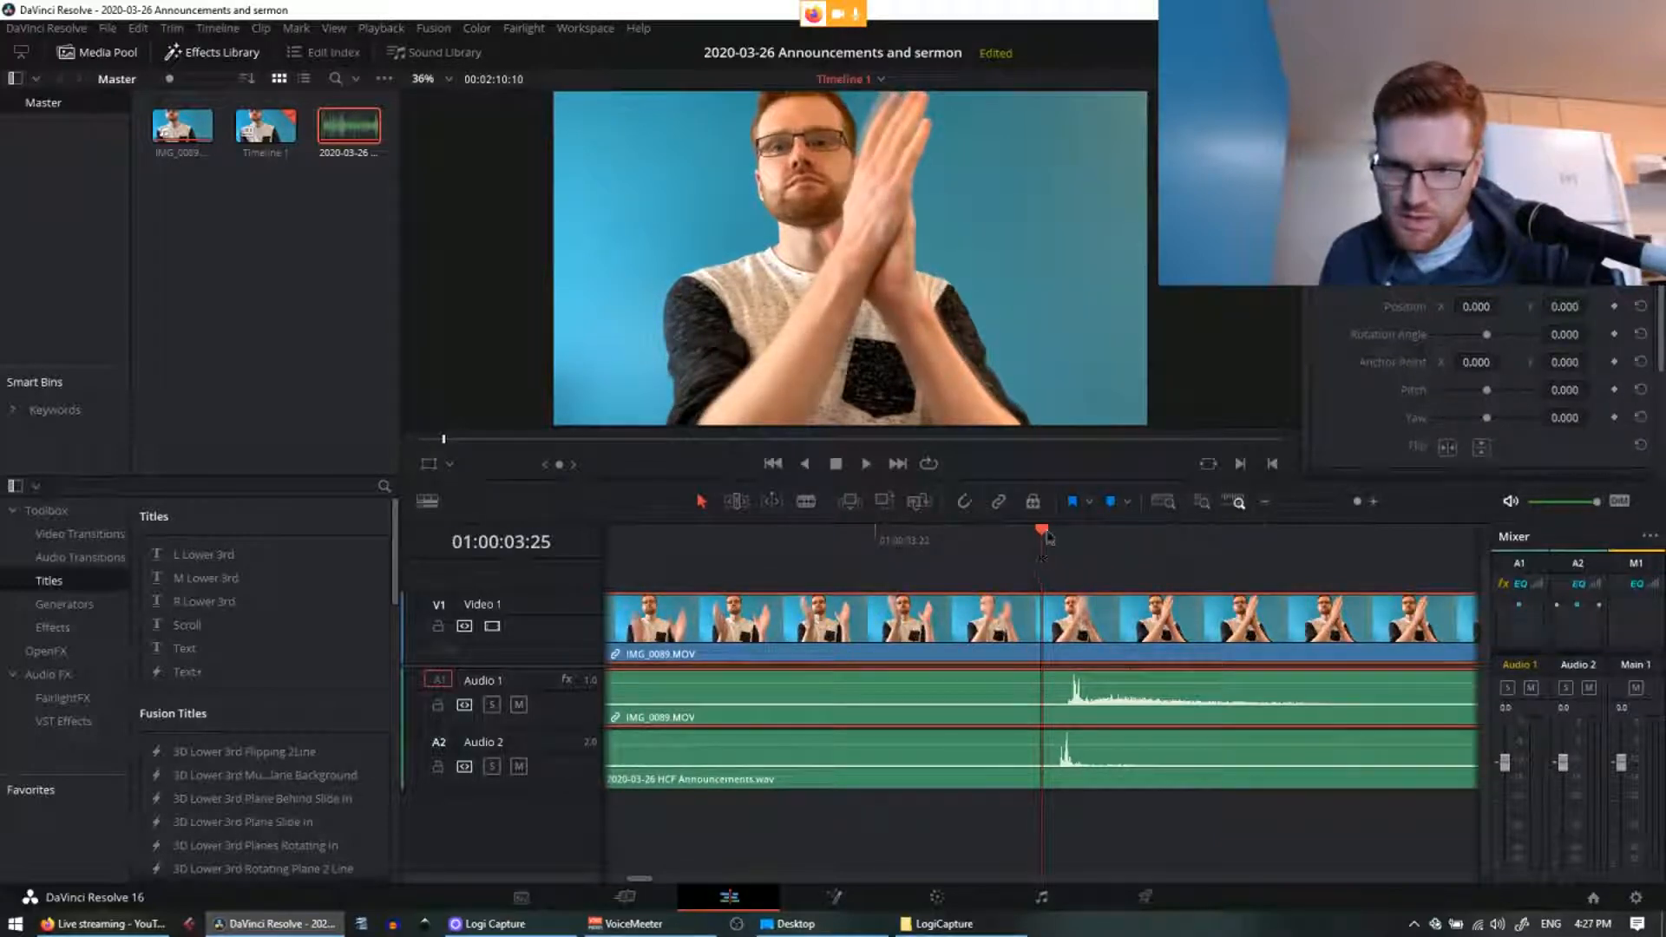
{"action": "mouse_move", "coordinate": [1071, 539]}
{"action": "left_mouse_down"}
{"action": "mouse_move", "coordinate": [1088, 534]}
{"action": "mouse_move", "coordinate": [1064, 540]}
{"action": "left_mouse_up"}
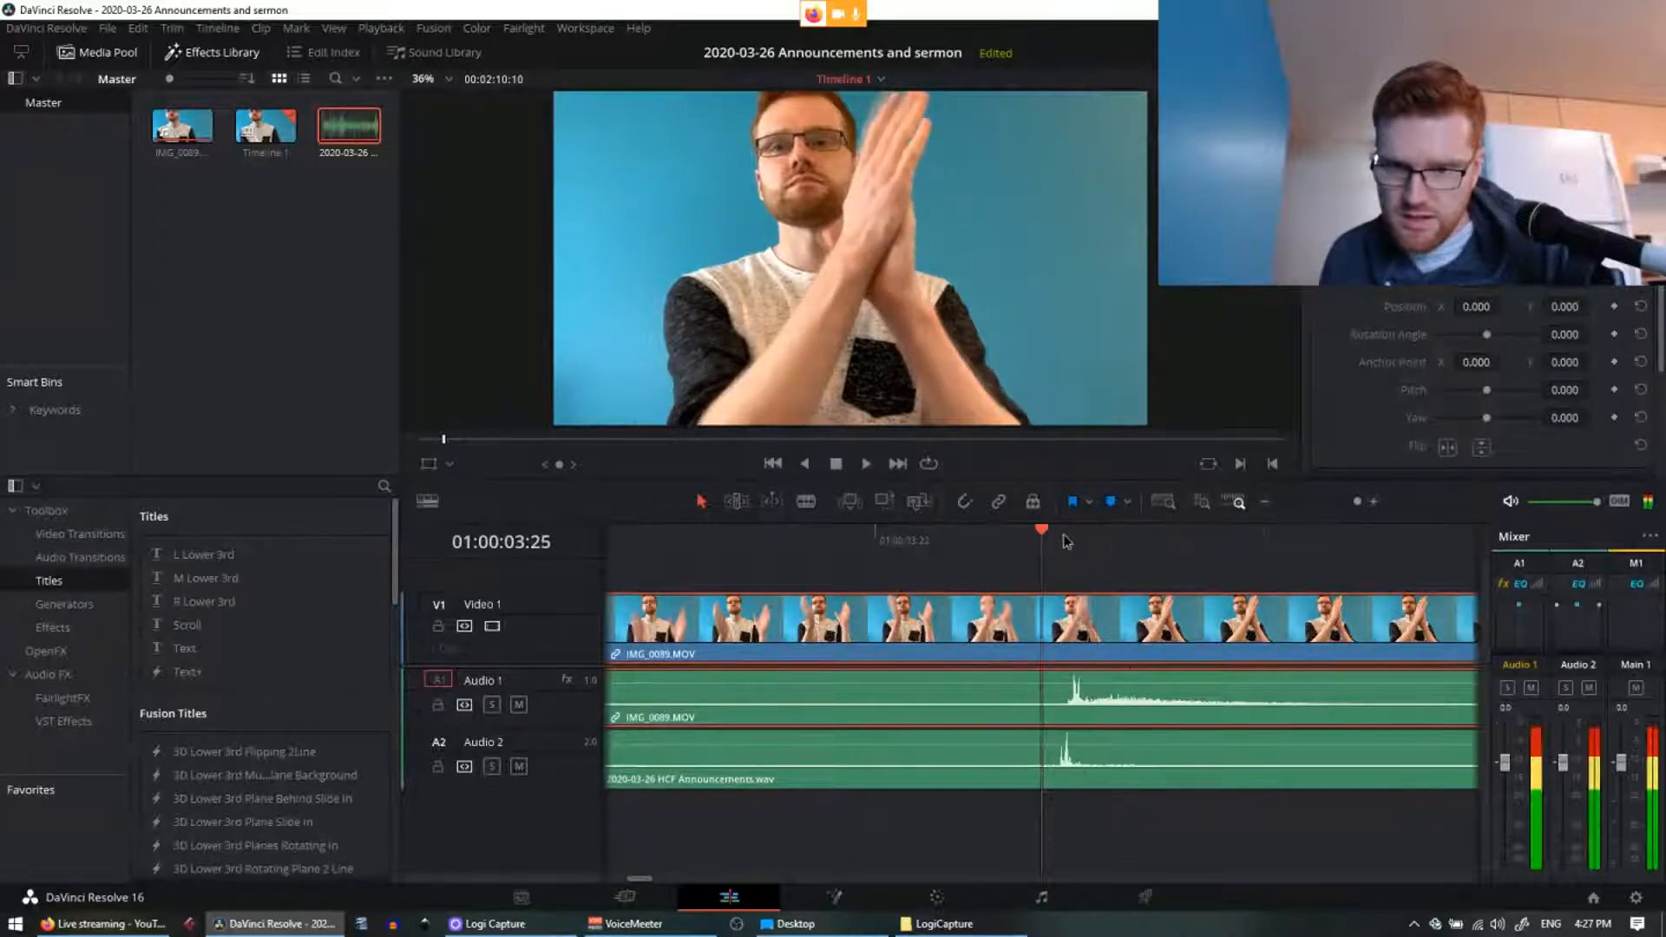
{"action": "left_click_drag", "start_coordinate": [1097, 644], "coordinate": [1062, 637]}
{"action": "left_click", "coordinate": [963, 507]}
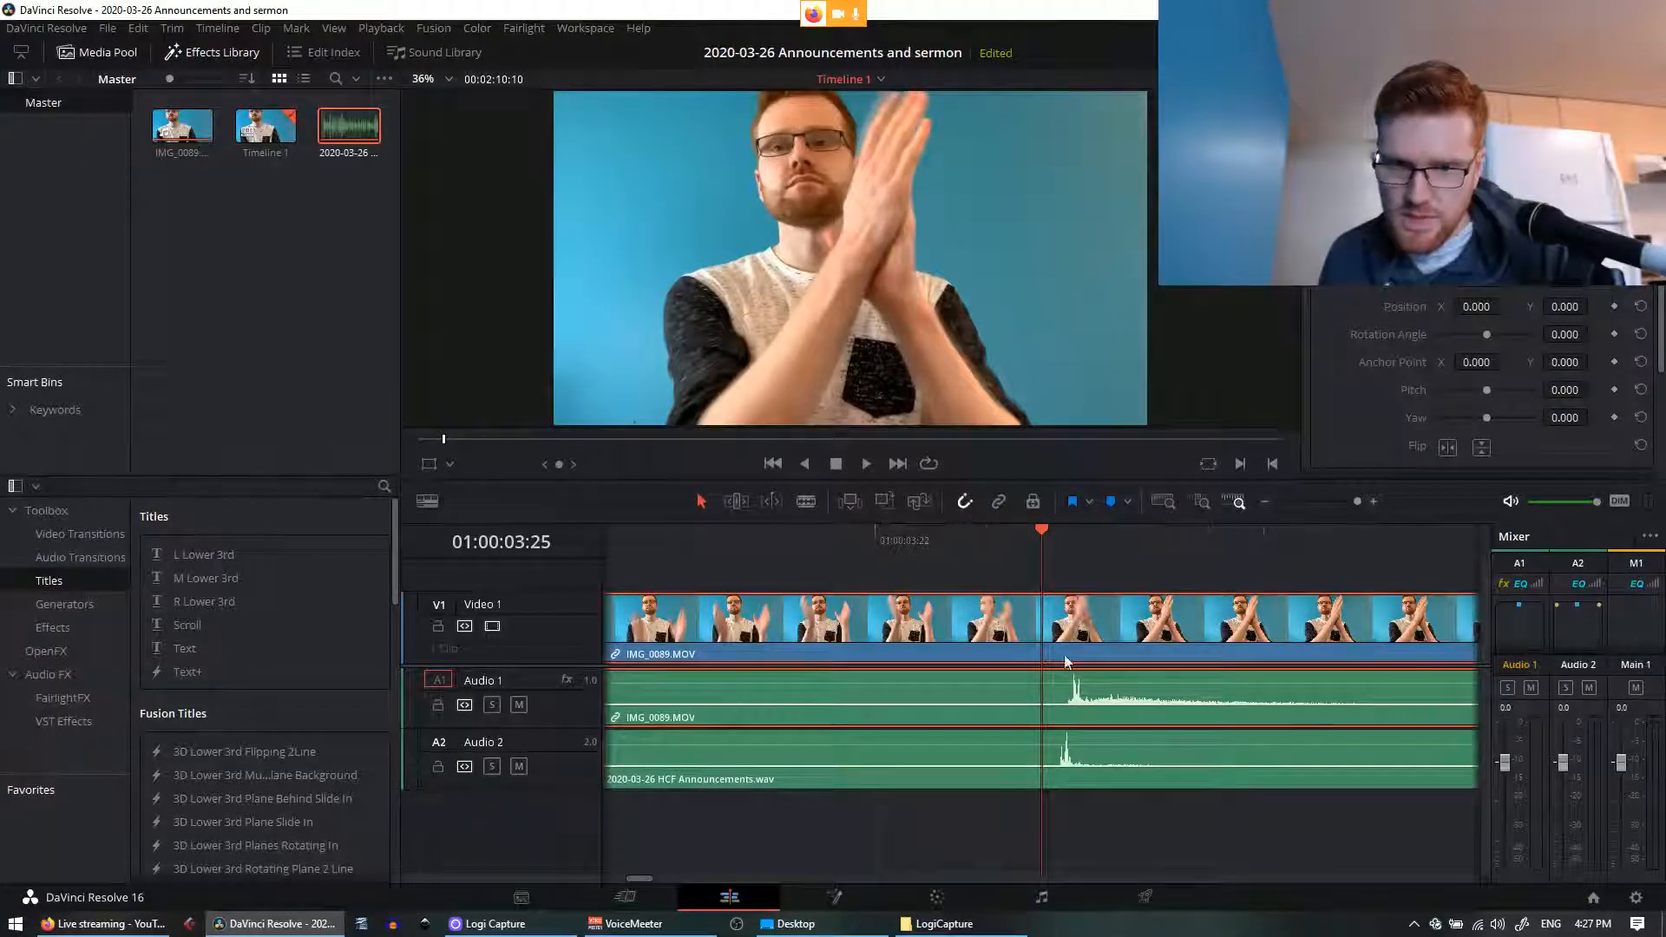
{"action": "key", "text": "space"}
{"action": "scroll", "coordinate": [1092, 627], "scroll_direction": "down", "scroll_amount": 5}
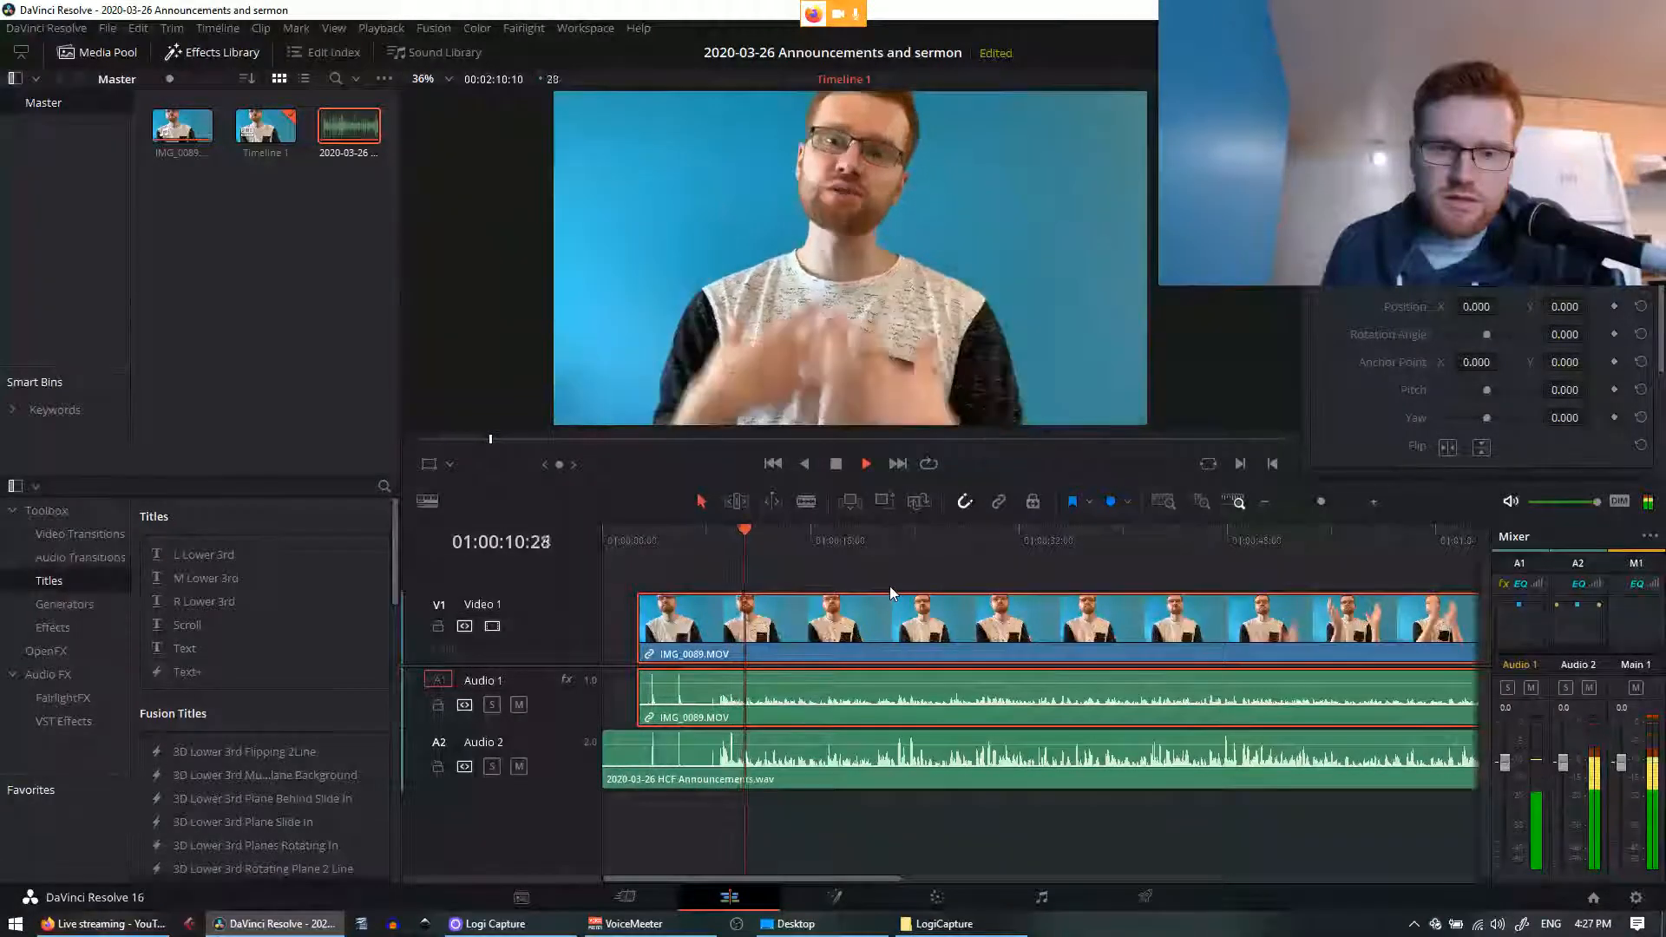
Step: Undo the camera audio volume boost and mute the Audio 1 track
{"action": "left_click", "coordinate": [660, 692]}
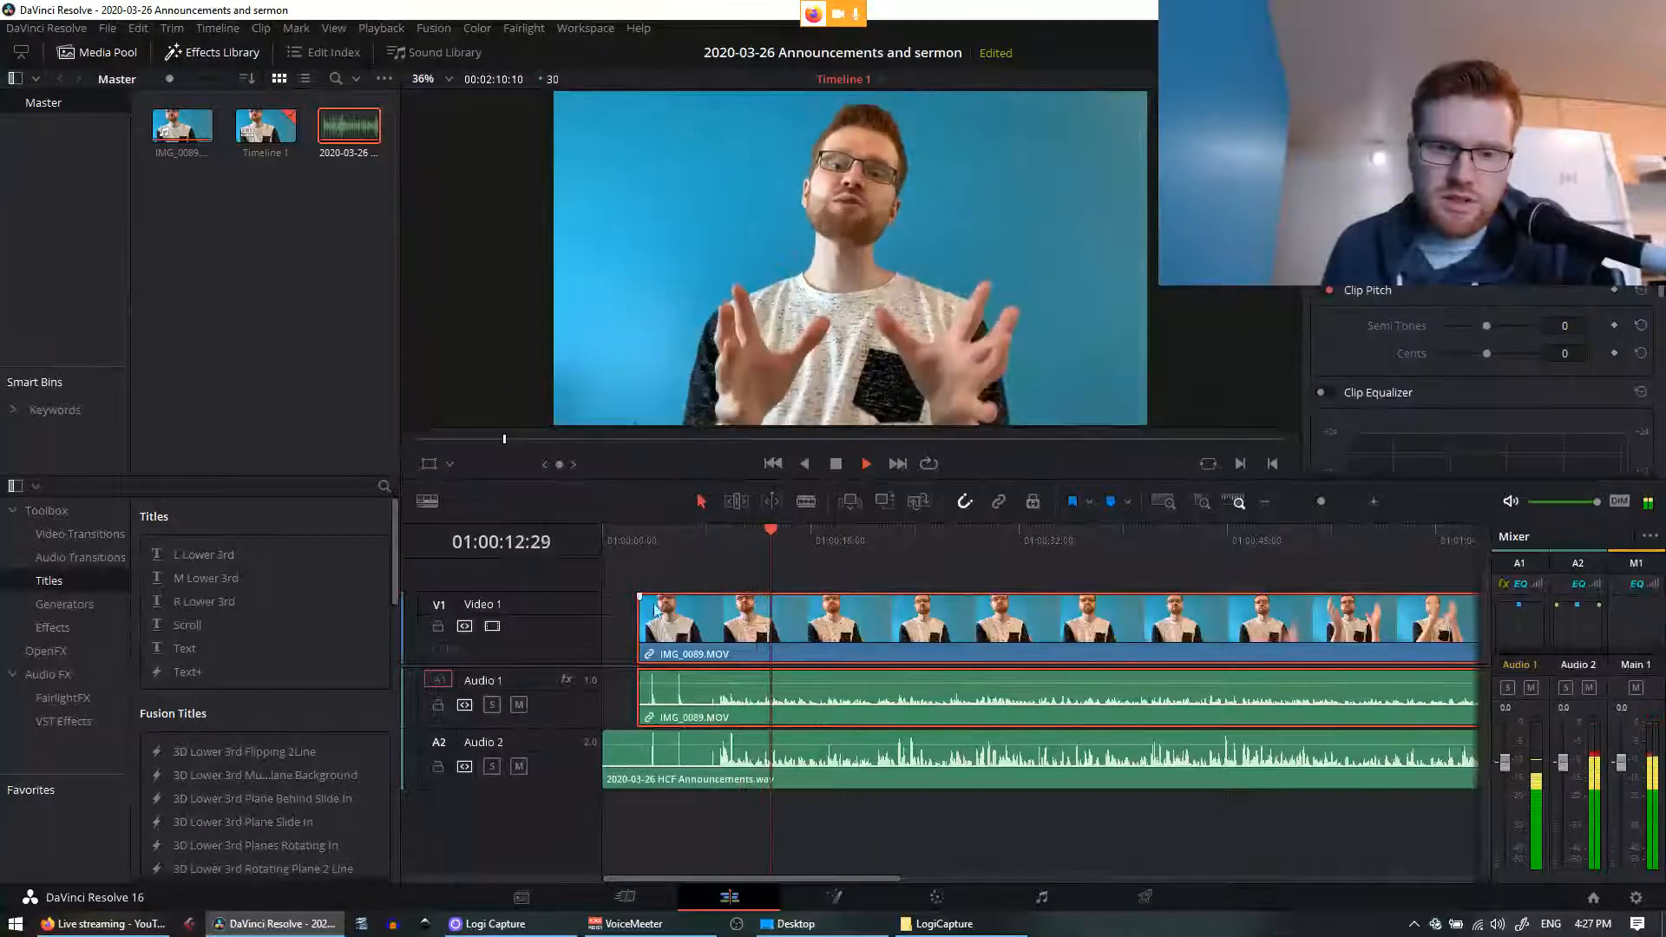
{"action": "left_click", "coordinate": [668, 582]}
{"action": "left_click", "coordinate": [1037, 705]}
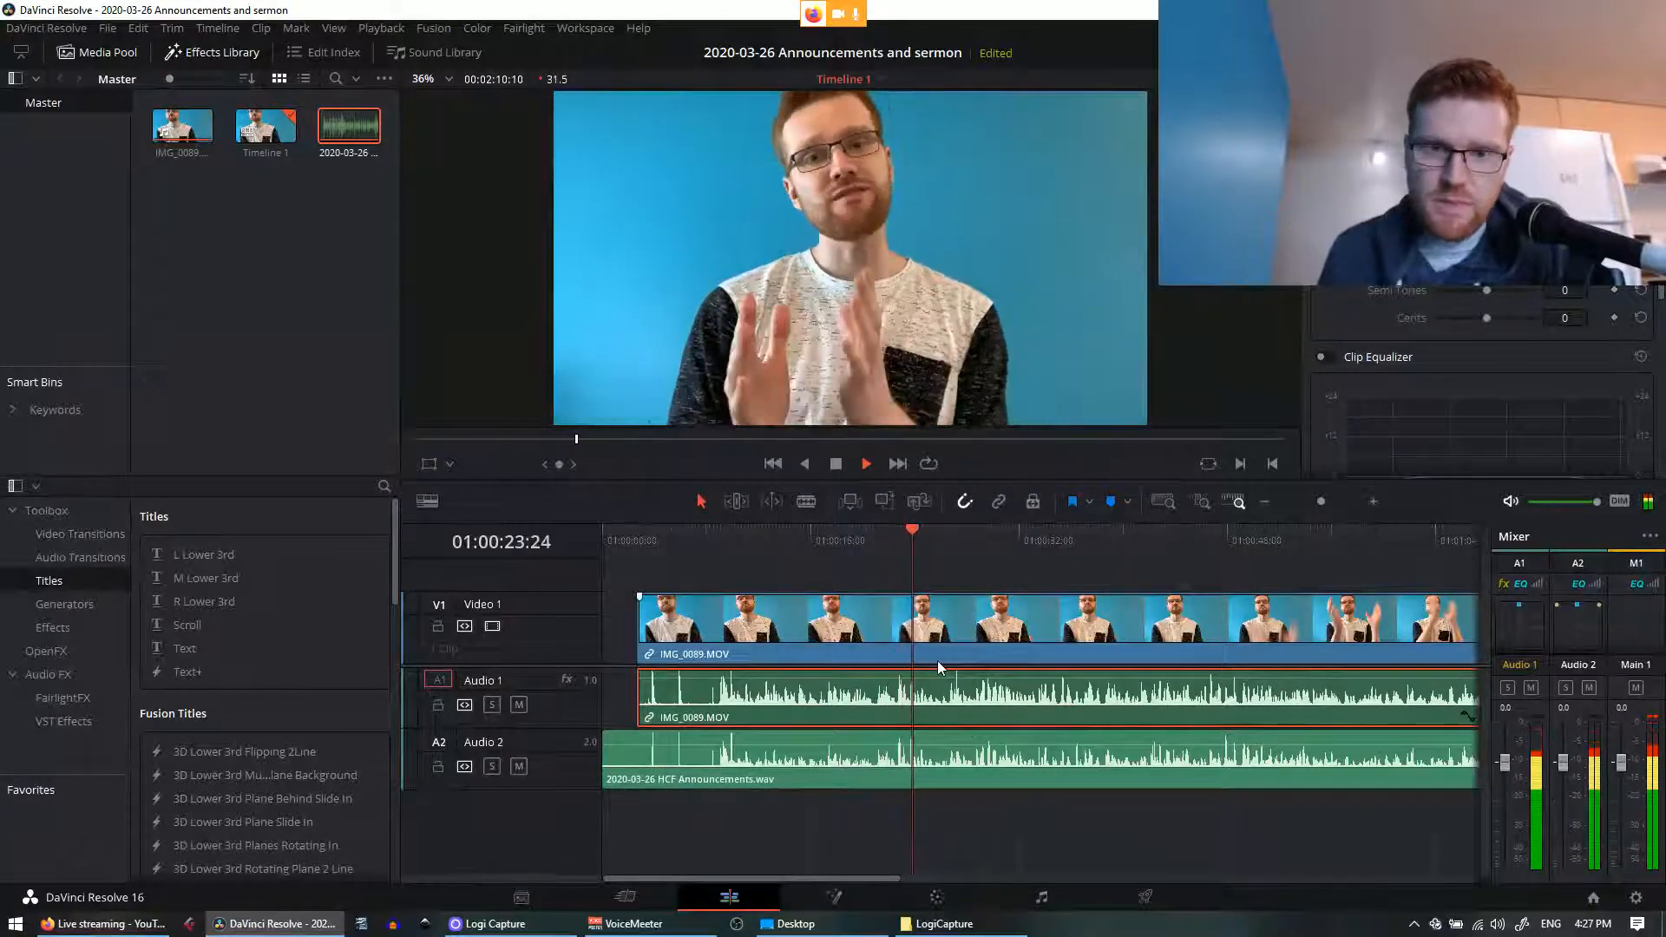
{"action": "key", "text": "ctrl+z"}
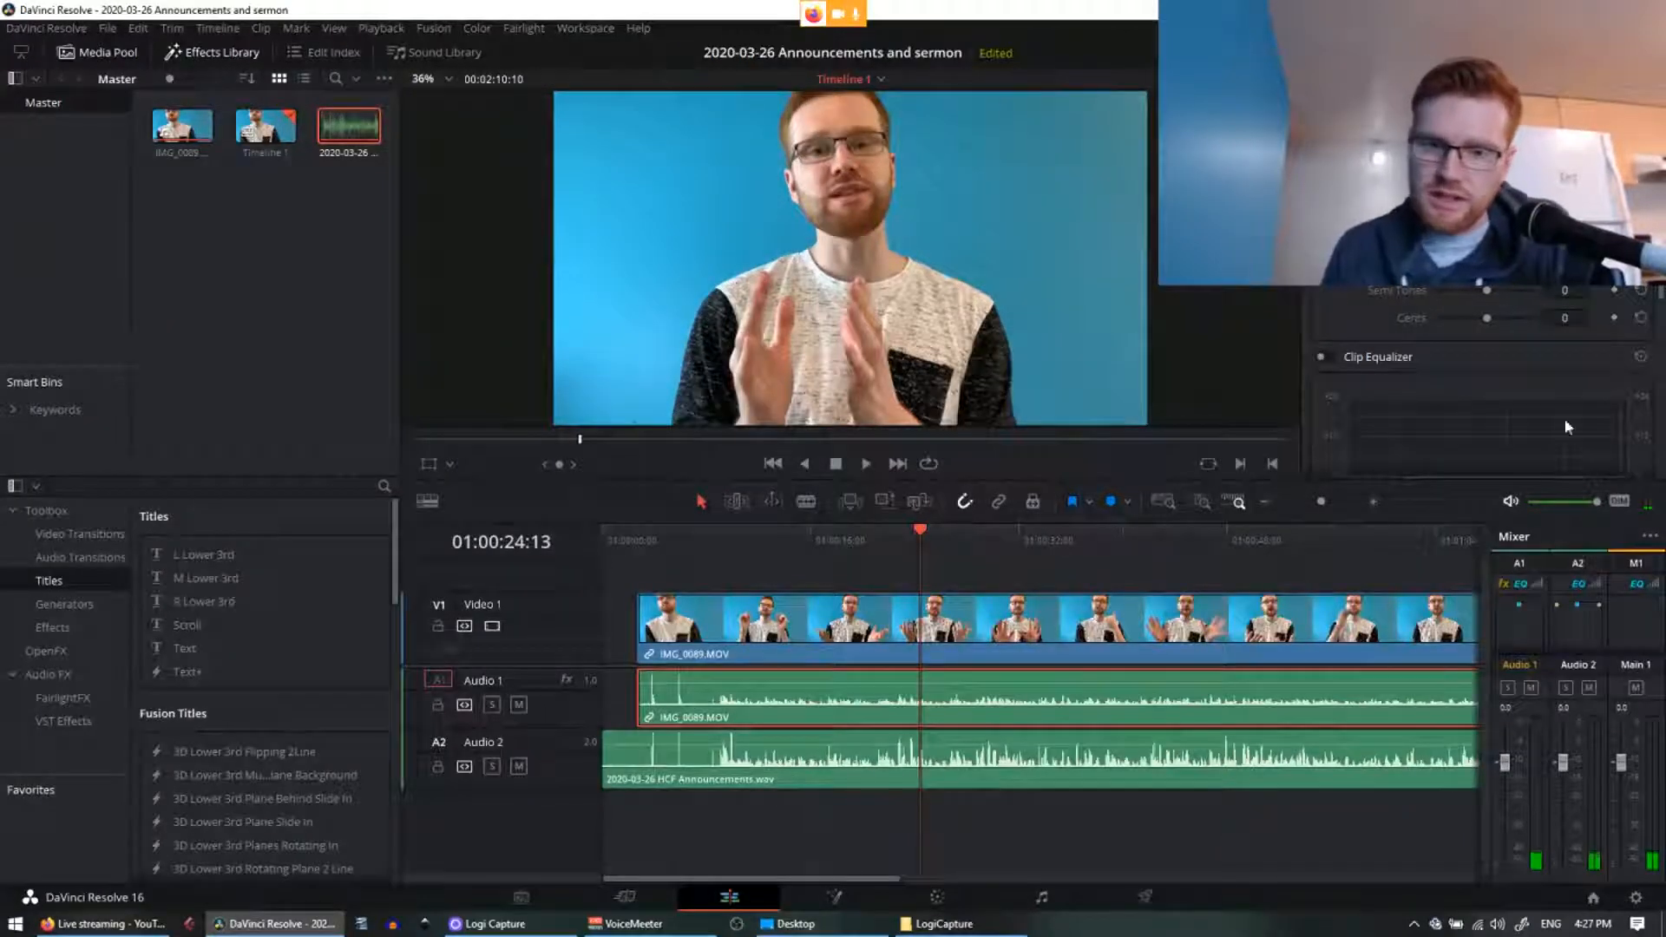
{"action": "left_click", "coordinate": [519, 705]}
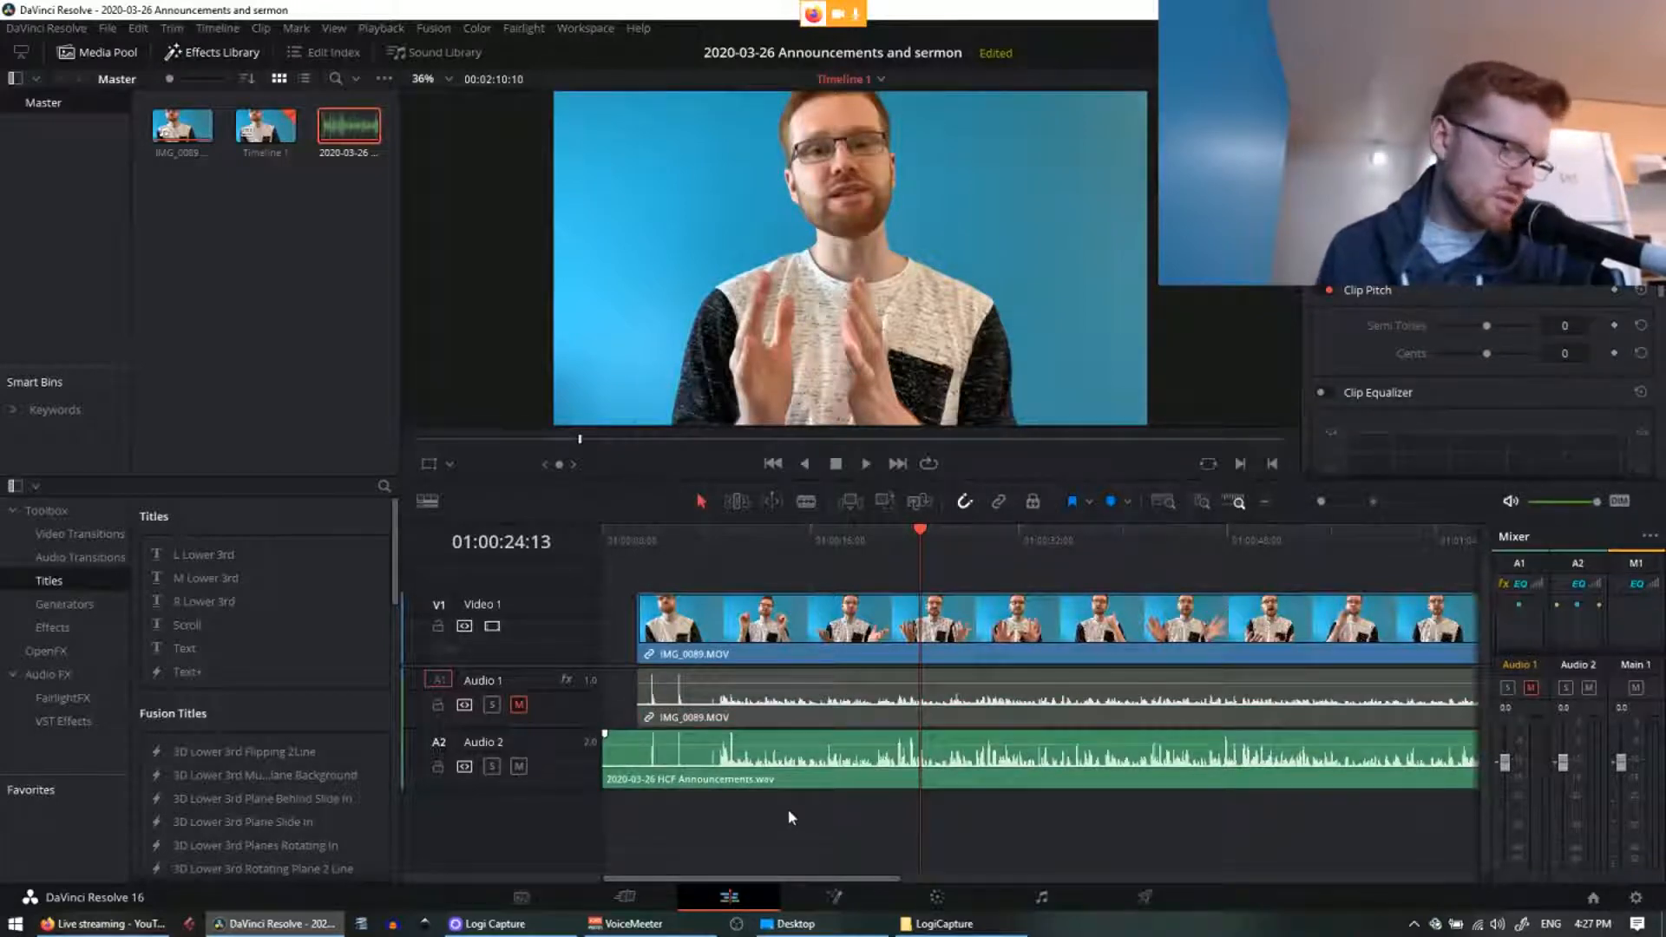
Step: Play the synced timeline from just before the announcement begins
{"action": "left_click", "coordinate": [671, 539]}
{"action": "left_click_drag", "start_coordinate": [670, 530], "coordinate": [638, 530]}
{"action": "key", "text": "space"}
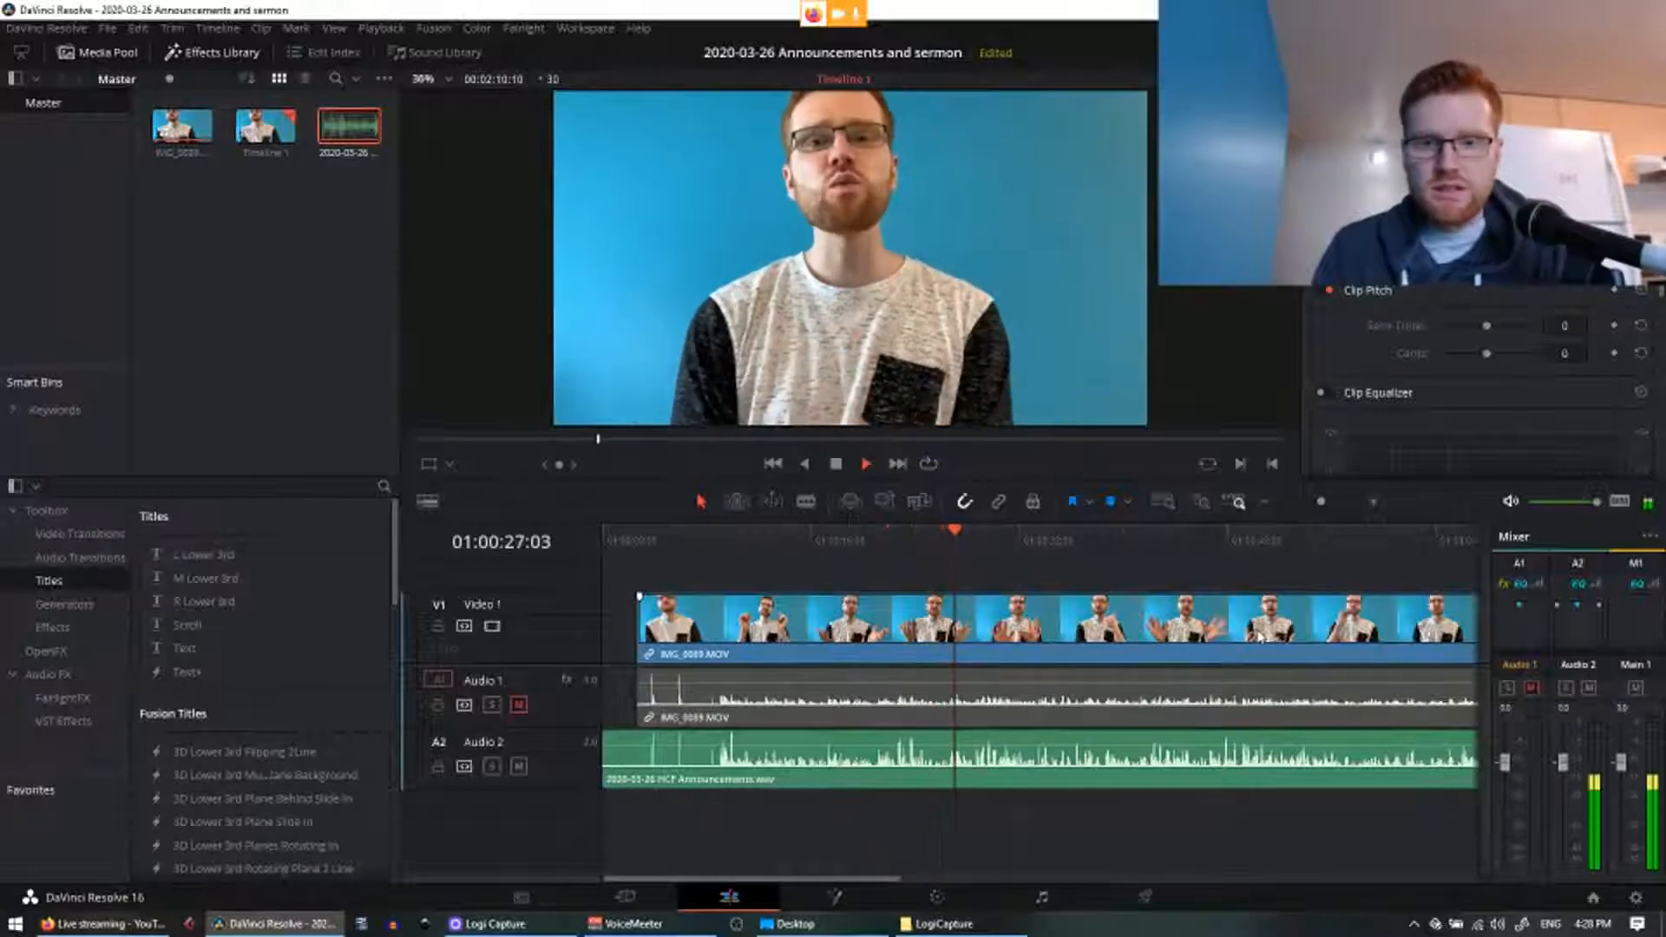
Step: Stop playback, zoom in near 01:00:28:15, and nudge the Audio 2 announcements clip slightly left
{"action": "key", "text": "space"}
{"action": "key", "text": "ctrl+minus"}
{"action": "key", "text": "ctrl+minus"}
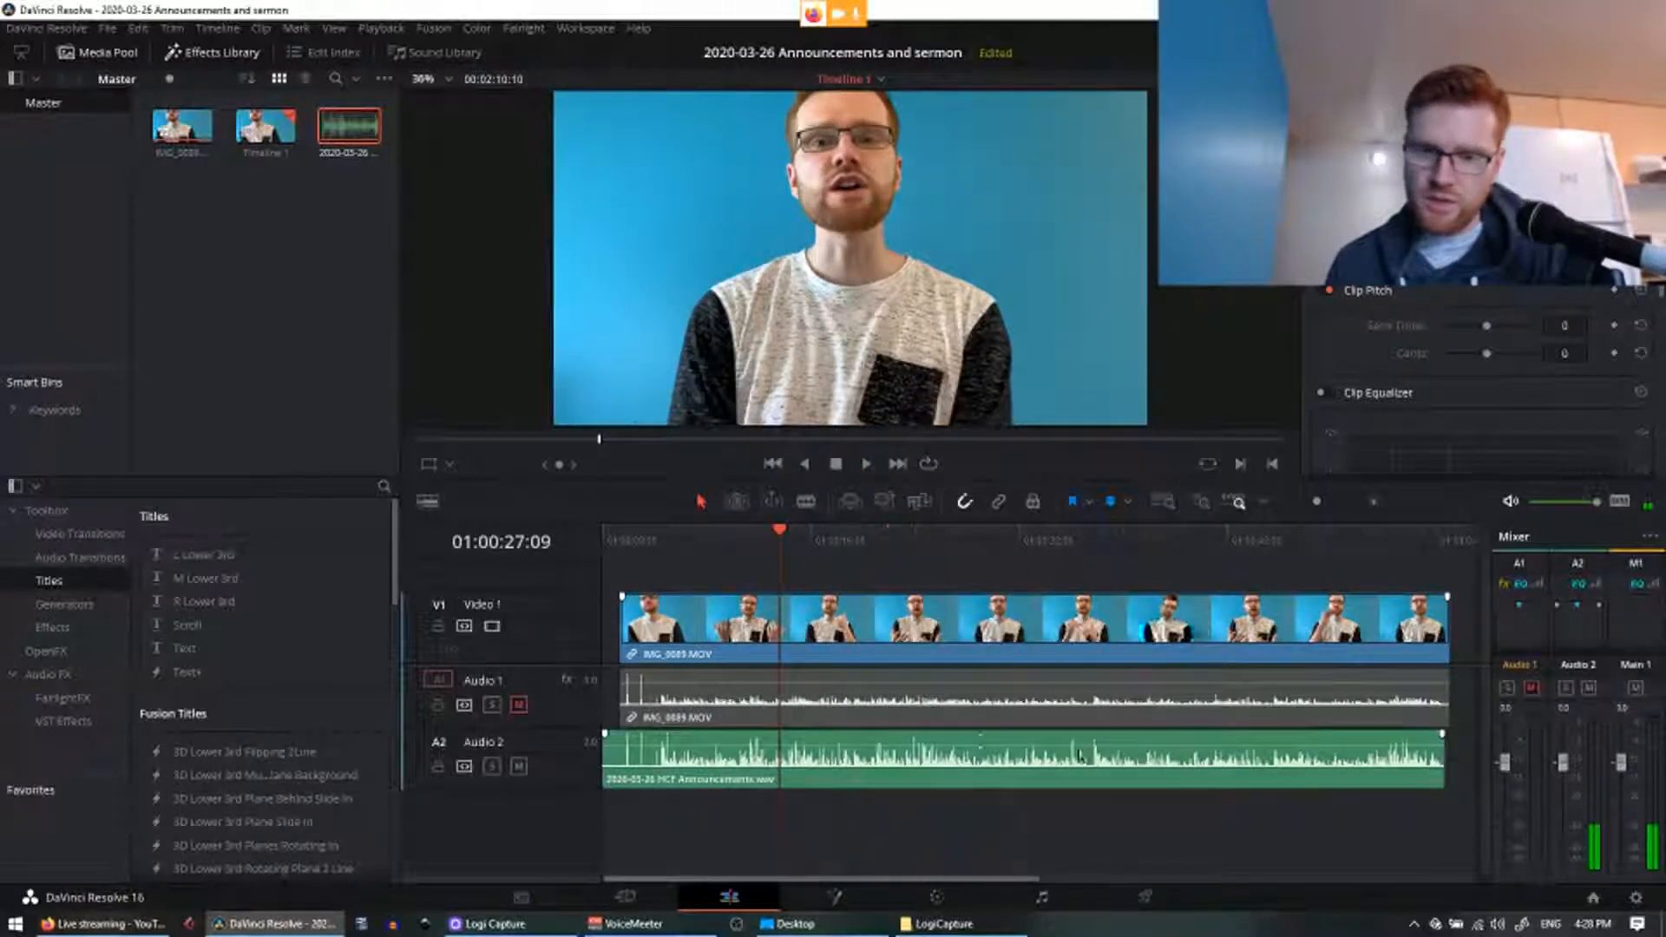
{"action": "key", "text": "ctrl+equal"}
{"action": "key", "text": "ctrl+equal"}
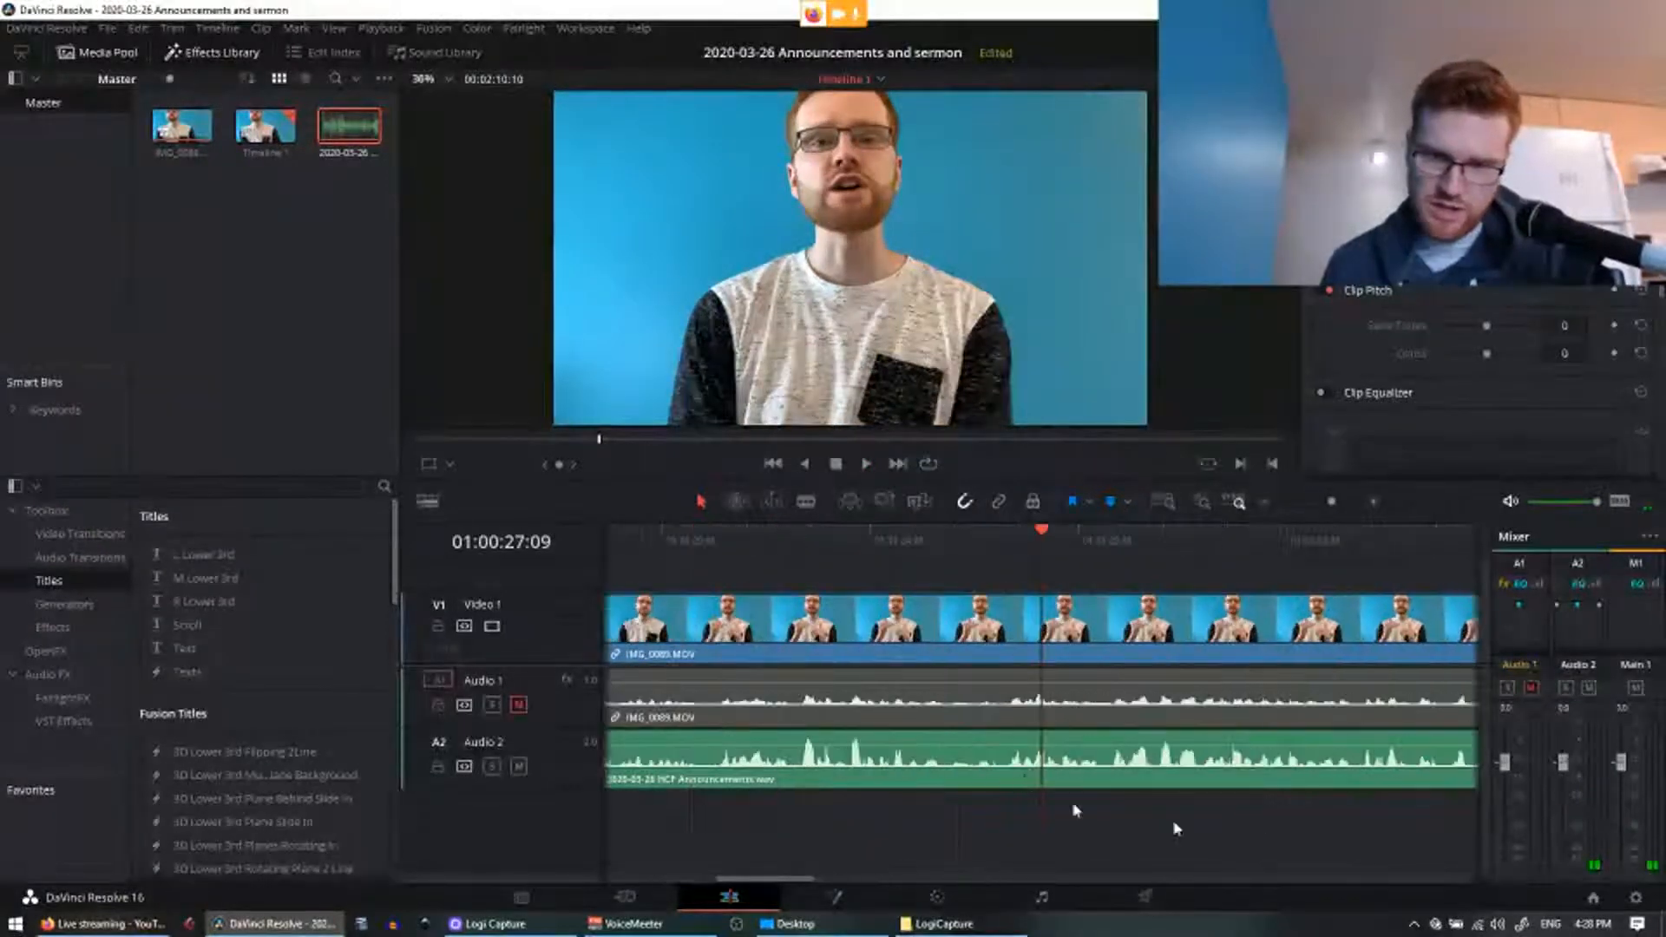
{"action": "scroll", "coordinate": [1037, 811], "scroll_direction": "right", "scroll_amount": 5}
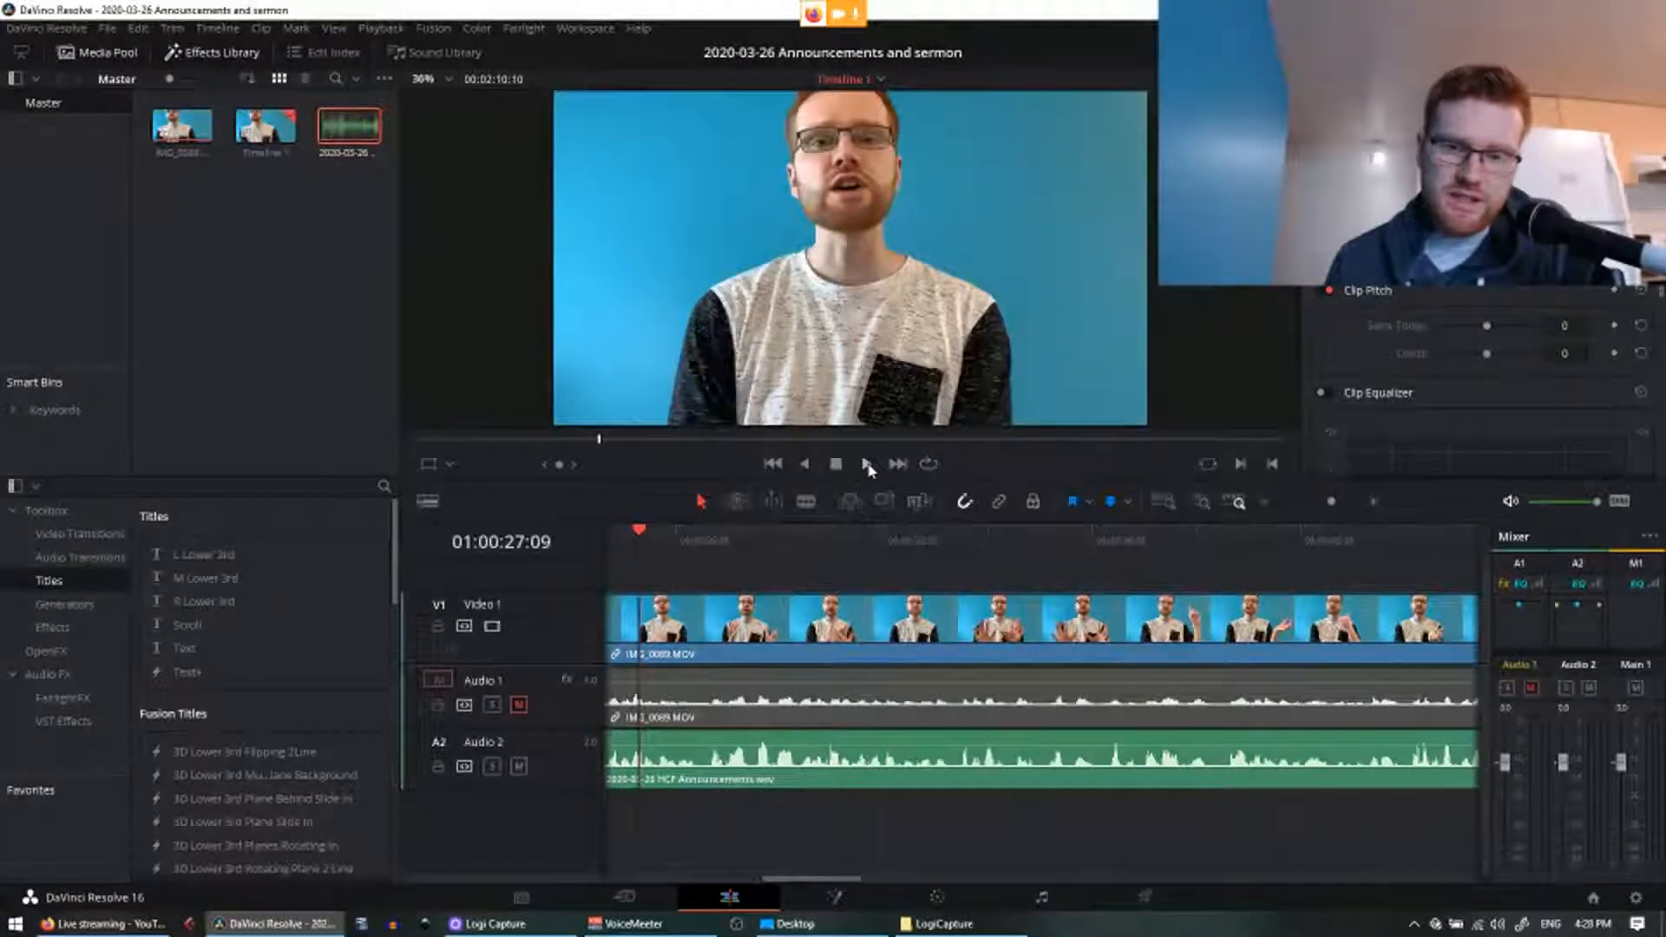
{"action": "left_click", "coordinate": [705, 539]}
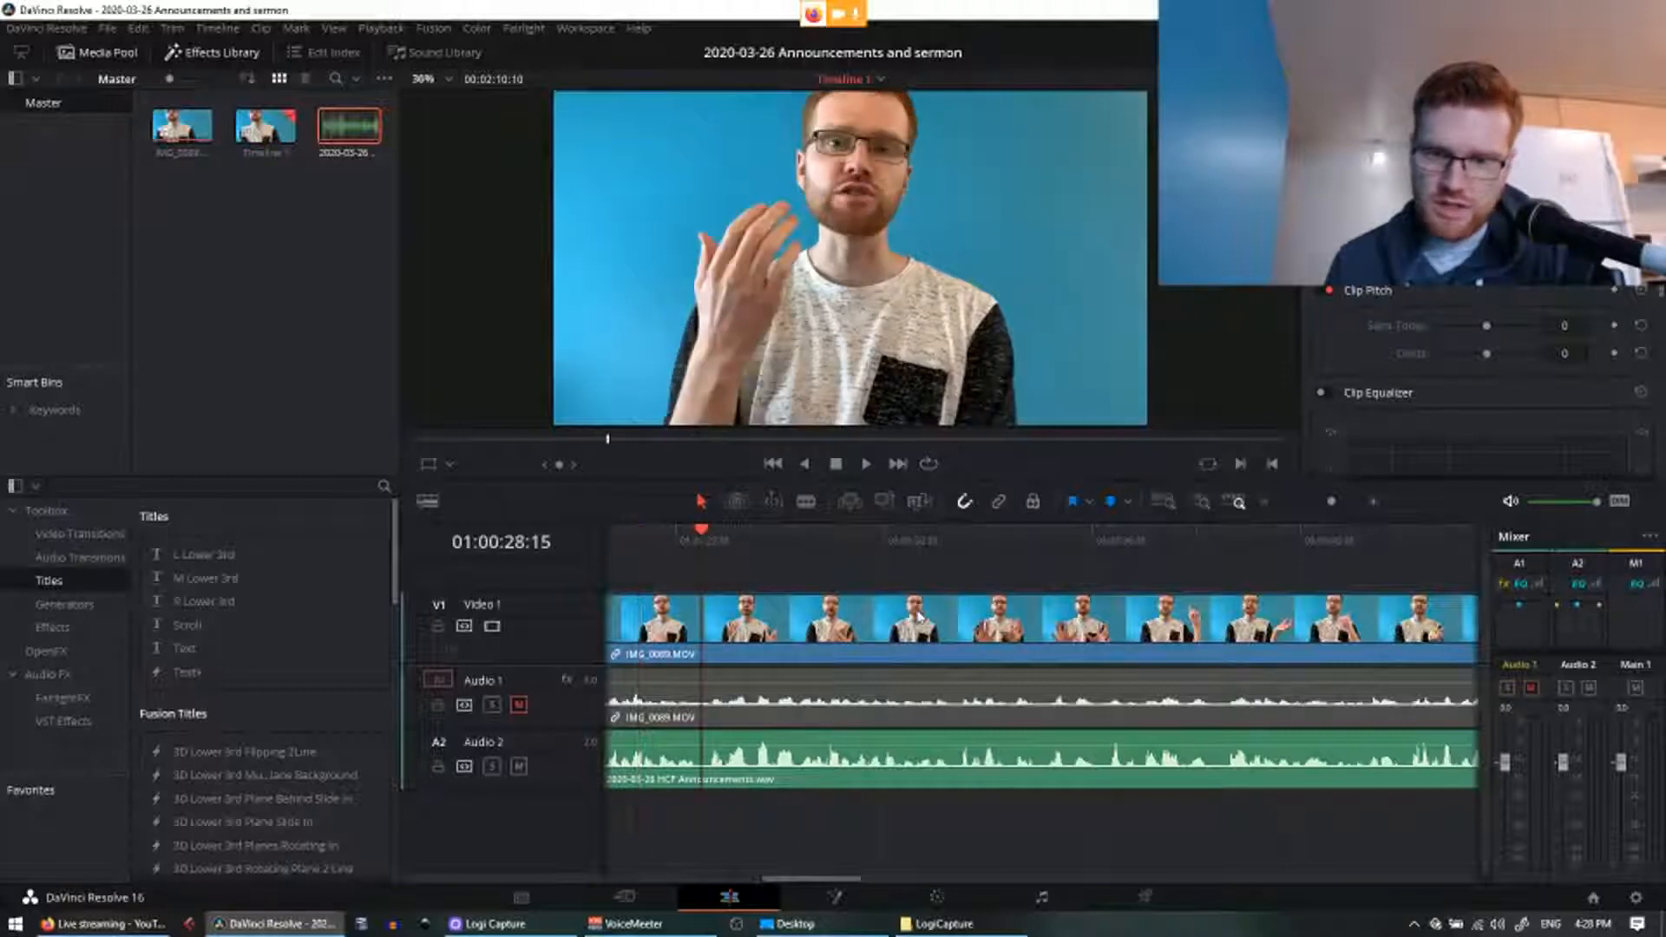
{"action": "key", "text": "ctrl+equal"}
{"action": "key", "text": "ctrl+equal"}
{"action": "key", "text": "ctrl+equal"}
{"action": "key", "text": "ctrl+equal"}
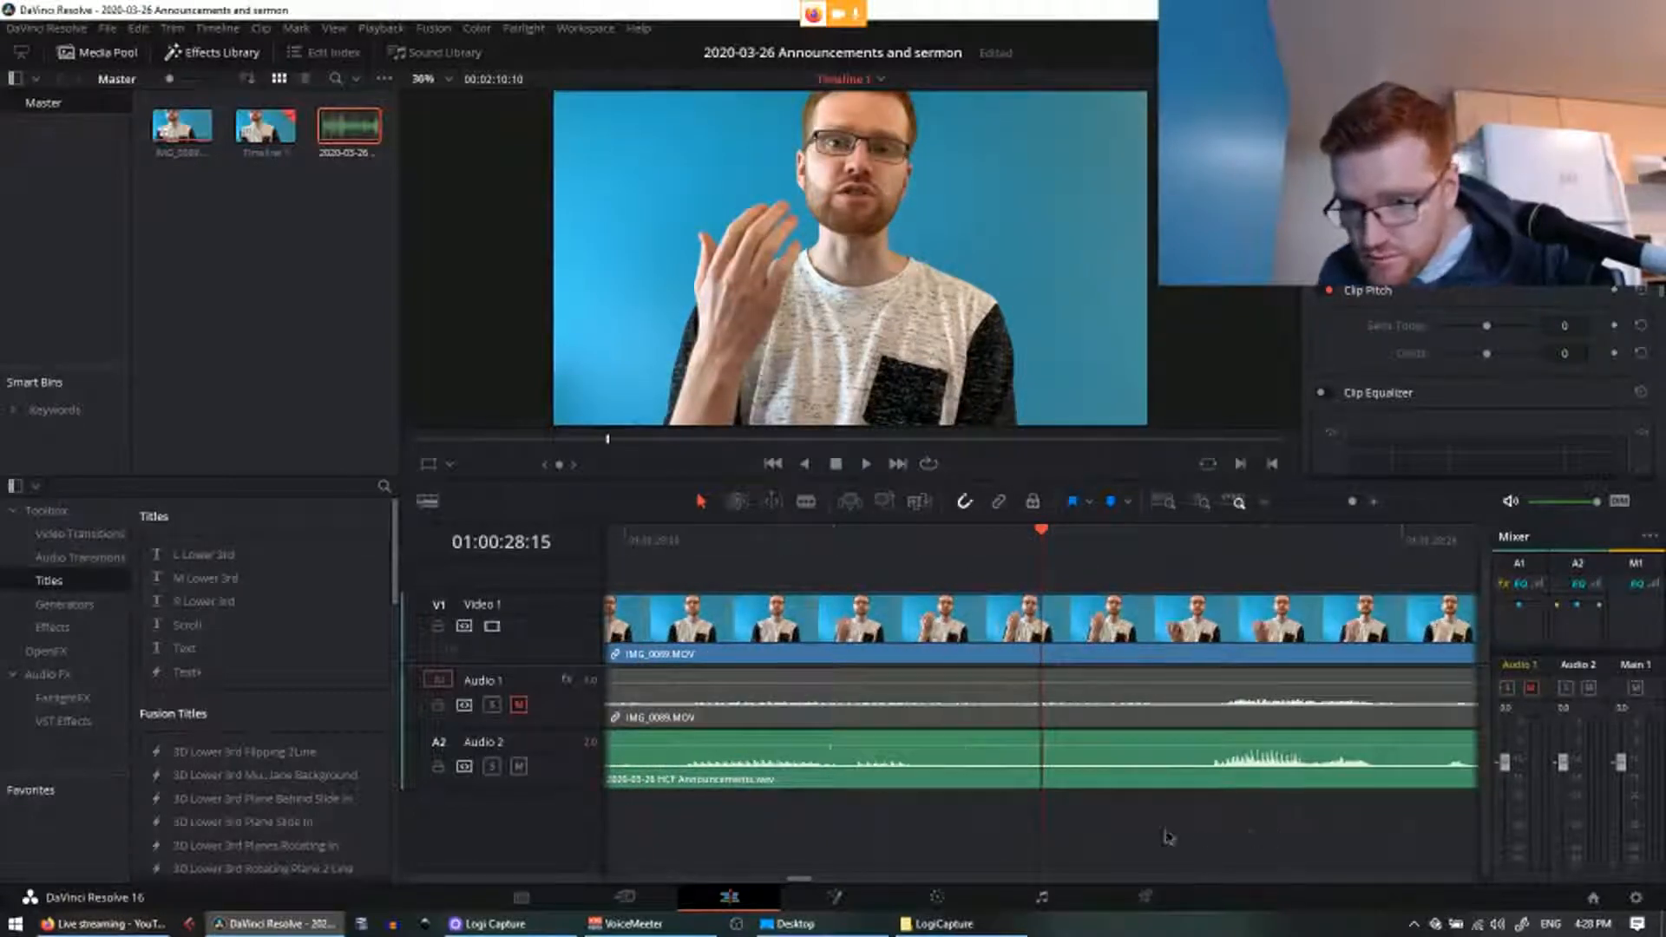
{"action": "scroll", "coordinate": [885, 811], "scroll_direction": "right", "scroll_amount": 5}
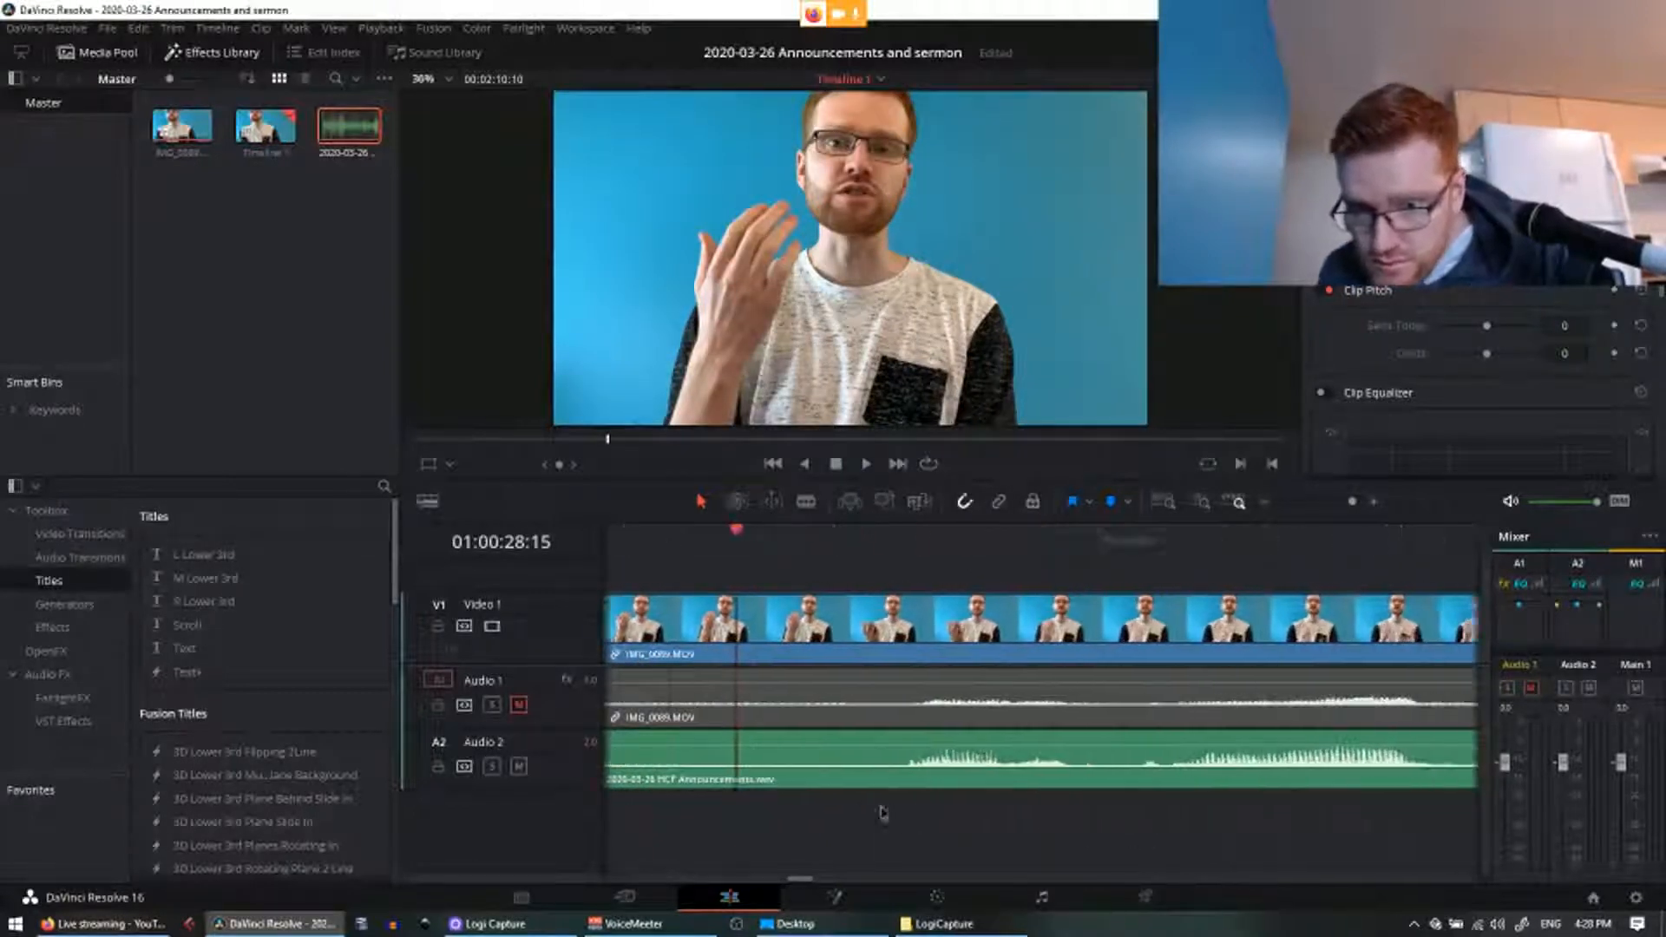
{"action": "left_click", "coordinate": [922, 775]}
{"action": "left_click_drag", "start_coordinate": [919, 775], "coordinate": [955, 771]}
Step: Move all three clips together about four seconds later on the timeline
{"action": "key", "text": "ctrl+minus"}
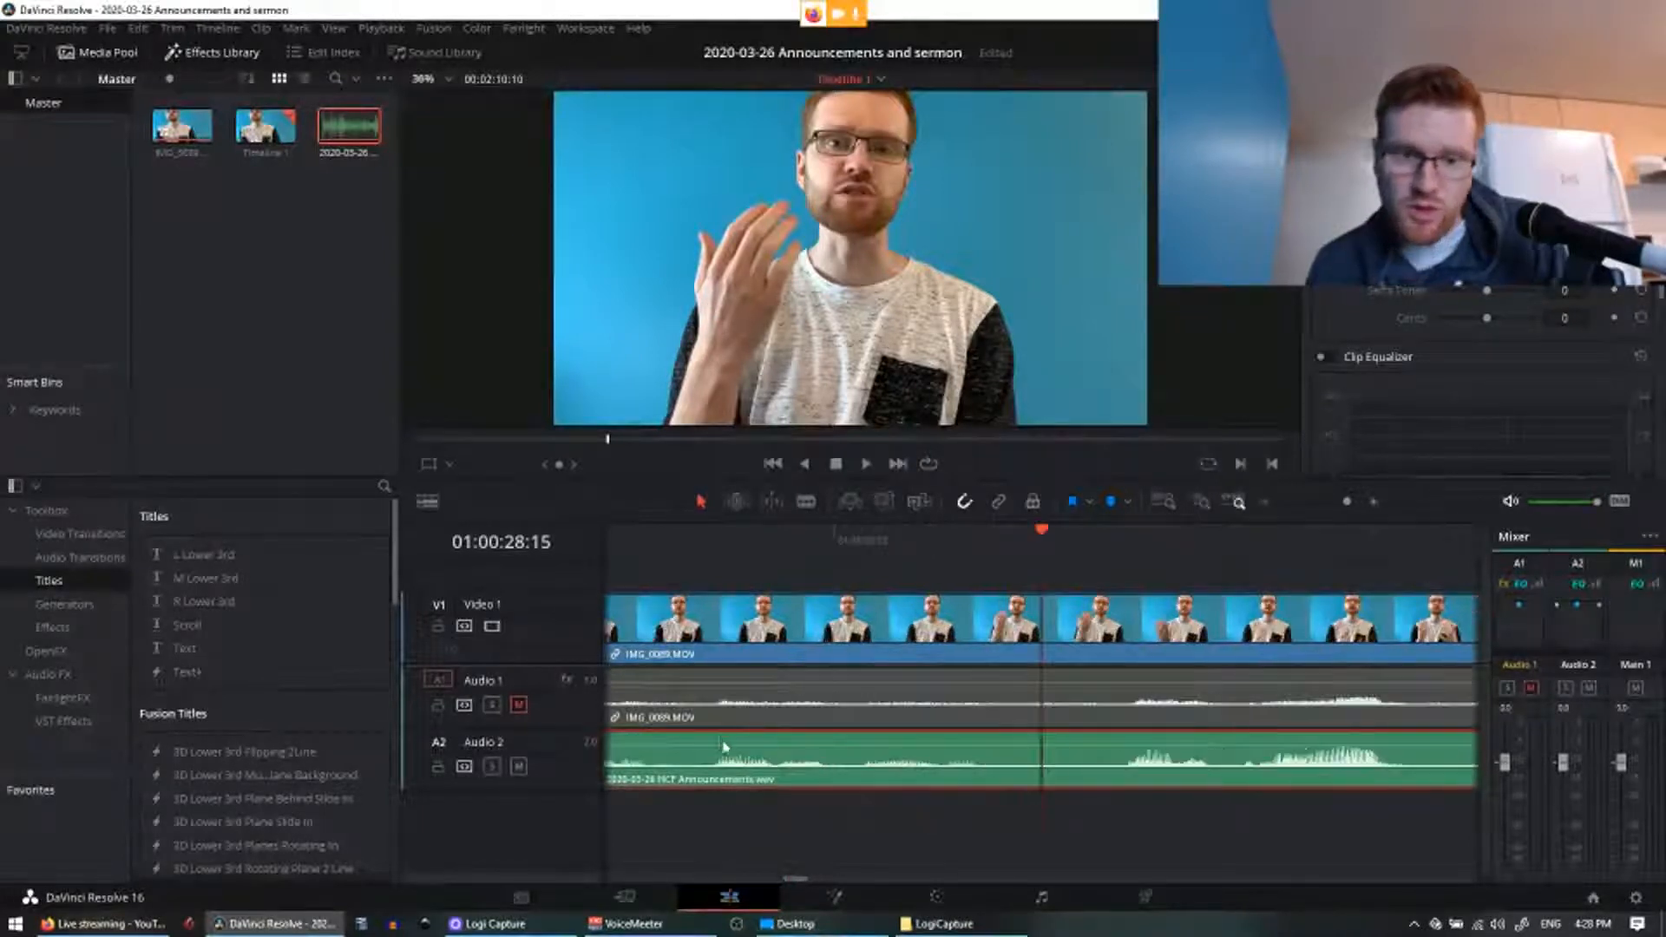
{"action": "key", "text": "ctrl+minus"}
{"action": "key", "text": "ctrl+minus"}
{"action": "key", "text": "ctrl+minus"}
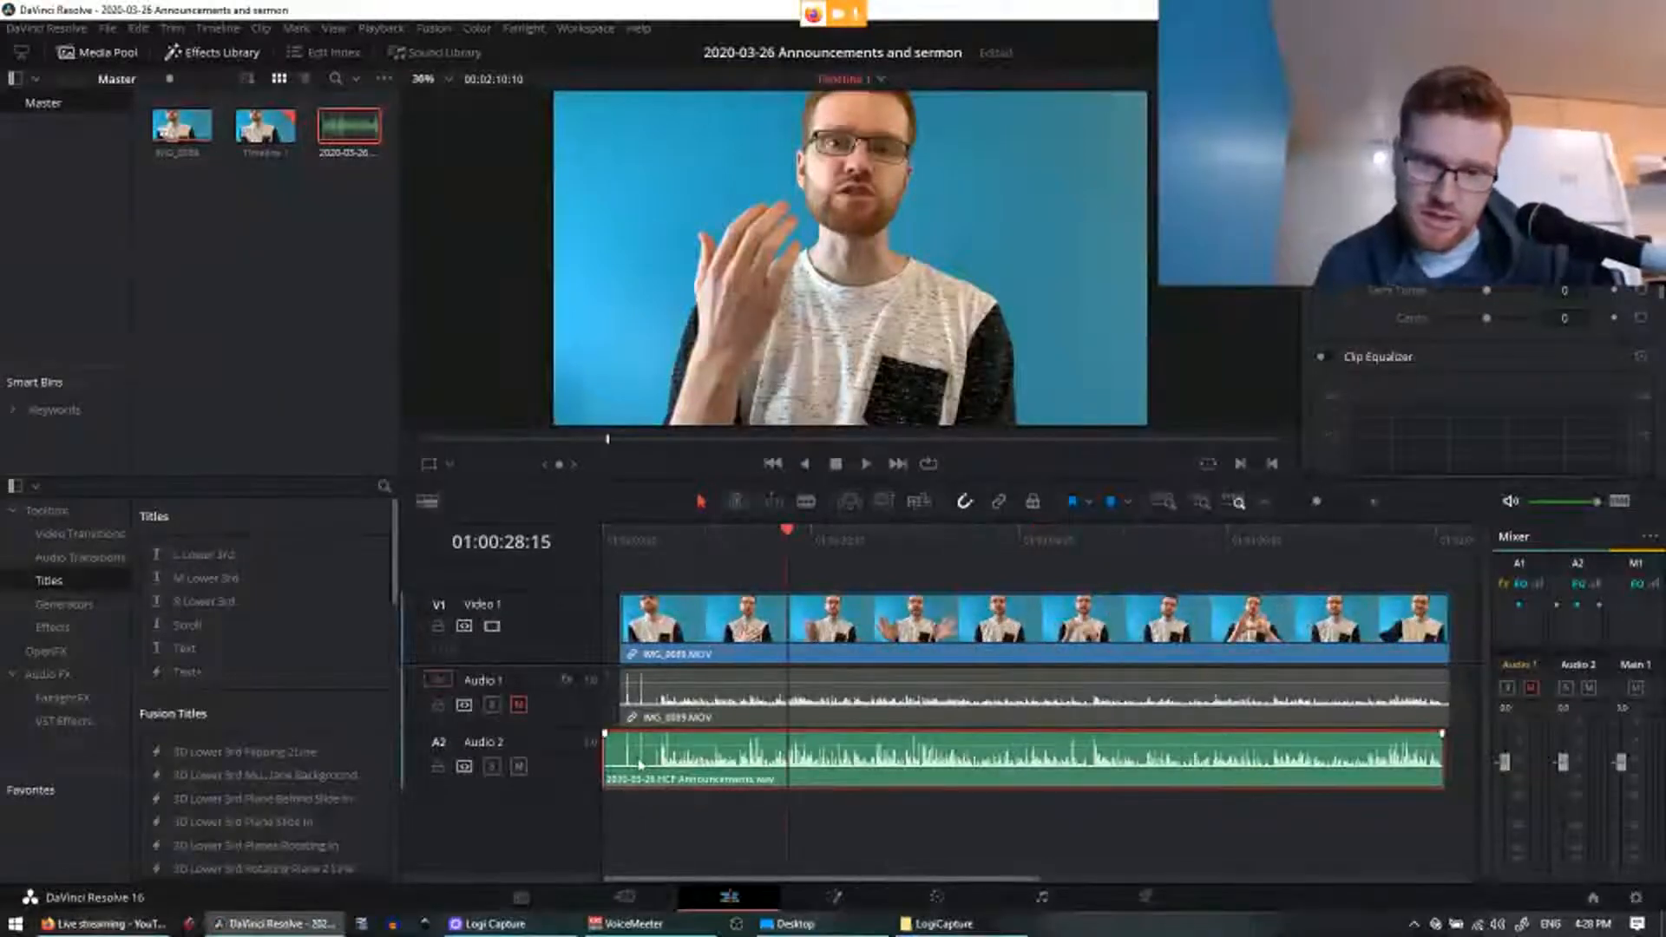
{"action": "left_click_drag", "start_coordinate": [1213, 823], "coordinate": [813, 621]}
{"action": "left_click_drag", "start_coordinate": [830, 636], "coordinate": [856, 636]}
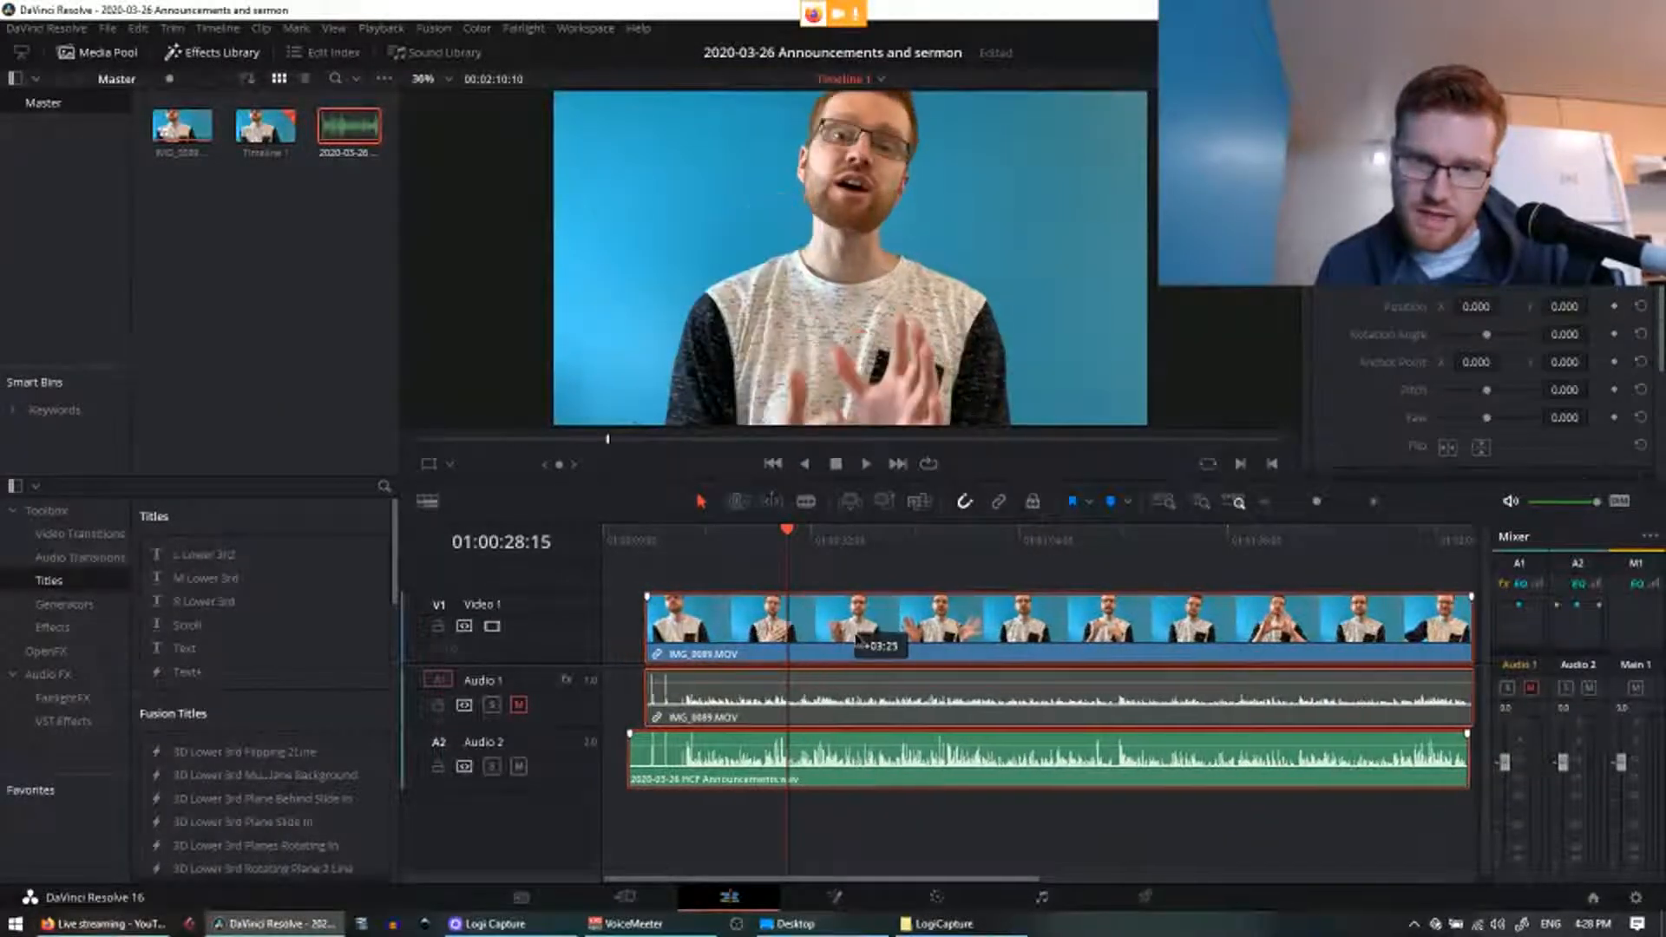
{"action": "left_click", "coordinate": [847, 837]}
{"action": "key", "text": "ctrl+equal"}
{"action": "key", "text": "ctrl+equal"}
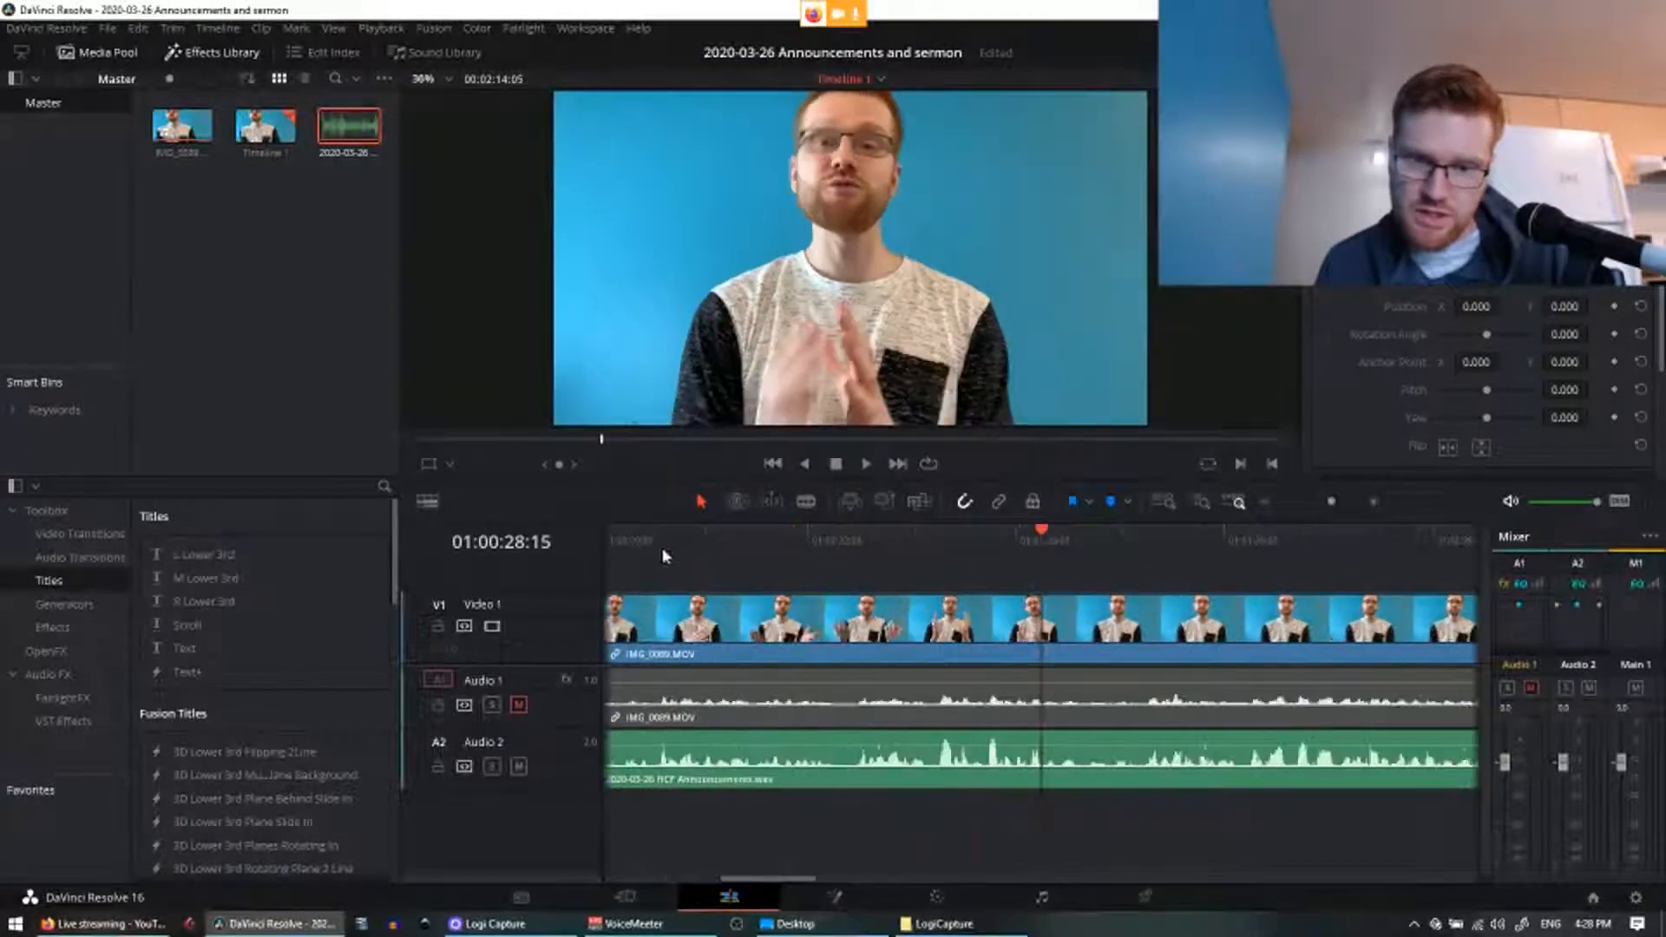
{"action": "scroll", "coordinate": [936, 572], "scroll_direction": "left", "scroll_amount": 10}
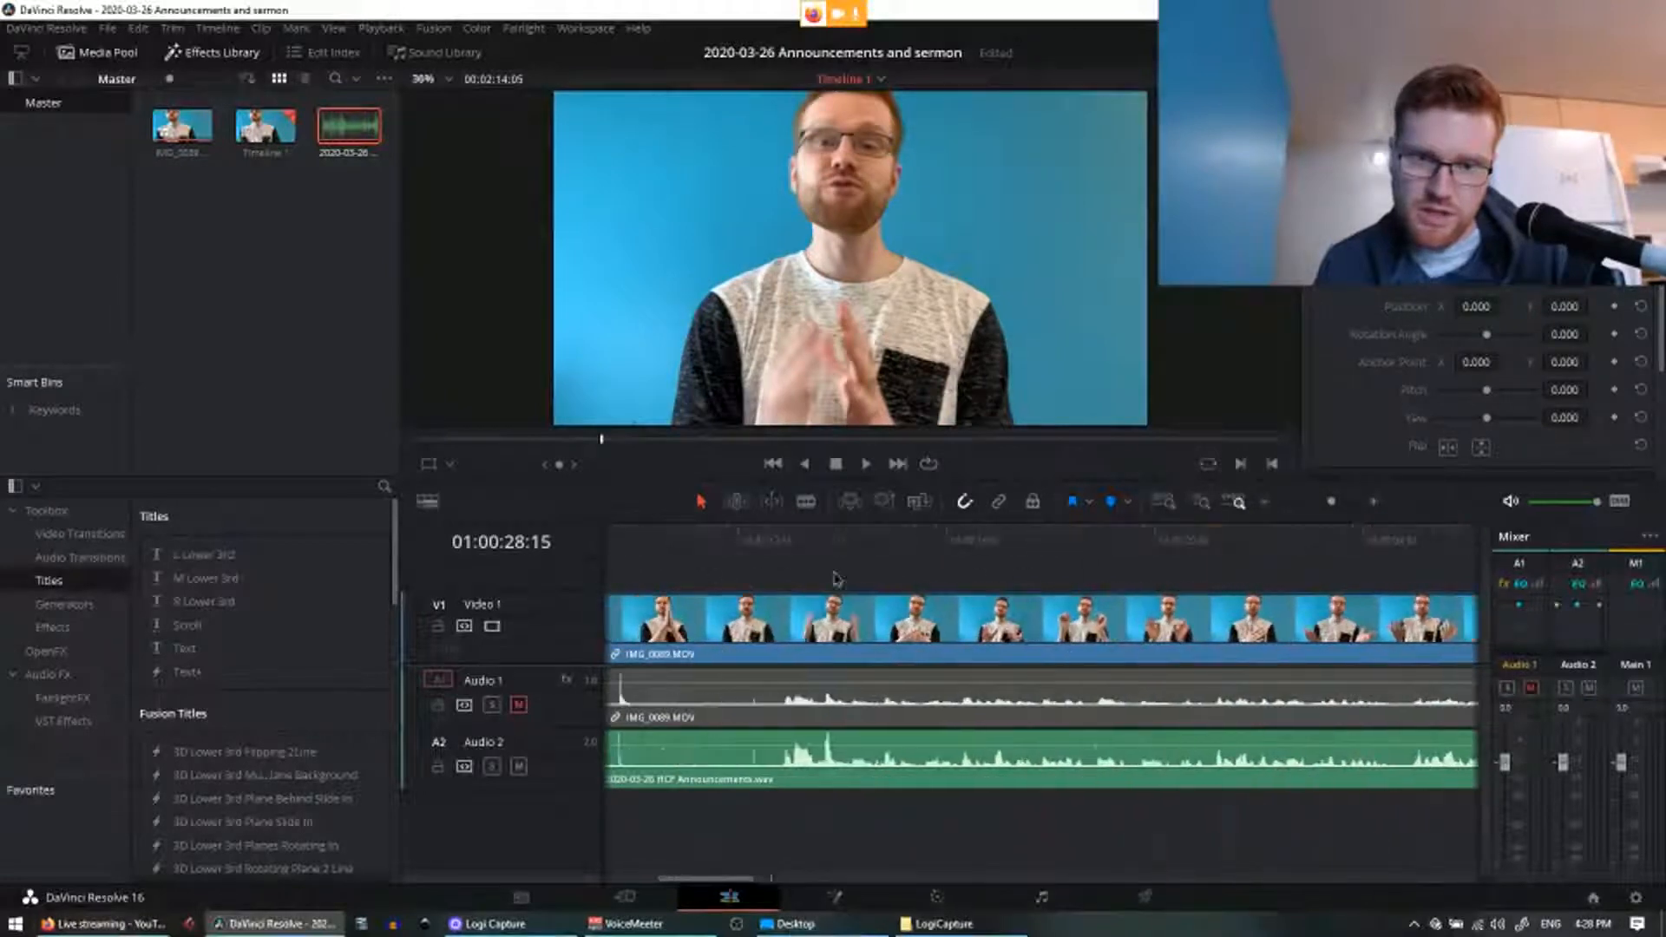
{"action": "left_click", "coordinate": [855, 549]}
{"action": "key", "text": "ctrl+equal"}
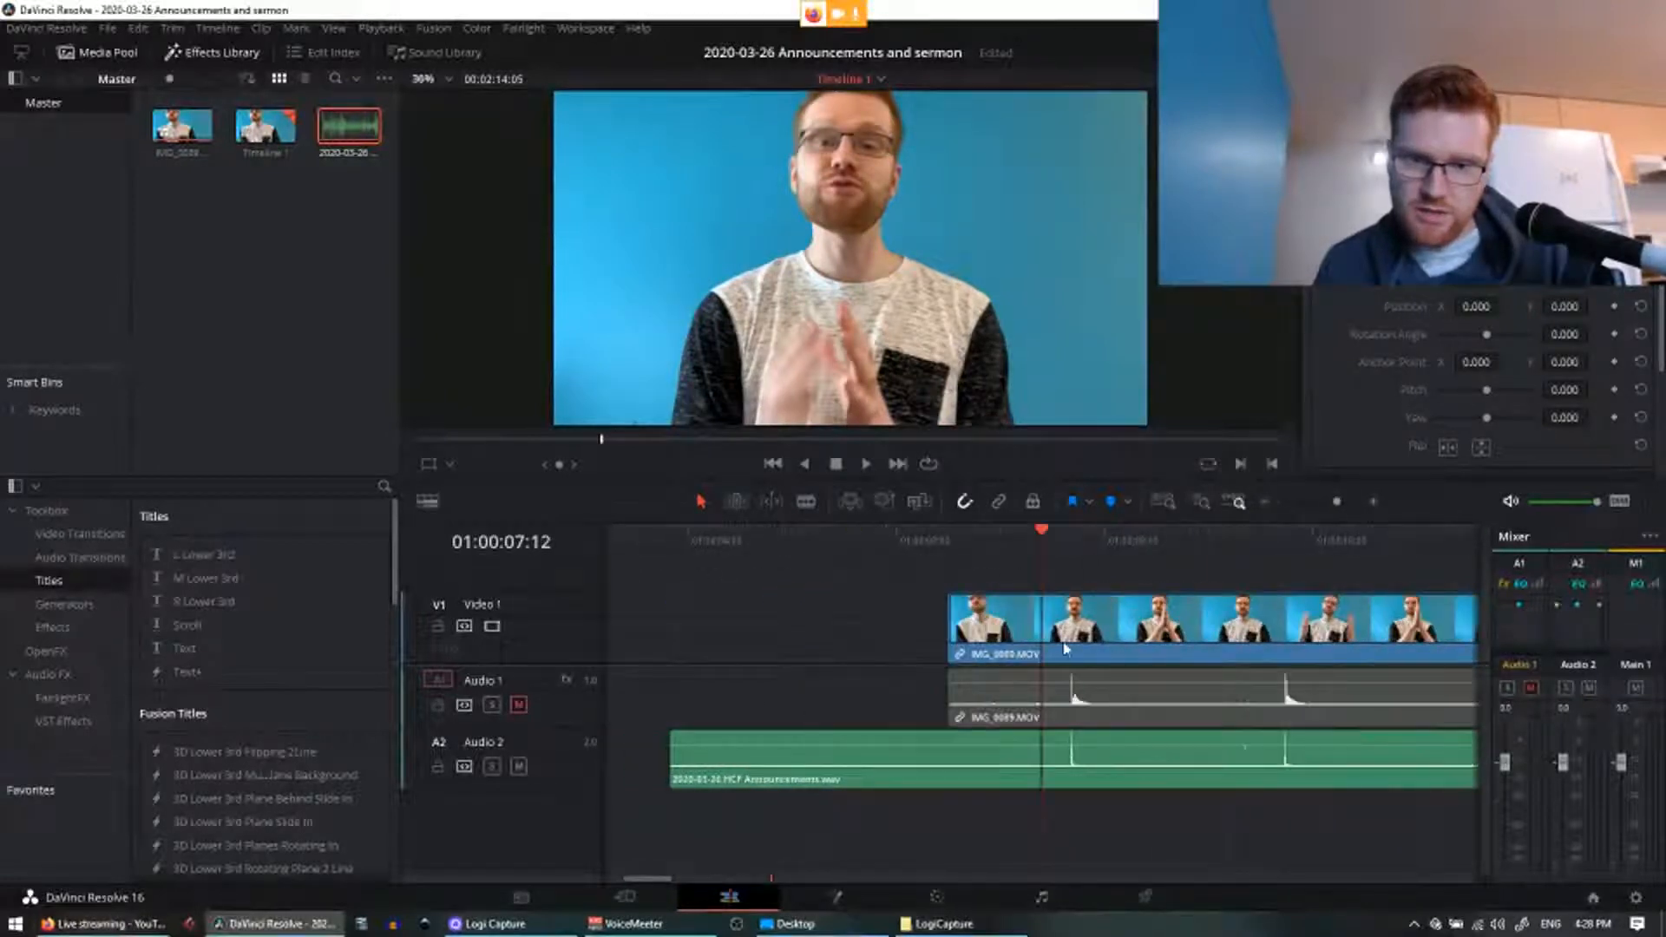
{"action": "key", "text": "ctrl+equal"}
{"action": "key", "text": "ctrl+equal"}
{"action": "key", "text": "ctrl+equal"}
{"action": "scroll", "coordinate": [1258, 811], "scroll_direction": "right", "scroll_amount": 10}
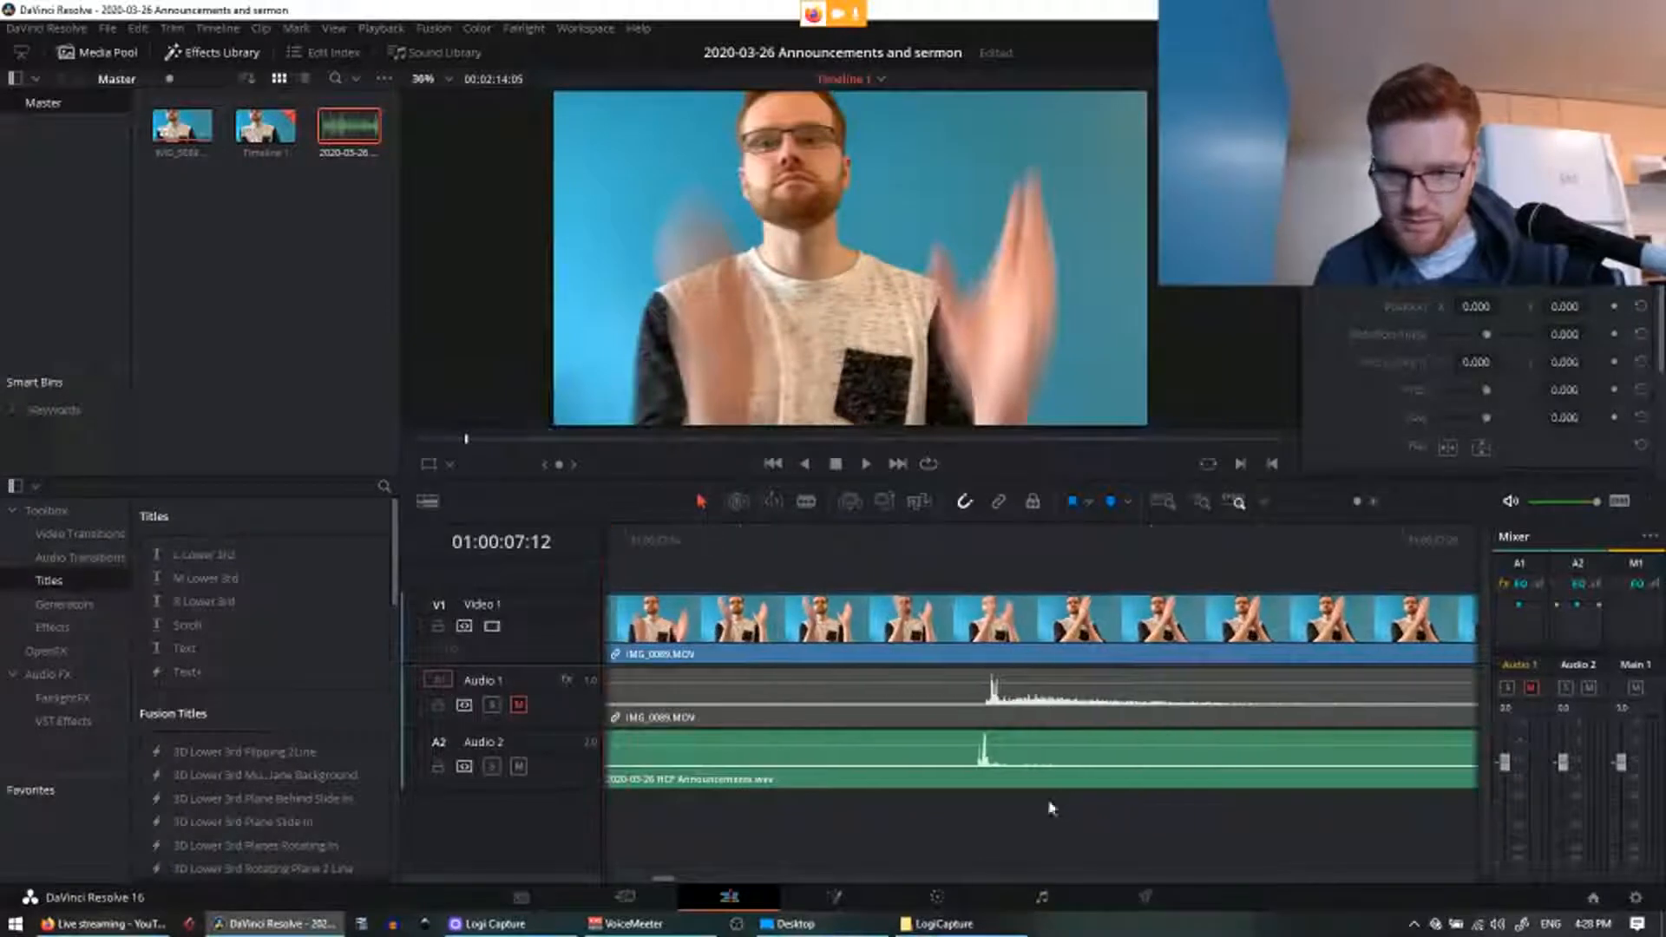
{"action": "left_click_drag", "start_coordinate": [1027, 759], "coordinate": [1036, 753]}
{"action": "left_click", "coordinate": [978, 556]}
{"action": "key", "text": "ctrl+equal"}
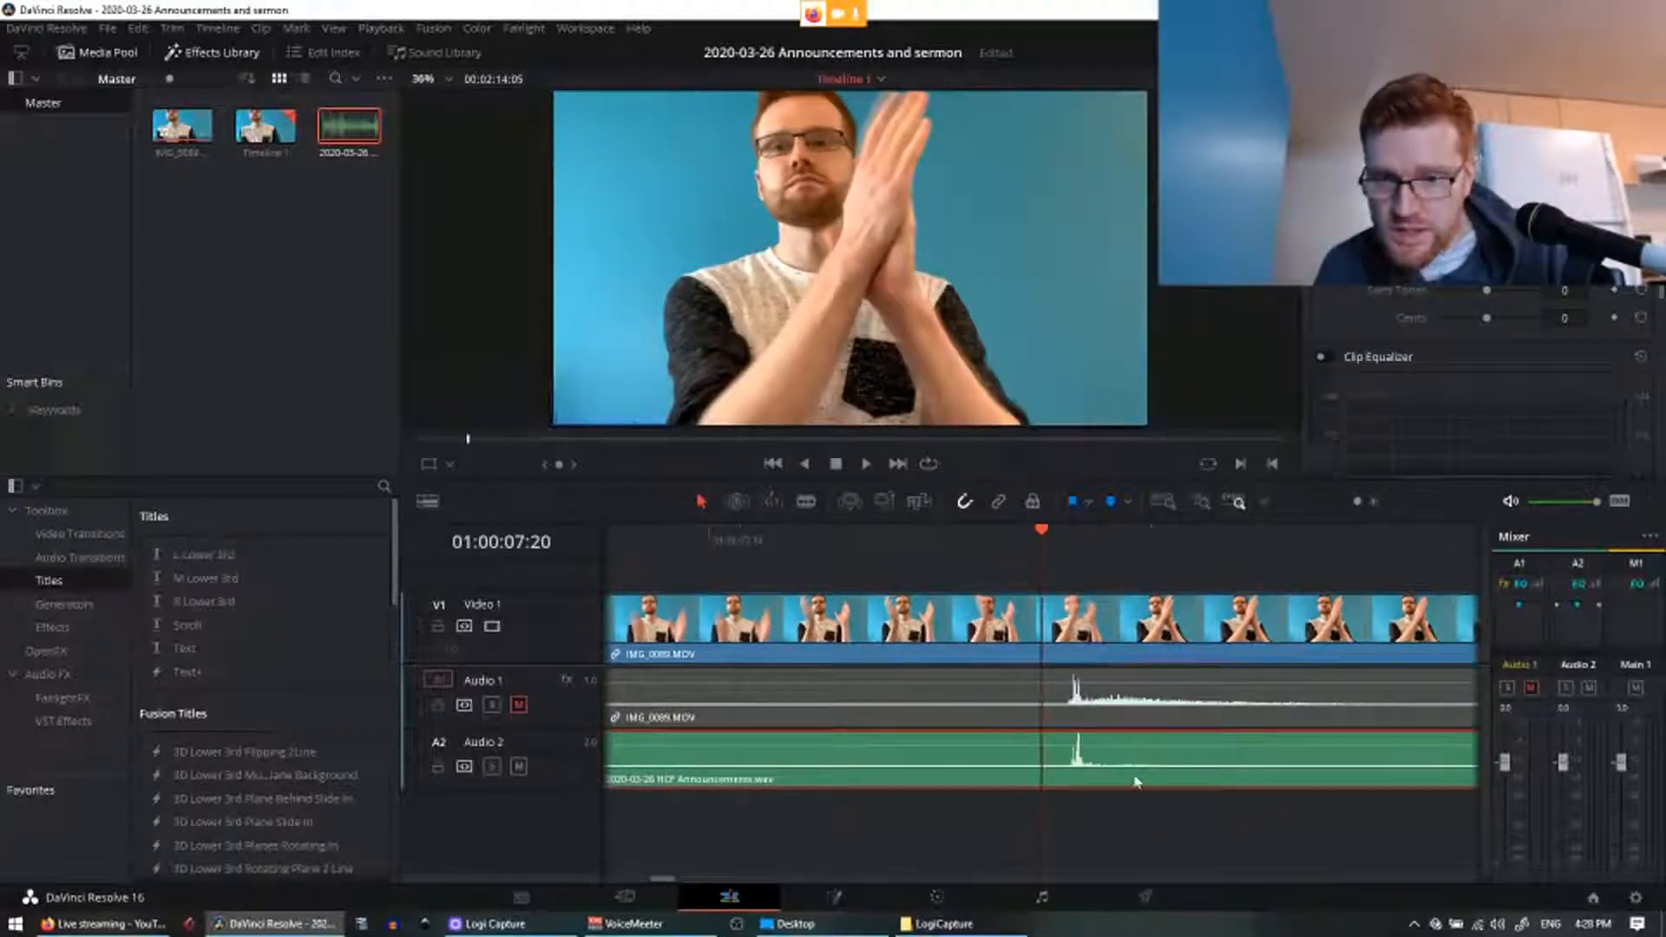
{"action": "scroll", "coordinate": [764, 832], "scroll_direction": "left", "scroll_amount": 15}
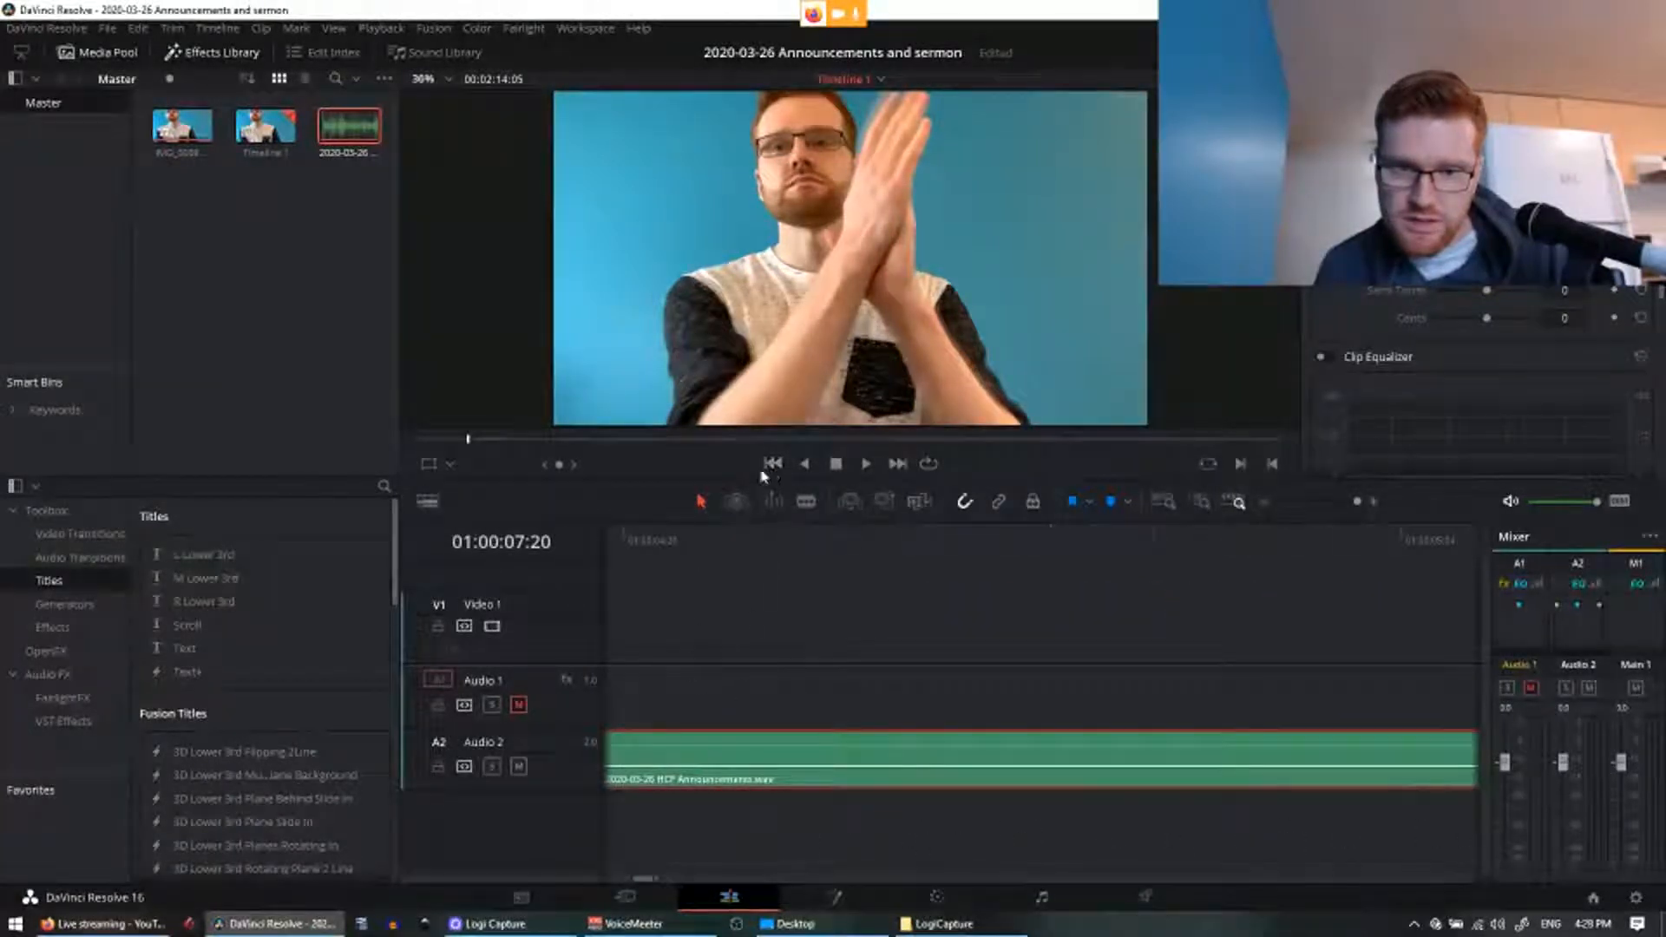
{"action": "left_click", "coordinate": [705, 559]}
{"action": "left_click", "coordinate": [735, 527]}
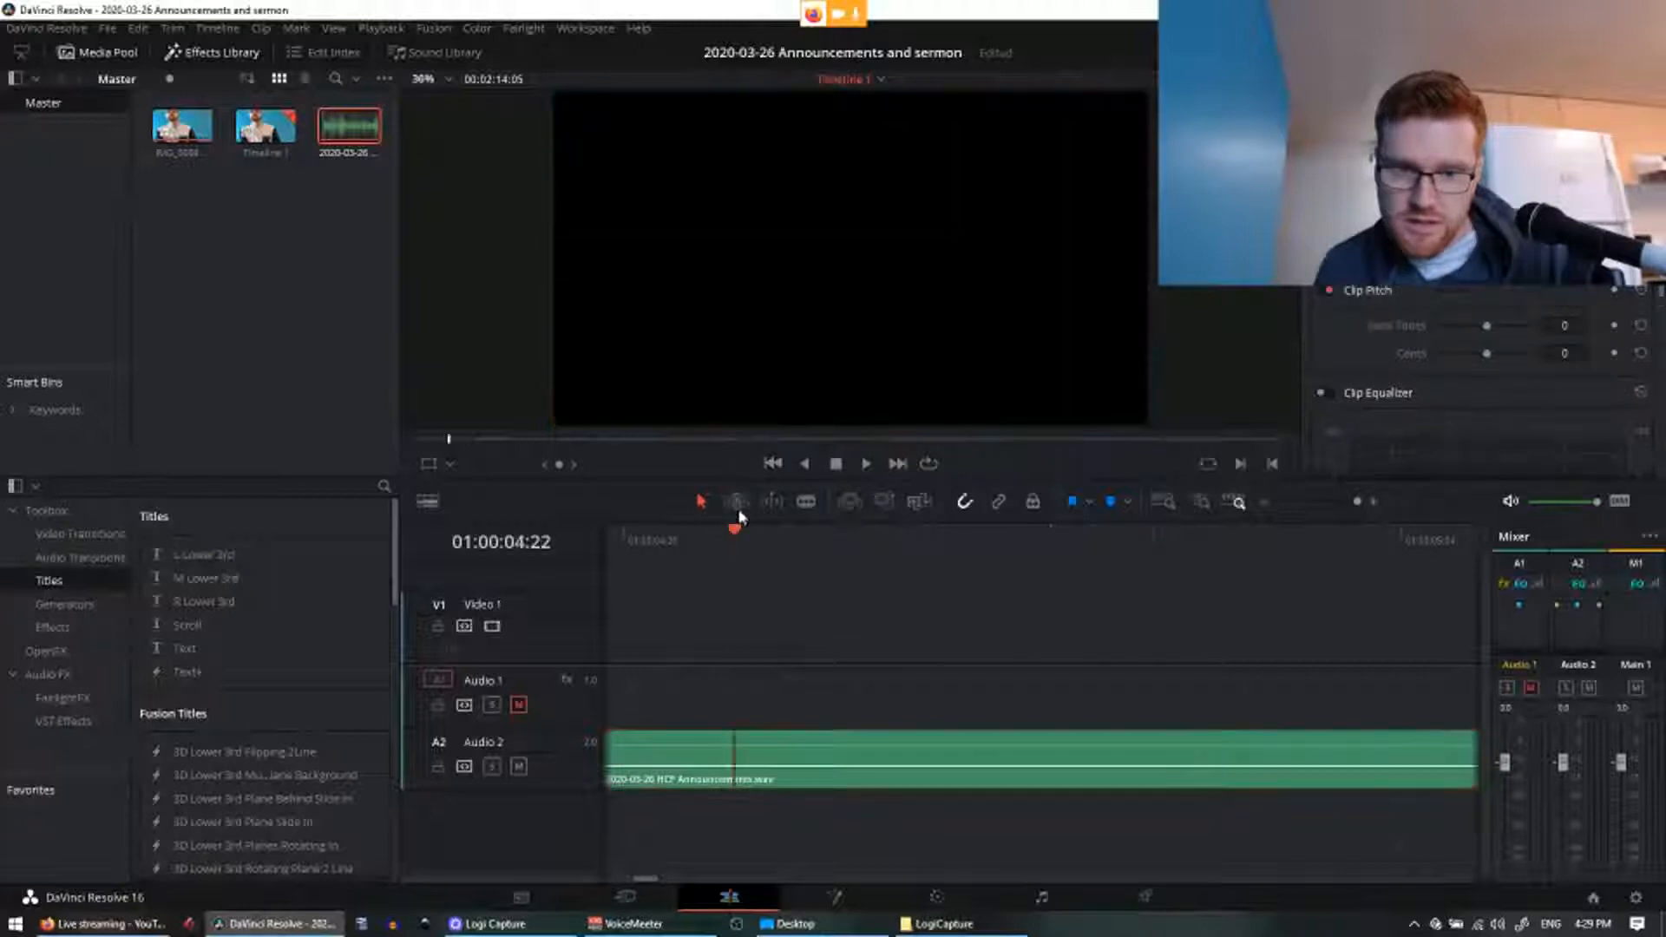
{"action": "left_click", "coordinate": [773, 462]}
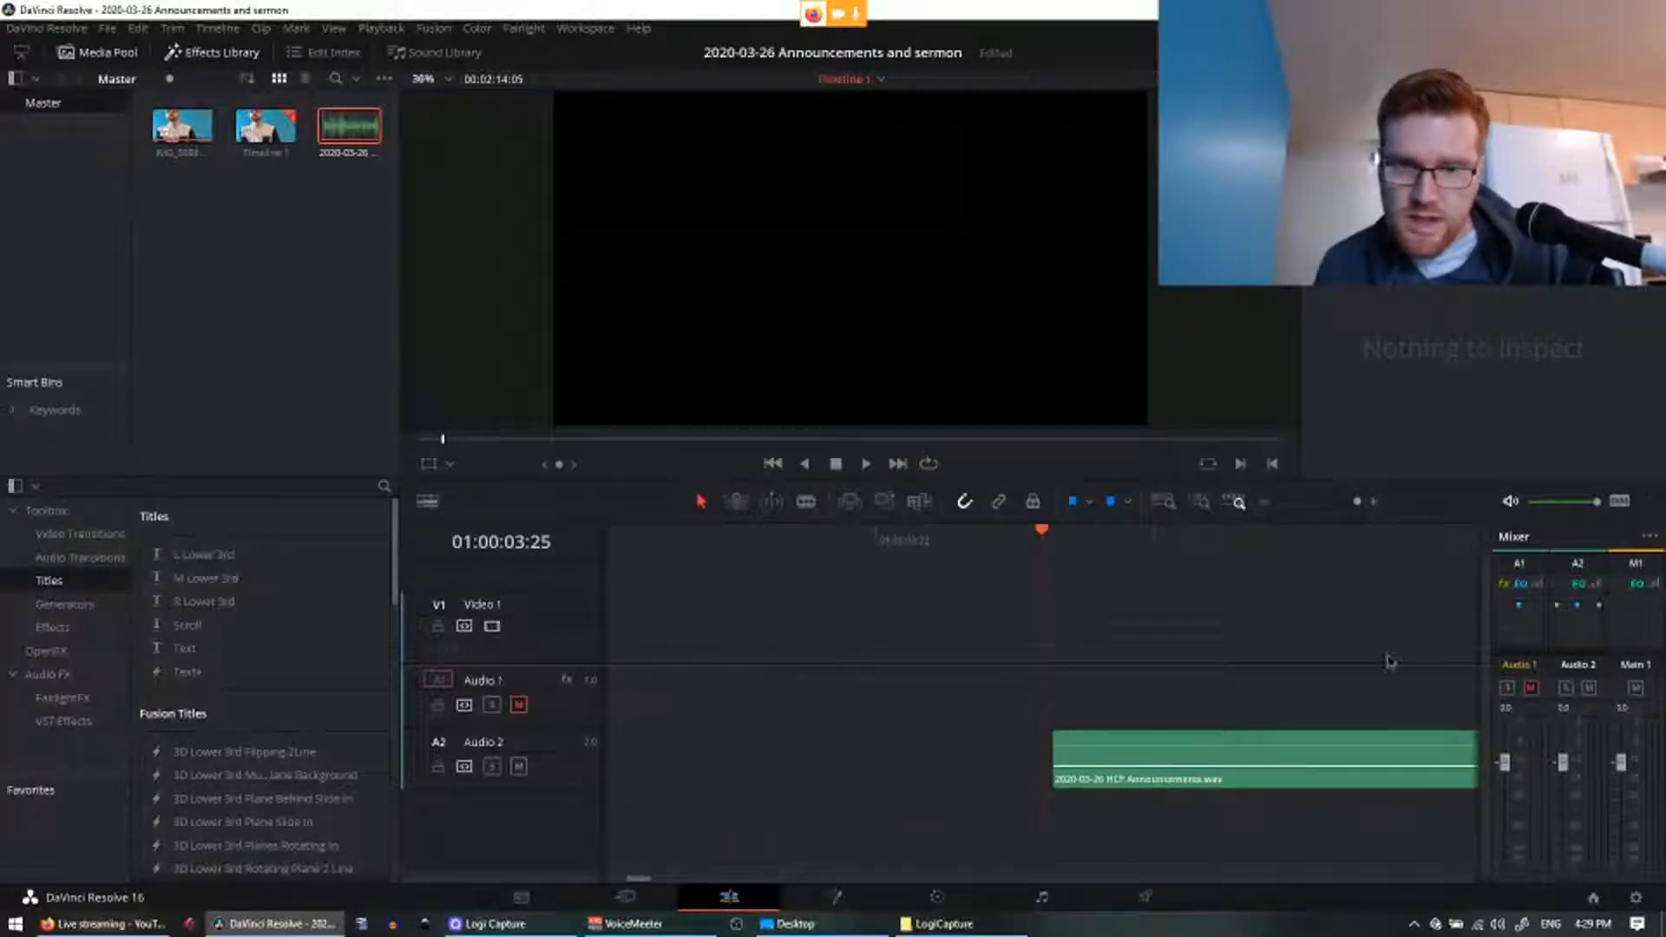
{"action": "scroll", "coordinate": [1246, 636], "scroll_direction": "right", "scroll_amount": 3}
{"action": "scroll", "coordinate": [922, 610], "scroll_direction": "down", "scroll_amount": 5}
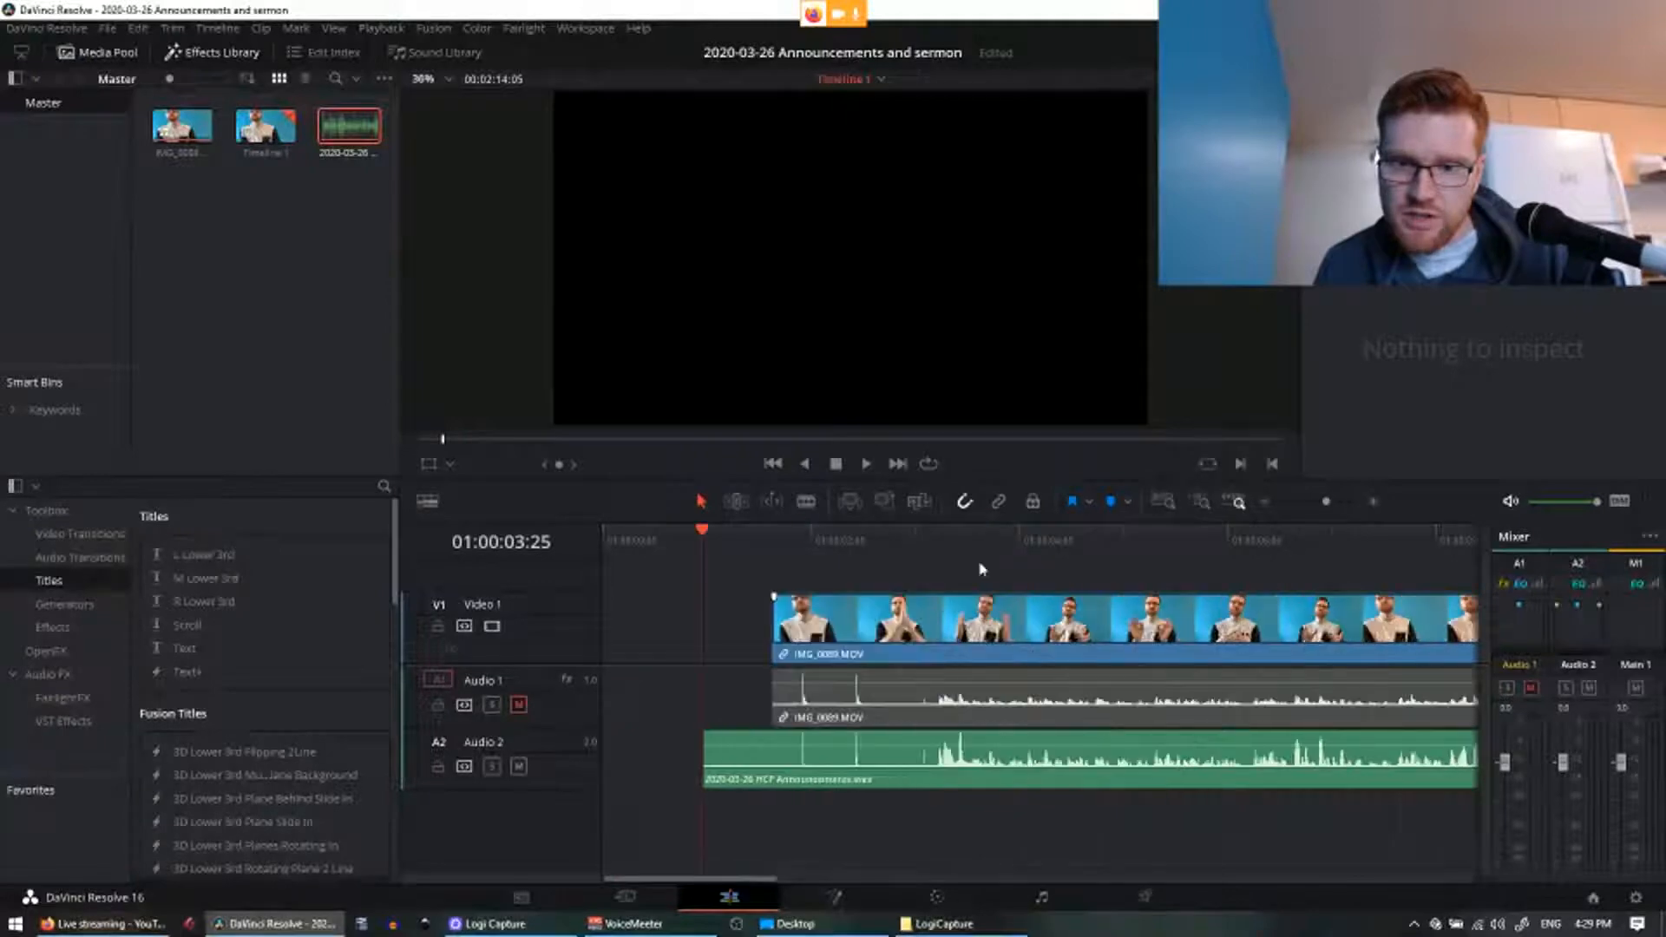
{"action": "left_click", "coordinate": [801, 540]}
{"action": "scroll", "coordinate": [830, 584], "scroll_direction": "up", "scroll_amount": 6}
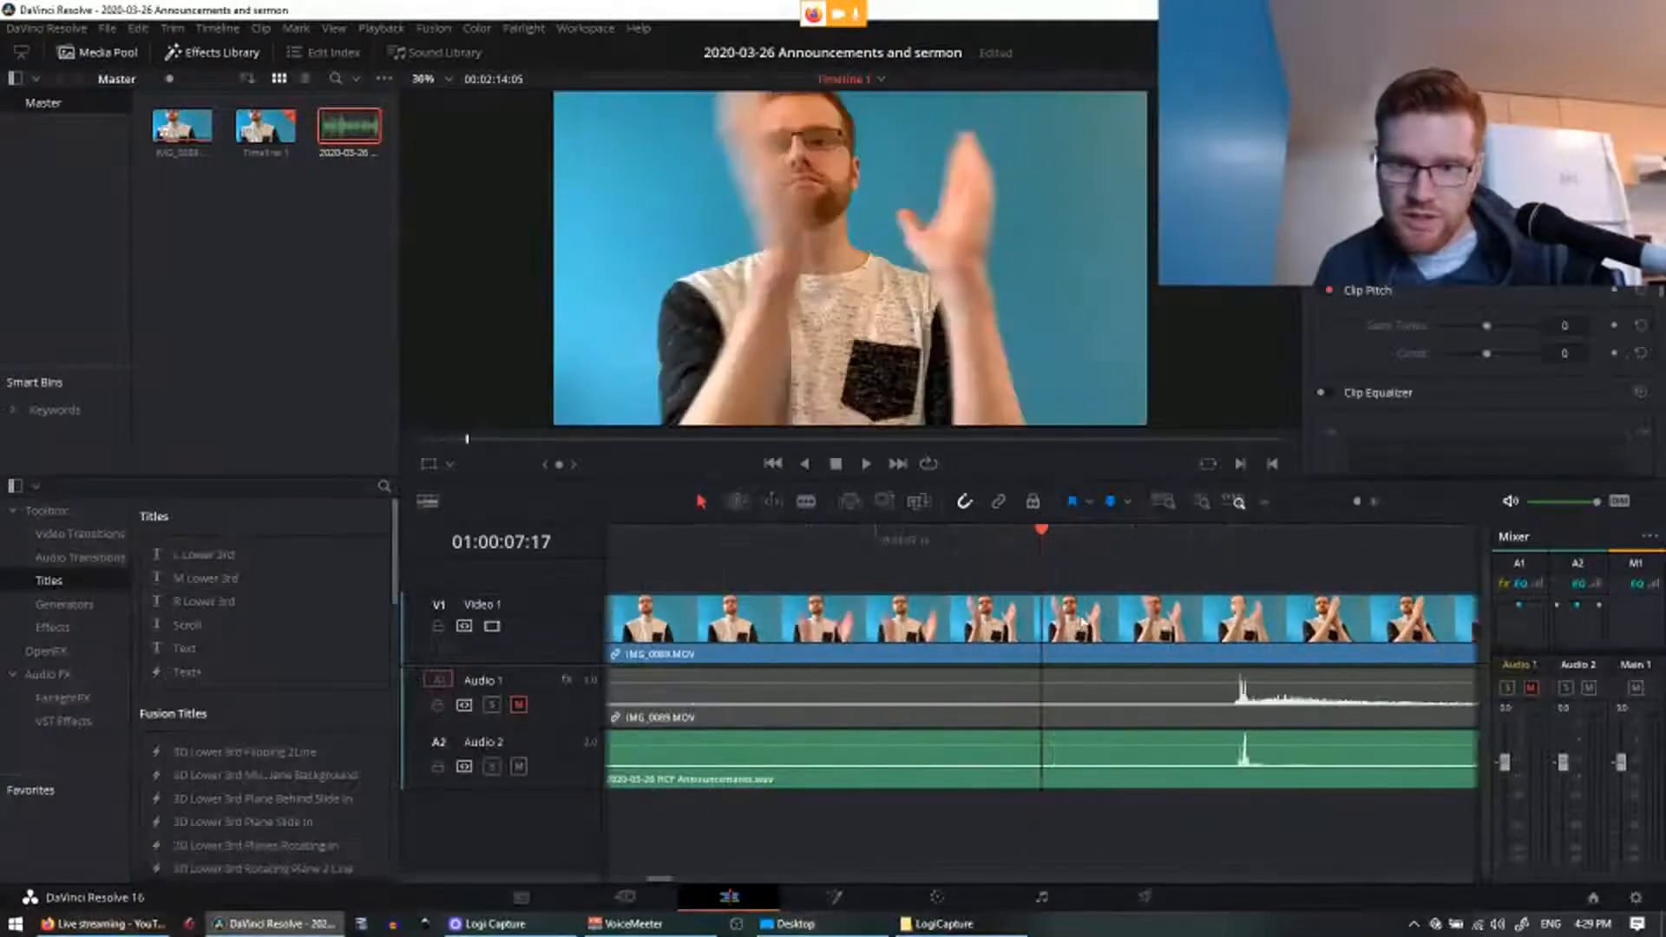
{"action": "scroll", "coordinate": [1045, 825], "scroll_direction": "right", "scroll_amount": 2}
{"action": "scroll", "coordinate": [1068, 782], "scroll_direction": "left", "scroll_amount": 2}
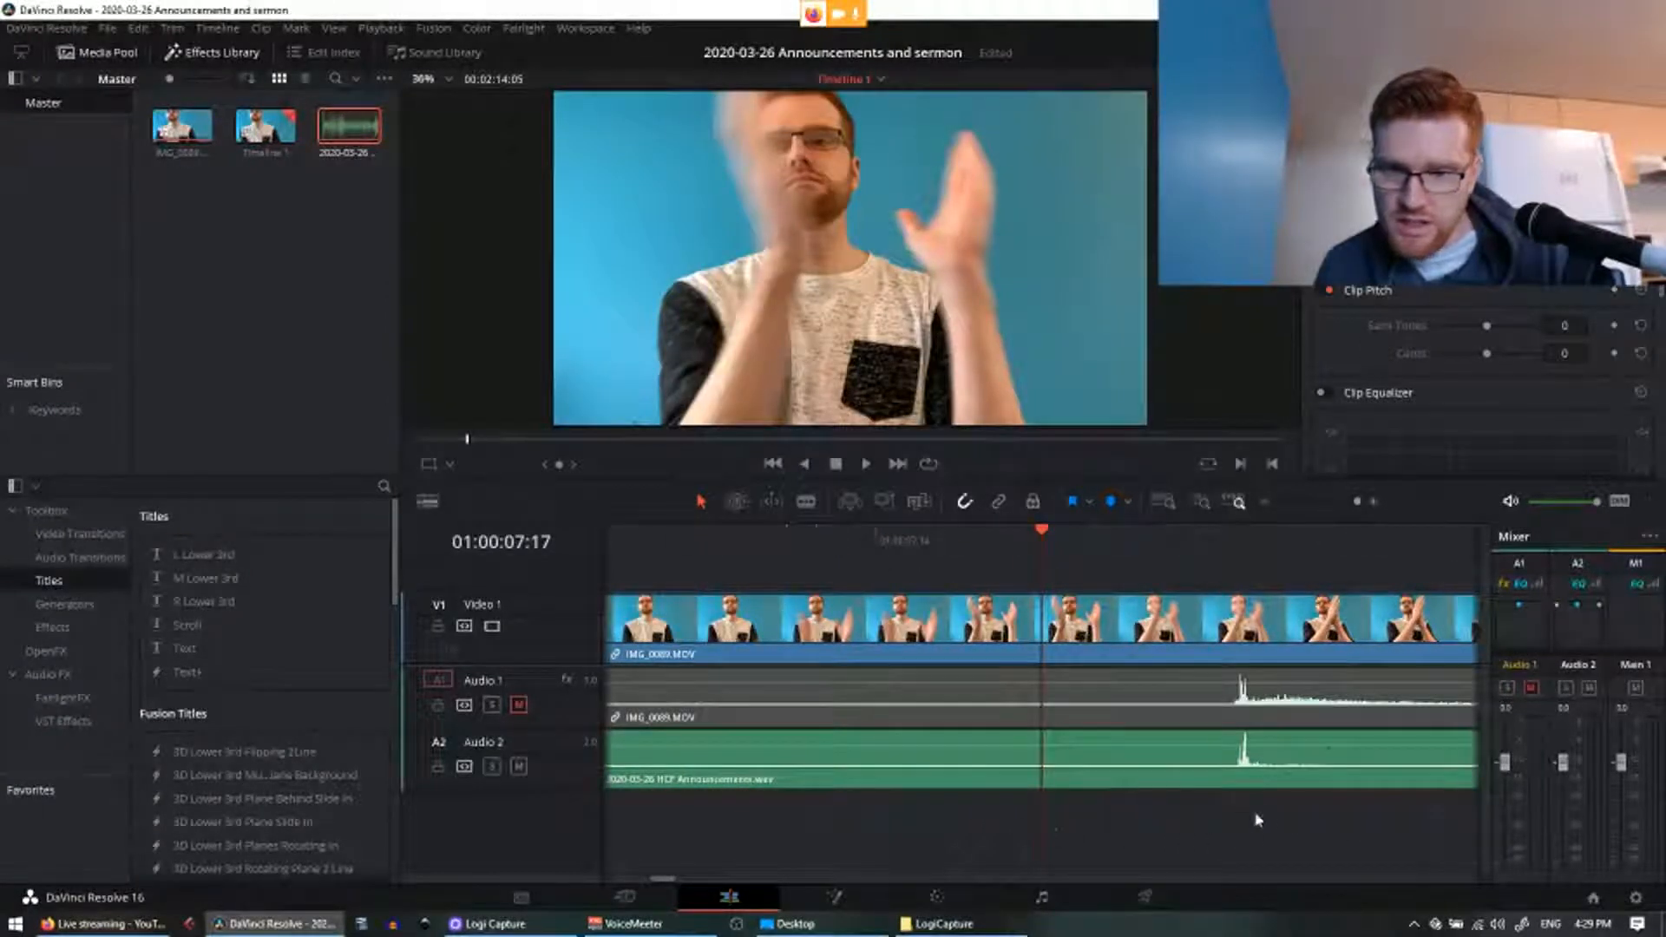
{"action": "scroll", "coordinate": [955, 602], "scroll_direction": "right", "scroll_amount": 5}
{"action": "left_click", "coordinate": [854, 539]}
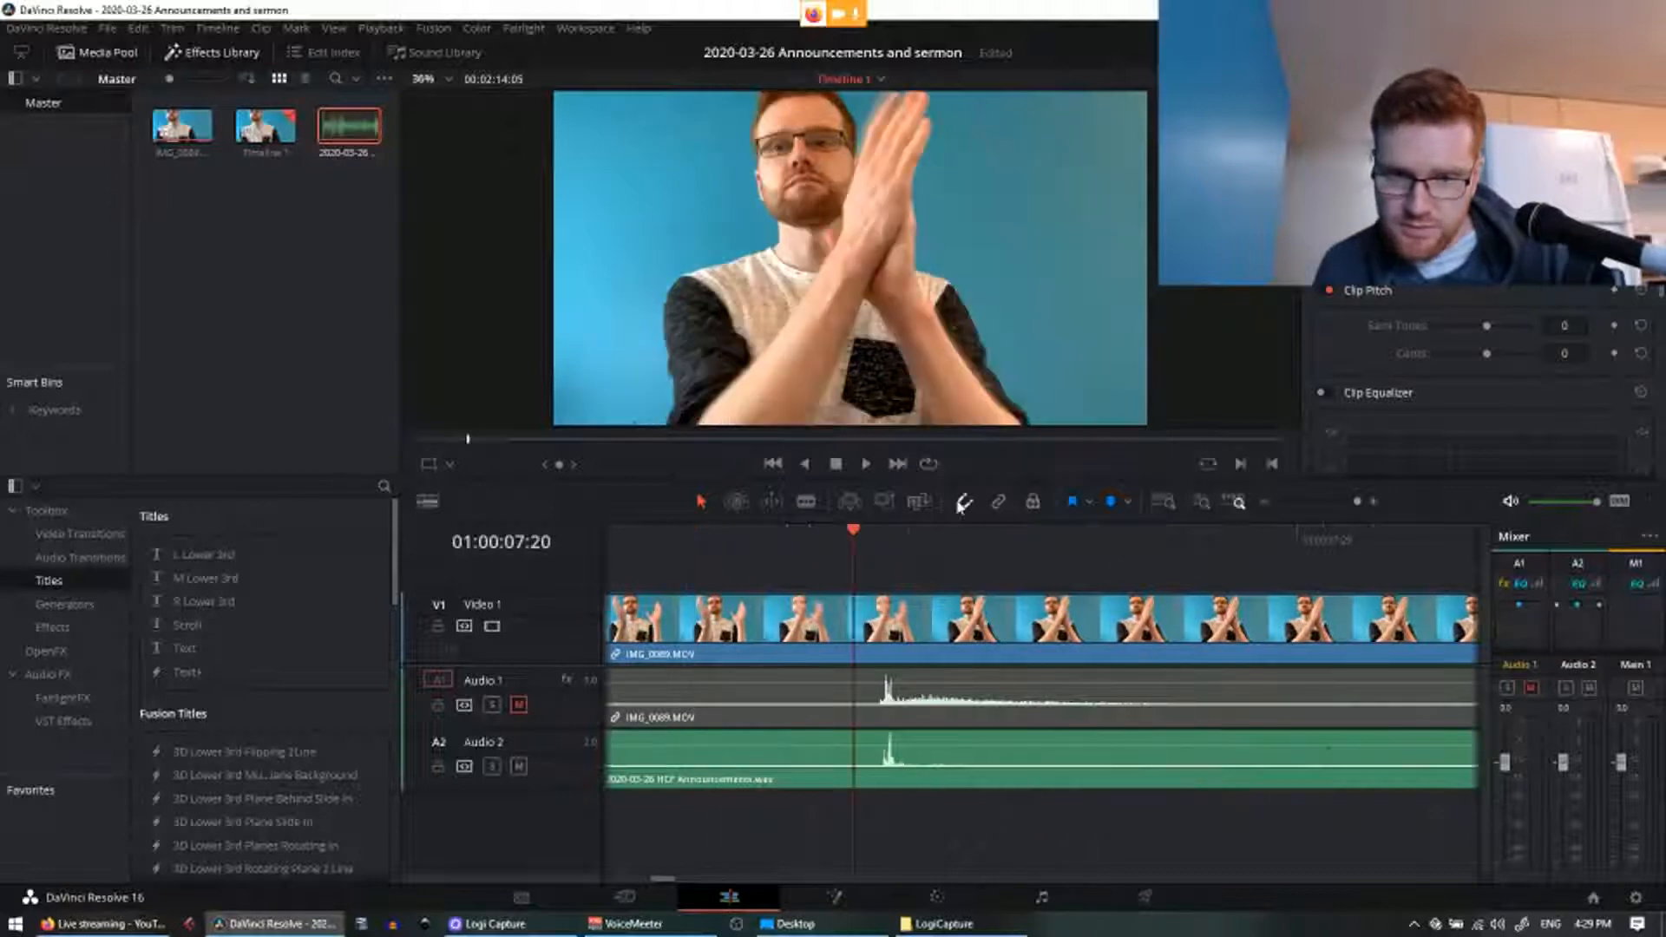
{"action": "scroll", "coordinate": [1008, 614], "scroll_direction": "left", "scroll_amount": 3}
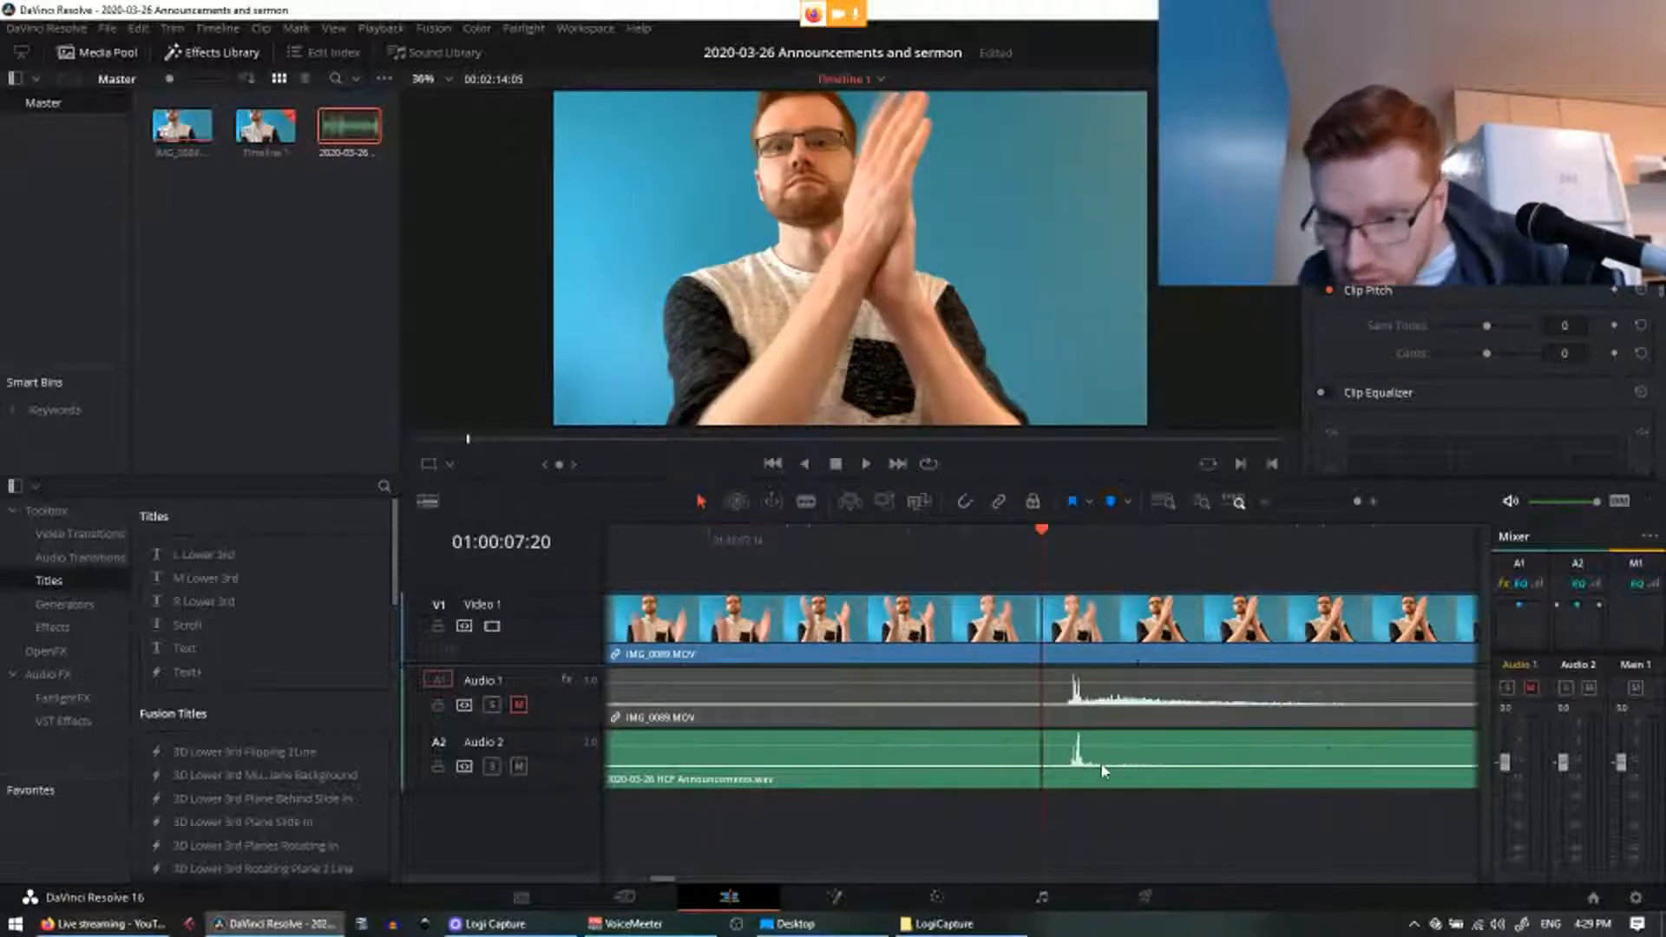
{"action": "left_click", "coordinate": [1074, 549]}
{"action": "key", "text": "Left"}
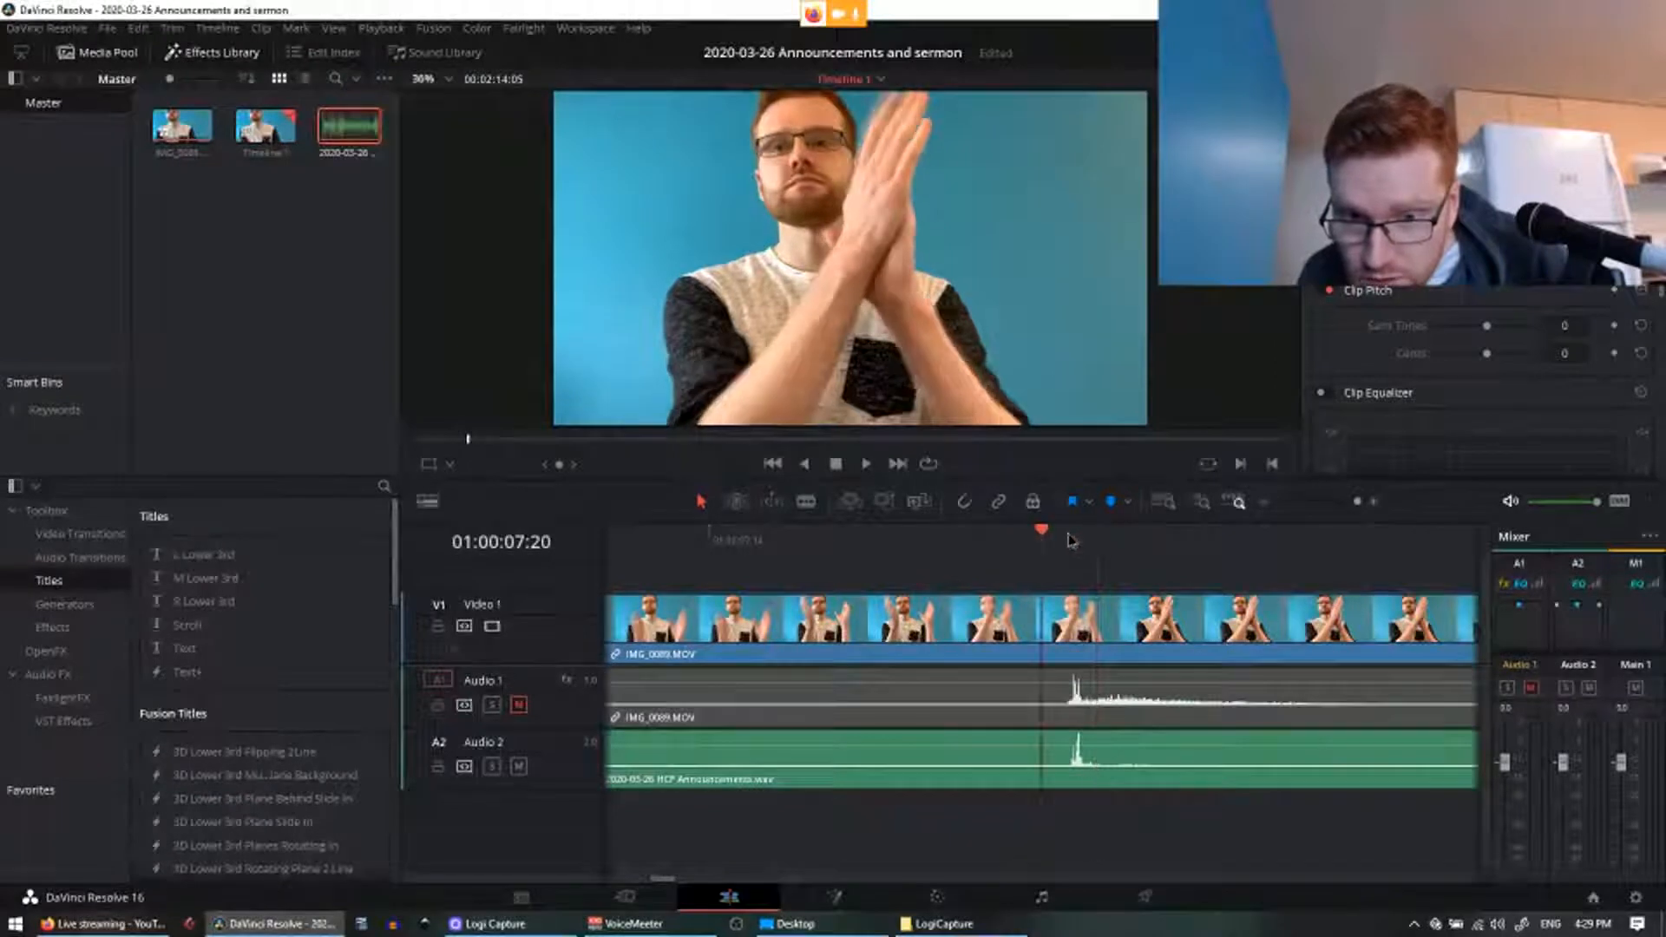
{"action": "left_click", "coordinate": [1109, 784]}
{"action": "left_click_drag", "start_coordinate": [1116, 779], "coordinate": [1112, 781]}
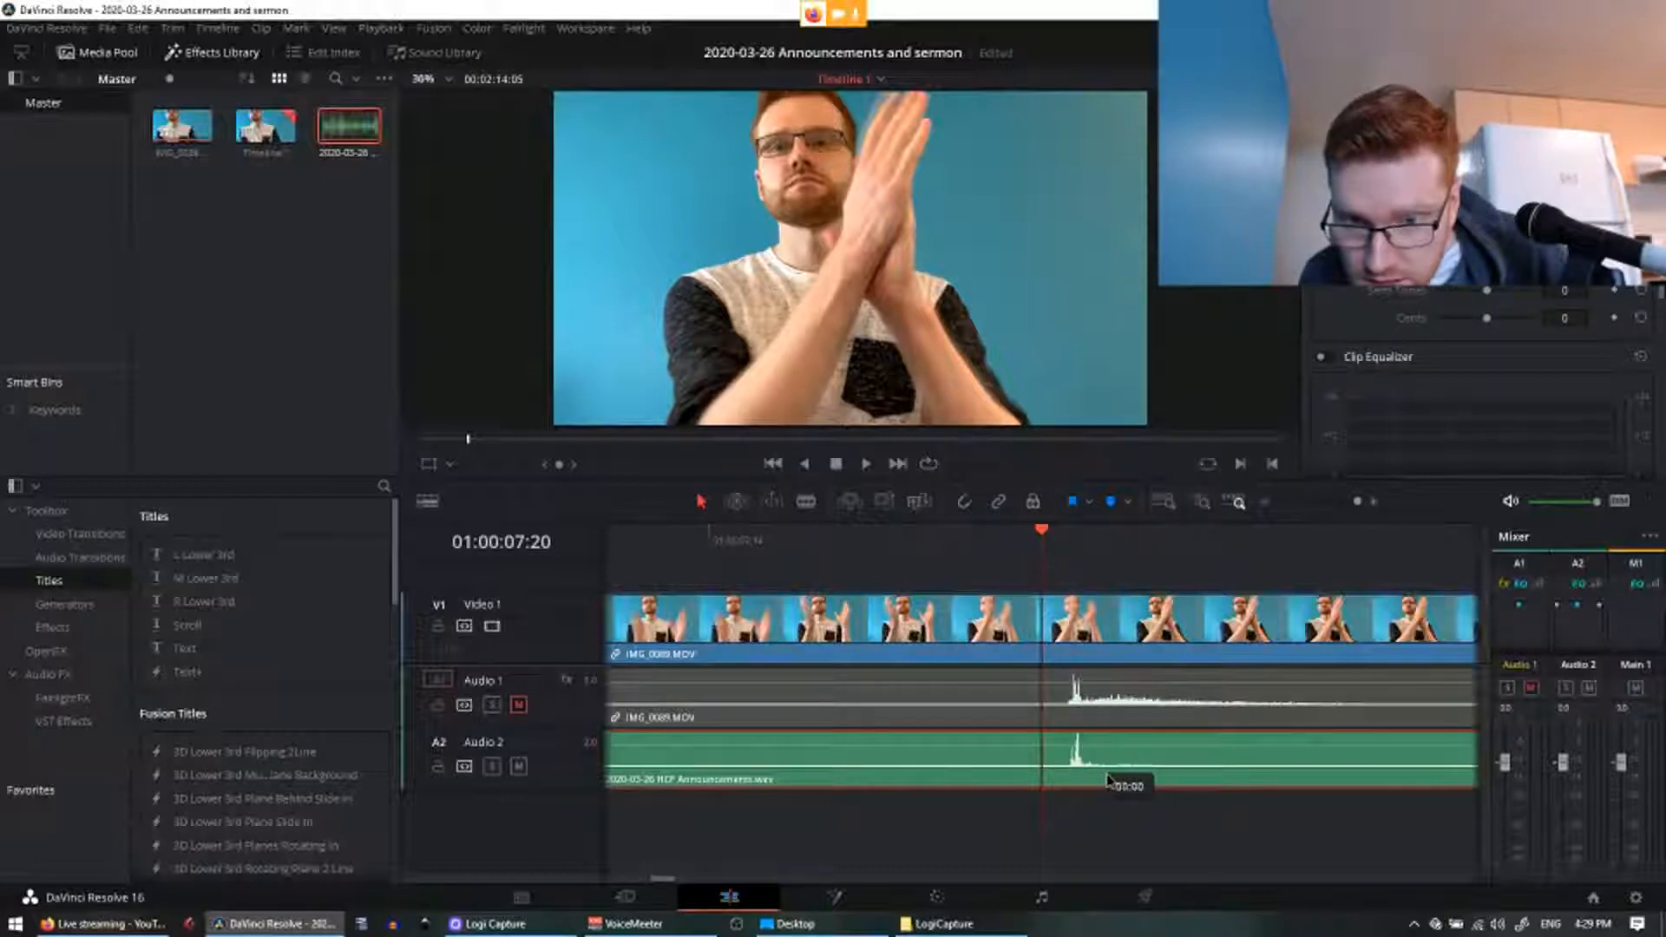
{"action": "left_click_drag", "start_coordinate": [1111, 781], "coordinate": [1112, 781]}
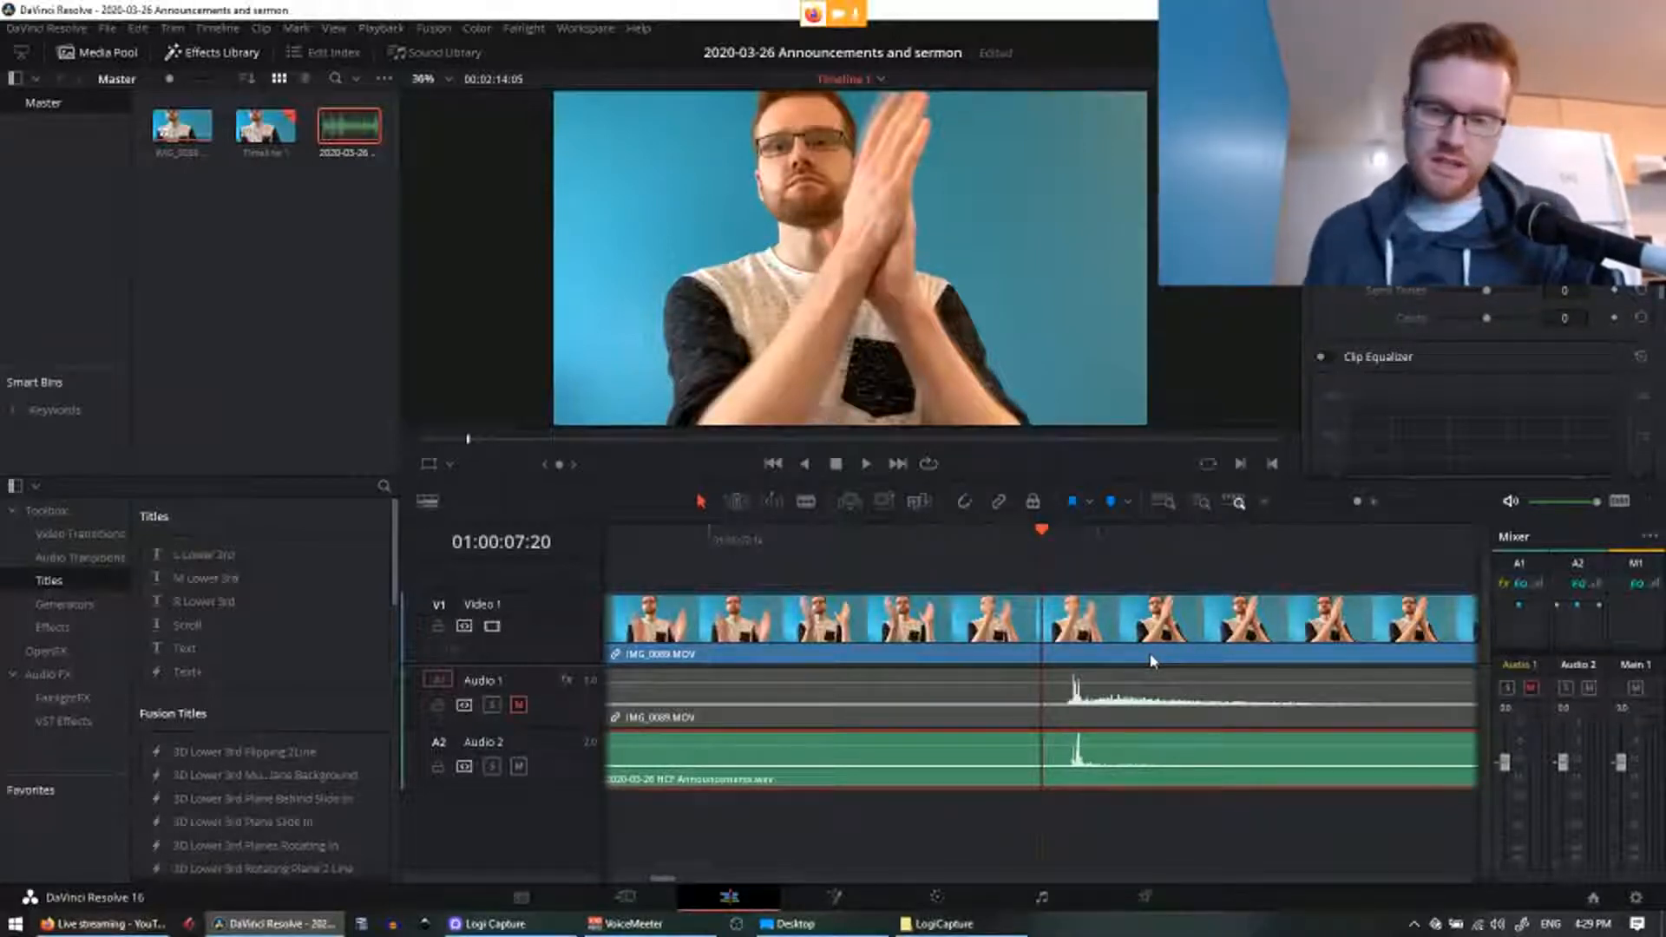
{"action": "left_click", "coordinate": [1115, 827]}
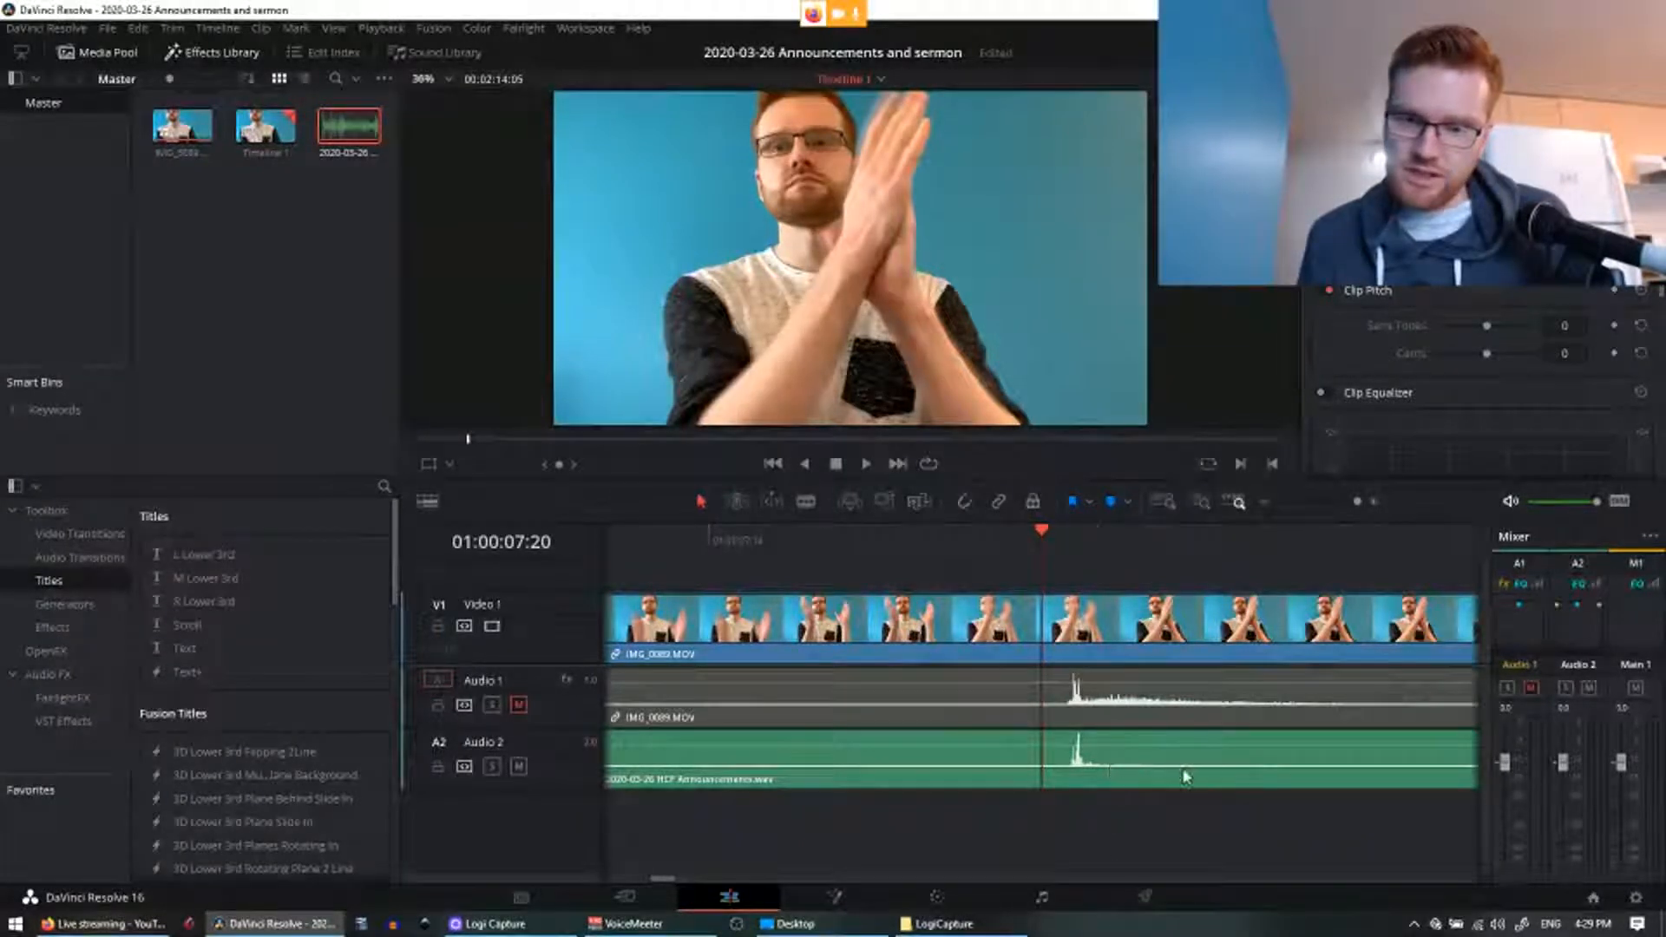
Step: Play the timeline from the clap and stop around 01:00:13:23
{"action": "scroll", "coordinate": [1064, 718], "scroll_direction": "down", "scroll_amount": 5}
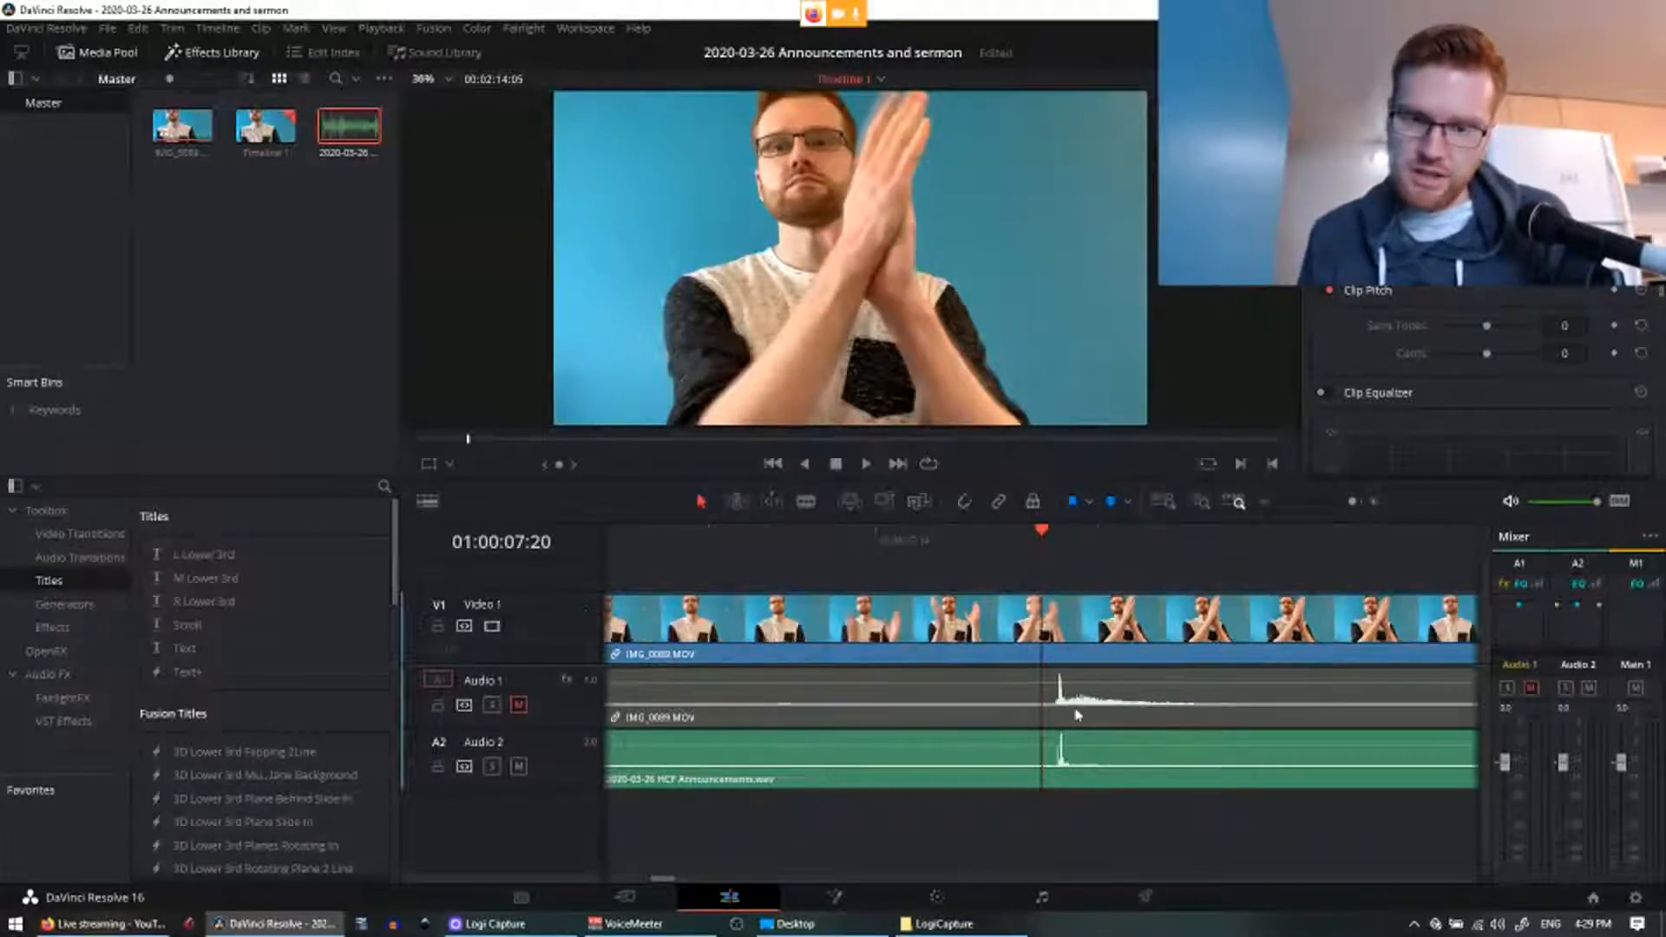
{"action": "key", "text": "space"}
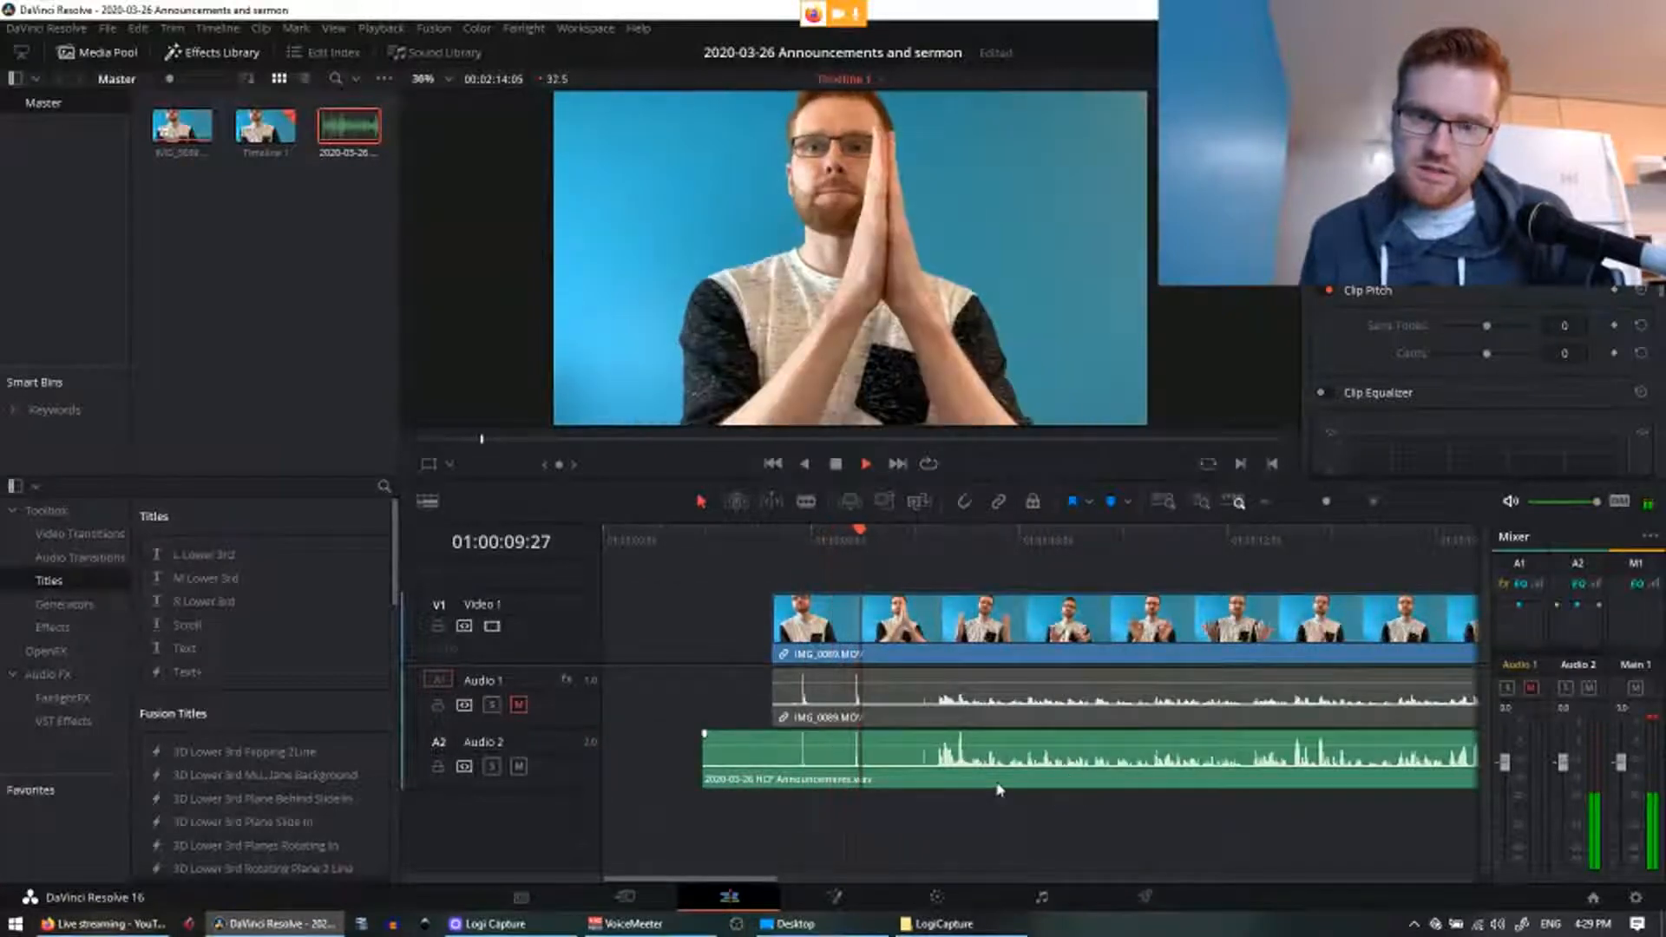
{"action": "scroll", "coordinate": [920, 831], "scroll_direction": "right", "scroll_amount": 3}
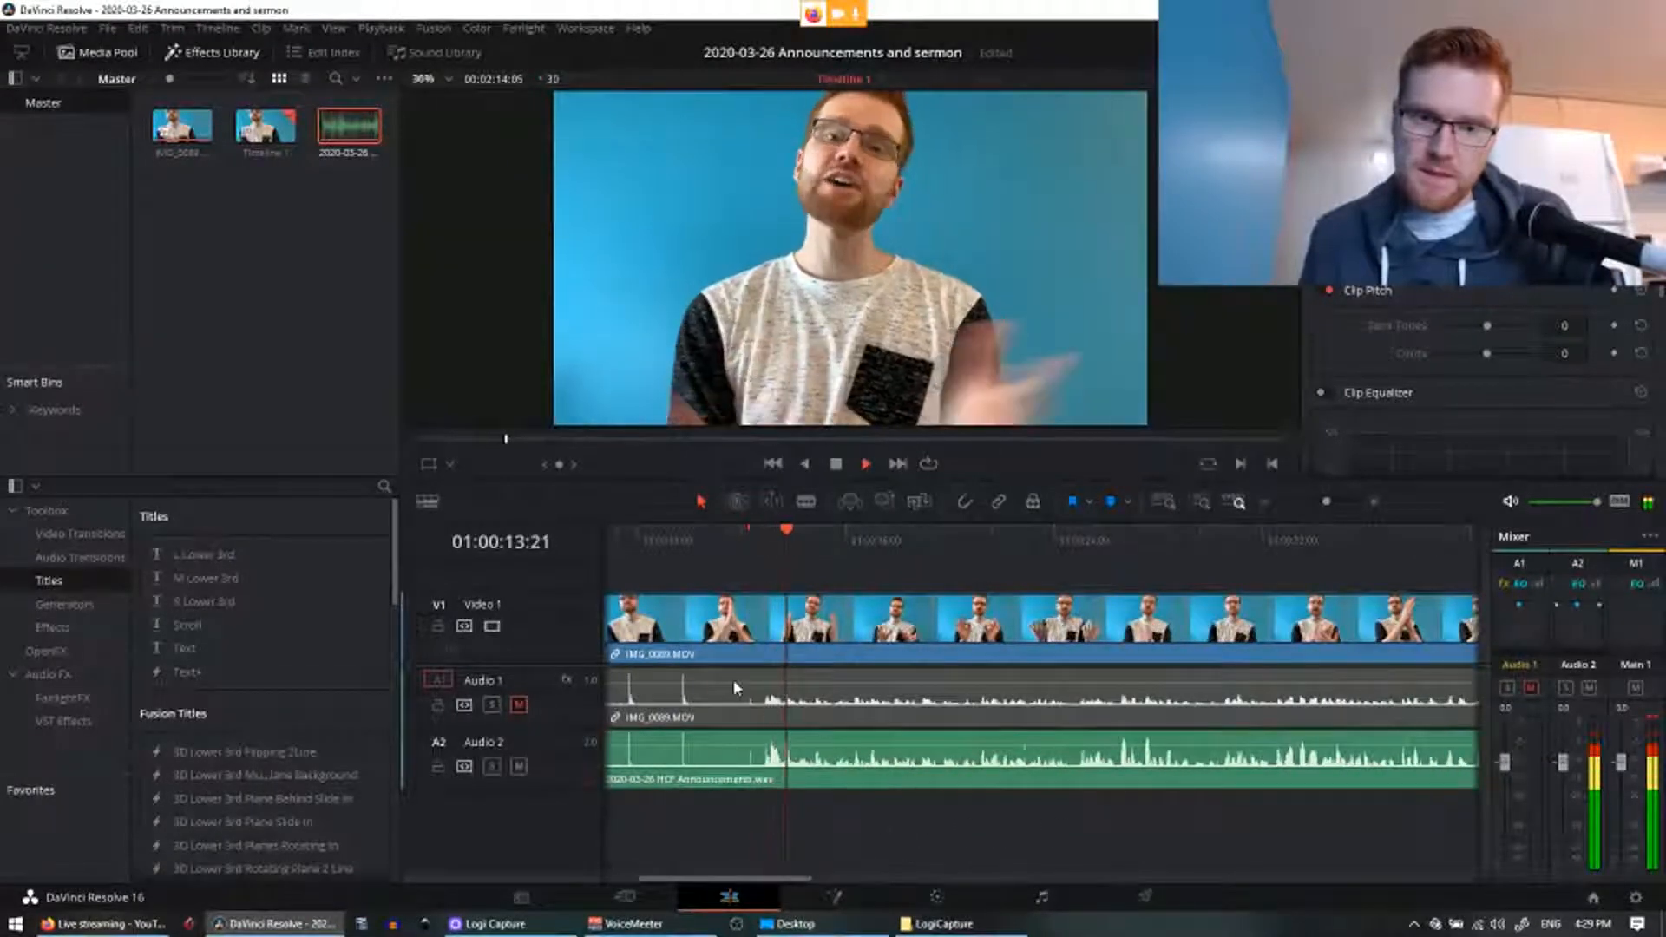
{"action": "key", "text": "space"}
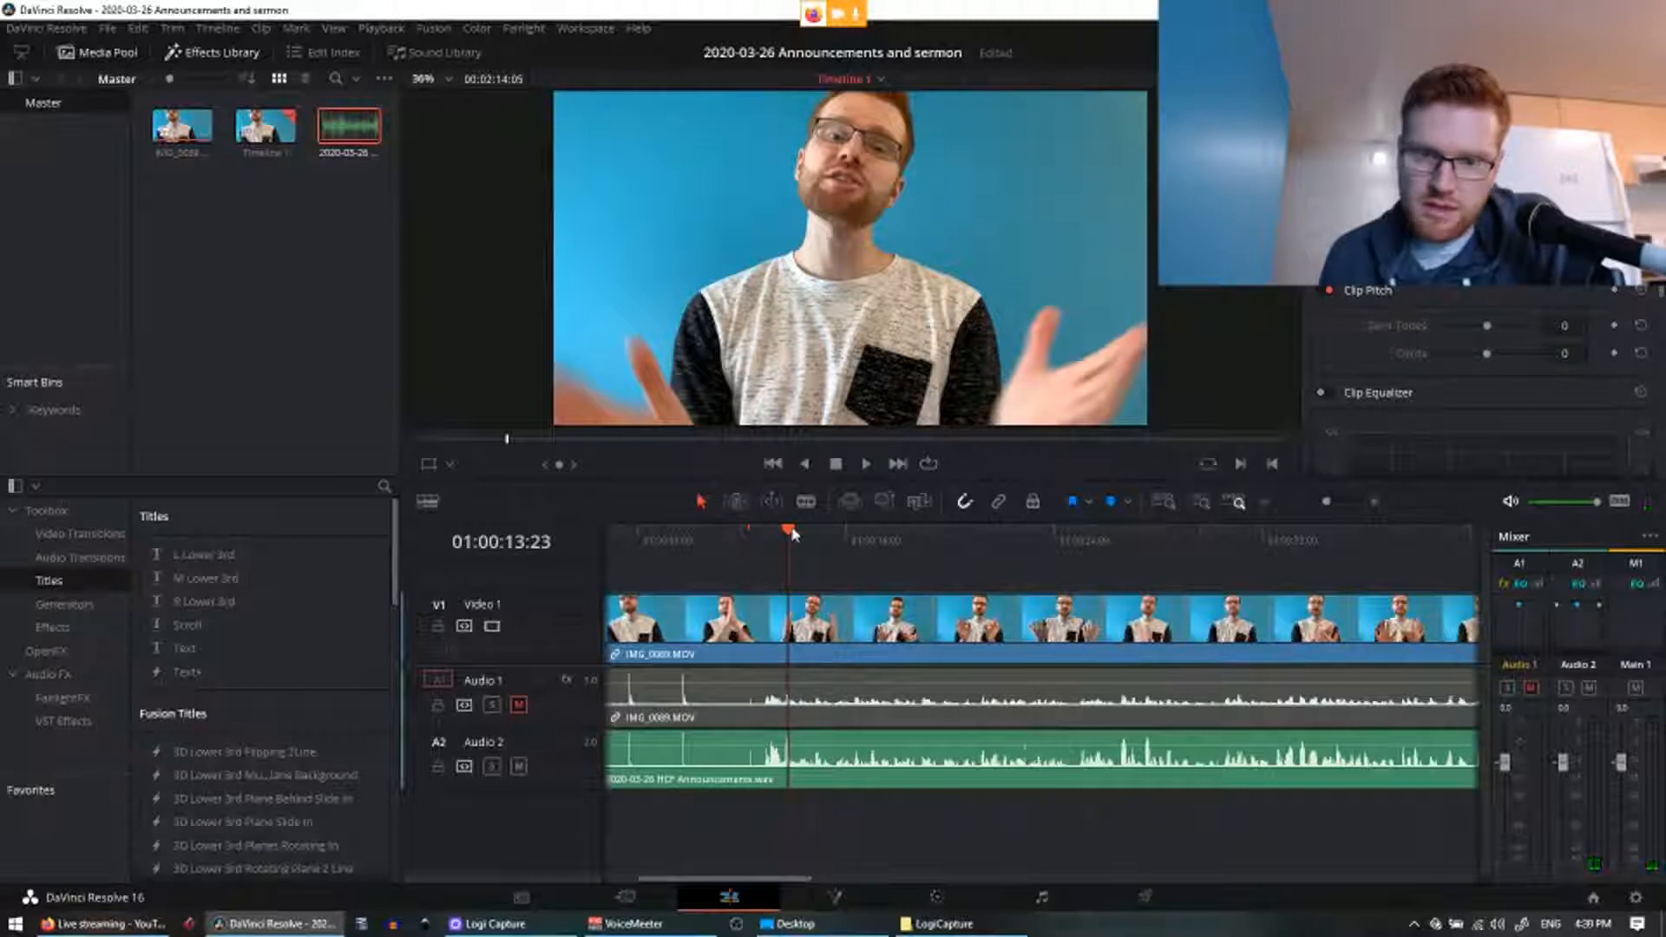
Step: Blade-cut the video and both audio tracks where the announcements speech starts
{"action": "left_click_drag", "start_coordinate": [792, 534], "coordinate": [835, 533]}
{"action": "key", "text": "b"}
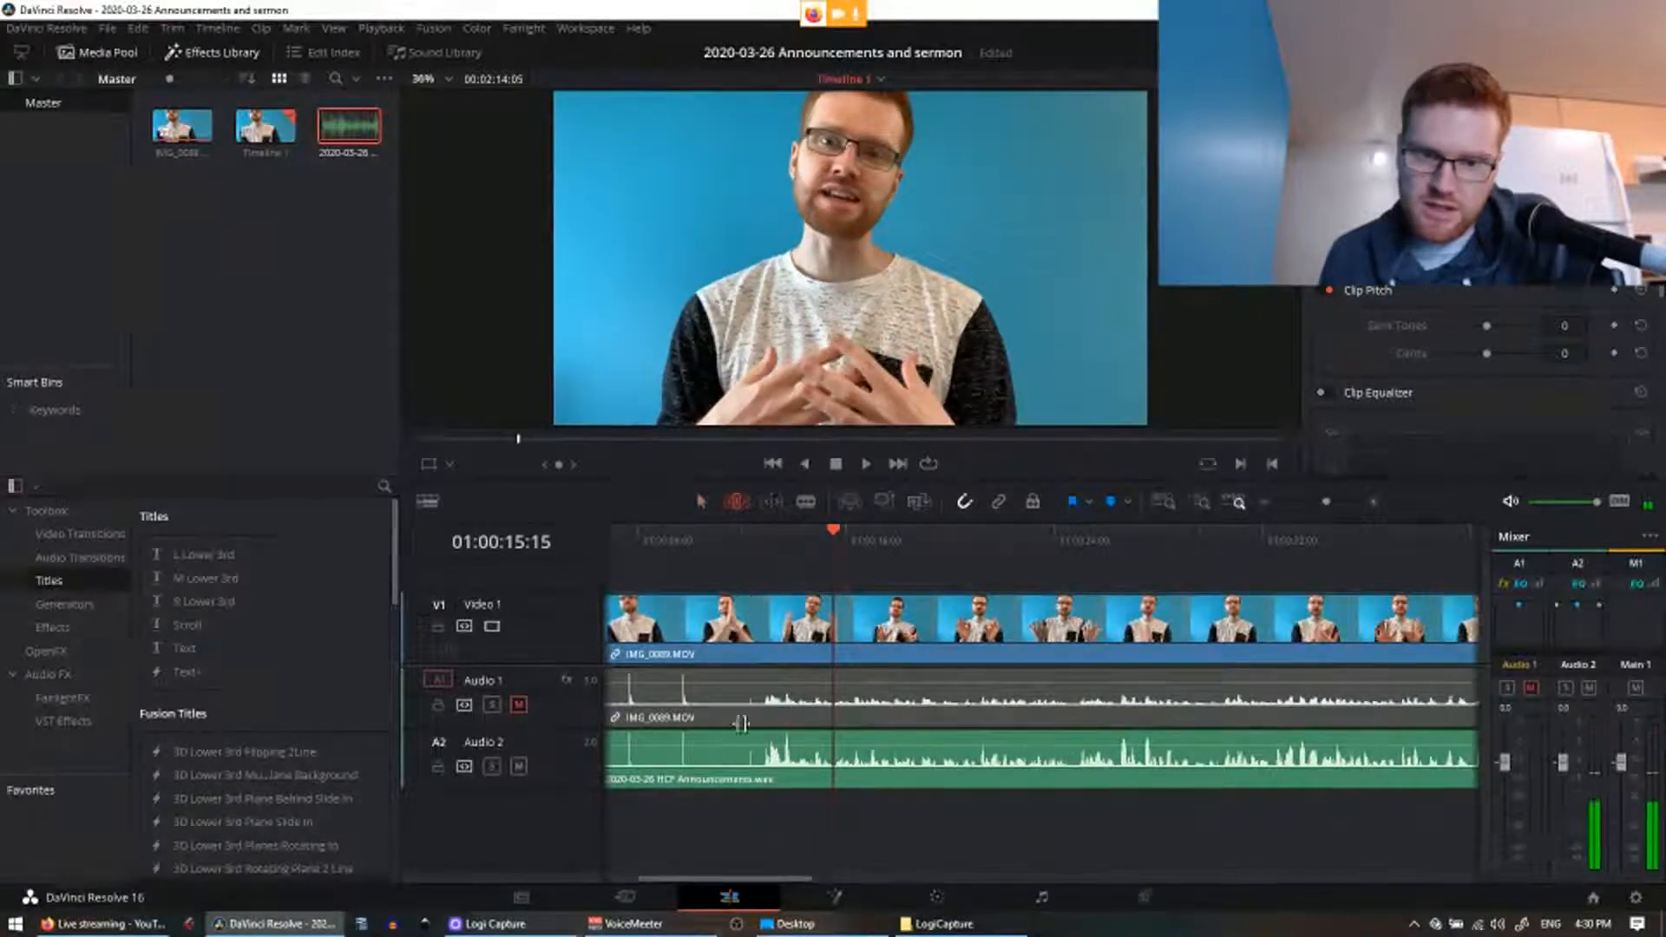
{"action": "key", "text": "space"}
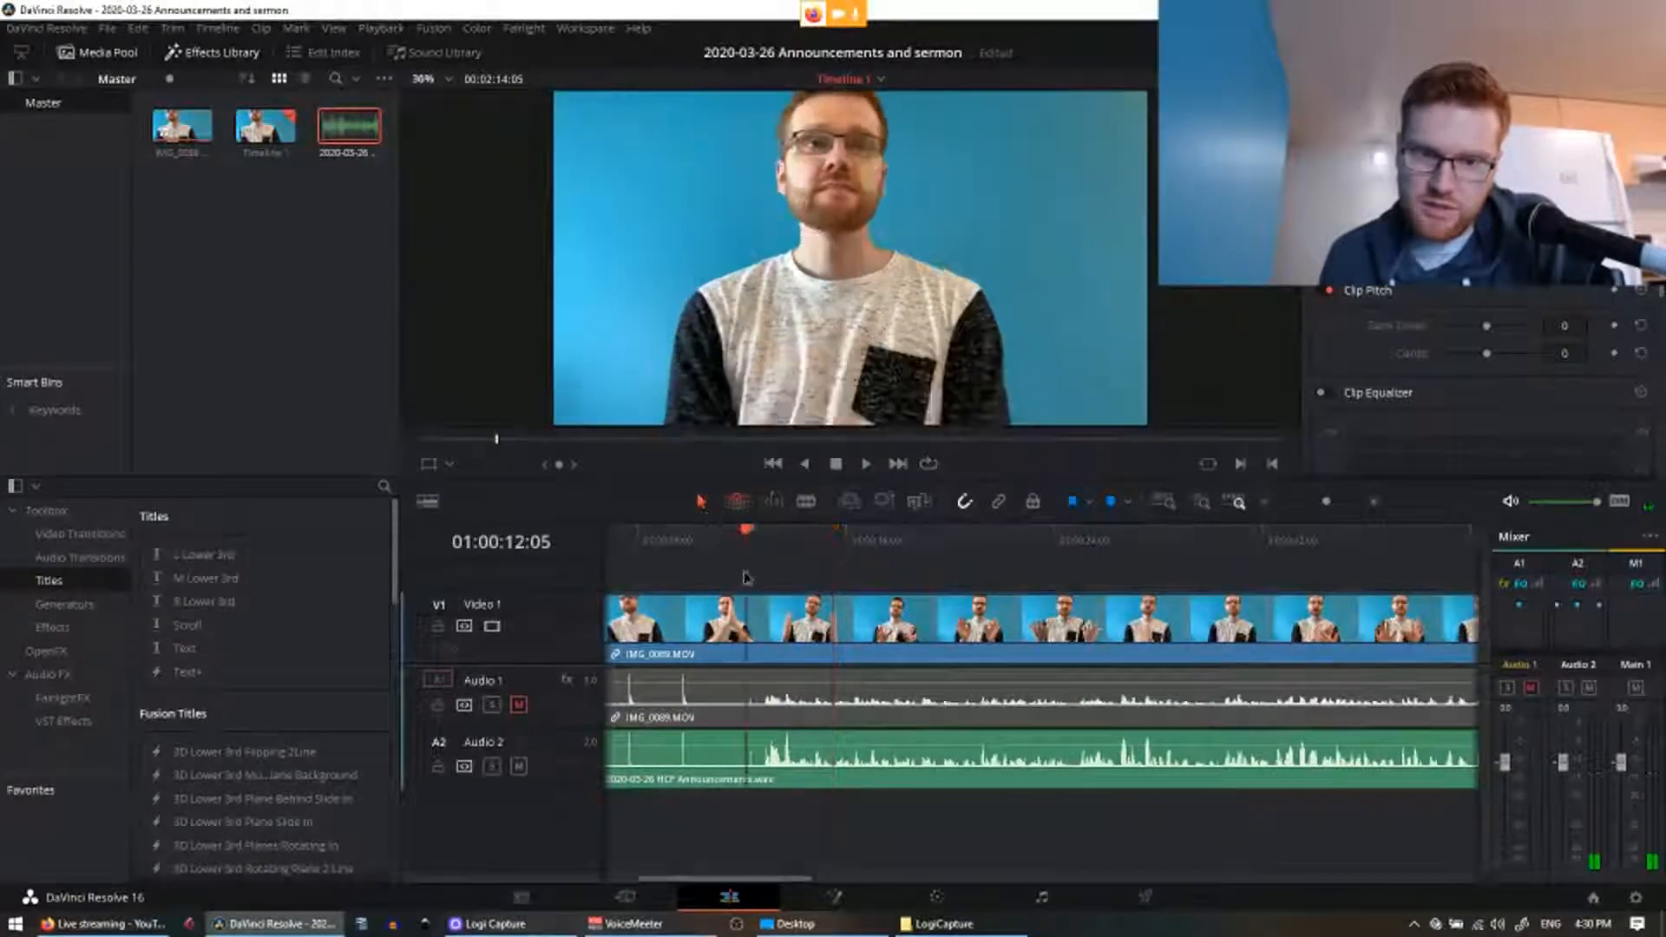
{"action": "left_click_drag", "start_coordinate": [770, 823], "coordinate": [746, 591]}
{"action": "left_click", "coordinate": [803, 503]}
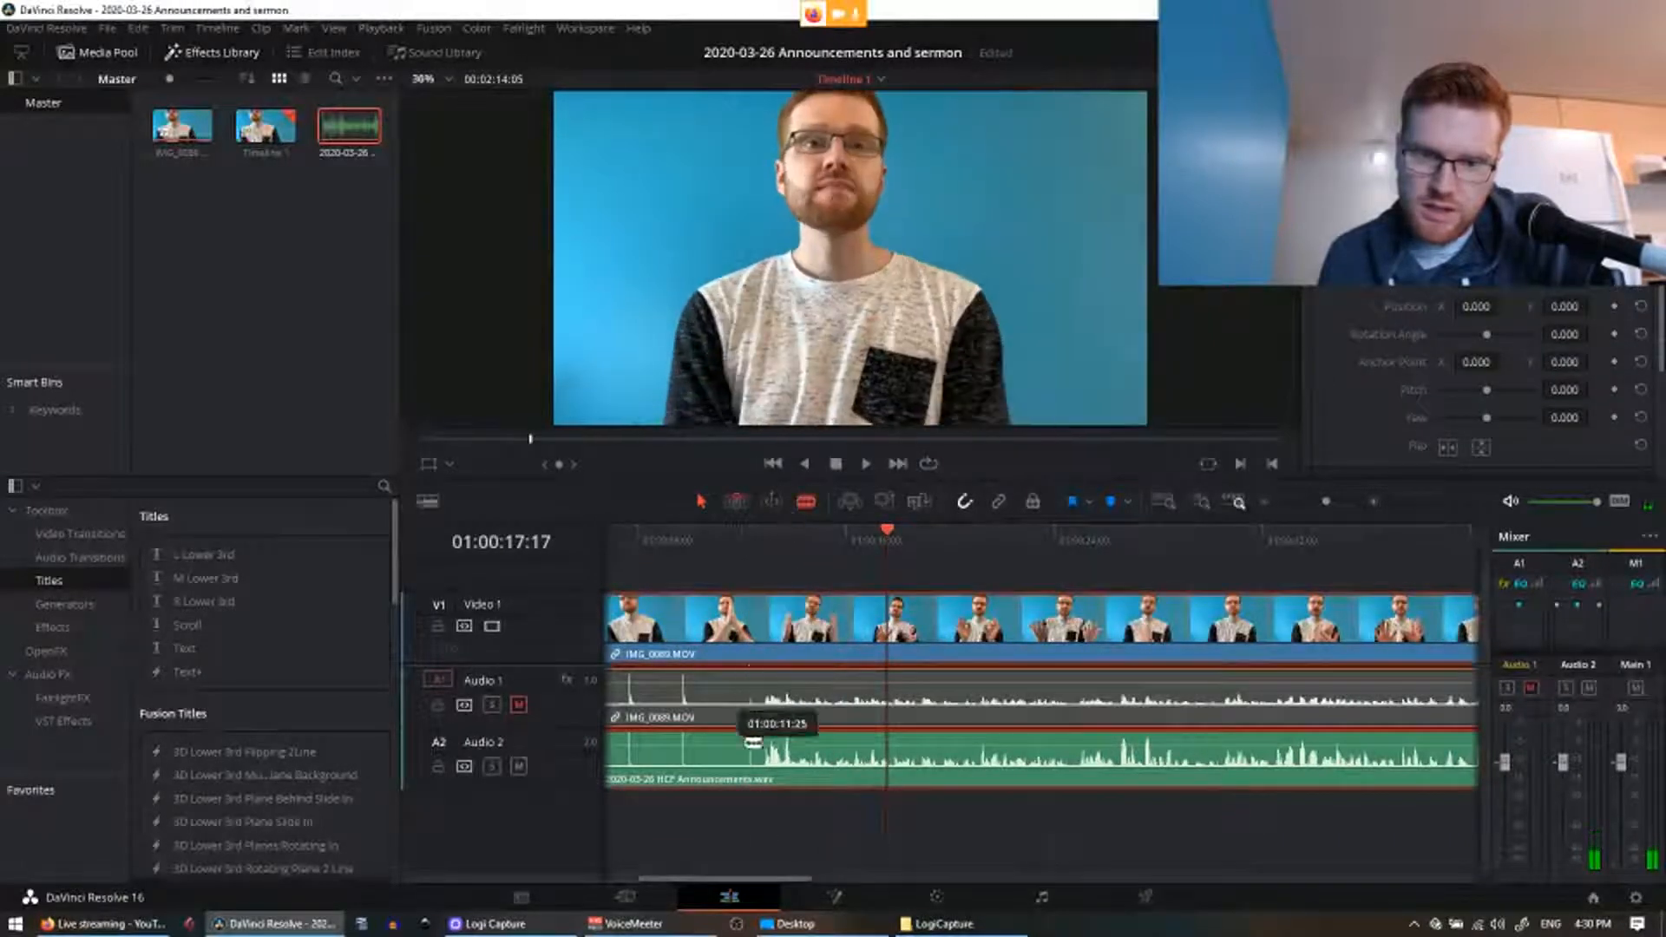
{"action": "left_click", "coordinate": [762, 775]}
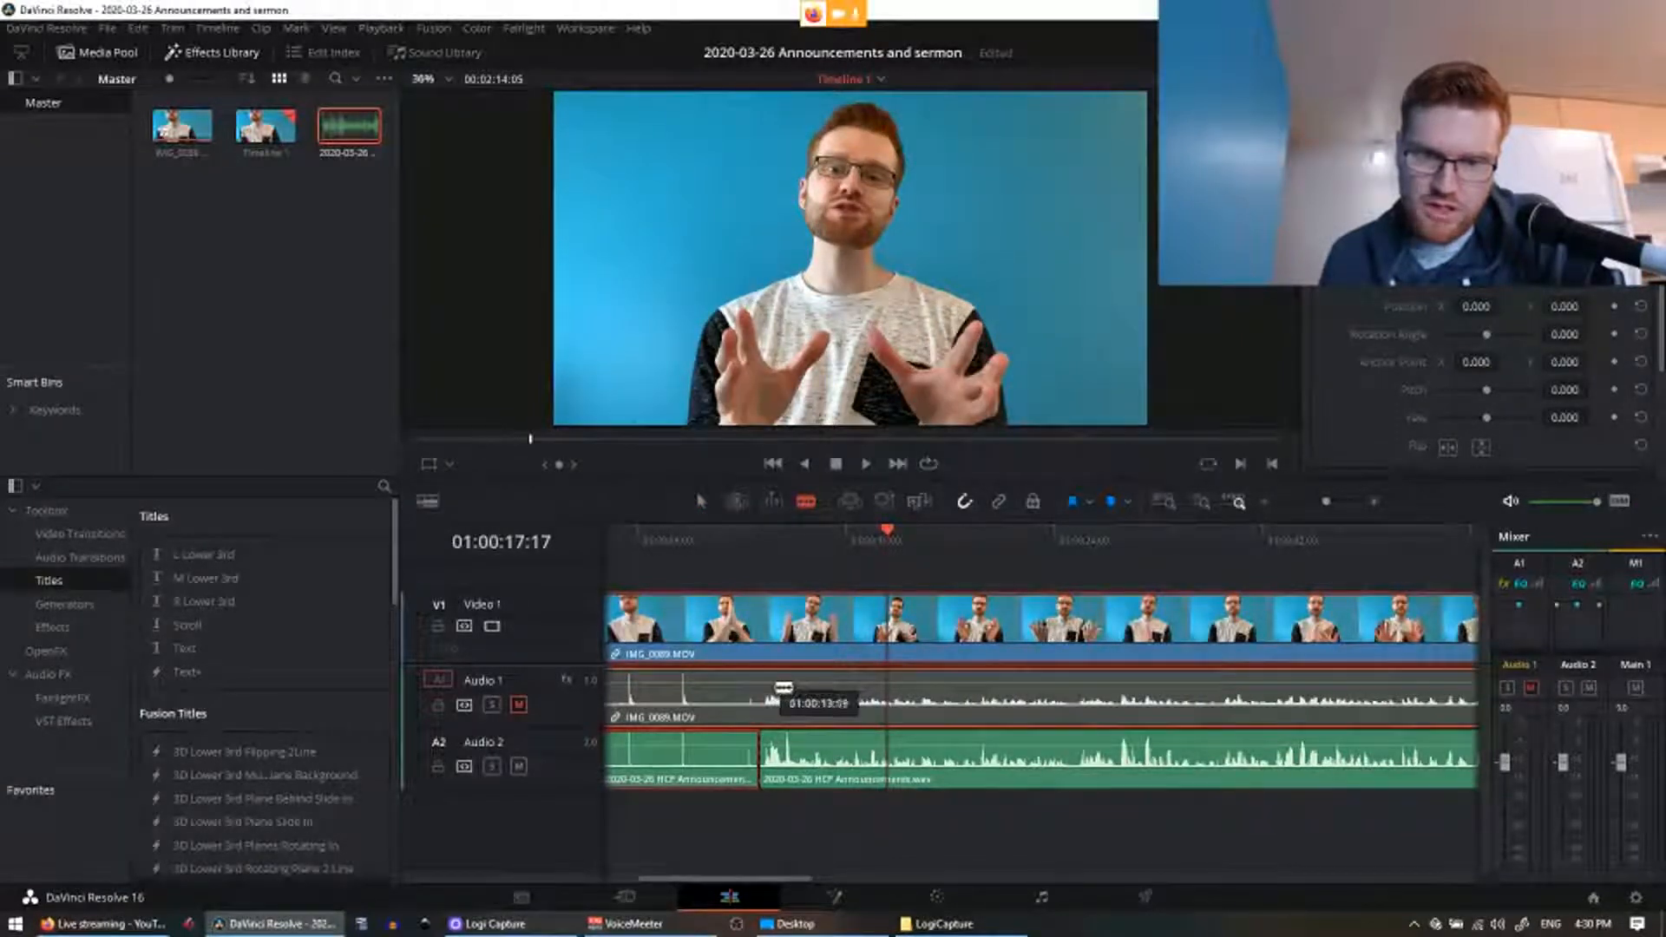
{"action": "left_click", "coordinate": [761, 692]}
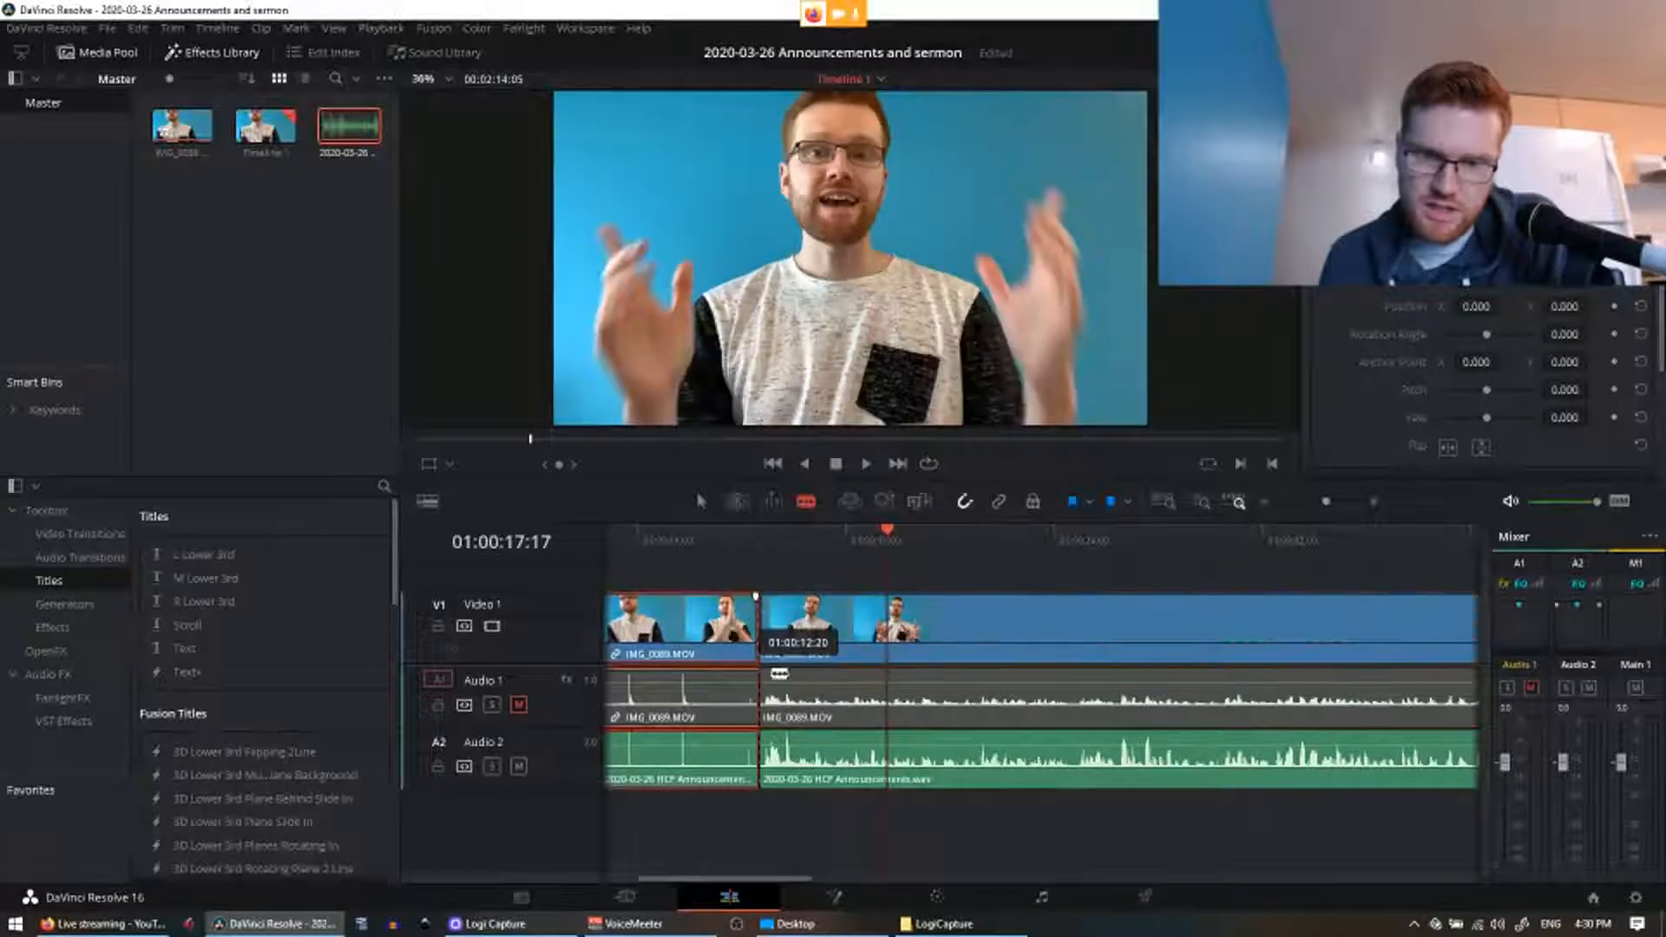
Step: Ripple-delete the intro and drag the remaining clips to the timeline start
{"action": "key", "text": "a"}
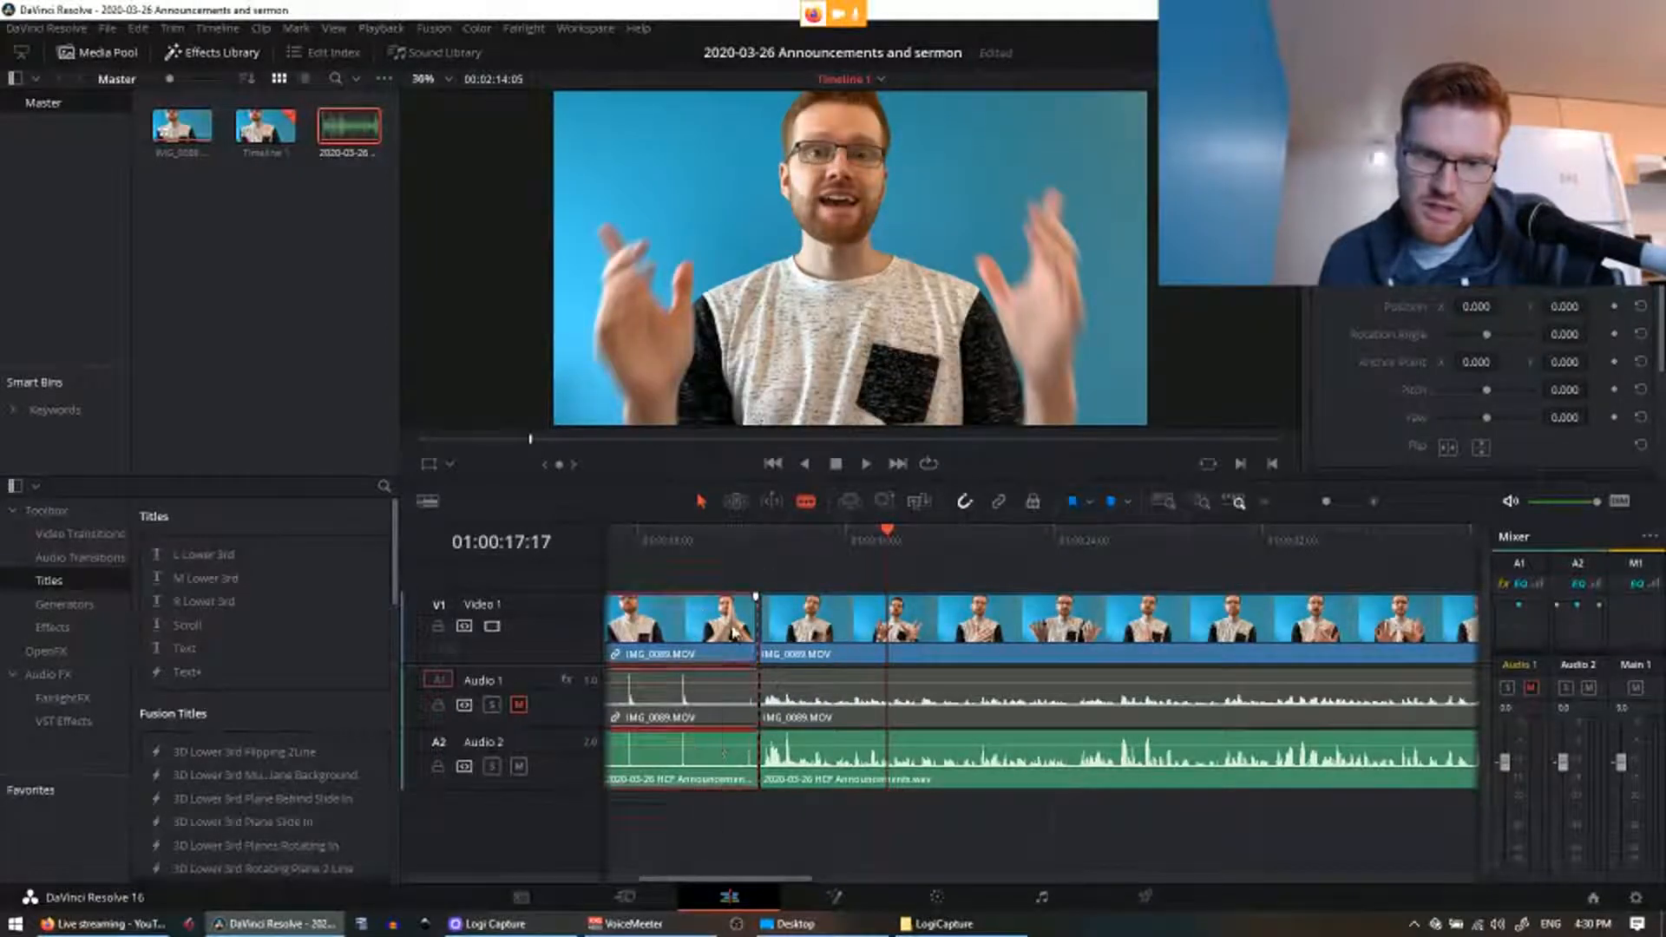
{"action": "left_click_drag", "start_coordinate": [731, 879], "coordinate": [678, 879]}
{"action": "key", "text": "Delete"}
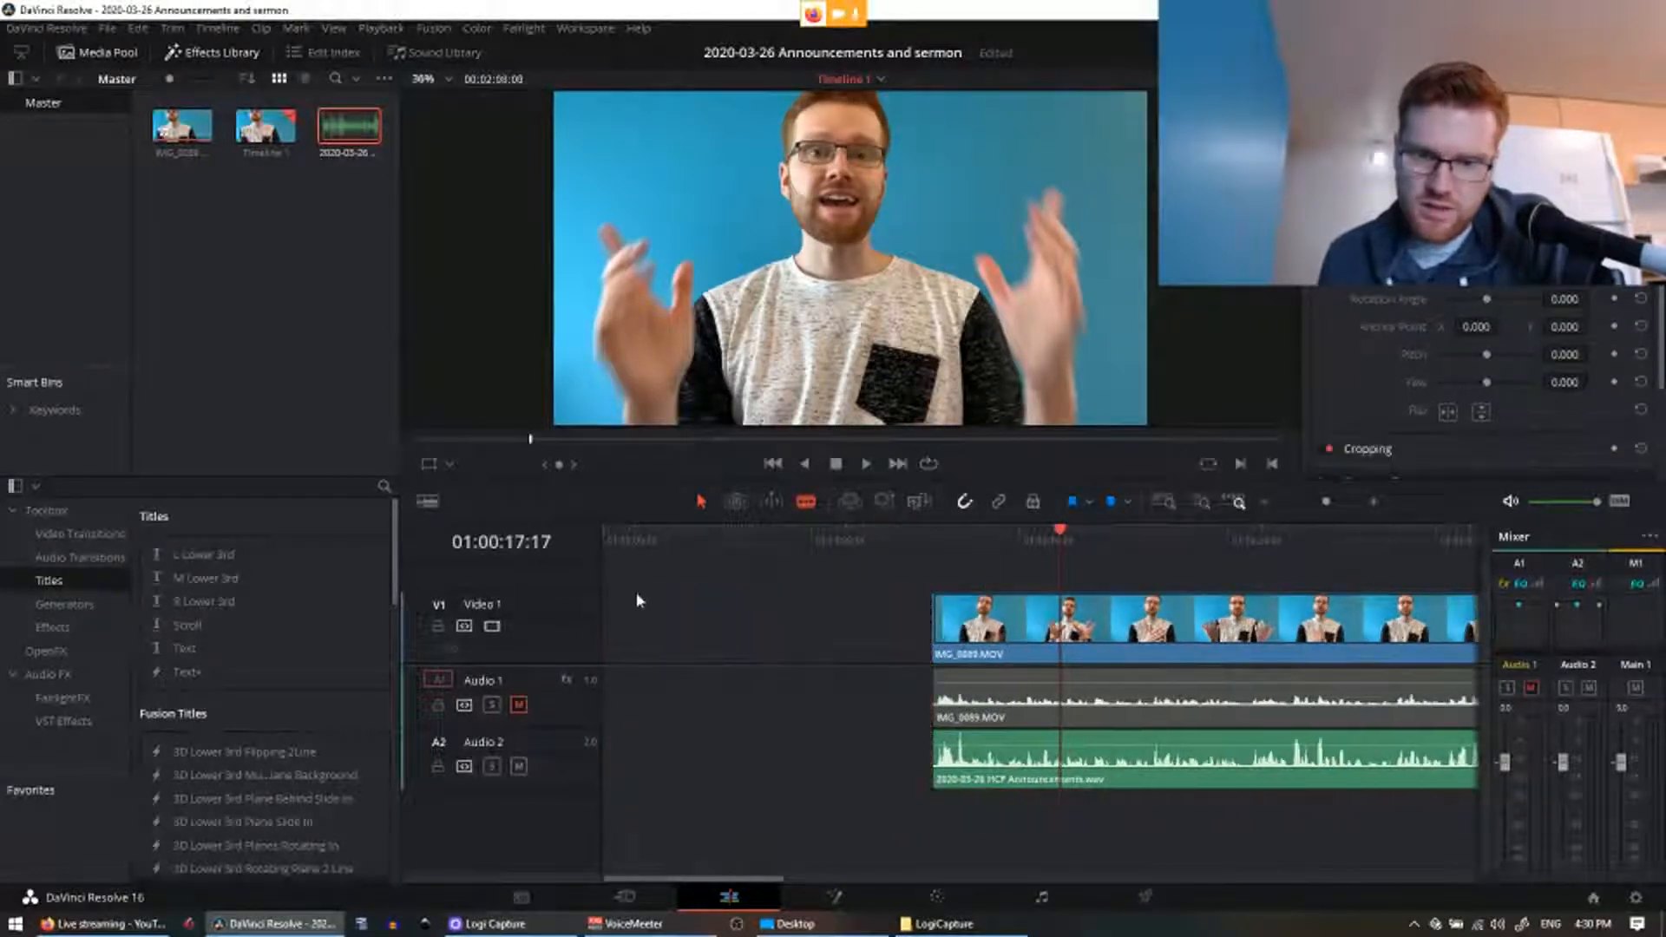
{"action": "left_click_drag", "start_coordinate": [713, 615], "coordinate": [863, 770]}
{"action": "left_click_drag", "start_coordinate": [781, 631], "coordinate": [587, 632]}
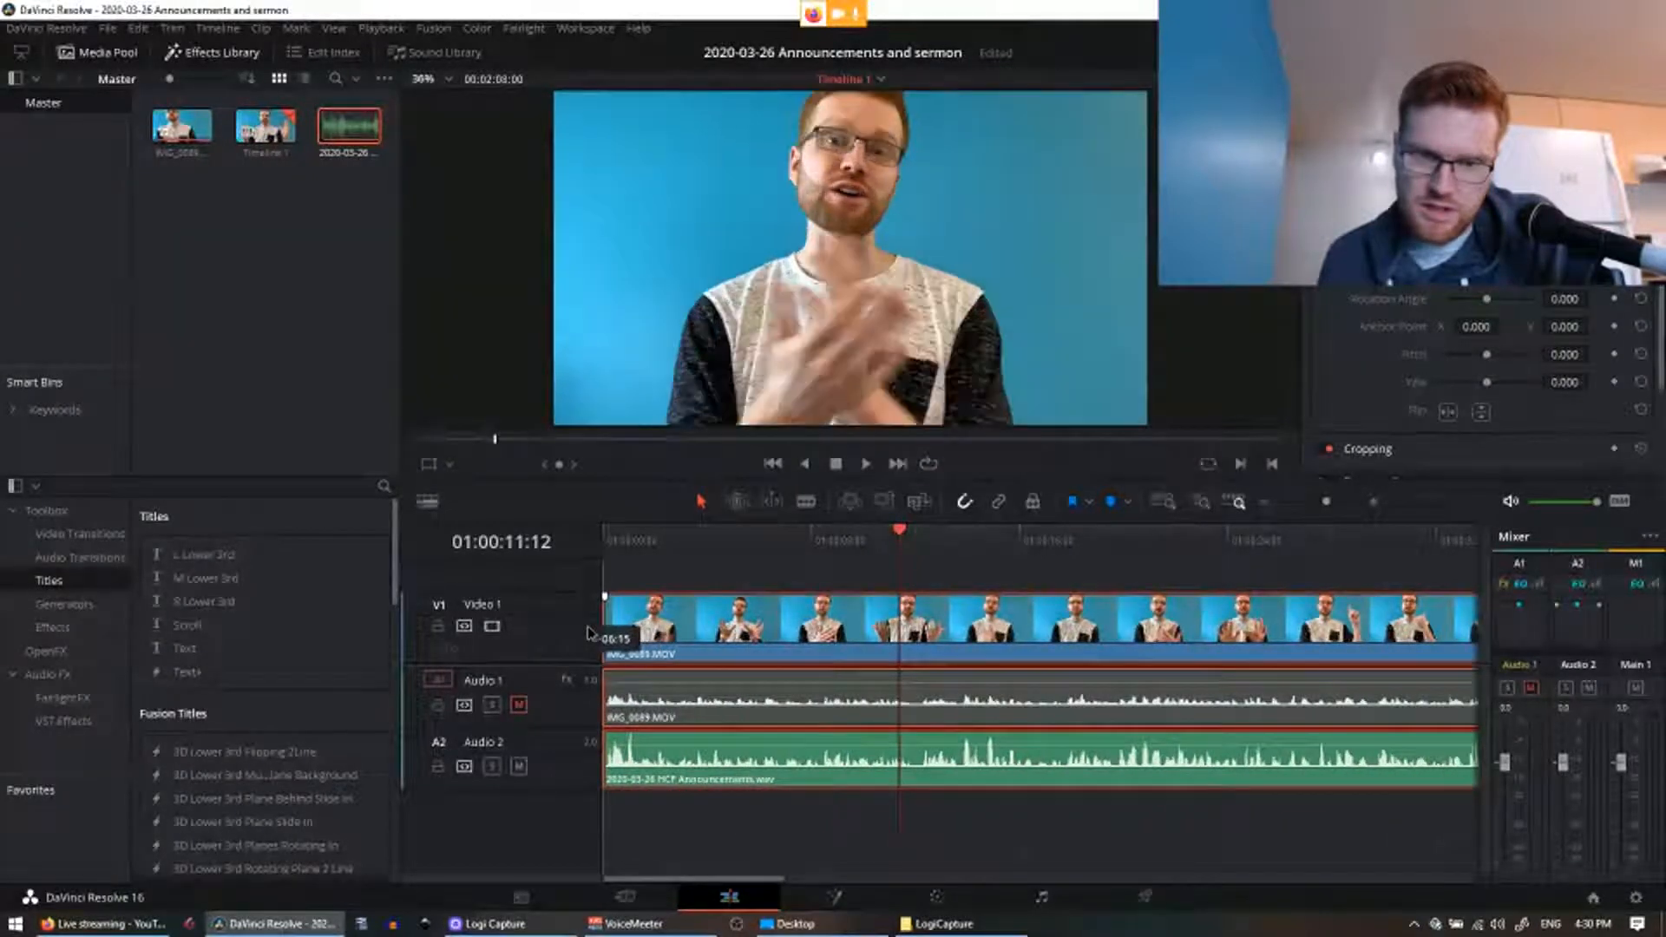
Step: Play back the trimmed opening and return the playhead to the very start
{"action": "left_click", "coordinate": [692, 539]}
{"action": "left_click", "coordinate": [865, 463]}
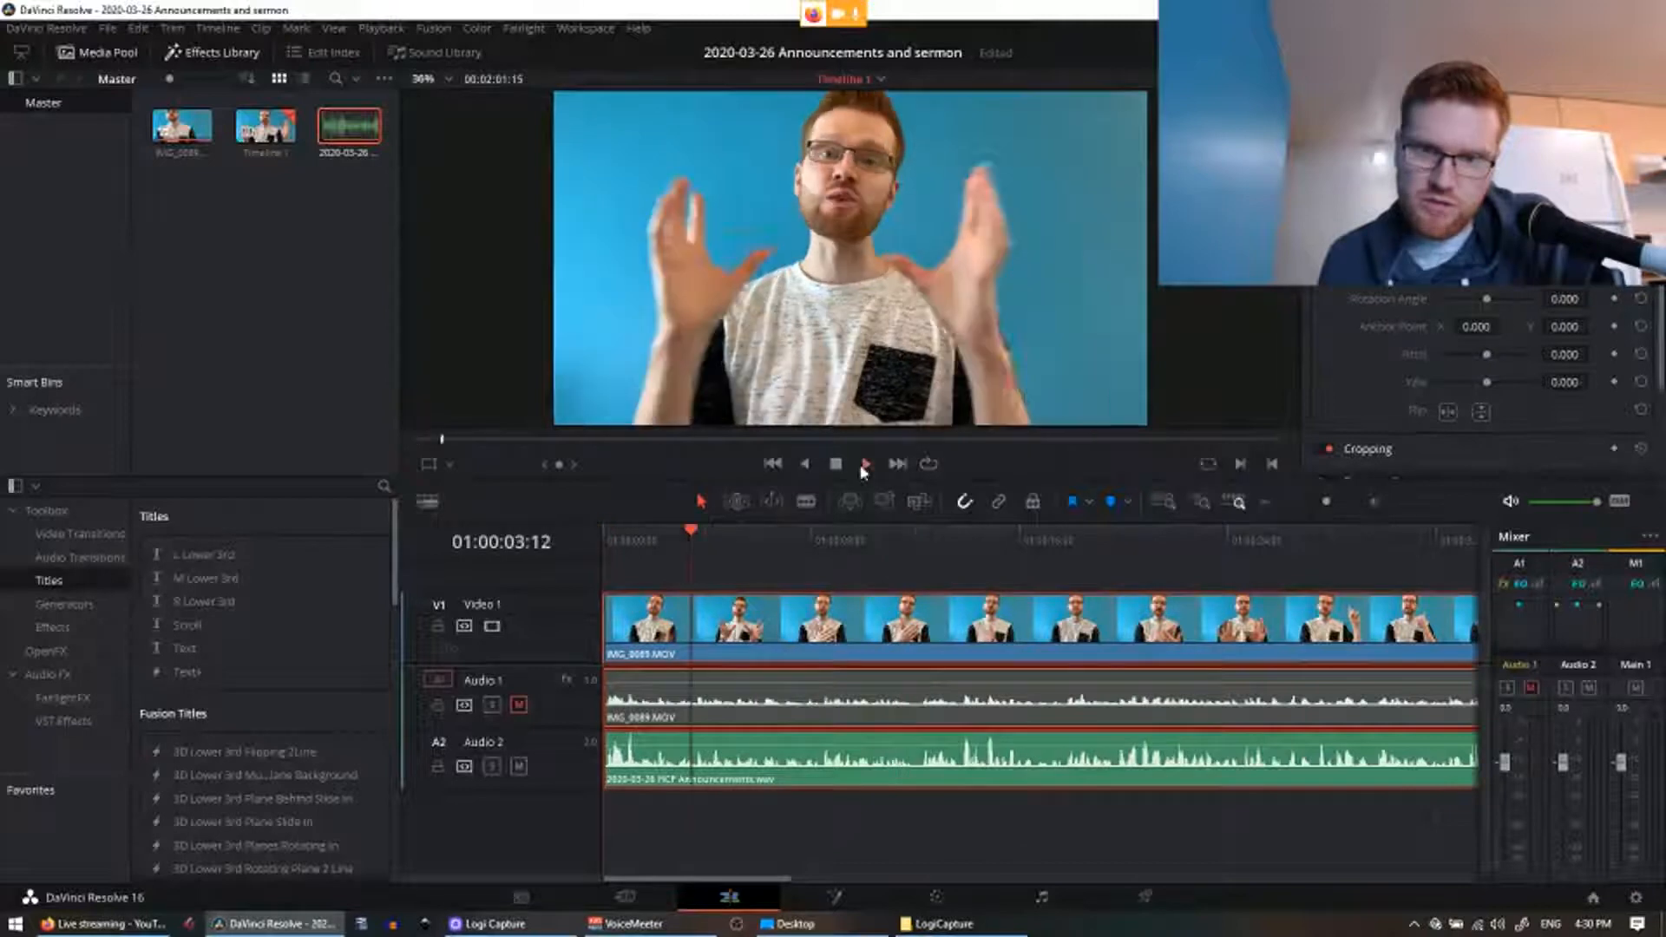
{"action": "key", "text": "space"}
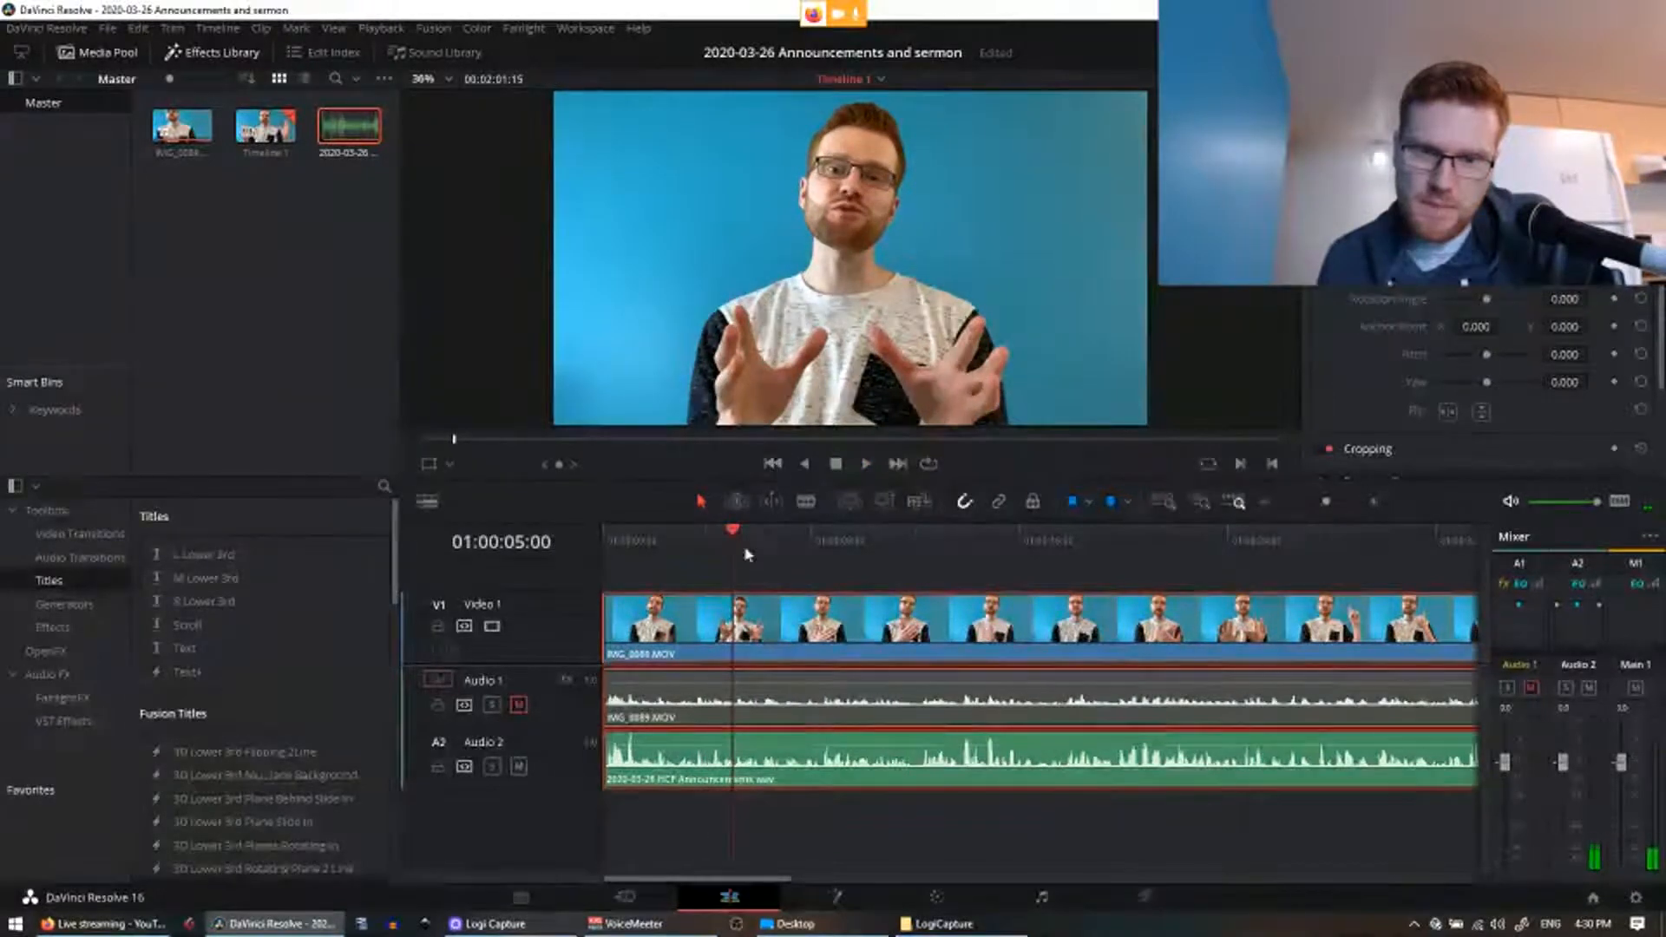
{"action": "left_click_drag", "start_coordinate": [738, 527], "coordinate": [587, 544]}
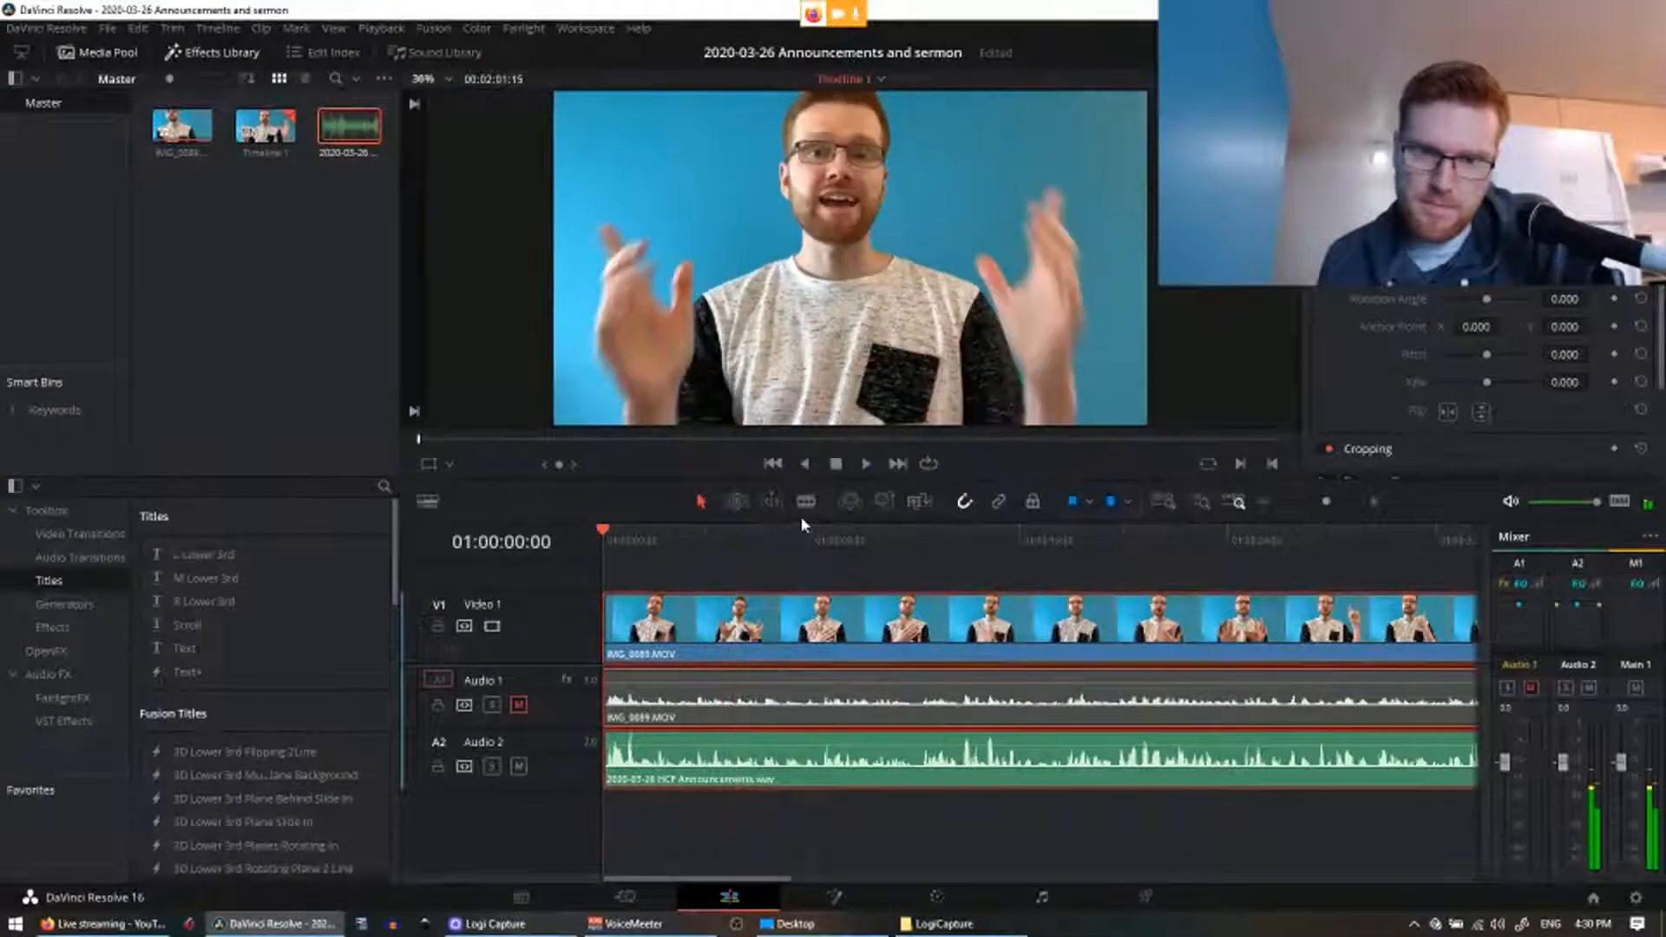
Step: Play the trimmed announcements from the start, panning to follow the playhead
{"action": "left_click", "coordinate": [863, 465]}
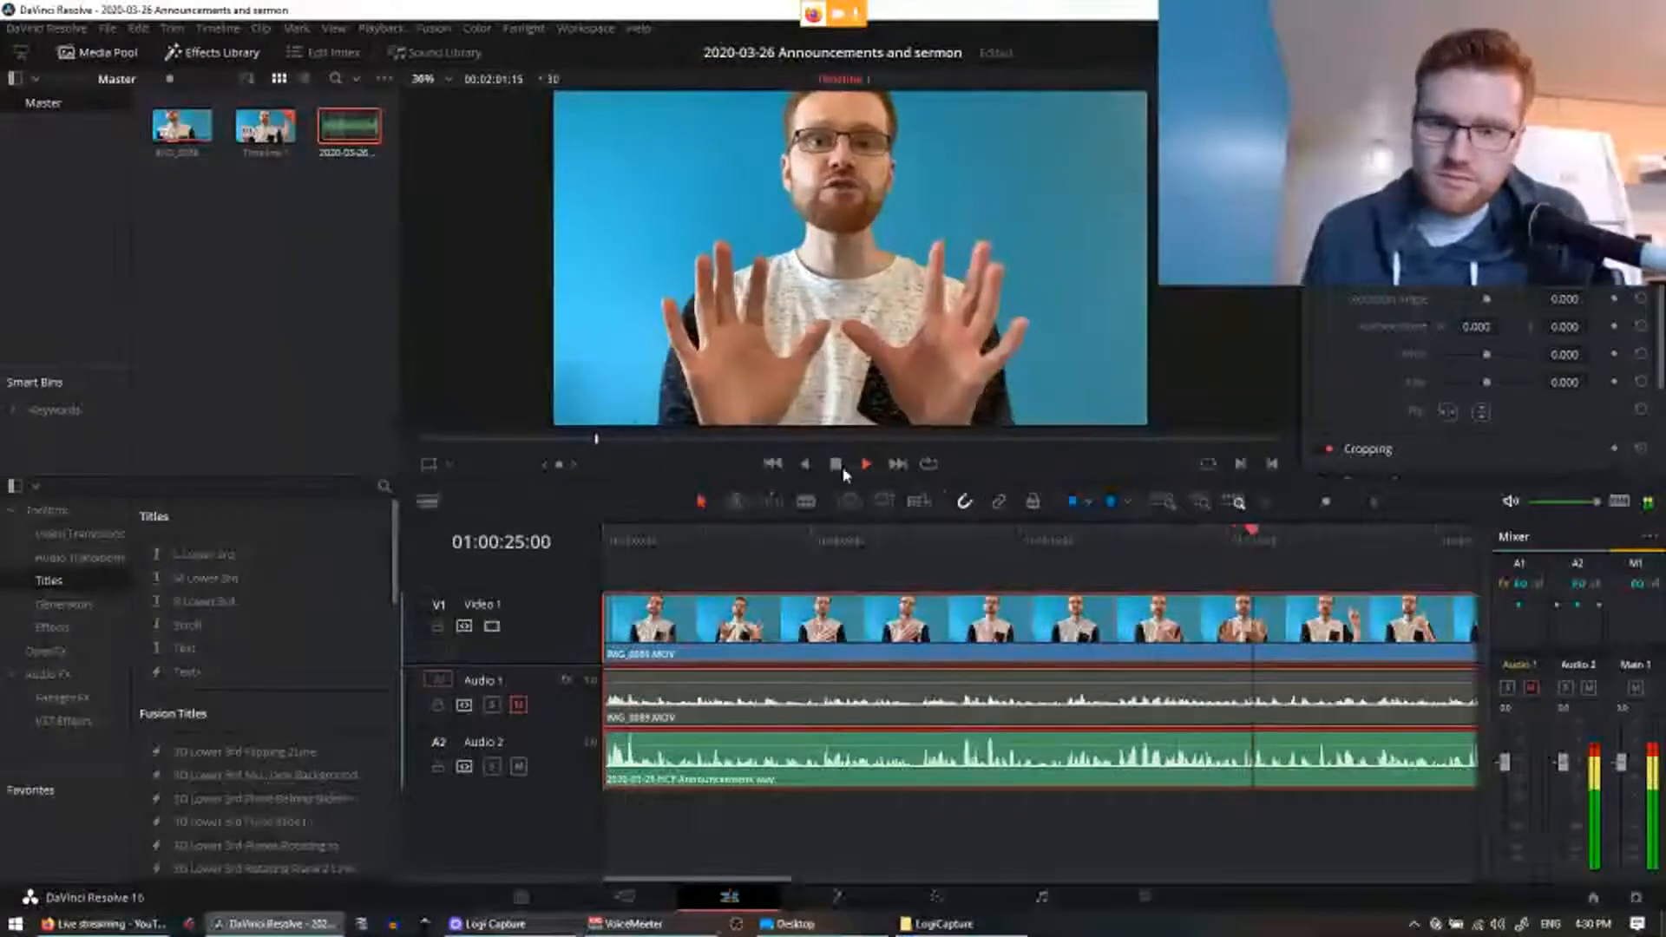
{"action": "left_click_drag", "start_coordinate": [1291, 587], "coordinate": [854, 596]}
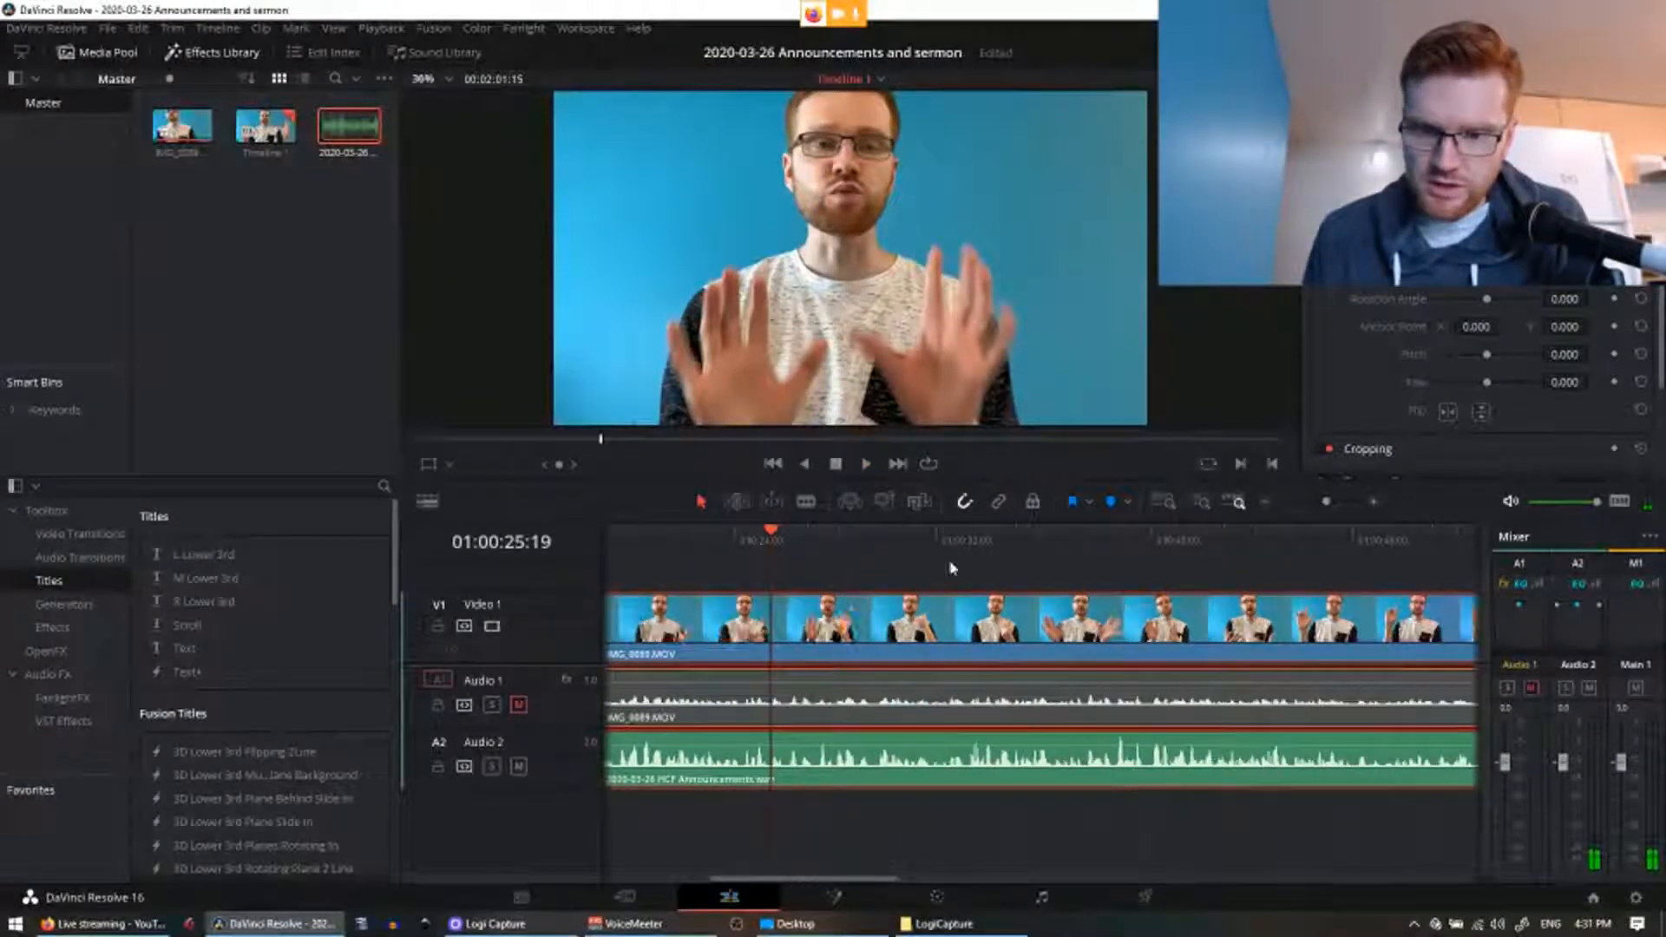
{"action": "left_click", "coordinate": [868, 464]}
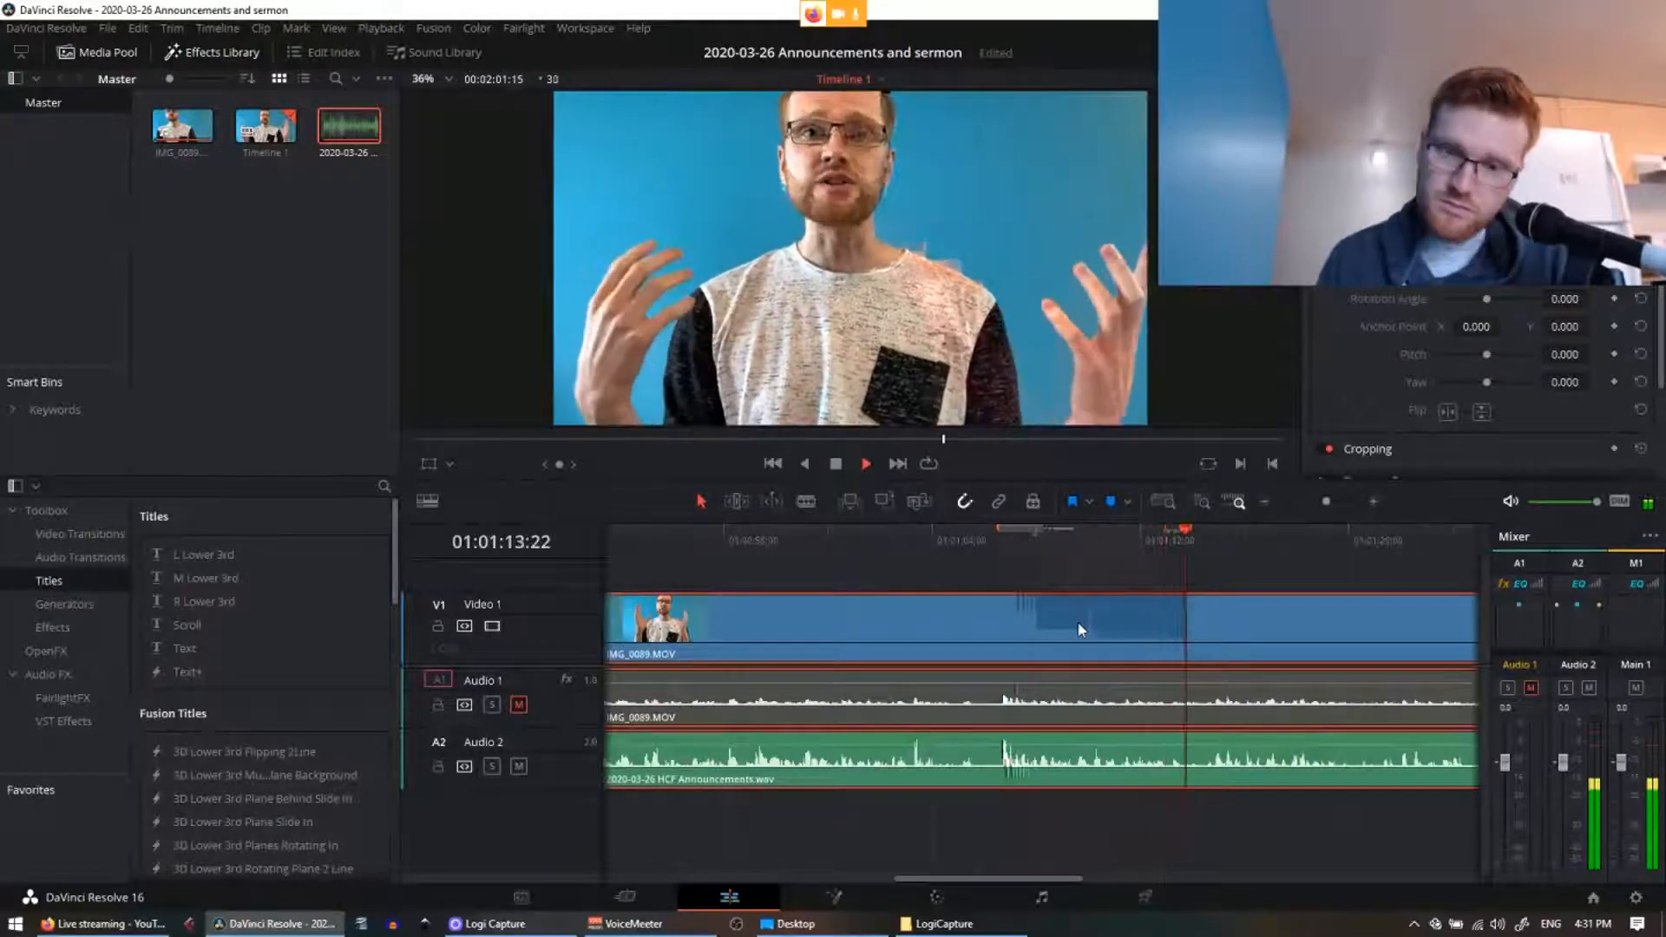
Step: Replay the recent section and stop playback at the short mistake
{"action": "key", "text": "space"}
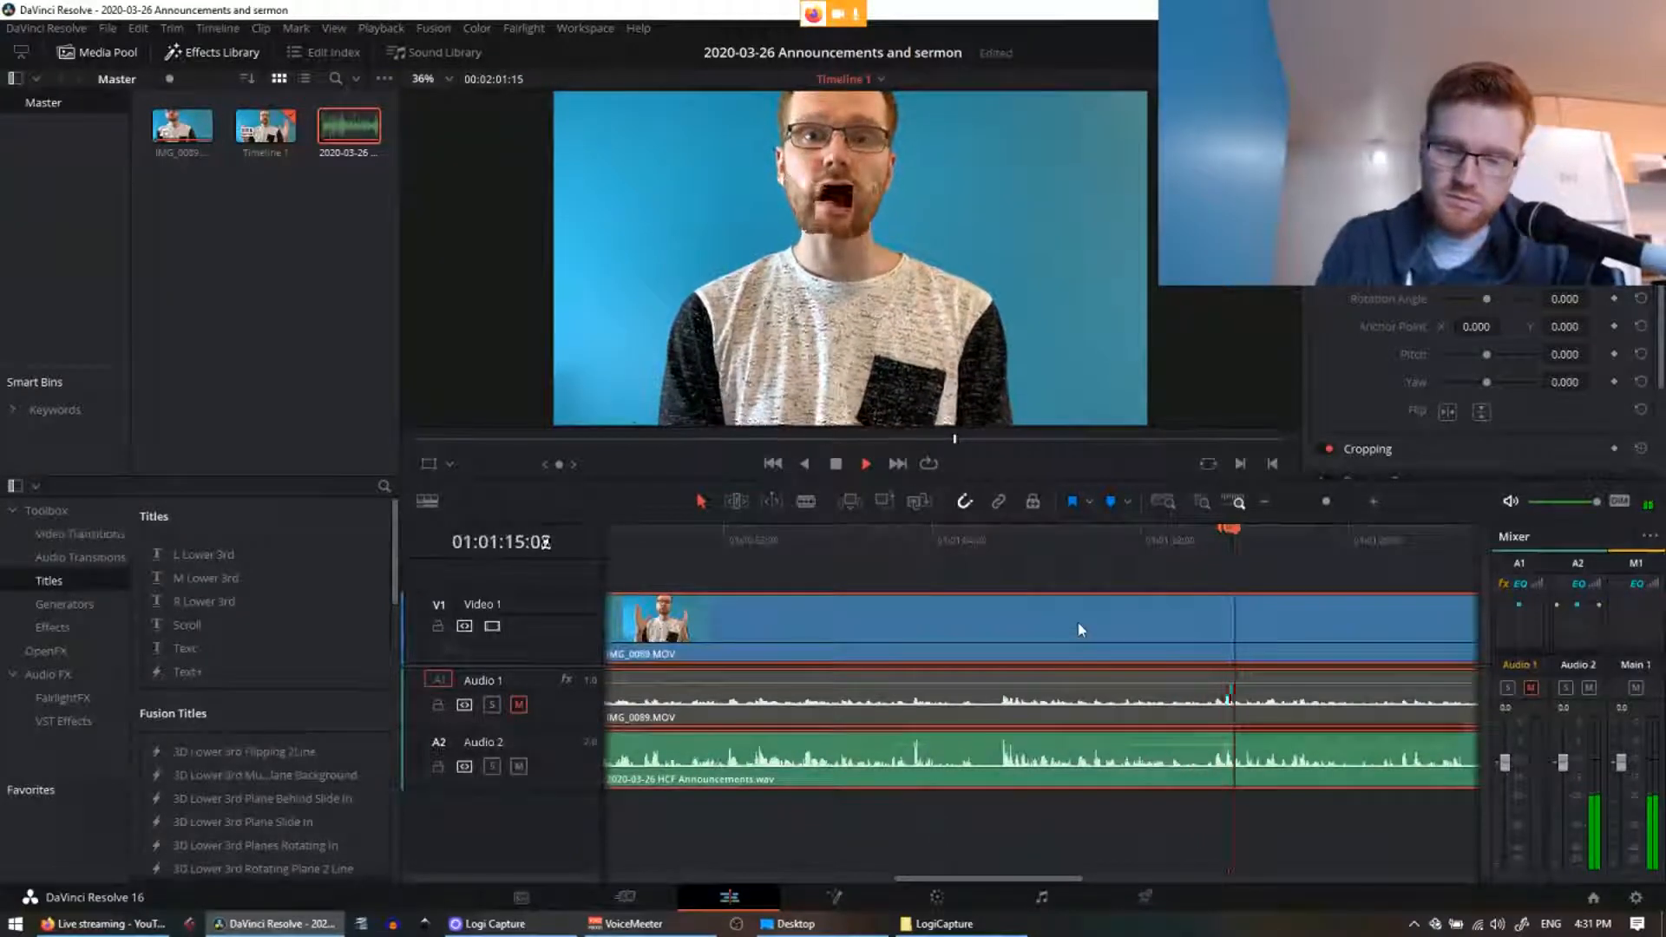
{"action": "left_click", "coordinate": [954, 538]}
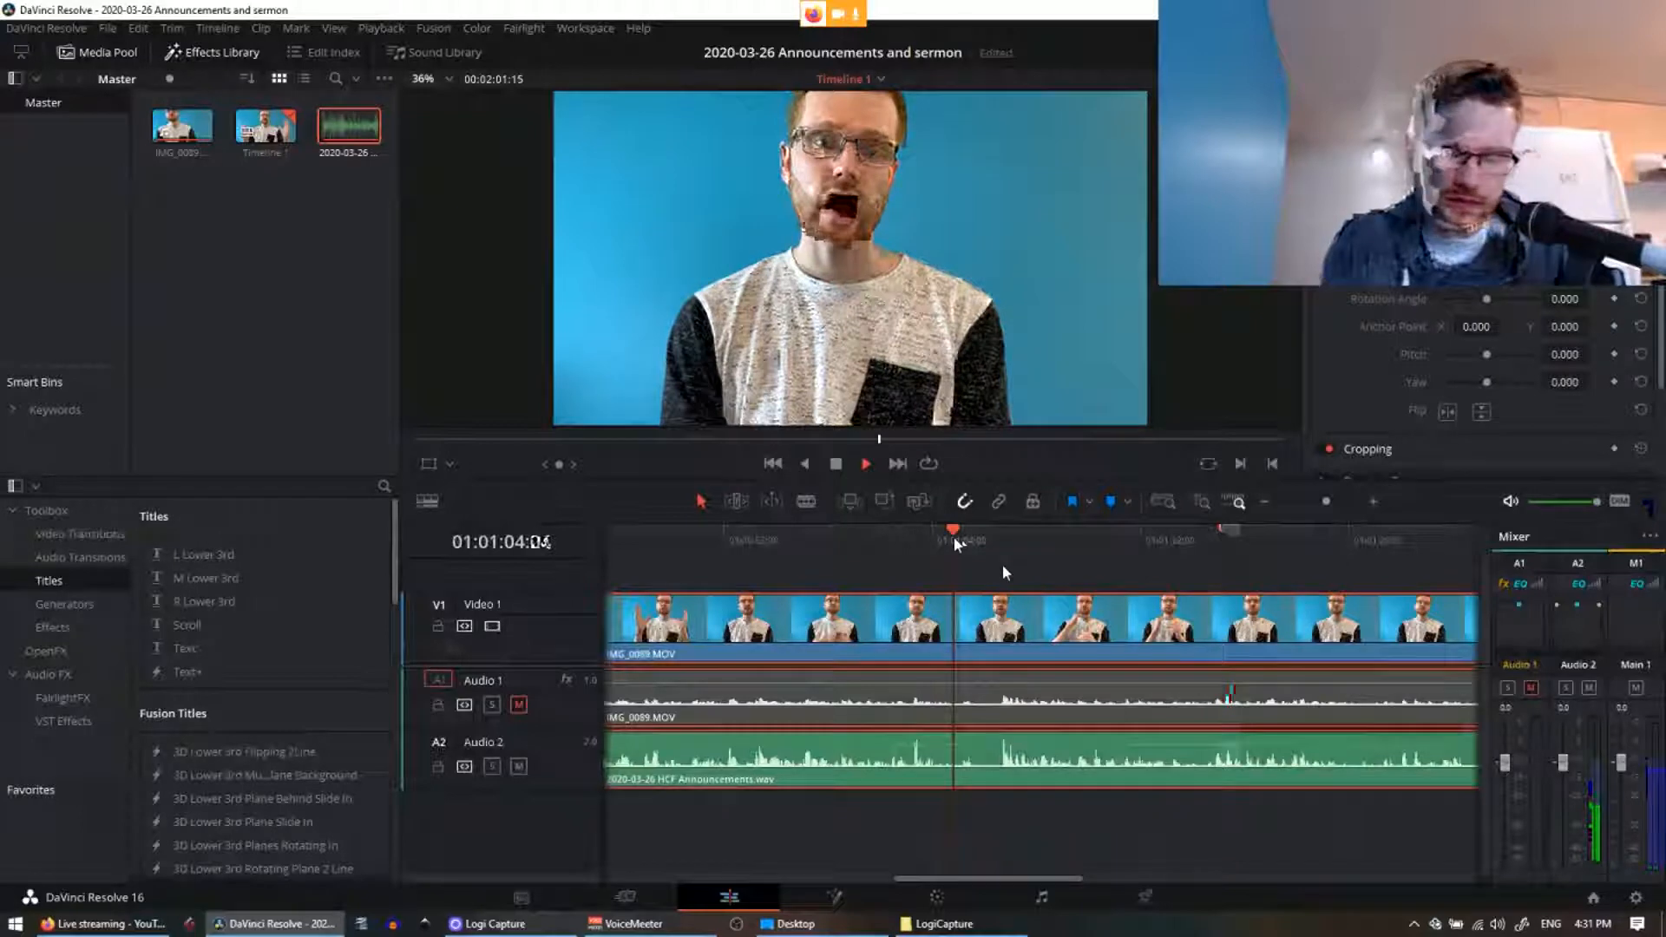
{"action": "key", "text": "space"}
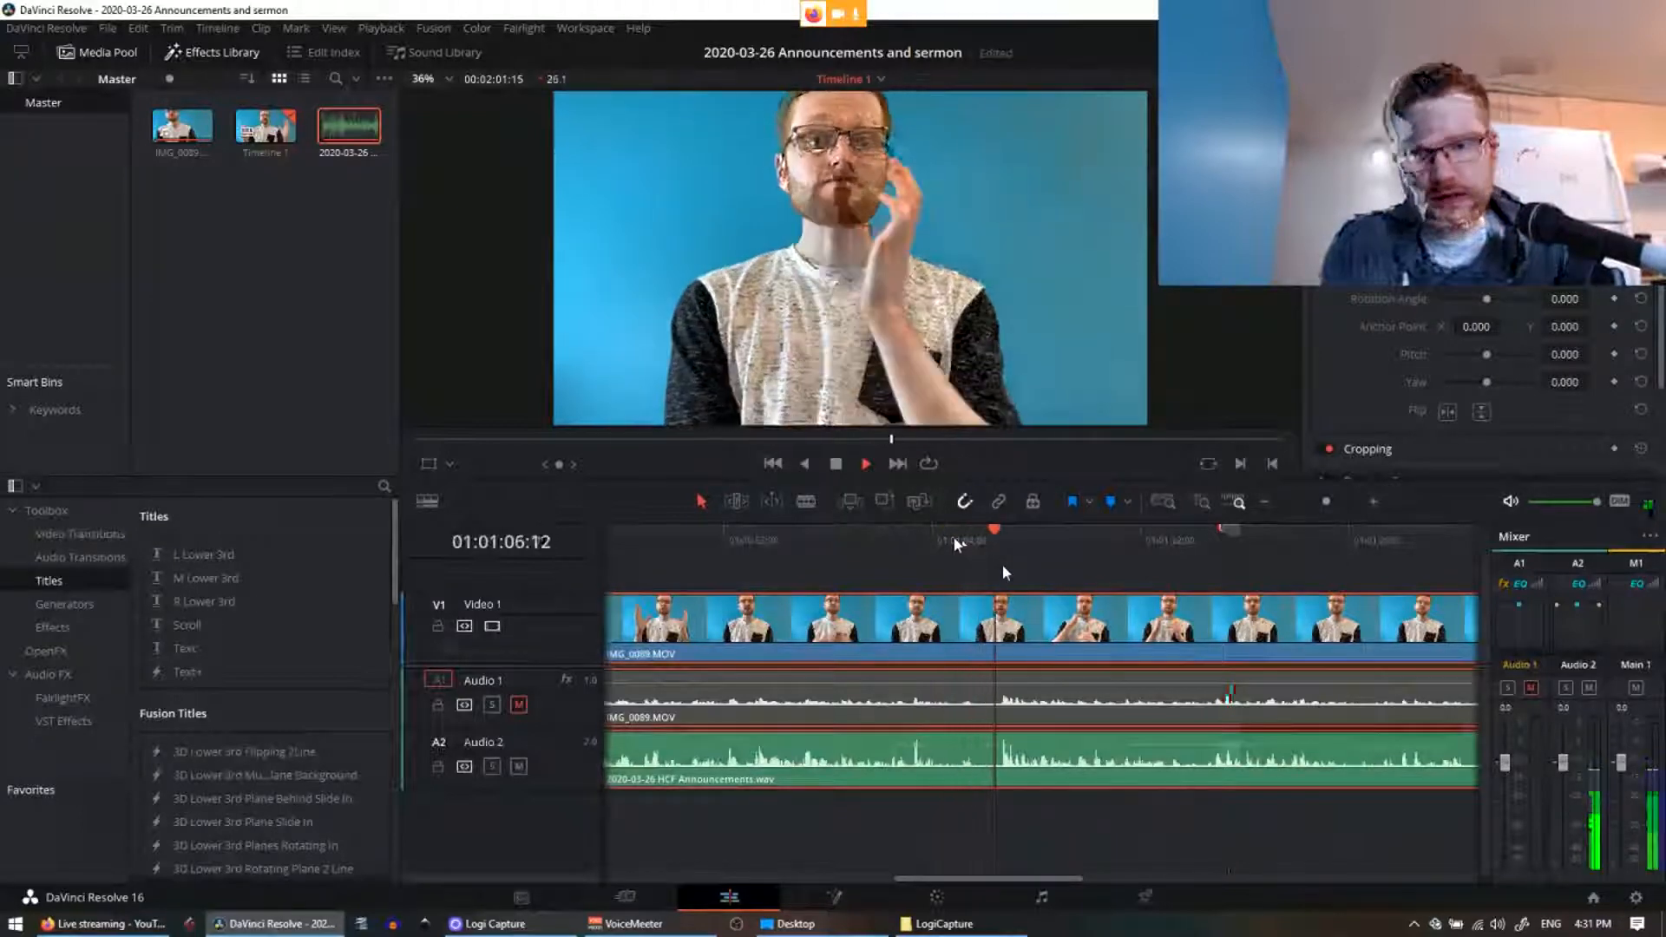
{"action": "key", "text": "space"}
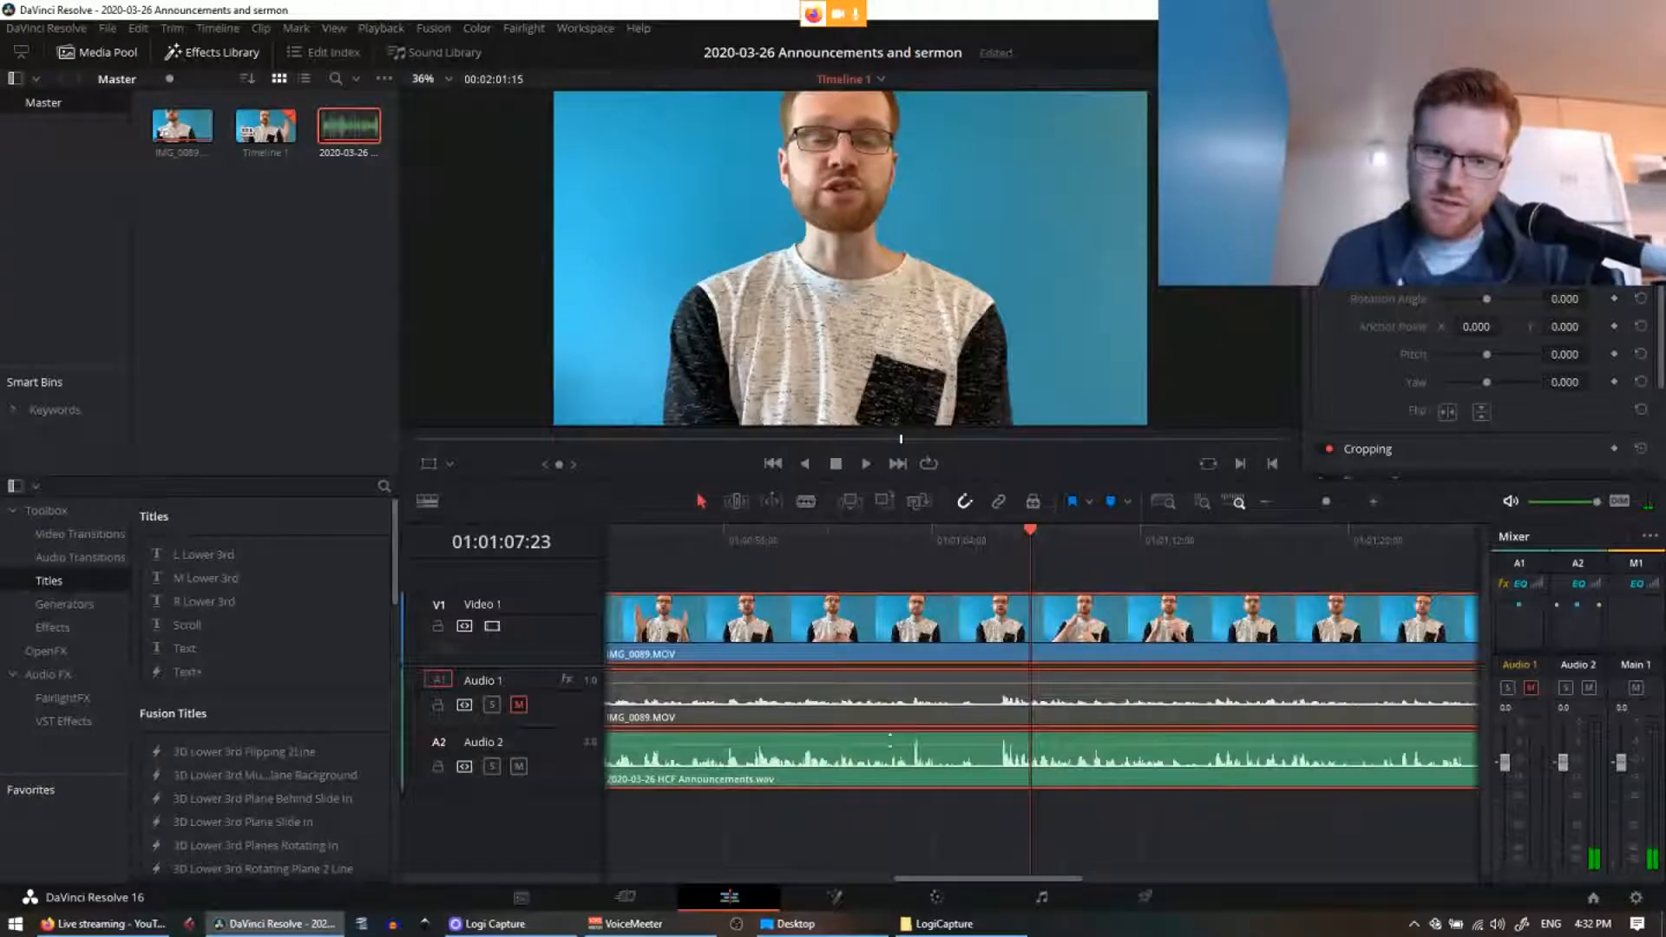
Step: Blade-cut Audio 2, Audio 1 and the video at both ends of the mistake
{"action": "key", "text": "b"}
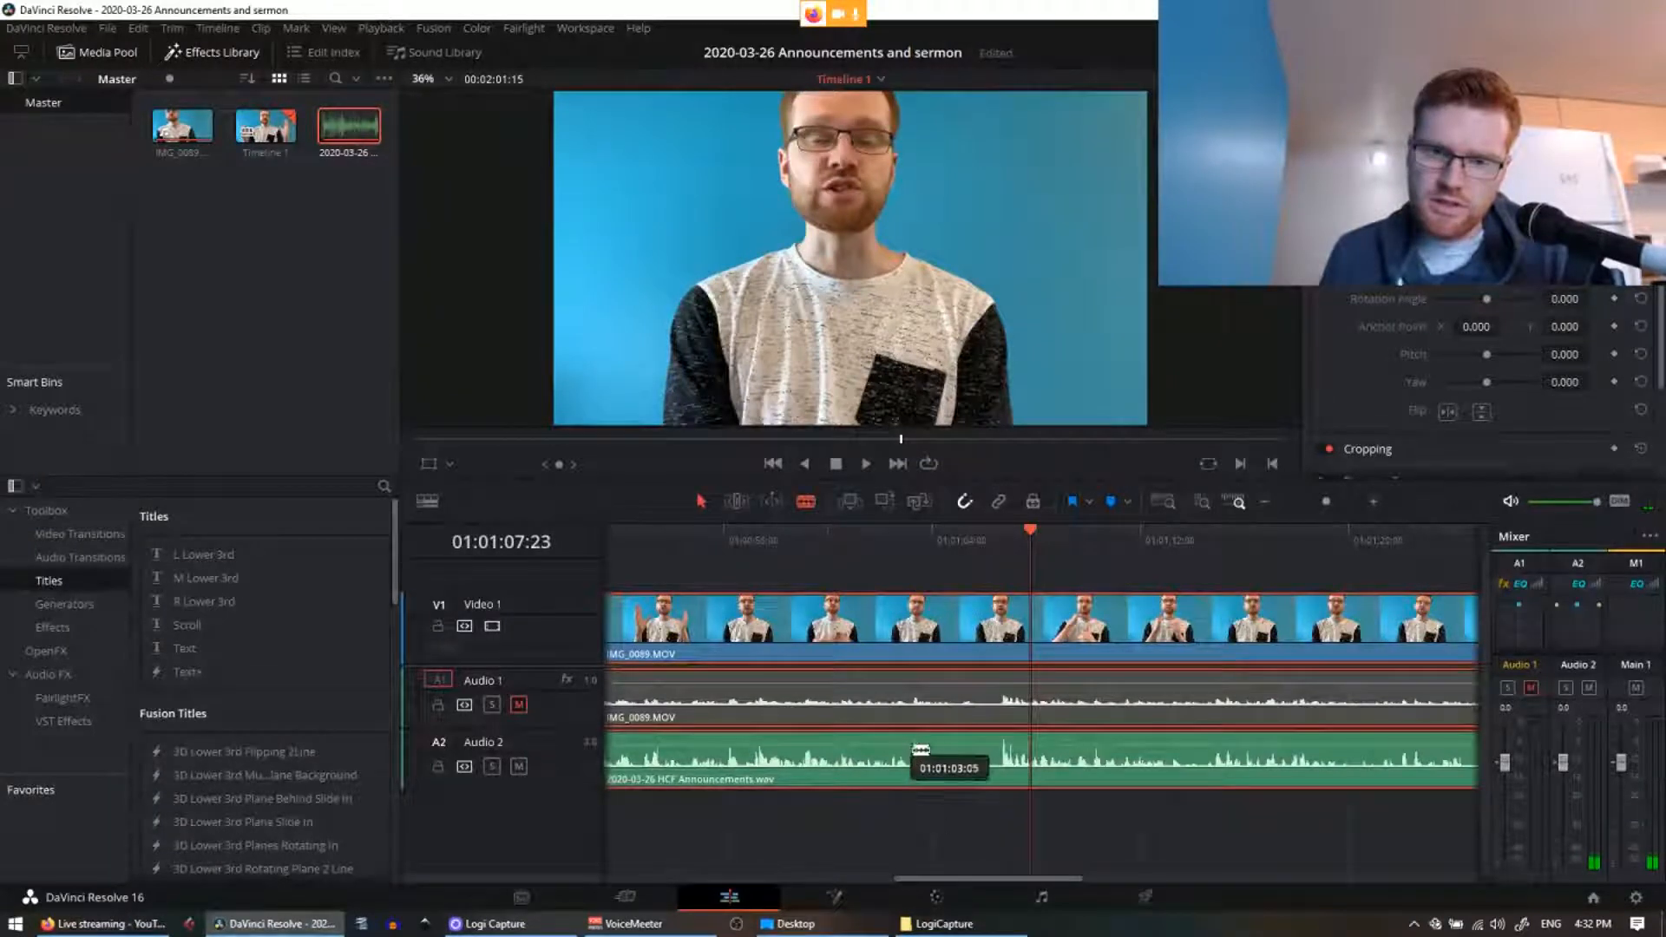
{"action": "left_click", "coordinate": [978, 771]}
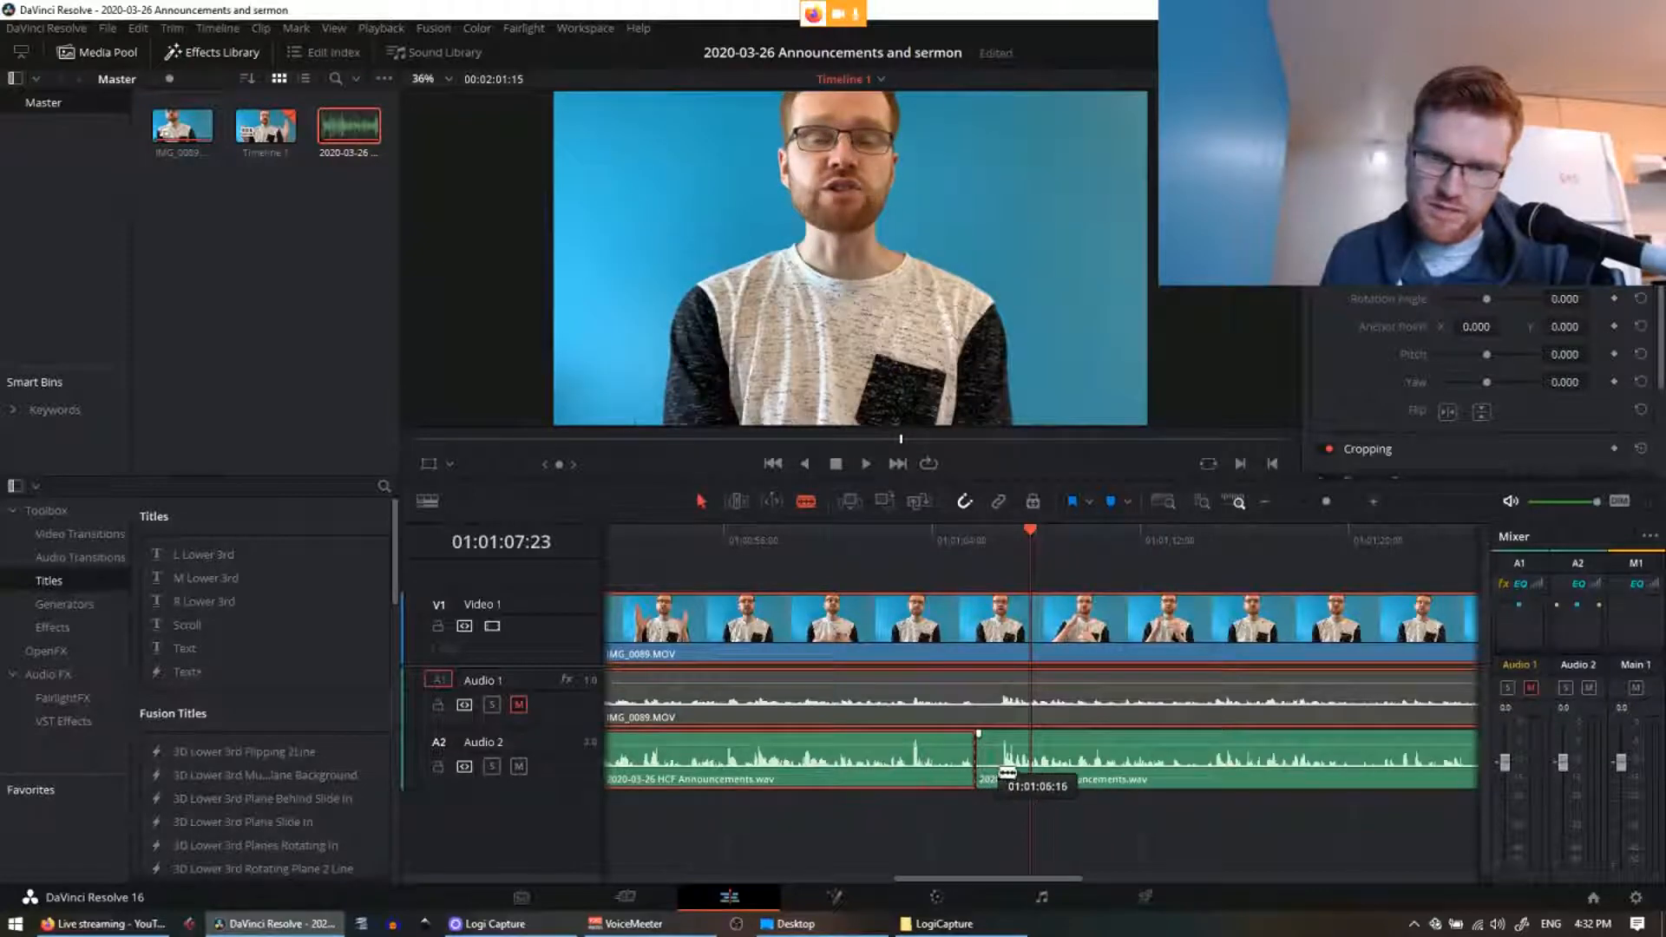
{"action": "left_click", "coordinate": [996, 767]}
{"action": "left_click", "coordinate": [997, 699]}
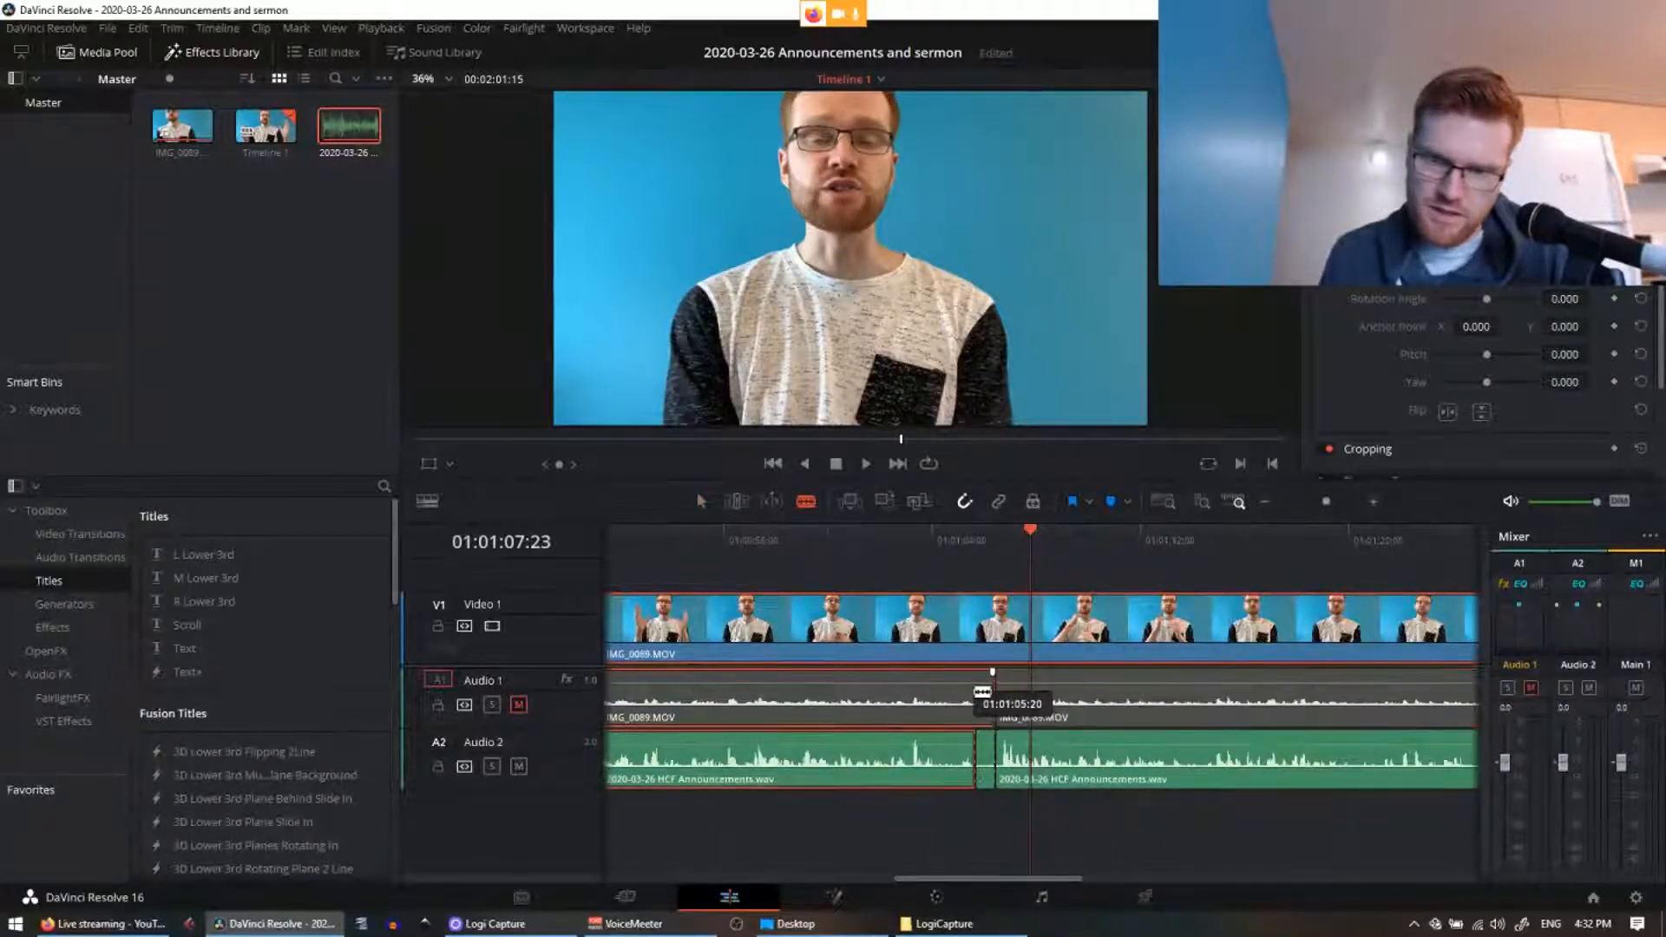
{"action": "left_click", "coordinate": [978, 692]}
{"action": "left_click", "coordinate": [975, 631]}
{"action": "left_click", "coordinate": [996, 631]}
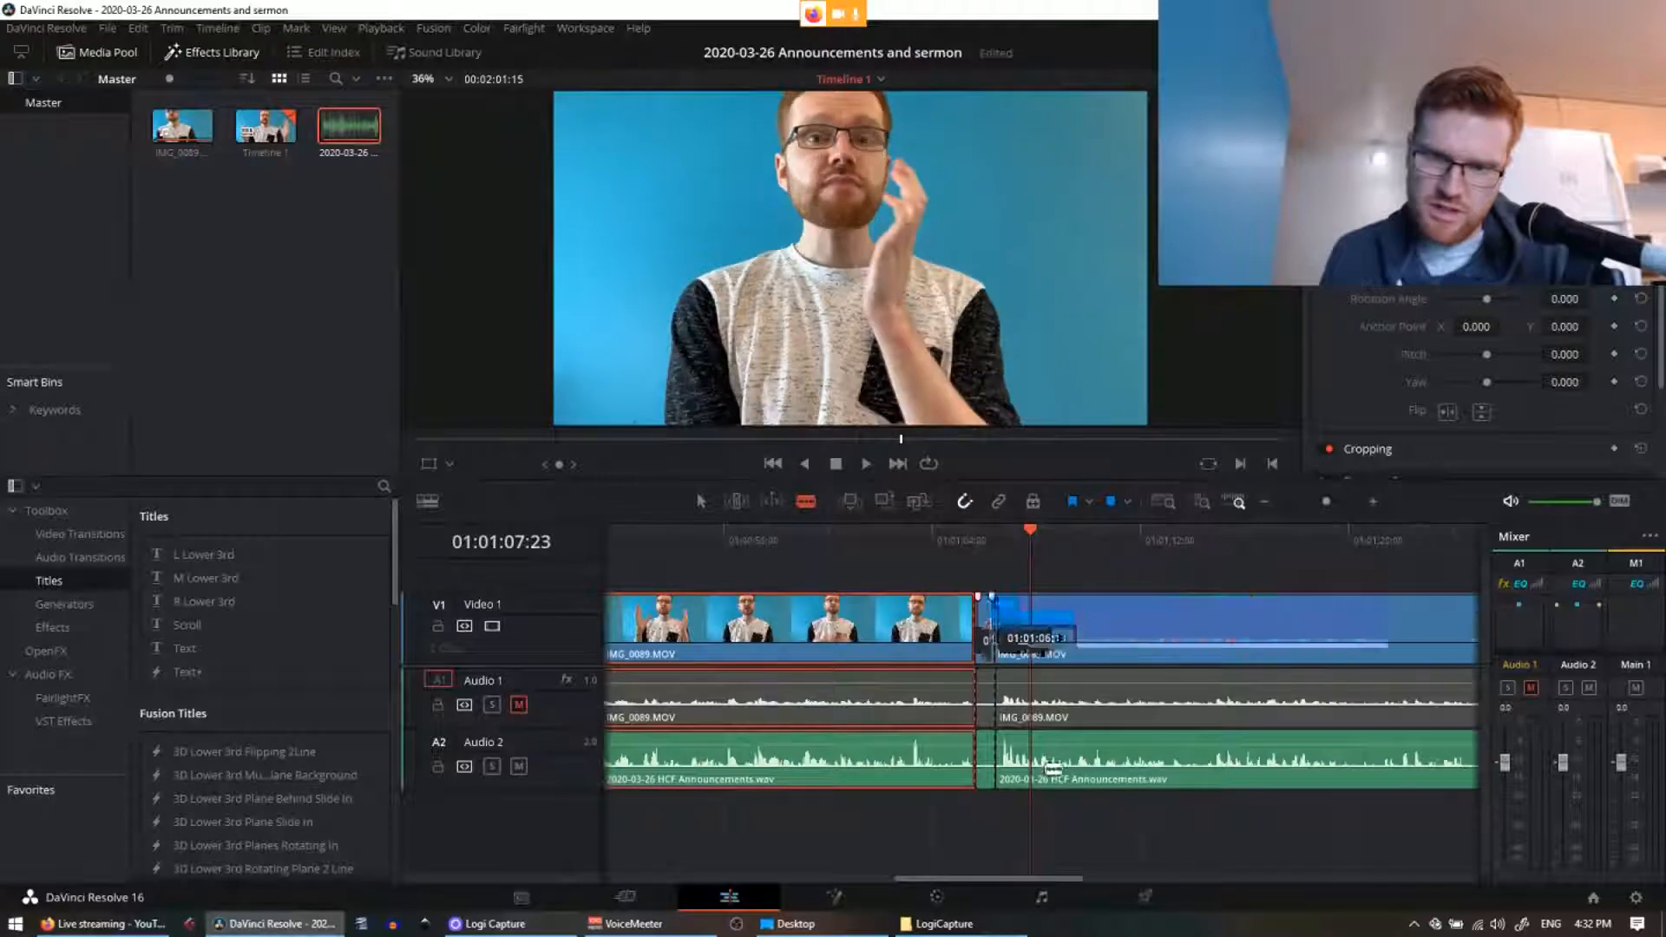
Step: Ripple-delete the mistake piece from all three tracks, closing the gap
{"action": "left_click", "coordinate": [987, 780]}
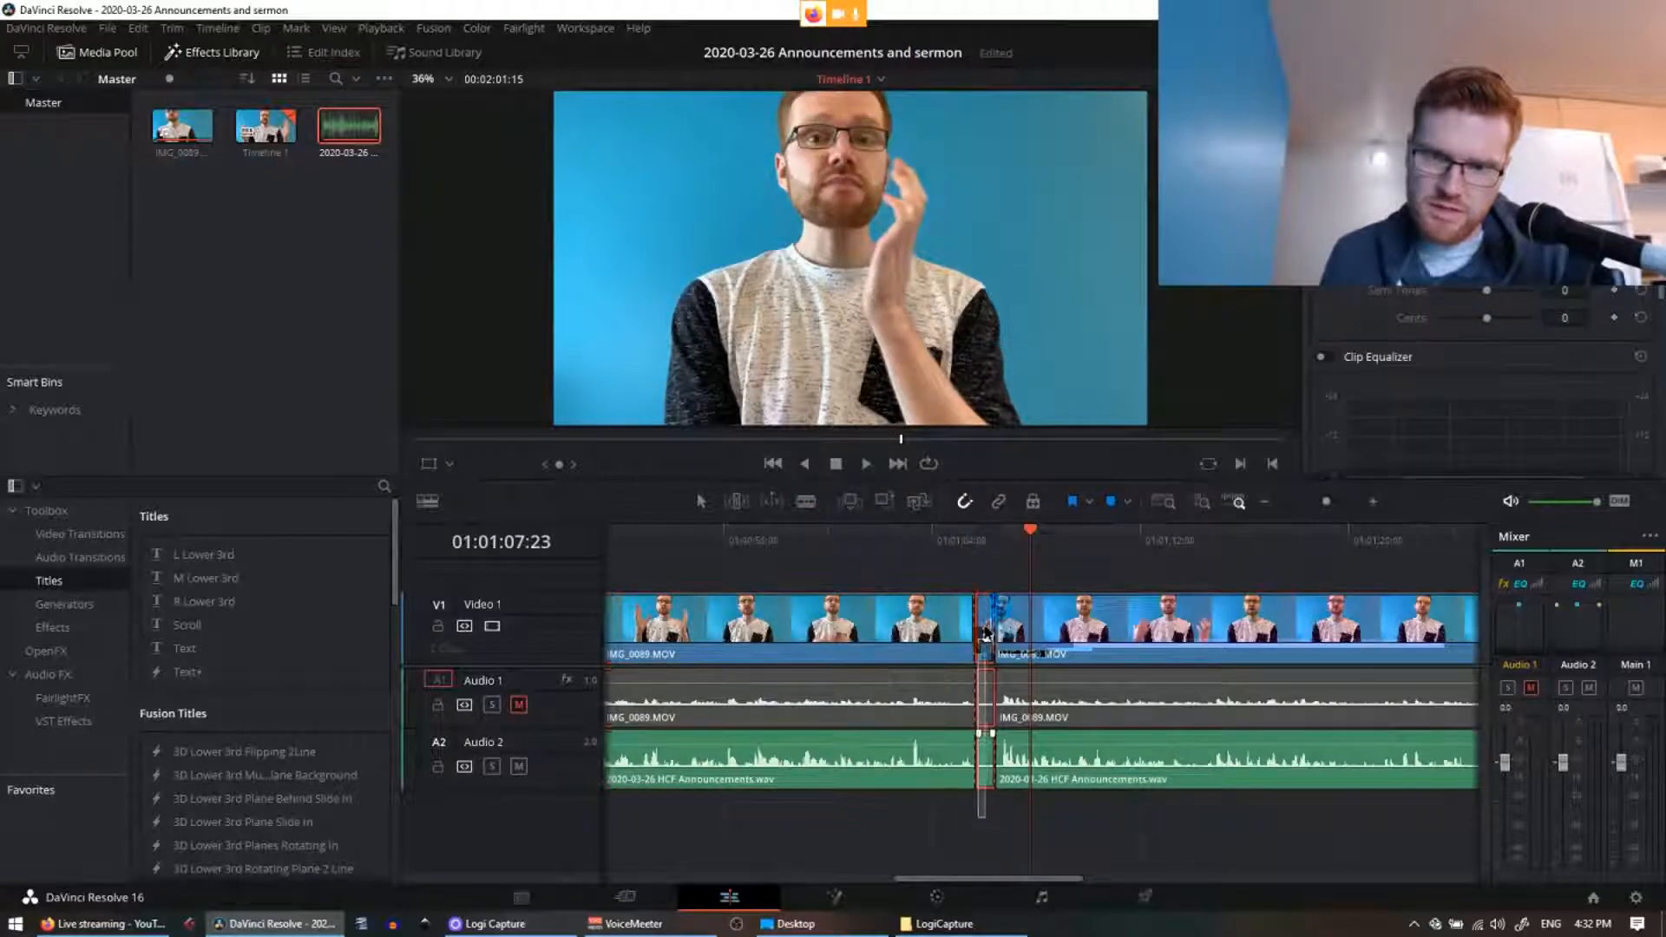
{"action": "key", "text": "Delete"}
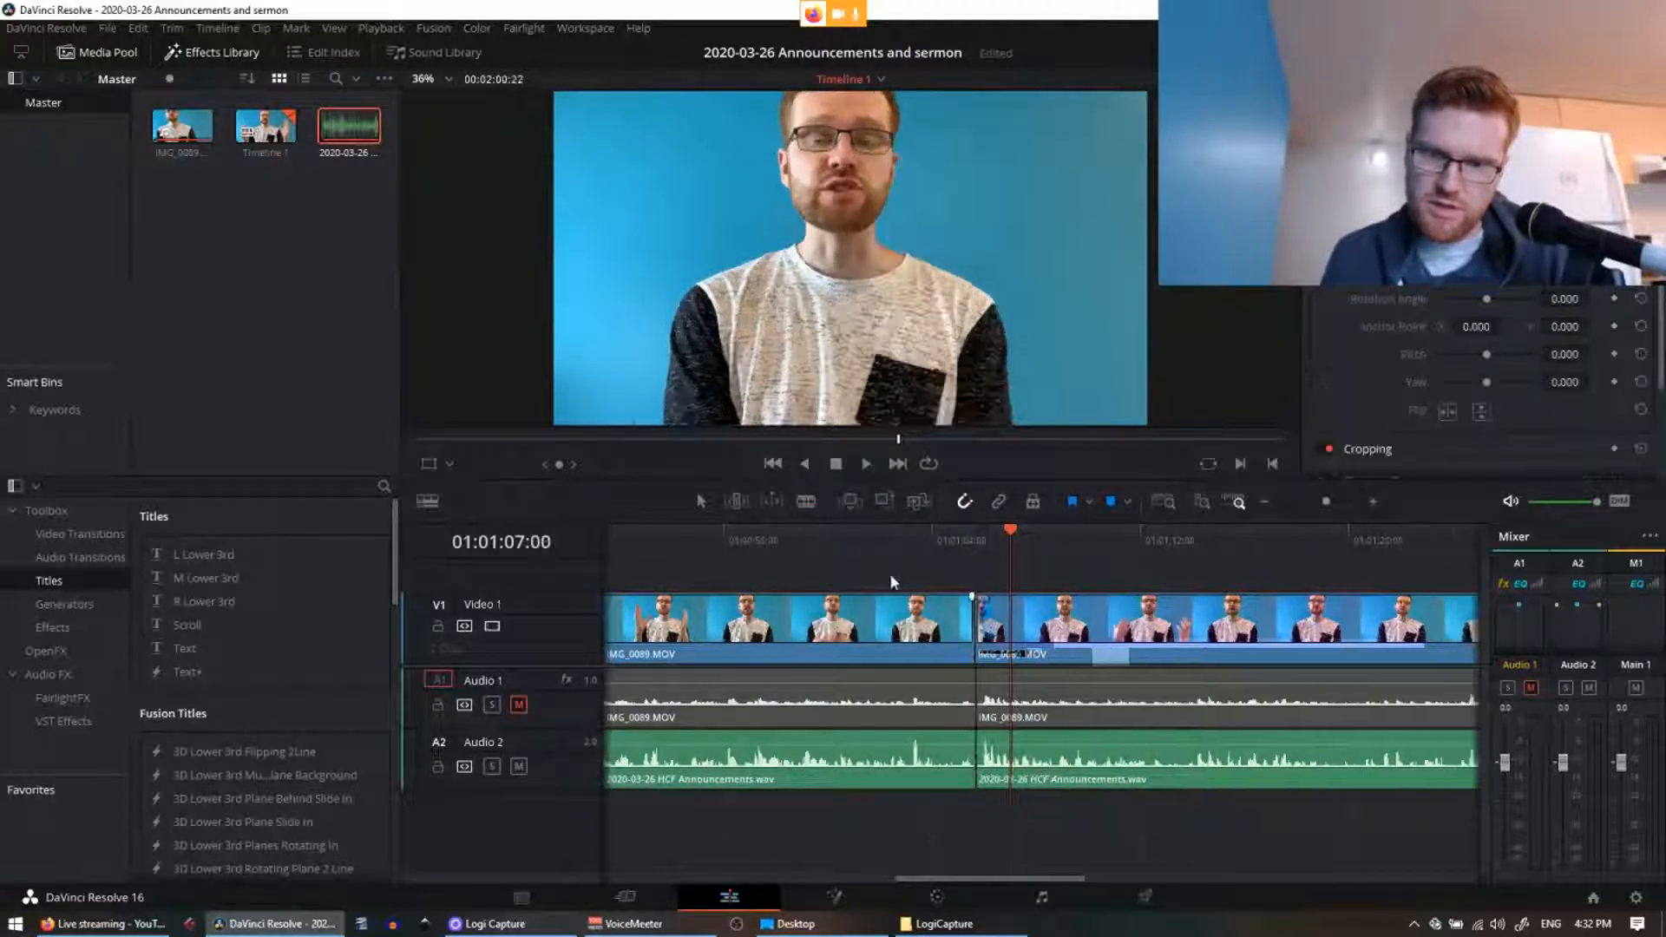
{"action": "left_click", "coordinate": [923, 545]}
{"action": "key", "text": "ctrl+z"}
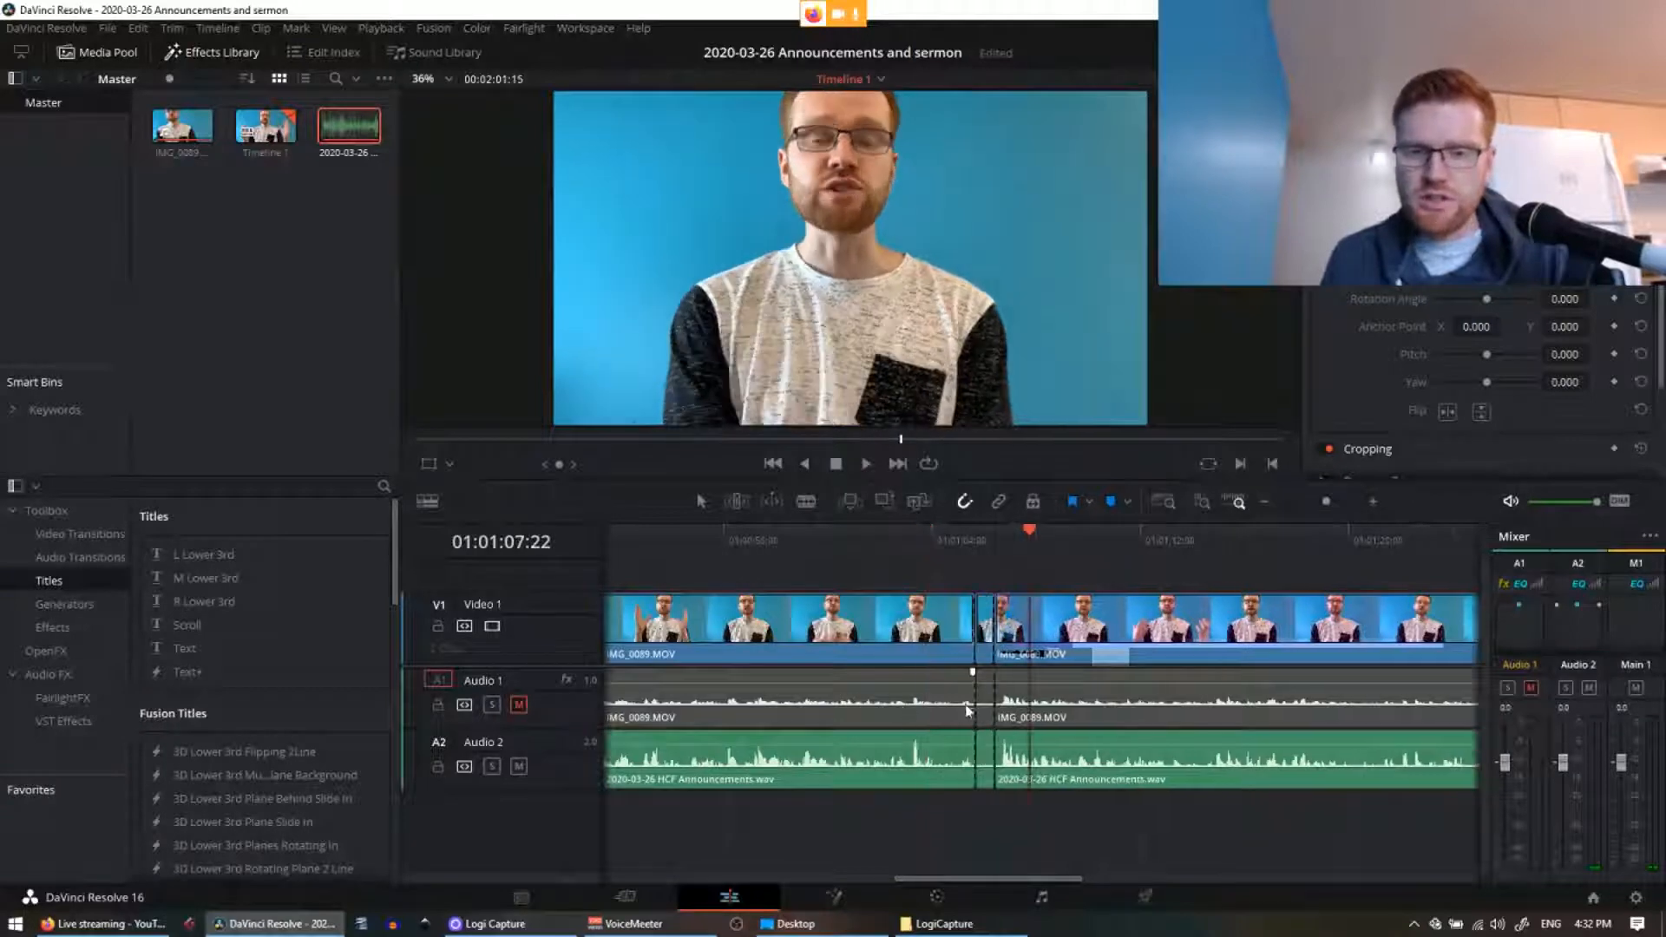
{"action": "left_click", "coordinate": [989, 777]}
{"action": "key", "text": "Delete"}
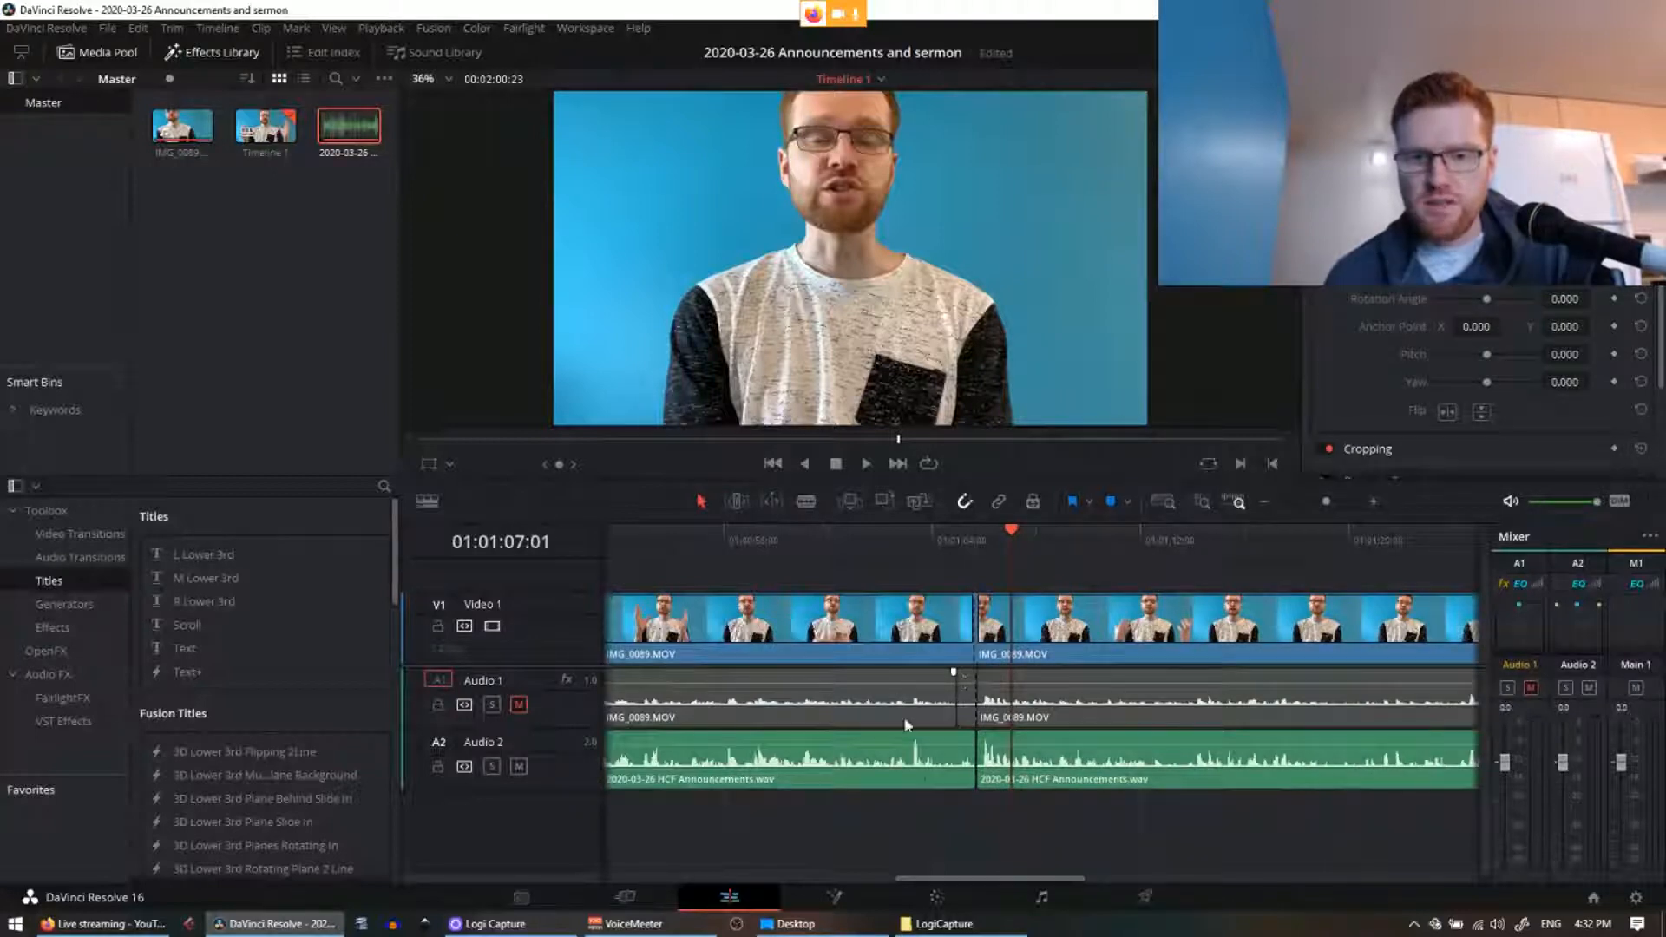
{"action": "key", "text": "ctrl+z"}
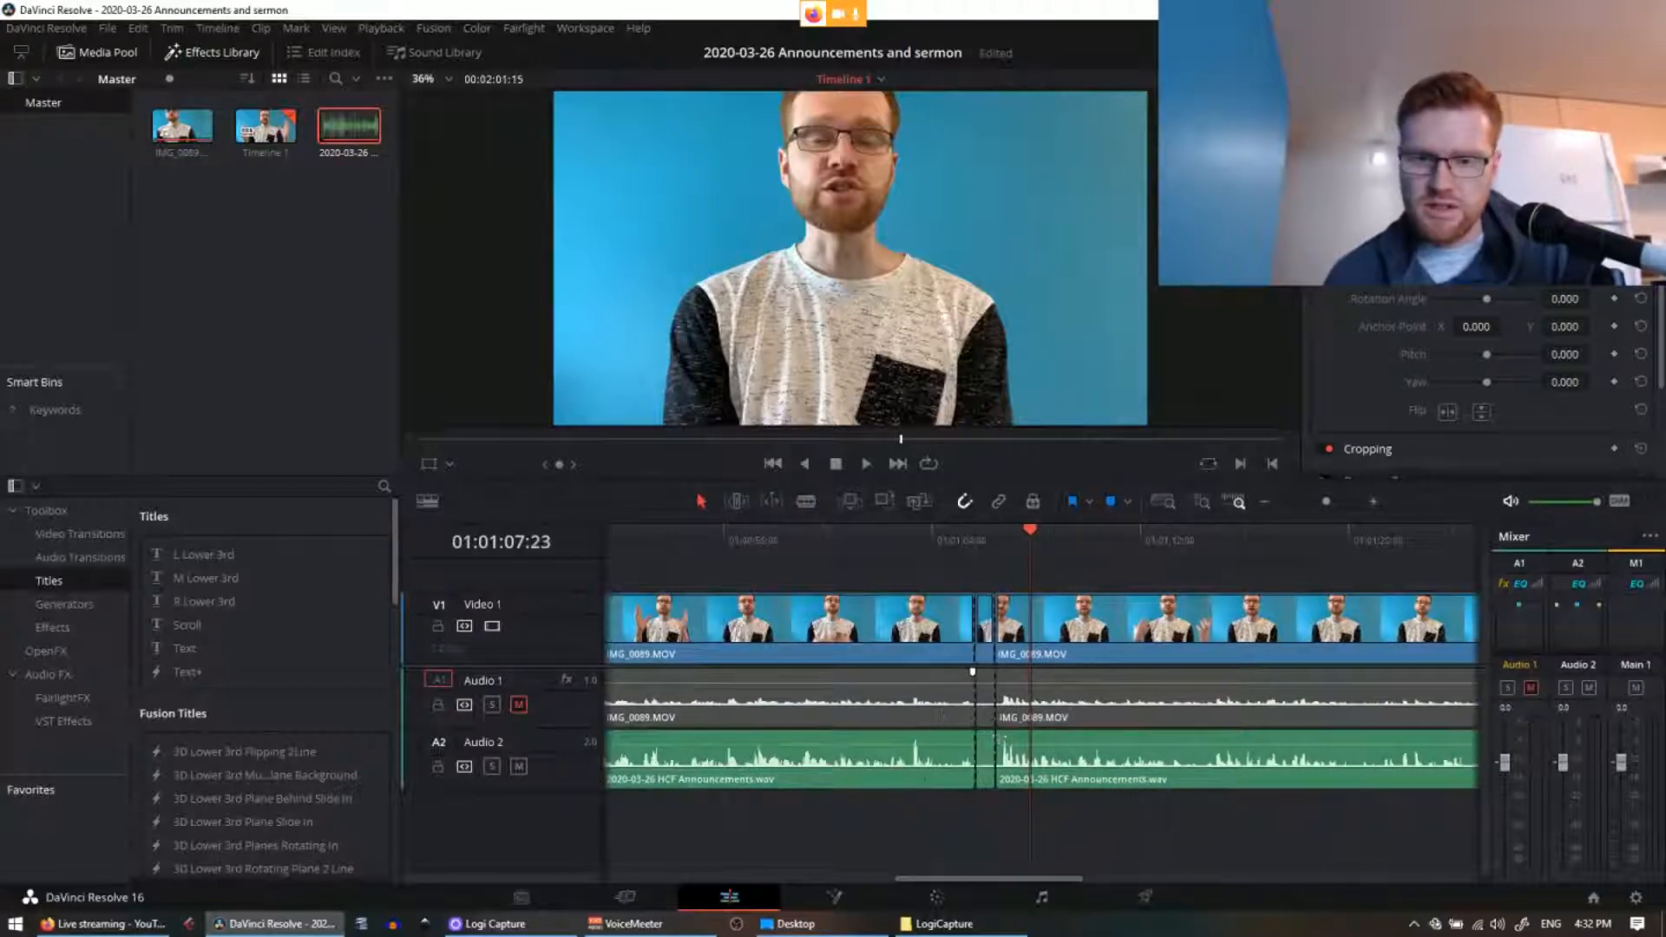
{"action": "left_click", "coordinate": [986, 761]}
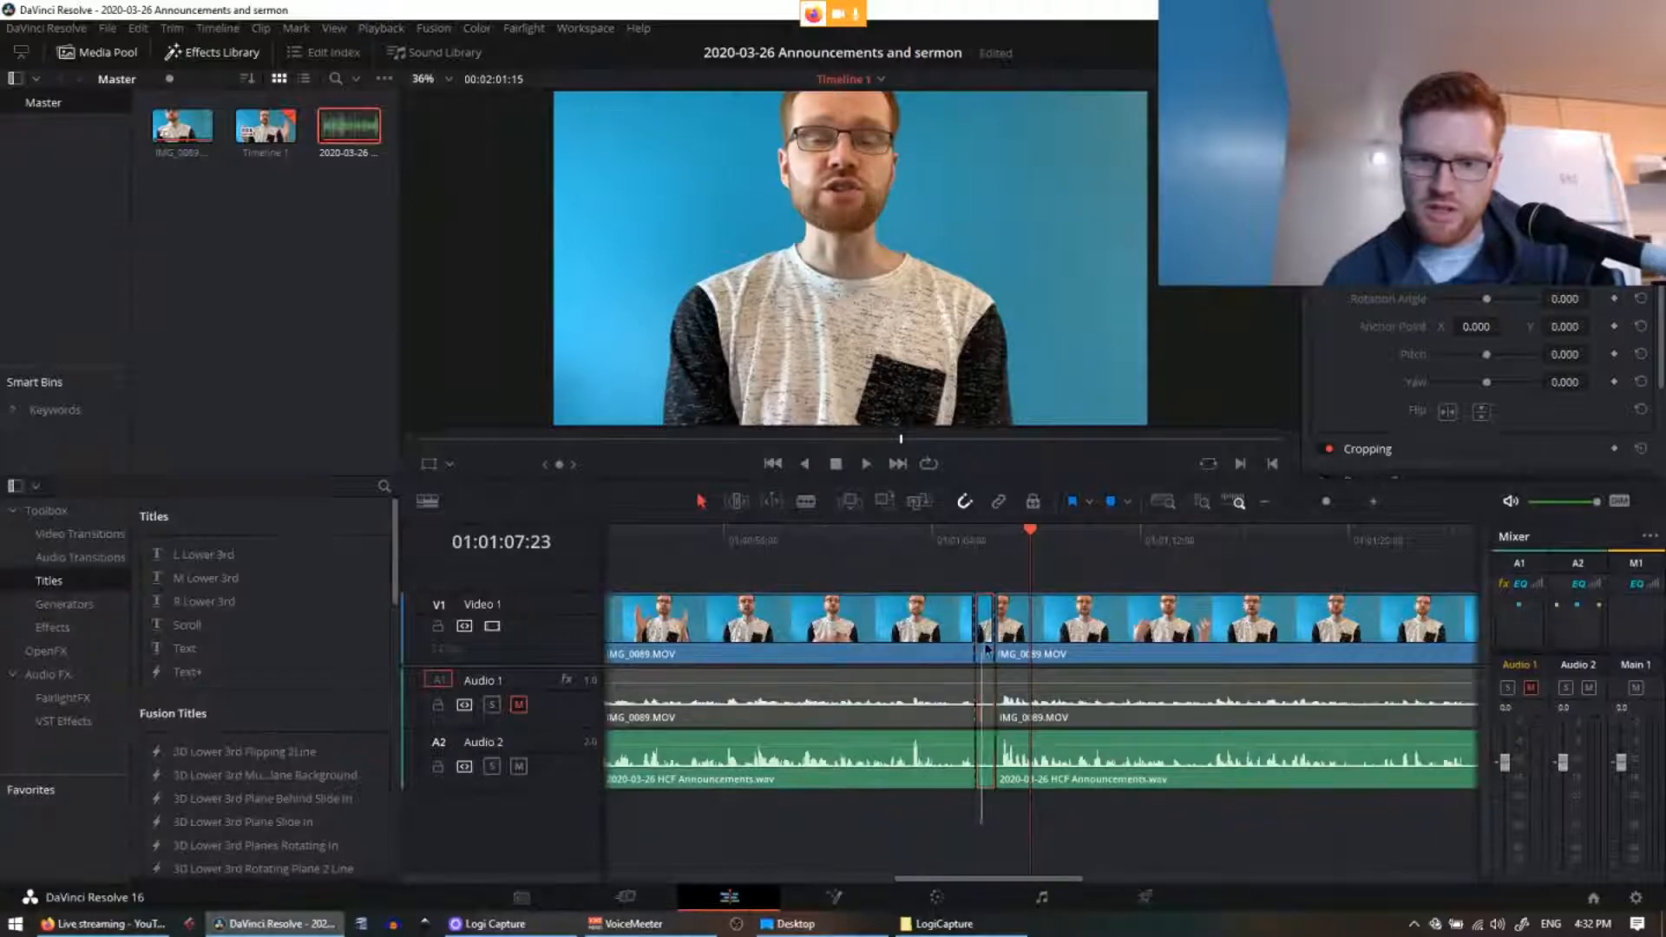
{"action": "key", "text": "Delete"}
Step: Play across the new join to check sync, then save the project
{"action": "left_click", "coordinate": [945, 546]}
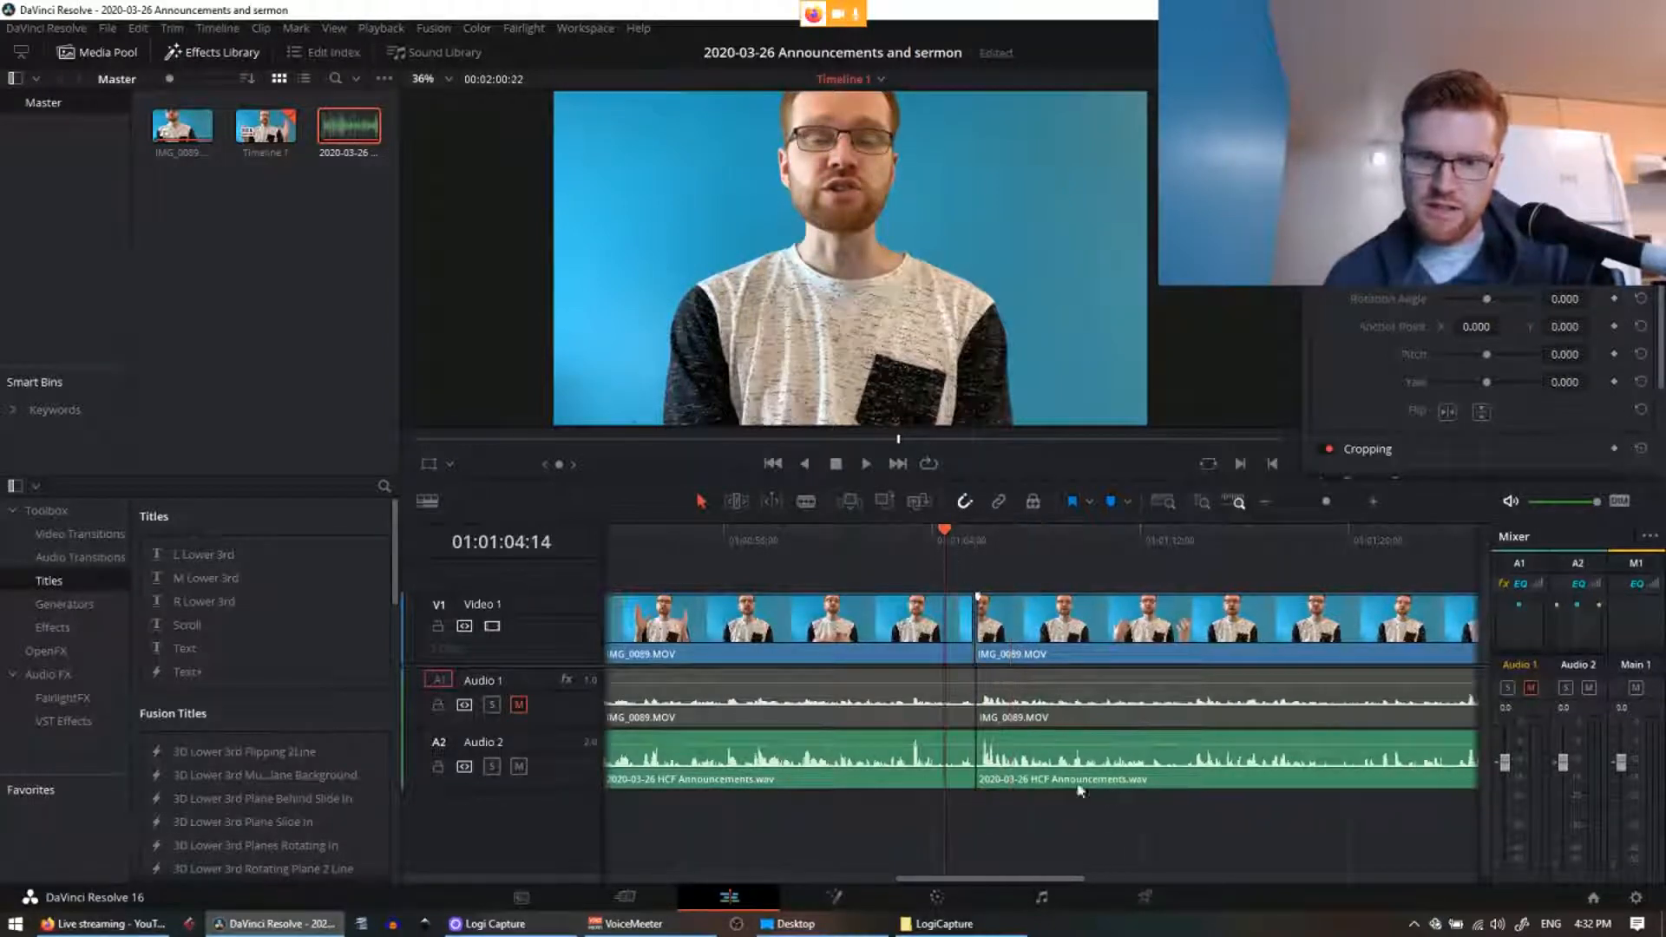
{"action": "key", "text": "space"}
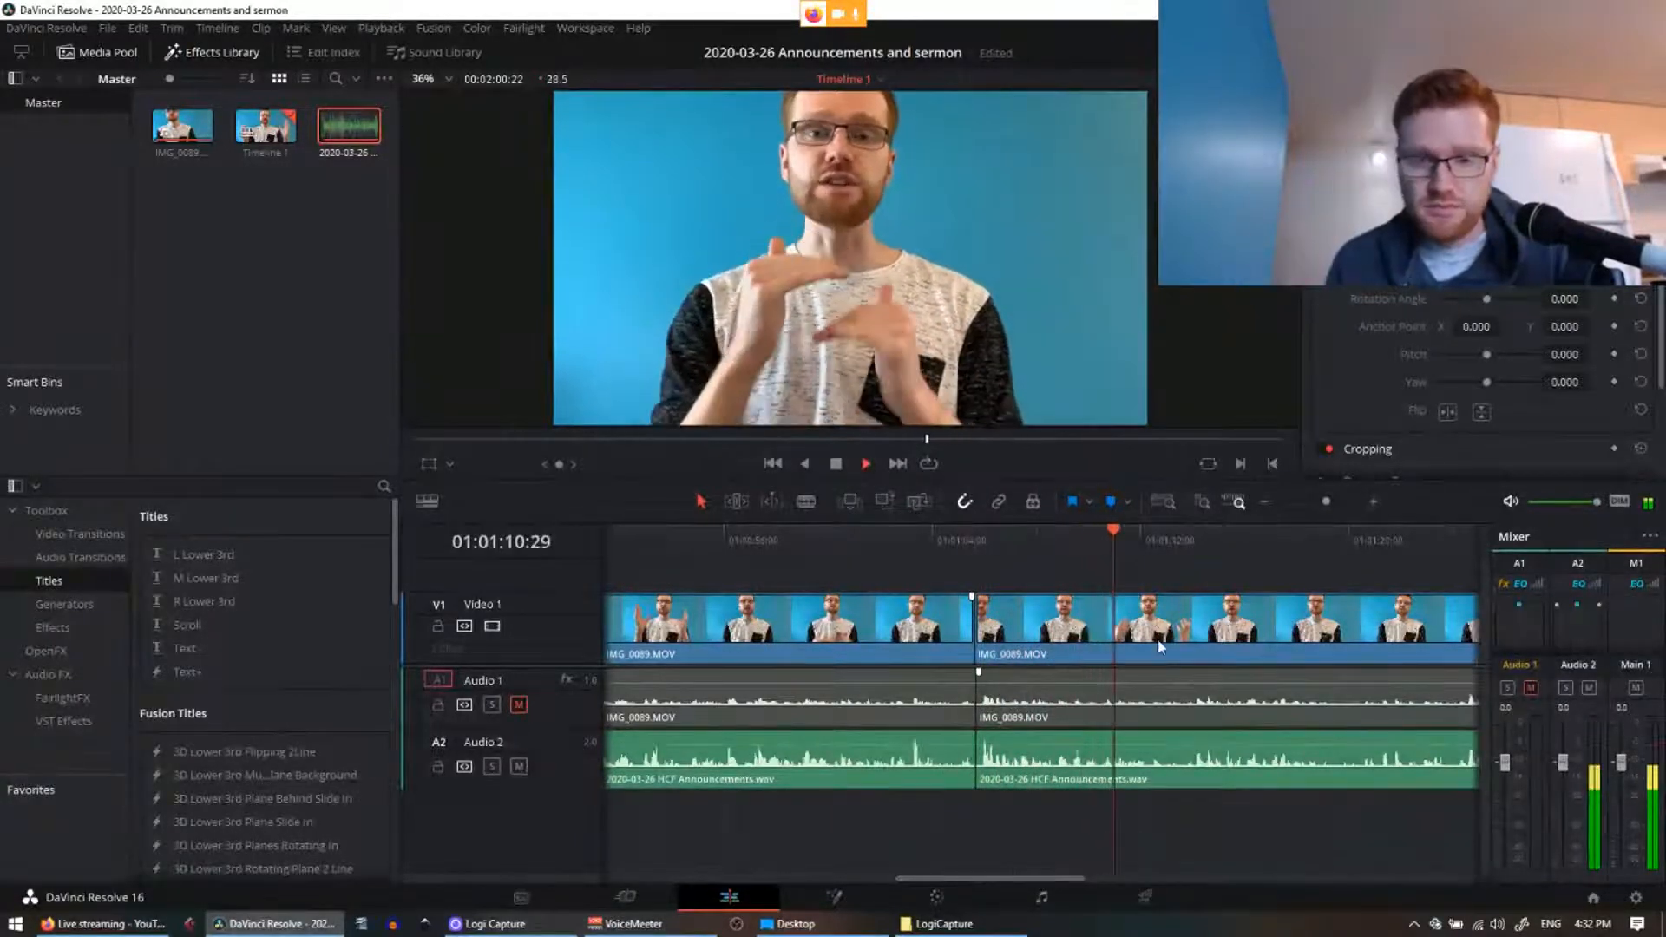
{"action": "left_click", "coordinate": [1034, 545]}
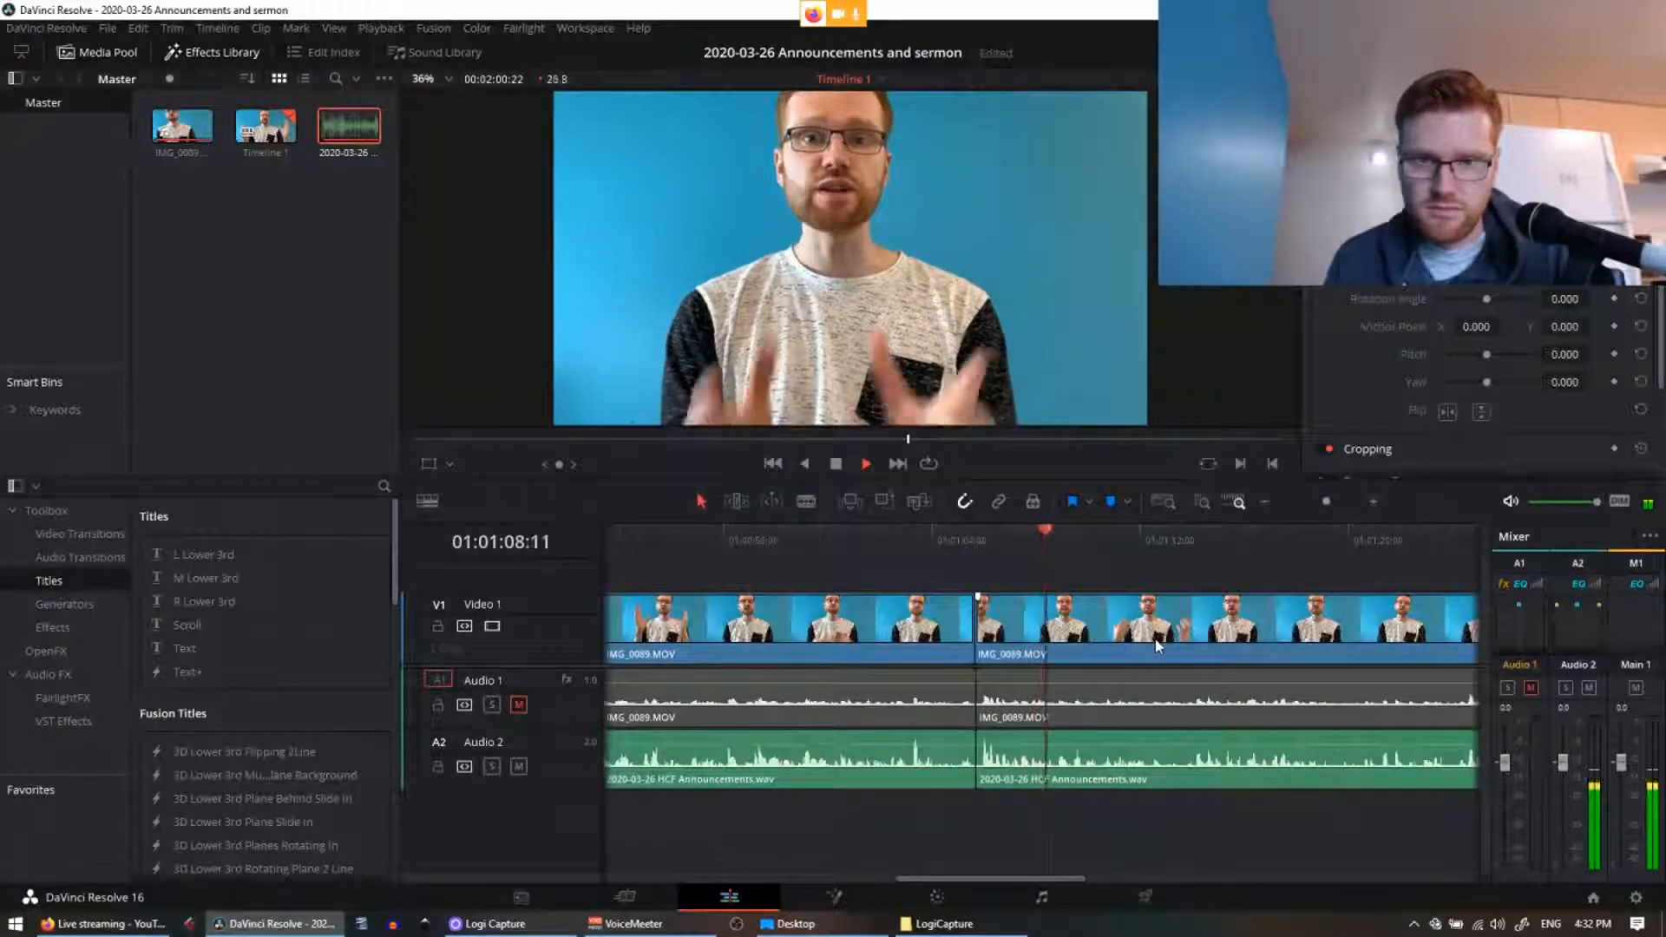
{"action": "key", "text": "ctrl+="}
{"action": "key", "text": "ctrl+="}
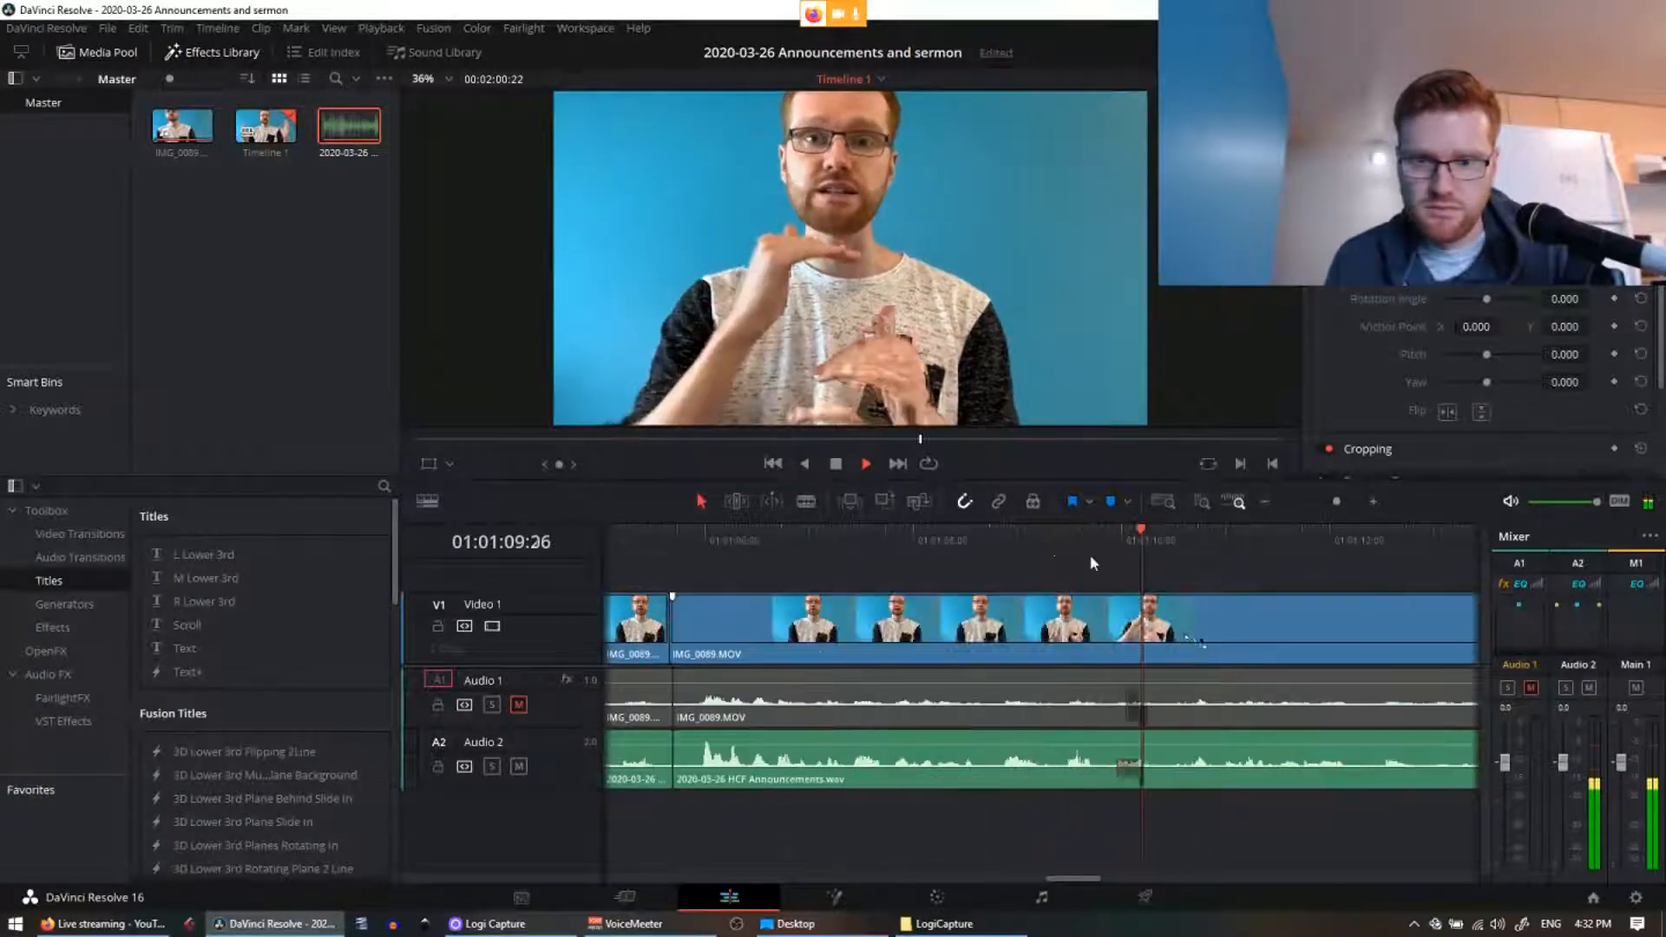
{"action": "left_click", "coordinate": [875, 545]}
{"action": "key", "text": "ctrl+s"}
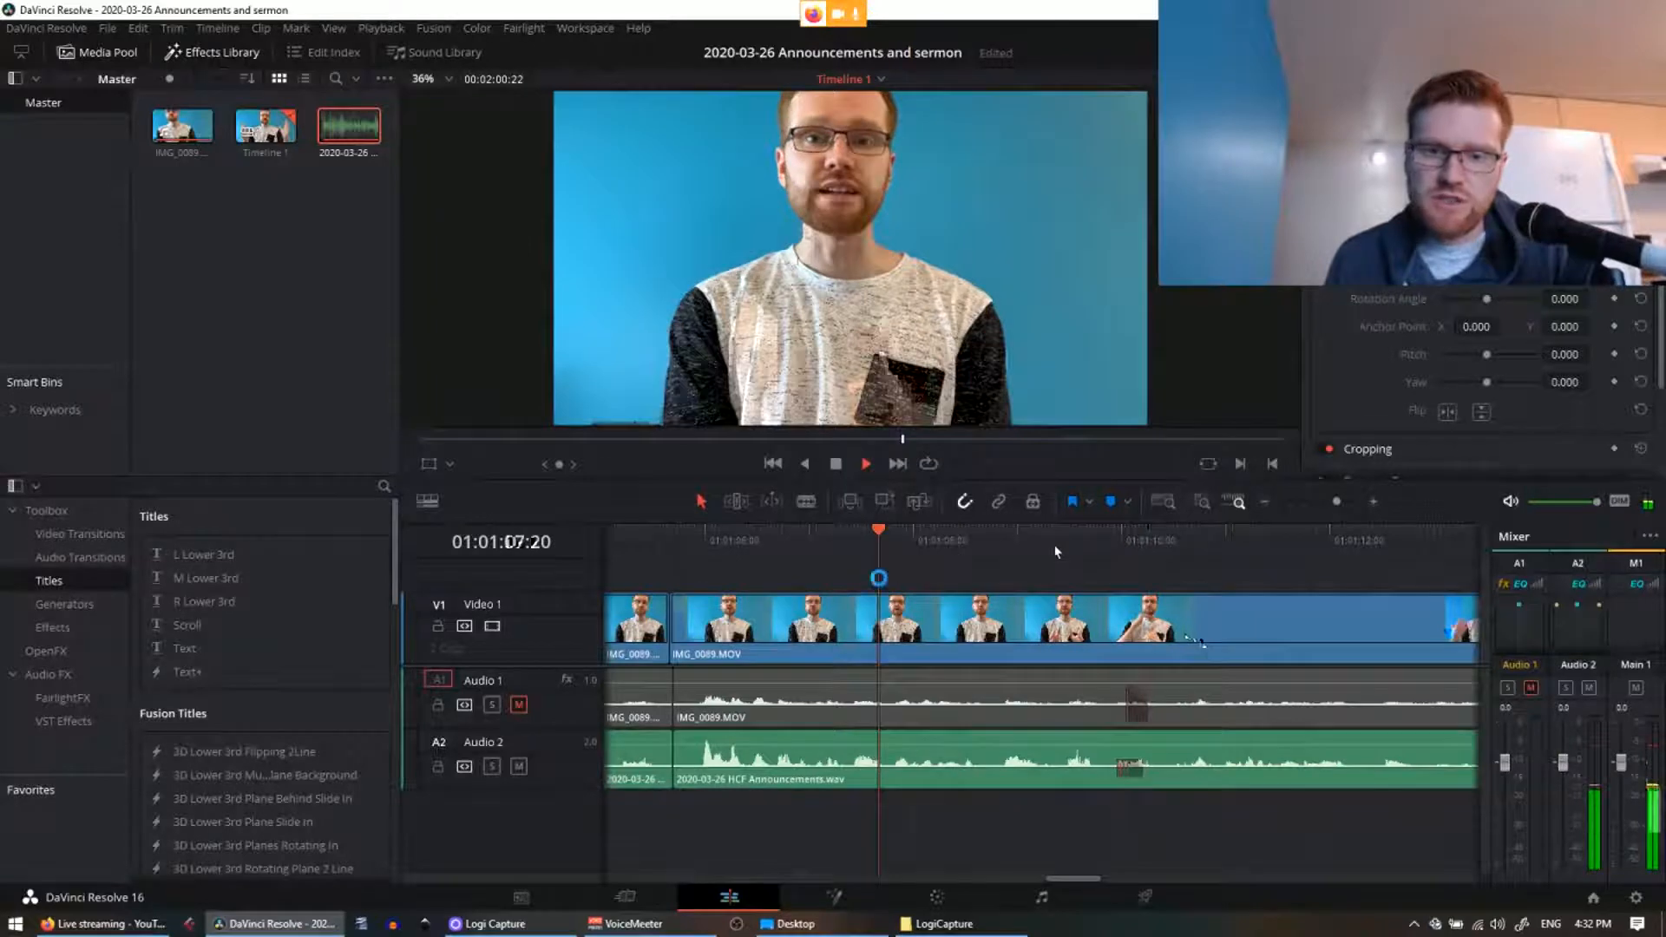
Step: Save the Announcements and sermon project via File > Save Project, then move the playhead back
{"action": "left_click", "coordinate": [104, 28]}
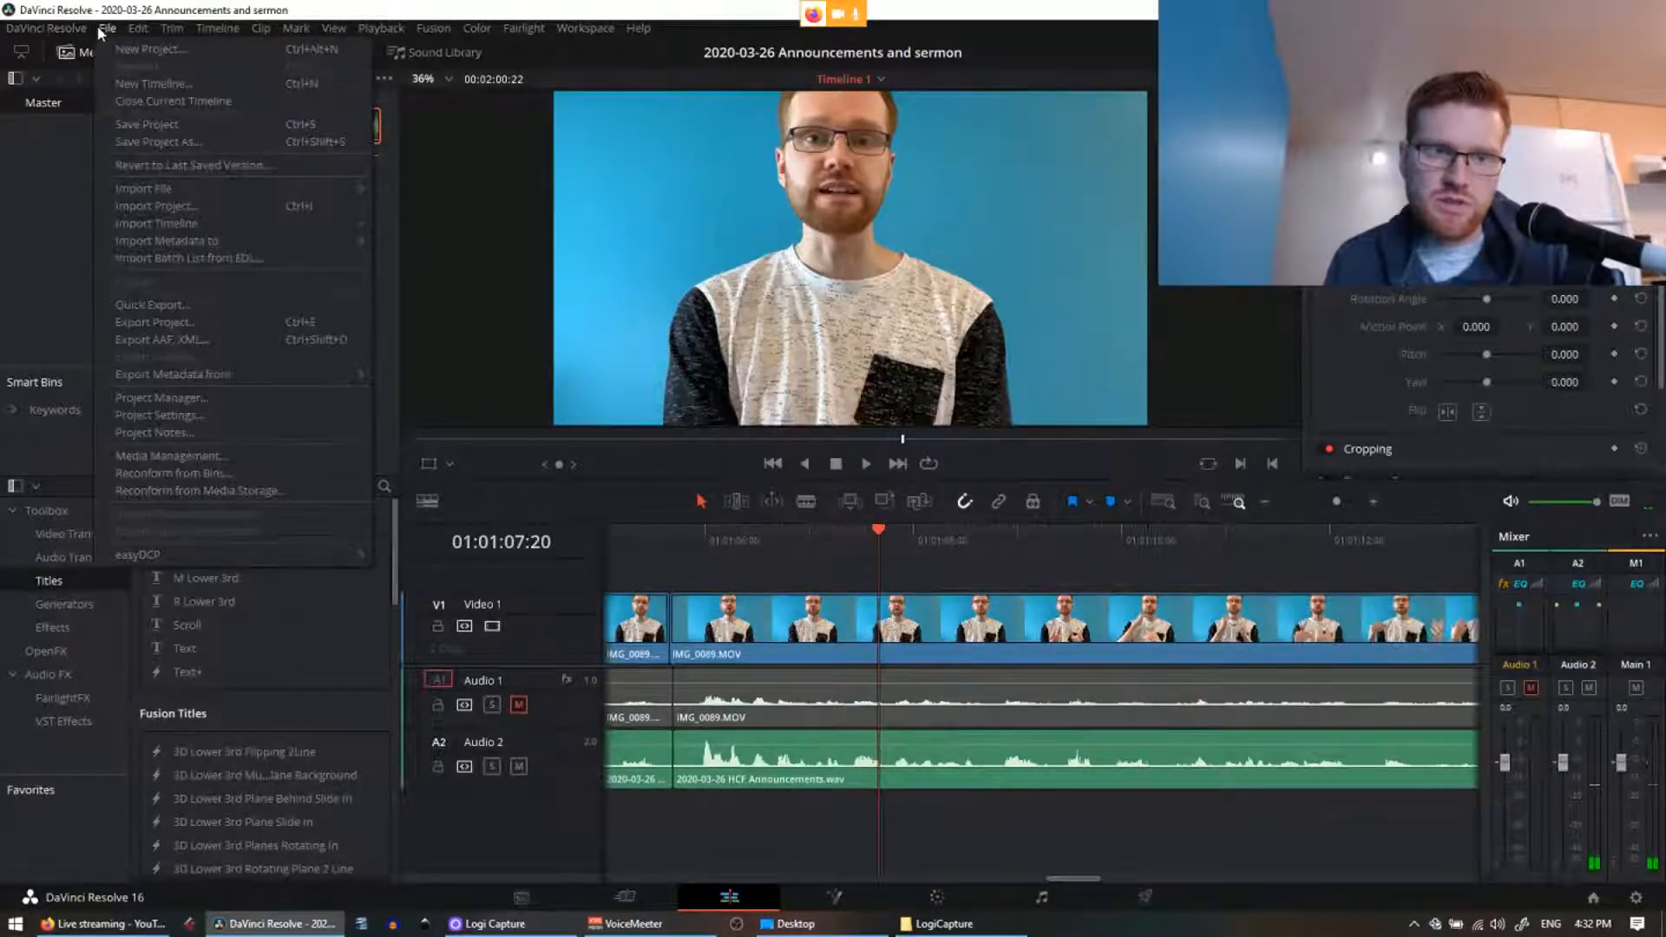
{"action": "left_click", "coordinate": [118, 124]}
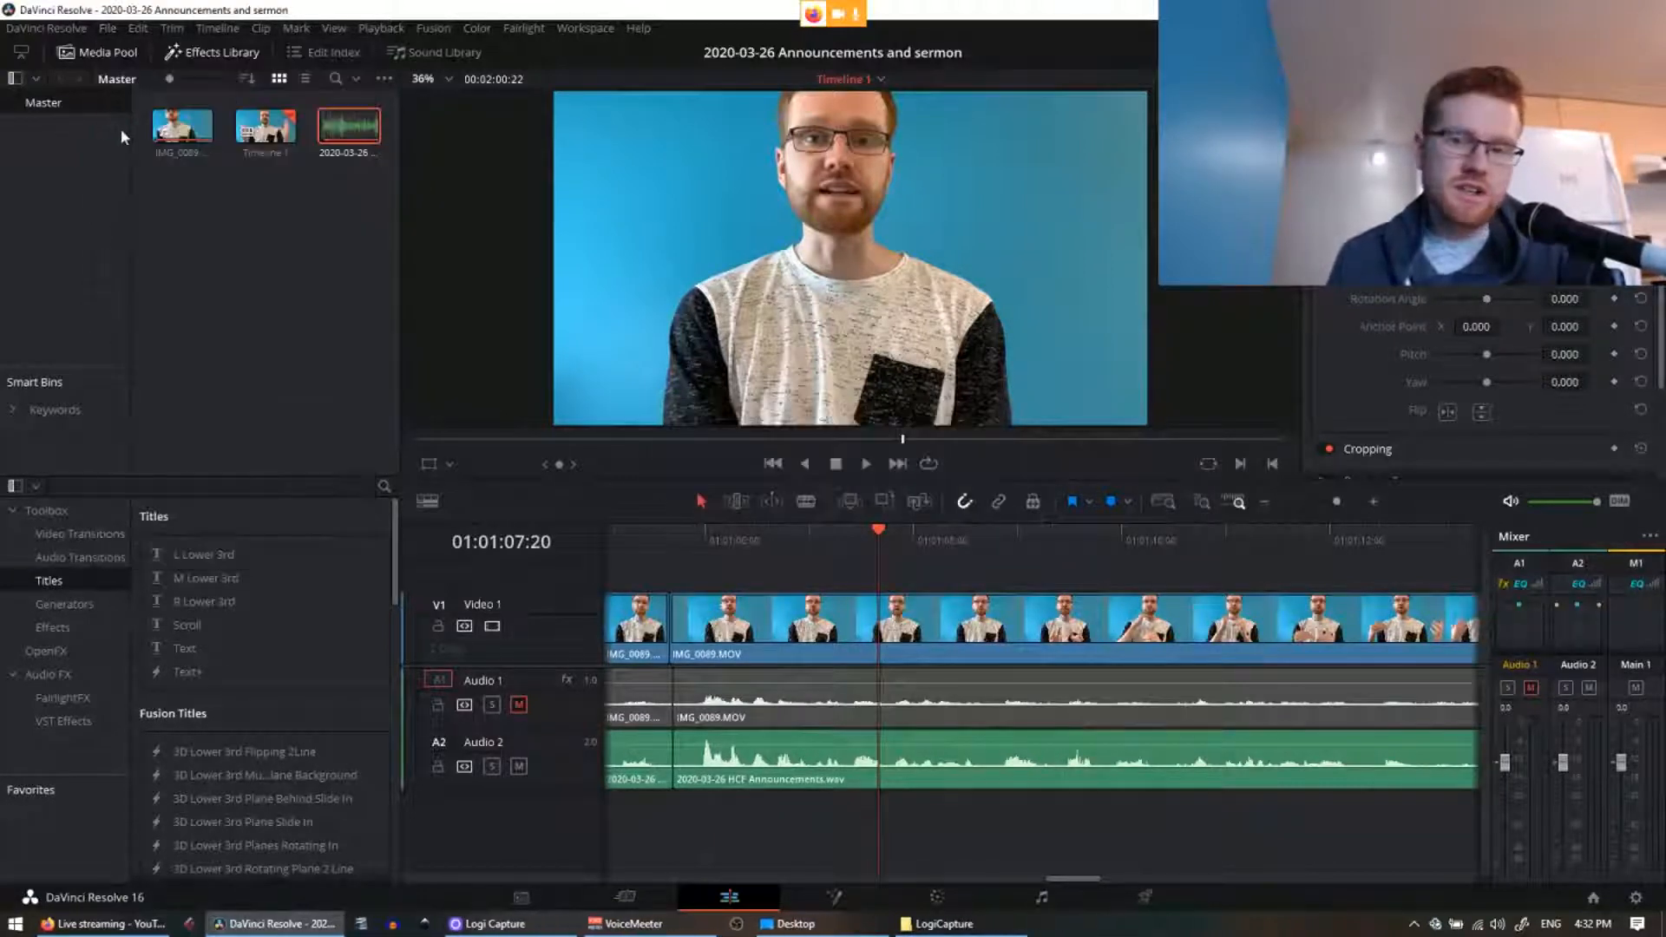
{"action": "left_click", "coordinate": [109, 26]}
{"action": "left_click", "coordinate": [117, 124]}
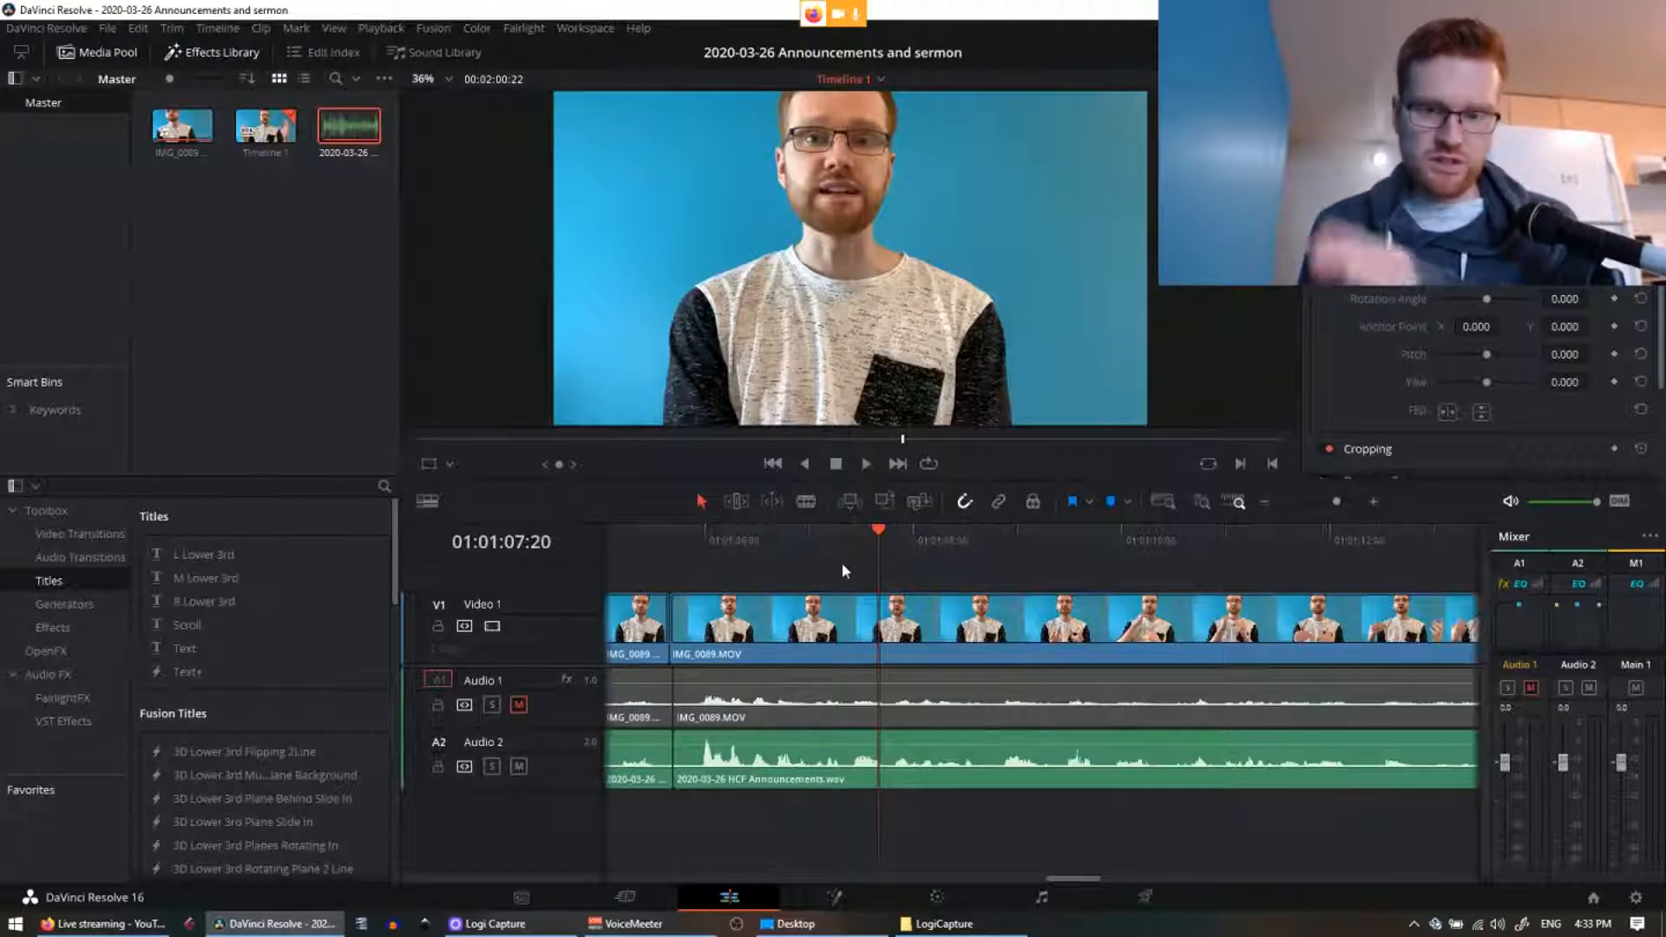
{"action": "left_click", "coordinate": [752, 538]}
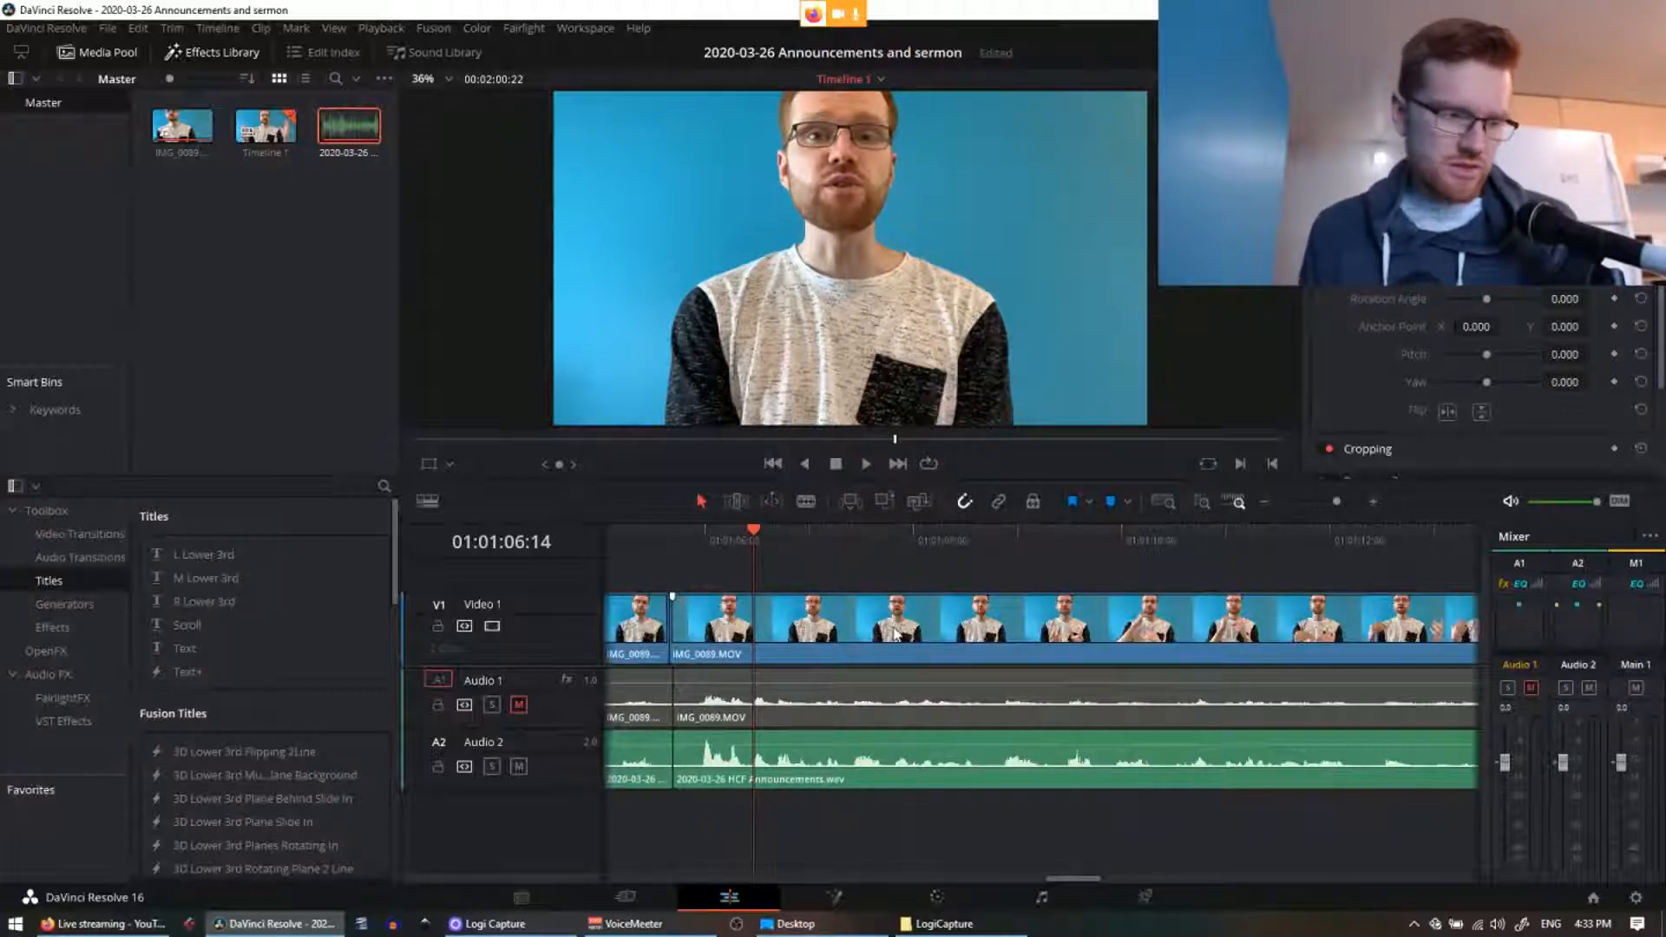
Step: Play to the next mistake and cut the video and both audio tracks at 01:01:09:11
{"action": "key", "text": "space"}
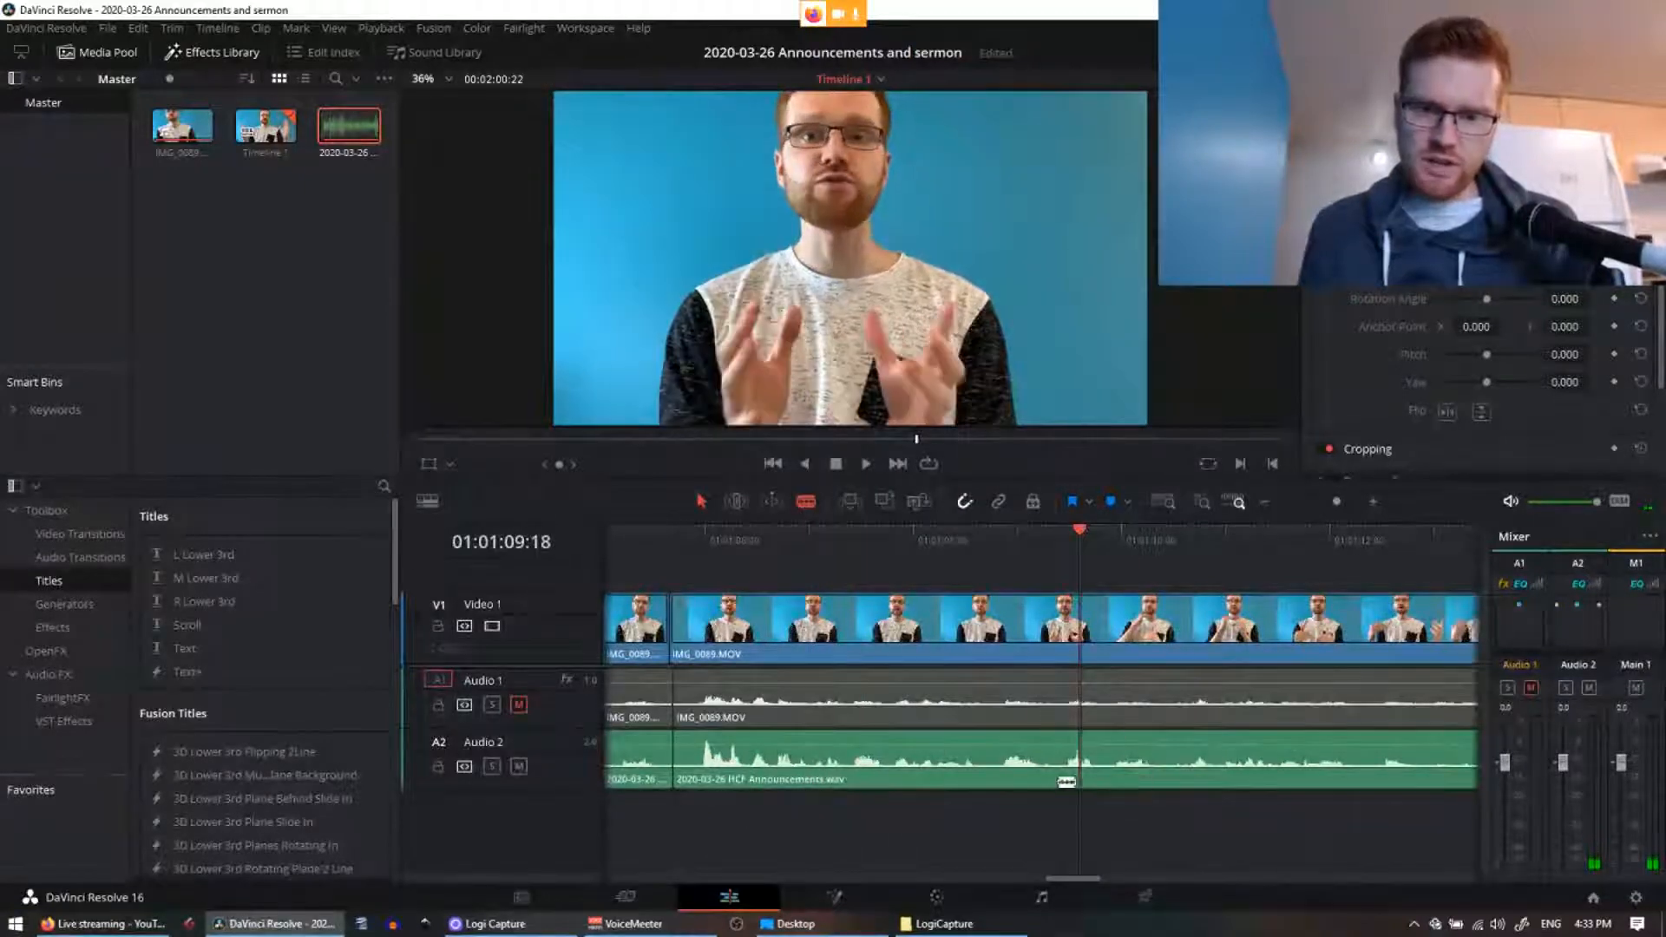
{"action": "key", "text": "ctrl+b"}
{"action": "left_click", "coordinate": [1082, 650]}
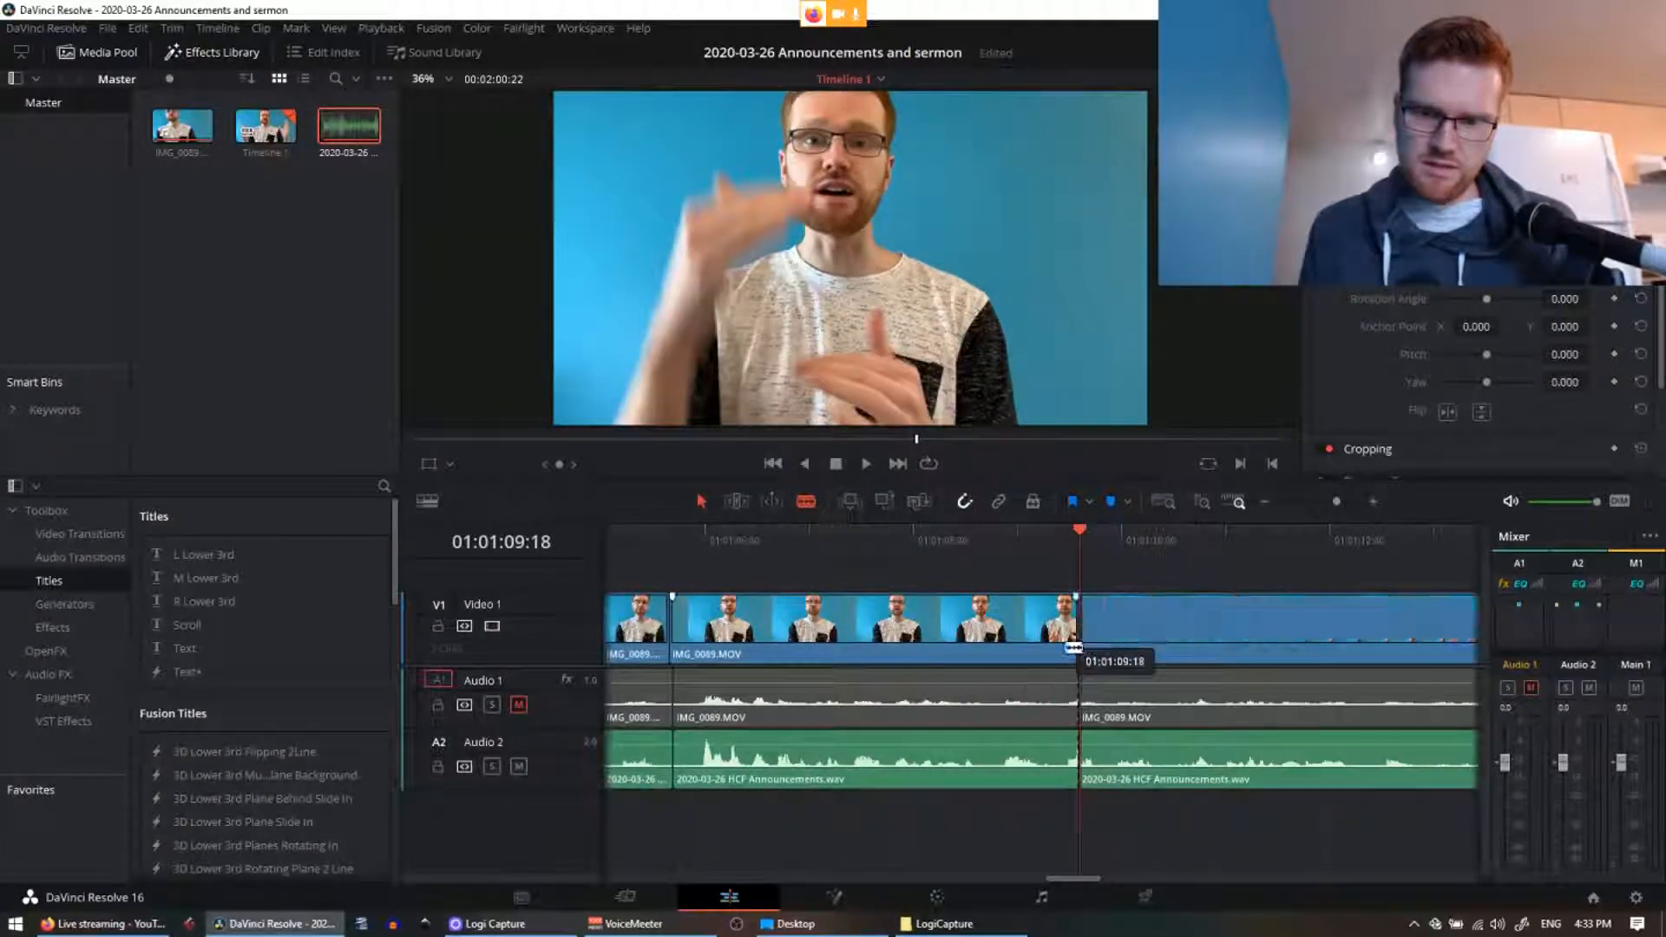
{"action": "left_click", "coordinate": [1059, 768]}
{"action": "left_click", "coordinate": [1059, 704]}
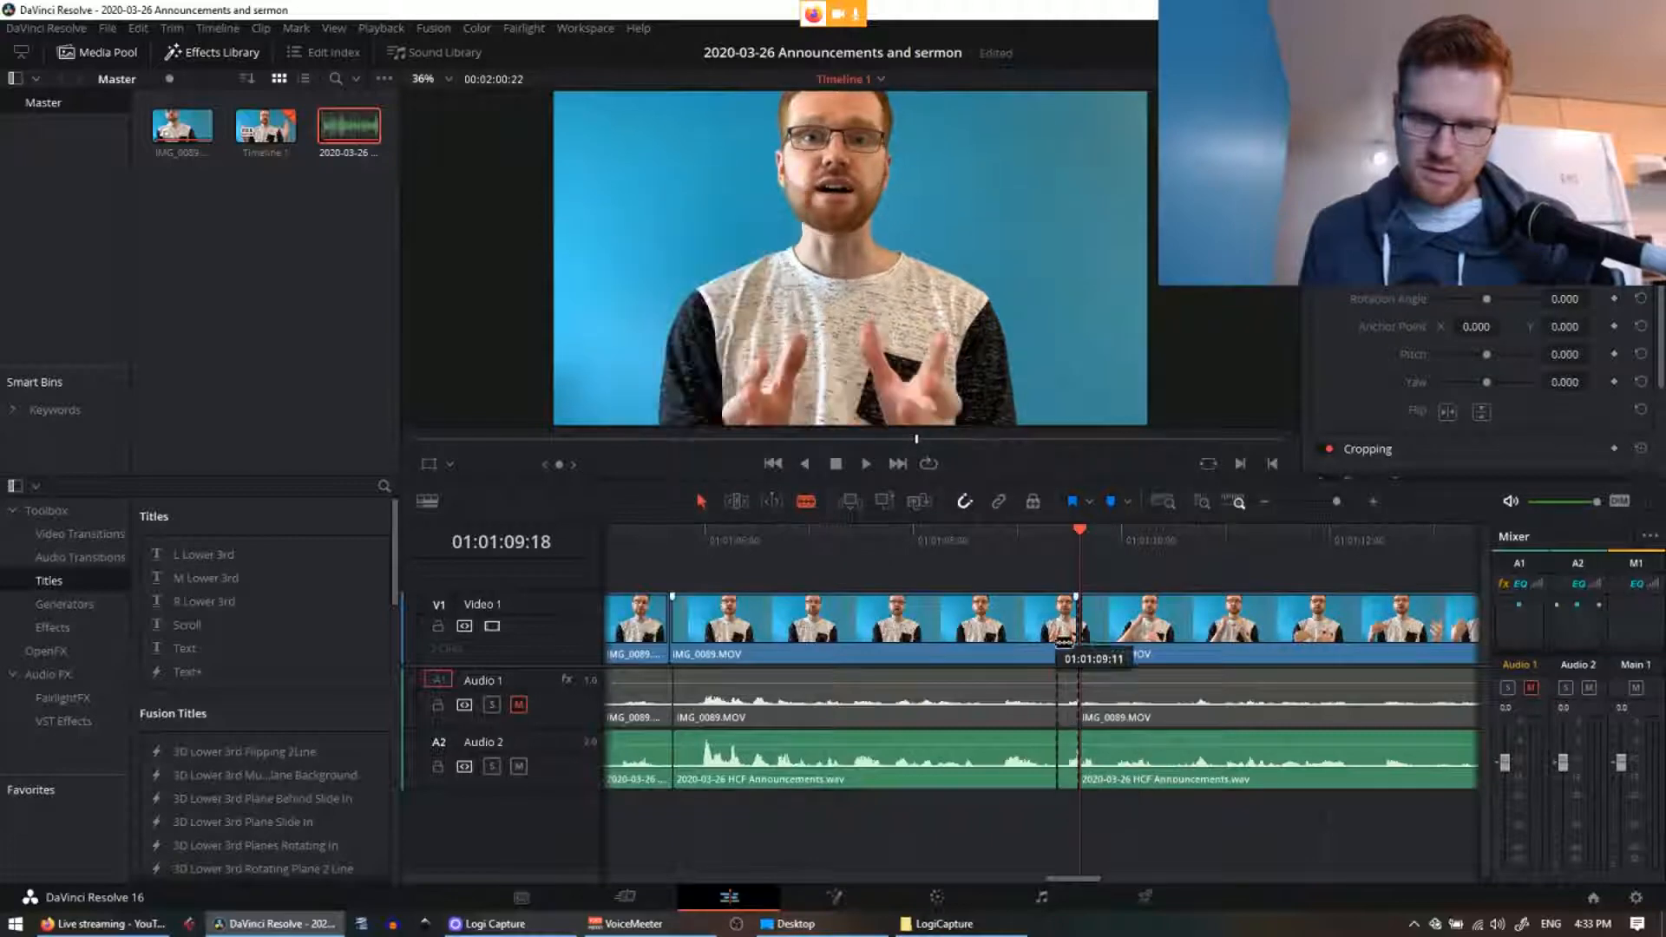
{"action": "left_click", "coordinate": [1057, 629]}
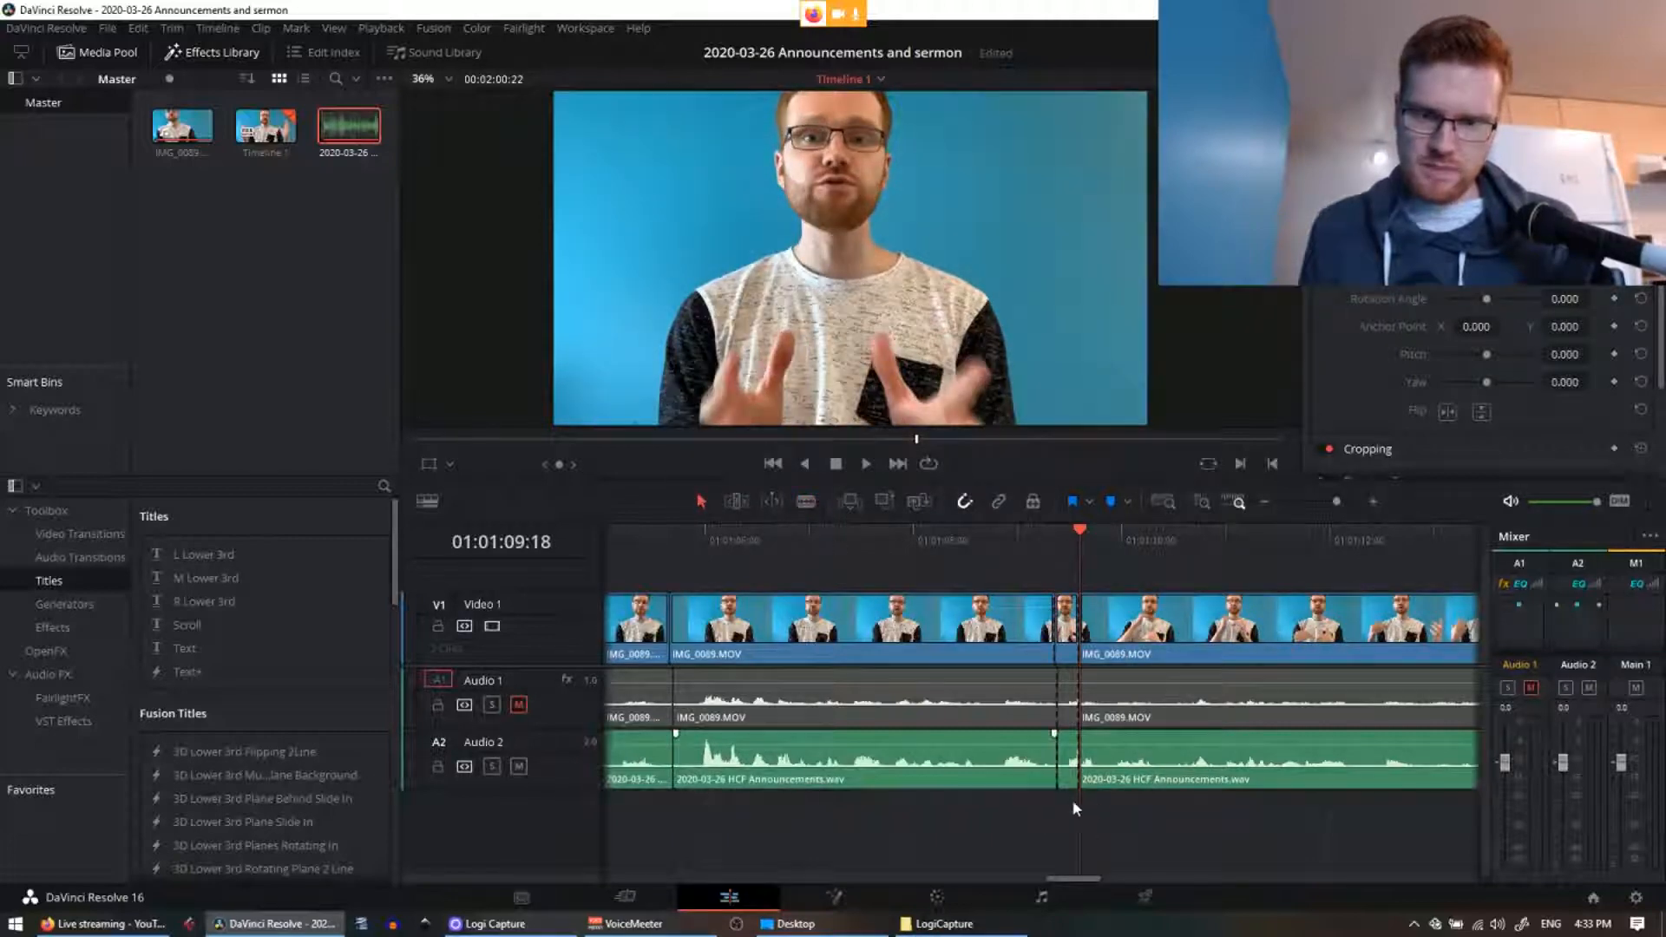
{"action": "key", "text": "Up"}
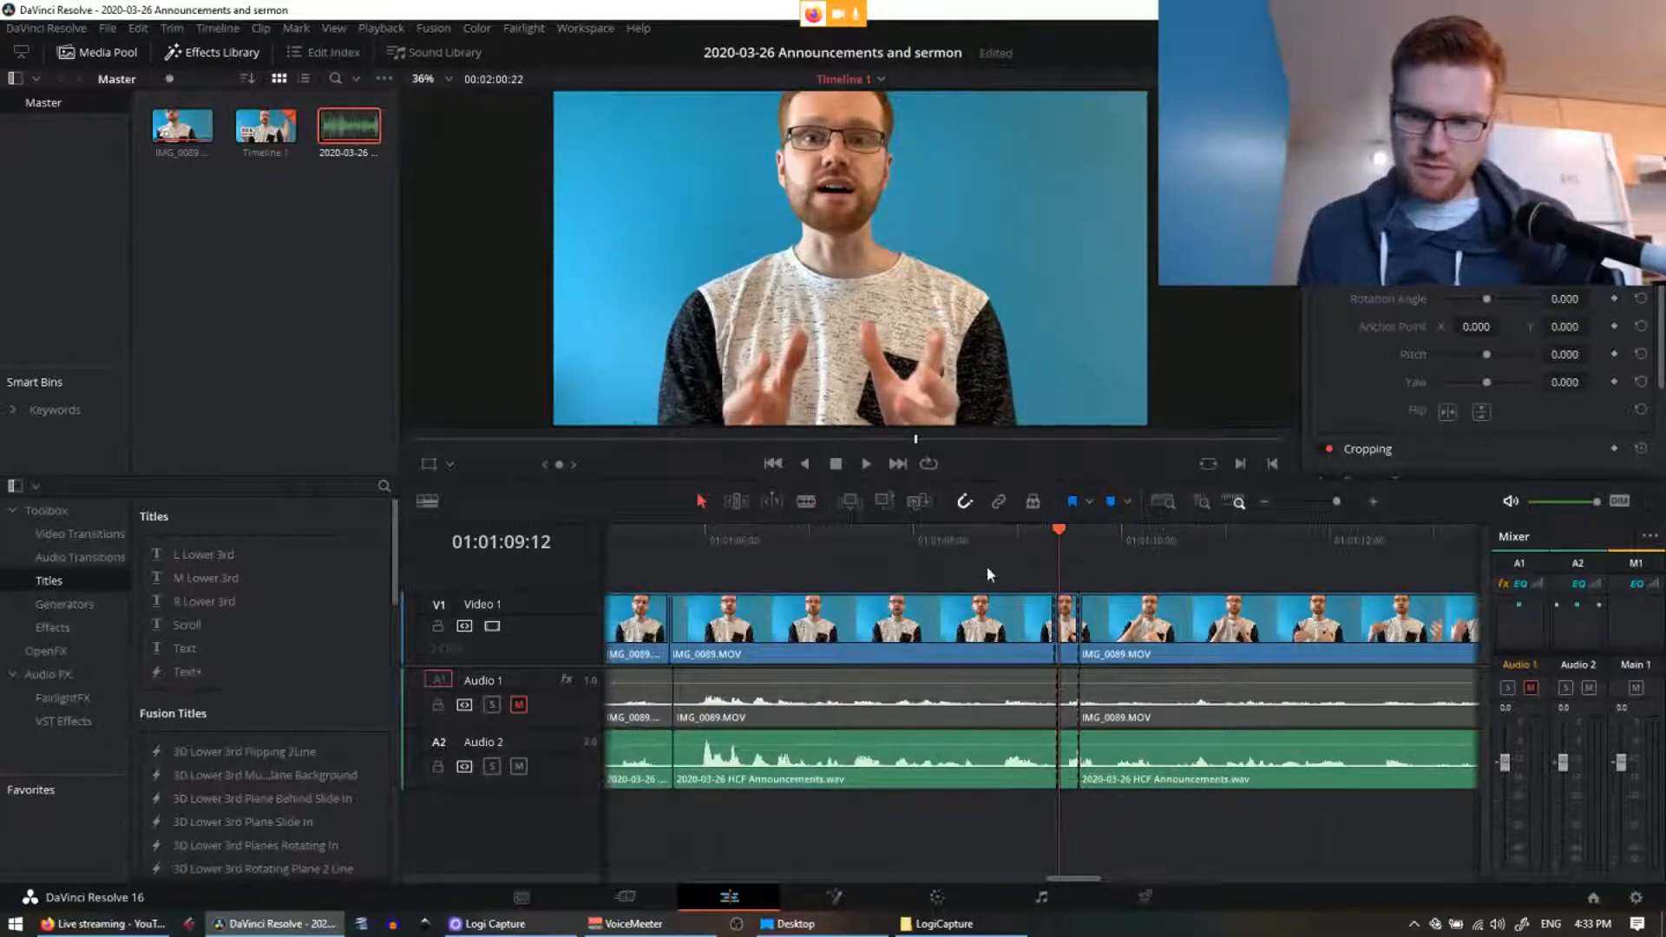
{"action": "key", "text": "shift+Left"}
{"action": "key", "text": "space"}
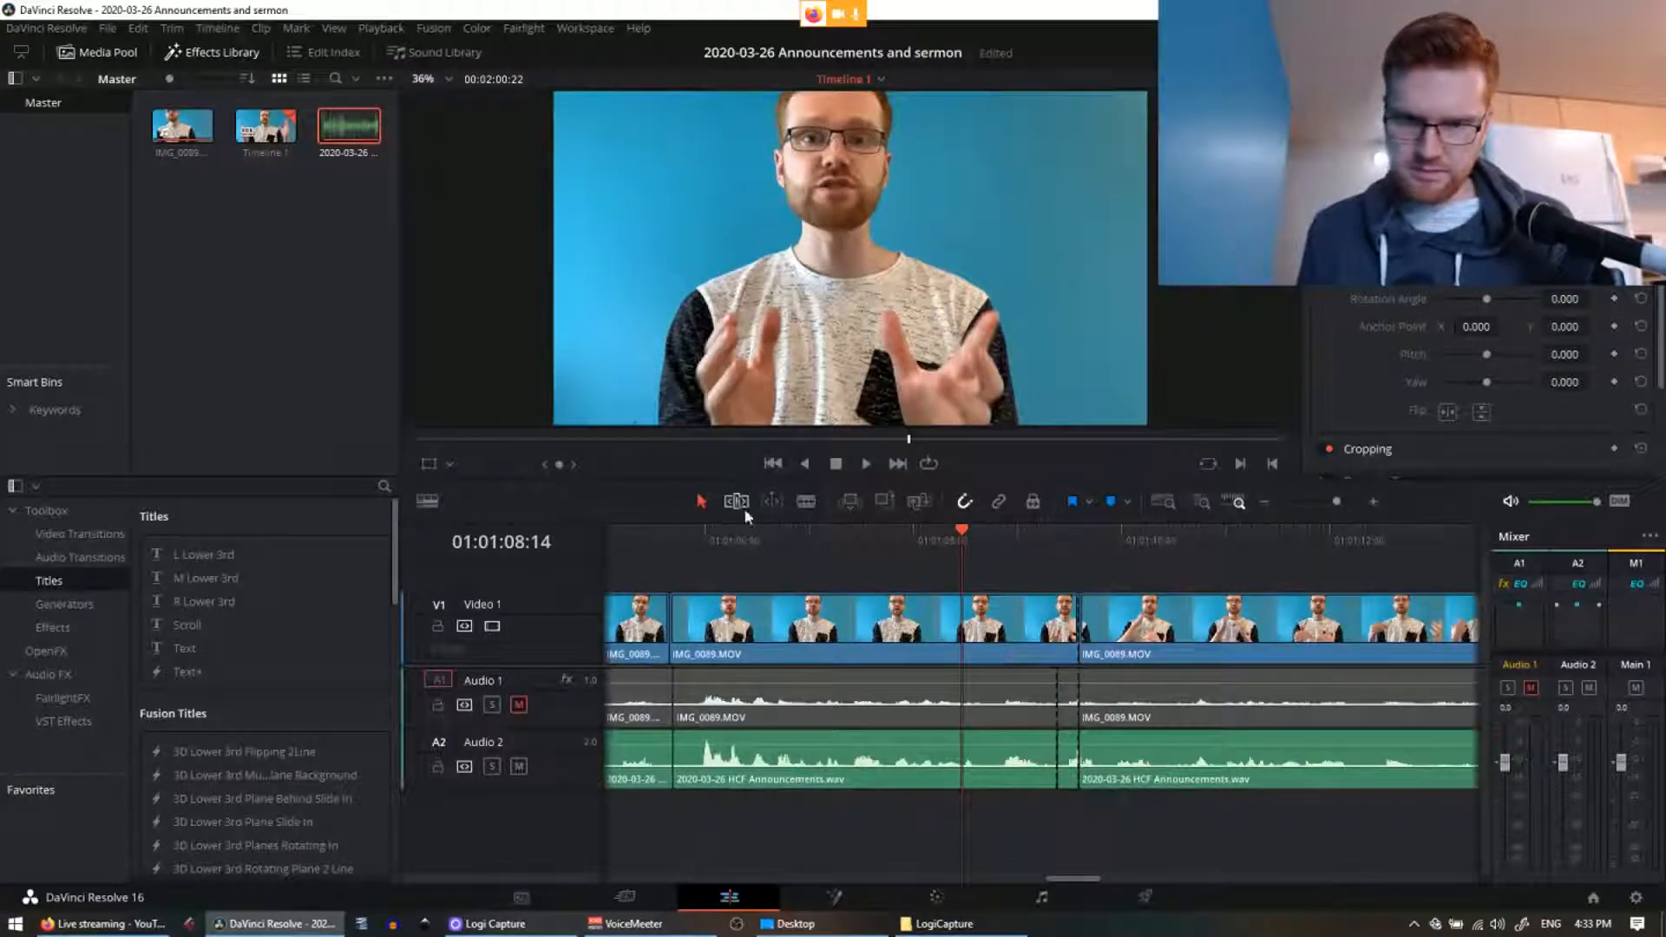
Step: Cut all three tracks at the mistake's start 01:01:09:06 and delete the section up to the next cut
{"action": "left_click", "coordinate": [802, 505]}
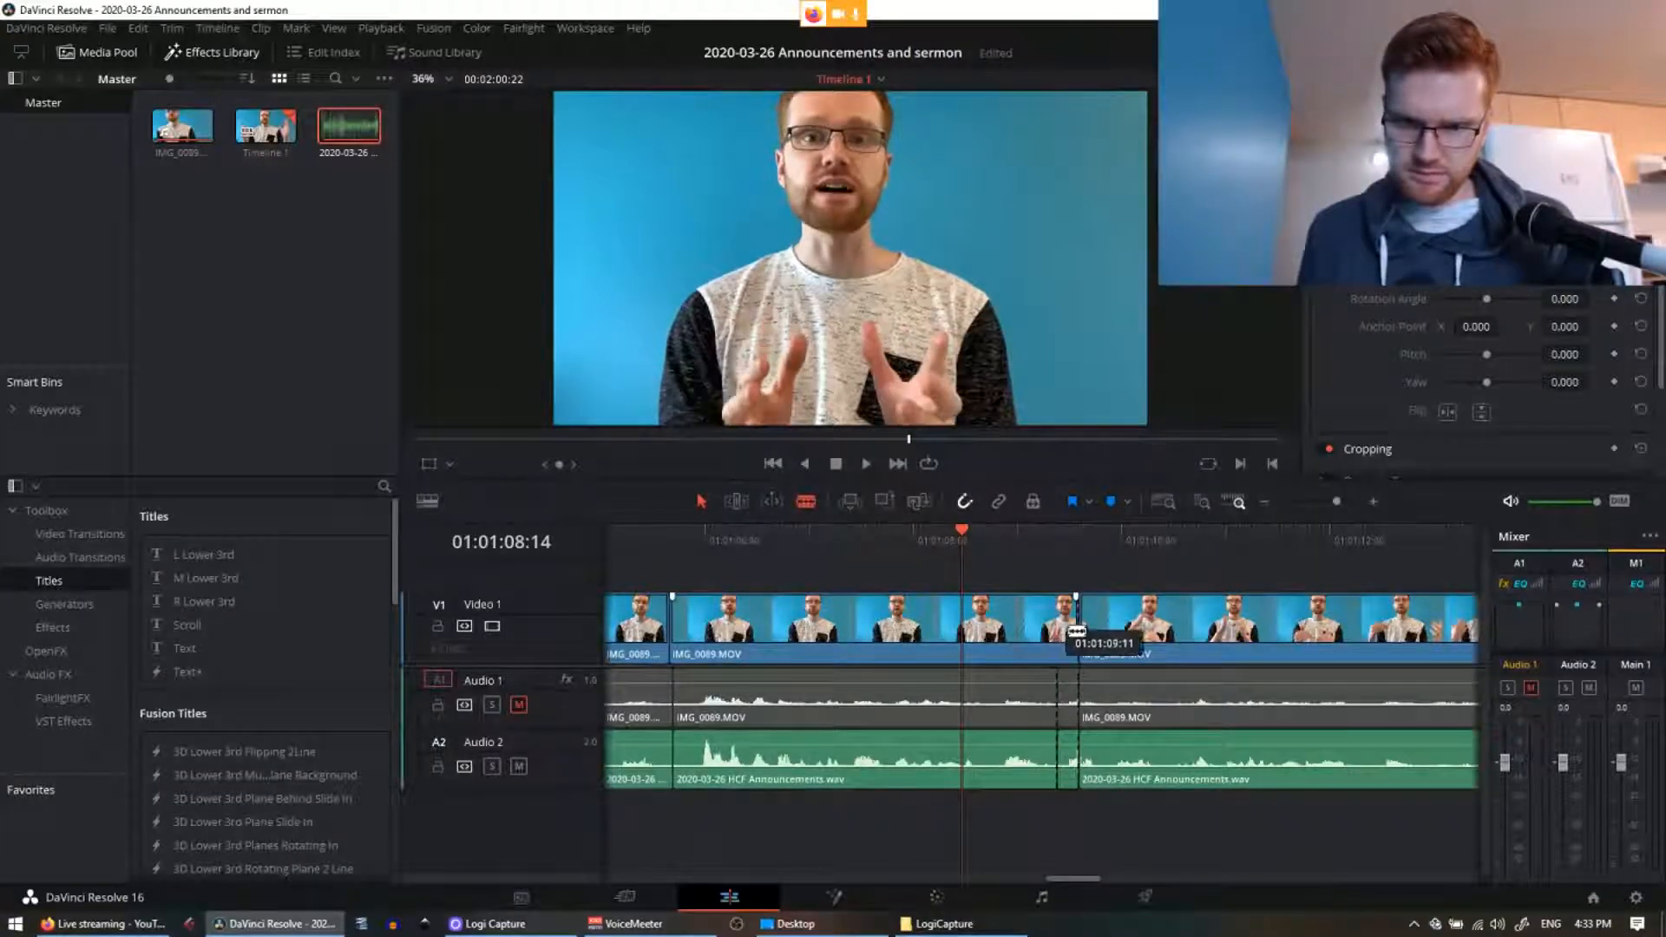
{"action": "left_click", "coordinate": [1053, 534]}
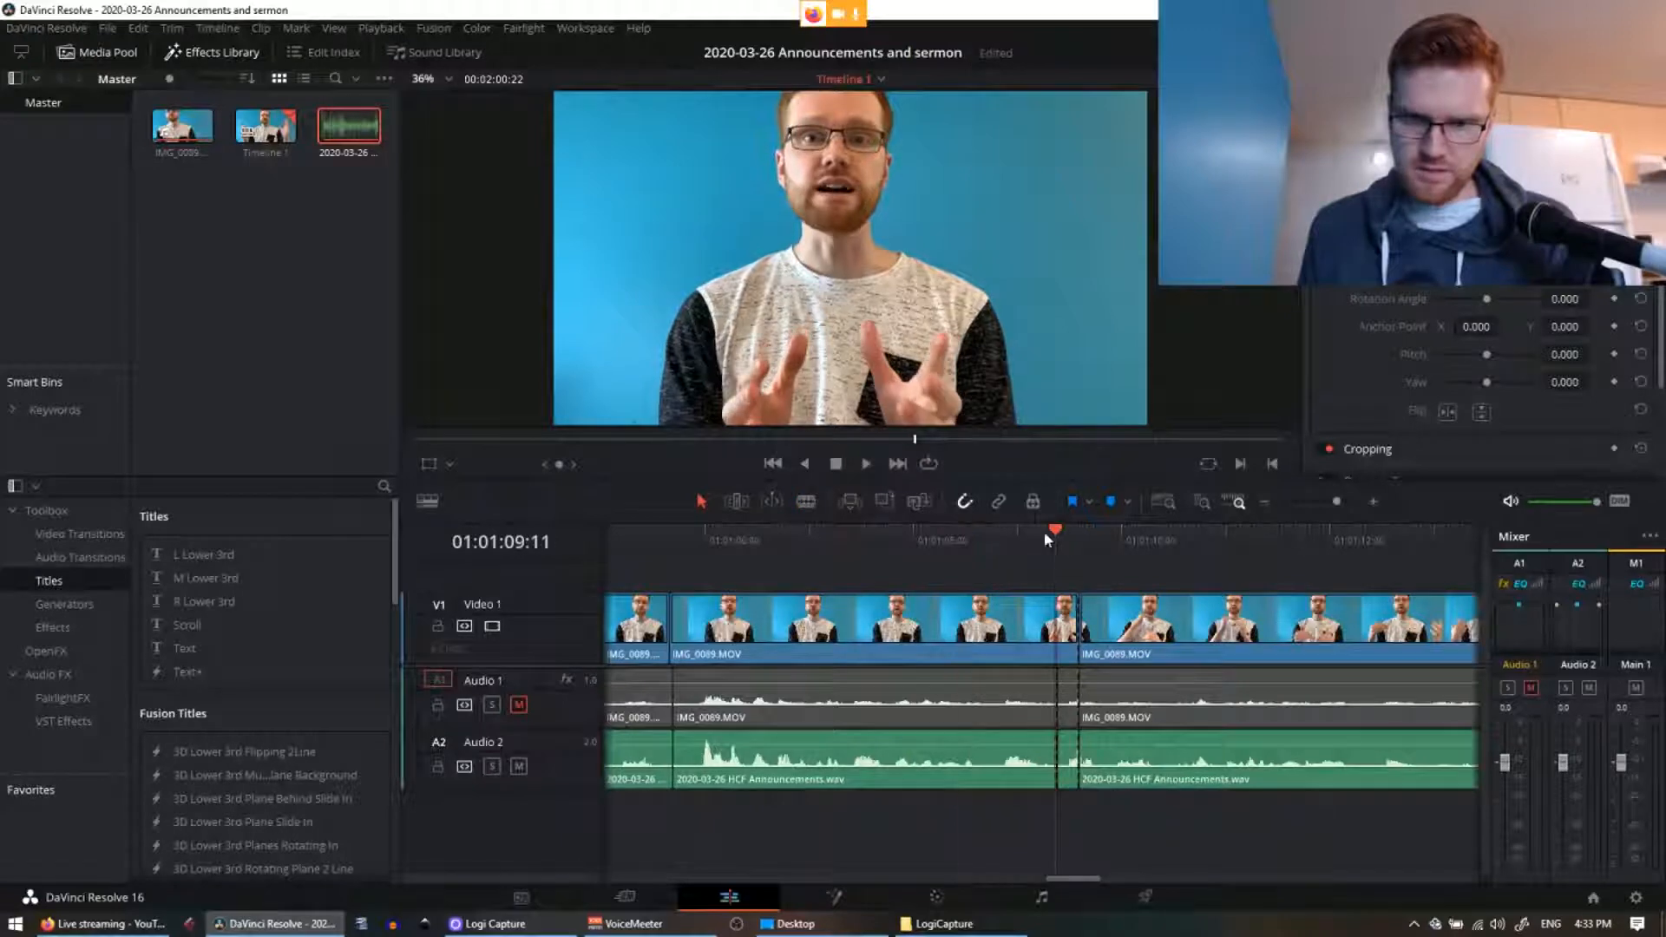
{"action": "key", "text": "ctrl+="}
{"action": "key", "text": "ctrl+="}
{"action": "key", "text": "ctrl+="}
{"action": "key", "text": "ctrl+="}
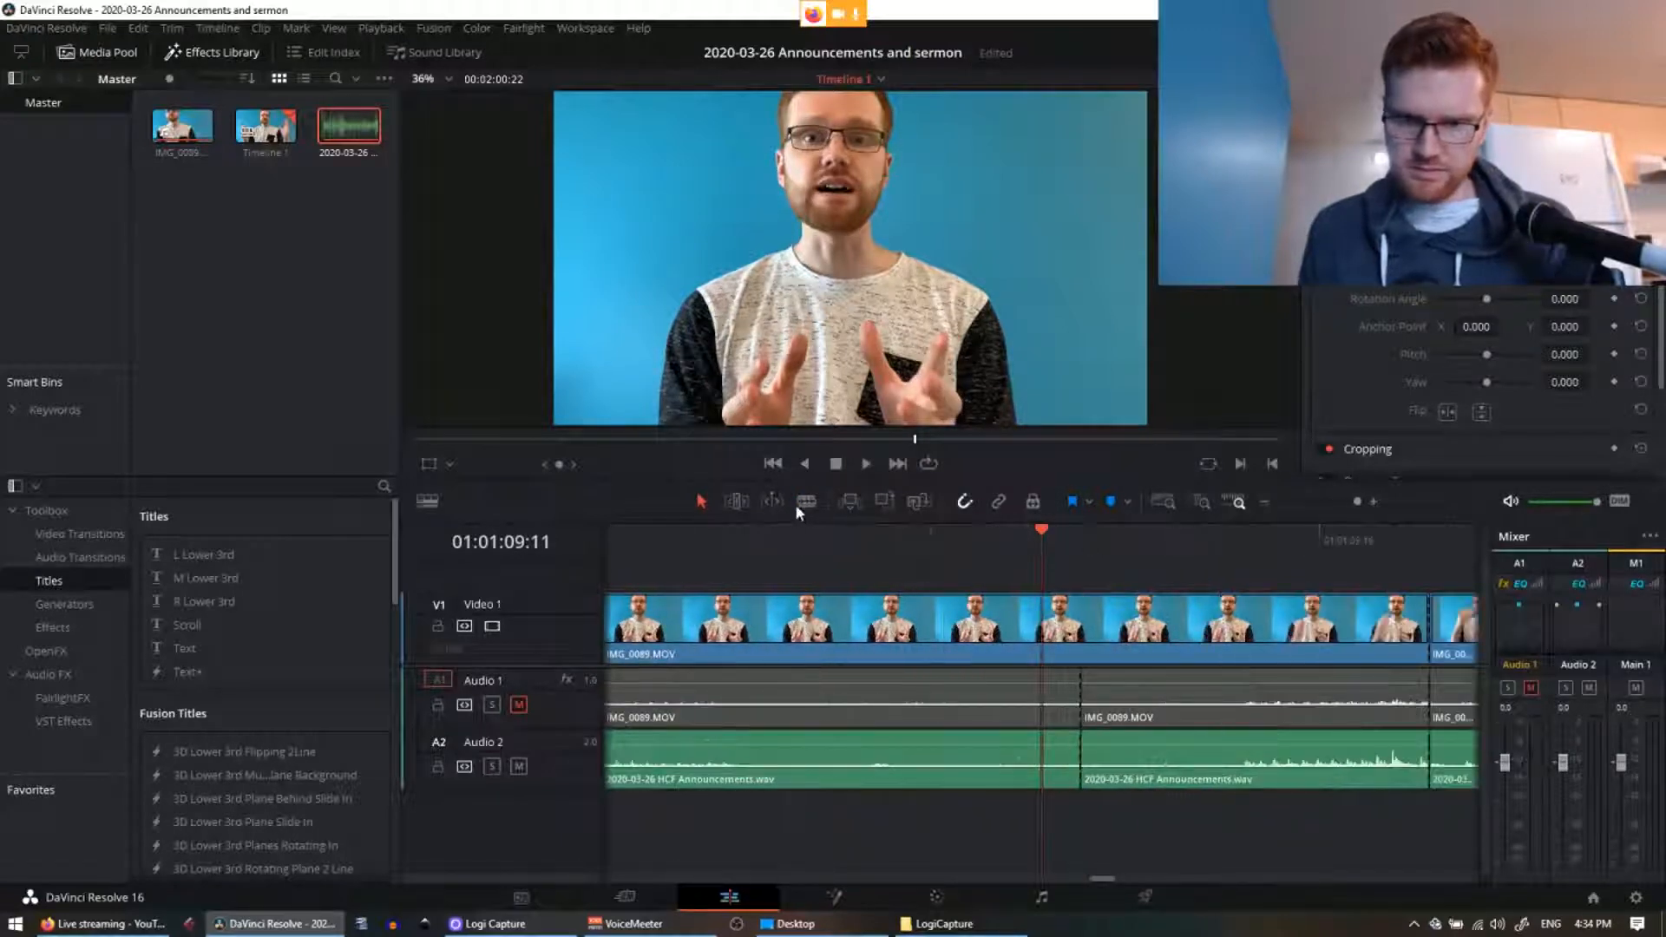
{"action": "key", "text": "Left"}
{"action": "key", "text": "Left"}
{"action": "key", "text": "Left"}
{"action": "key", "text": "Left"}
{"action": "key", "text": "Left"}
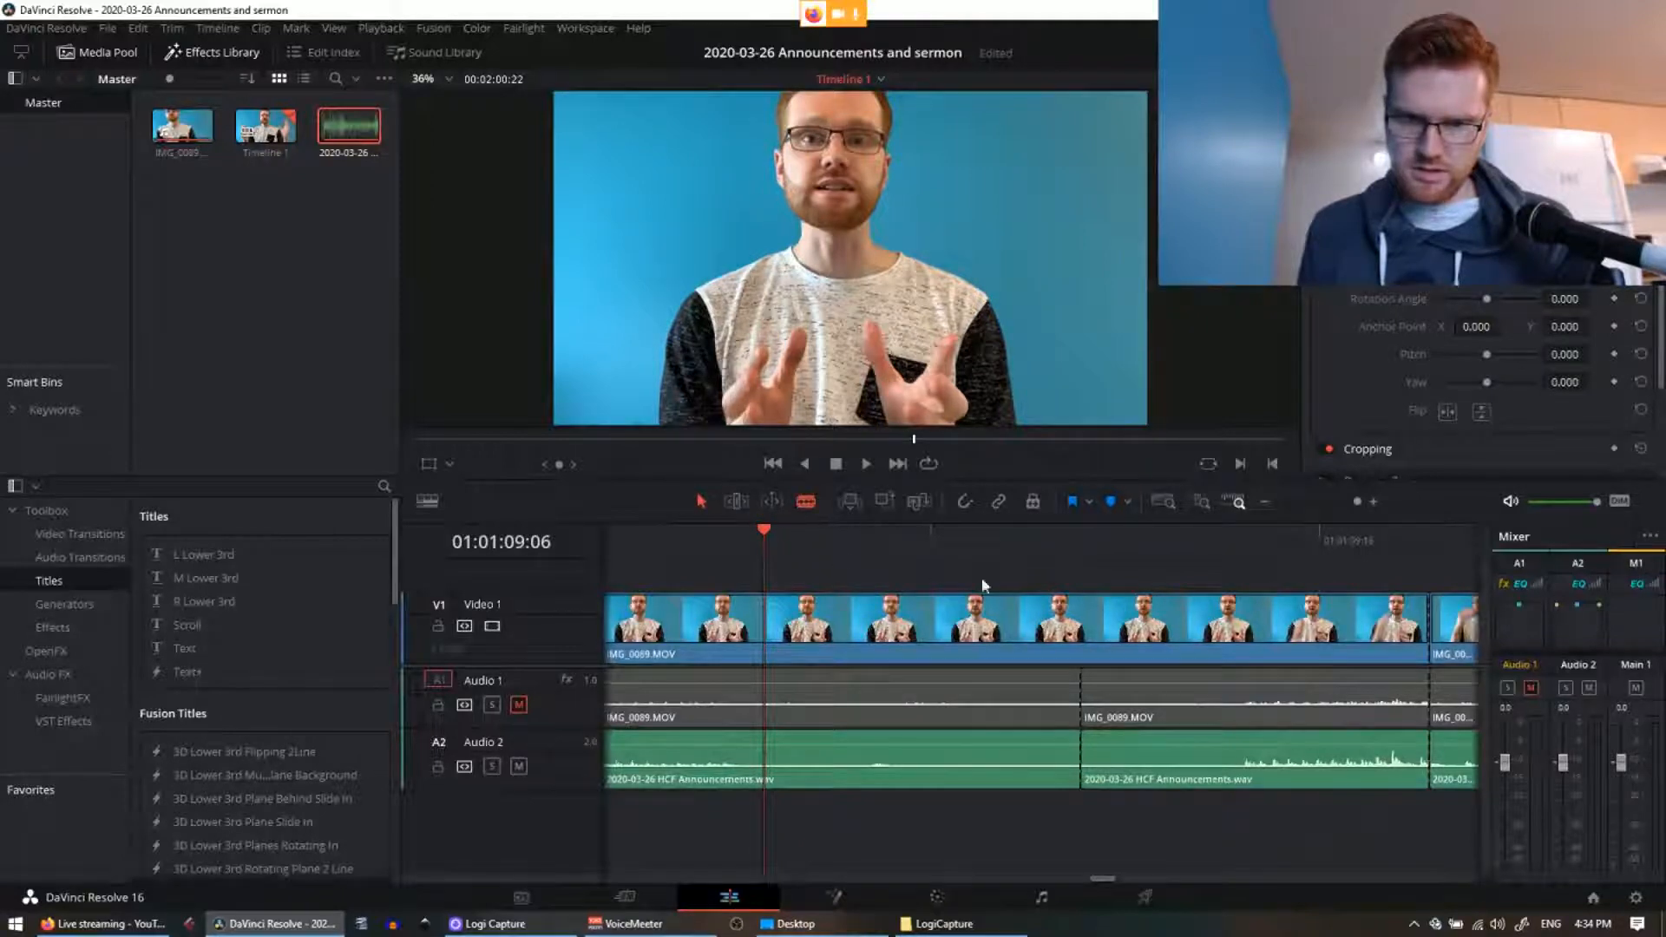
{"action": "key", "text": "b"}
{"action": "left_click", "coordinate": [988, 618]}
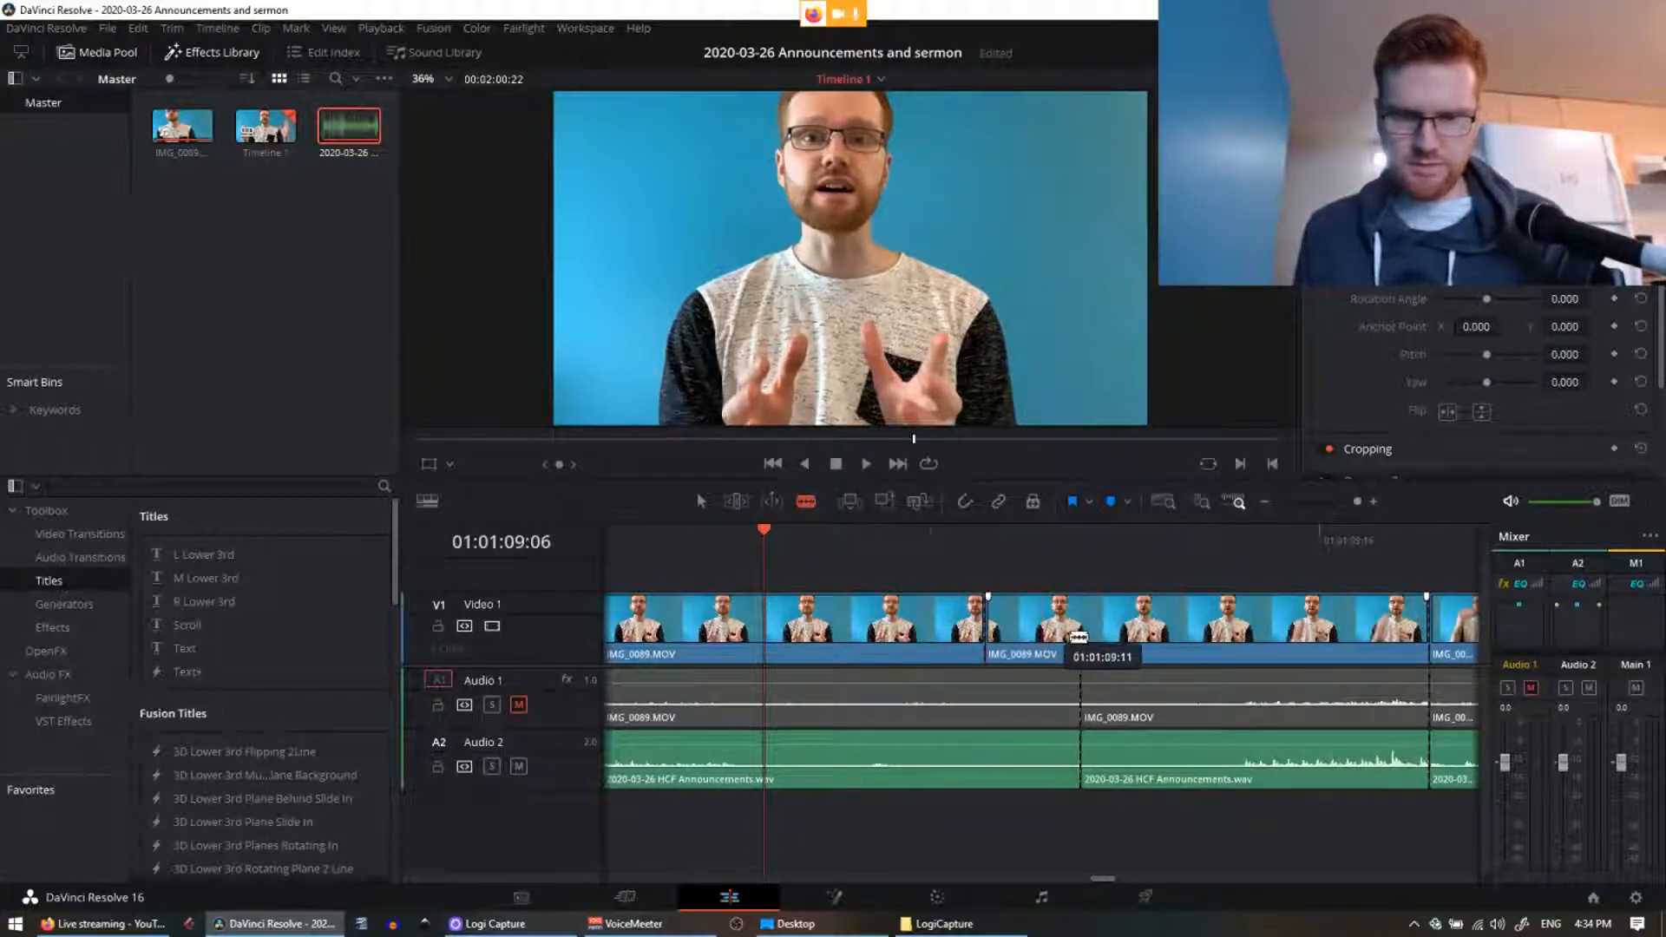
{"action": "key", "text": "ctrl+z"}
{"action": "left_click", "coordinate": [1076, 657]}
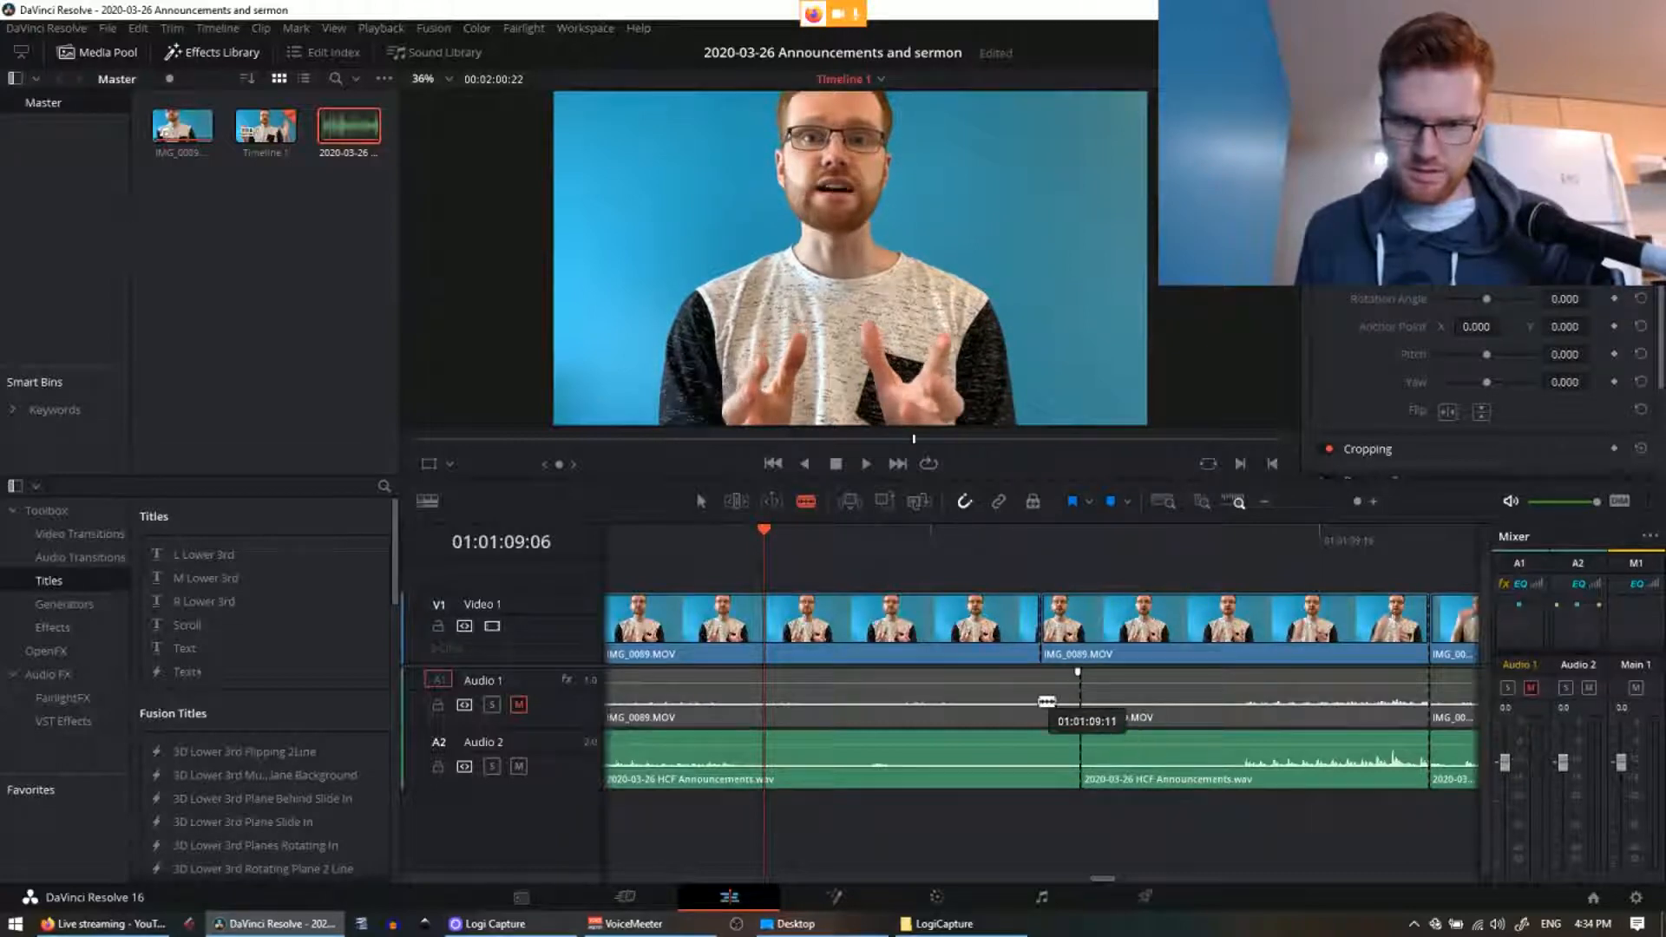
{"action": "left_click", "coordinate": [1042, 697]}
{"action": "left_click", "coordinate": [1043, 764]}
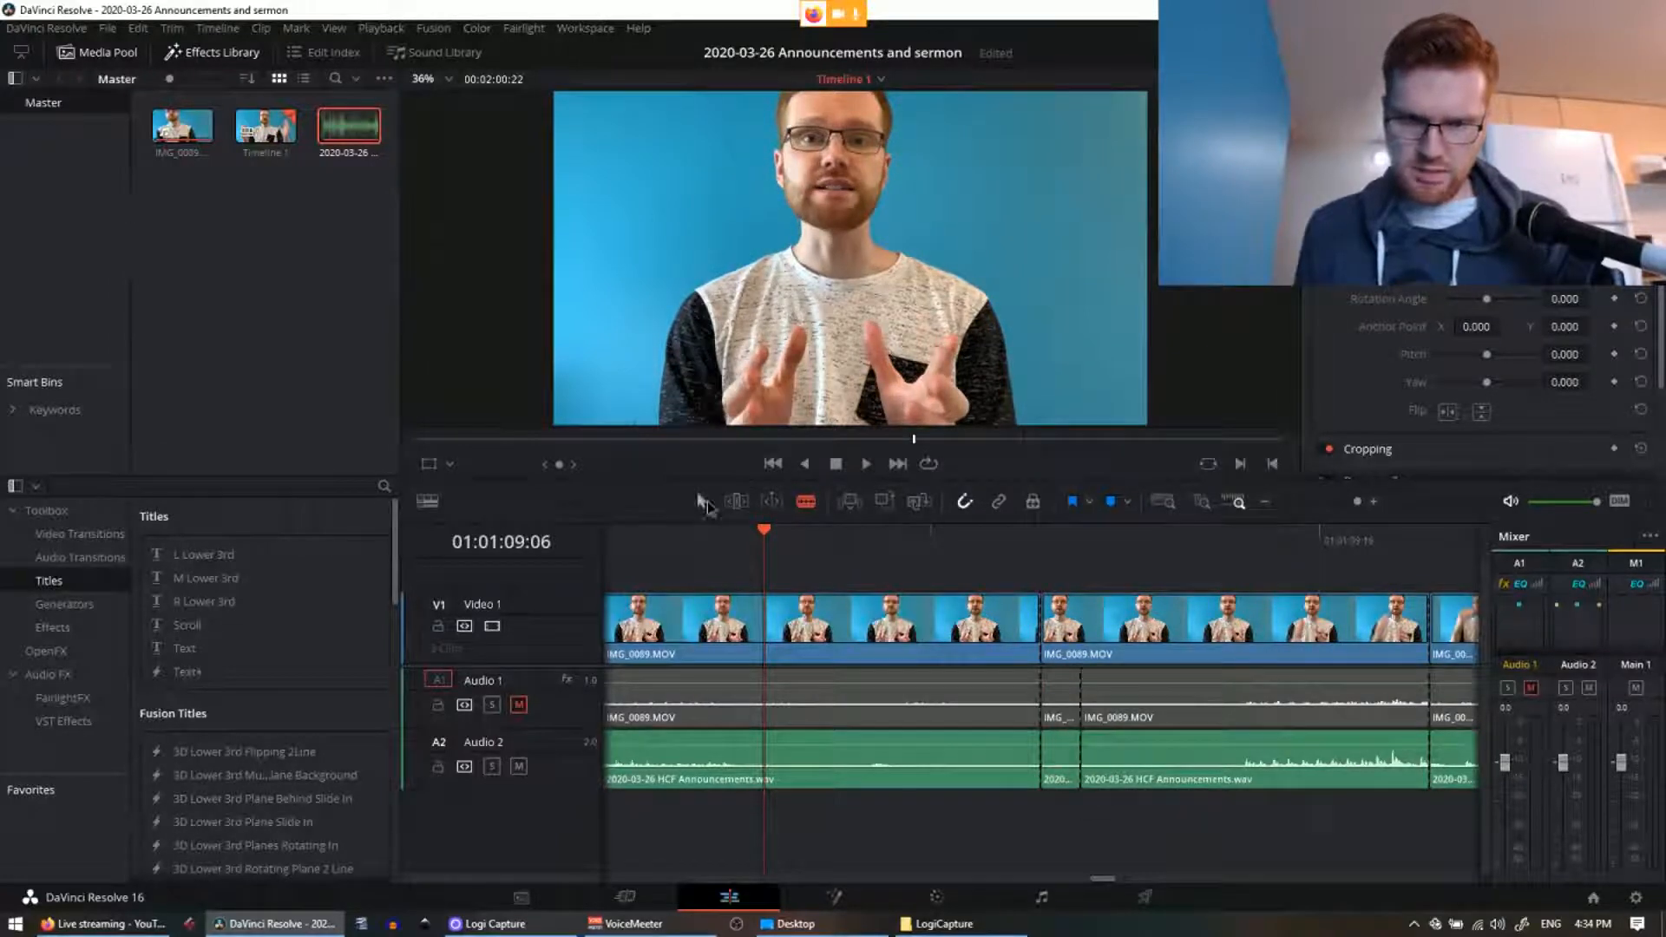
{"action": "left_click_drag", "start_coordinate": [1247, 813], "coordinate": [1065, 618]}
{"action": "key", "text": "Delete"}
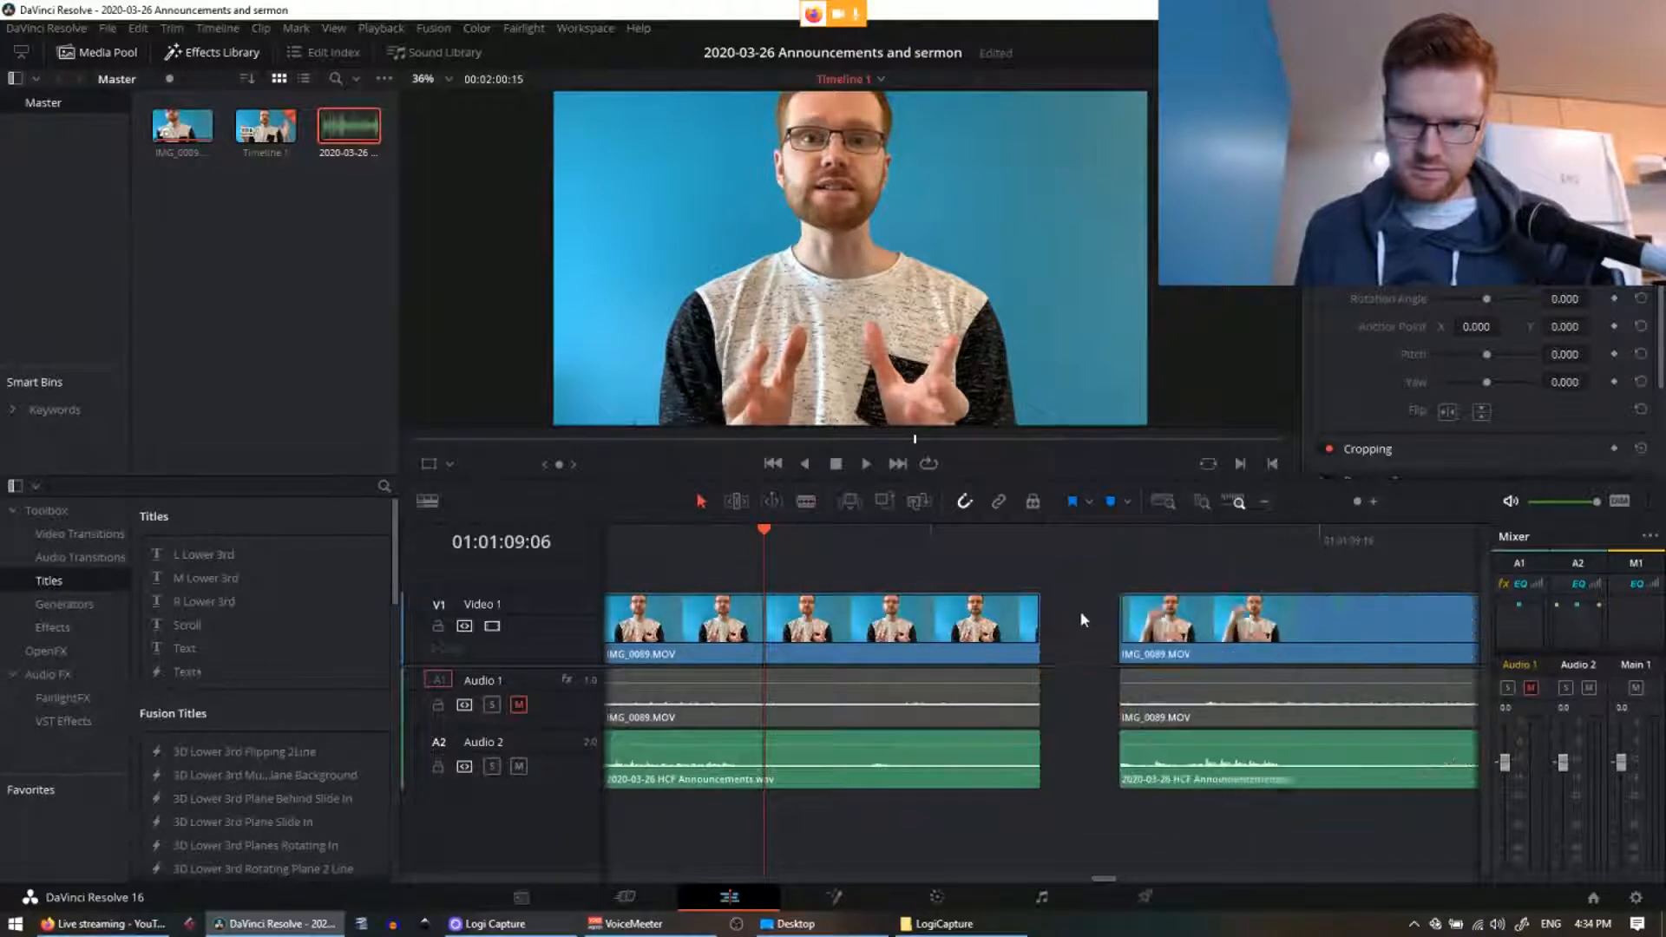
Step: Play across the new join twice, then save the project with Ctrl+S
{"action": "key", "text": "ctrl+minus"}
{"action": "key", "text": "ctrl+minus"}
{"action": "key", "text": "ctrl+minus"}
{"action": "key", "text": "ctrl+minus"}
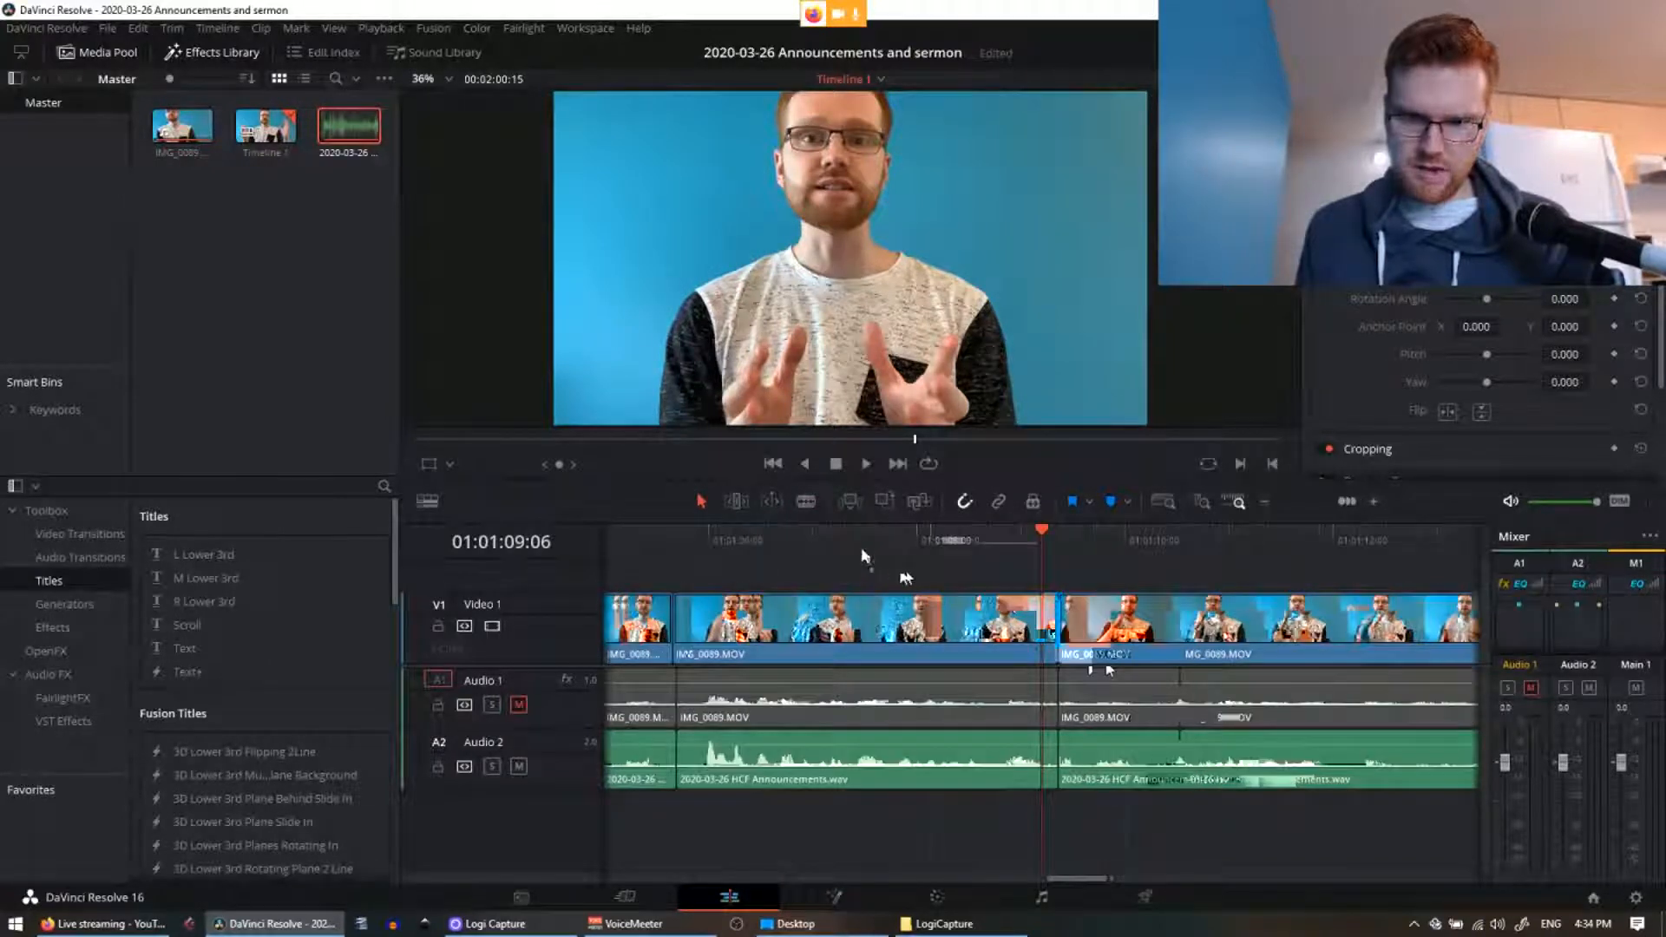
{"action": "left_click", "coordinate": [862, 550]}
{"action": "key", "text": "space"}
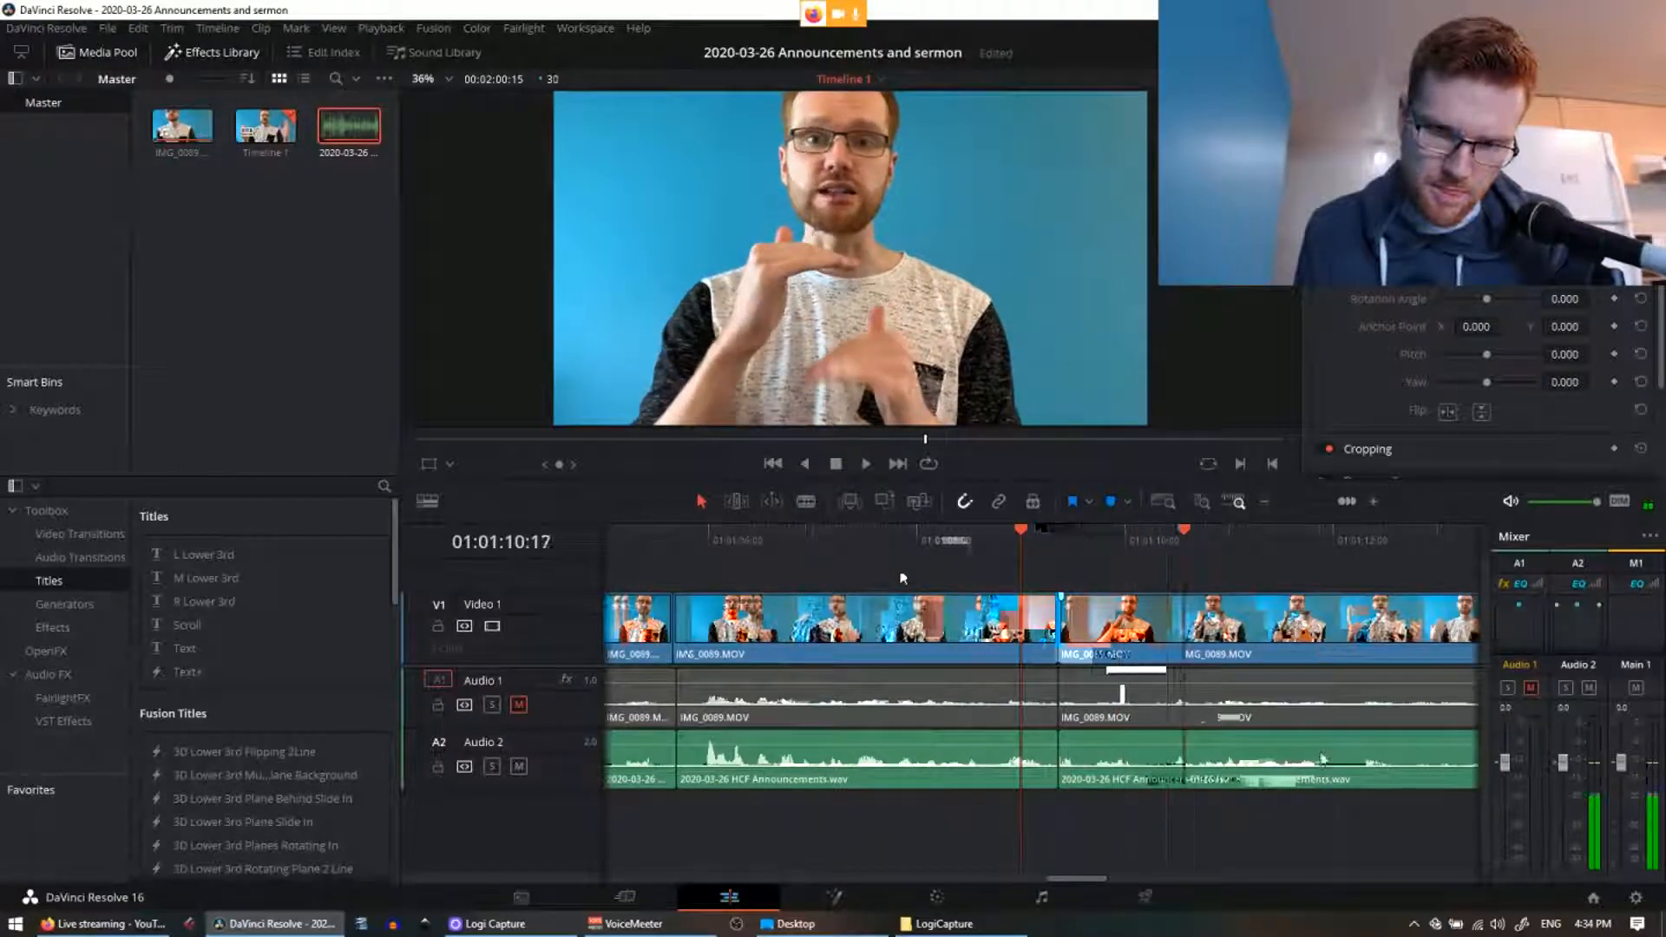
{"action": "left_click_drag", "start_coordinate": [1061, 734], "coordinate": [1047, 734]}
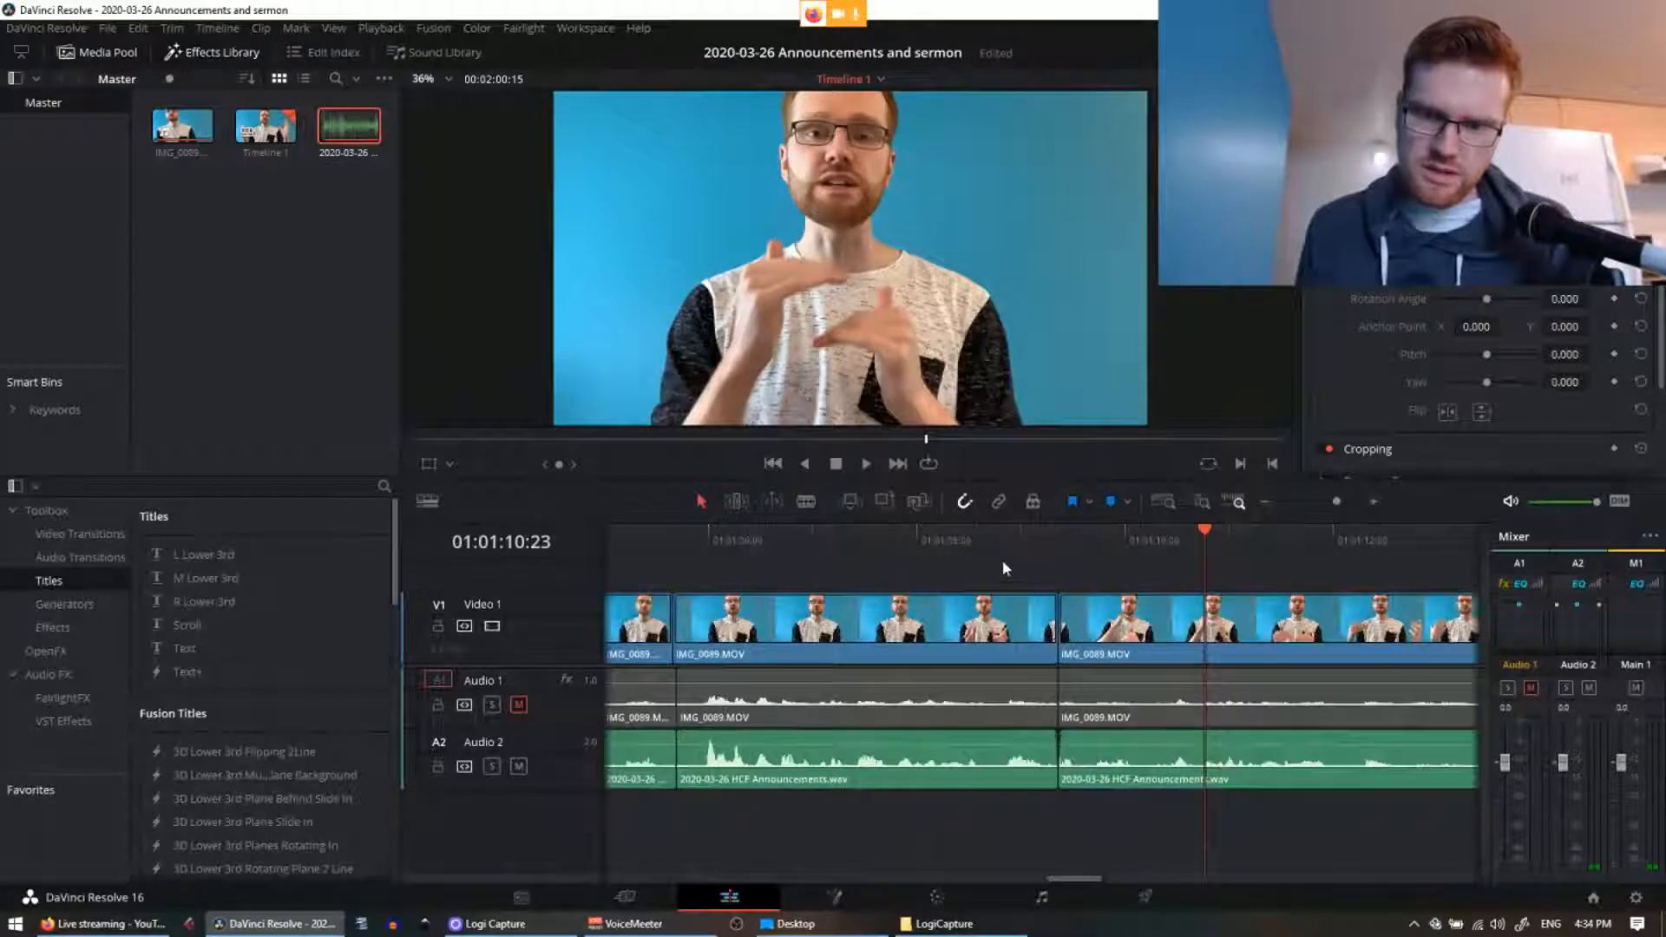
{"action": "left_click", "coordinate": [961, 541]}
{"action": "key", "text": "space"}
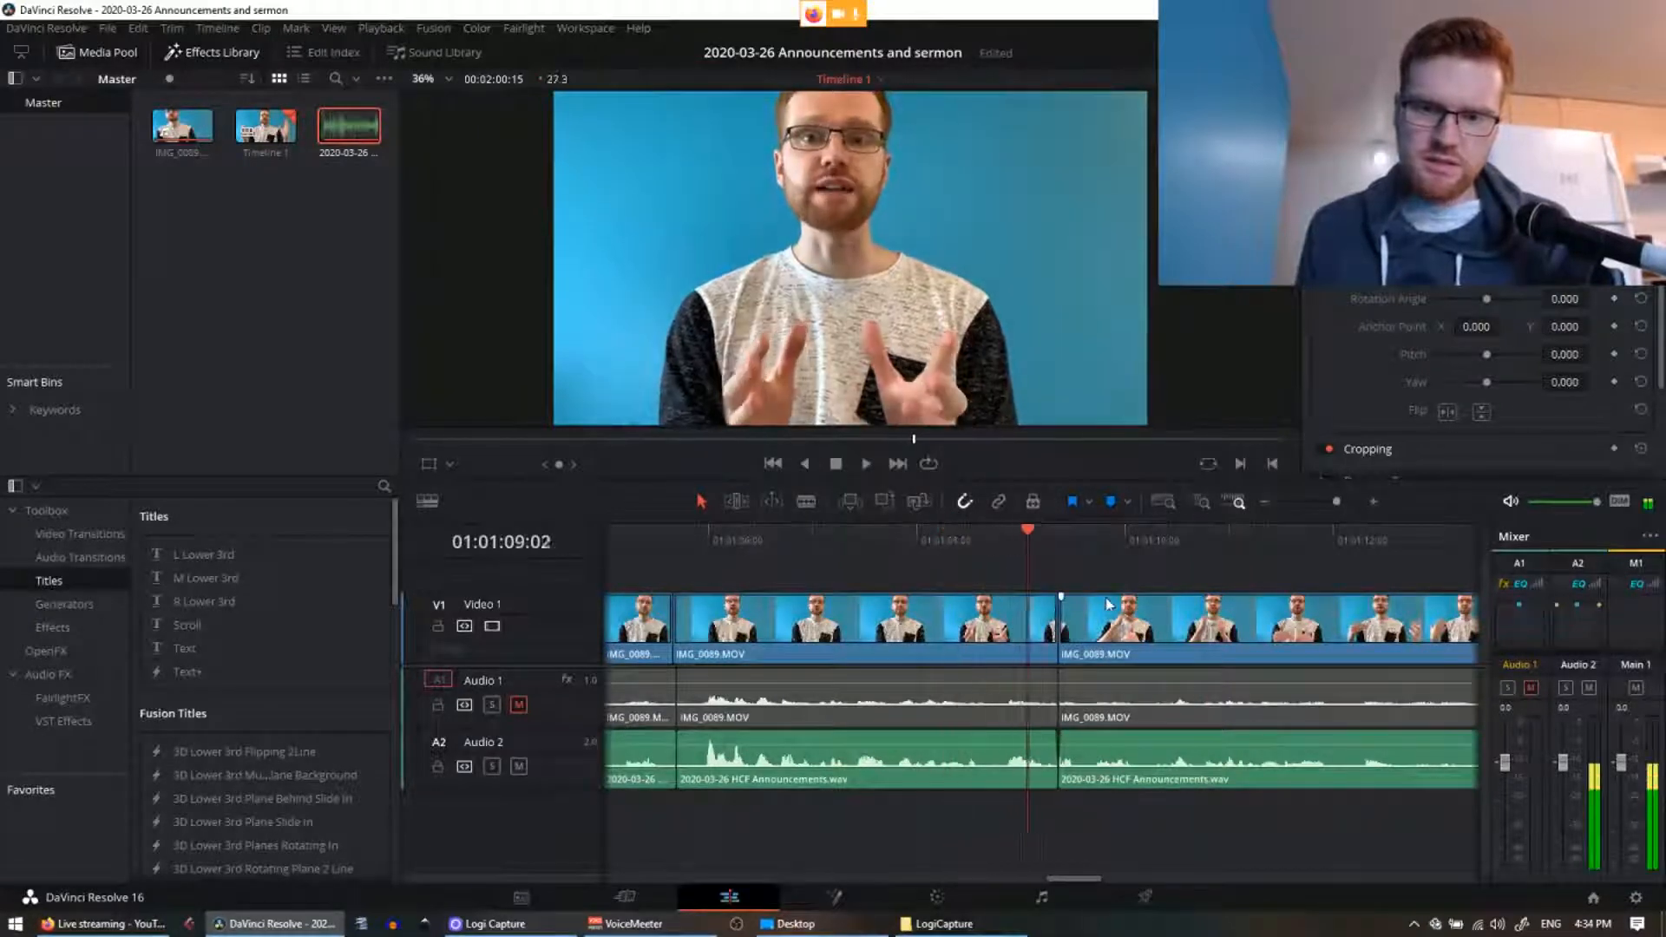
{"action": "key", "text": "ctrl+minus"}
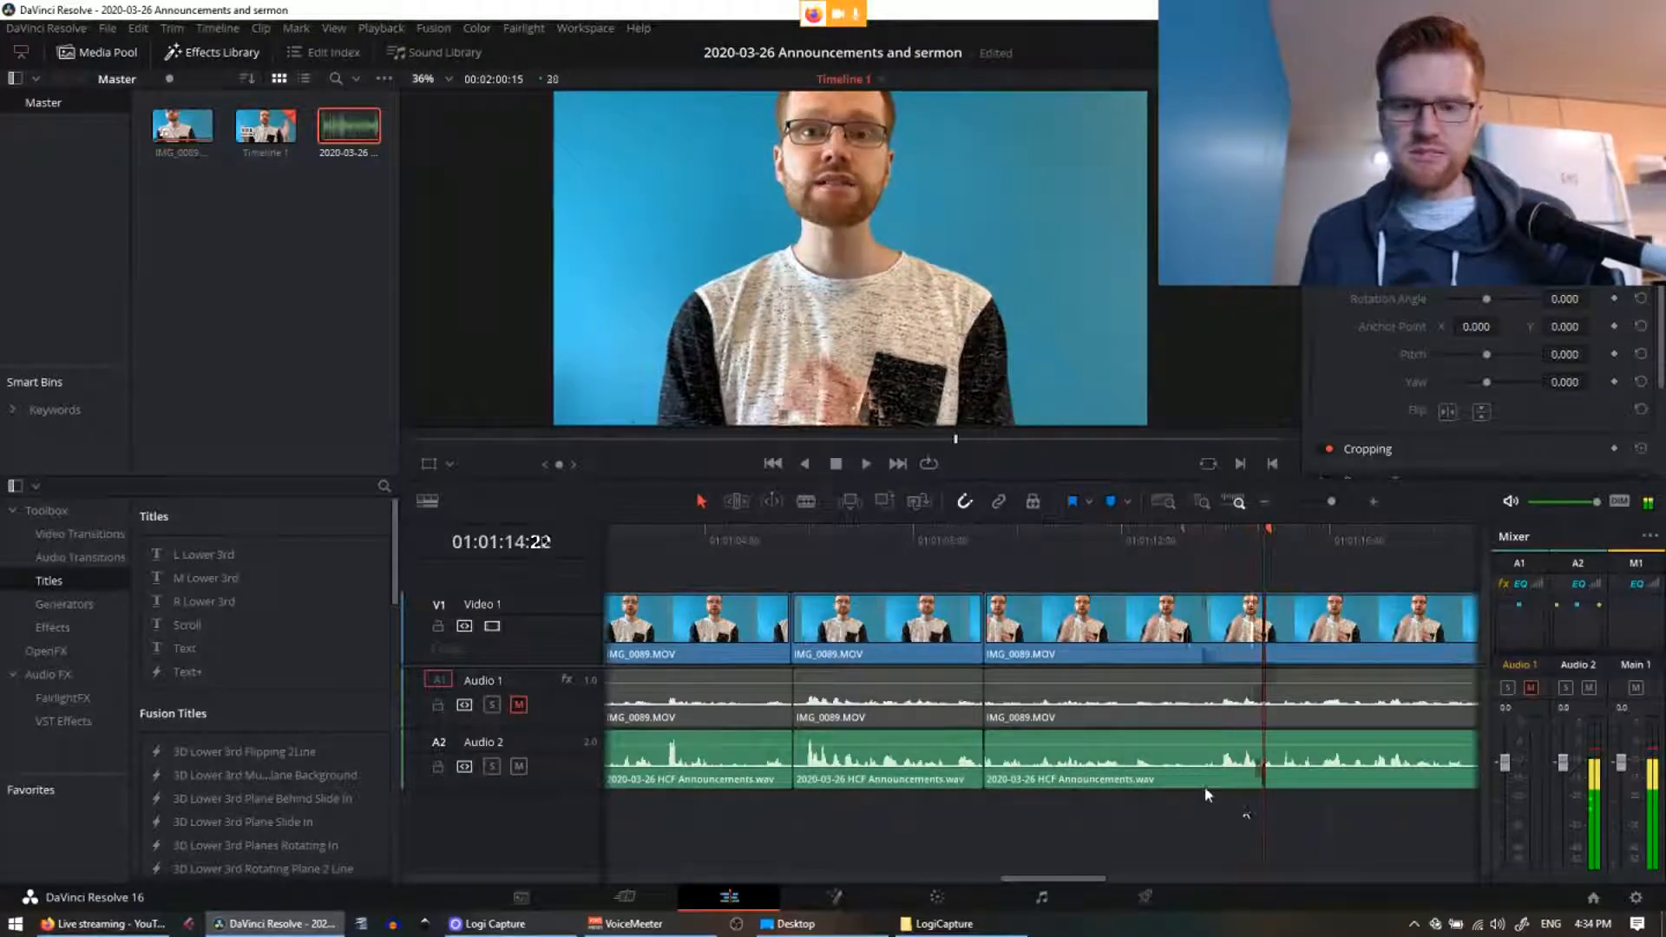
{"action": "key", "text": "ctrl+s"}
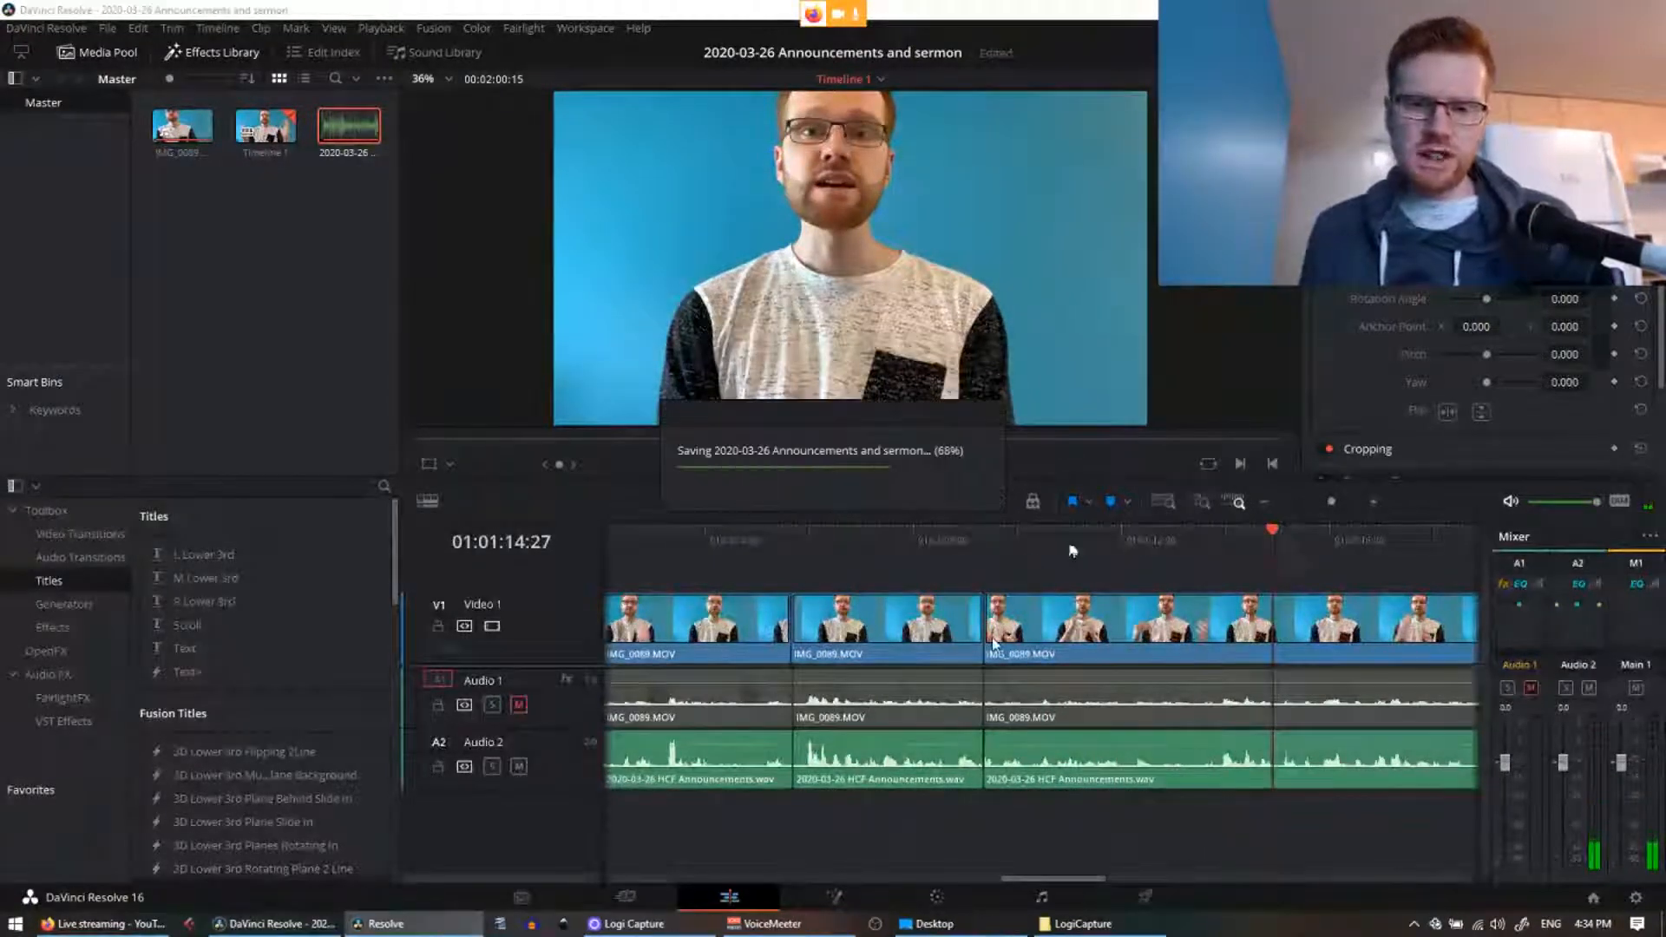
{"action": "left_click", "coordinate": [1069, 544]}
{"action": "scroll", "coordinate": [986, 821], "scroll_direction": "right", "scroll_amount": 5}
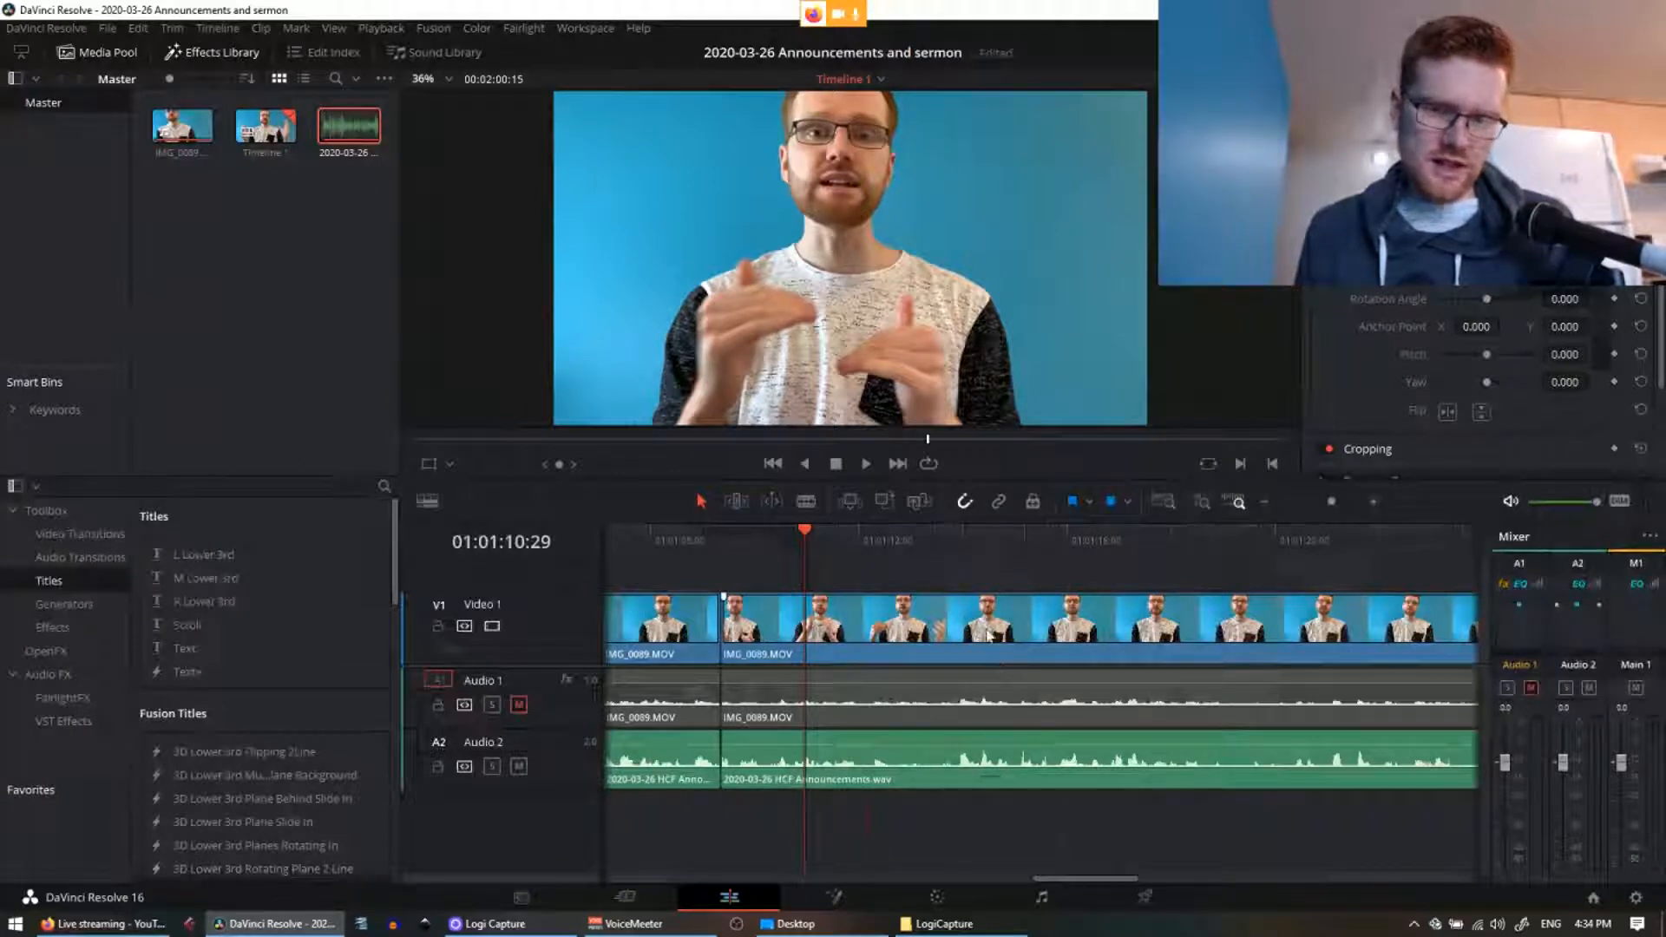
Step: Replay the passage from about 01:01:11 to pinpoint the next mistake near 01:01:13
{"action": "key", "text": "space"}
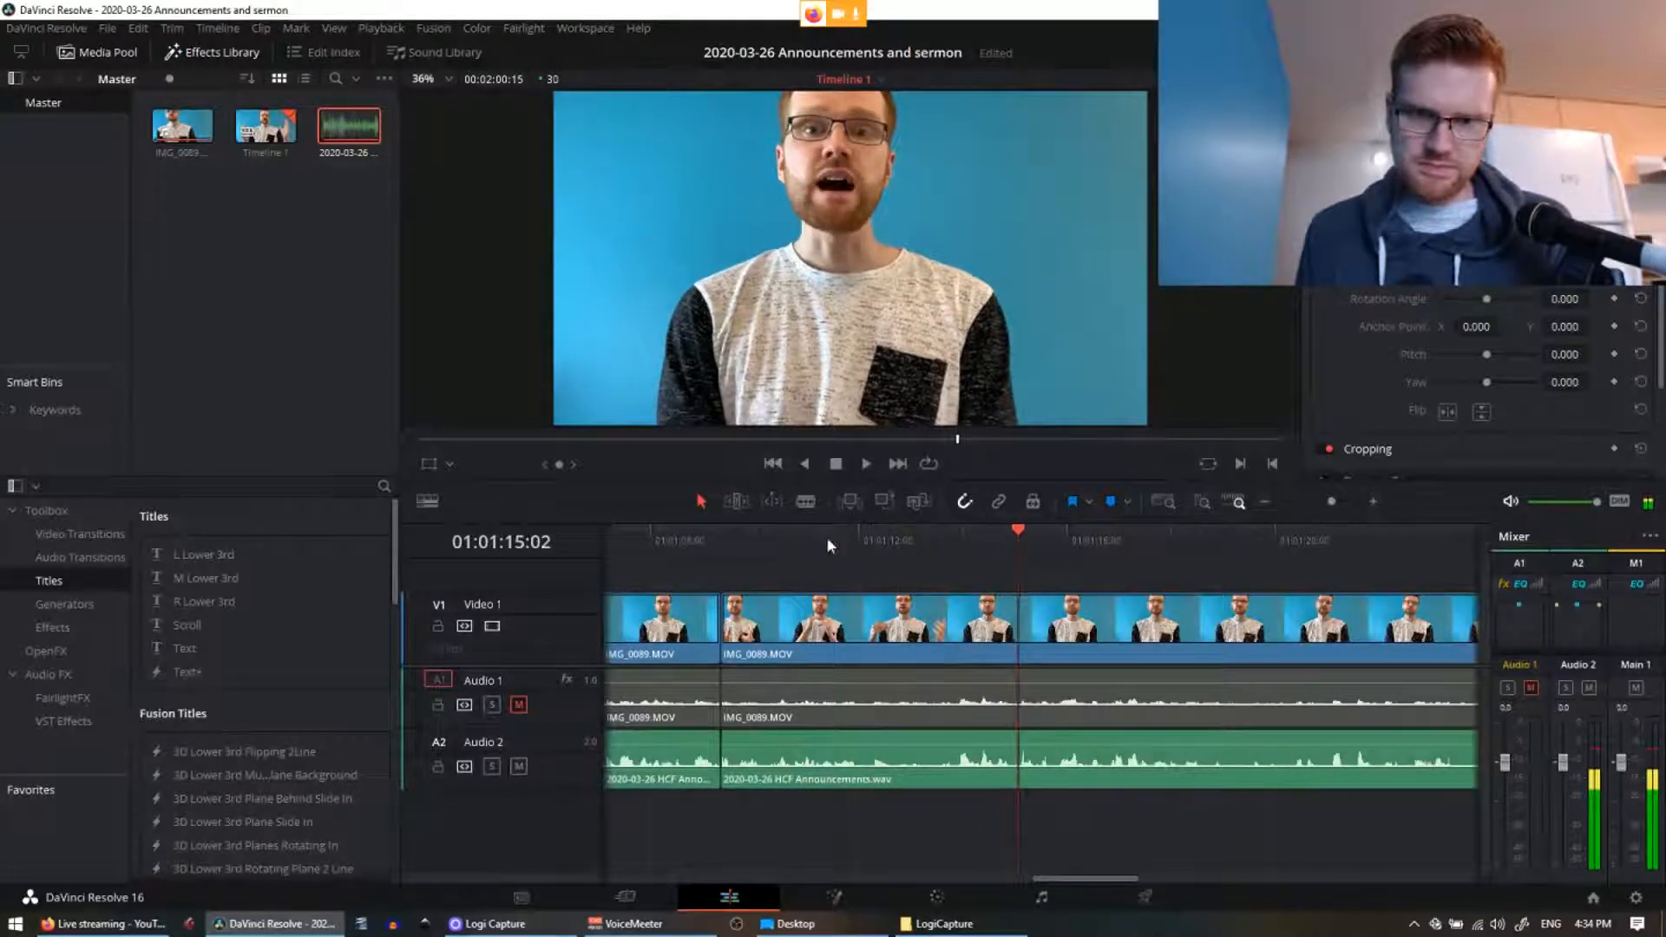
{"action": "left_click", "coordinate": [826, 538]}
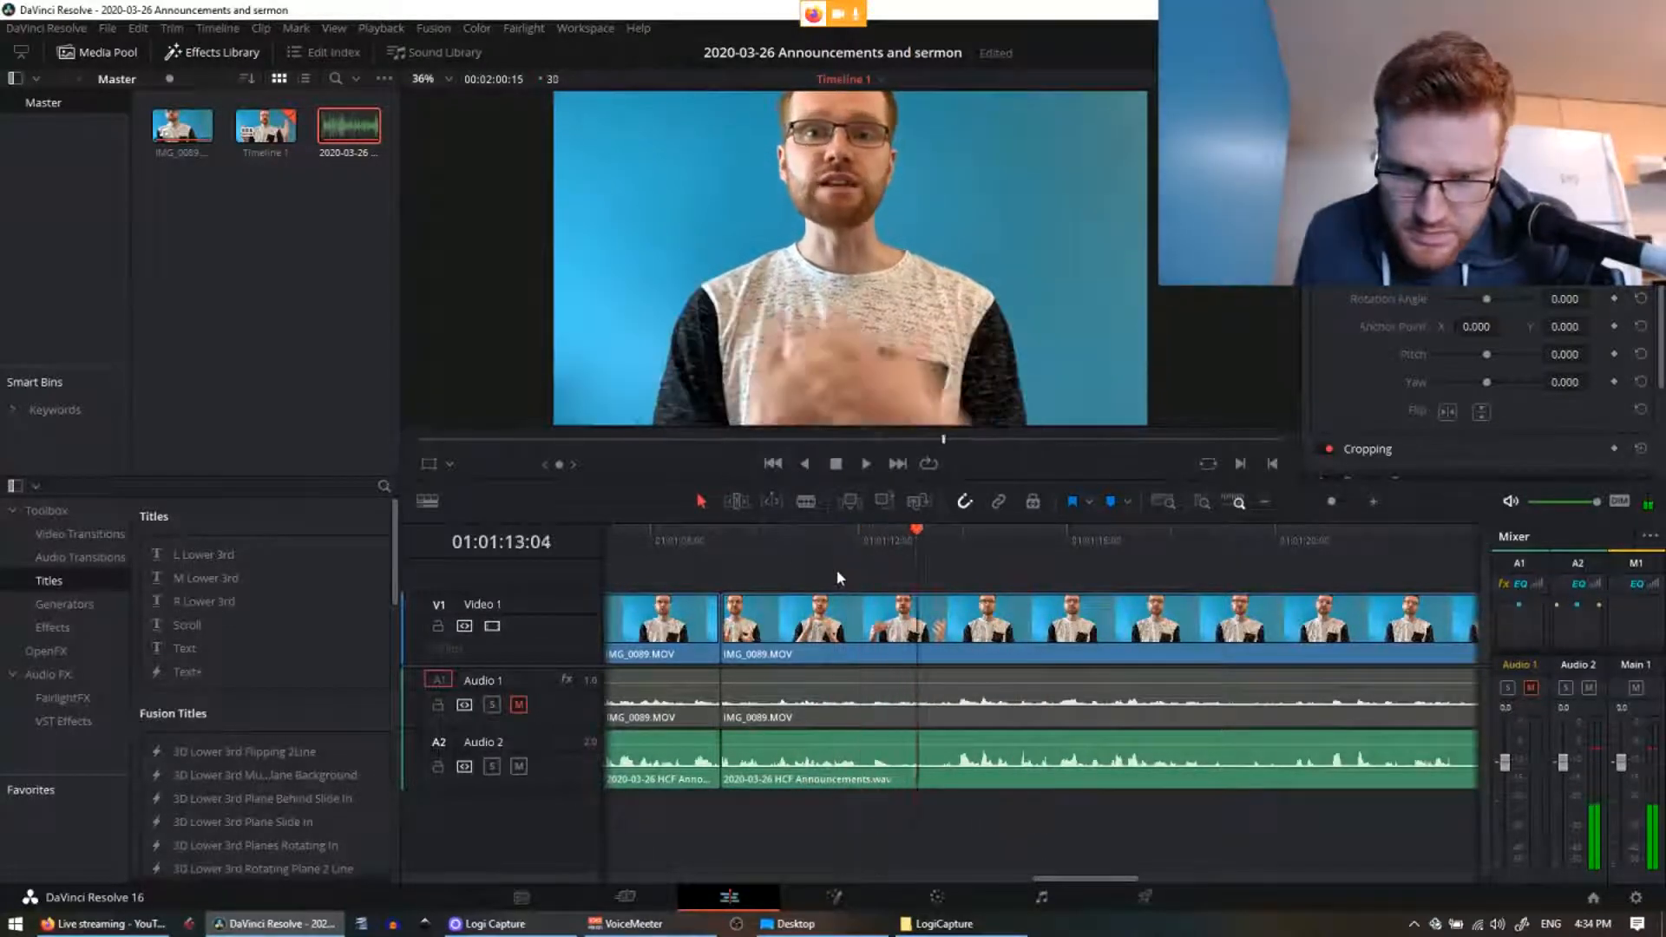
{"action": "key", "text": "space"}
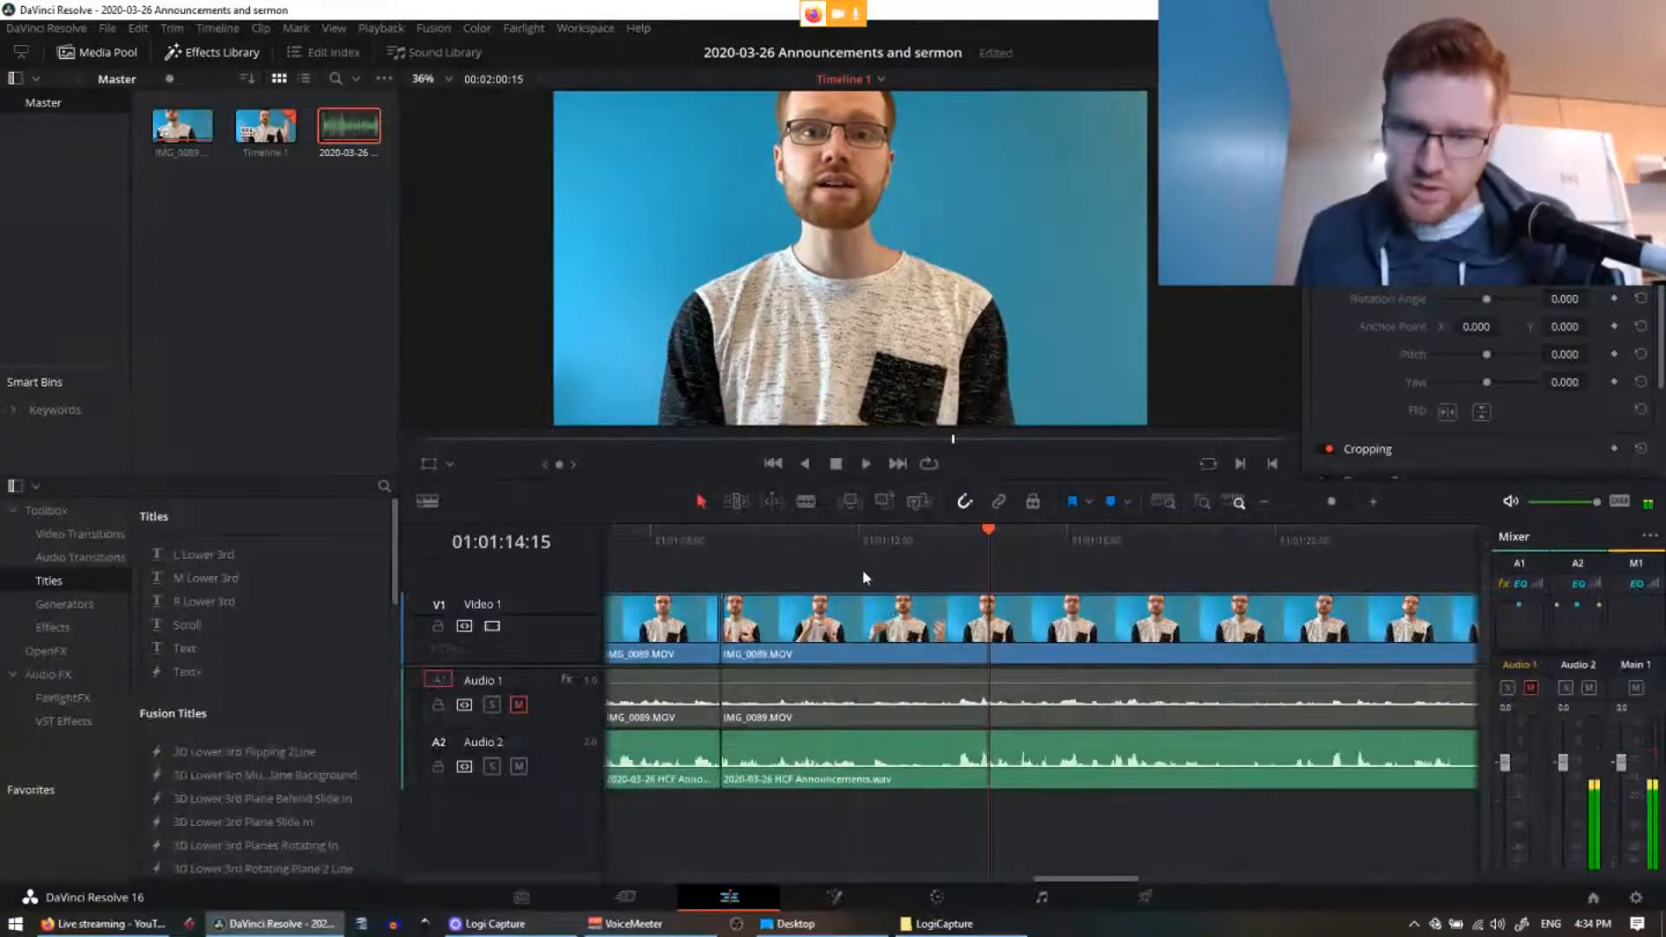
{"action": "left_click", "coordinate": [812, 545]}
{"action": "key", "text": "space"}
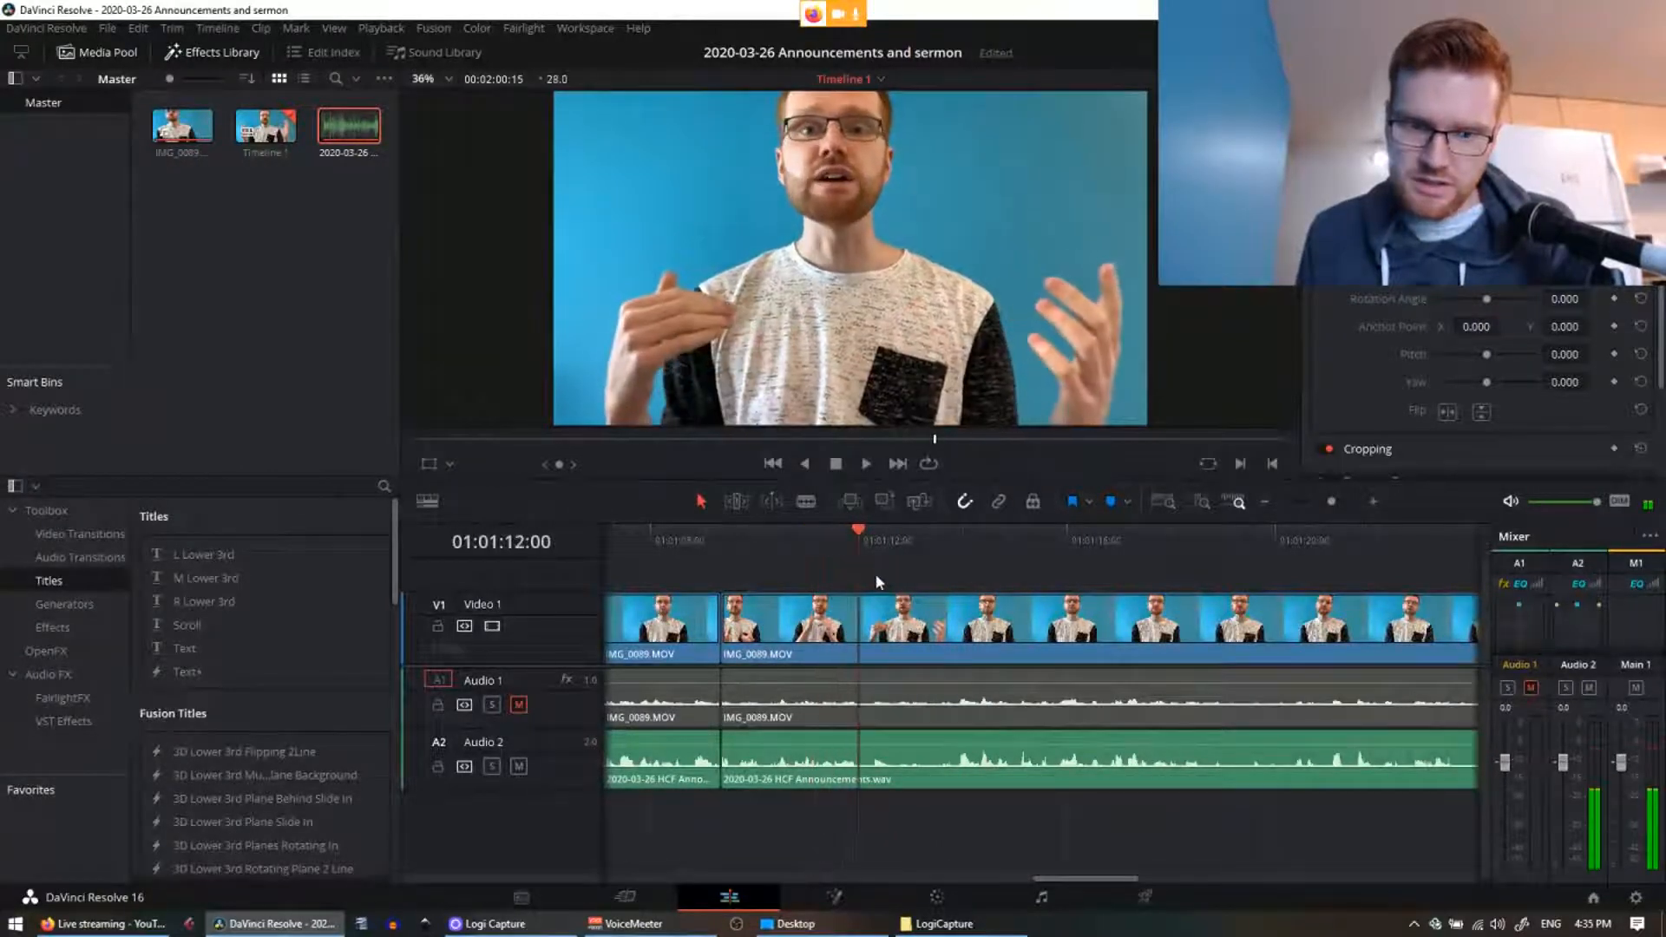
{"action": "key", "text": "ctrl+b"}
{"action": "left_click_drag", "start_coordinate": [877, 534], "coordinate": [829, 539]}
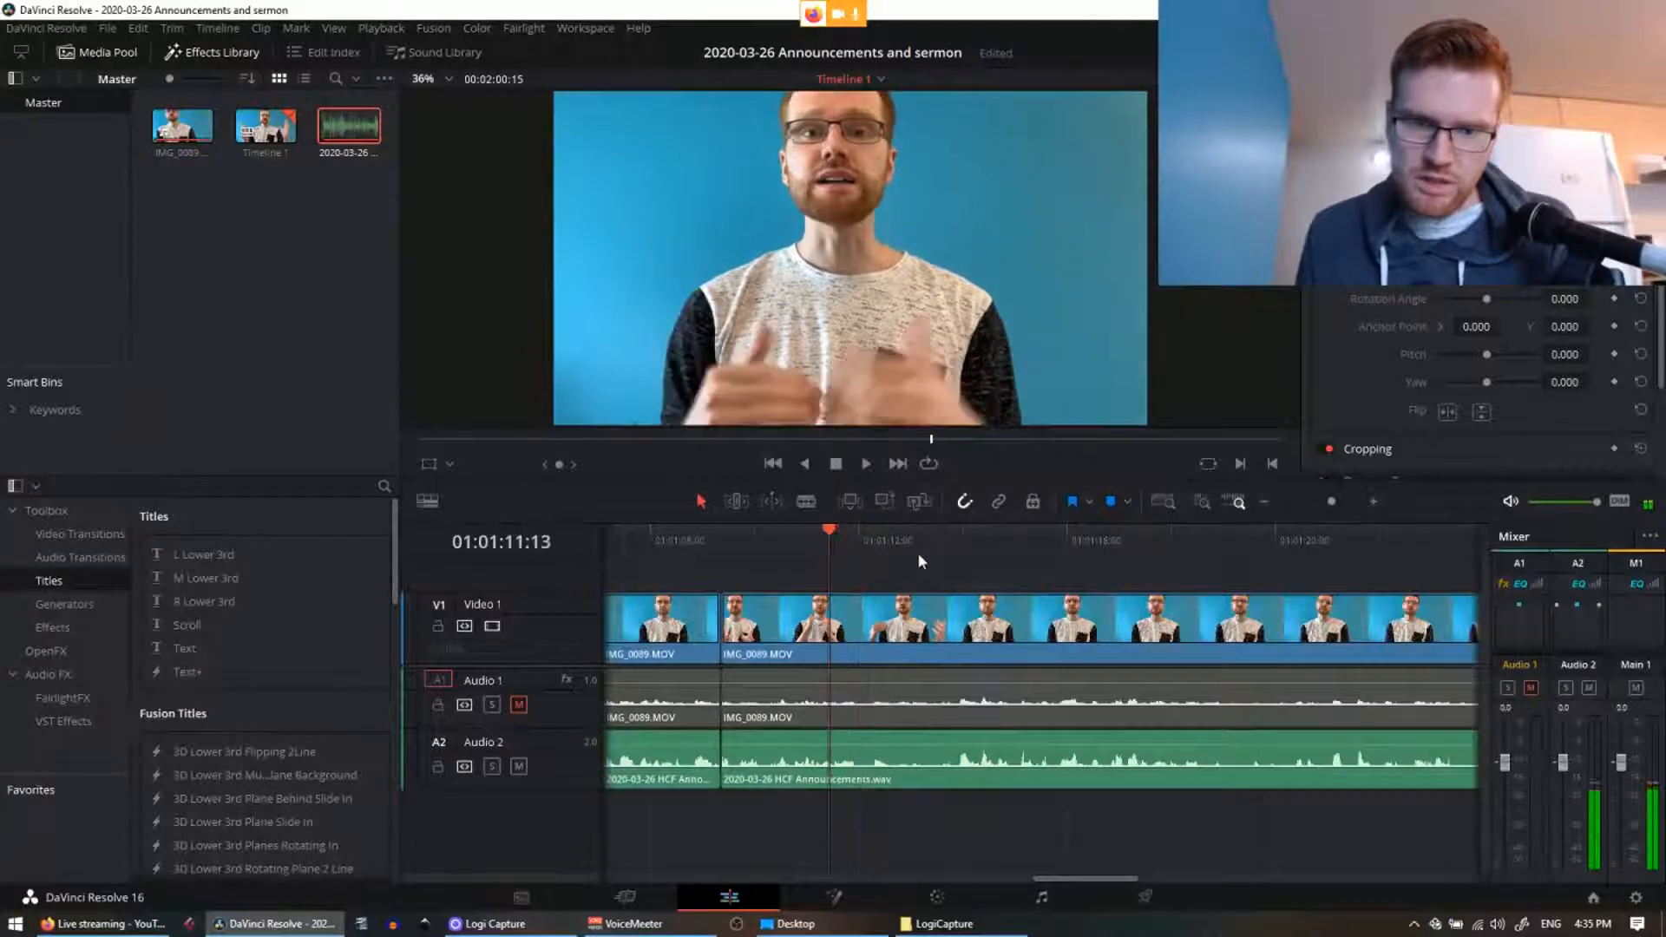
{"action": "key", "text": "space"}
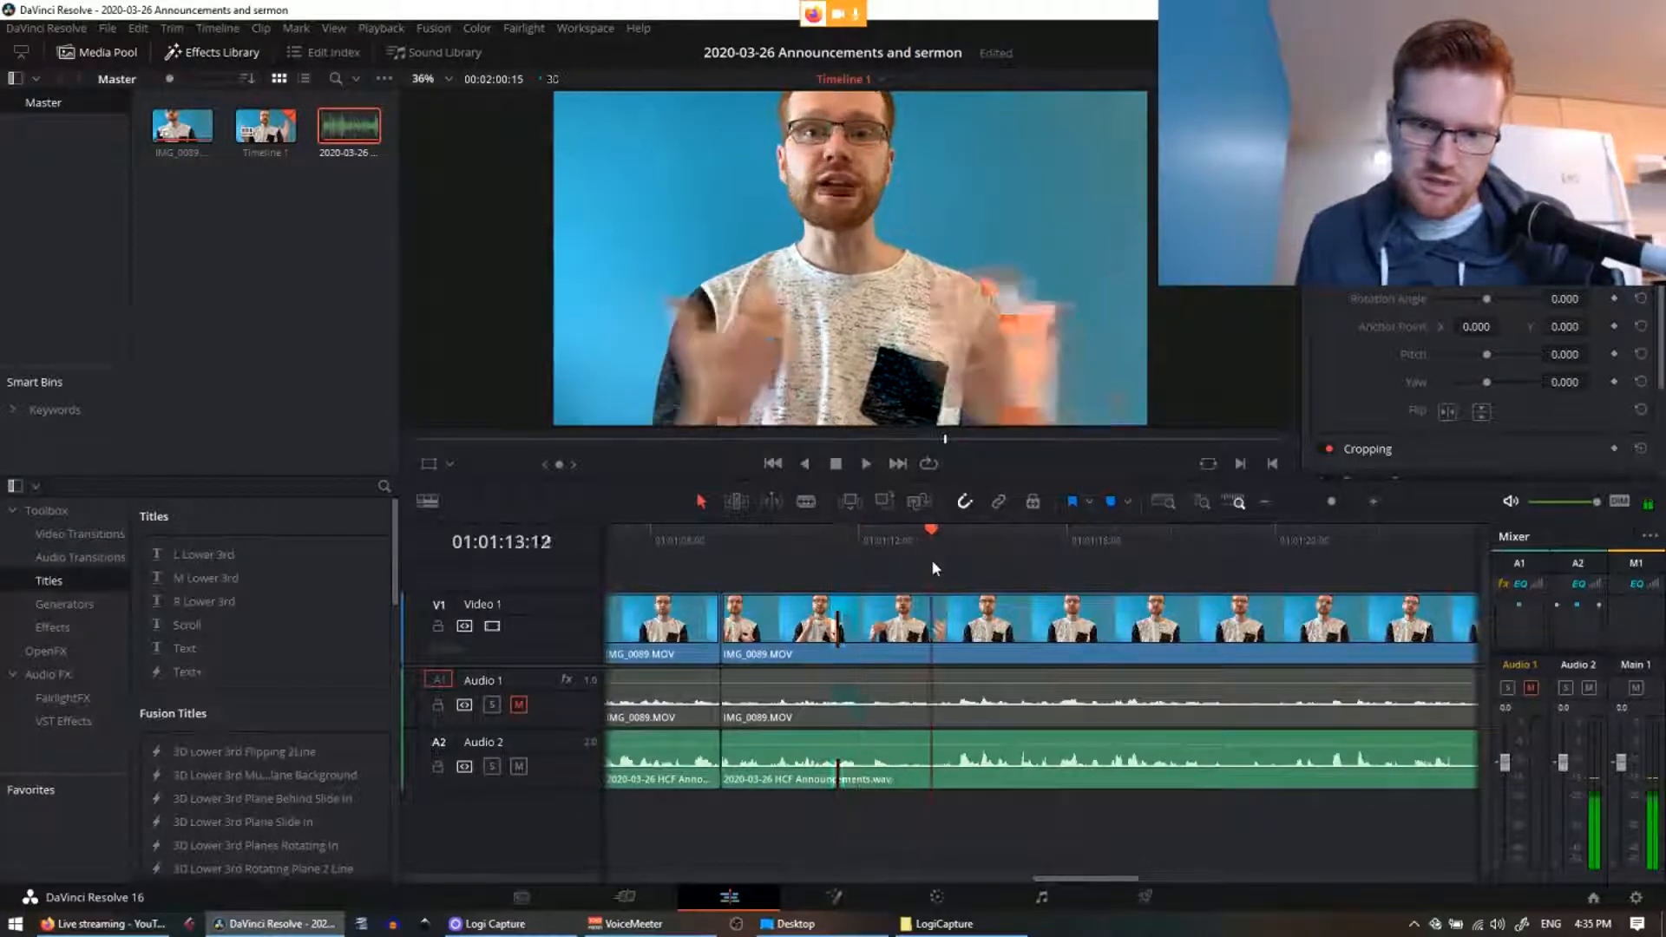
{"action": "key", "text": "ctrl+b"}
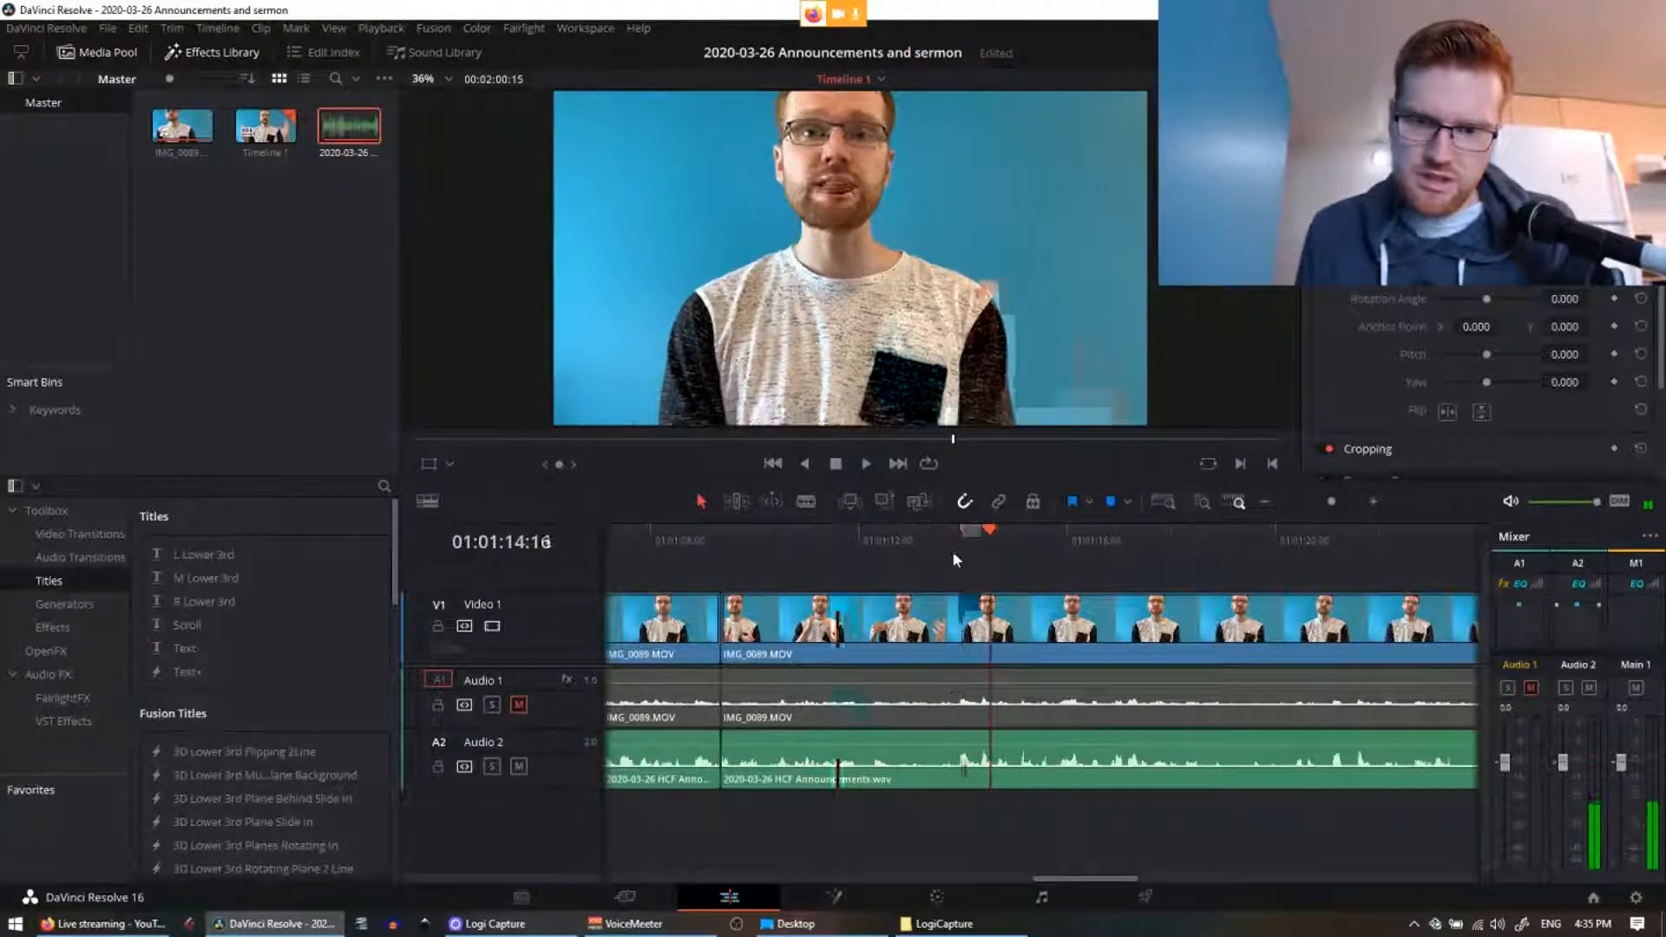
{"action": "left_click", "coordinate": [954, 538]}
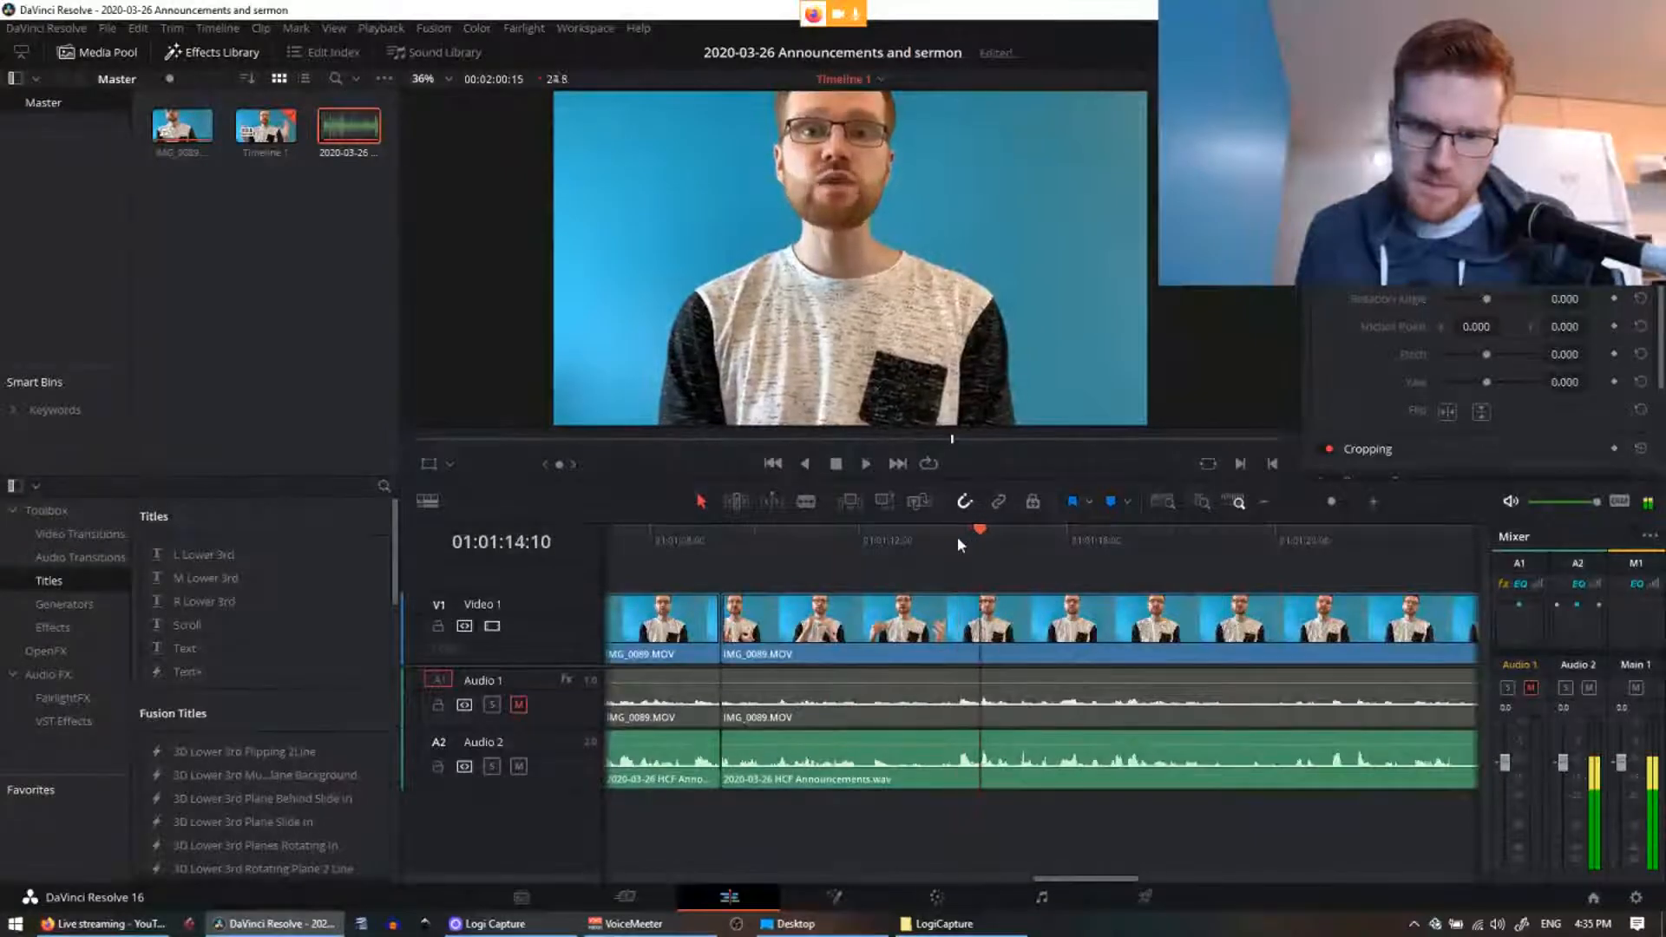
{"action": "left_click", "coordinate": [942, 535]}
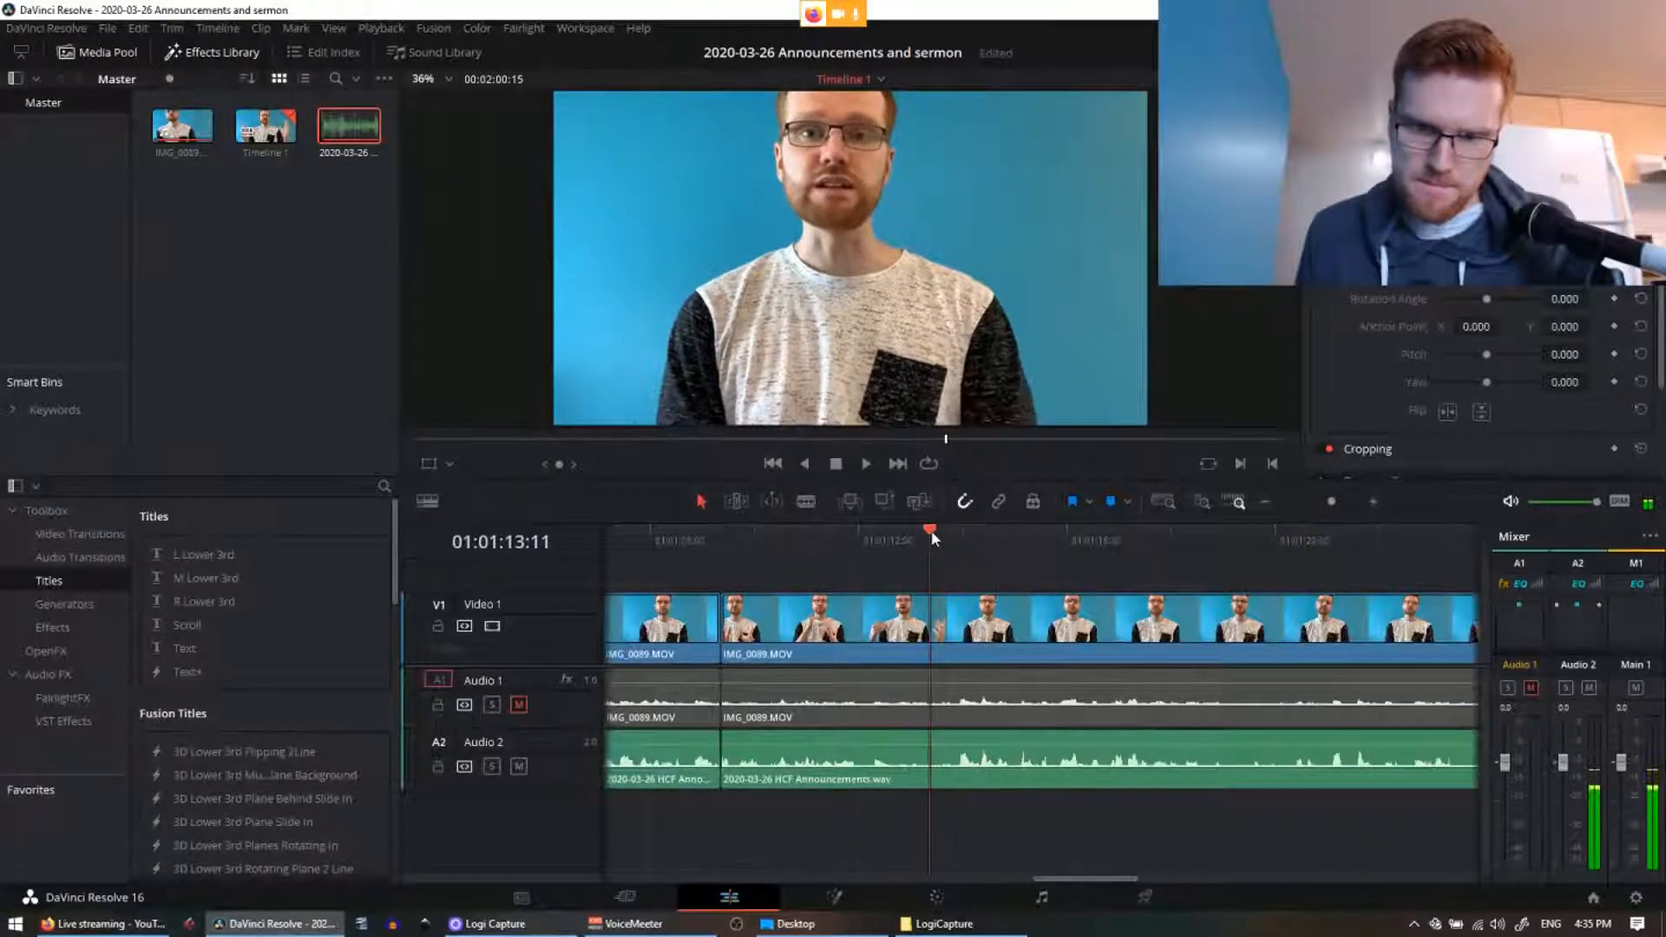
Step: Blade-cut the audio and video clips at 01:01:13:16 and zoom in on the cut
{"action": "left_click", "coordinate": [807, 504]}
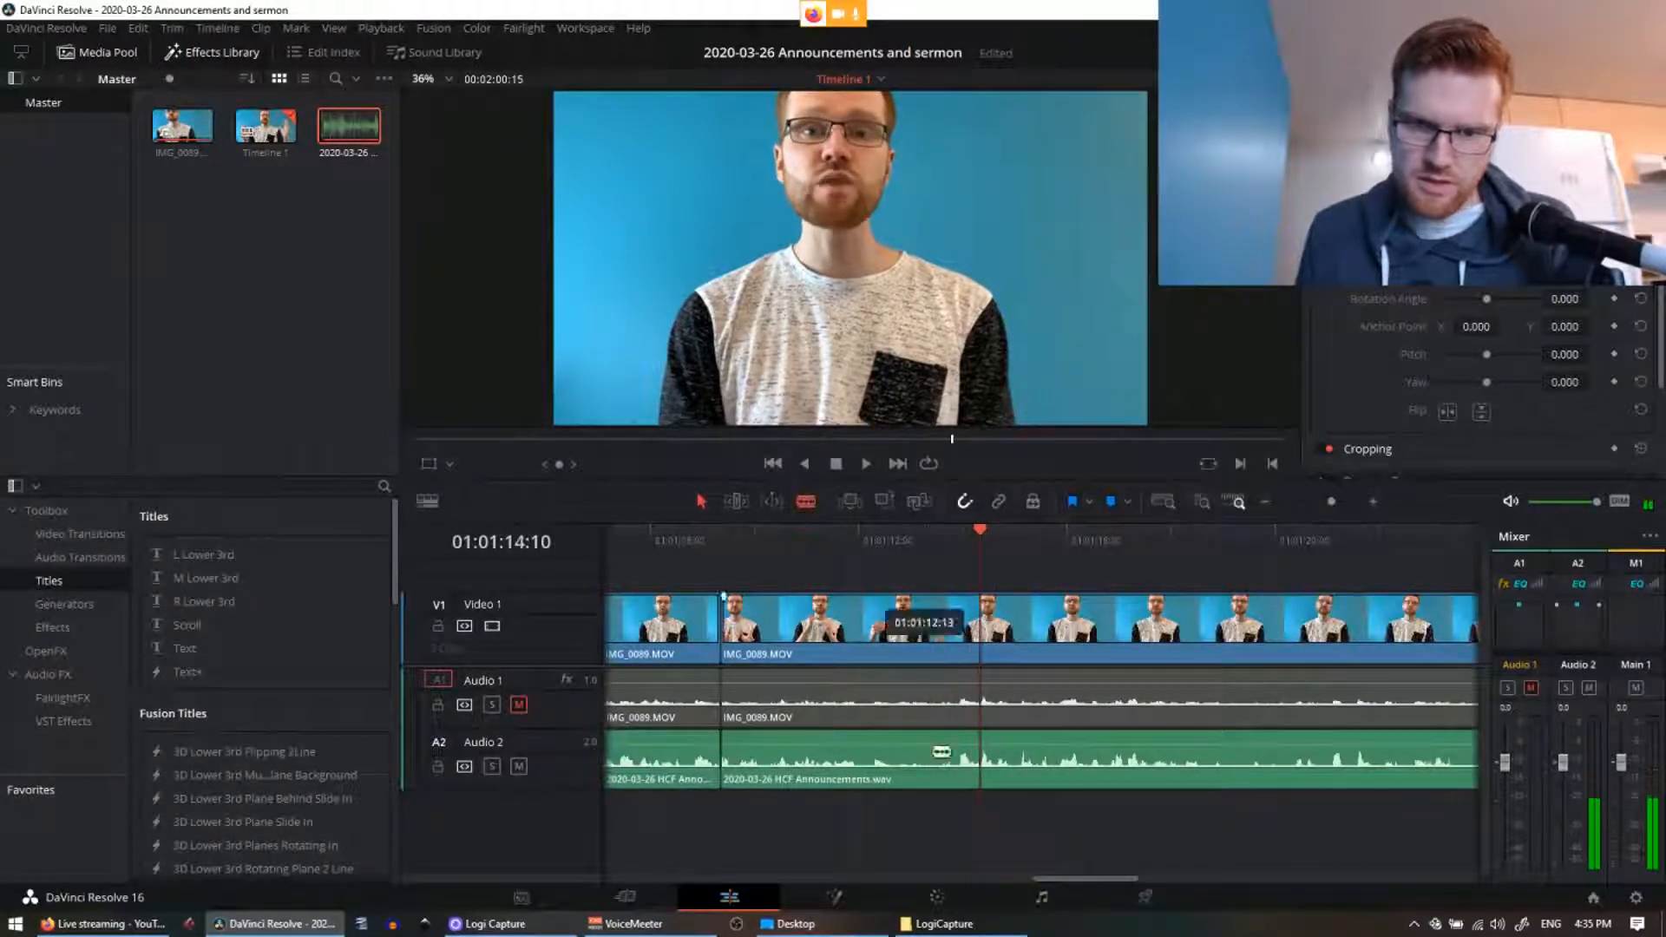
{"action": "left_click", "coordinate": [939, 774]}
{"action": "left_click", "coordinate": [938, 704]}
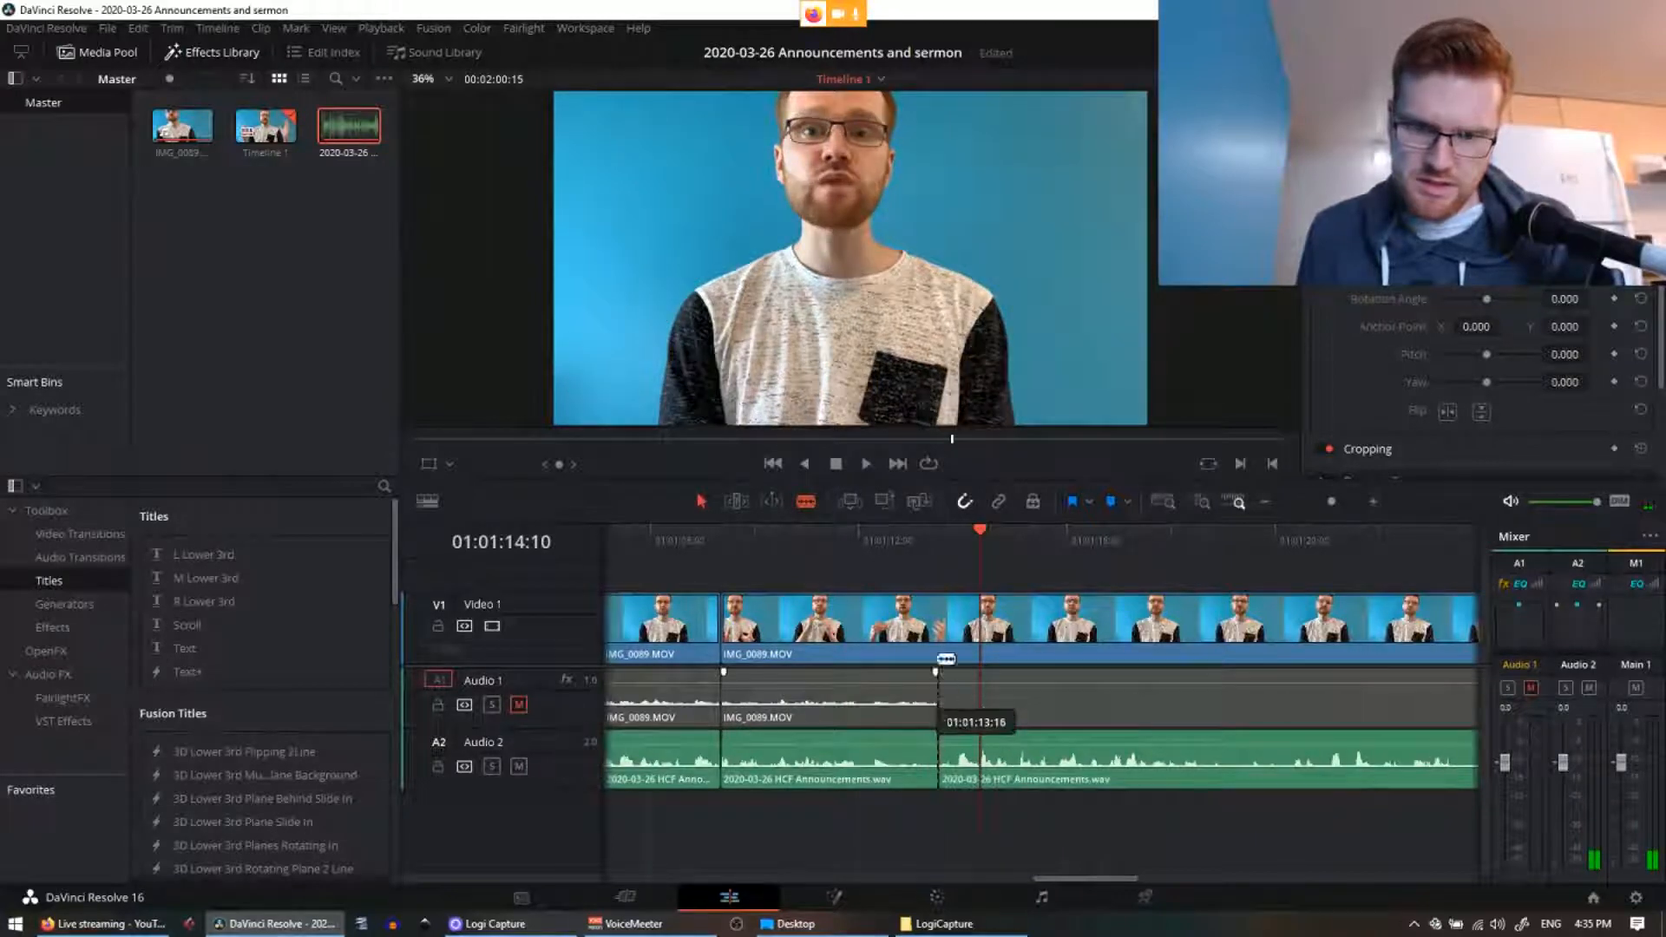
{"action": "left_click", "coordinate": [748, 531]}
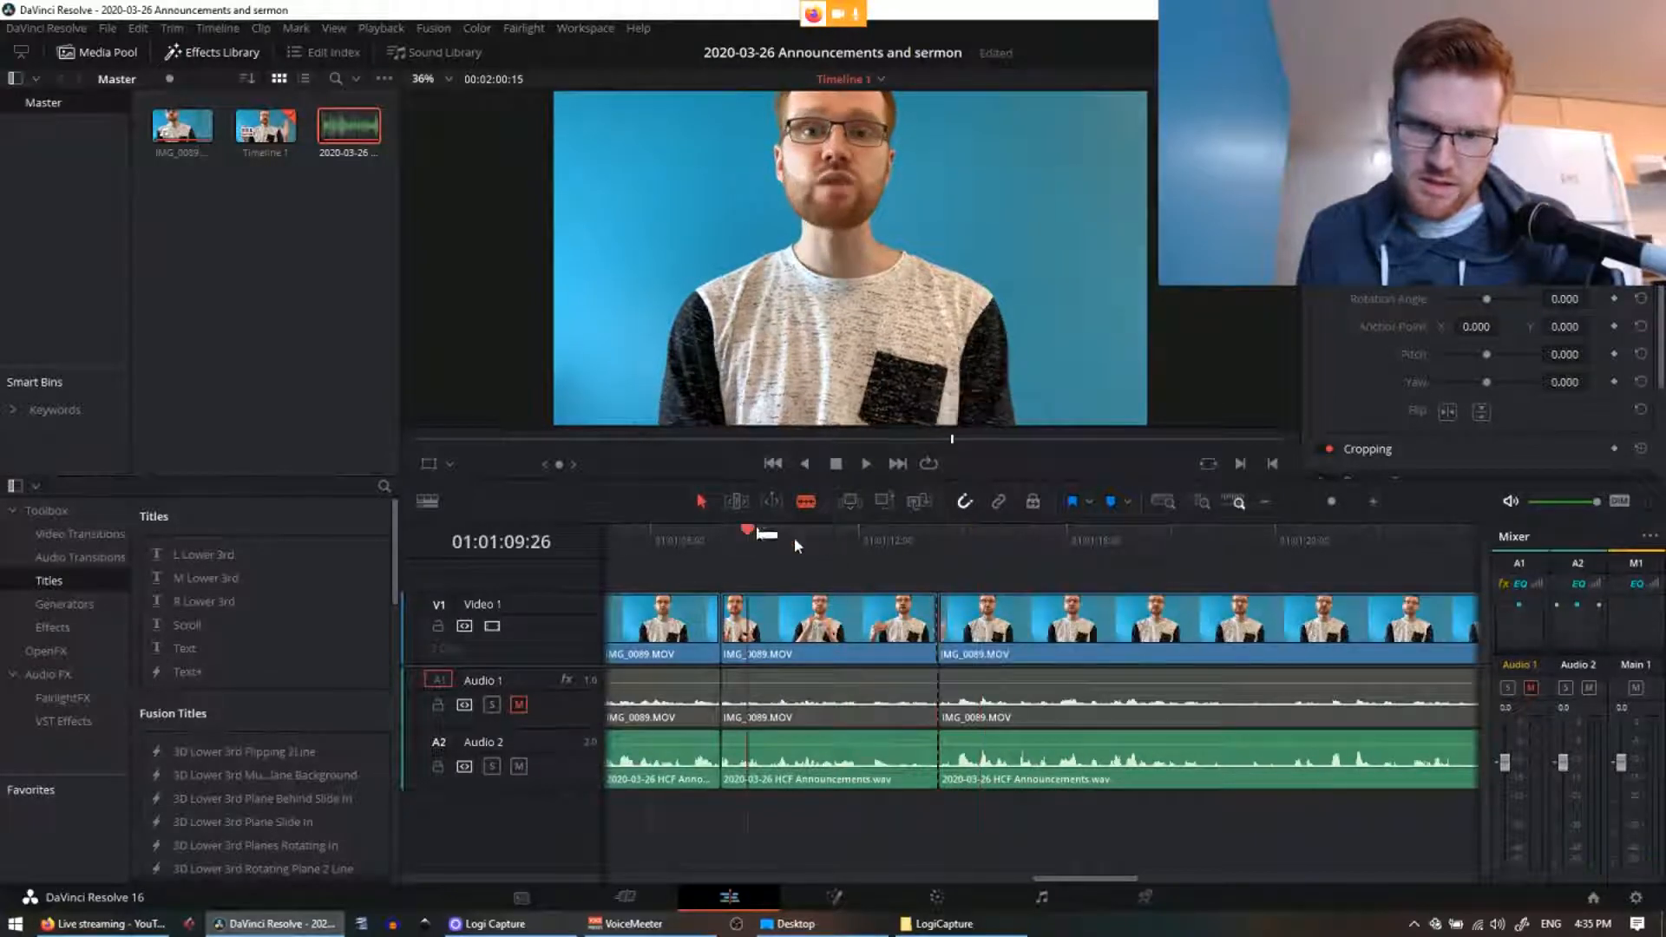
{"action": "left_click", "coordinate": [942, 540]}
{"action": "key", "text": "ctrl+equal"}
{"action": "key", "text": "ctrl+equal"}
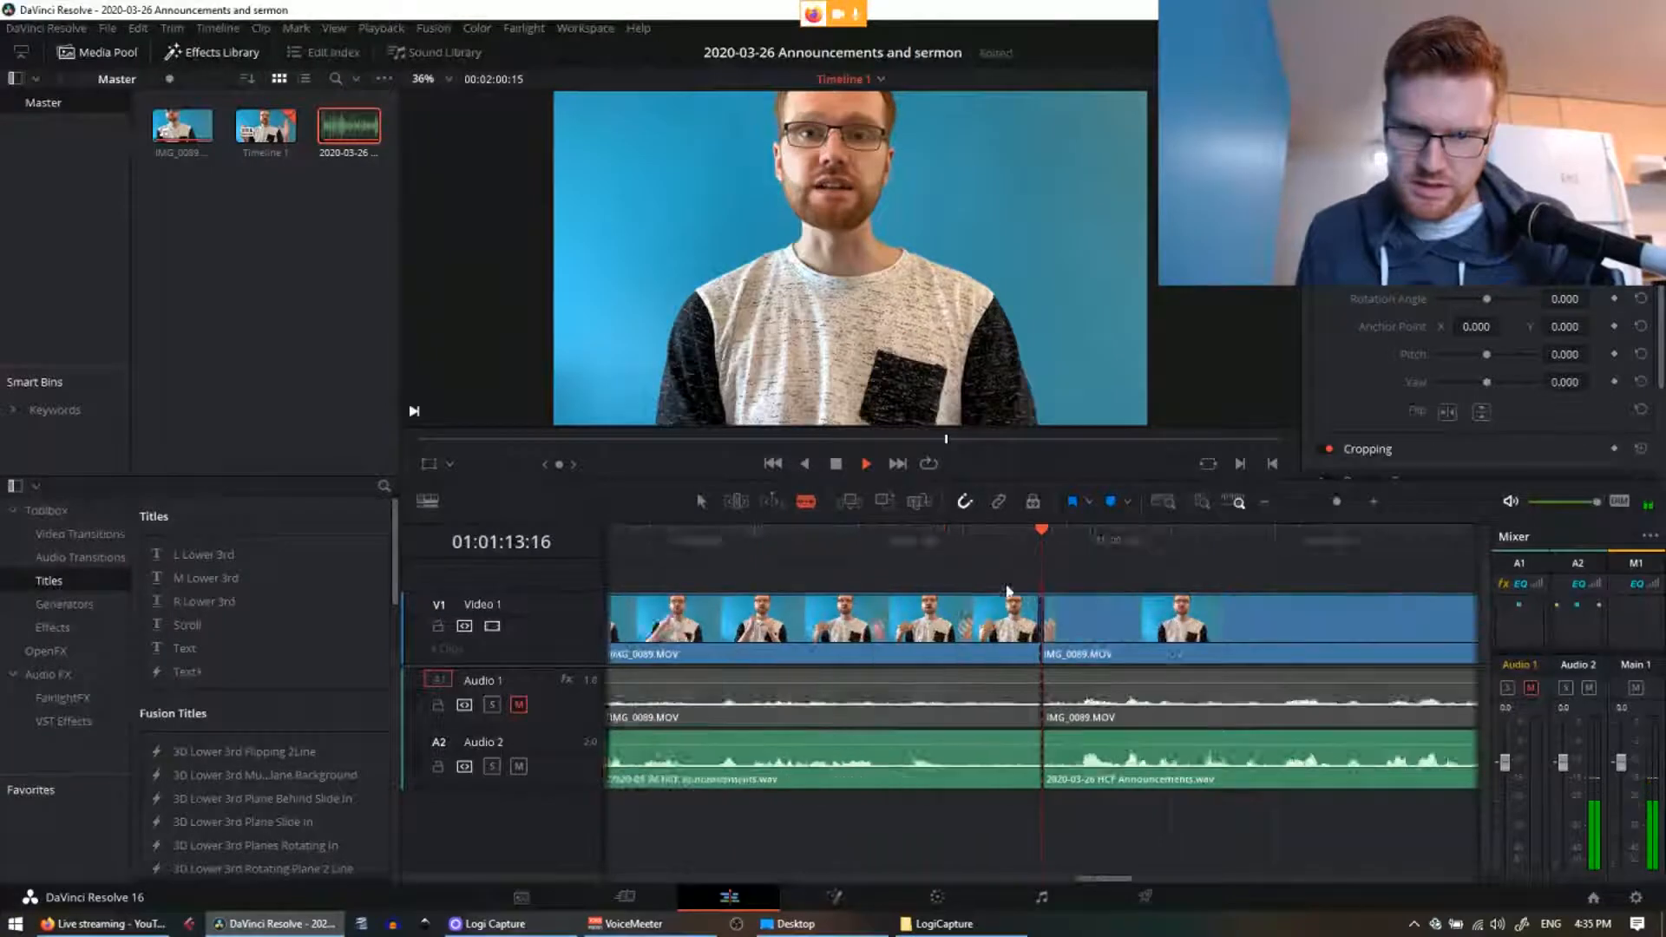
{"action": "key", "text": "ctrl+equal"}
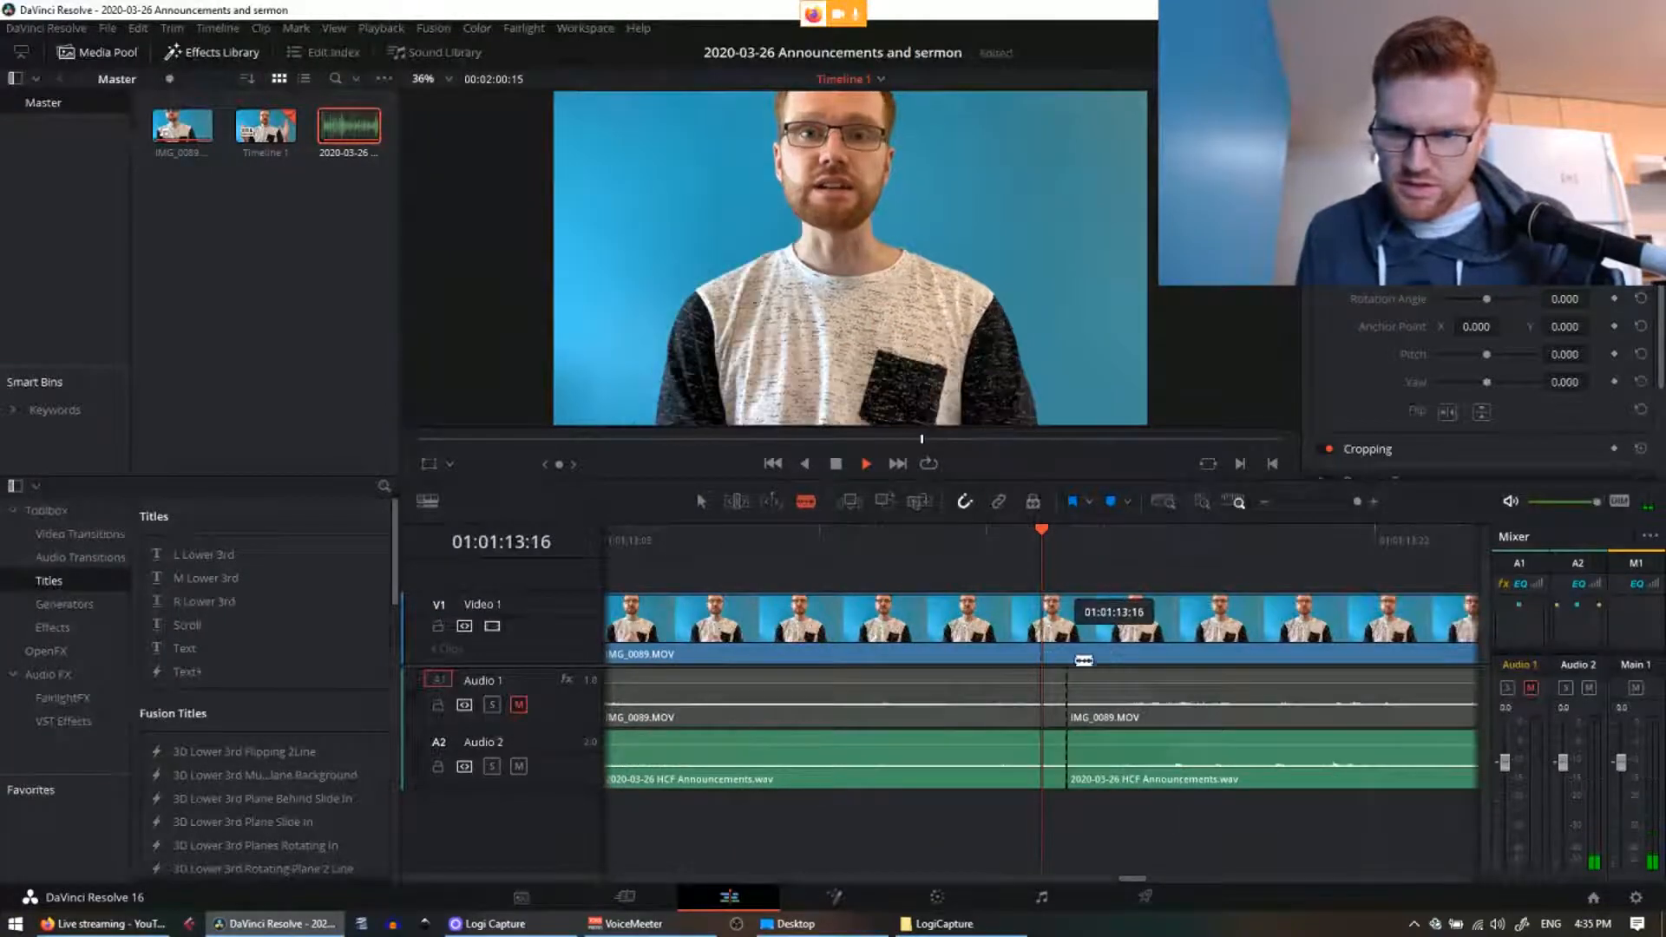
Step: Undo the misplaced video cut and re-split V1, A1 and A2 at 01:01:13:16
{"action": "left_click", "coordinate": [849, 545]}
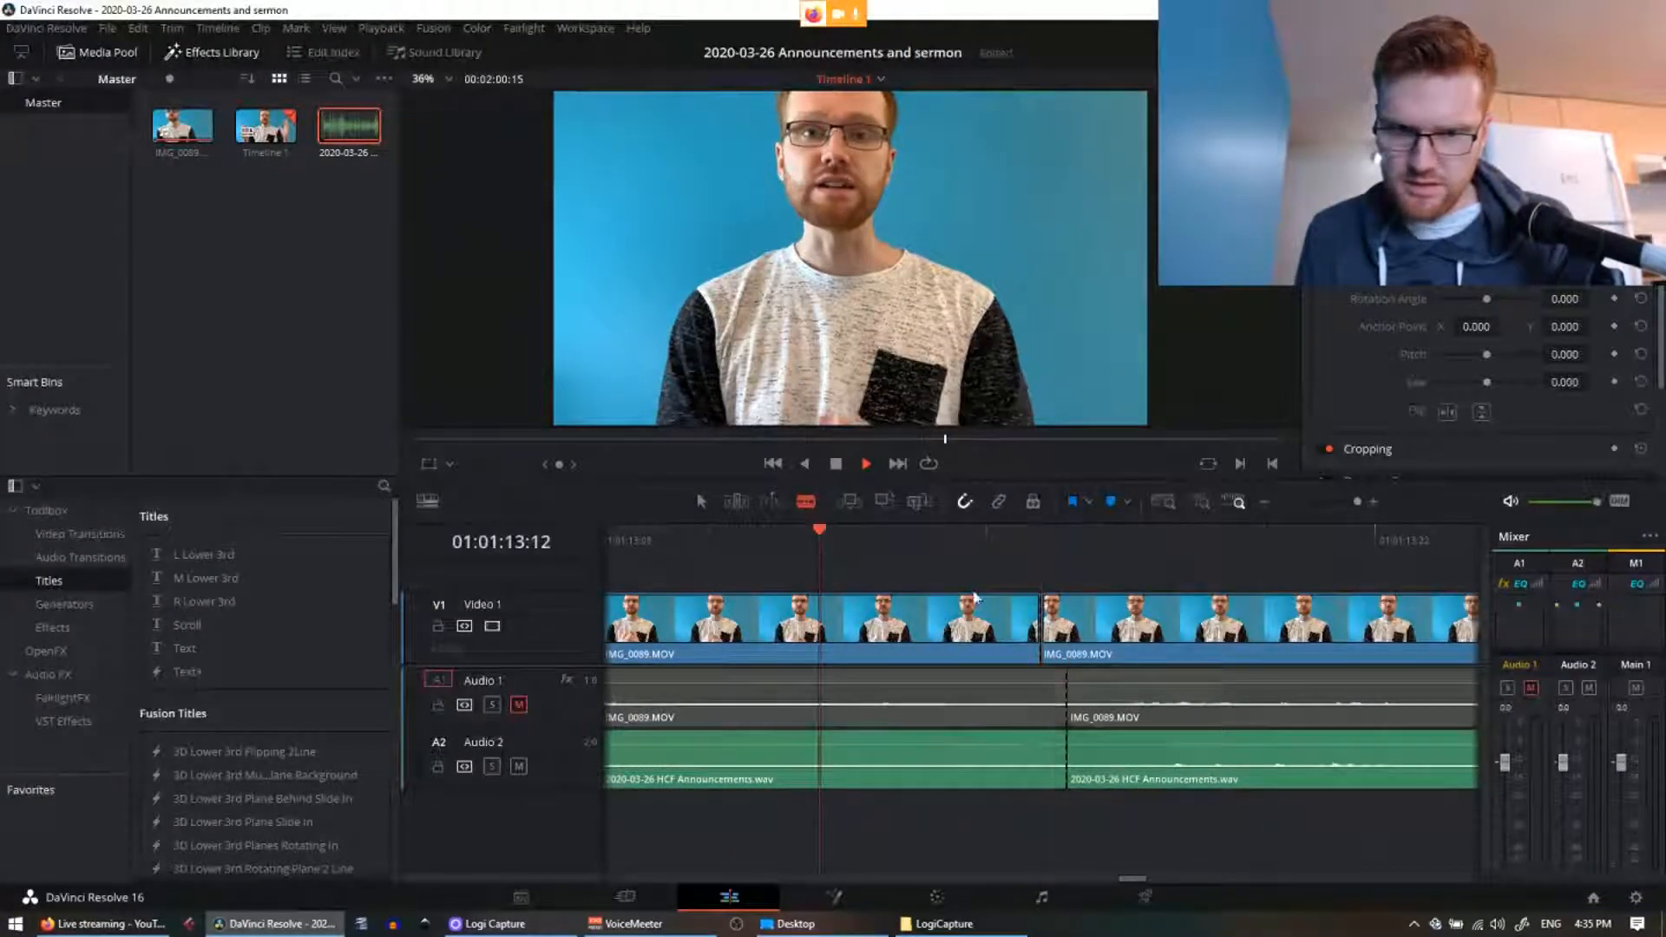
{"action": "key", "text": "ctrl+z"}
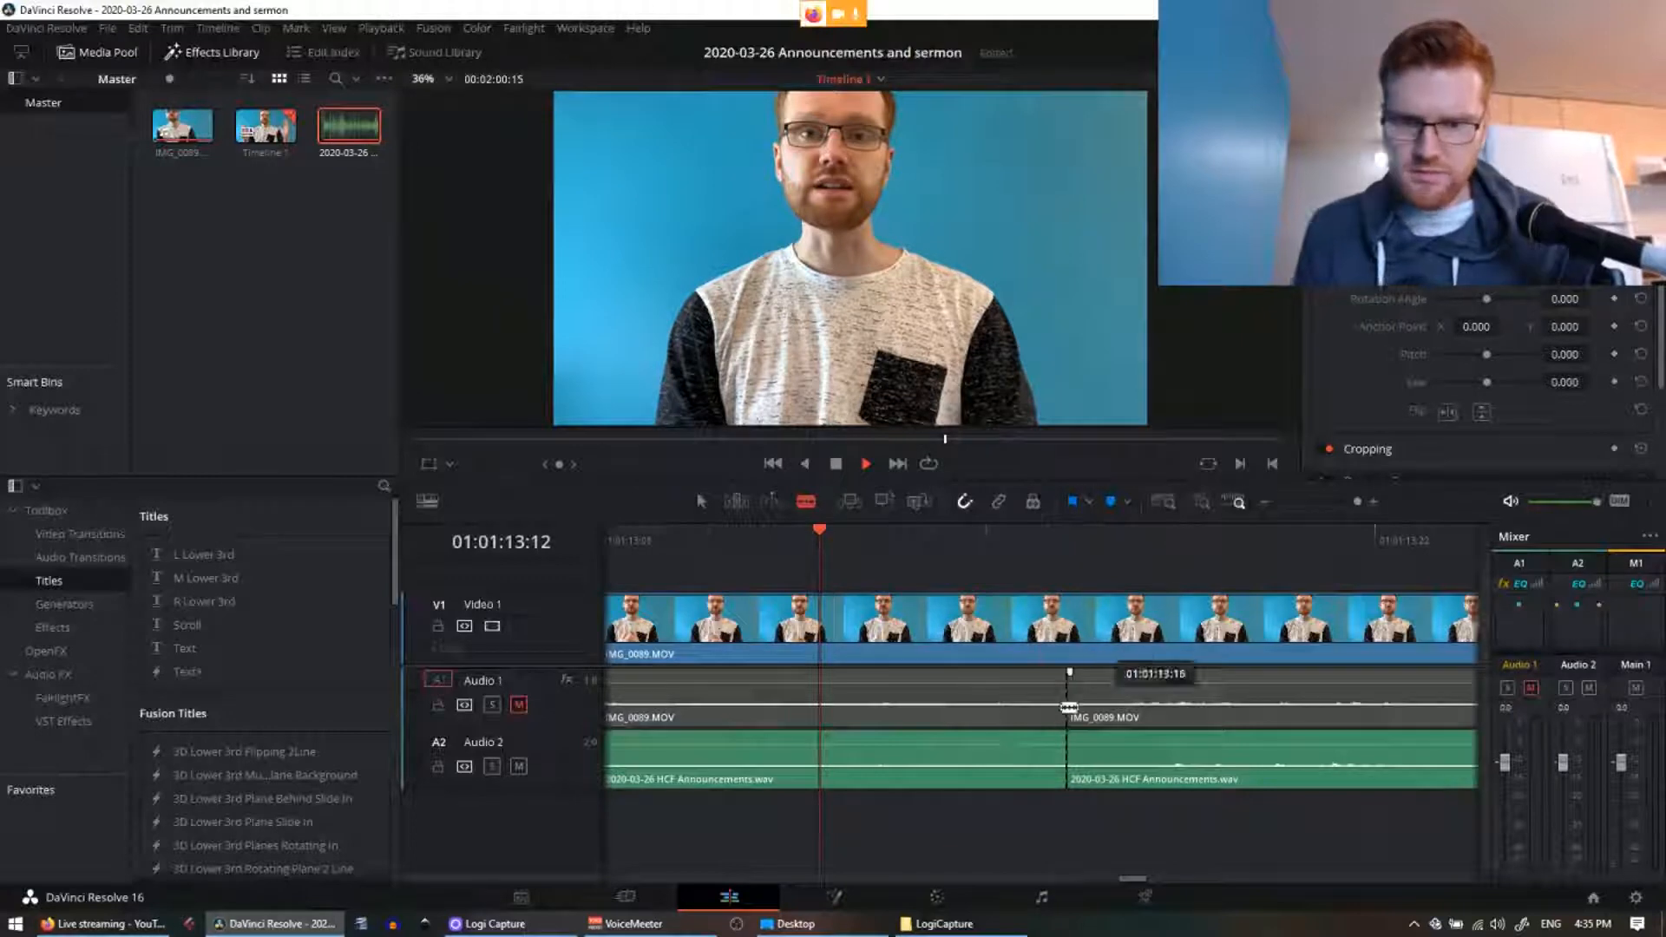
{"action": "left_click", "coordinate": [1040, 626]}
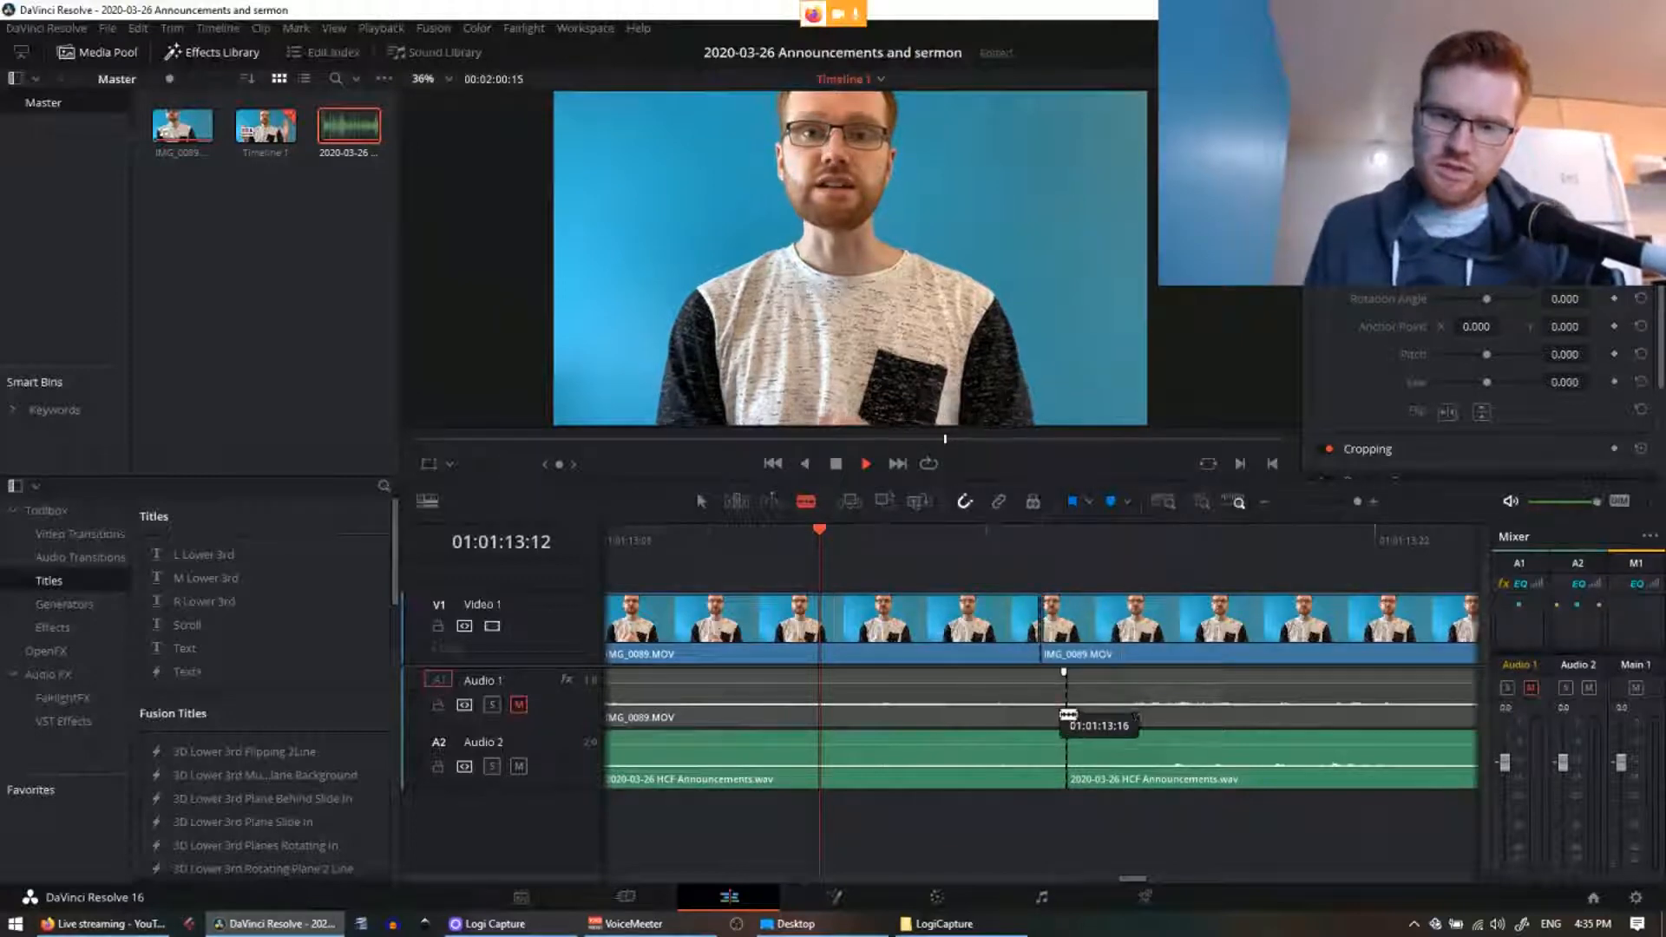
{"action": "left_click", "coordinate": [1040, 759]}
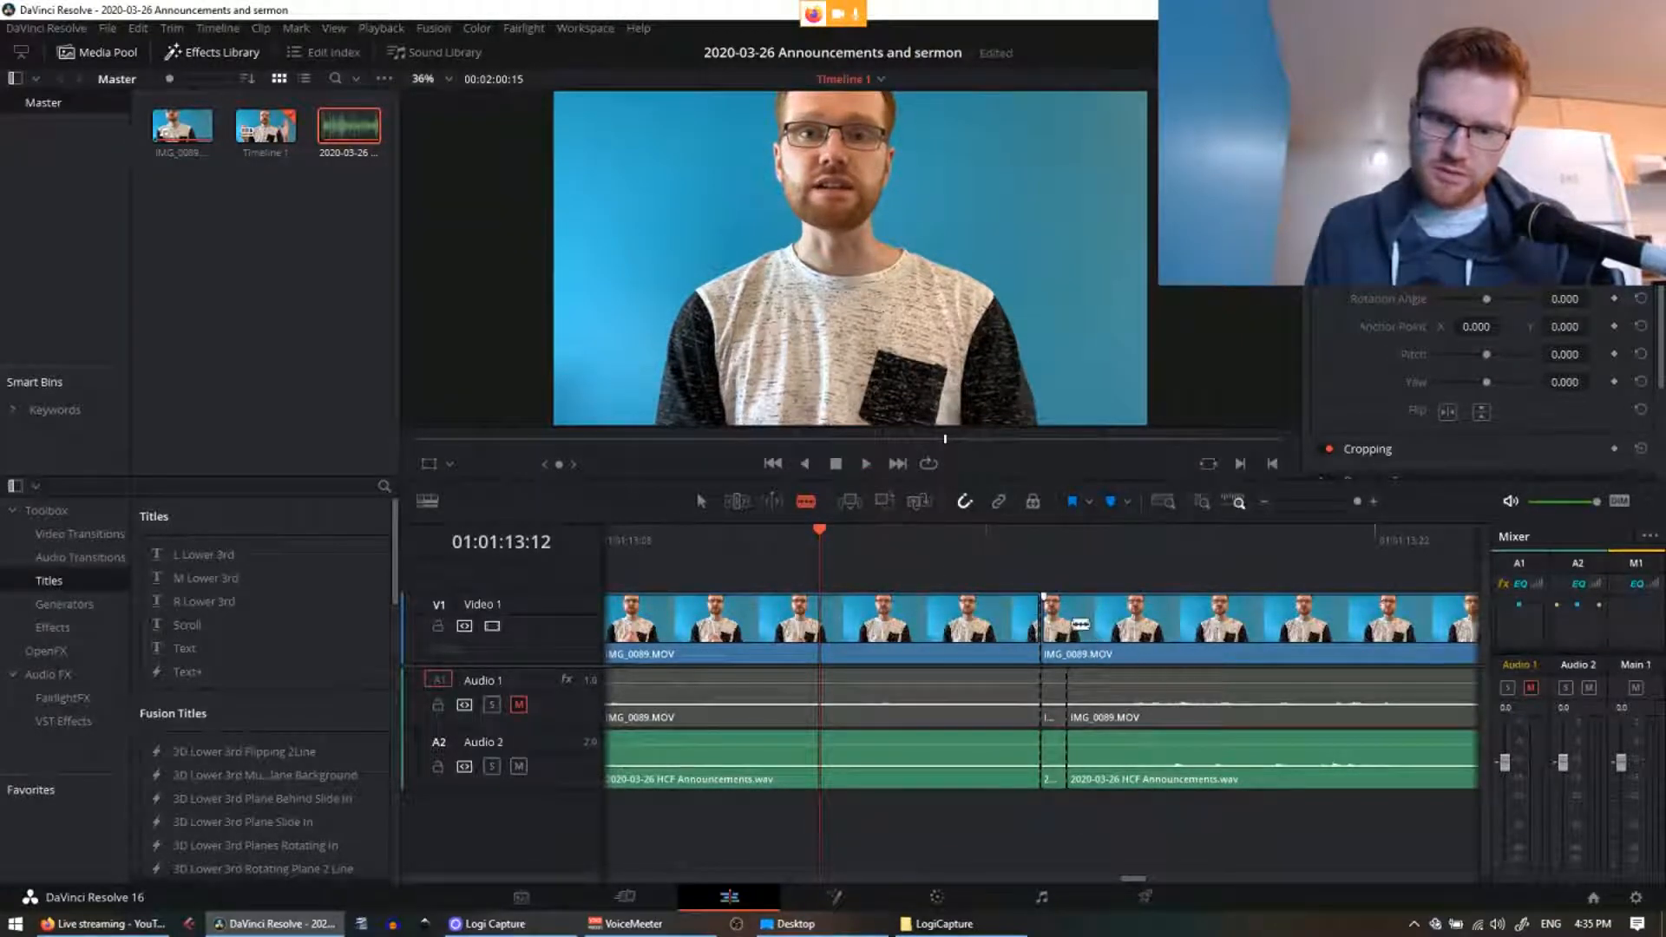
{"action": "scroll", "coordinate": [1077, 653], "scroll_direction": "down", "scroll_amount": 3}
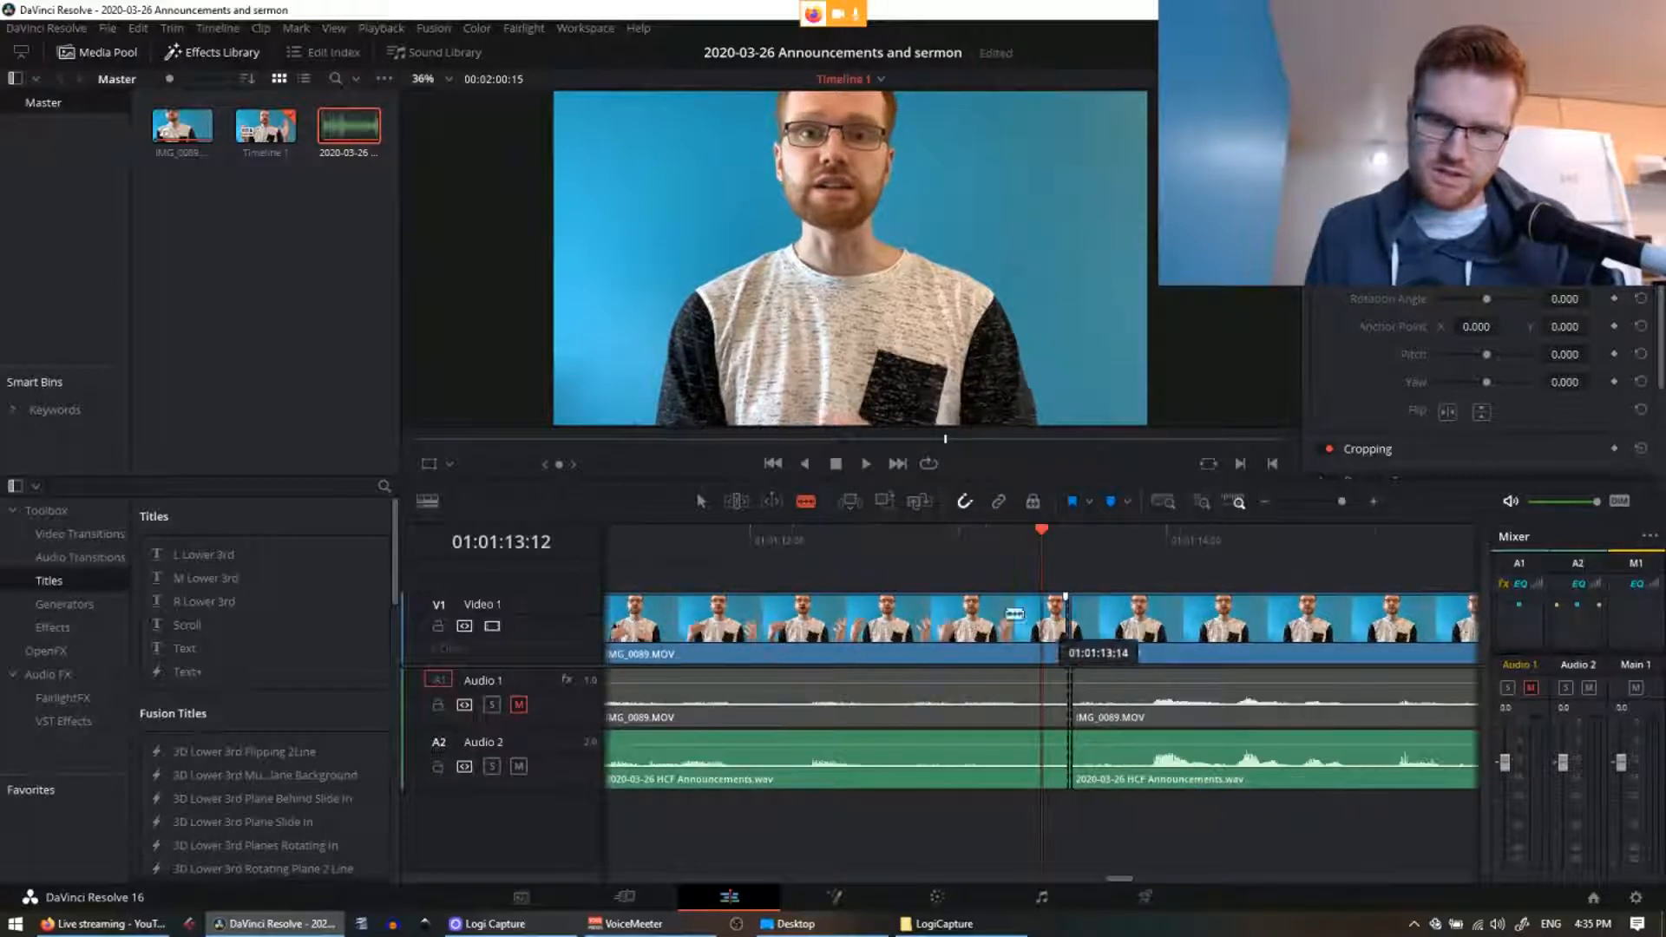
{"action": "scroll", "coordinate": [1120, 655], "scroll_direction": "down", "scroll_amount": 3}
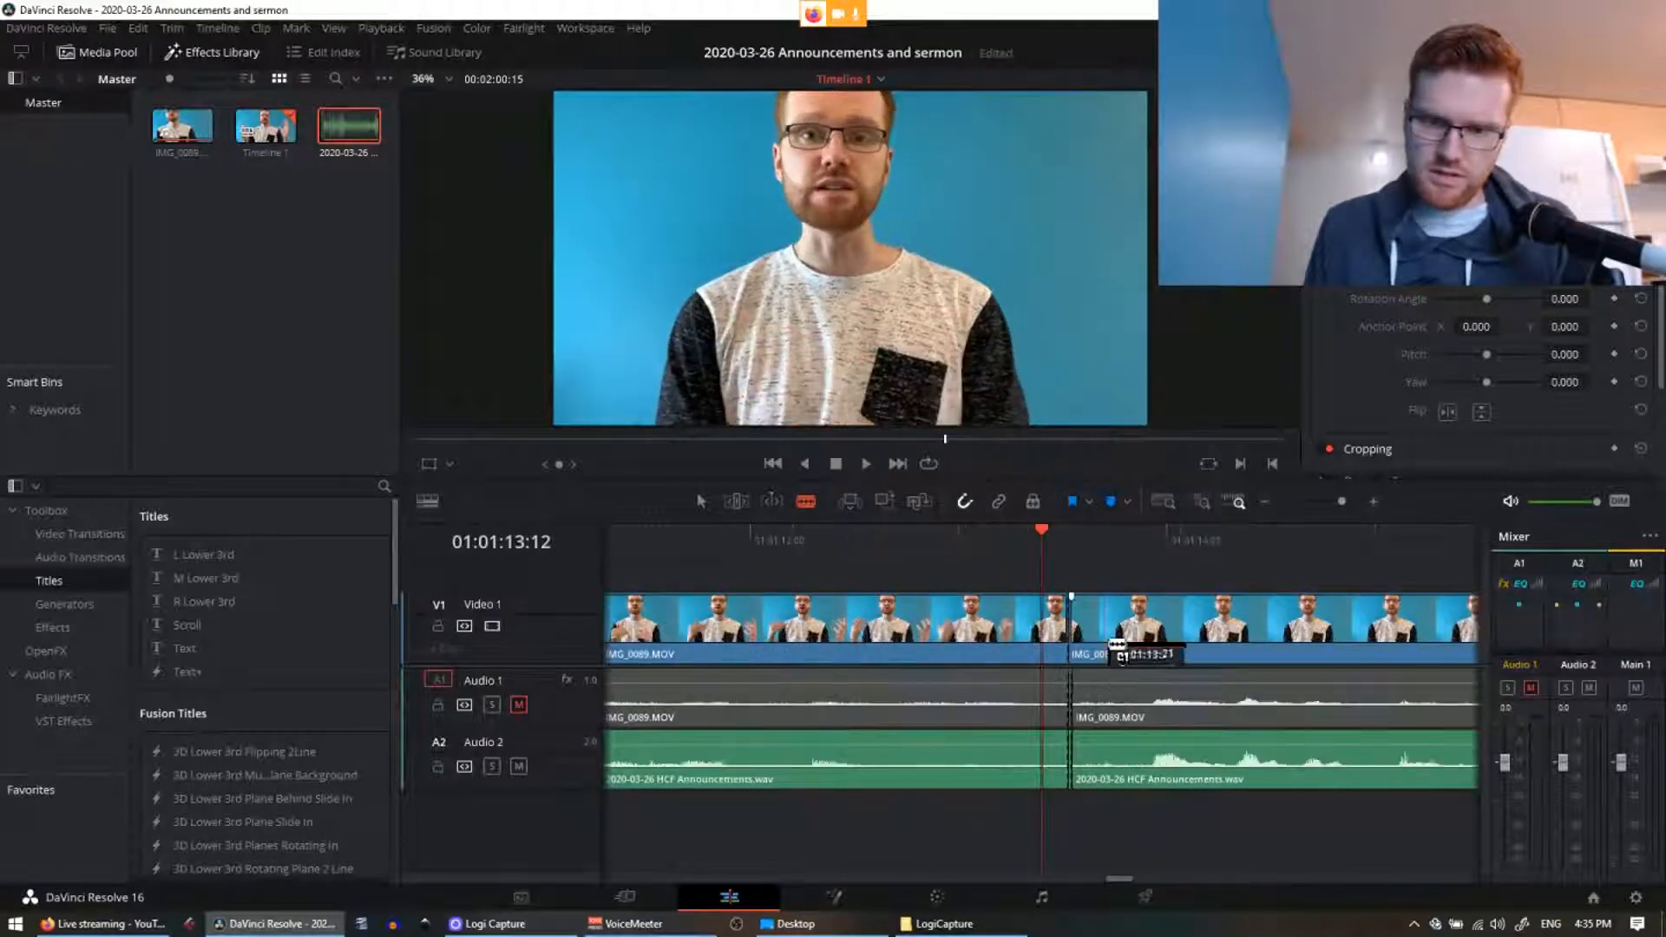
{"action": "scroll", "coordinate": [1115, 649], "scroll_direction": "up", "scroll_amount": 3}
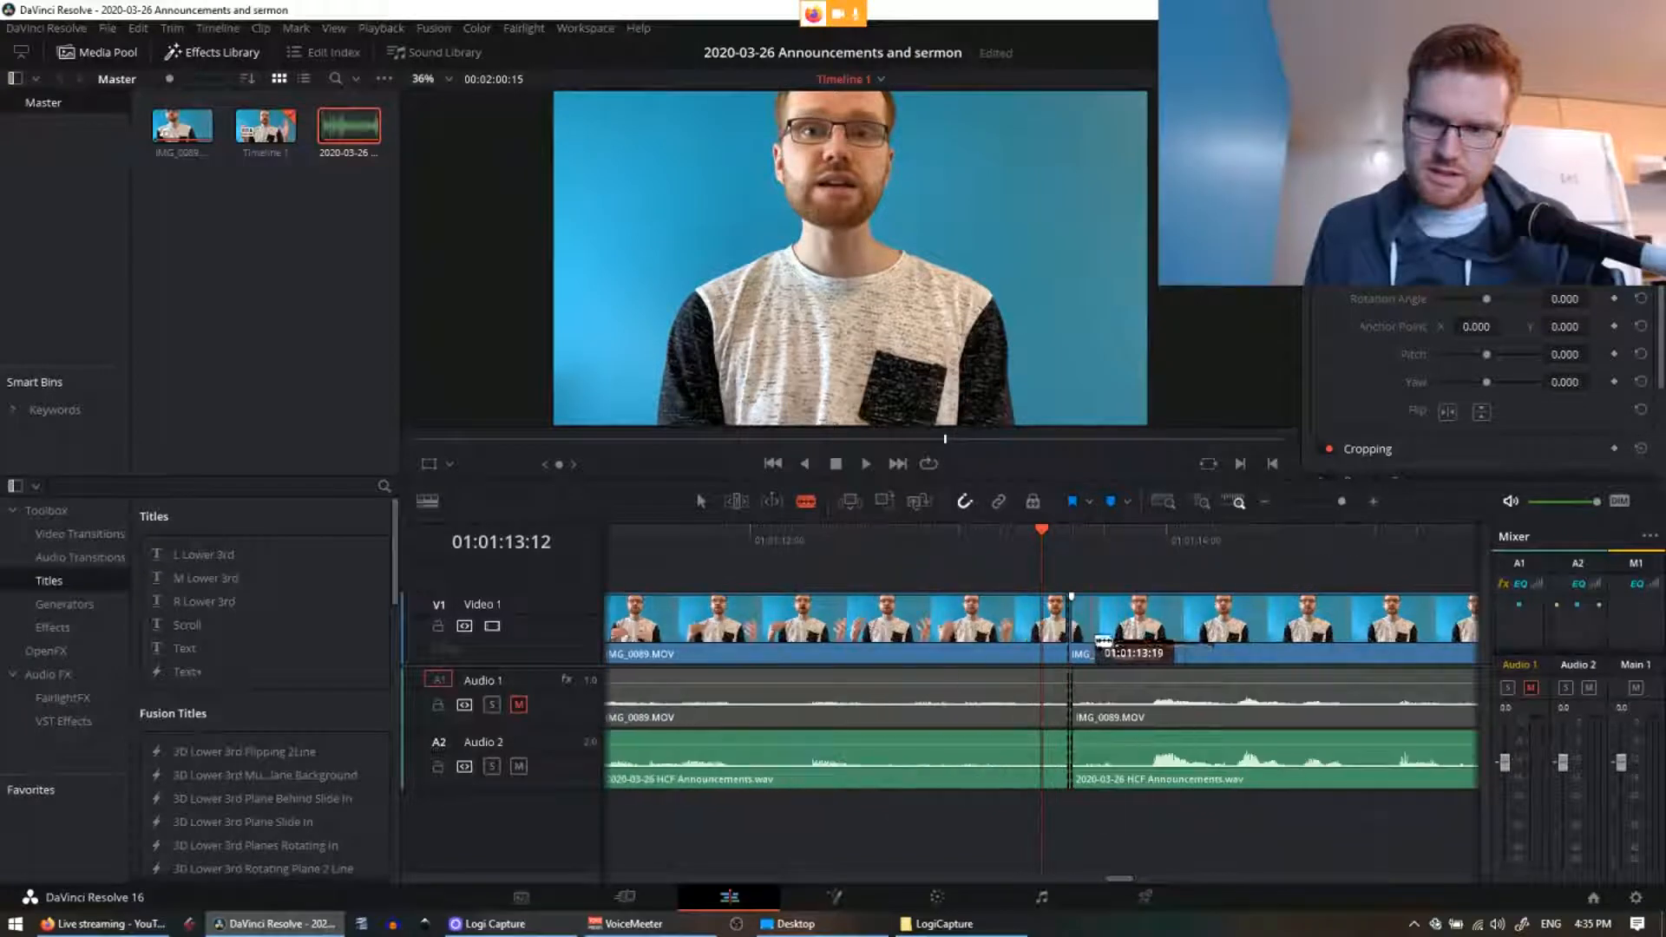
{"action": "scroll", "coordinate": [1105, 639], "scroll_direction": "up", "scroll_amount": 3}
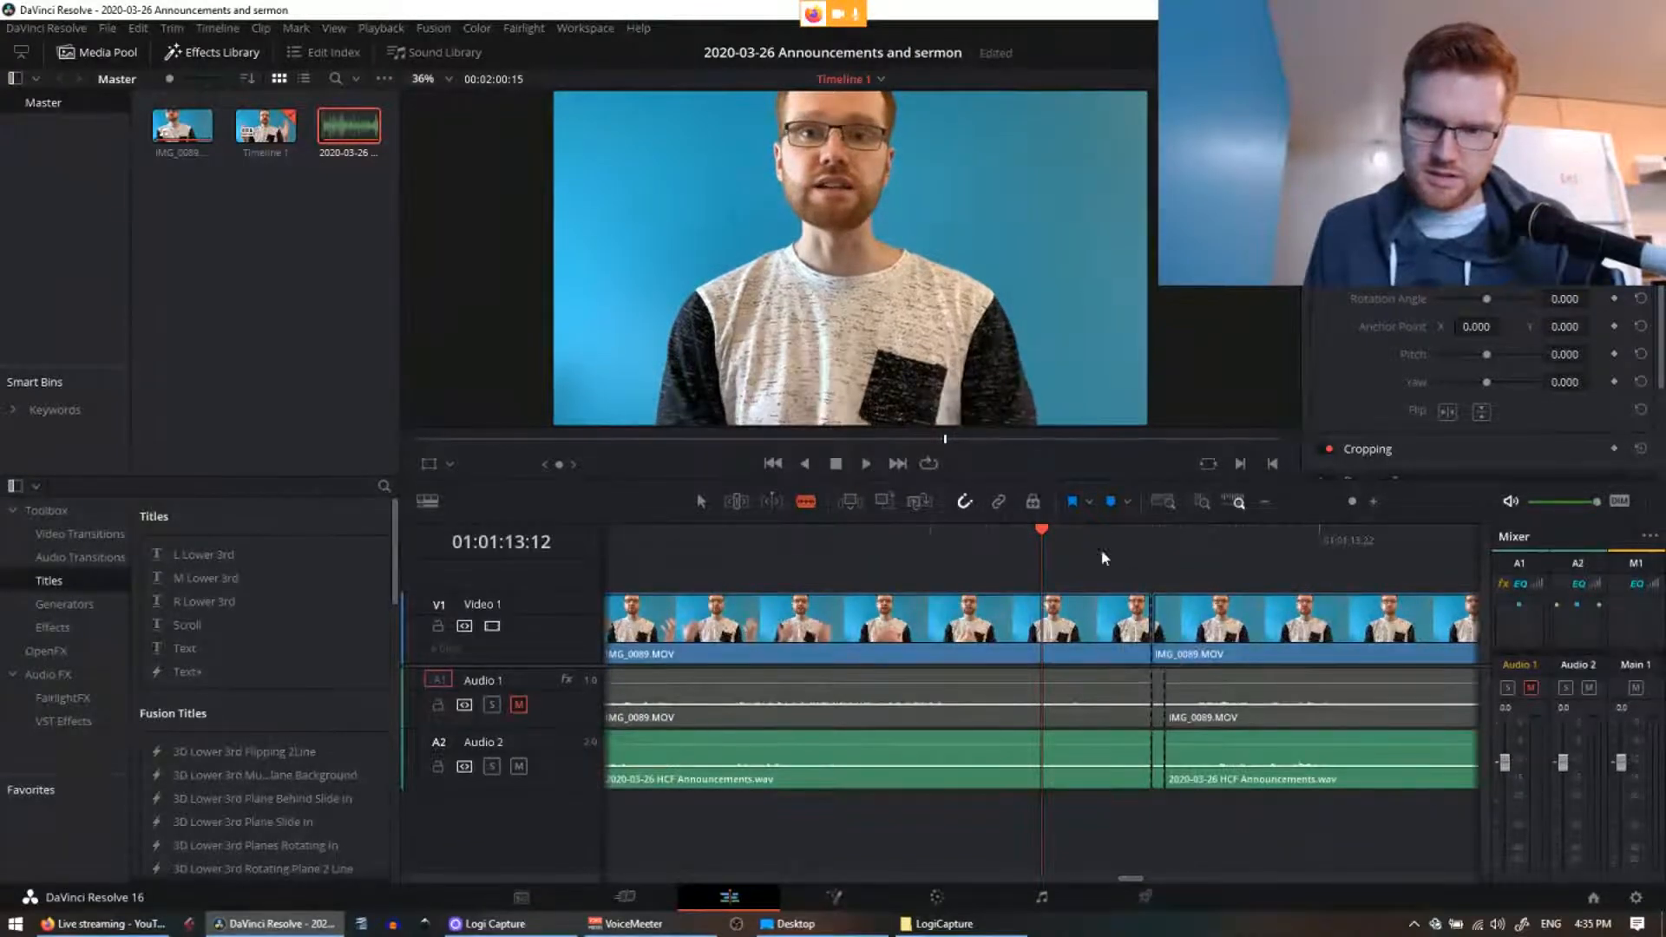
{"action": "scroll", "coordinate": [1013, 630], "scroll_direction": "down", "scroll_amount": 3}
{"action": "left_click_drag", "start_coordinate": [907, 826], "coordinate": [1175, 825]}
Step: Play from 01:01:11:08 to find the next mistake and blade-cut the video and both audio tracks there
{"action": "left_click", "coordinate": [865, 540]}
{"action": "key", "text": "space"}
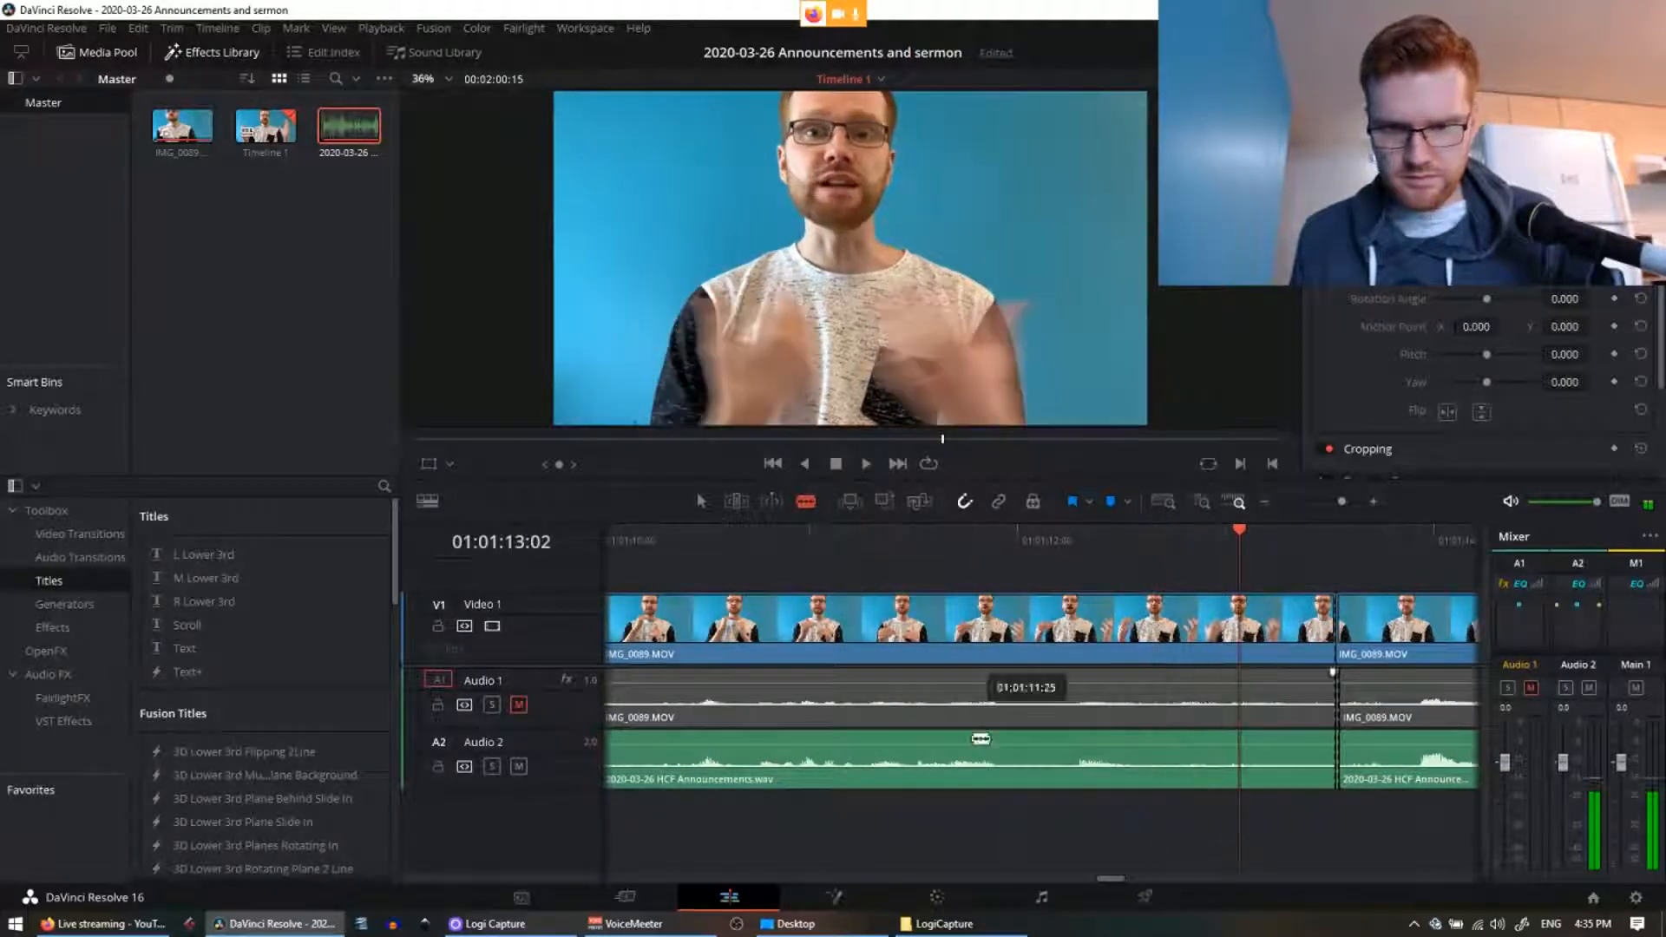
{"action": "left_click", "coordinate": [1004, 629]}
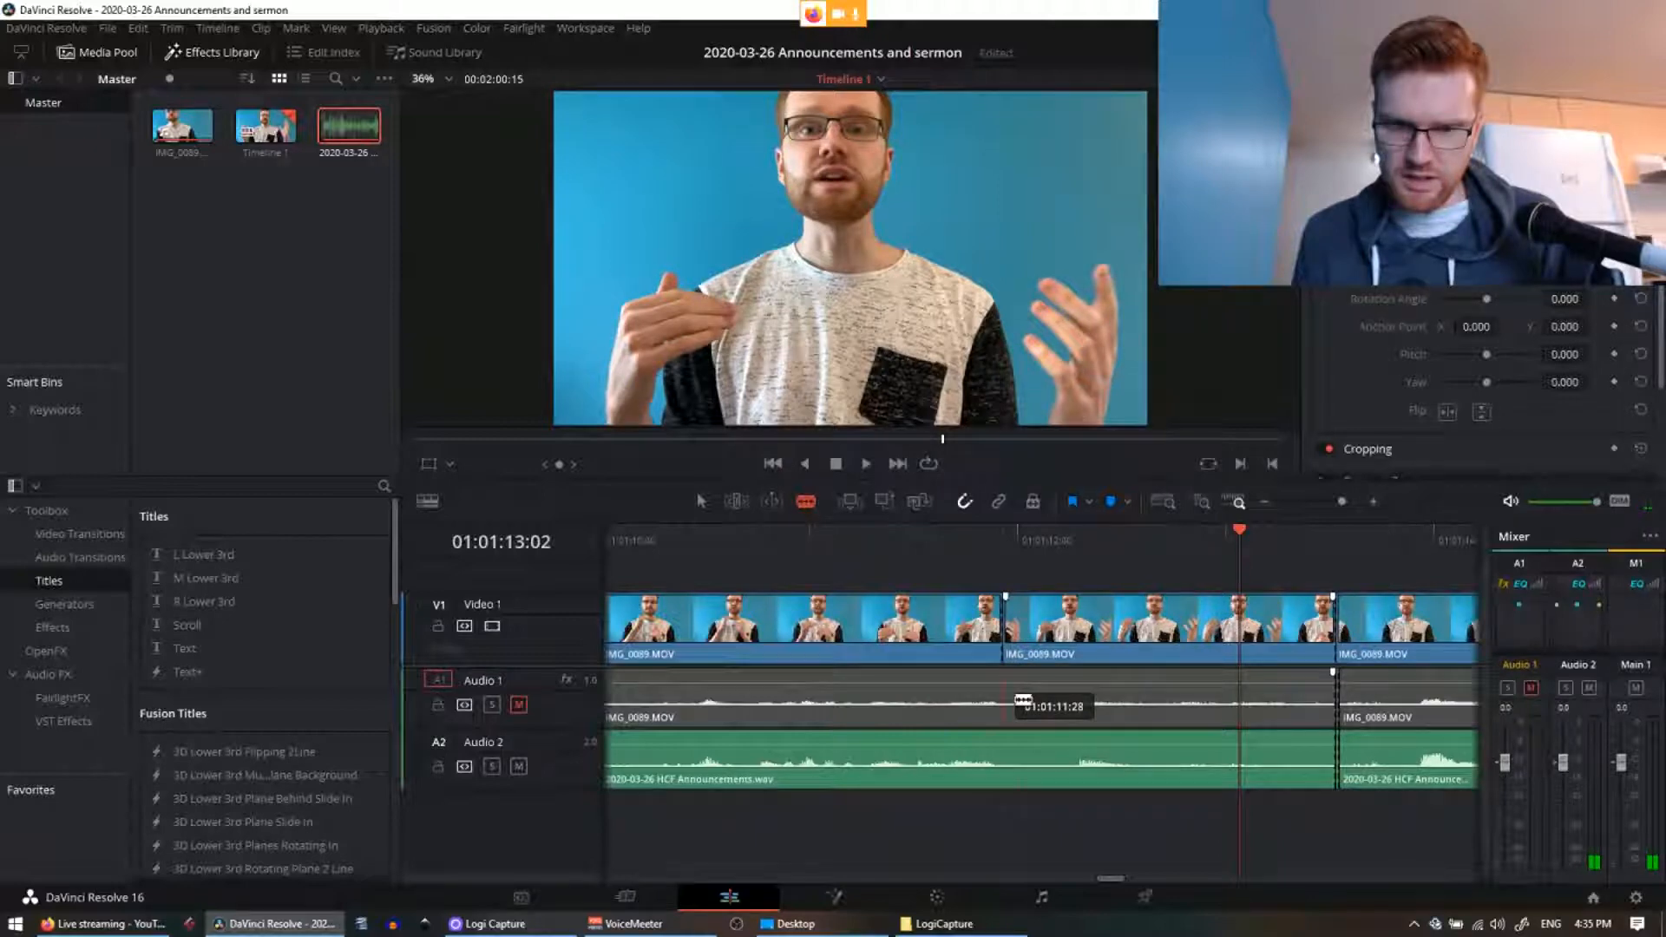
{"action": "left_click", "coordinate": [1006, 703]}
Step: Select the mistaken section on V1, A1 and A2 and delete it, closing the gap
{"action": "key", "text": "a"}
{"action": "left_click", "coordinate": [1091, 629]}
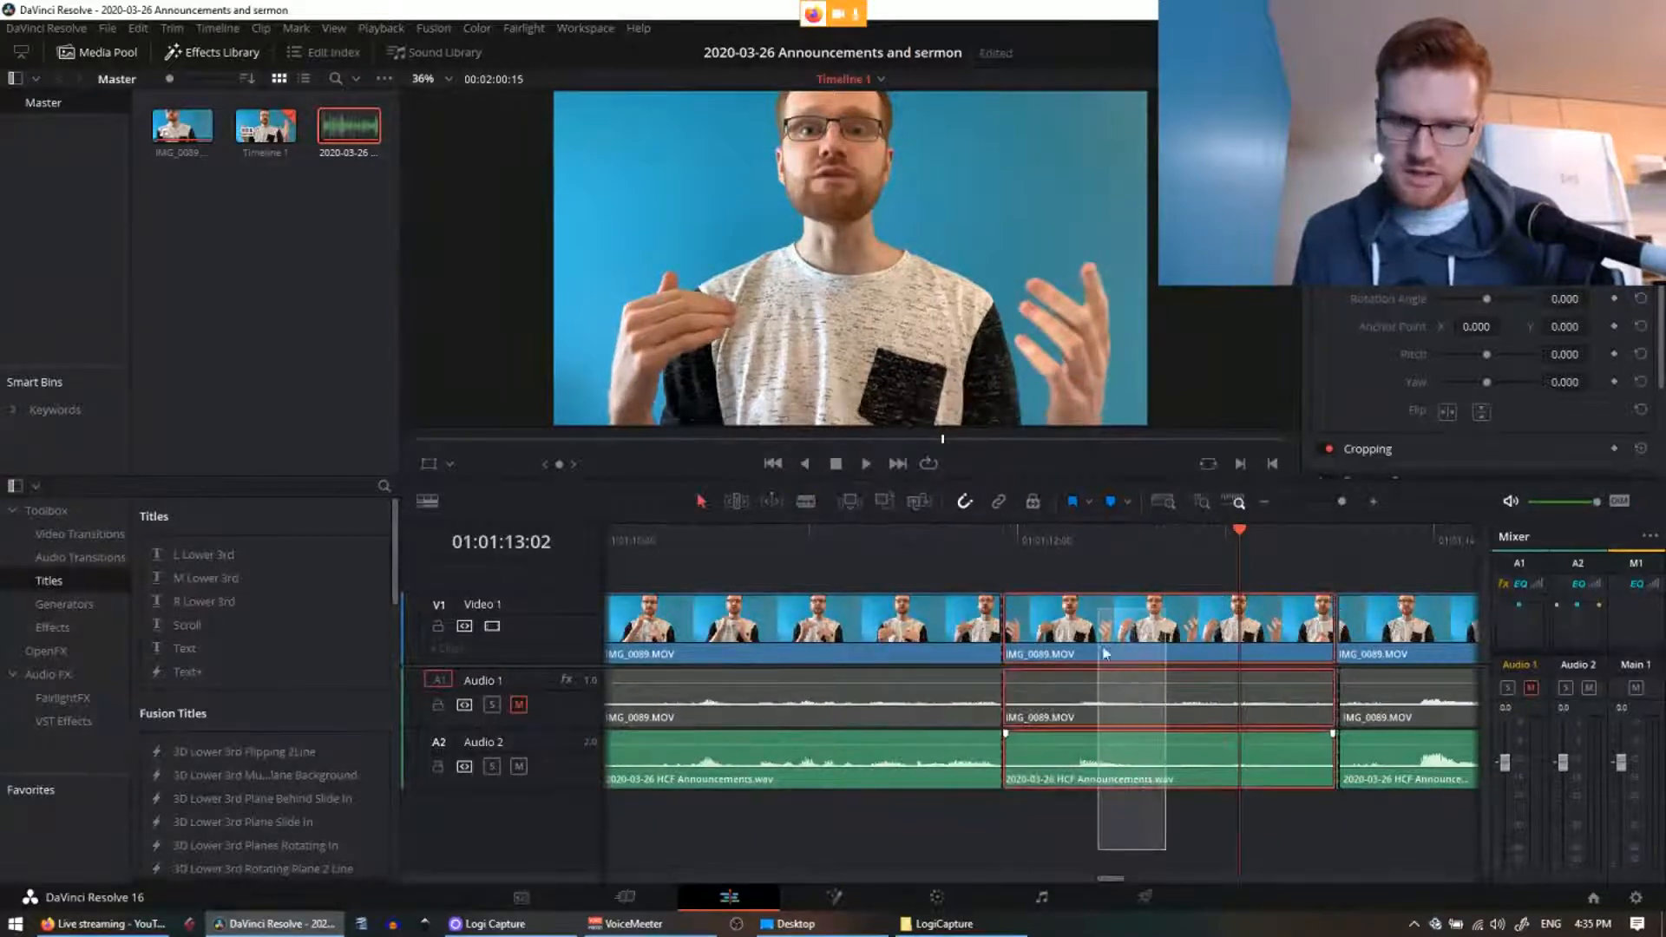
{"action": "key", "text": "ctrl+z"}
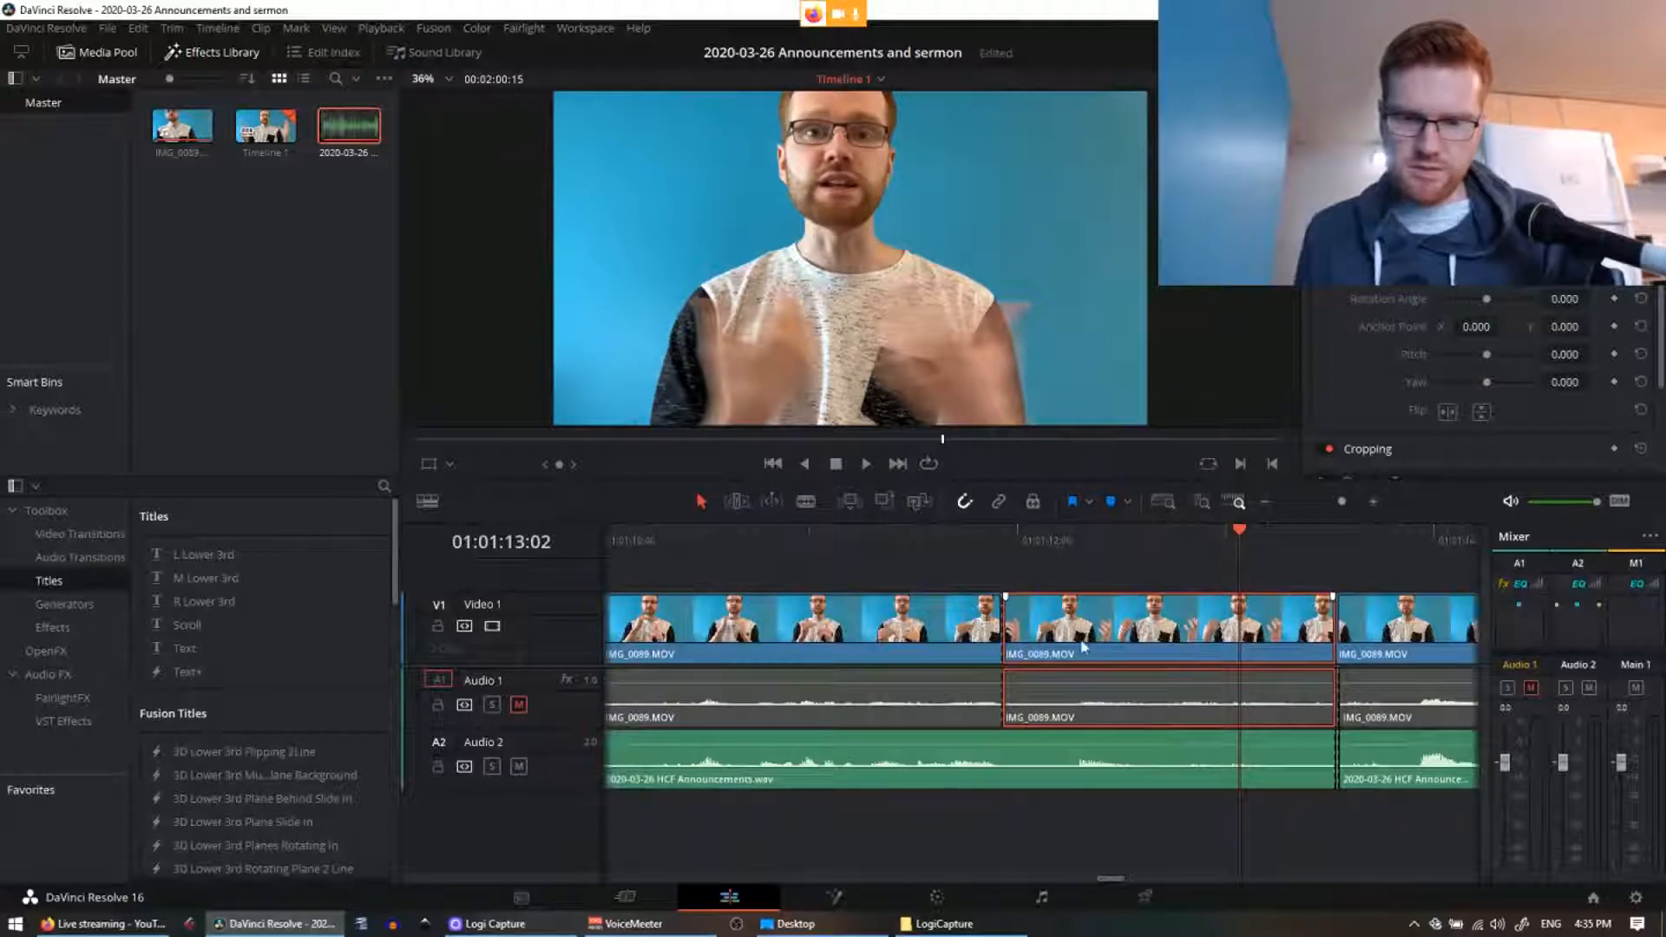
{"action": "key", "text": "ctrl+z"}
{"action": "key", "text": "ctrl+shift+z"}
{"action": "key", "text": "ctrl+shift+z"}
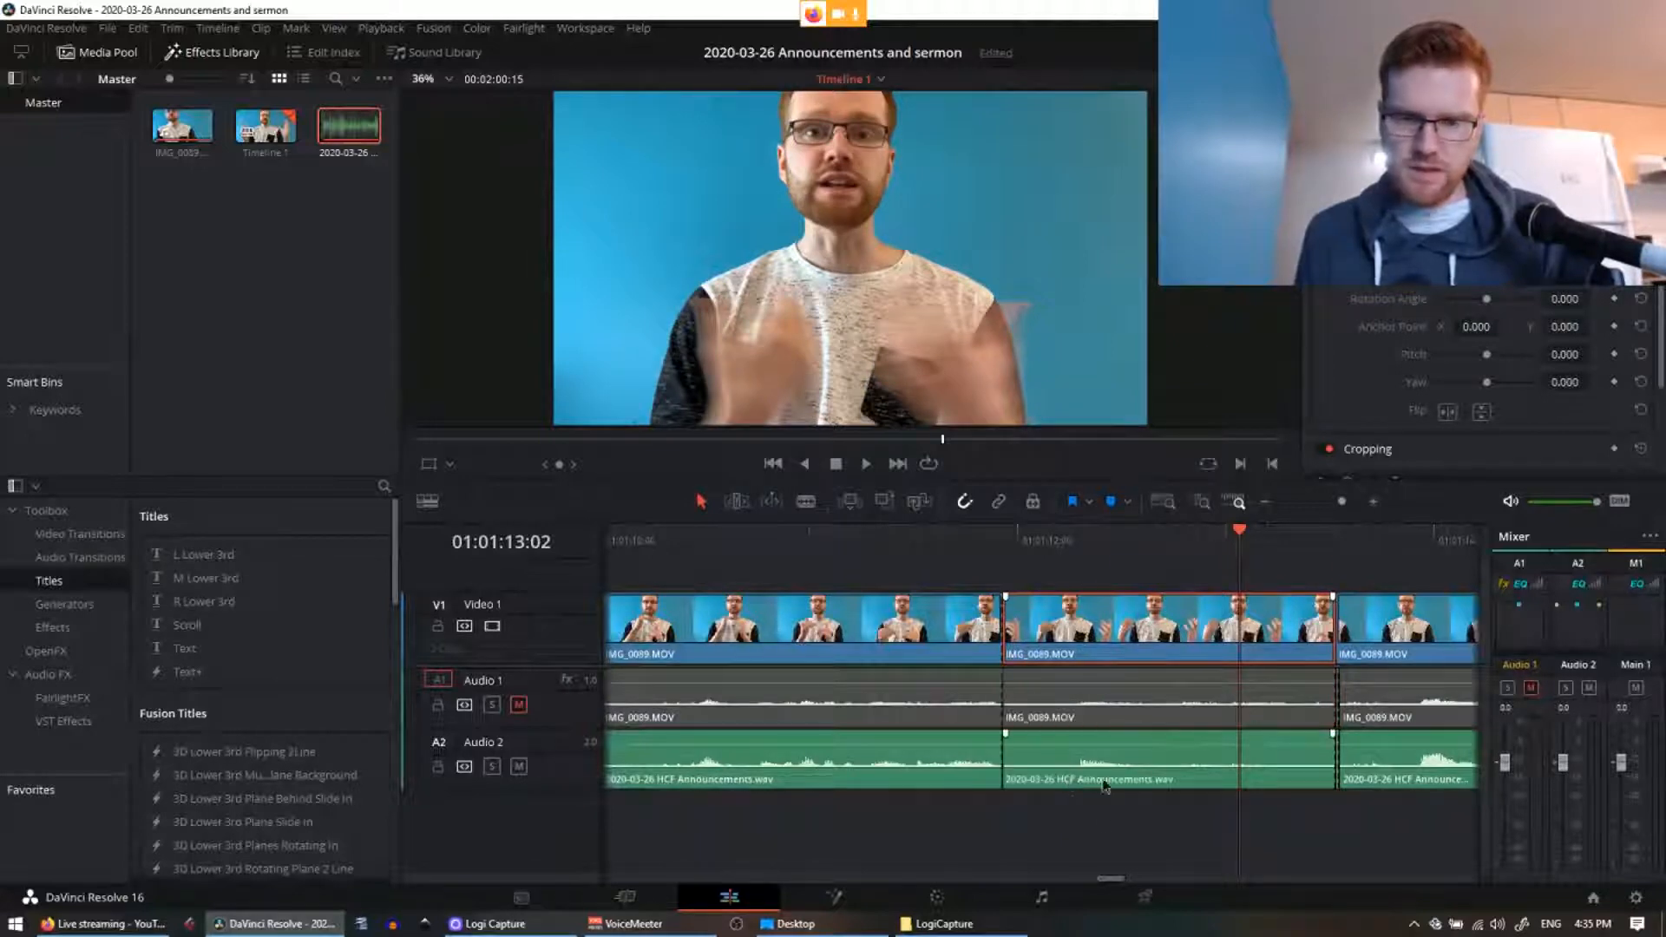
{"action": "left_click", "coordinate": [1095, 621]}
{"action": "key", "text": "Delete"}
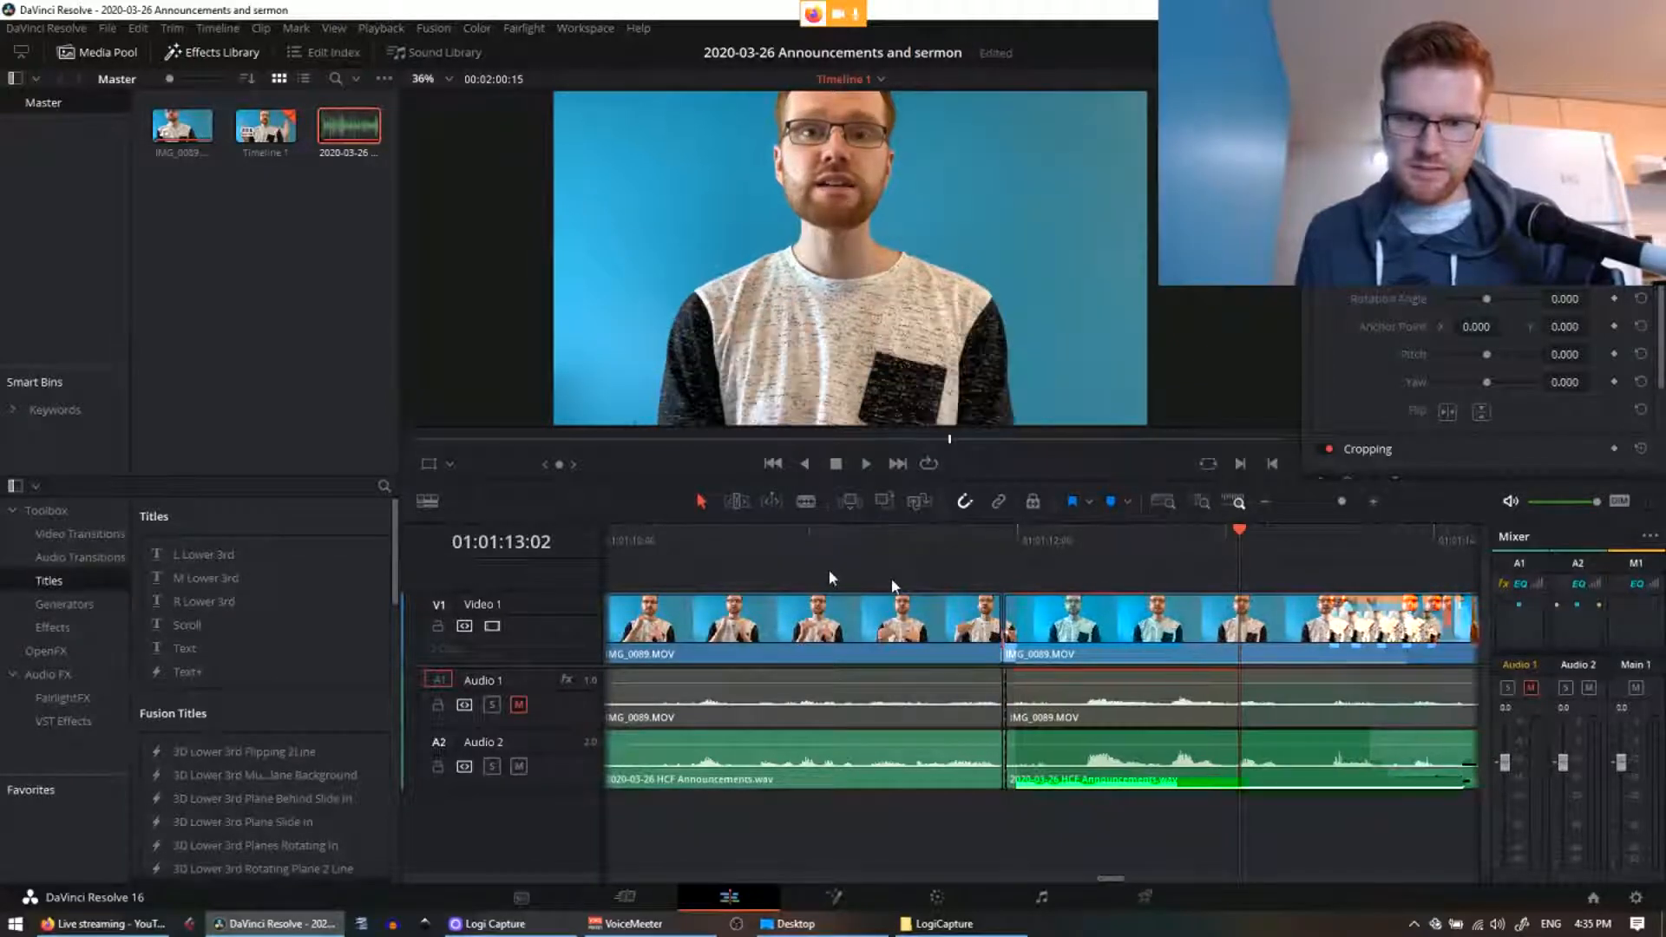
Step: Play back across the new edit and save the project
{"action": "left_click", "coordinate": [678, 539]}
{"action": "key", "text": "space"}
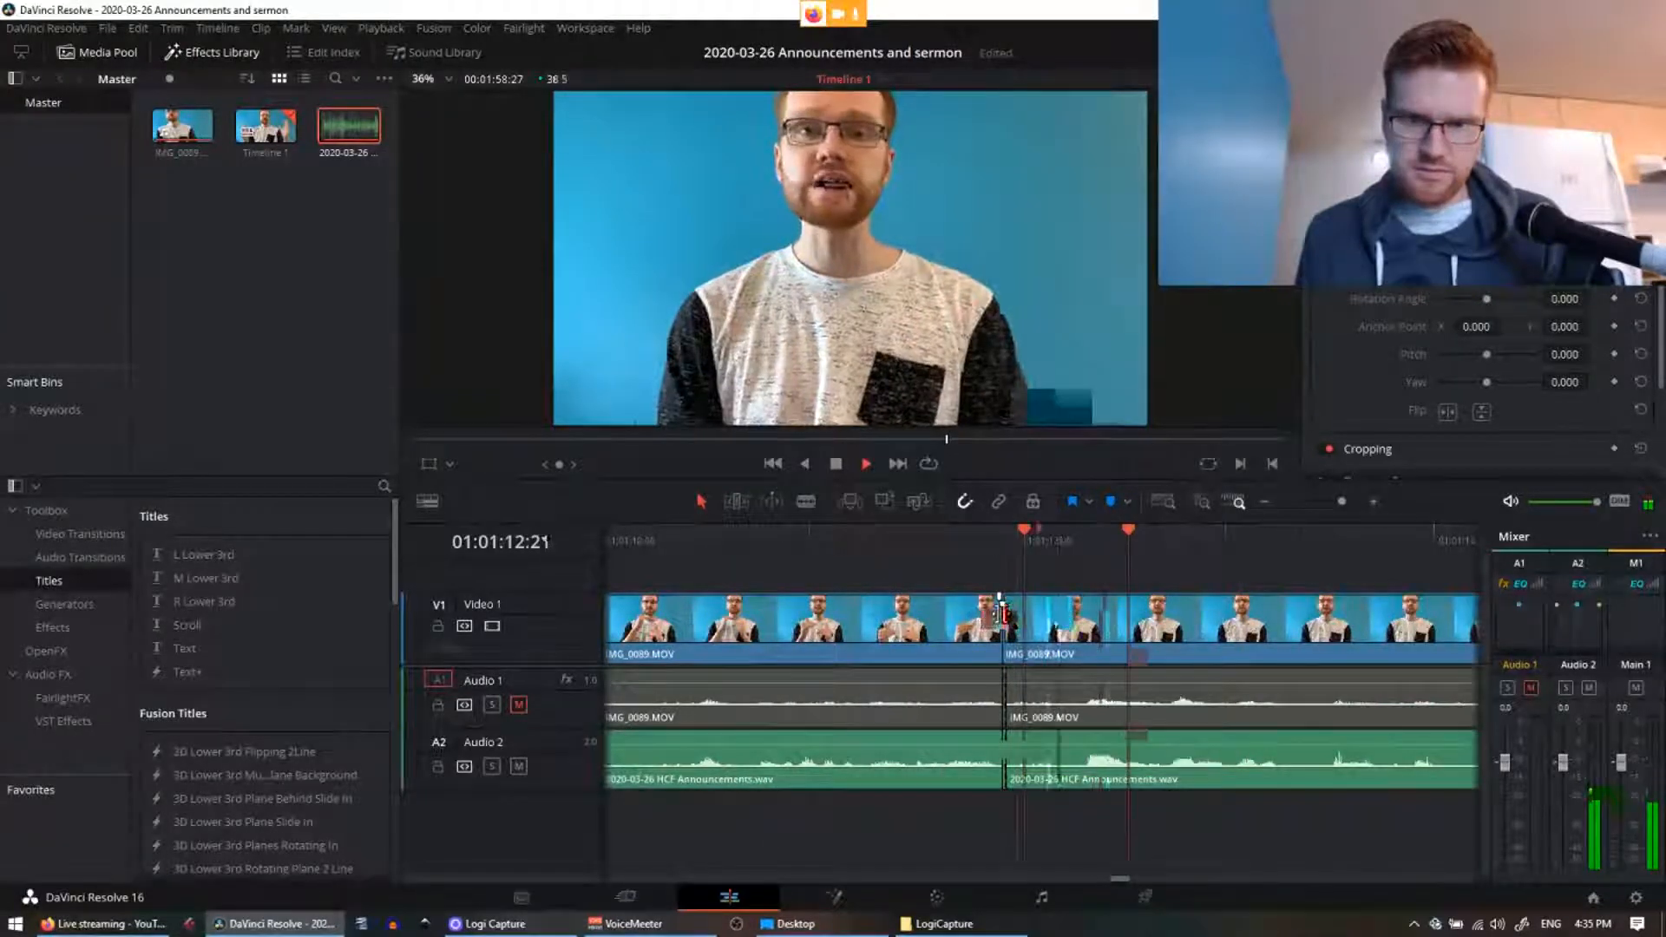
{"action": "scroll", "coordinate": [1000, 602], "scroll_direction": "down", "scroll_amount": 4}
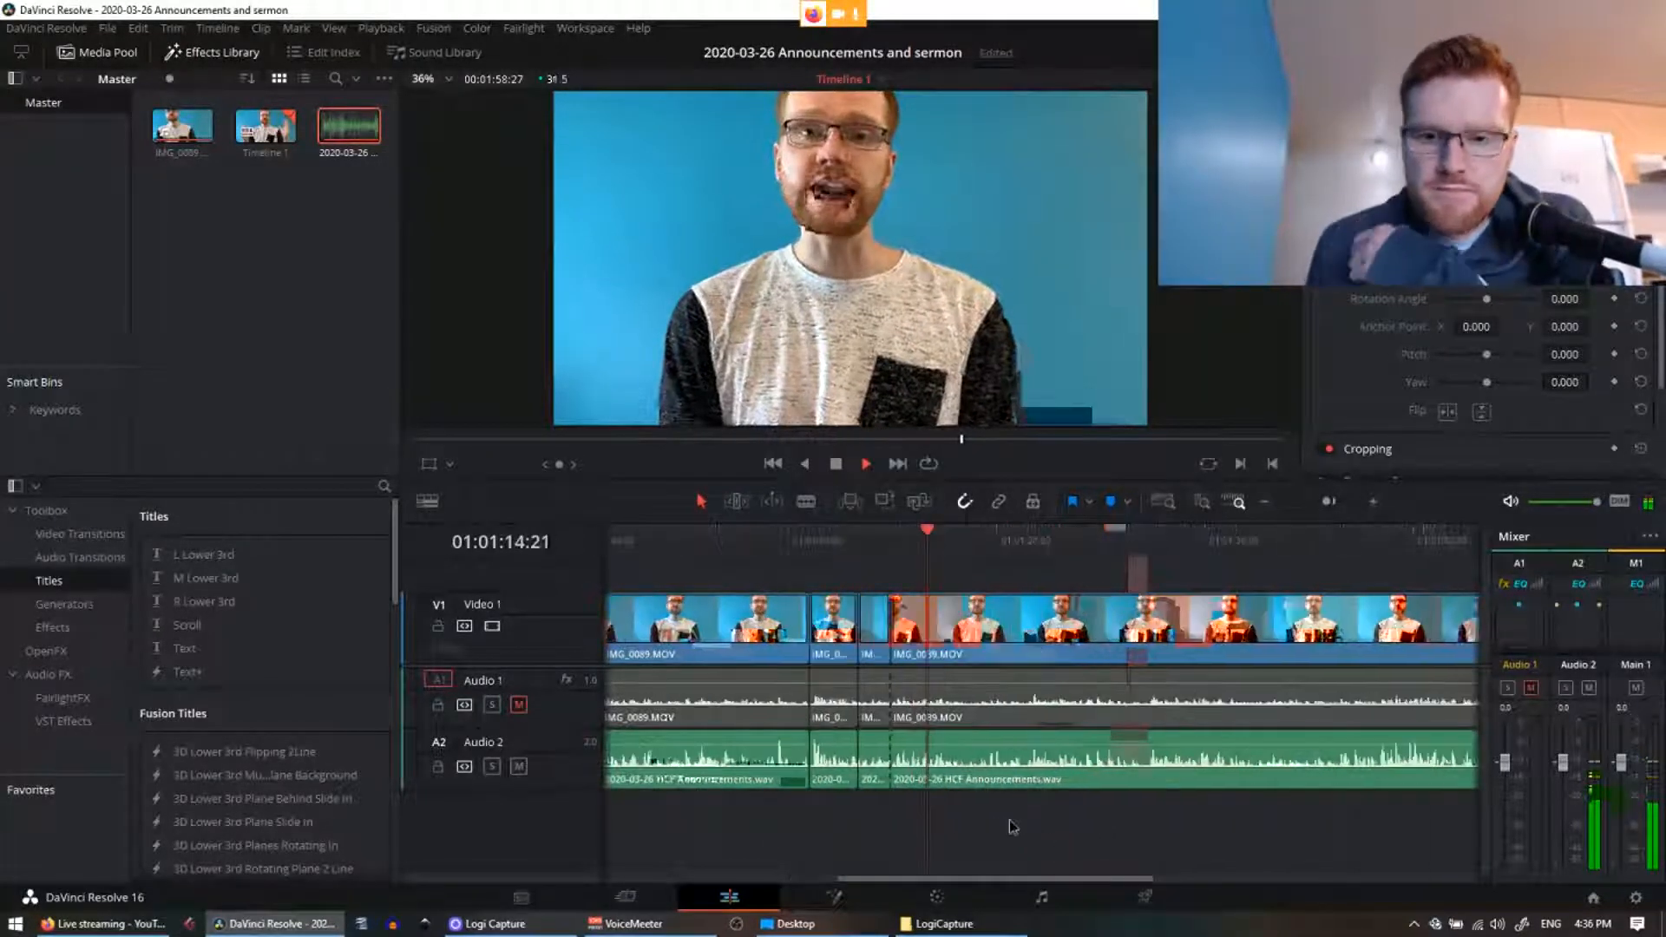
{"action": "scroll", "coordinate": [1006, 816], "scroll_direction": "right", "scroll_amount": 3}
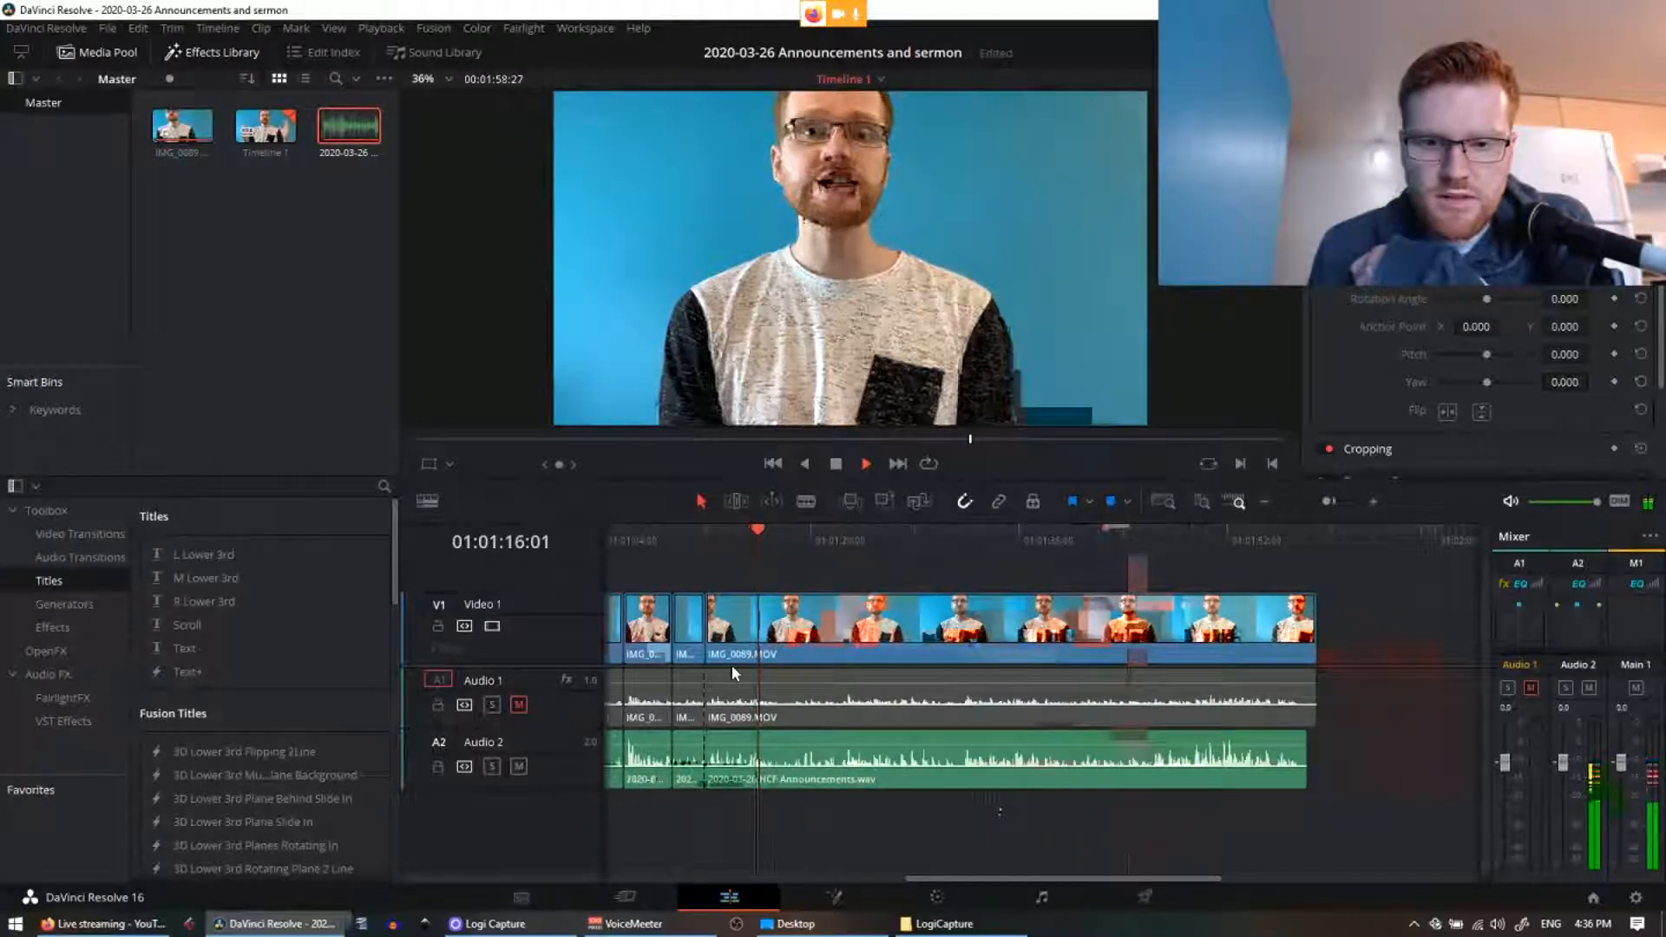
{"action": "key", "text": "ctrl+s"}
{"action": "left_click", "coordinate": [657, 541]}
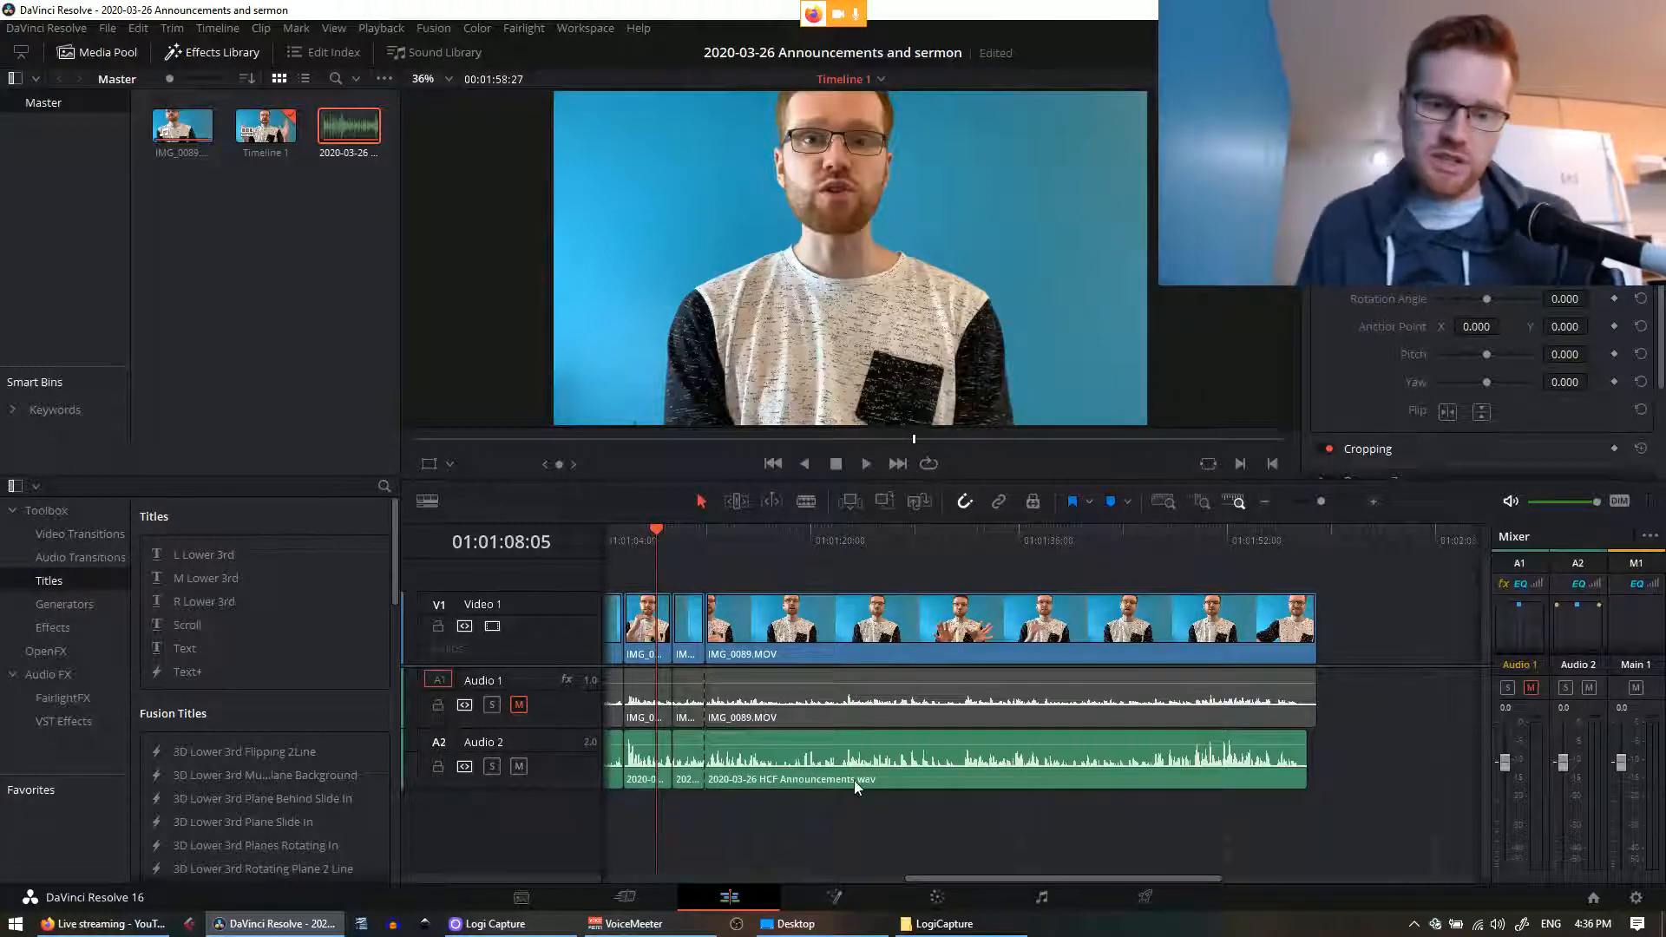
{"action": "key", "text": "ctrl+equal"}
{"action": "left_click_drag", "start_coordinate": [1229, 847], "coordinate": [873, 842]}
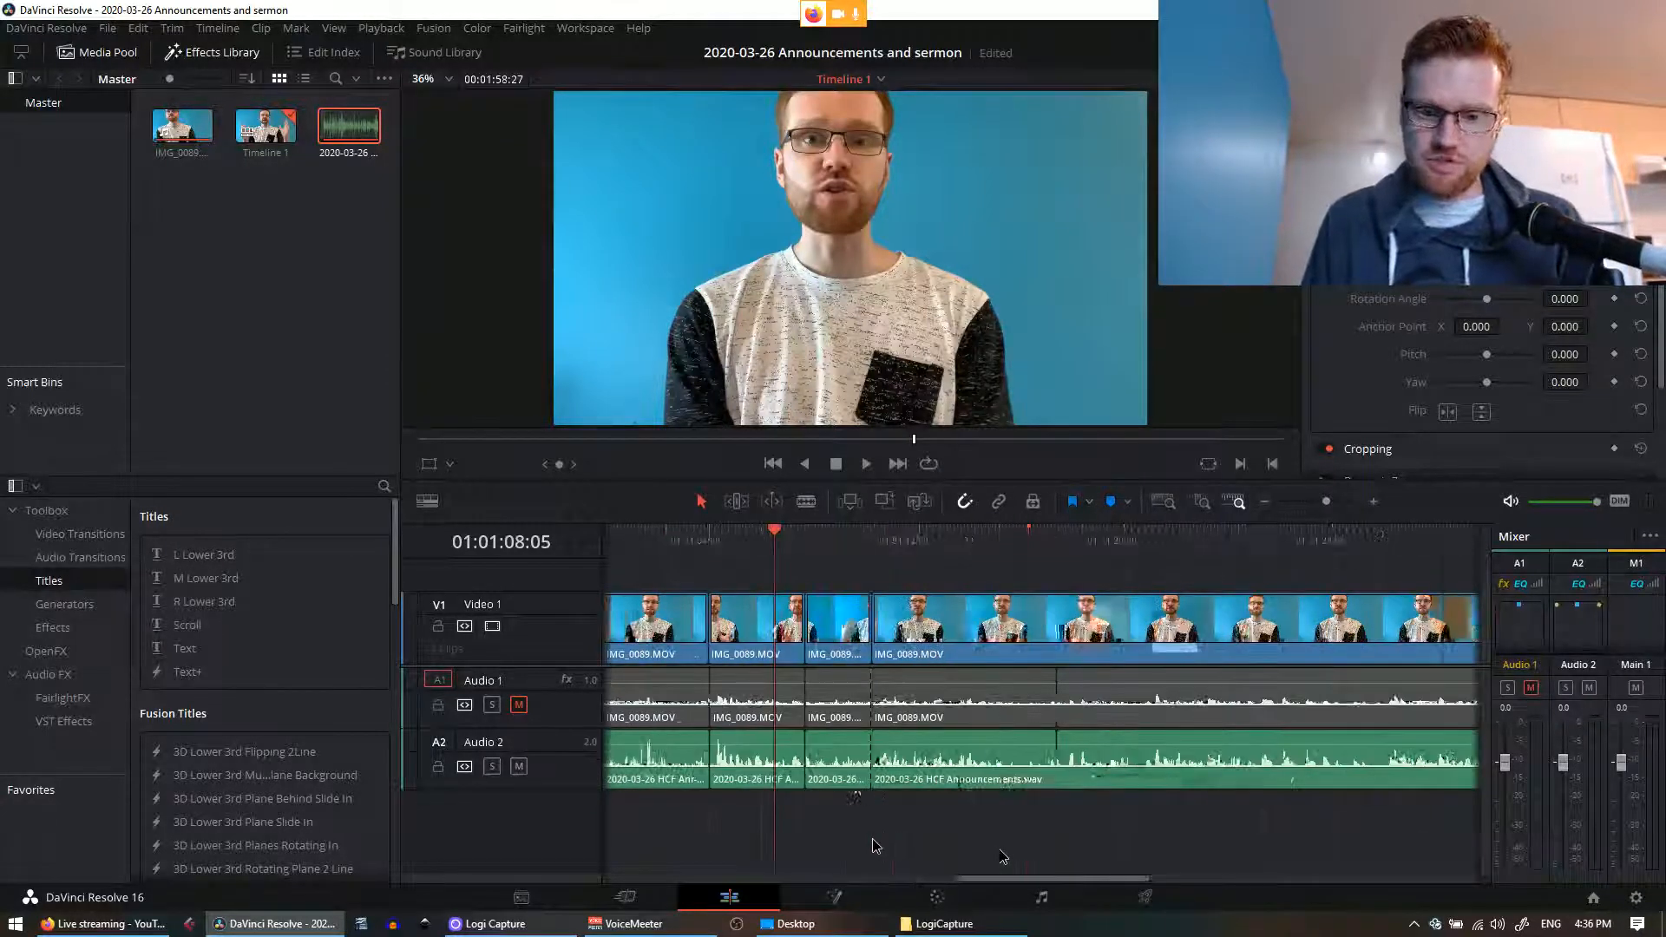
{"action": "key", "text": "space"}
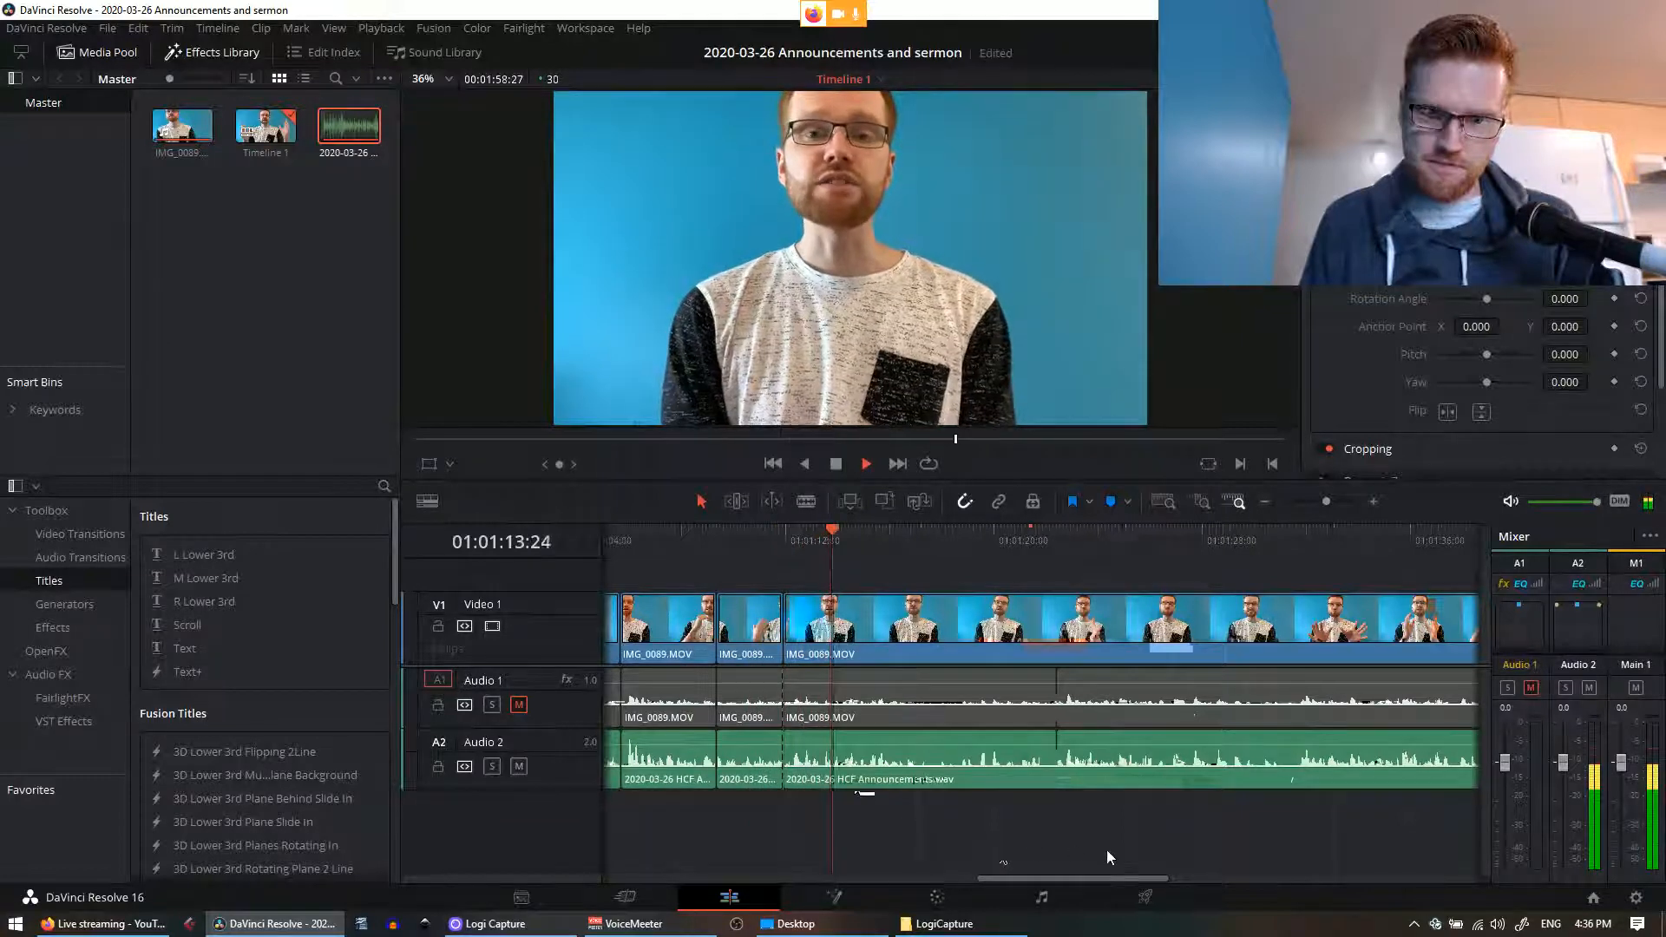
{"action": "left_click_drag", "start_coordinate": [1087, 850], "coordinate": [950, 838]}
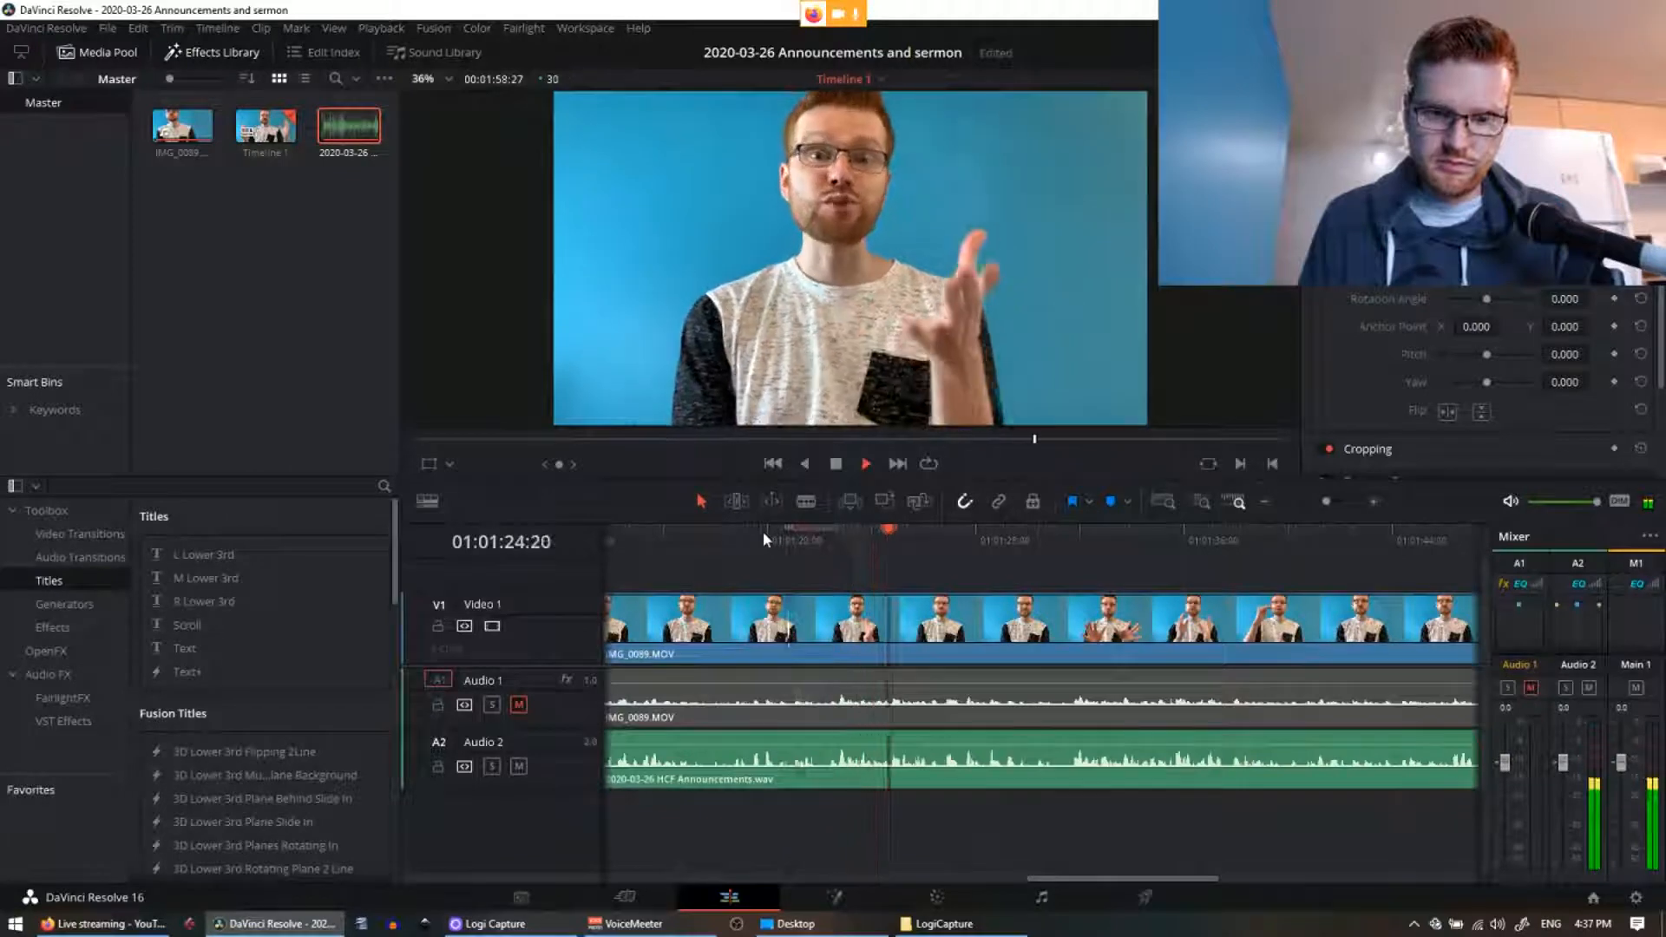
{"action": "left_click_drag", "start_coordinate": [1106, 877], "coordinate": [1175, 871]}
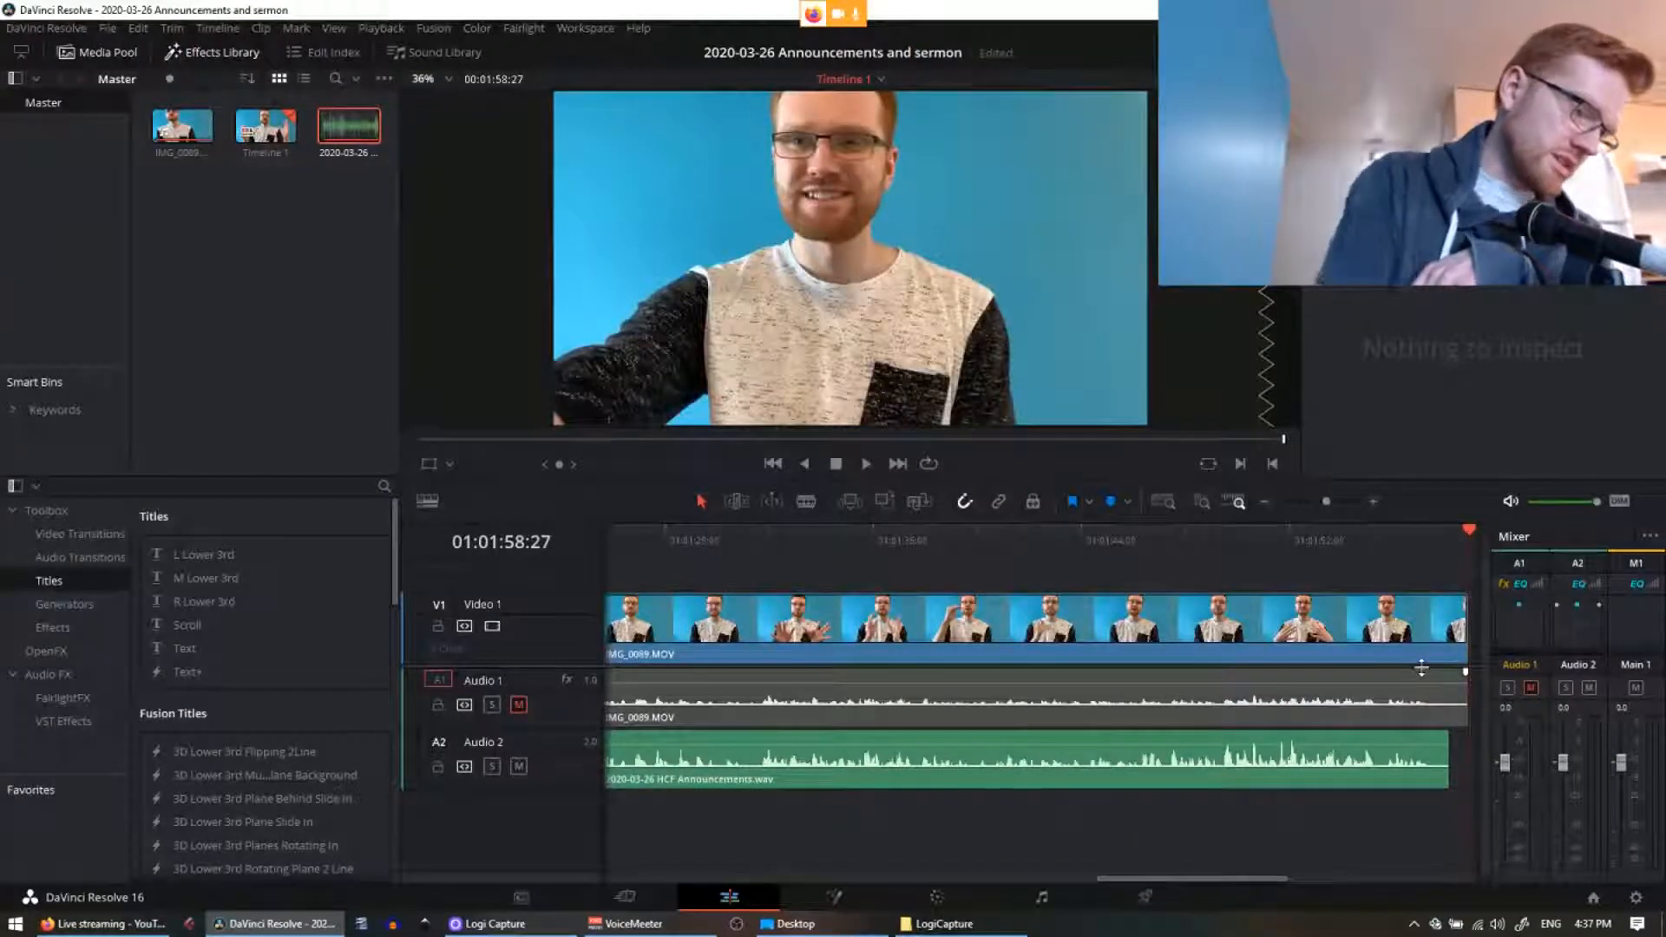
Step: Scrub and play the end of the recording to find where the announcement finishes
{"action": "scroll", "coordinate": [1301, 848], "scroll_direction": "right", "scroll_amount": 3}
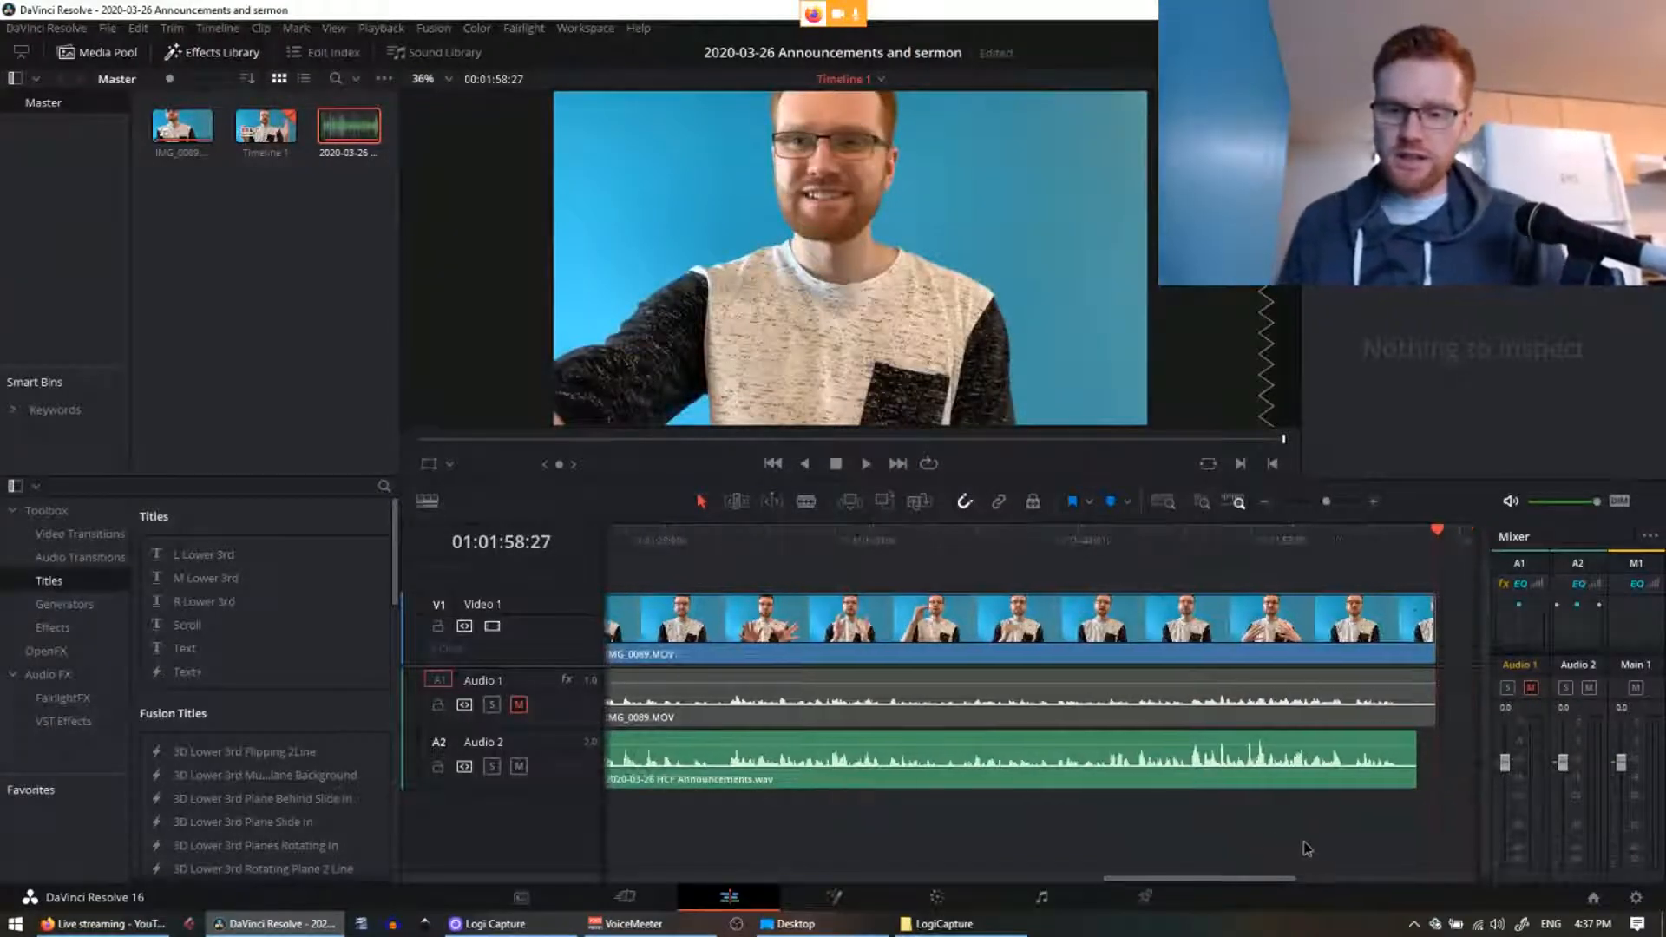
{"action": "left_click", "coordinate": [1205, 549]}
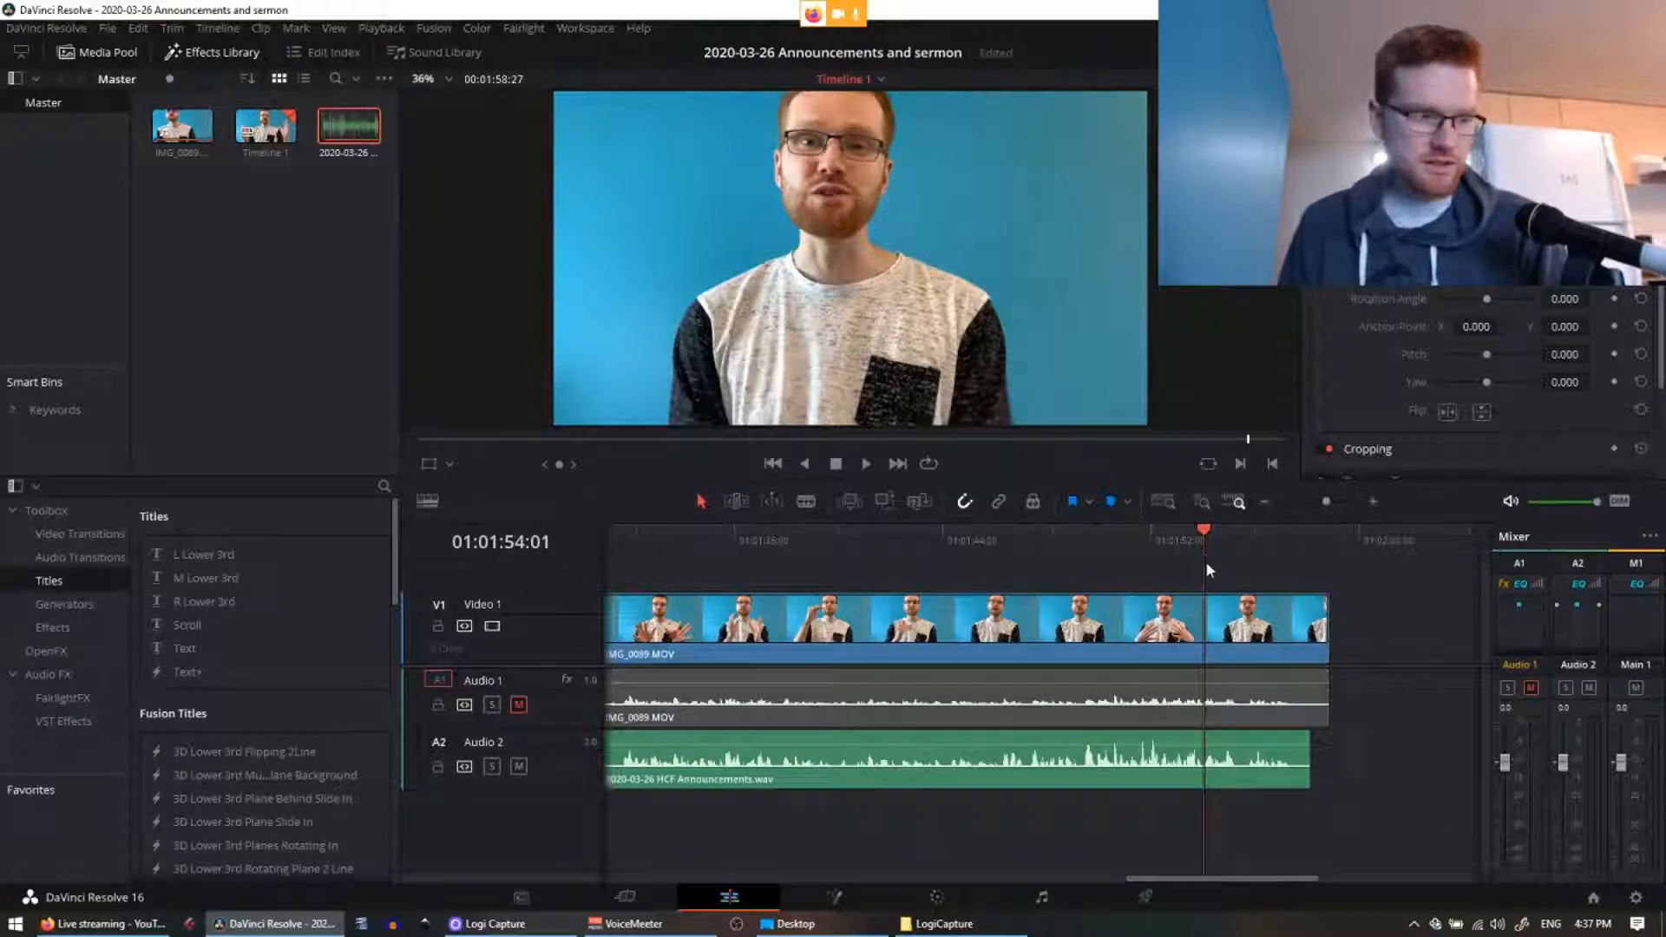
{"action": "left_click", "coordinate": [1150, 538]}
{"action": "left_click_drag", "start_coordinate": [1226, 545], "coordinate": [1191, 542]}
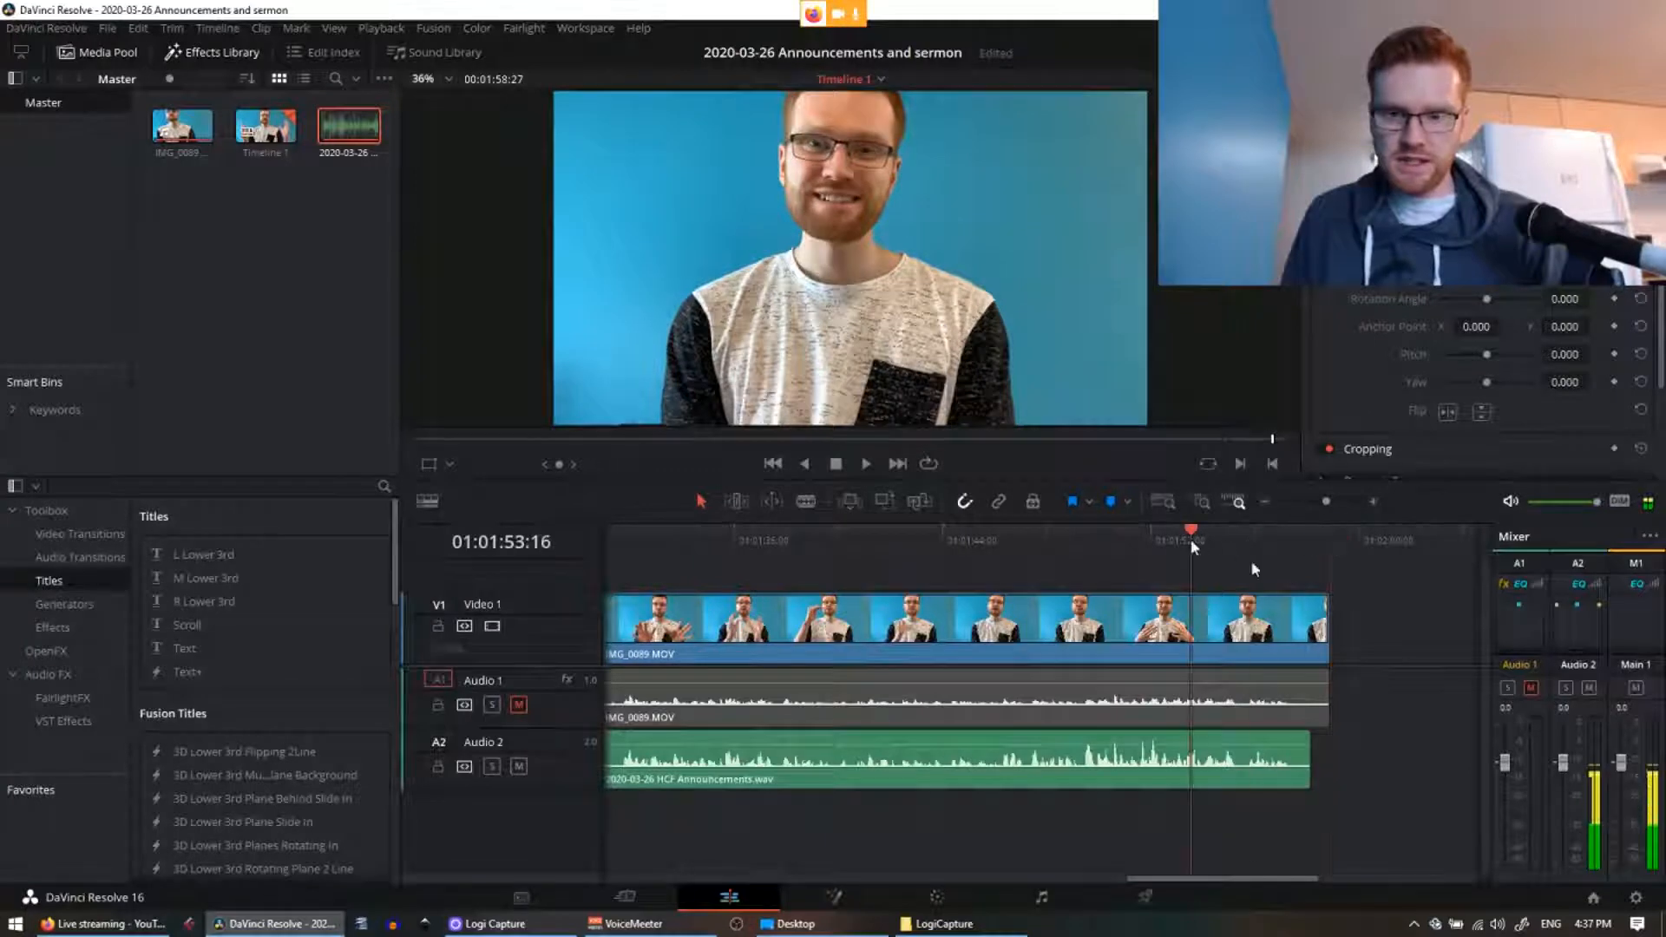
{"action": "key", "text": "space"}
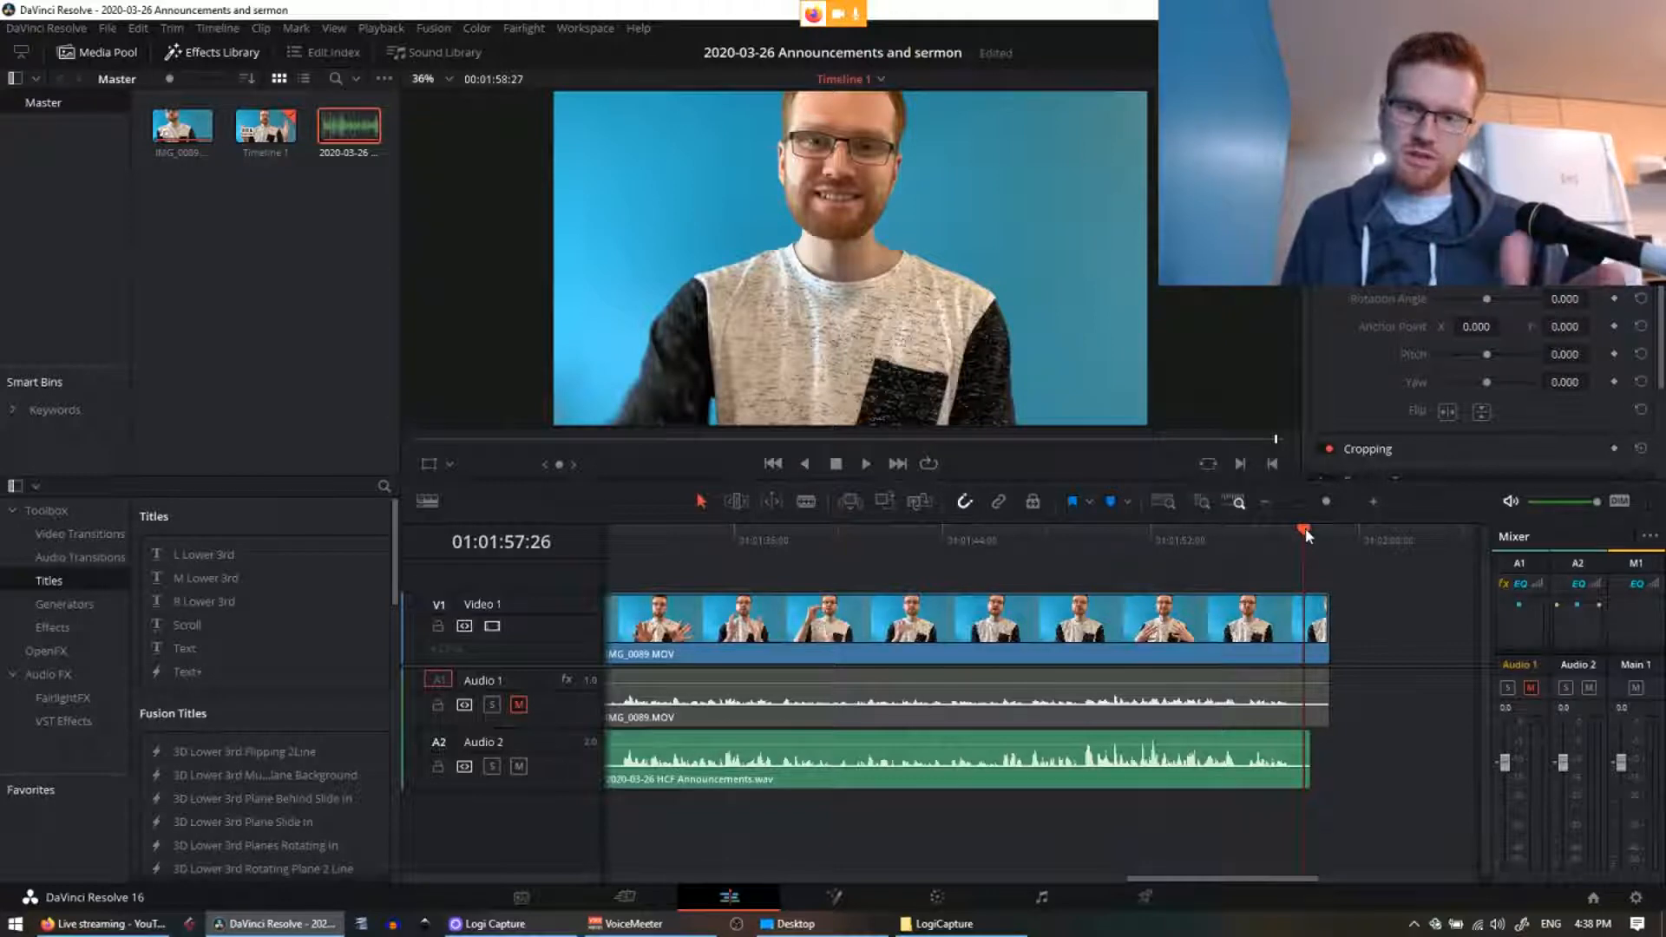
{"action": "left_click_drag", "start_coordinate": [1306, 530], "coordinate": [1267, 531]}
{"action": "key", "text": "space"}
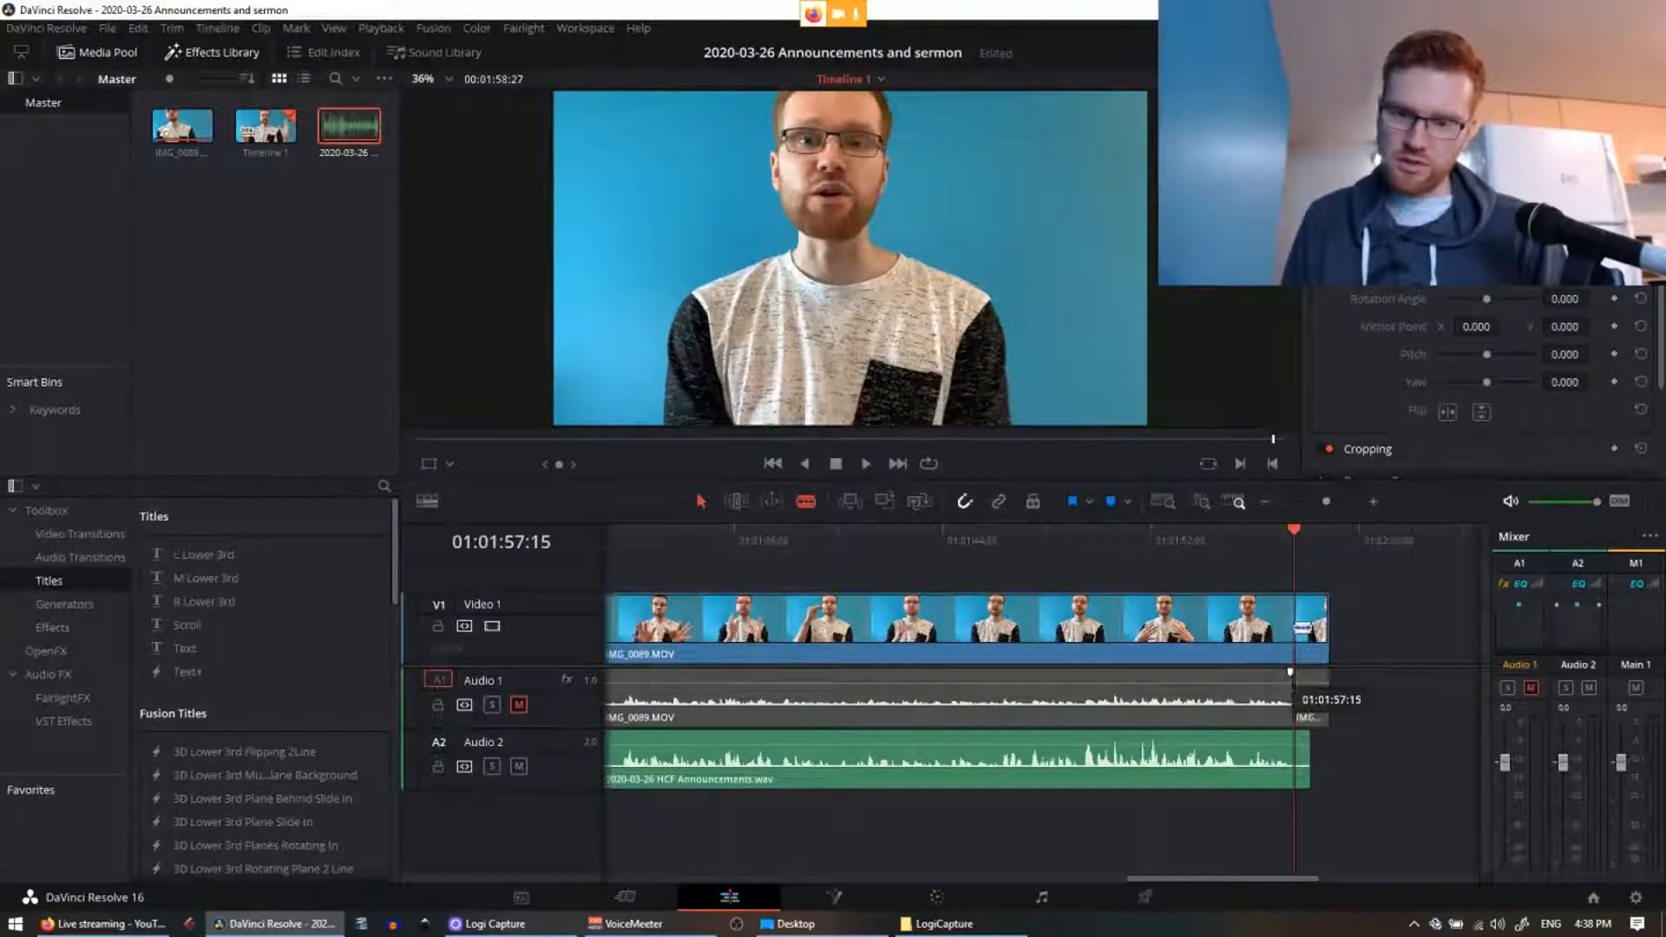
Step: Blade-cut the video, camera audio and Announcements audio near 01:01:57:15, then return to the Selection tool
{"action": "left_click", "coordinate": [1301, 627]}
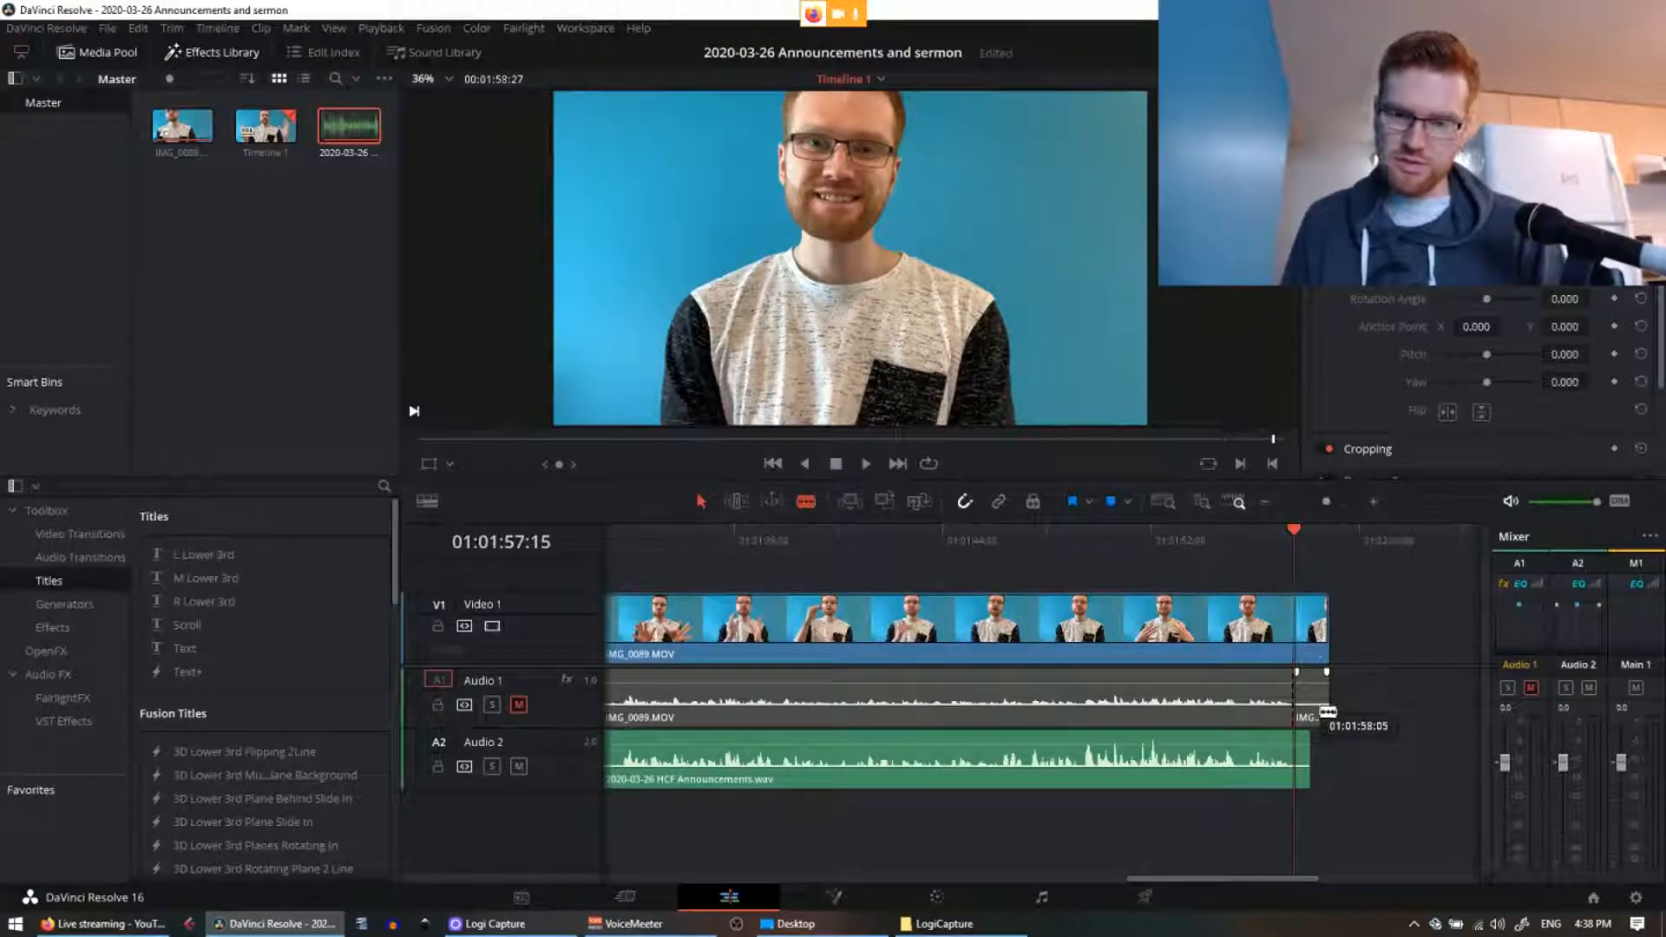
{"action": "left_click", "coordinate": [1324, 694]}
{"action": "left_click", "coordinate": [1310, 623]}
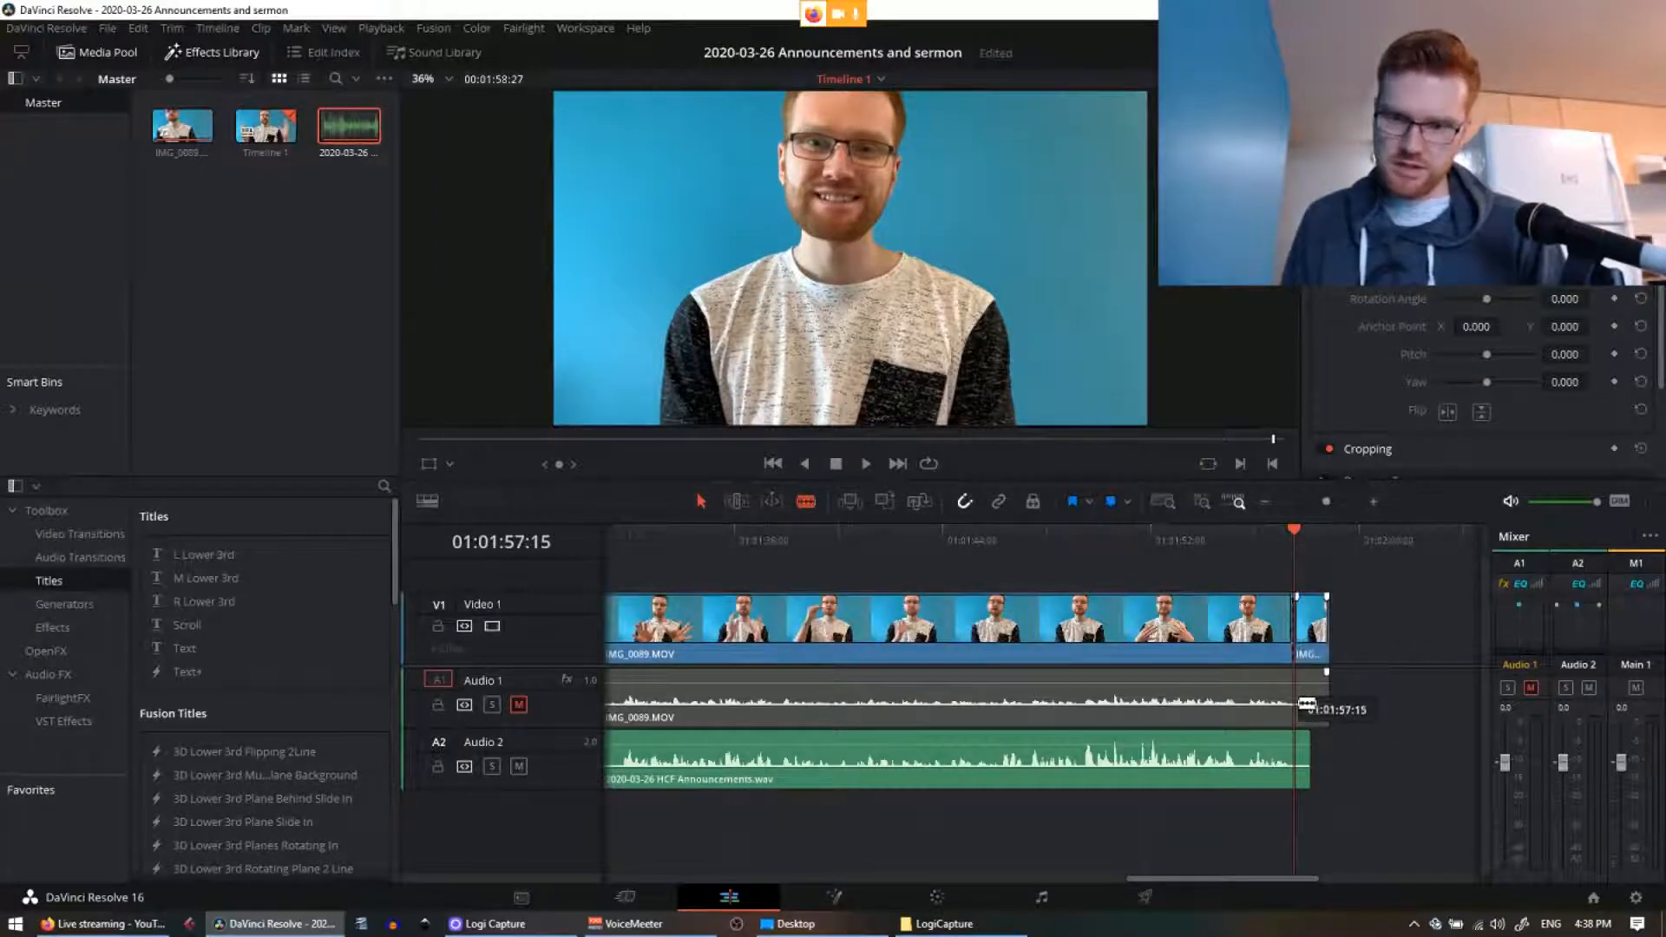
{"action": "left_click", "coordinate": [1248, 533]}
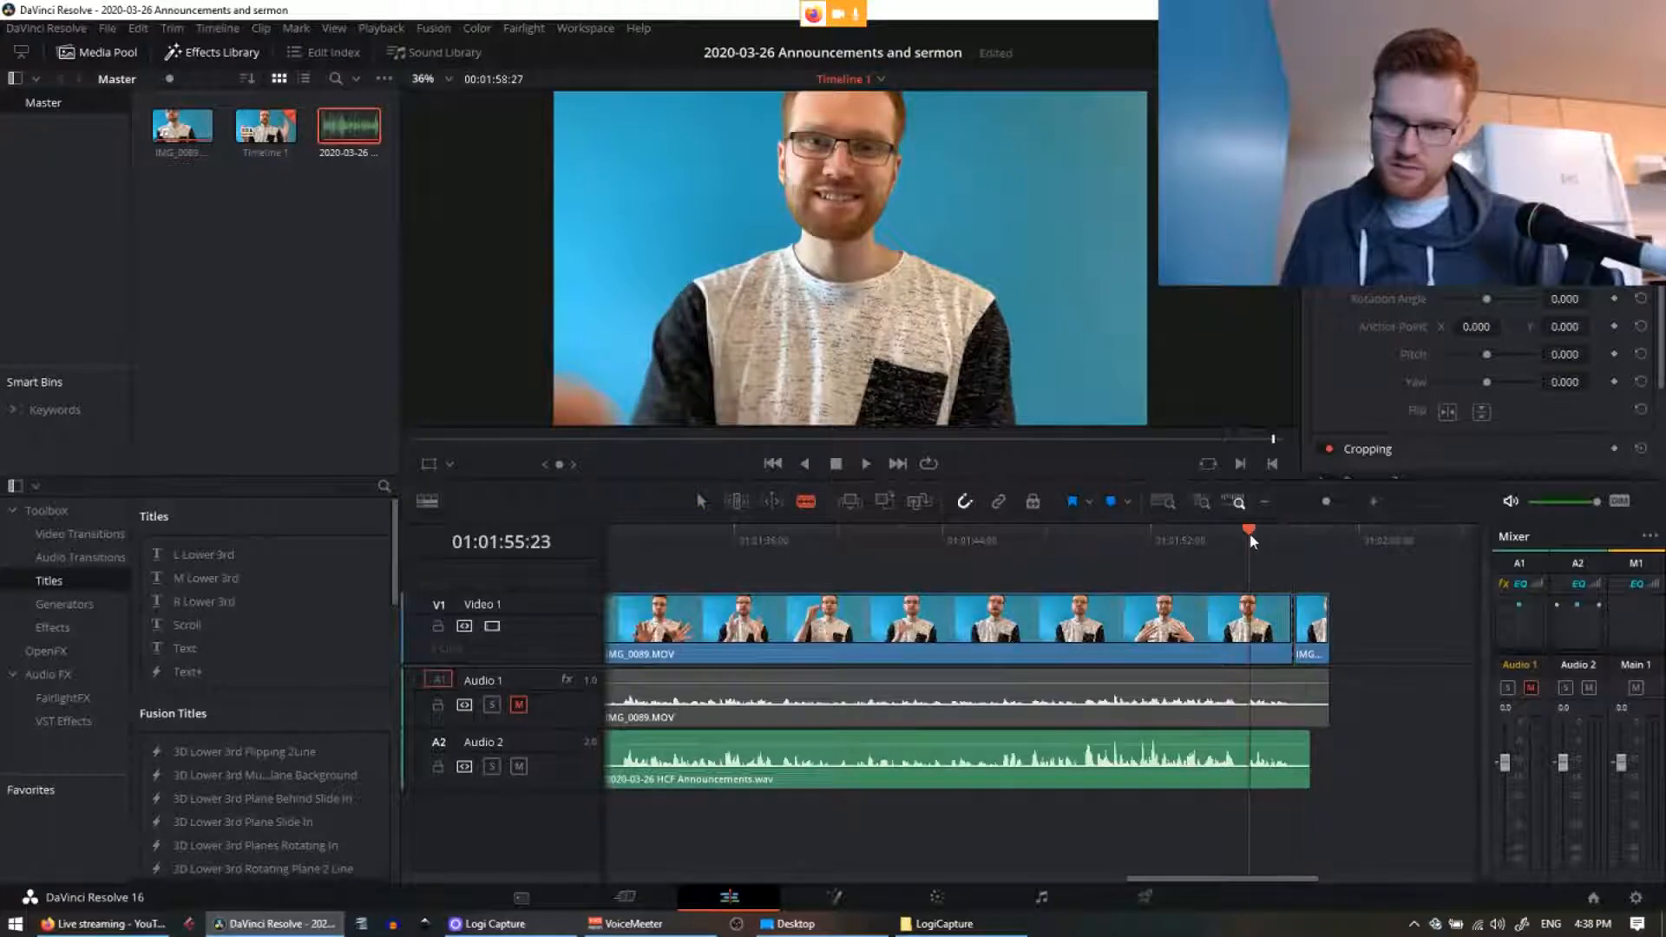
{"action": "left_click", "coordinate": [1294, 774]}
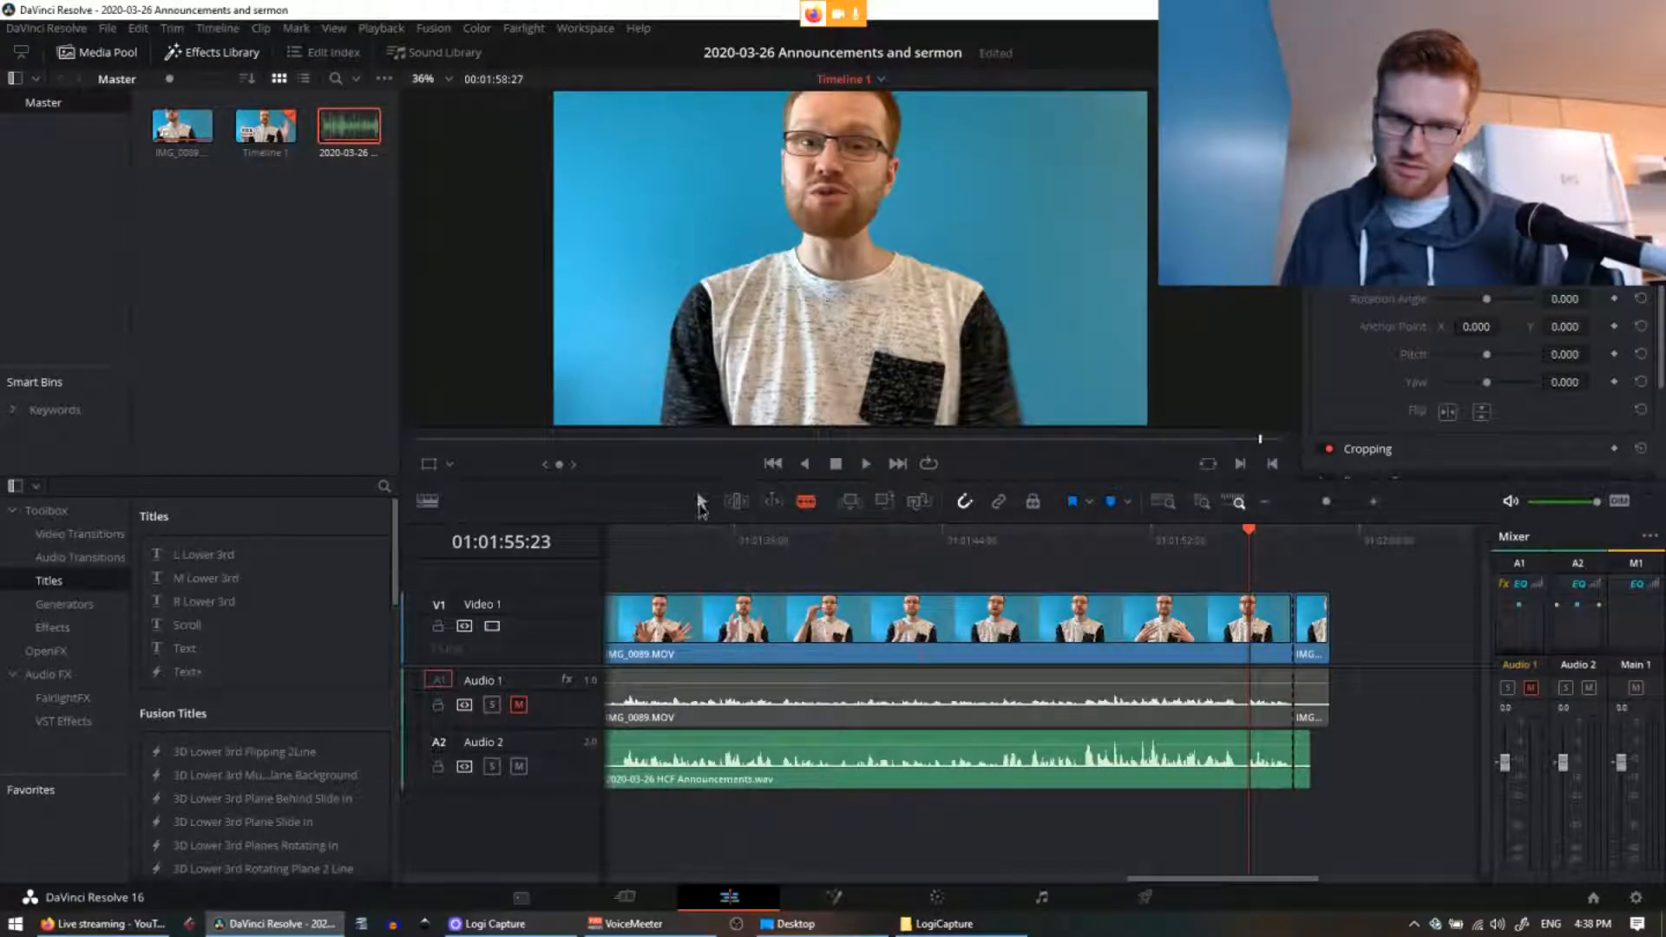
{"action": "left_click", "coordinate": [699, 502]}
Step: Delete the small trailing pieces on all tracks and save the project
{"action": "left_click_drag", "start_coordinate": [1359, 626], "coordinate": [1295, 800]}
{"action": "key", "text": "Delete"}
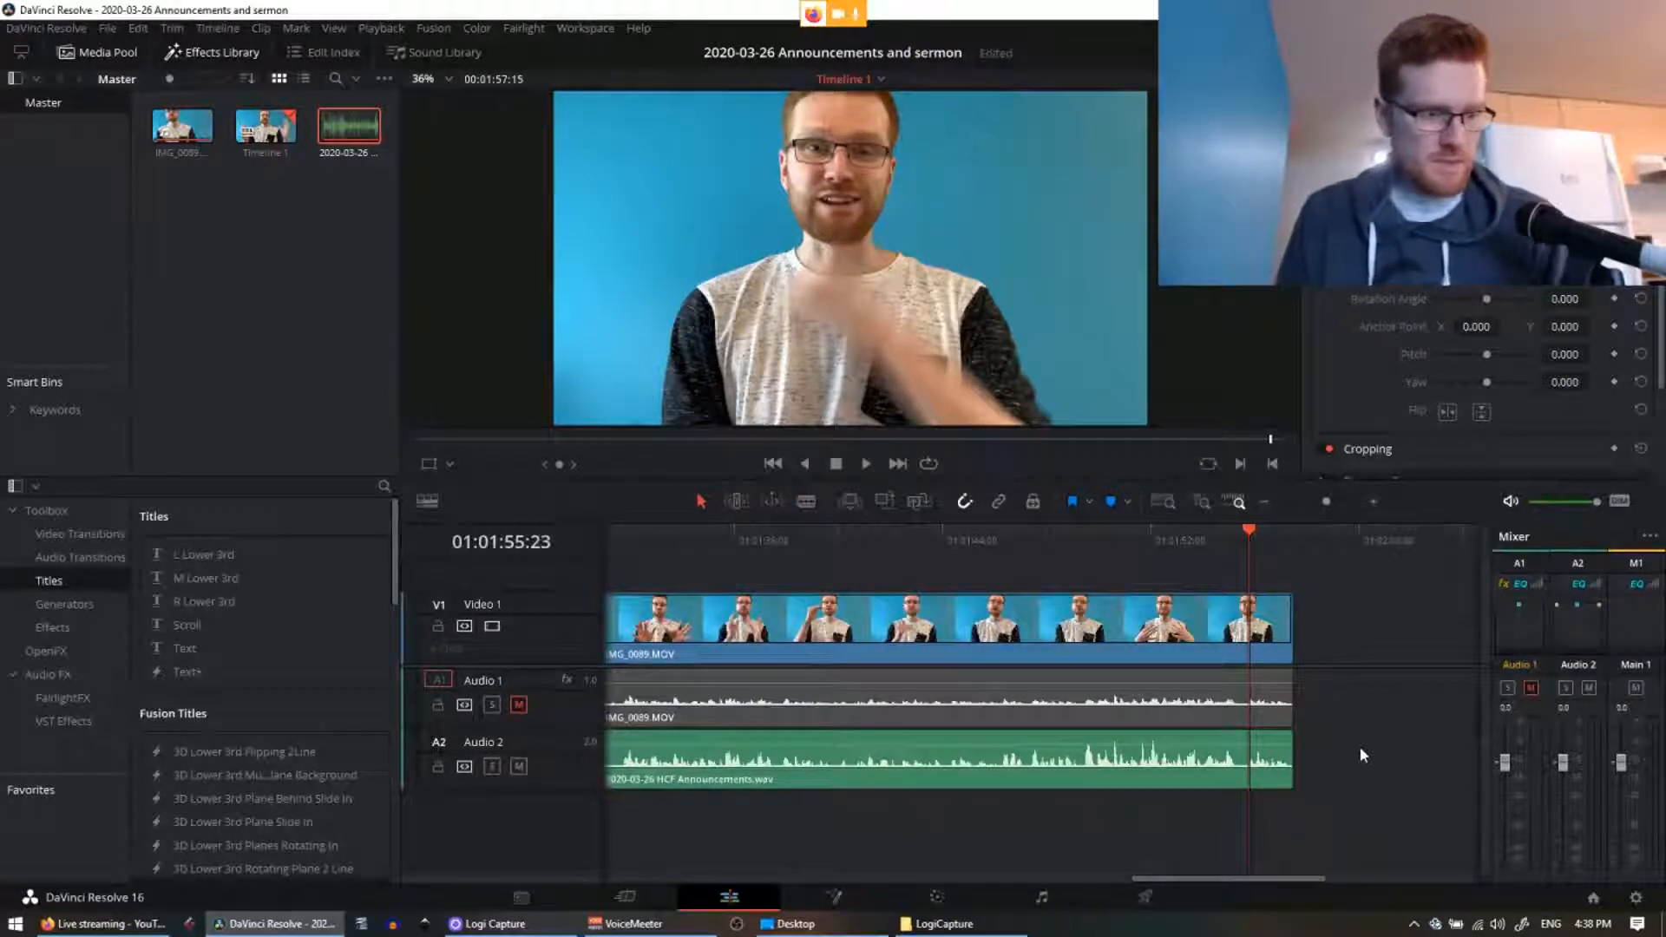
{"action": "key", "text": "ctrl+s"}
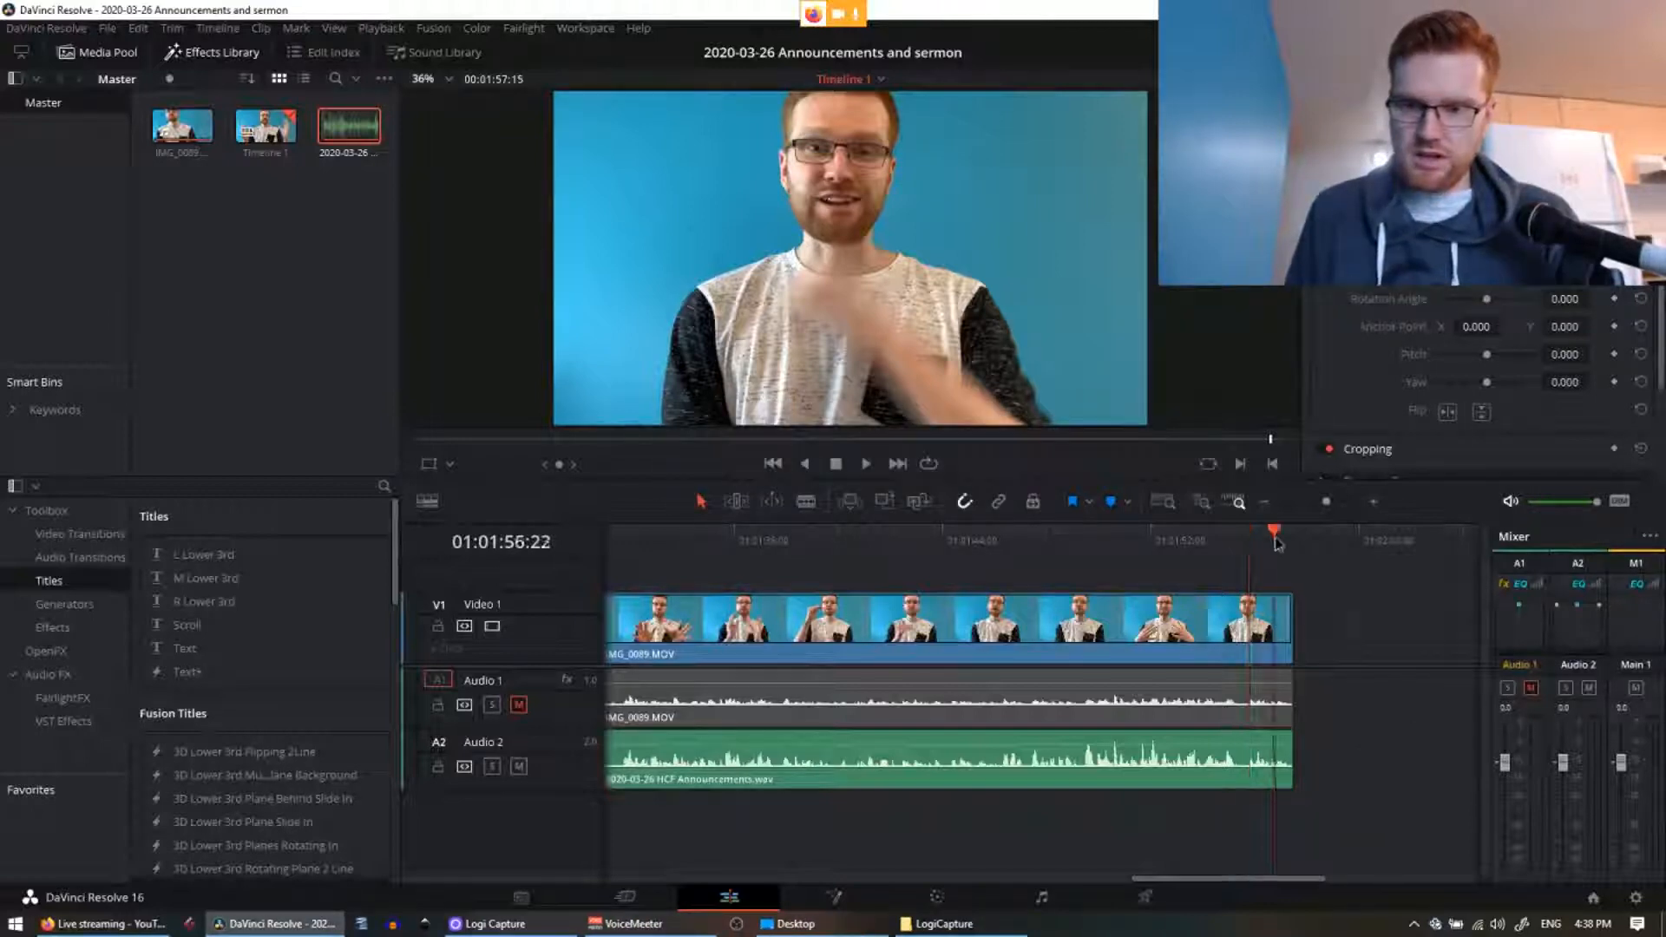
Step: Fade out the Announcements audio and the video from the playhead to their ends, then play back the ending
{"action": "left_click", "coordinate": [1232, 536]}
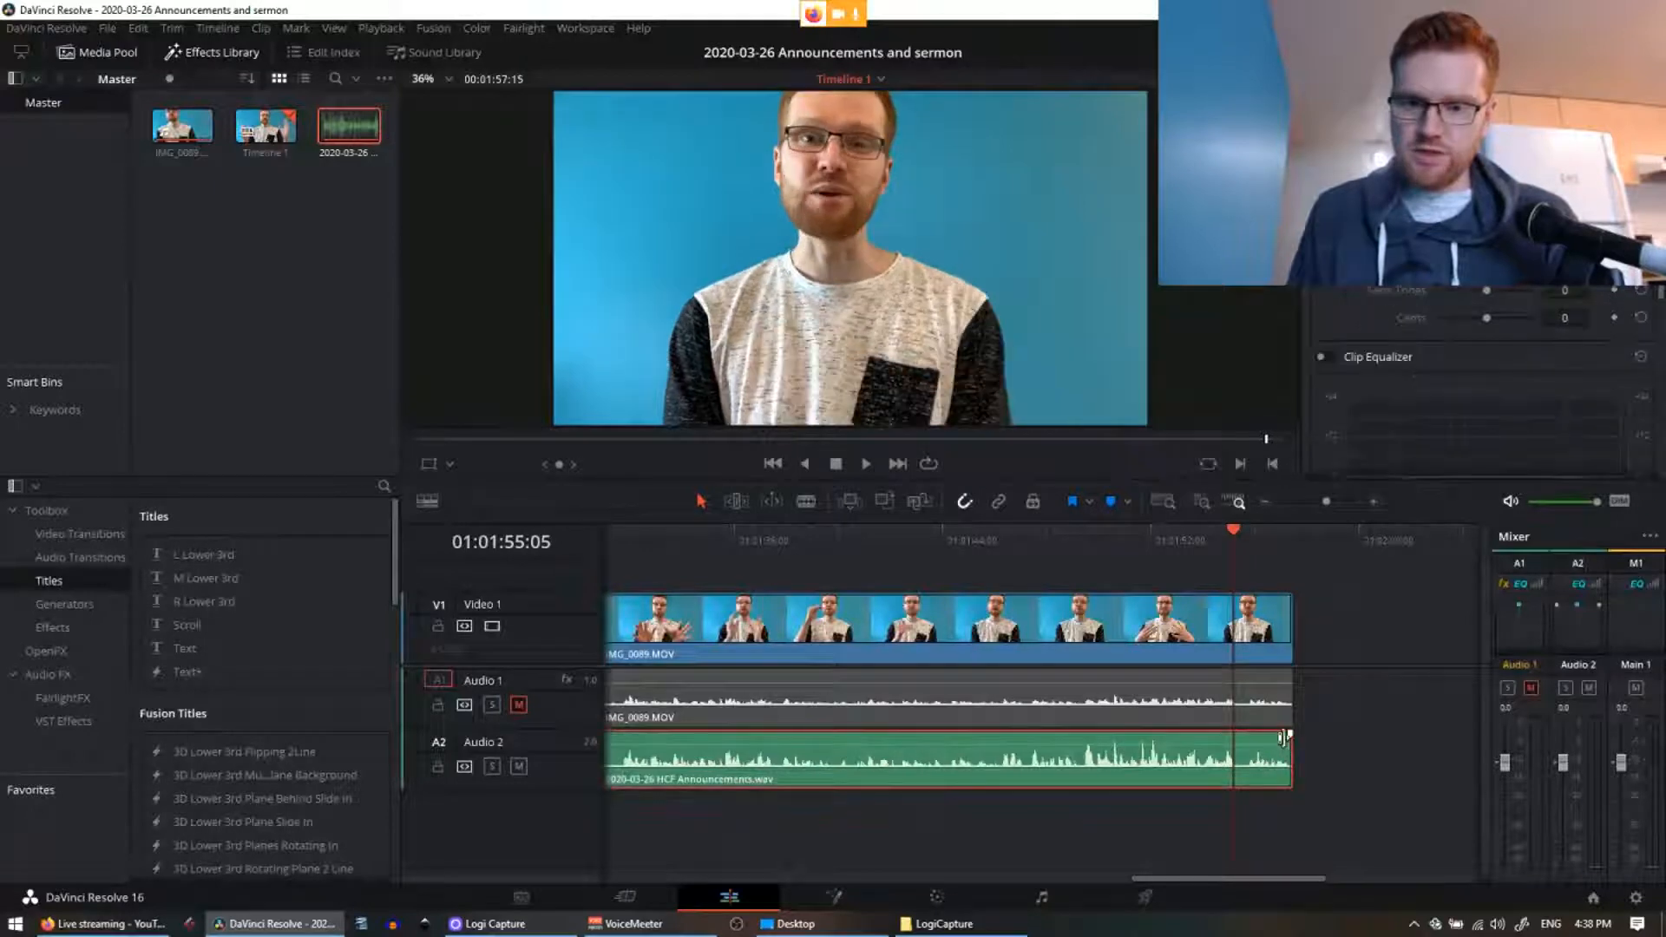
{"action": "left_click_drag", "start_coordinate": [1291, 733], "coordinate": [1228, 733]}
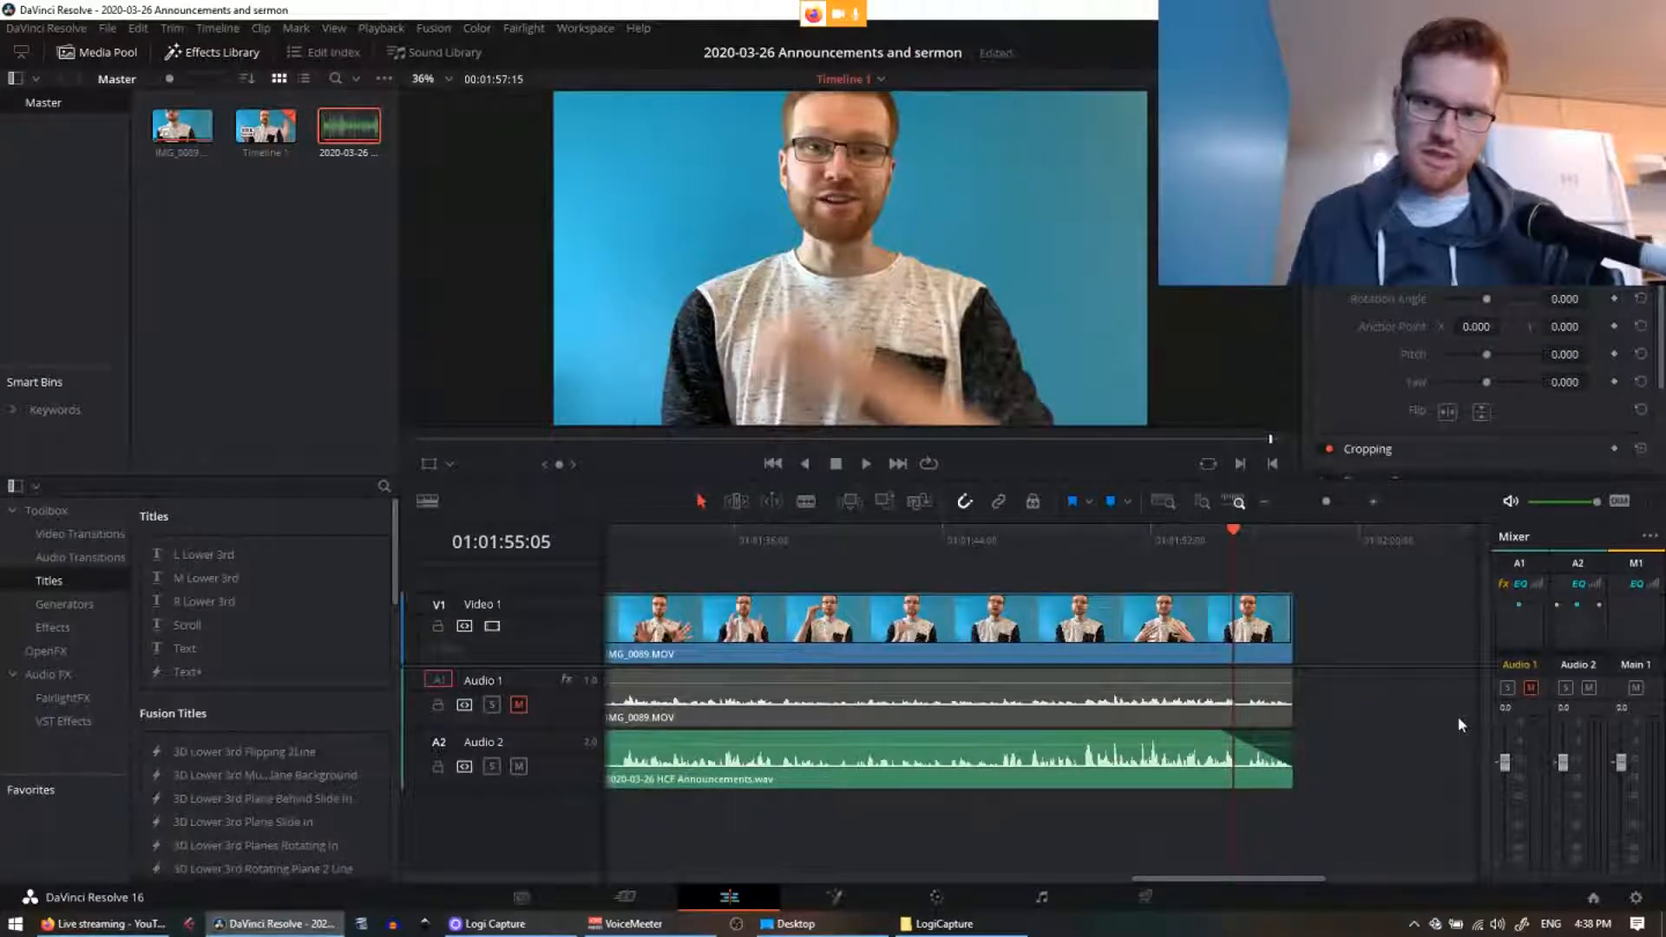
{"action": "key", "text": "ctrl+z"}
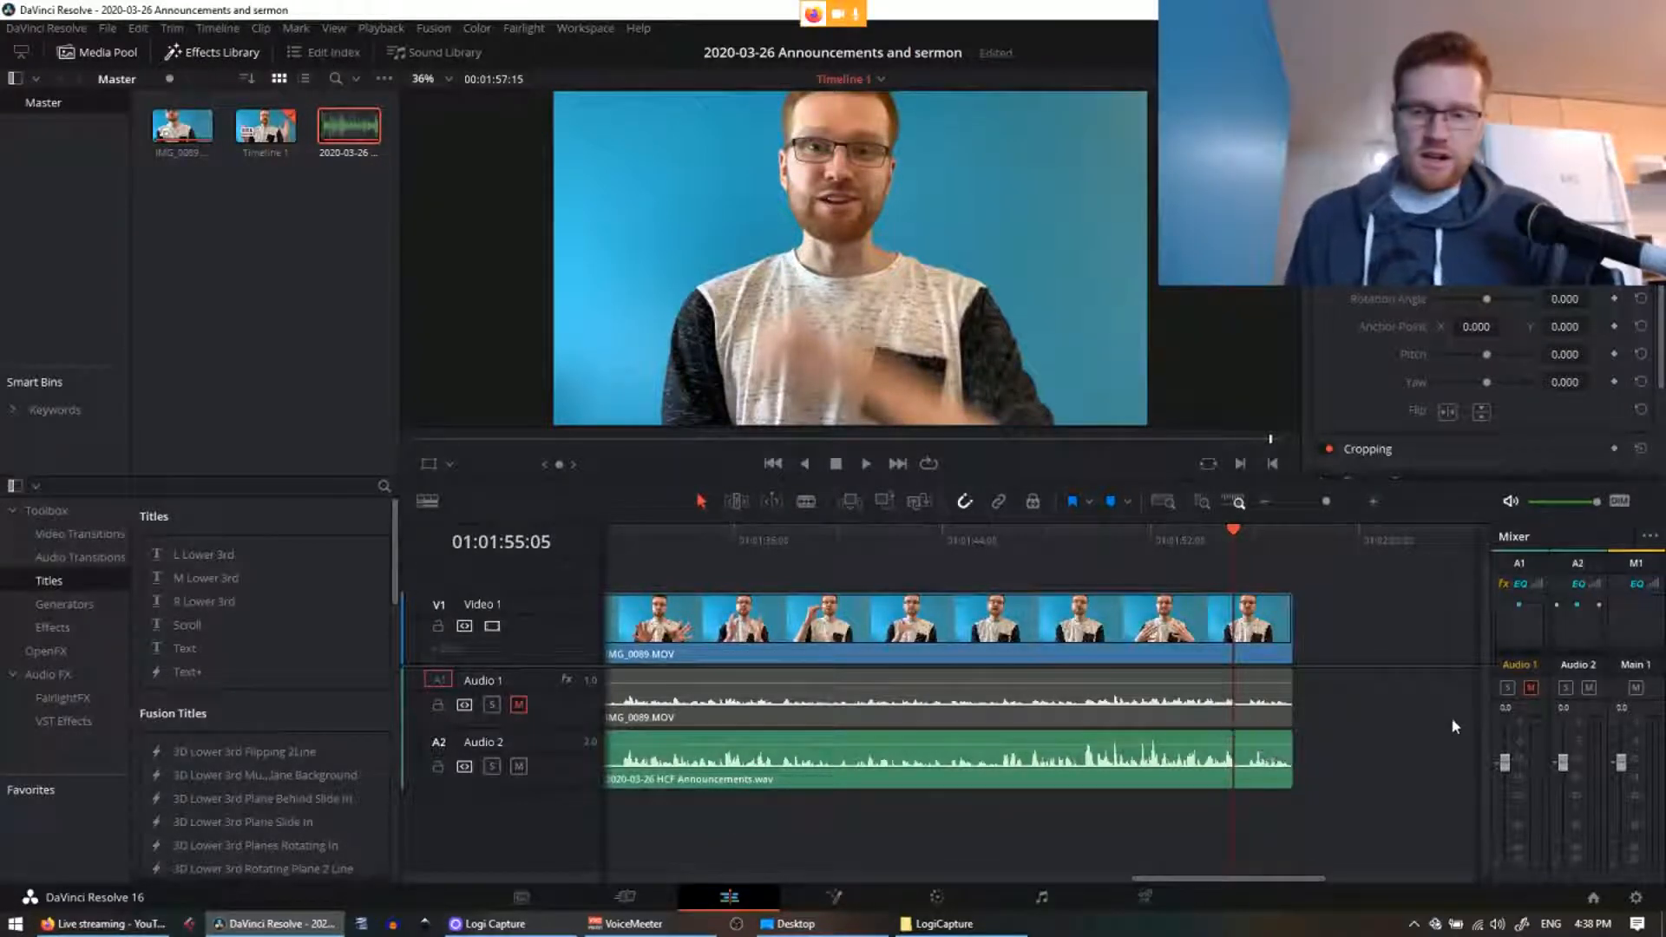
{"action": "left_click", "coordinate": [1280, 617]}
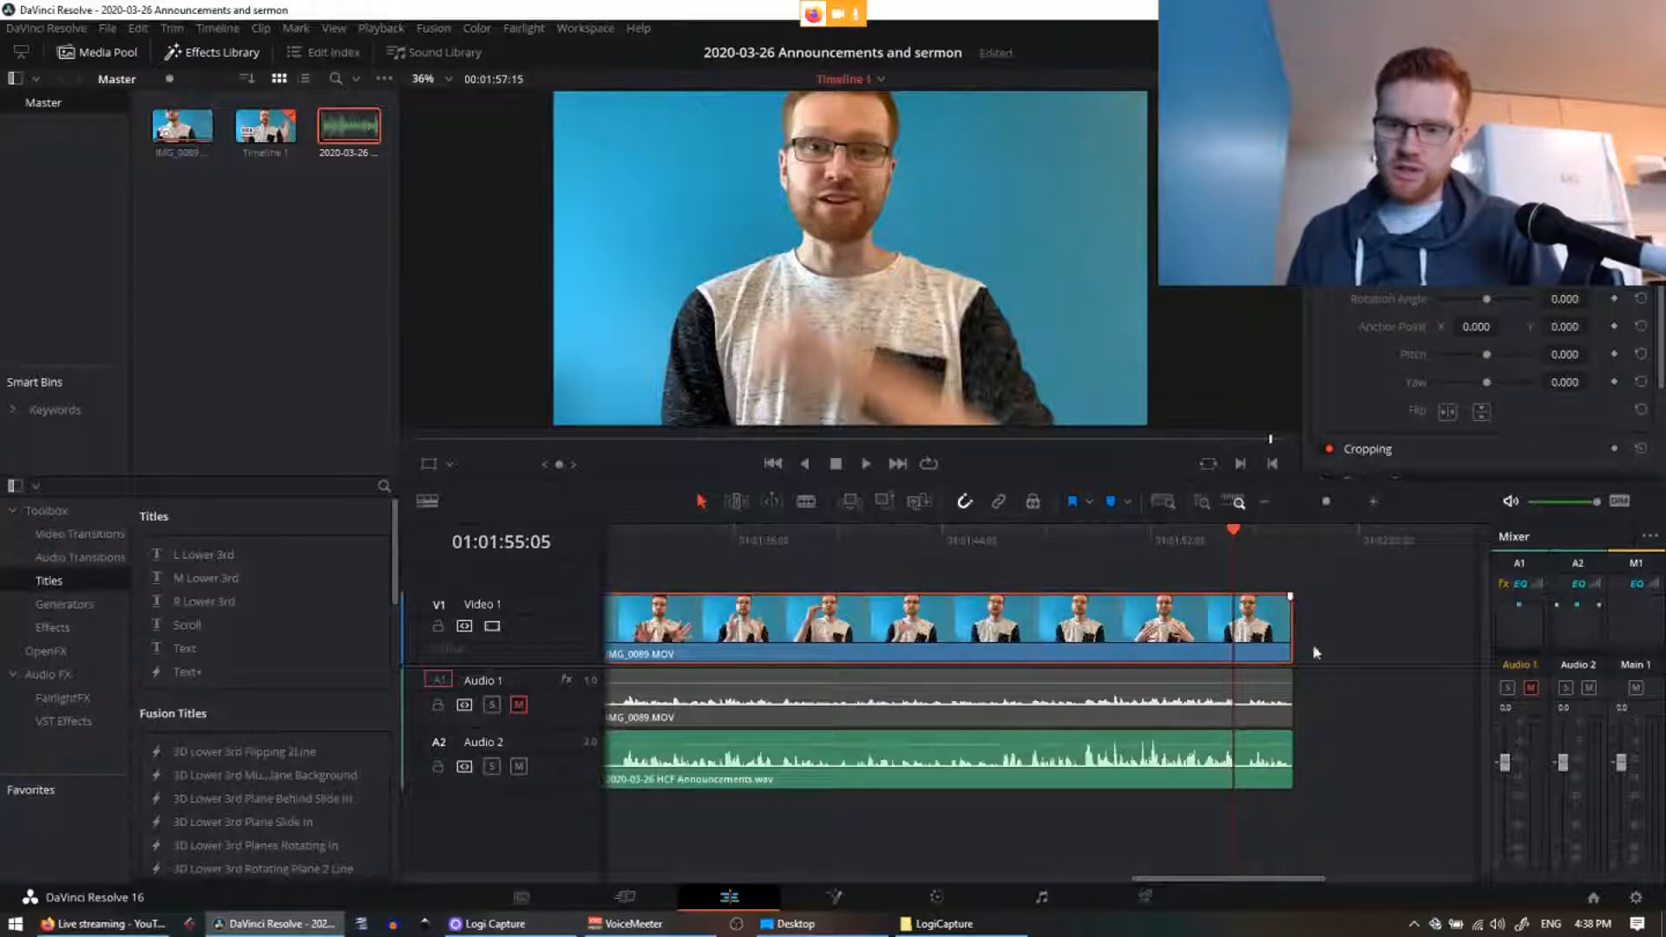
{"action": "scroll", "coordinate": [1348, 625], "scroll_direction": "up", "scroll_amount": 3}
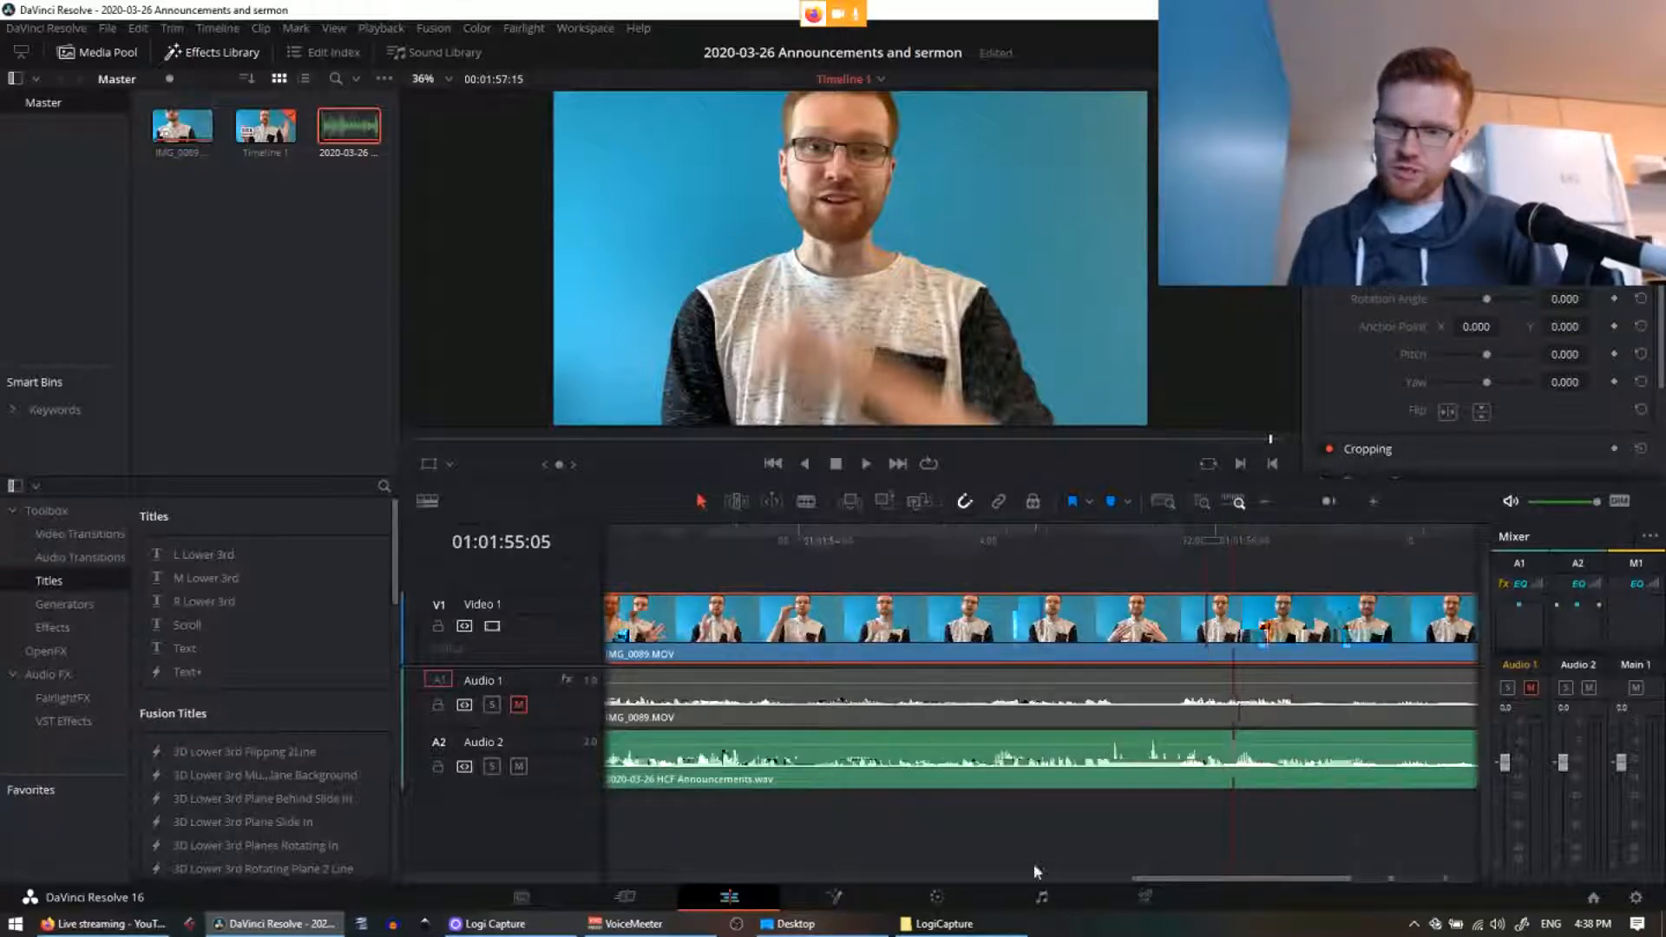
{"action": "left_click_drag", "start_coordinate": [1447, 883], "coordinate": [1459, 883]}
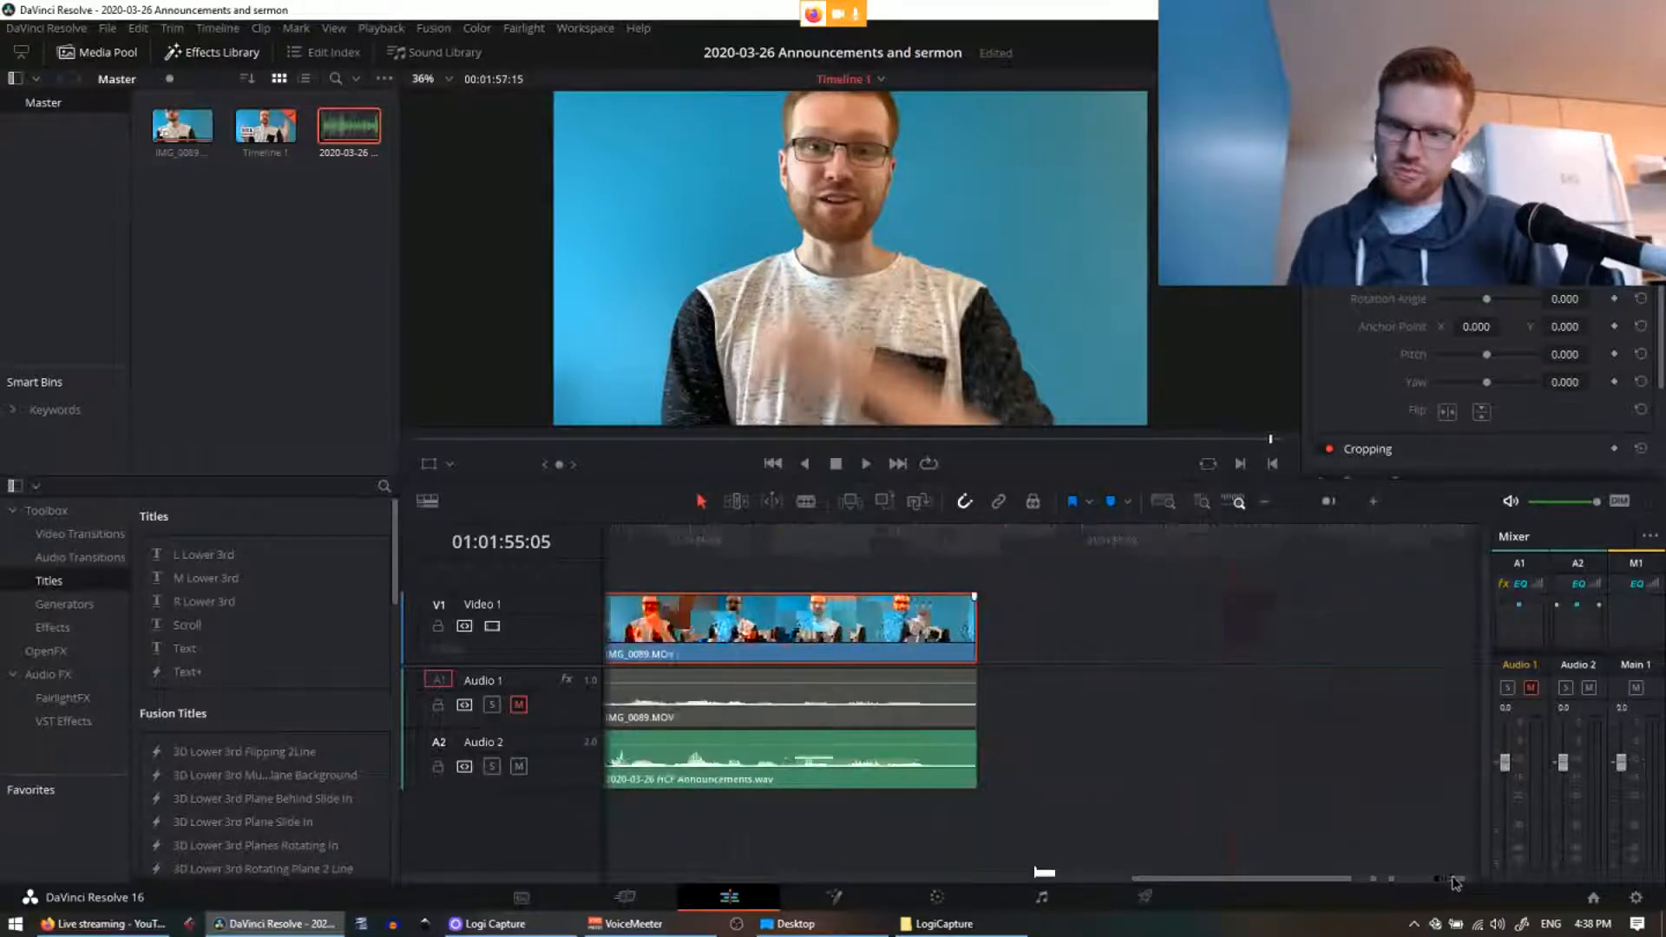
{"action": "left_click", "coordinate": [1208, 697]}
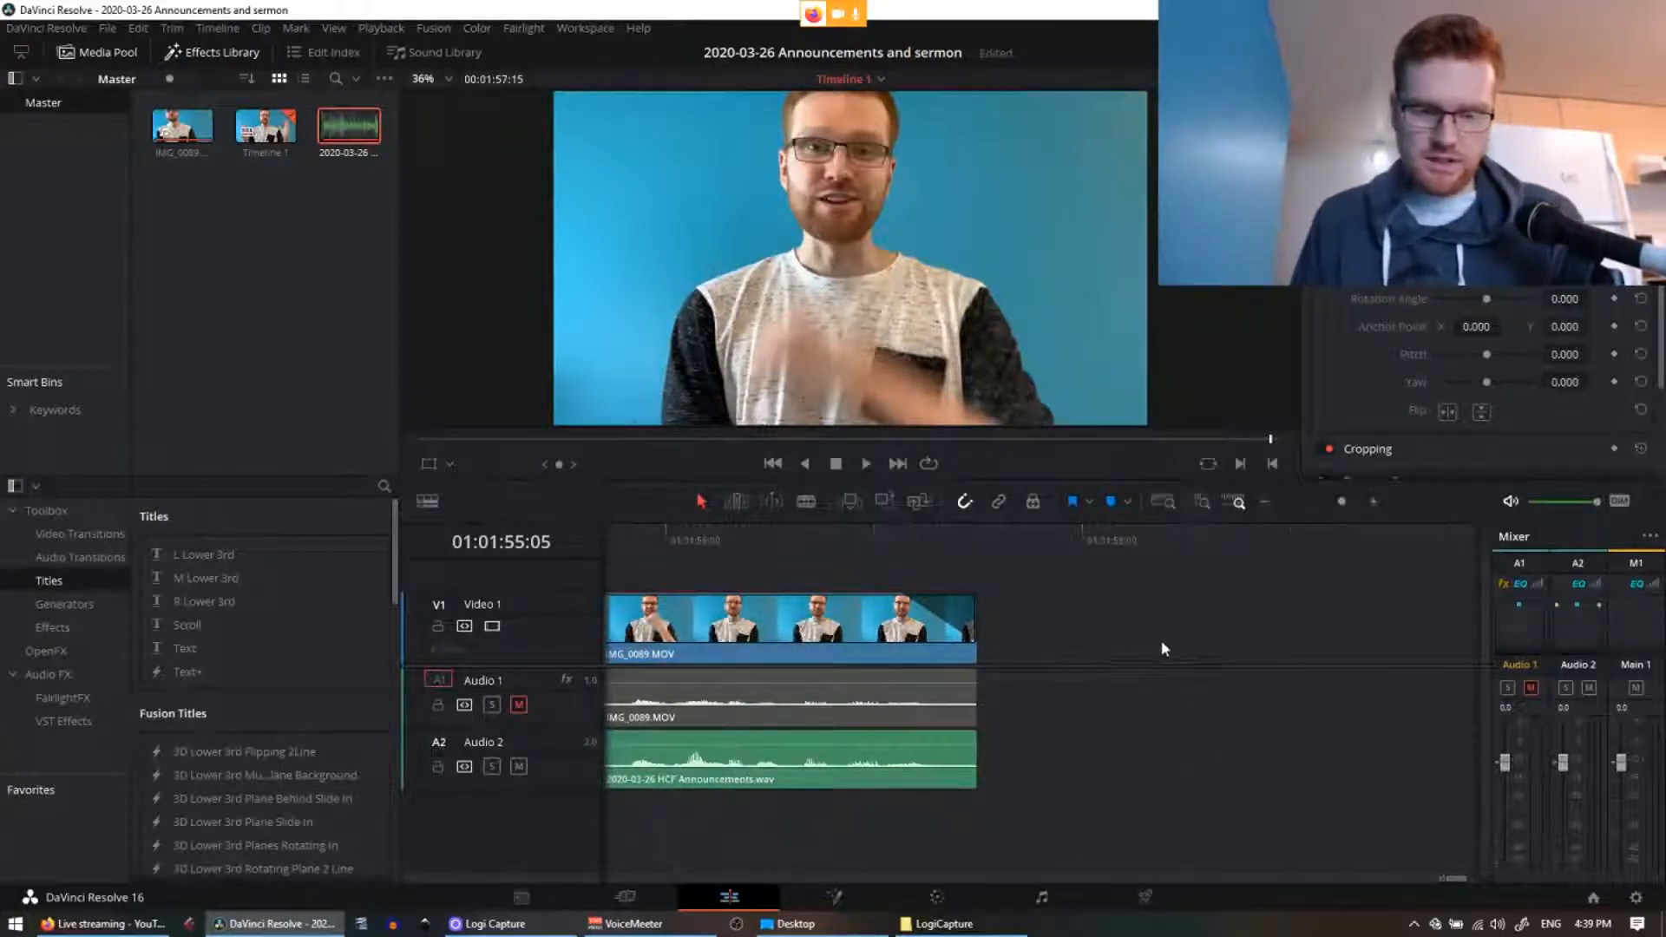
{"action": "left_click", "coordinate": [930, 538]}
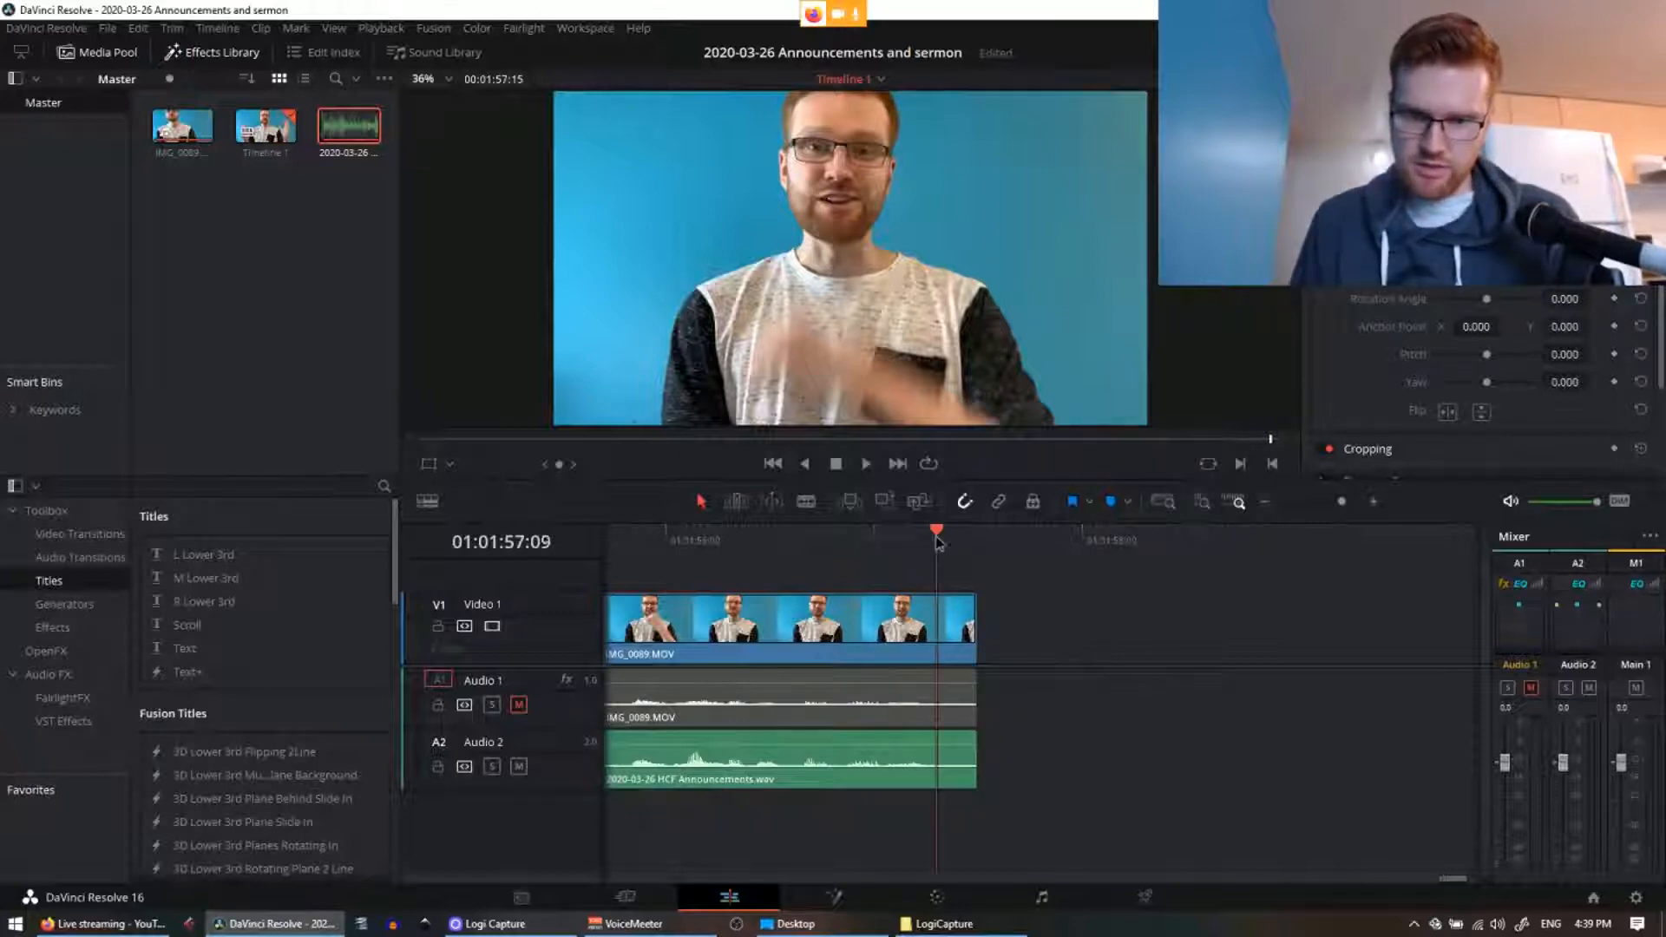
{"action": "left_click_drag", "start_coordinate": [974, 736], "coordinate": [930, 735]}
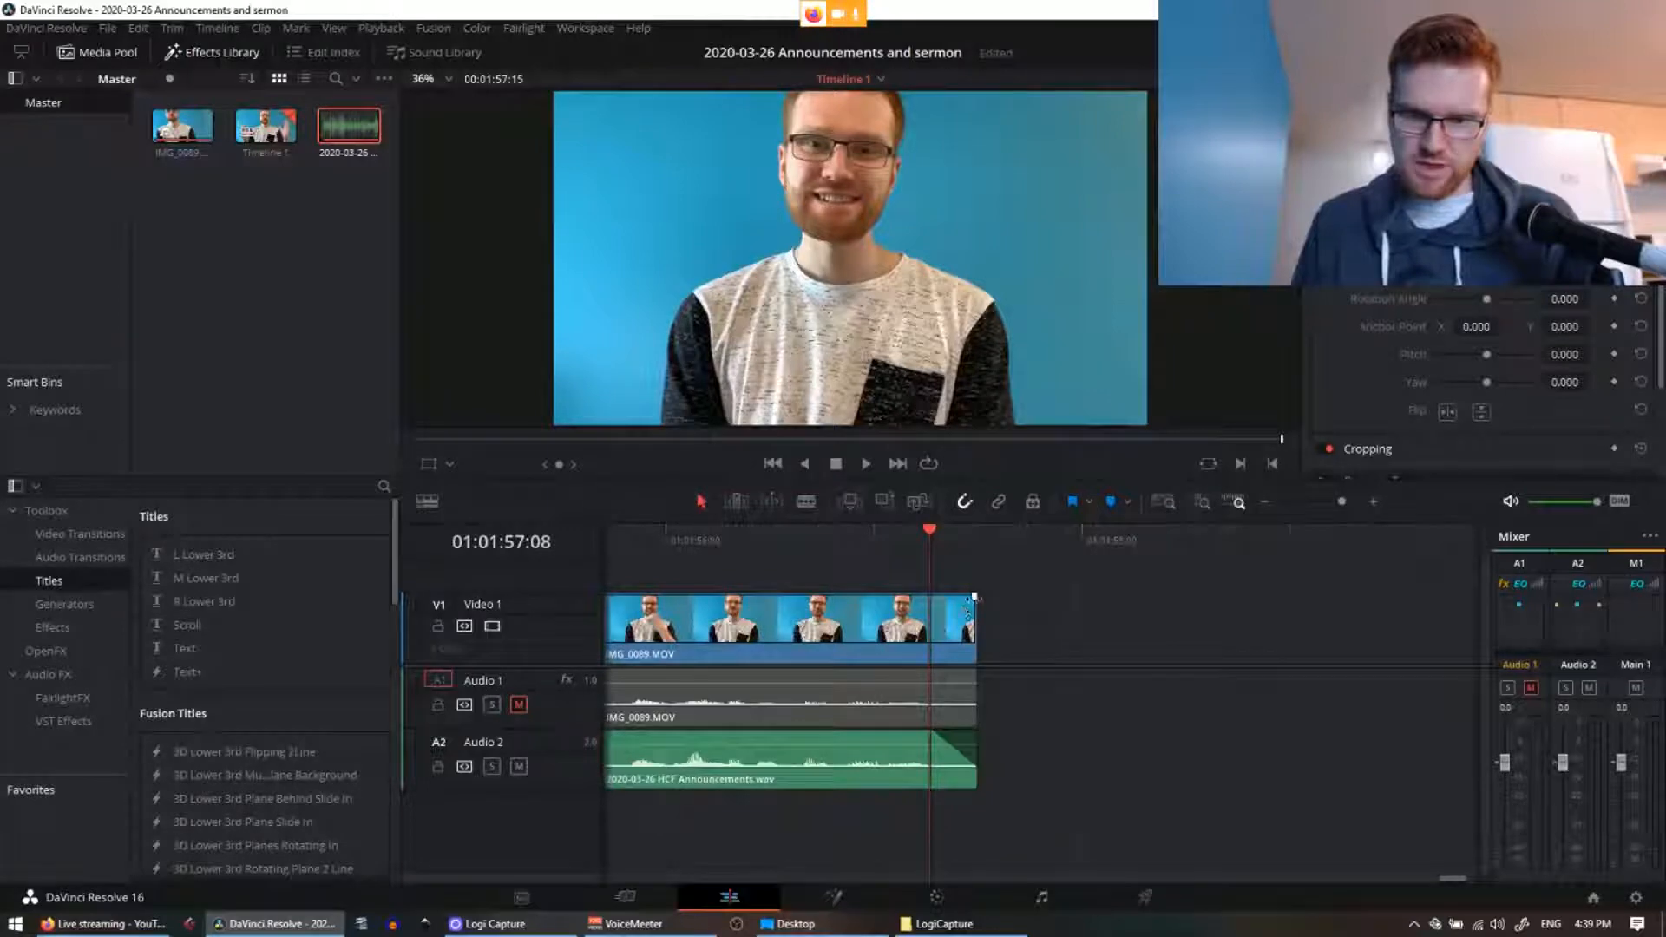
{"action": "left_click_drag", "start_coordinate": [974, 597], "coordinate": [930, 597]}
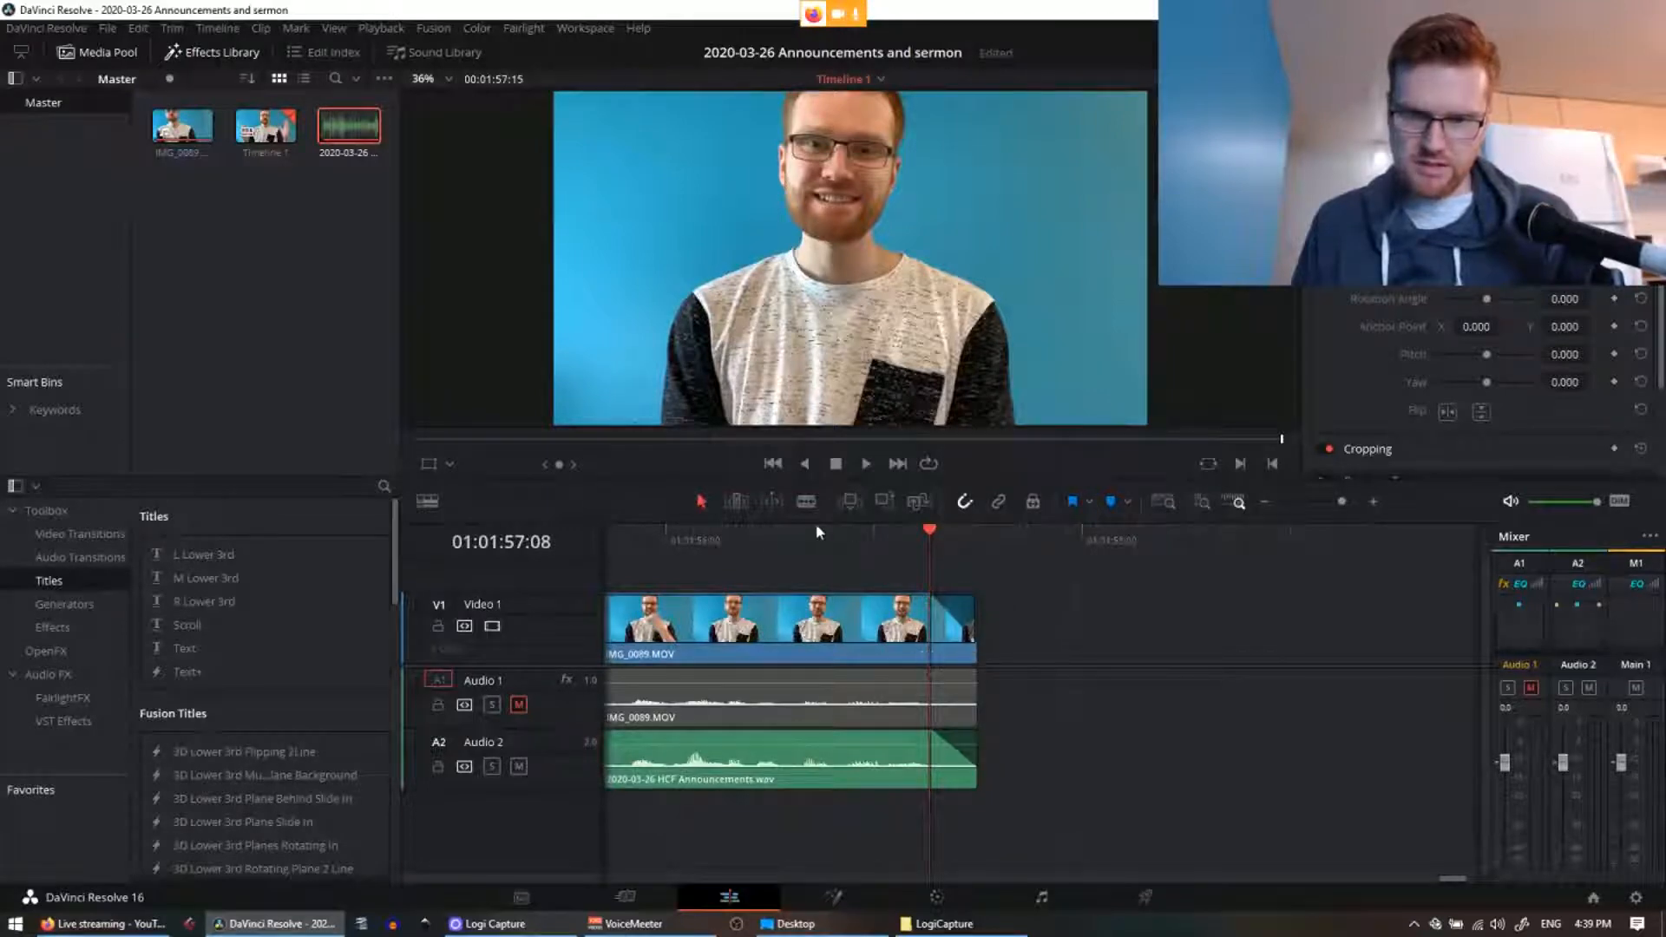
{"action": "left_click", "coordinate": [644, 545]}
{"action": "key", "text": "space"}
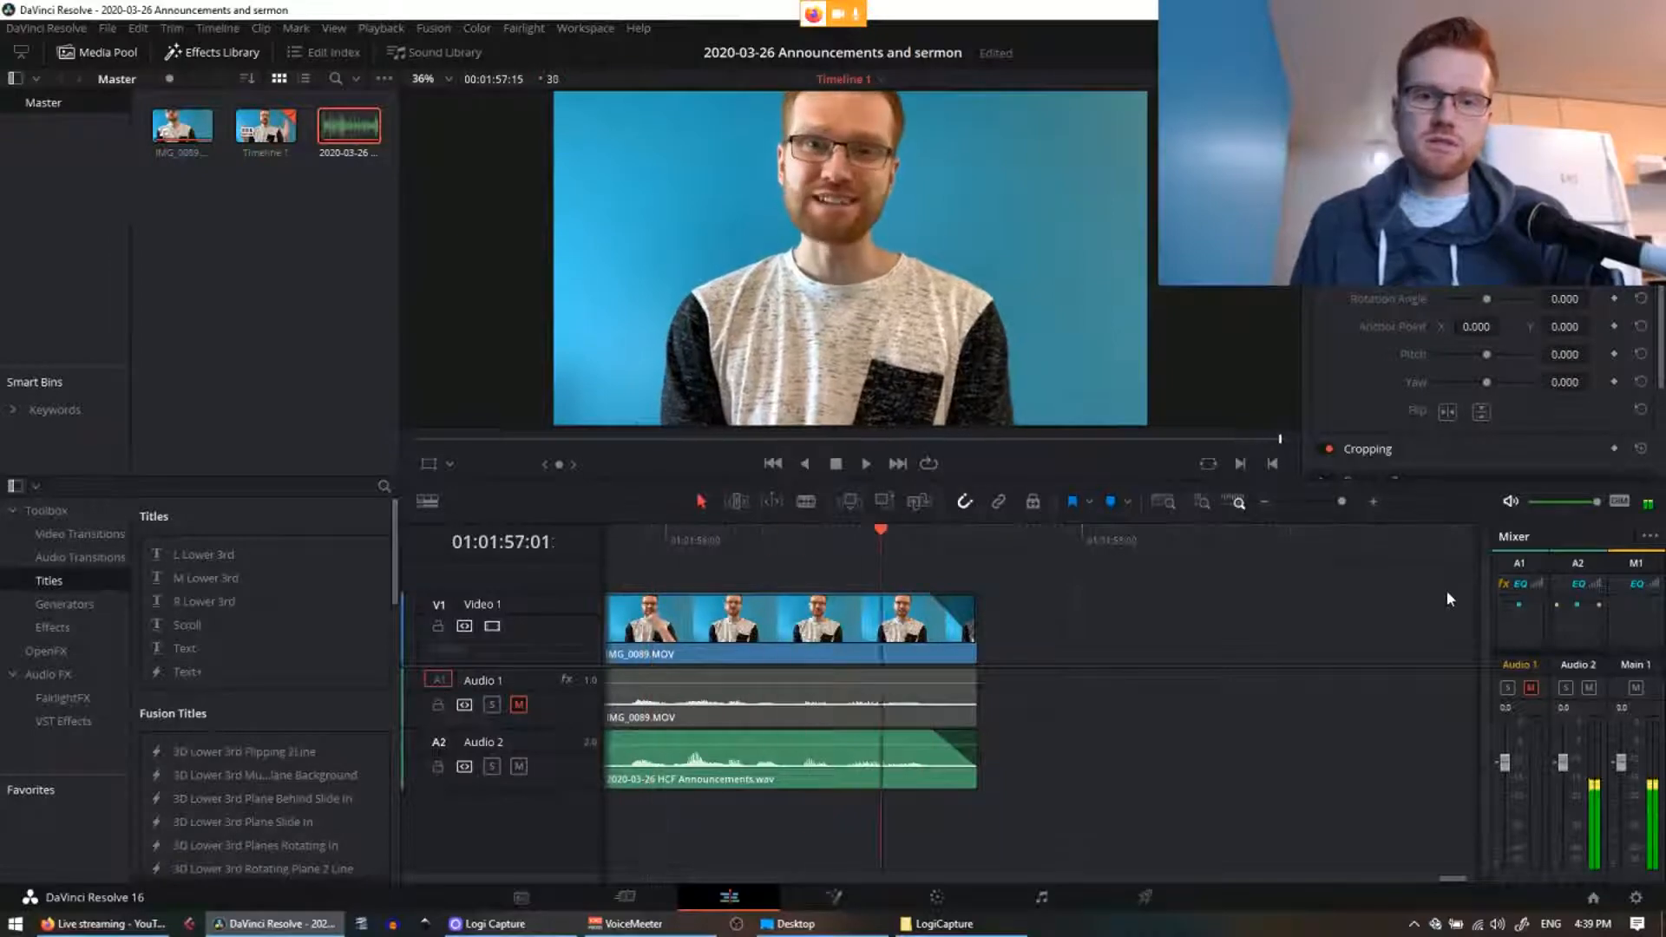
Step: Step back through earlier edits and return the playhead to the timeline start at 01:00:00:00
{"action": "left_click", "coordinate": [768, 466]}
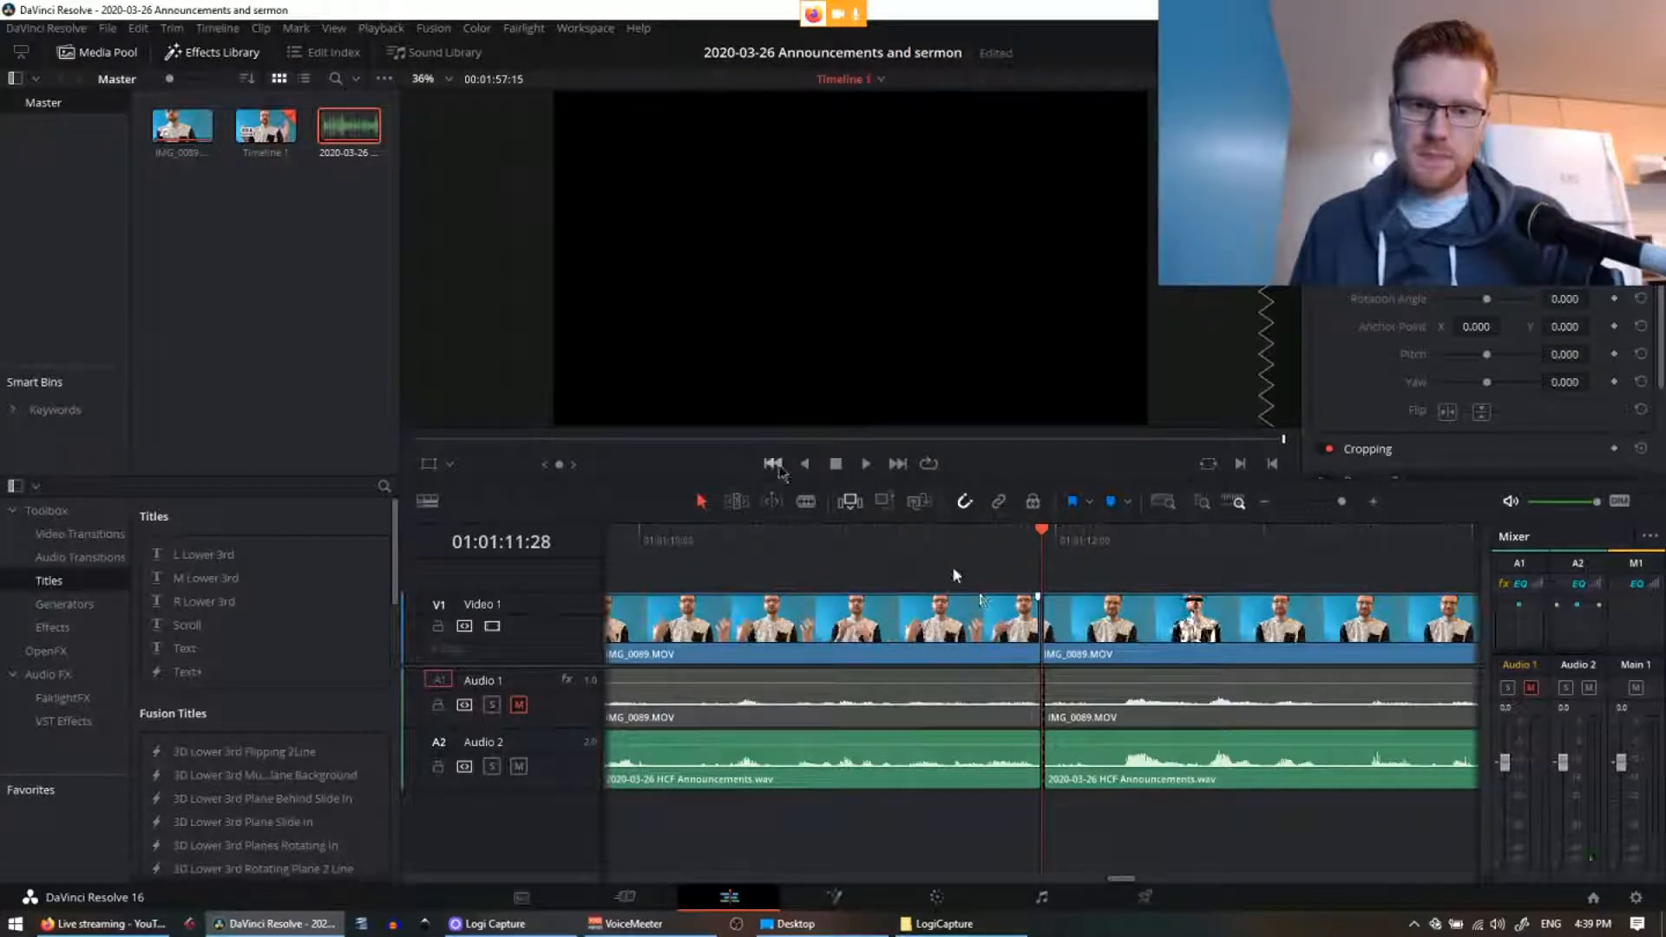
{"action": "left_click", "coordinate": [804, 465]}
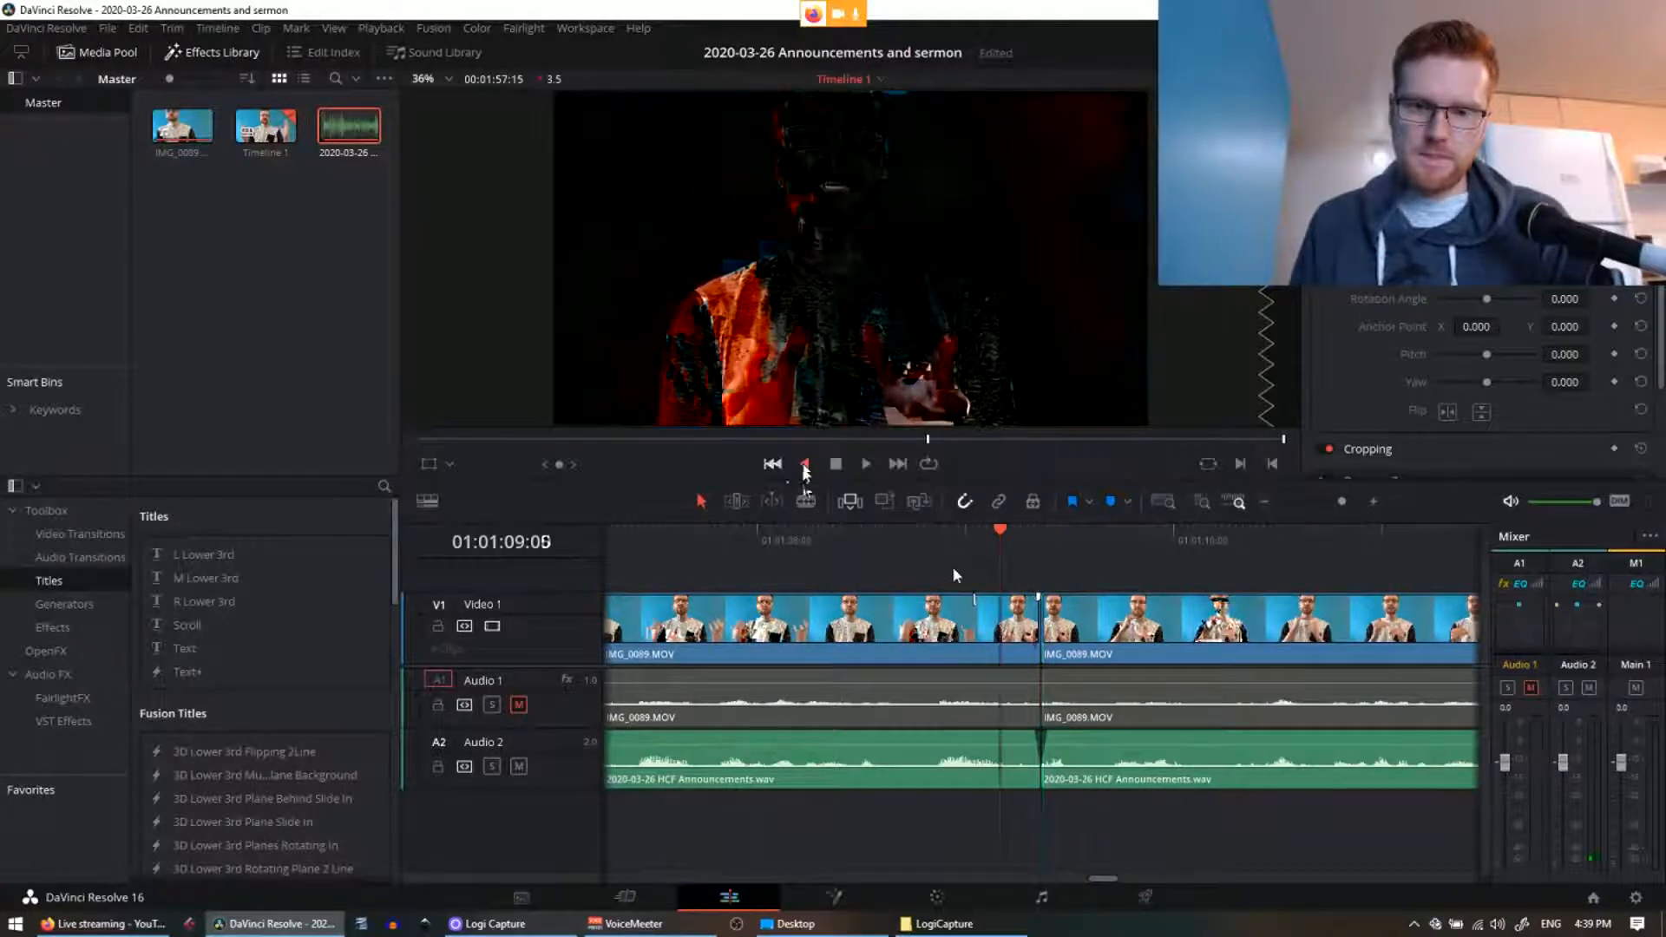
{"action": "left_click", "coordinate": [804, 465]}
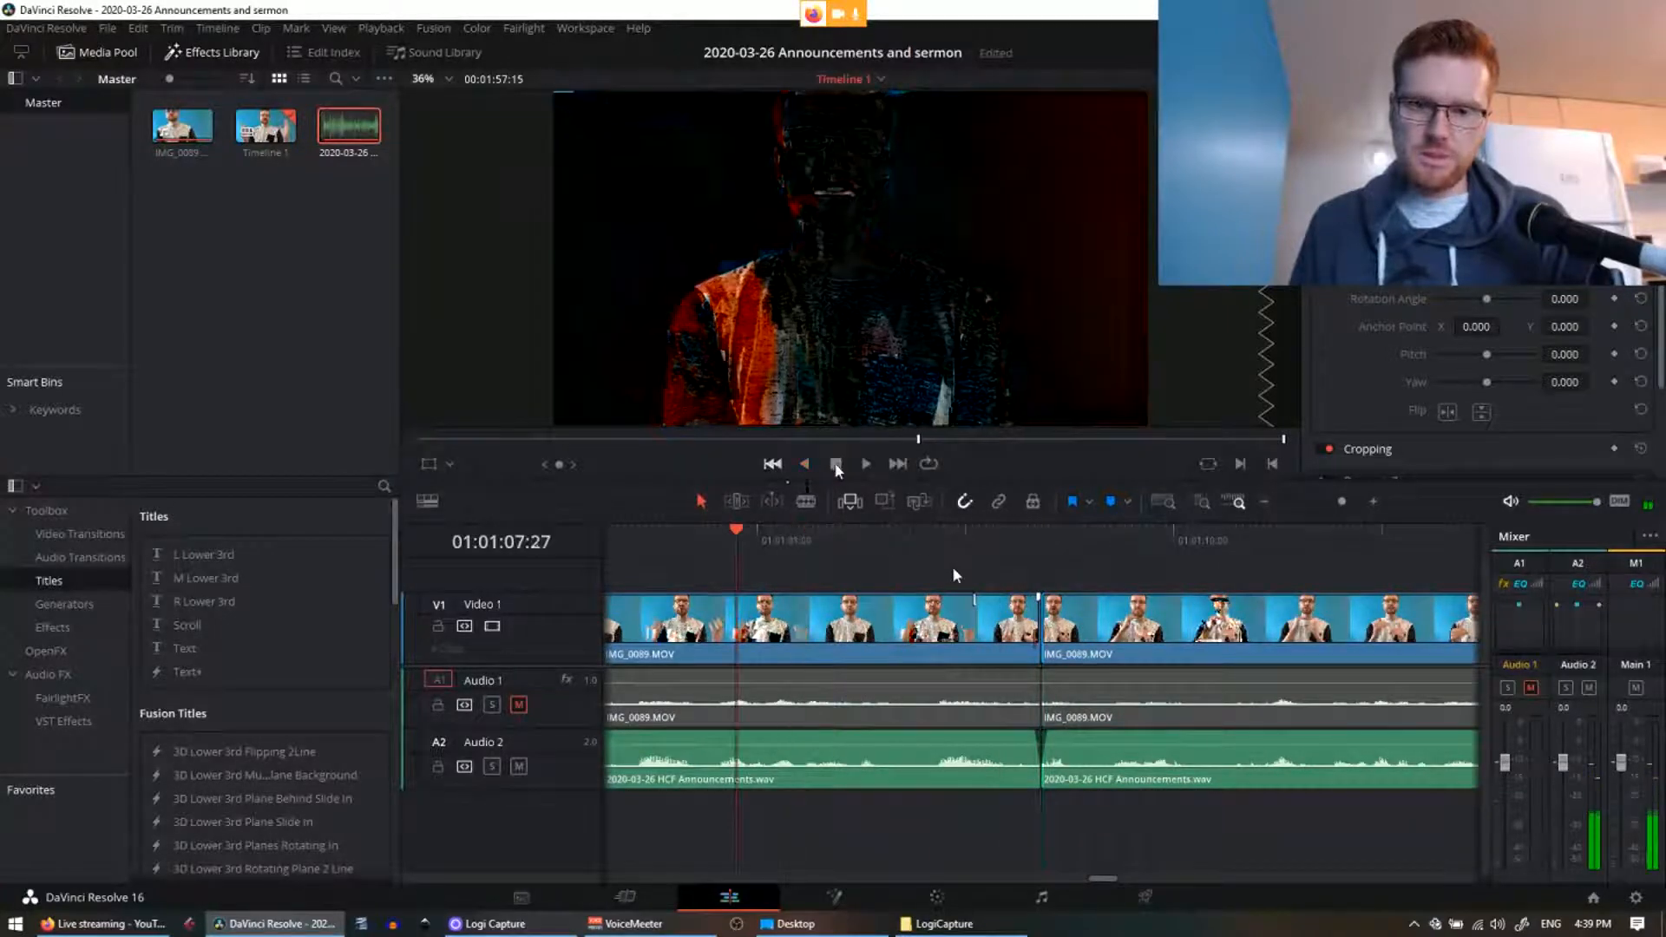
{"action": "left_click", "coordinate": [771, 464]}
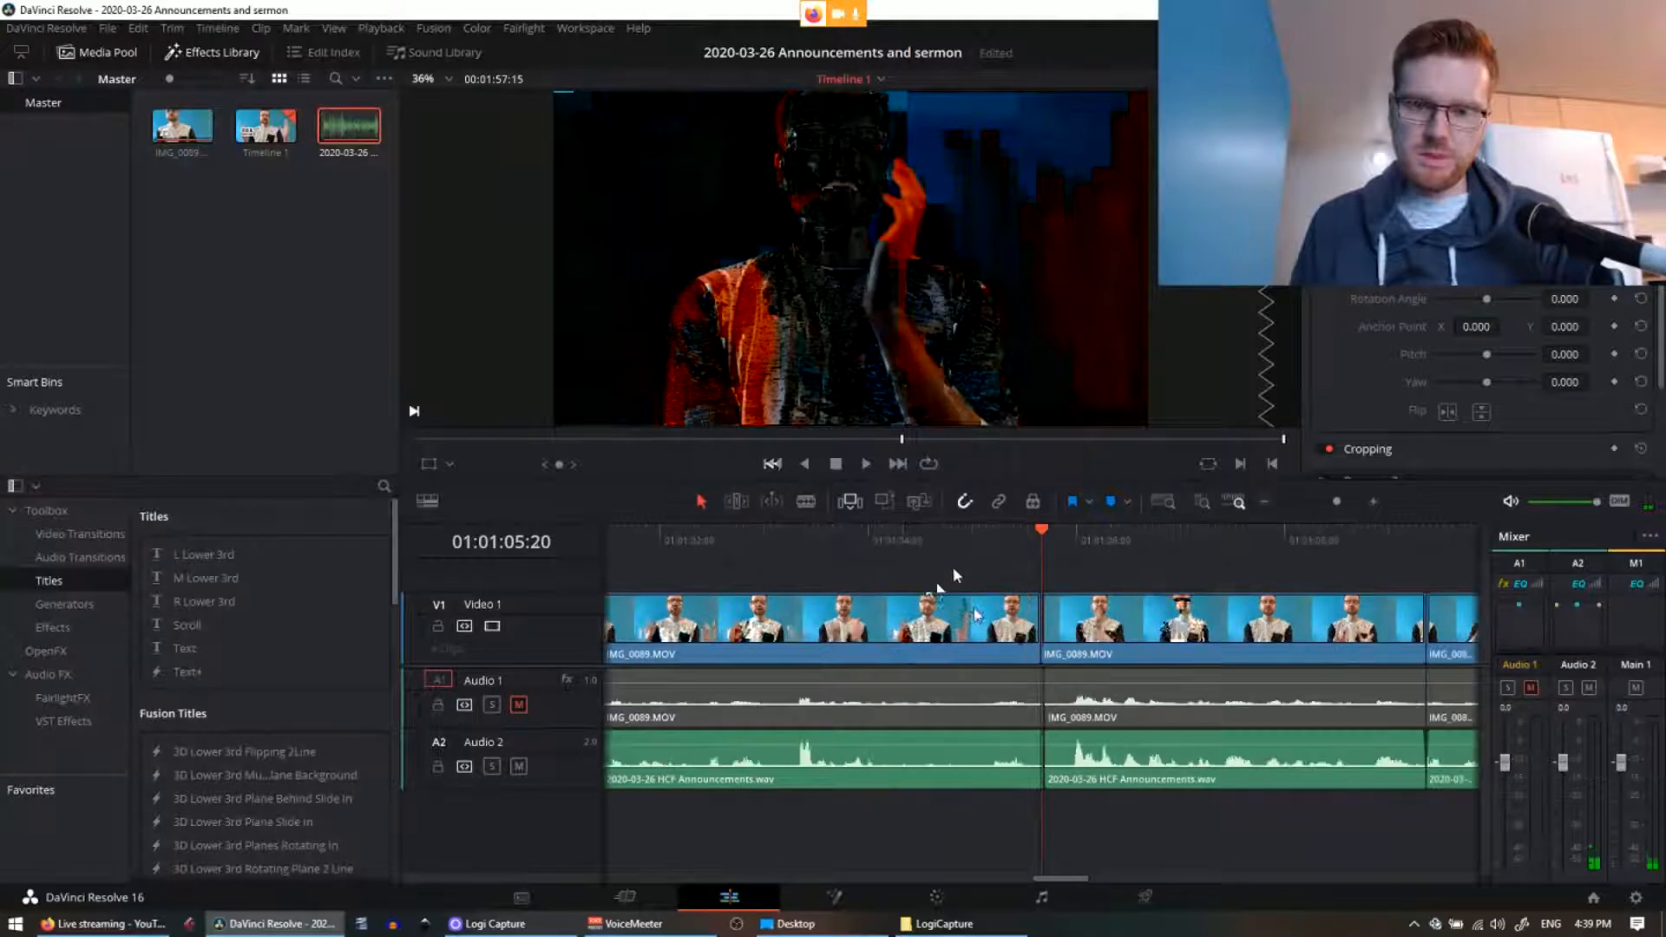
{"action": "scroll", "coordinate": [975, 615], "scroll_direction": "down", "scroll_amount": 8}
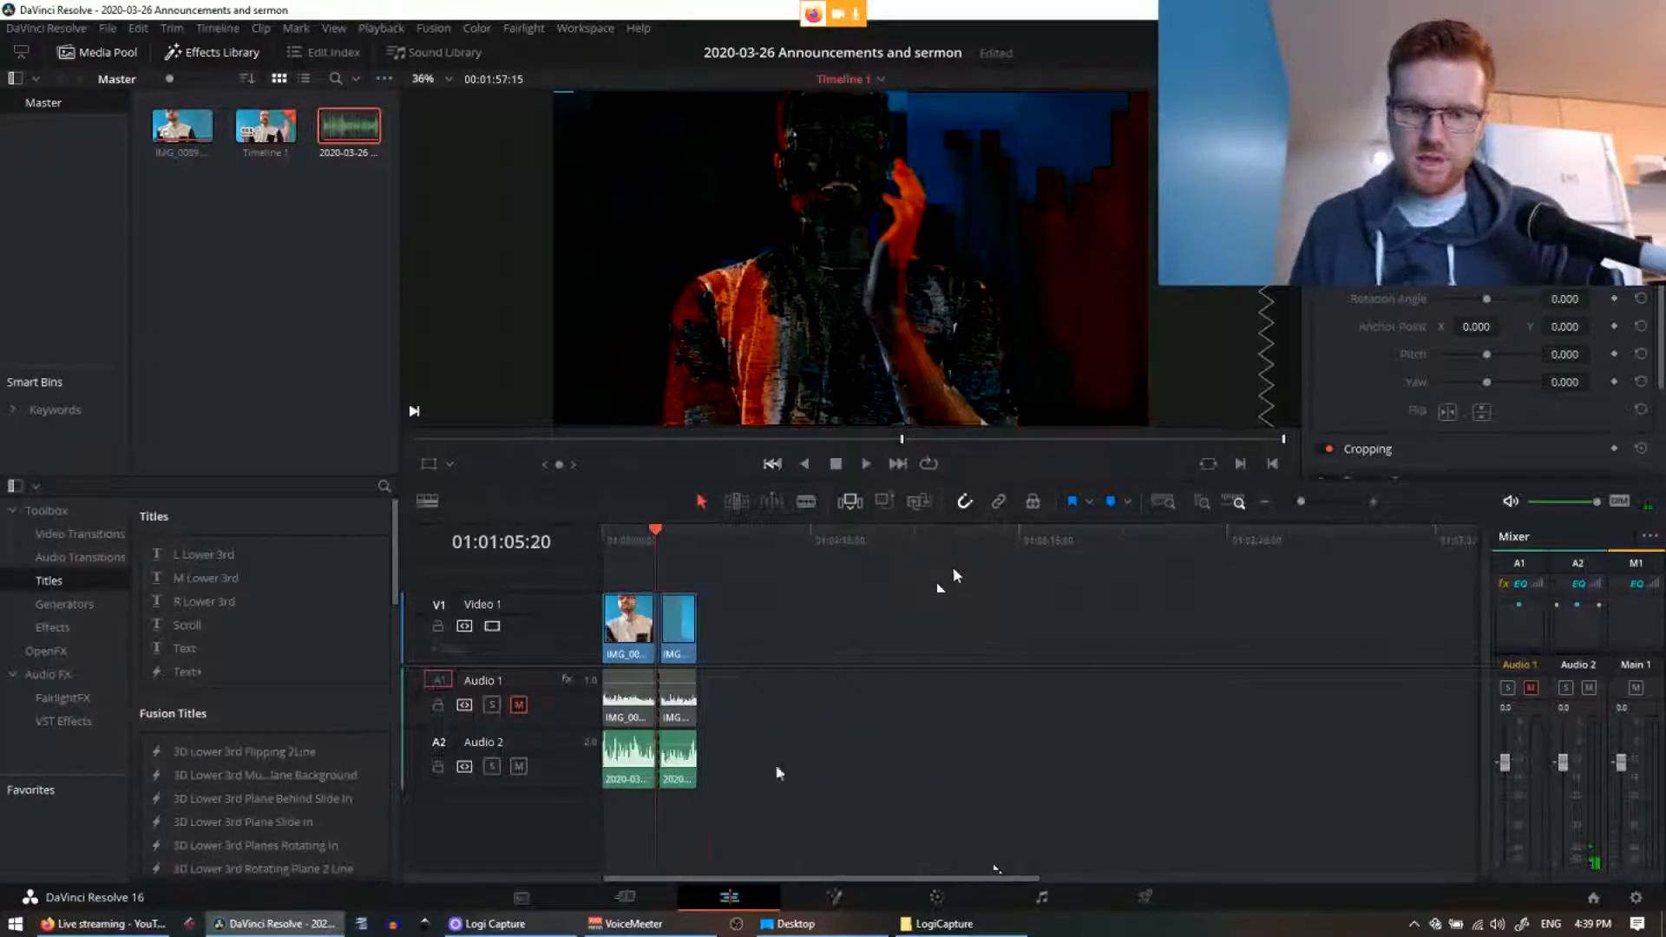
{"action": "key", "text": "Home"}
{"action": "scroll", "coordinate": [921, 756], "scroll_direction": "up", "scroll_amount": 8}
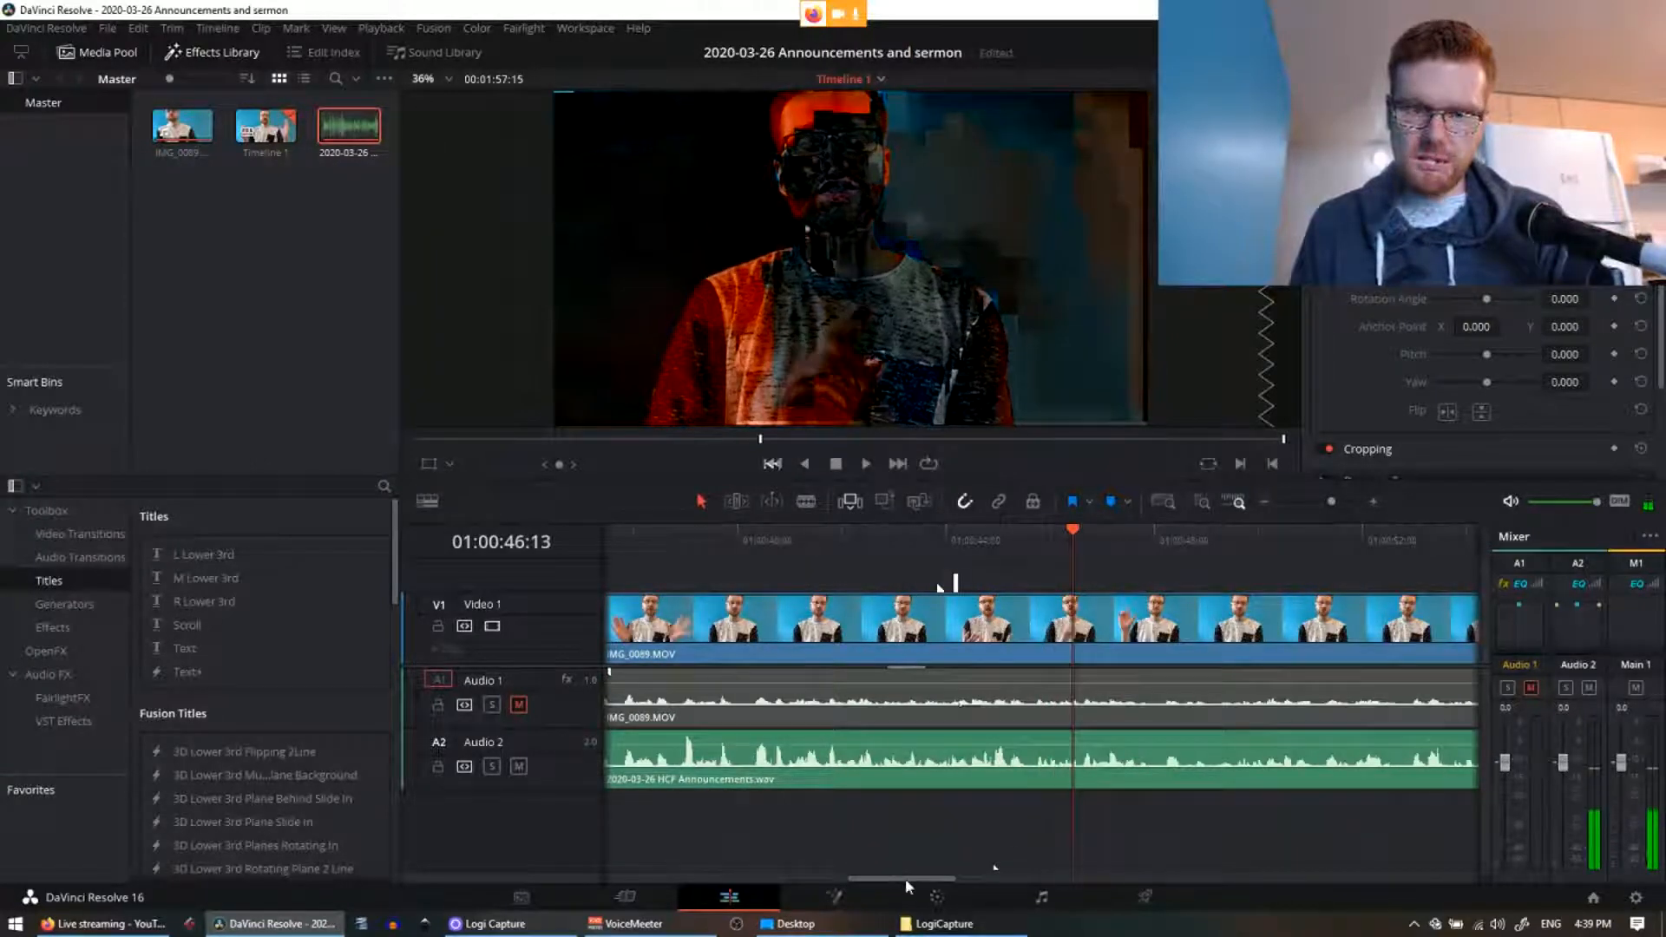
{"action": "left_click_drag", "start_coordinate": [911, 876], "coordinate": [616, 872]}
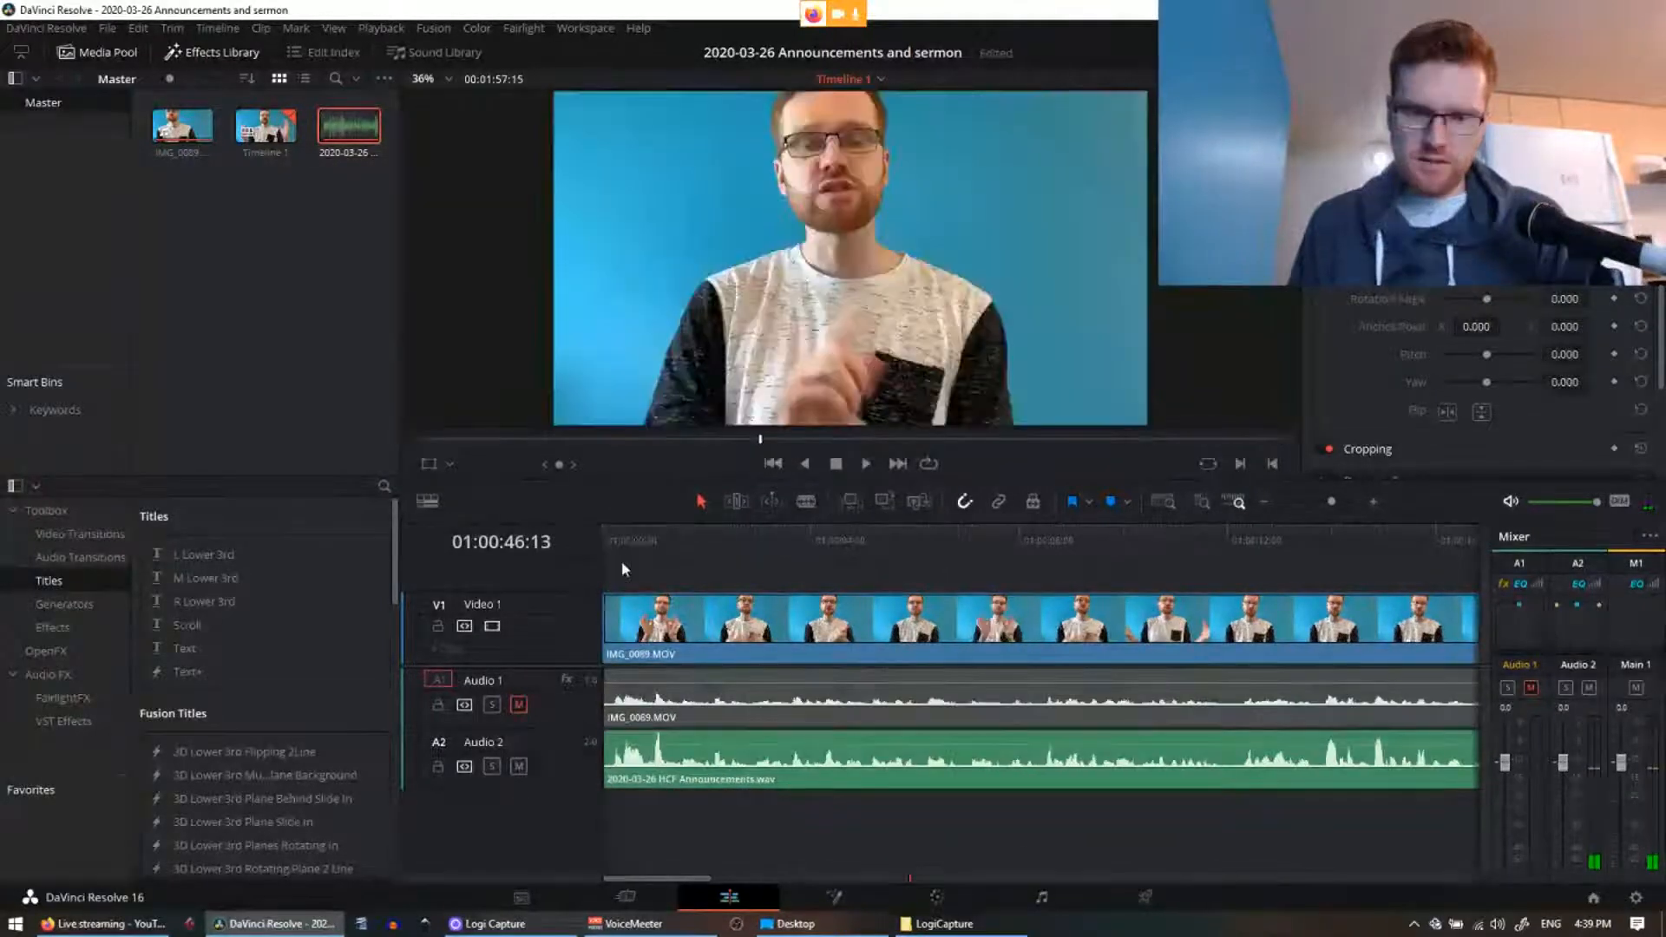
Step: Play the opening, trim the start of the Announcements audio clip, and save the project
{"action": "left_click_drag", "start_coordinate": [623, 555], "coordinate": [558, 551]}
{"action": "key", "text": "space"}
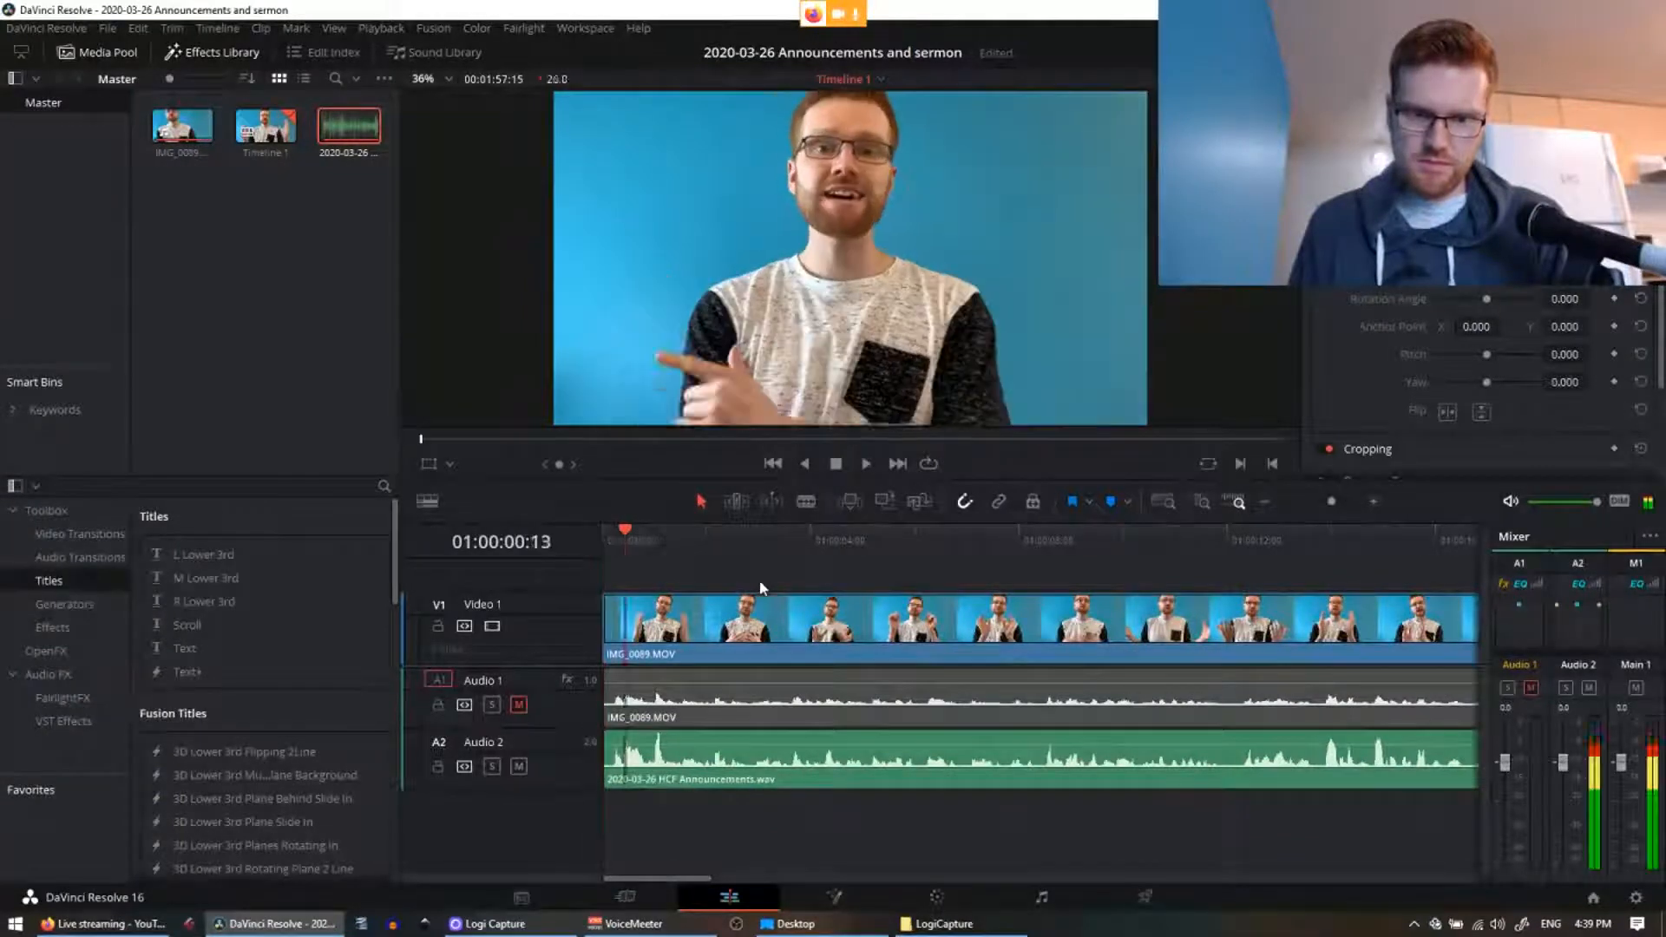
{"action": "left_click", "coordinate": [606, 733]}
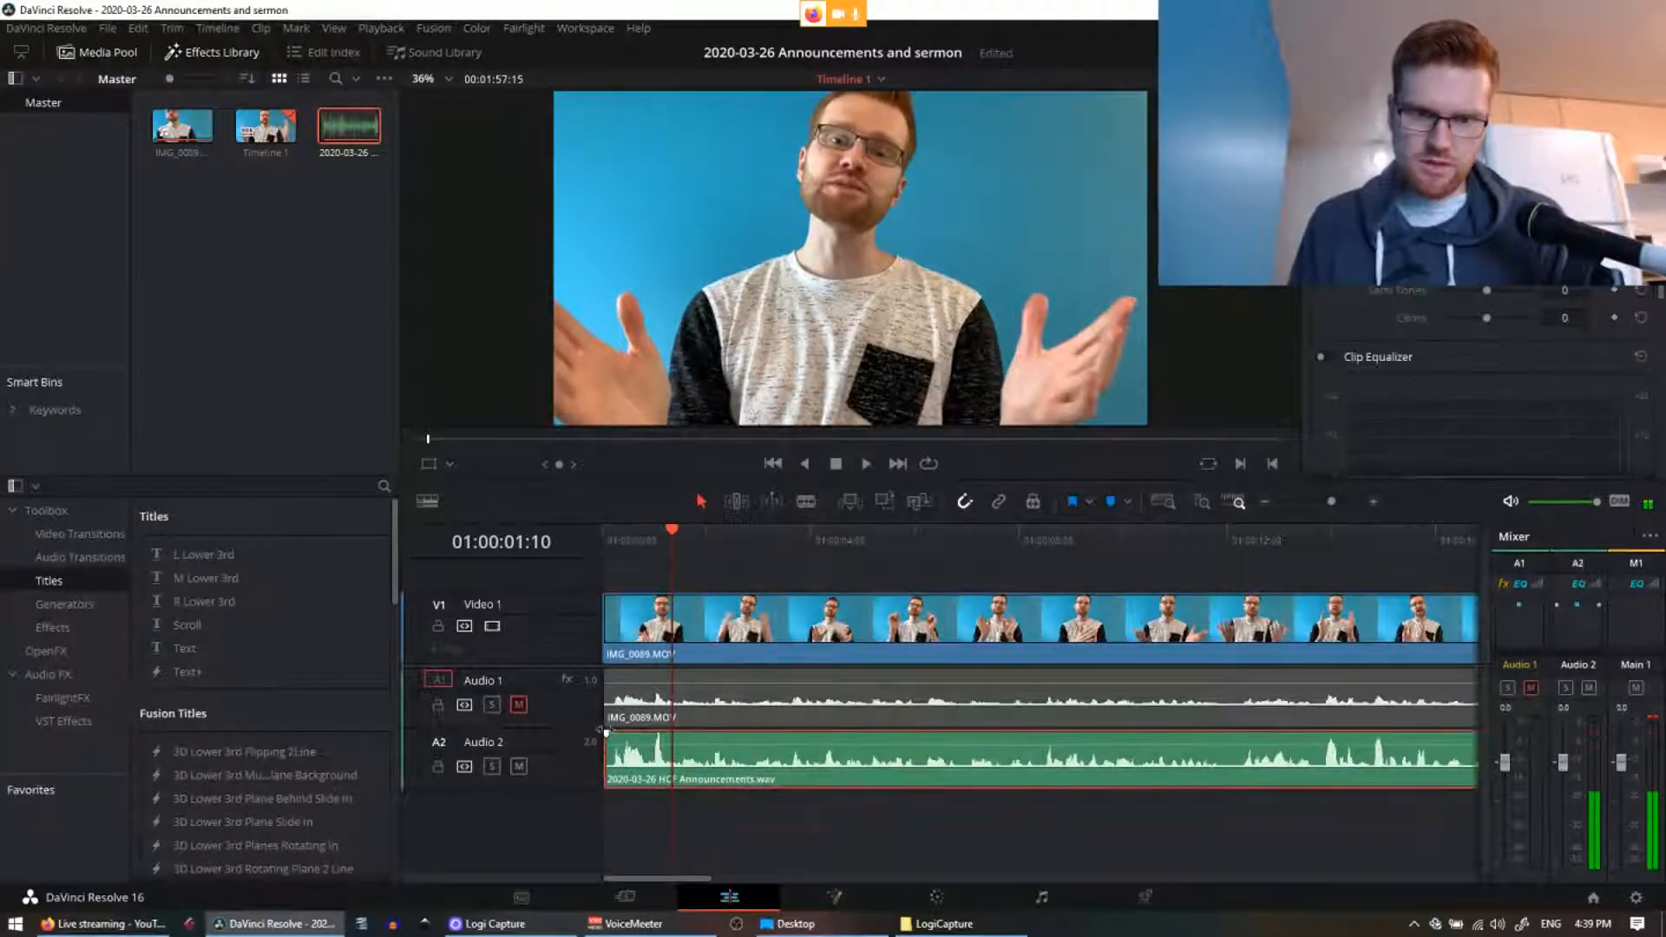
{"action": "left_click_drag", "start_coordinate": [606, 732], "coordinate": [610, 739]}
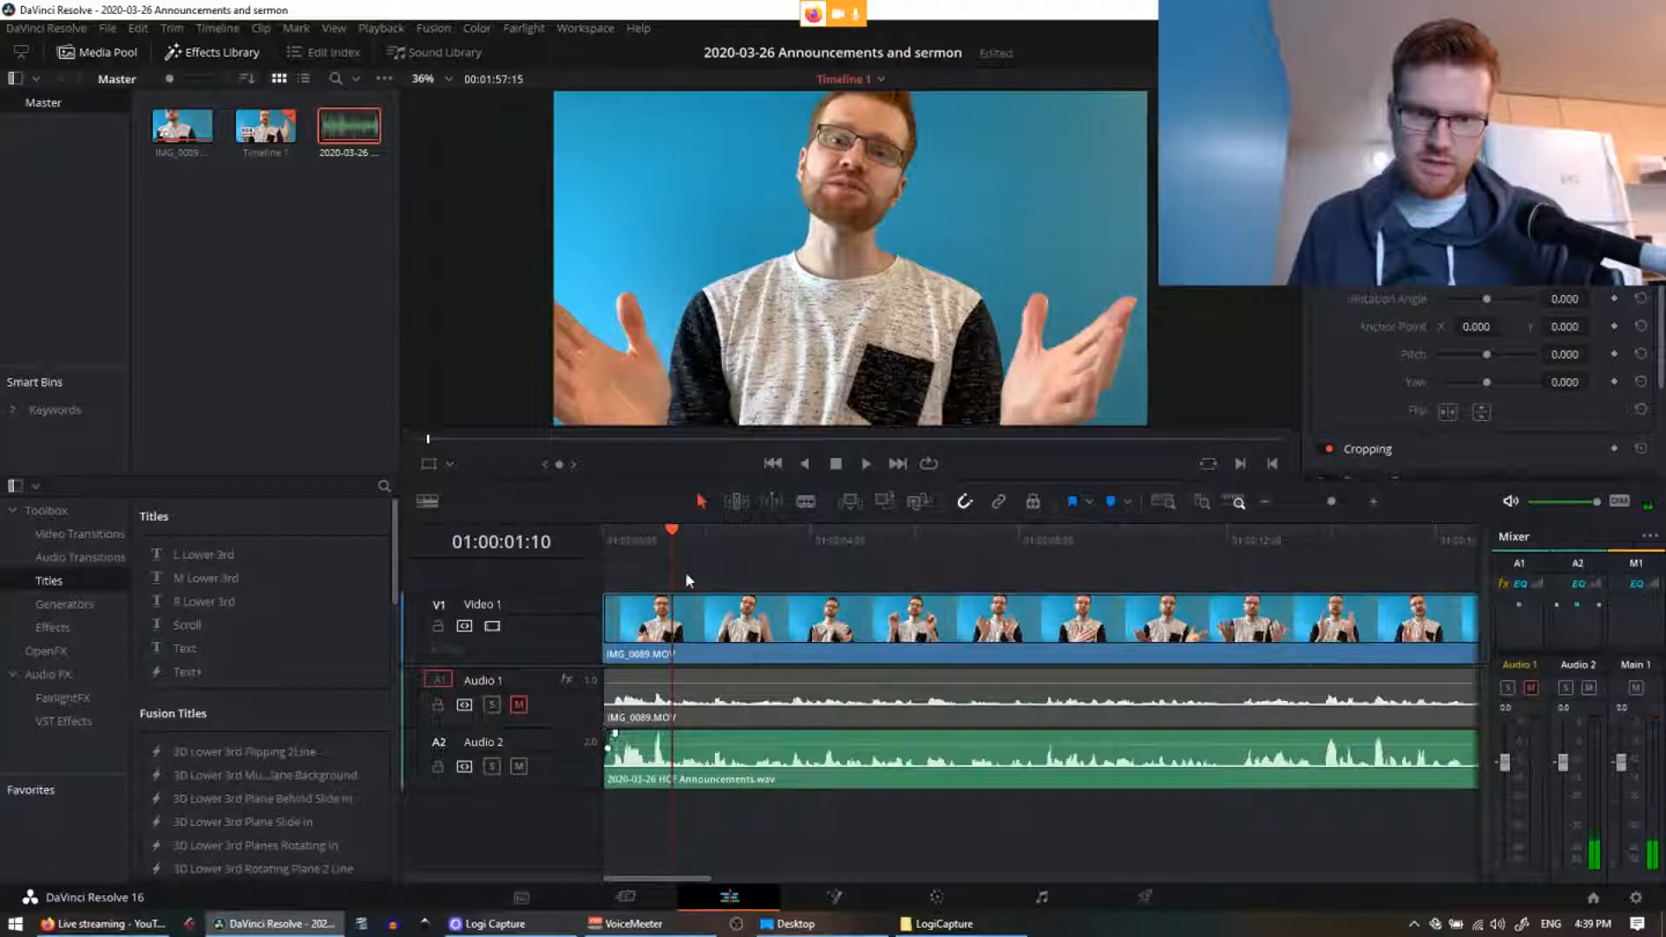
{"action": "left_click", "coordinate": [773, 464]}
{"action": "key", "text": "ctrl+s"}
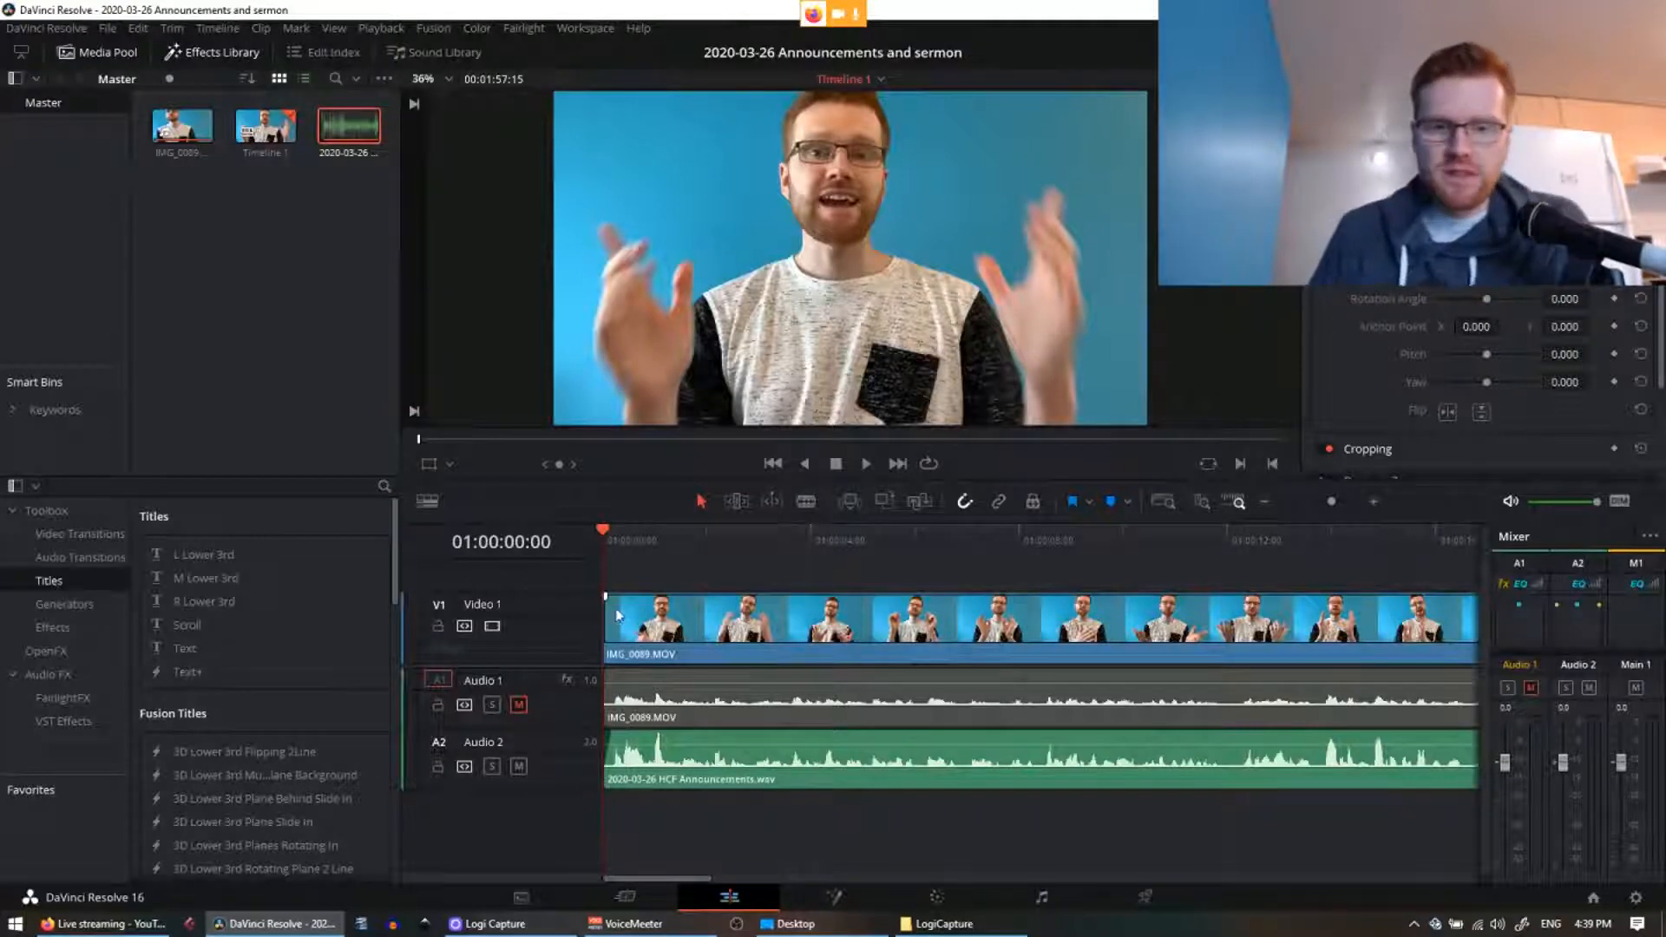
Step: Trim the opening frames off the video clip's head and play back to check the new start
{"action": "left_click_drag", "start_coordinate": [608, 598], "coordinate": [613, 599]}
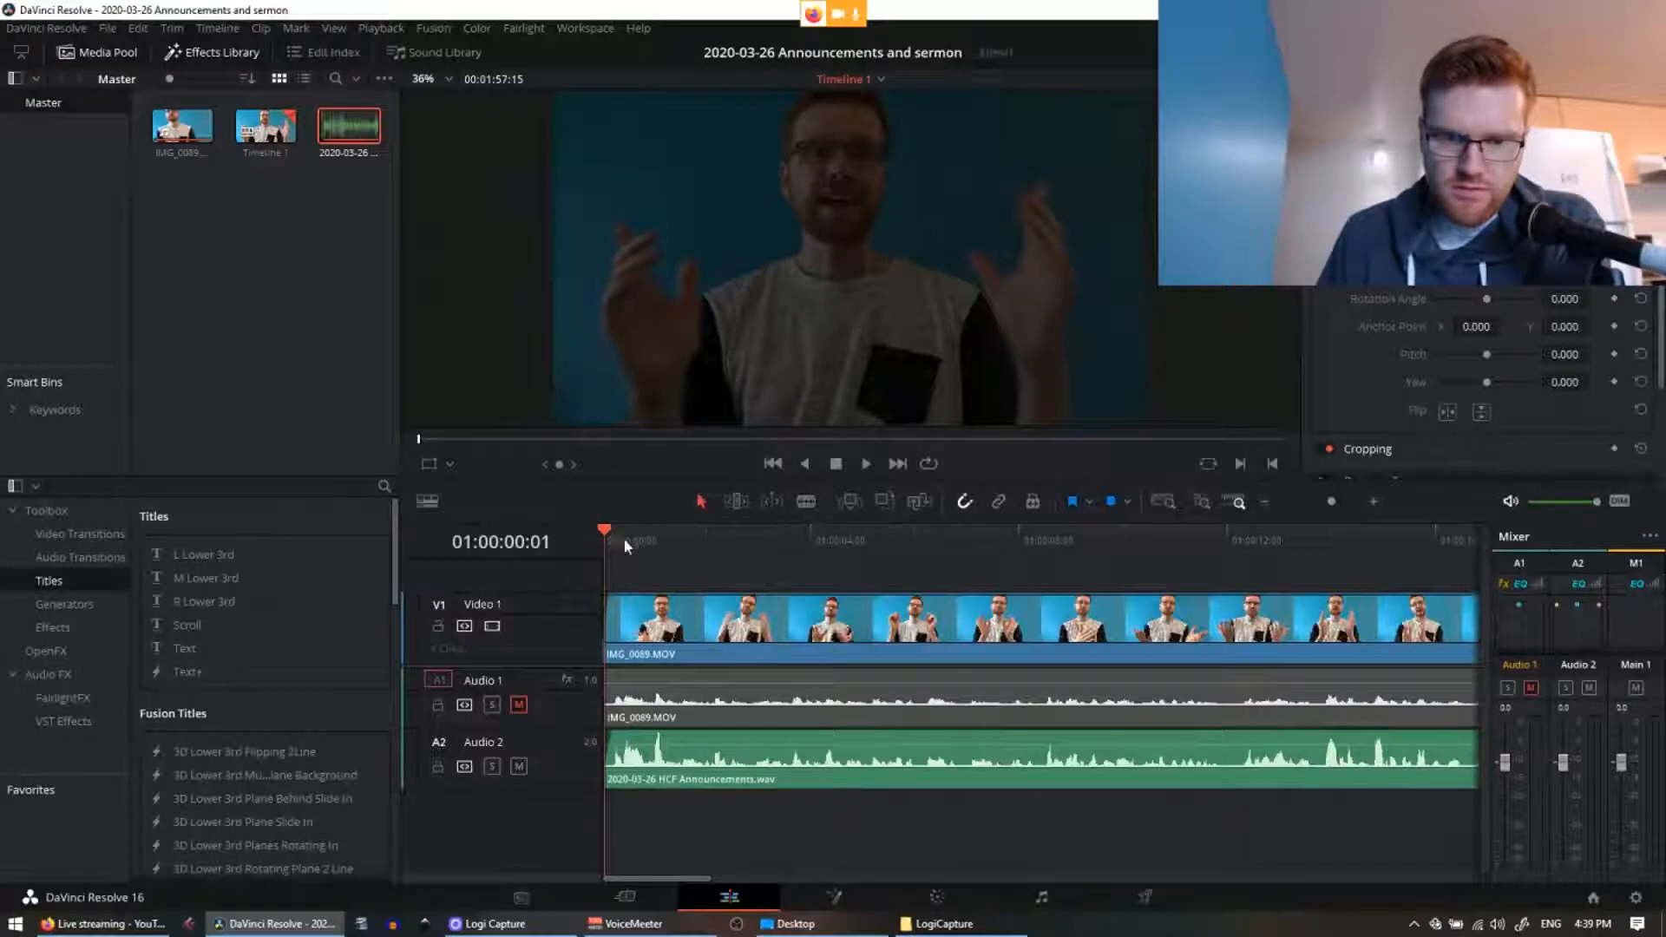
{"action": "scroll", "coordinate": [633, 543], "scroll_direction": "up", "scroll_amount": 3}
{"action": "mouse_move", "coordinate": [643, 538]}
{"action": "left_mouse_down"}
{"action": "mouse_move", "coordinate": [683, 540]}
{"action": "mouse_move", "coordinate": [672, 551]}
{"action": "left_mouse_up"}
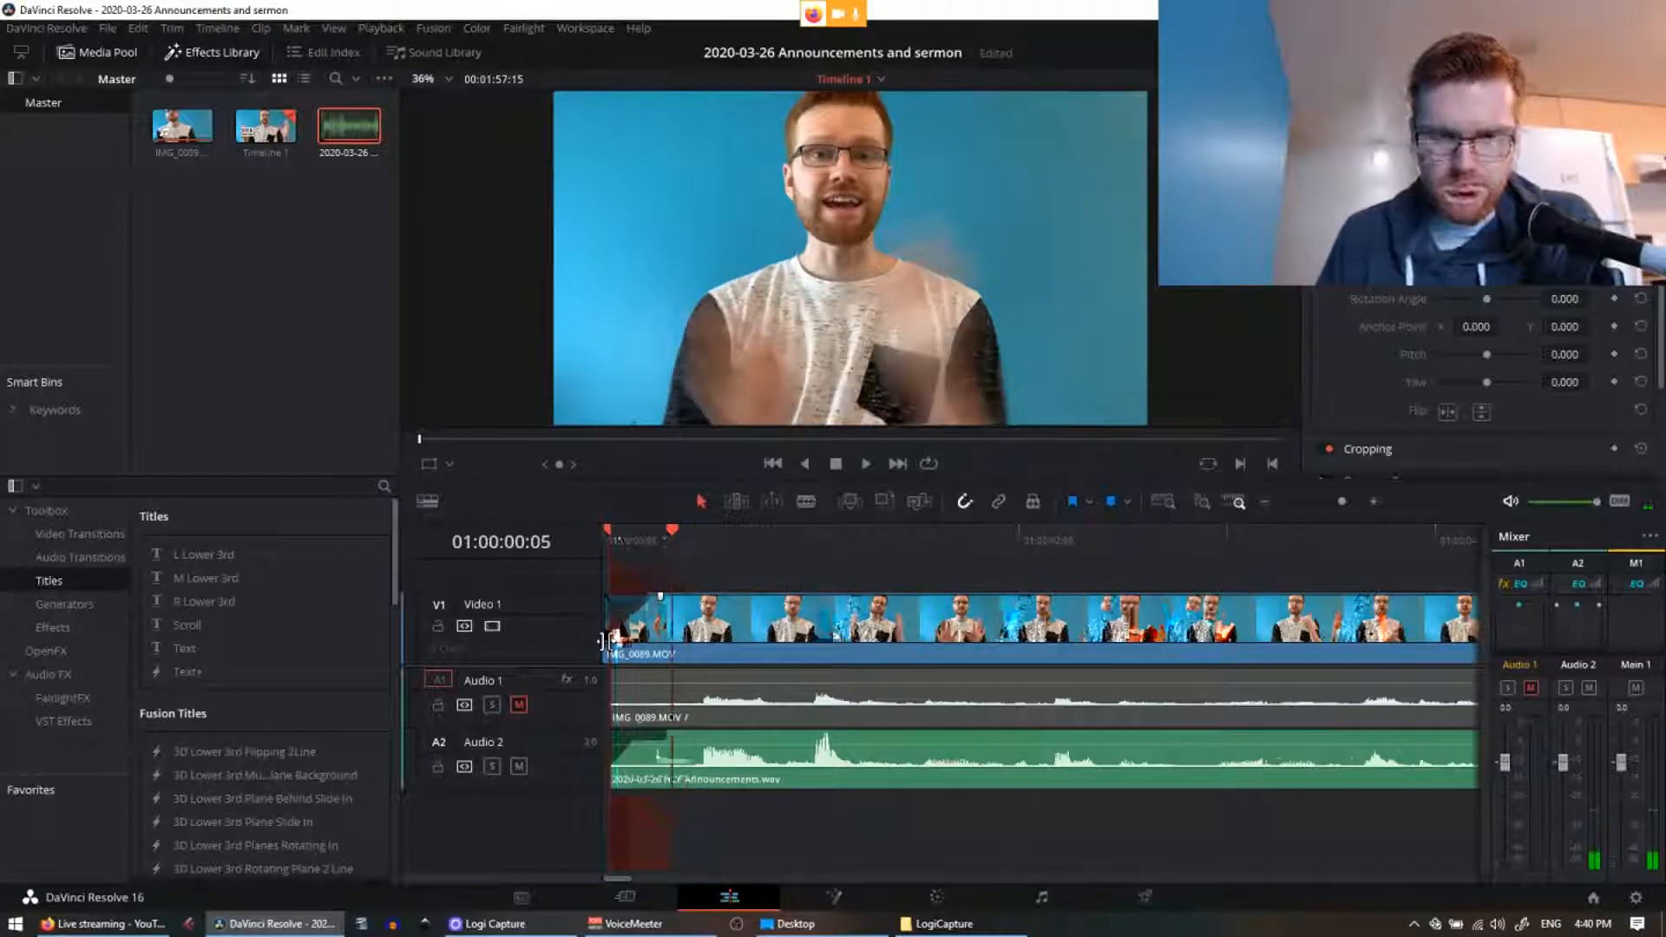
{"action": "scroll", "coordinate": [657, 597], "scroll_direction": "up", "scroll_amount": 2}
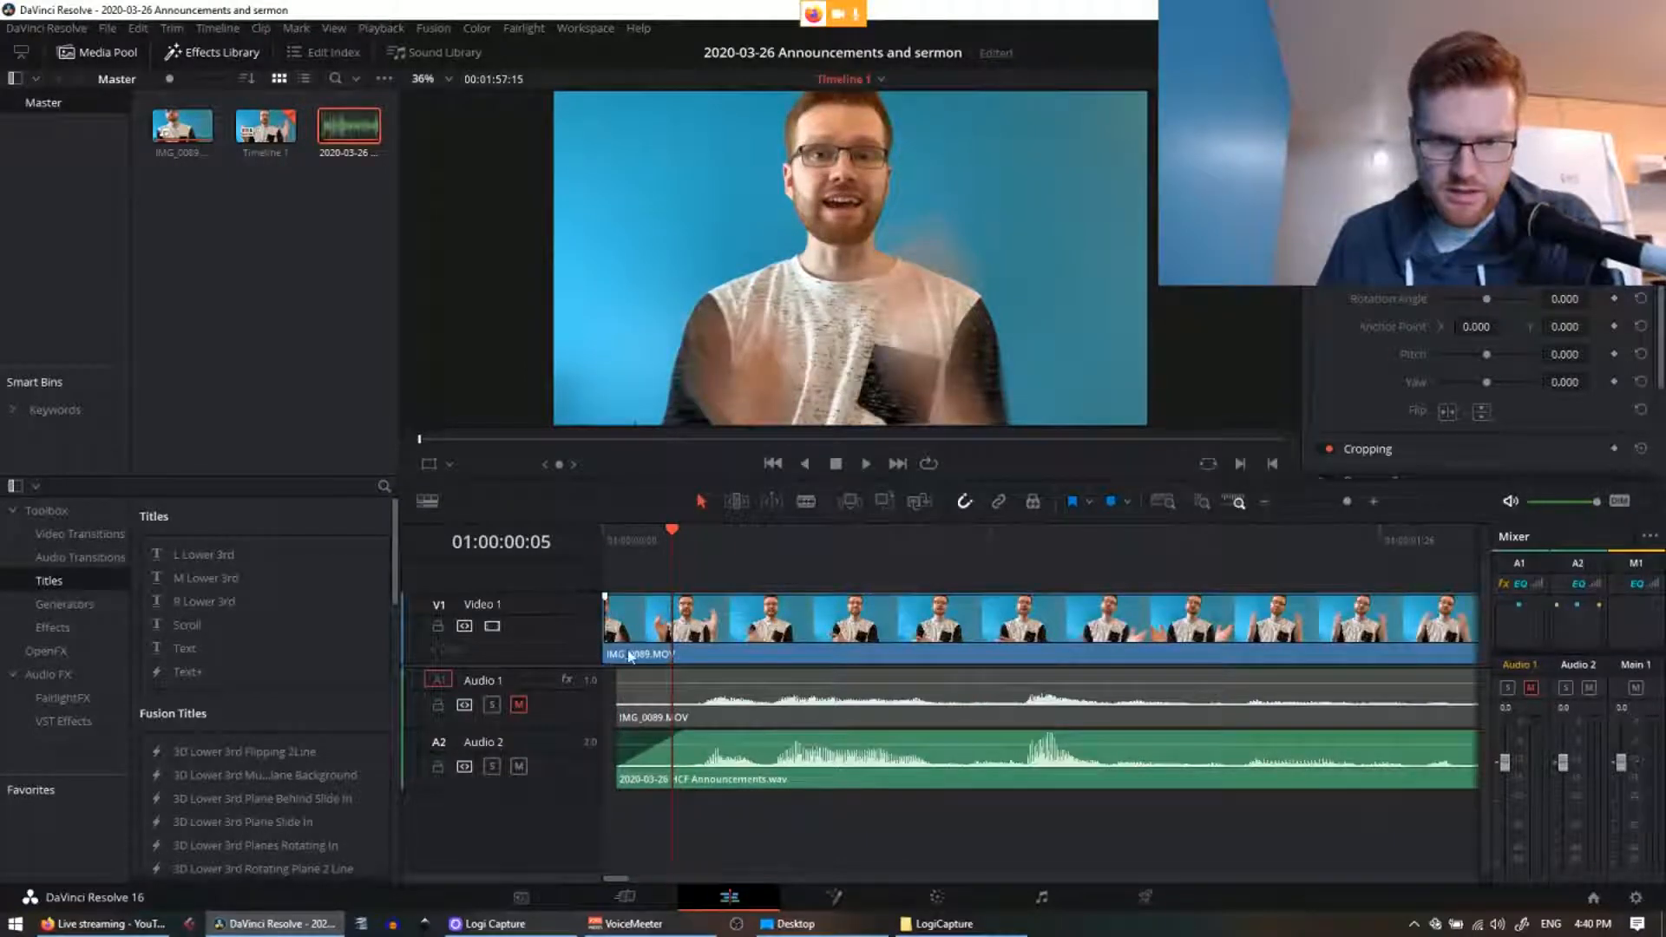
{"action": "left_click_drag", "start_coordinate": [605, 599], "coordinate": [673, 607]}
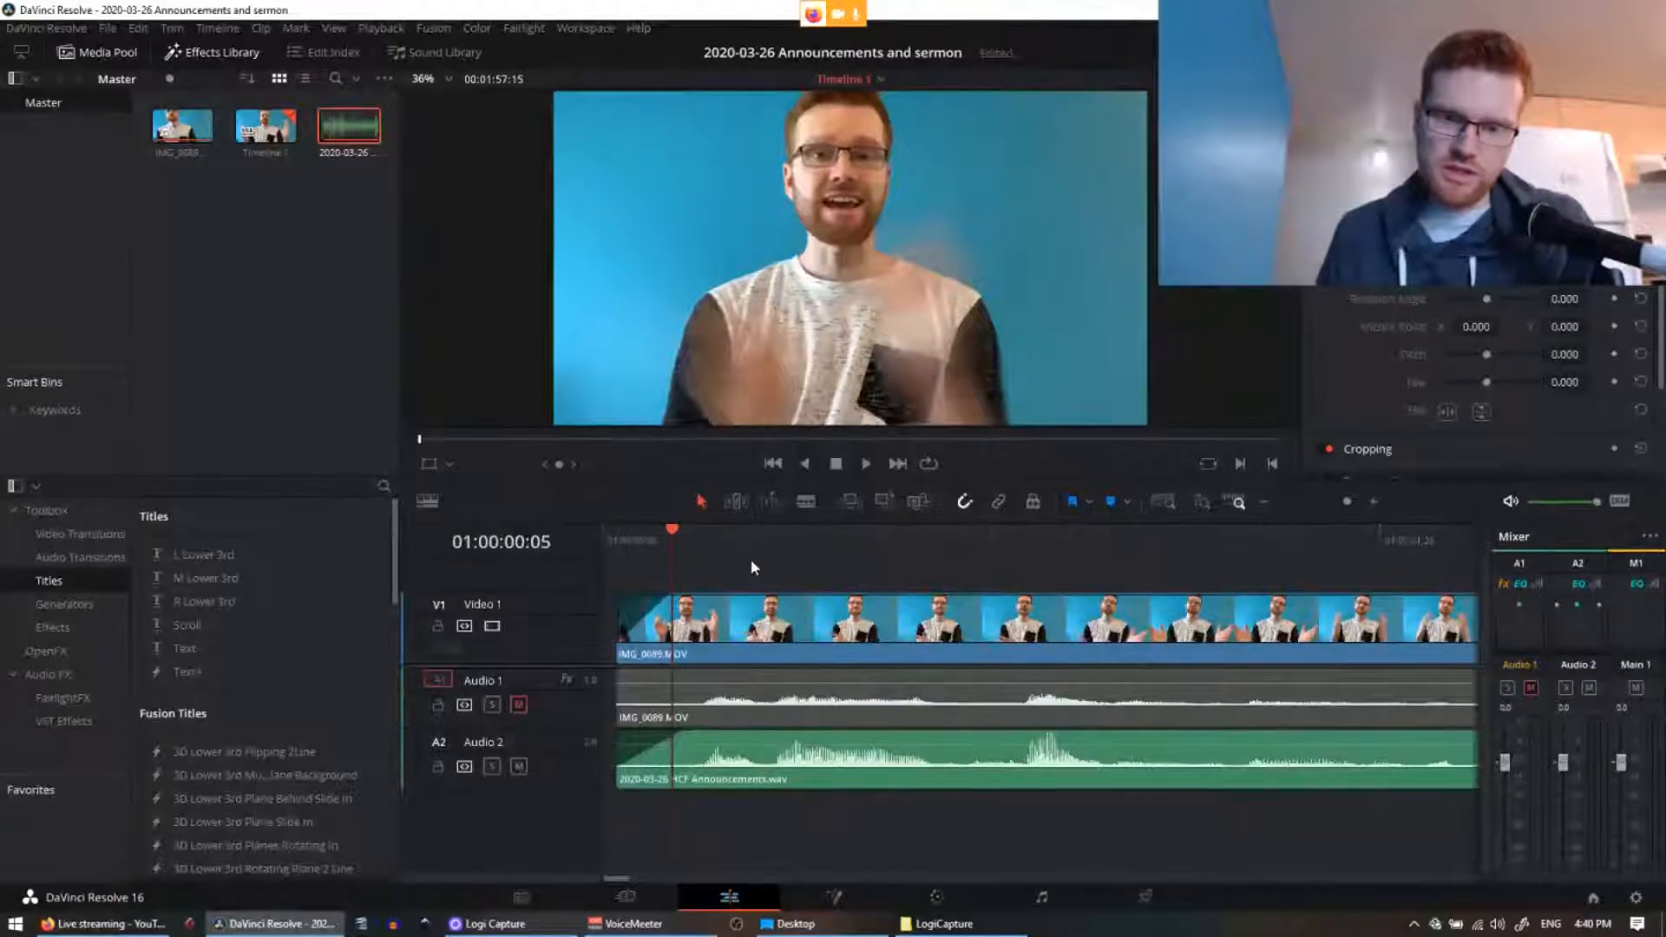
{"action": "key", "text": "space"}
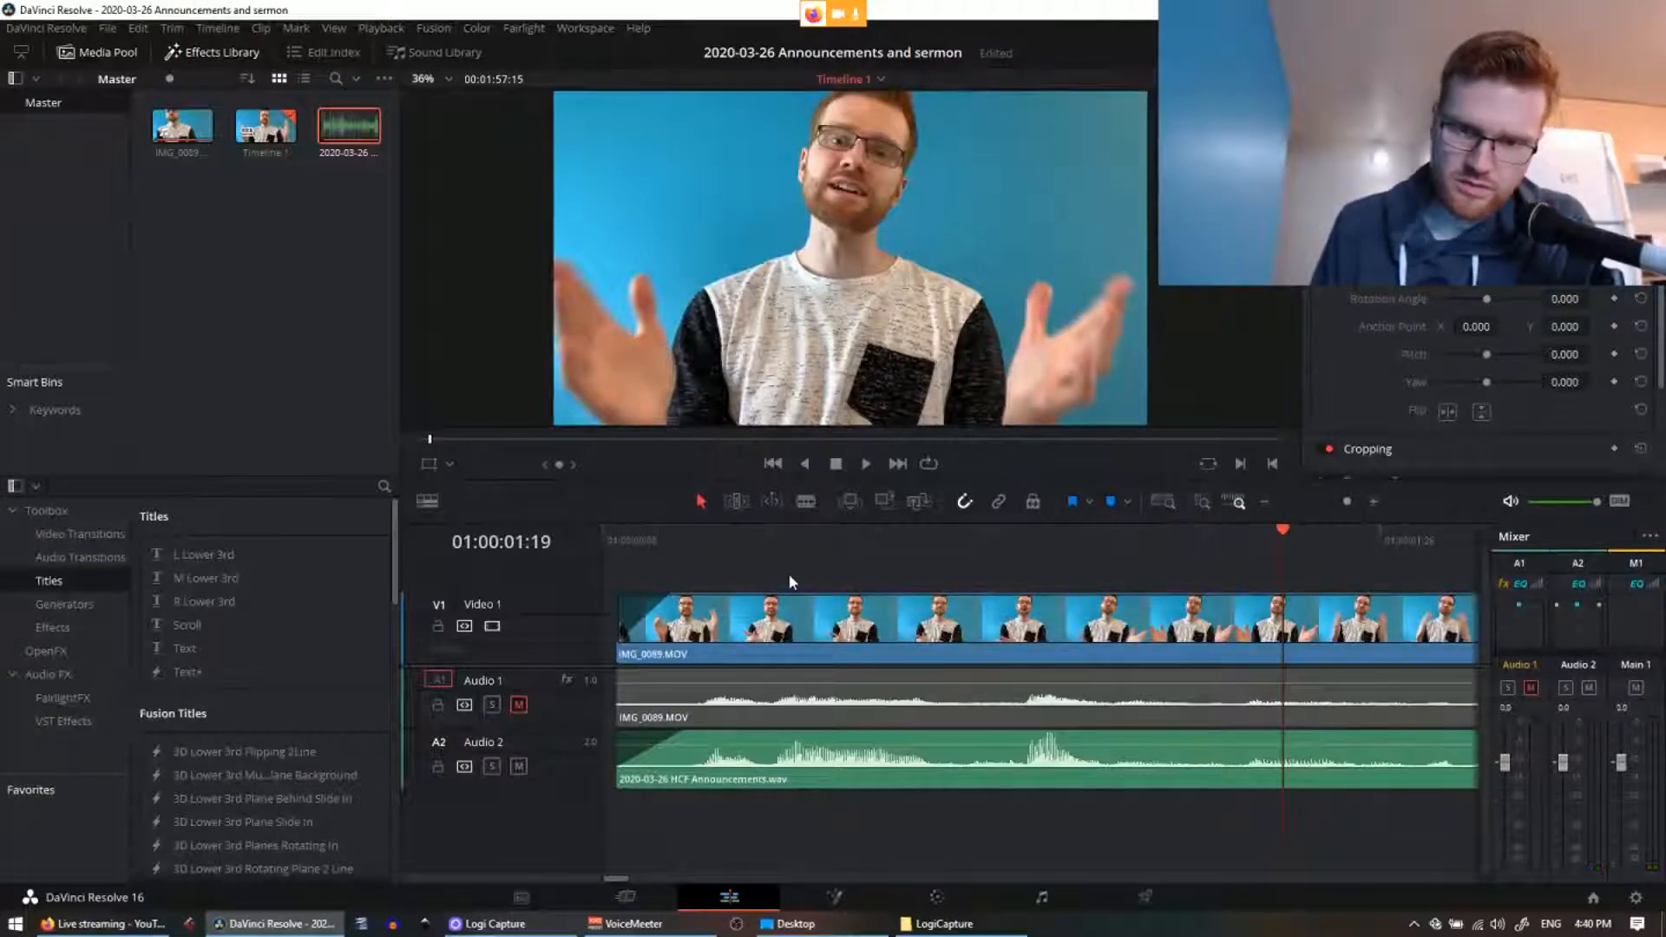
{"action": "key", "text": "space"}
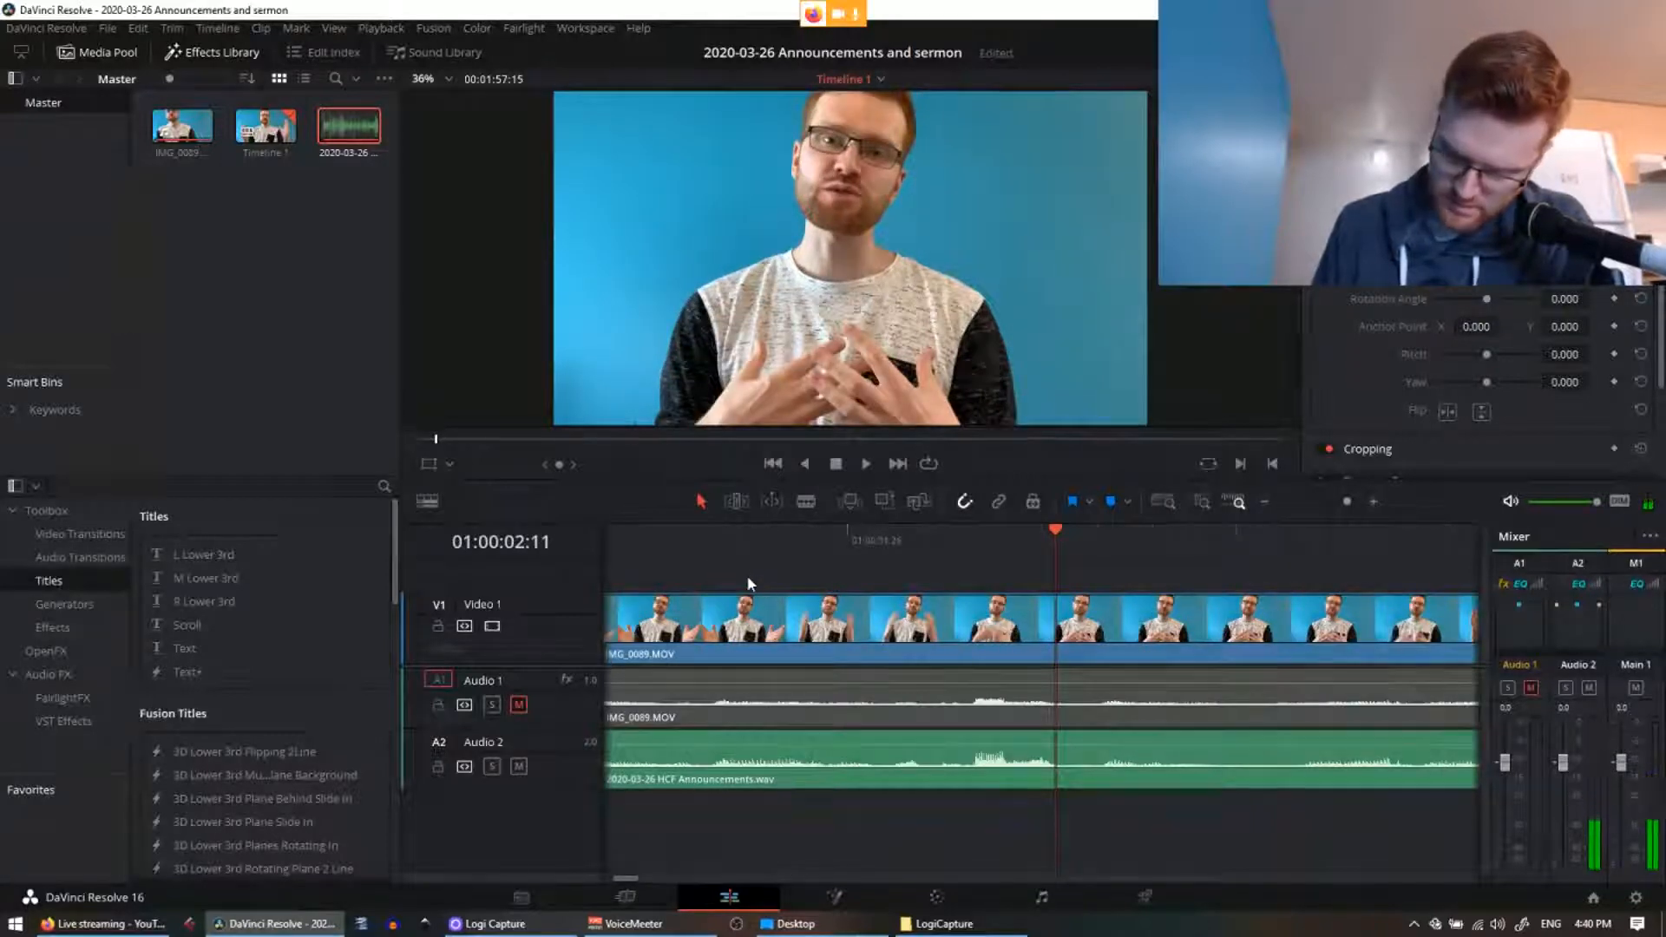
{"action": "key", "text": "ctrl+a"}
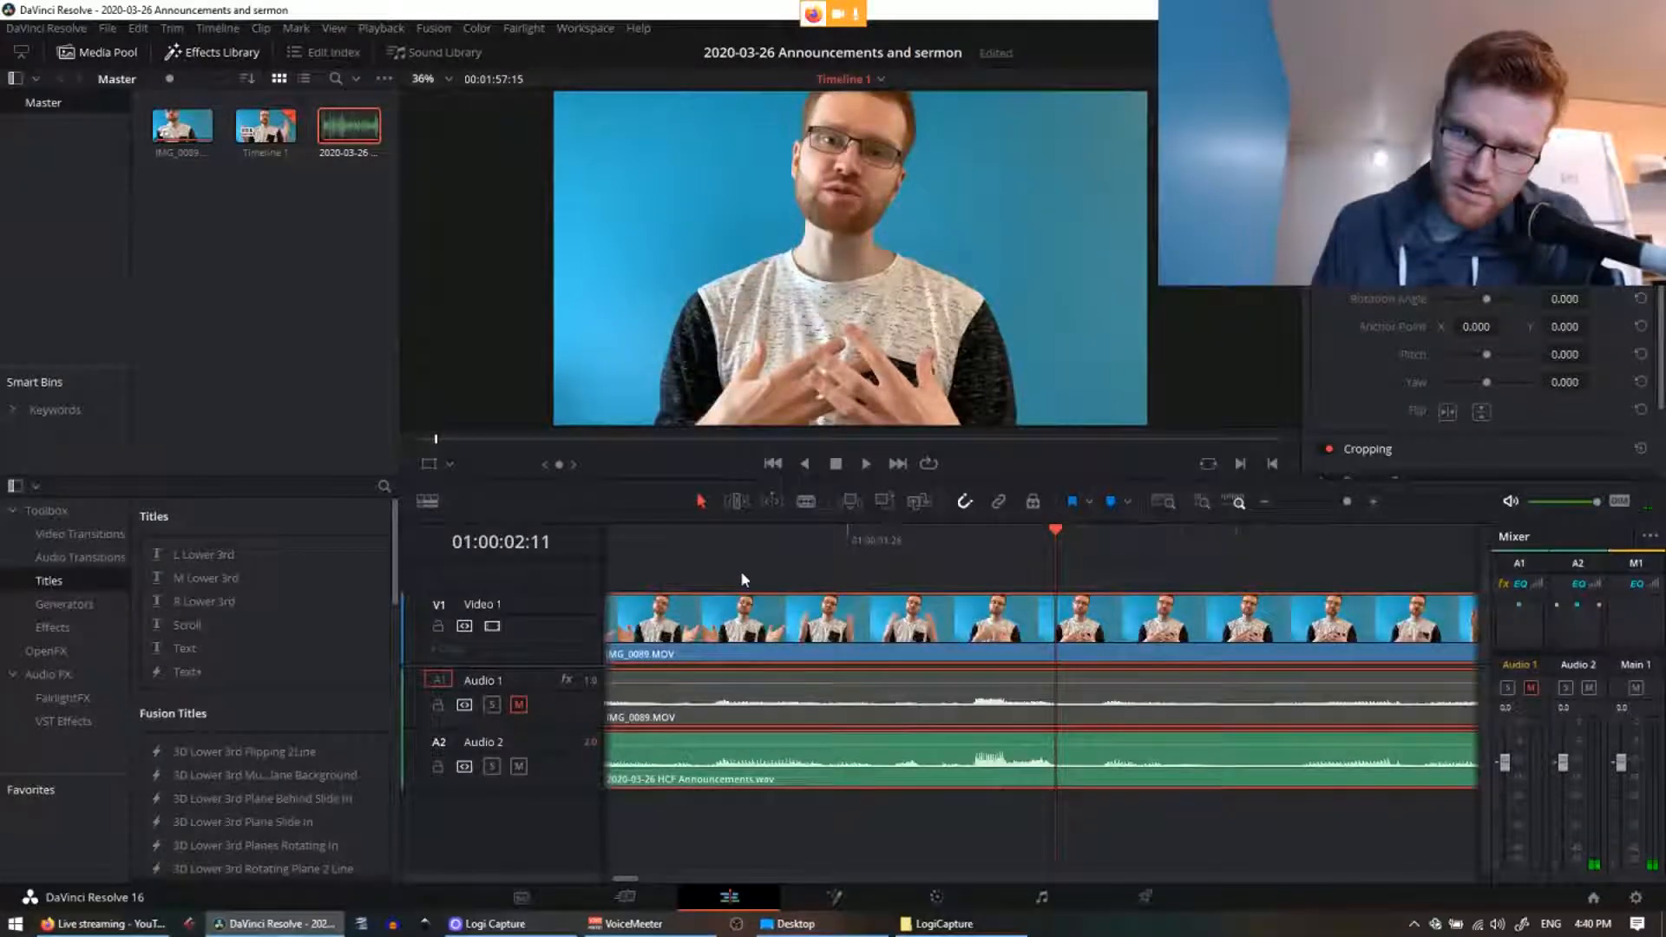
{"action": "key", "text": "ctrl+minus"}
{"action": "key", "text": "ctrl+minus"}
{"action": "key", "text": "ctrl+minus"}
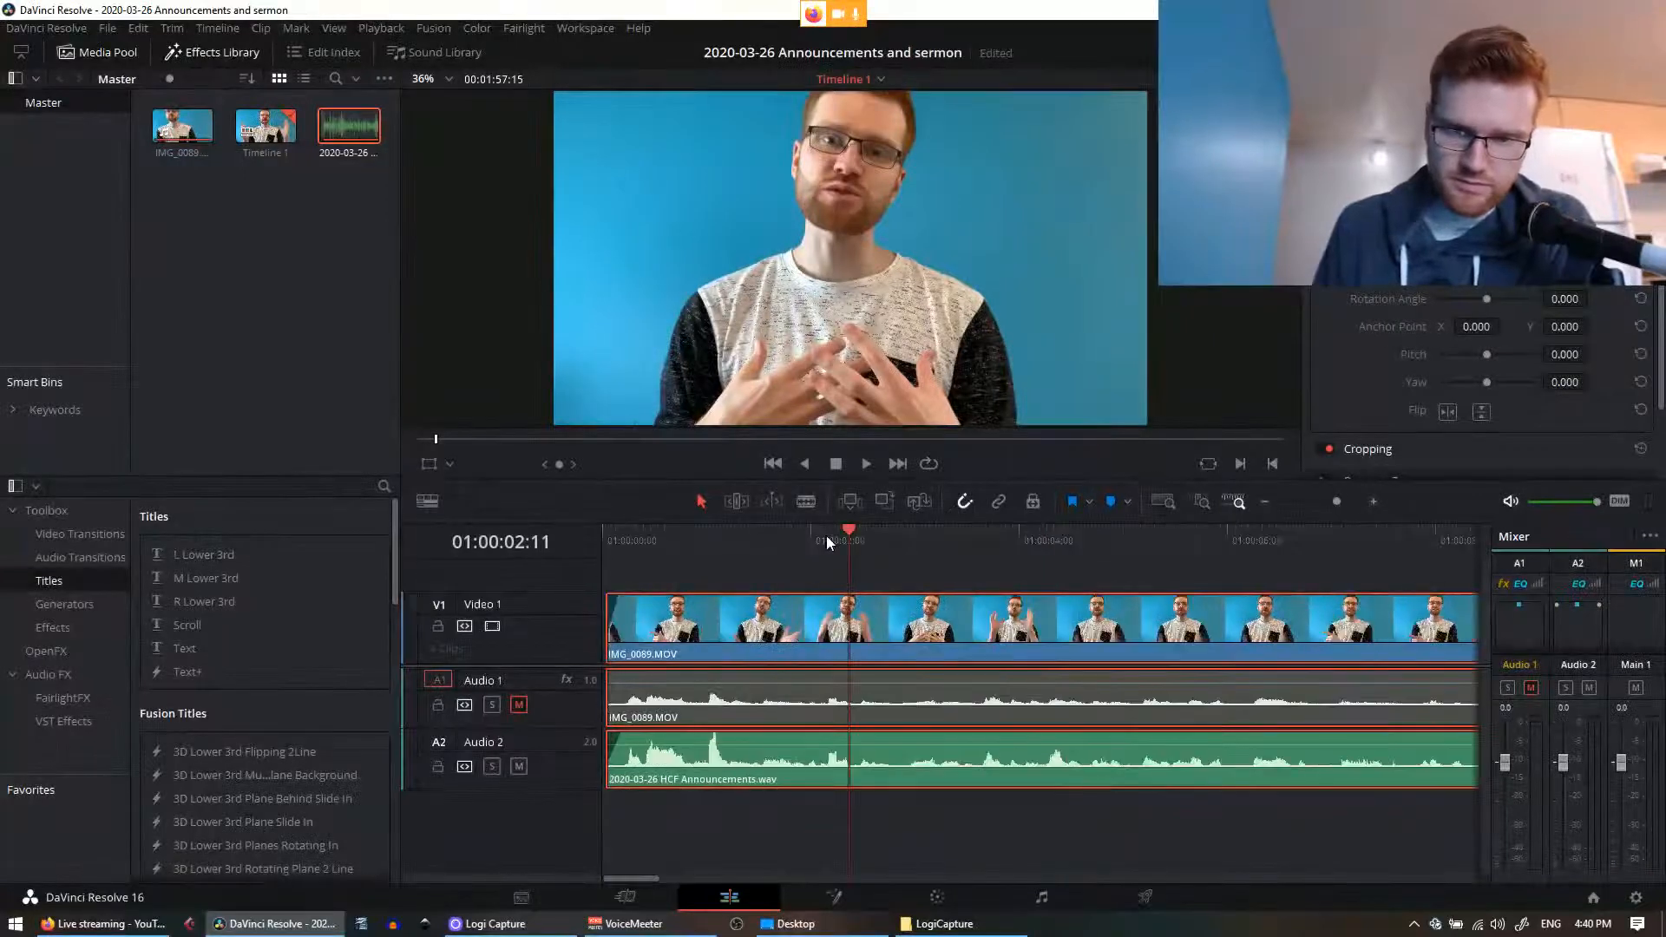
Step: Delete the empty gap before the audio and the one-frame gap before the video clip
{"action": "key", "text": "Home"}
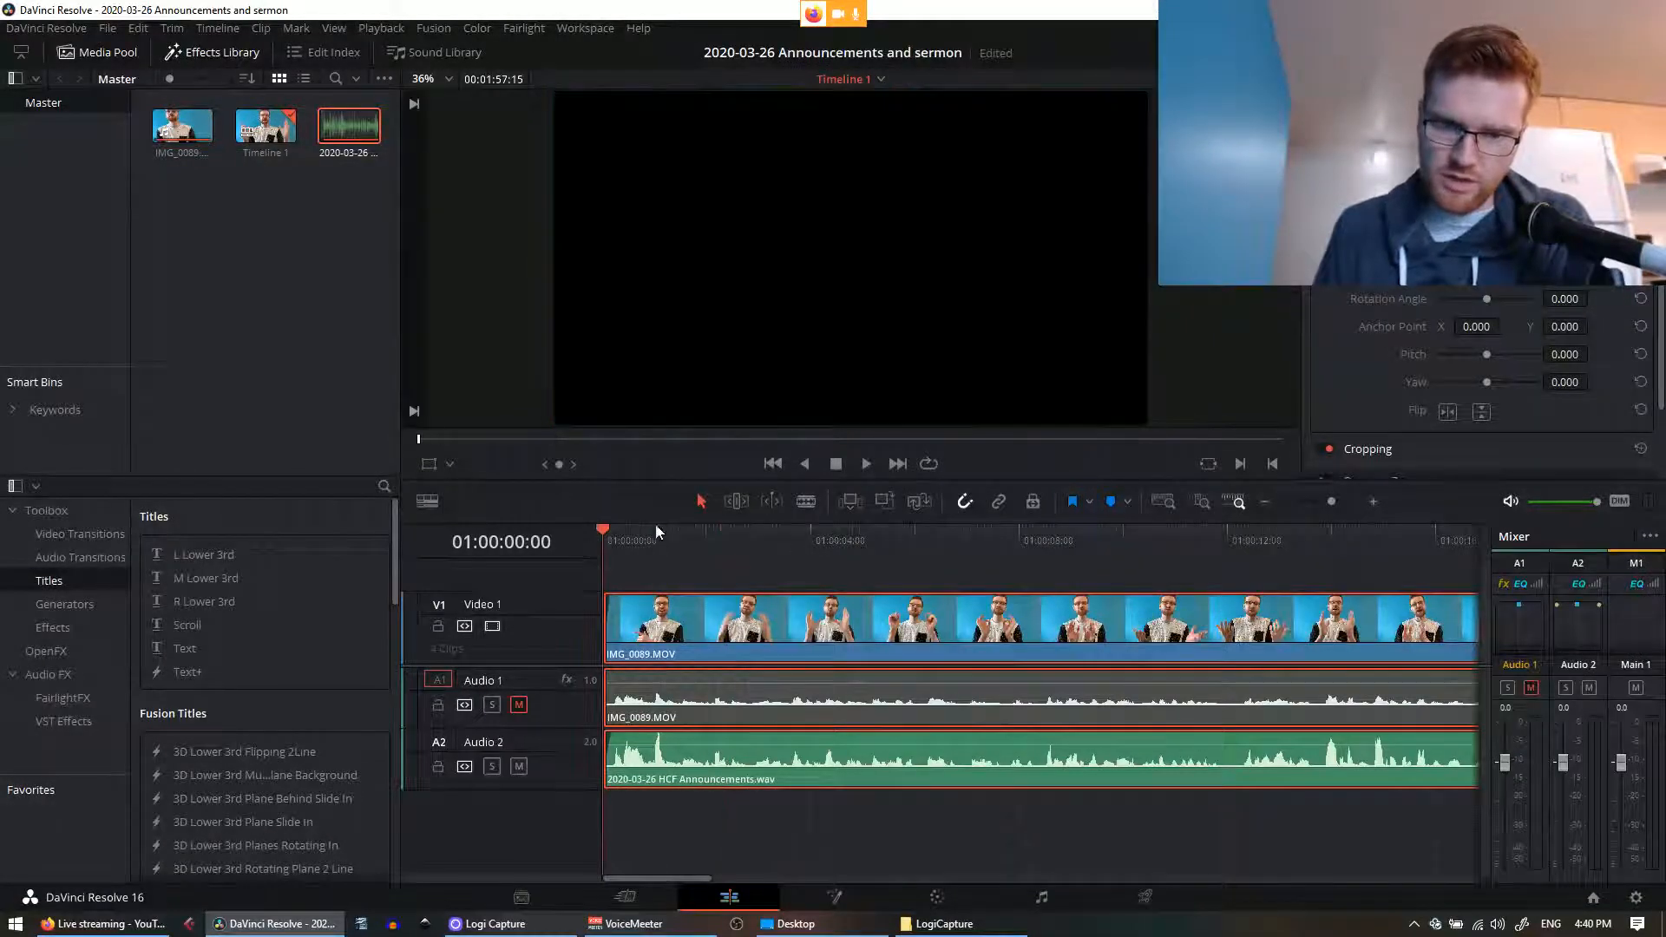
{"action": "scroll", "coordinate": [720, 563], "scroll_direction": "up", "scroll_amount": 5}
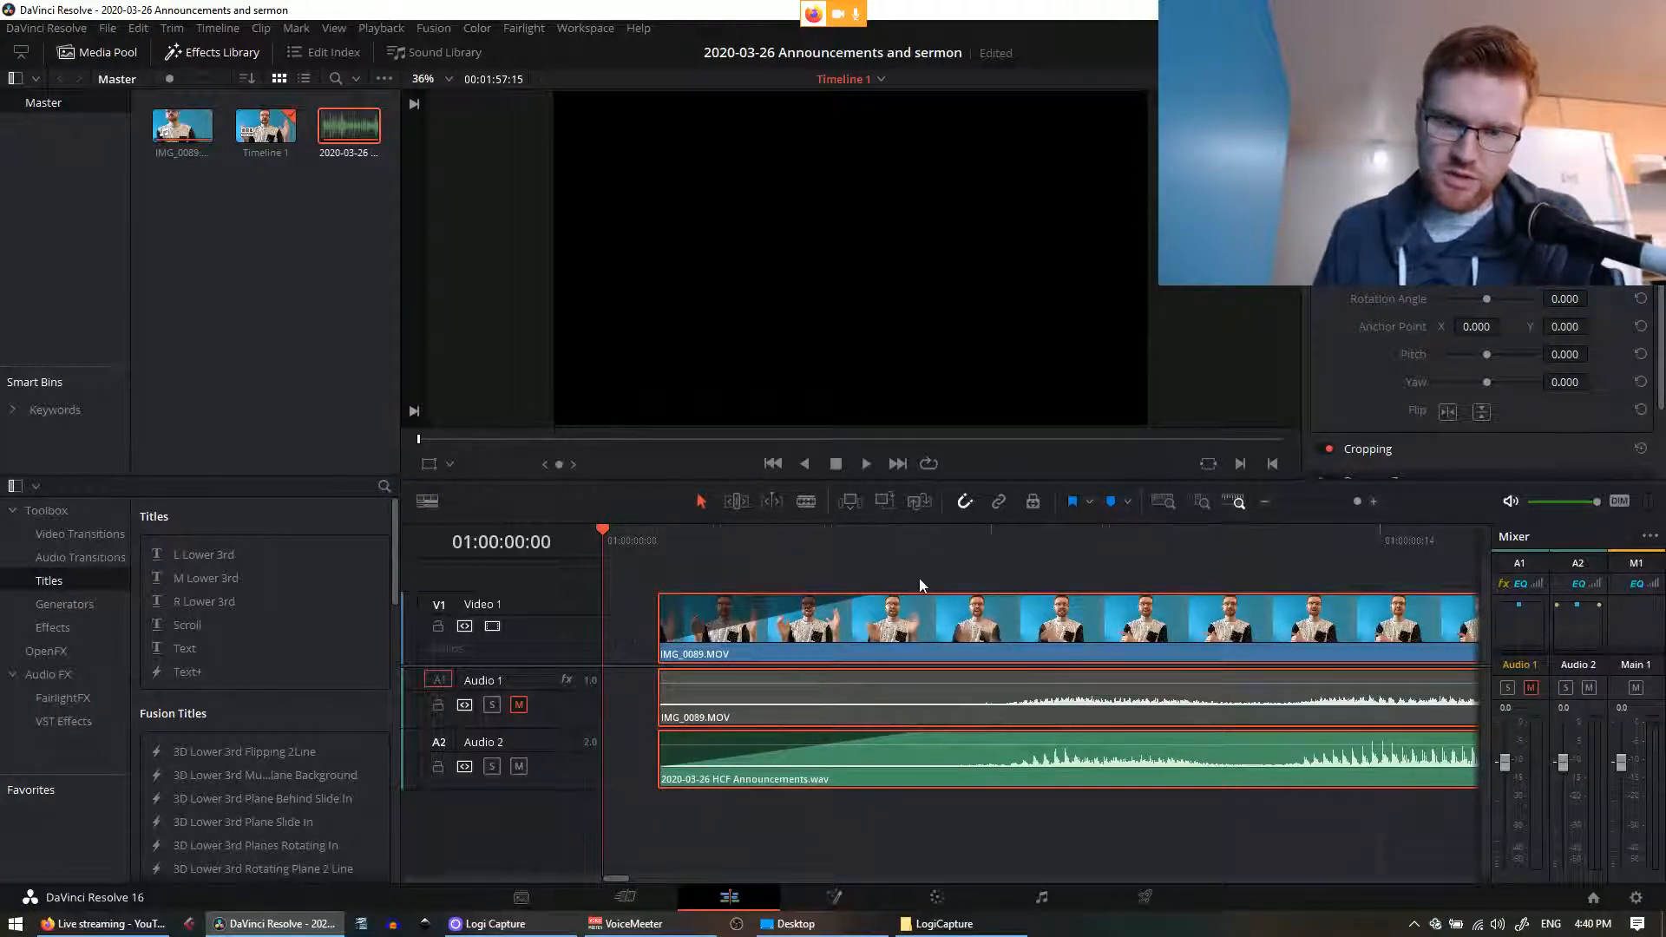
{"action": "left_click", "coordinate": [638, 623]}
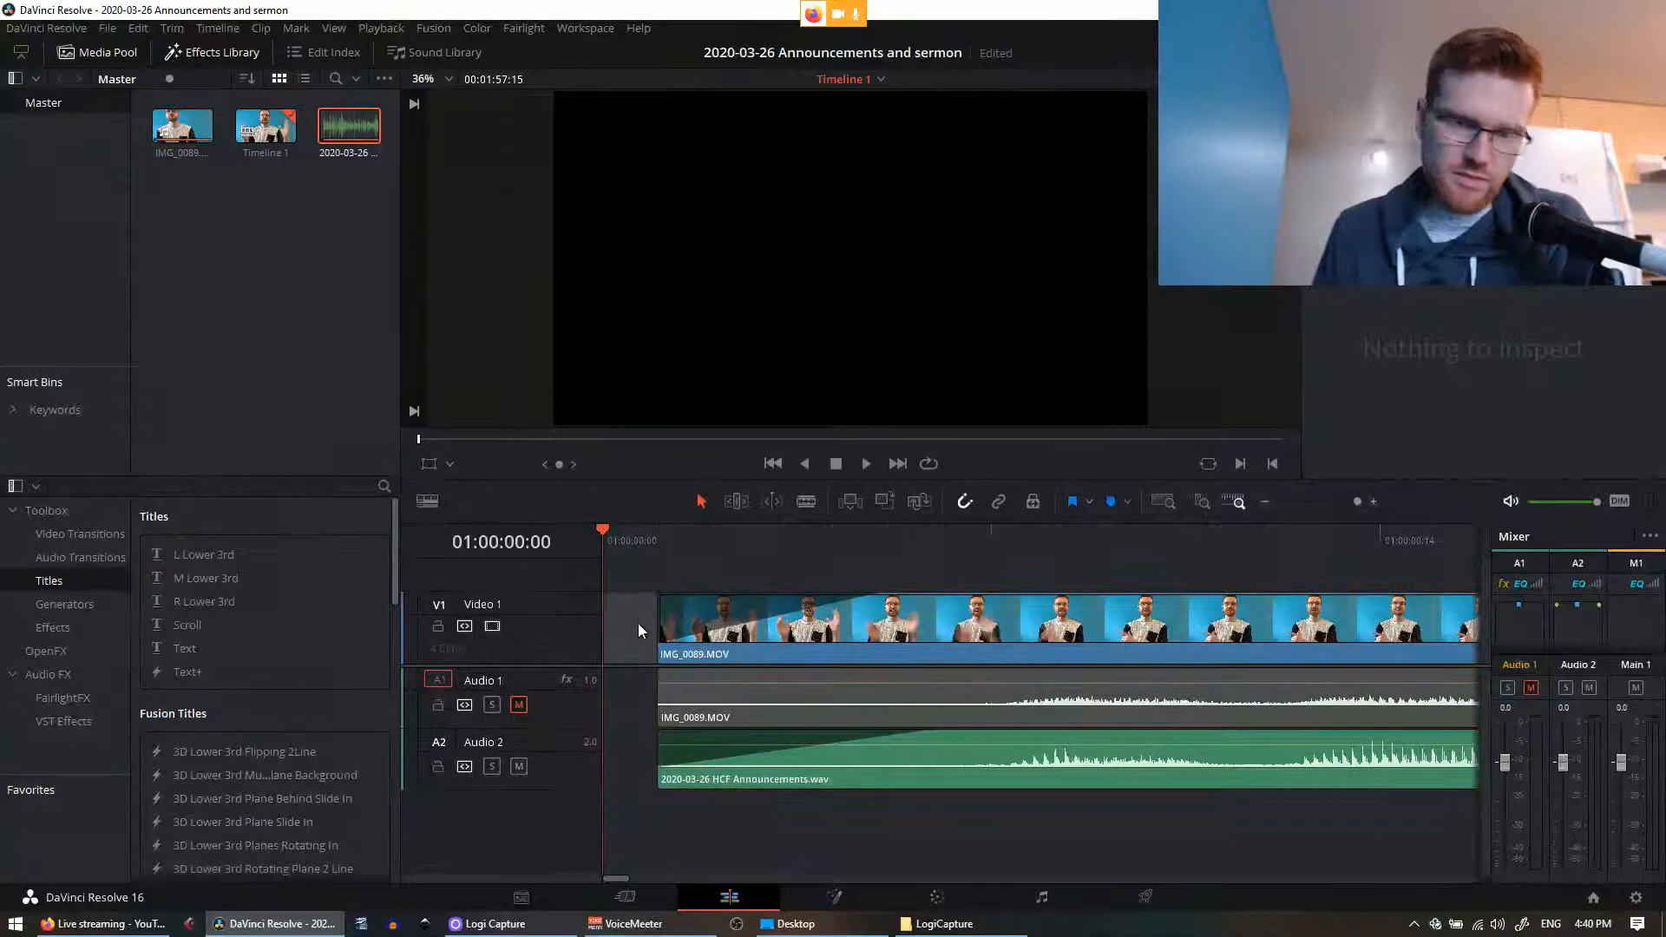
{"action": "left_click", "coordinate": [715, 572]}
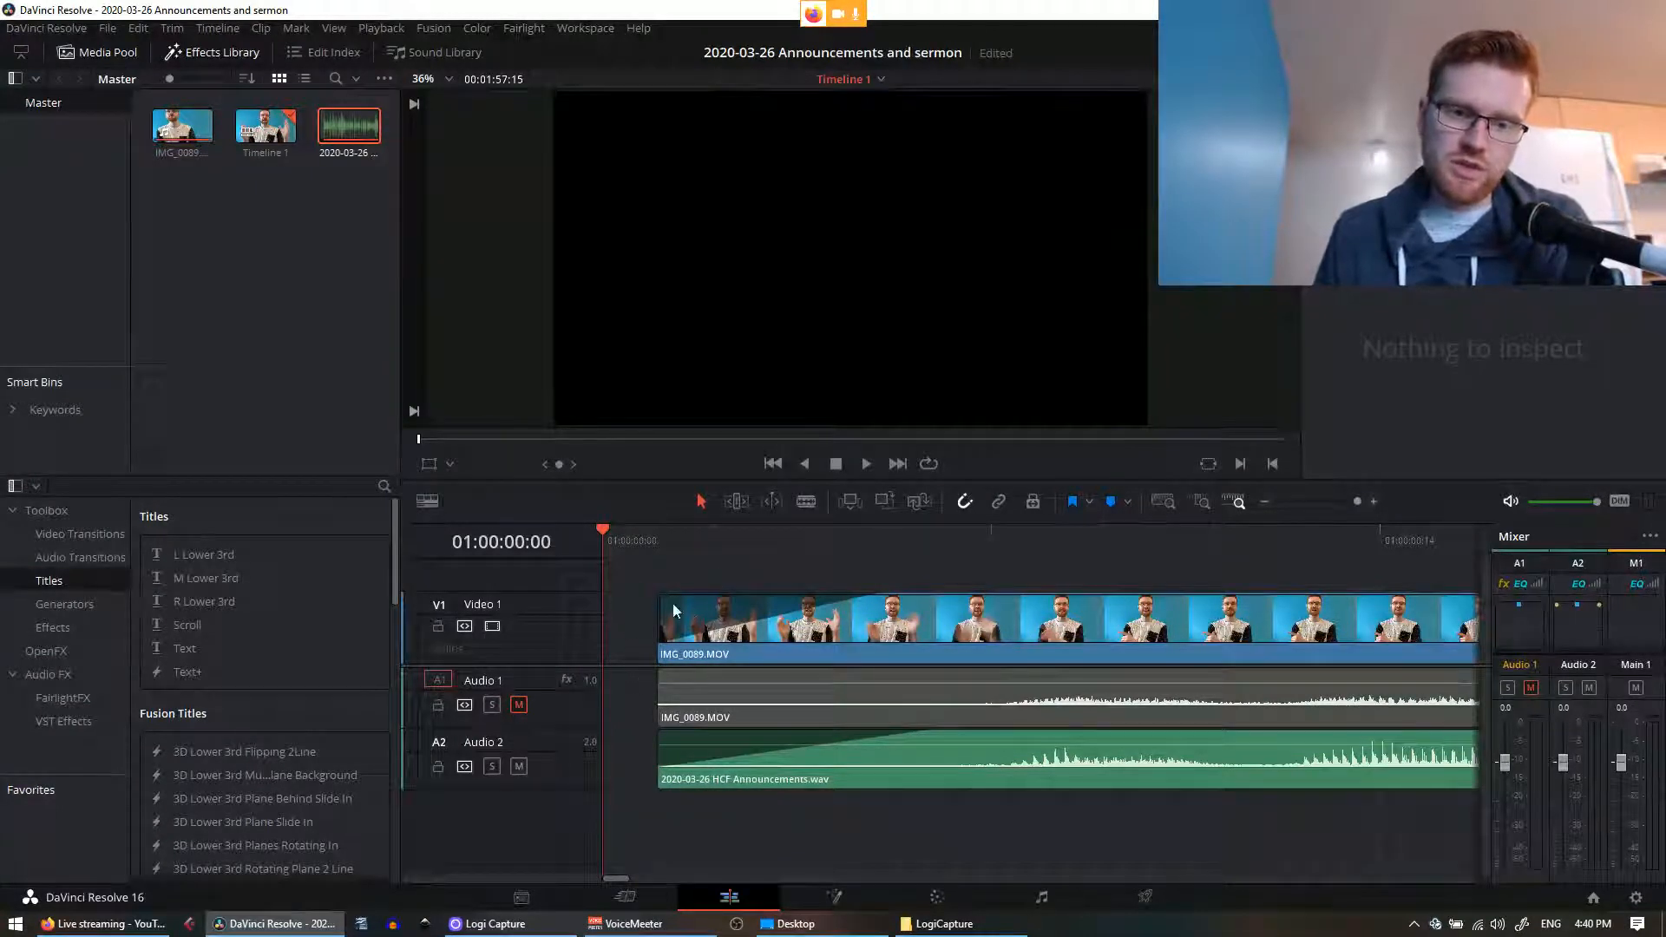
{"action": "mouse_move", "coordinate": [670, 598]}
{"action": "left_mouse_down"}
{"action": "mouse_move", "coordinate": [694, 622]}
{"action": "mouse_move", "coordinate": [653, 604]}
{"action": "left_mouse_up"}
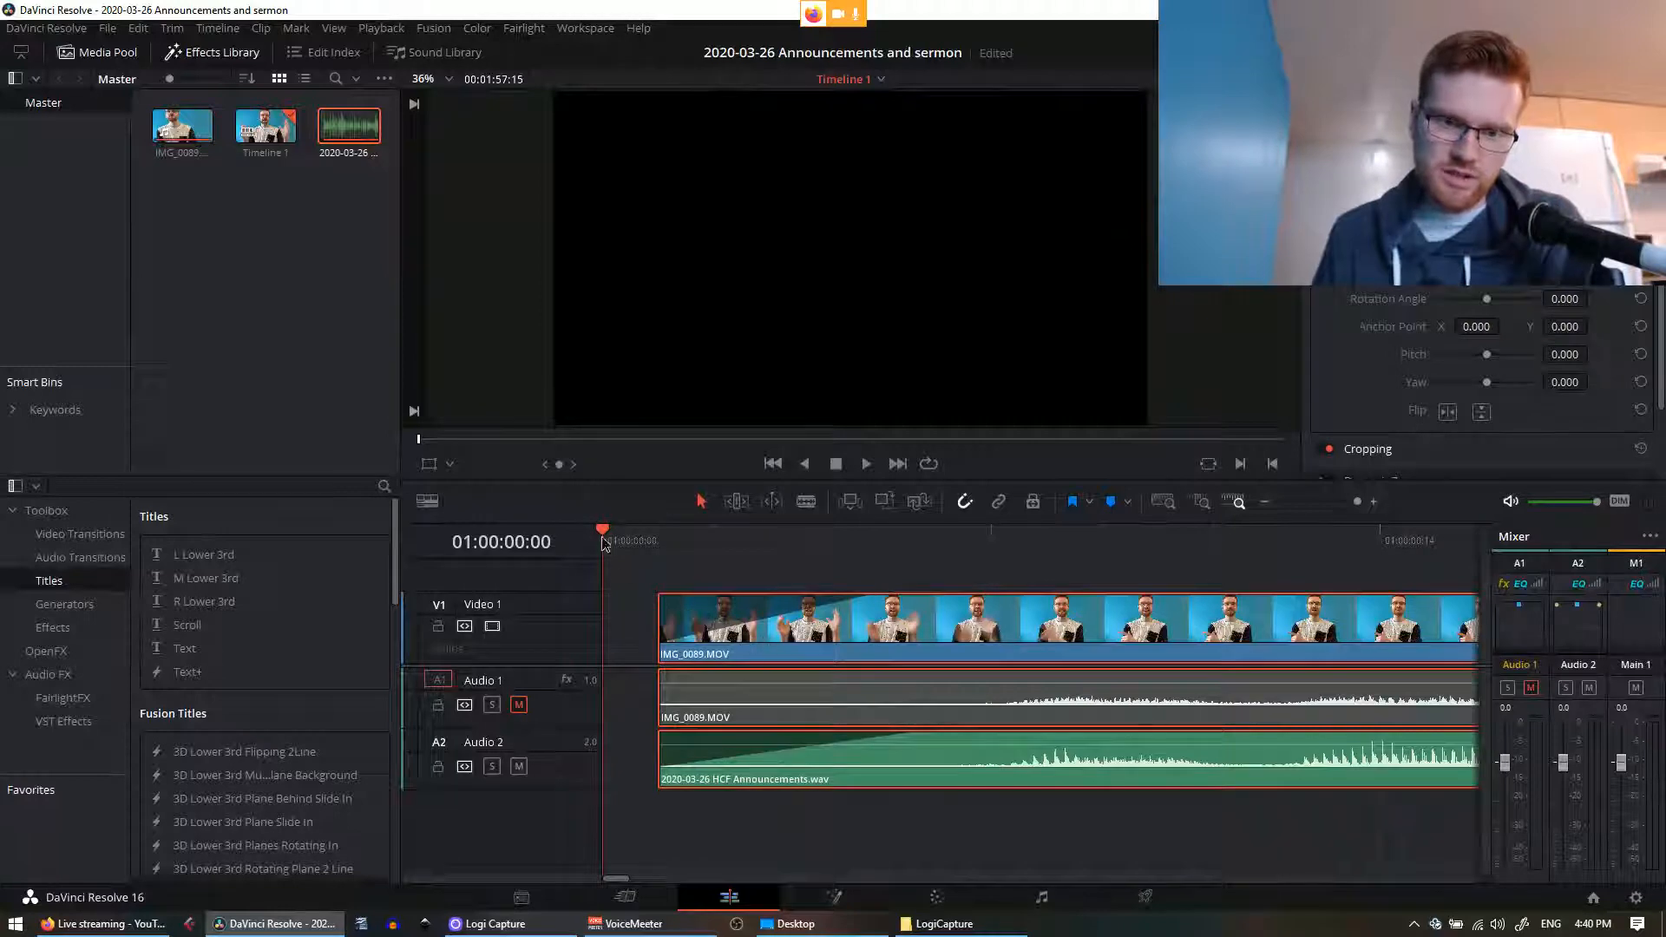
{"action": "left_click_drag", "start_coordinate": [643, 546], "coordinate": [659, 560]}
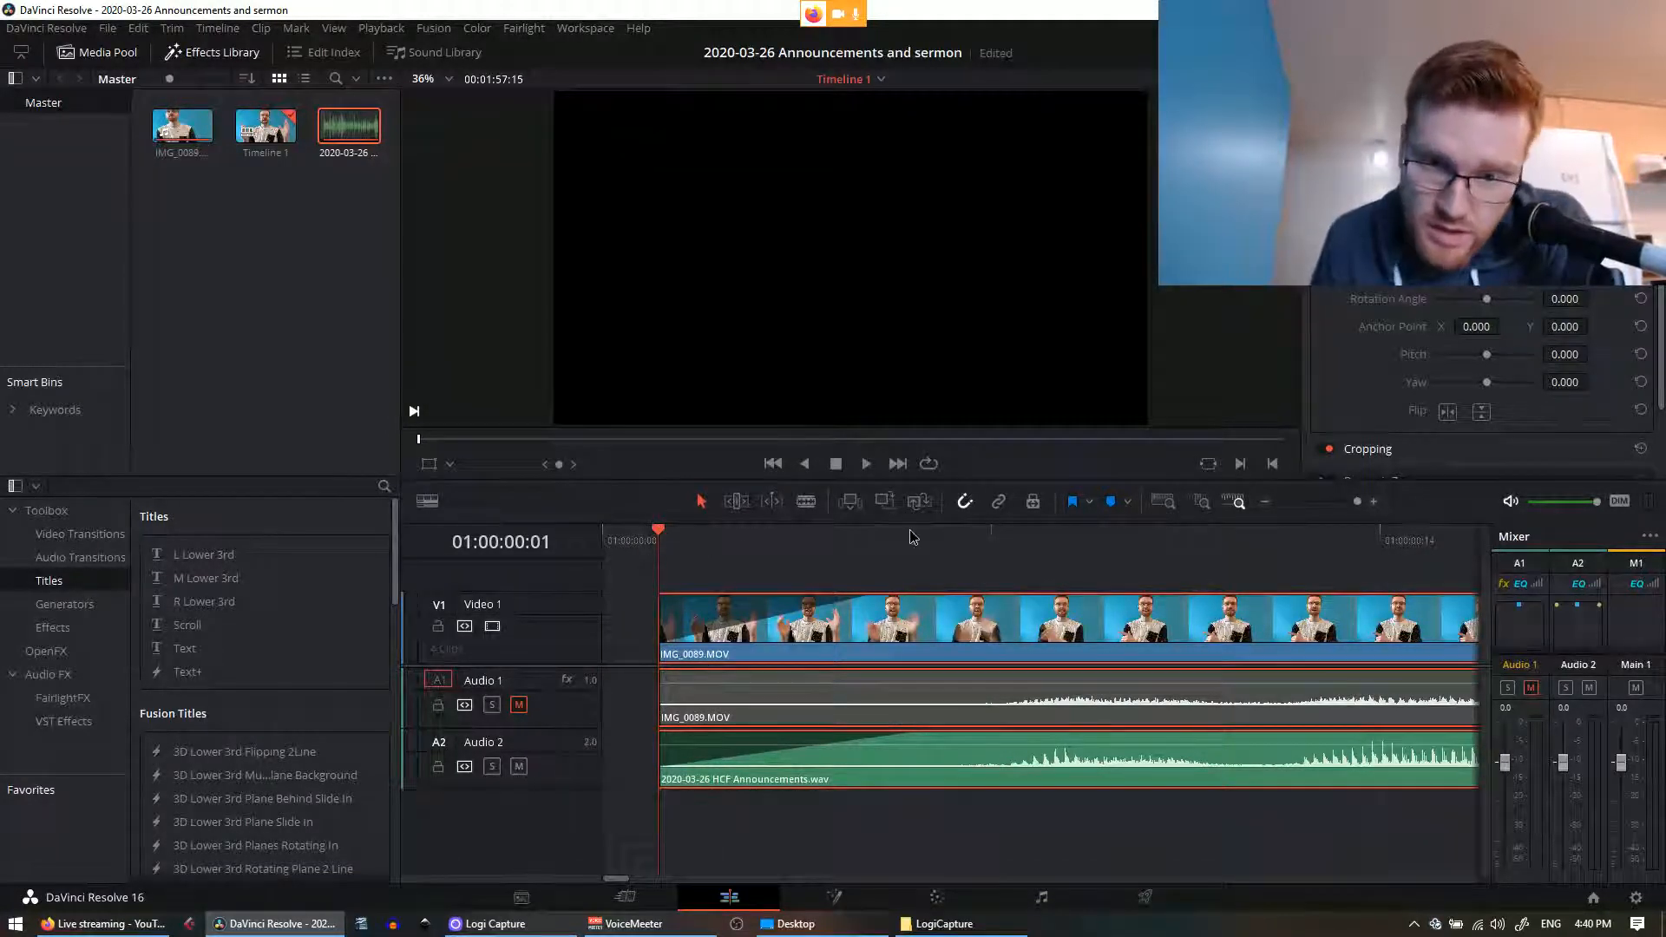
{"action": "left_click", "coordinate": [827, 544]}
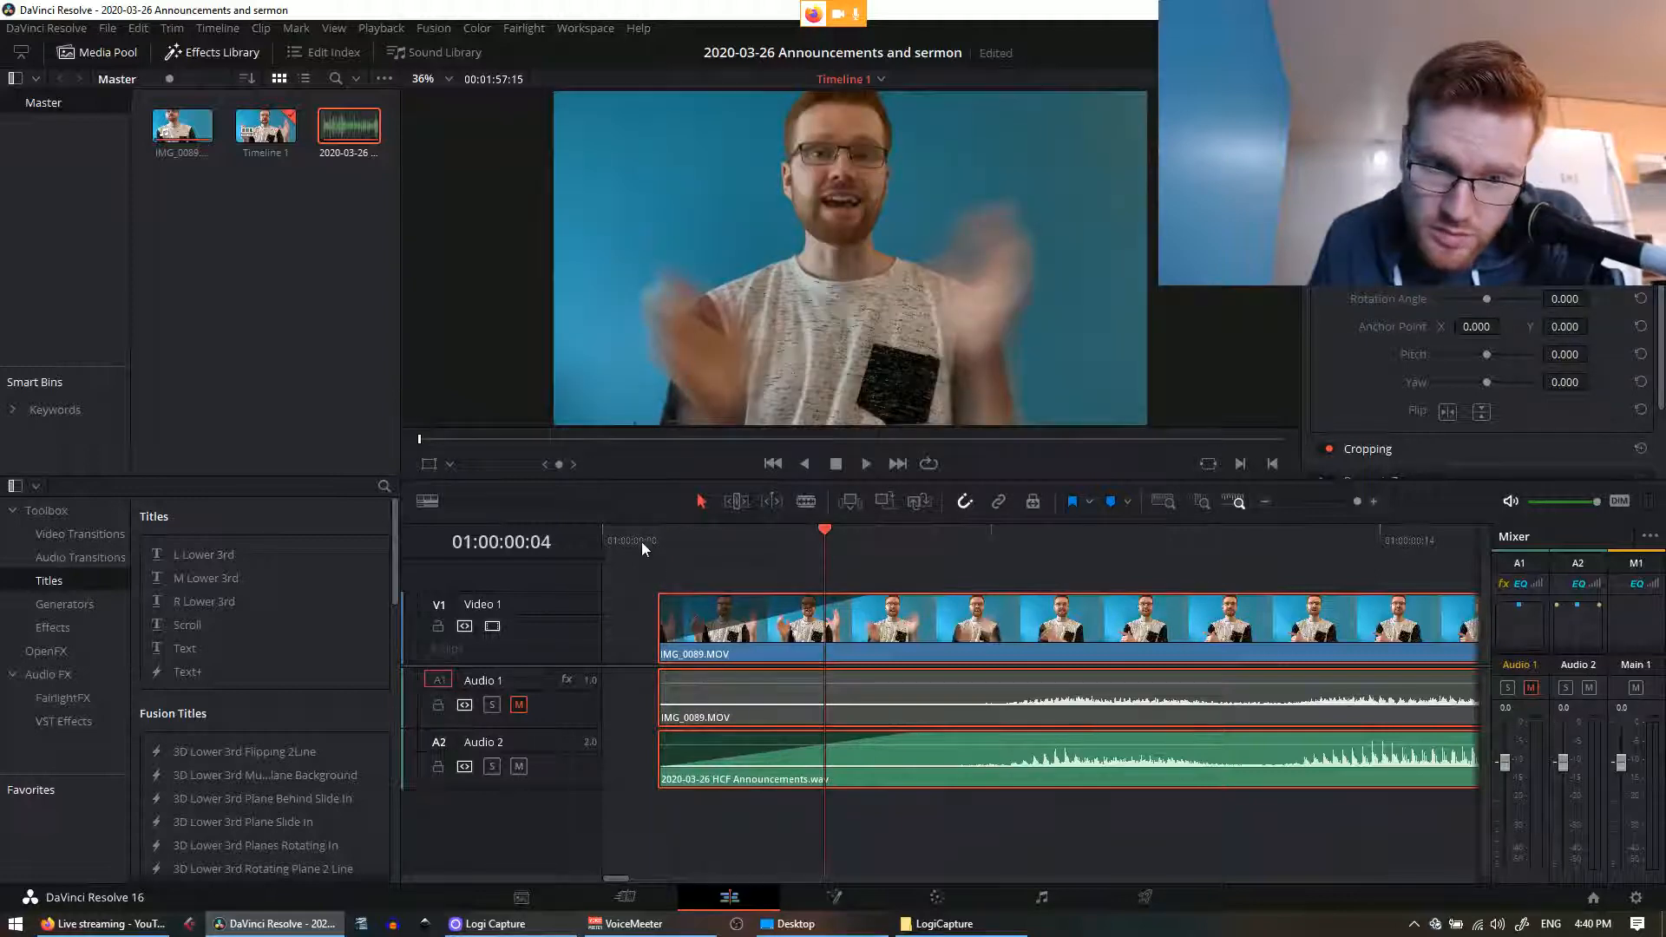
{"action": "left_click", "coordinate": [658, 534]}
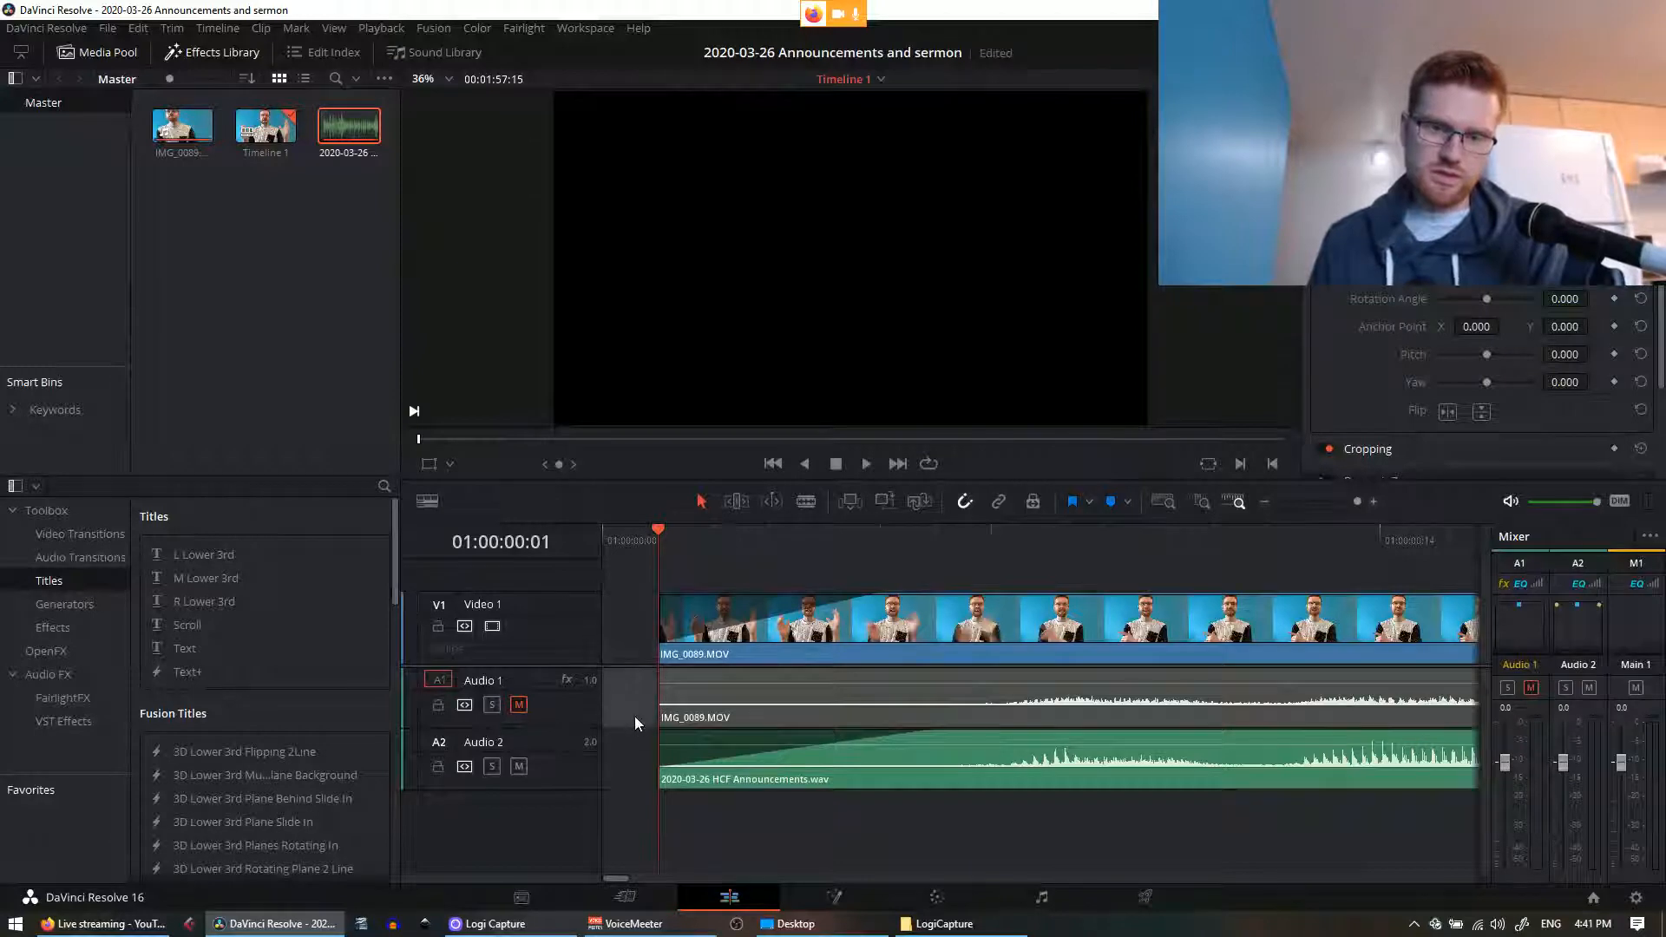
{"action": "key", "text": "Delete"}
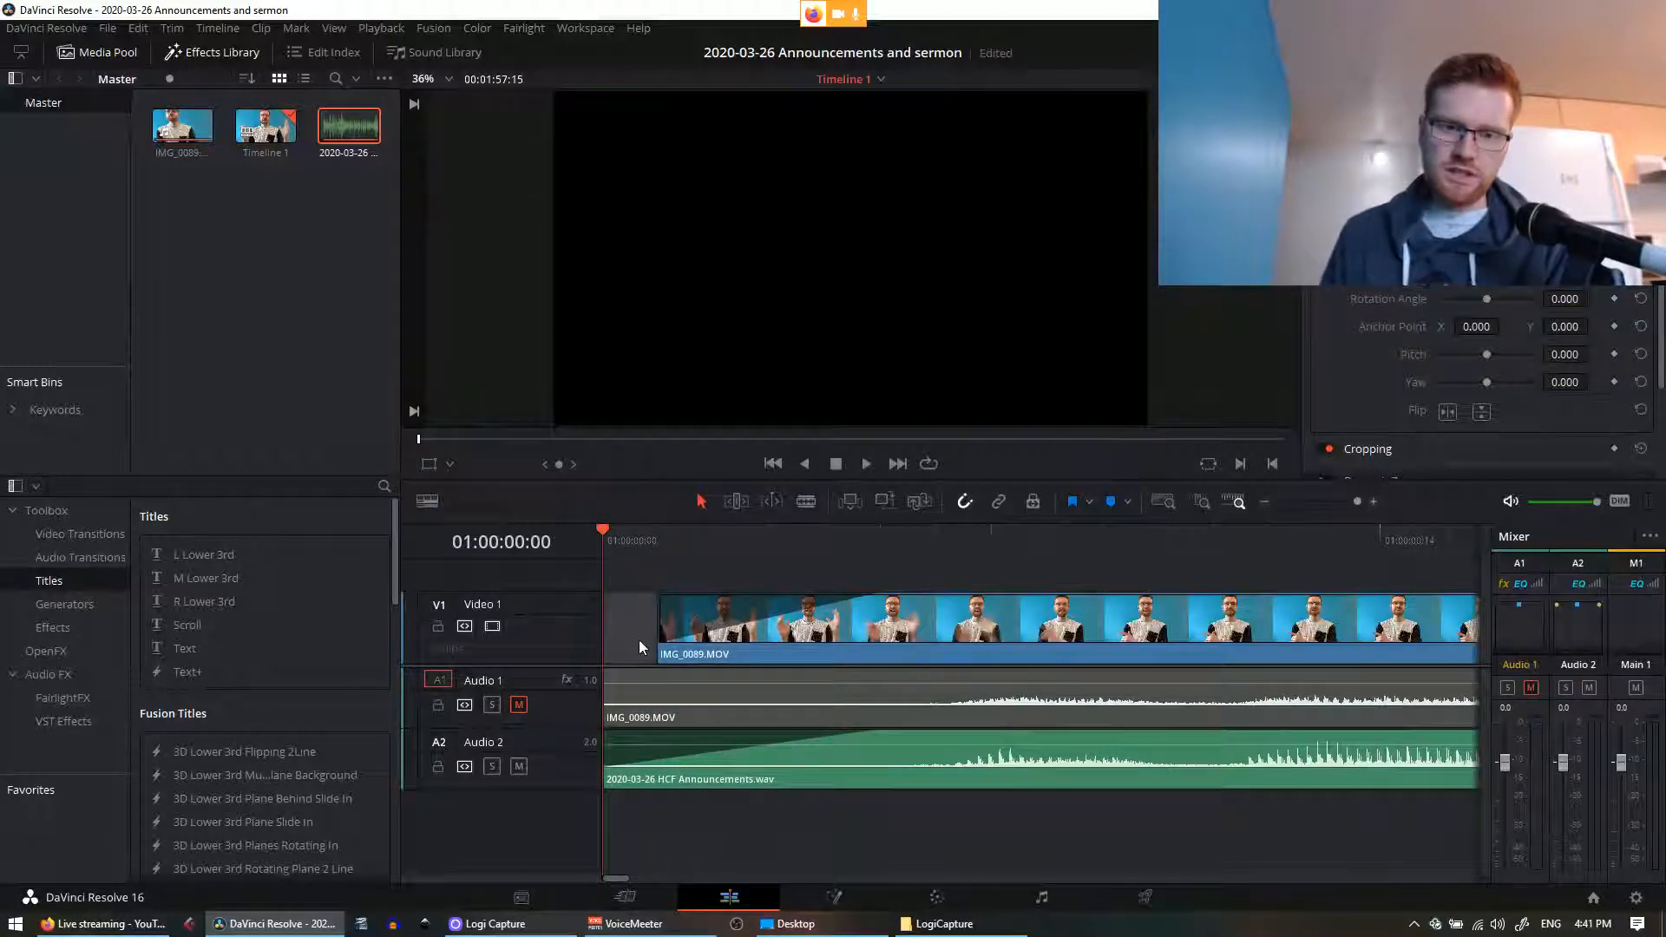
{"action": "key", "text": "Delete"}
{"action": "scroll", "coordinate": [877, 672], "scroll_direction": "down", "scroll_amount": 5}
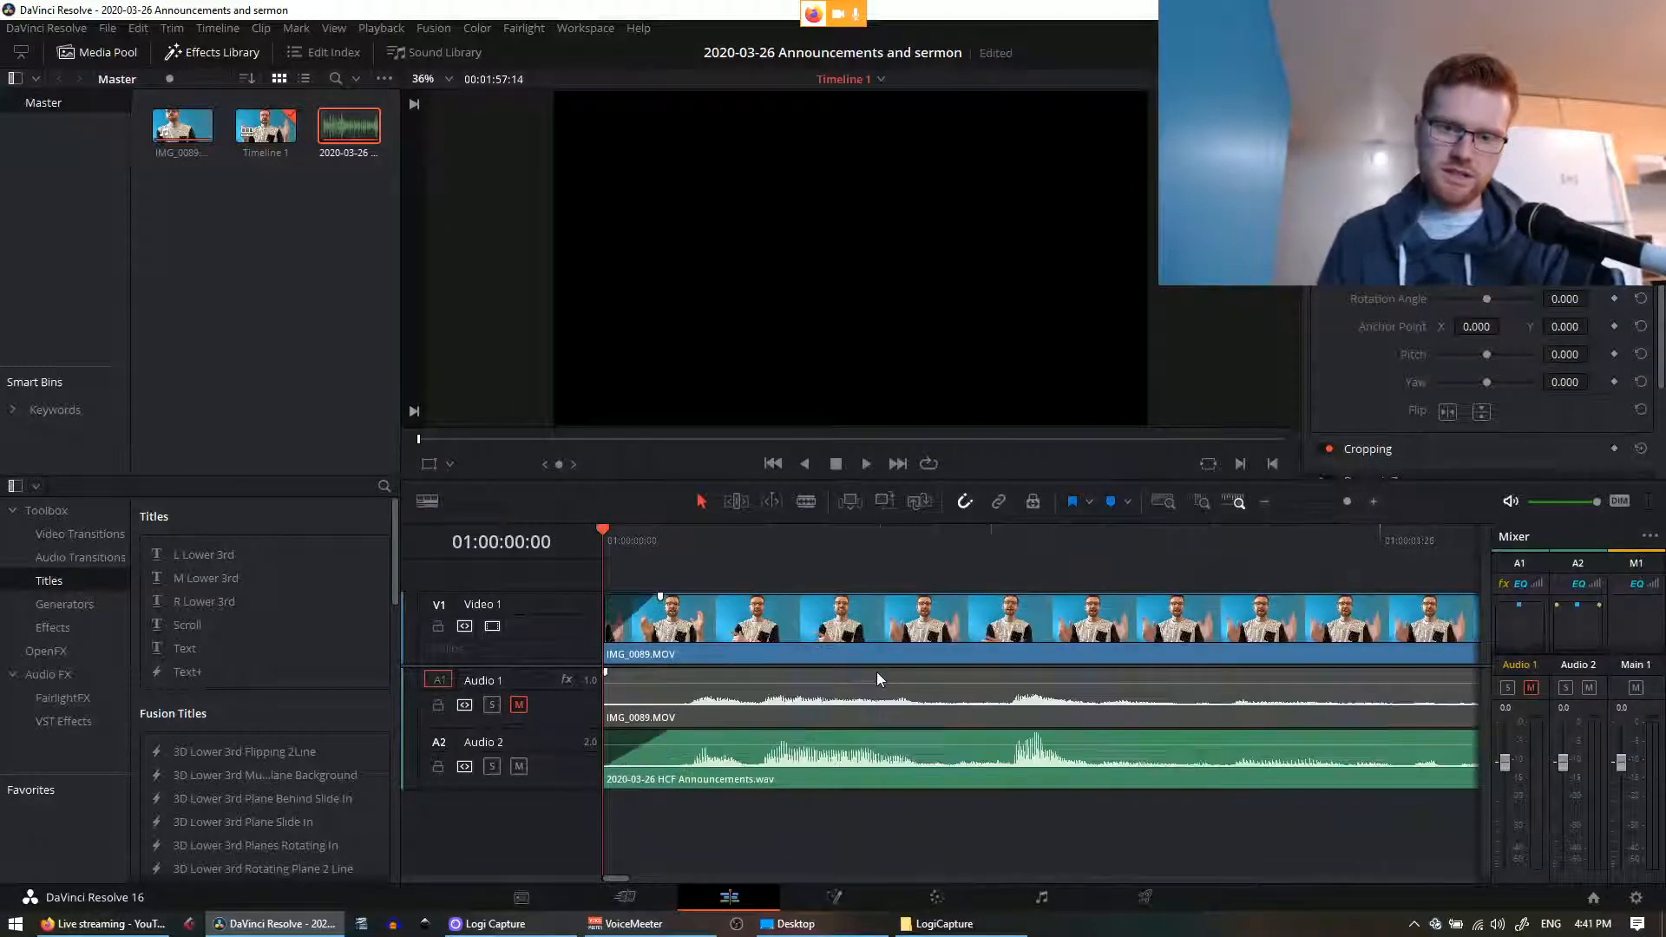
{"action": "scroll", "coordinate": [883, 675], "scroll_direction": "down", "scroll_amount": 3}
{"action": "key", "text": "space"}
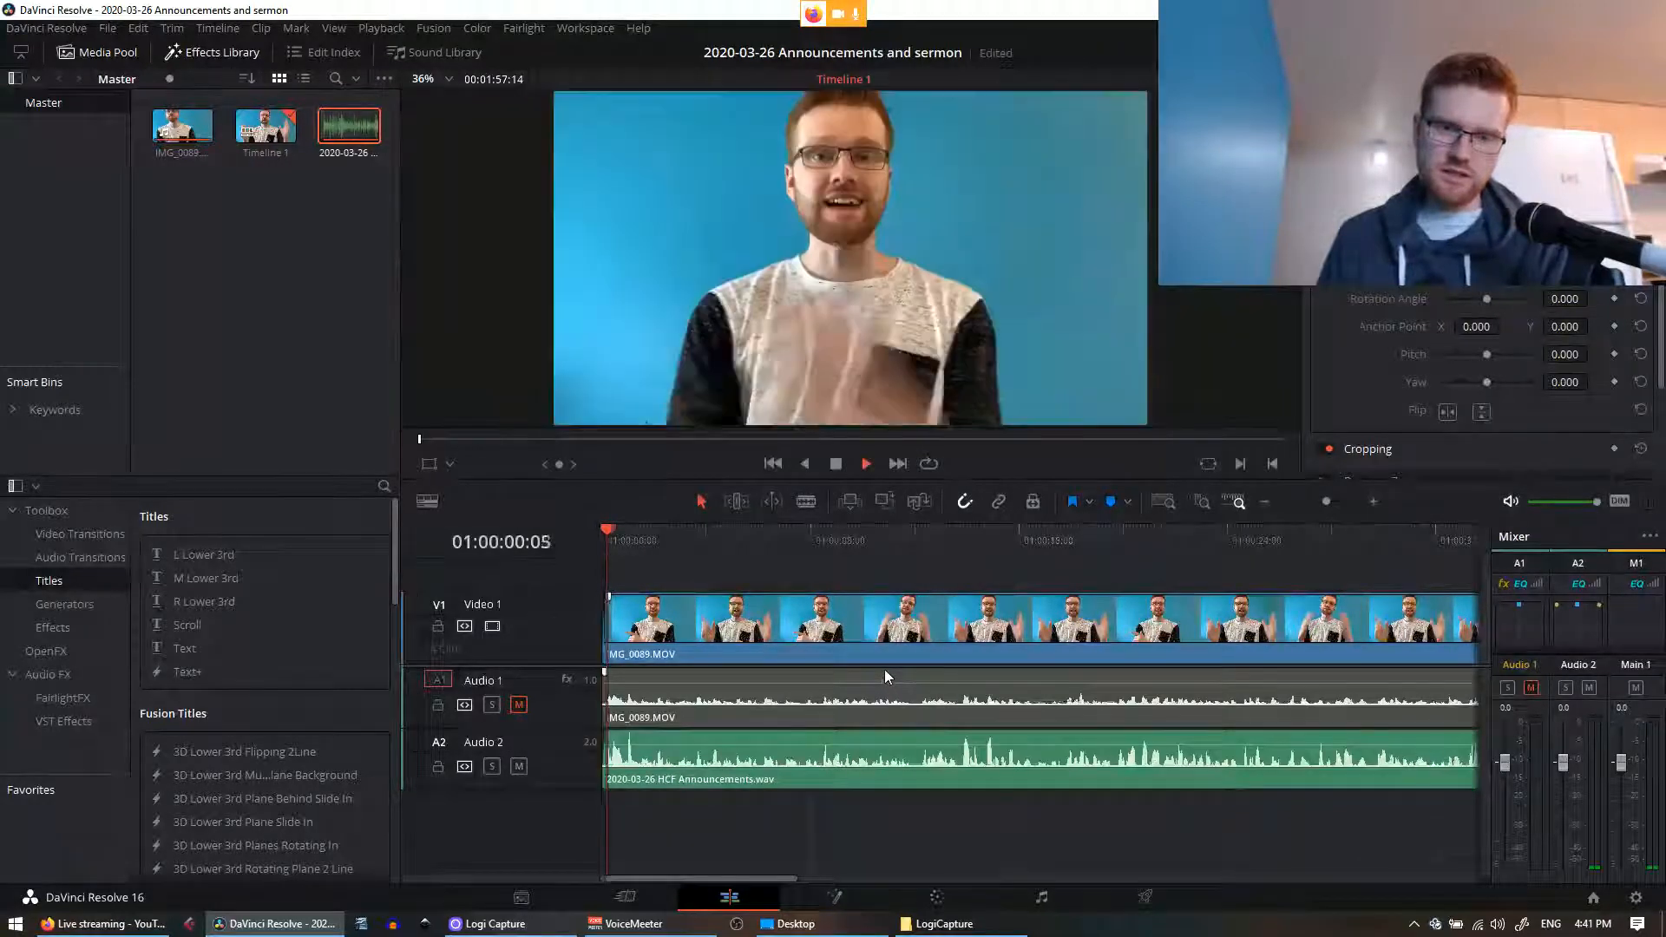
{"action": "key", "text": "space"}
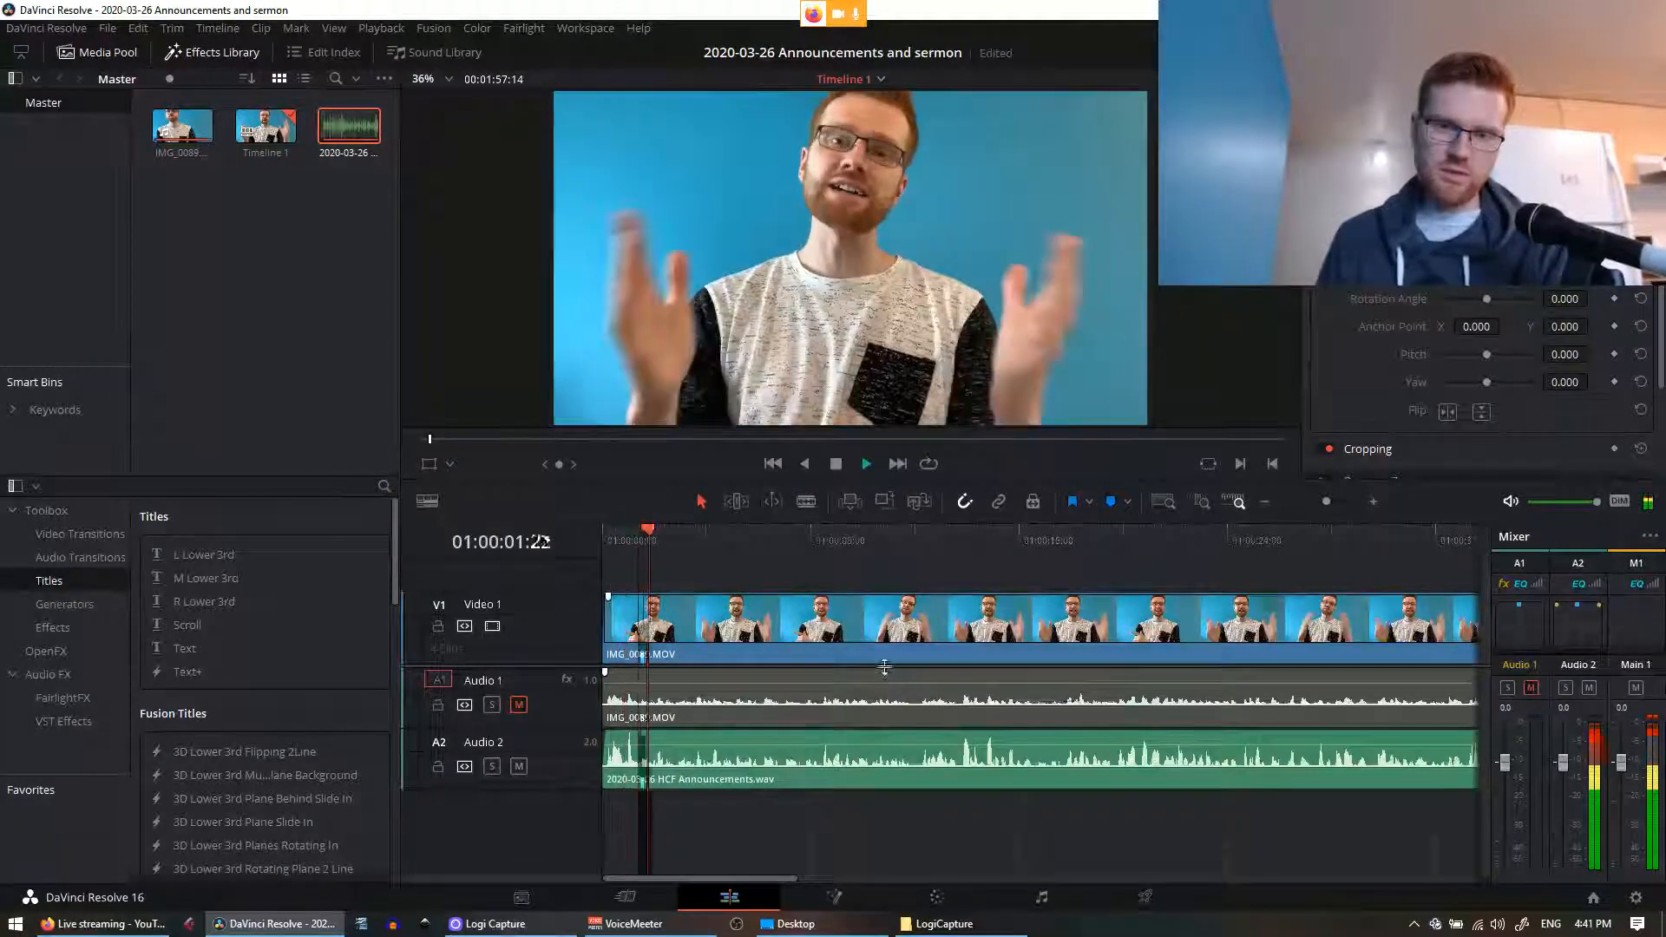
{"action": "key", "text": "ctrl+s"}
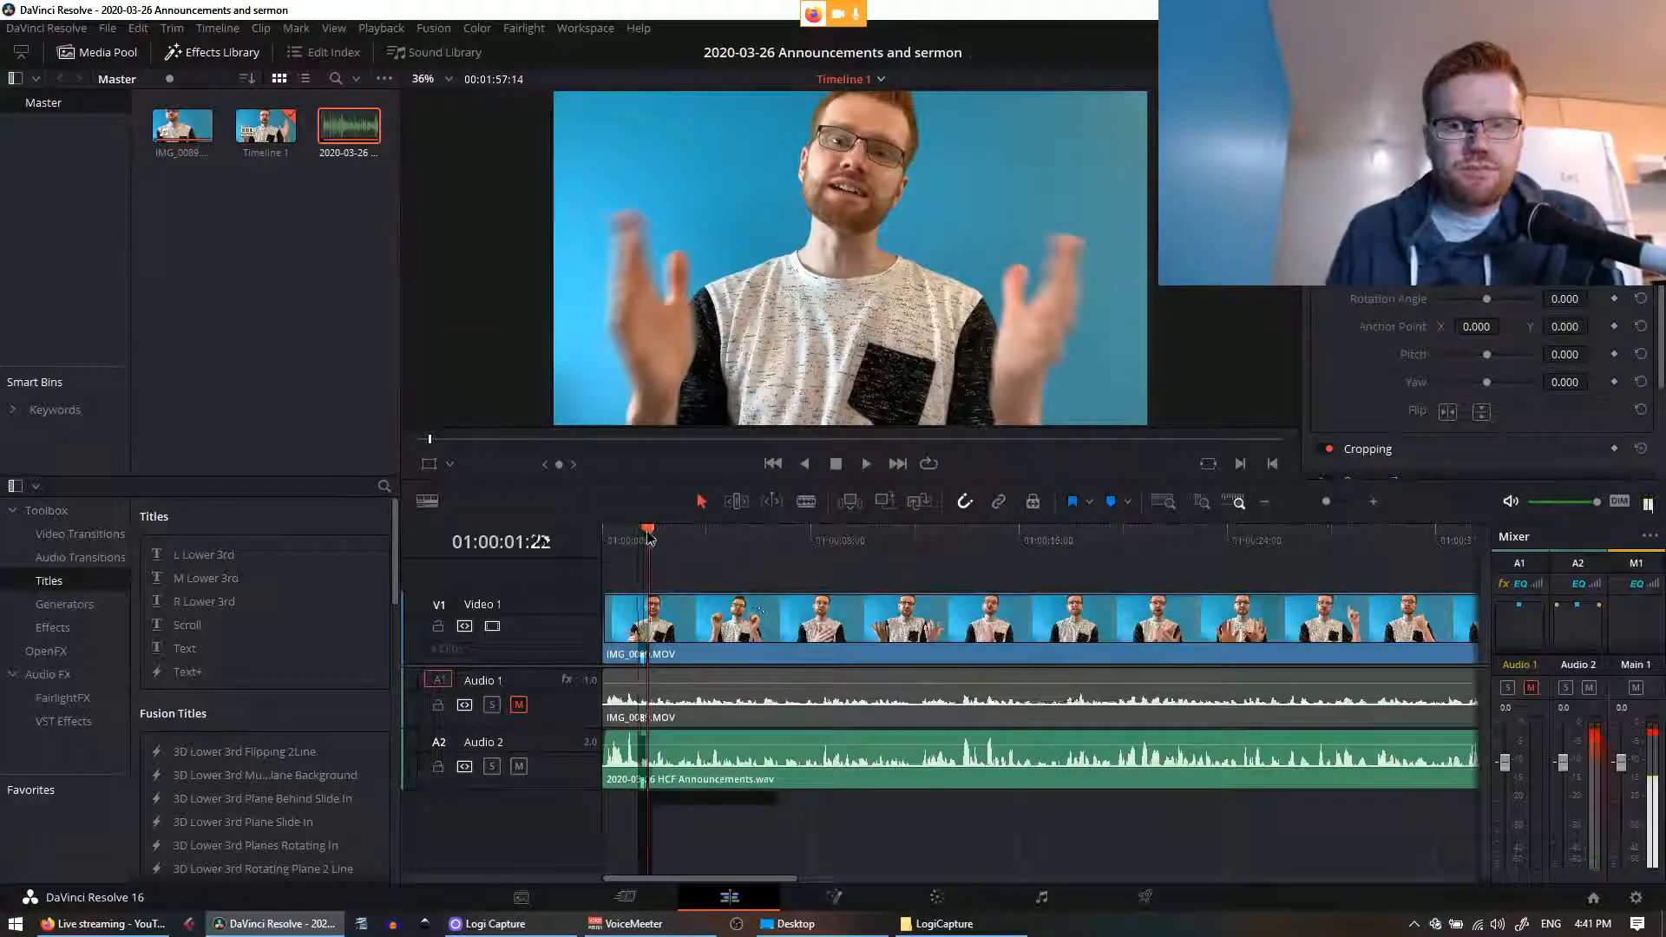
{"action": "left_click_drag", "start_coordinate": [648, 538], "coordinate": [599, 543]}
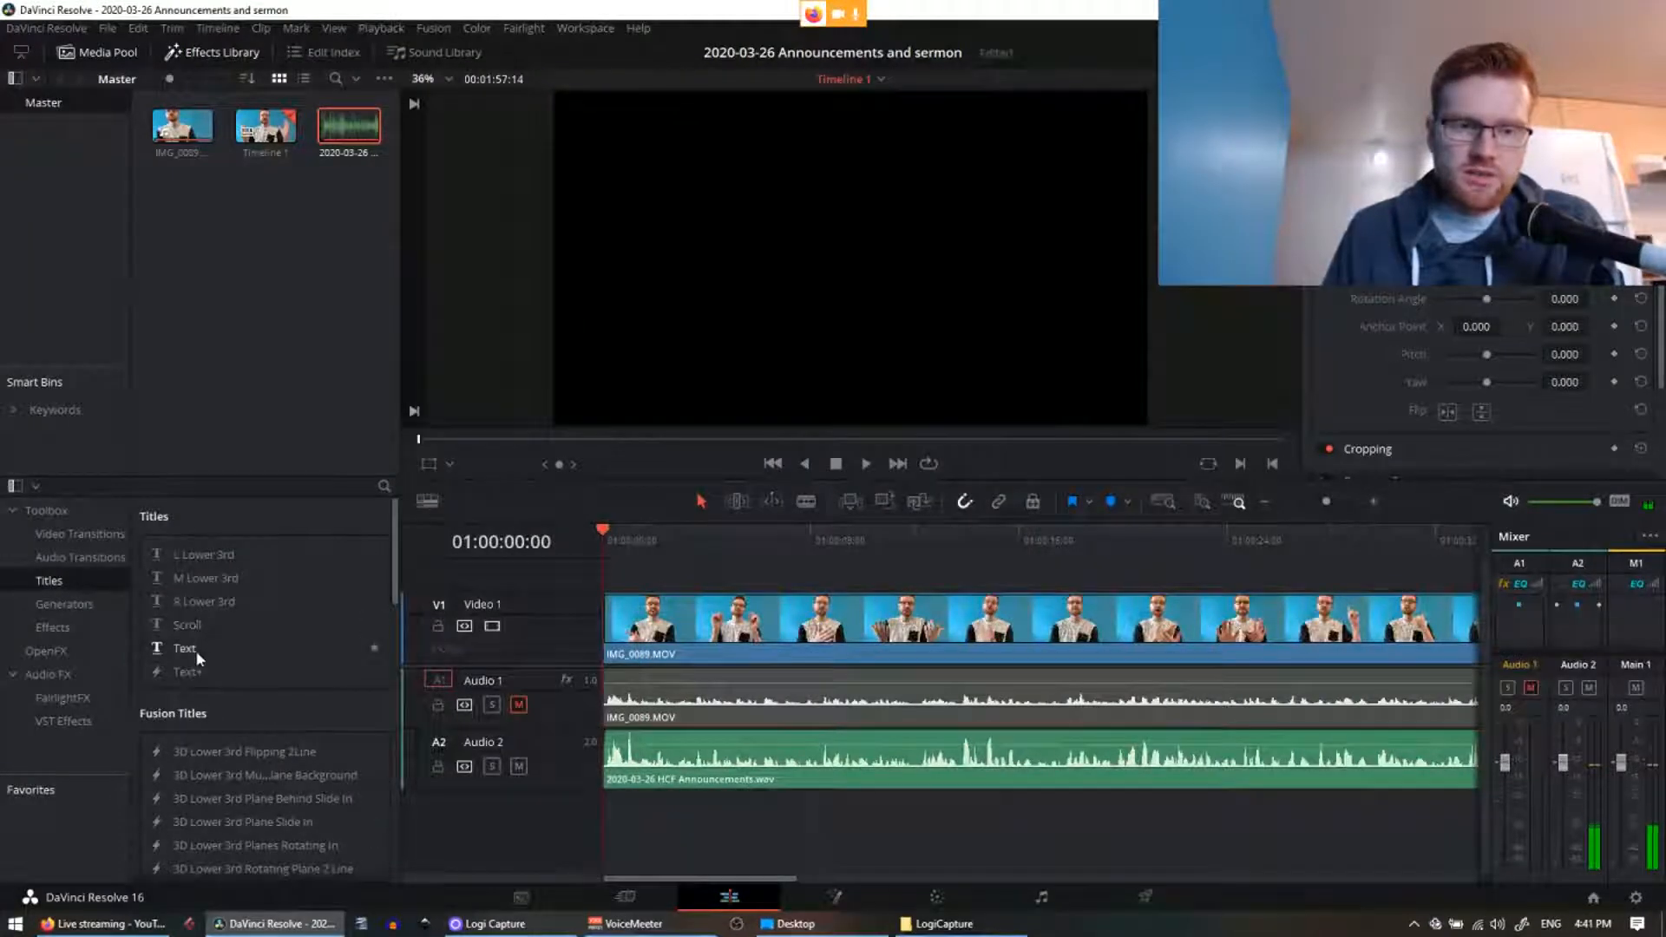
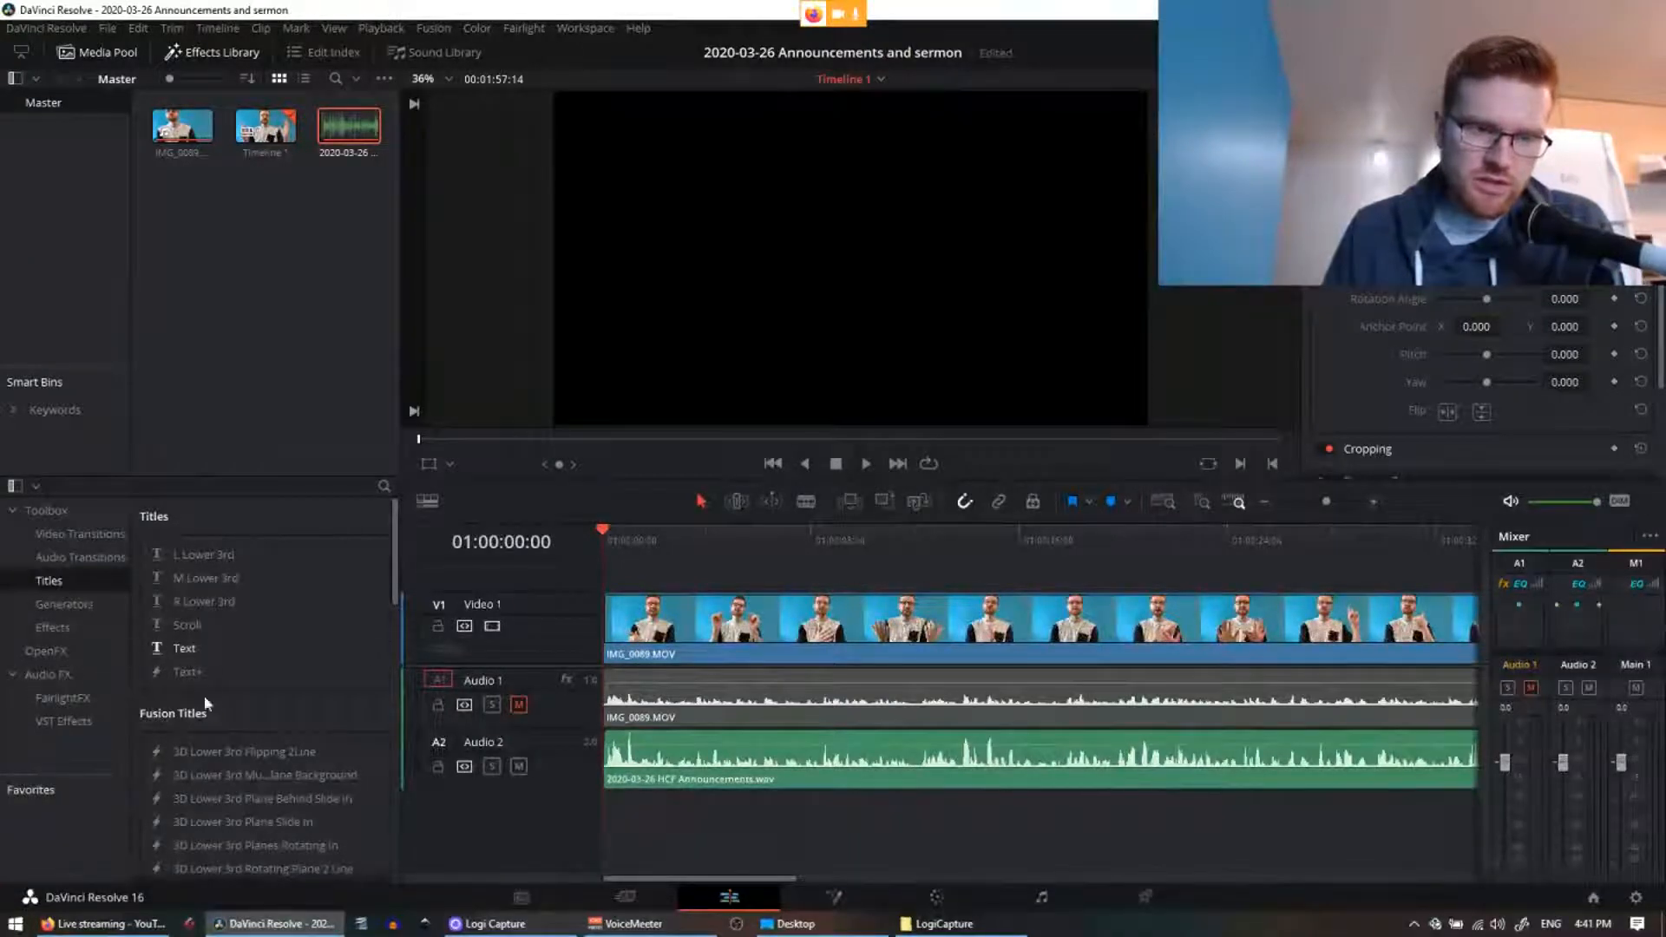
Step: Replace a trial R Lower 3rd title with an L Lower 3rd title on Video 2 at the start
{"action": "scroll", "coordinate": [236, 721], "scroll_direction": "down", "scroll_amount": 3}
{"action": "scroll", "coordinate": [260, 755], "scroll_direction": "up", "scroll_amount": 3}
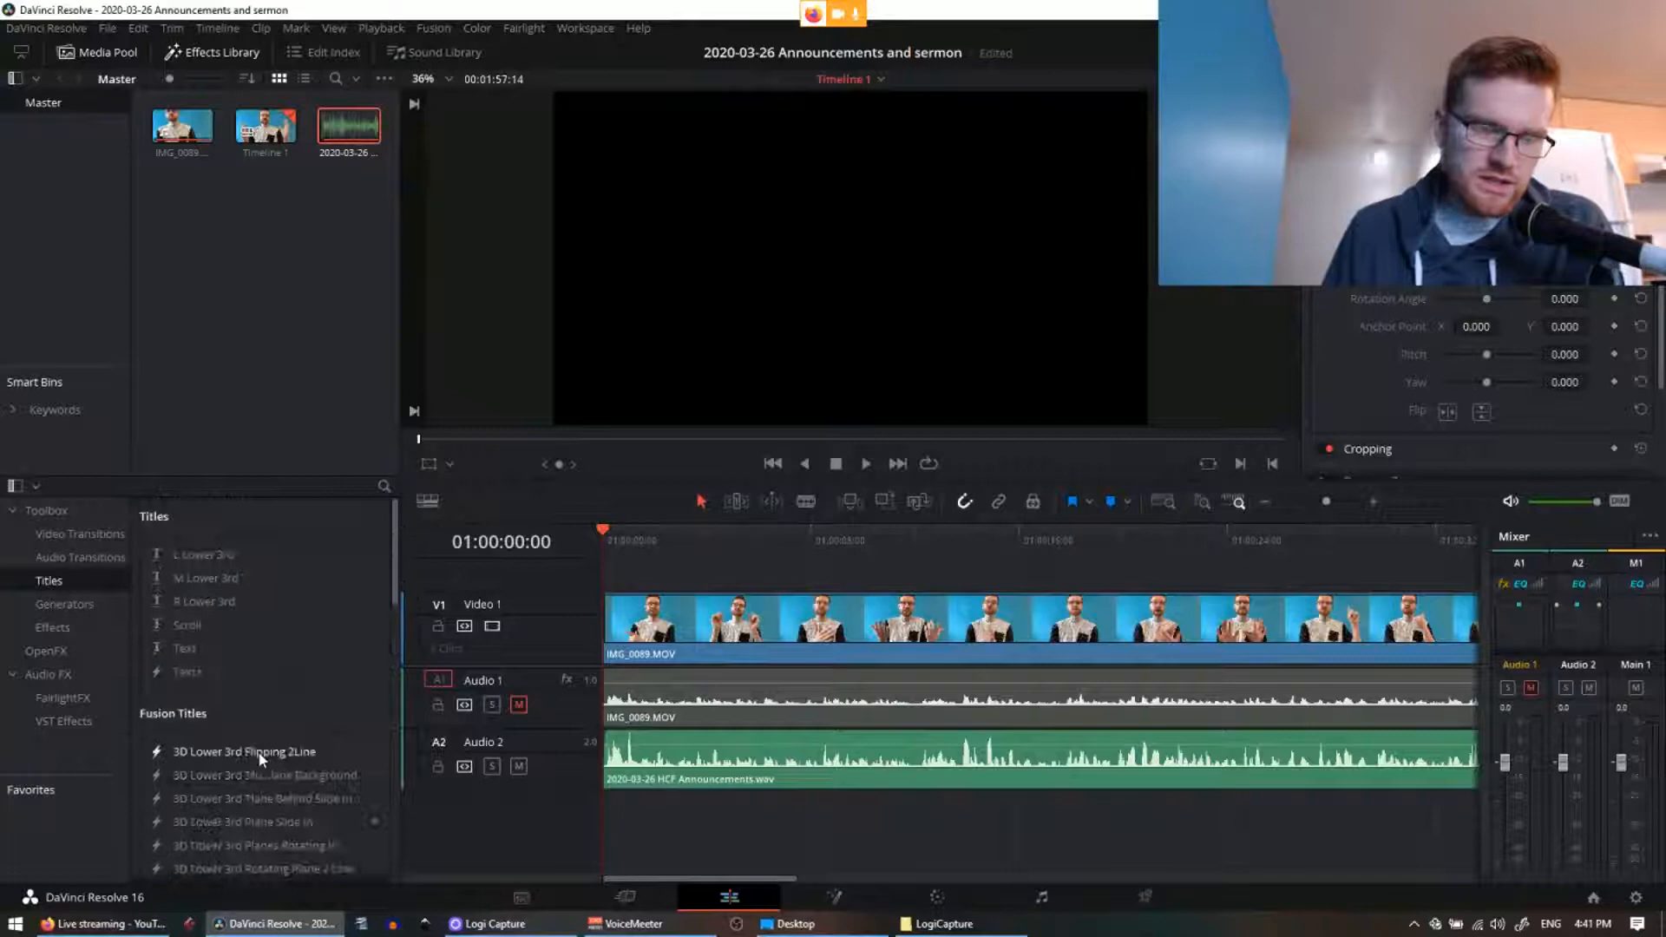
{"action": "left_click", "coordinate": [181, 604]}
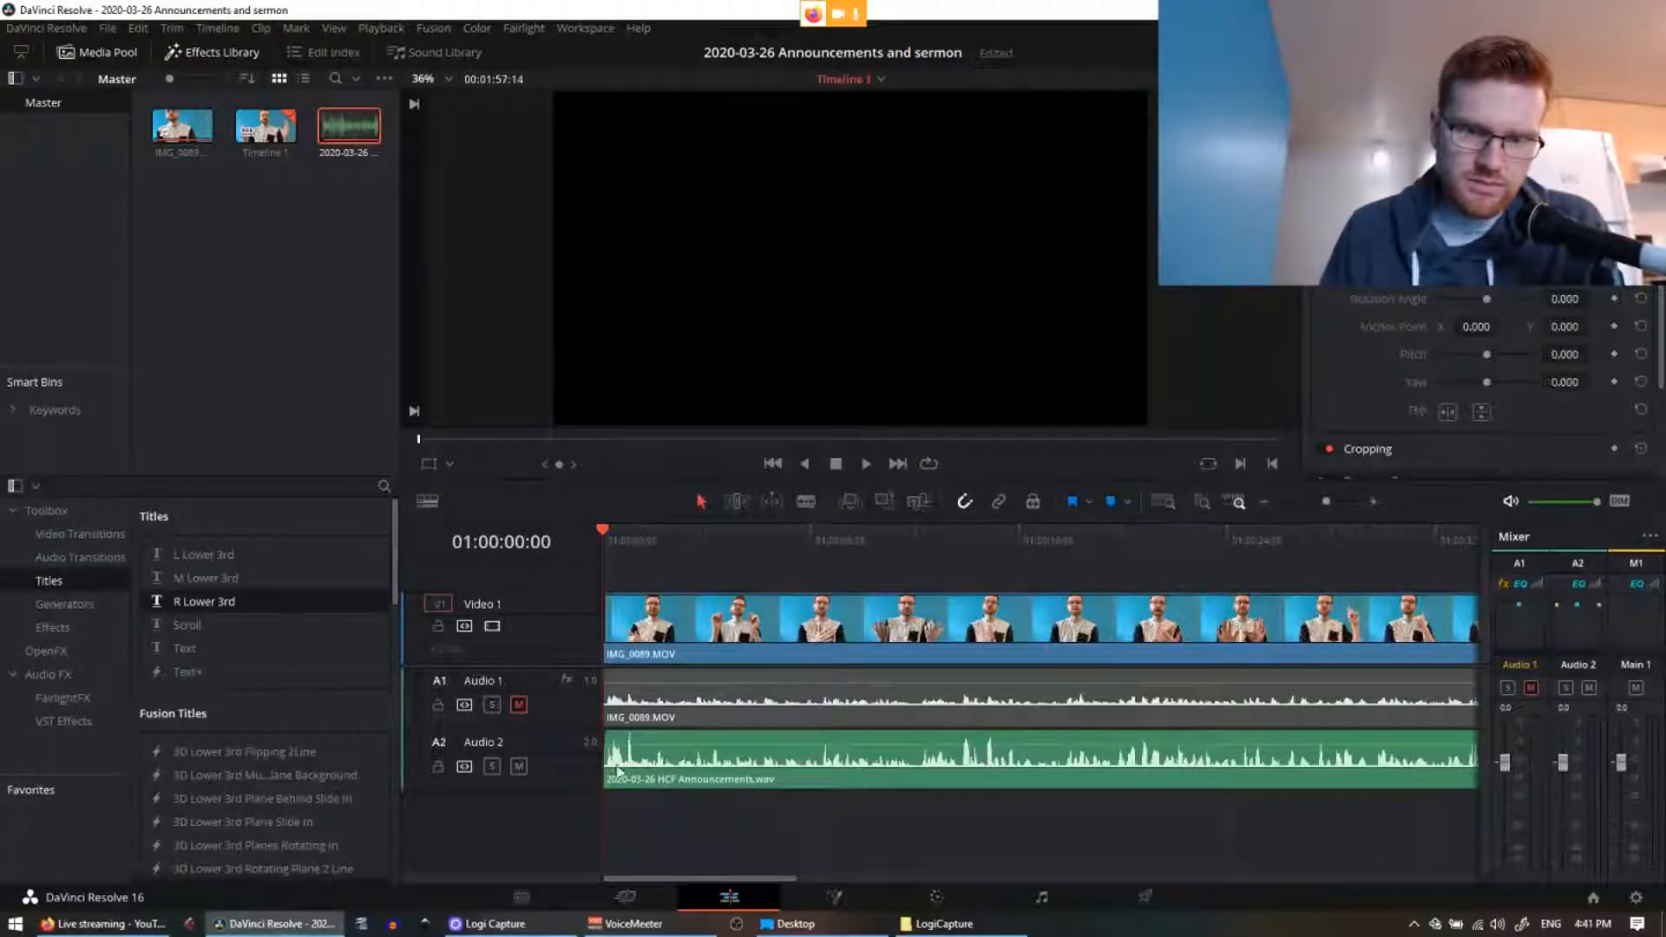
{"action": "left_click_drag", "start_coordinate": [200, 603], "coordinate": [623, 578]}
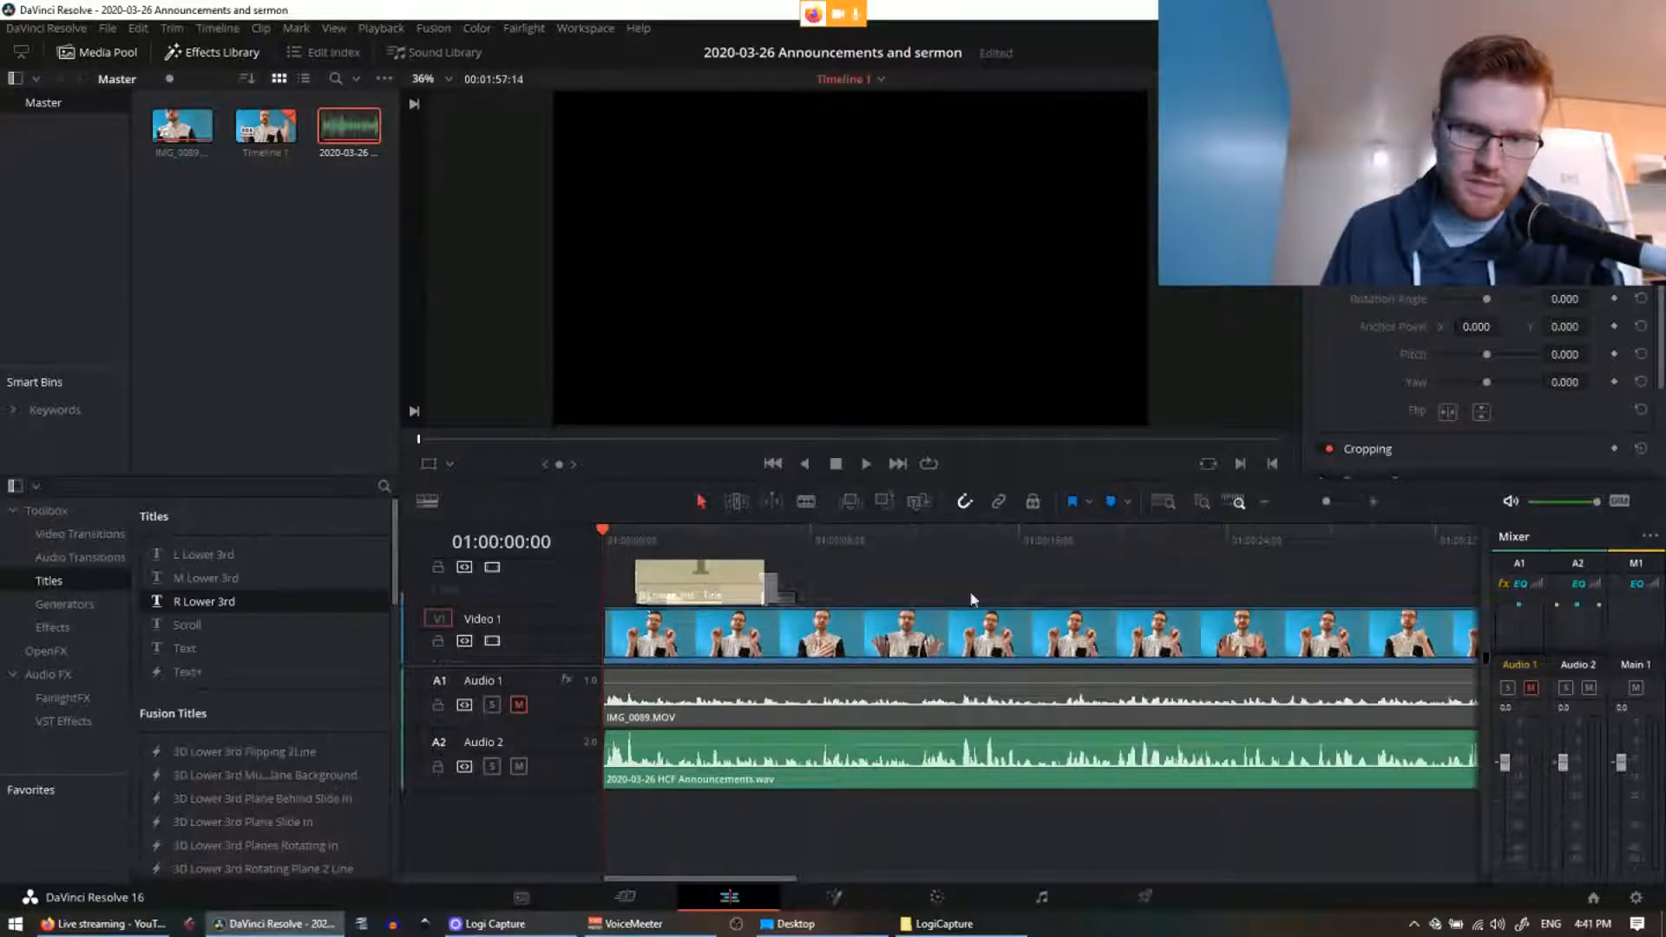
{"action": "left_click_drag", "start_coordinate": [1487, 608], "coordinate": [1484, 580]}
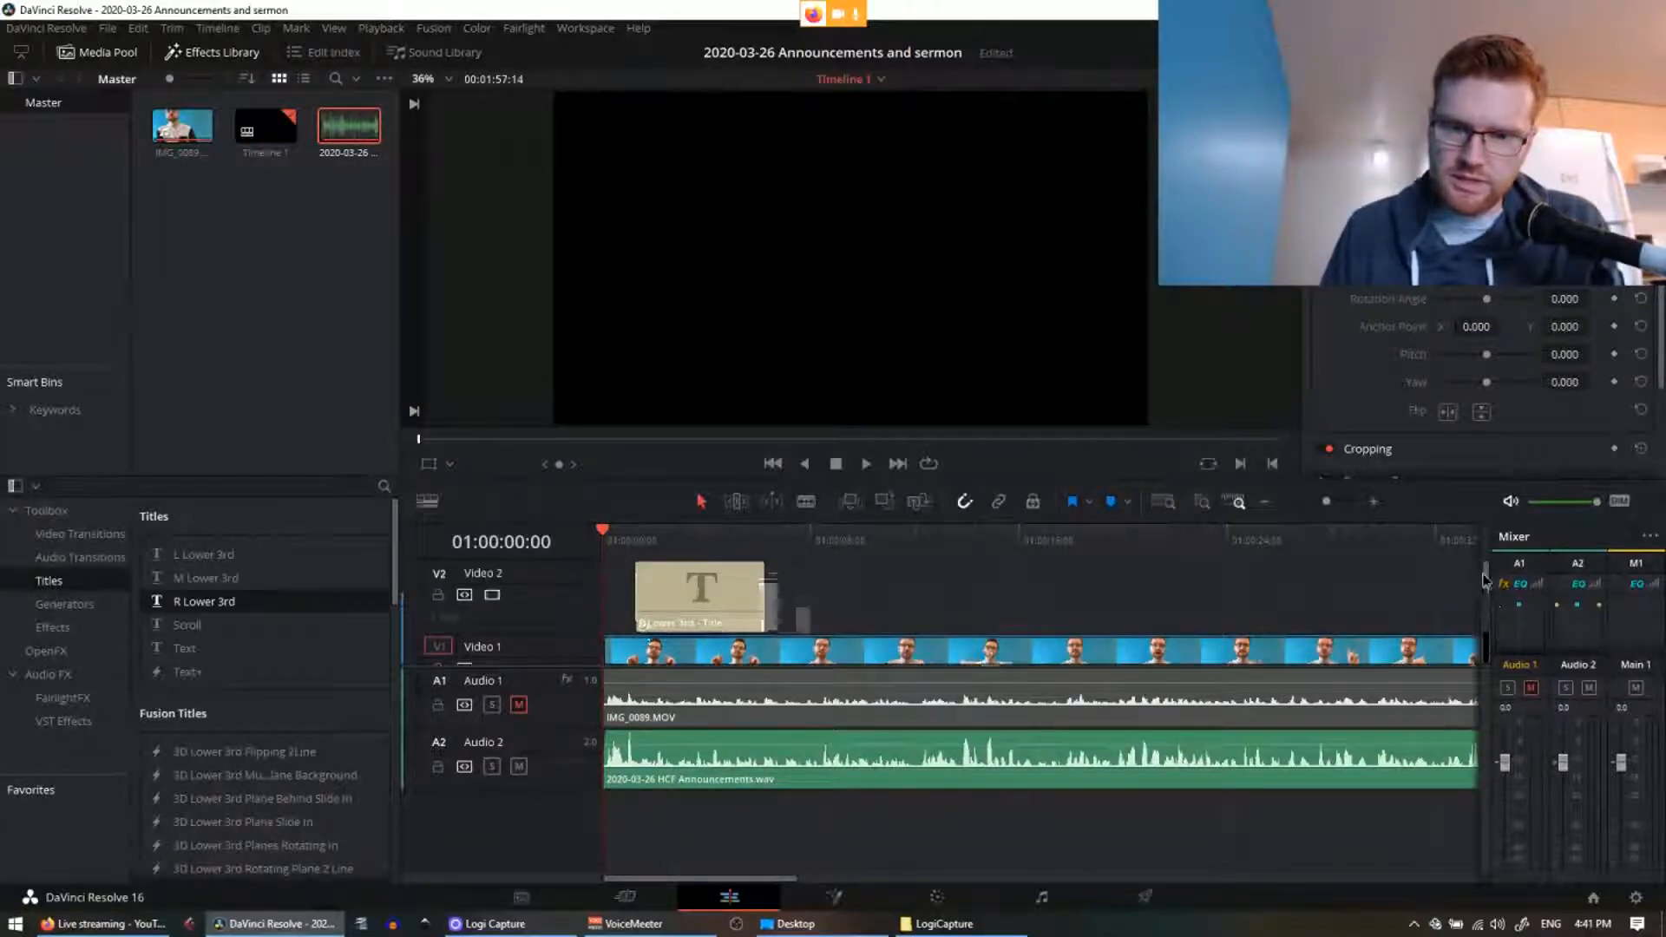
{"action": "left_click", "coordinate": [726, 631]}
{"action": "key", "text": "Delete"}
{"action": "left_click_drag", "start_coordinate": [196, 555], "coordinate": [653, 623]}
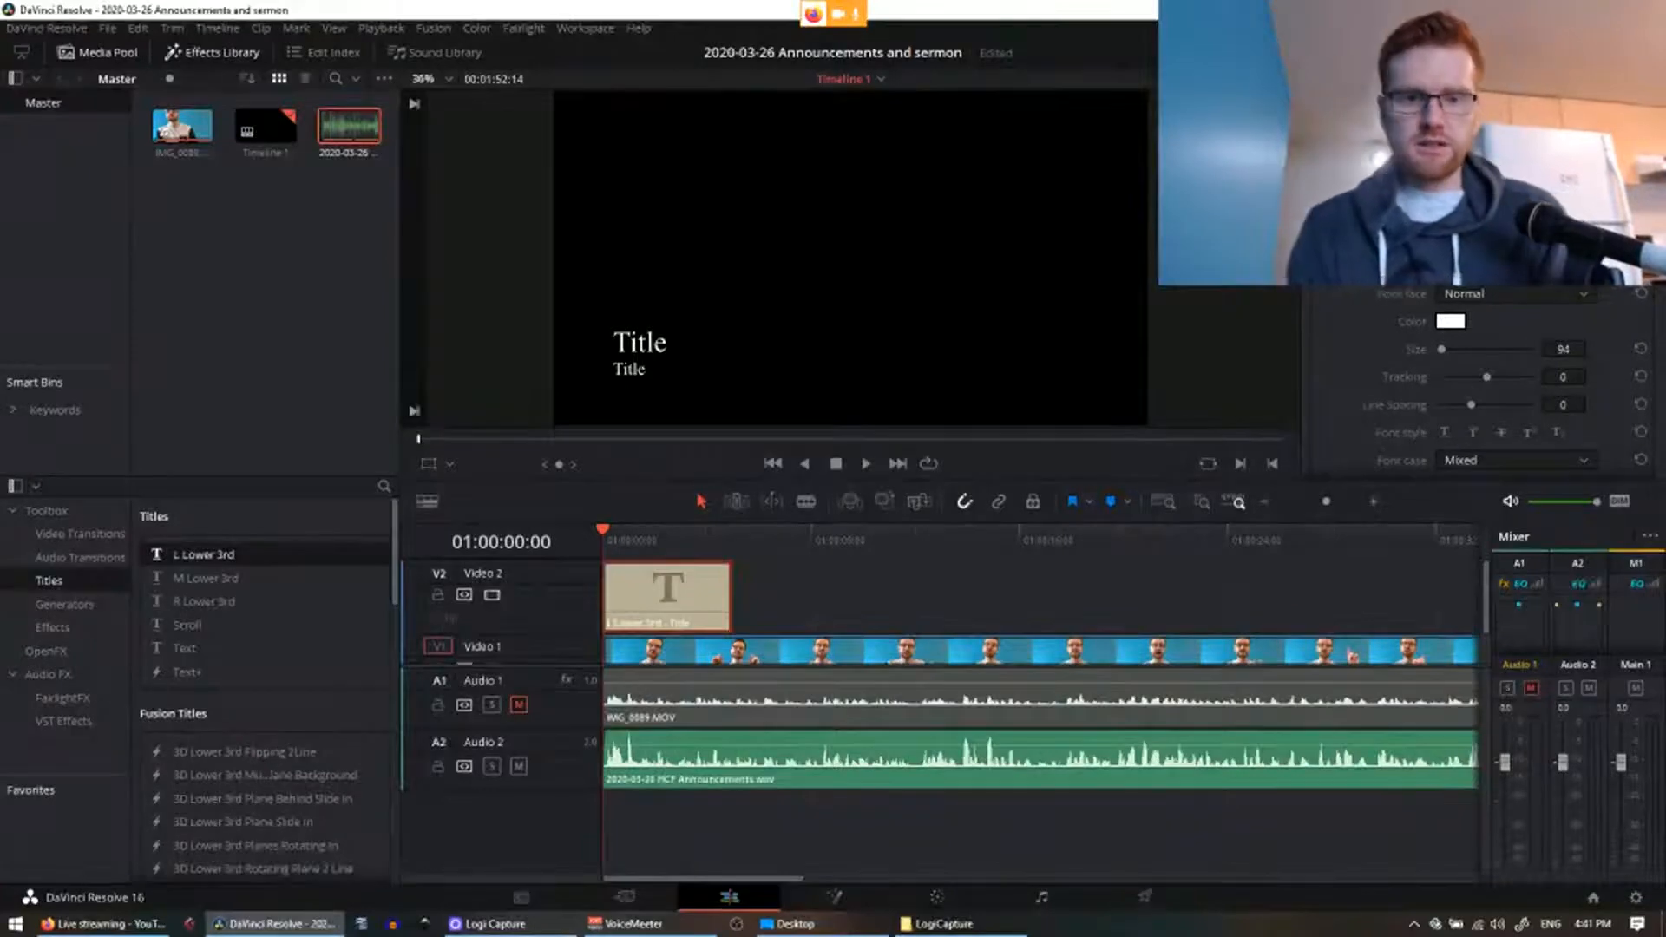
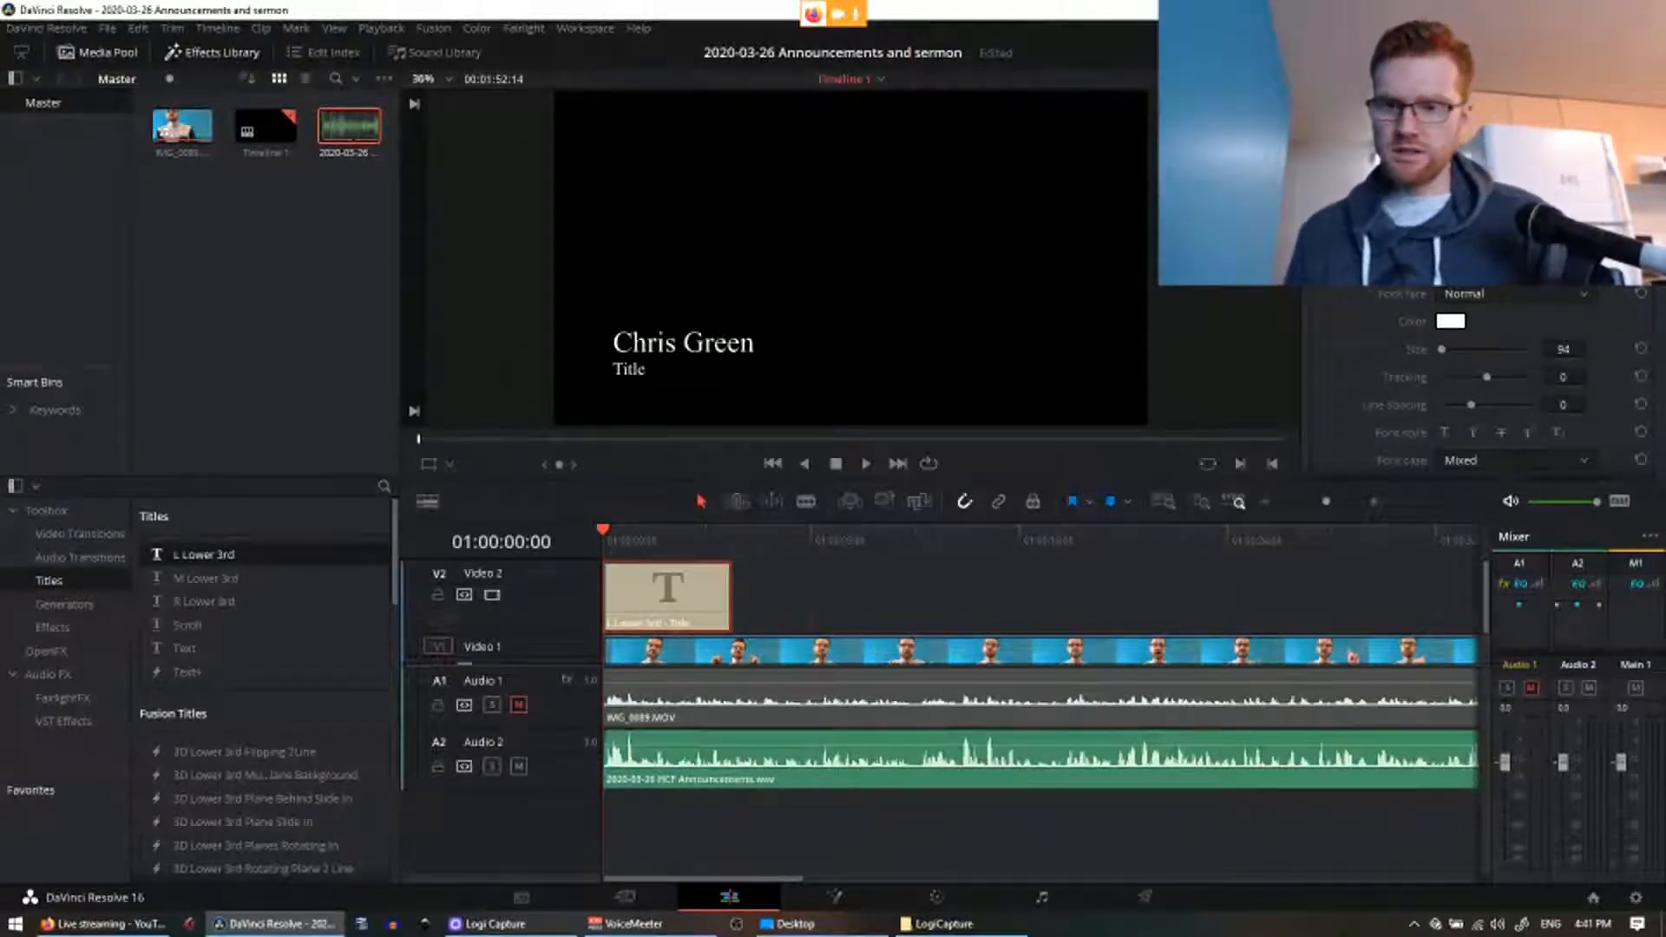
Step: Enter the speaker's name as the title and 'Next Gen Coordinator | HCF' as the subtitle
{"action": "scroll", "coordinate": [1486, 286], "scroll_direction": "up", "scroll_amount": 3}
{"action": "scroll", "coordinate": [1487, 287], "scroll_direction": "down", "scroll_amount": 3}
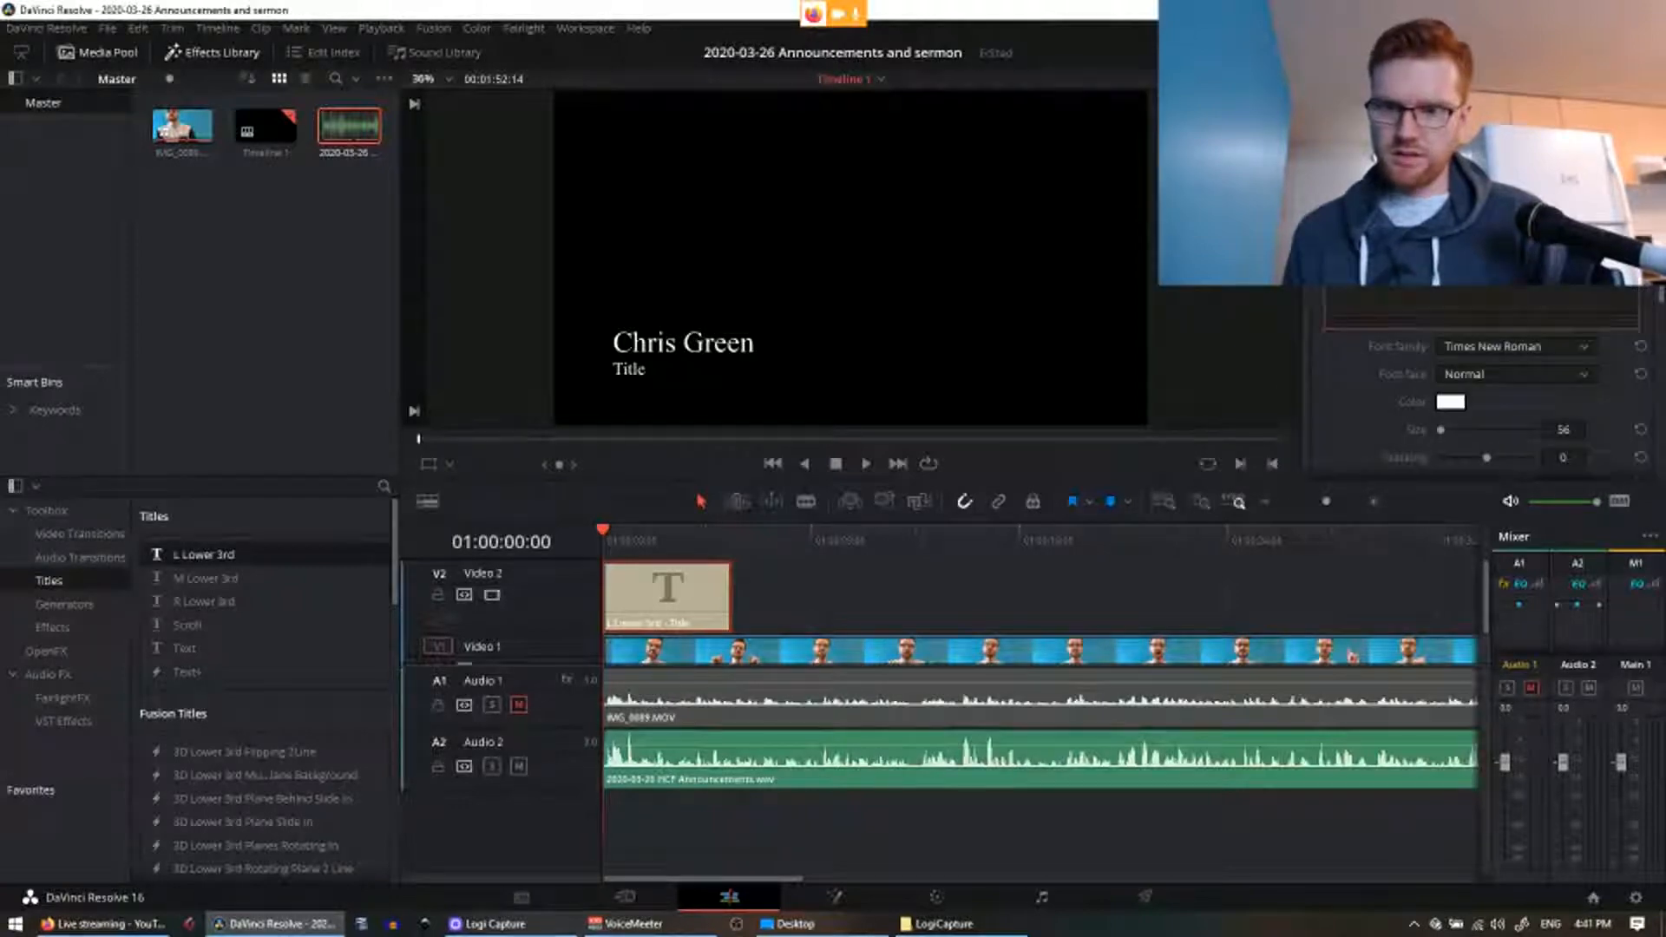
{"action": "key", "text": "BackSpace"}
{"action": "key", "text": "BackSpace"}
{"action": "key", "text": "BackSpace"}
{"action": "key", "text": "BackSpace"}
{"action": "key", "text": "BackSpace"}
{"action": "type", "text": "Next Gen"}
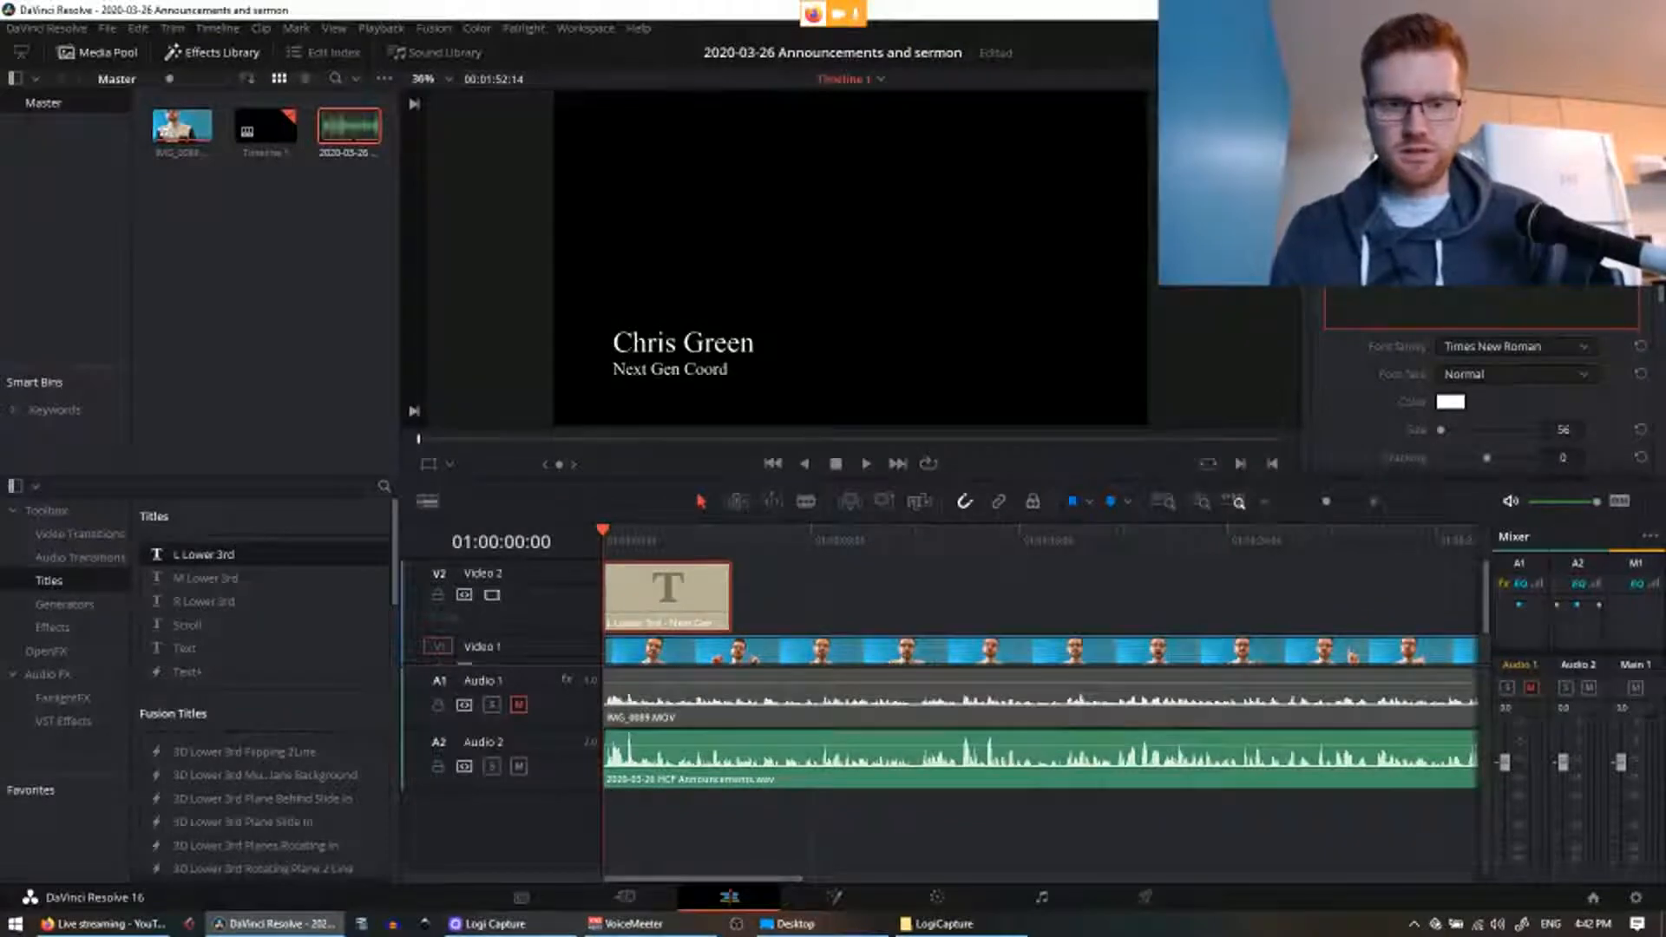
{"action": "type", "text": "Coordinator"}
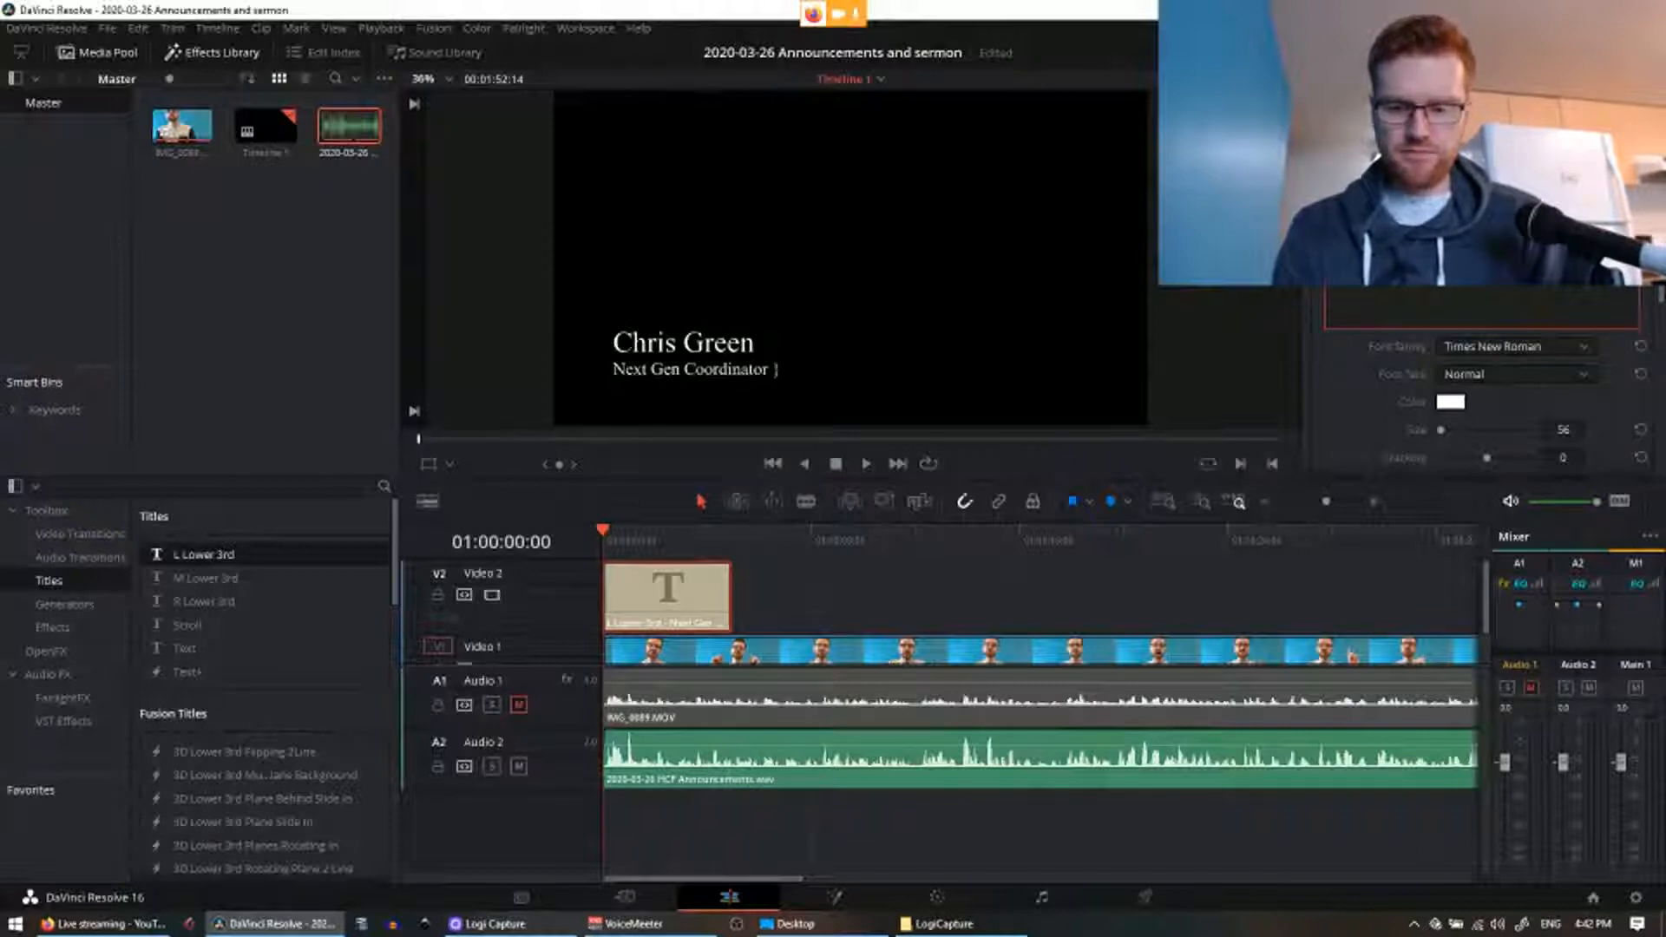
{"action": "type", "text": " | HCF"}
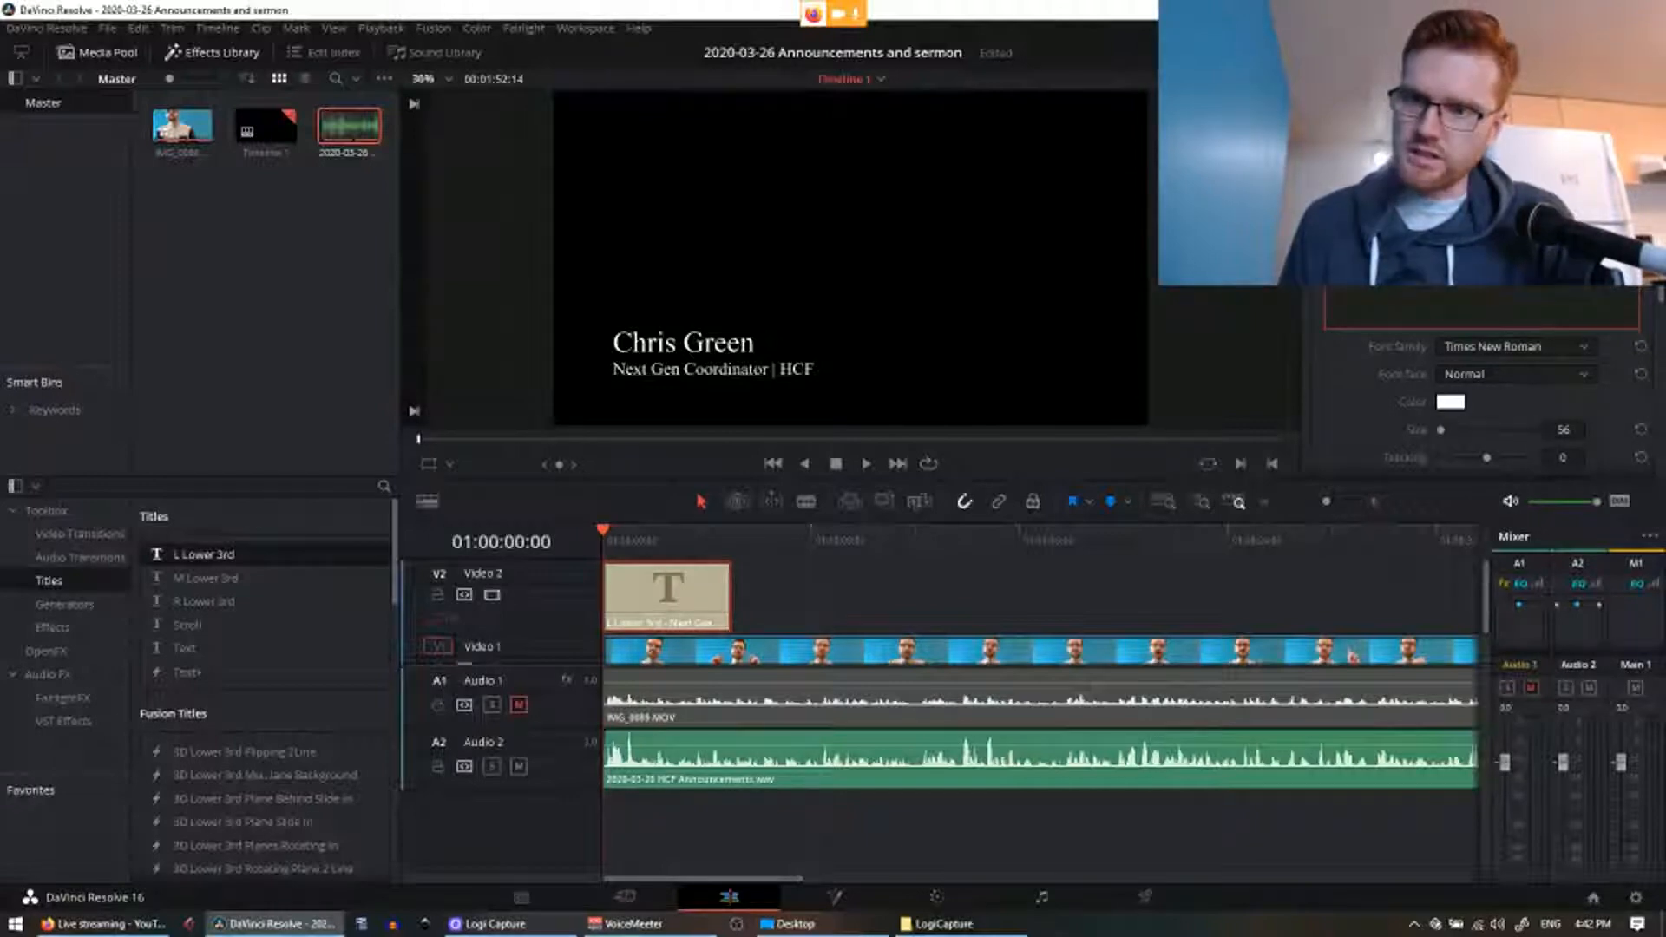
{"action": "scroll", "coordinate": [1484, 312], "scroll_direction": "down", "scroll_amount": 1}
{"action": "left_click", "coordinate": [1484, 297]}
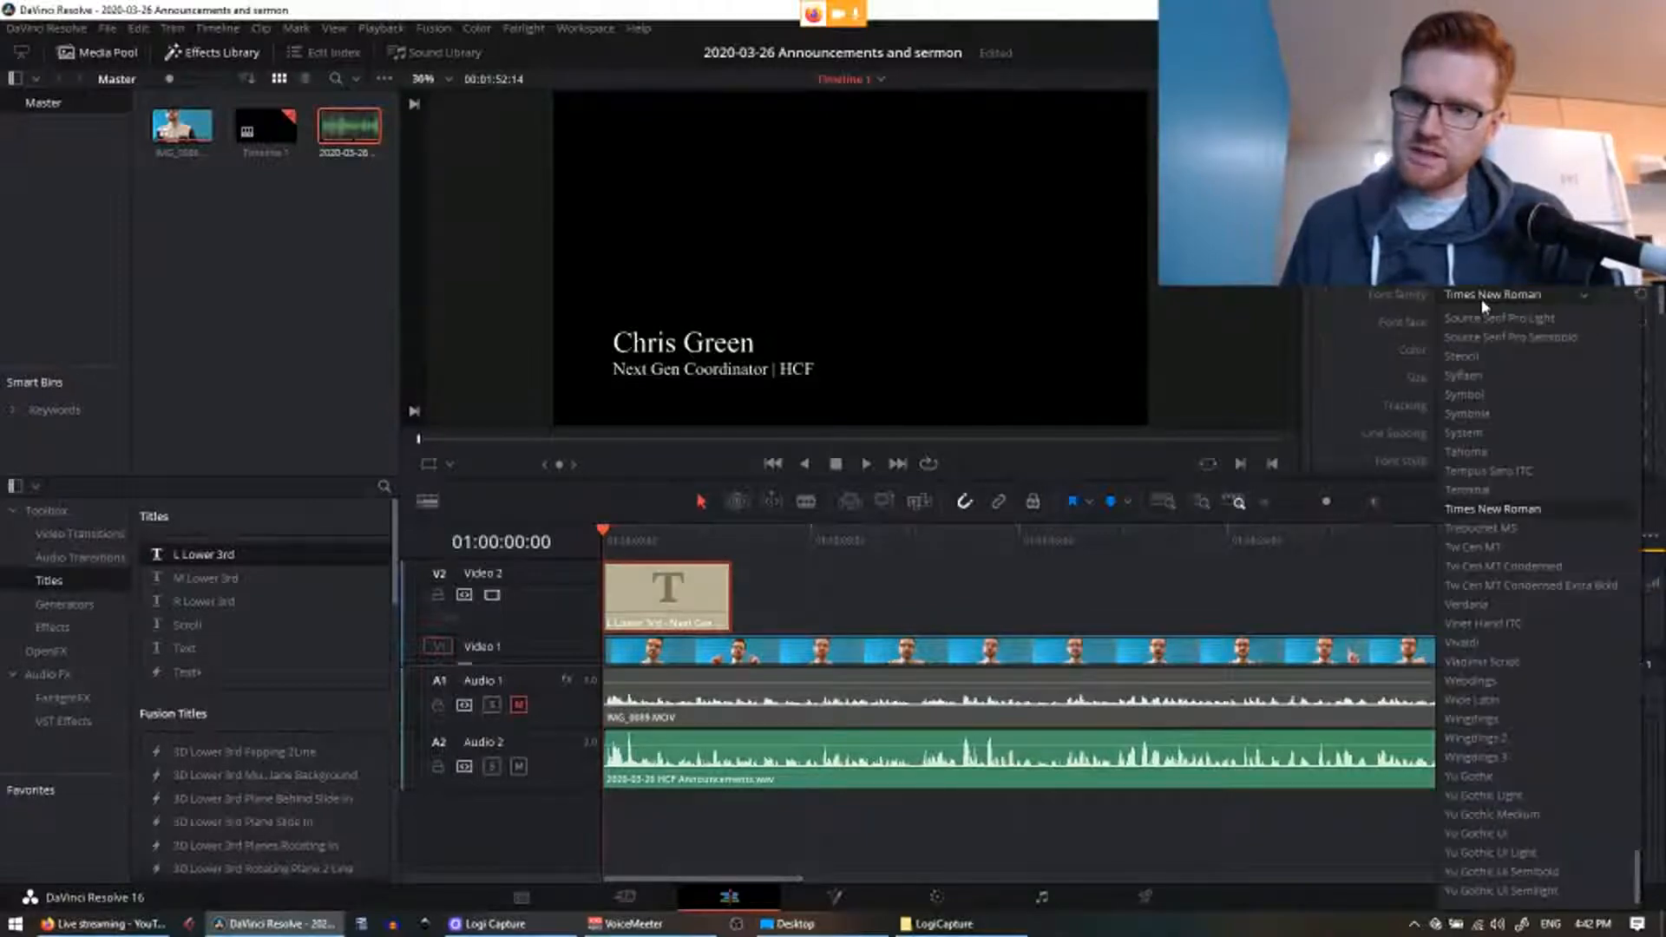
Step: Set the name line's font family to Verdana
{"action": "left_click", "coordinate": [1370, 394]}
{"action": "scroll", "coordinate": [1450, 327], "scroll_direction": "down", "scroll_amount": 4}
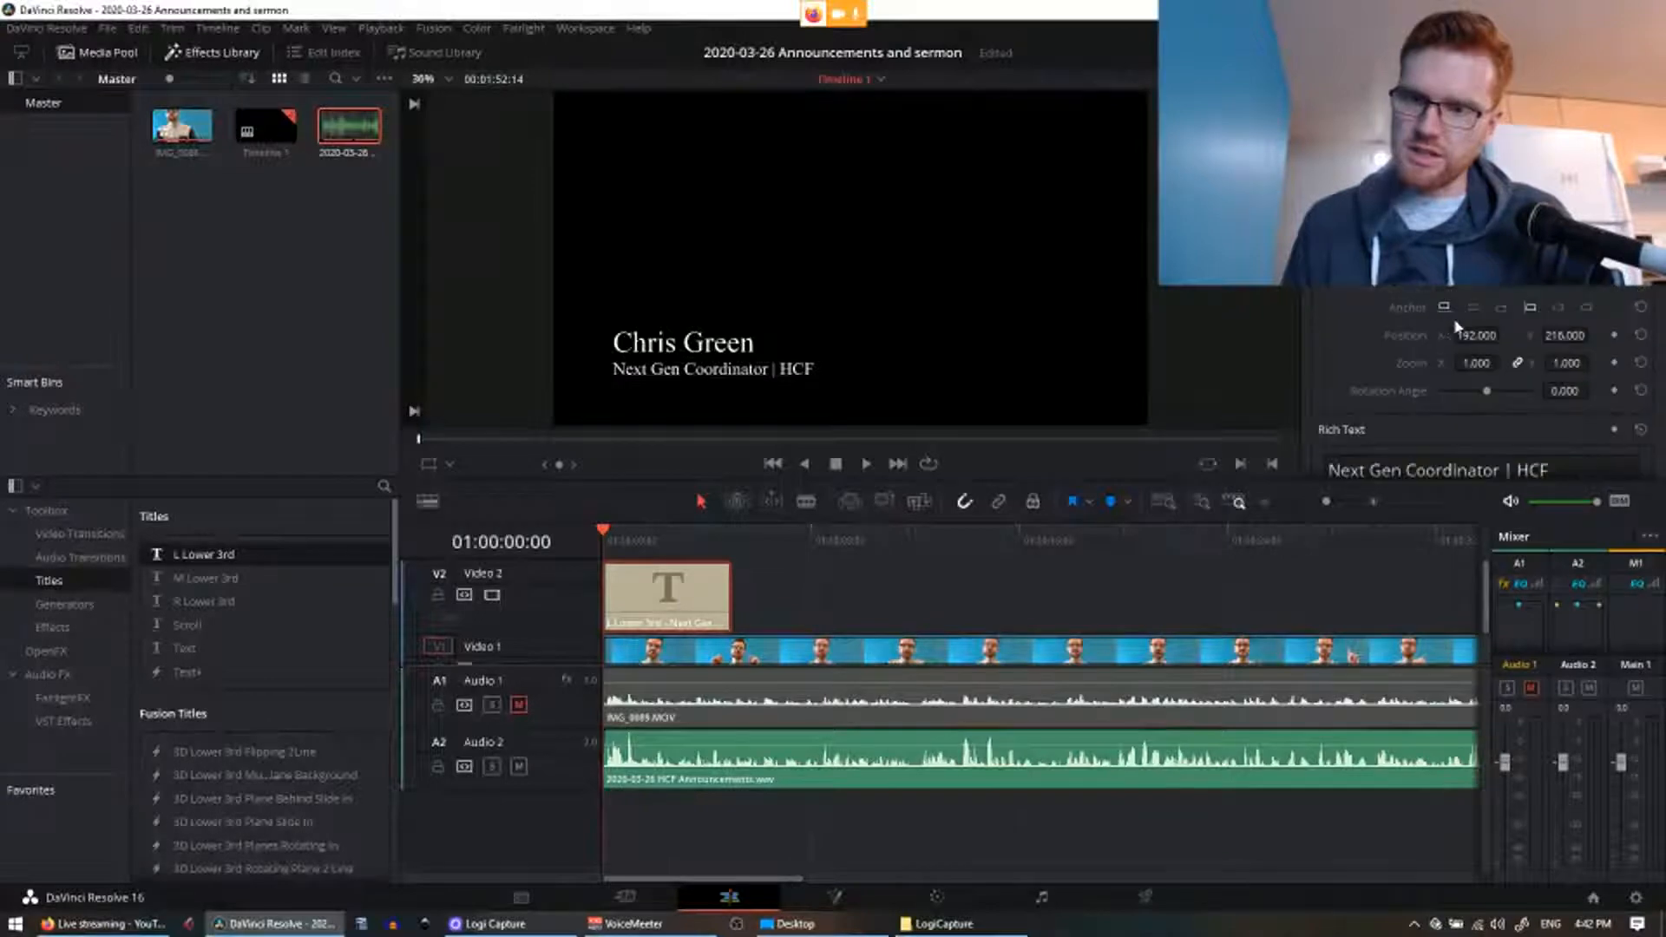
{"action": "scroll", "coordinate": [1456, 326], "scroll_direction": "up", "scroll_amount": 3}
{"action": "left_click", "coordinate": [1499, 269]}
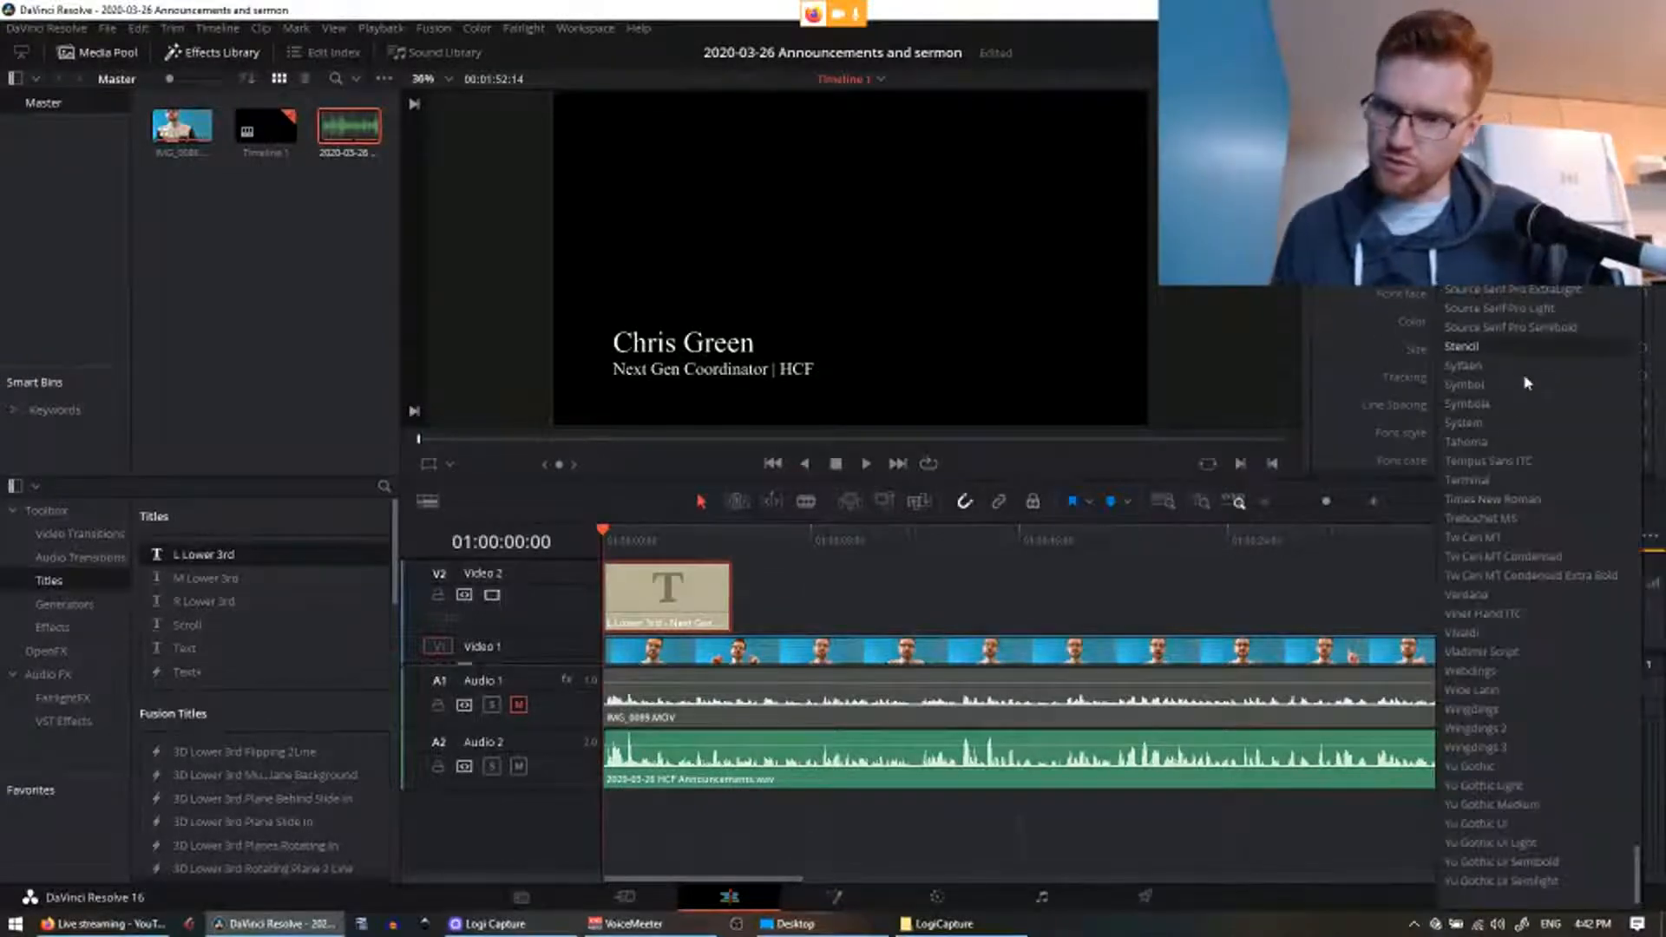
{"action": "left_click", "coordinate": [1502, 596]}
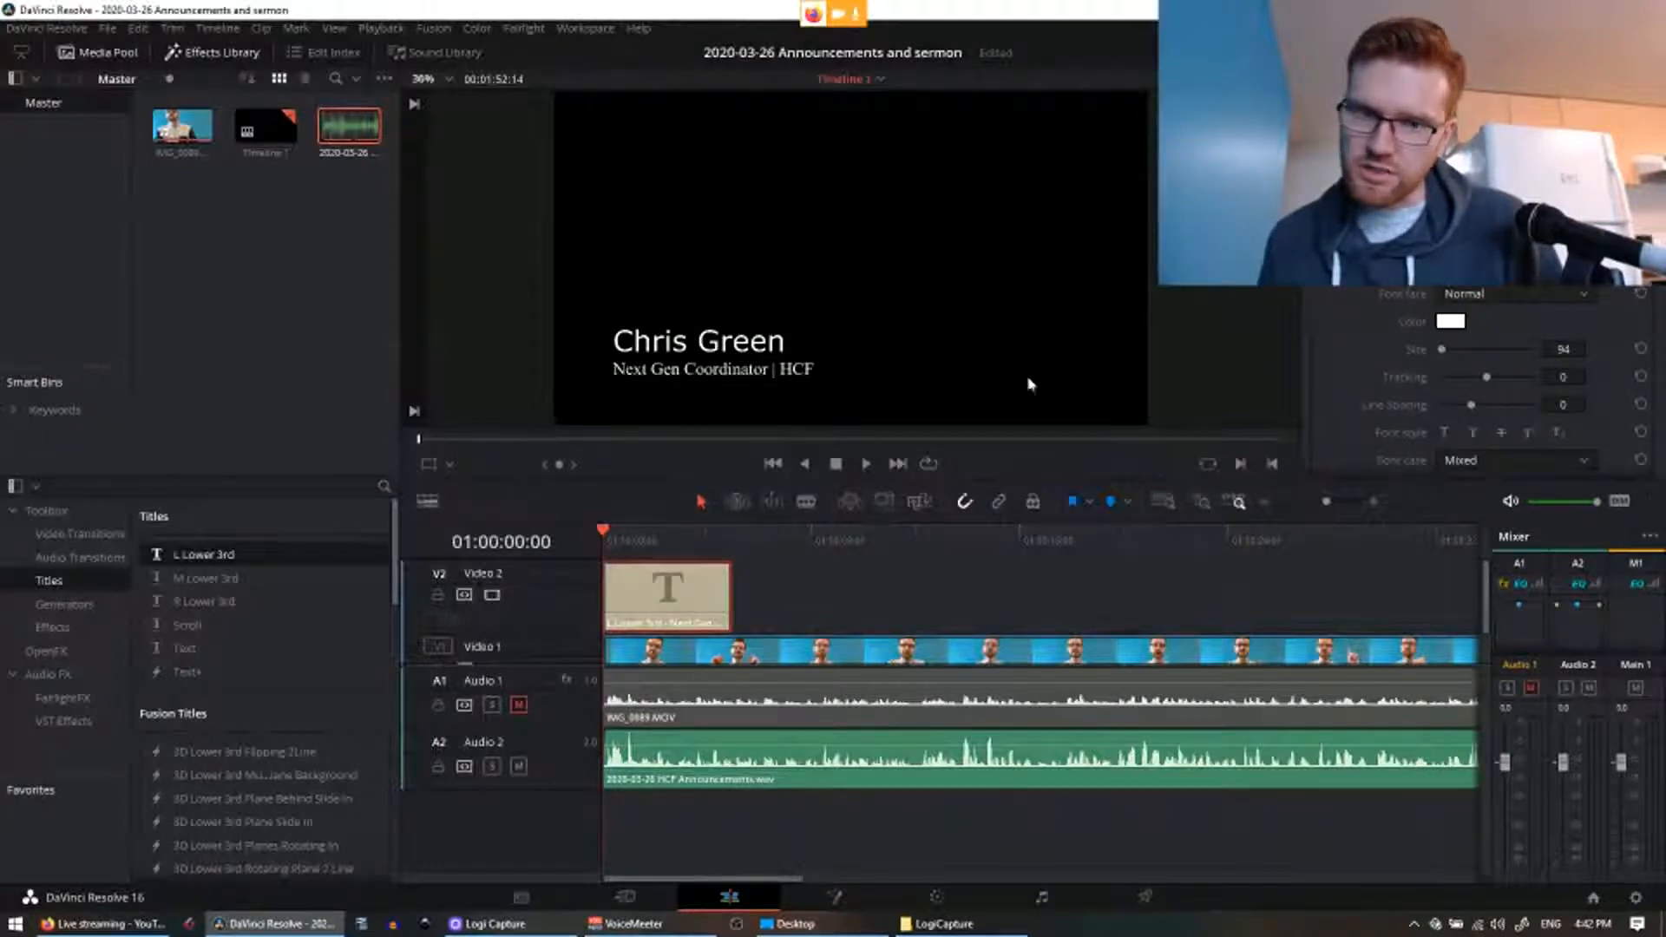
Step: Set the subtitle line to Verdana and preview the title at 01:00:01:02
{"action": "scroll", "coordinate": [1480, 383], "scroll_direction": "down", "scroll_amount": 7}
{"action": "left_click", "coordinate": [1527, 354]}
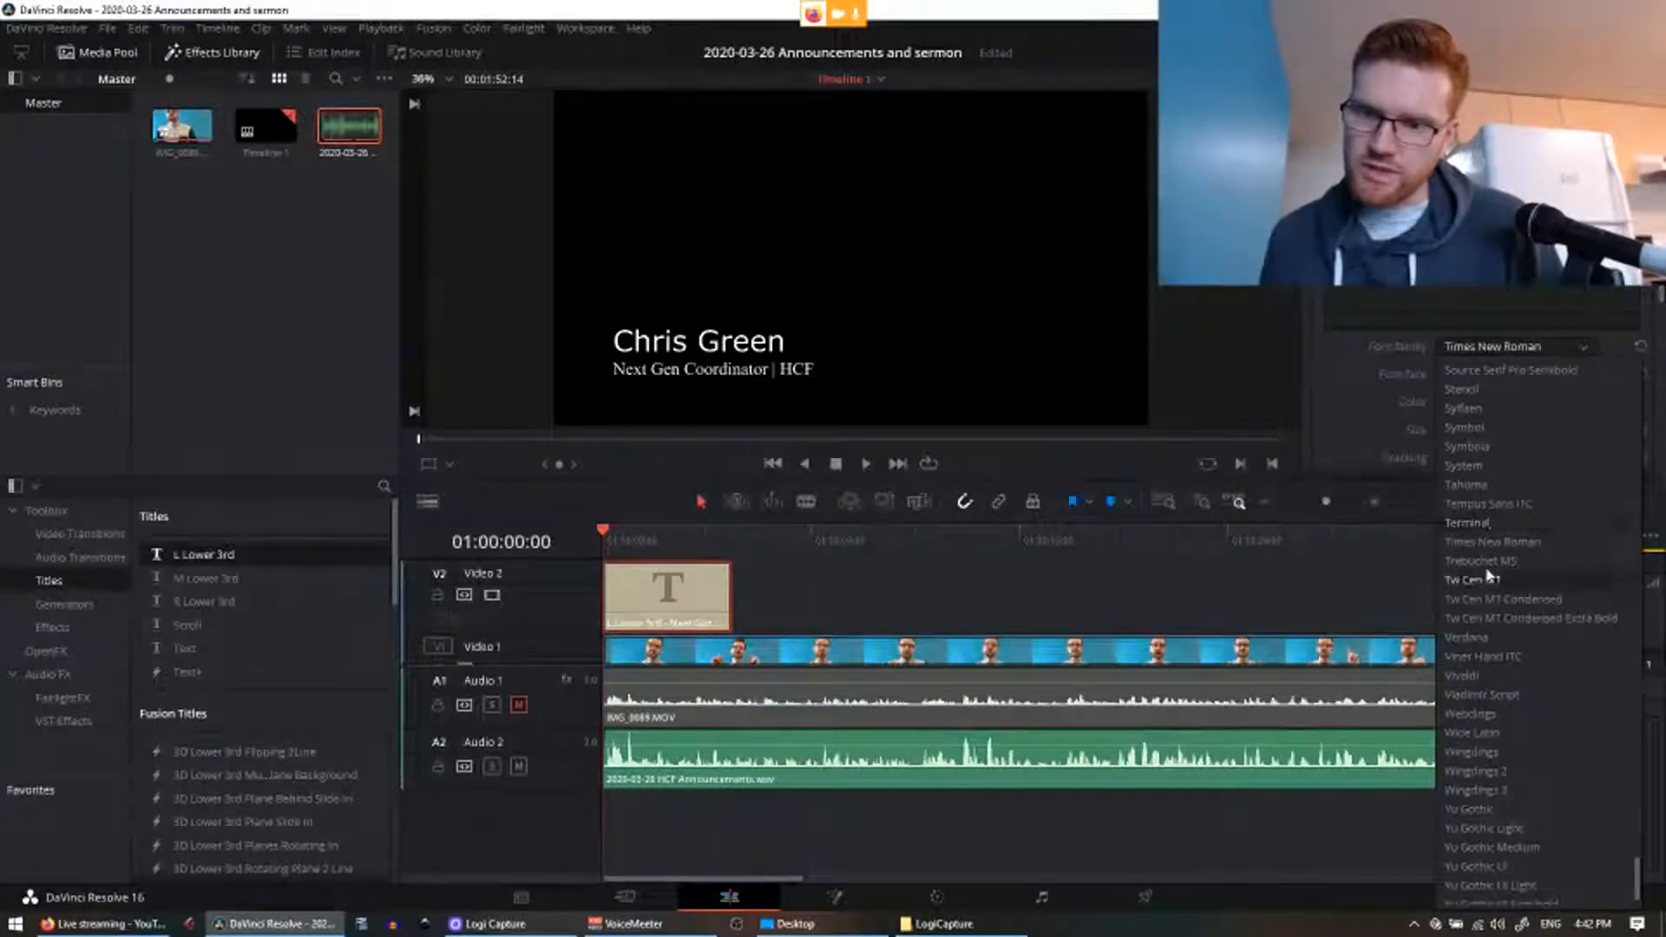
{"action": "left_click", "coordinate": [1476, 639]}
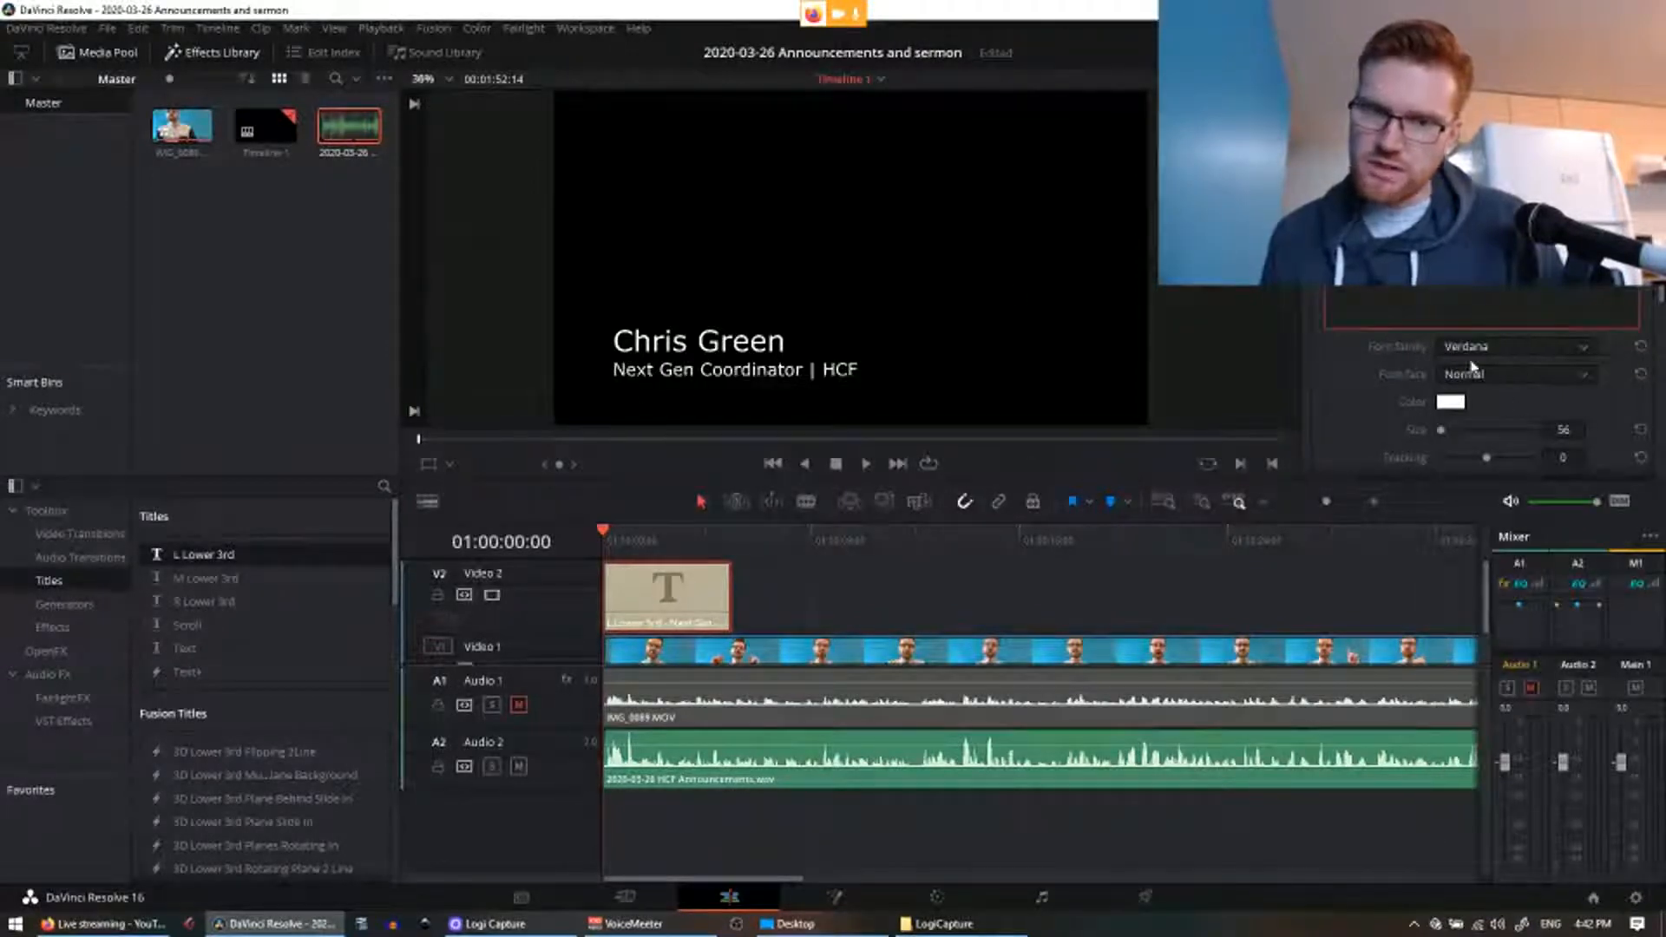
{"action": "scroll", "coordinate": [1527, 312], "scroll_direction": "up", "scroll_amount": 5}
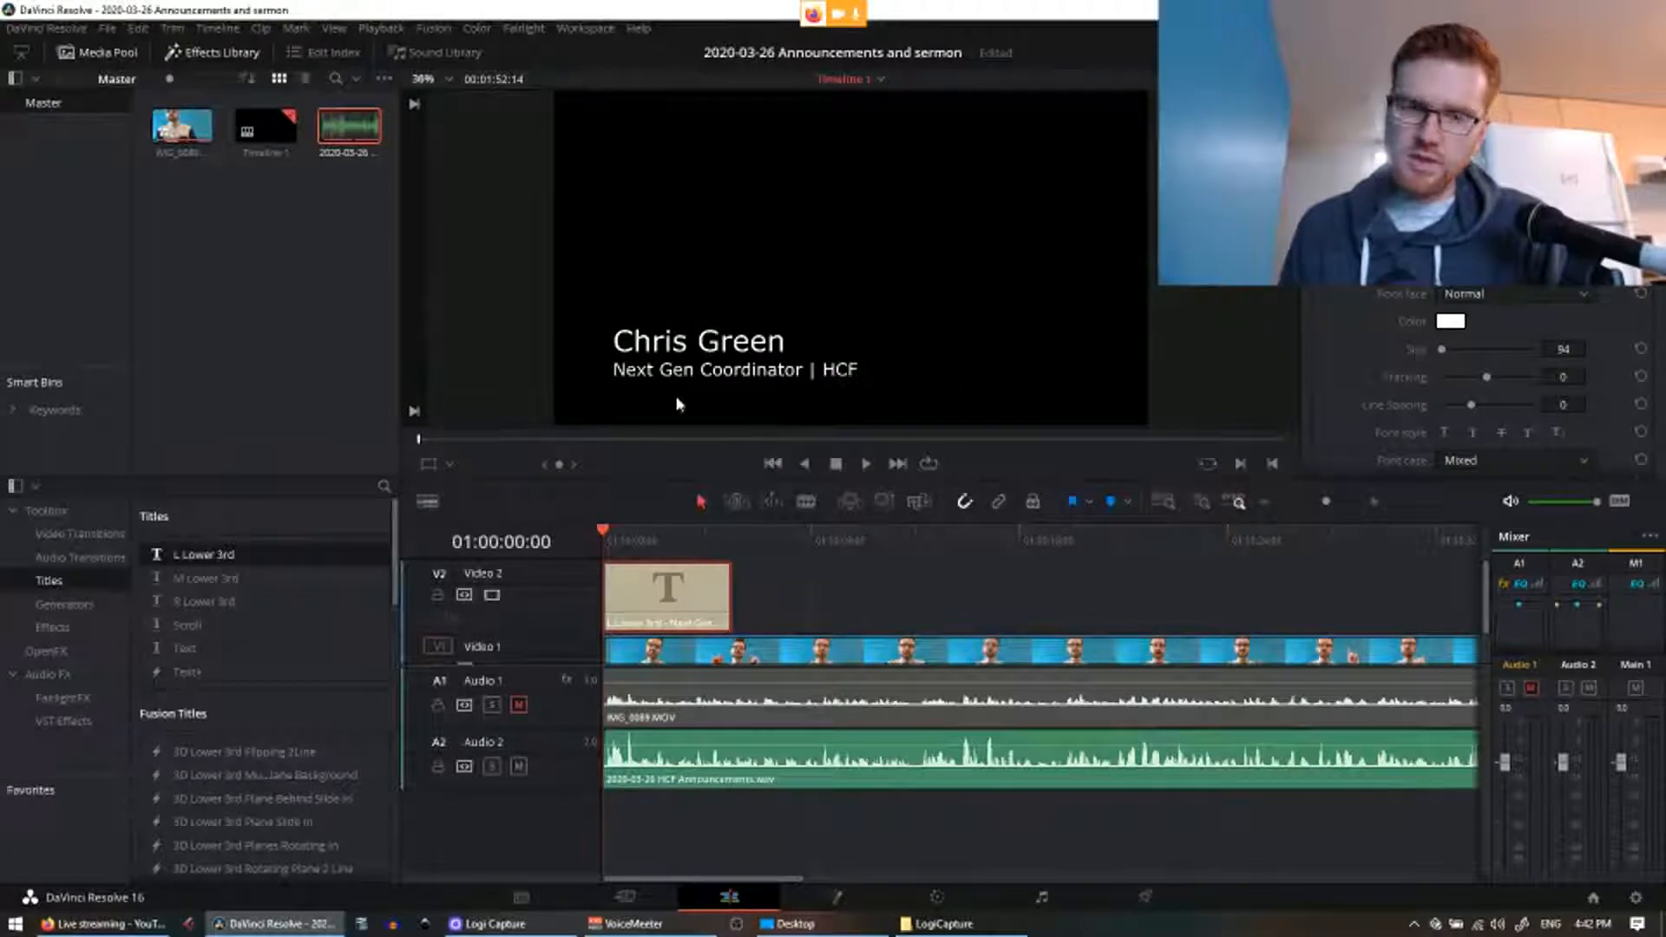
{"action": "left_click", "coordinate": [631, 542]}
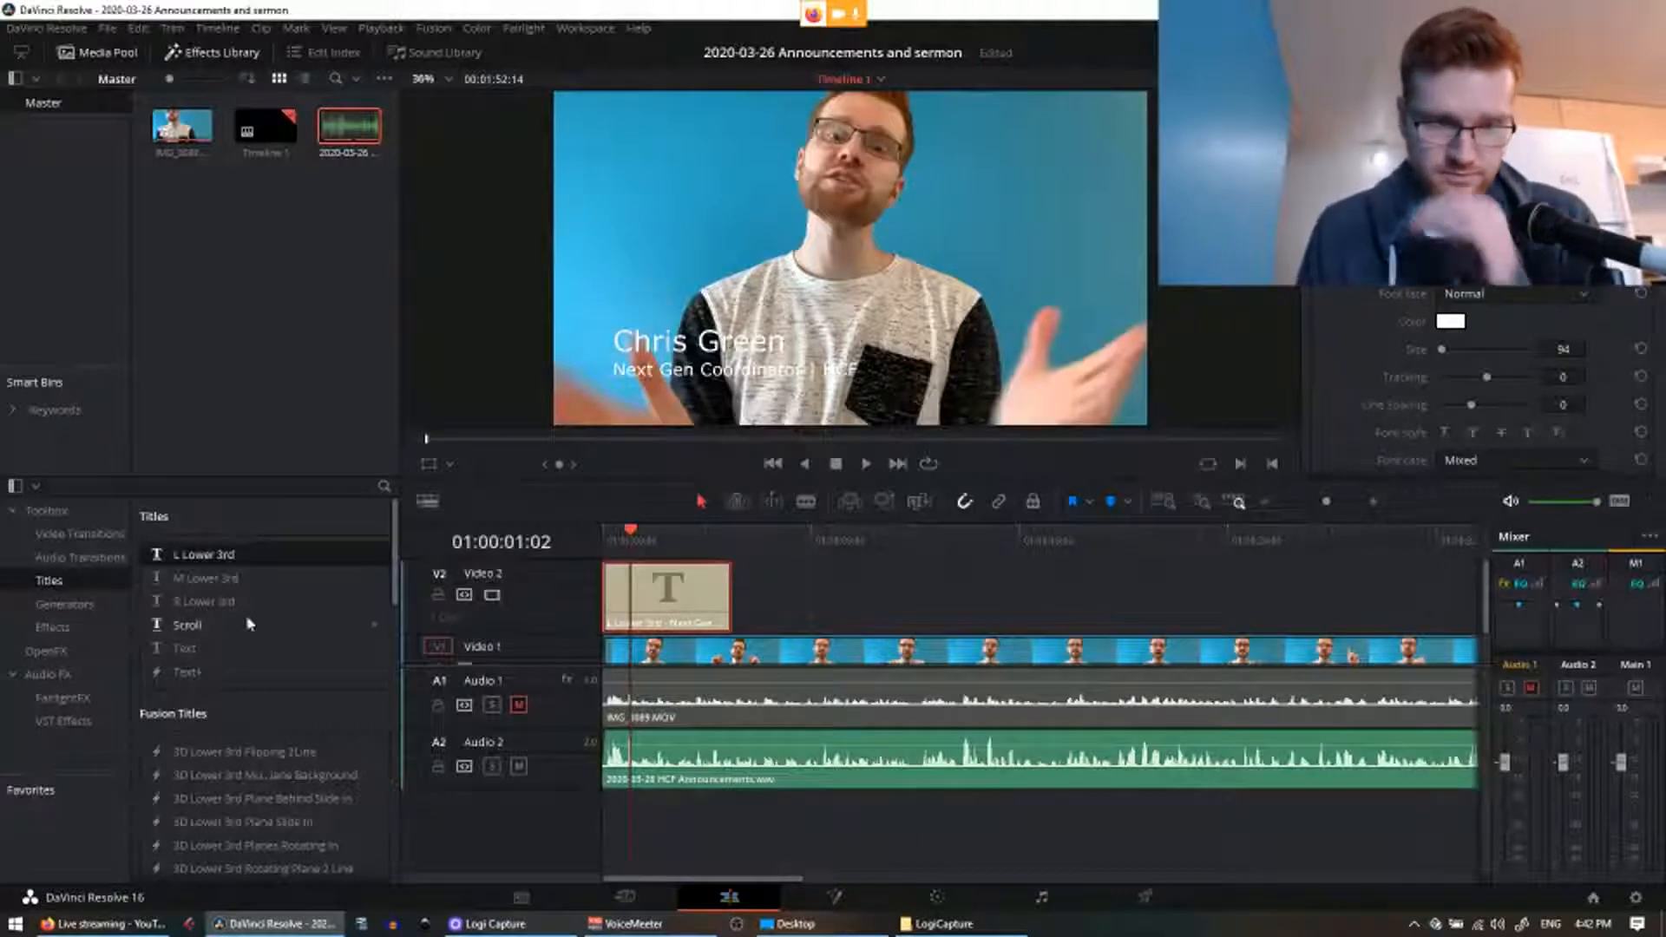
Step: Show the Generators list, enlarge the Video 1 and Video 2 tracks, and shrink the viewer
{"action": "left_click", "coordinate": [65, 604]}
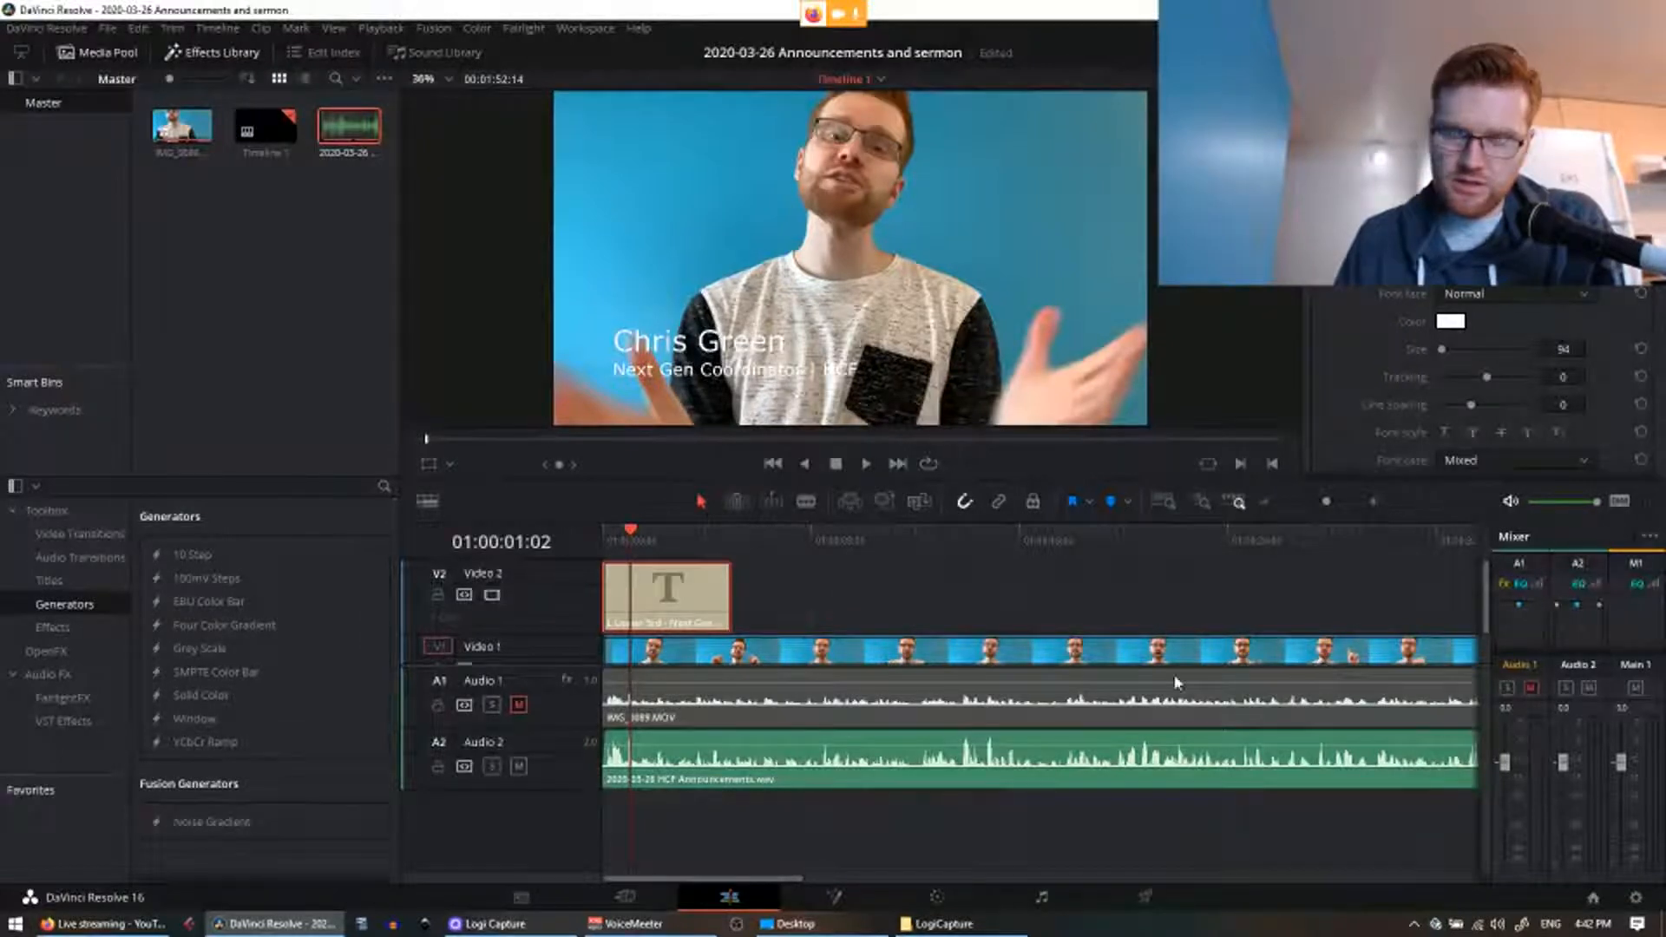
{"action": "left_click_drag", "start_coordinate": [527, 666], "coordinate": [531, 742]}
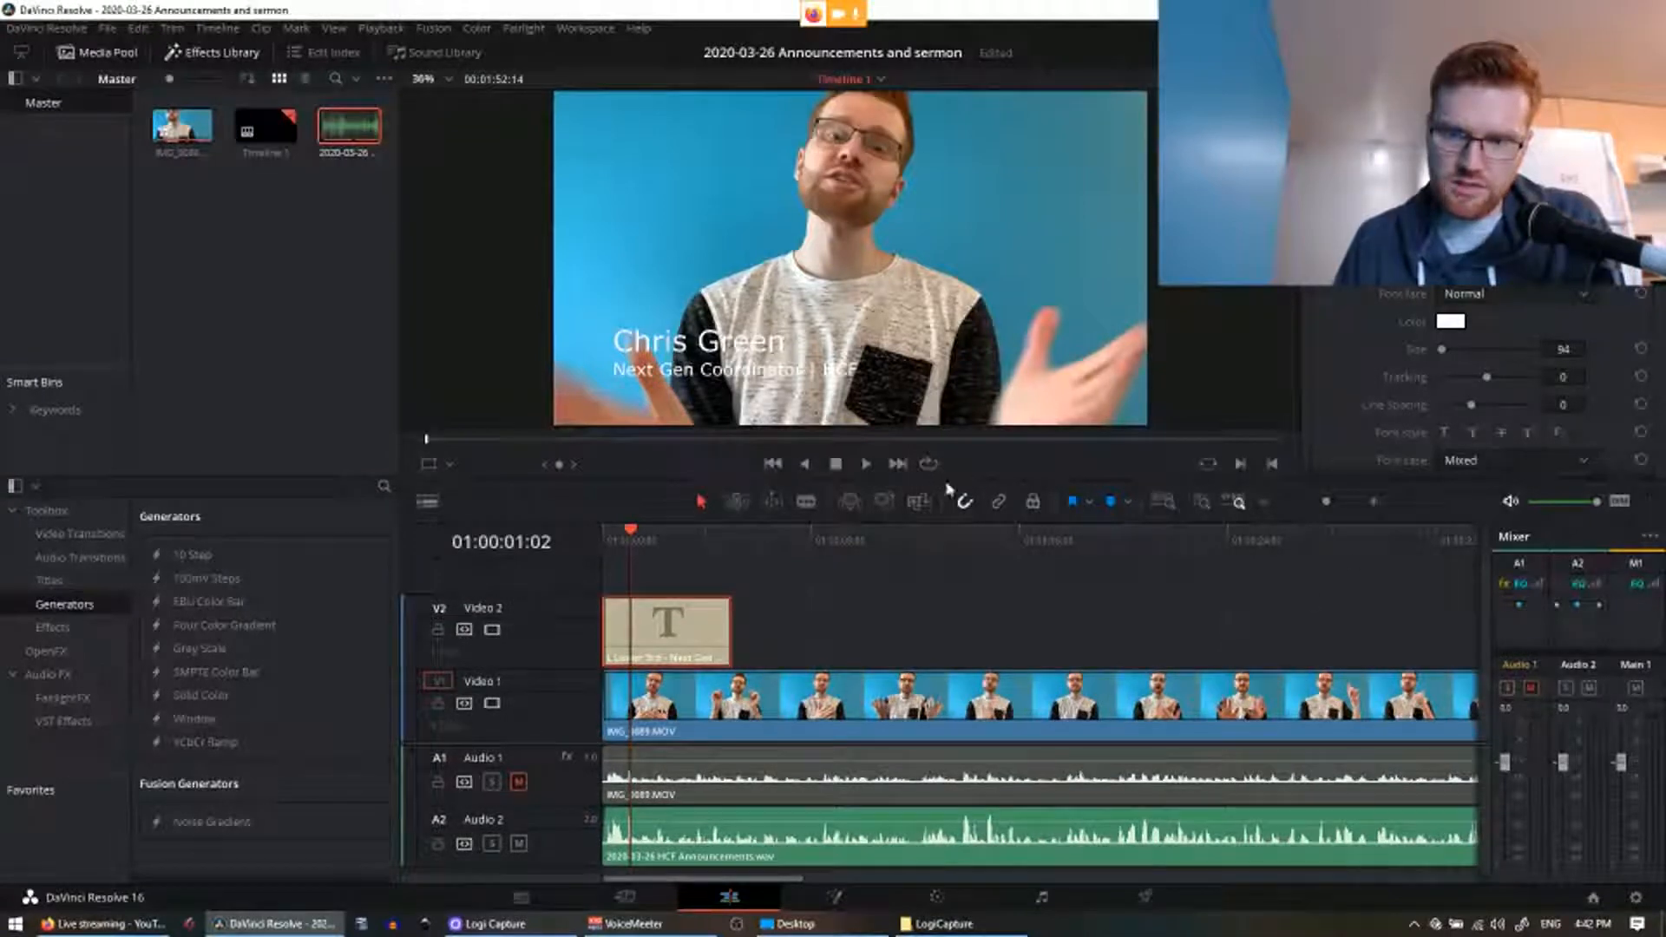
{"action": "left_click_drag", "start_coordinate": [945, 477], "coordinate": [943, 394]}
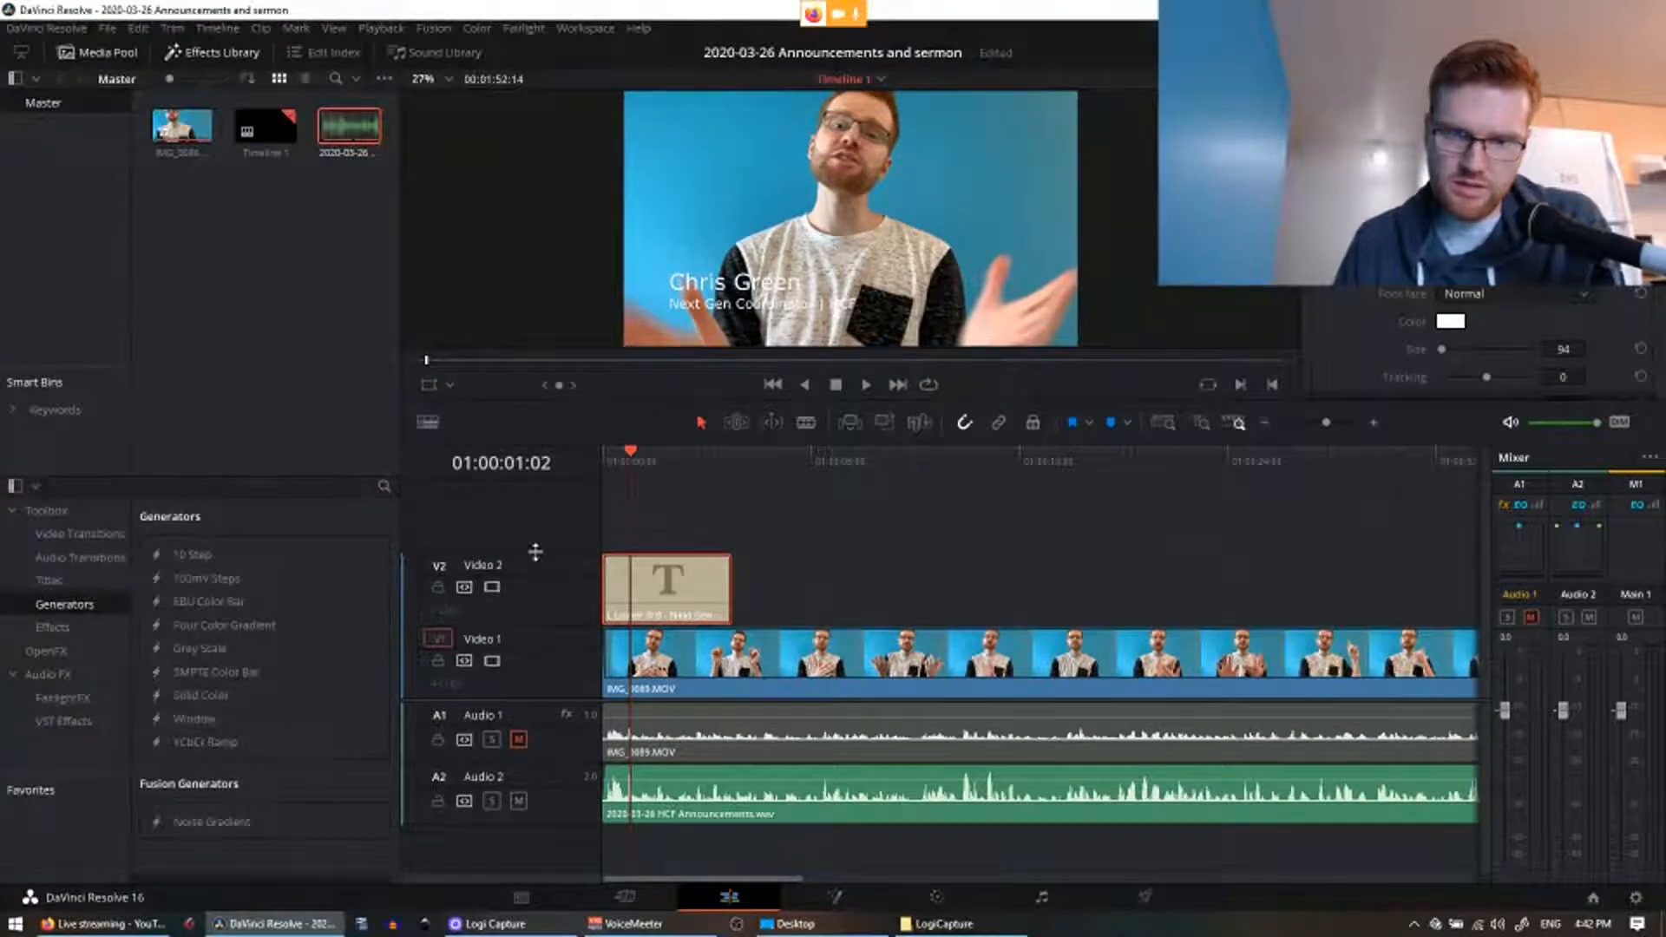
{"action": "mouse_move", "coordinate": [535, 552]}
{"action": "left_mouse_down"}
{"action": "mouse_move", "coordinate": [538, 568]}
{"action": "mouse_move", "coordinate": [556, 542]}
{"action": "left_mouse_up"}
Step: Colour the Video 2 track green and toggle Audio 1's mute off and back on
{"action": "right_click", "coordinate": [574, 615]}
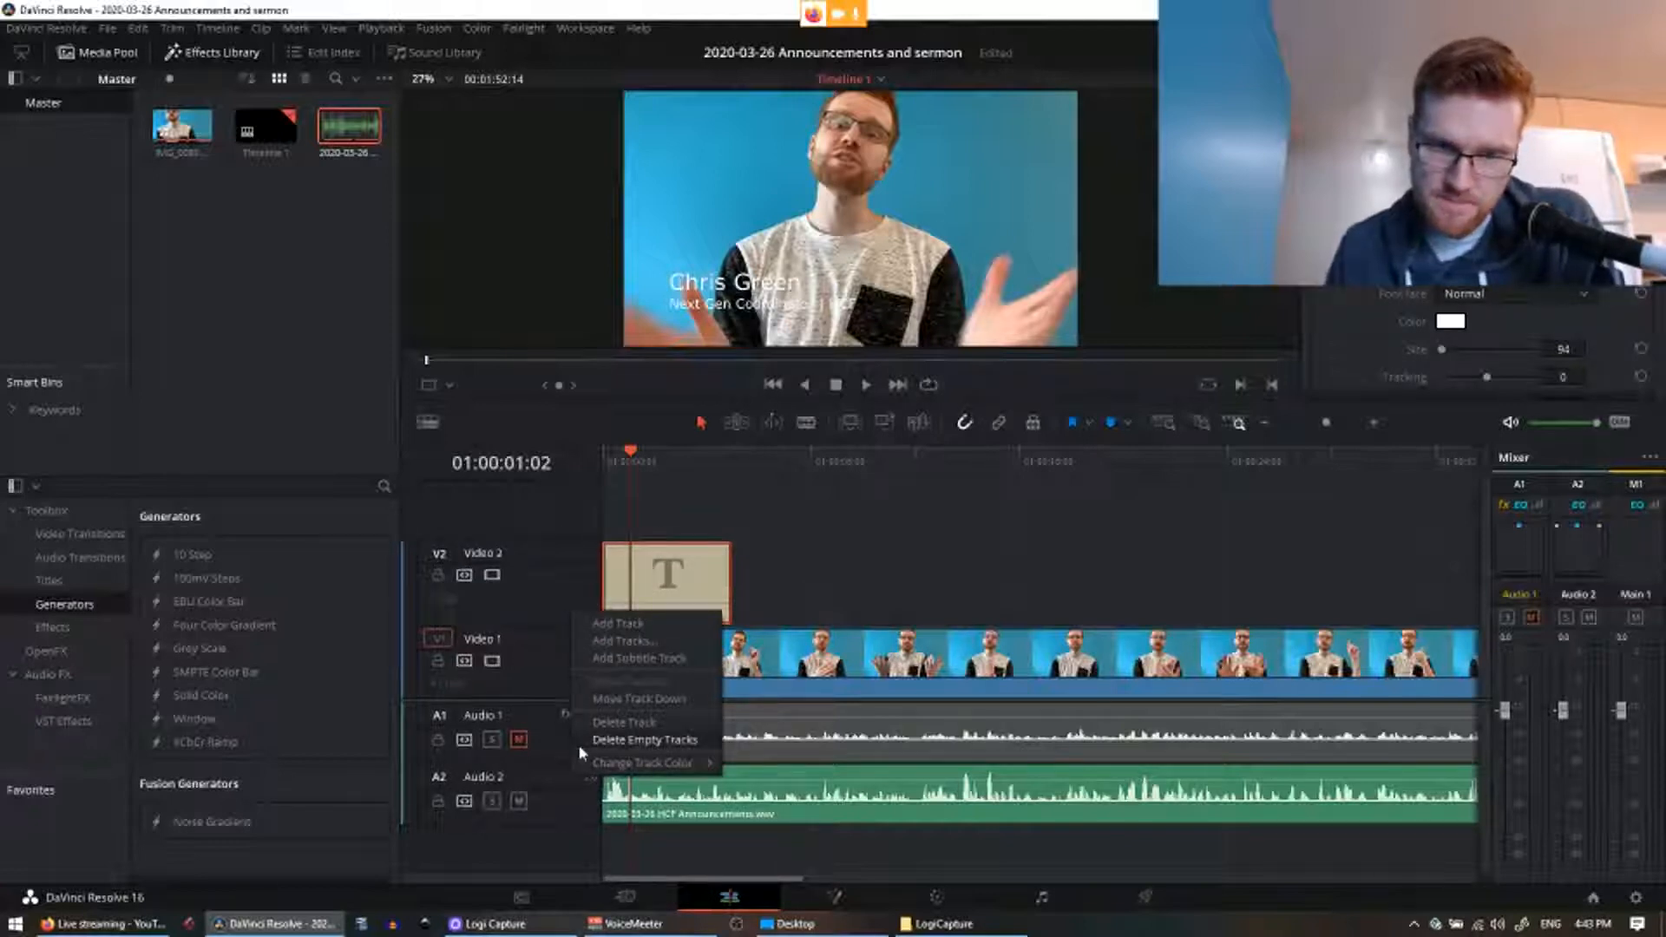
{"action": "mouse_move", "coordinate": [608, 763]}
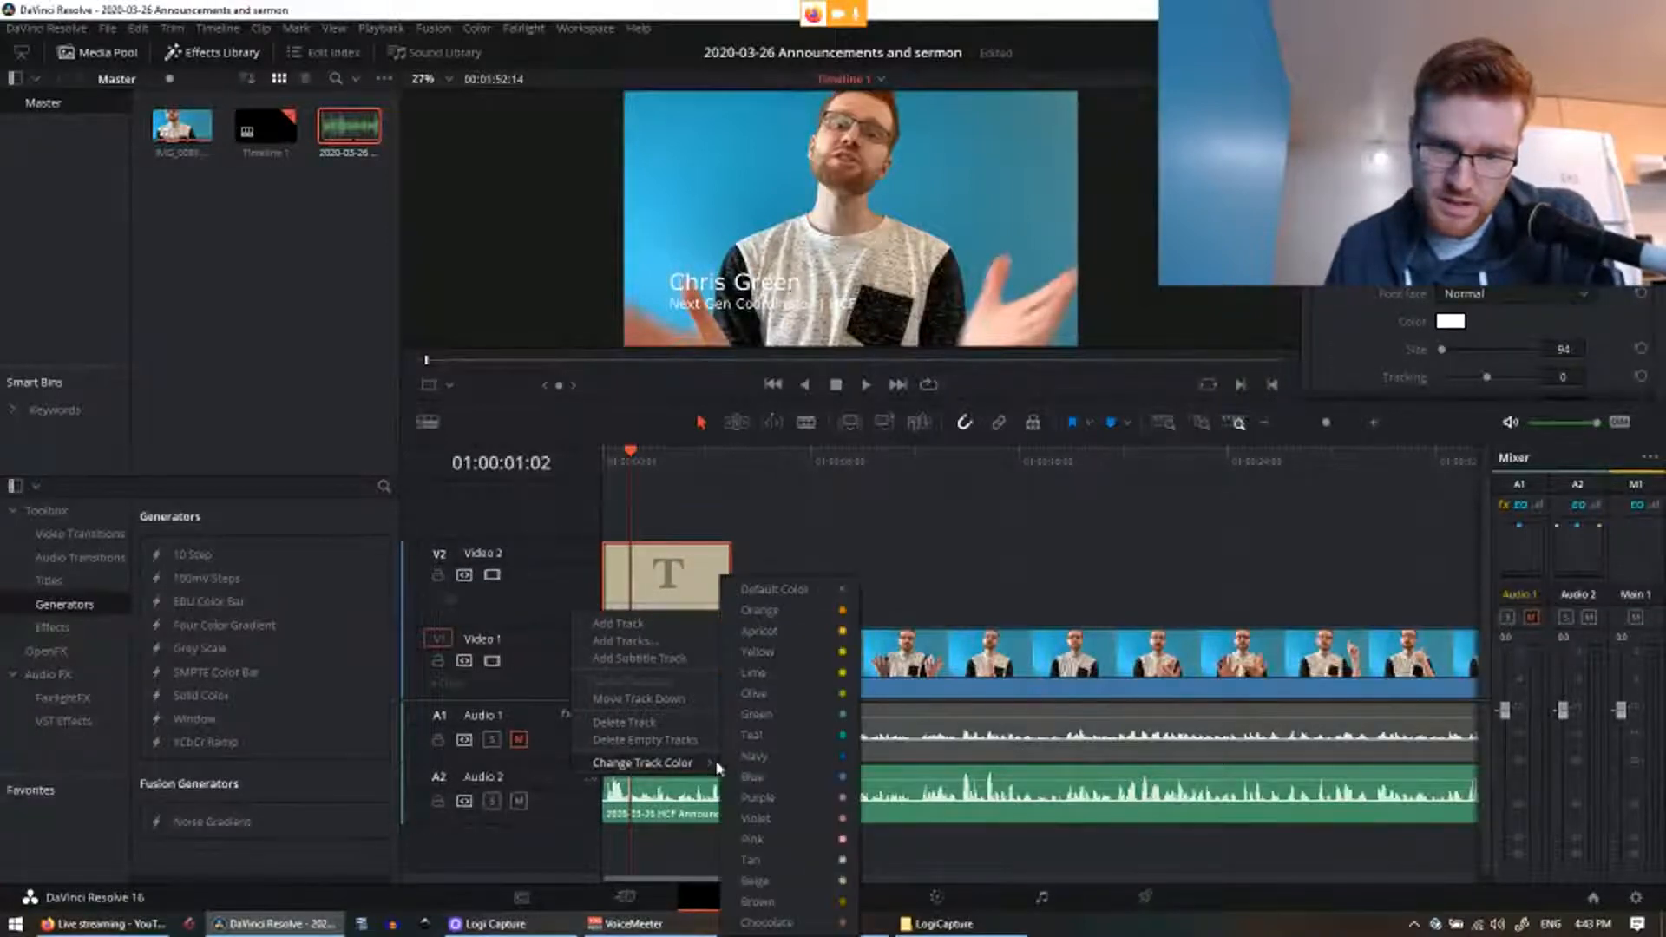
{"action": "left_click", "coordinate": [823, 713]}
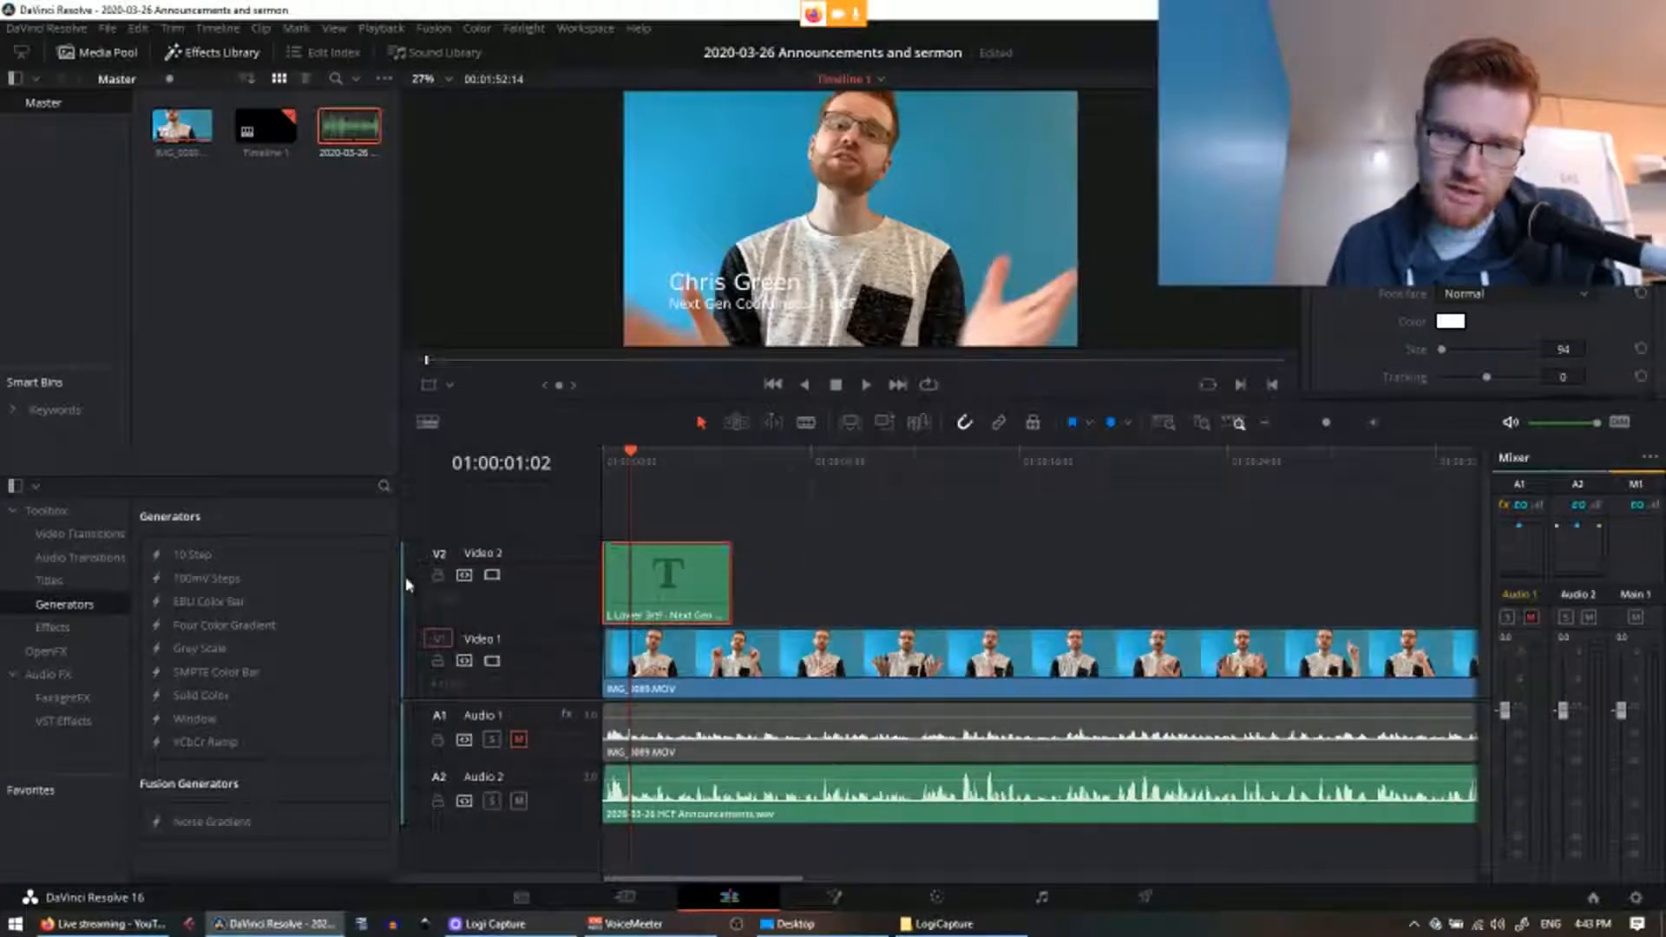
{"action": "right_click", "coordinate": [509, 598]}
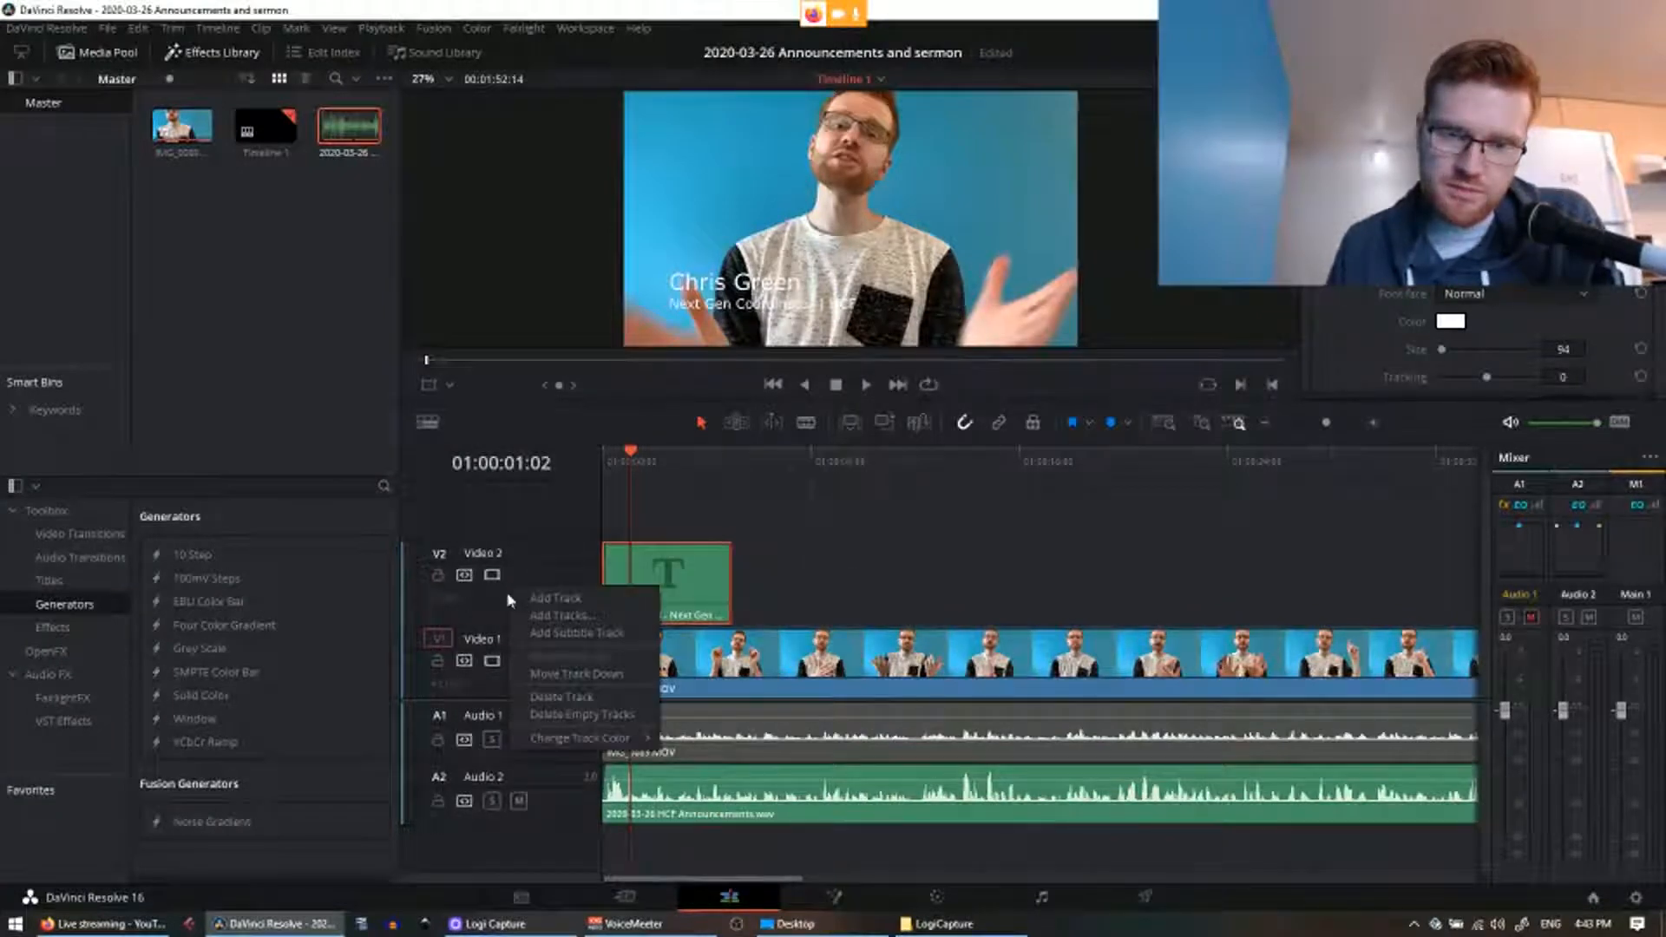
{"action": "left_click", "coordinate": [553, 764]}
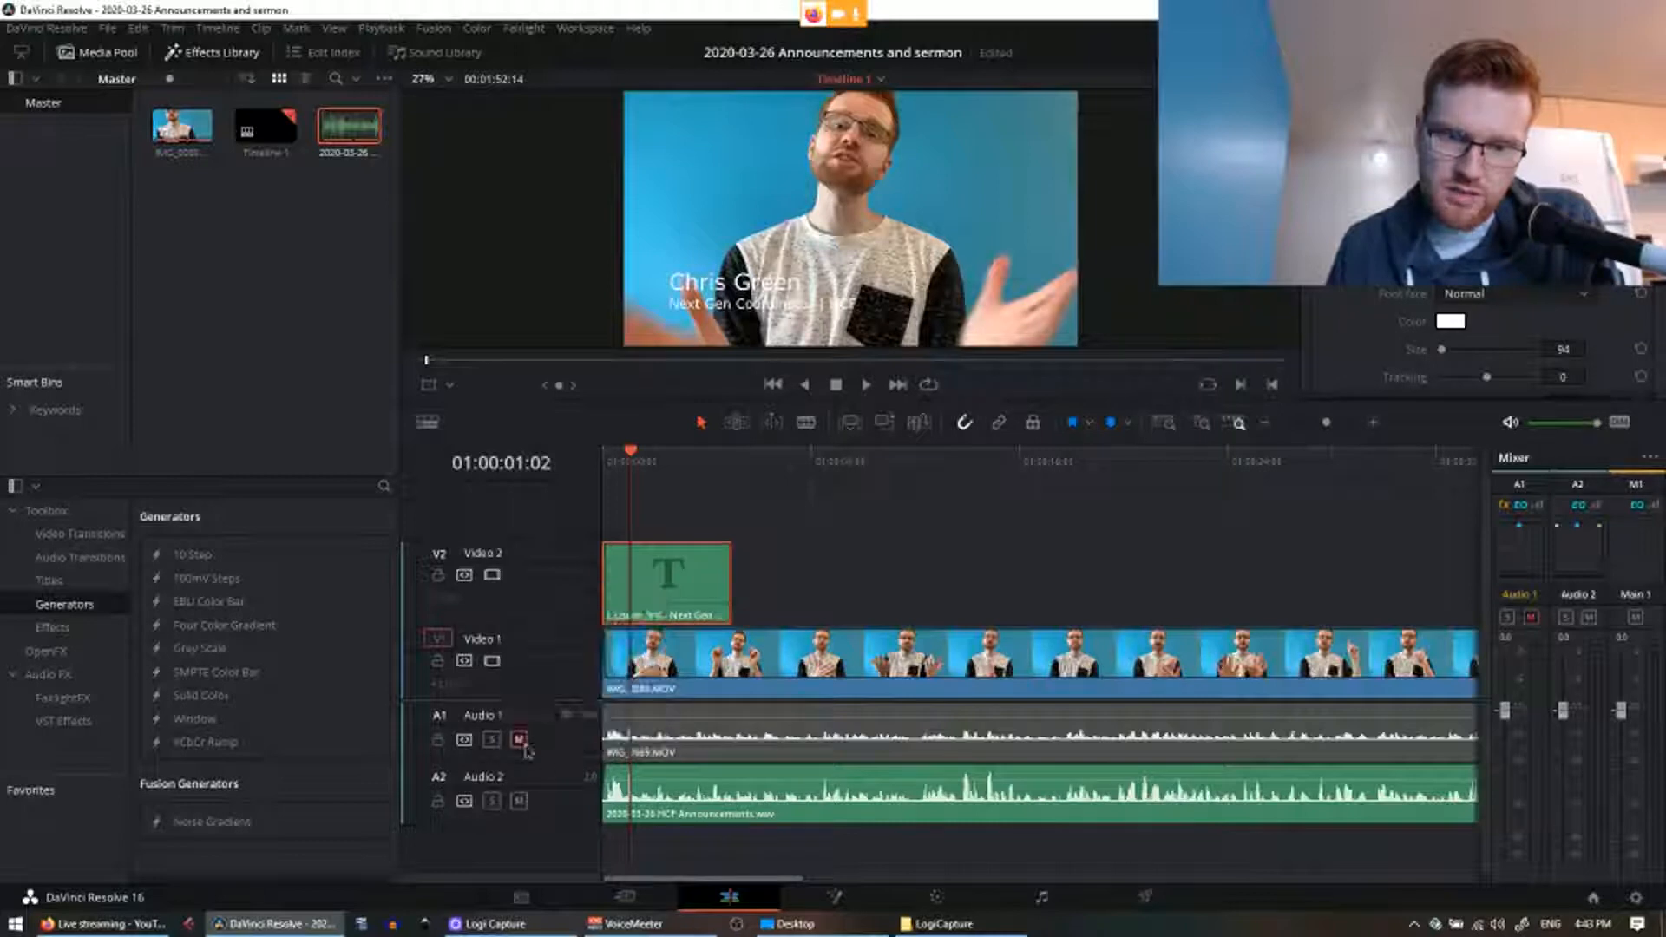
{"action": "left_click", "coordinate": [523, 744]}
{"action": "left_click", "coordinate": [522, 741]}
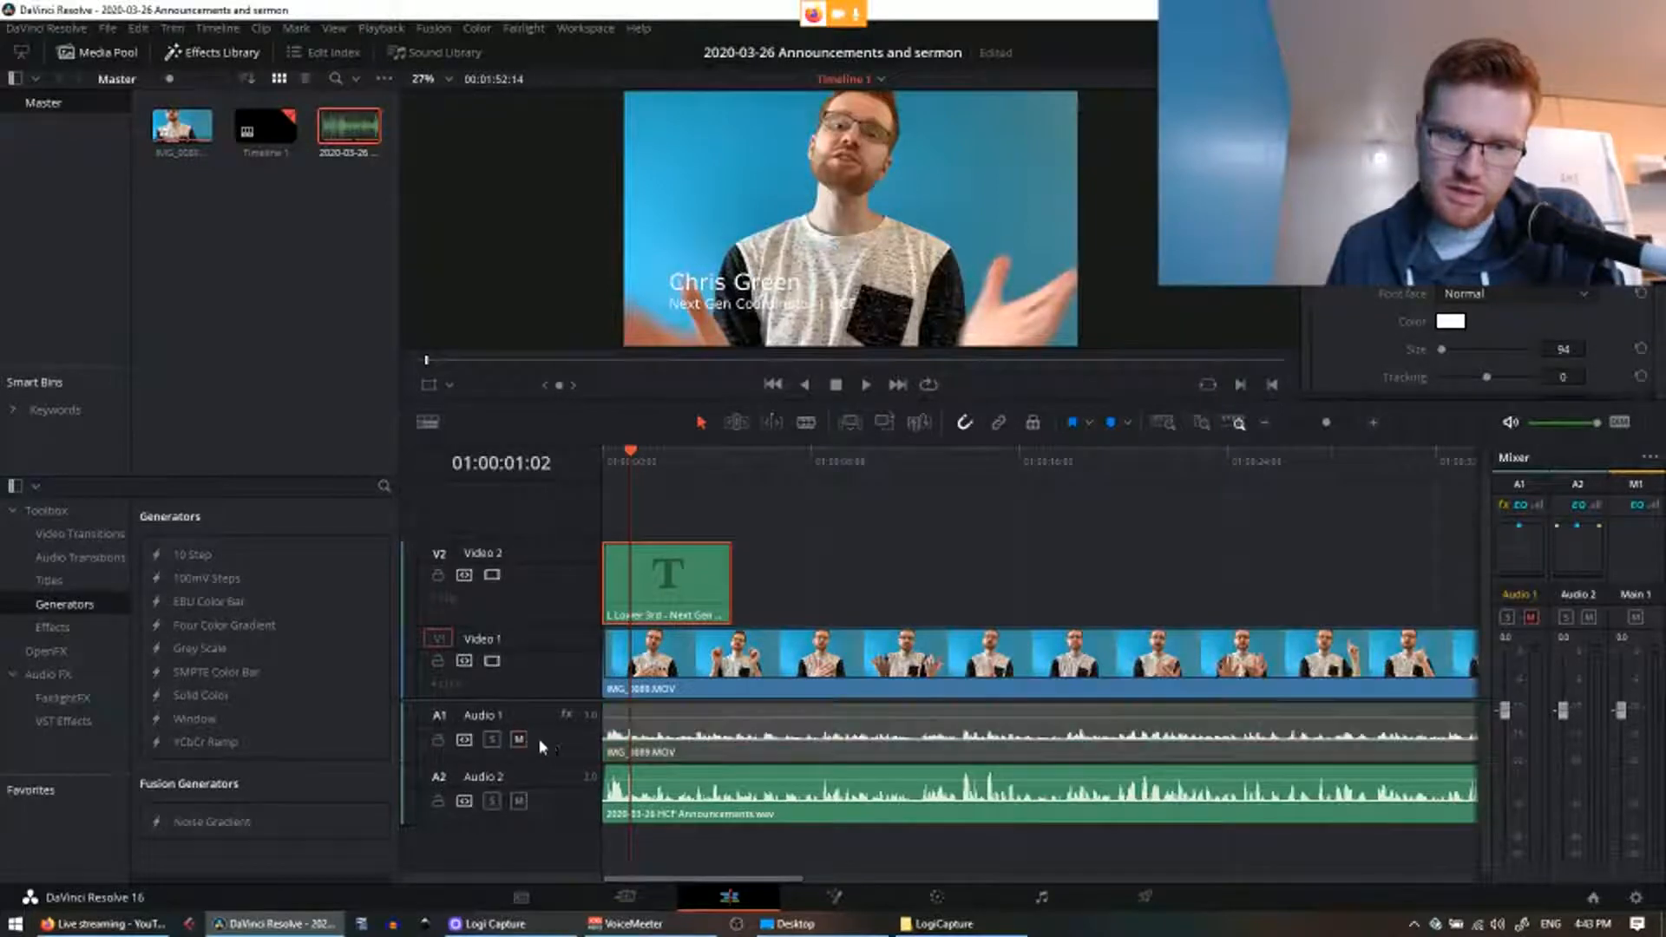
{"action": "left_click", "coordinate": [555, 795]}
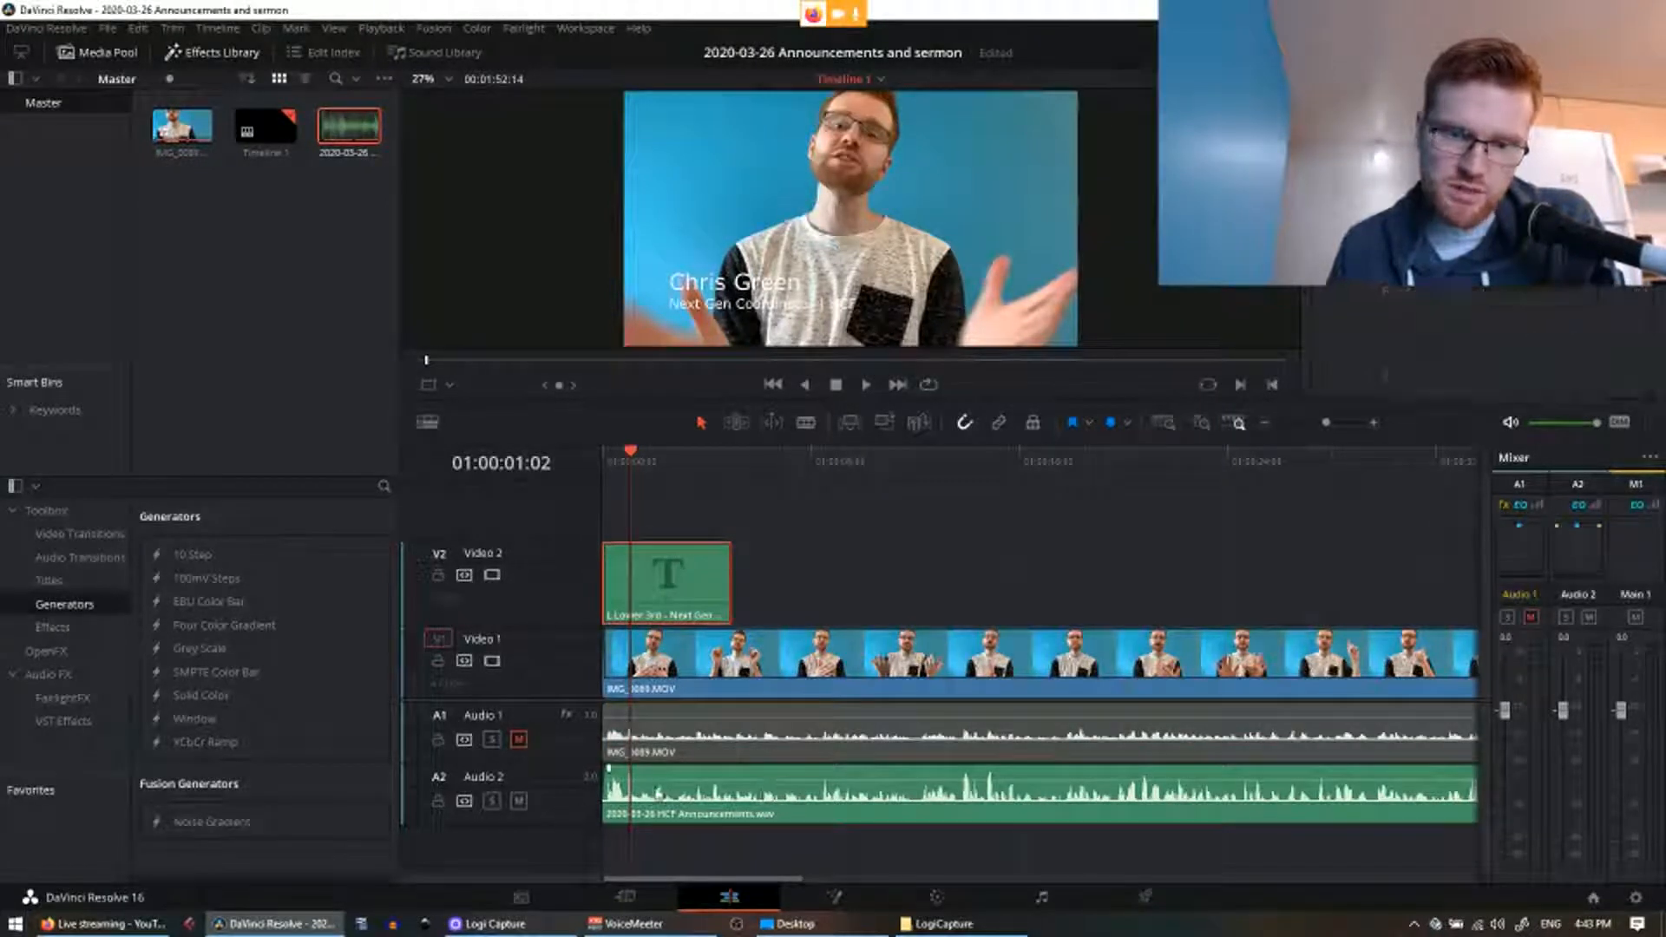
Step: Keep the Audio 2 track colour green and change Video 2's track colour to Apricot
{"action": "right_click", "coordinate": [408, 790]}
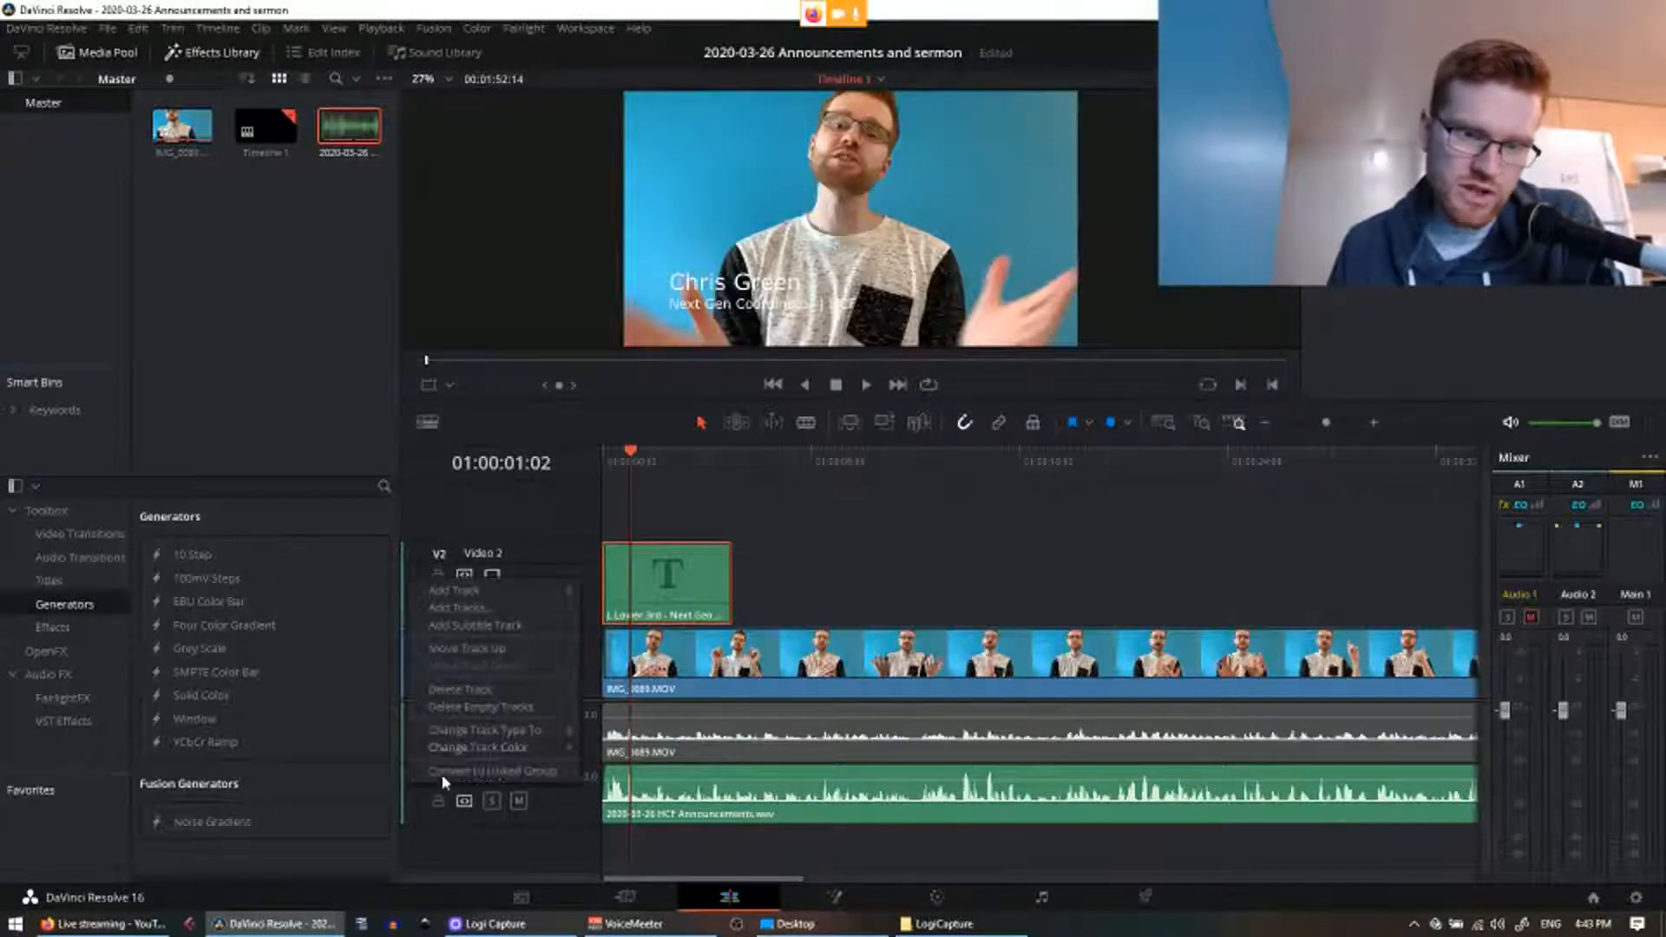
{"action": "mouse_move", "coordinate": [491, 760]}
{"action": "left_click", "coordinate": [691, 653]}
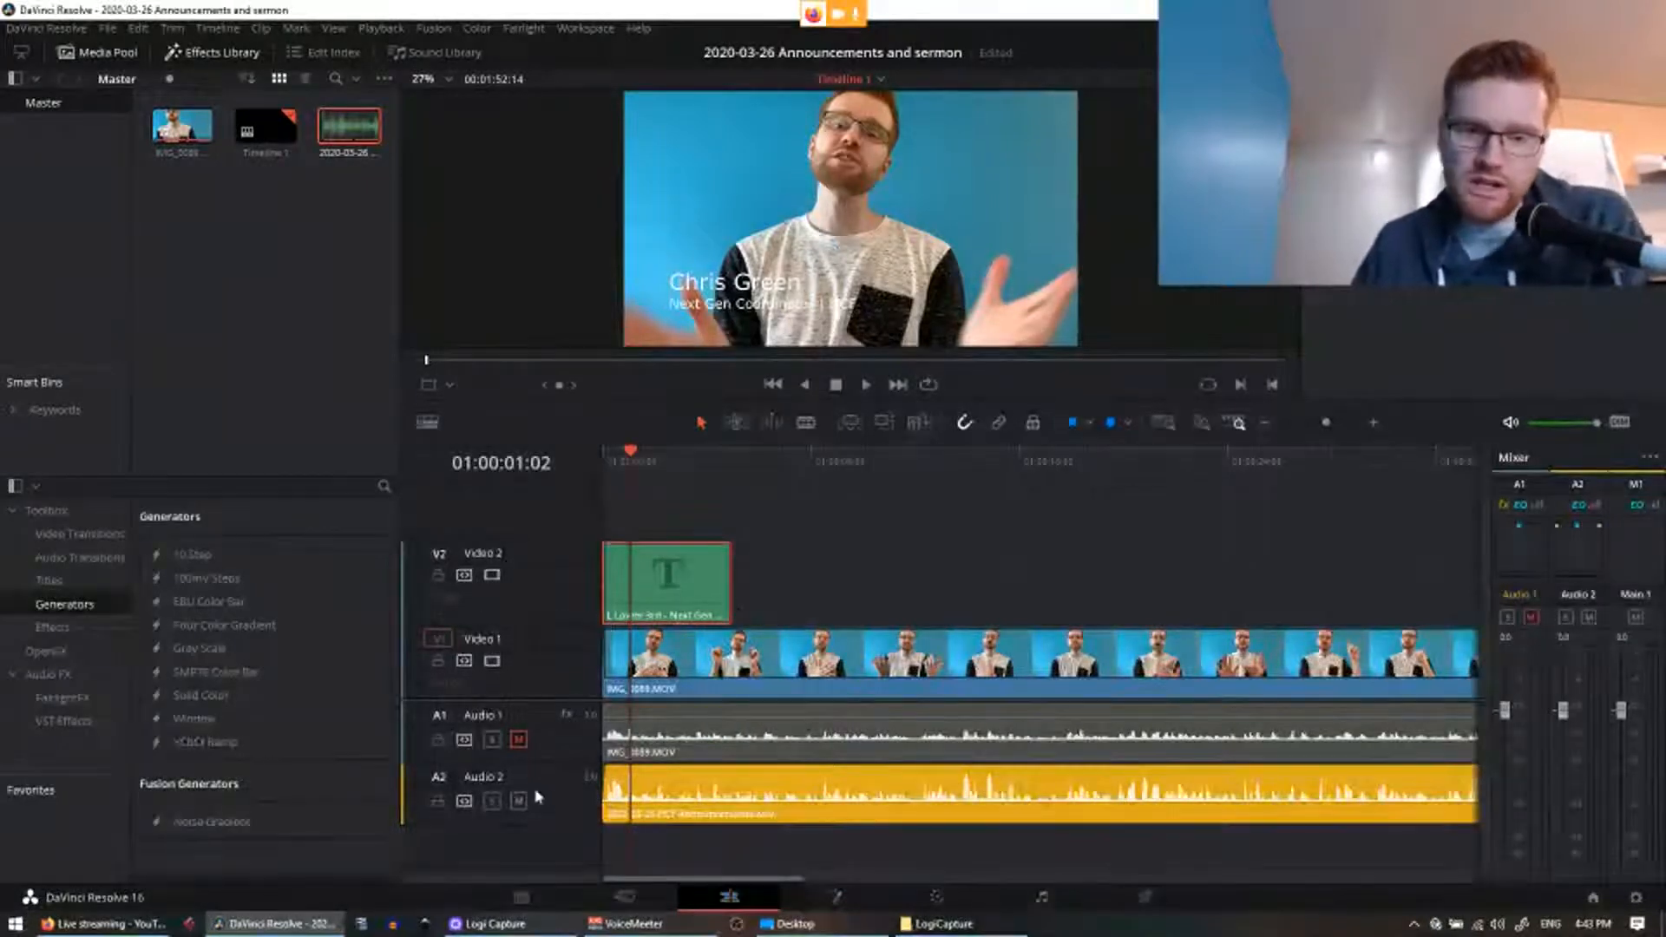
{"action": "right_click", "coordinate": [569, 803]}
{"action": "mouse_move", "coordinate": [728, 769]}
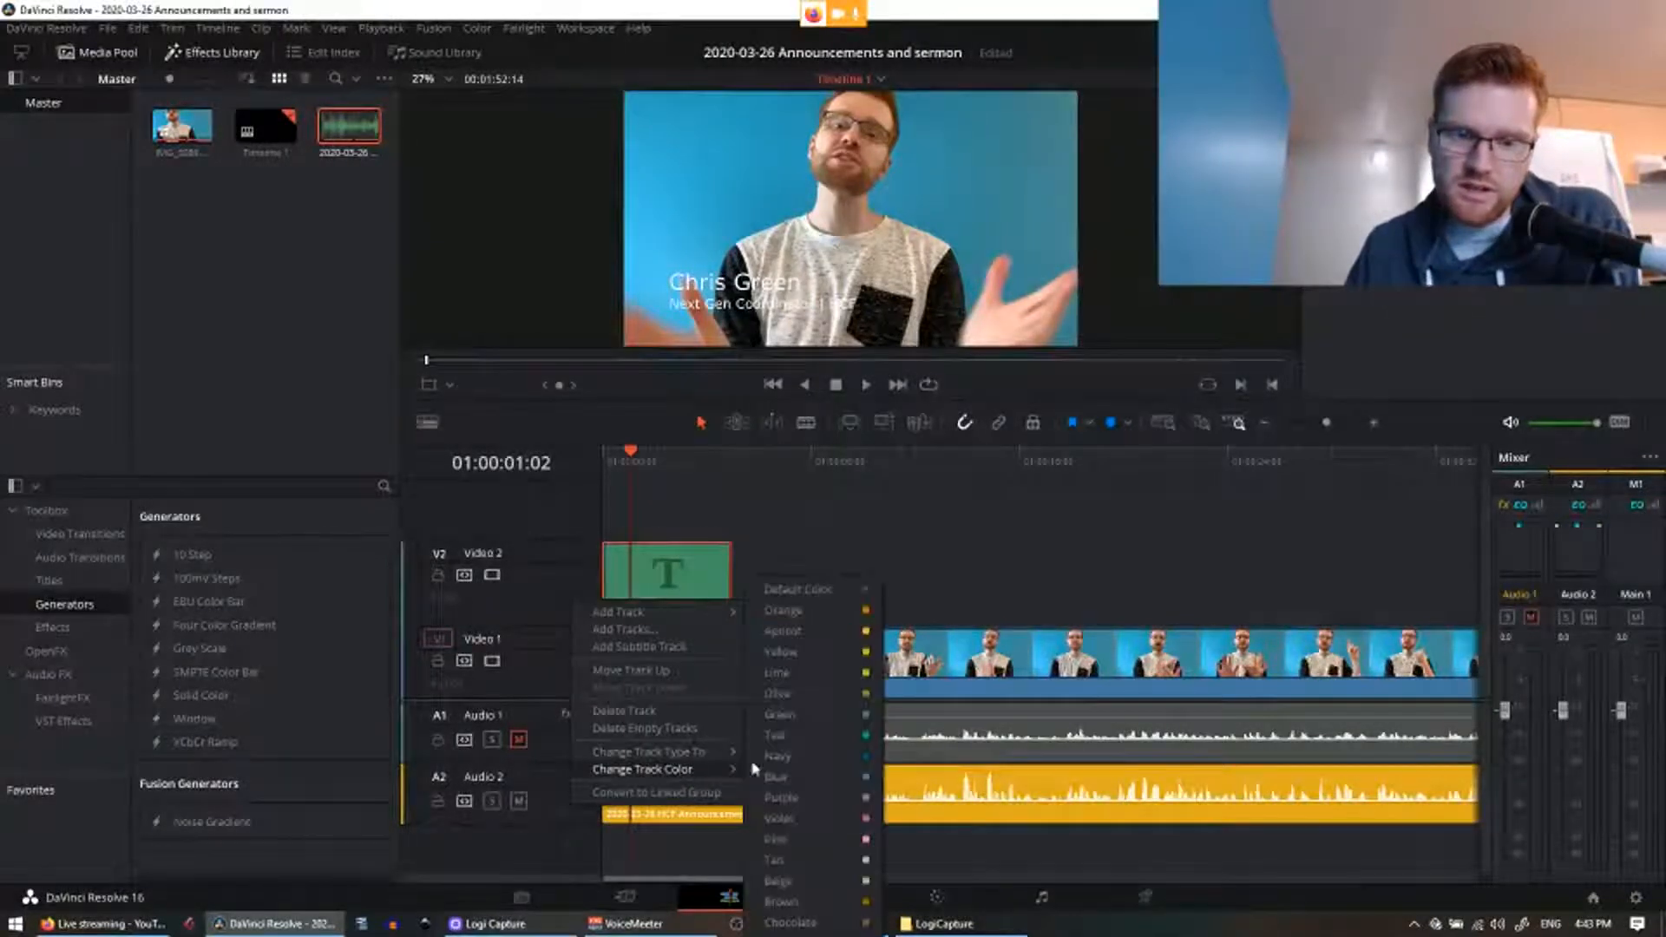
{"action": "left_click", "coordinate": [846, 713]}
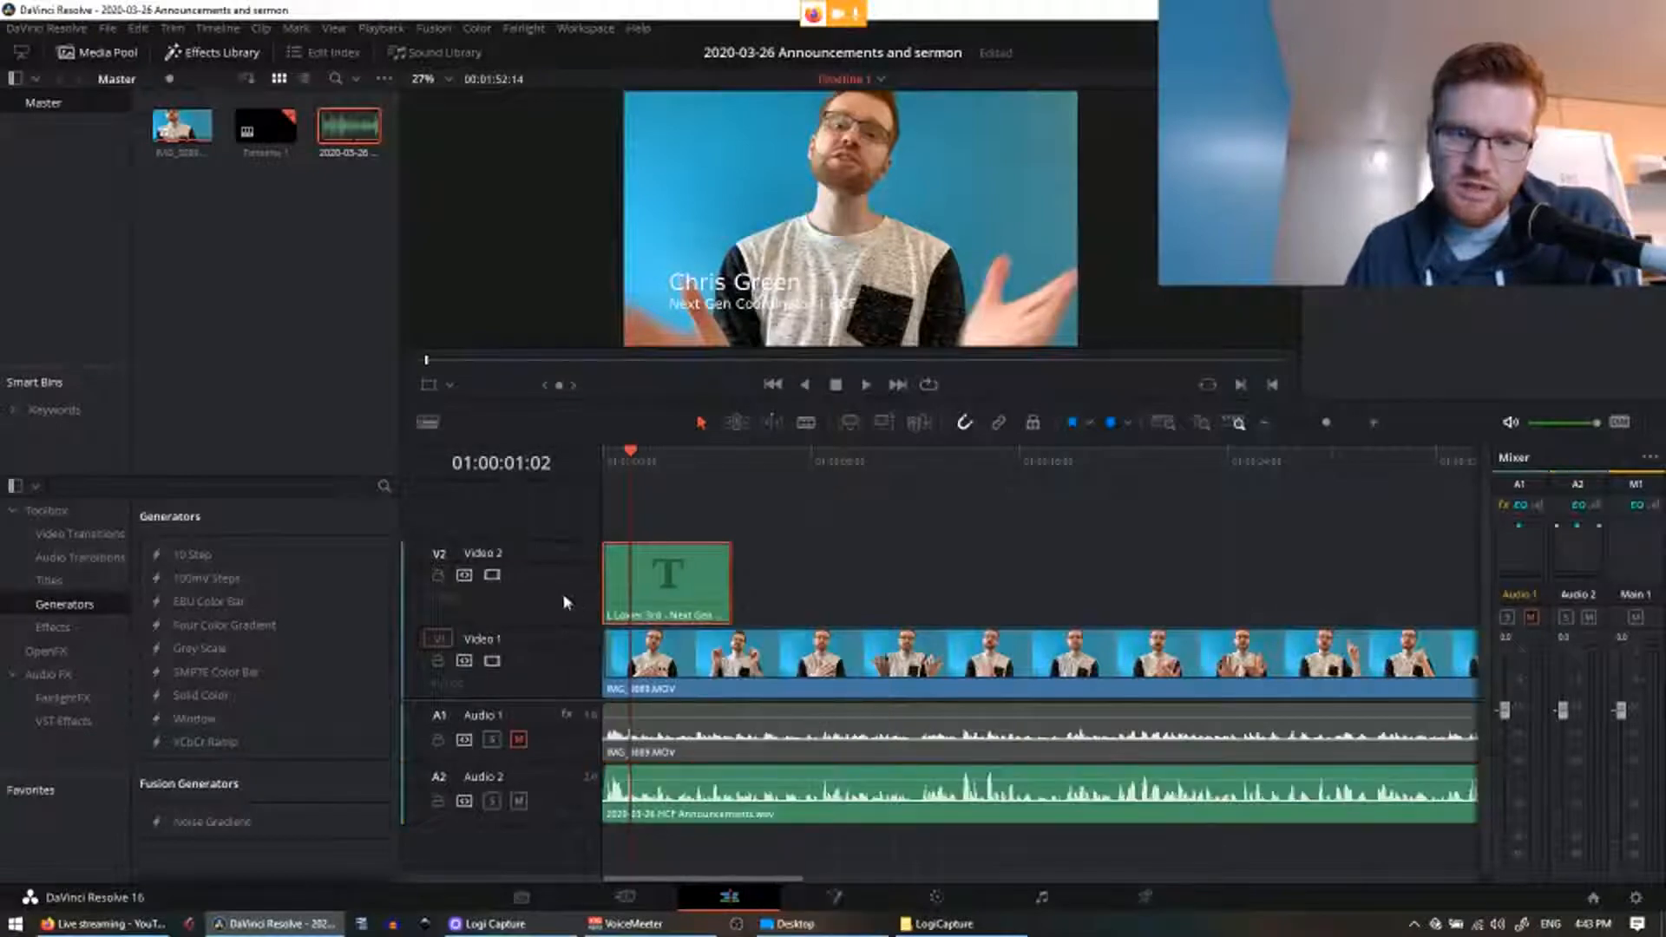
{"action": "right_click", "coordinate": [565, 601]}
{"action": "mouse_move", "coordinate": [669, 746]}
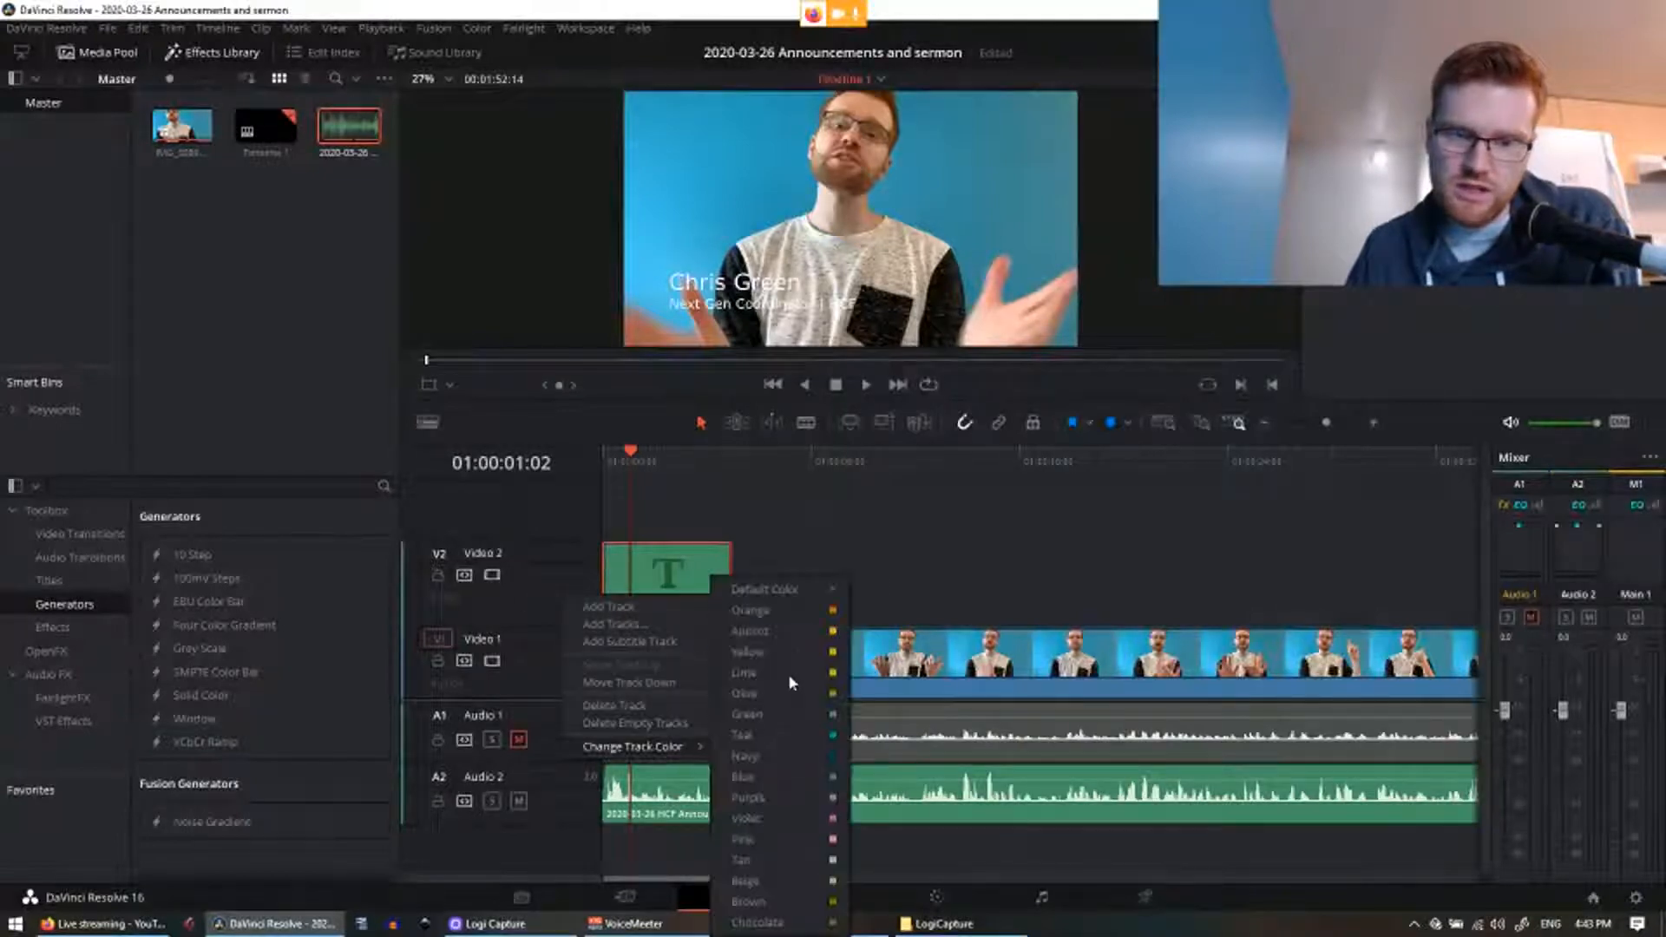
{"action": "left_click", "coordinate": [792, 636]}
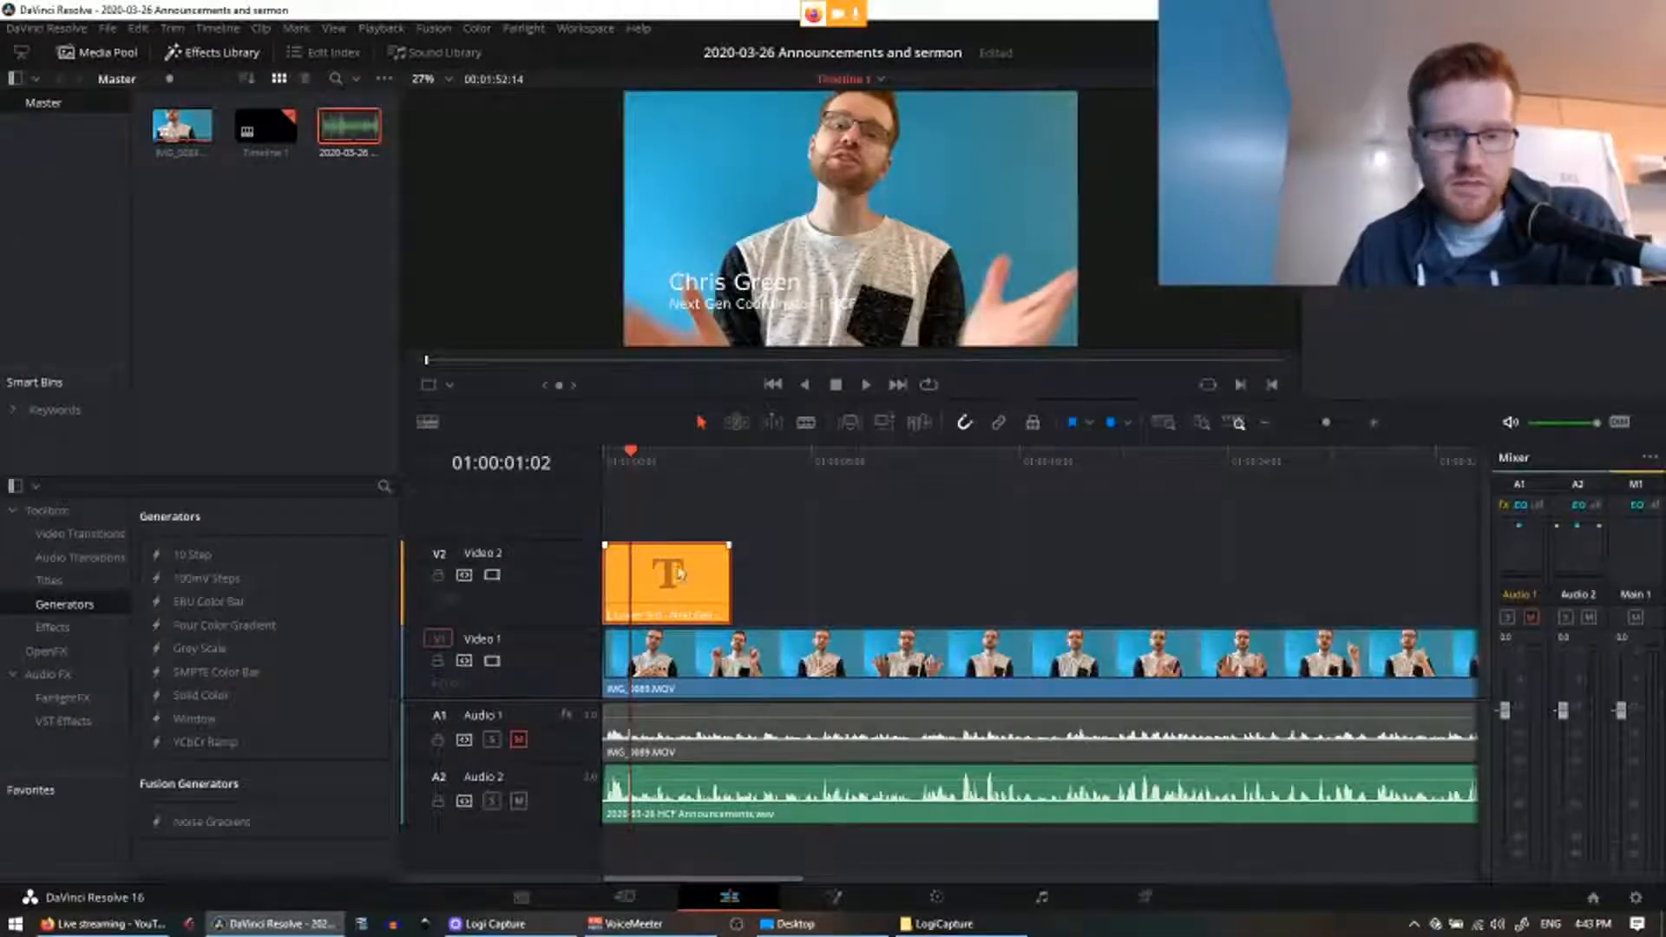
Step: Move the title up to a new Video 3 track and lay a Solid Color generator beneath it on Video 2
{"action": "left_click_drag", "start_coordinate": [658, 586], "coordinate": [659, 516]}
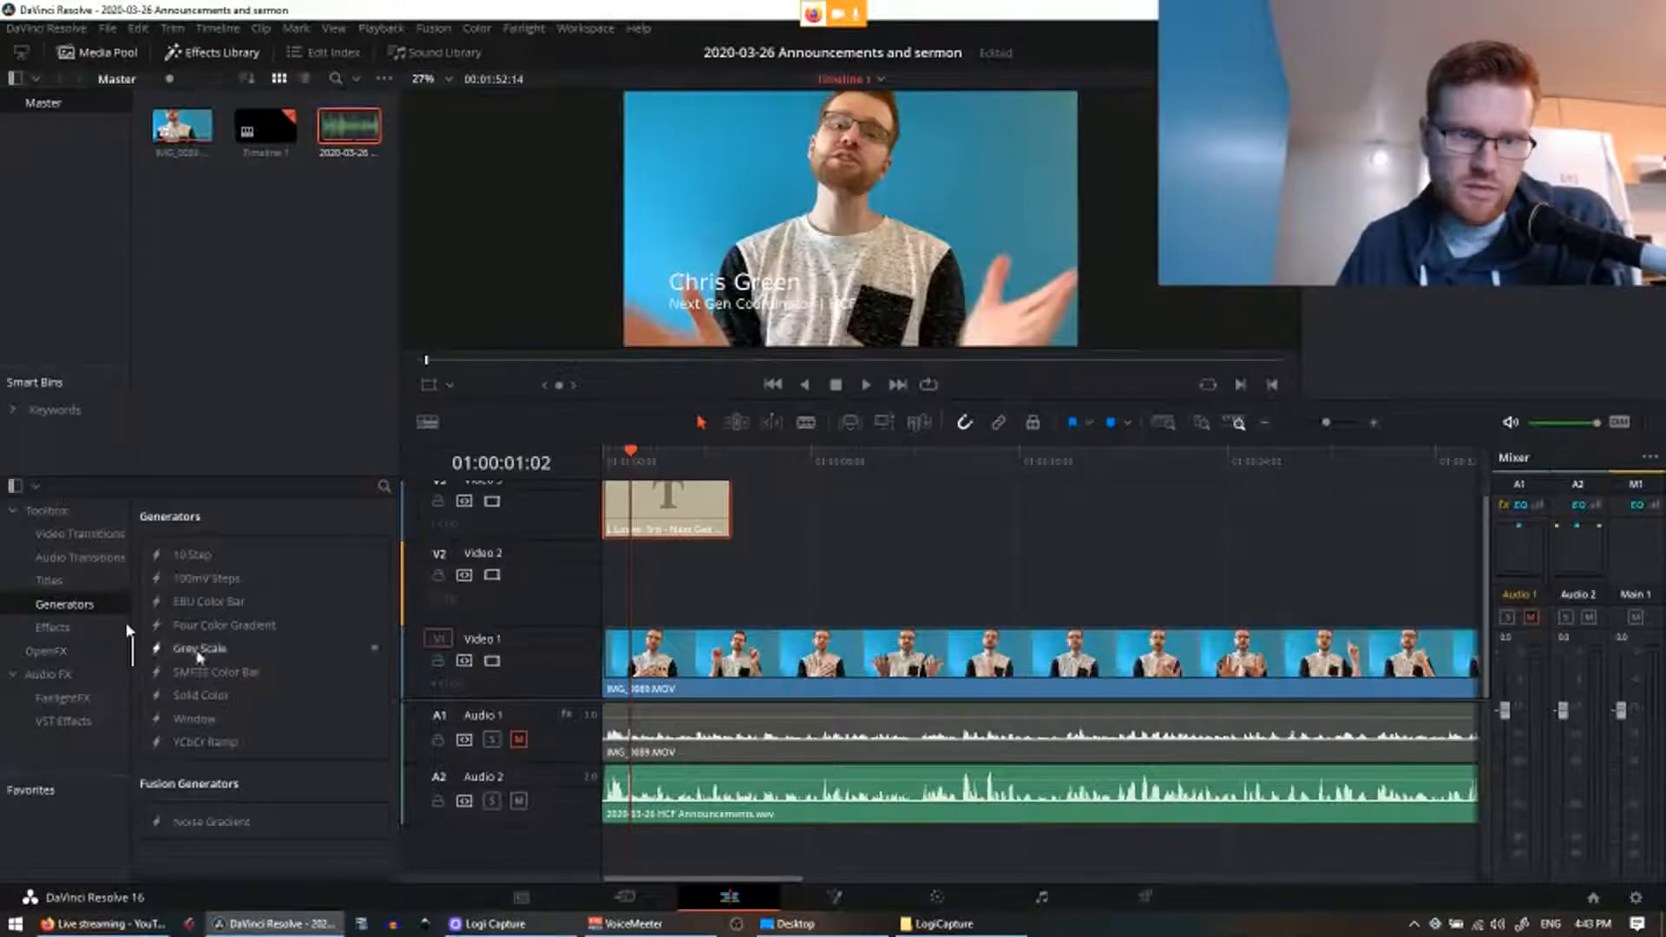
{"action": "left_click_drag", "start_coordinate": [195, 699], "coordinate": [656, 595]}
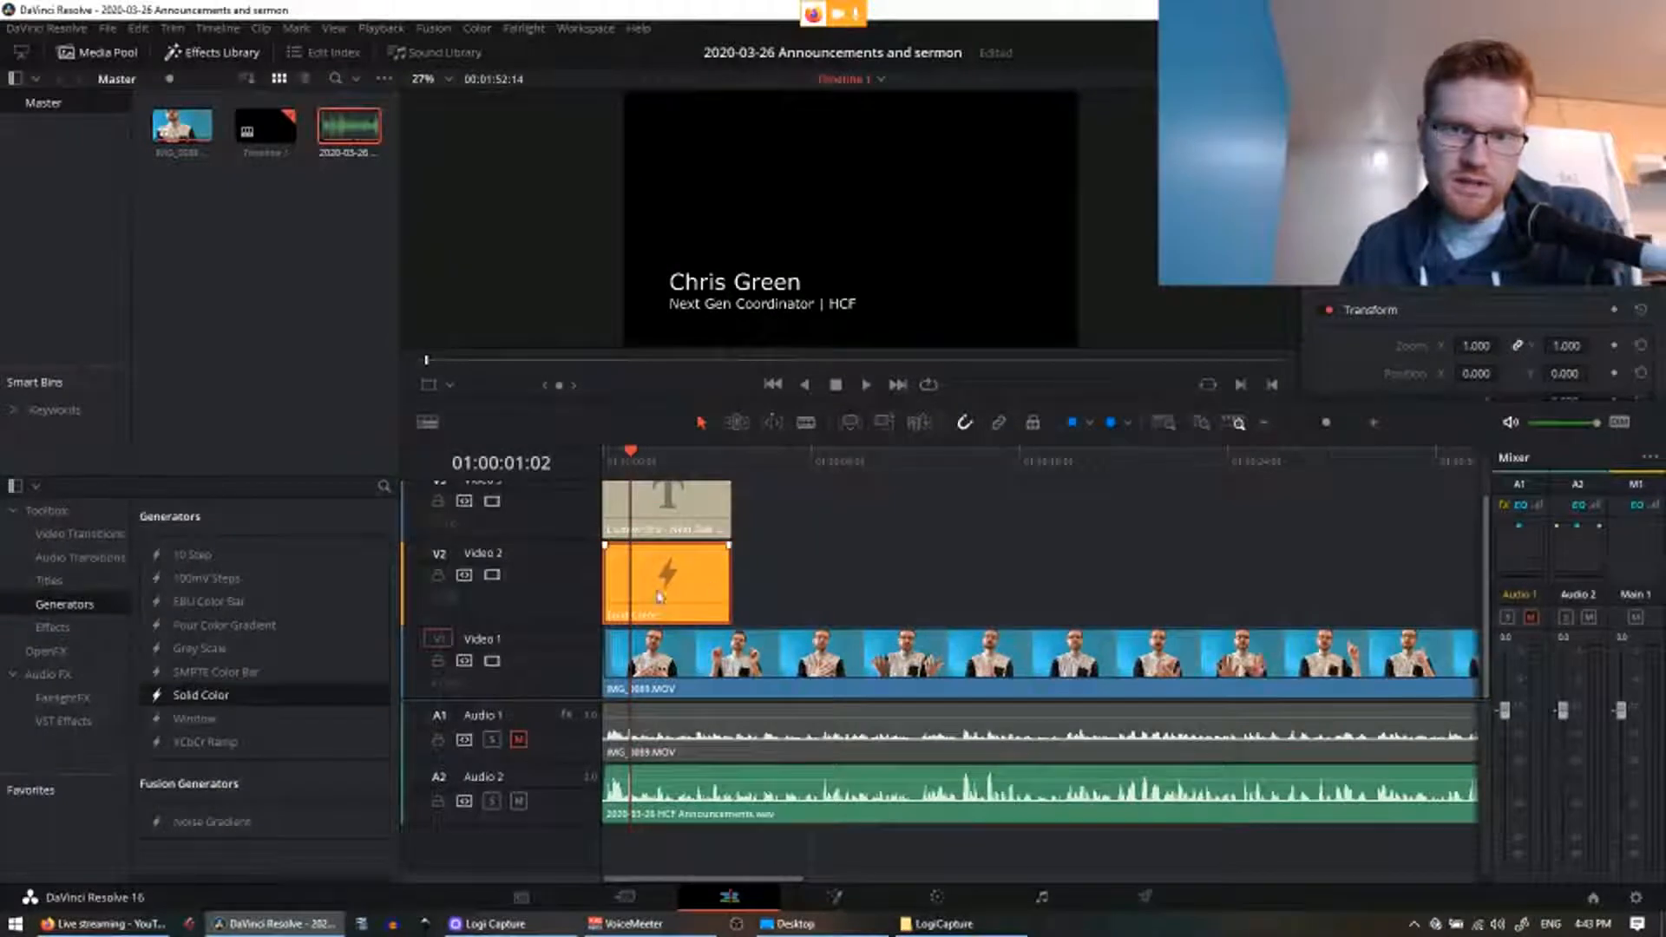
{"action": "left_click_drag", "start_coordinate": [670, 456], "coordinate": [690, 468]}
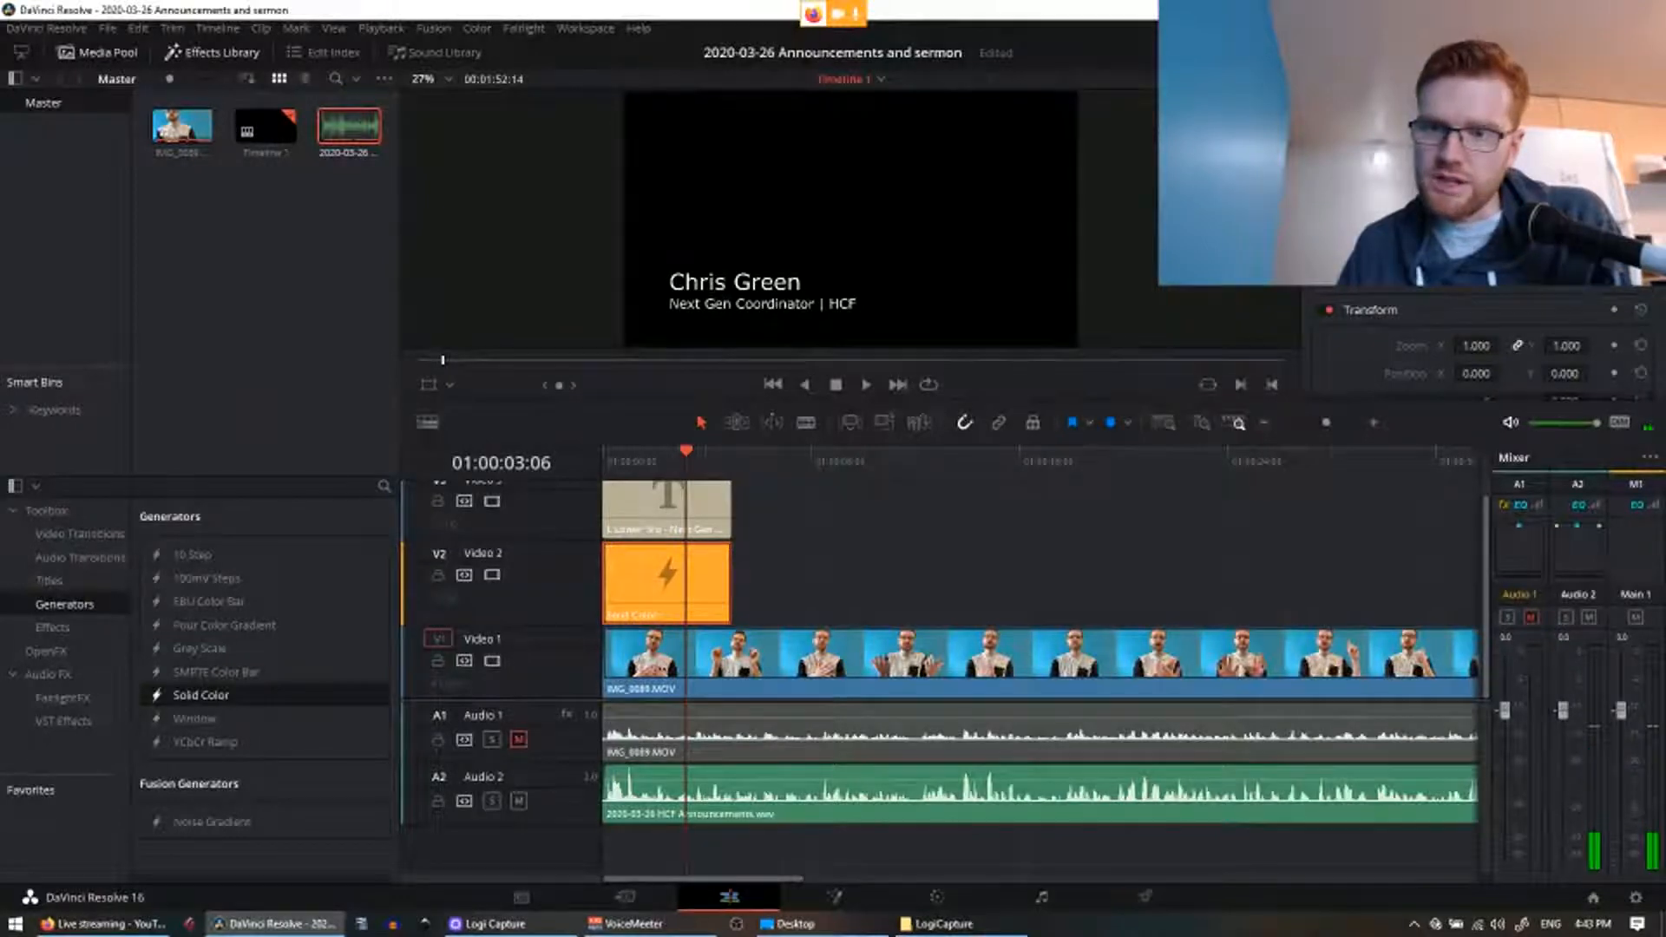
Step: Make the Solid Color black and crop its left edge into a bar behind the name text
{"action": "left_click", "coordinate": [1476, 195]}
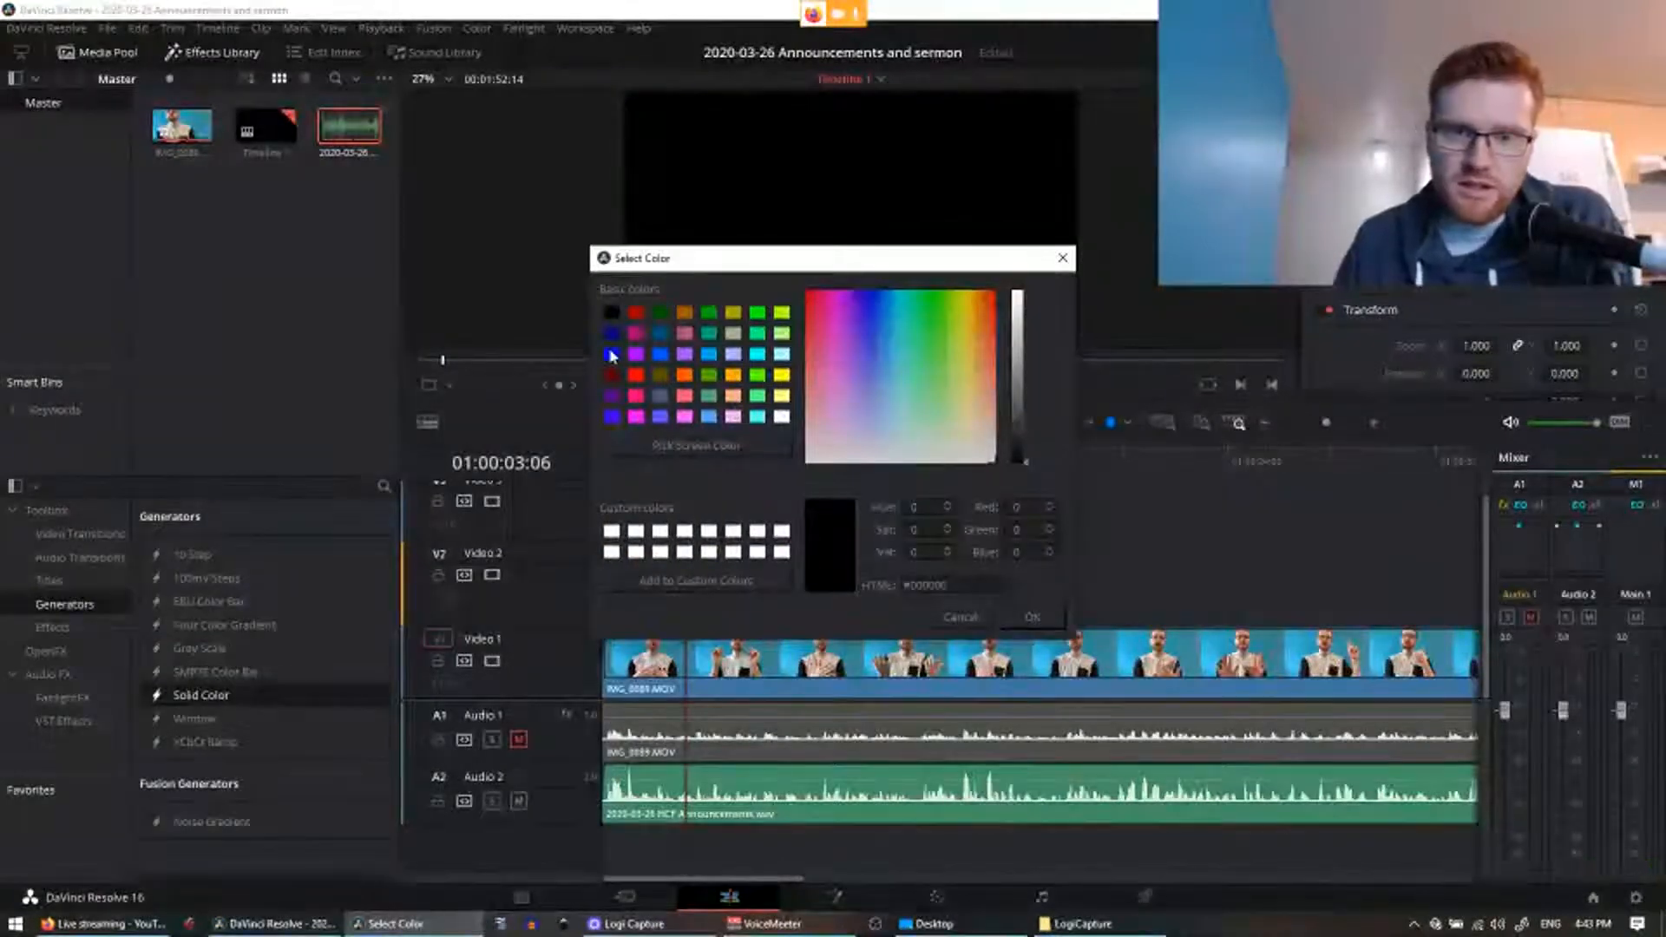
{"action": "left_click", "coordinate": [1030, 618]}
{"action": "scroll", "coordinate": [1475, 347], "scroll_direction": "down", "scroll_amount": 5}
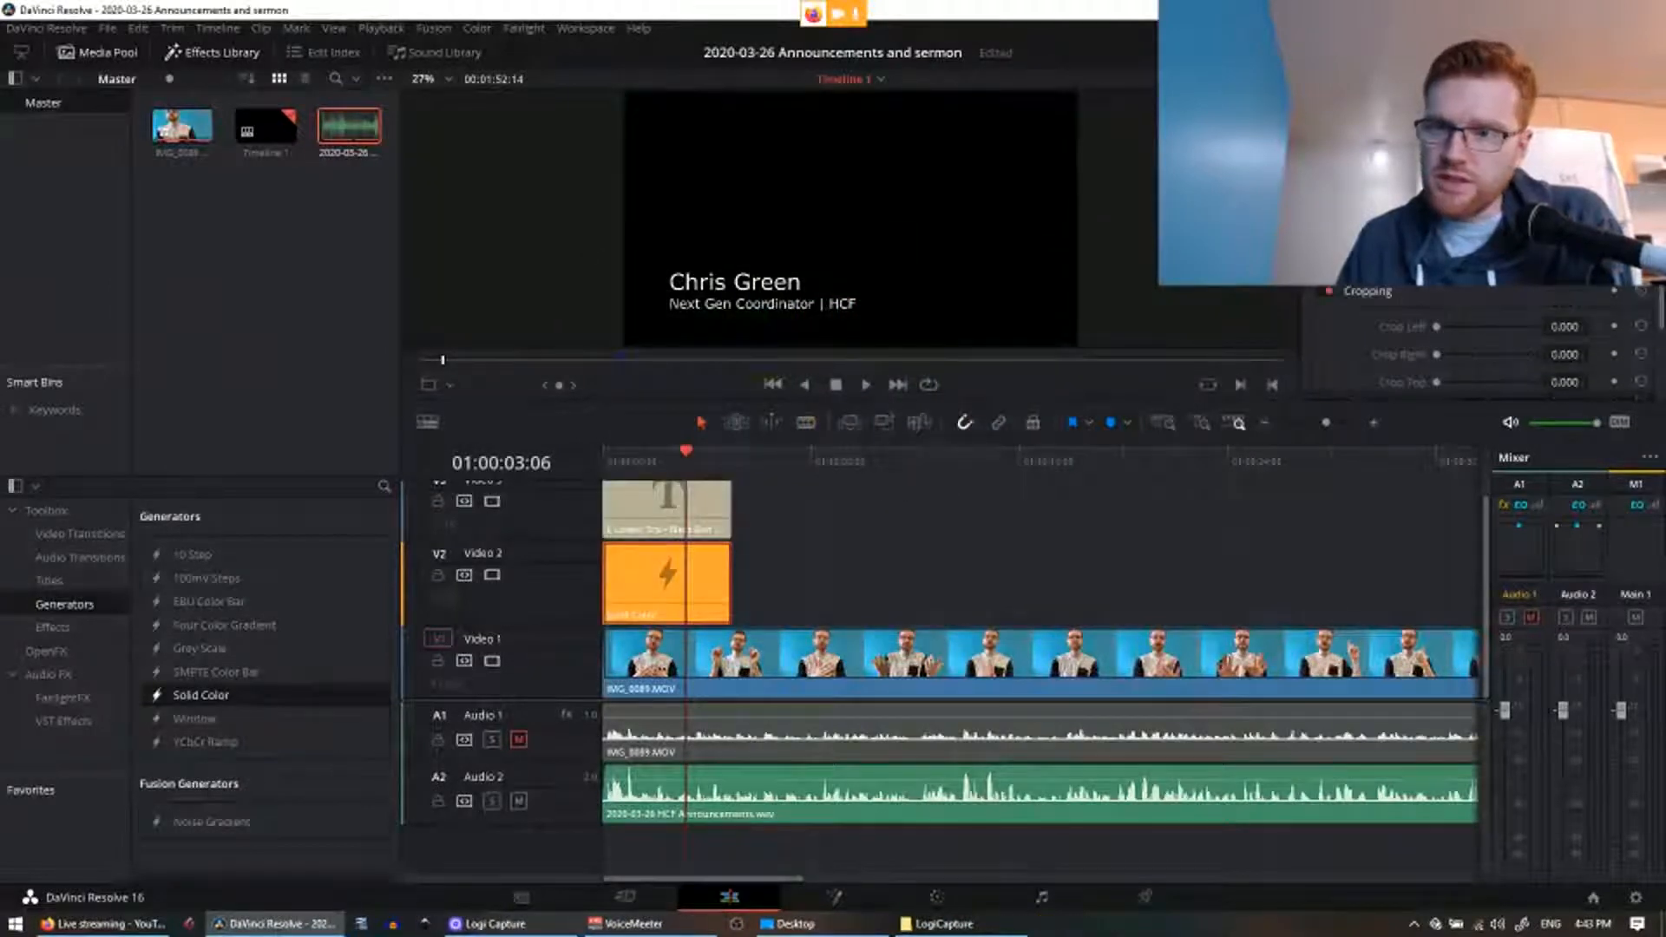
{"action": "scroll", "coordinate": [1475, 347], "scroll_direction": "up", "scroll_amount": 5}
{"action": "scroll", "coordinate": [1475, 347], "scroll_direction": "down", "scroll_amount": 2}
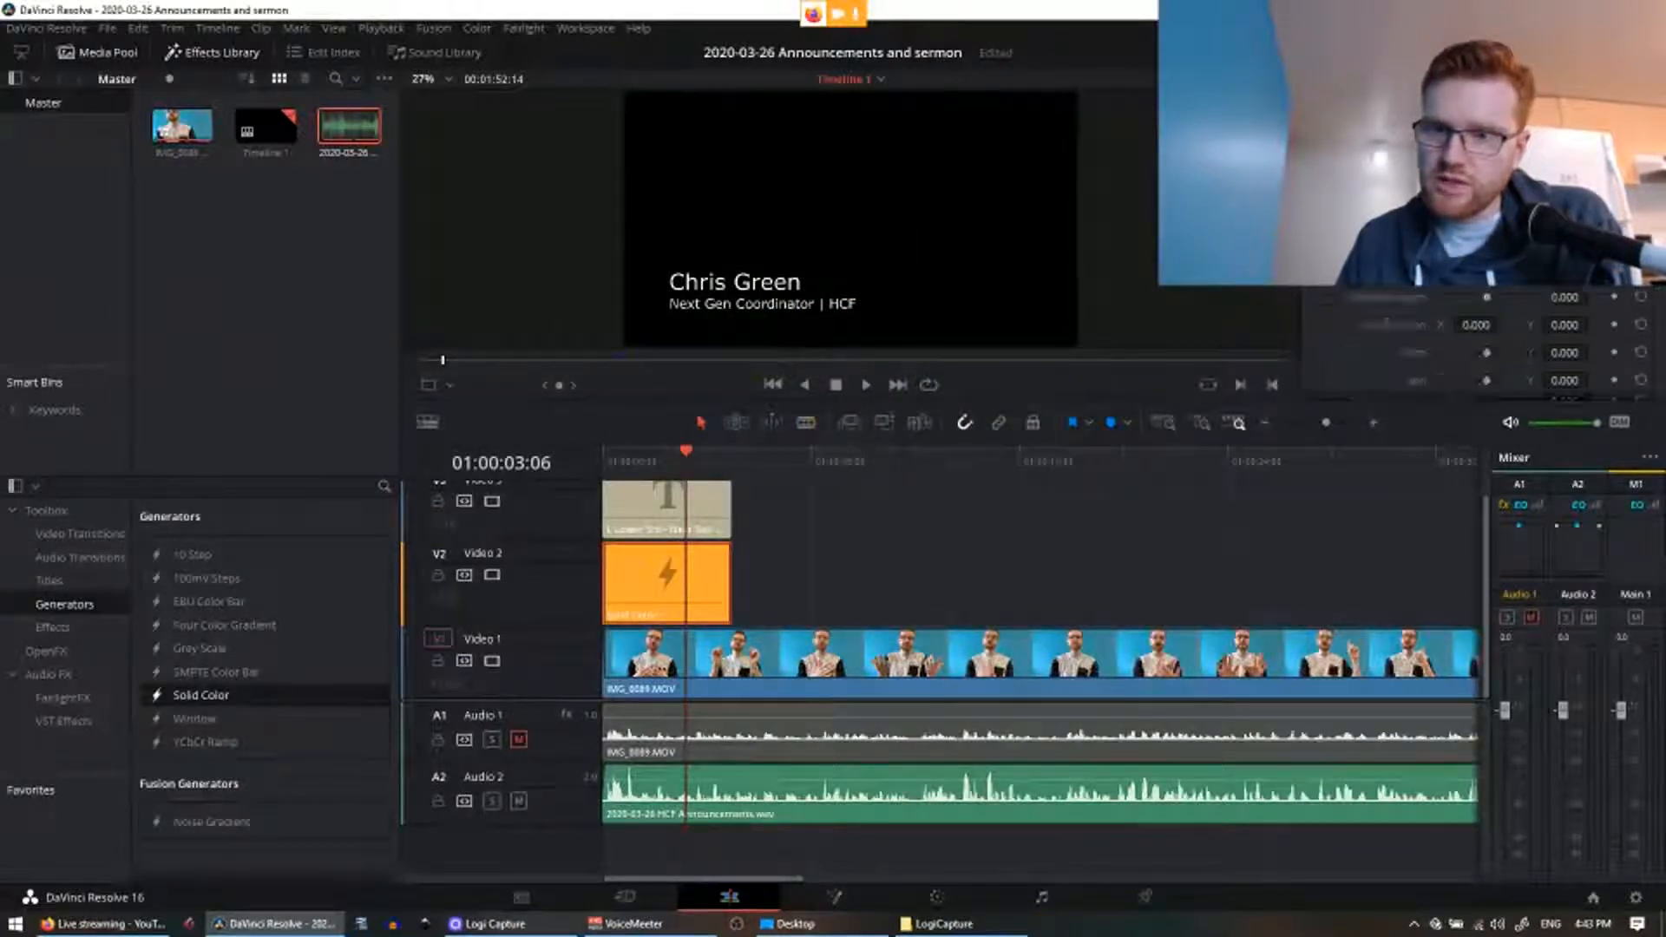
{"action": "scroll", "coordinate": [1656, 295], "scroll_direction": "down", "scroll_amount": 4}
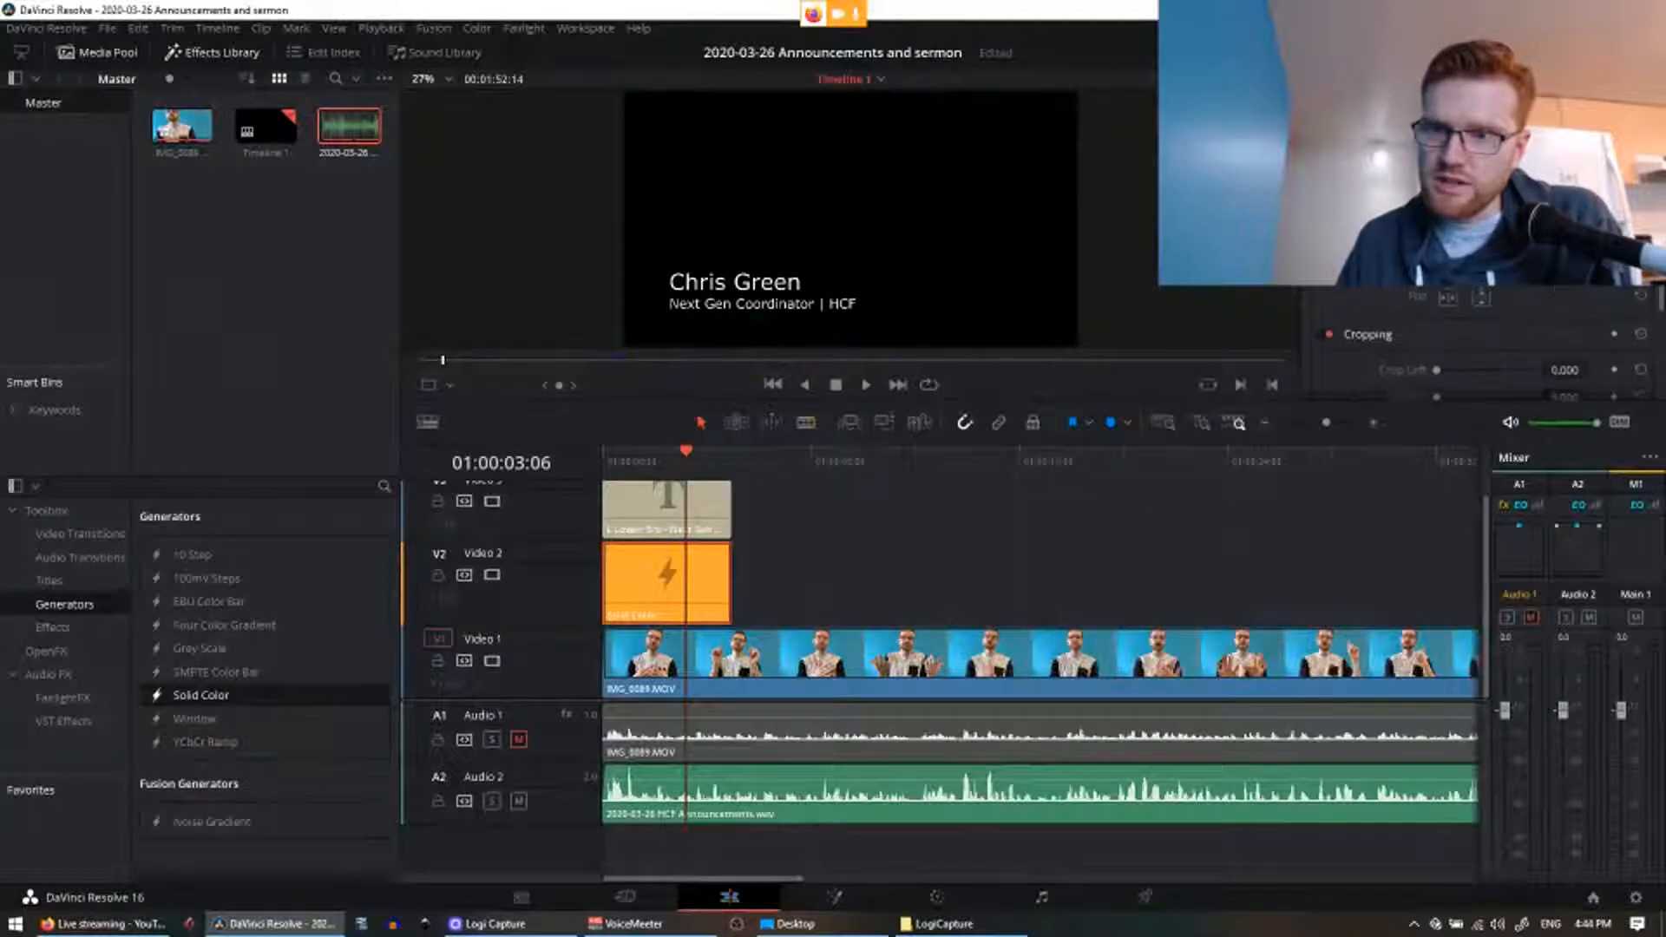
{"action": "scroll", "coordinate": [1654, 313], "scroll_direction": "down", "scroll_amount": 3}
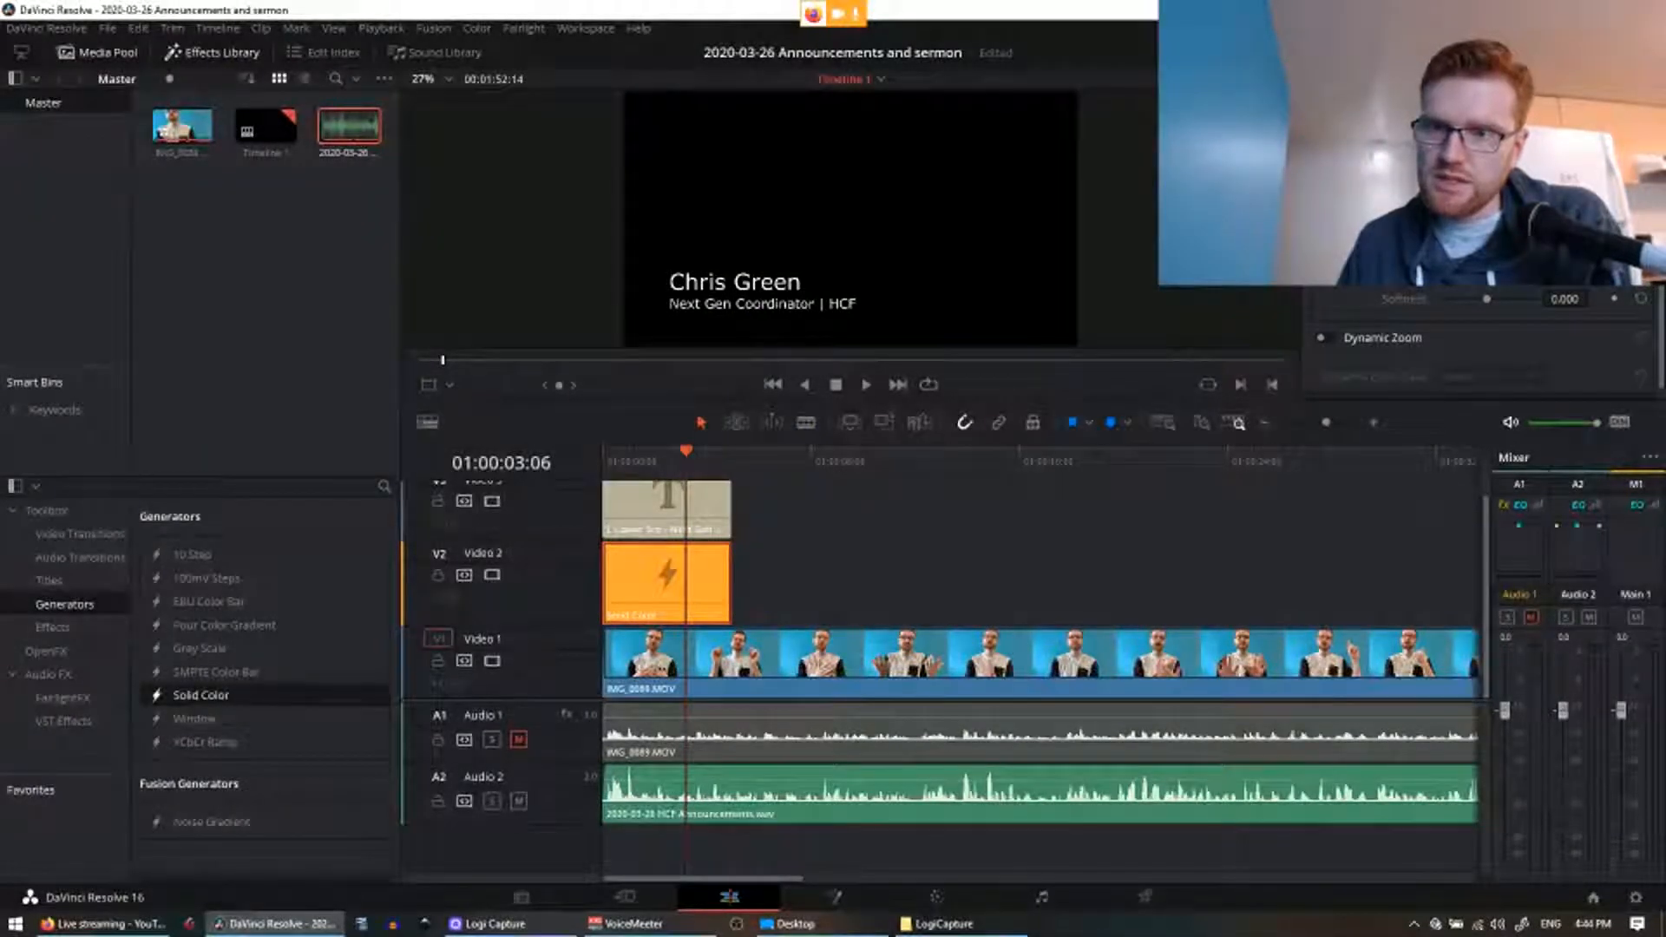
{"action": "left_click_drag", "start_coordinate": [1446, 202], "coordinate": [1454, 275]}
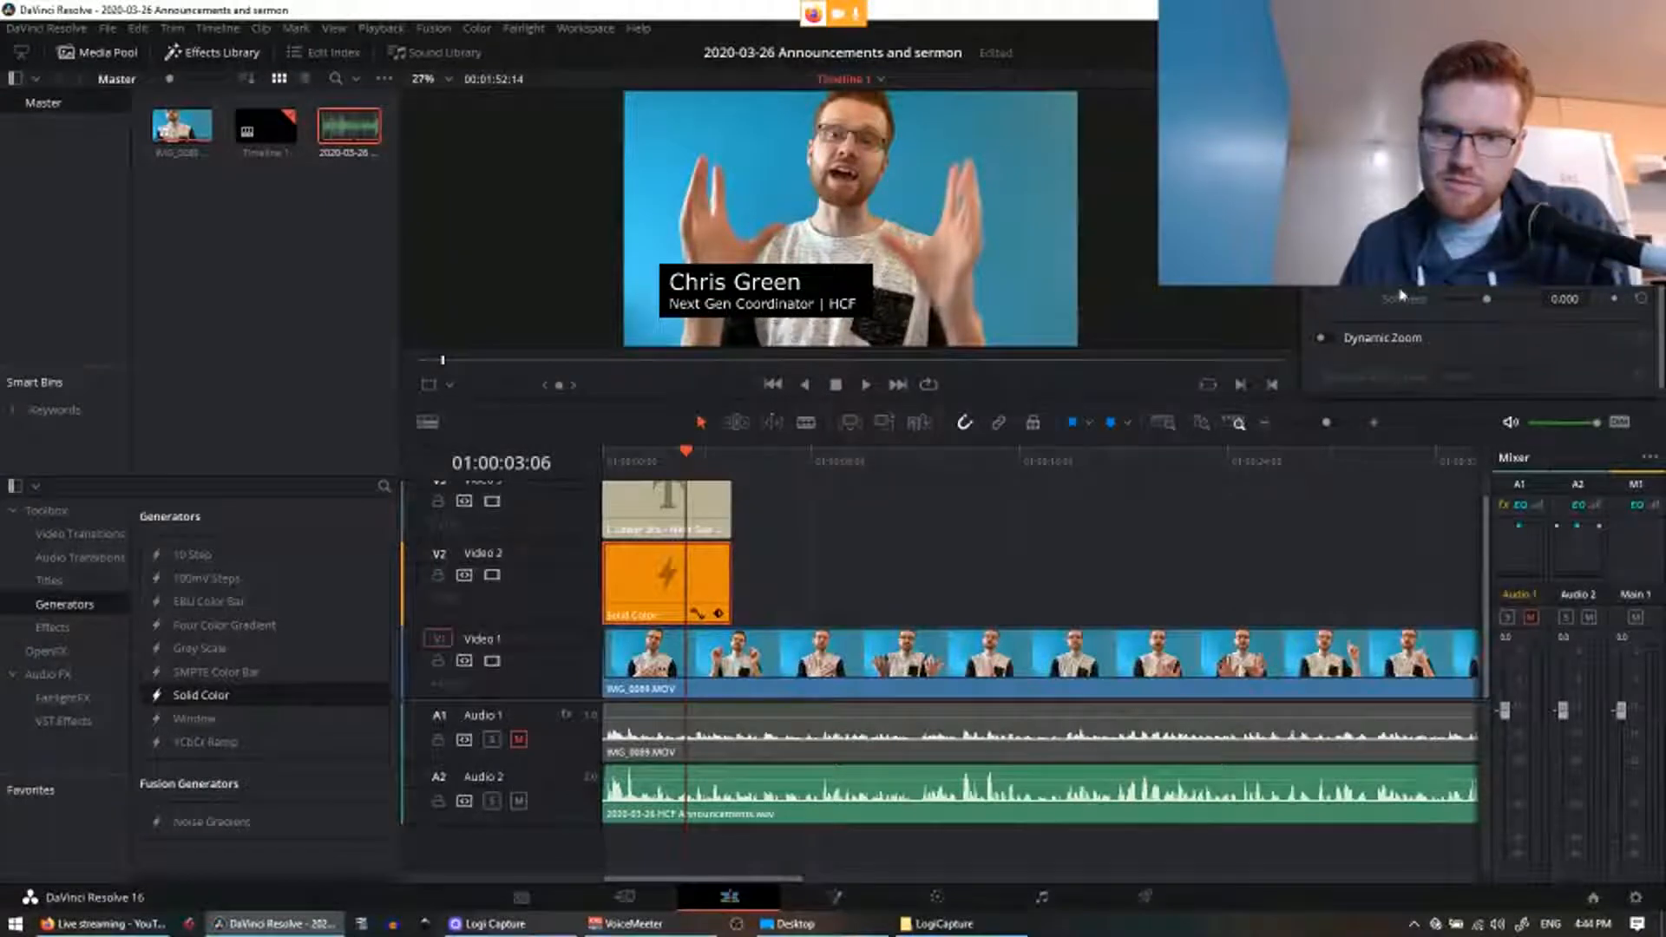
Step: Add four-frame fade-ins to the solid colour clip and the title clip
{"action": "left_click_drag", "start_coordinate": [685, 452], "coordinate": [549, 463]}
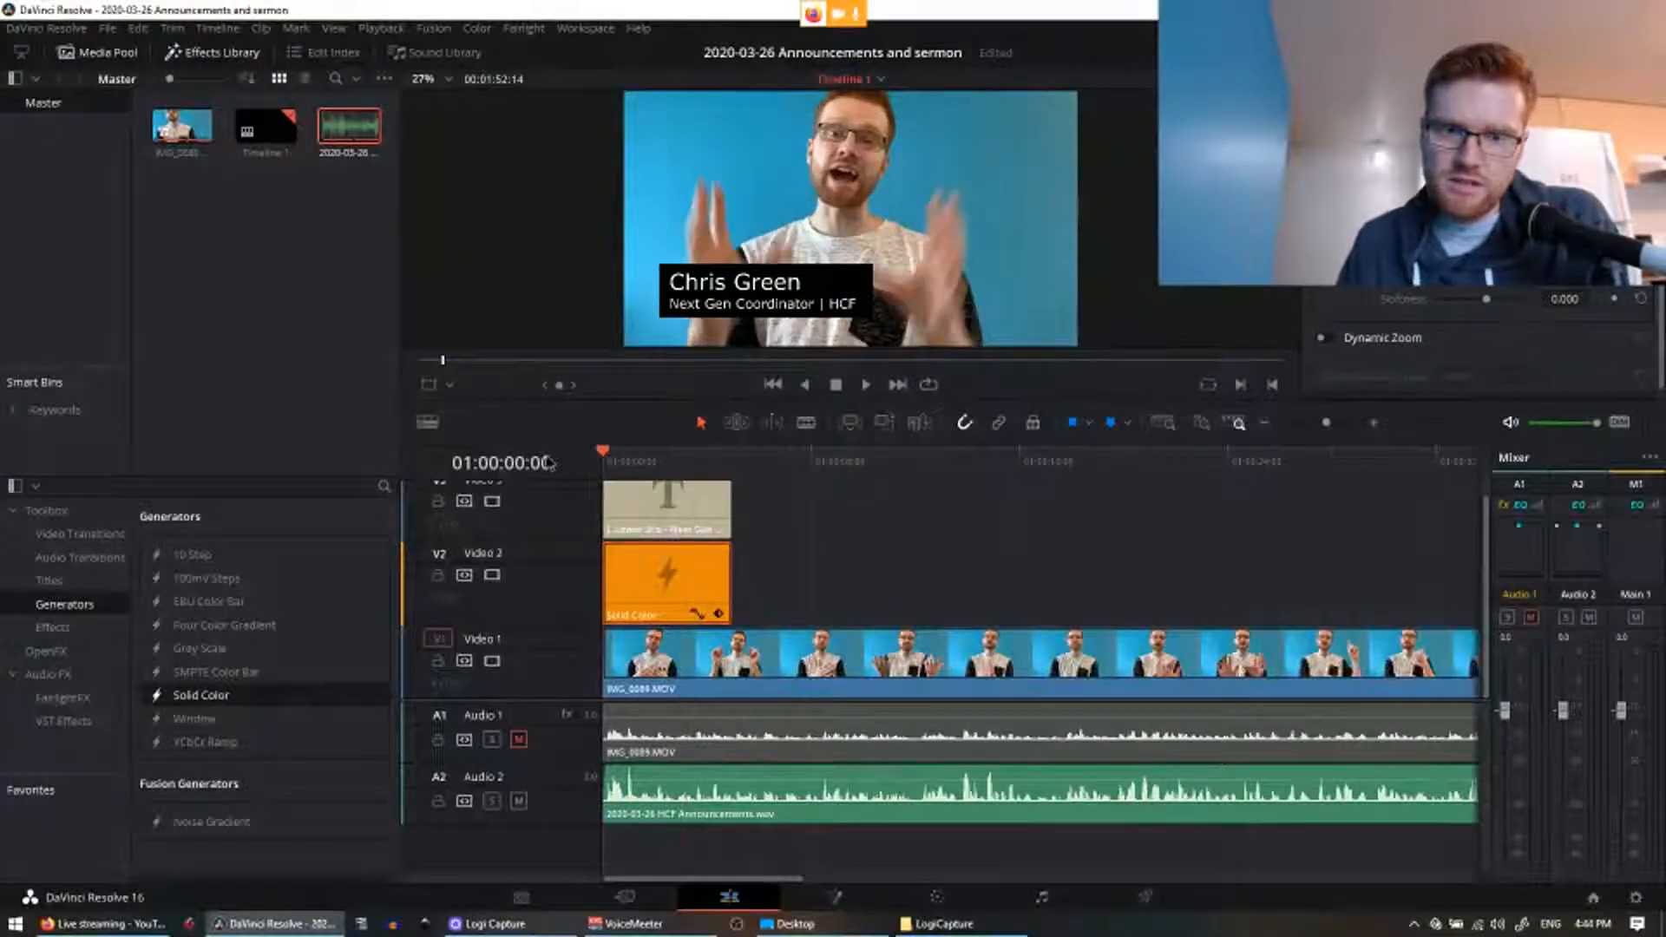
{"action": "scroll", "coordinate": [714, 510], "scroll_direction": "up", "scroll_amount": 6}
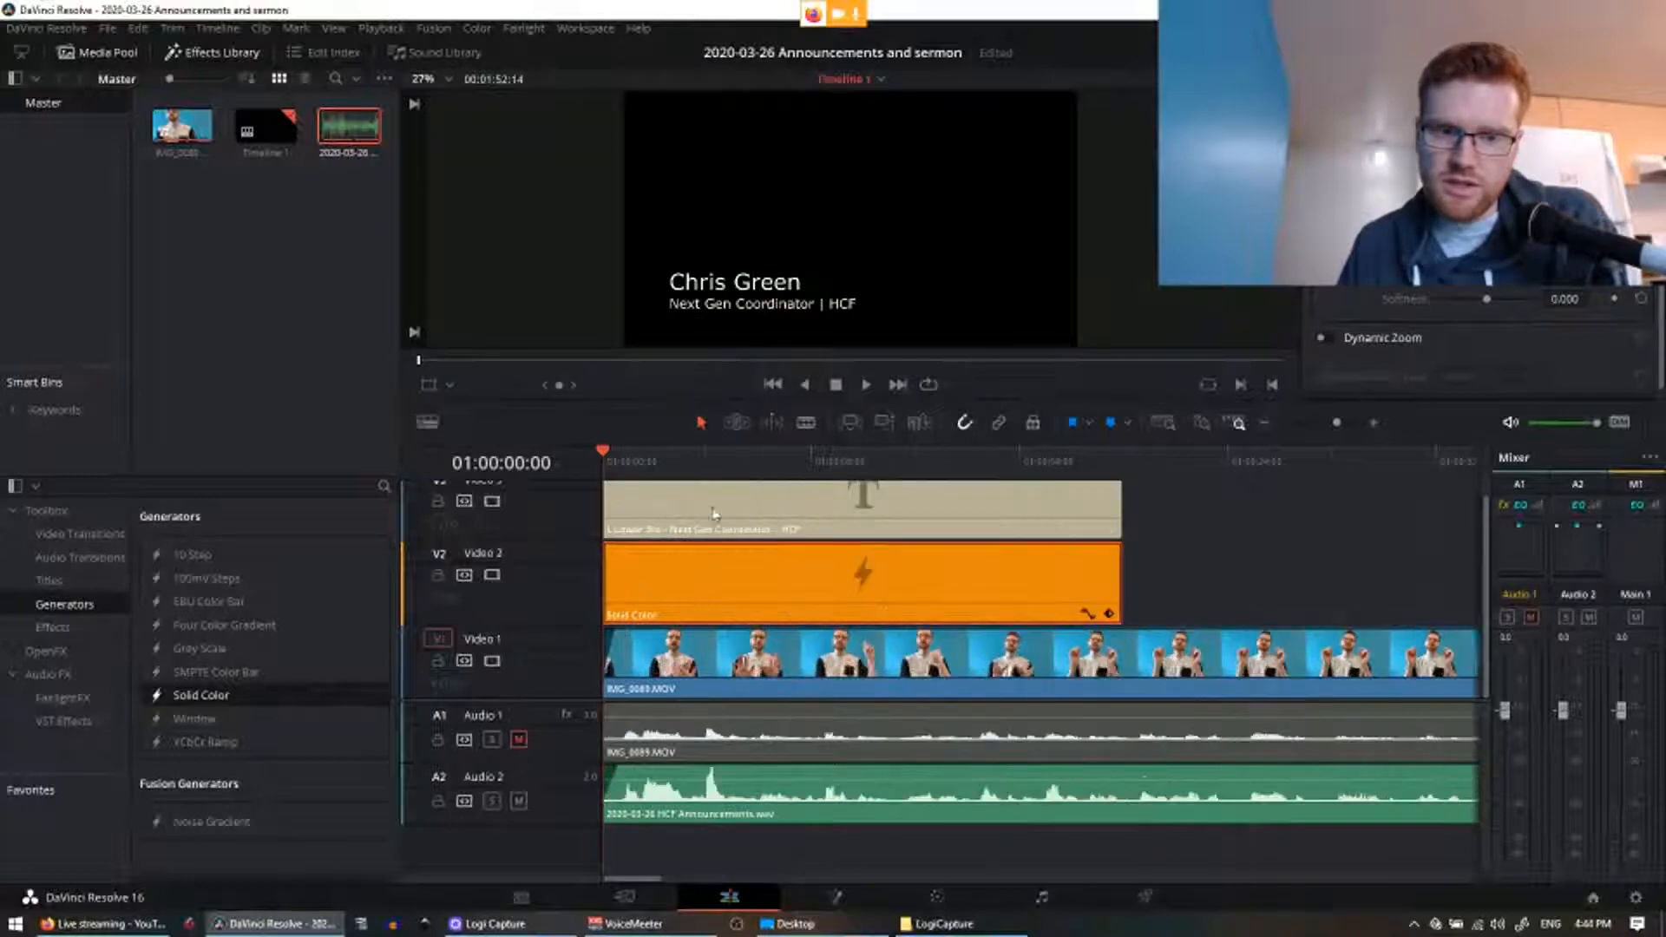
{"action": "left_click", "coordinate": [715, 456]}
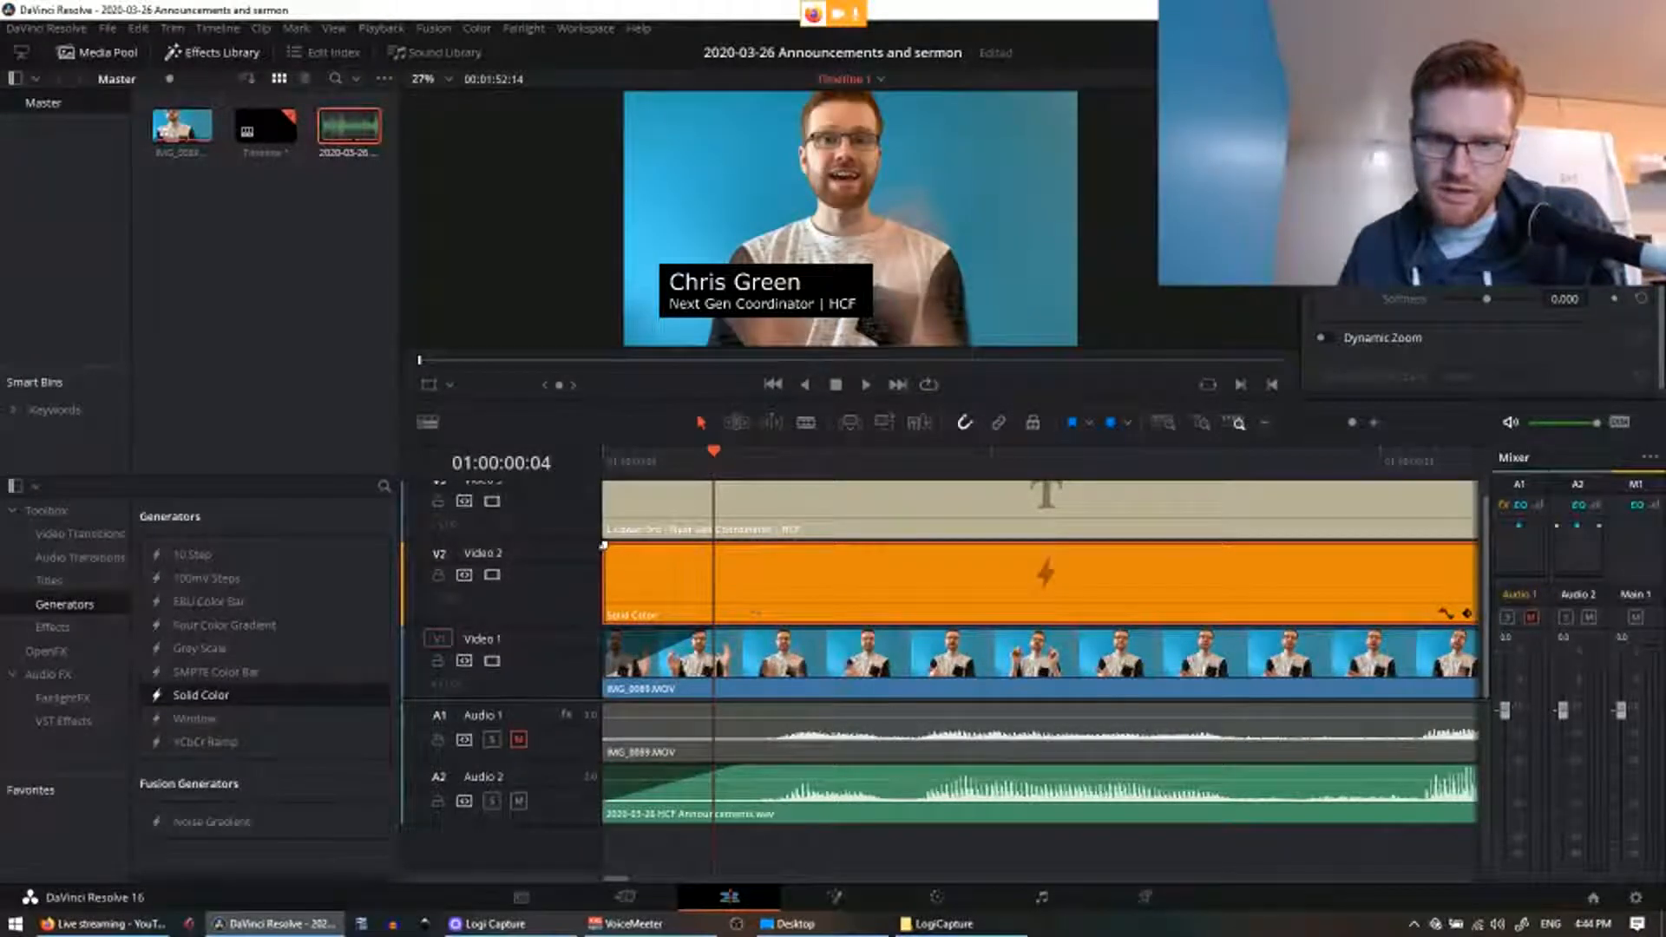
{"action": "left_click_drag", "start_coordinate": [605, 545], "coordinate": [720, 577]}
{"action": "scroll", "coordinate": [727, 544], "scroll_direction": "up", "scroll_amount": 1}
{"action": "left_click_drag", "start_coordinate": [608, 488], "coordinate": [716, 495]}
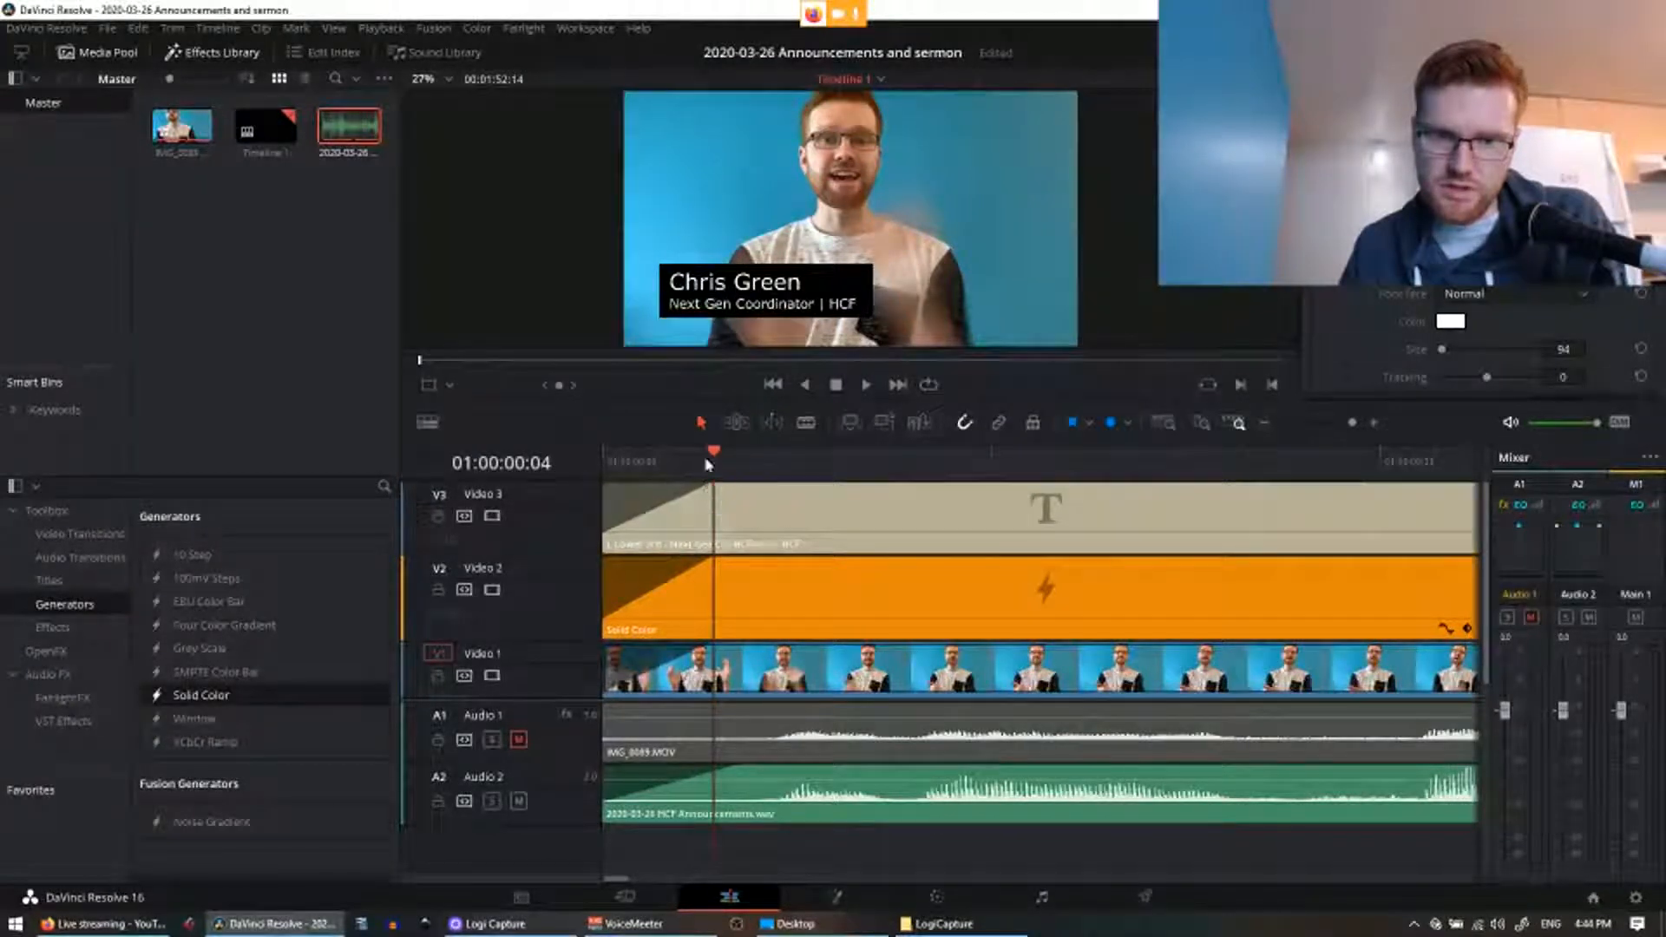
Step: Play the lower third from the start to check the fade-in
{"action": "left_click_drag", "start_coordinate": [717, 457], "coordinate": [584, 455]}
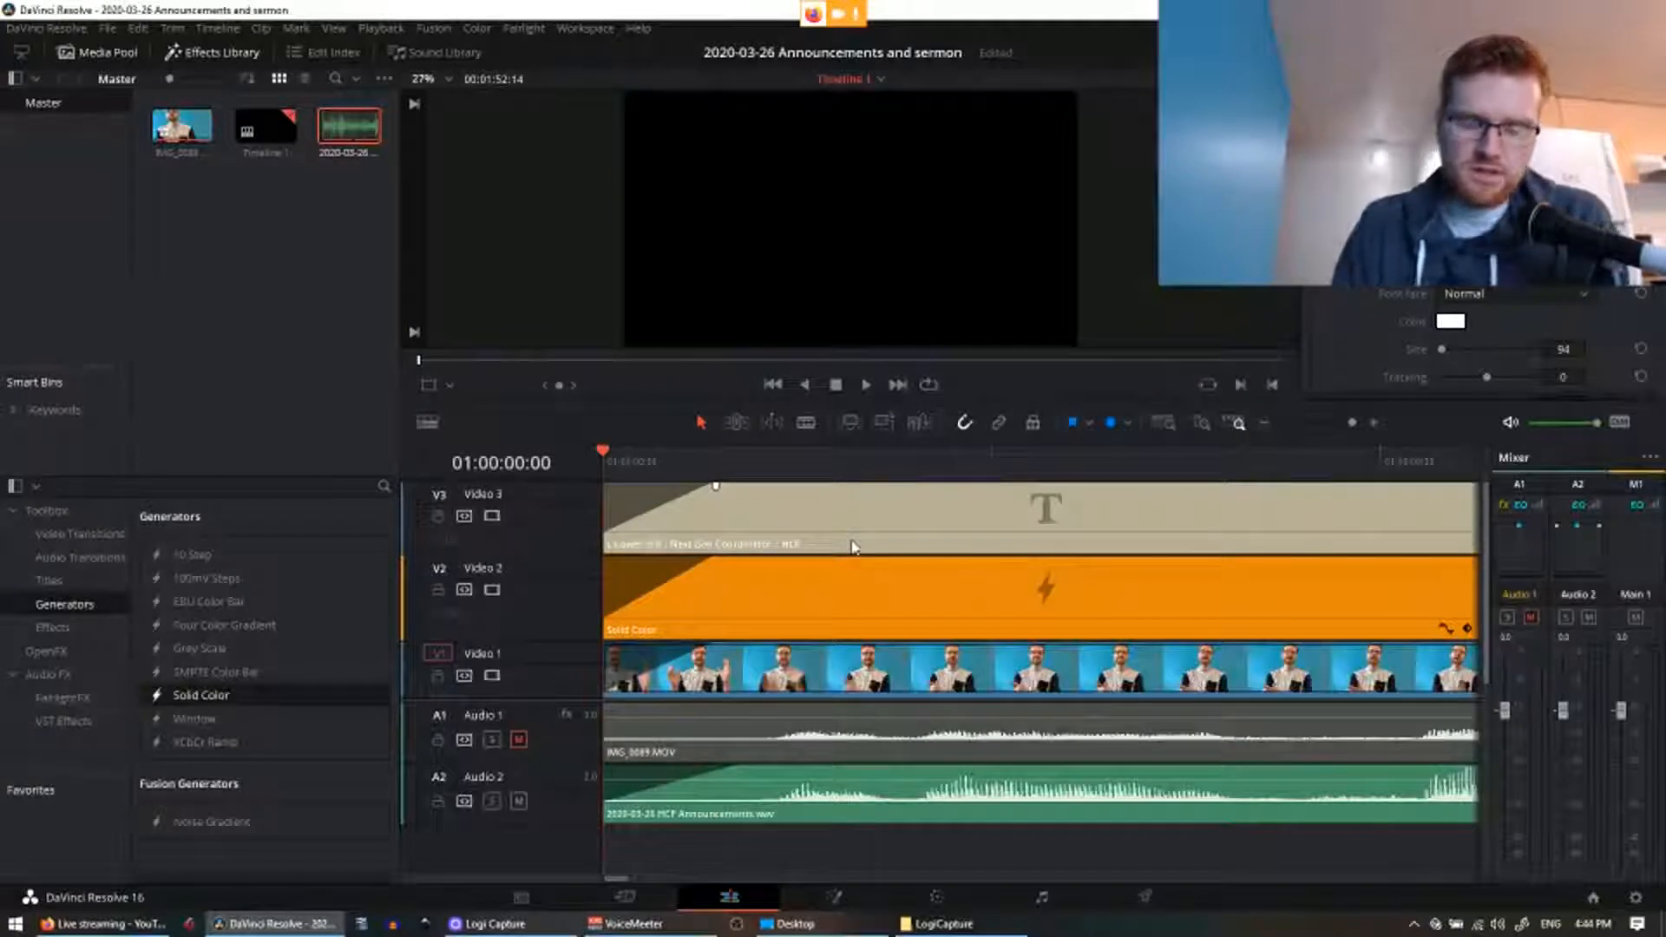
{"action": "key", "text": "space"}
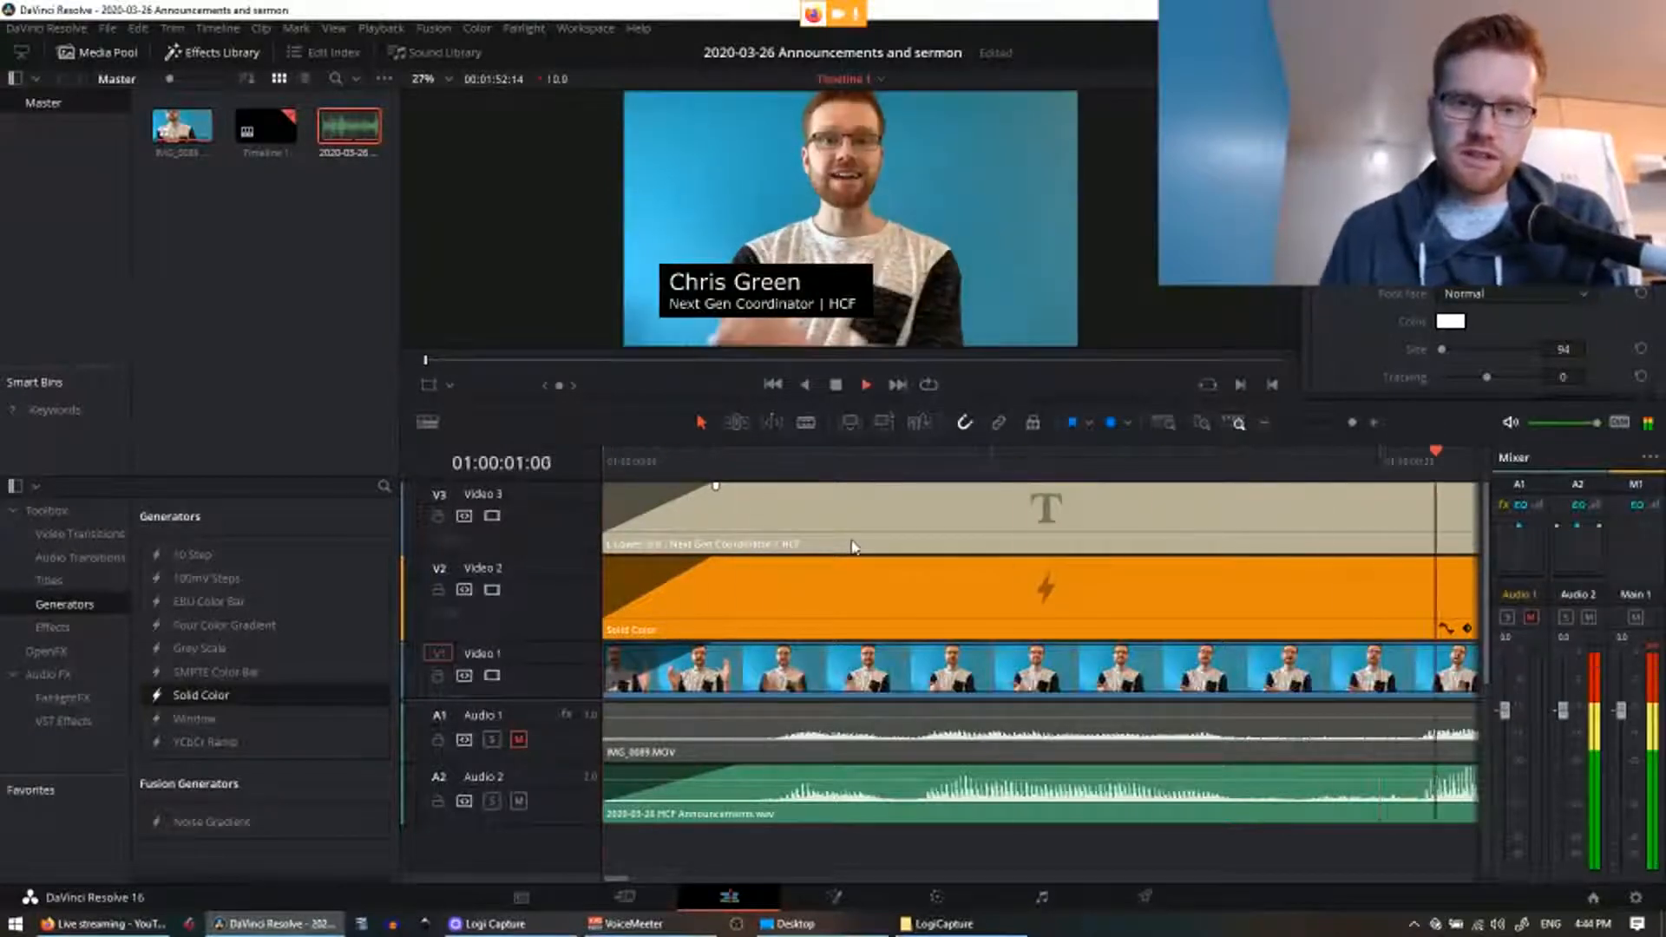
{"action": "scroll", "coordinate": [843, 566], "scroll_direction": "down", "scroll_amount": 5}
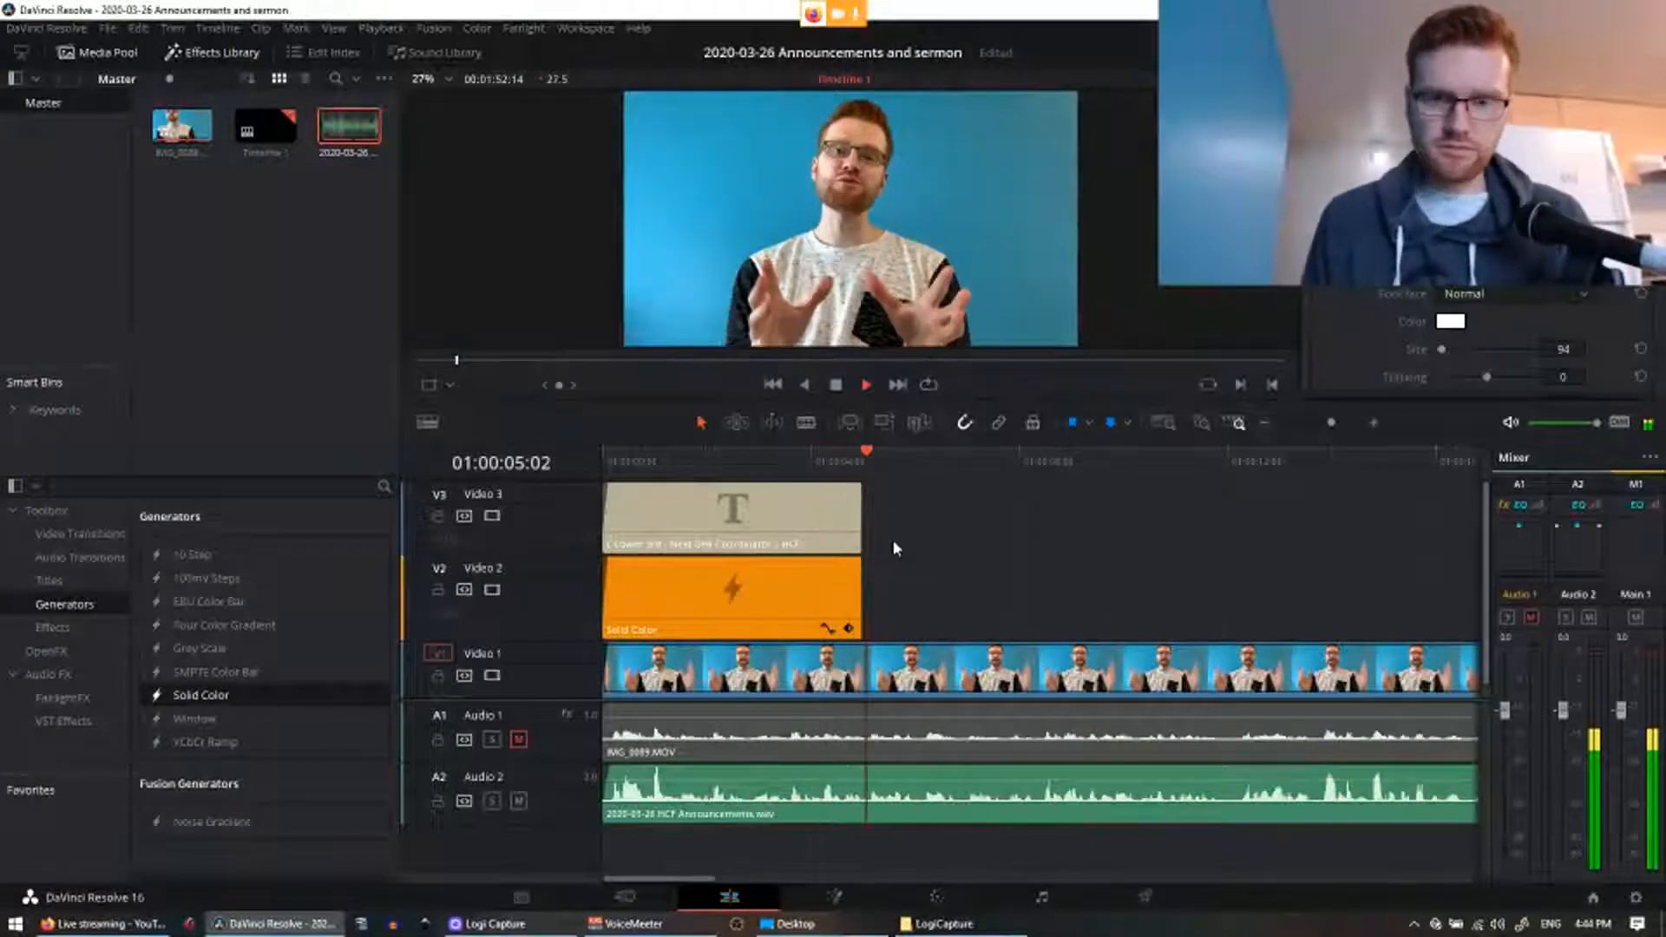
{"action": "key", "text": "space"}
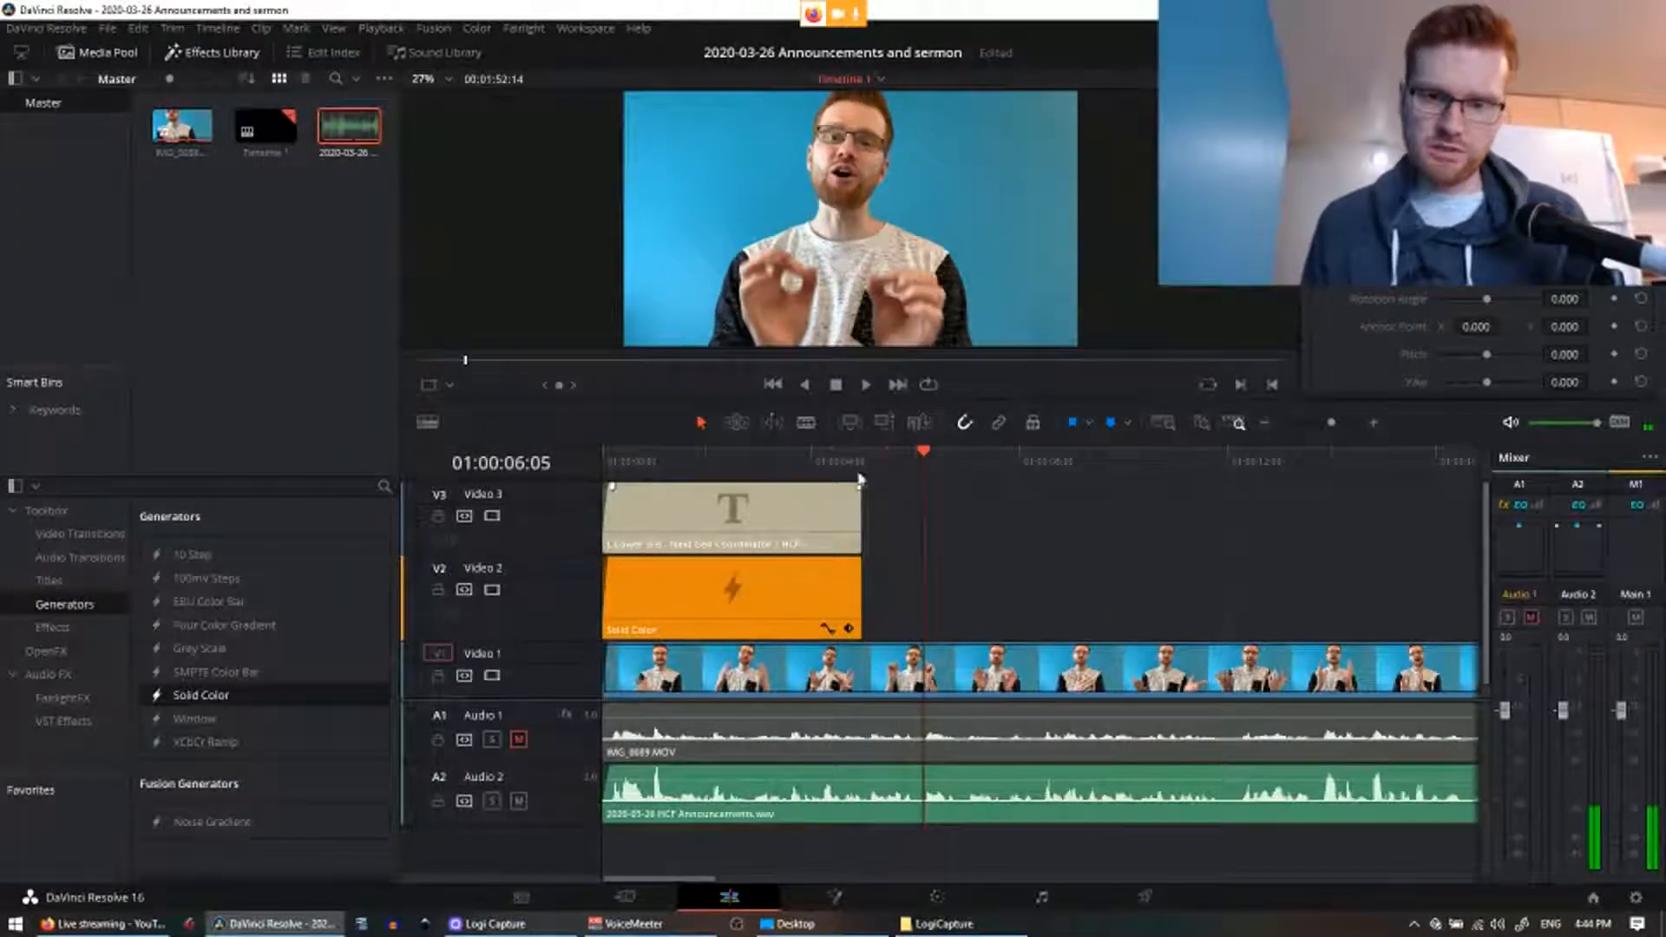
Step: Add fade-outs to the ends of the solid colour and title clips and play them back
{"action": "left_click", "coordinate": [847, 466]}
{"action": "scroll", "coordinate": [847, 468], "scroll_direction": "up", "scroll_amount": 4}
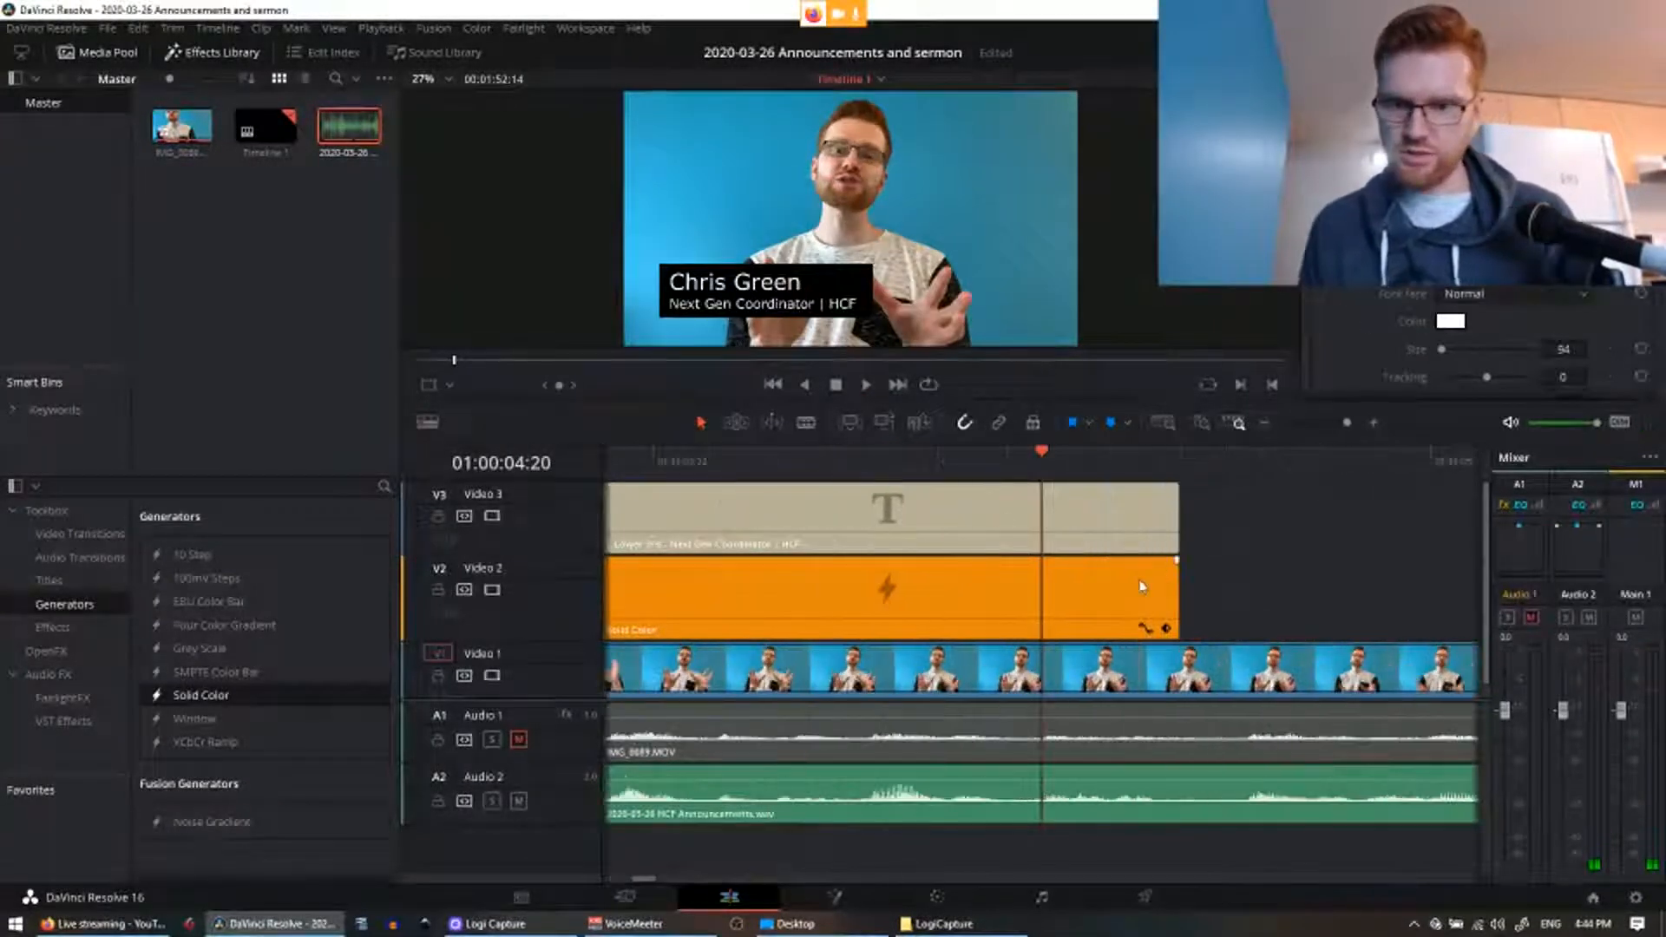
{"action": "left_click_drag", "start_coordinate": [1178, 561], "coordinate": [1098, 558]}
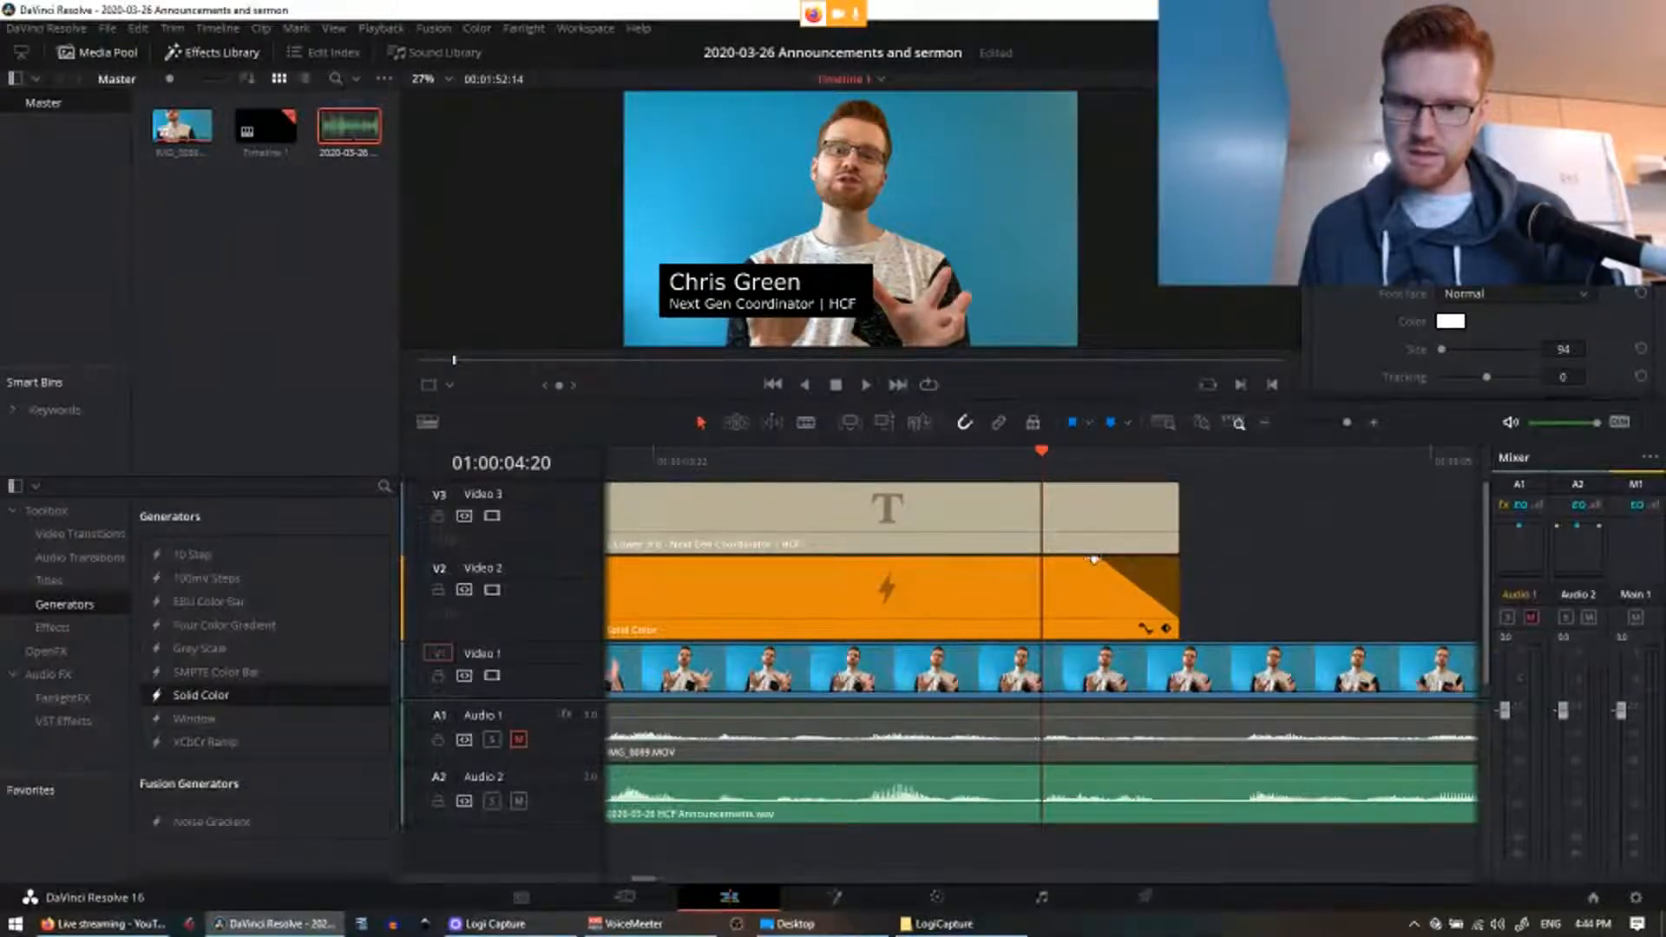
{"action": "left_click_drag", "start_coordinate": [1093, 559], "coordinate": [1096, 560]}
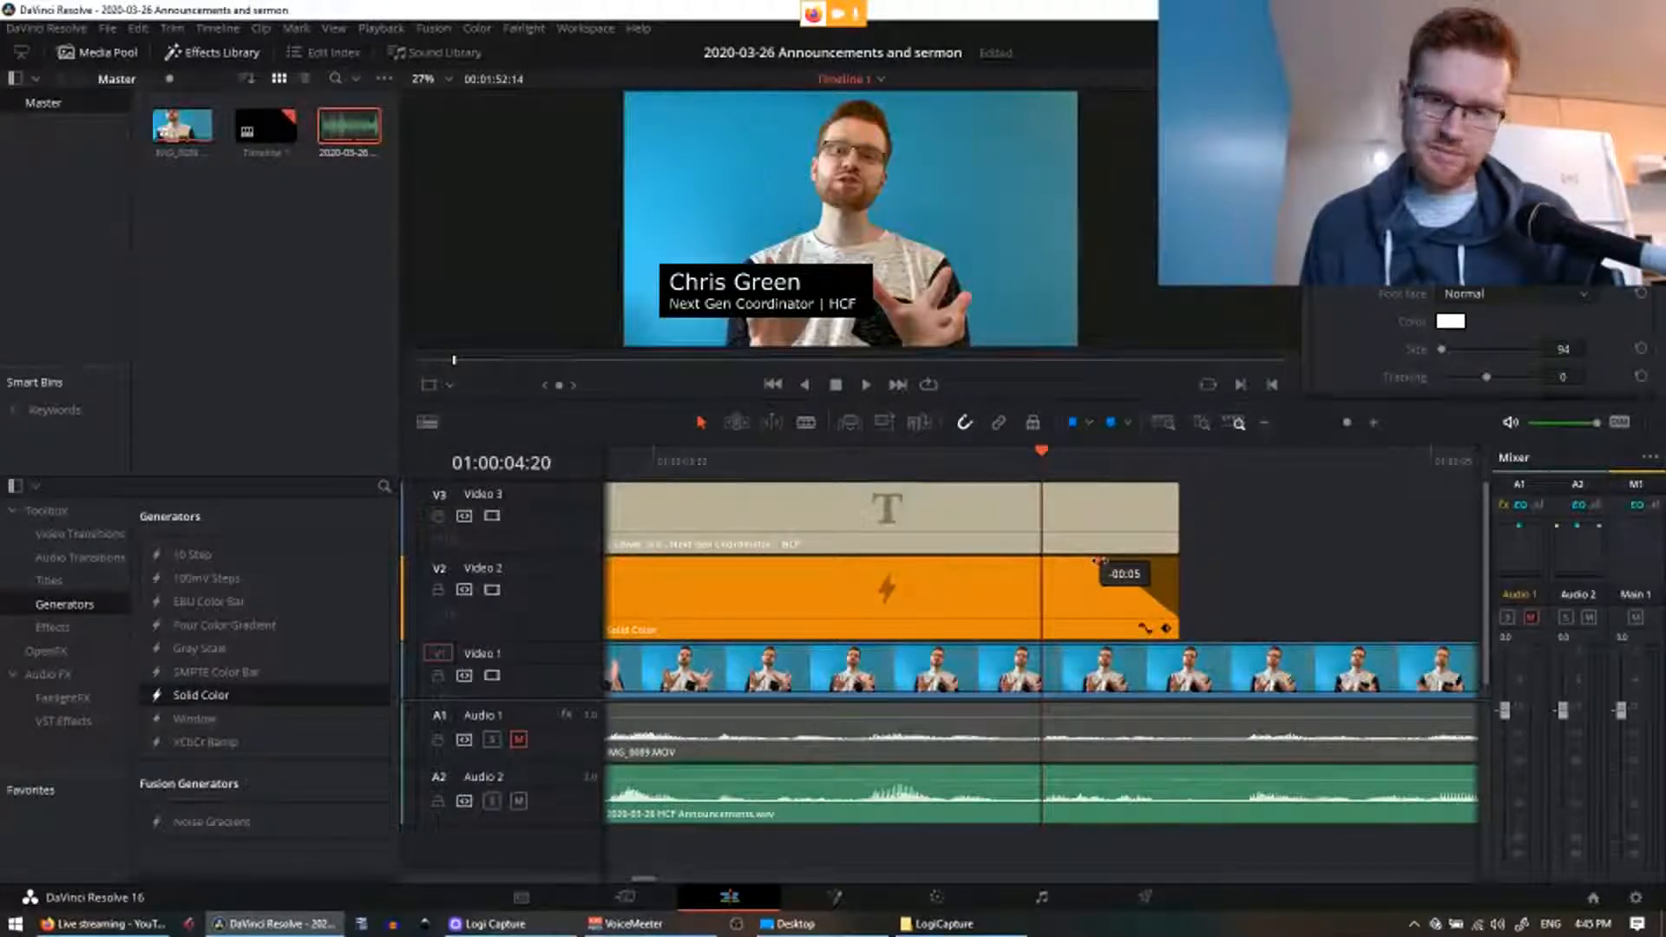
{"action": "left_click_drag", "start_coordinate": [1096, 560], "coordinate": [1096, 561]}
{"action": "left_click_drag", "start_coordinate": [1175, 487], "coordinate": [1107, 503]}
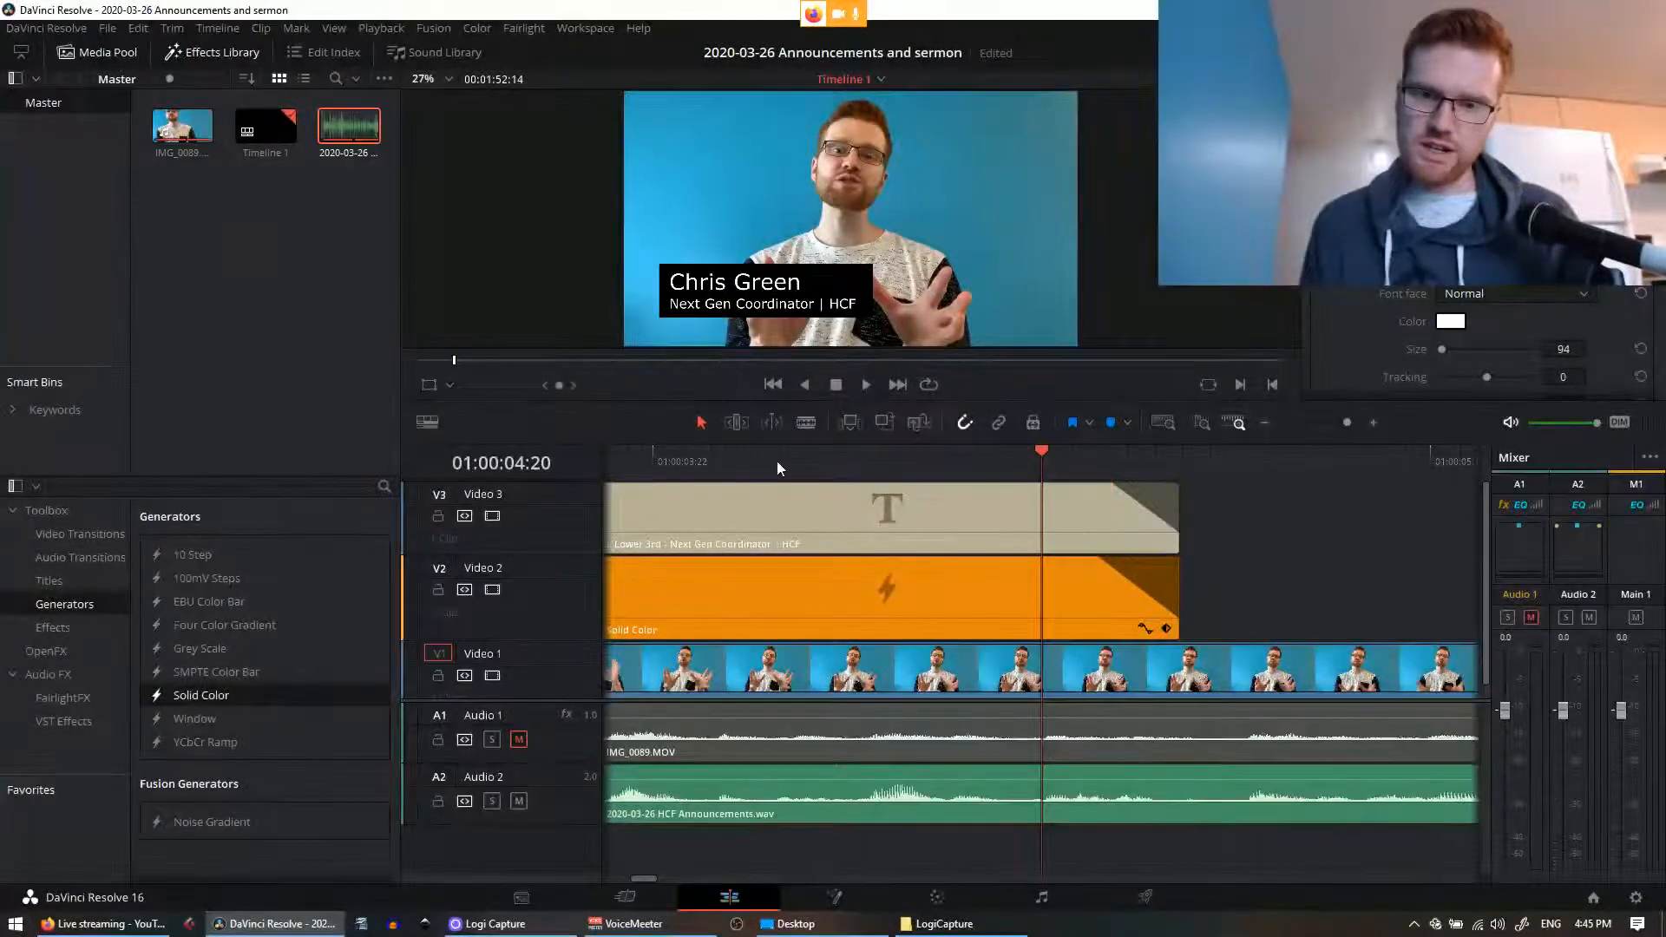
{"action": "left_click", "coordinate": [737, 461]}
{"action": "key", "text": "space"}
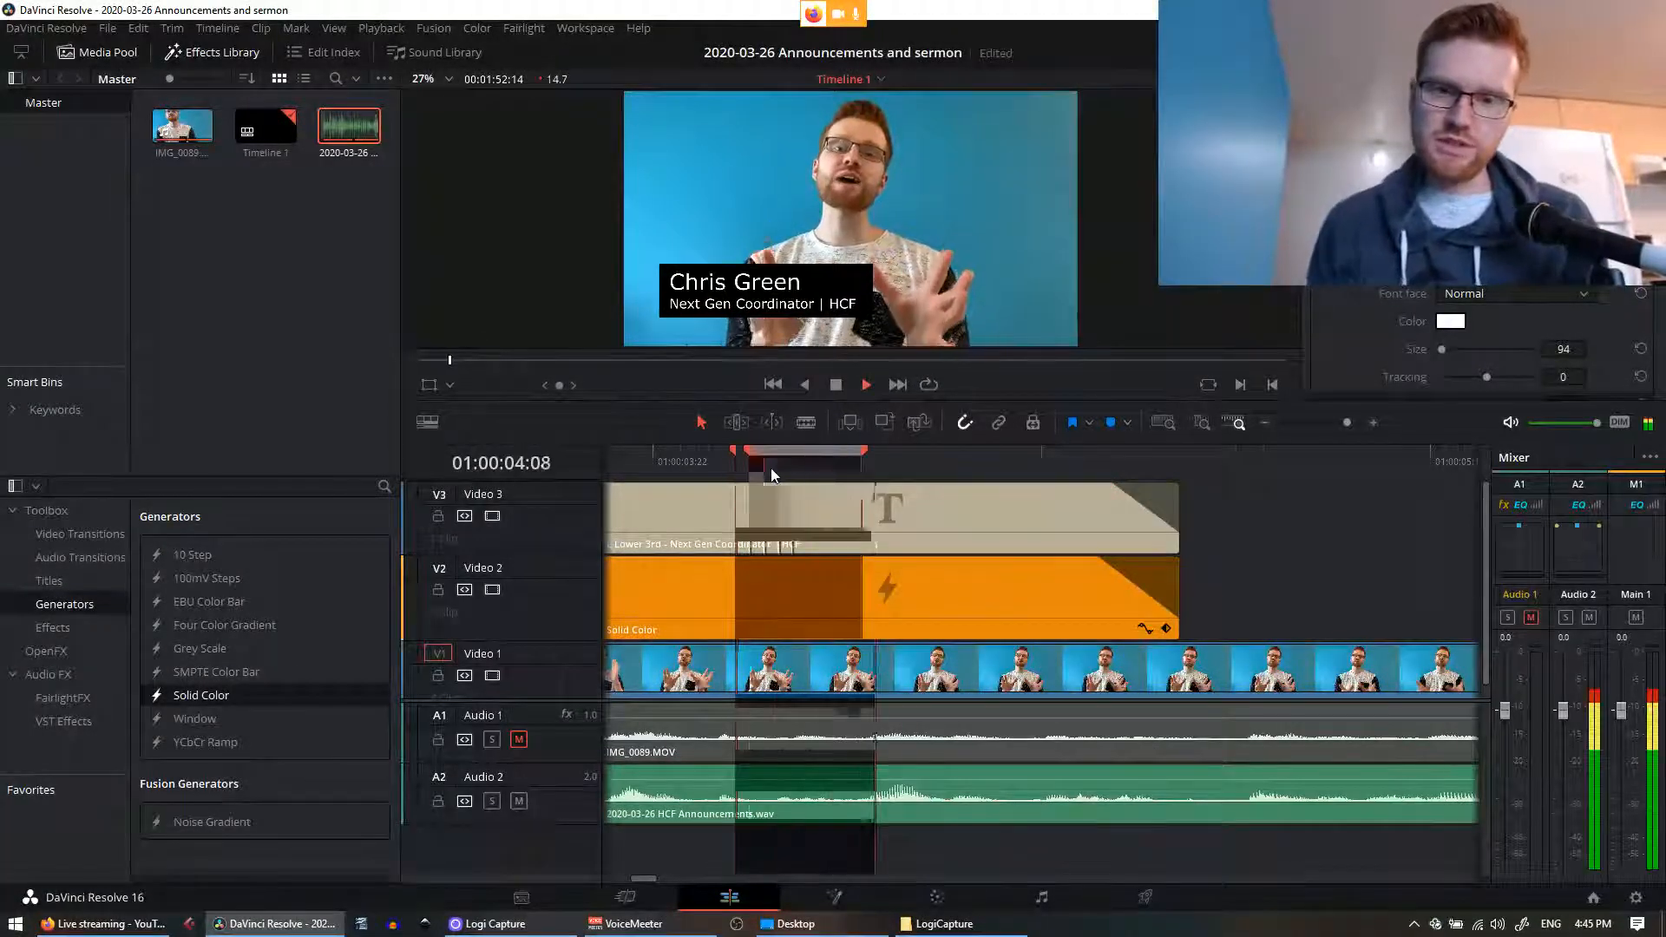
{"action": "key", "text": "space"}
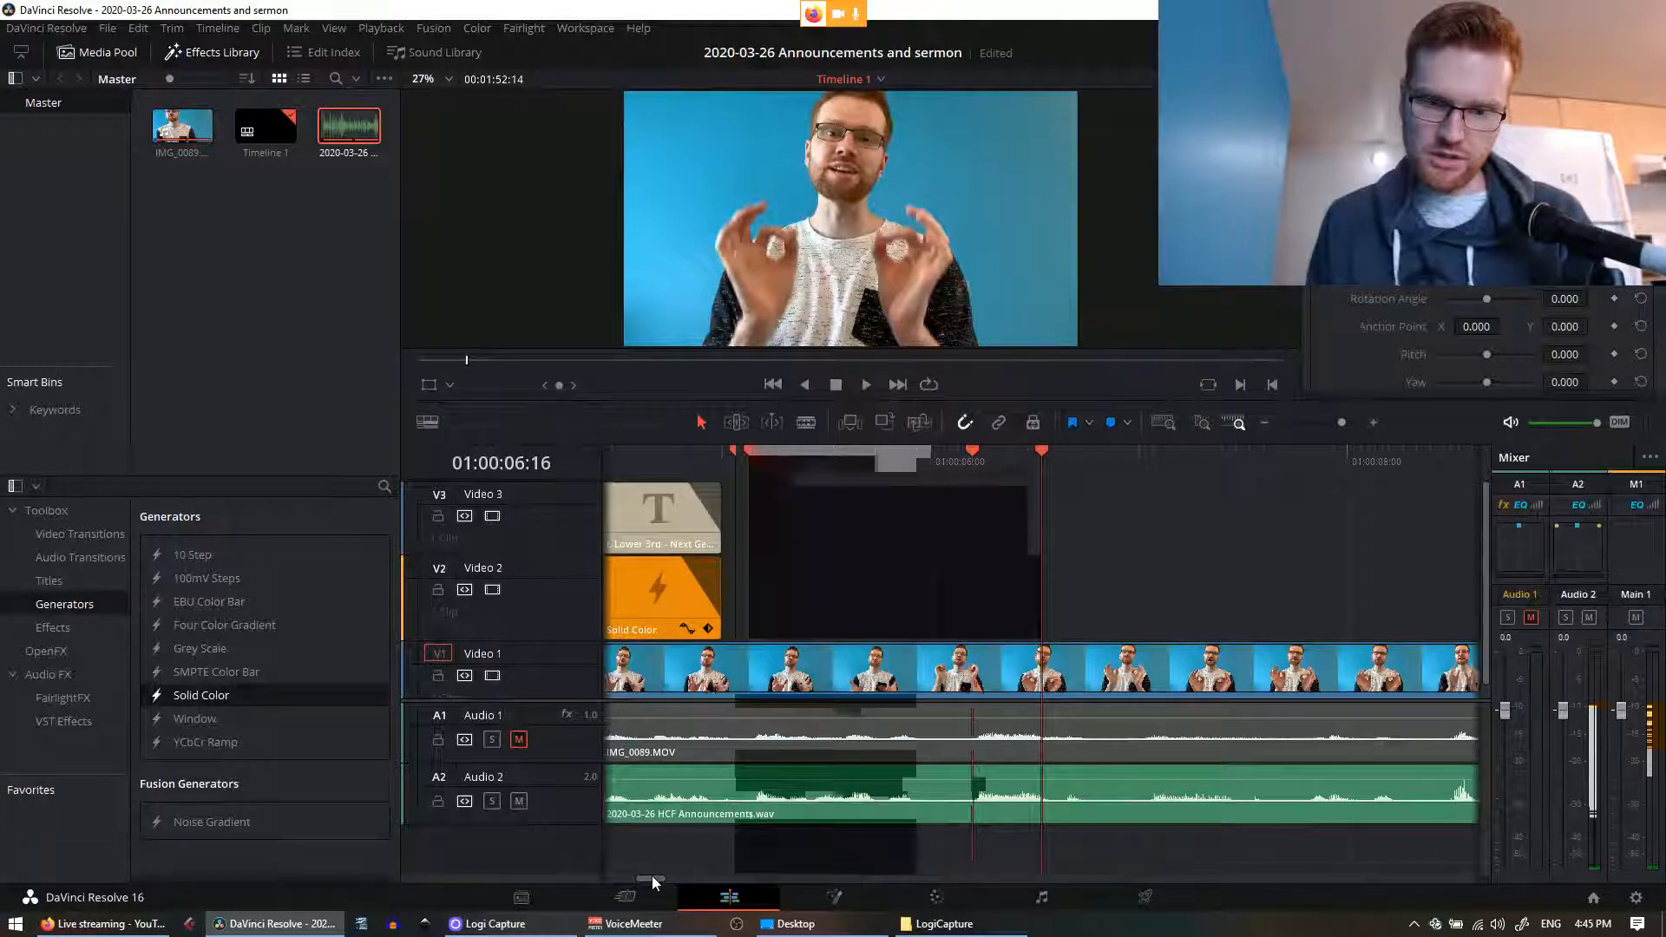
Step: Lengthen both fade-outs to begin around 01:00:04:17 and replay the ending
{"action": "left_click_drag", "start_coordinate": [652, 876], "coordinate": [642, 878]}
{"action": "left_click", "coordinate": [882, 467]}
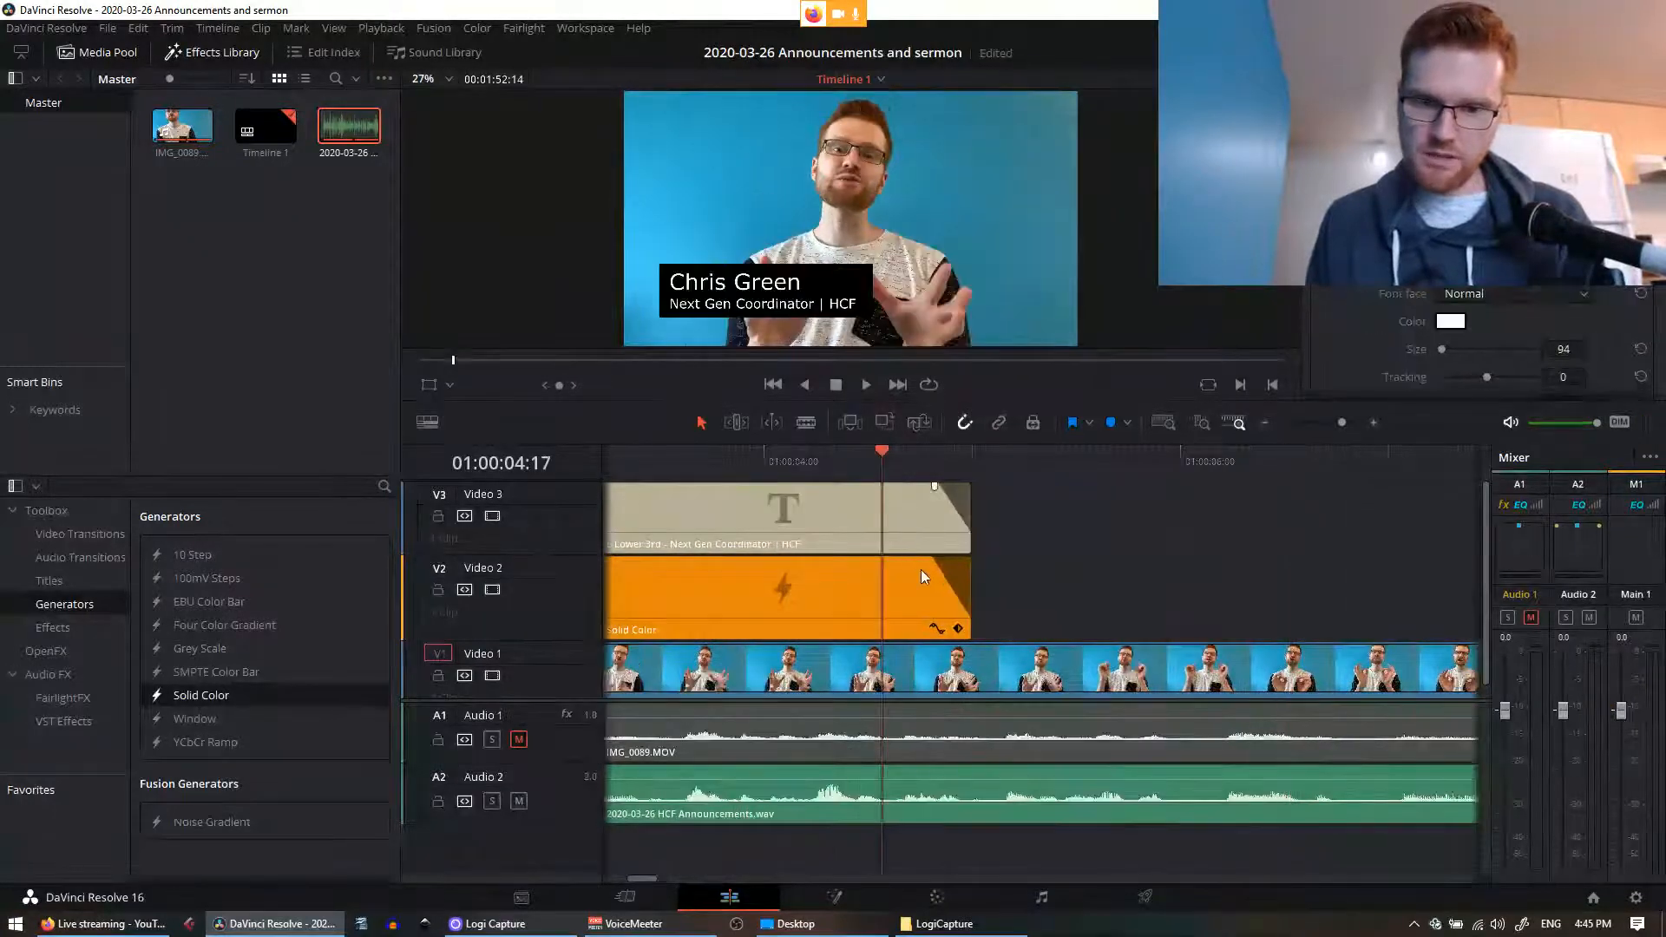
{"action": "left_click_drag", "start_coordinate": [930, 559], "coordinate": [909, 560]}
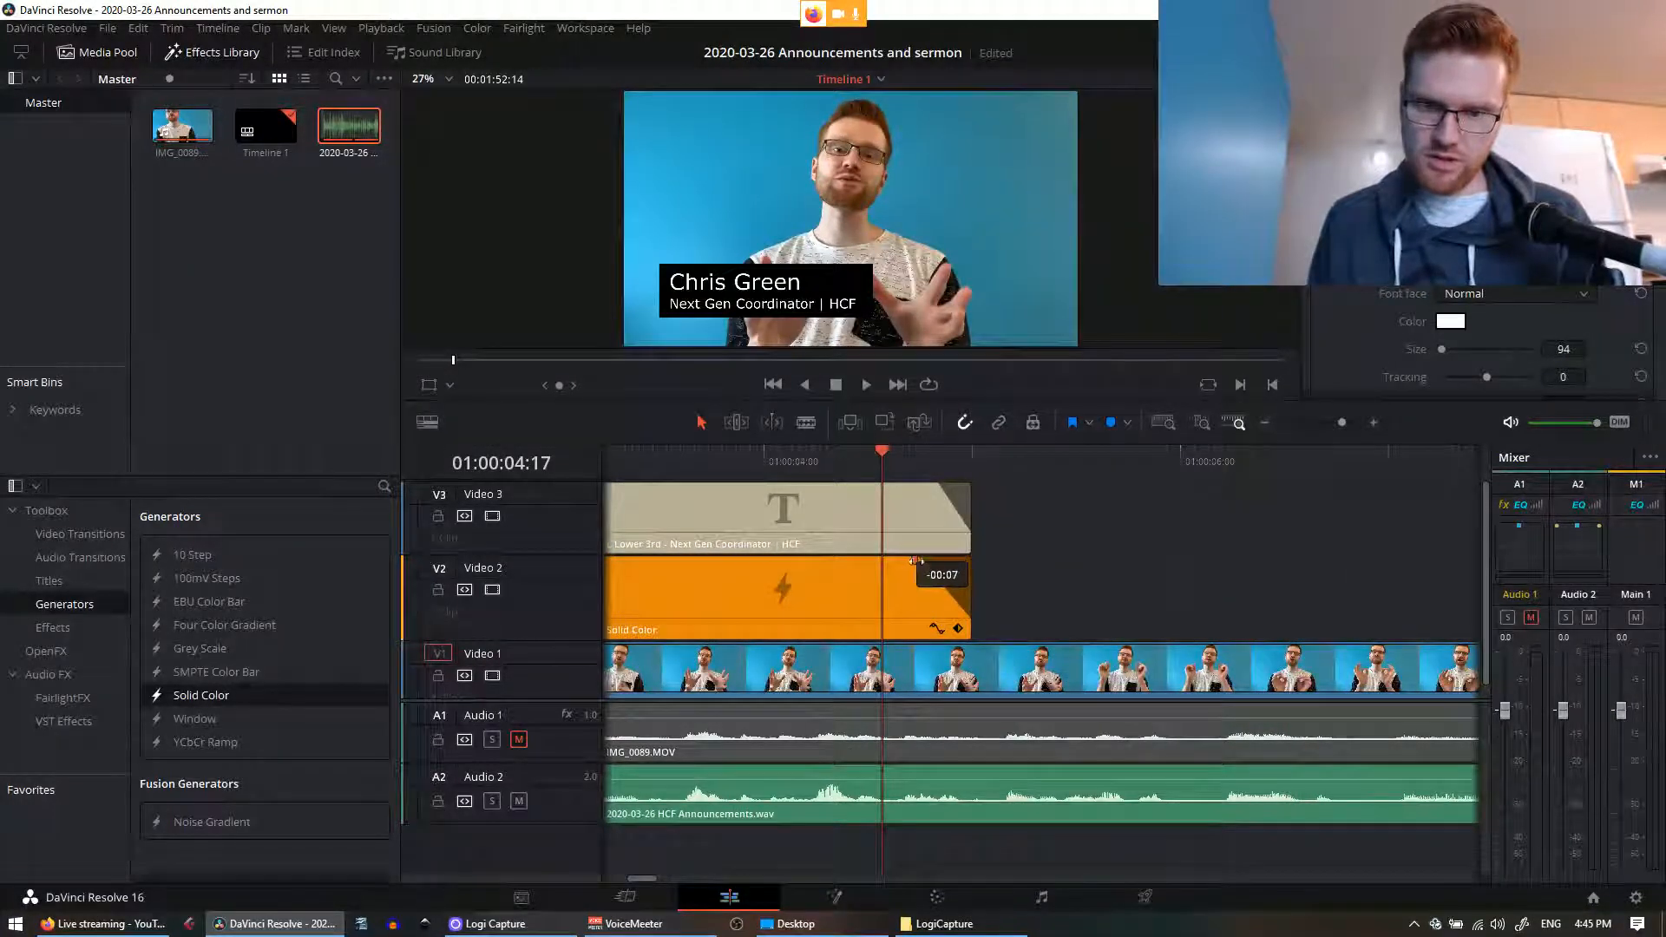
{"action": "left_click_drag", "start_coordinate": [942, 486], "coordinate": [919, 485]}
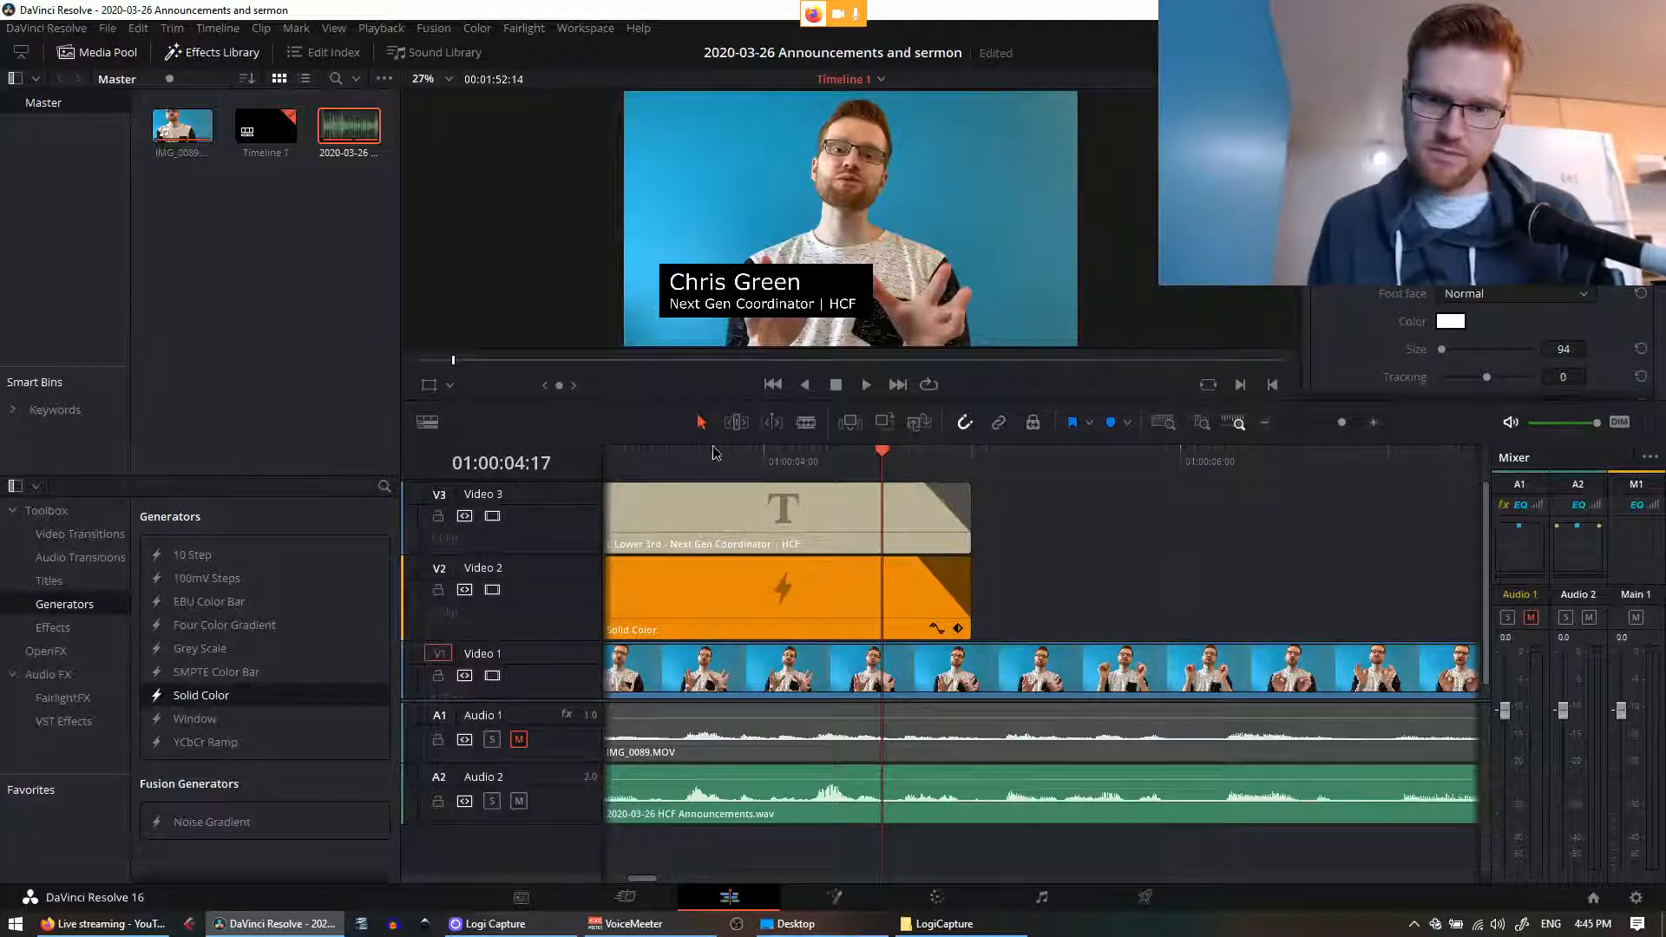
{"action": "left_click", "coordinate": [712, 449]}
{"action": "key", "text": "space"}
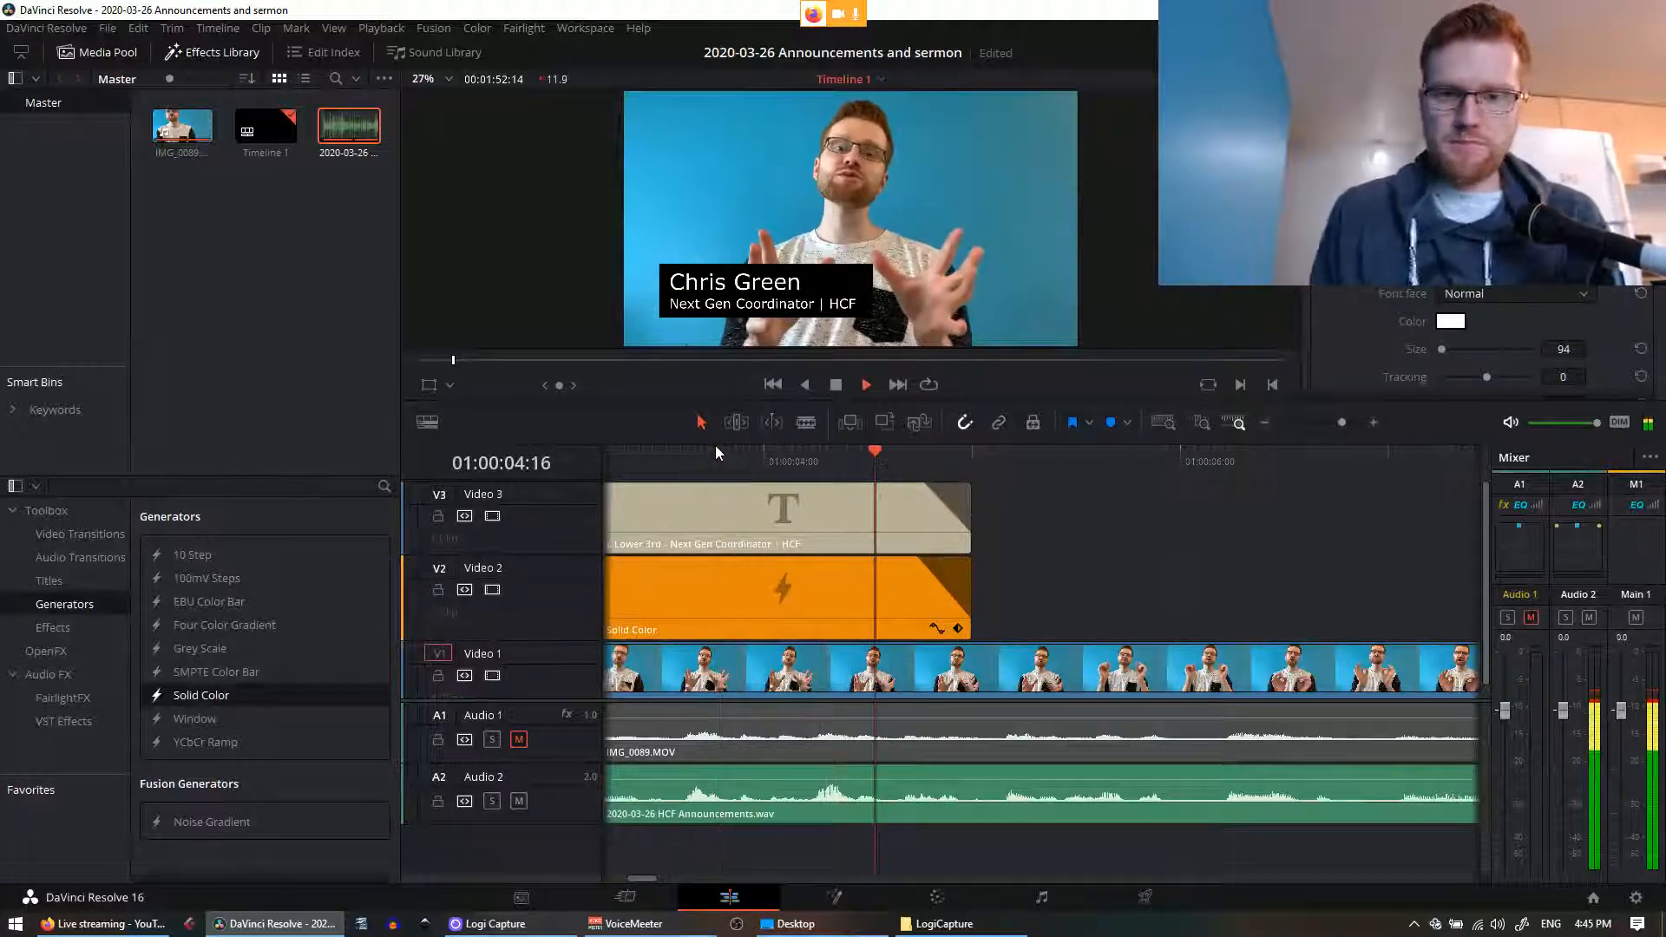
{"action": "key", "text": "space"}
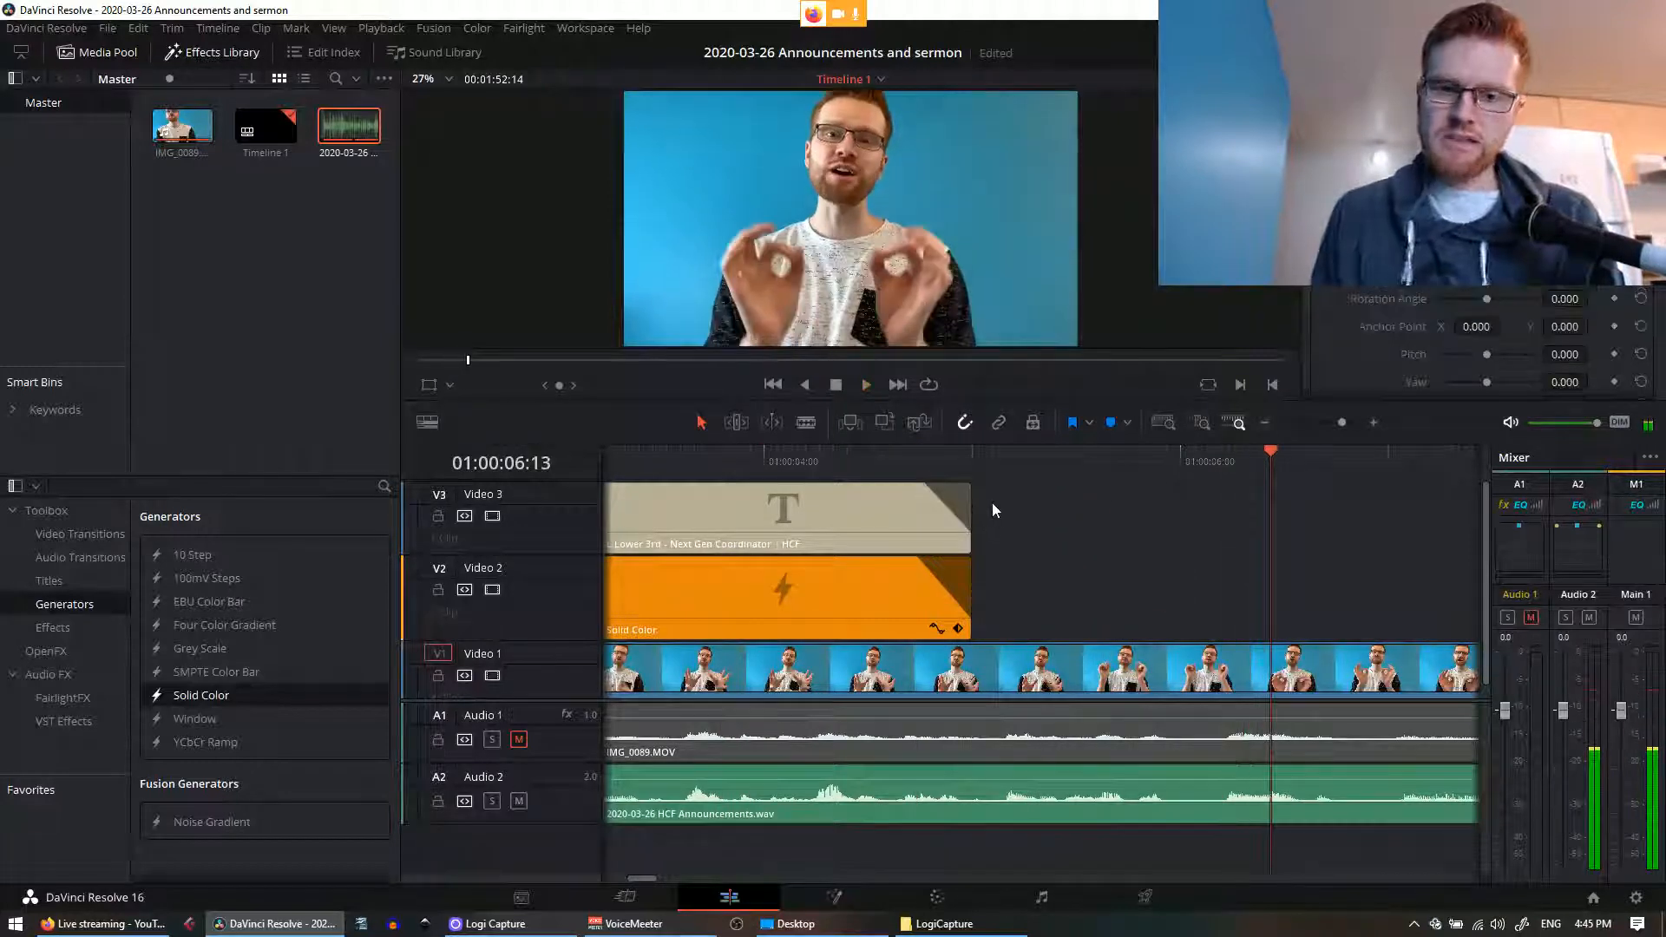
{"action": "left_click", "coordinate": [751, 590]}
Step: Select the title clip and scroll through its text settings in the Inspector
{"action": "left_click", "coordinate": [720, 467]}
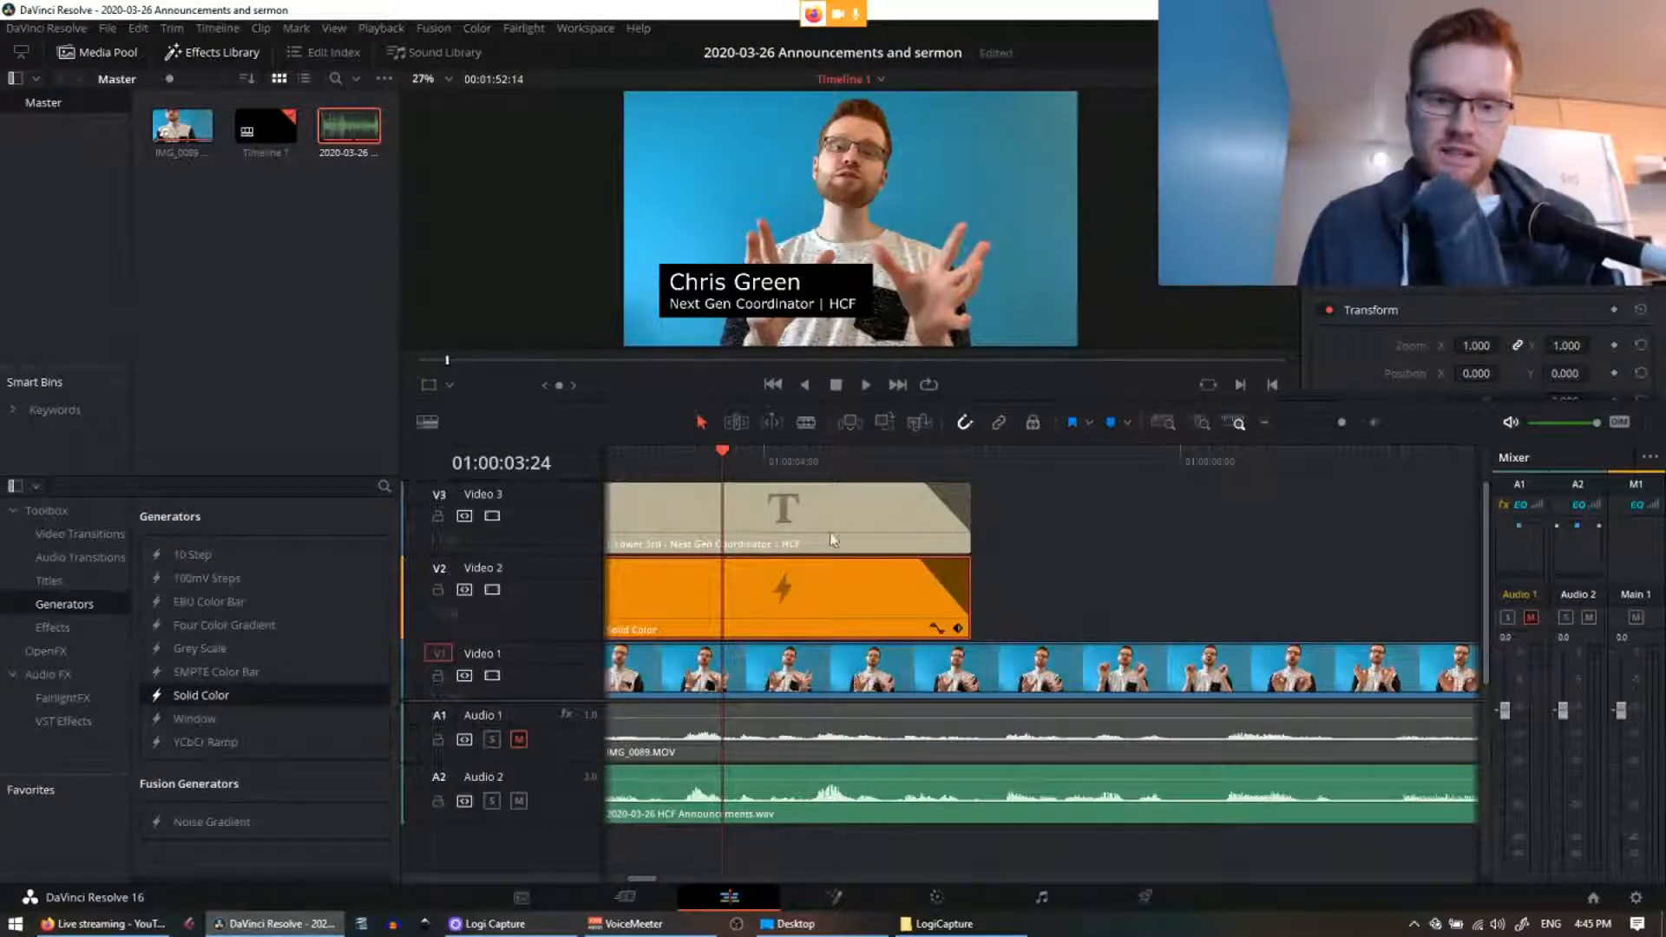
{"action": "left_click", "coordinate": [774, 522]}
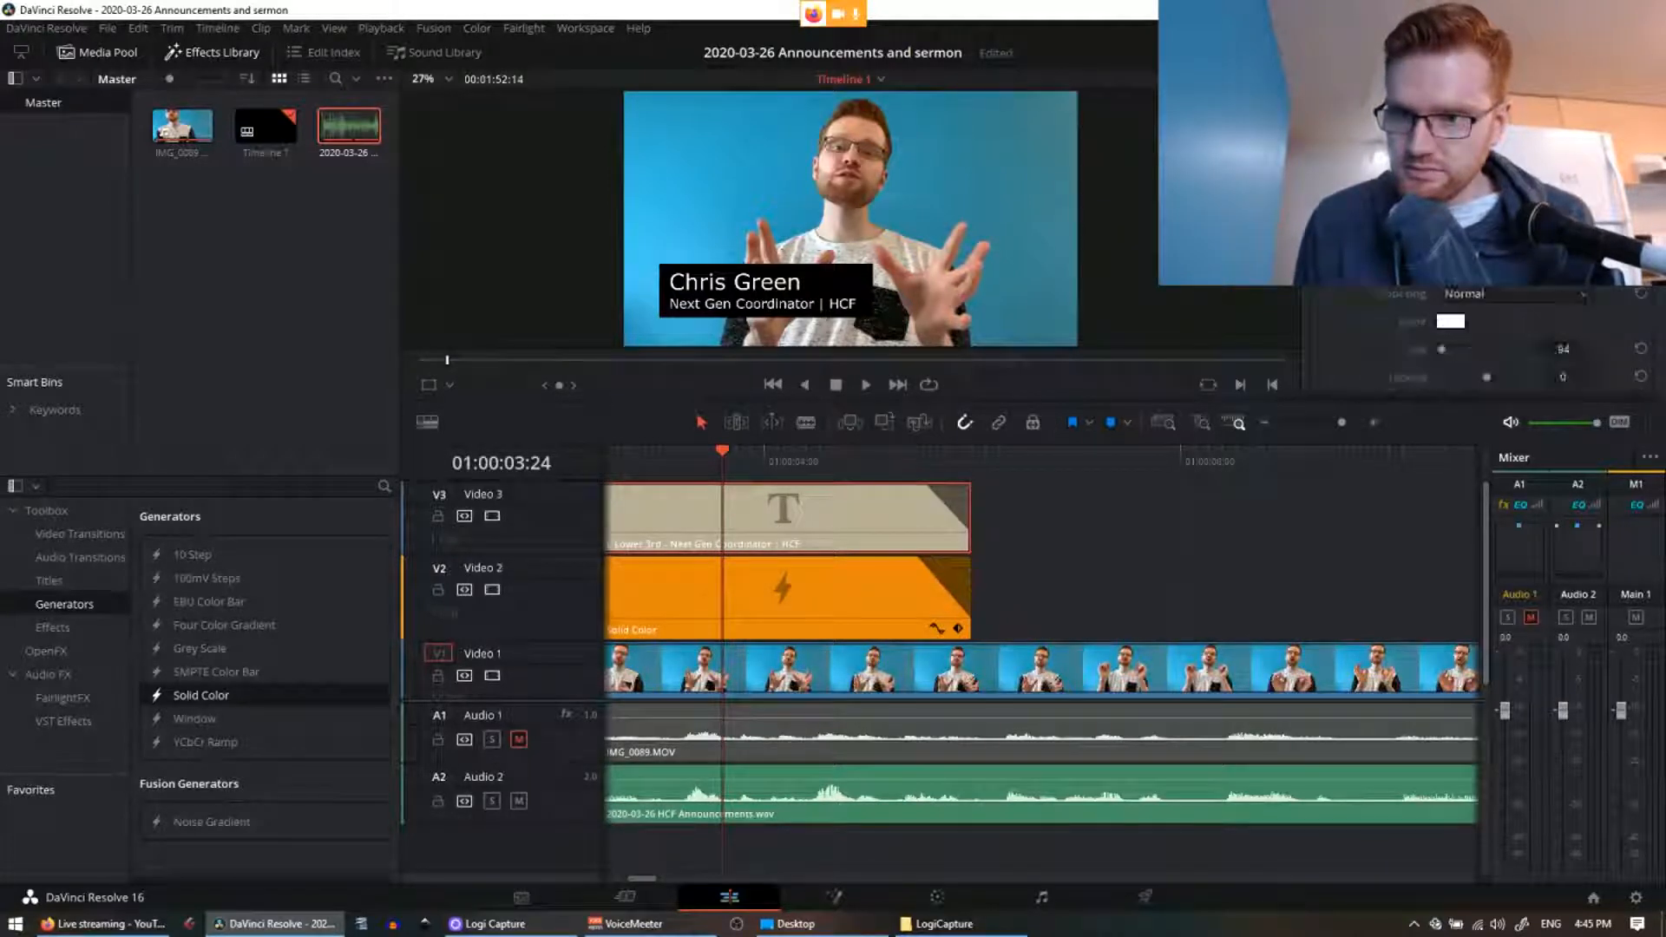
{"action": "scroll", "coordinate": [1475, 338], "scroll_direction": "down", "scroll_amount": 3}
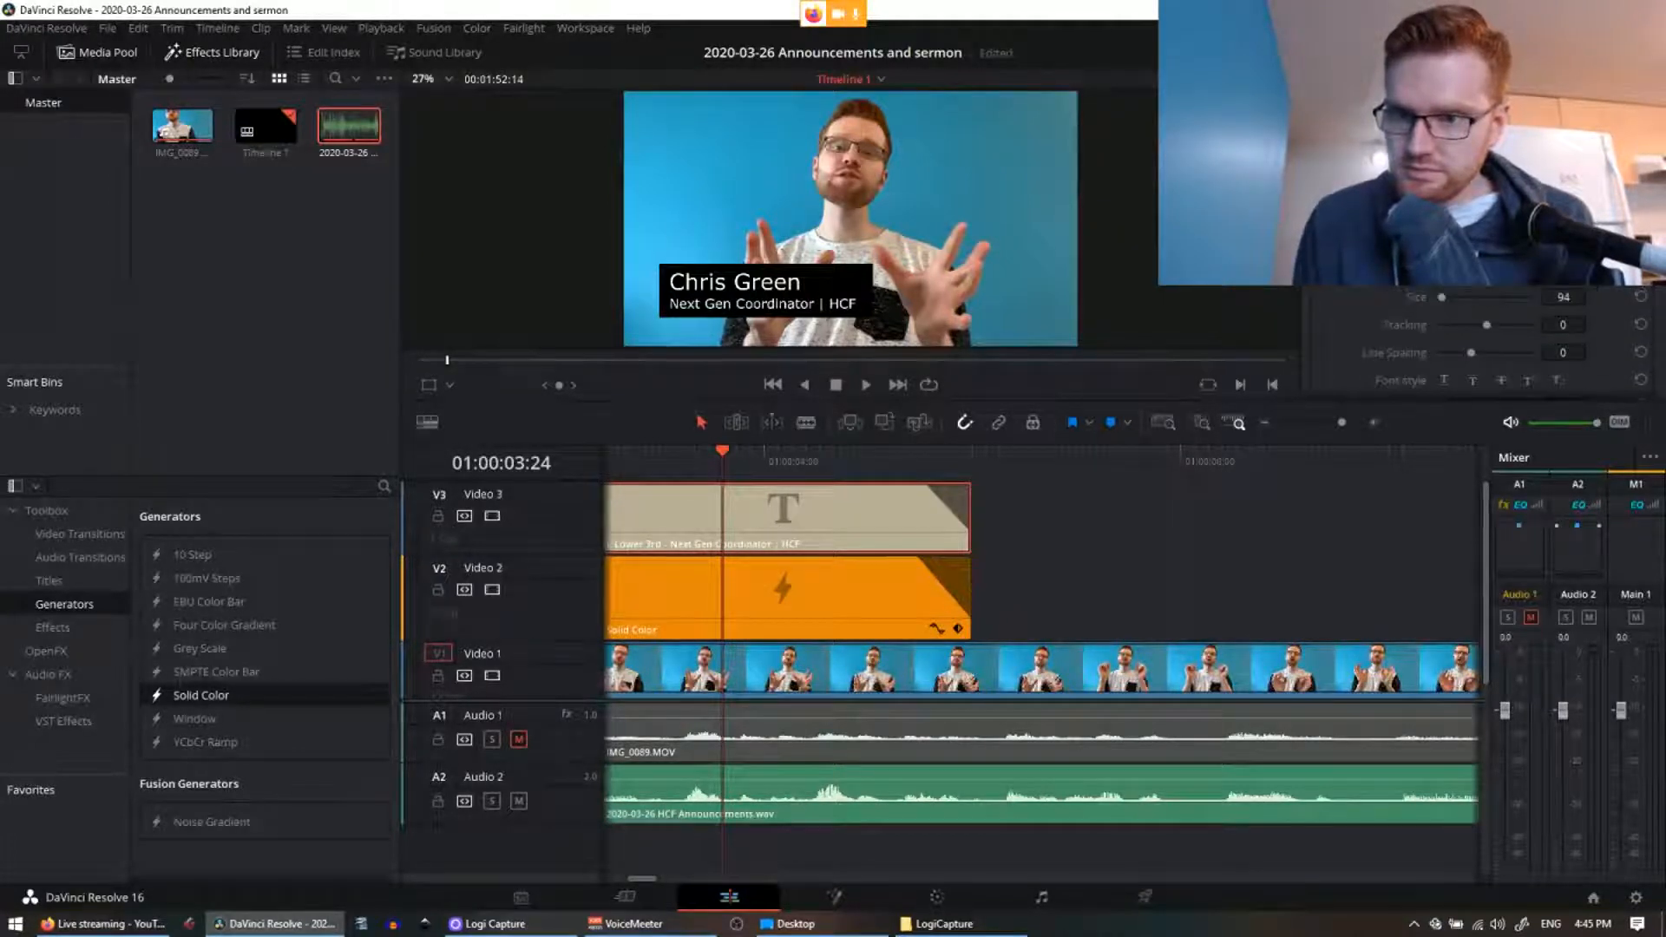
{"action": "scroll", "coordinate": [1475, 347], "scroll_direction": "down", "scroll_amount": 3}
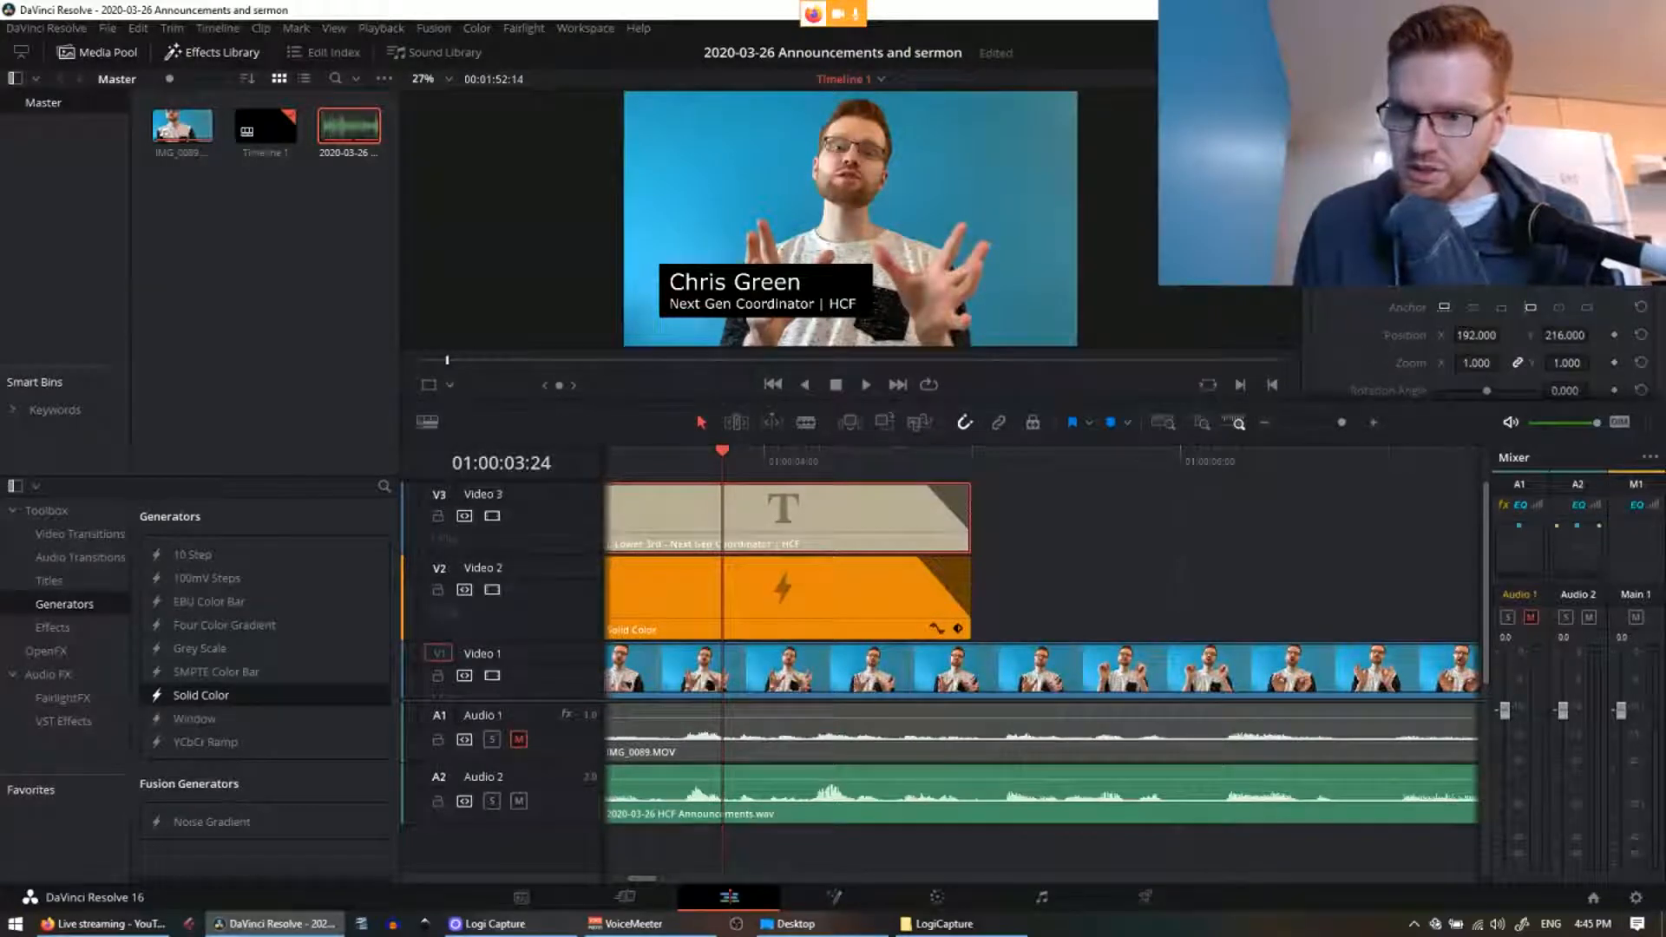
{"action": "scroll", "coordinate": [1475, 347], "scroll_direction": "down", "scroll_amount": 2}
{"action": "scroll", "coordinate": [1475, 347], "scroll_direction": "down", "scroll_amount": 1}
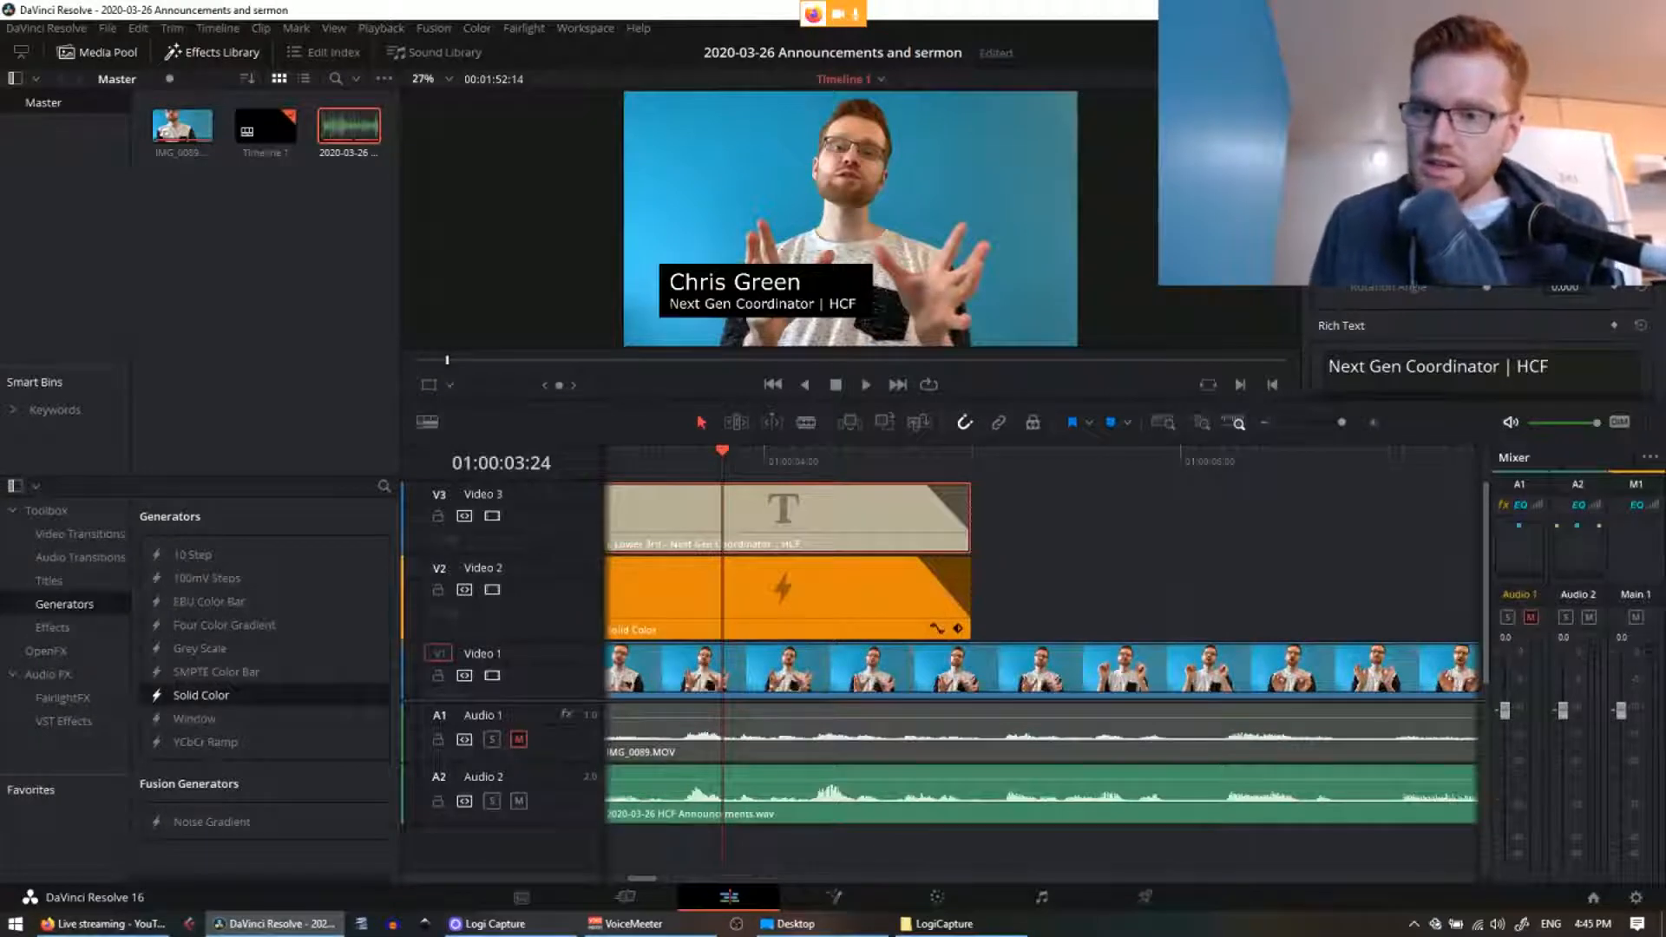
Step: Show the Titles templates and set the title's X position to 192
{"action": "left_click", "coordinate": [48, 581]}
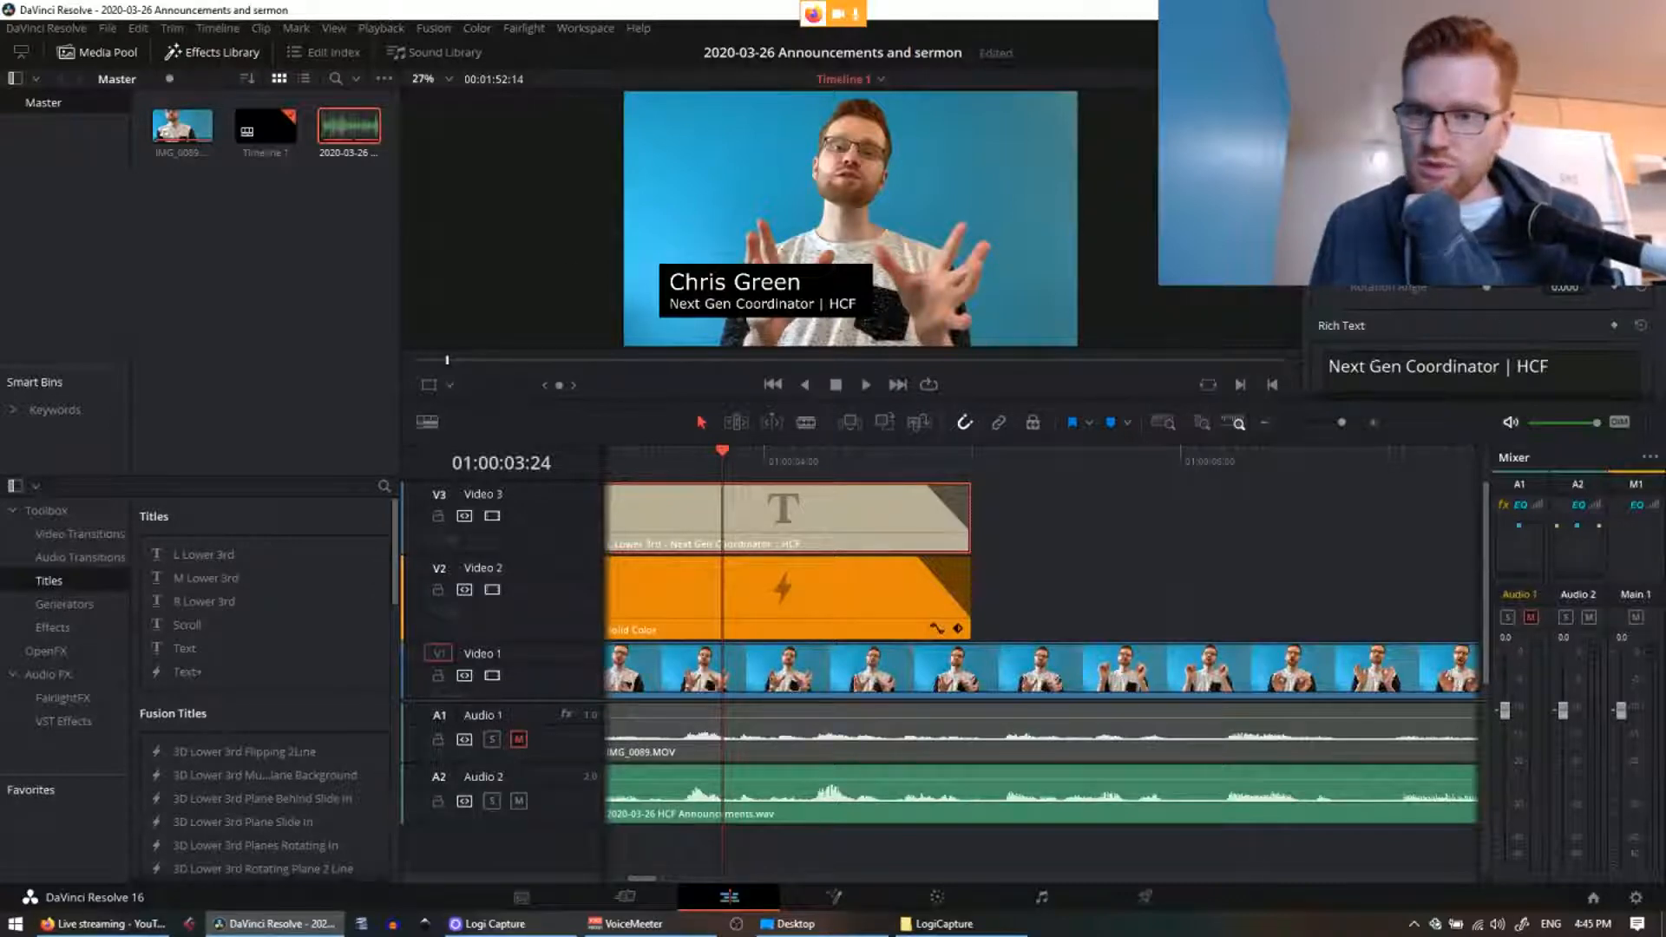
{"action": "scroll", "coordinate": [1475, 347], "scroll_direction": "up", "scroll_amount": 2}
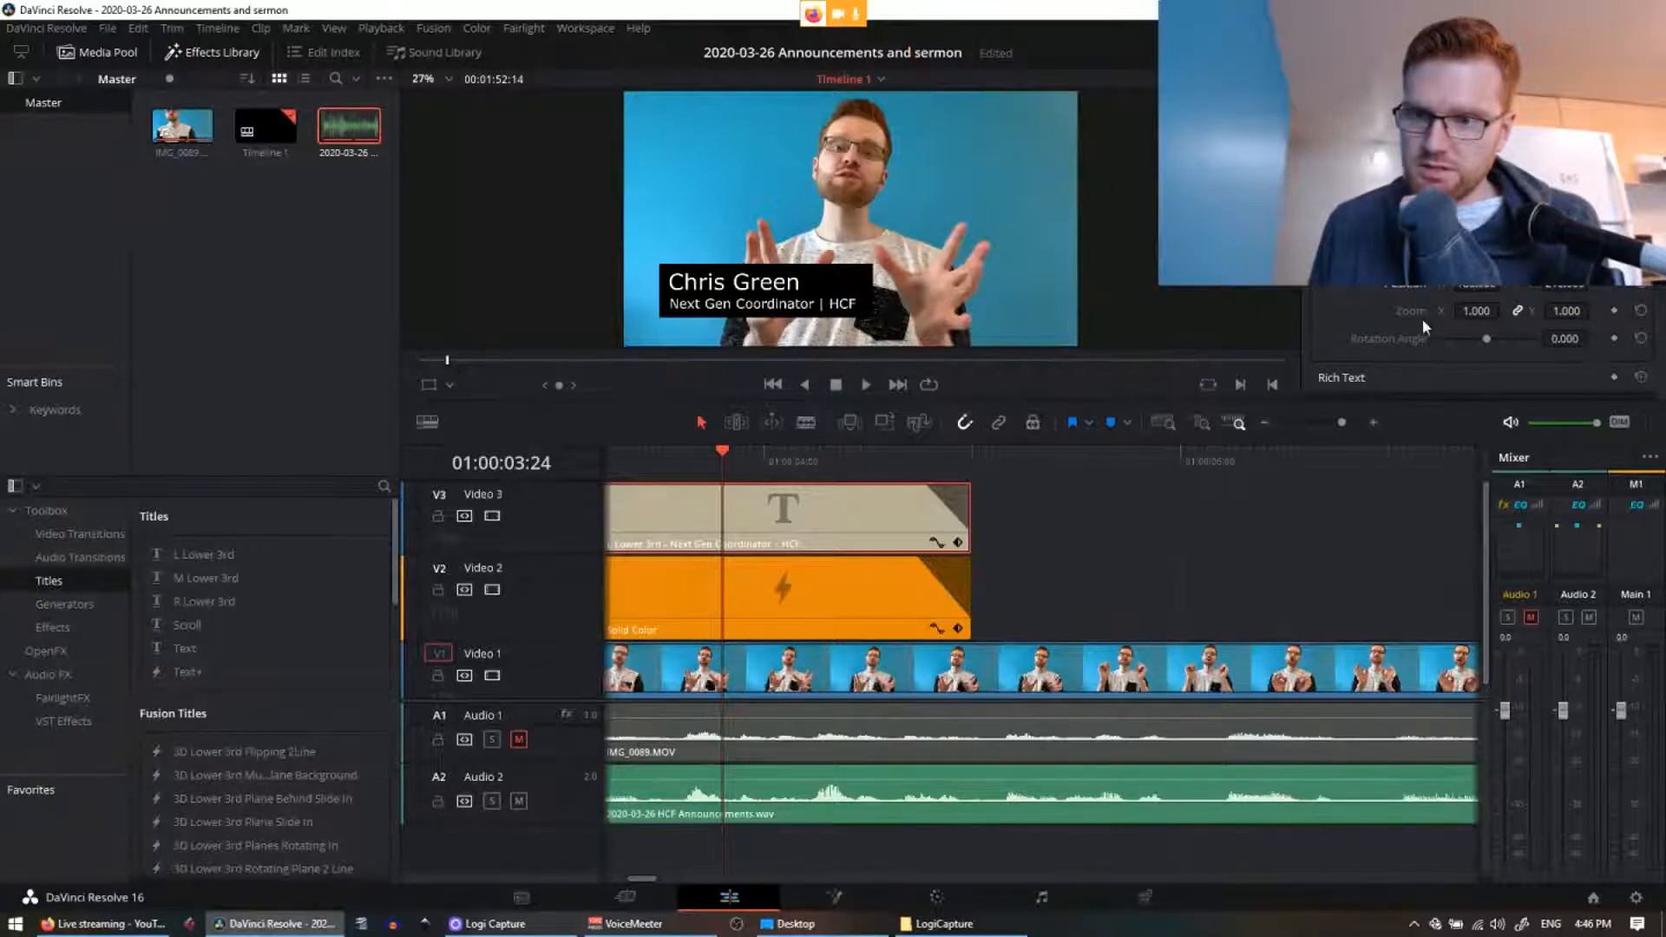
{"action": "scroll", "coordinate": [1484, 348], "scroll_direction": "down", "scroll_amount": 5}
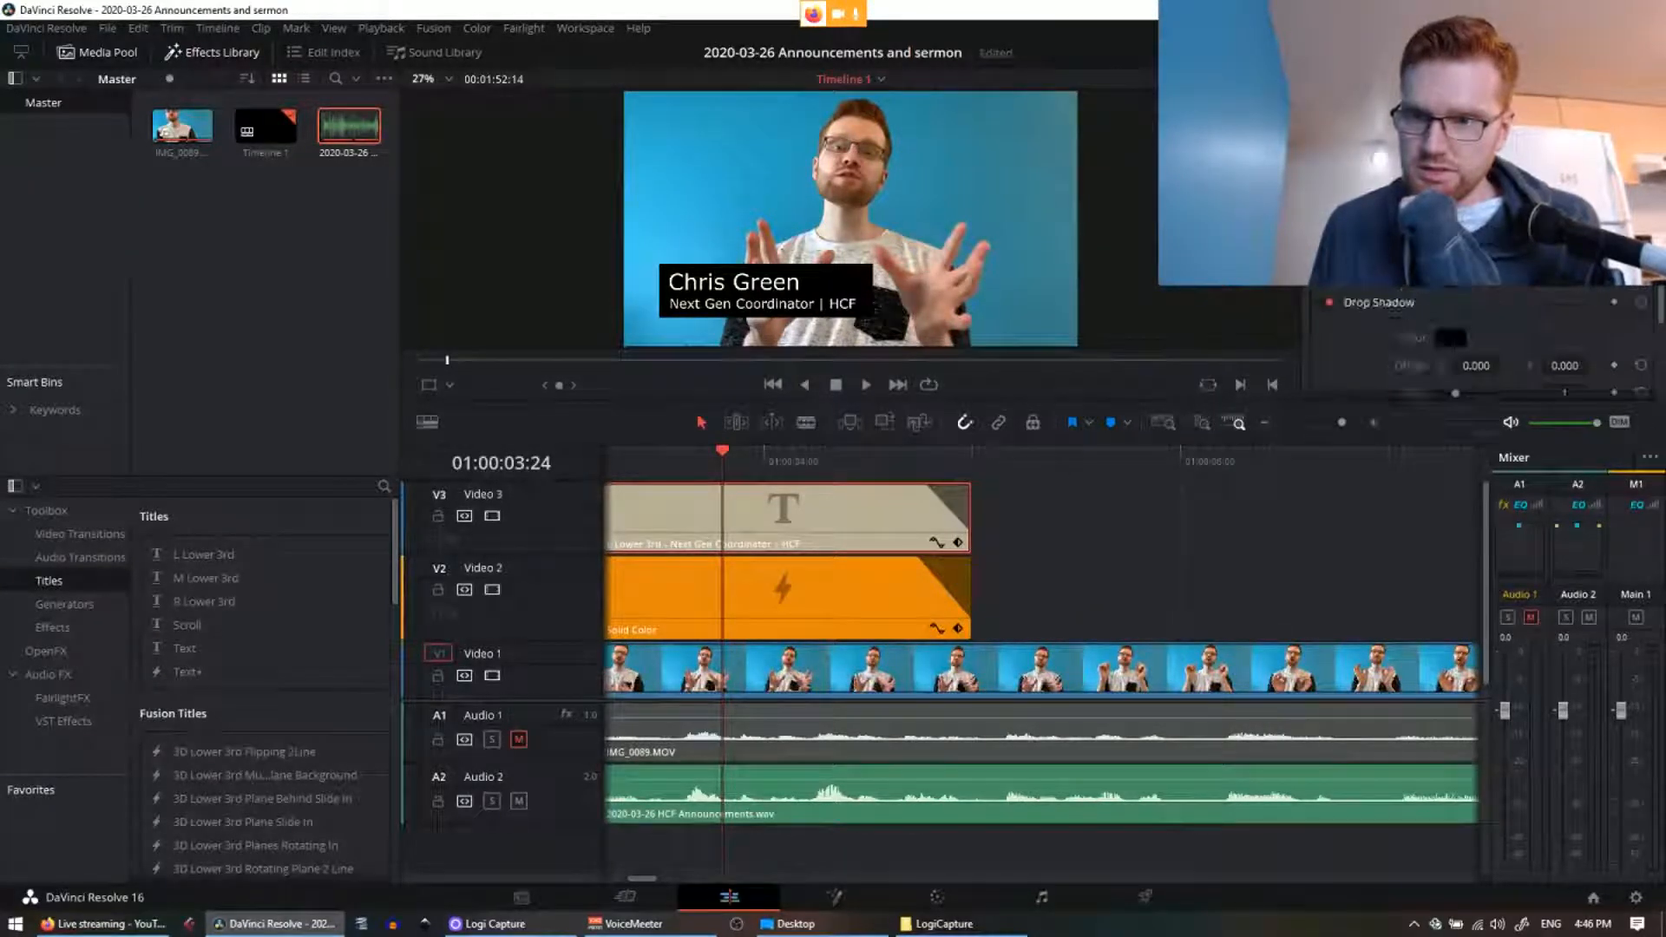
{"action": "scroll", "coordinate": [1469, 321], "scroll_direction": "up", "scroll_amount": 5}
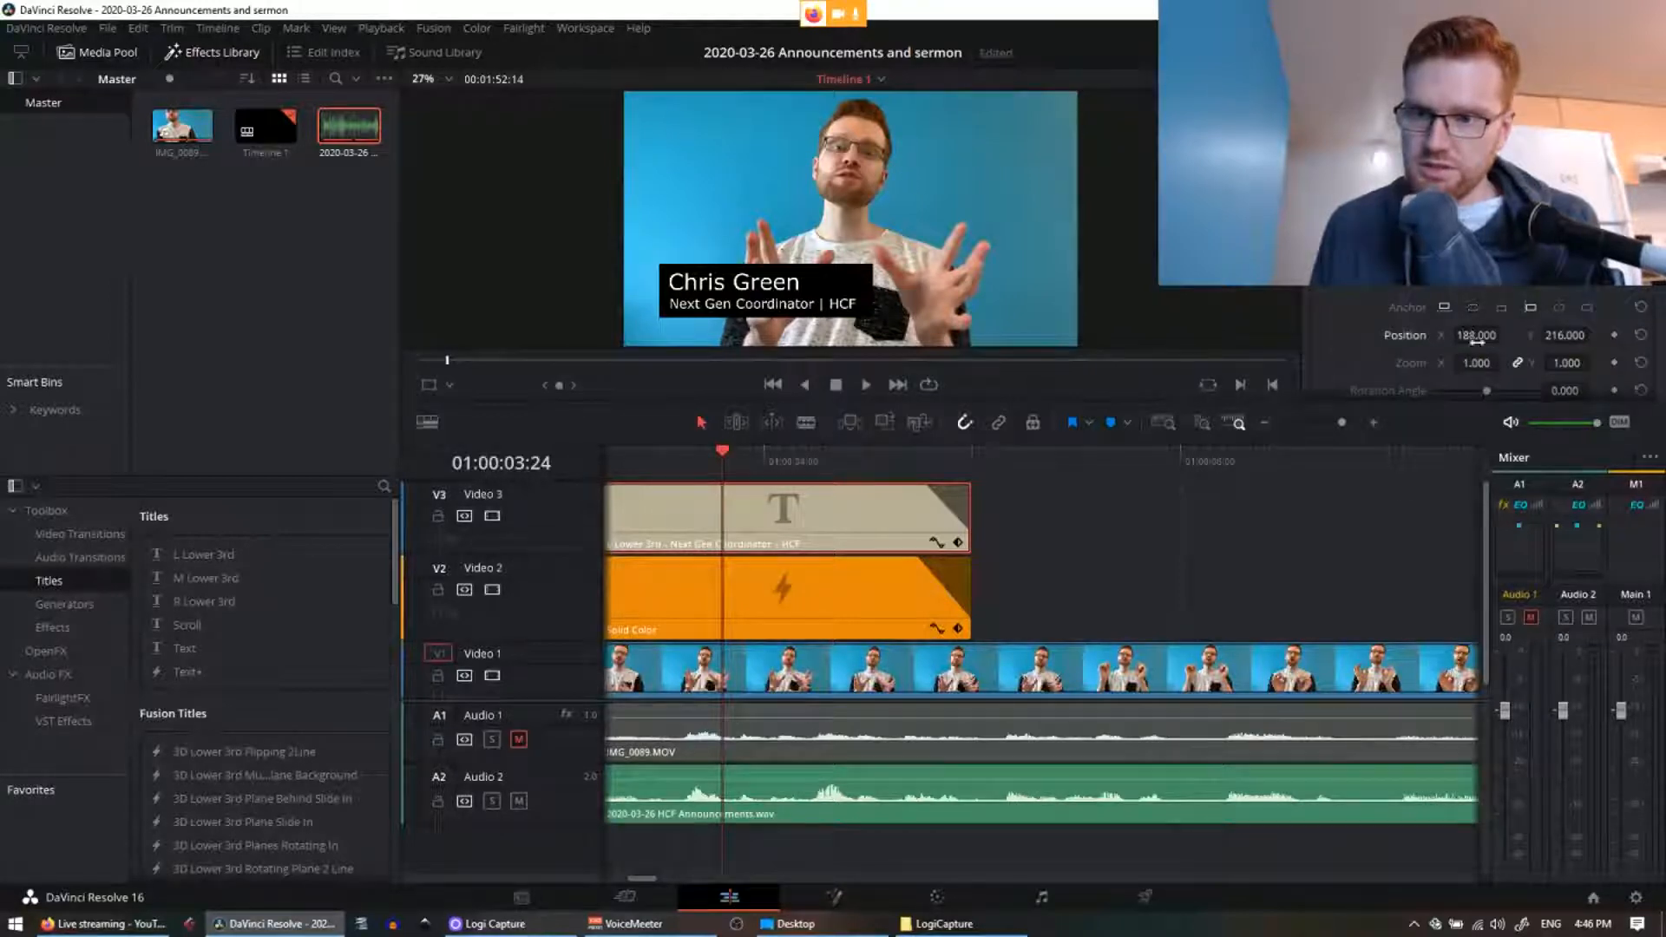
{"action": "left_click_drag", "start_coordinate": [1478, 335], "coordinate": [1481, 335]}
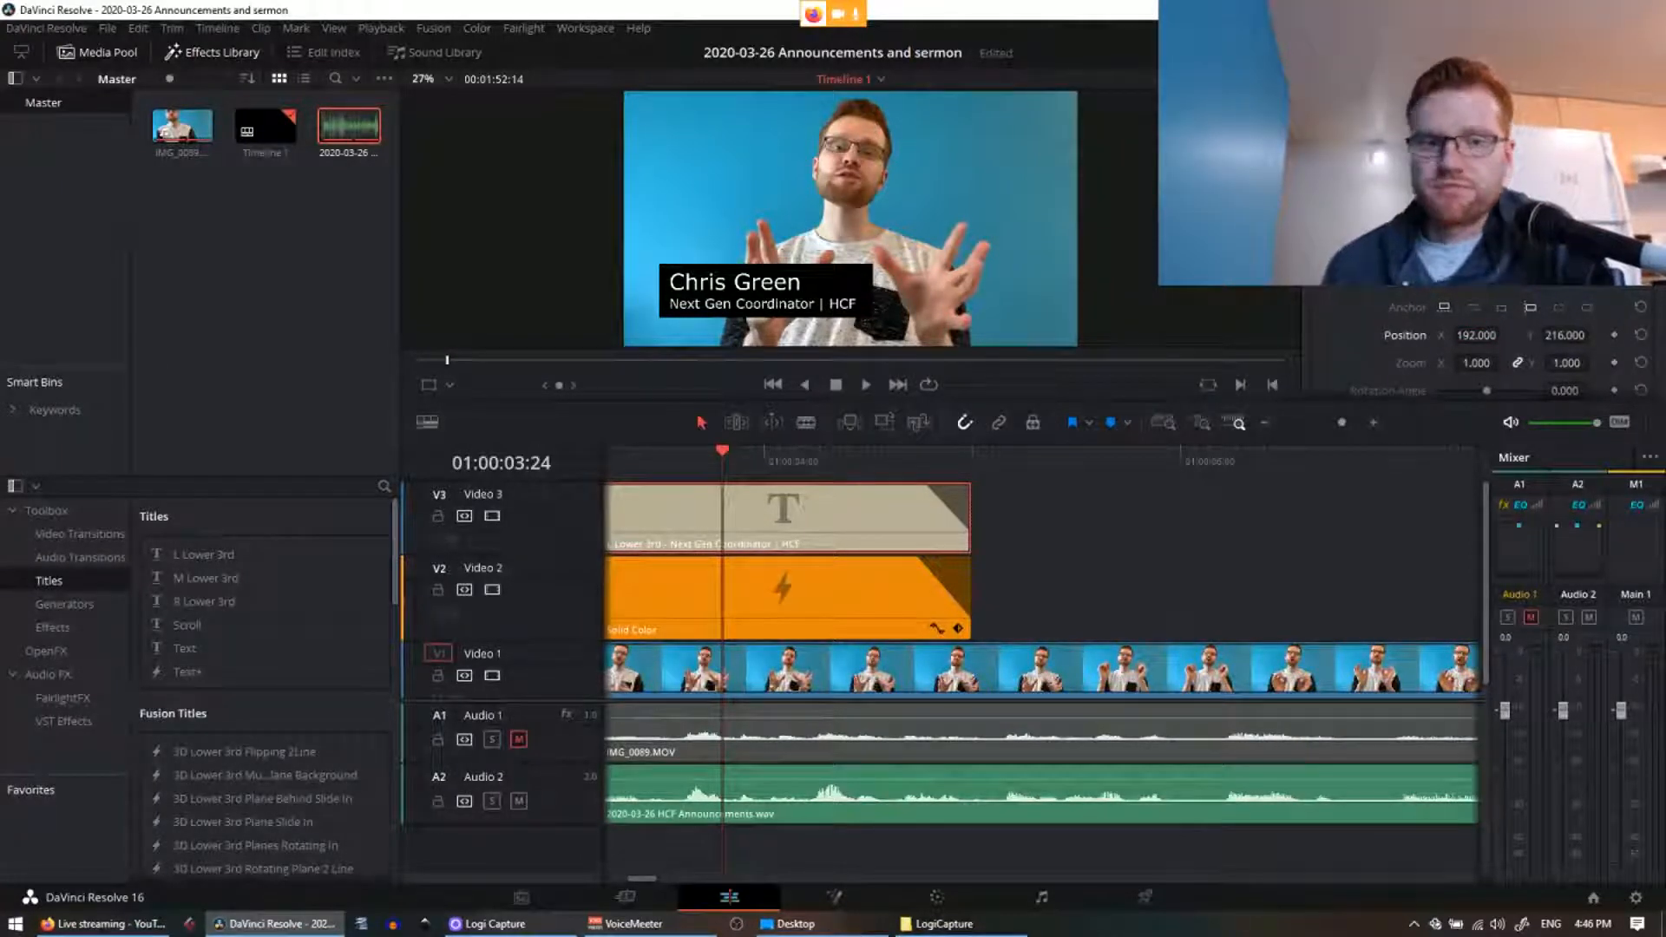
{"action": "scroll", "coordinate": [1482, 338], "scroll_direction": "down", "scroll_amount": 1}
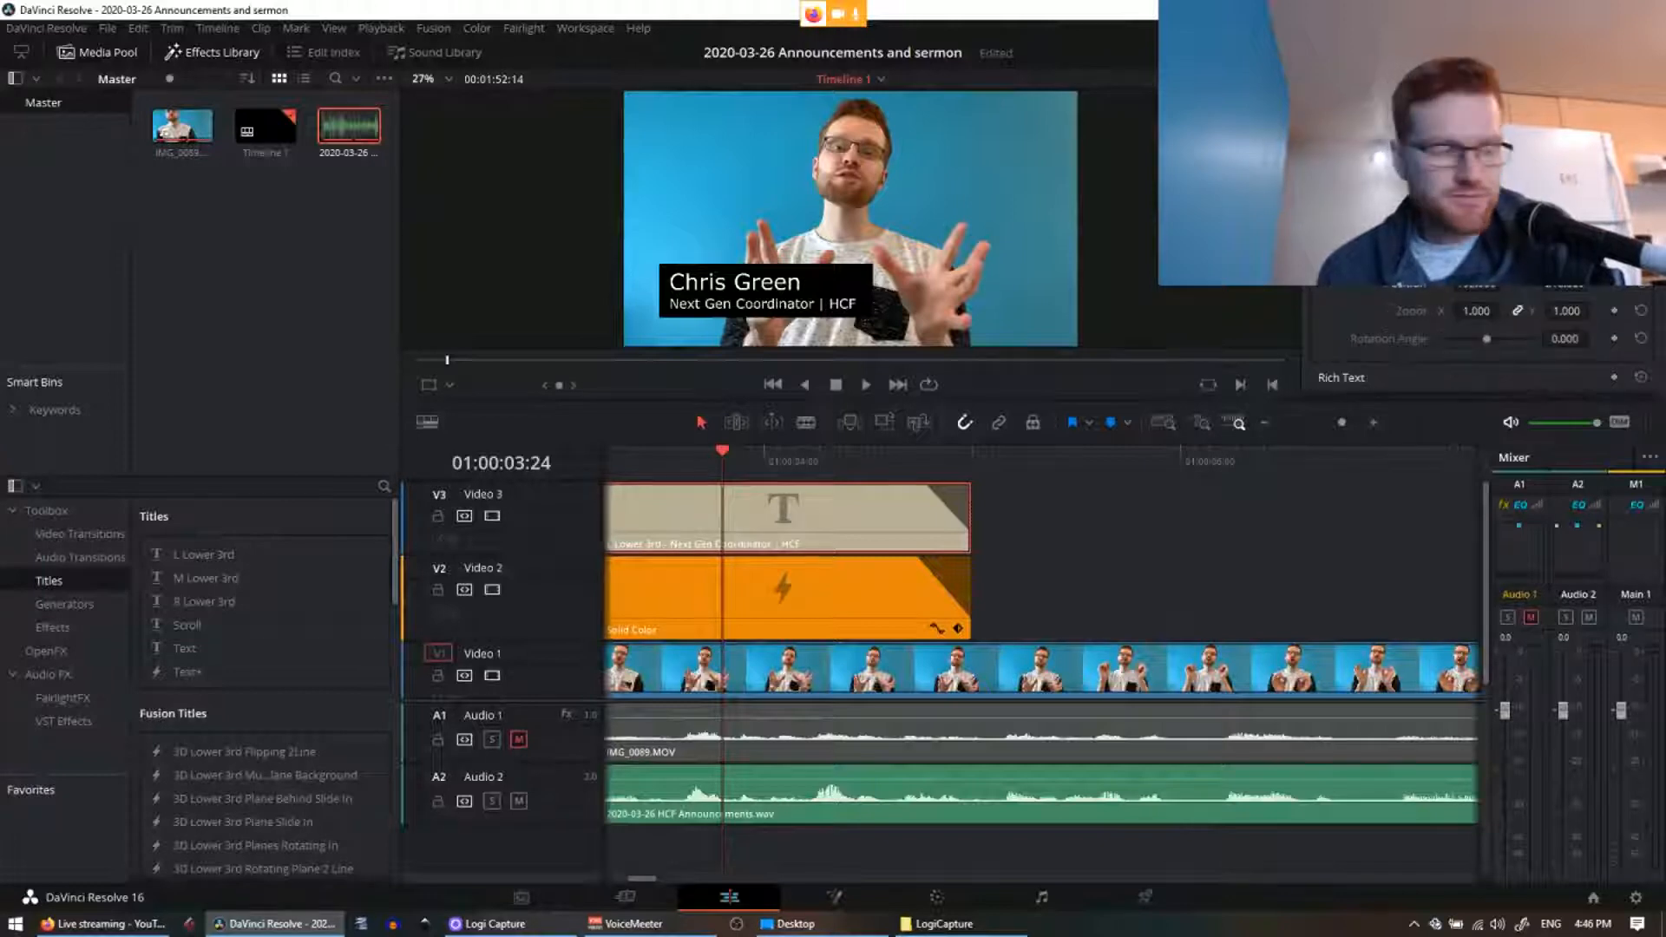
{"action": "scroll", "coordinate": [1482, 339], "scroll_direction": "up", "scroll_amount": 1}
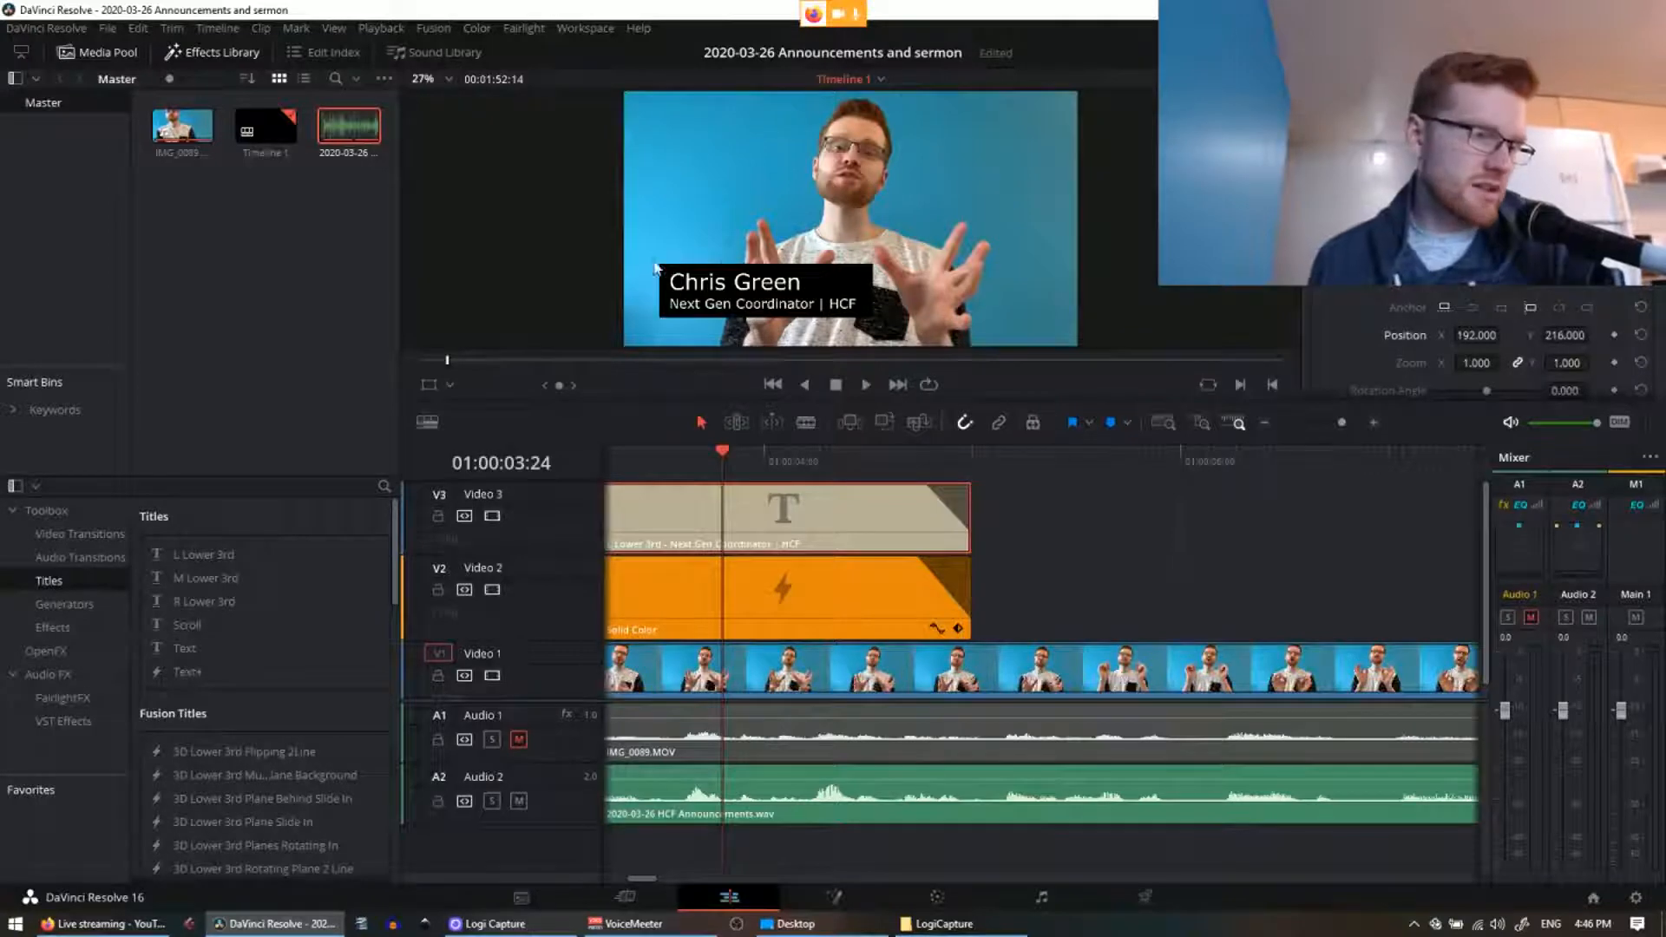
{"action": "left_click", "coordinate": [1564, 335]}
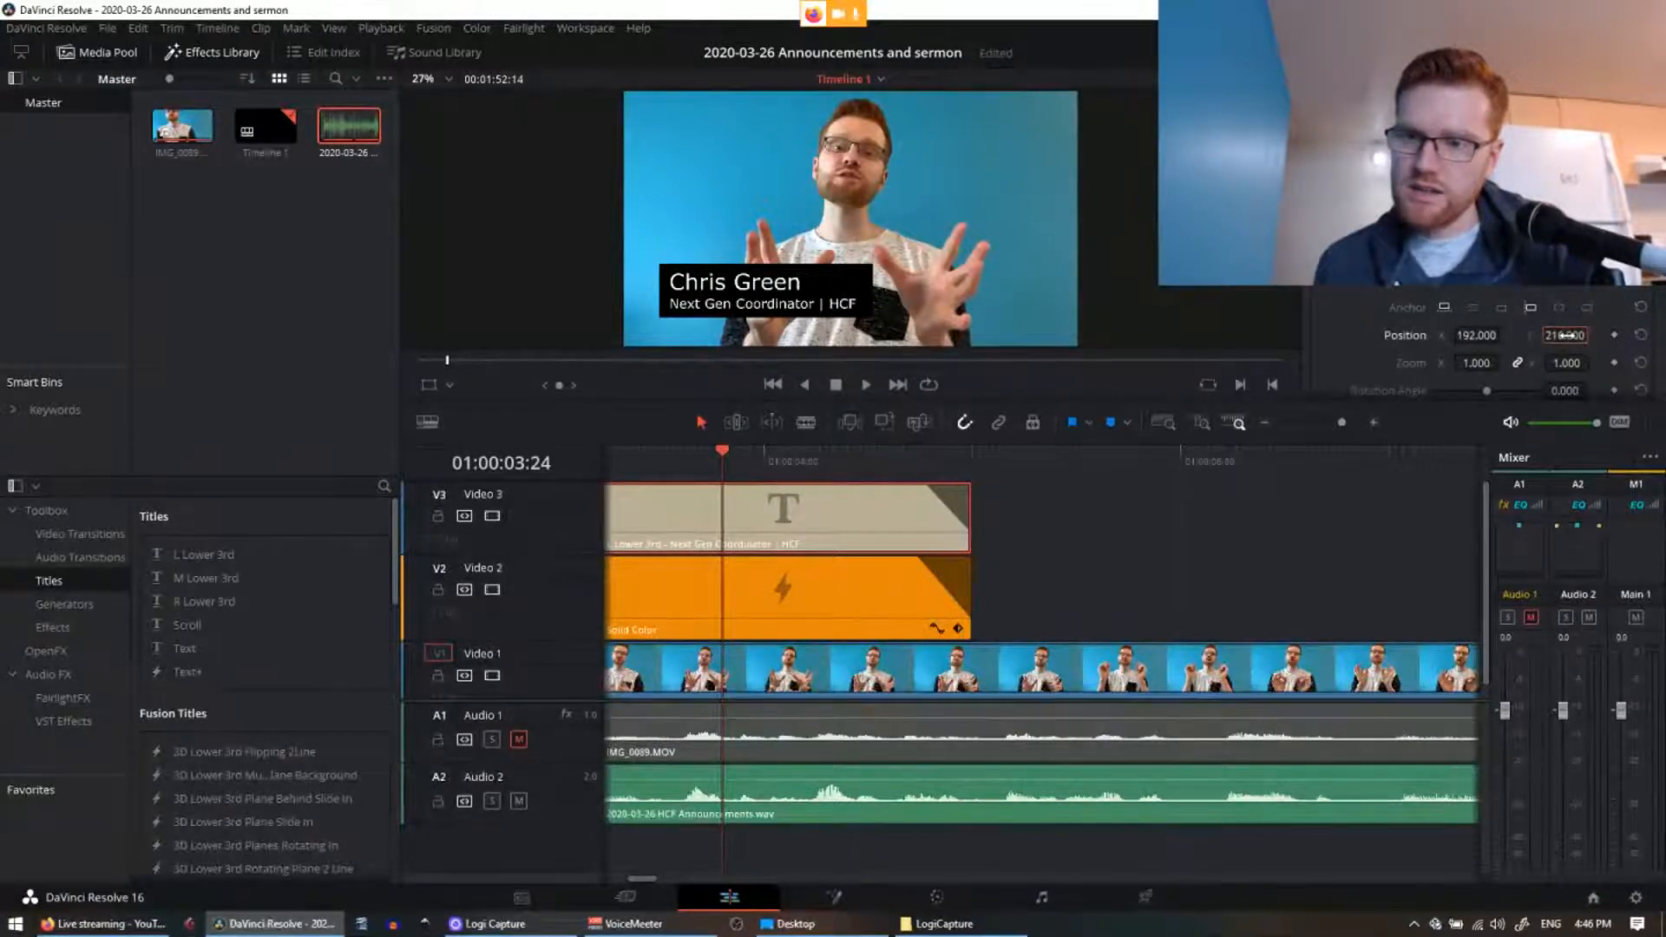
{"action": "left_click_drag", "start_coordinate": [1564, 335], "coordinate": [1593, 334]}
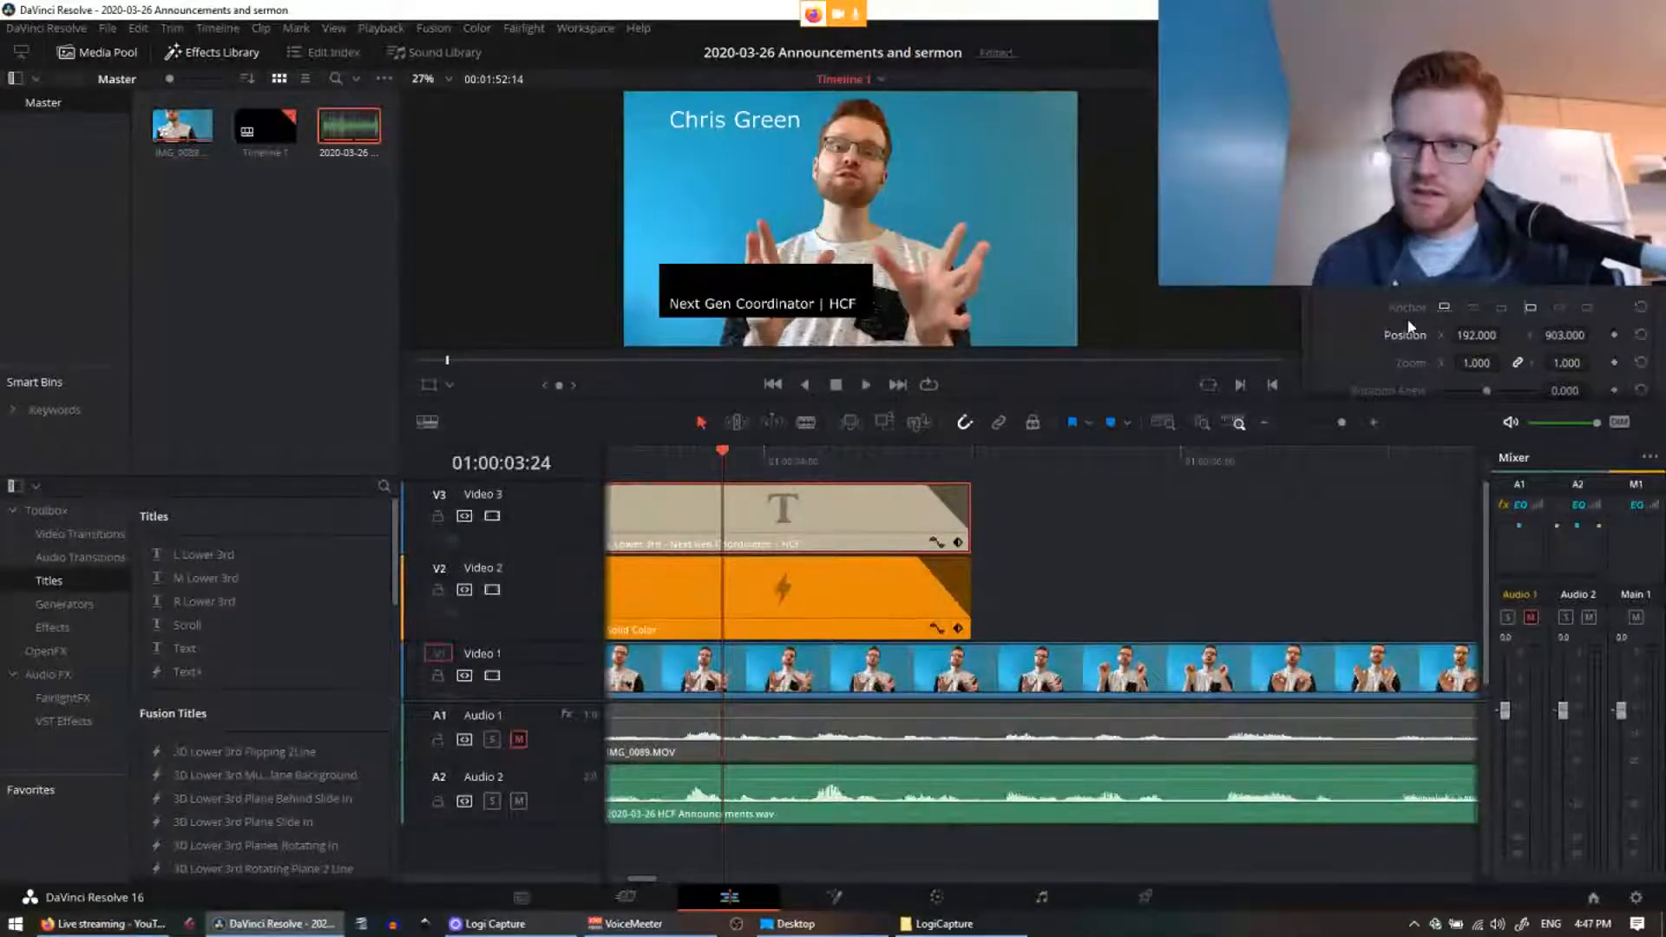
{"action": "left_click", "coordinate": [1564, 335]}
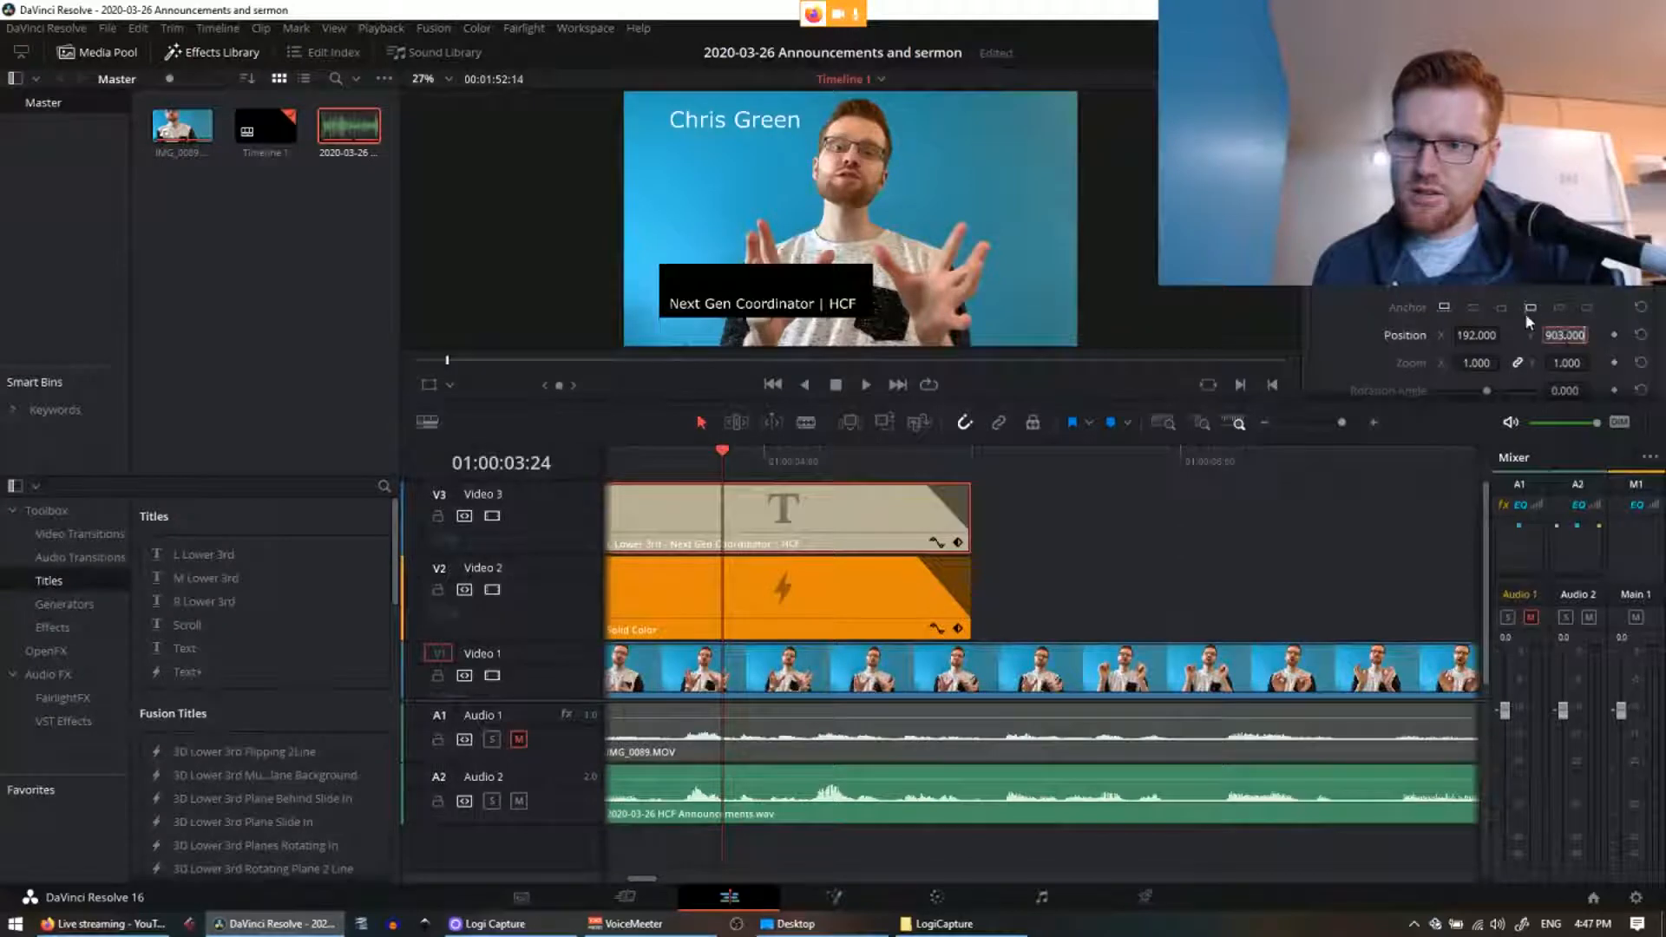
{"action": "scroll", "coordinate": [1533, 388], "scroll_direction": "up", "scroll_amount": 5}
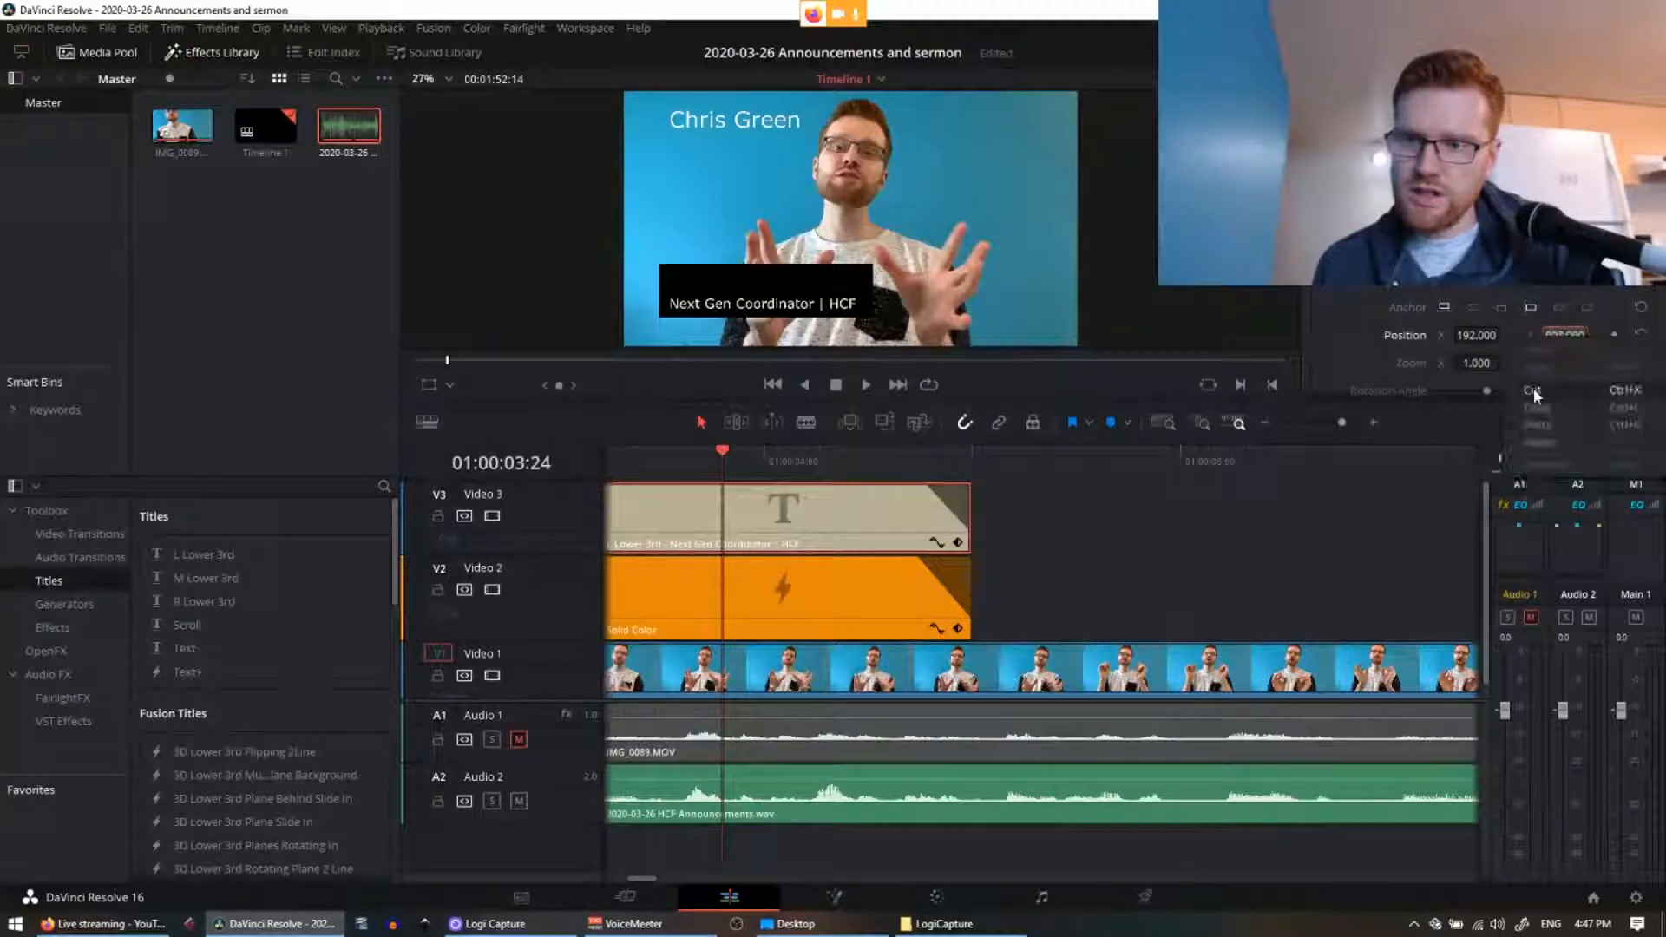
{"action": "scroll", "coordinate": [1498, 293], "scroll_direction": "down", "scroll_amount": 3}
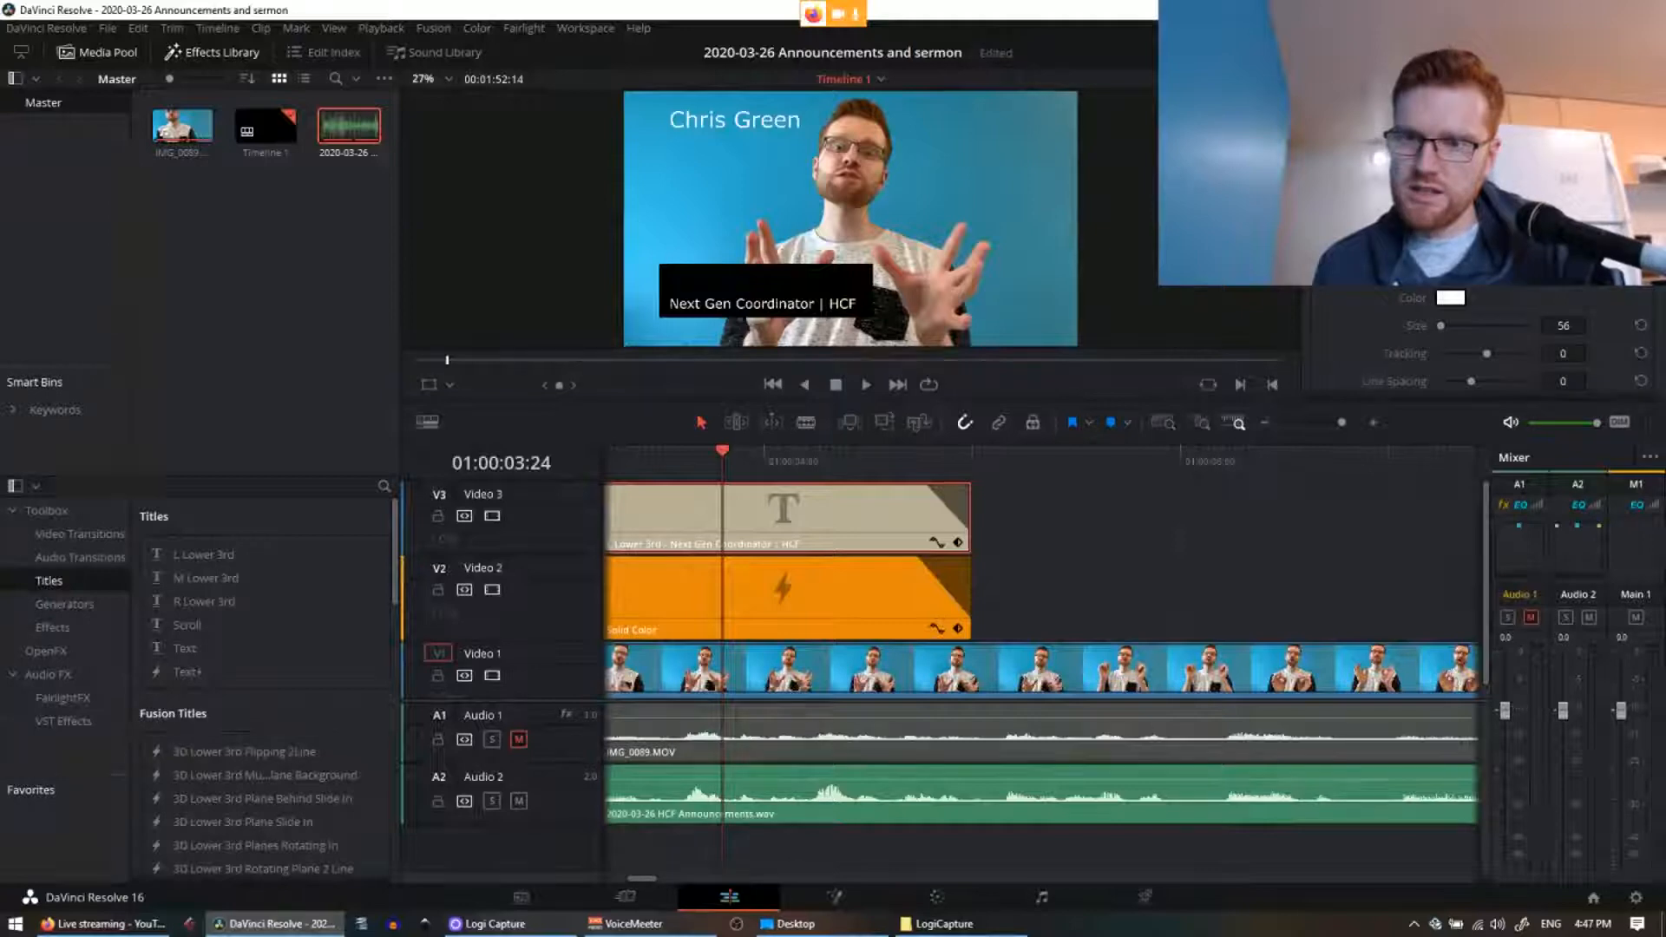
Step: Bring the subtitle line back up under the name and select the Solid Color clip
{"action": "scroll", "coordinate": [1492, 339], "scroll_direction": "down", "scroll_amount": 2}
{"action": "scroll", "coordinate": [1475, 347], "scroll_direction": "down", "scroll_amount": 5}
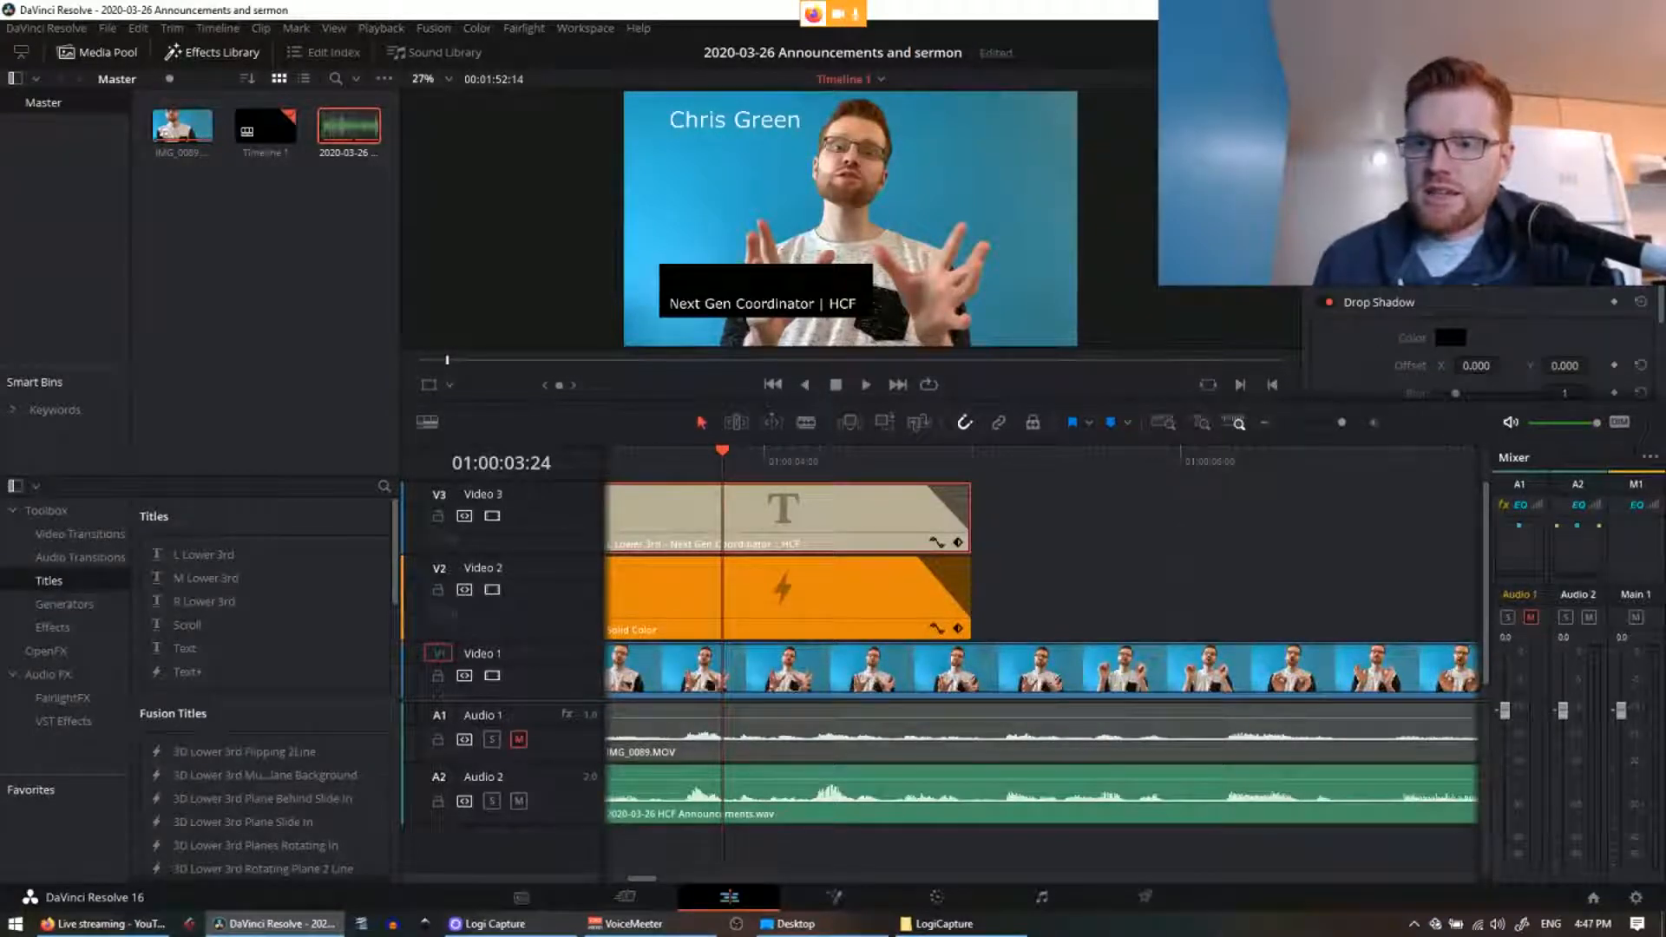
{"action": "key", "text": "ctrl+z"}
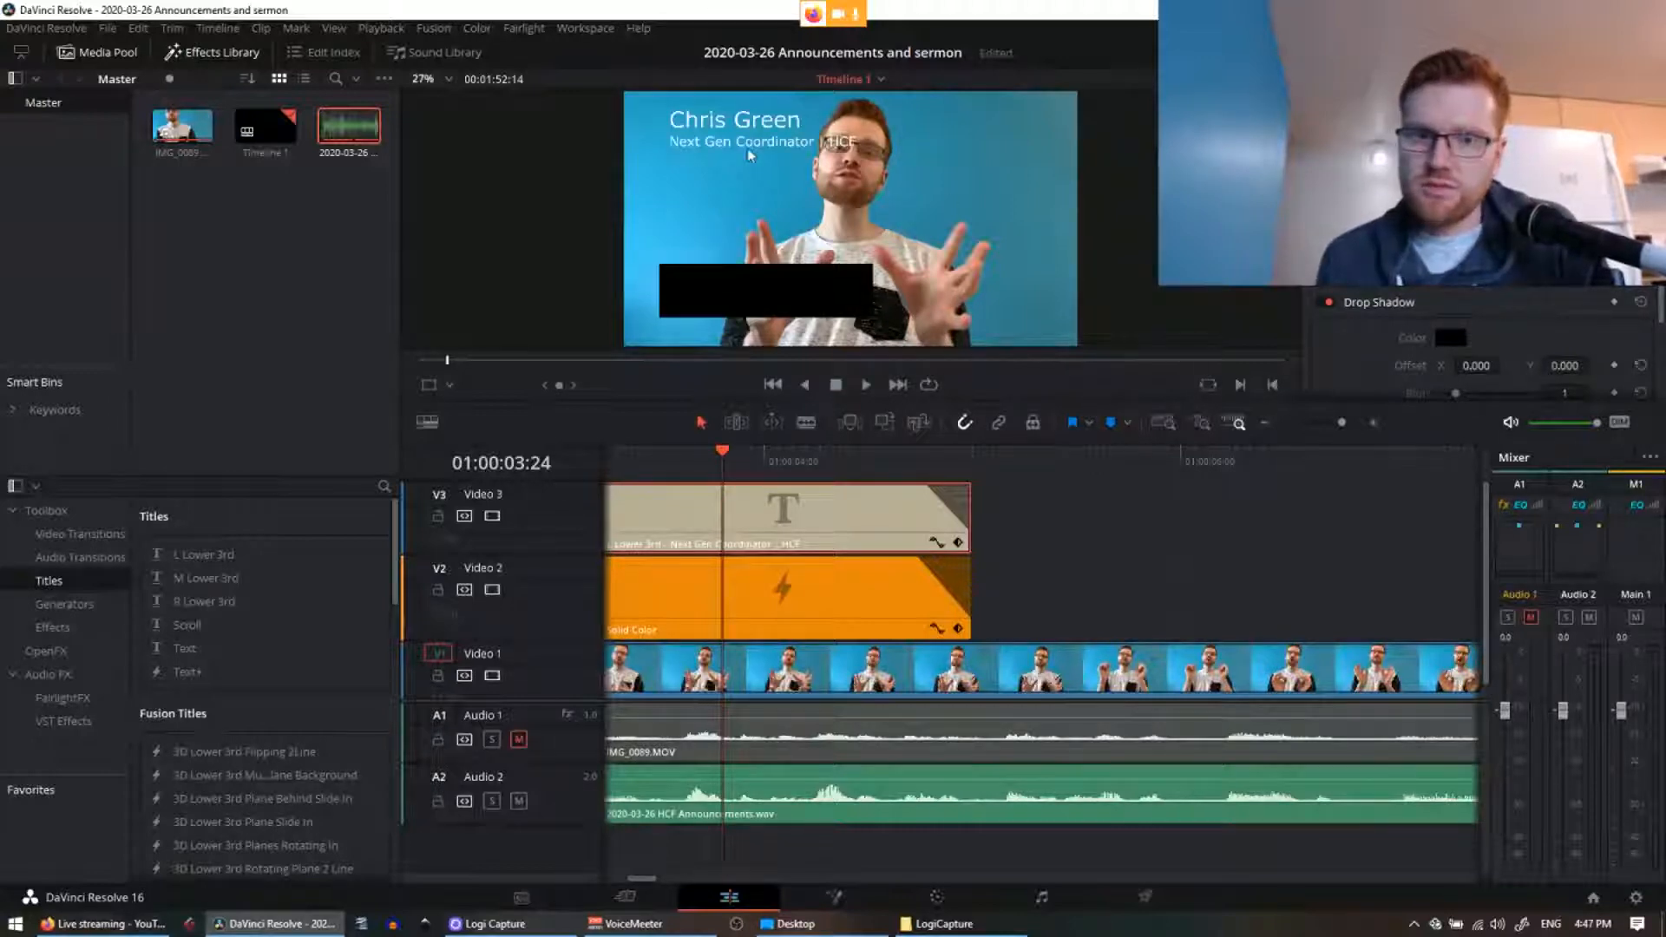
{"action": "left_click", "coordinate": [806, 606]}
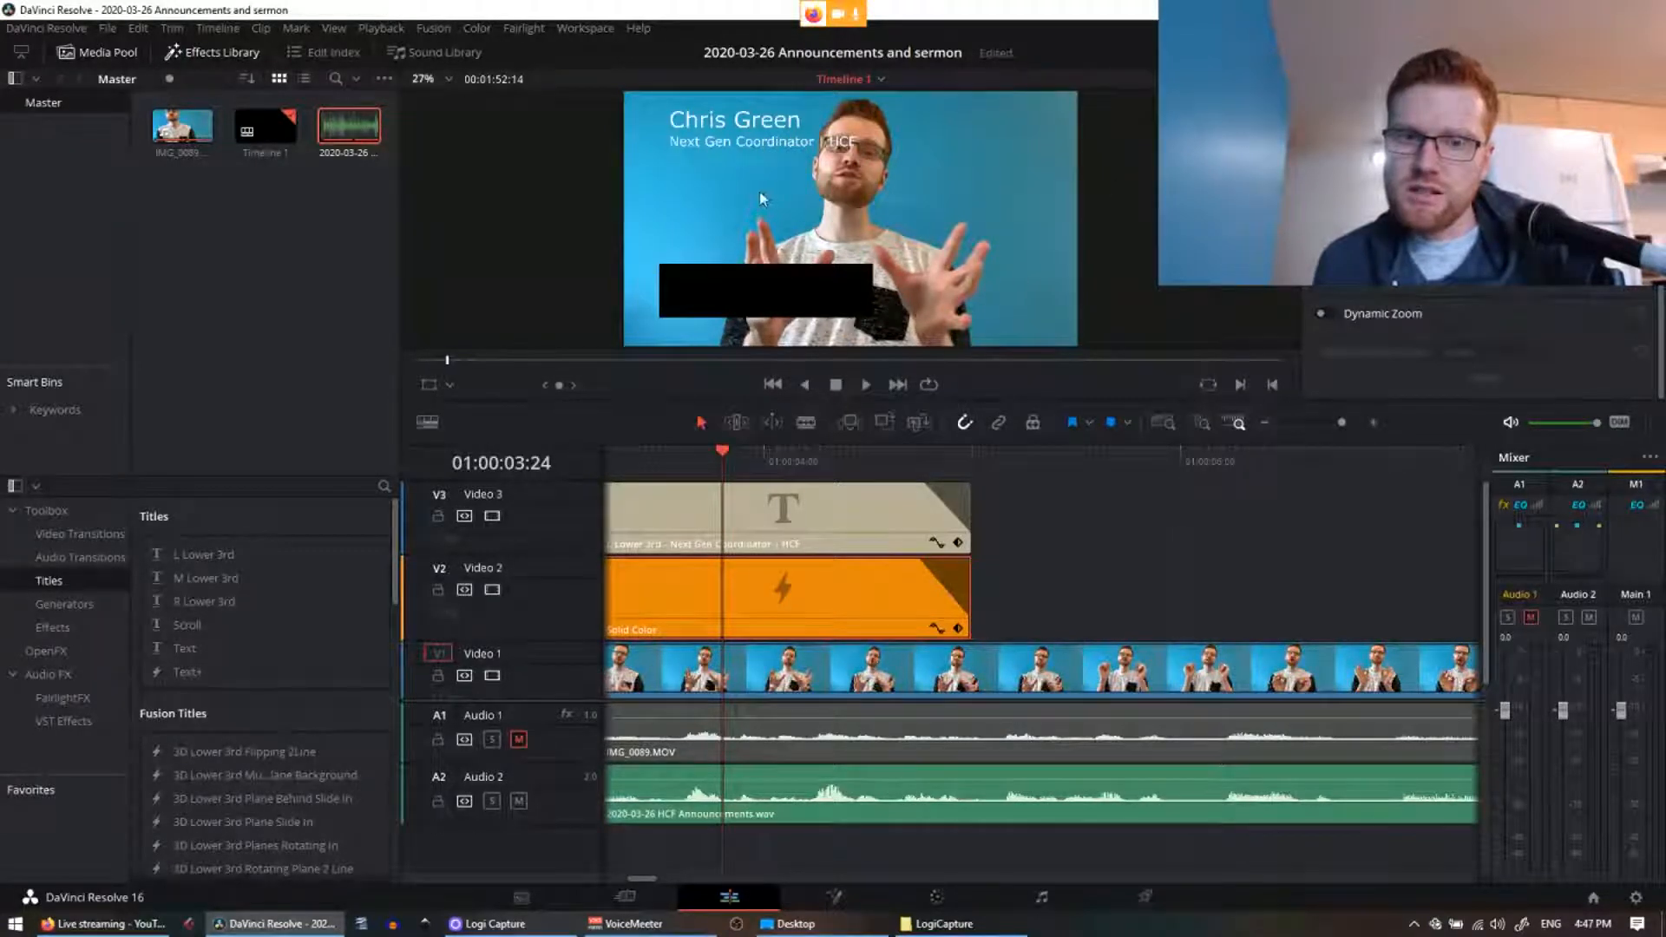
{"action": "left_click", "coordinate": [788, 537]}
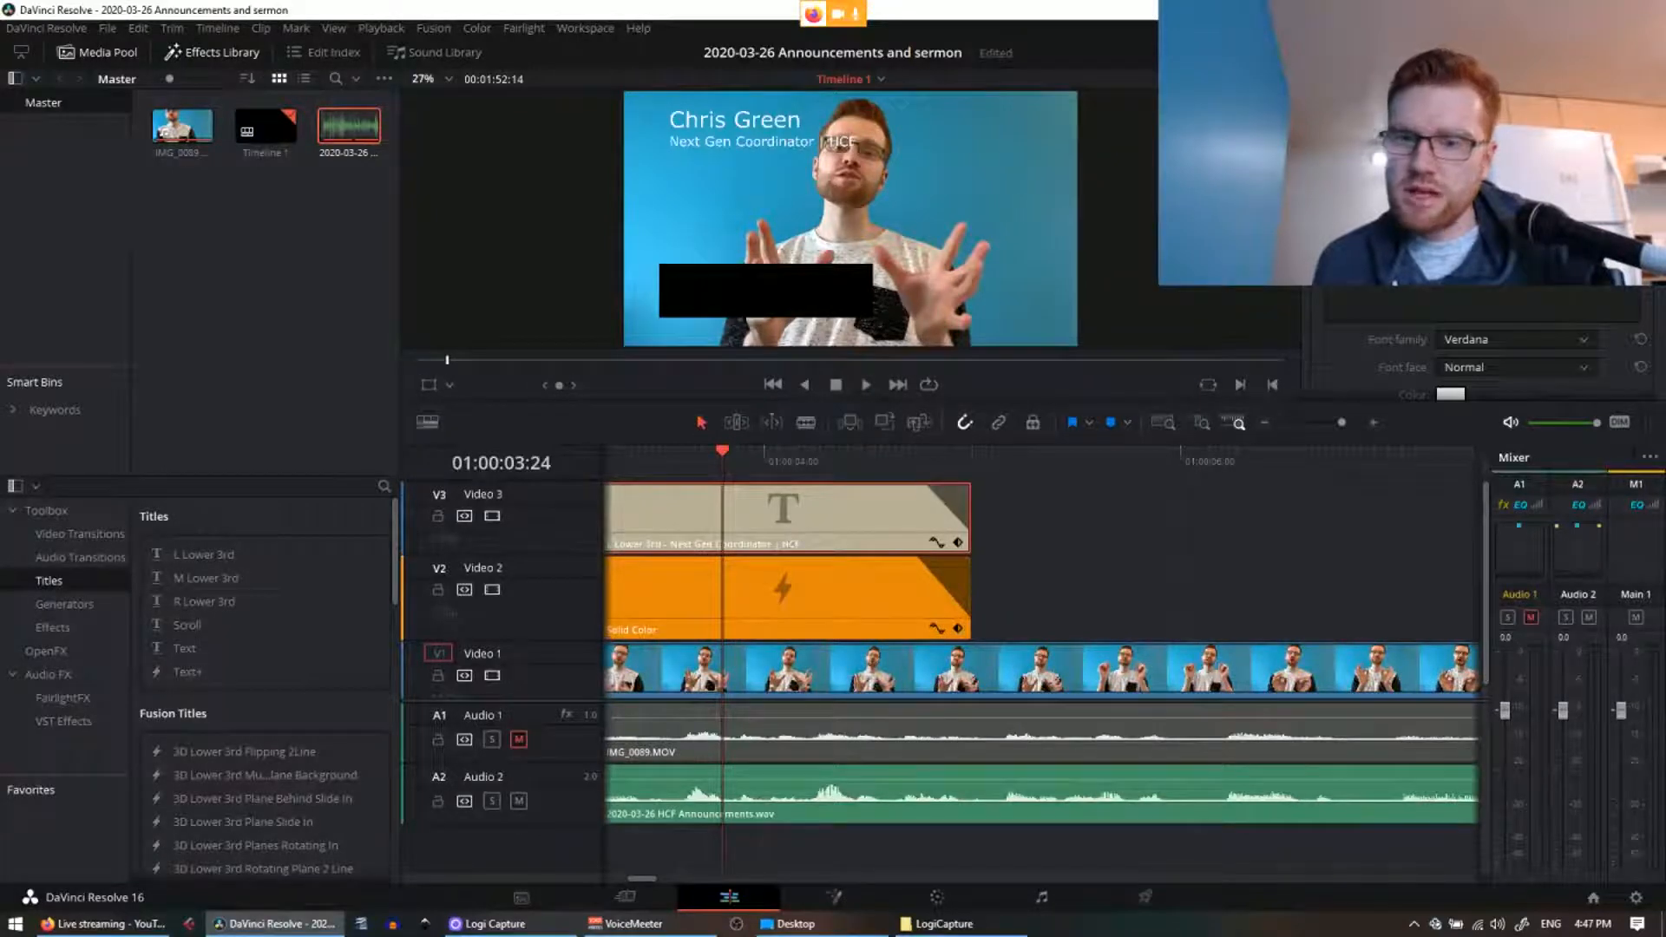
{"action": "scroll", "coordinate": [1491, 324], "scroll_direction": "down", "scroll_amount": 5}
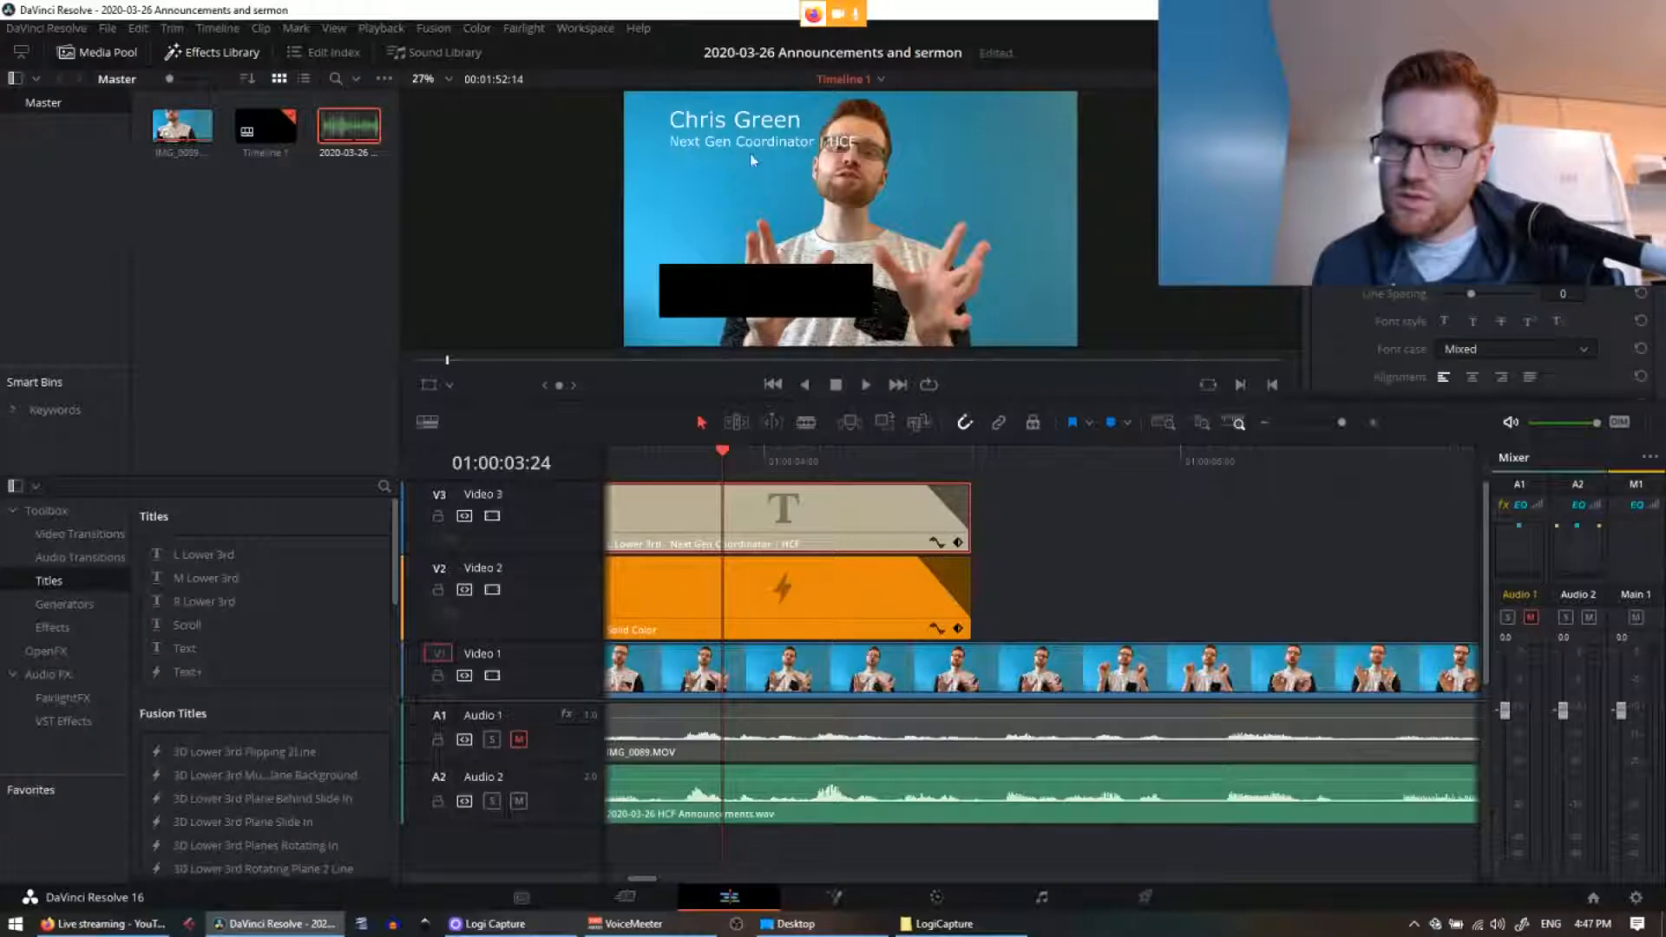
{"action": "left_click", "coordinate": [773, 127]}
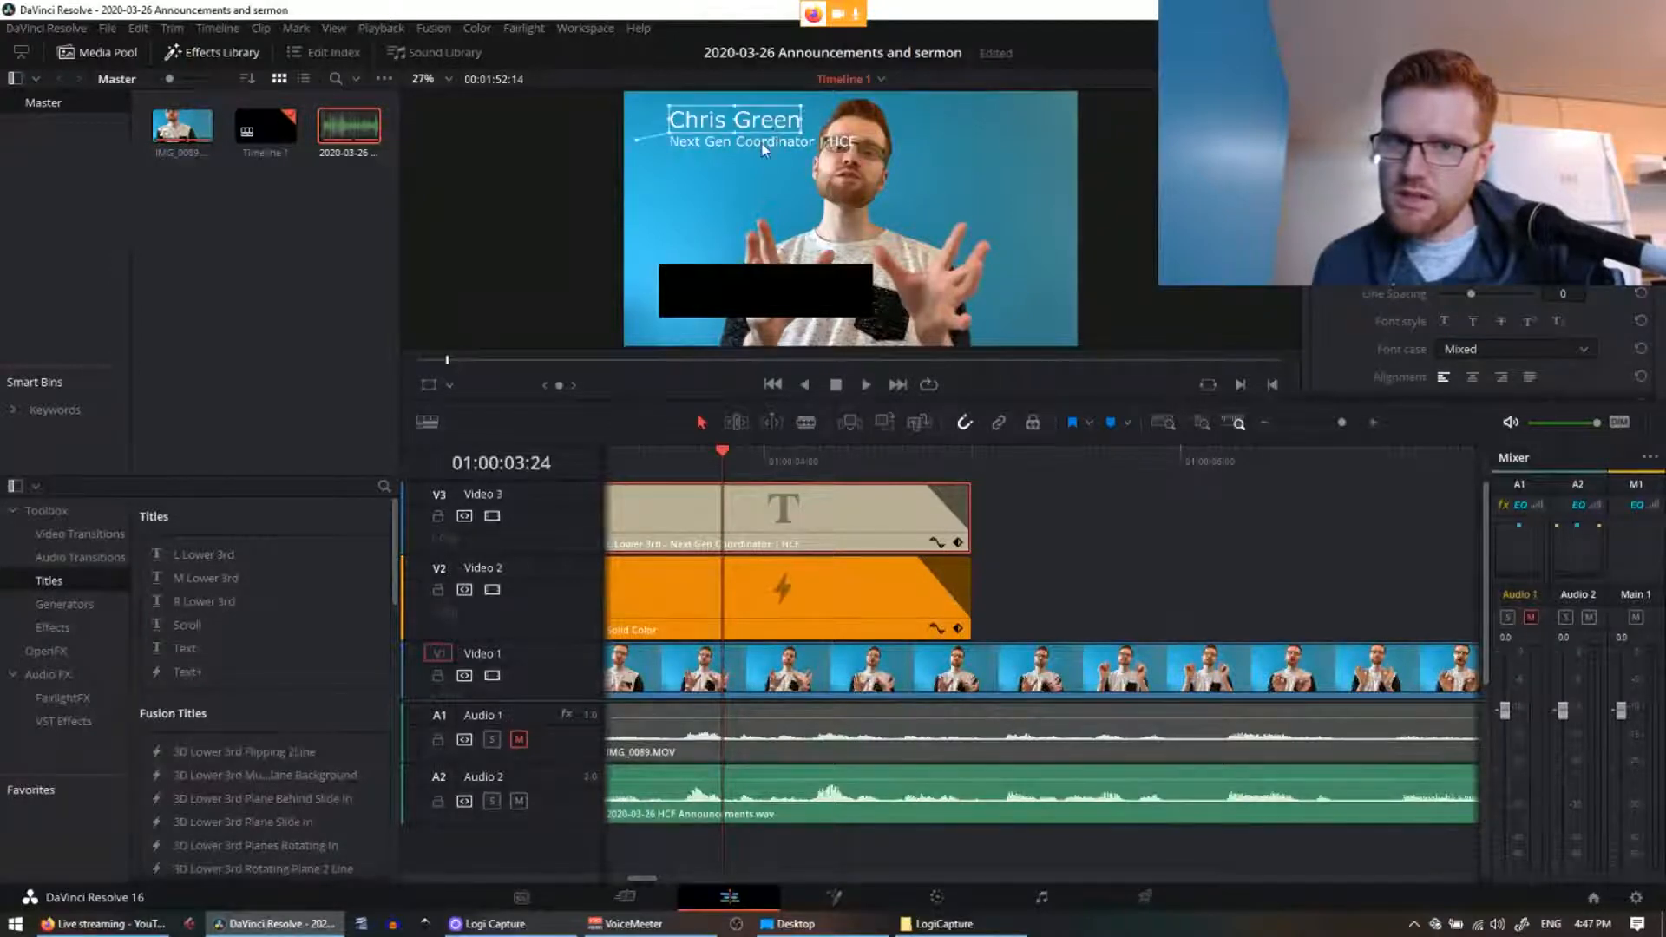
{"action": "left_click", "coordinate": [762, 144]}
{"action": "mouse_move", "coordinate": [754, 164]}
{"action": "left_mouse_down"}
{"action": "mouse_move", "coordinate": [755, 201]}
{"action": "mouse_move", "coordinate": [743, 149]}
{"action": "left_mouse_up"}
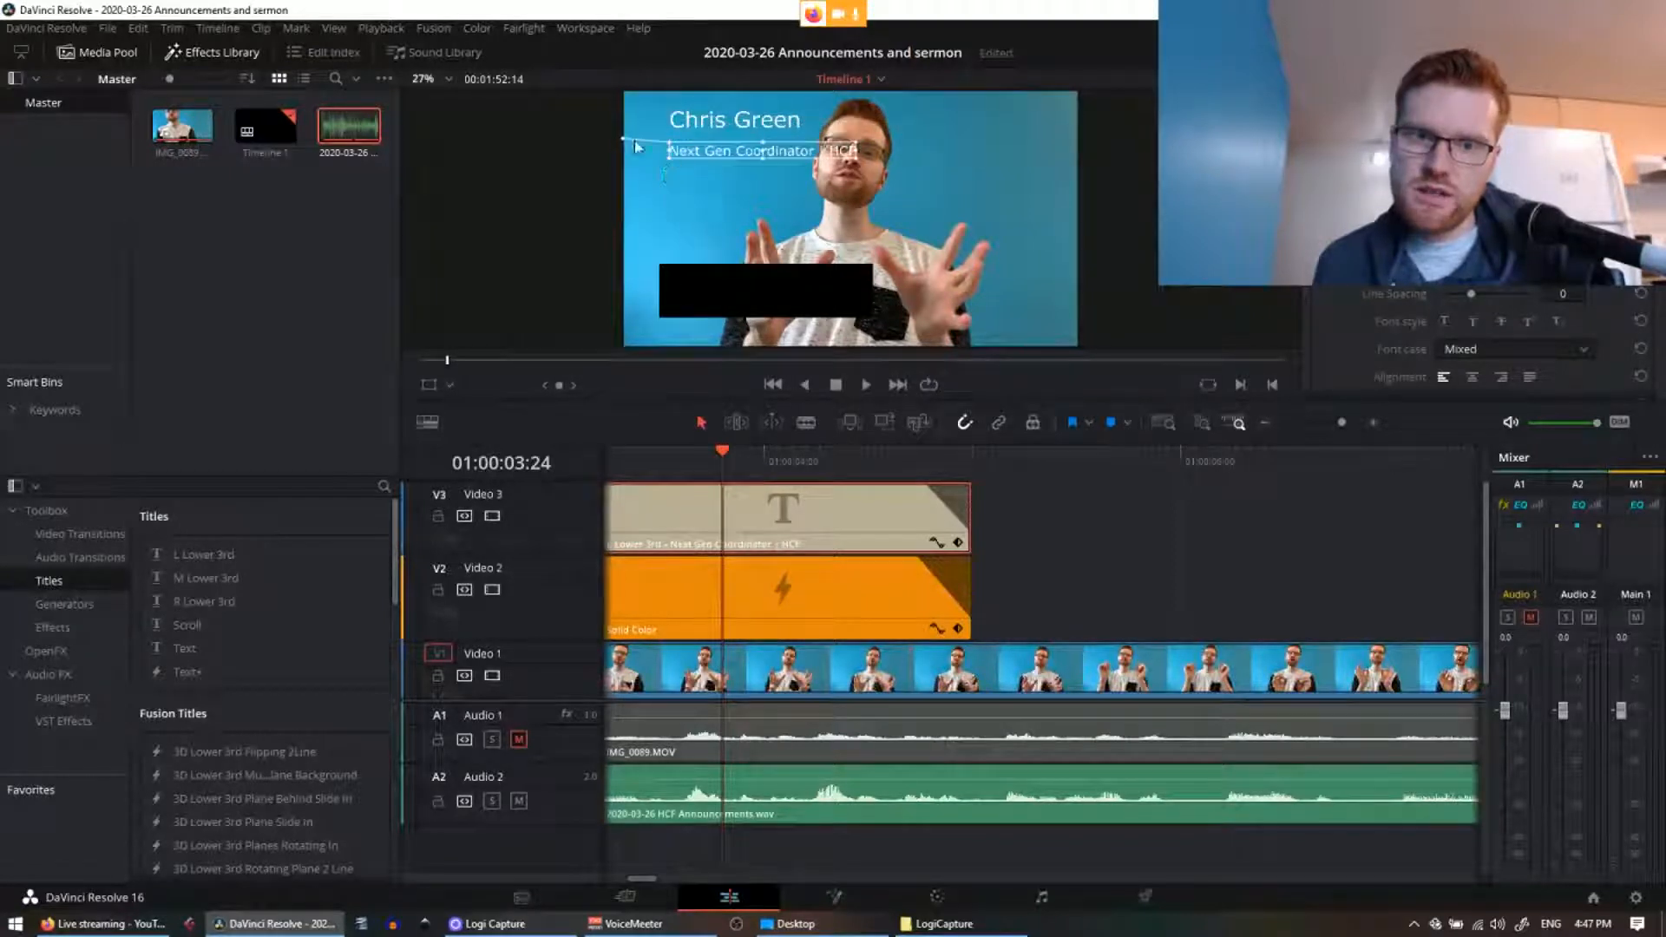
{"action": "left_click_drag", "start_coordinate": [682, 153], "coordinate": [694, 157]}
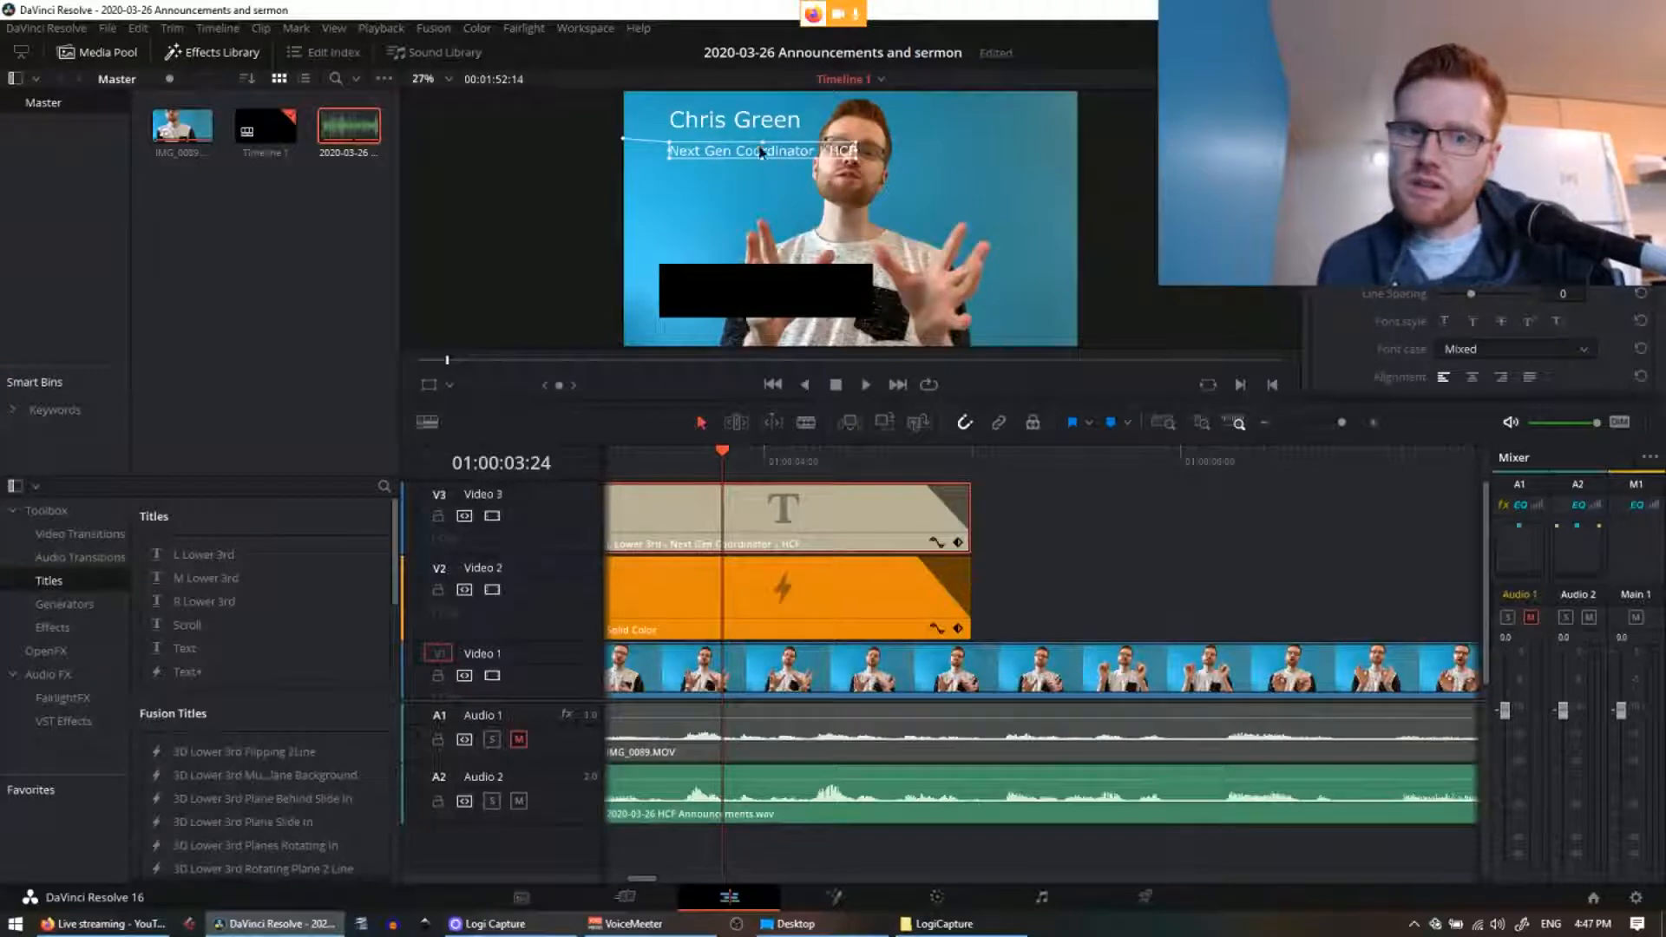
{"action": "left_click_drag", "start_coordinate": [761, 152], "coordinate": [761, 150]}
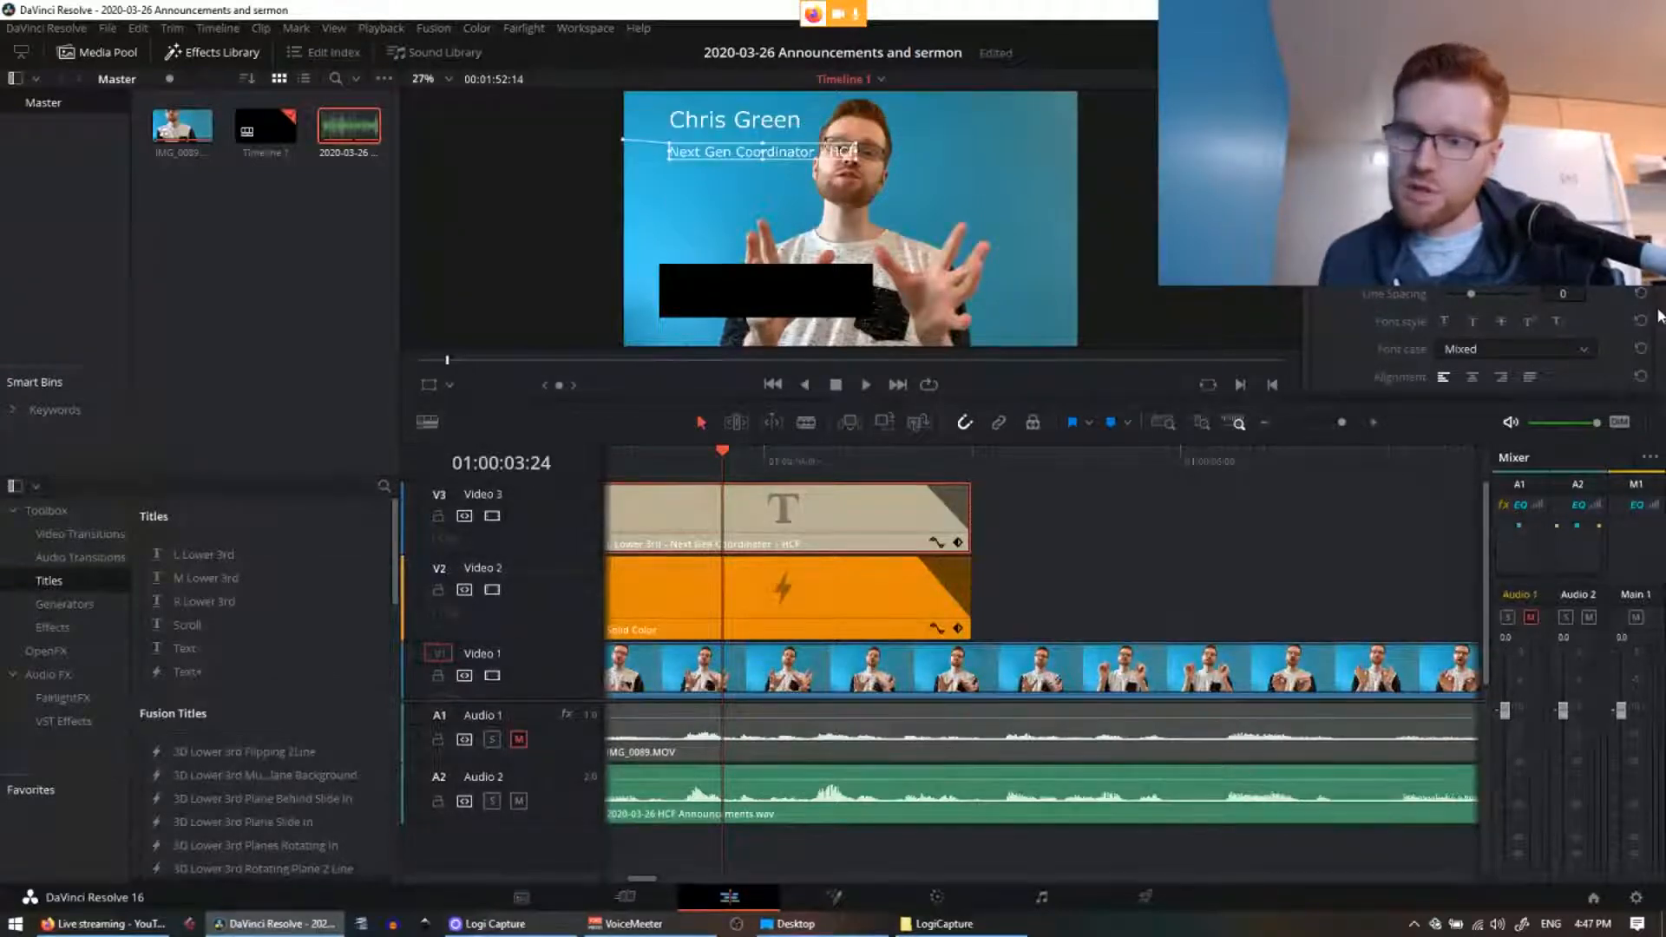
Step: Break HCF onto its own line below 'Next Gen Coordinator', briefly trying the full church name
{"action": "scroll", "coordinate": [1484, 347], "scroll_direction": "down", "scroll_amount": 5}
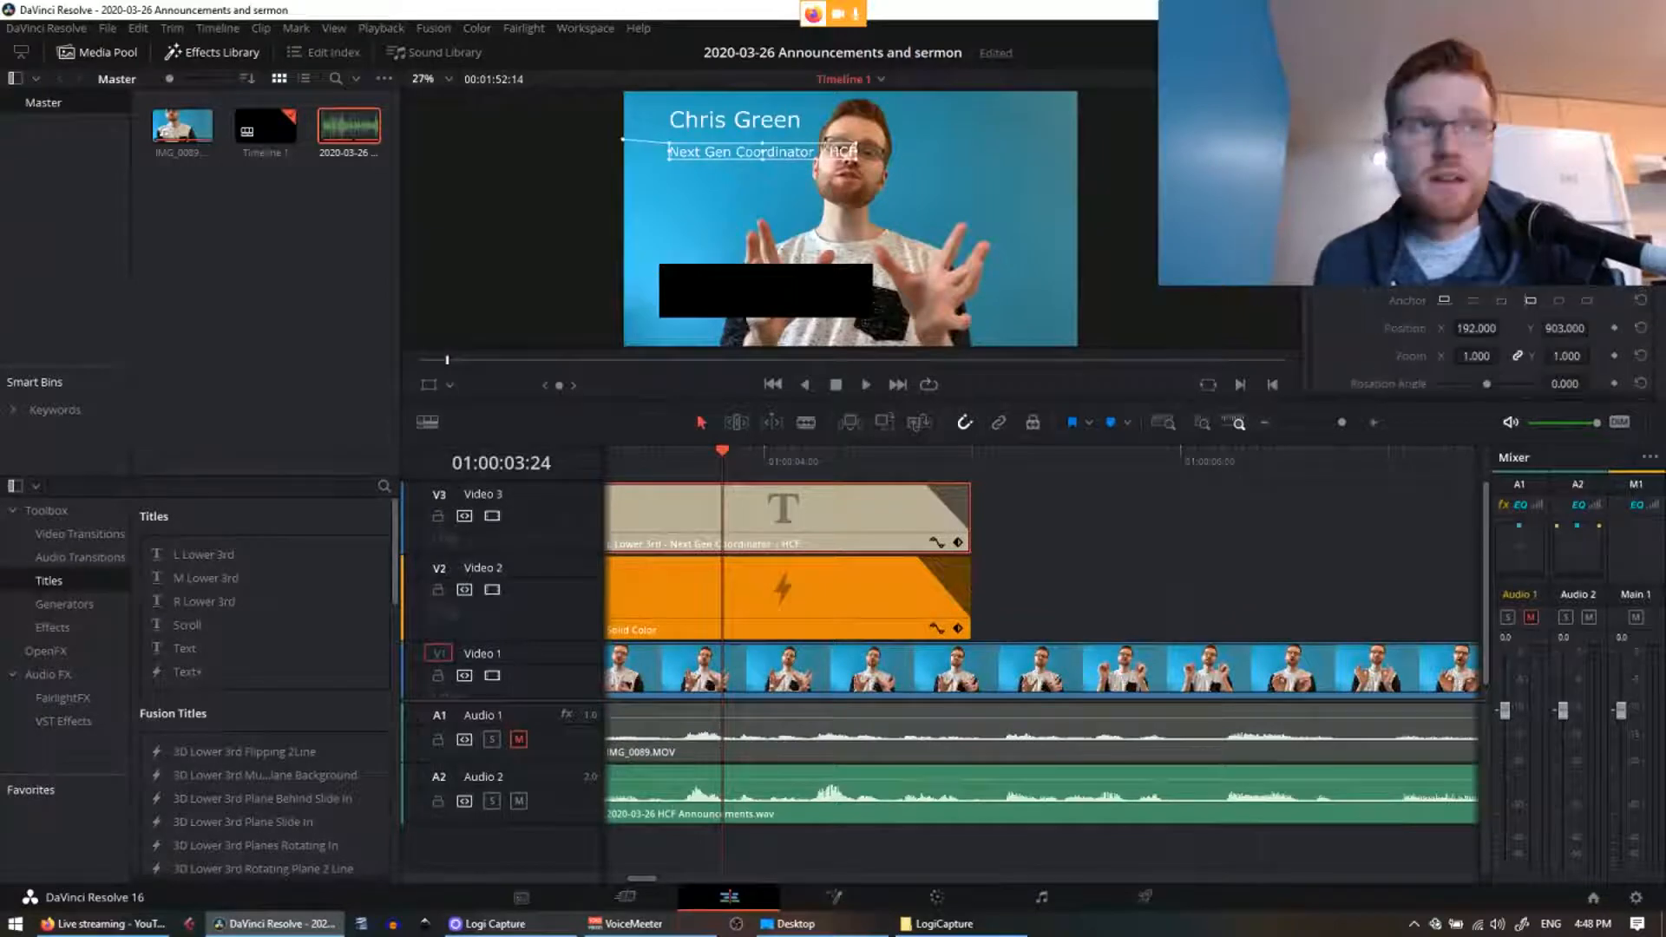
{"action": "scroll", "coordinate": [1547, 295], "scroll_direction": "up", "scroll_amount": 4}
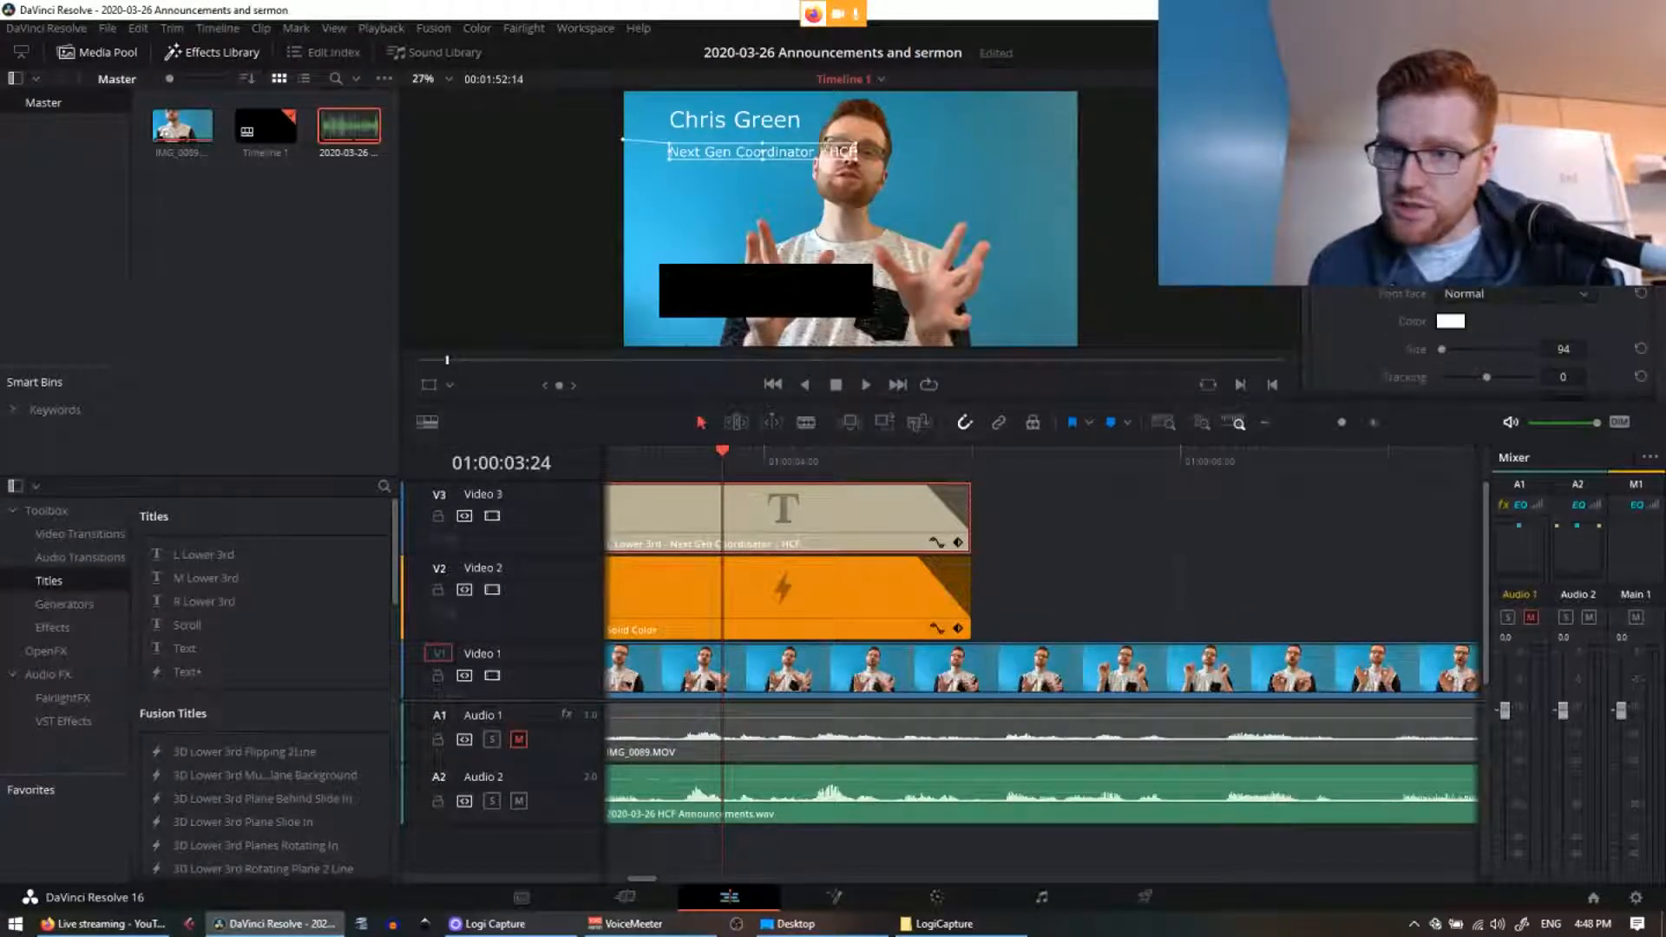
{"action": "scroll", "coordinate": [1547, 339], "scroll_direction": "up", "scroll_amount": 3}
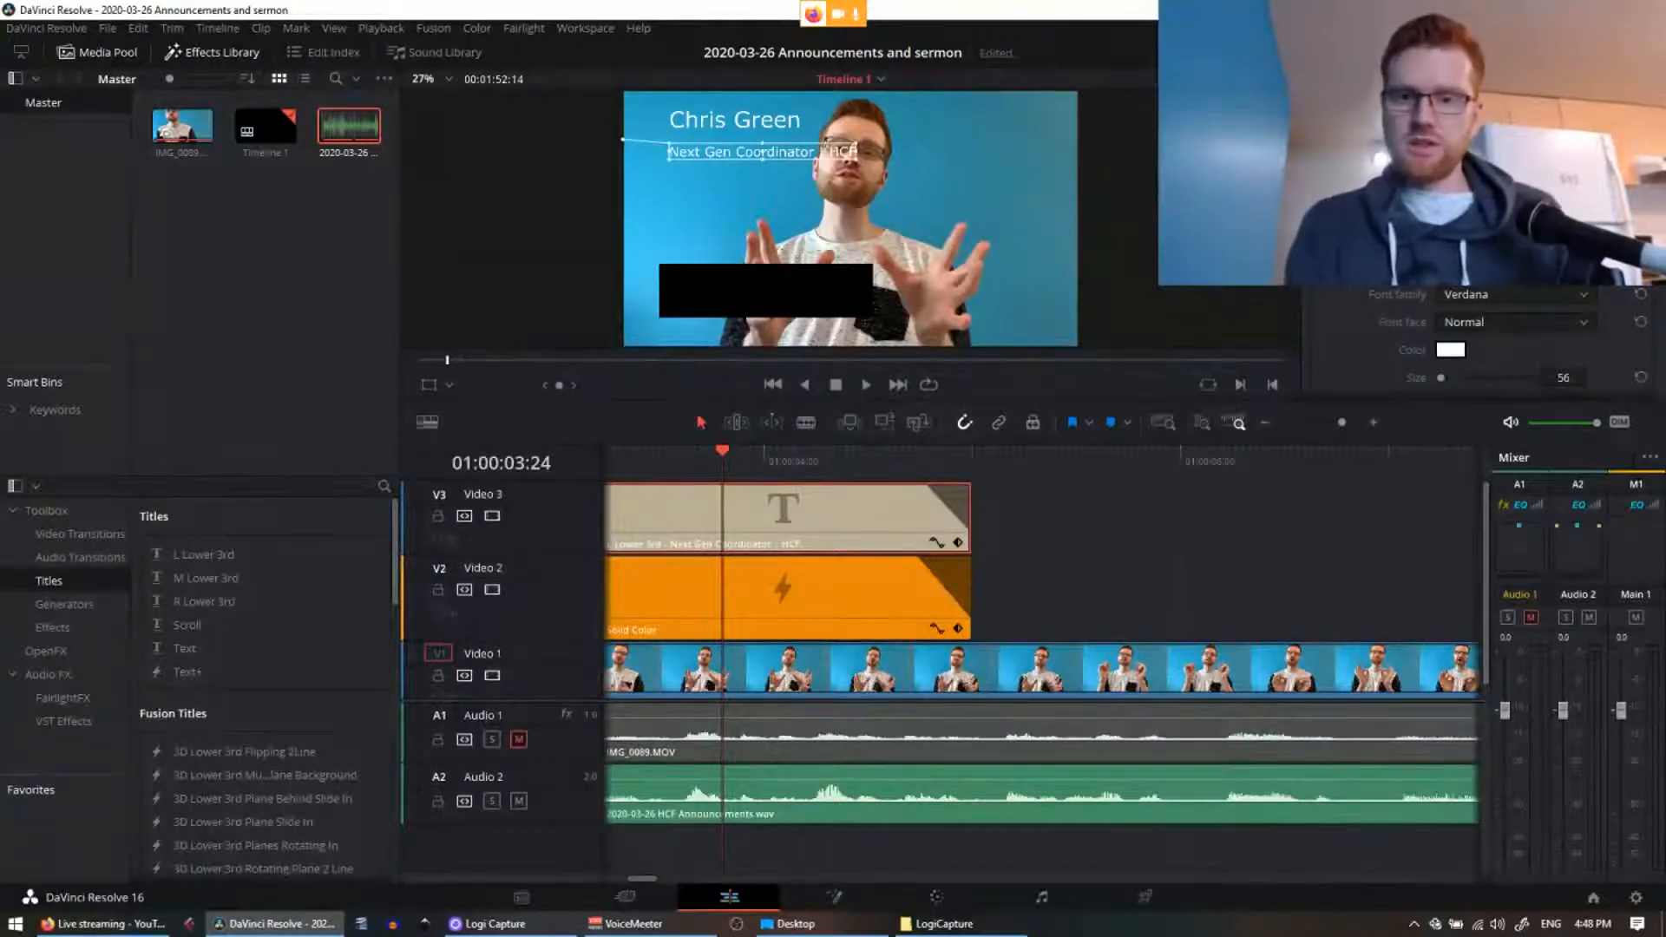
{"action": "key", "text": "Return"}
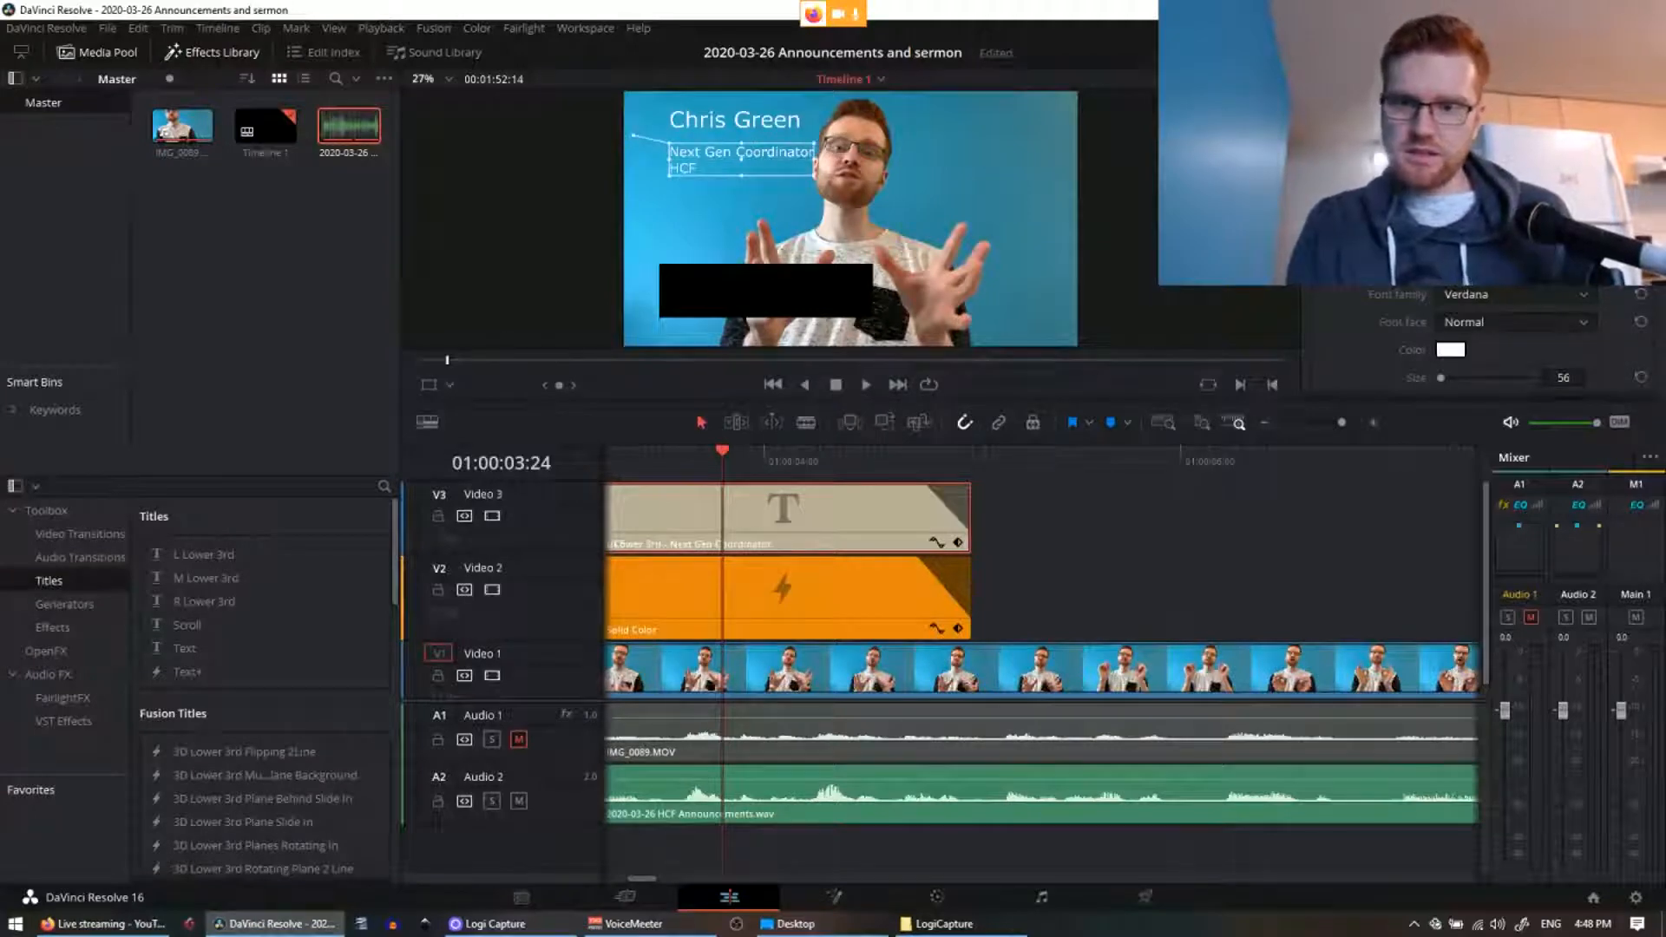
{"action": "key", "text": "BackSpace"}
{"action": "key", "text": "BackSpace"}
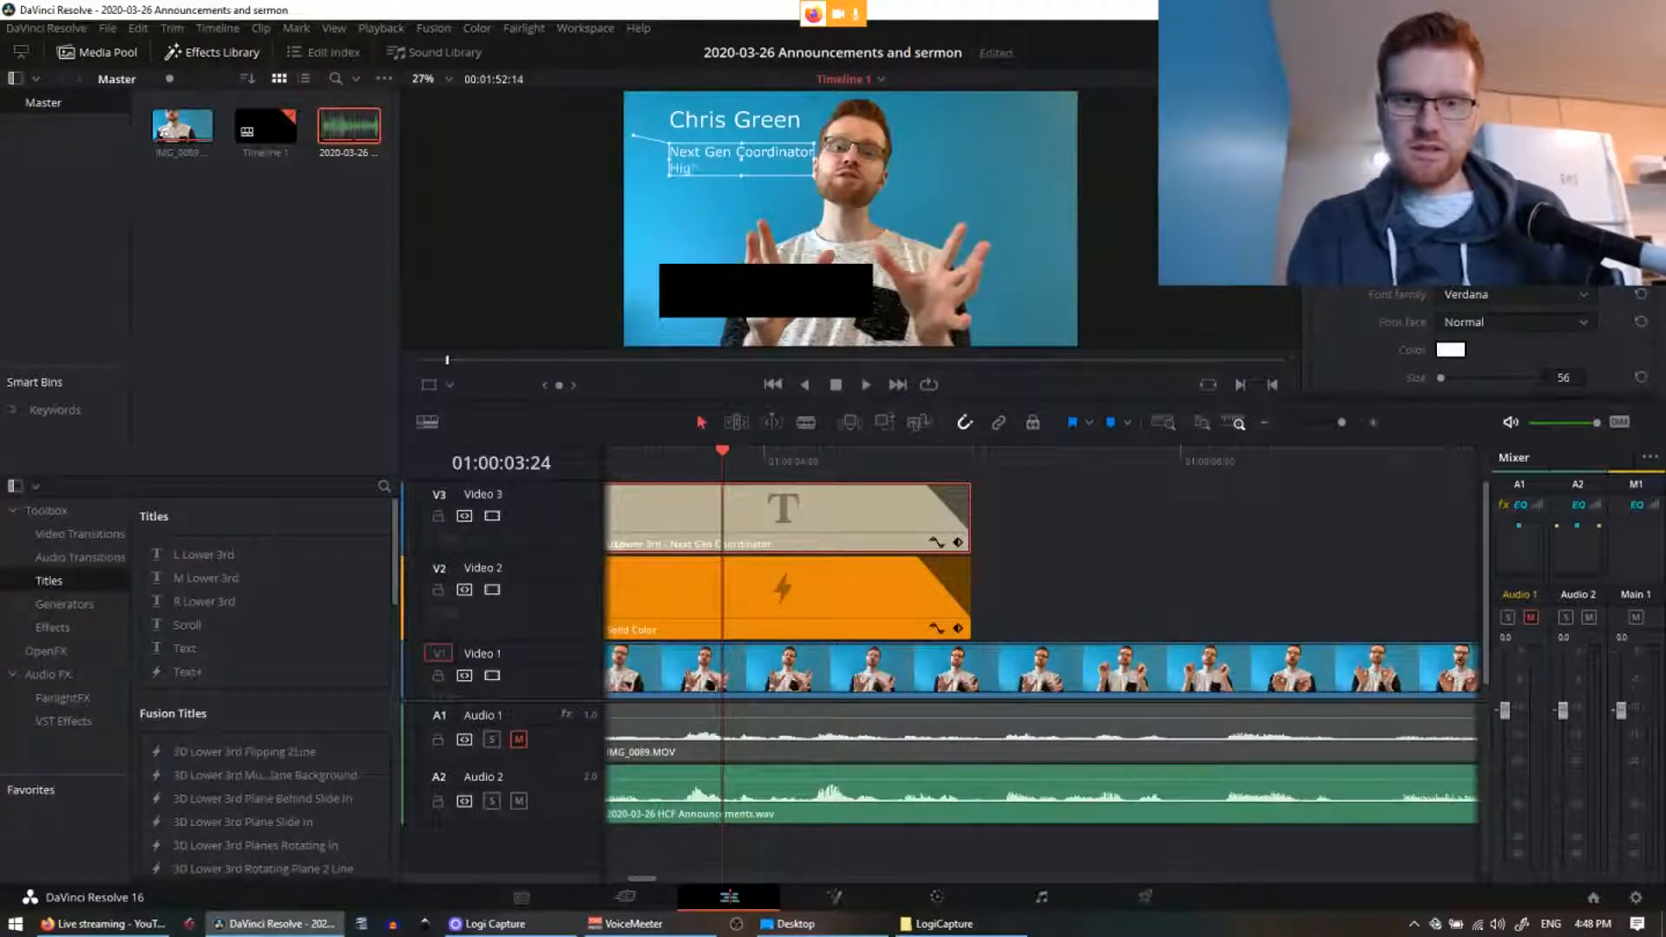
{"action": "type", "text": "ighway Cnr"}
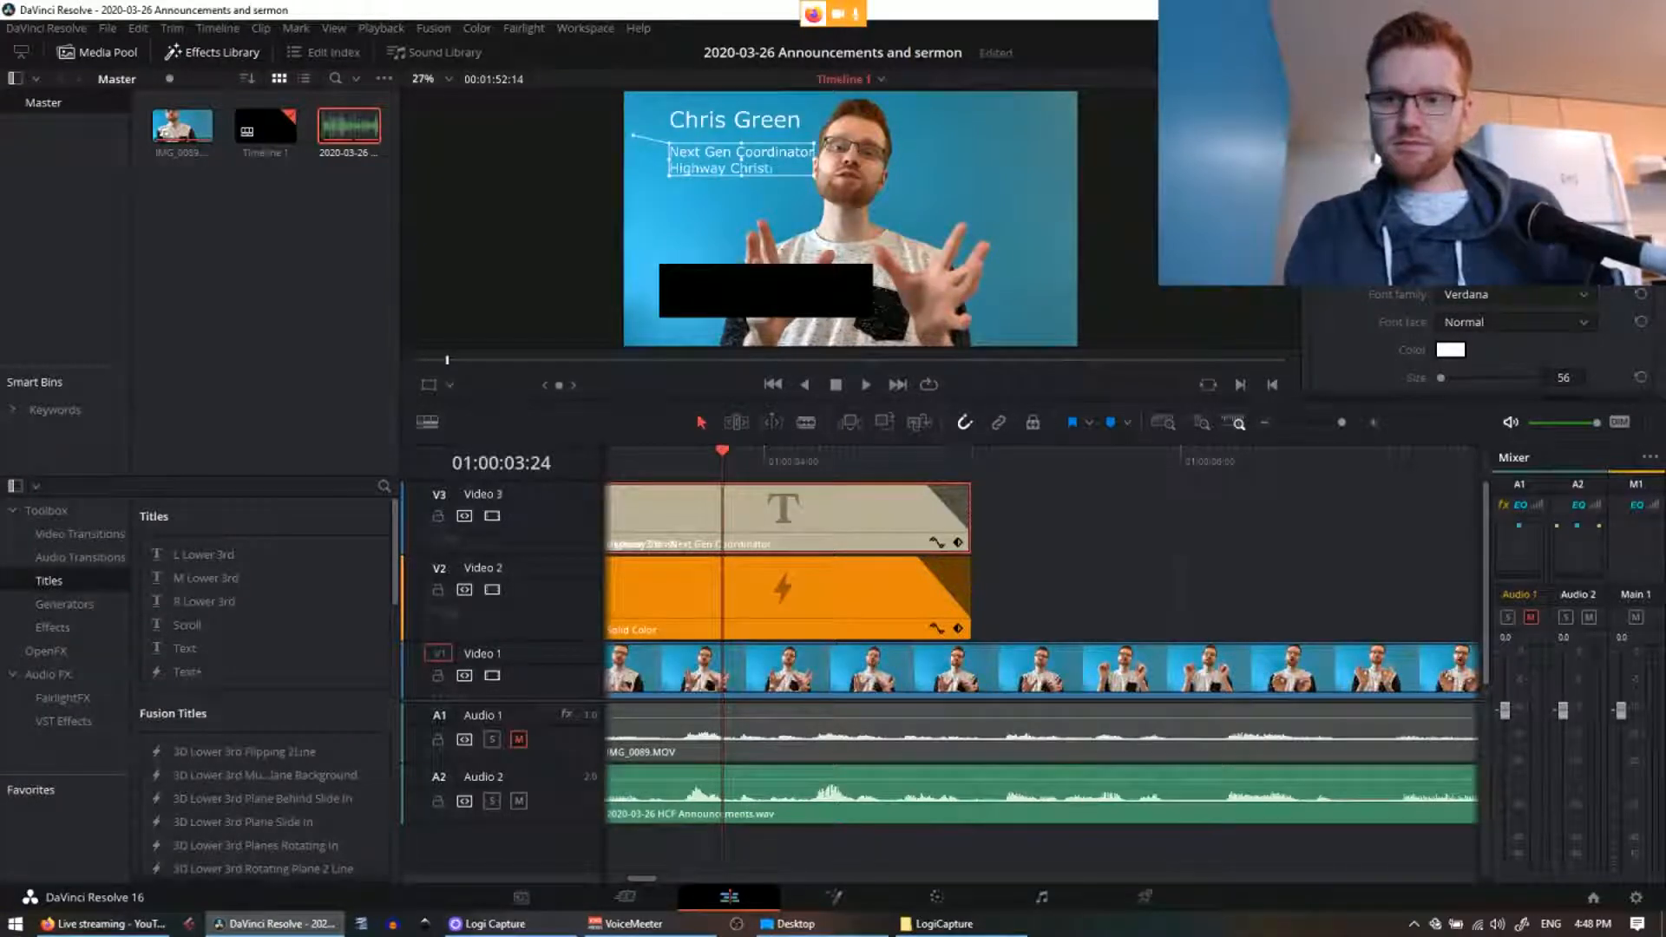
{"action": "type", "text": "istian Fellowship"}
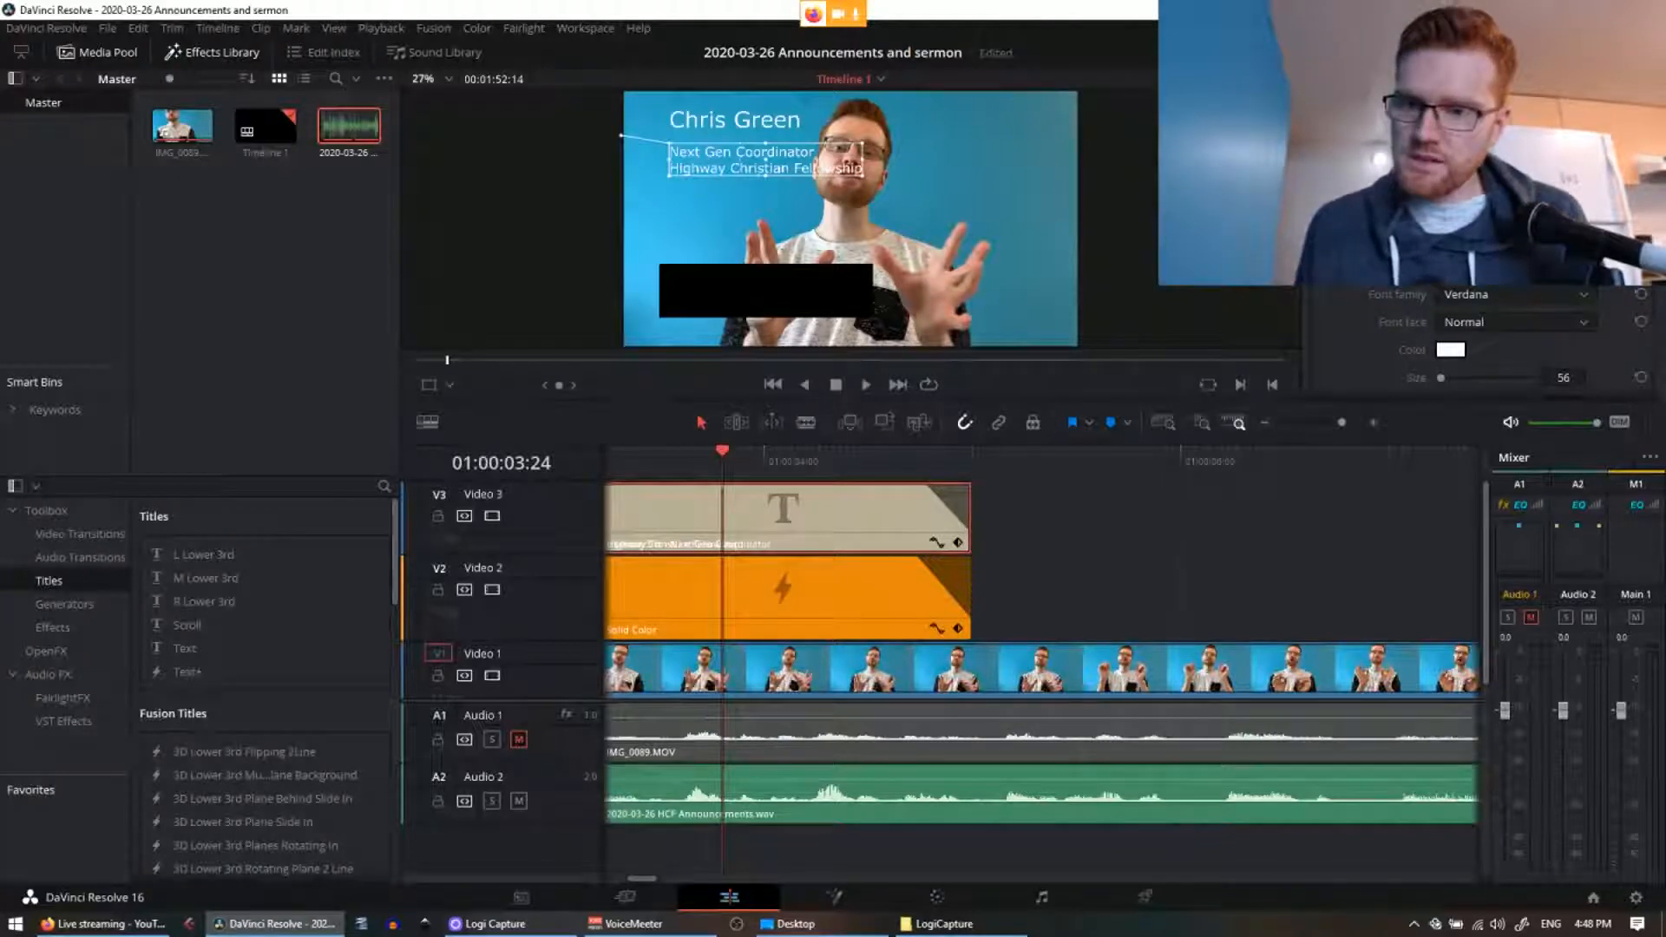
{"action": "type", "text": "HCF"}
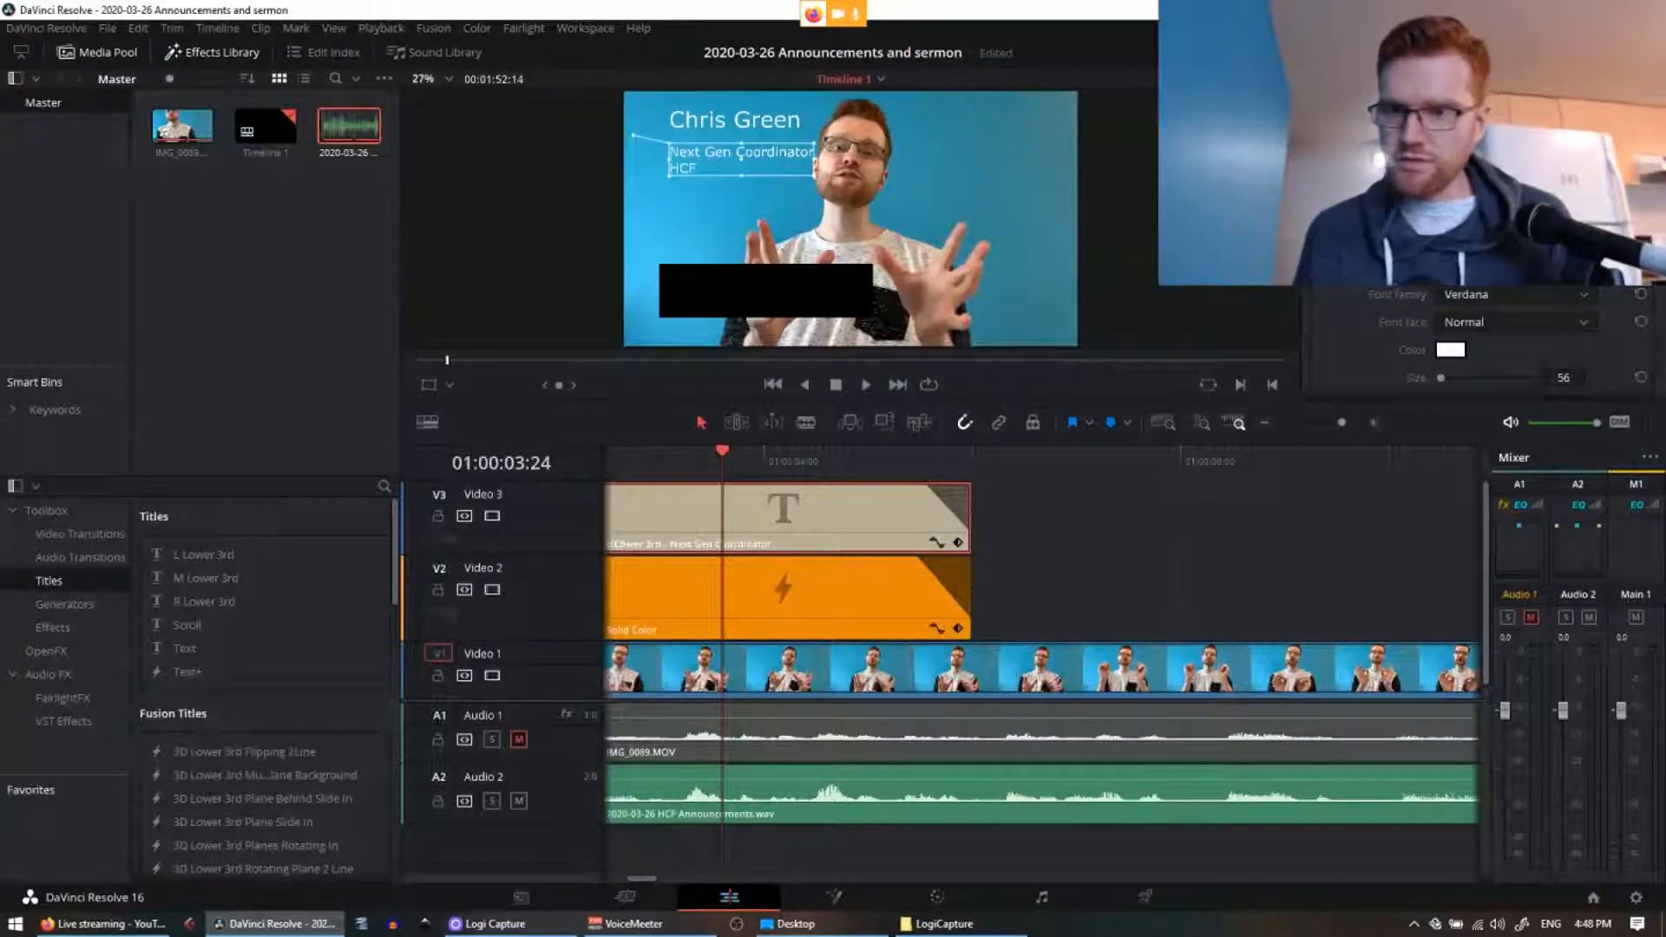
{"action": "scroll", "coordinate": [1417, 330], "scroll_direction": "down", "scroll_amount": 1}
{"action": "scroll", "coordinate": [1419, 328], "scroll_direction": "down", "scroll_amount": 2}
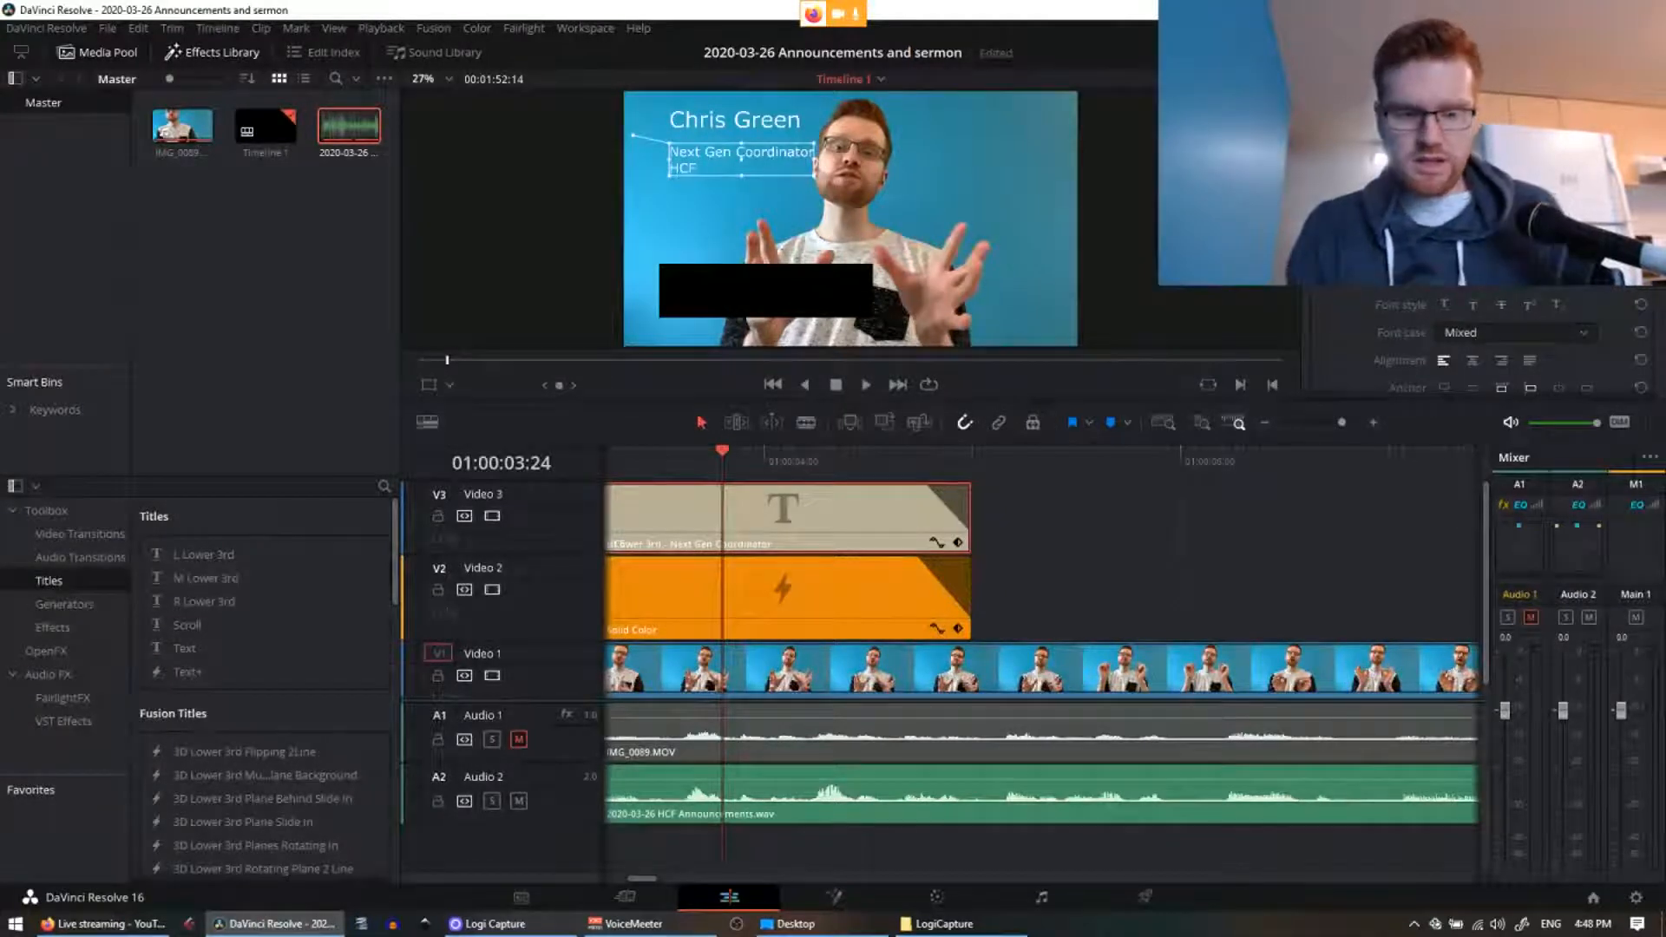
{"action": "left_click_drag", "start_coordinate": [1476, 221], "coordinate": [1440, 221]}
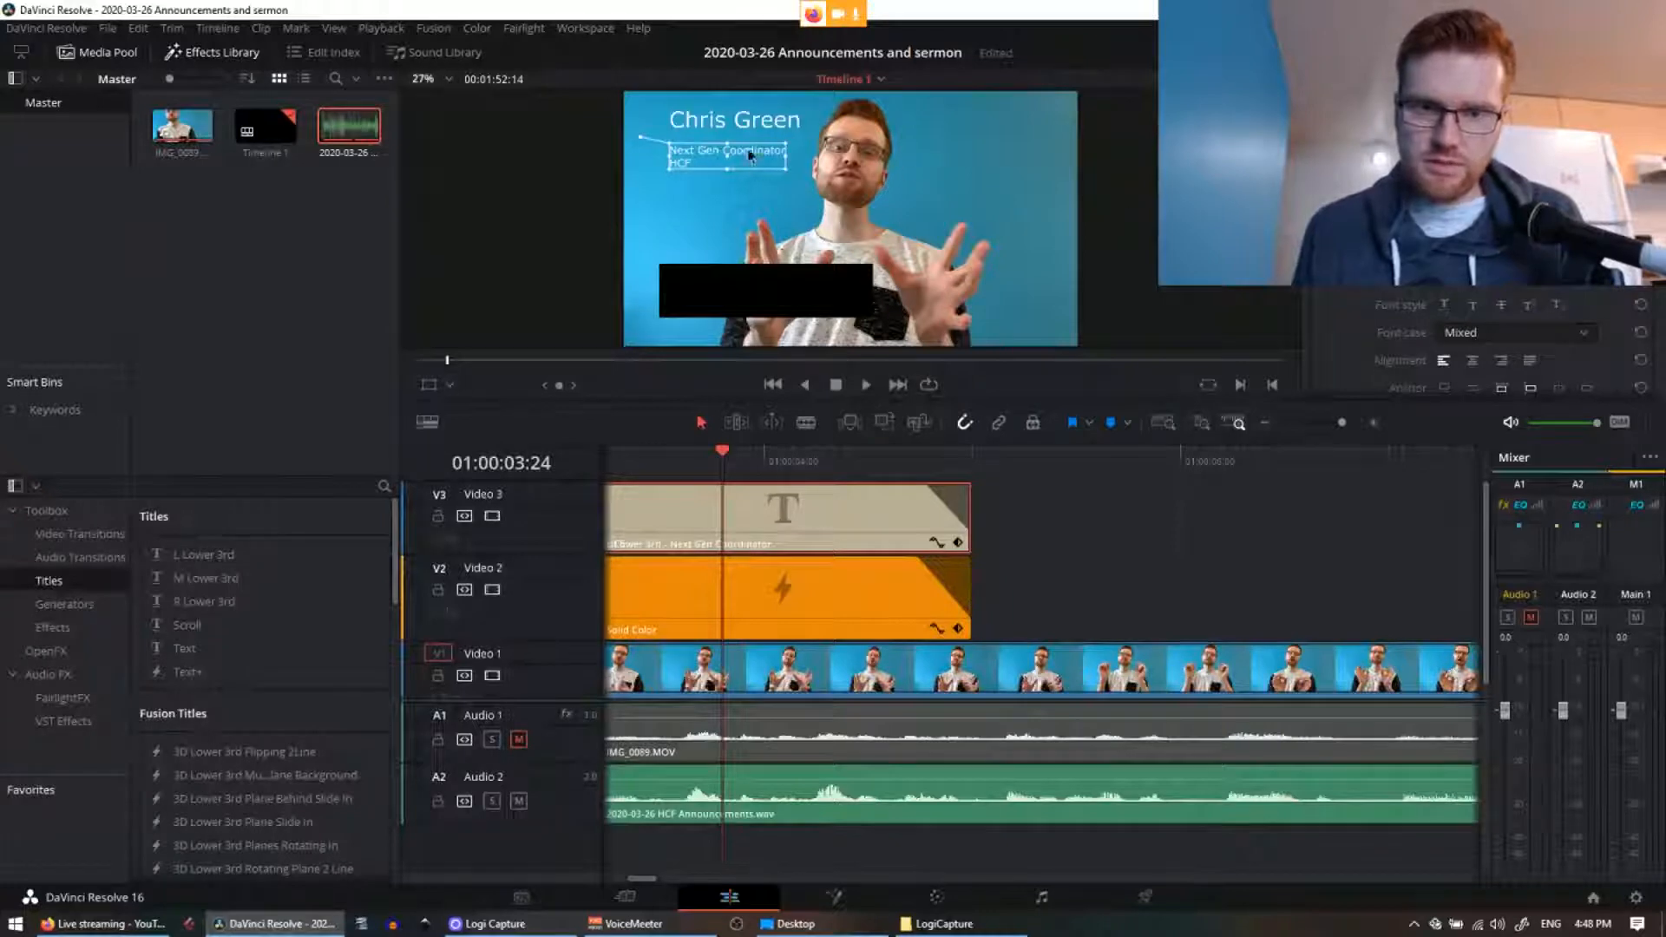
{"action": "left_click_drag", "start_coordinate": [752, 156], "coordinate": [750, 170]}
{"action": "scroll", "coordinate": [1475, 338], "scroll_direction": "down", "scroll_amount": 5}
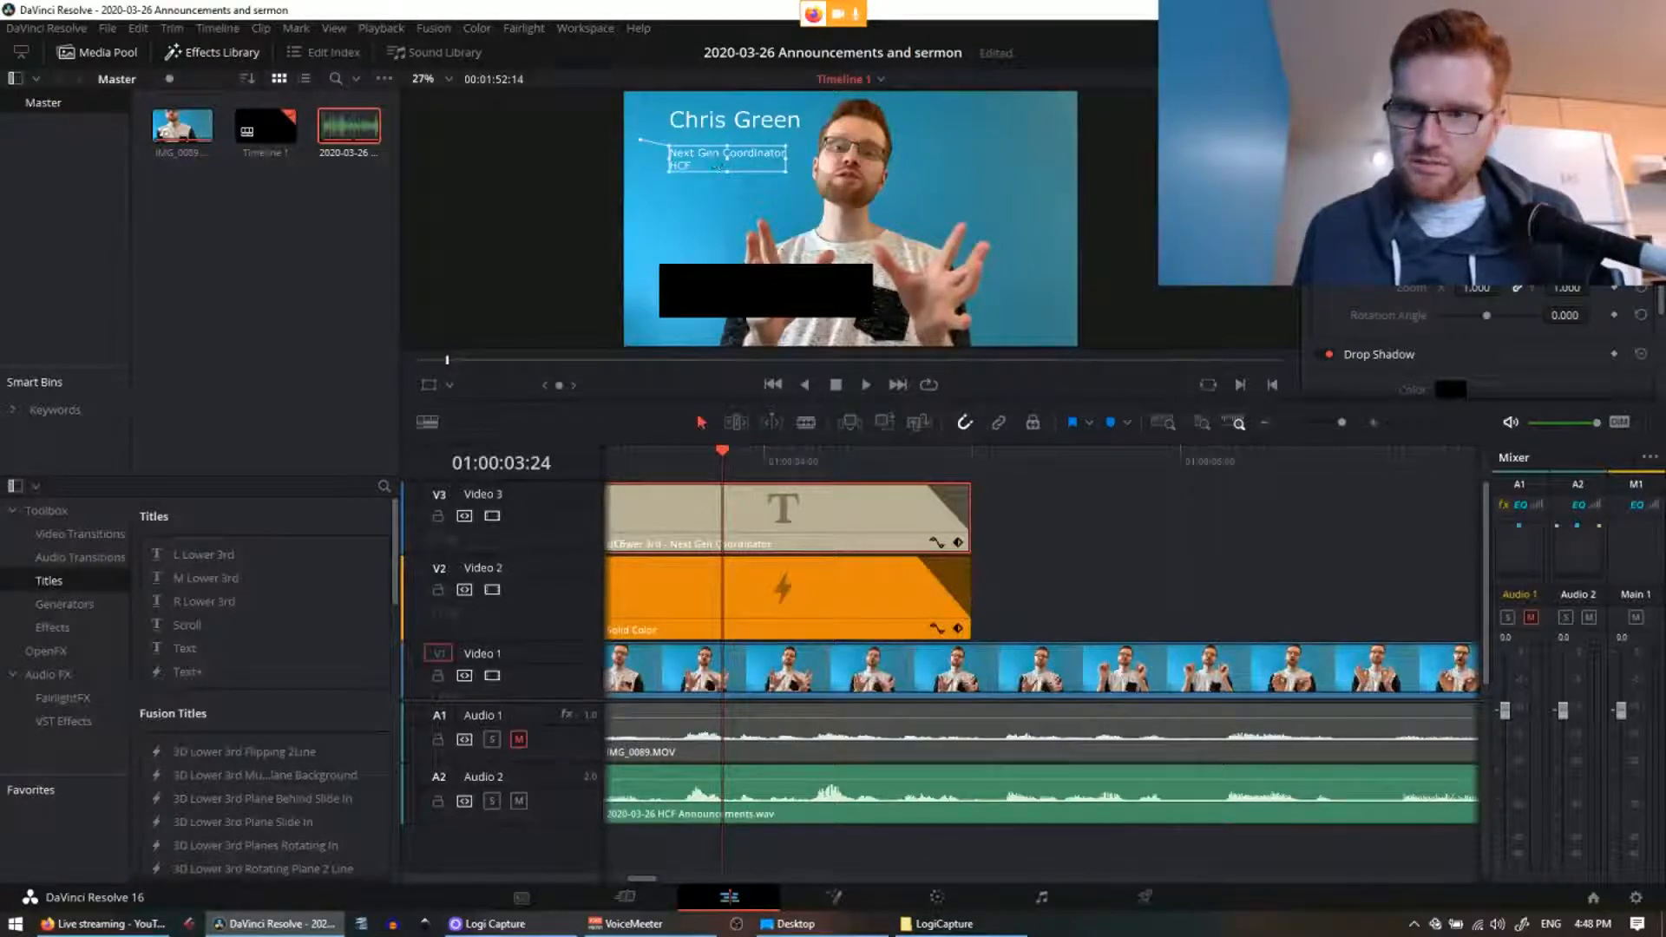
{"action": "left_click_drag", "start_coordinate": [747, 154], "coordinate": [738, 141]}
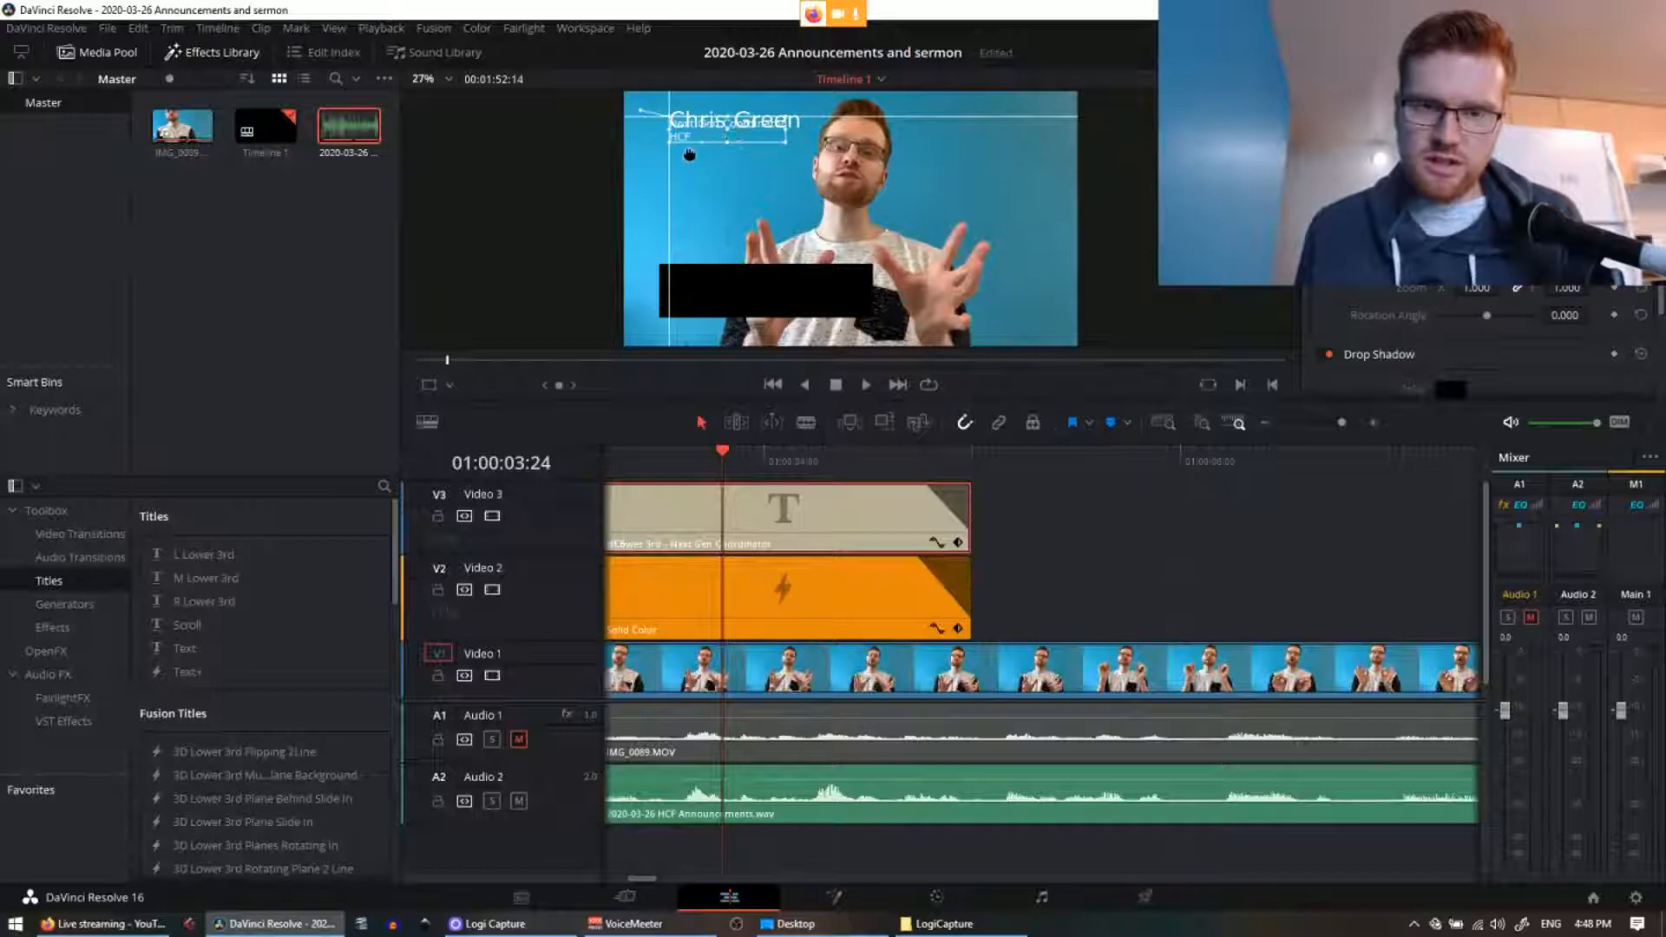
{"action": "left_click_drag", "start_coordinate": [688, 154], "coordinate": [727, 162]}
{"action": "left_click", "coordinate": [739, 130]}
{"action": "left_click", "coordinate": [729, 165]}
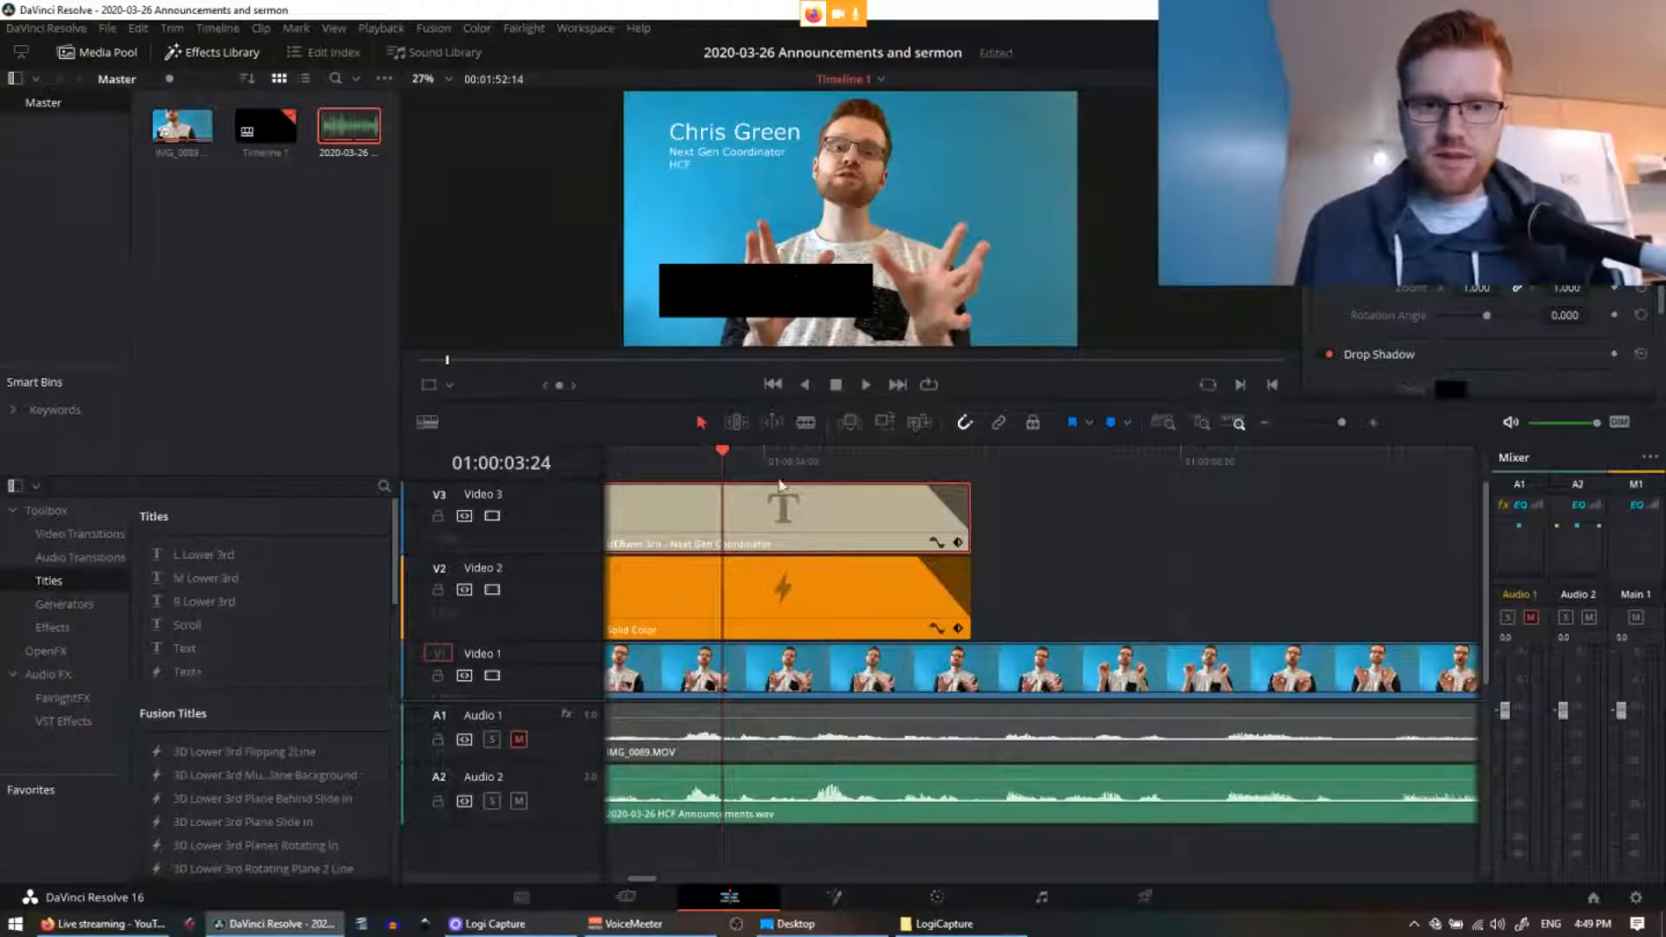
Step: Trim the Solid Color clip's right and top crop so the black box hugs the text
{"action": "left_click", "coordinate": [831, 620]}
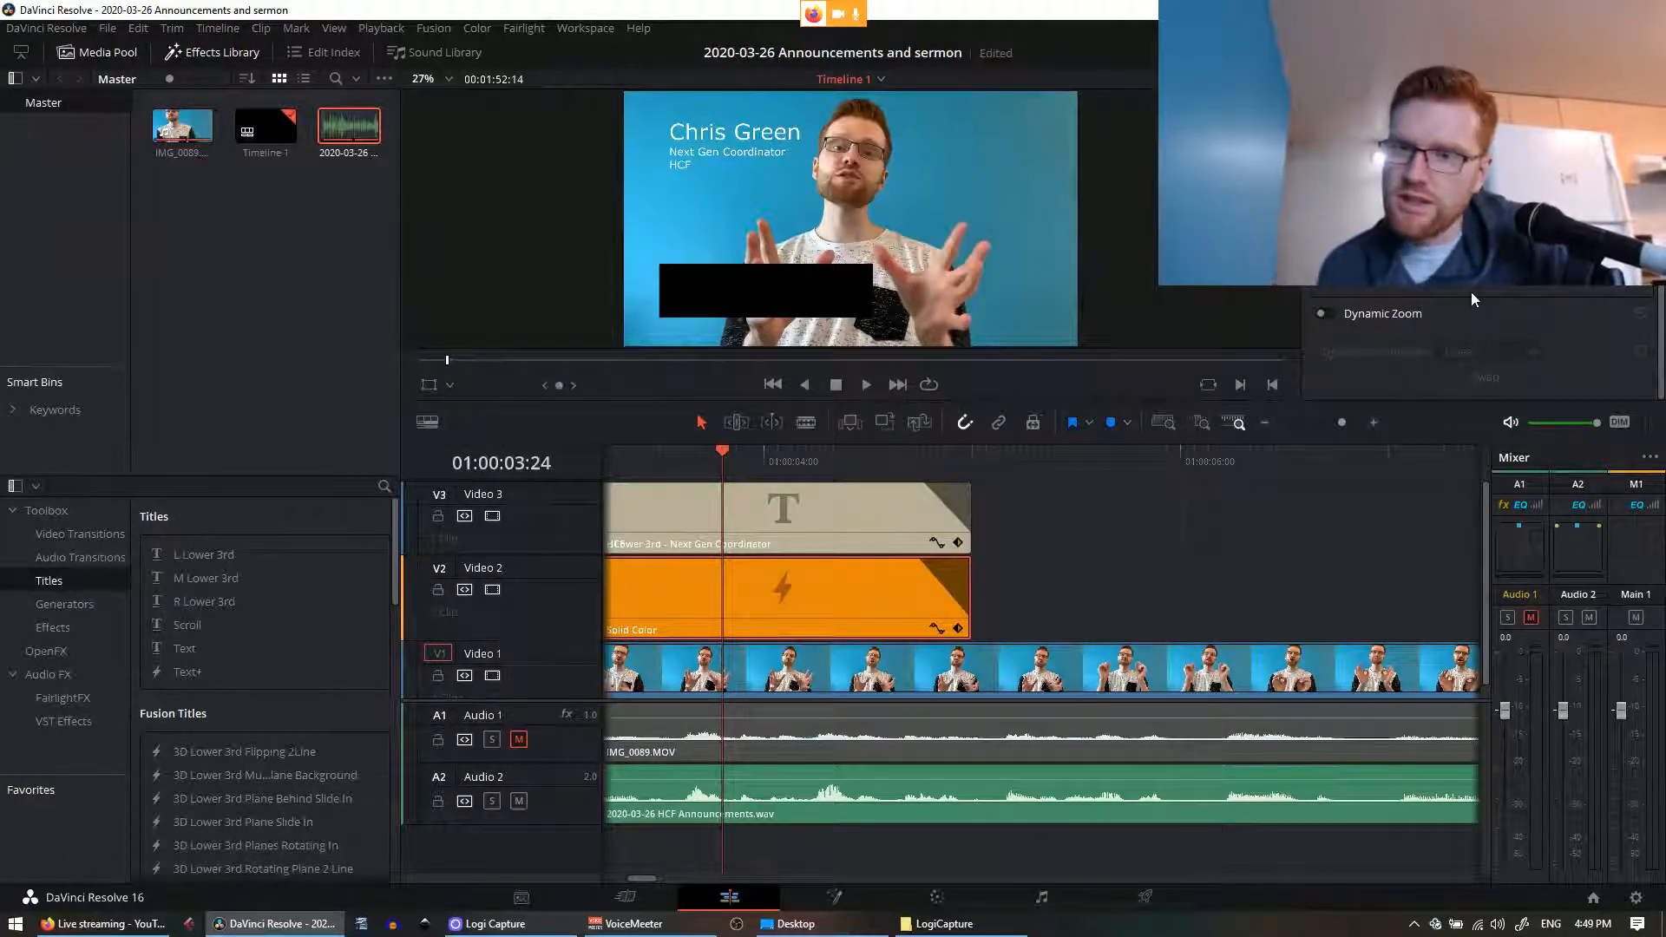
{"action": "scroll", "coordinate": [1474, 295], "scroll_direction": "up", "scroll_amount": 5}
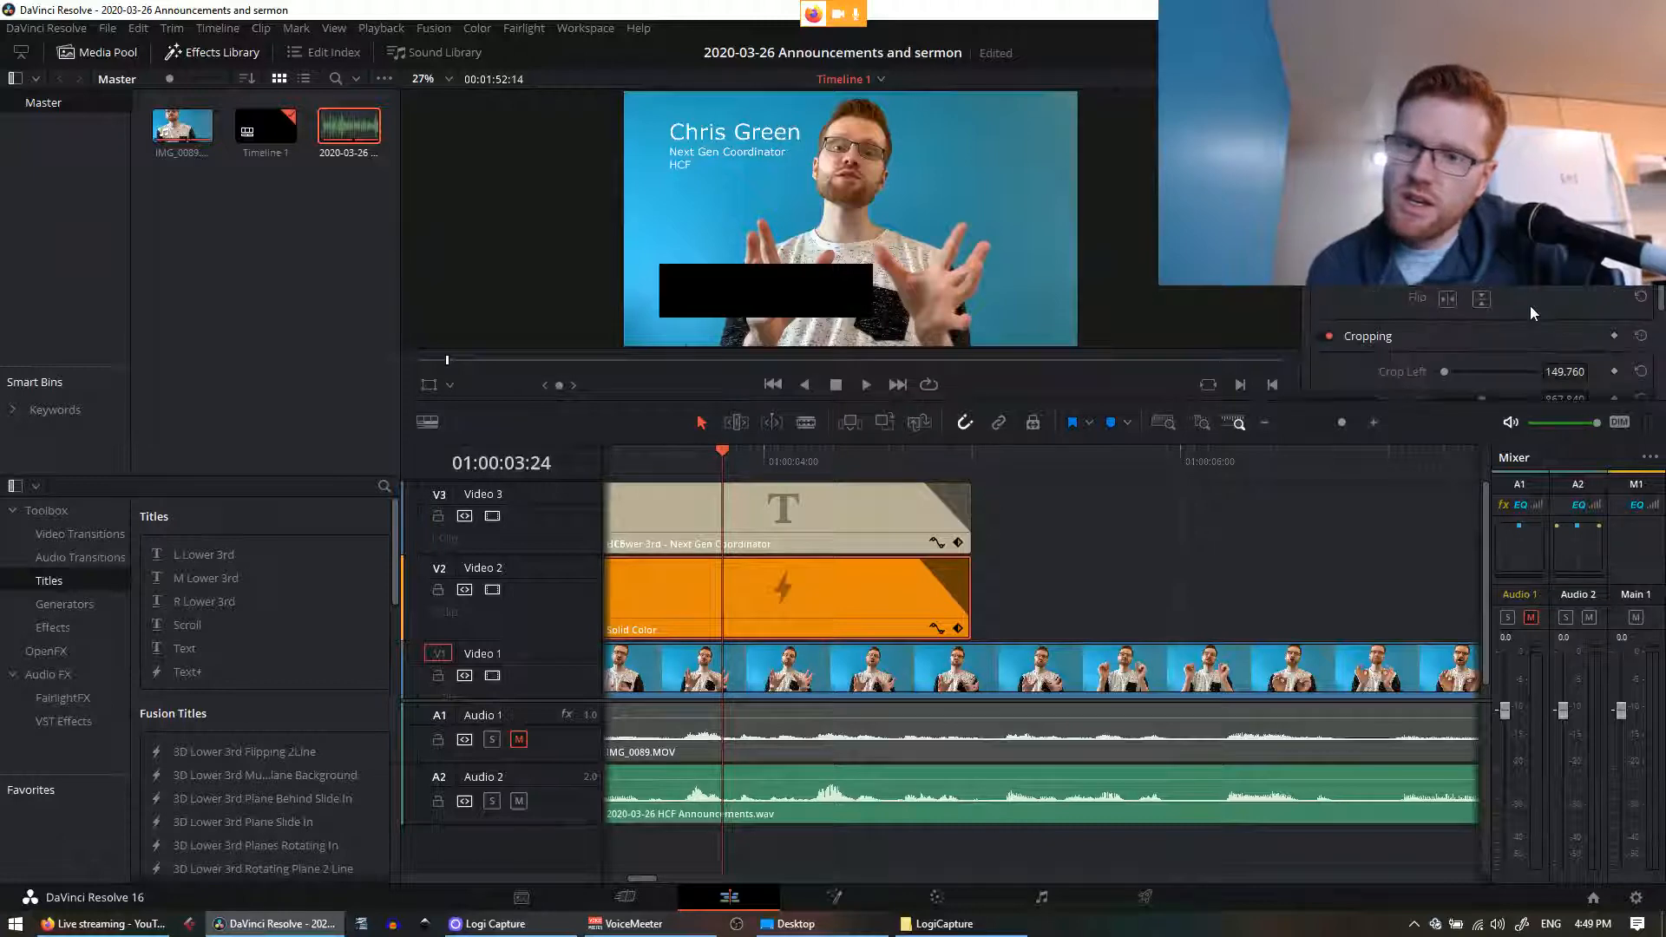
{"action": "scroll", "coordinate": [1496, 300], "scroll_direction": "down", "scroll_amount": 4}
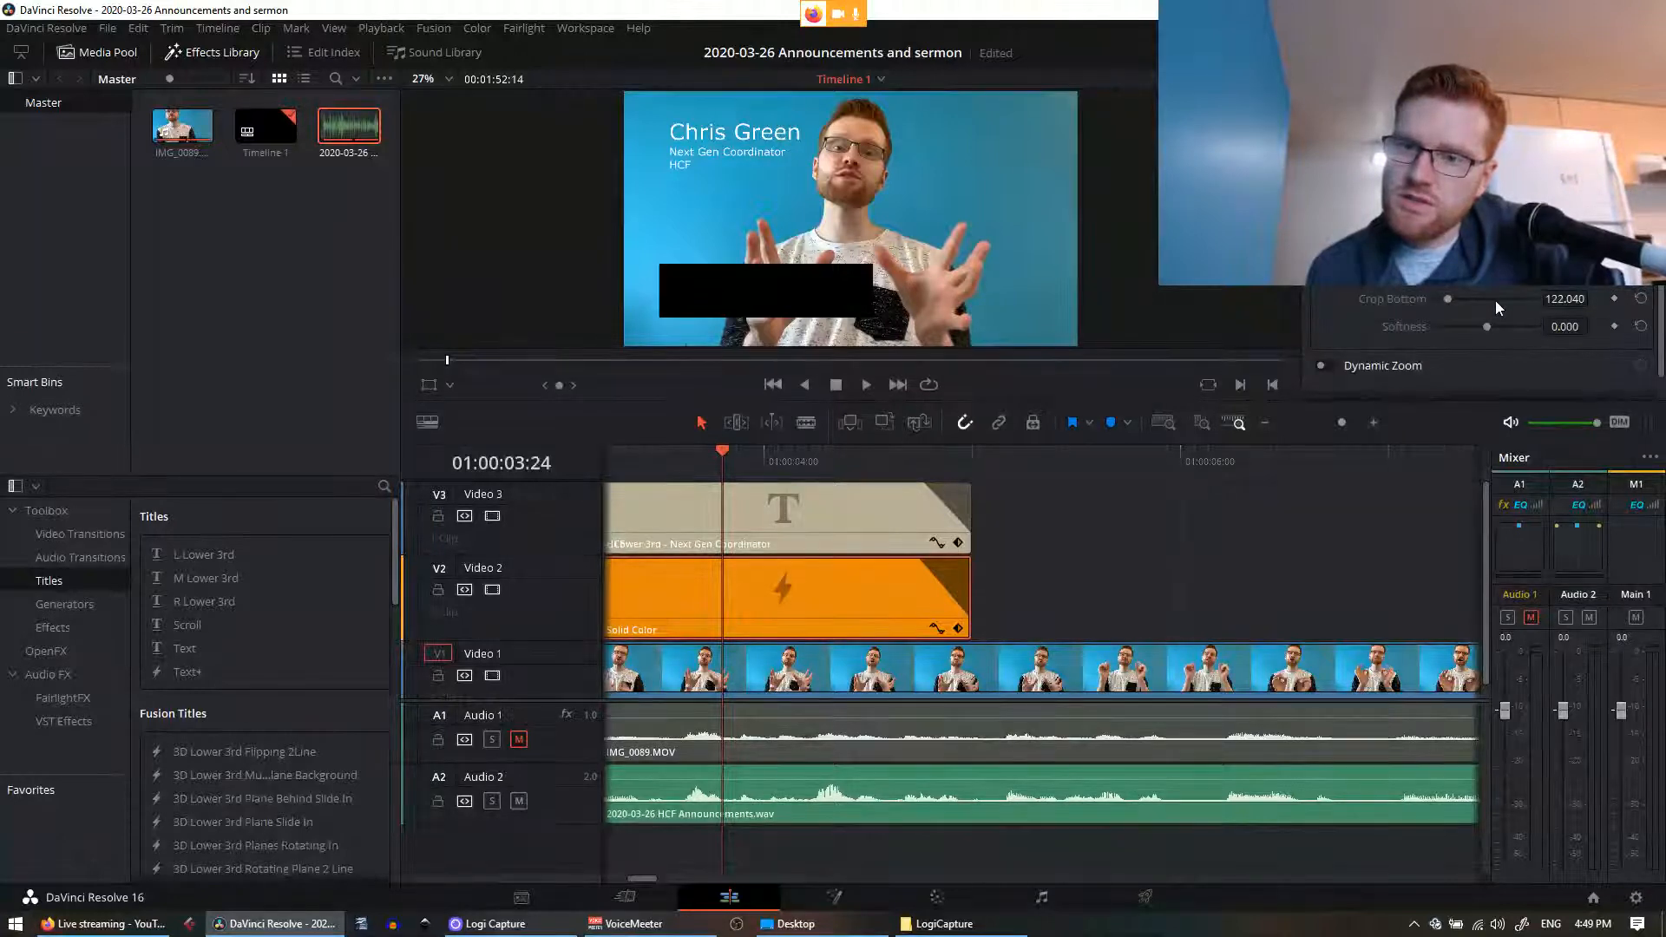
{"action": "scroll", "coordinate": [1496, 300], "scroll_direction": "up", "scroll_amount": 5}
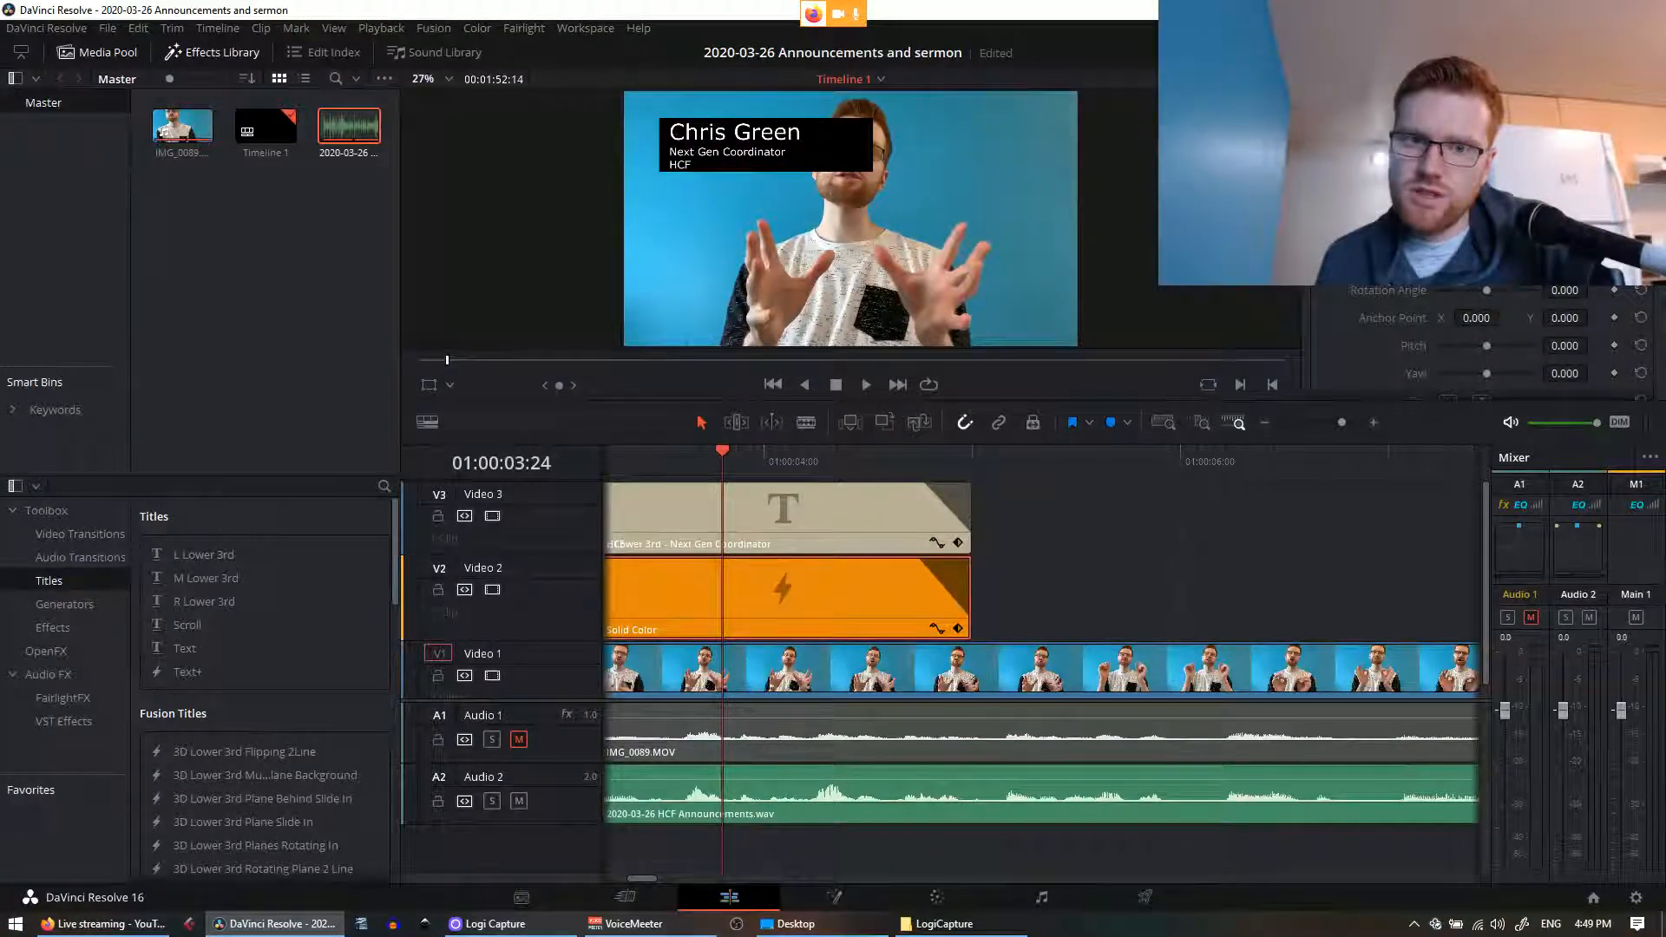
{"action": "scroll", "coordinate": [1510, 321], "scroll_direction": "down", "scroll_amount": 5}
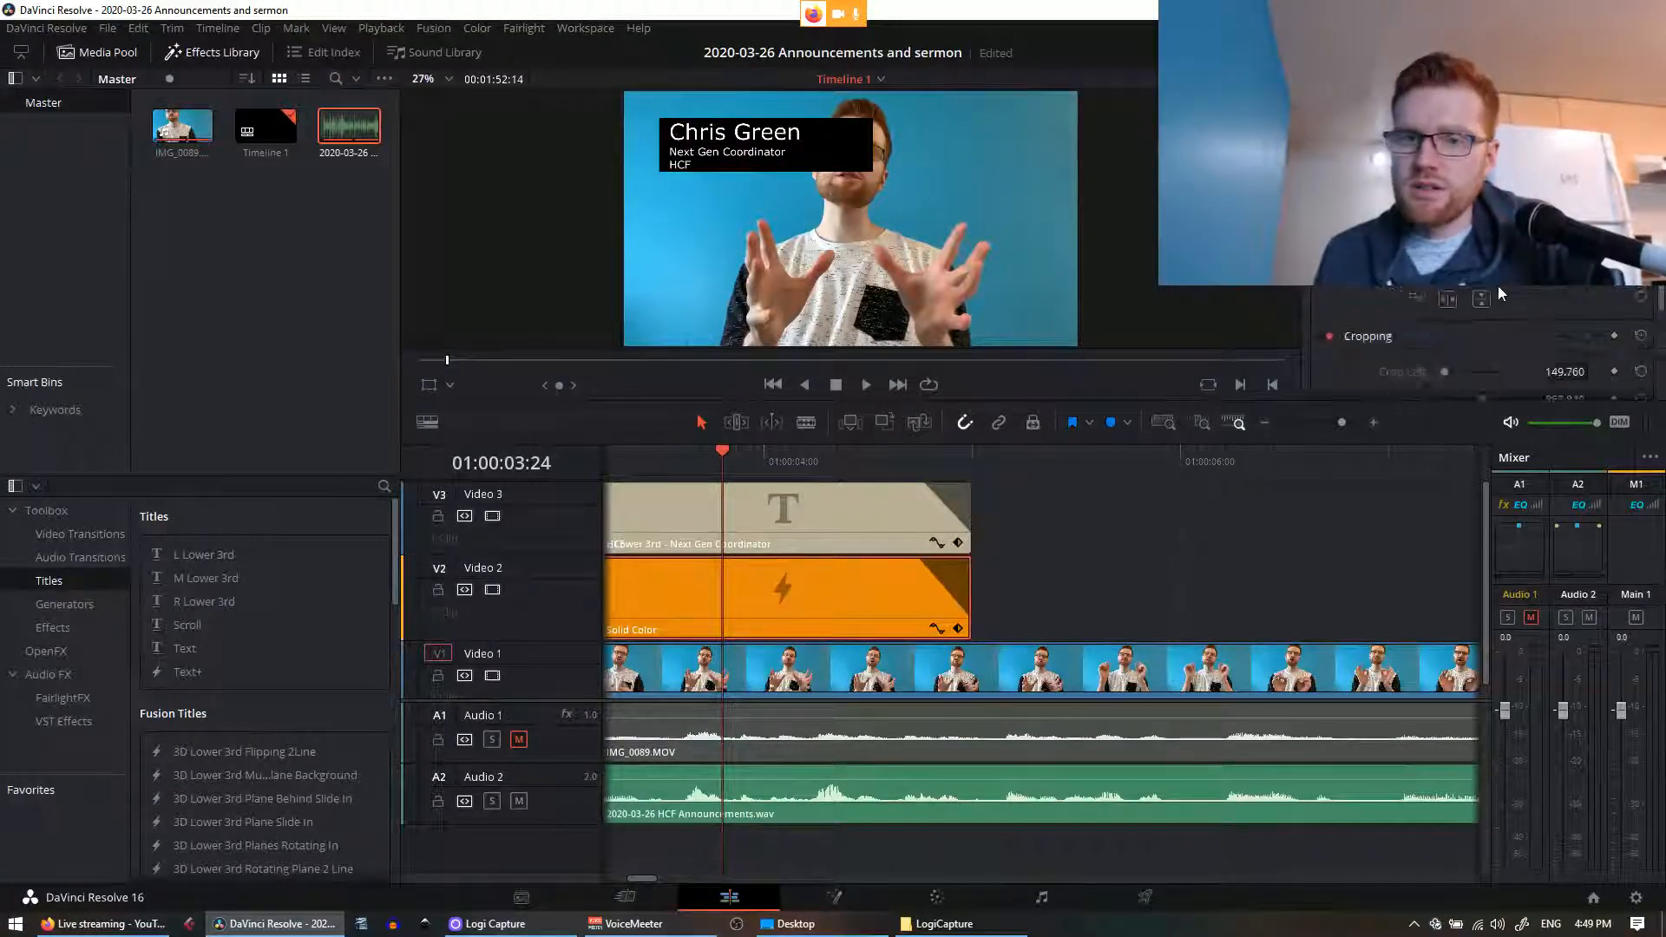
{"action": "mouse_move", "coordinate": [1491, 356]}
{"action": "left_mouse_down"}
{"action": "mouse_move", "coordinate": [1480, 345]}
{"action": "mouse_move", "coordinate": [1493, 349]}
{"action": "left_mouse_up"}
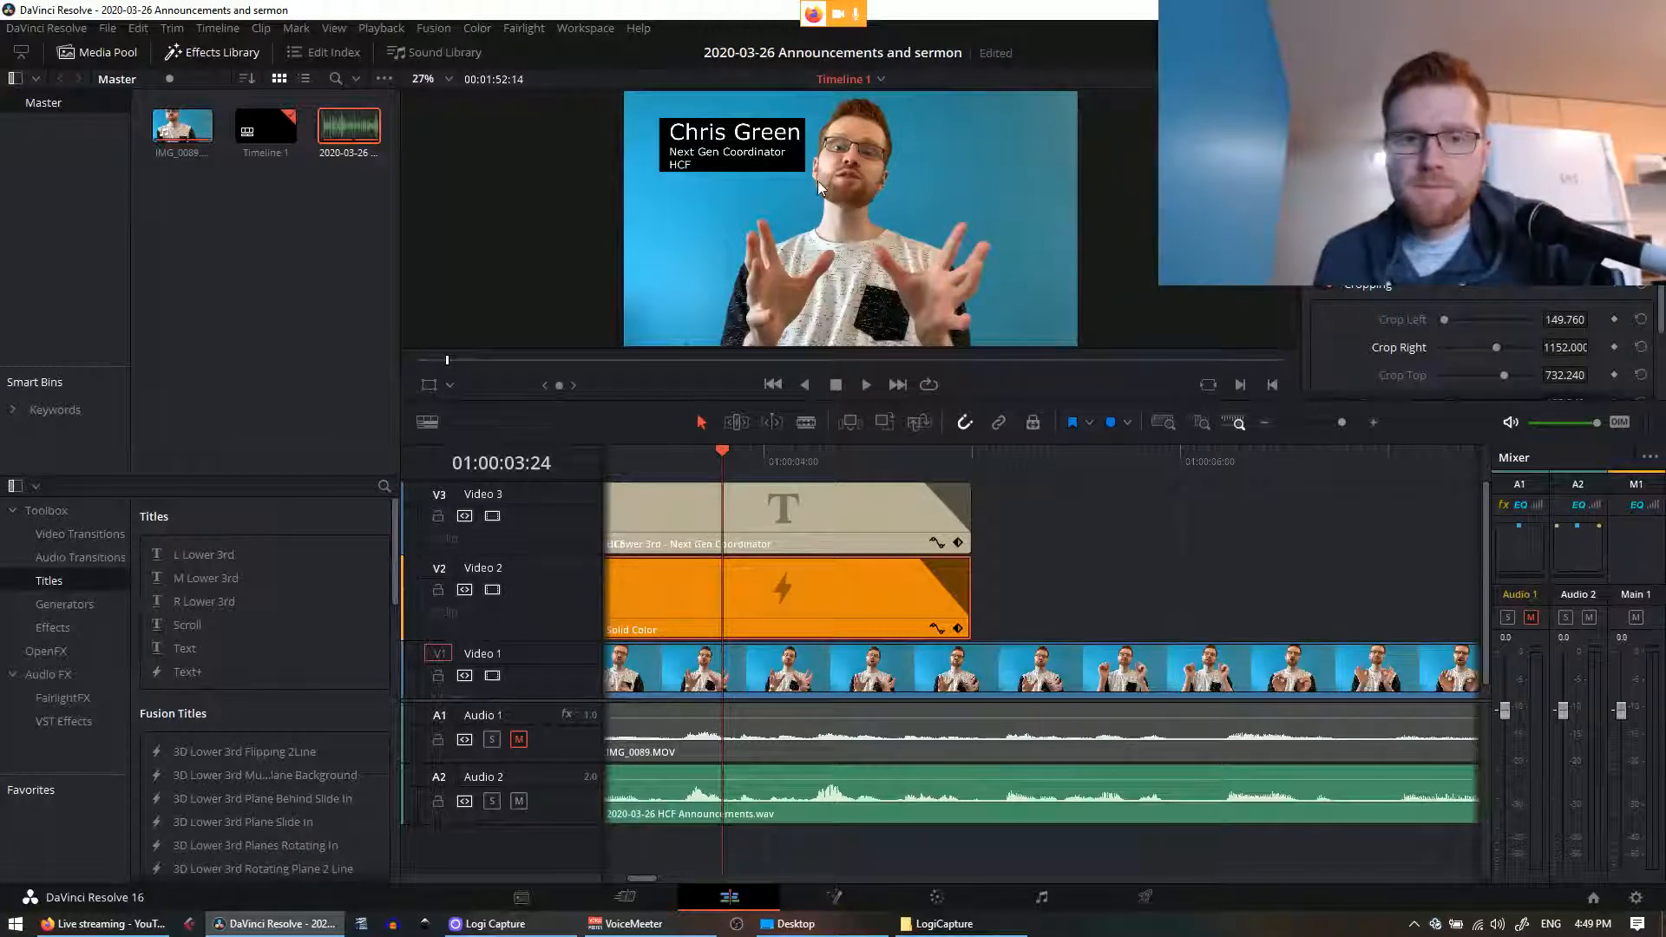
{"action": "scroll", "coordinate": [1445, 300], "scroll_direction": "down", "scroll_amount": 2}
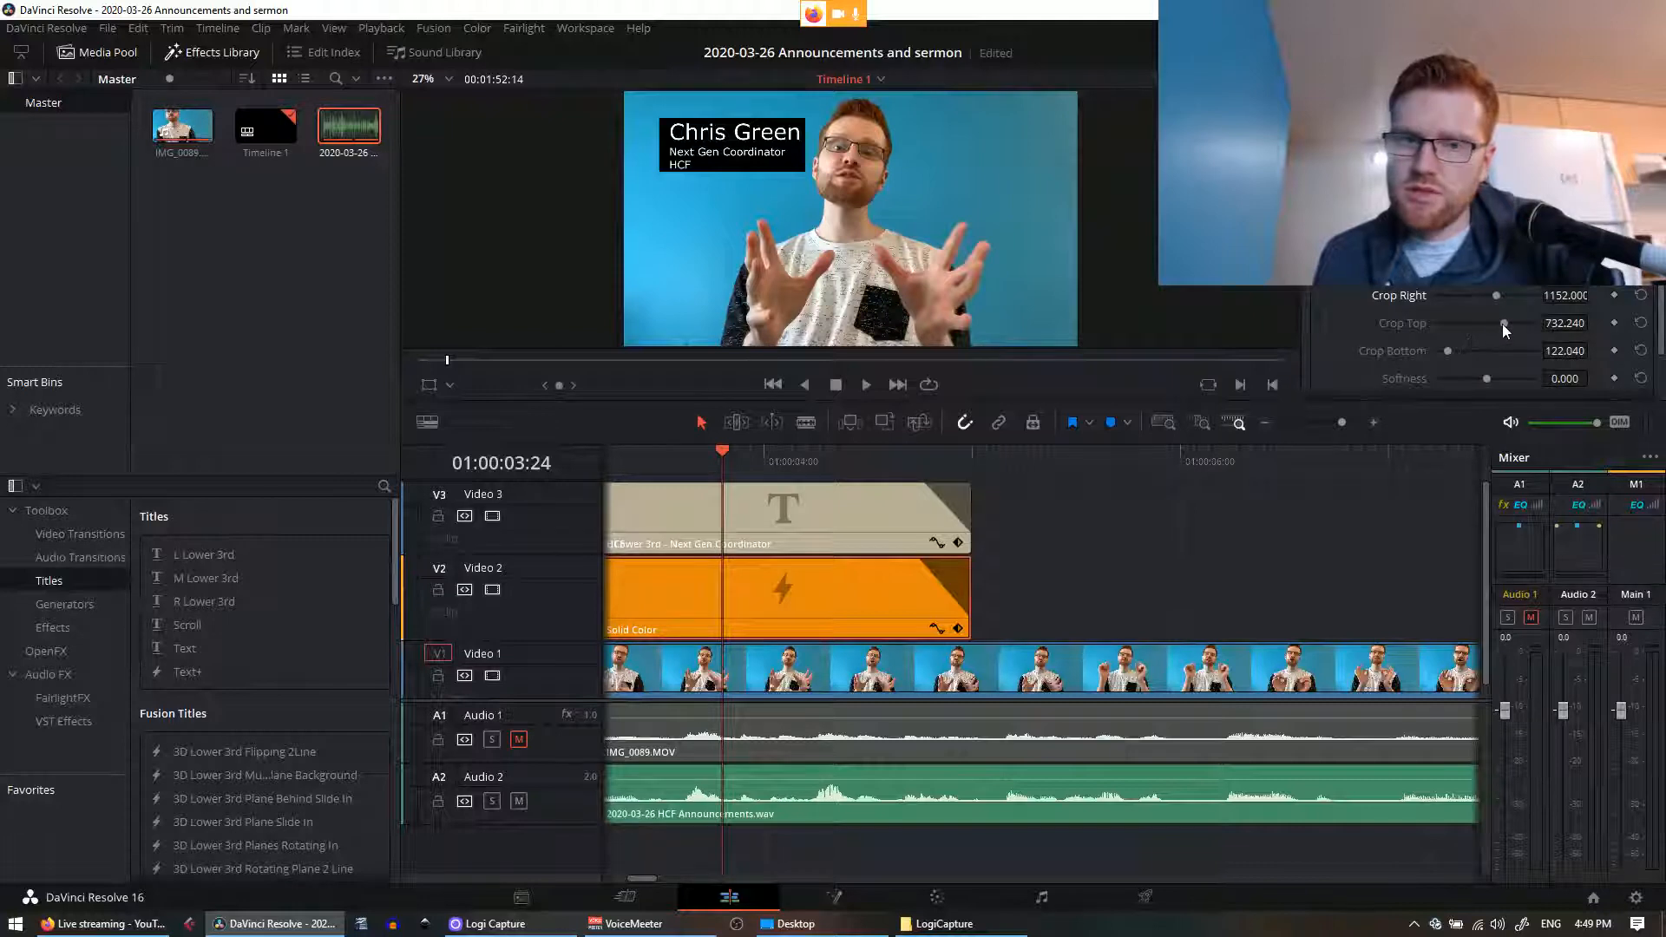
{"action": "mouse_move", "coordinate": [1502, 324]}
{"action": "left_mouse_down"}
{"action": "mouse_move", "coordinate": [1444, 342]}
{"action": "mouse_move", "coordinate": [1496, 299]}
{"action": "left_mouse_up"}
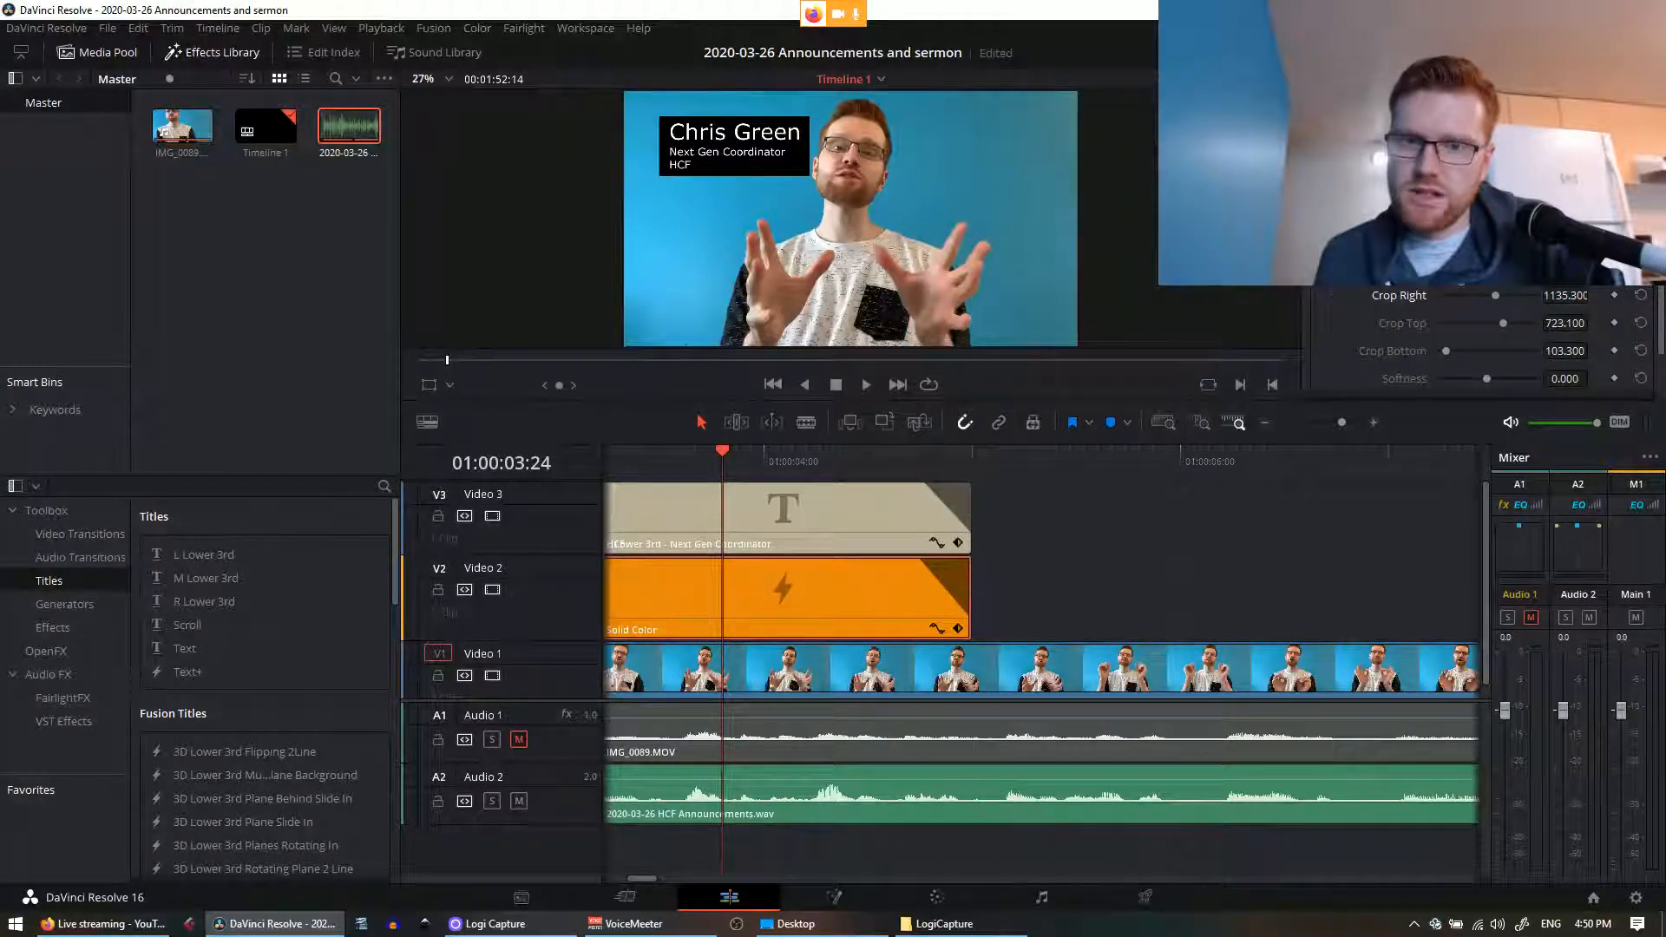
{"action": "scroll", "coordinate": [1433, 286], "scroll_direction": "up", "scroll_amount": 2}
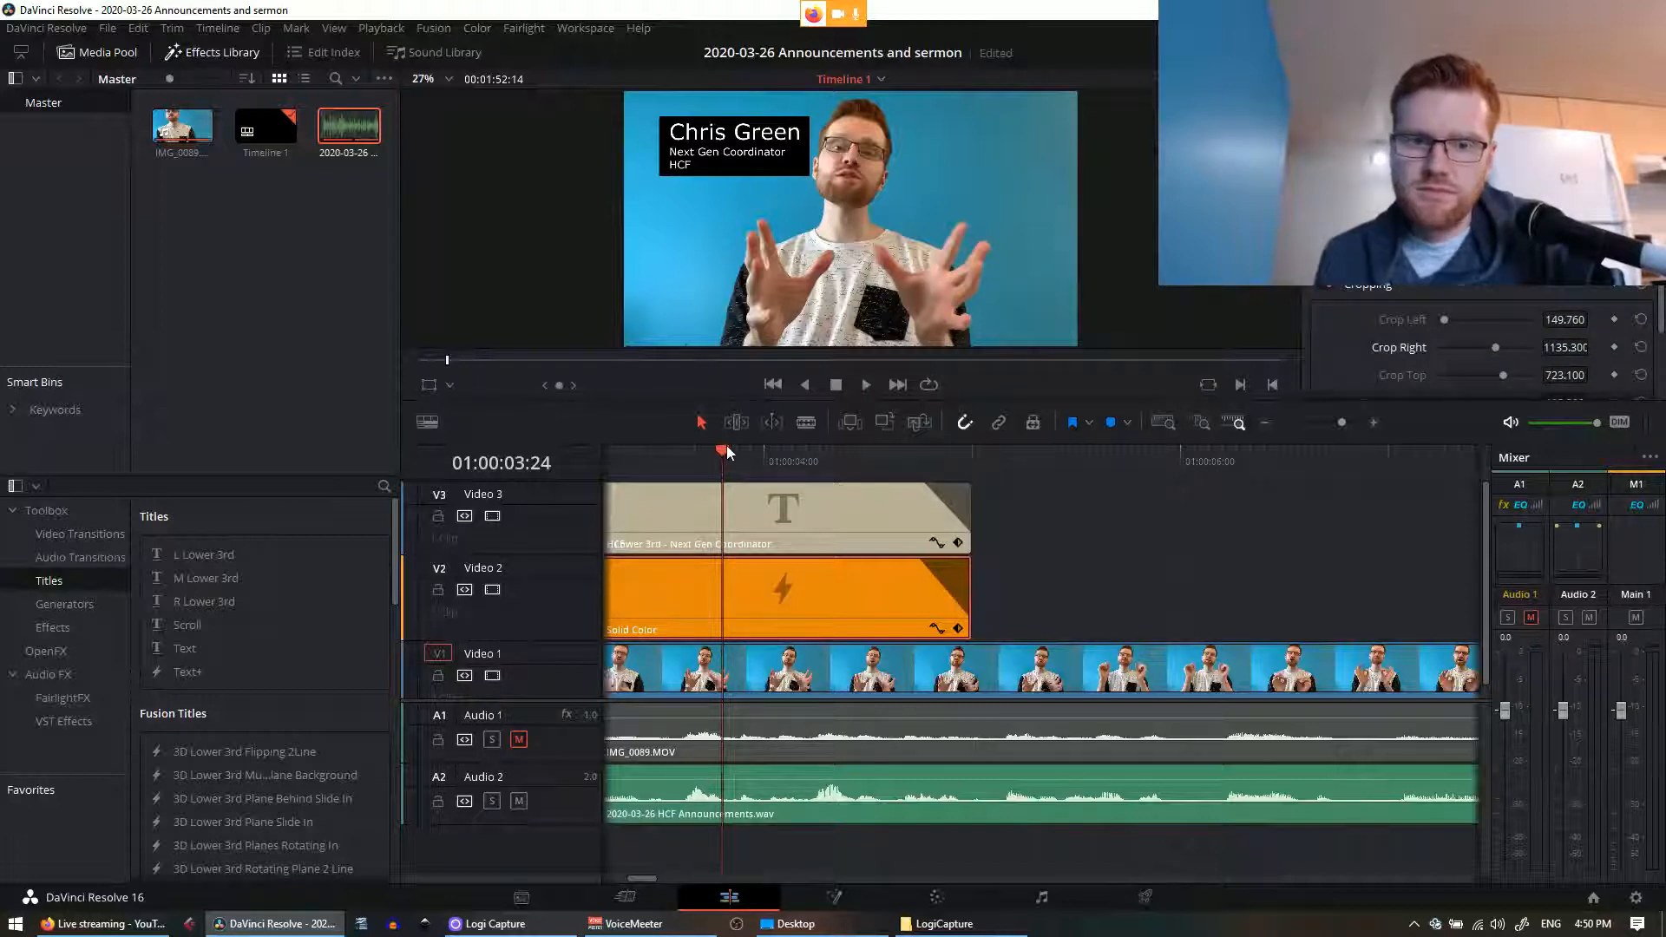
Step: Save the project, play from the start, and scrub to where the lower third appears
{"action": "left_click_drag", "start_coordinate": [724, 450], "coordinate": [580, 479]}
{"action": "key", "text": "ctrl+s"}
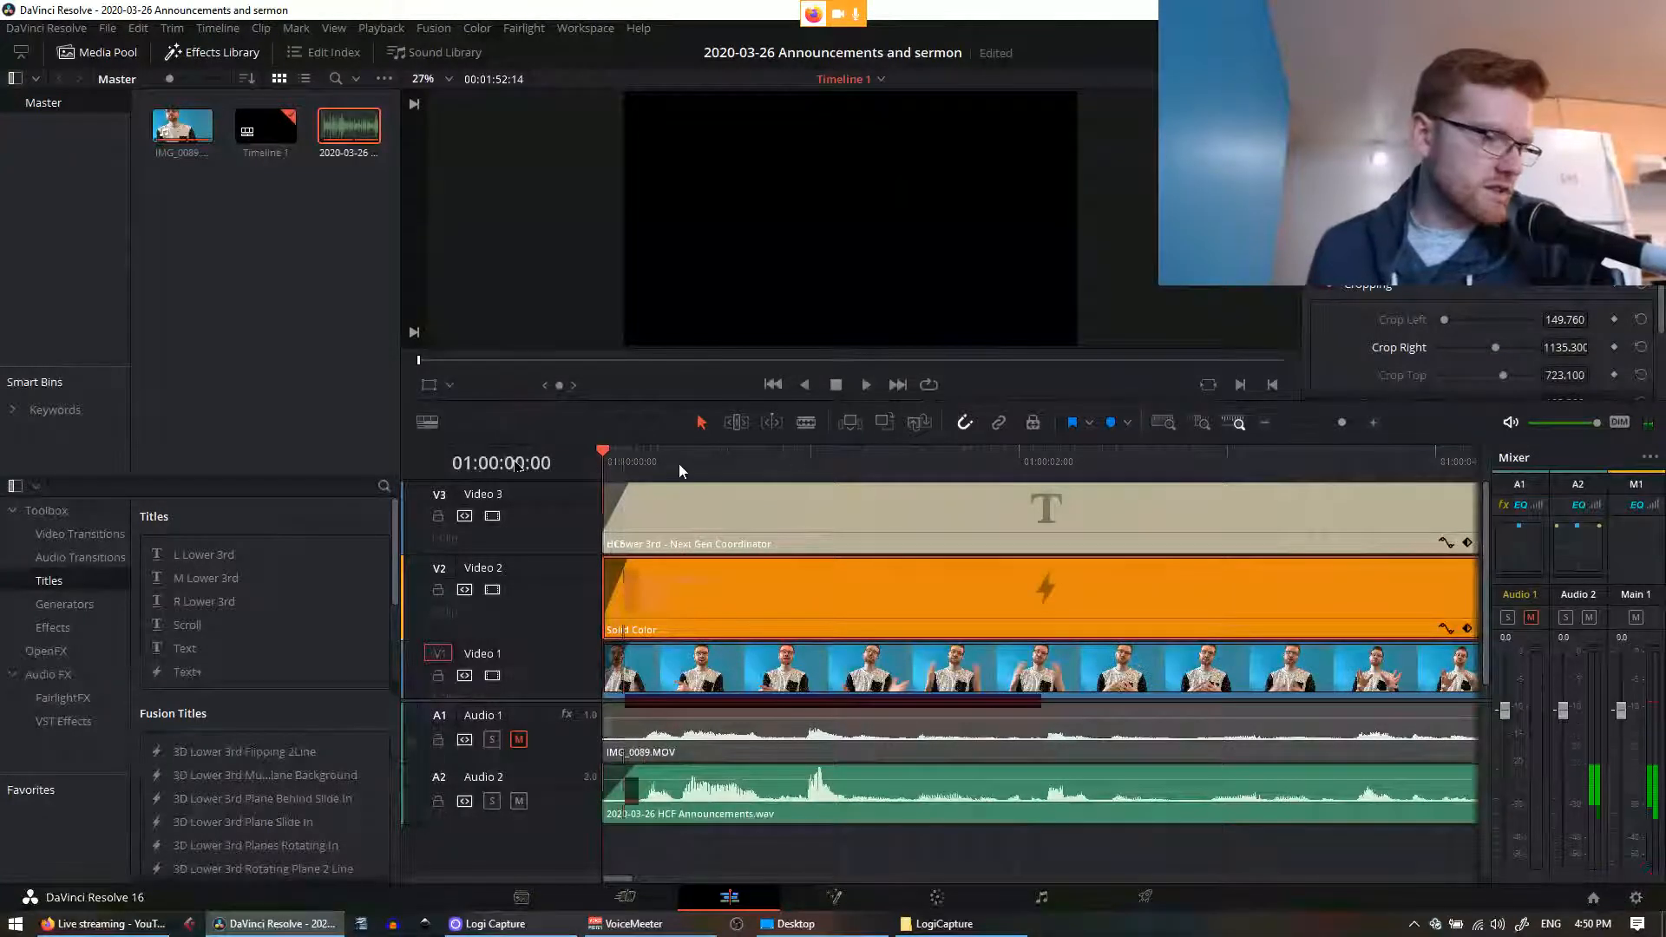
{"action": "left_click", "coordinate": [865, 384]}
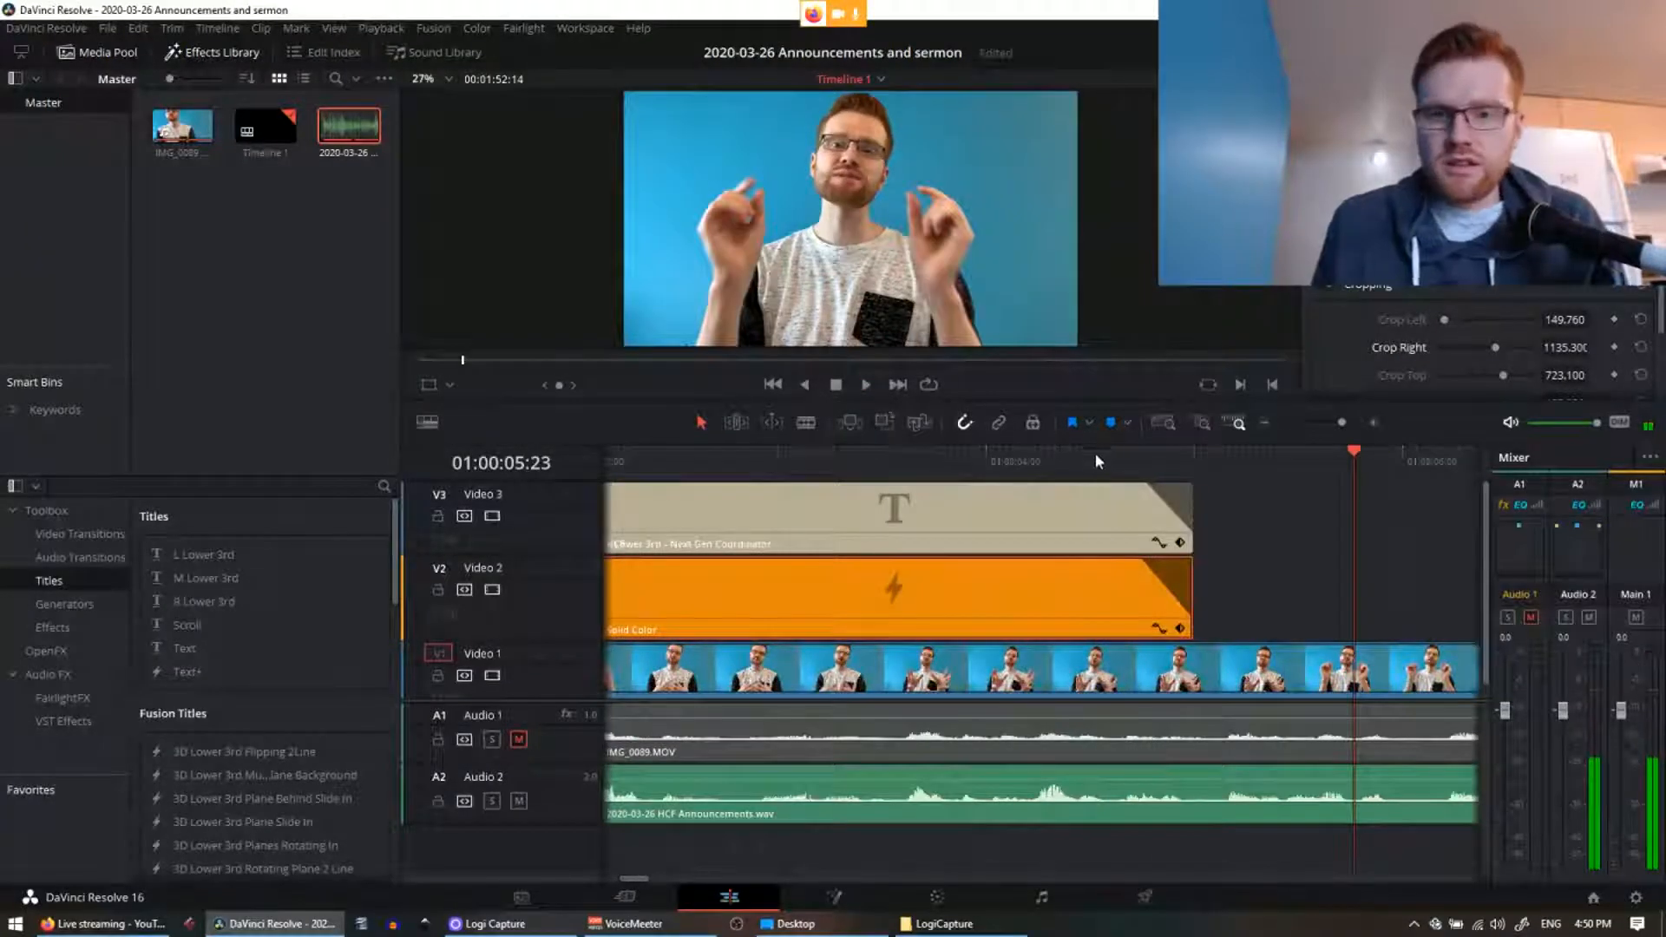
{"action": "left_click_drag", "start_coordinate": [1088, 455], "coordinate": [790, 507]}
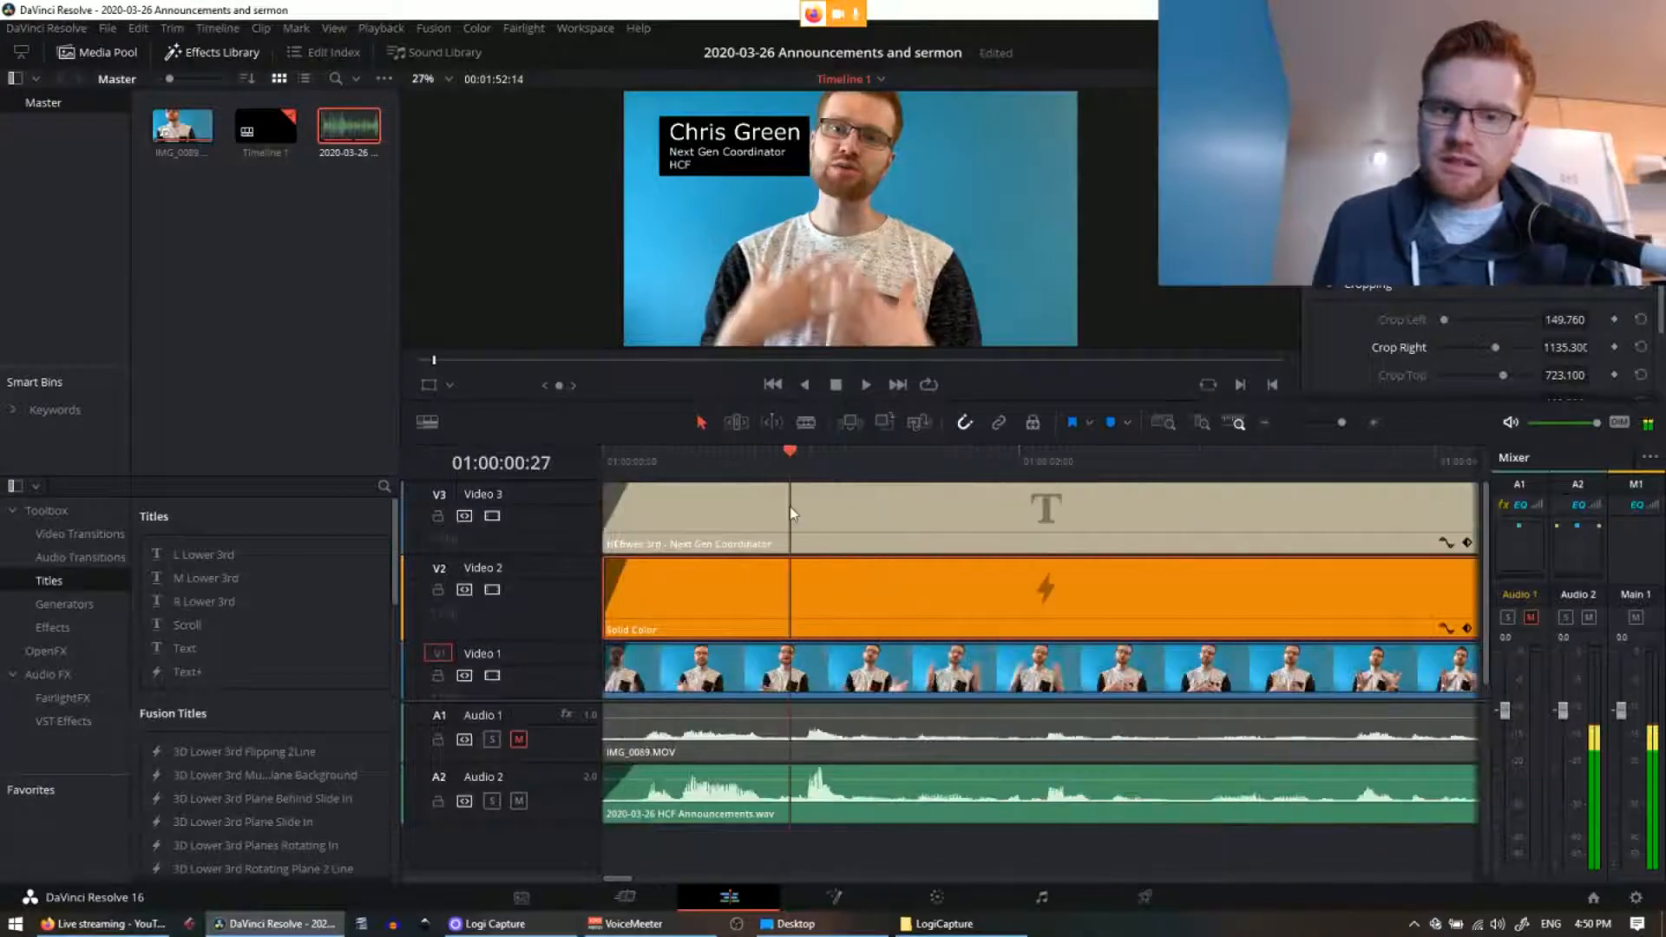
Step: Delete the 'Next Gen Coordinator / HCF' lines from the title's text
{"action": "left_click", "coordinate": [791, 513]}
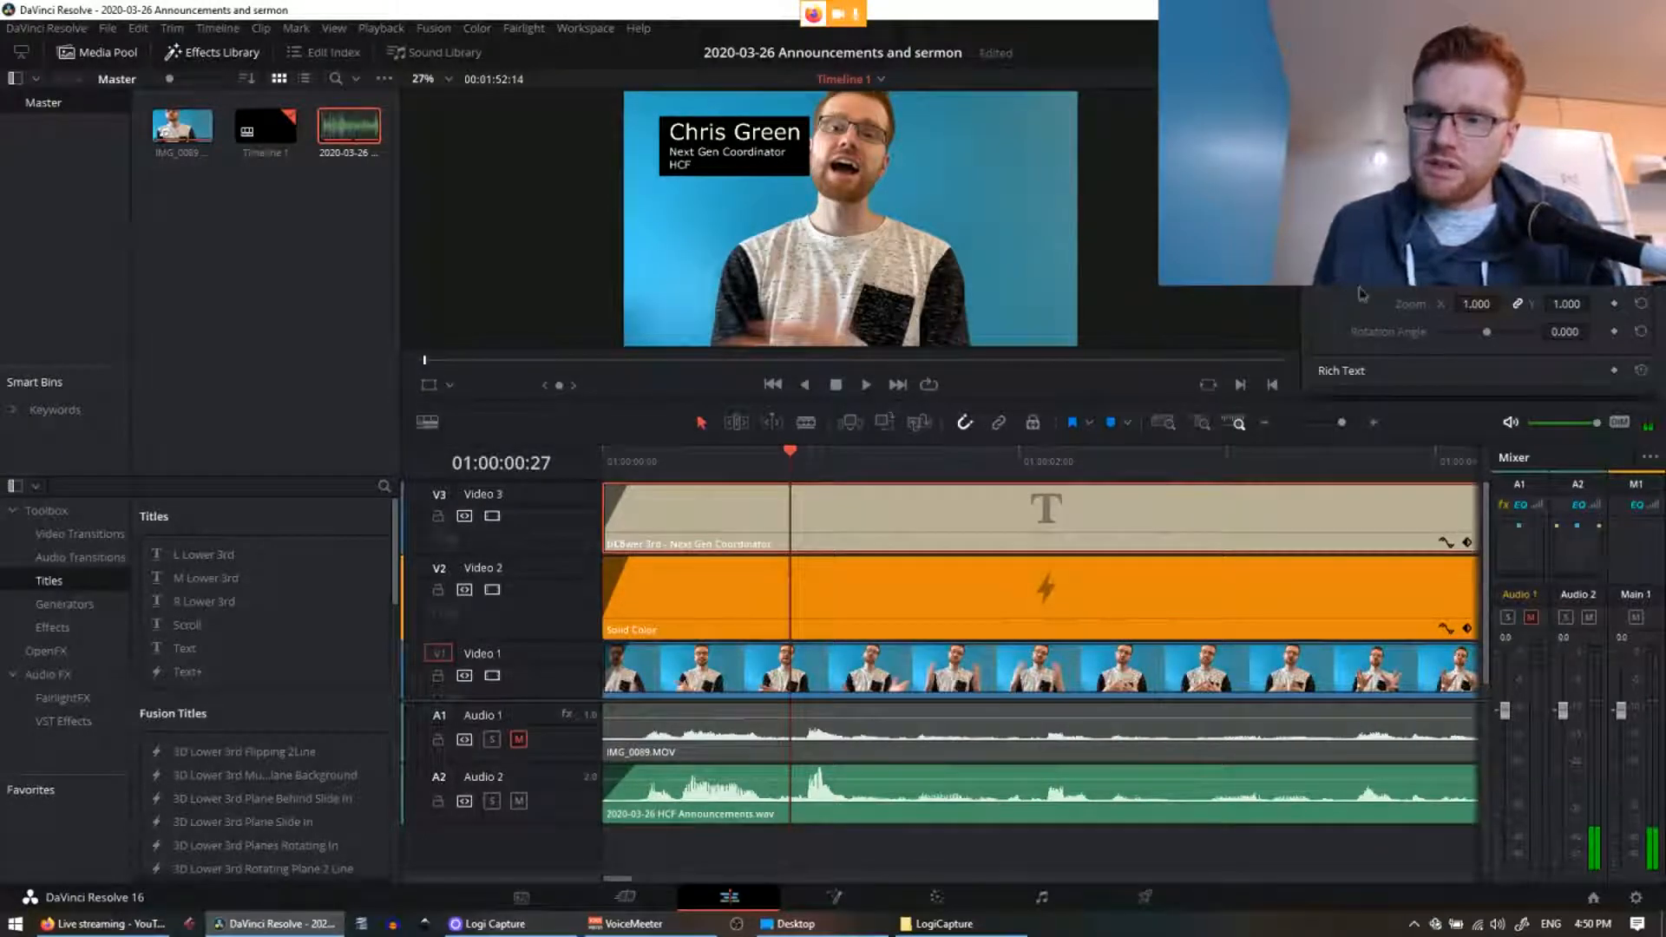
{"action": "scroll", "coordinate": [1388, 292], "scroll_direction": "down", "scroll_amount": 5}
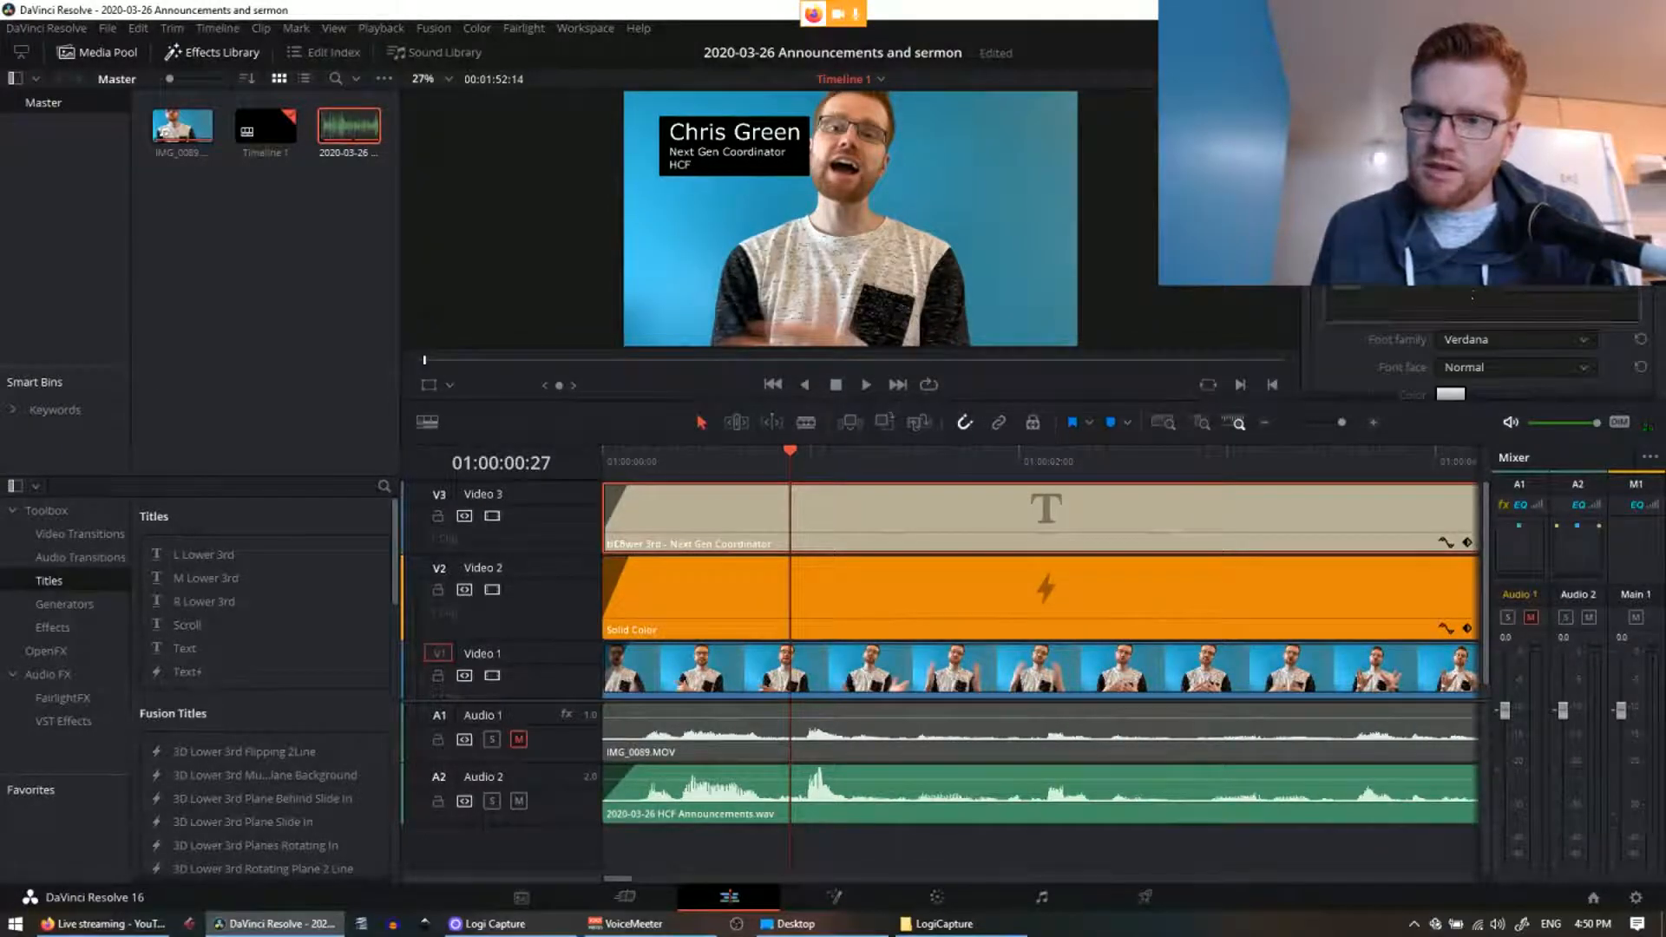
{"action": "left_click", "coordinate": [1473, 296]}
{"action": "key", "text": "ctrl+a"}
{"action": "key", "text": "BackSpace"}
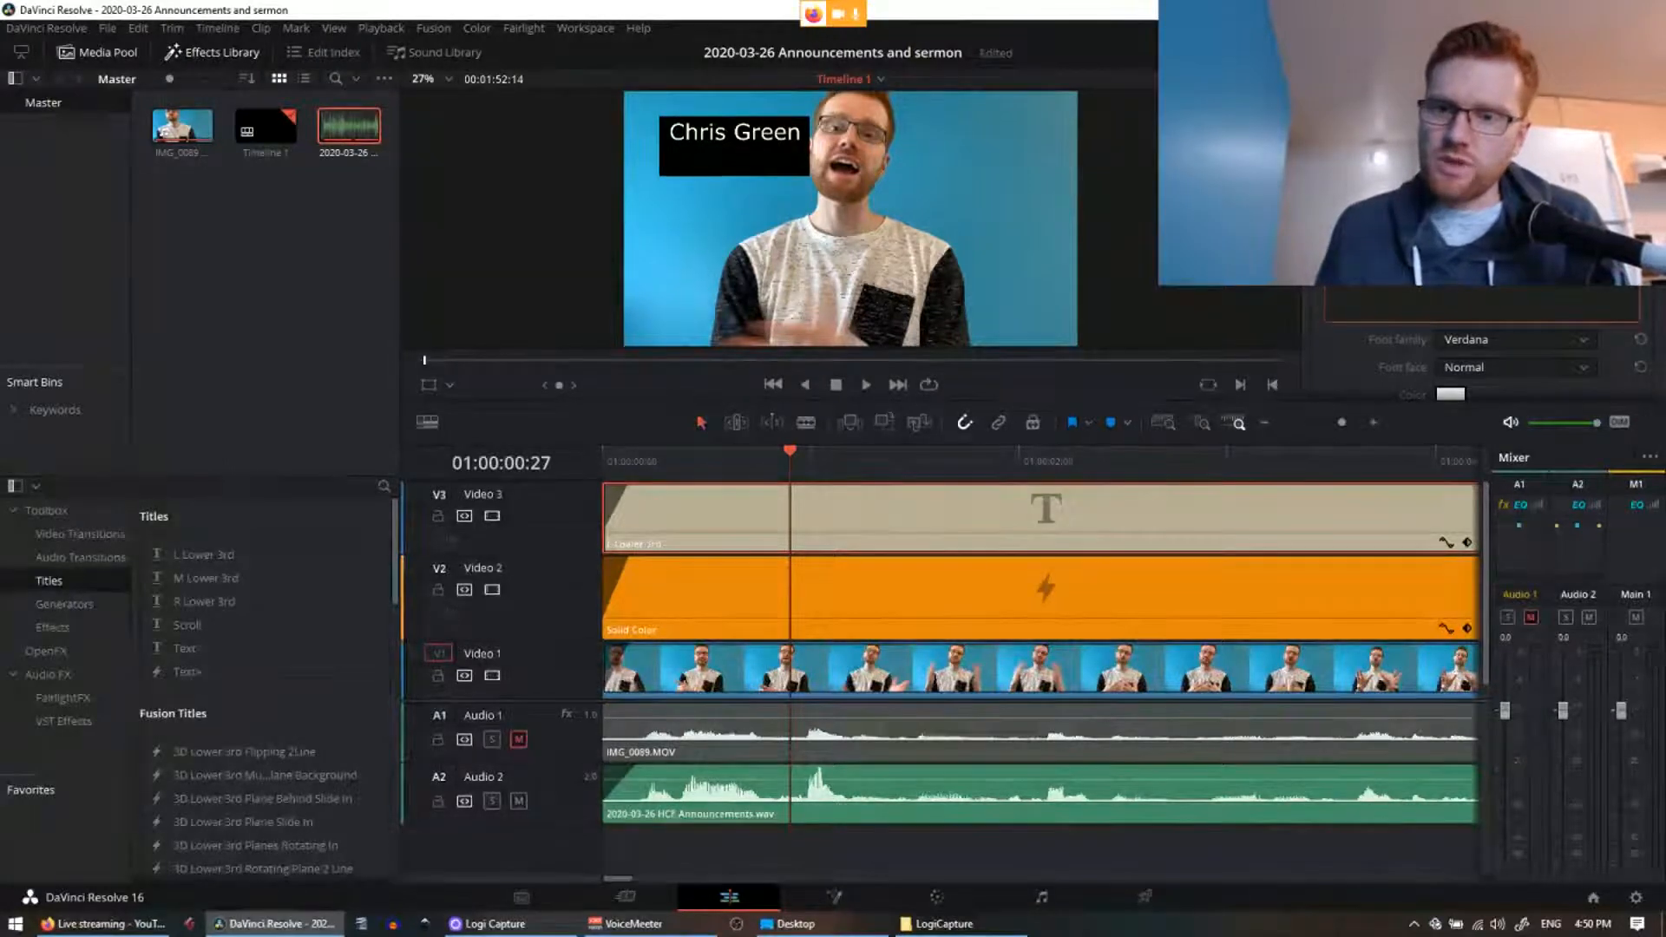
{"action": "scroll", "coordinate": [1475, 347], "scroll_direction": "down", "scroll_amount": 3}
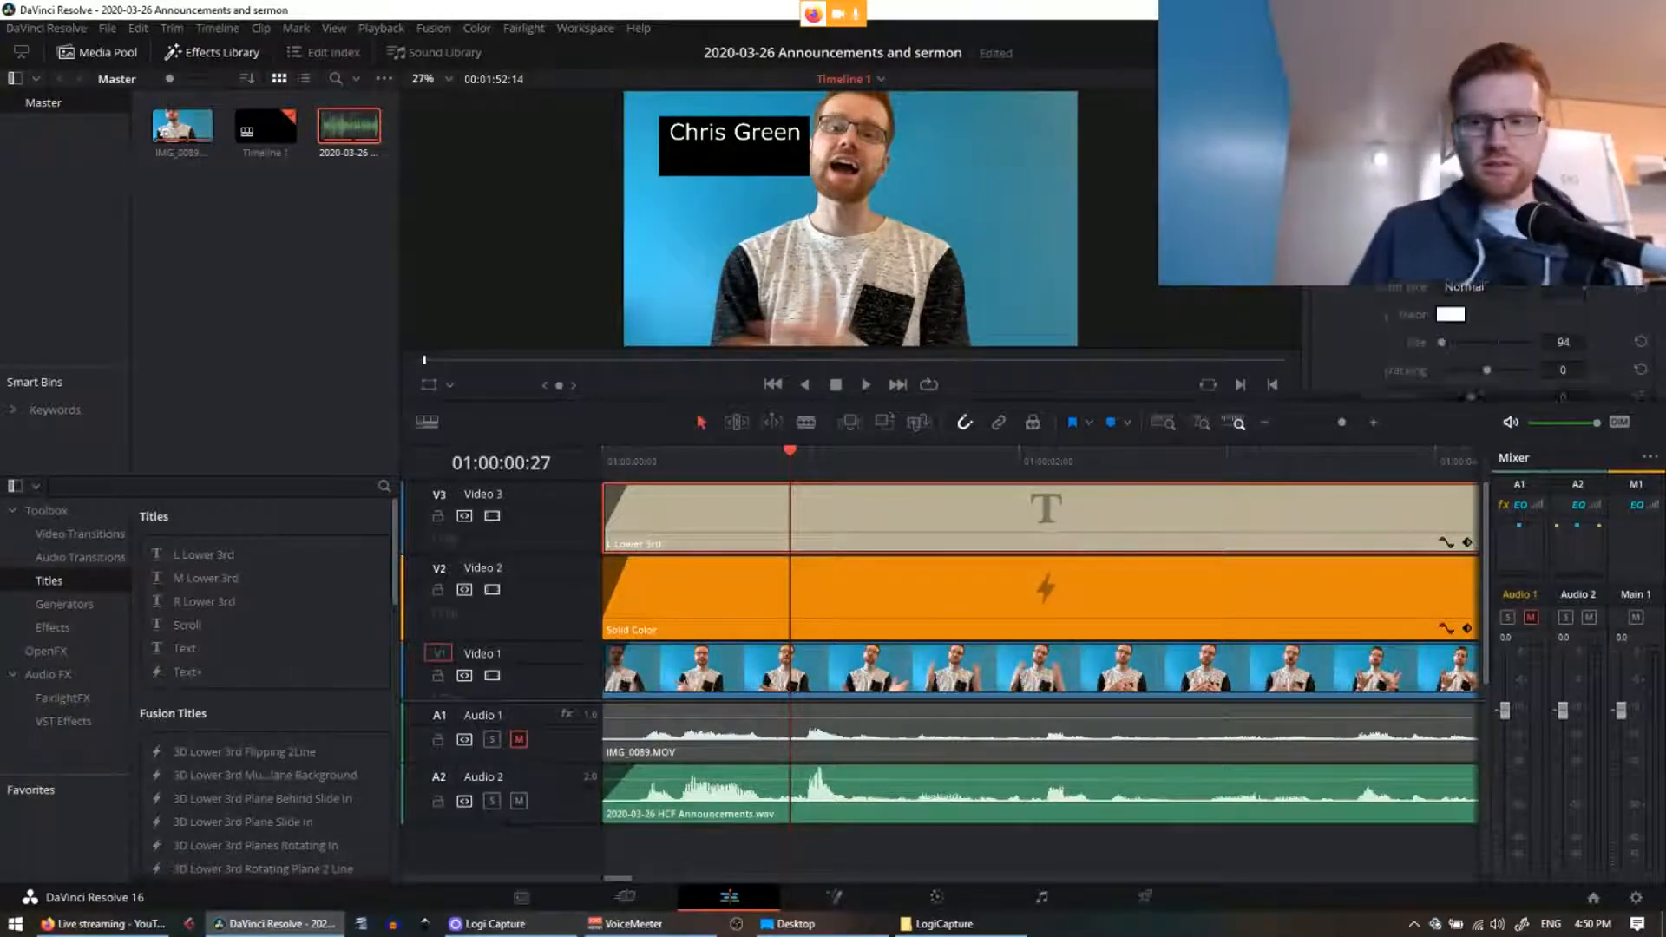
{"action": "scroll", "coordinate": [1475, 347], "scroll_direction": "down", "scroll_amount": 2}
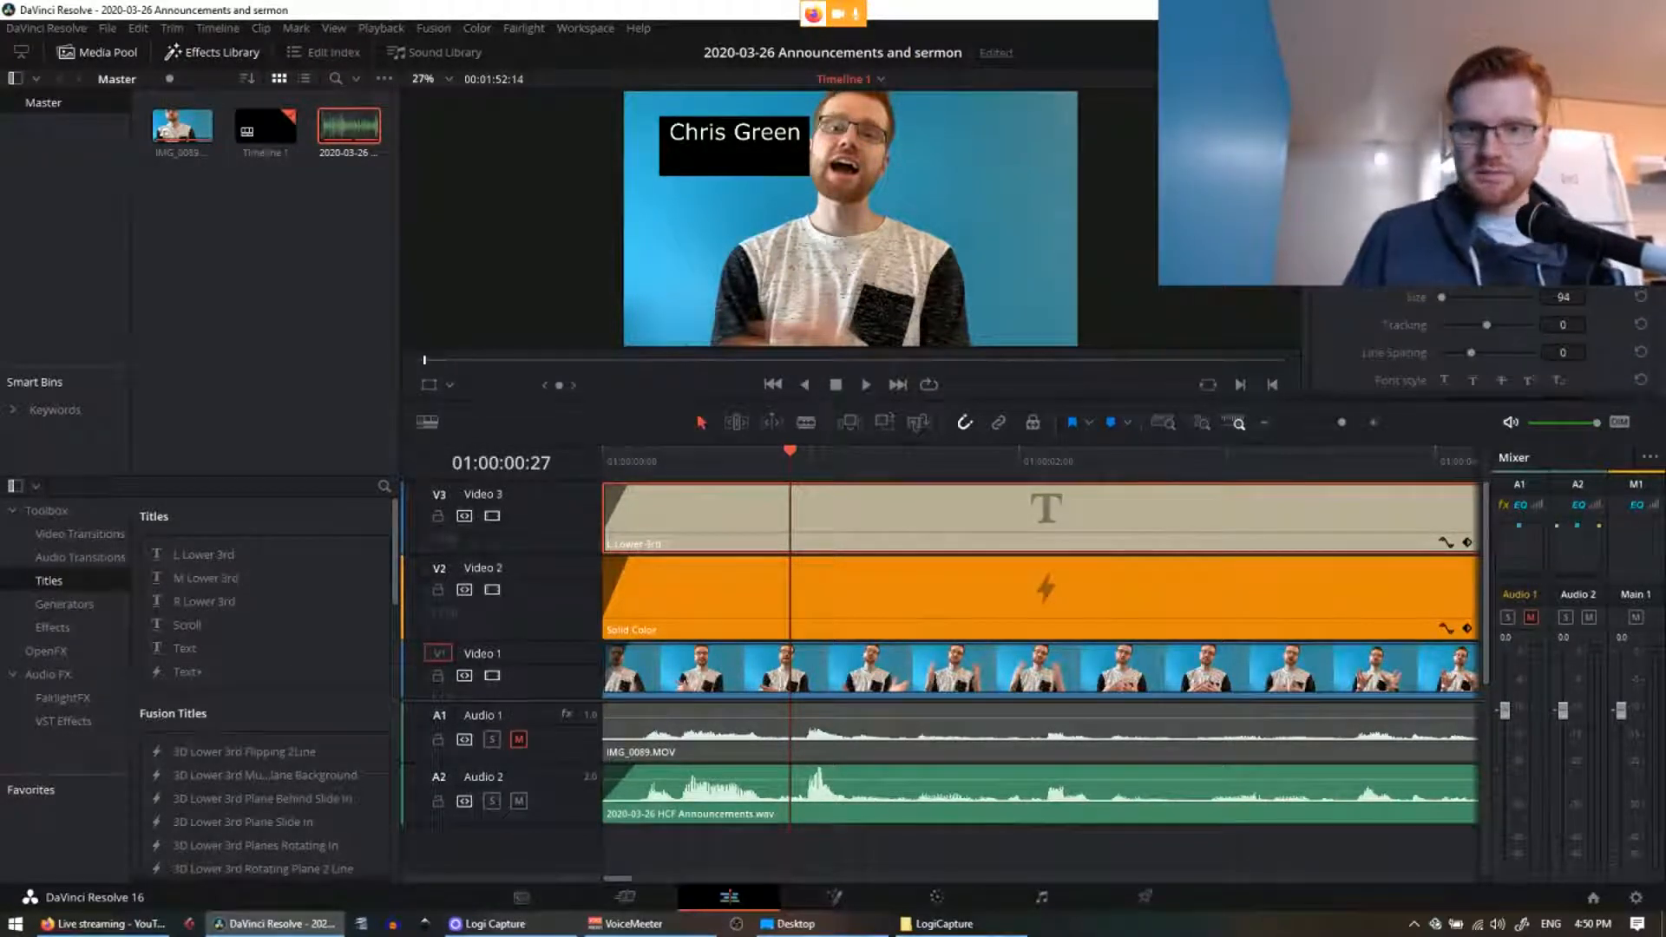
{"action": "left_click_drag", "start_coordinate": [1591, 296], "coordinate": [1559, 299]}
{"action": "left_click", "coordinate": [1561, 297]}
{"action": "type", "text": "8"}
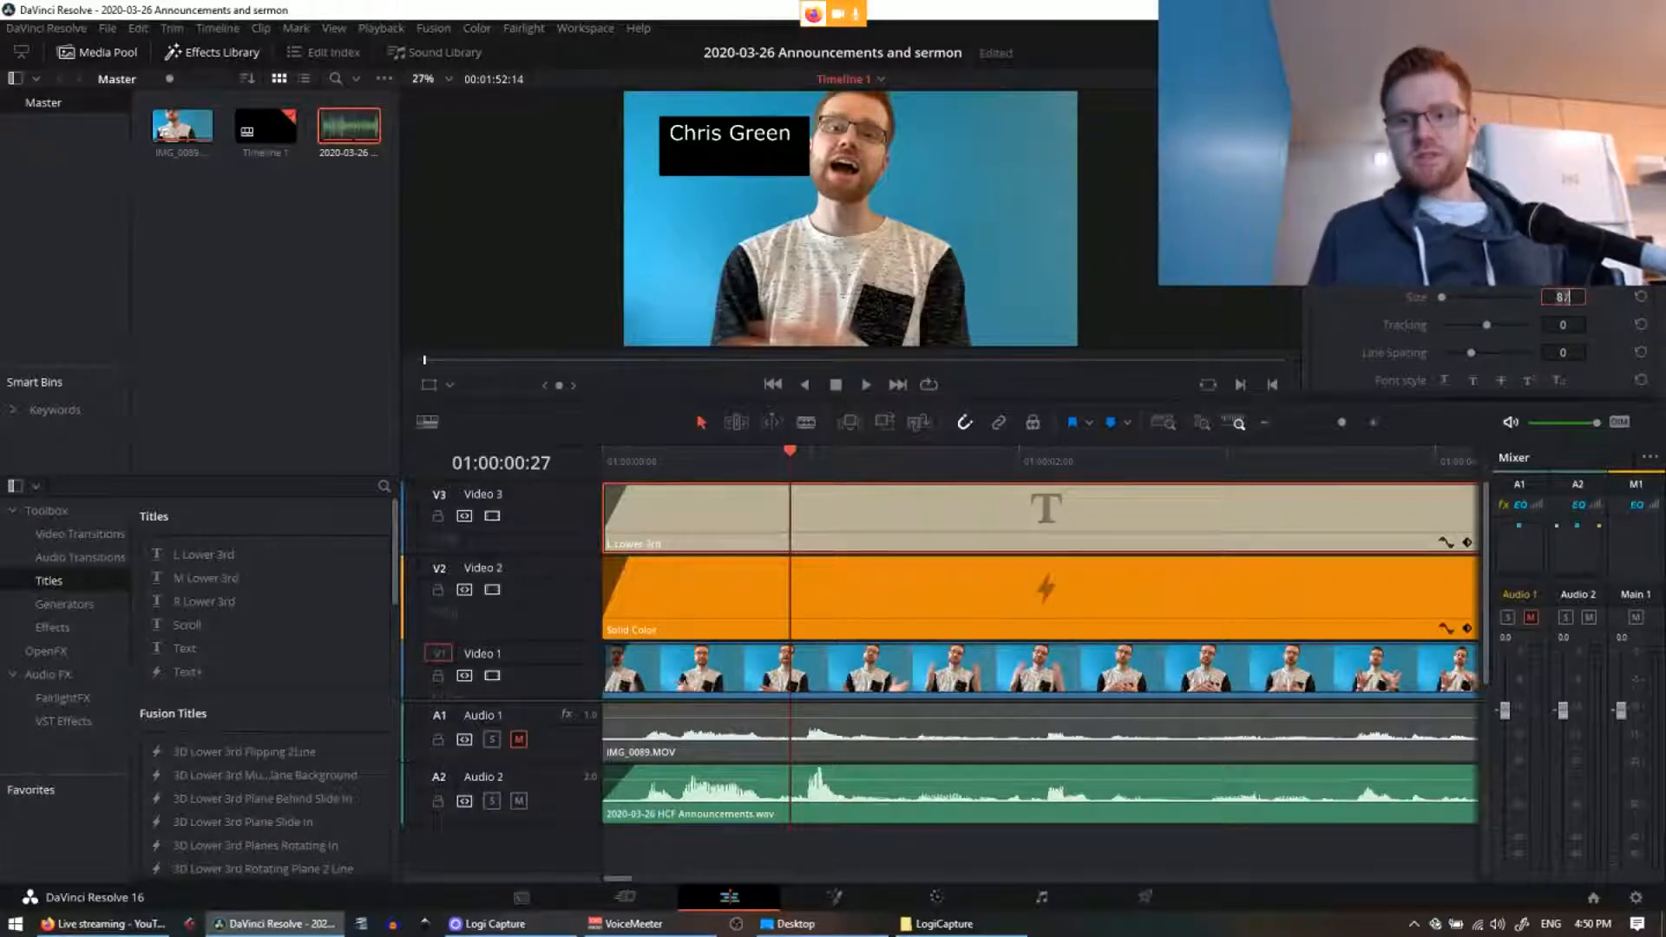
{"action": "key", "text": "BackSpace"}
{"action": "key", "text": "BackSpace"}
{"action": "type", "text": "75"}
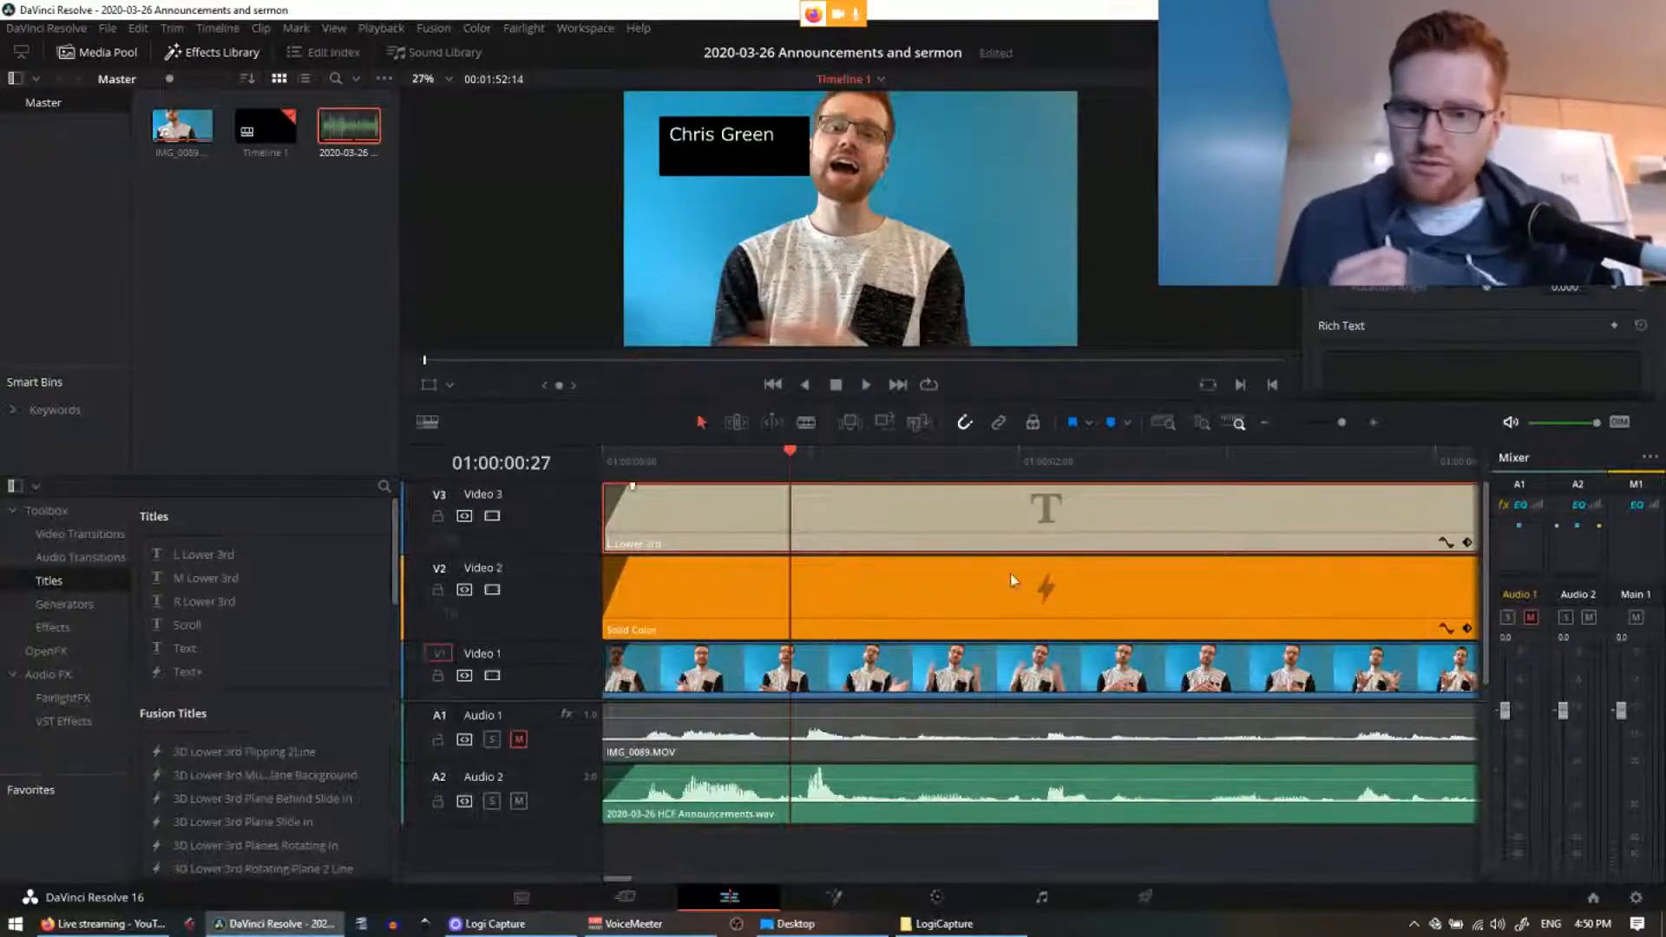
Step: Try Crop Right values of 1100, 1000 and 1500 on the black box
{"action": "left_click", "coordinate": [1031, 593]}
{"action": "left_click_drag", "start_coordinate": [1495, 303], "coordinate": [1495, 305]}
{"action": "left_click", "coordinate": [1575, 301]}
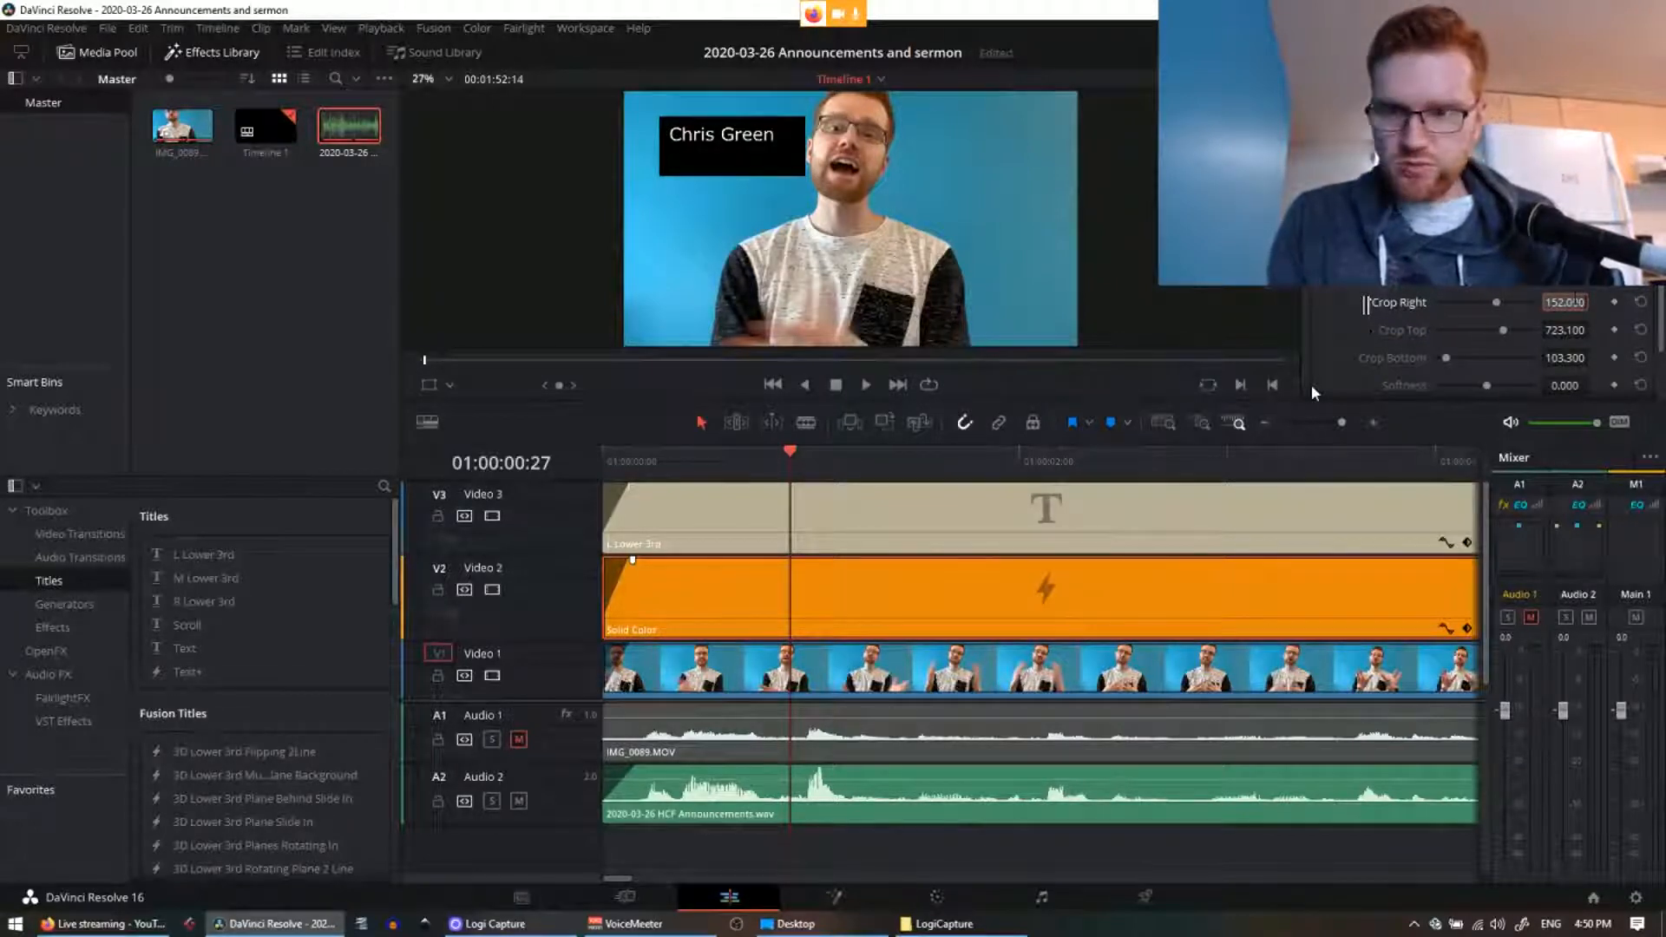
{"action": "type", "text": "1100"}
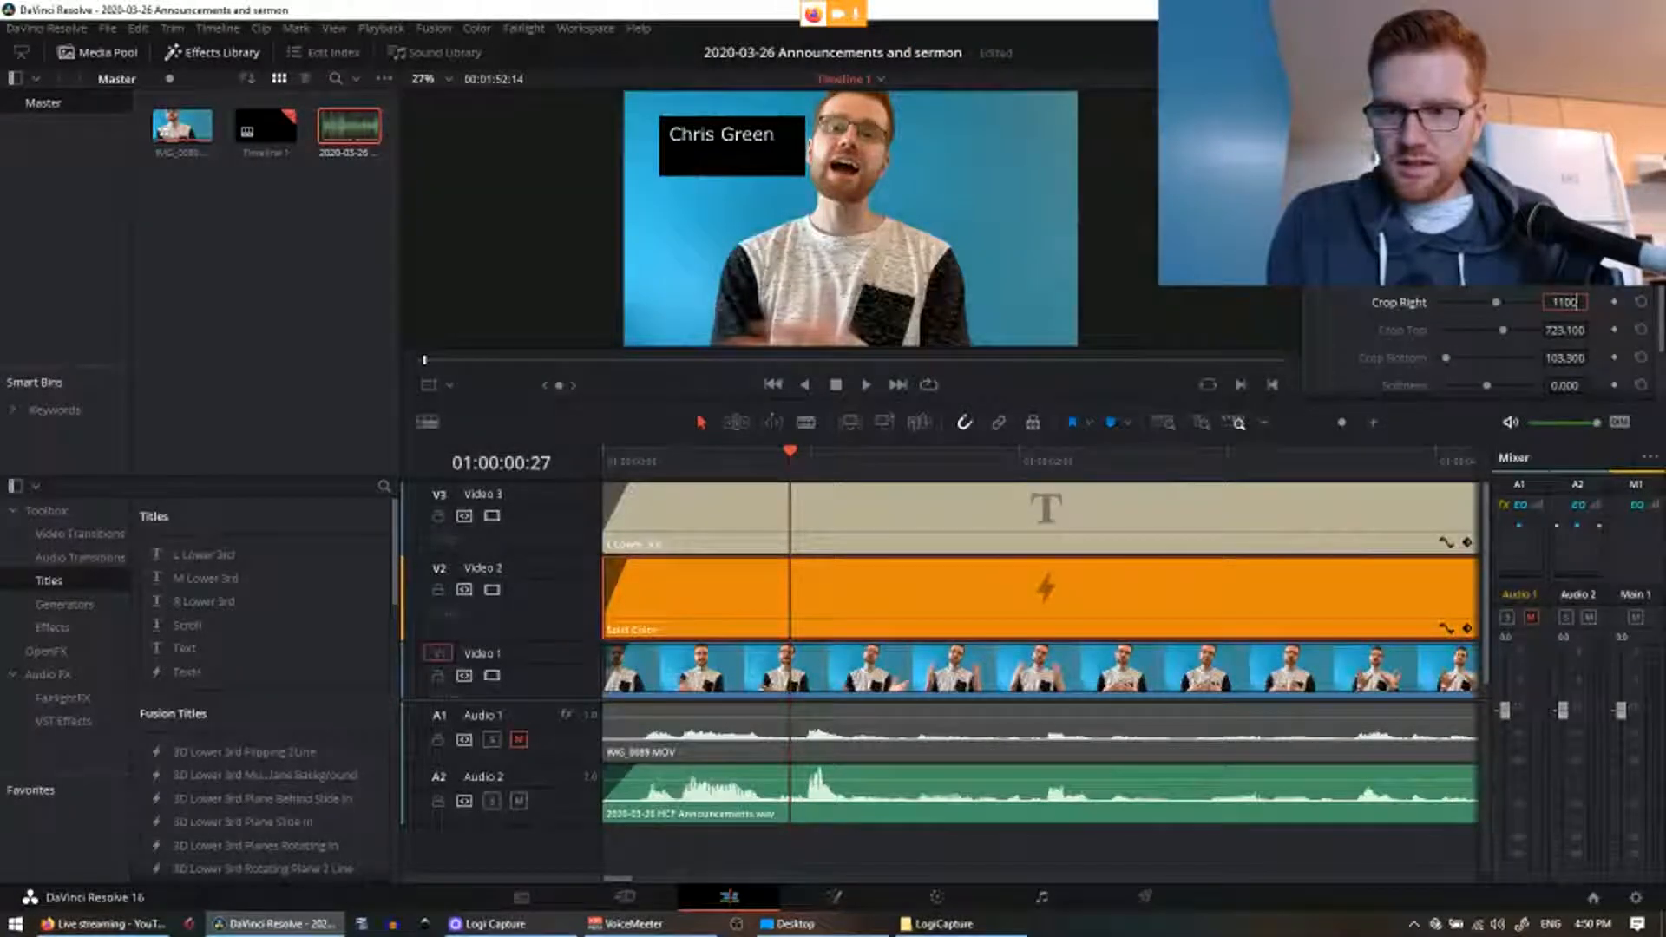
{"action": "key", "text": "Return"}
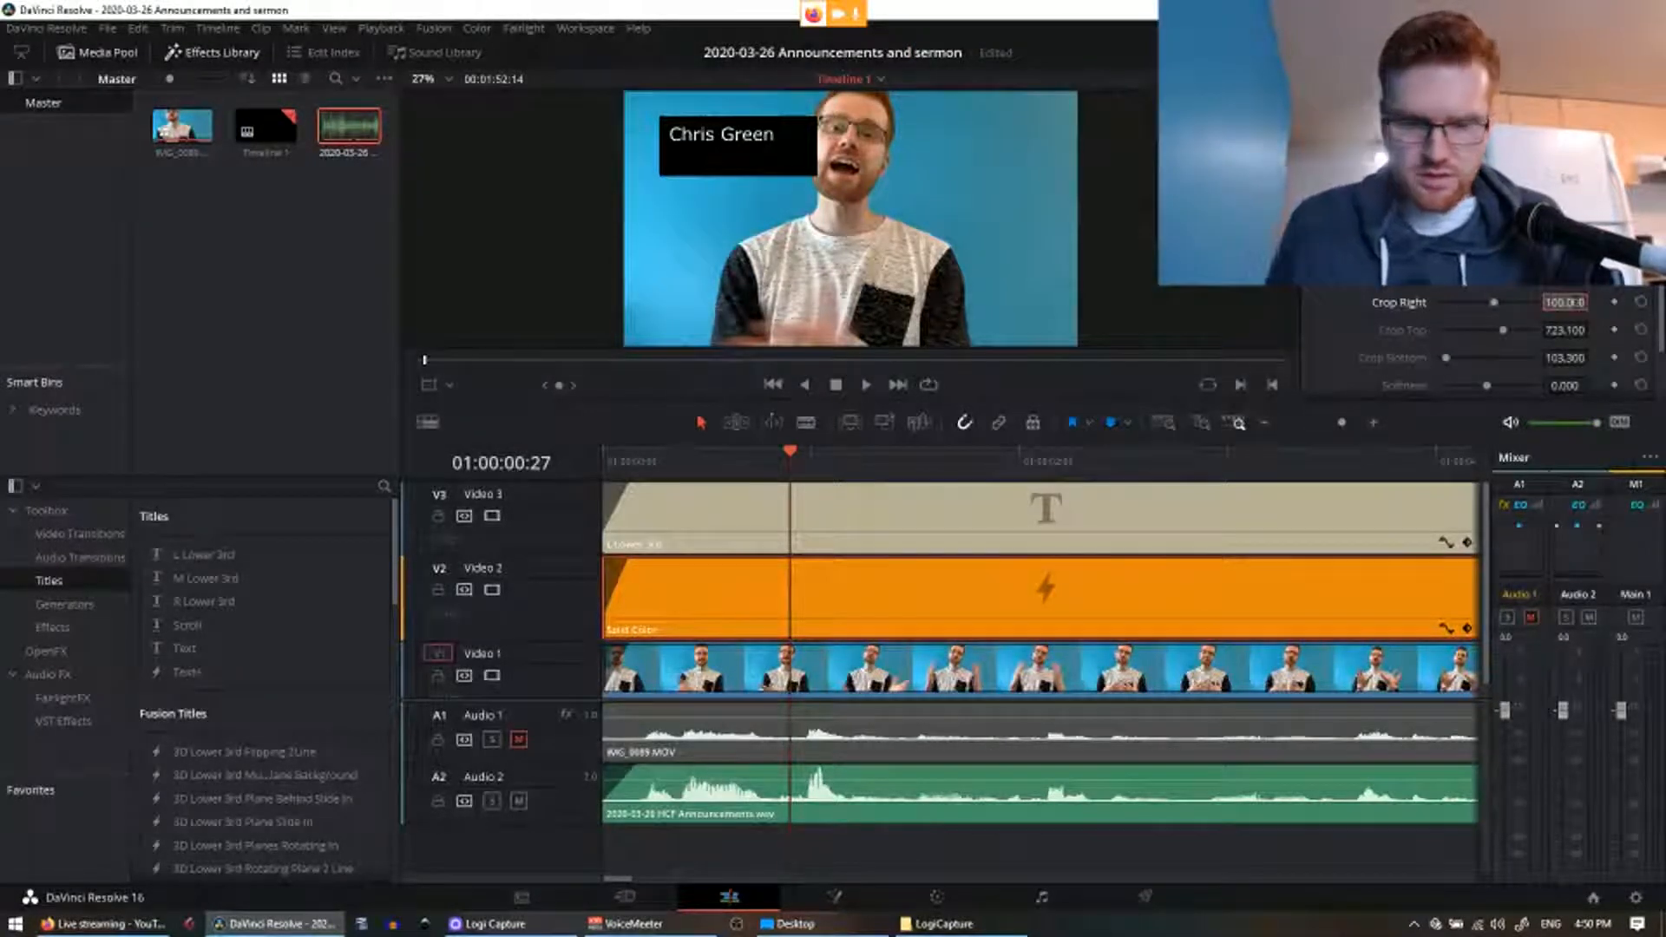
{"action": "type", "text": "1000"}
{"action": "key", "text": "Return"}
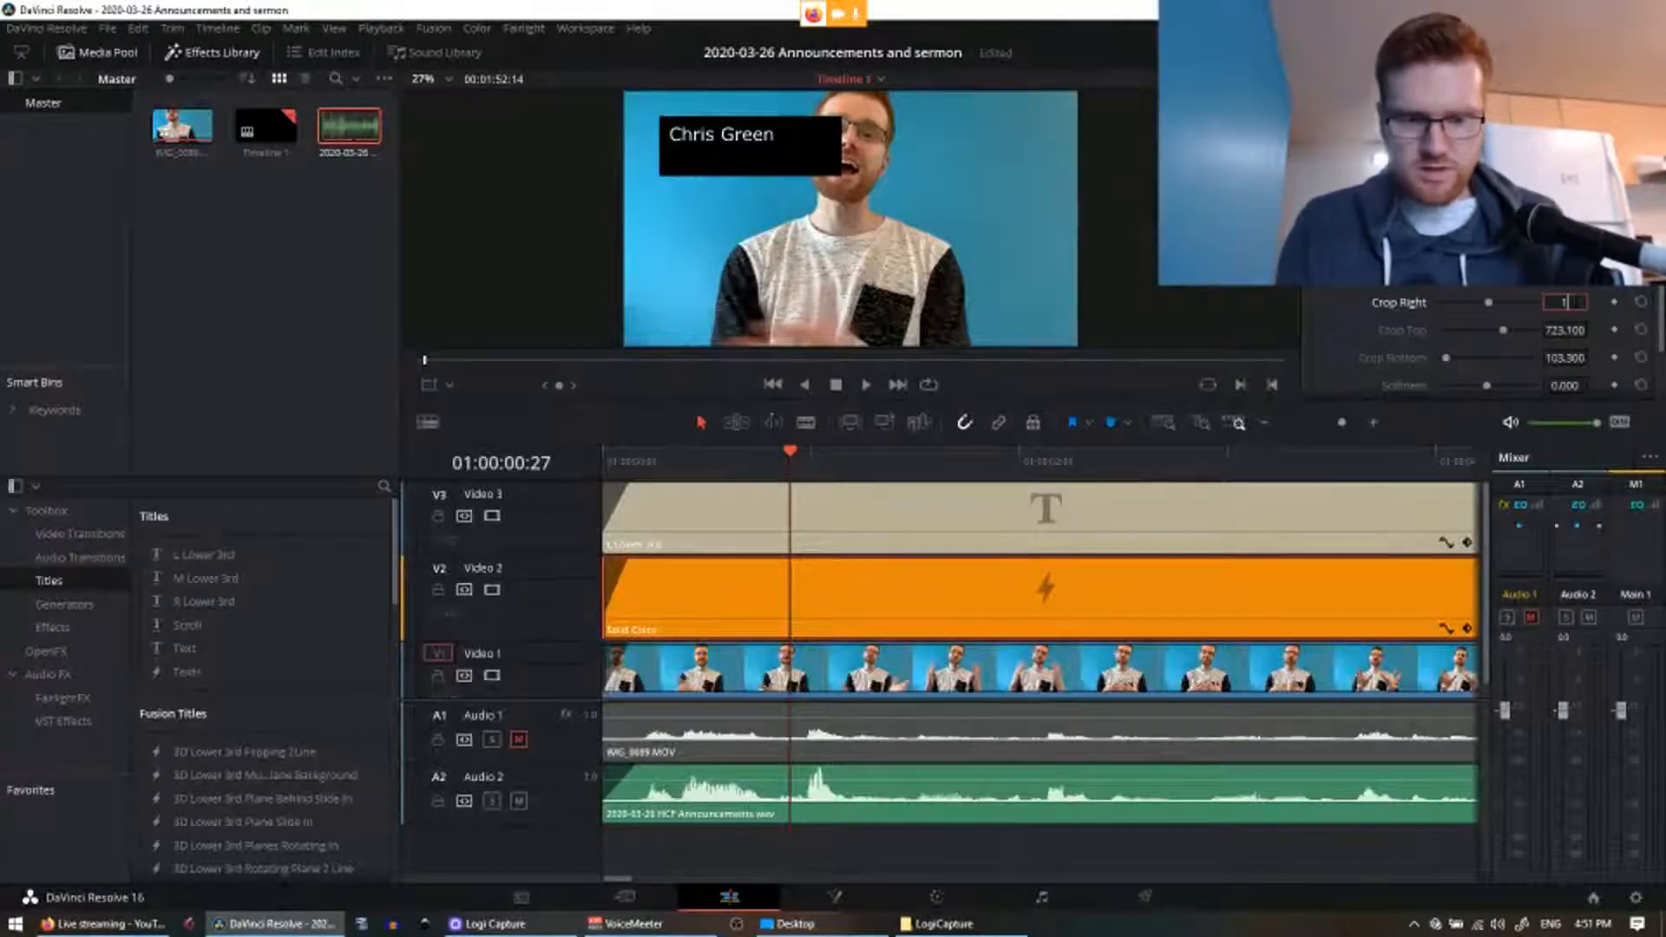
{"action": "type", "text": "1500"}
{"action": "key", "text": "Return"}
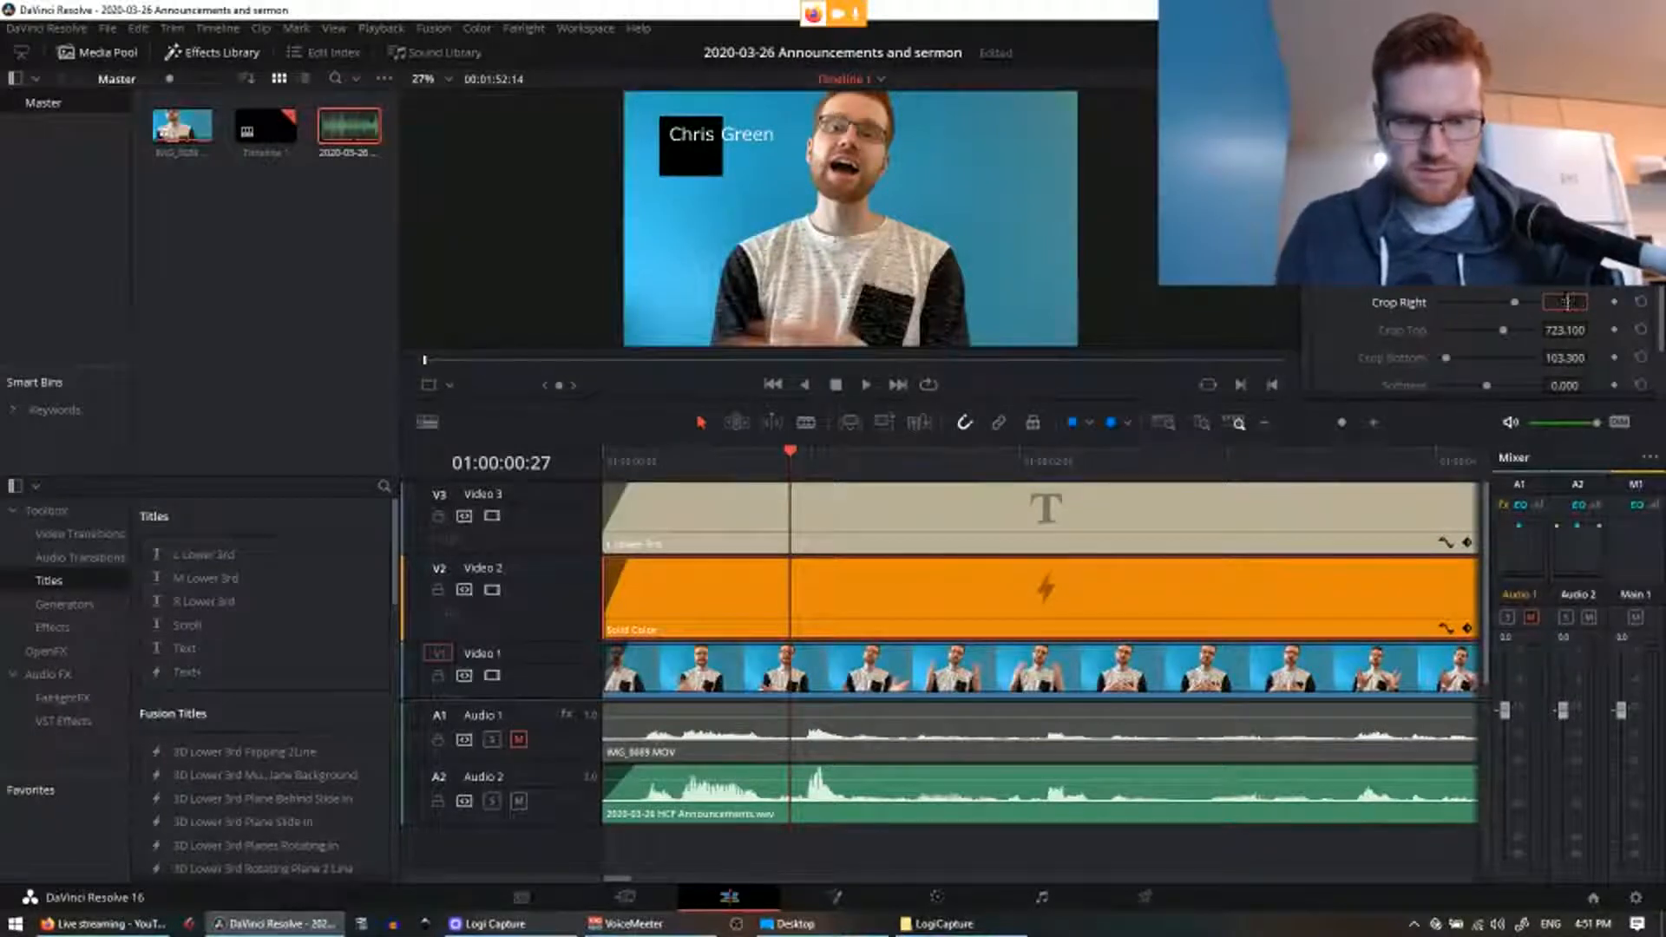
{"action": "key", "text": "Return"}
Step: Settle the box's Crop Right at 1250 and raise its Crop Bottom
{"action": "double_click", "coordinate": [1562, 301]}
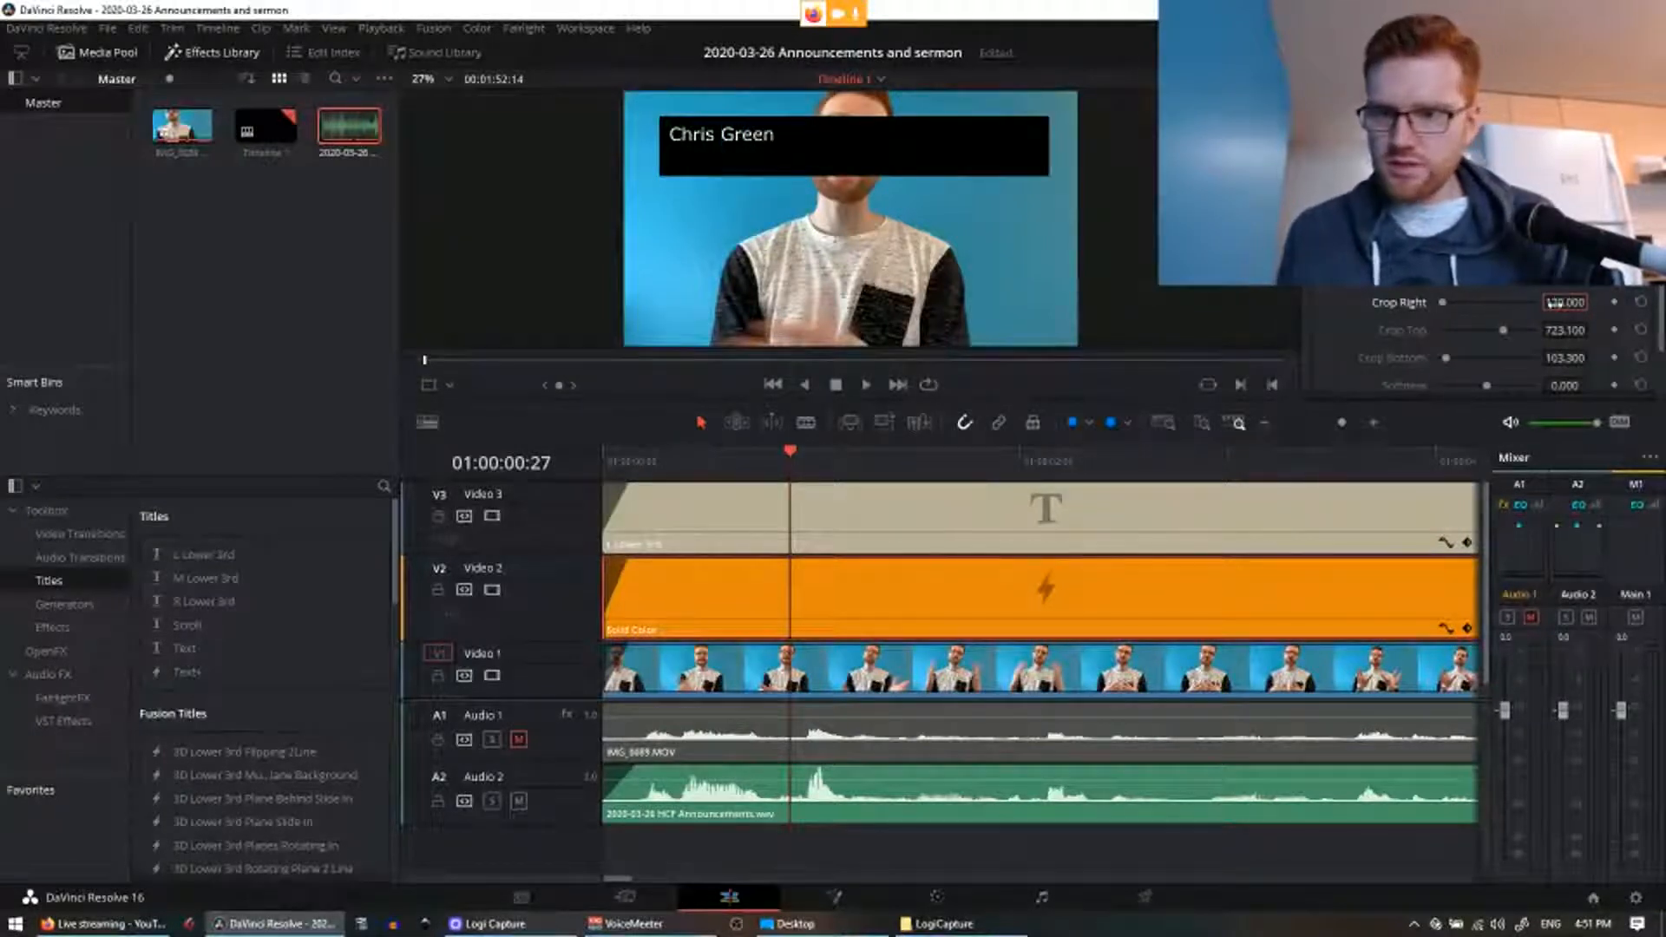
{"action": "type", "text": "1200"}
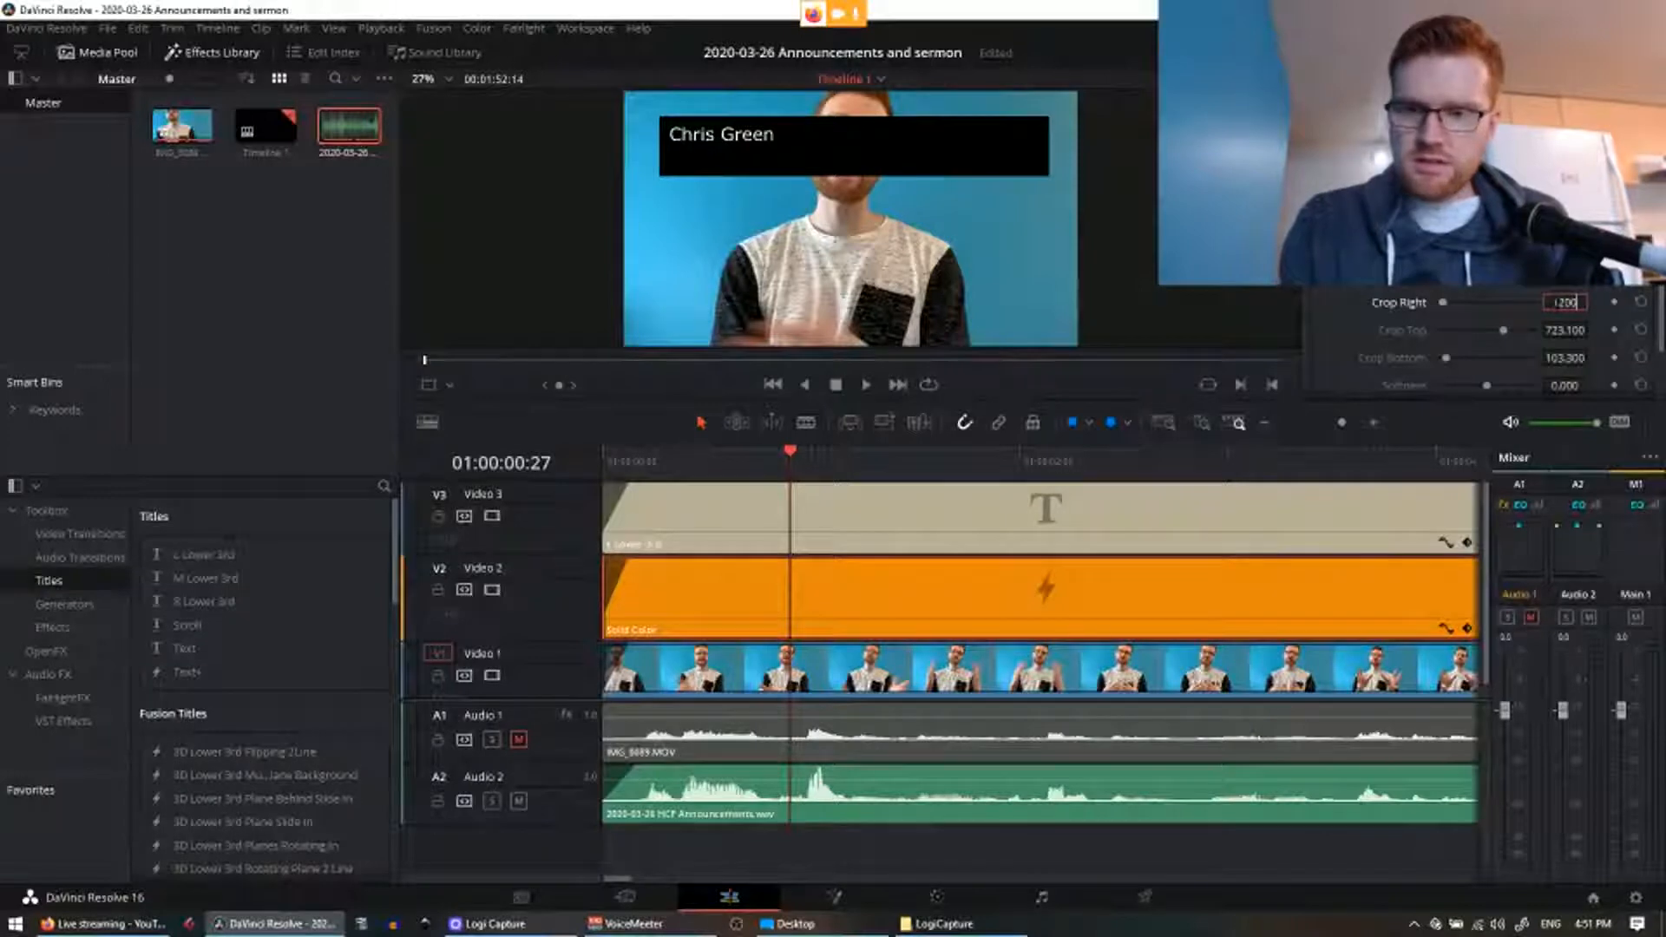
{"action": "key", "text": "Return"}
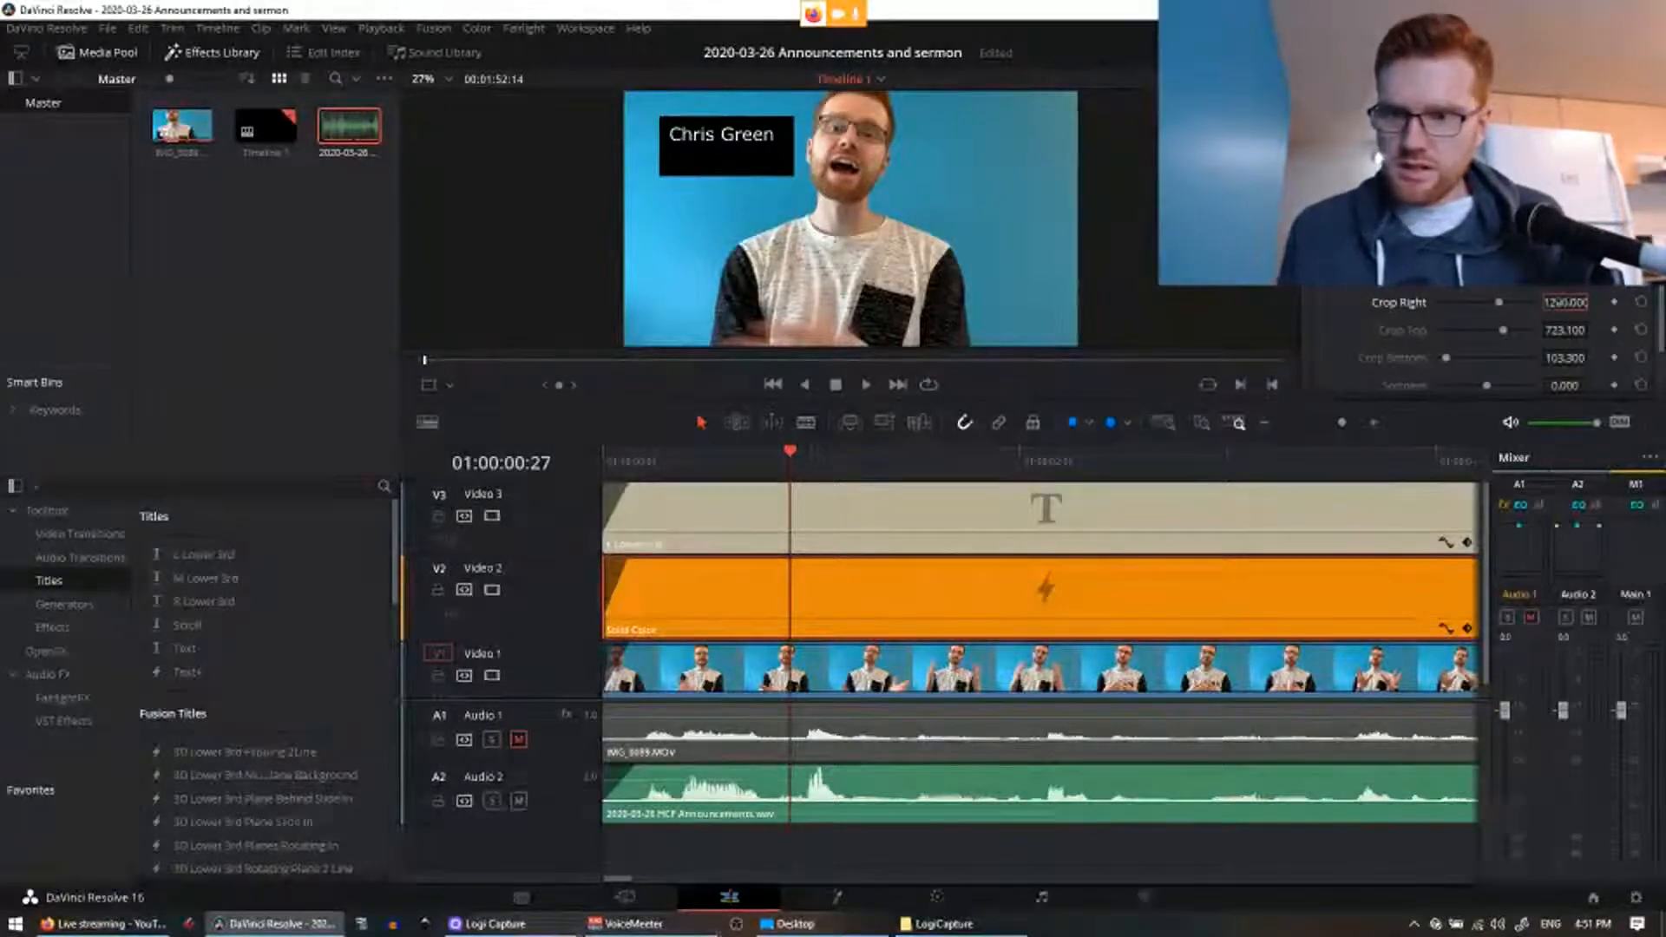
{"action": "double_click", "coordinate": [1555, 302]}
{"action": "type", "text": "11"}
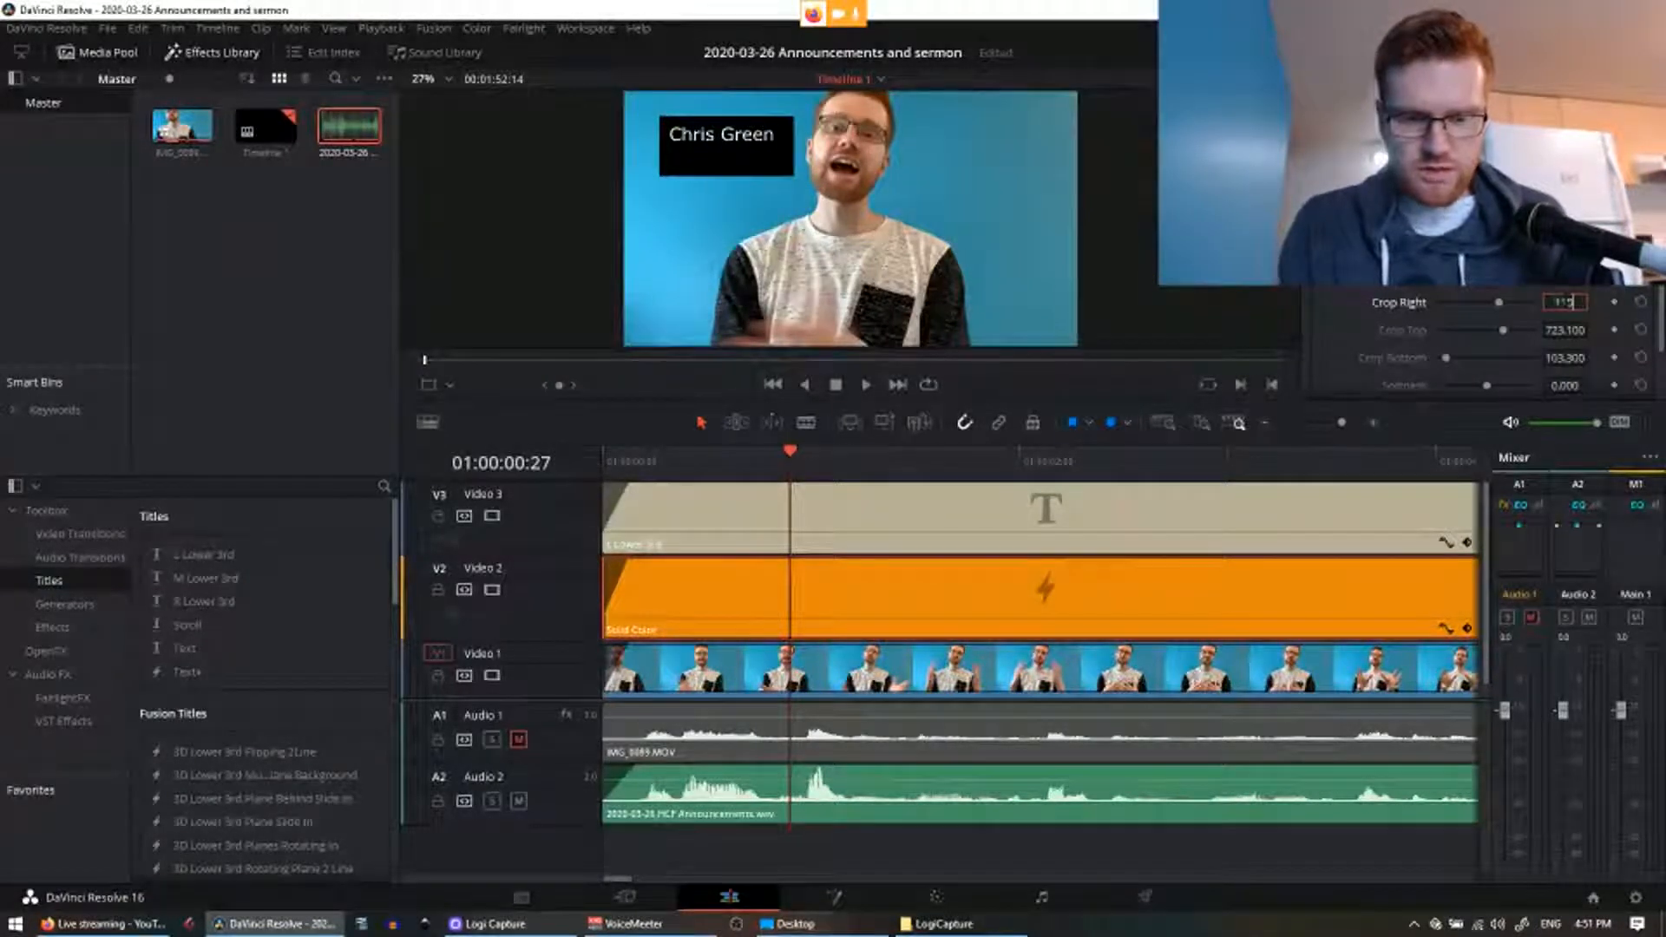
{"action": "type", "text": "50"}
{"action": "key", "text": "Return"}
{"action": "double_click", "coordinate": [1562, 300]}
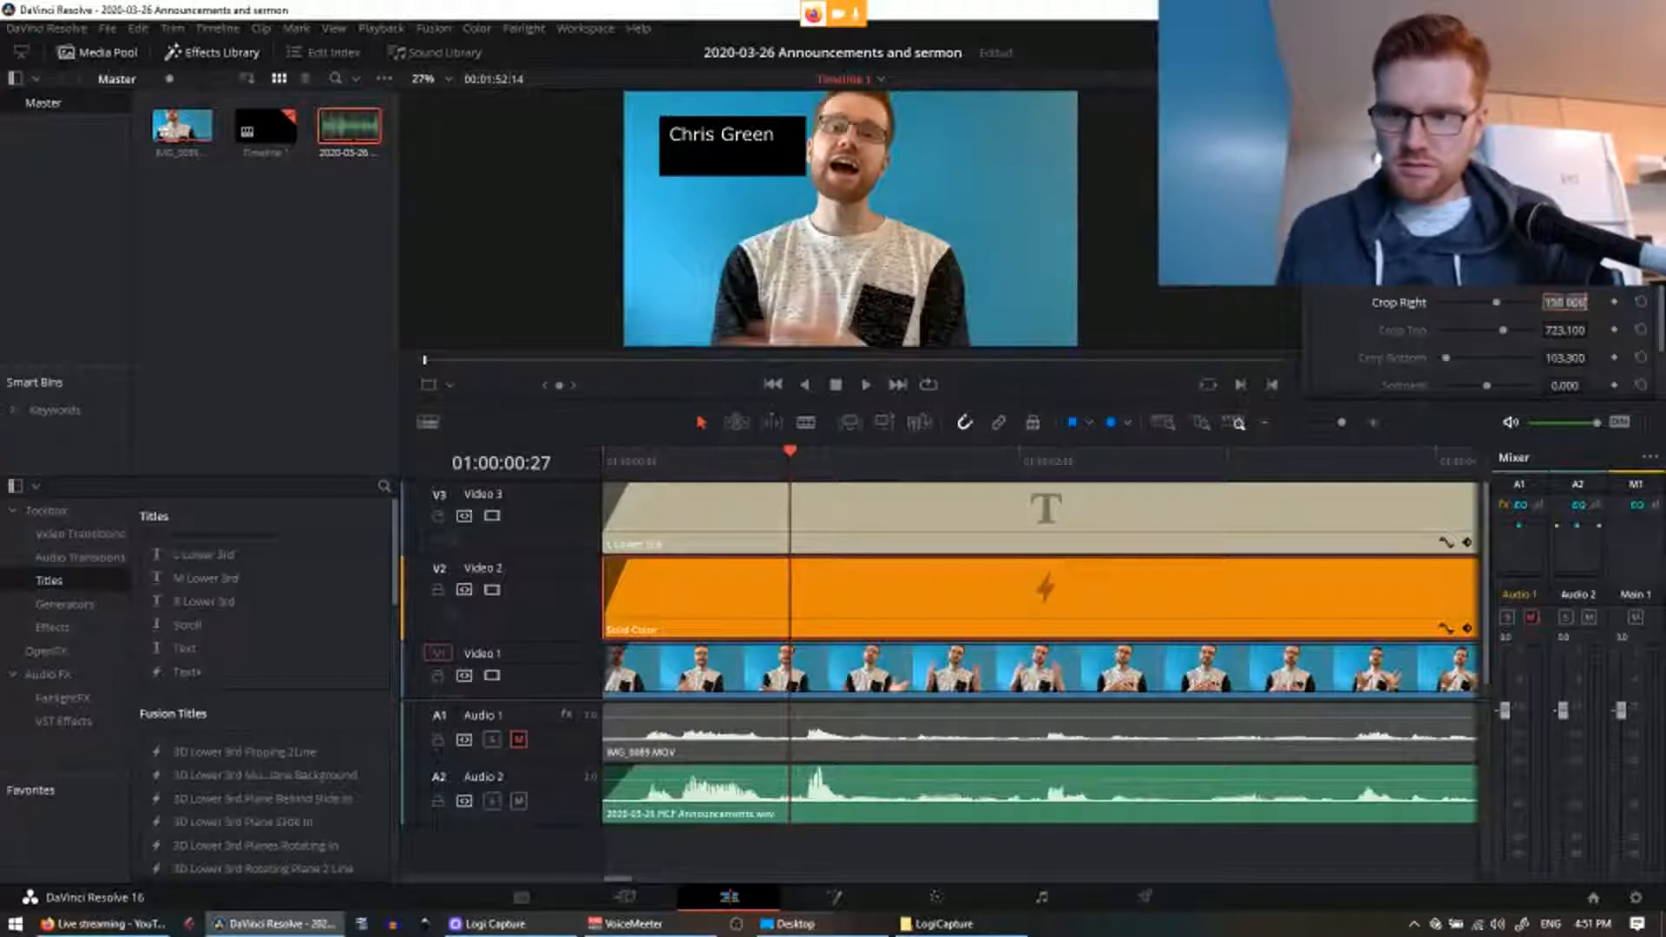
{"action": "type", "text": "1"}
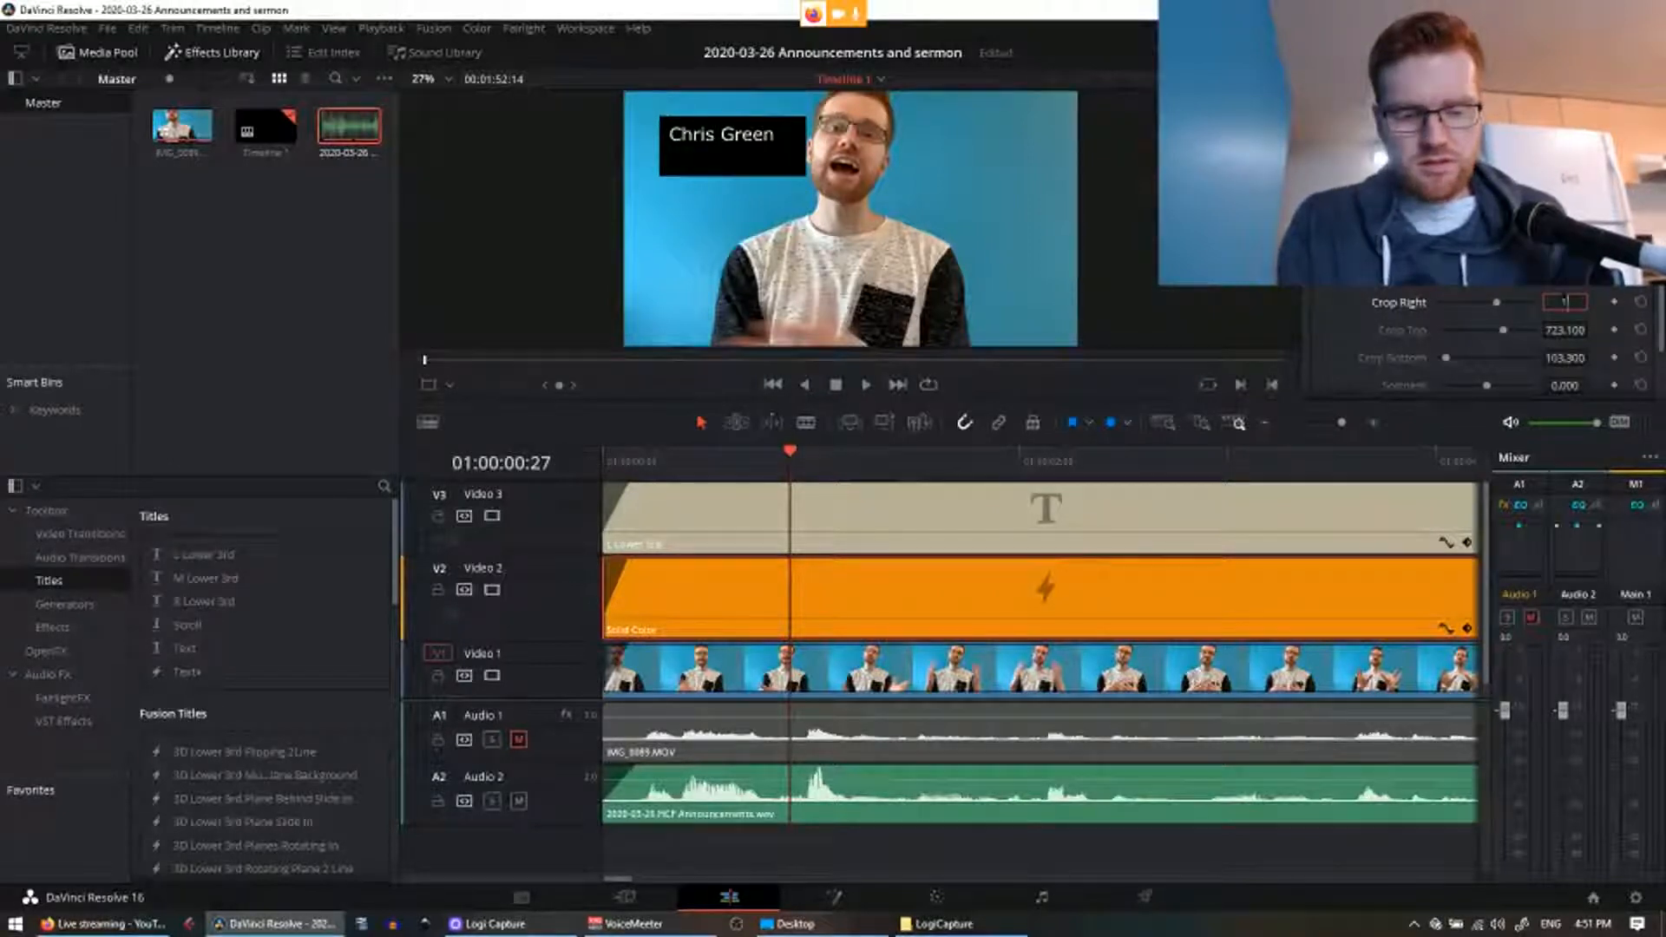
{"action": "type", "text": "250"}
{"action": "key", "text": "Return"}
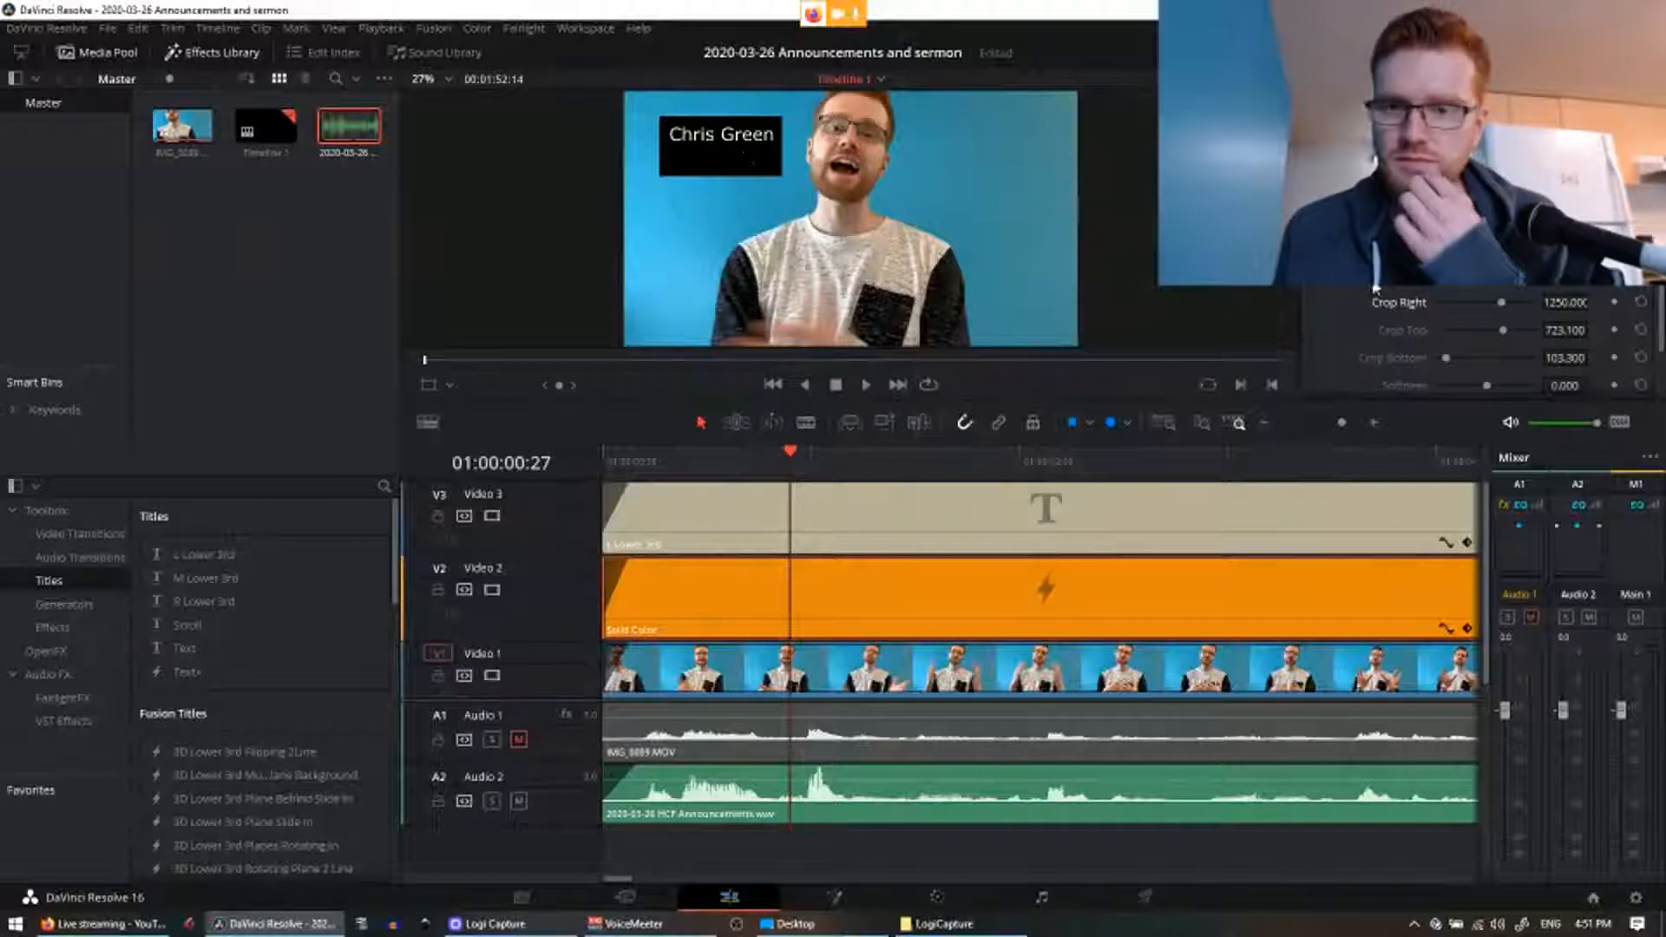
{"action": "left_click_drag", "start_coordinate": [1445, 357], "coordinate": [1457, 359]}
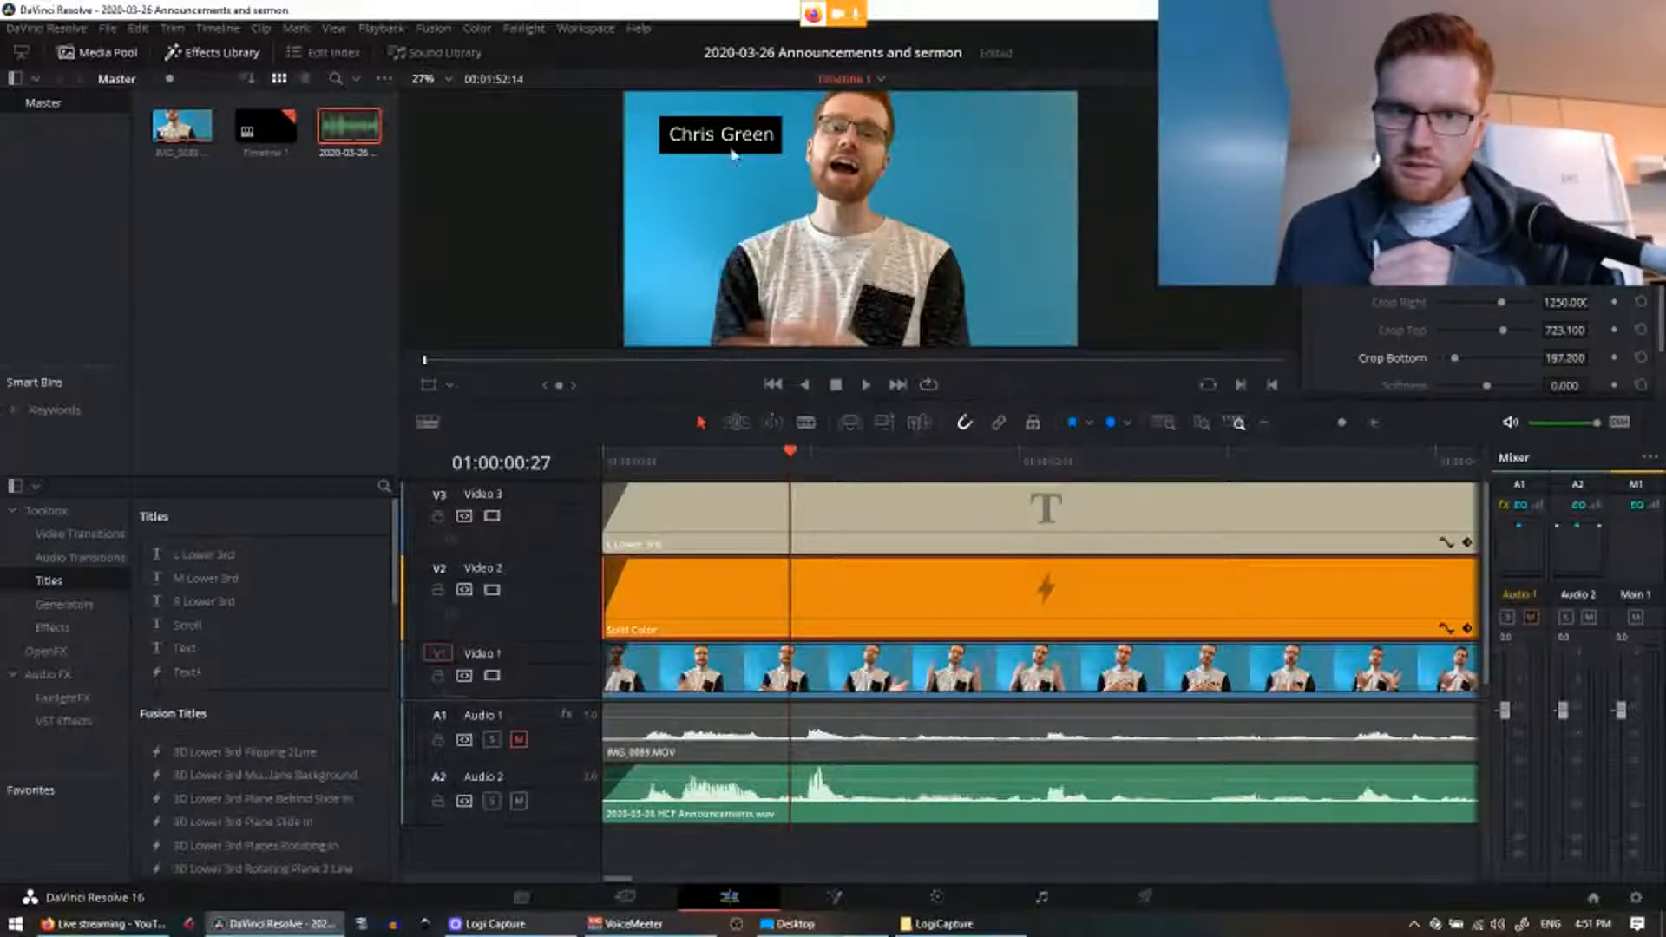
{"action": "left_click", "coordinate": [740, 503]}
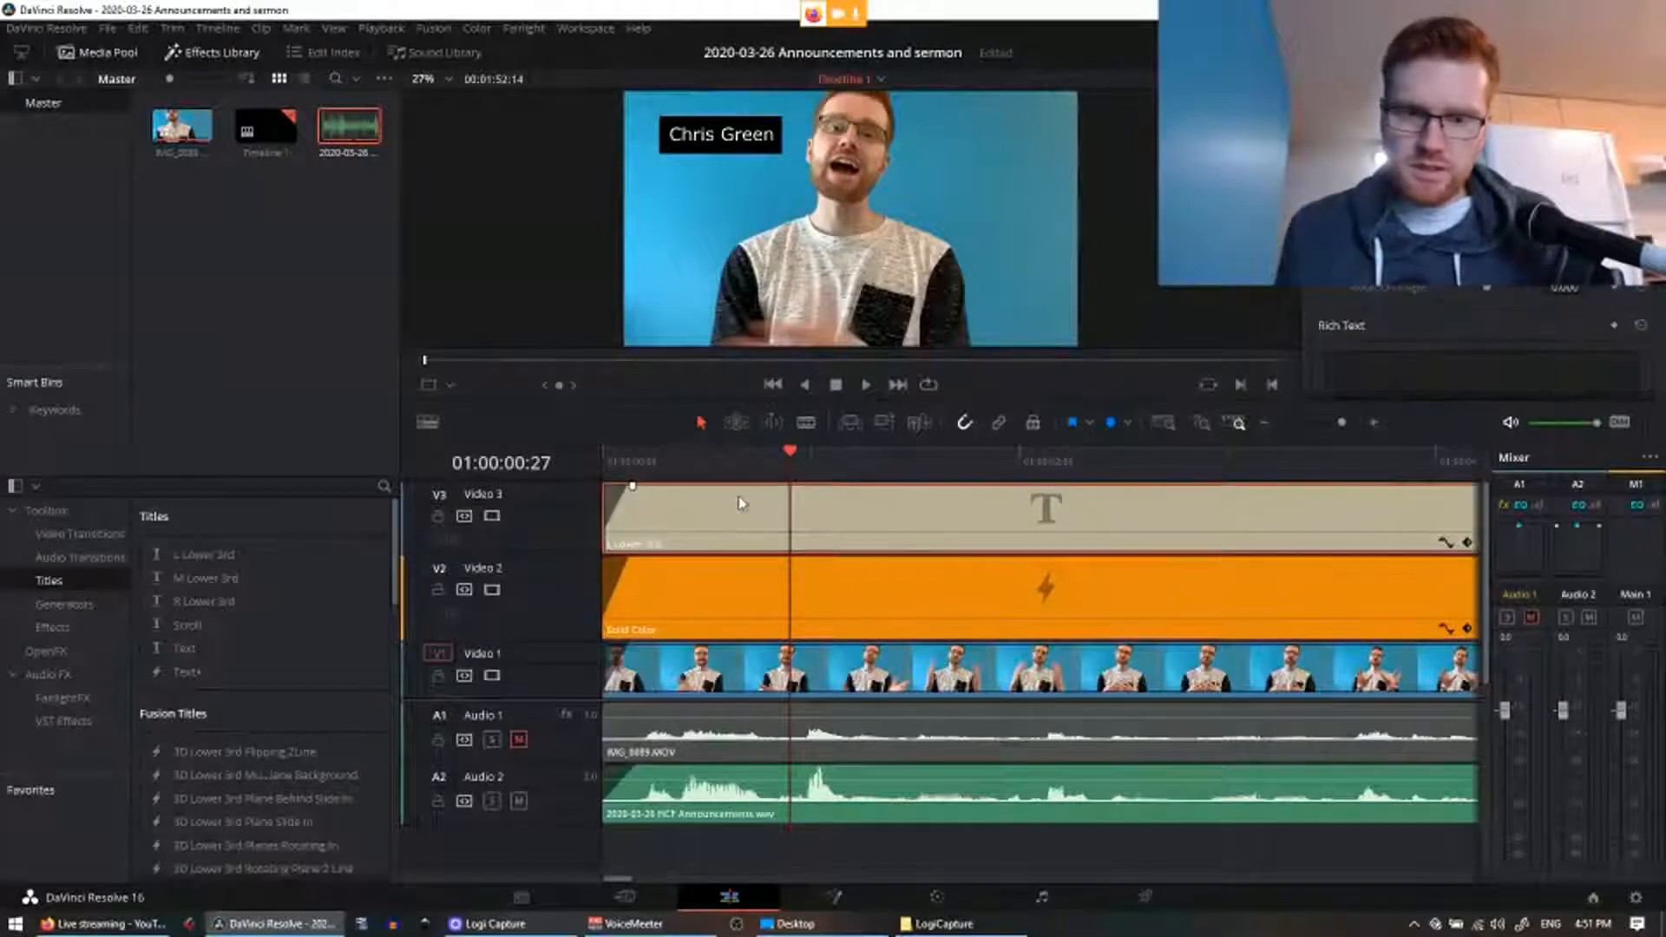
{"action": "left_click", "coordinate": [717, 137]}
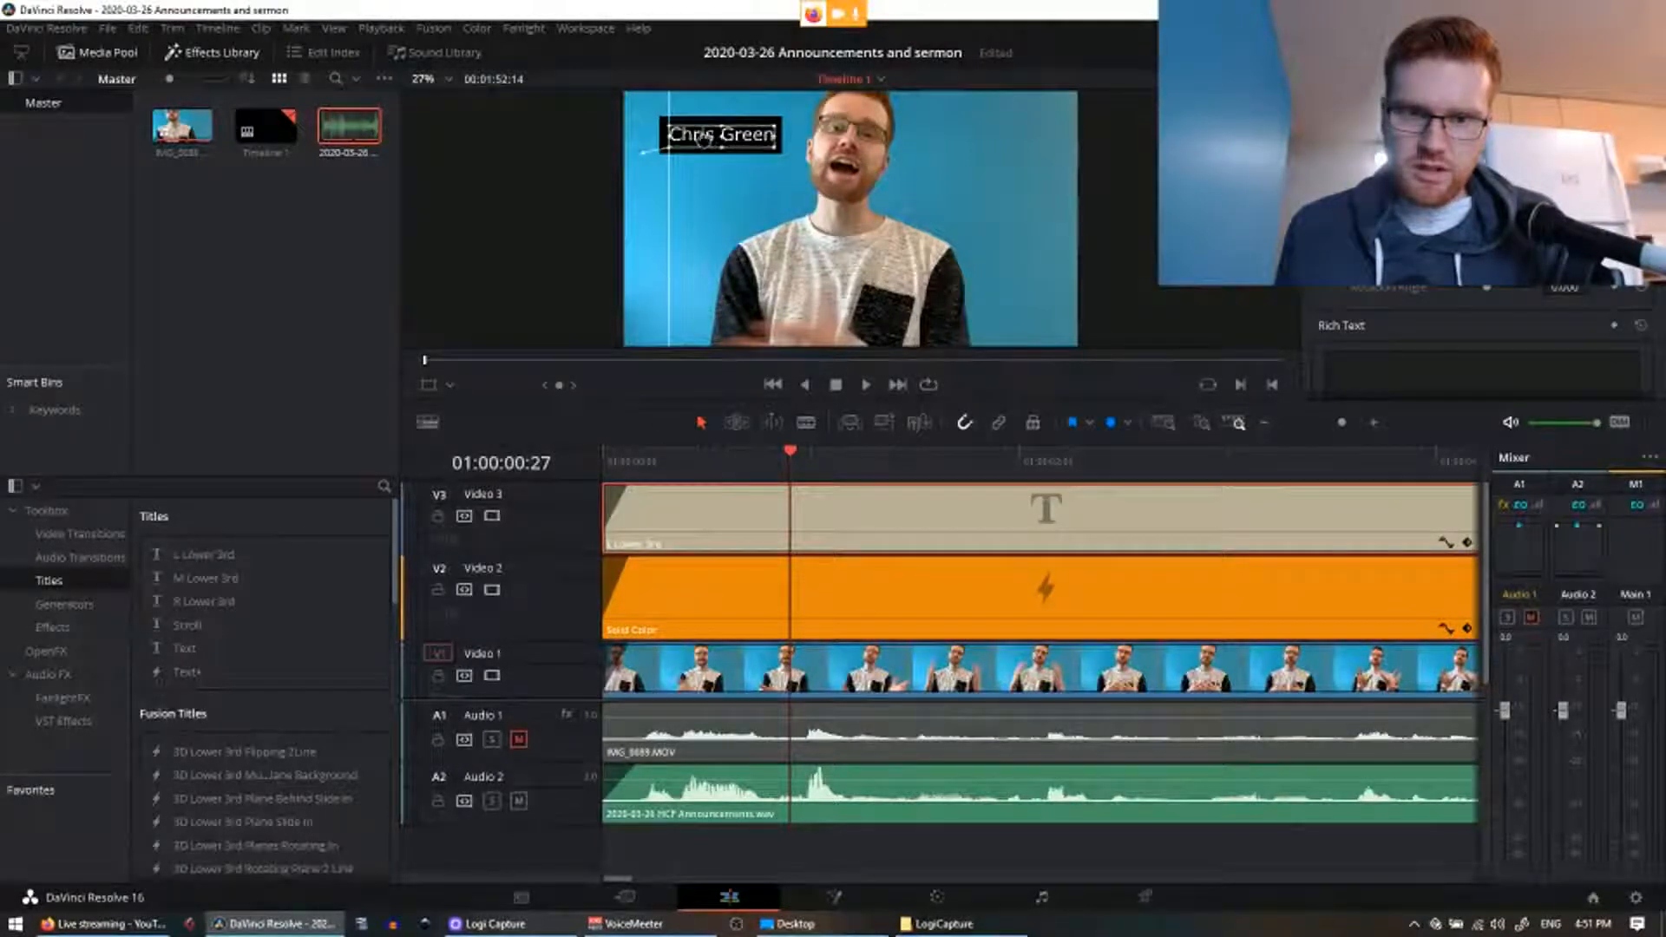
{"action": "left_click_drag", "start_coordinate": [703, 138], "coordinate": [703, 137]}
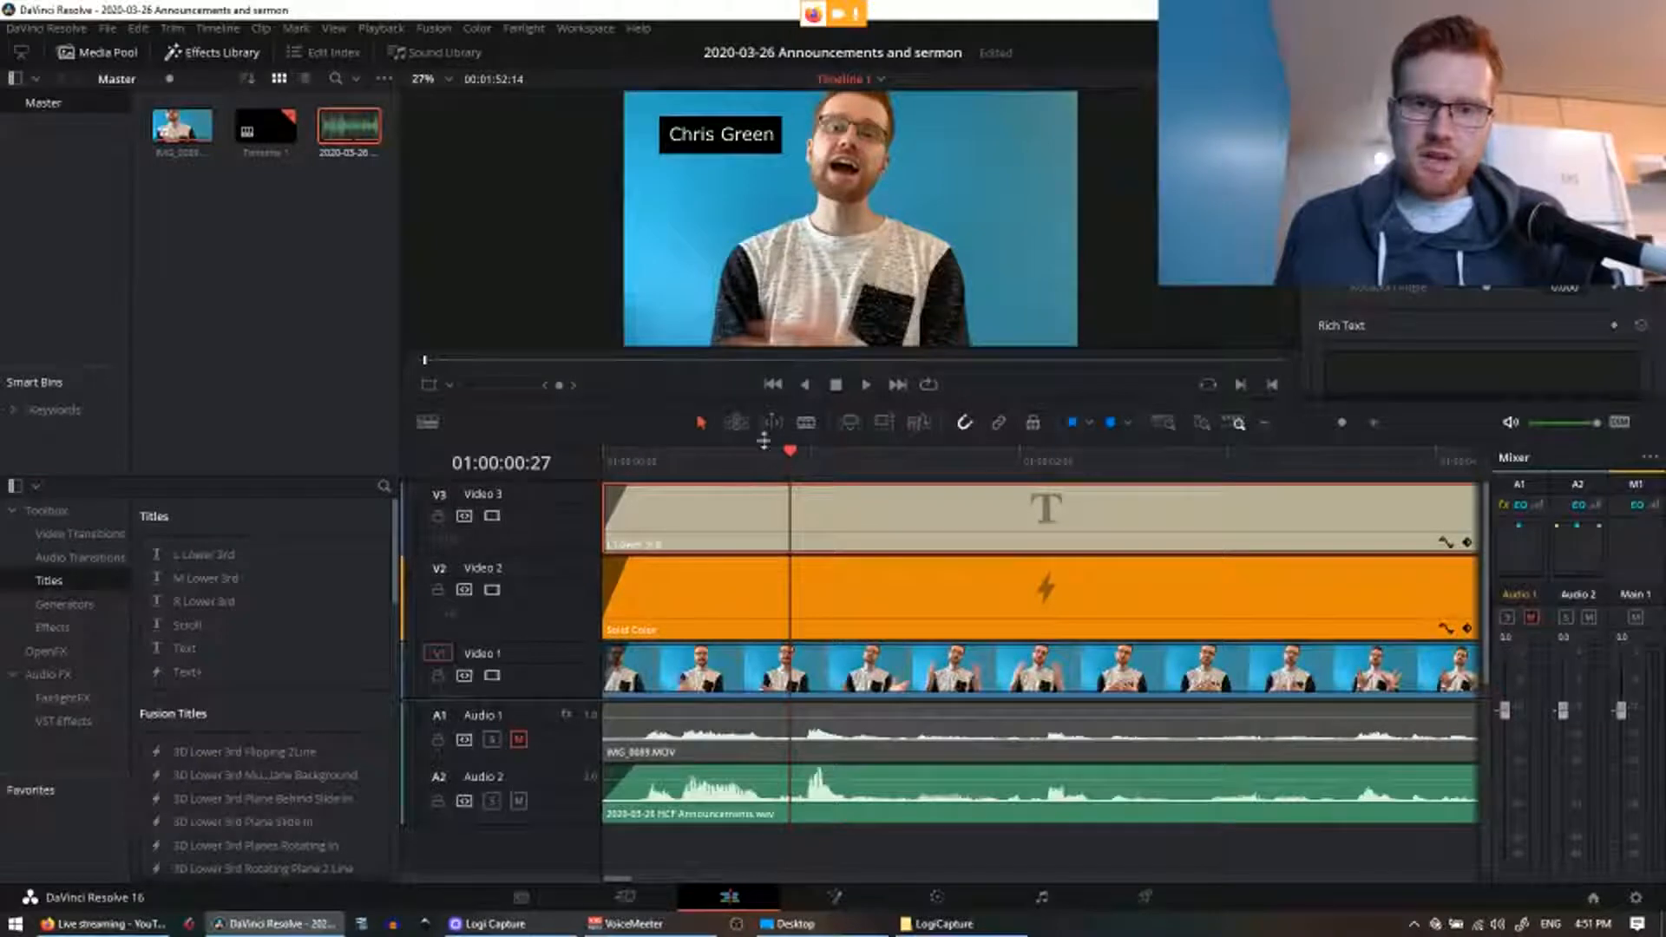
{"action": "left_click", "coordinate": [931, 605]}
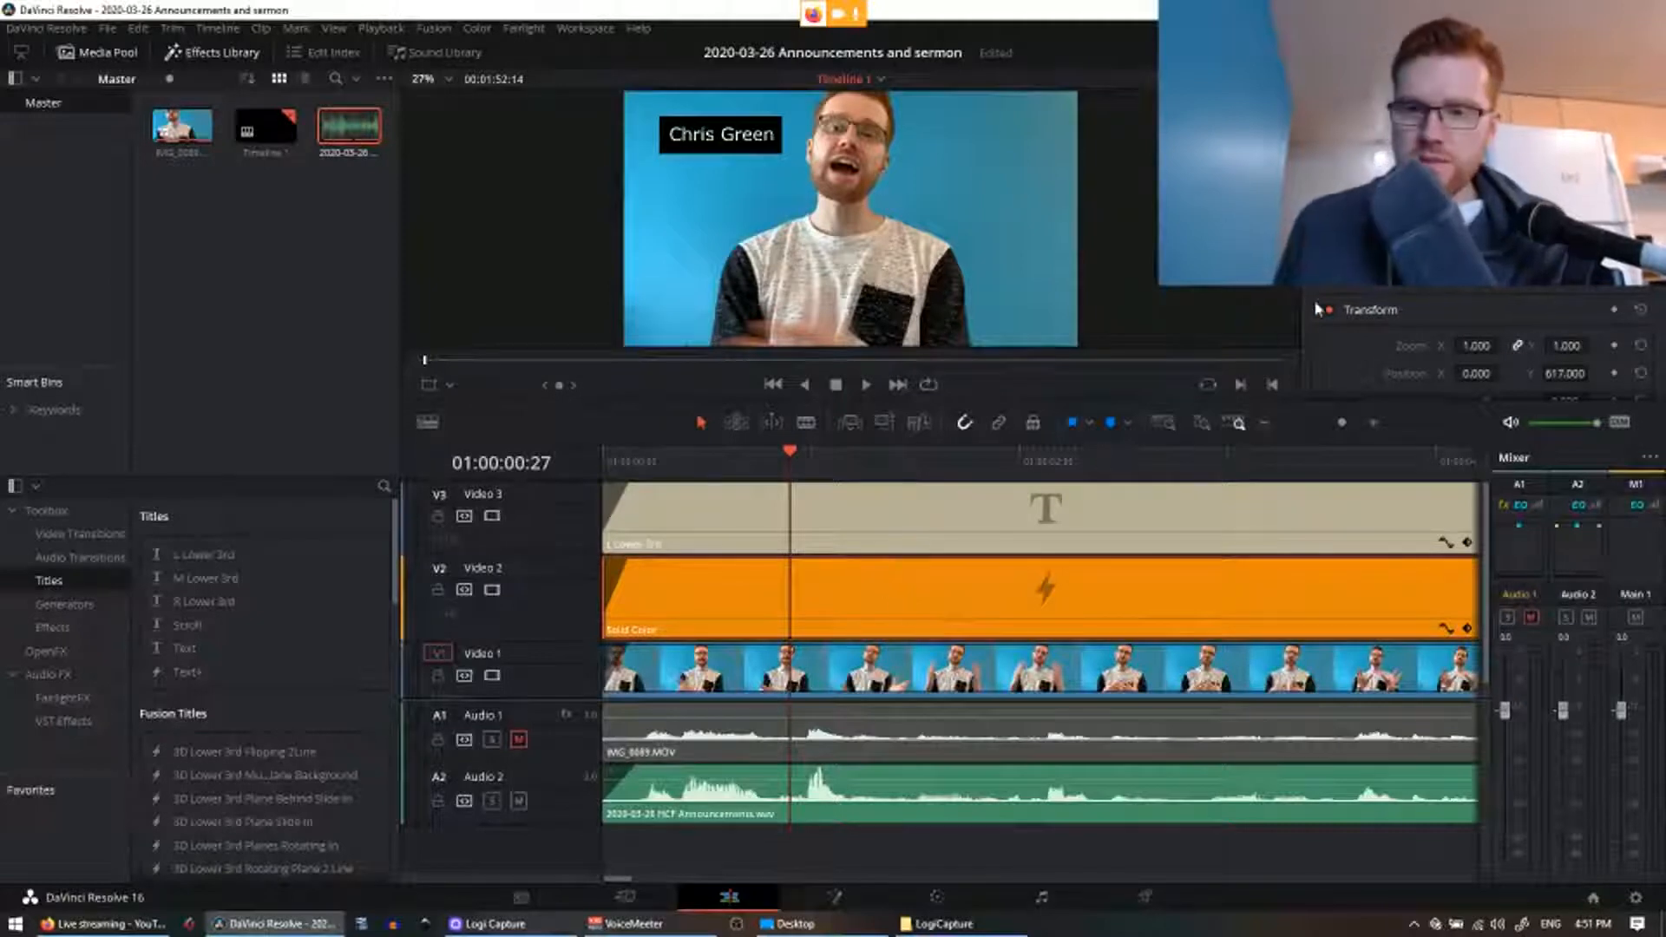
{"action": "left_click", "coordinate": [1475, 173]}
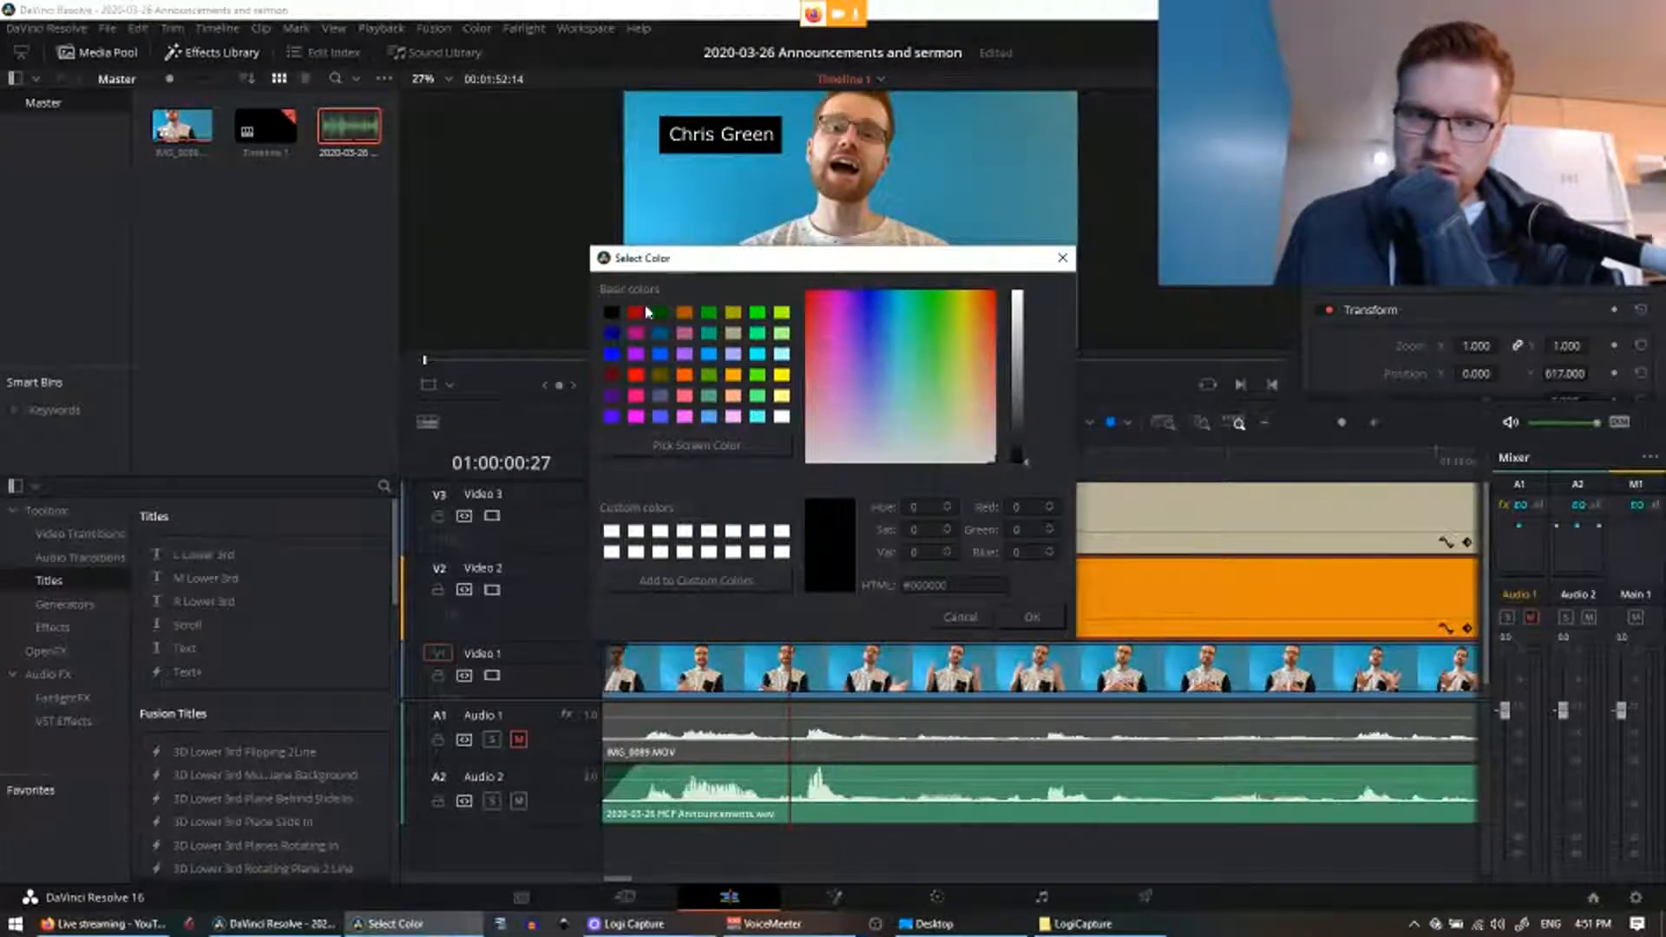
Step: Preview green, blue, purple, red, yellow, pink and magenta swatches on the box
{"action": "left_click", "coordinate": [710, 313]}
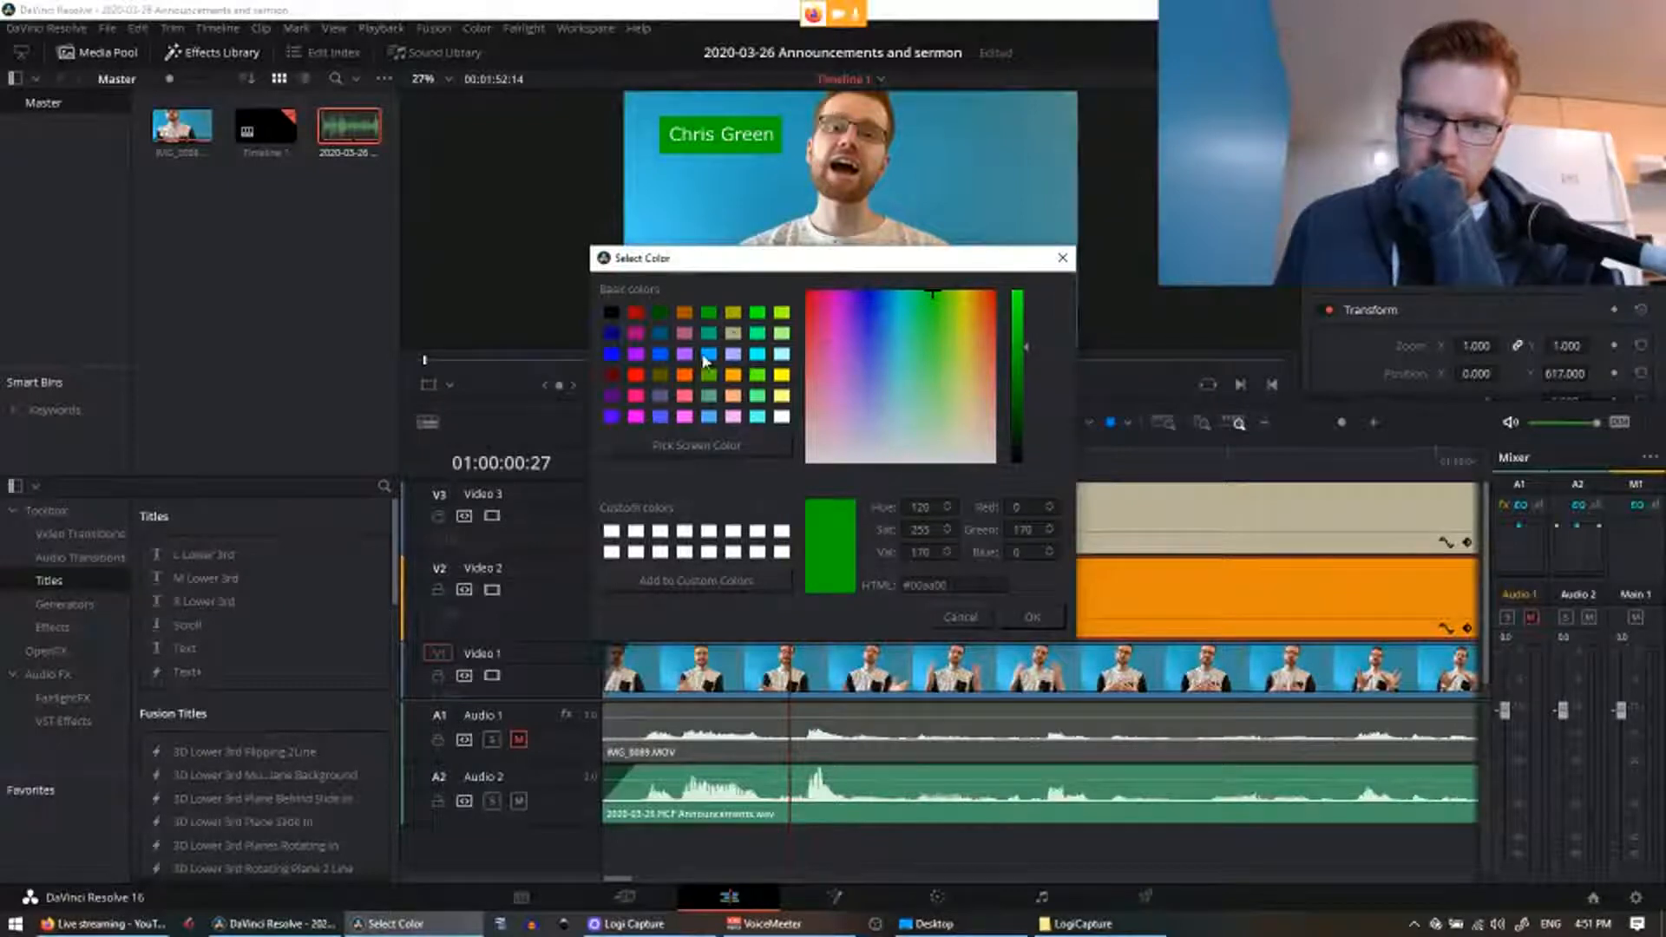
{"action": "left_click", "coordinate": [706, 354]}
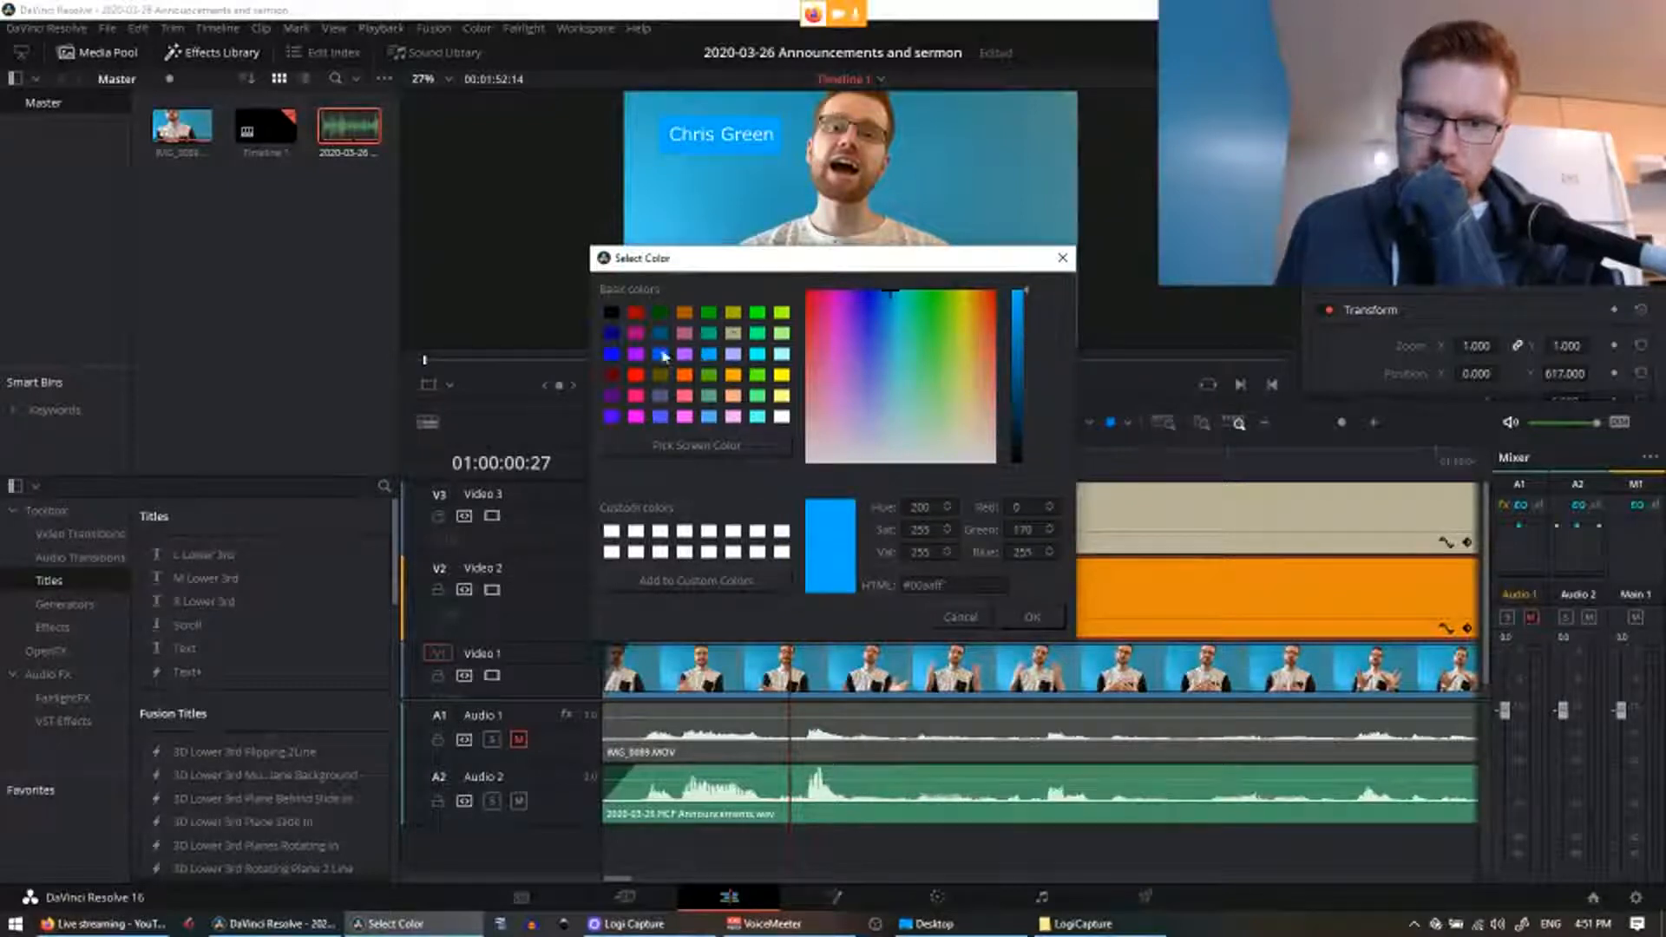
{"action": "left_click", "coordinate": [661, 355]}
{"action": "left_click", "coordinate": [690, 356]}
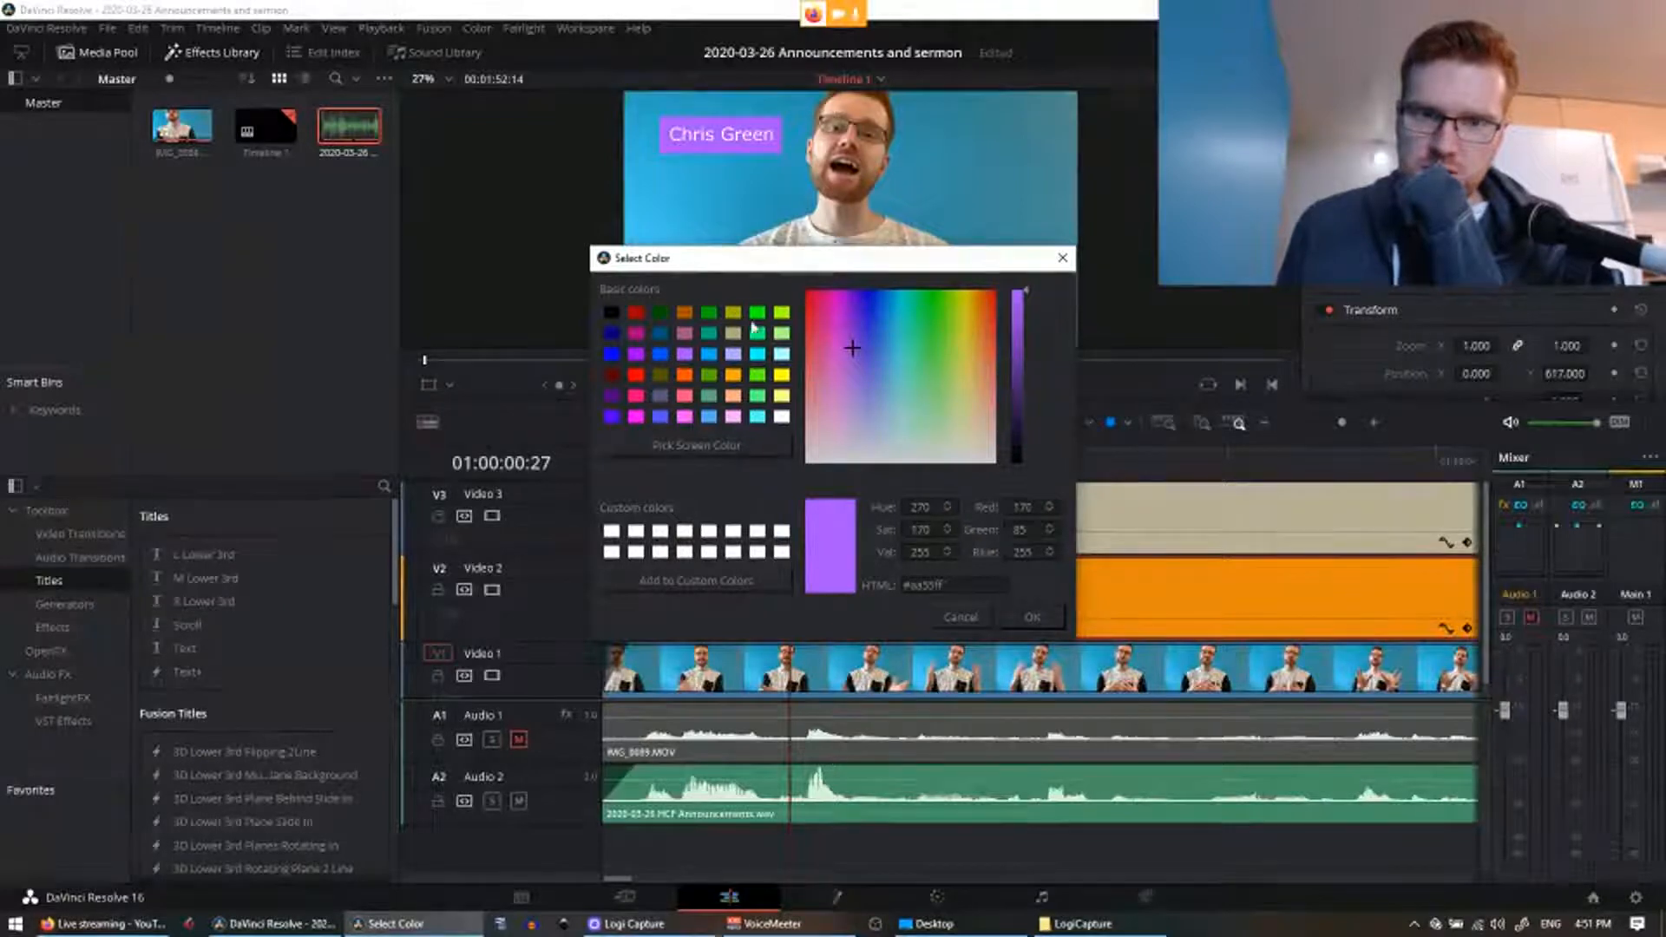
{"action": "left_click", "coordinate": [633, 316]}
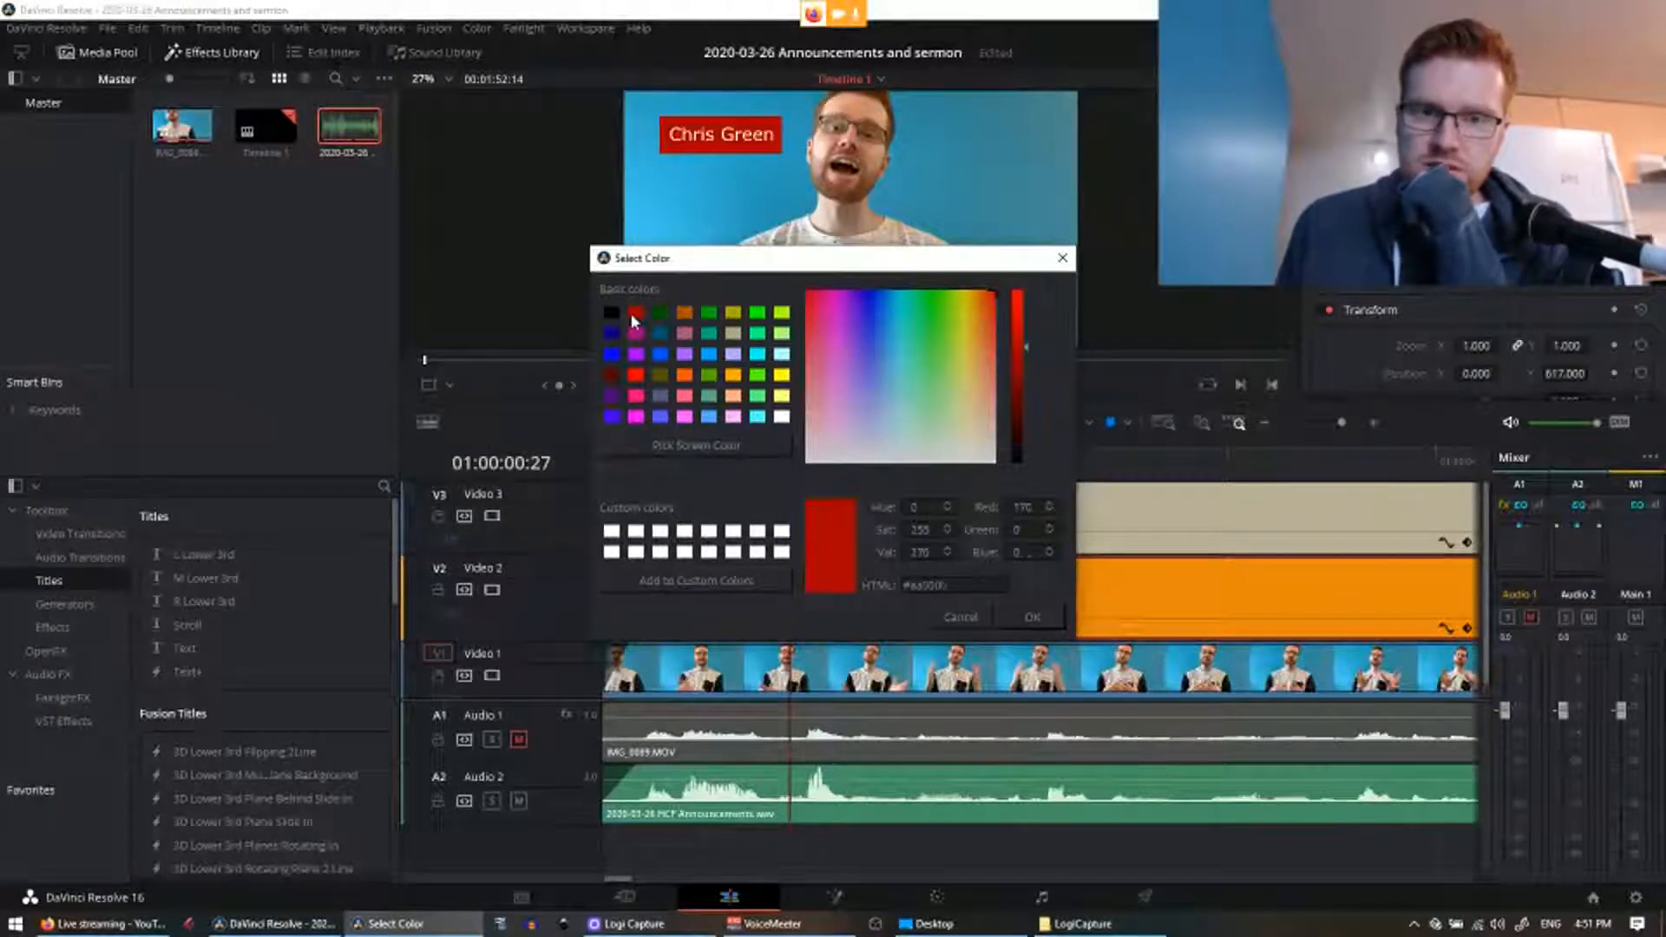
{"action": "left_click", "coordinate": [782, 395]}
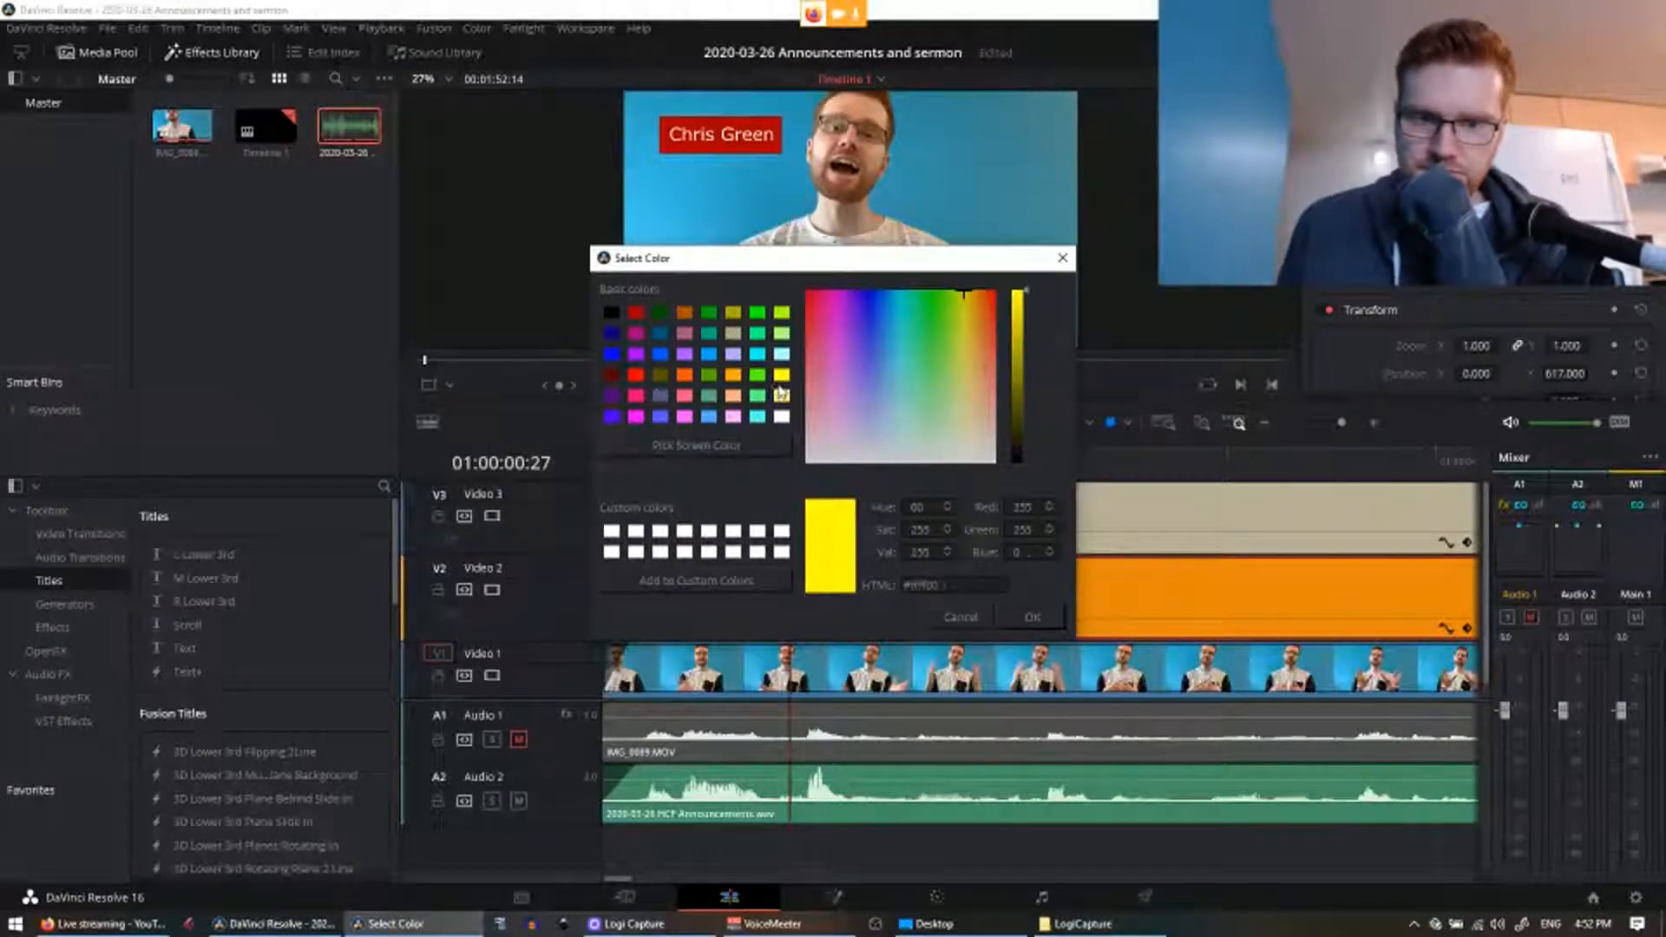
{"action": "left_click", "coordinate": [636, 314]}
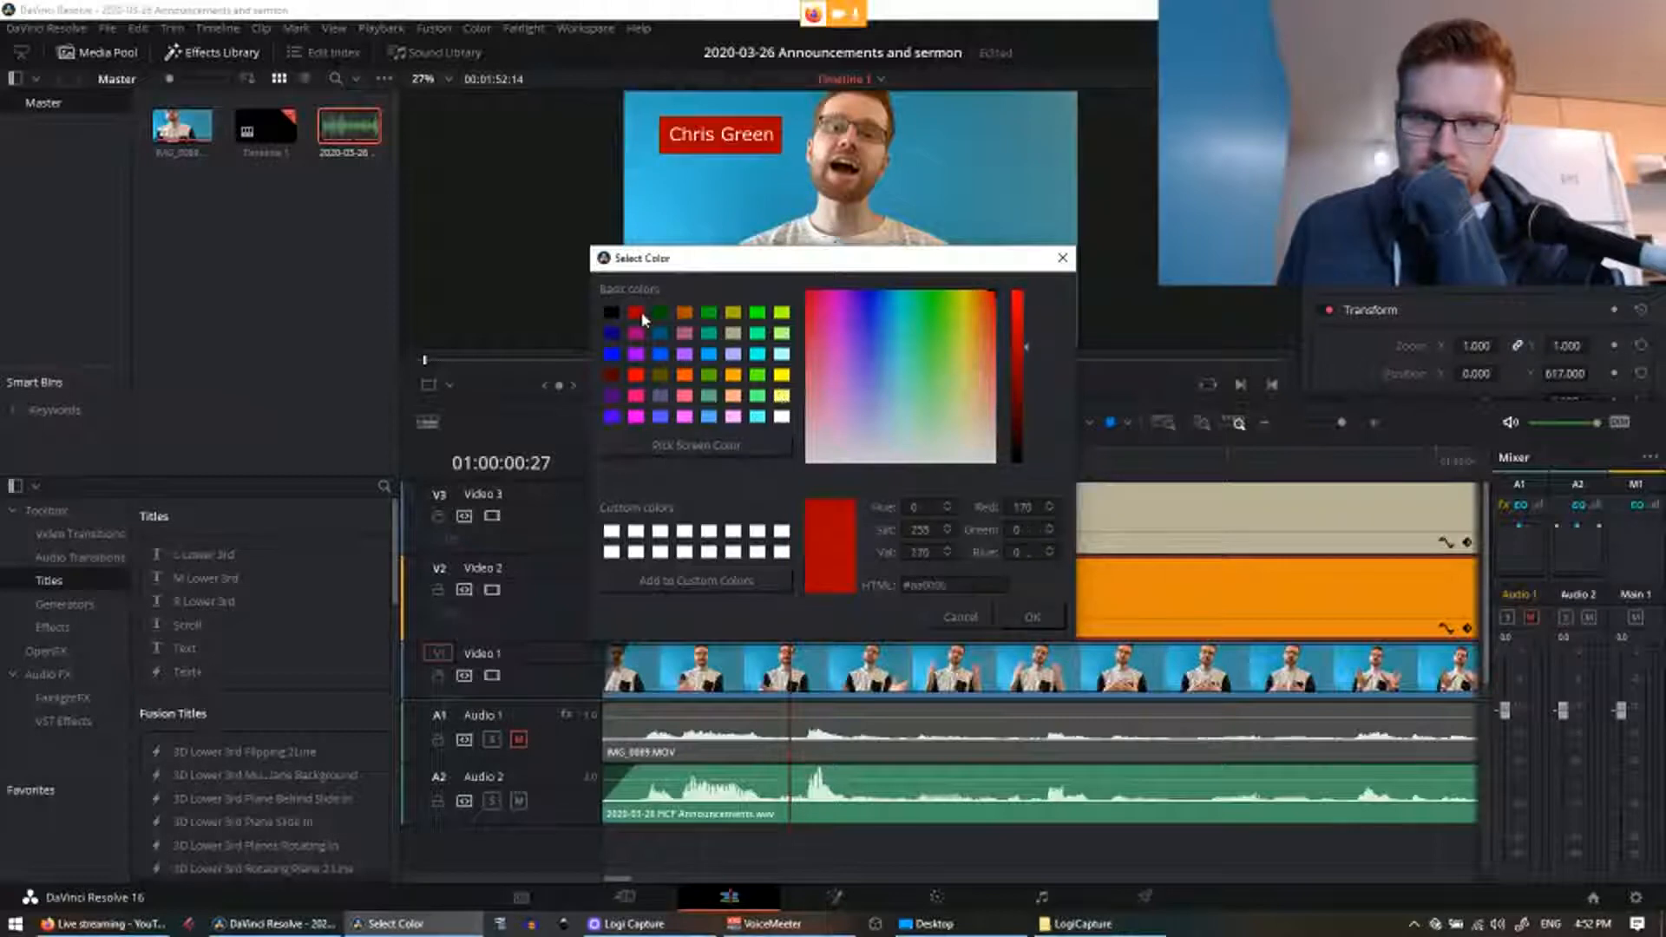
{"action": "left_click", "coordinate": [637, 395]}
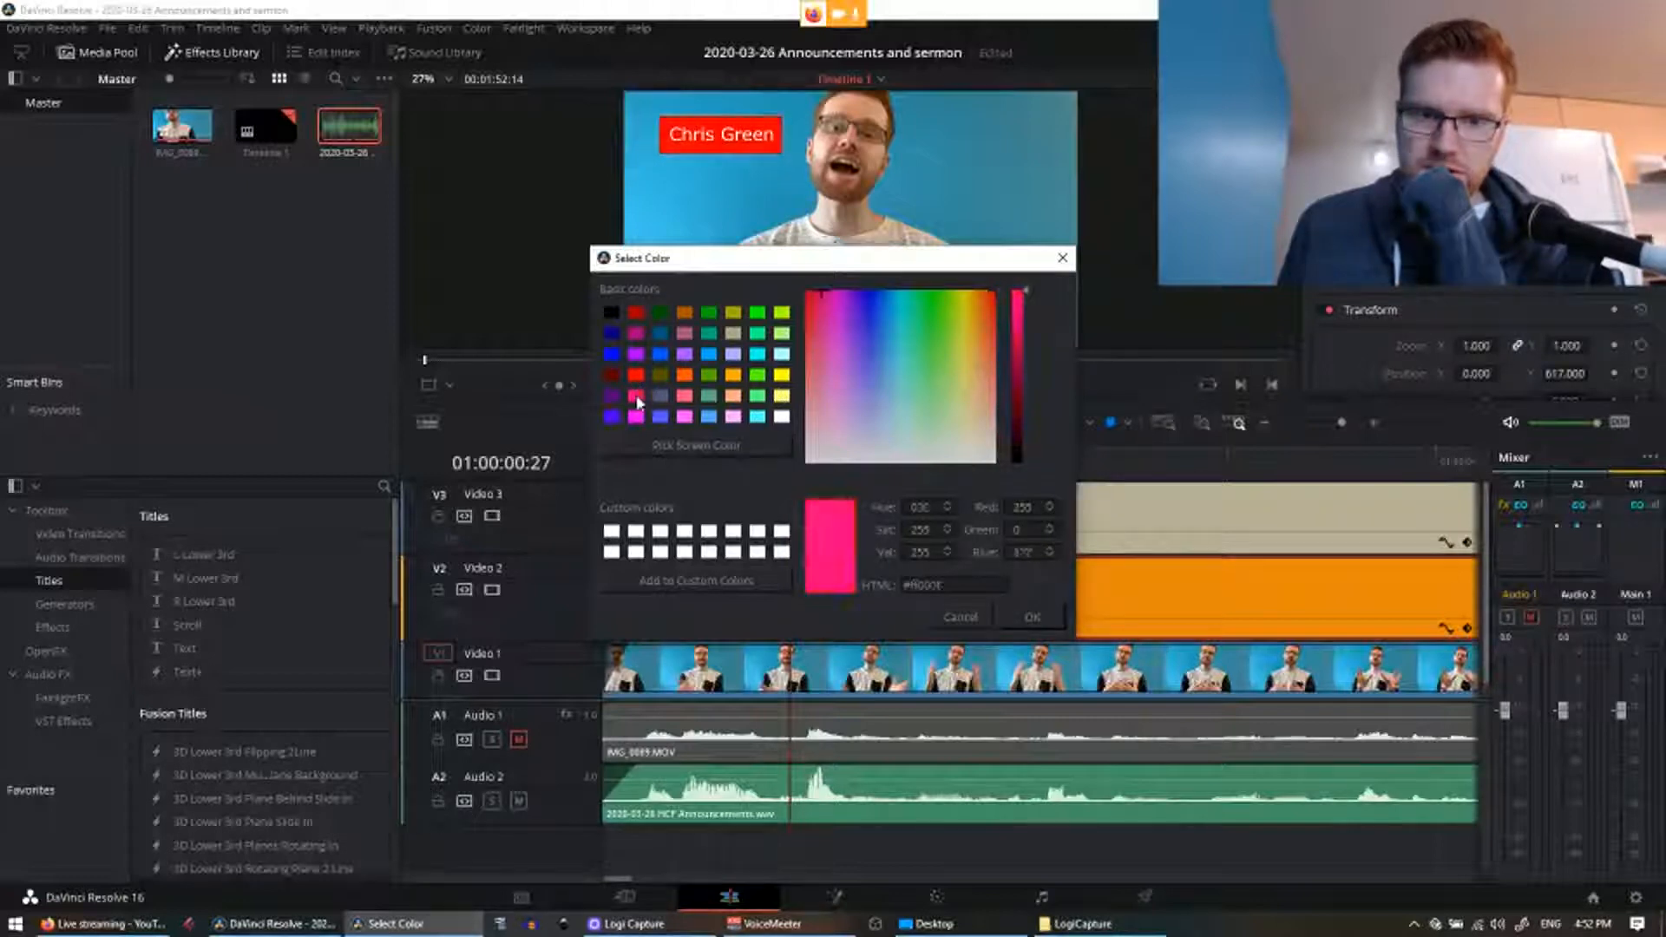
{"action": "left_click", "coordinate": [636, 418]}
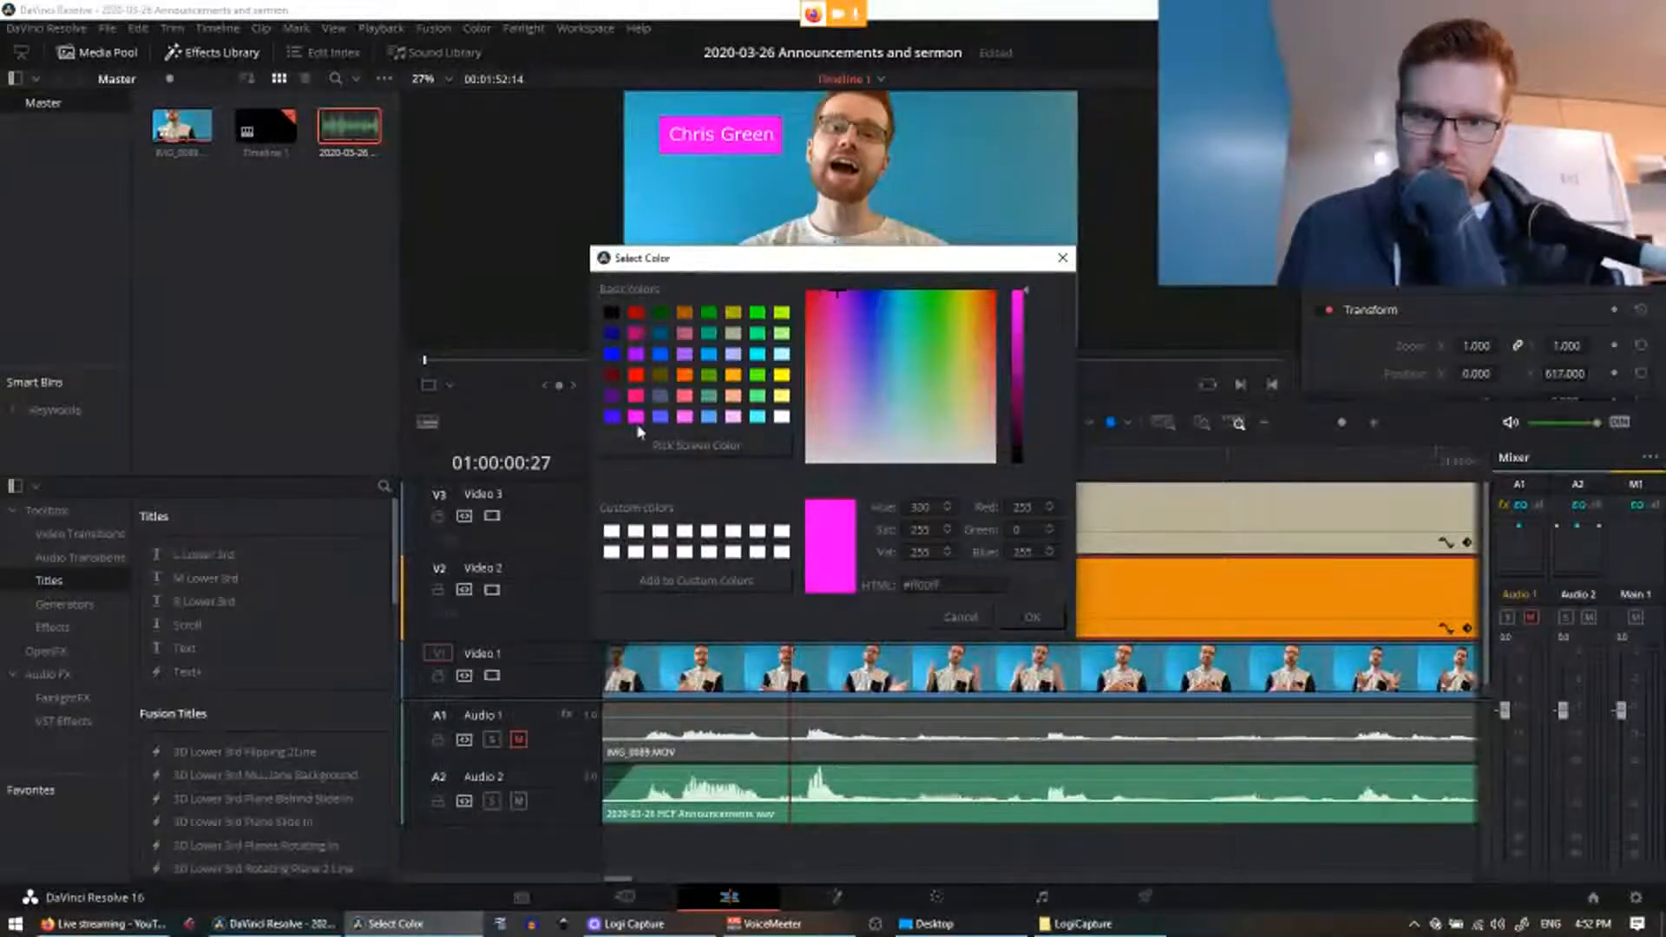
Step: Move the colour dialog aside, preview more swatches, then close it without applying a colour
{"action": "left_click_drag", "start_coordinate": [712, 257], "coordinate": [180, 329]}
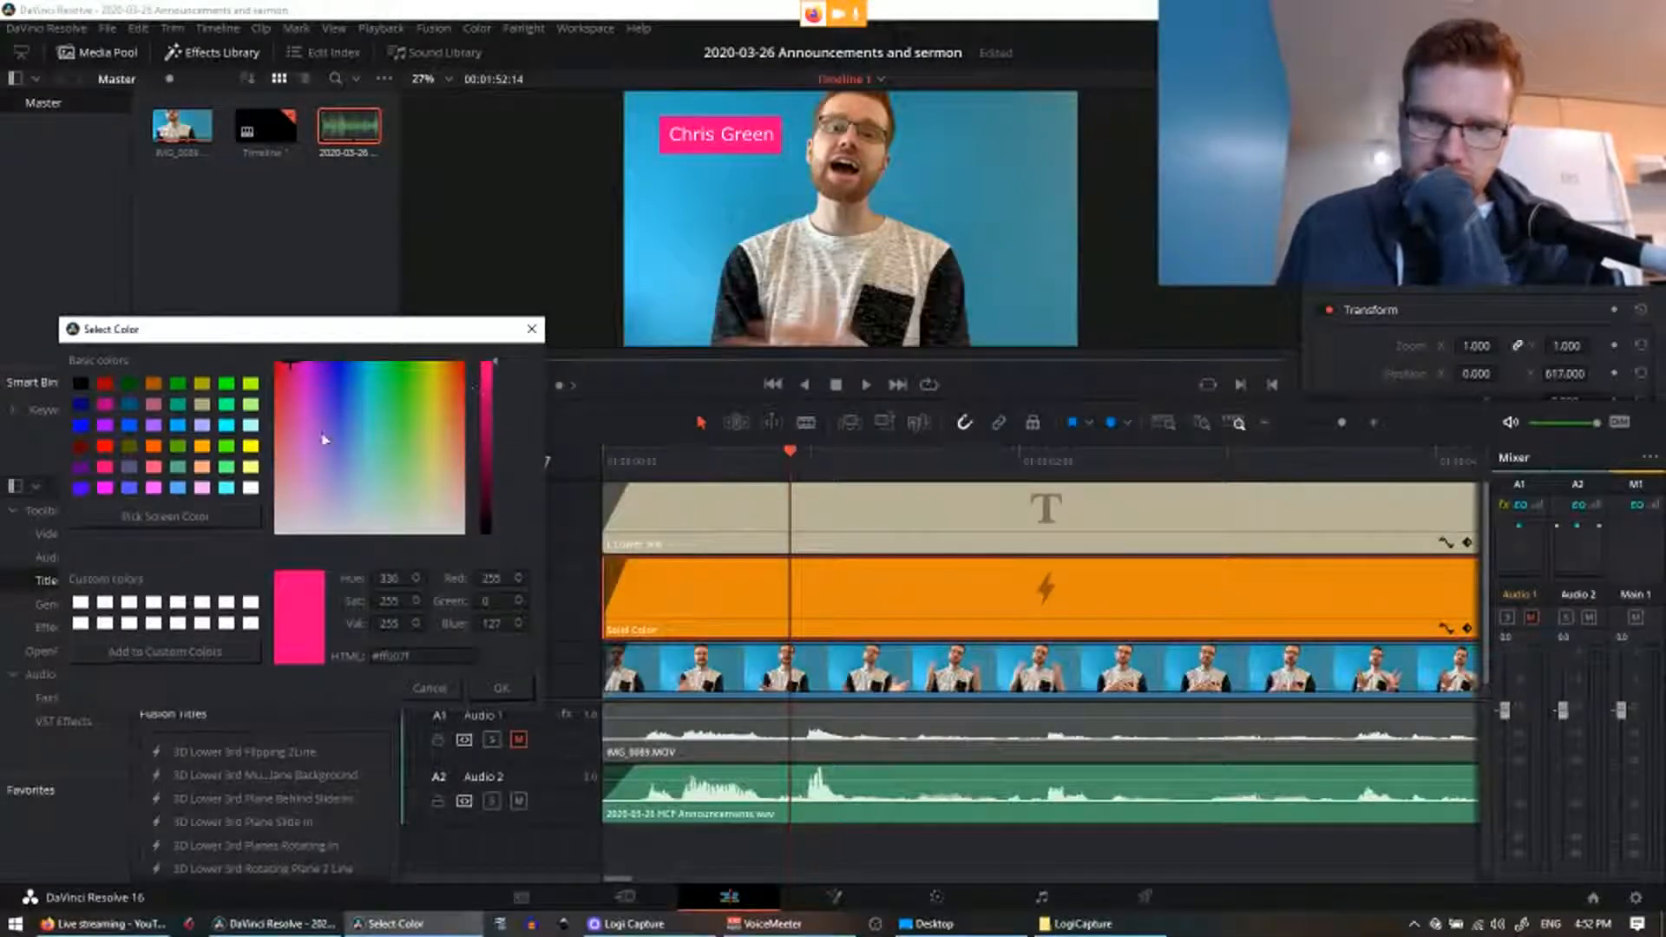
{"action": "left_click", "coordinate": [173, 487]}
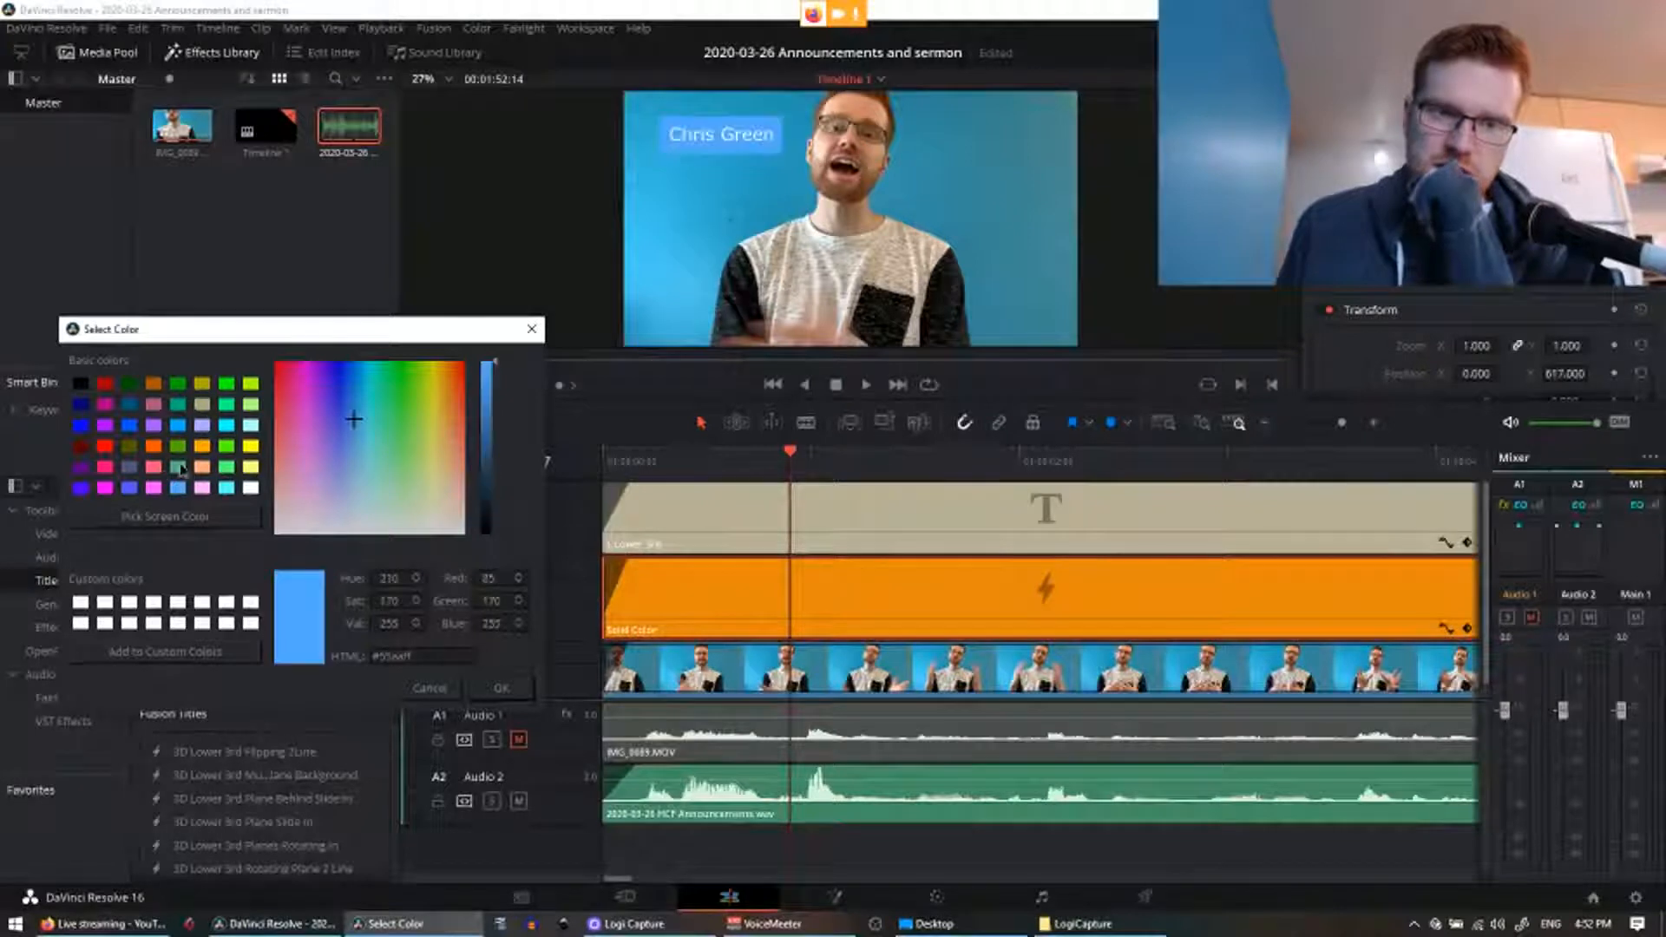
{"action": "left_click", "coordinate": [177, 447]}
{"action": "left_click", "coordinate": [177, 469]}
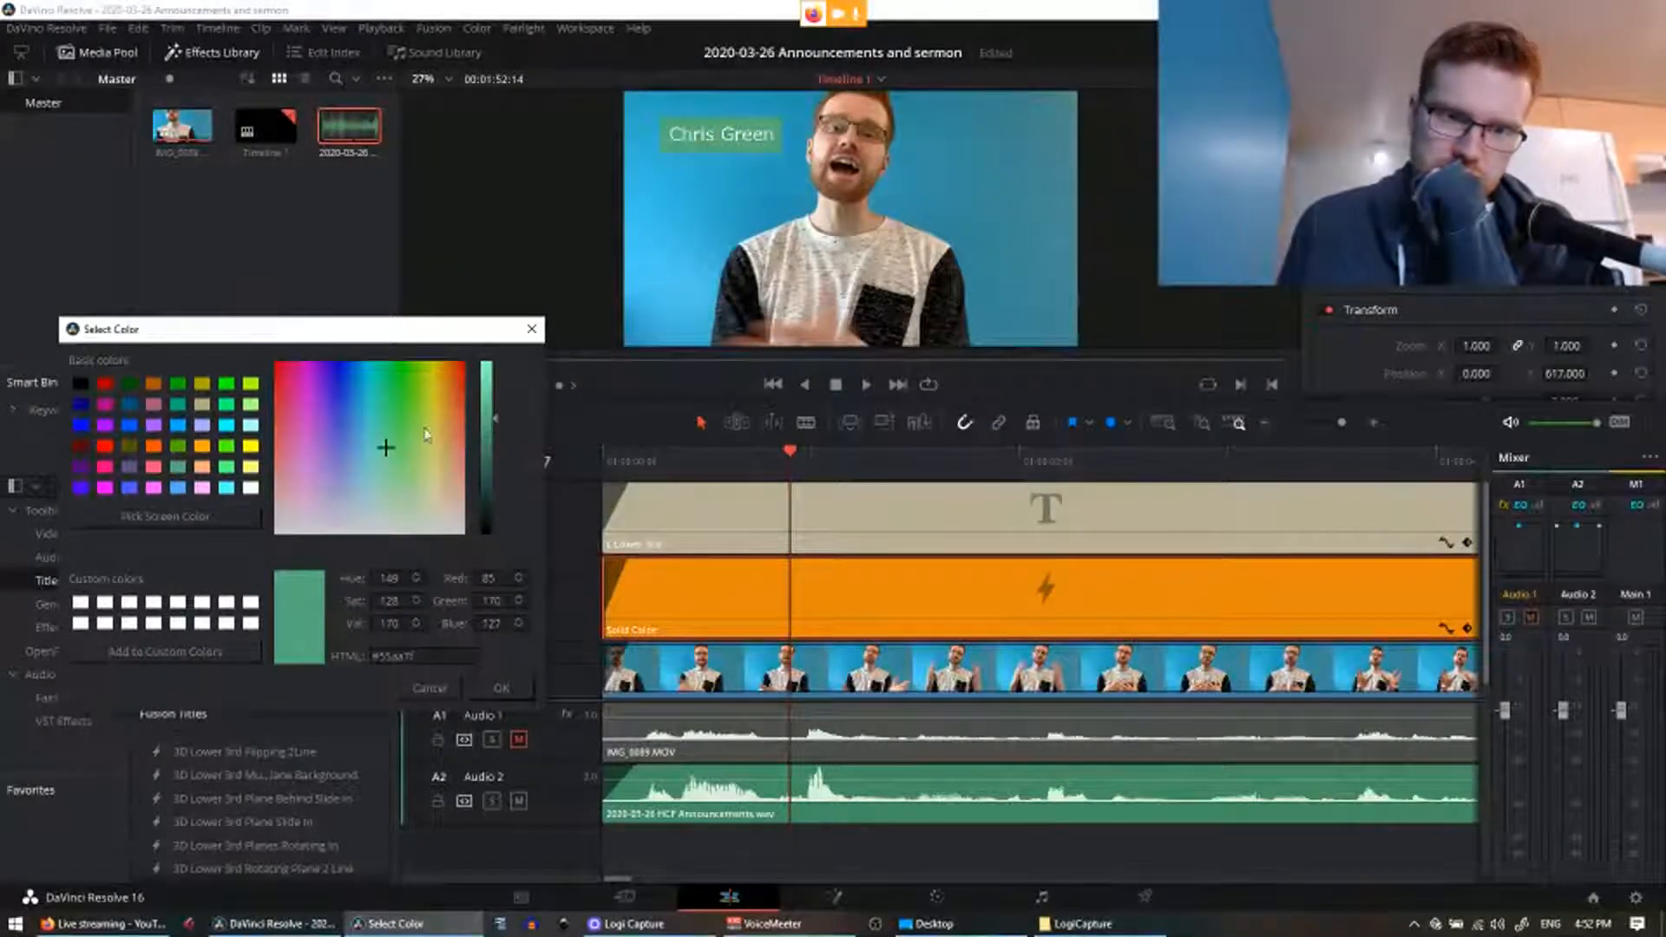
{"action": "left_click", "coordinate": [383, 446]}
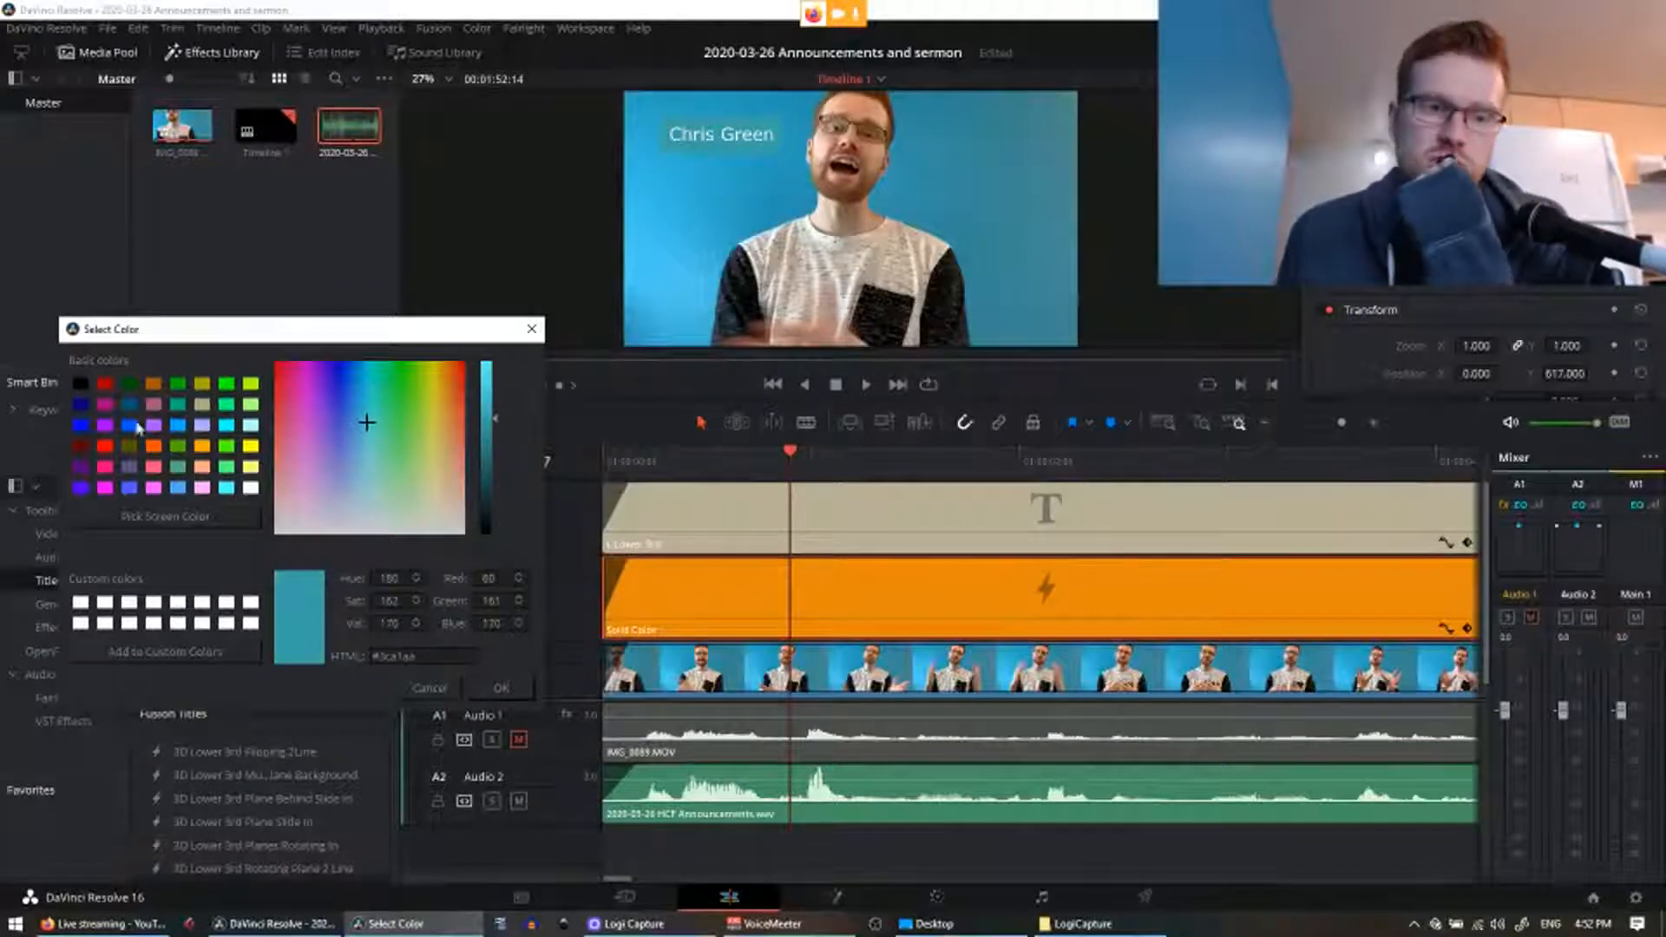
{"action": "left_click", "coordinate": [131, 406]}
{"action": "left_click", "coordinate": [153, 405]}
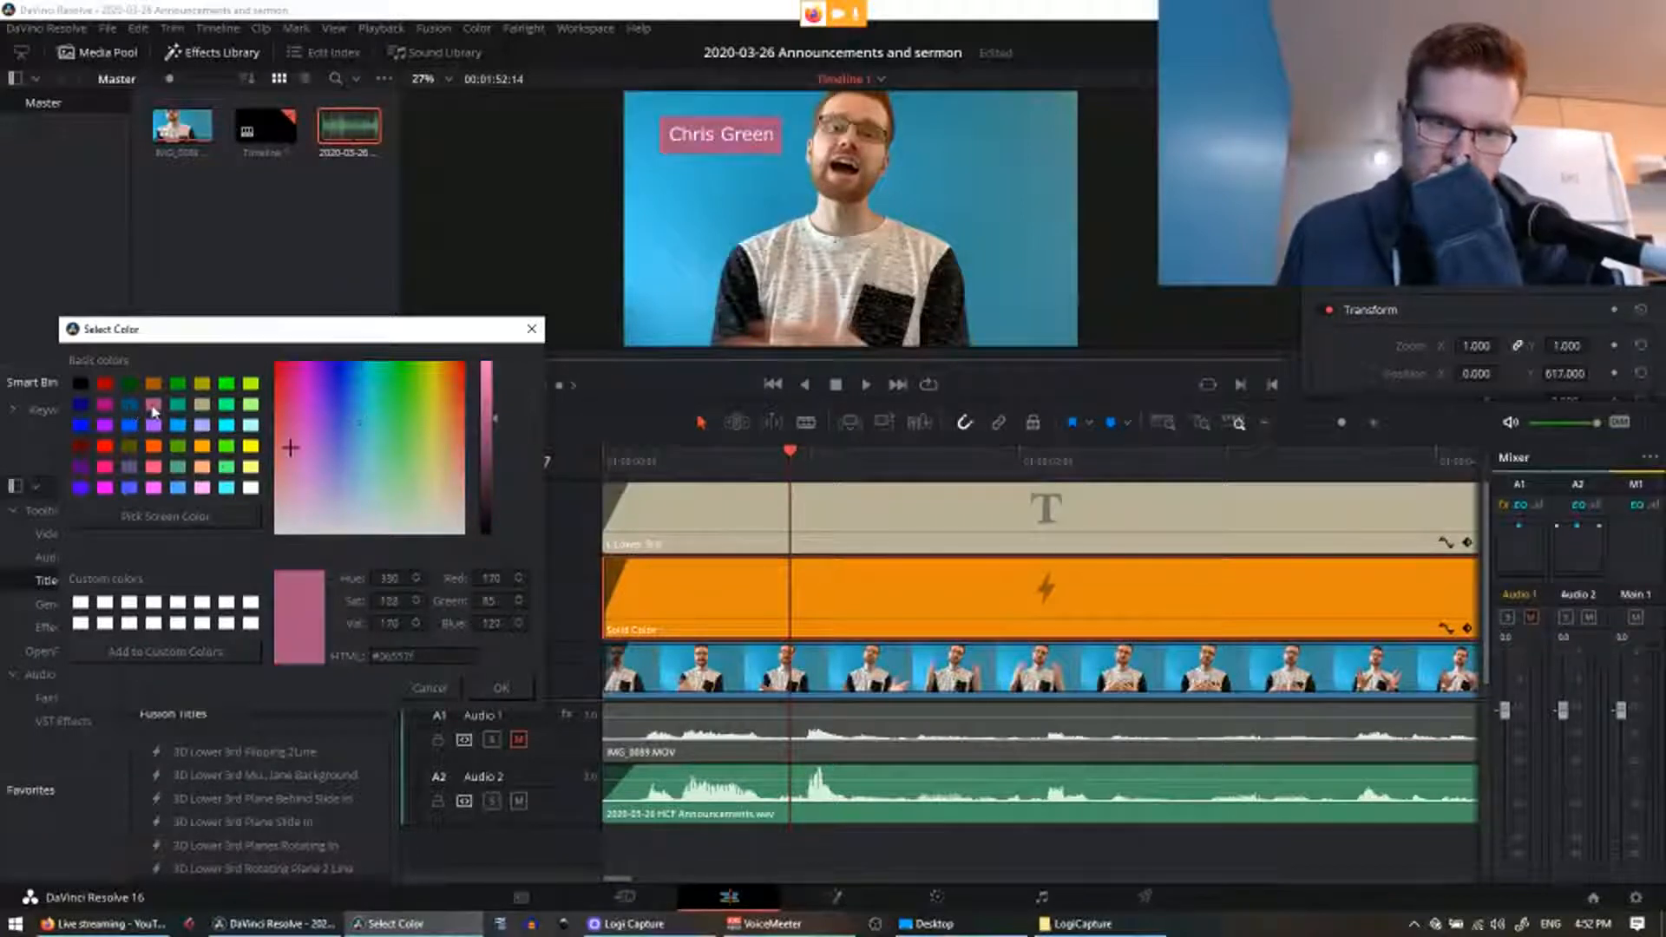
{"action": "left_click", "coordinate": [178, 487]}
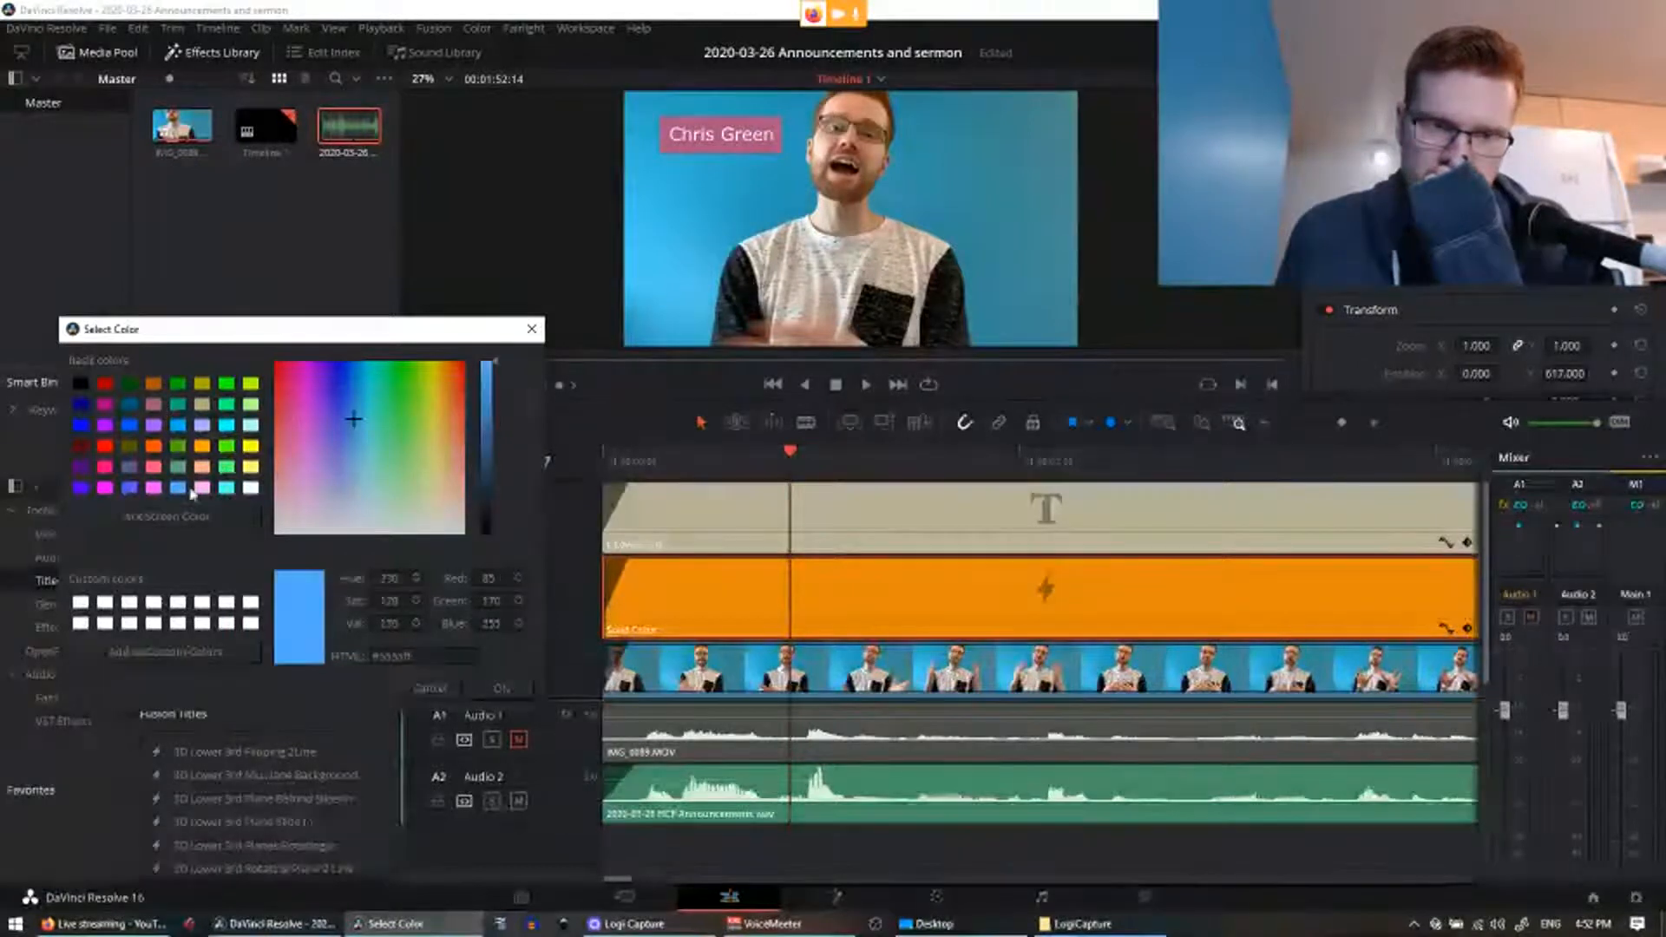
{"action": "left_click", "coordinate": [202, 488]}
{"action": "left_click", "coordinate": [151, 489]}
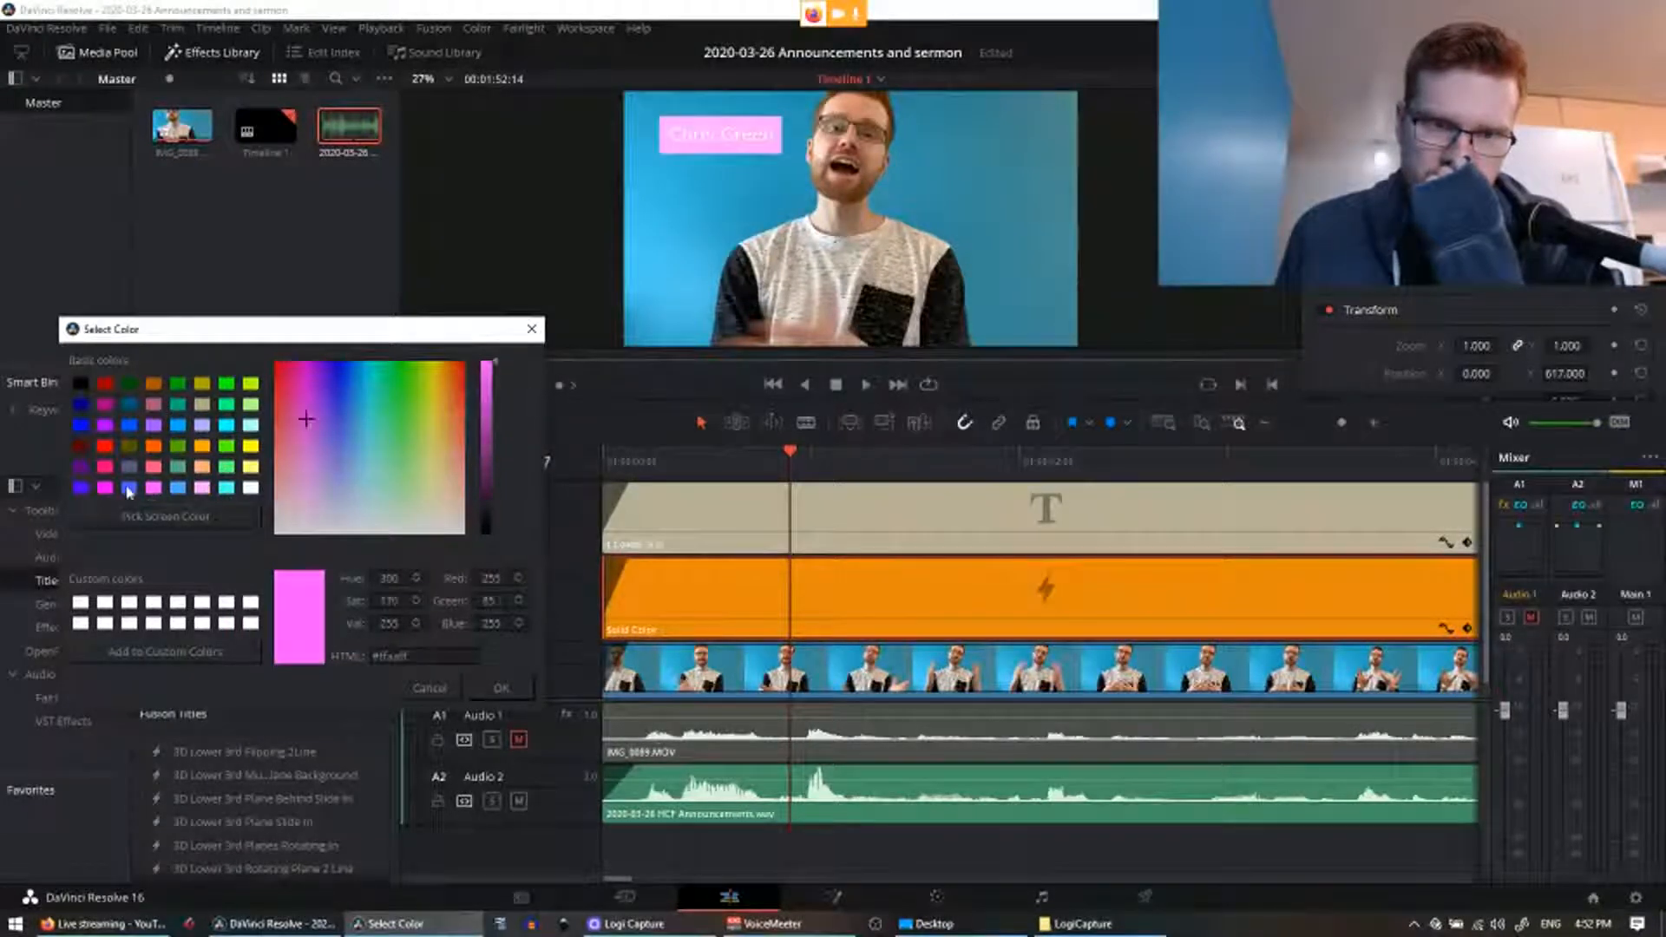
{"action": "left_click", "coordinate": [105, 490]}
{"action": "left_click", "coordinate": [109, 468]}
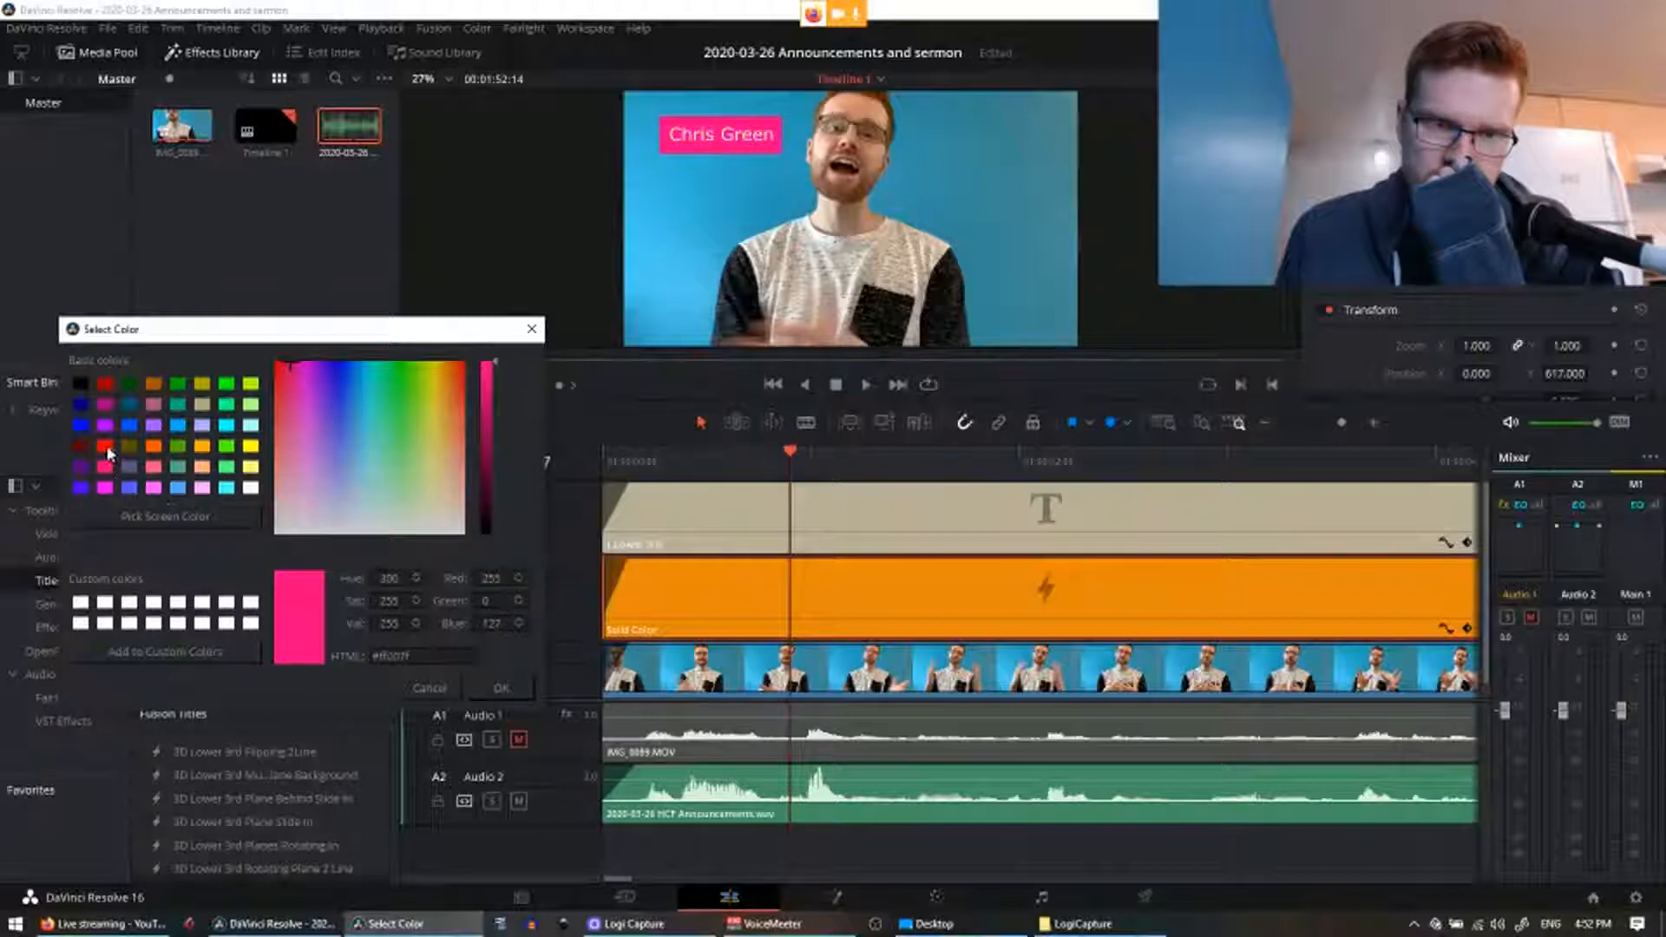
{"action": "left_click", "coordinate": [105, 446]}
{"action": "left_click", "coordinate": [105, 425]}
{"action": "left_click", "coordinate": [176, 426]}
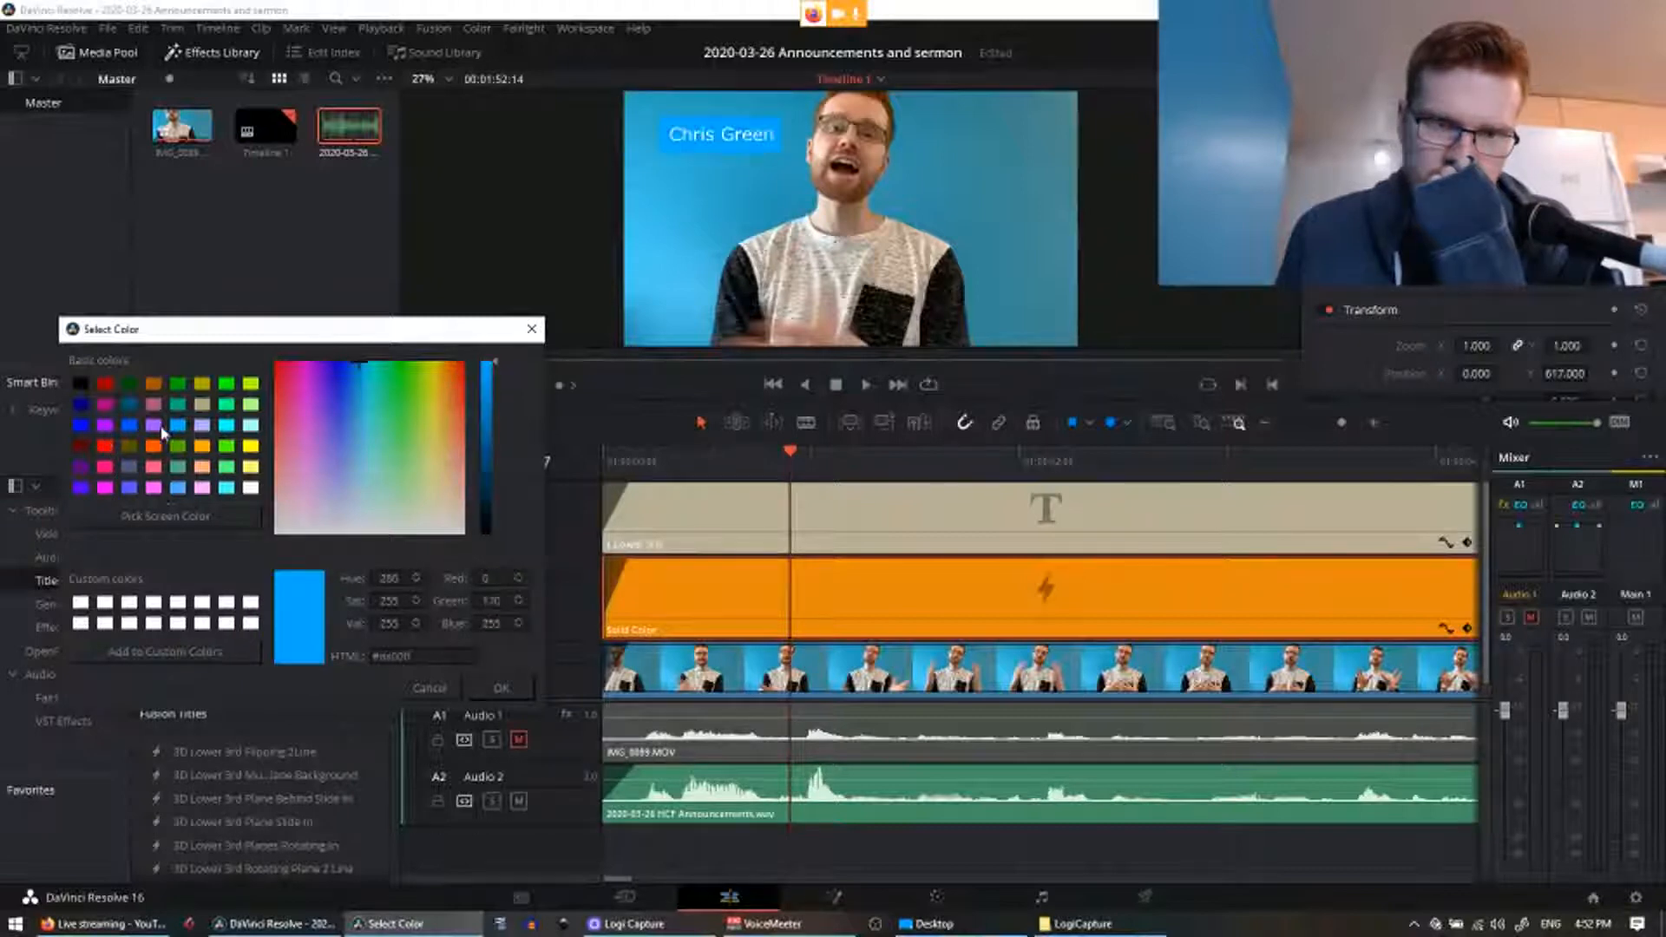
{"action": "left_click", "coordinate": [531, 329]}
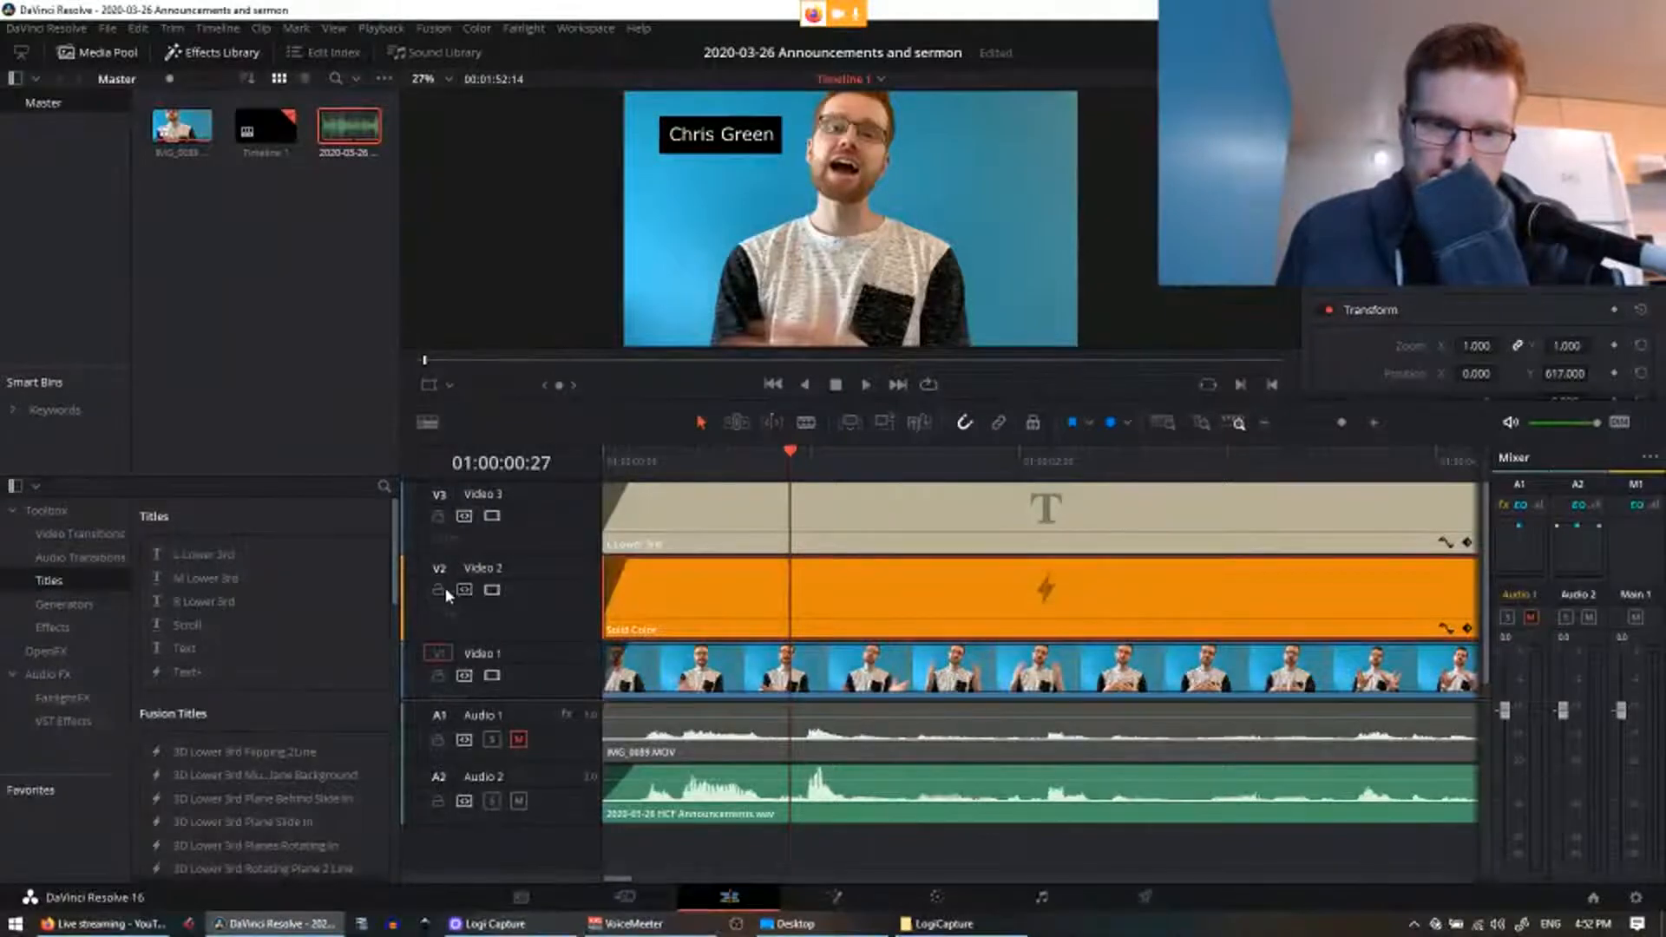
Step: Disable the Video 2 track to hide the black box, then select the Lower 3rd title clip
{"action": "left_click", "coordinate": [492, 594]}
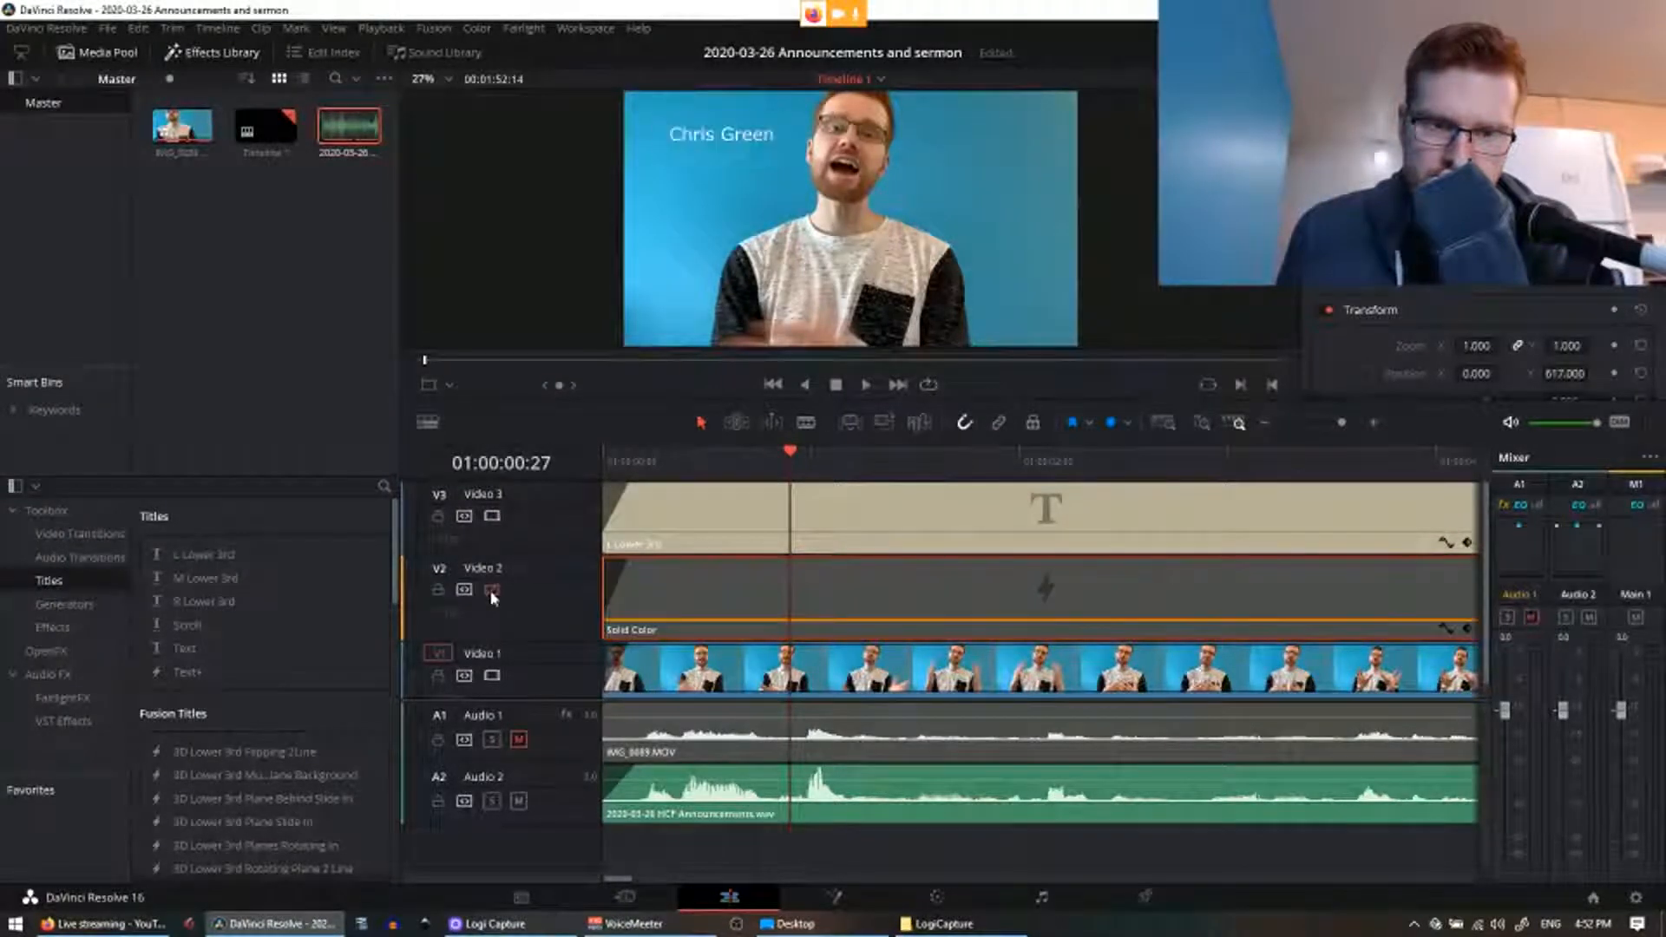
{"action": "left_click", "coordinate": [492, 594]}
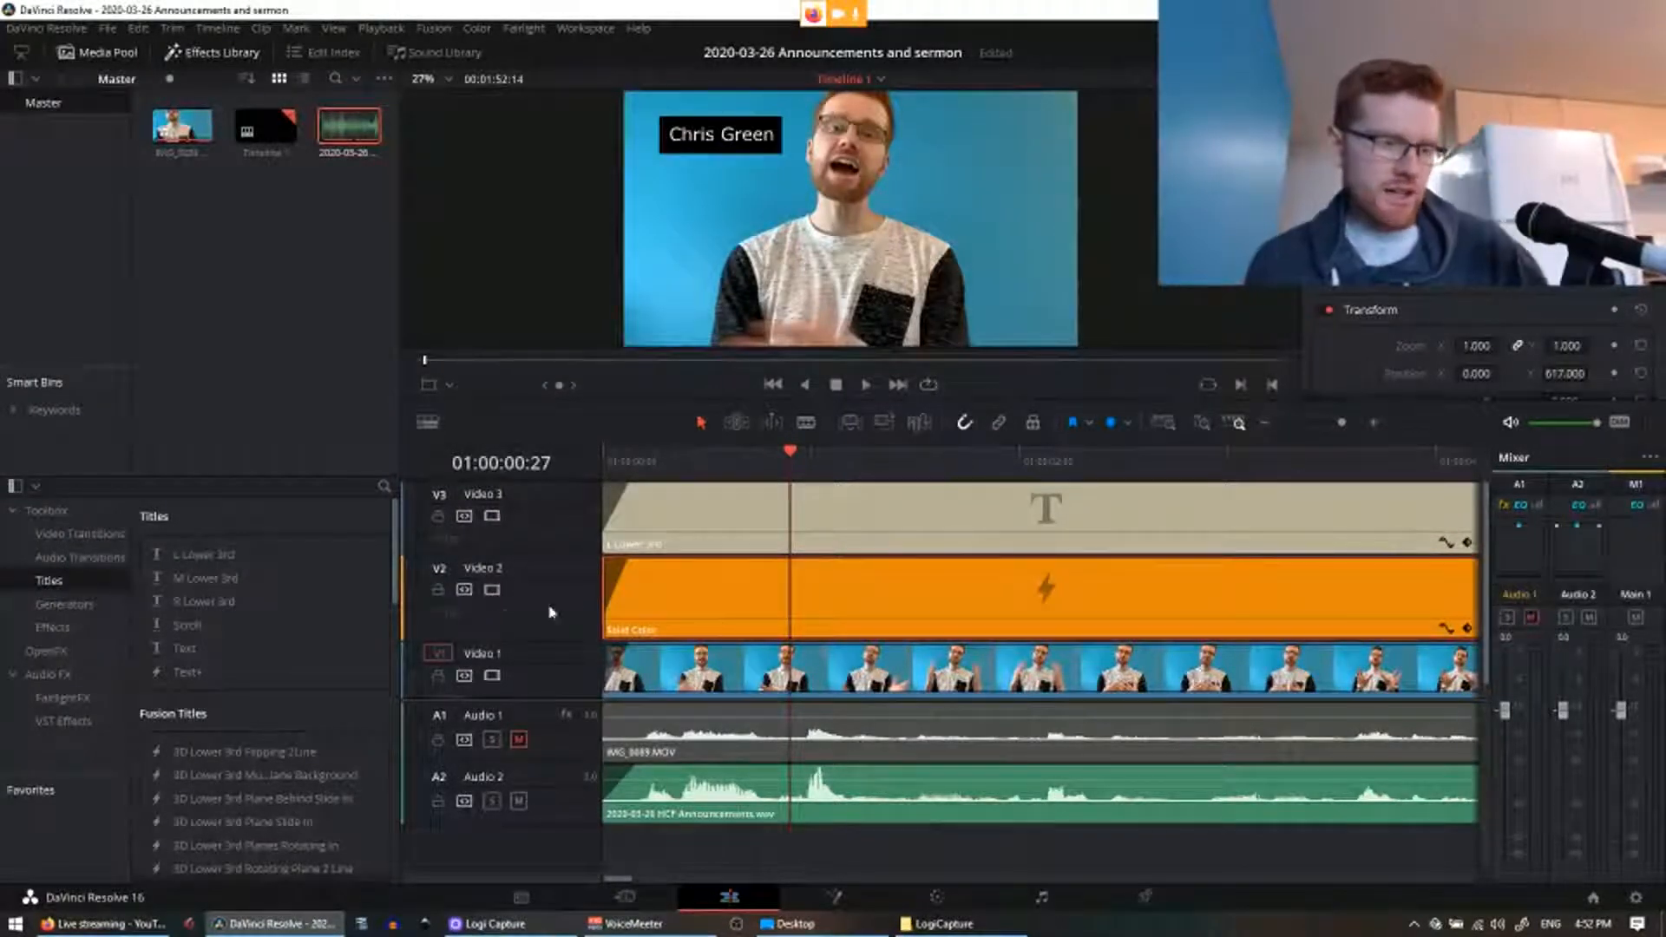
{"action": "left_click", "coordinate": [492, 590]}
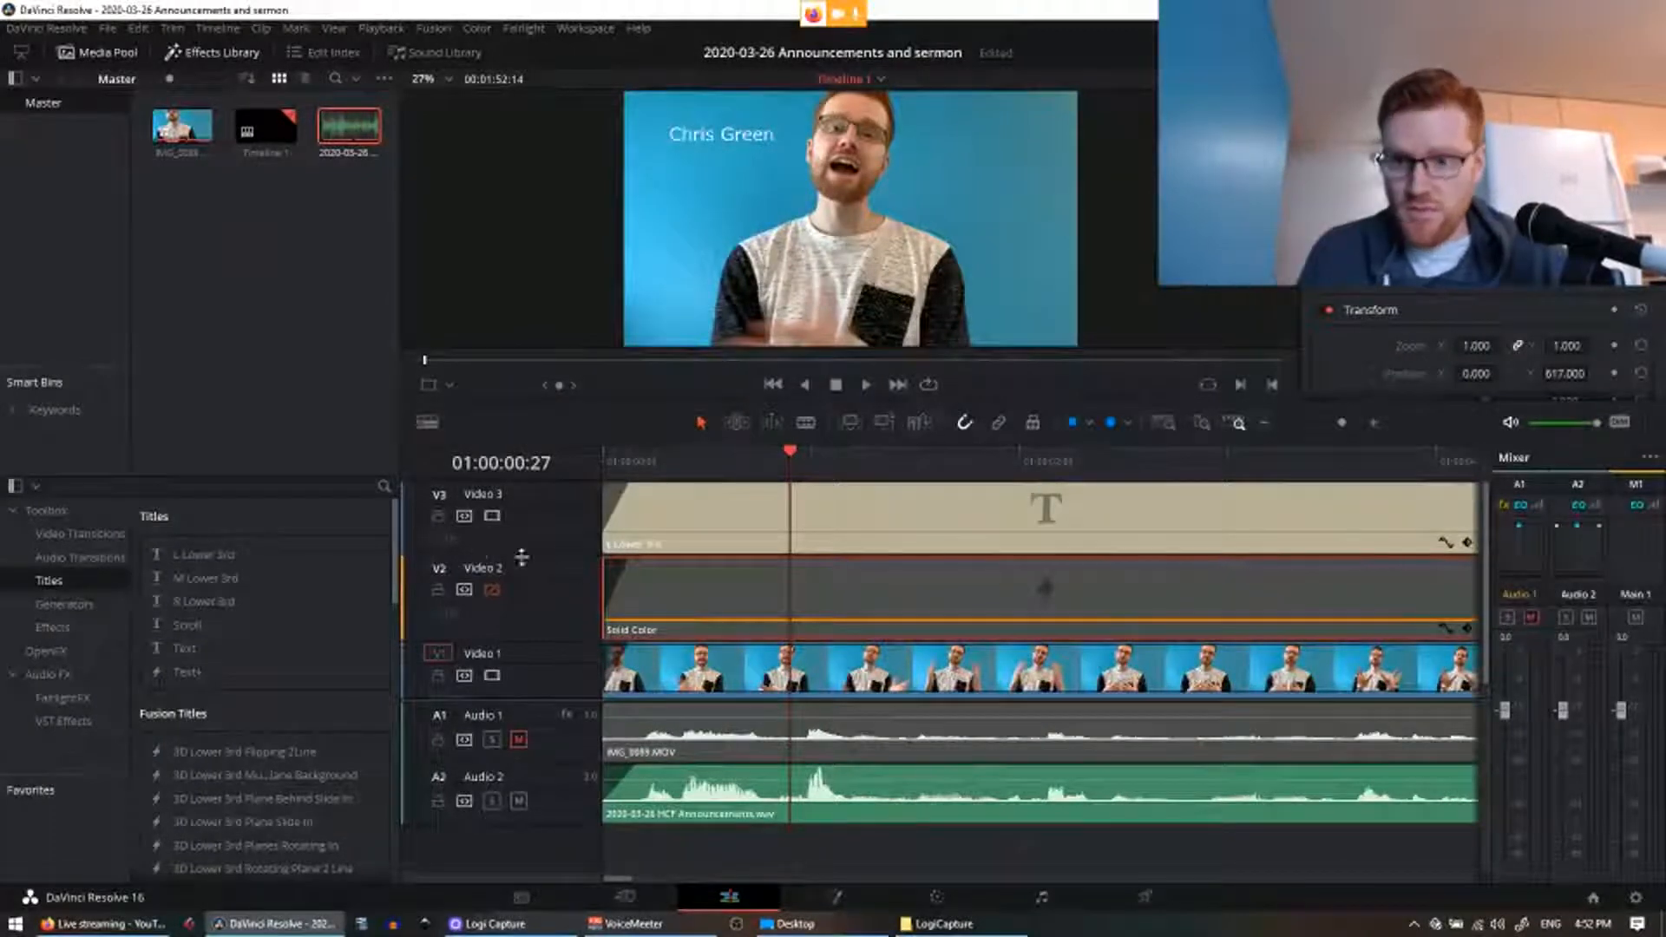
{"action": "left_click", "coordinate": [746, 544]}
{"action": "scroll", "coordinate": [1512, 349], "scroll_direction": "down", "scroll_amount": 5}
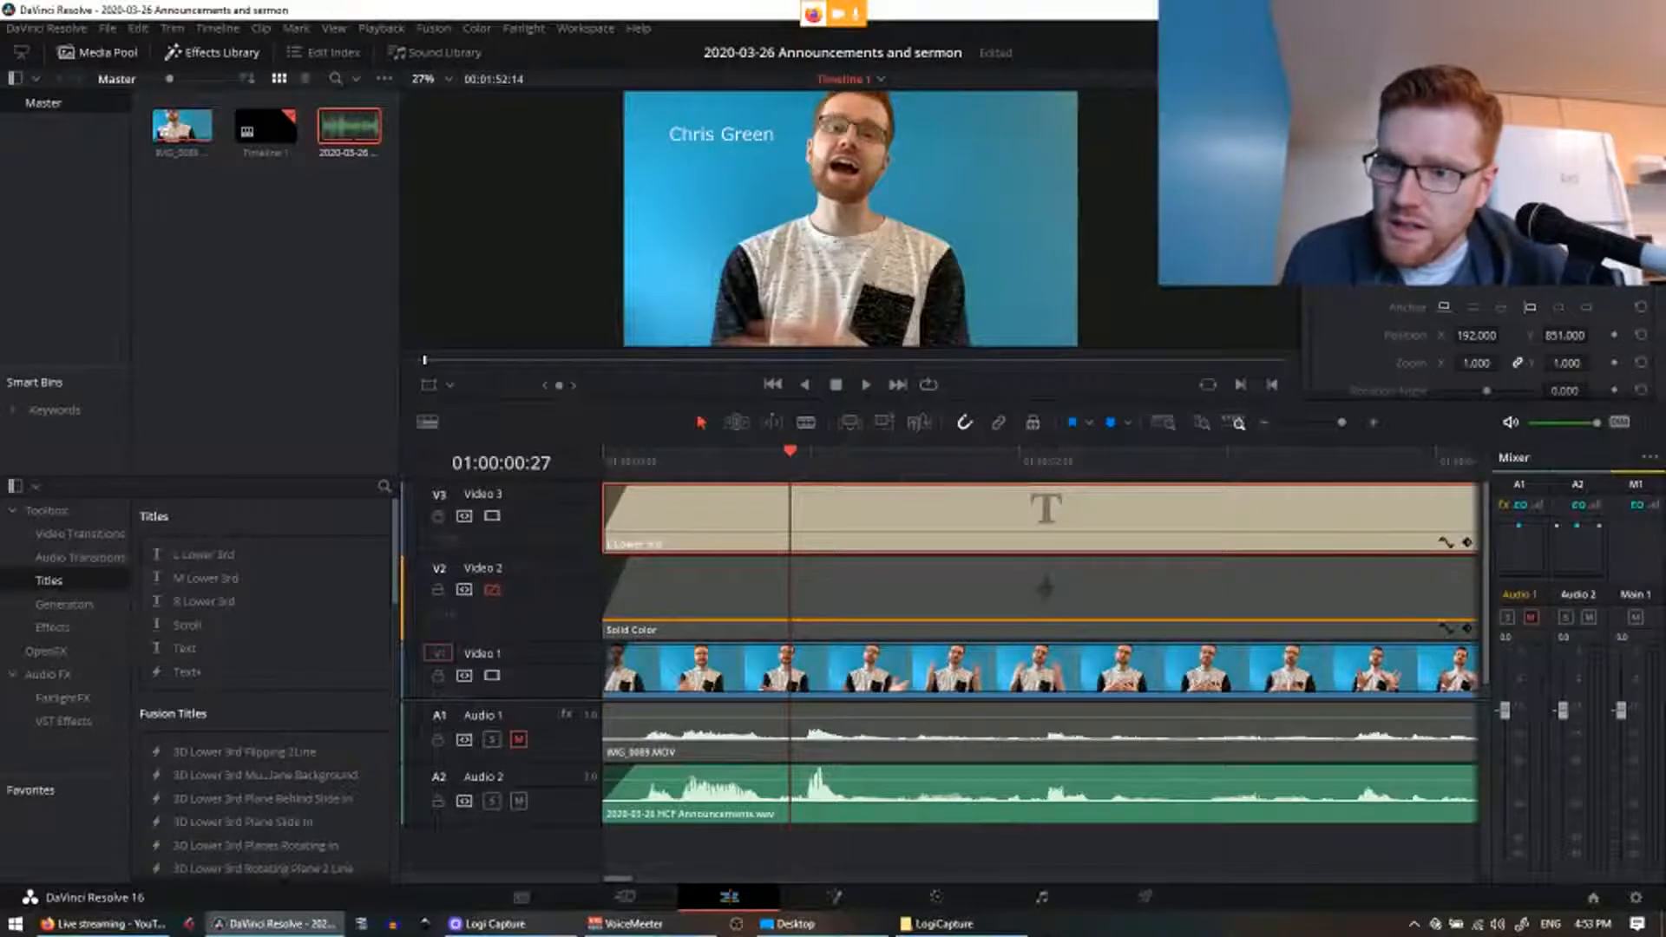
Step: Try a bold serif, Sylfaen and sans-serif fonts on the name title, plus an italic style
{"action": "scroll", "coordinate": [1532, 295], "scroll_direction": "up", "scroll_amount": 3}
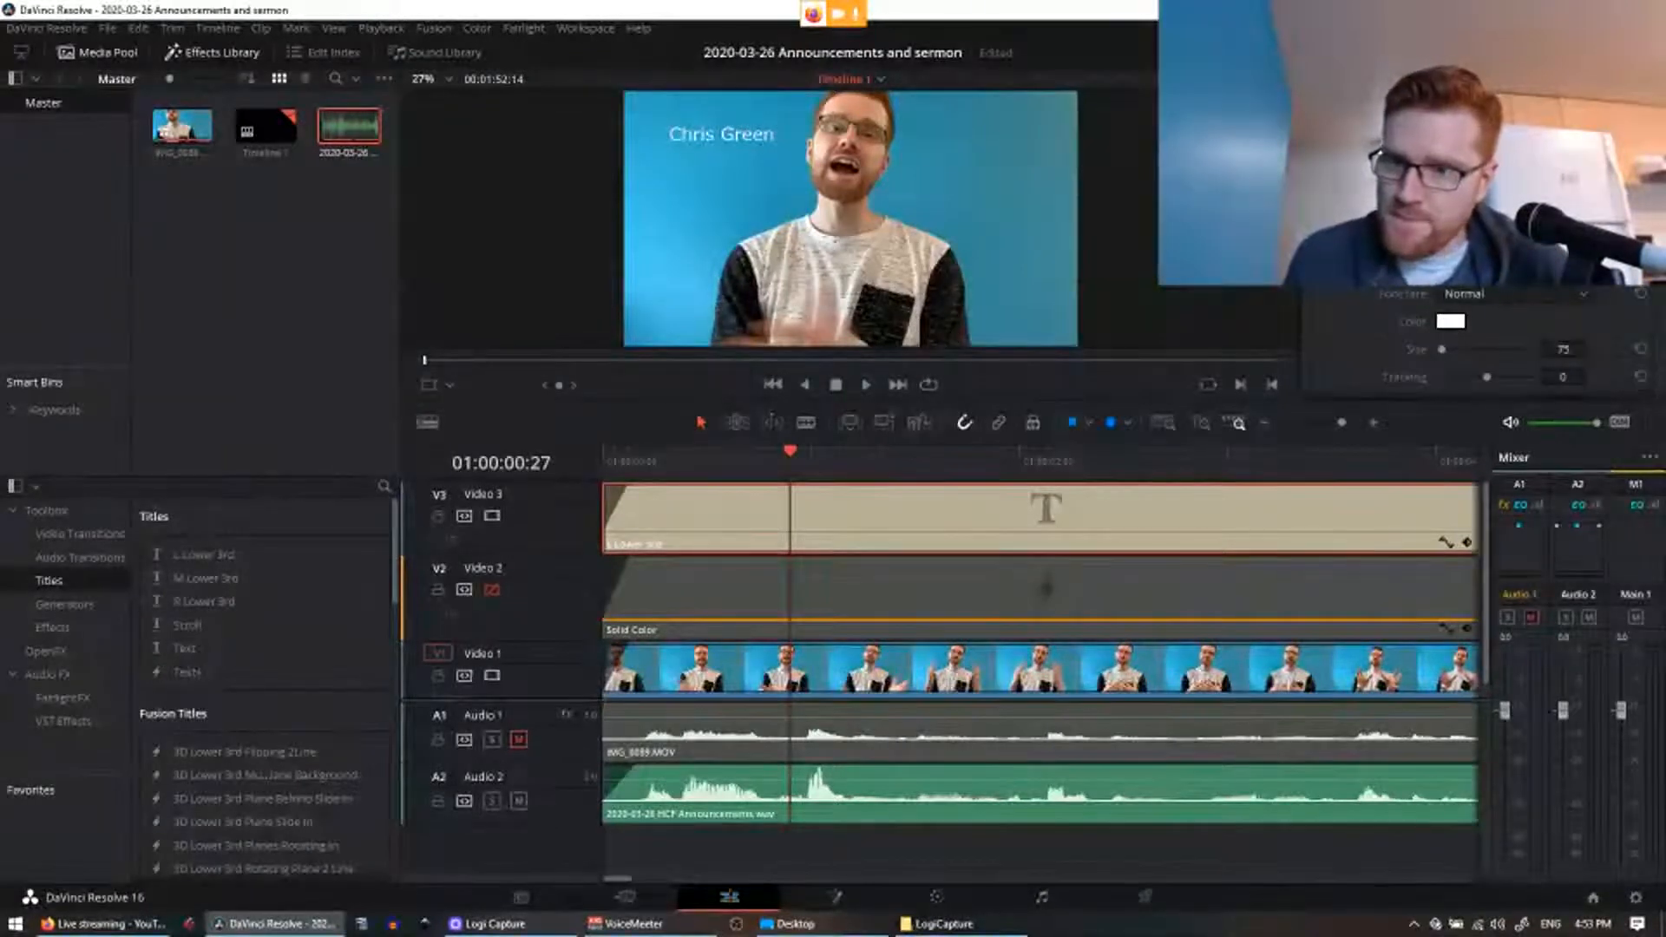
{"action": "left_click", "coordinate": [1514, 294]}
{"action": "left_click", "coordinate": [1485, 336]}
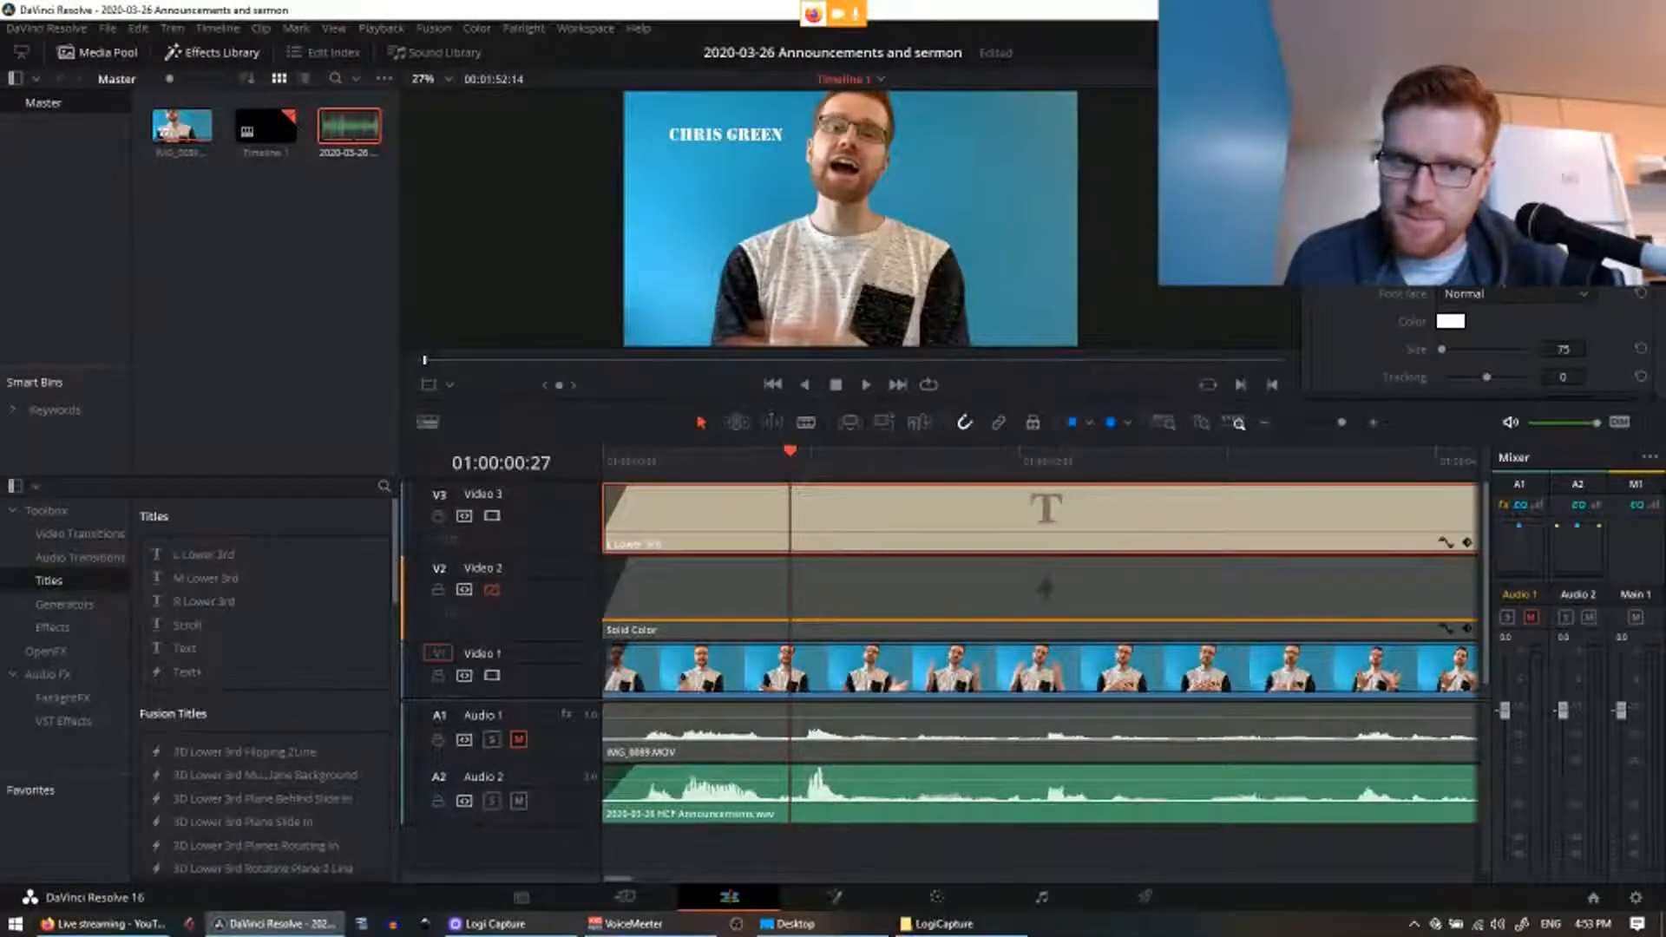
{"action": "left_click", "coordinate": [1514, 293]}
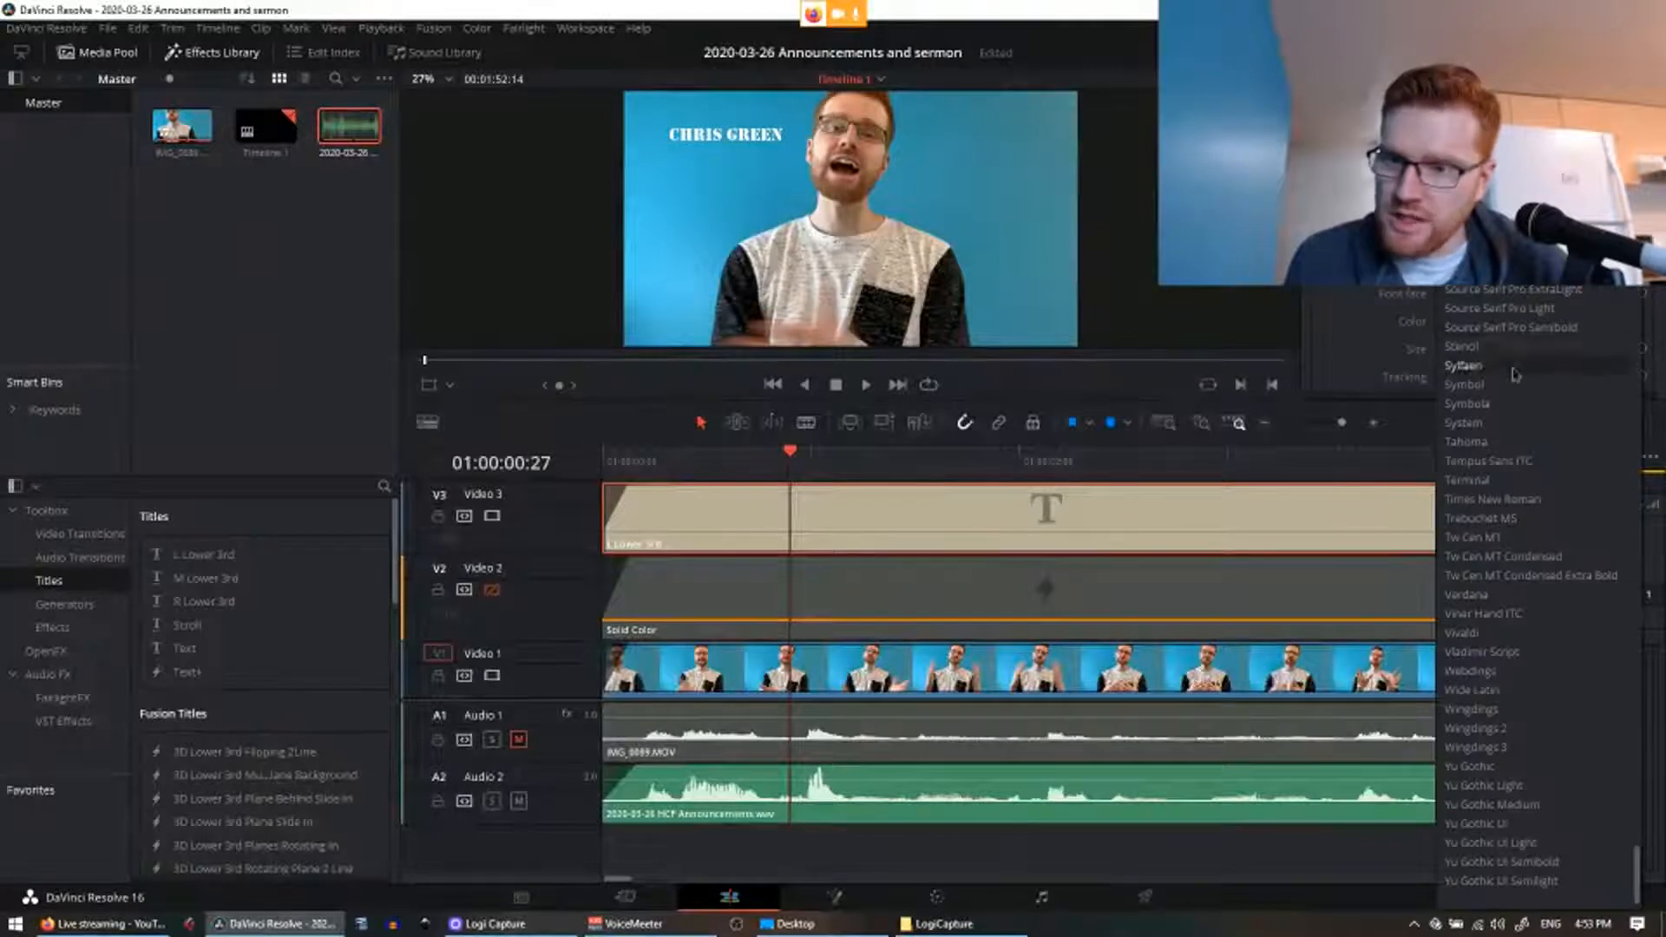
{"action": "left_click", "coordinate": [1514, 373]}
{"action": "left_click", "coordinate": [1507, 295]}
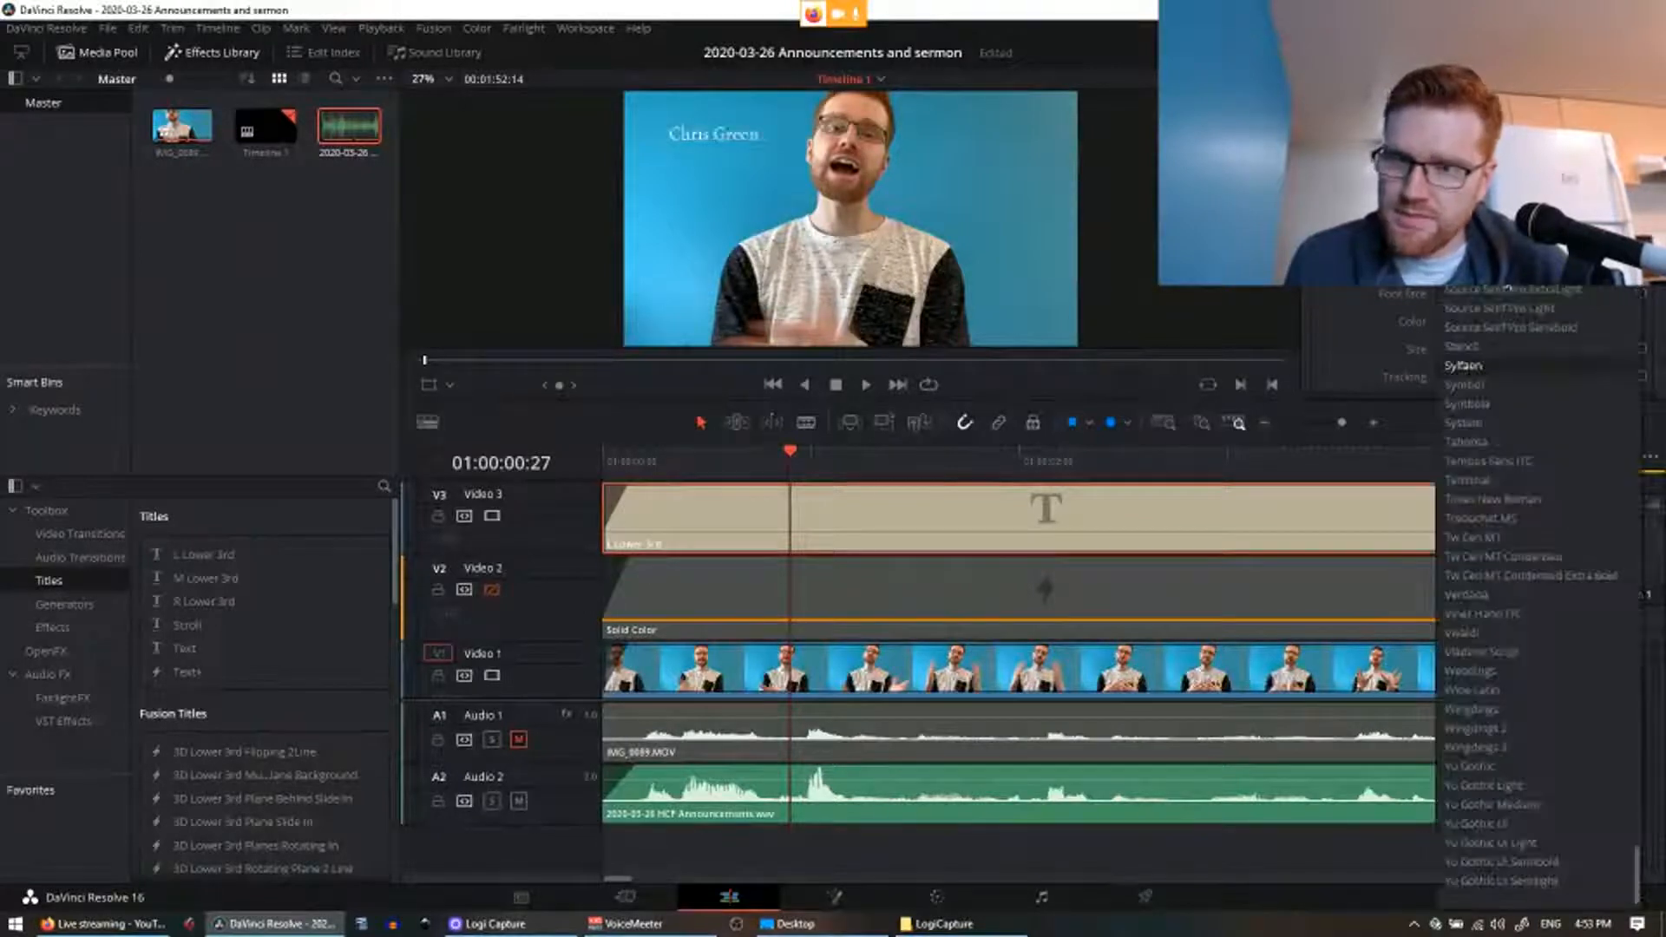
{"action": "left_click", "coordinate": [1493, 535]}
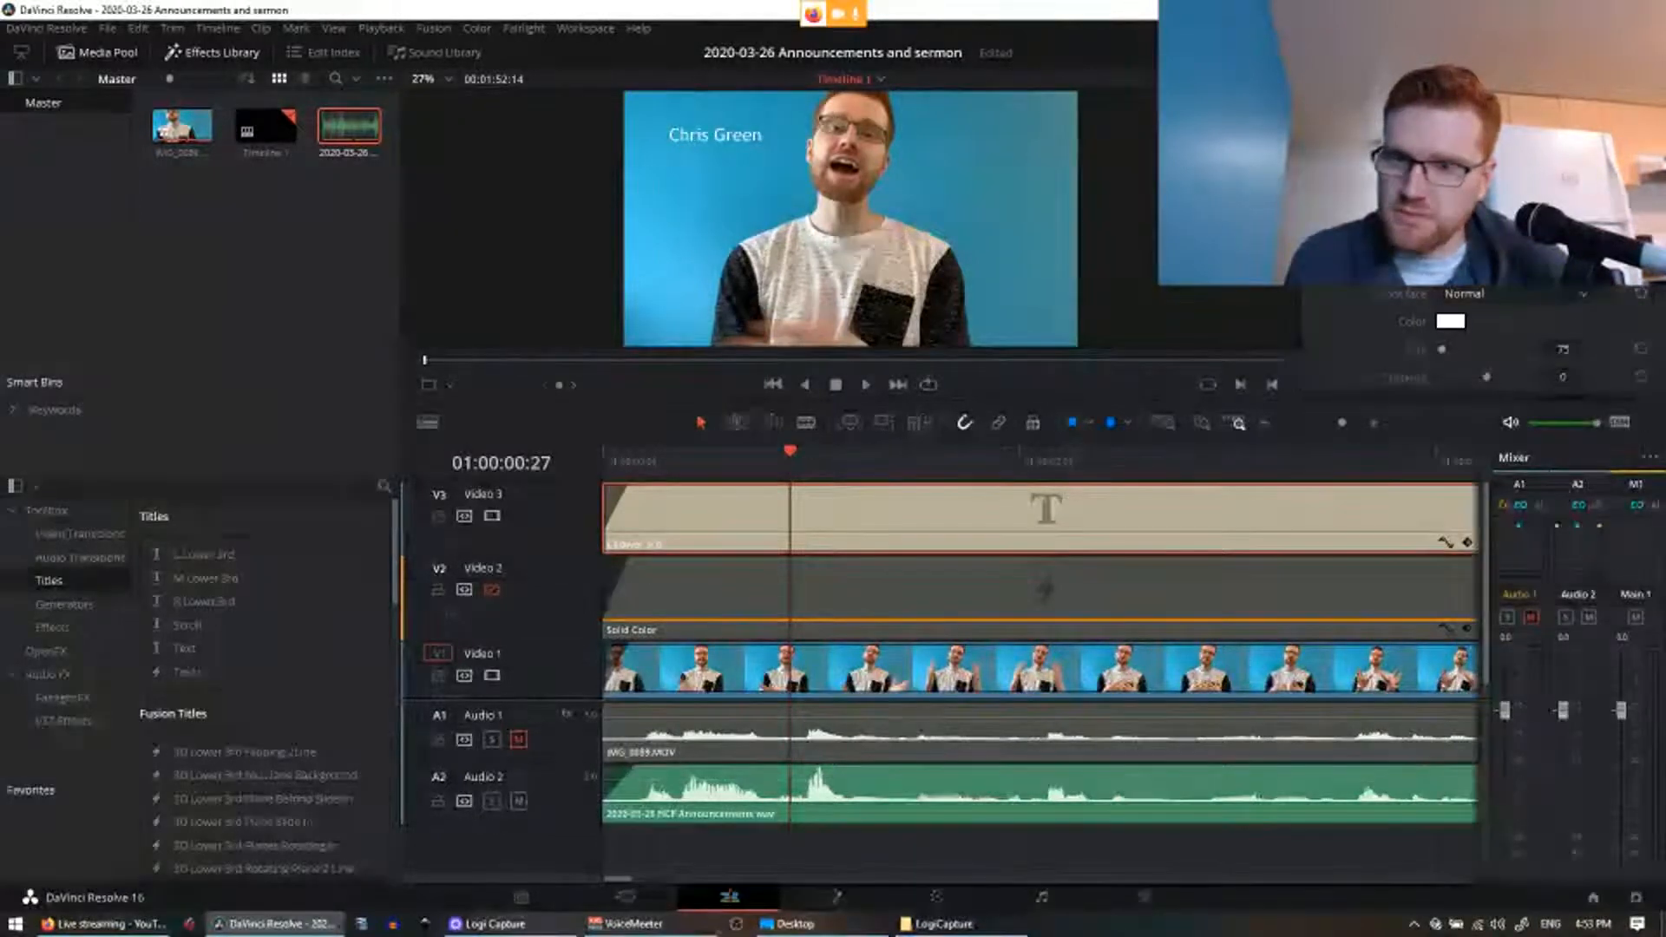
{"action": "left_click", "coordinate": [1514, 294]}
{"action": "left_click", "coordinate": [1489, 534]}
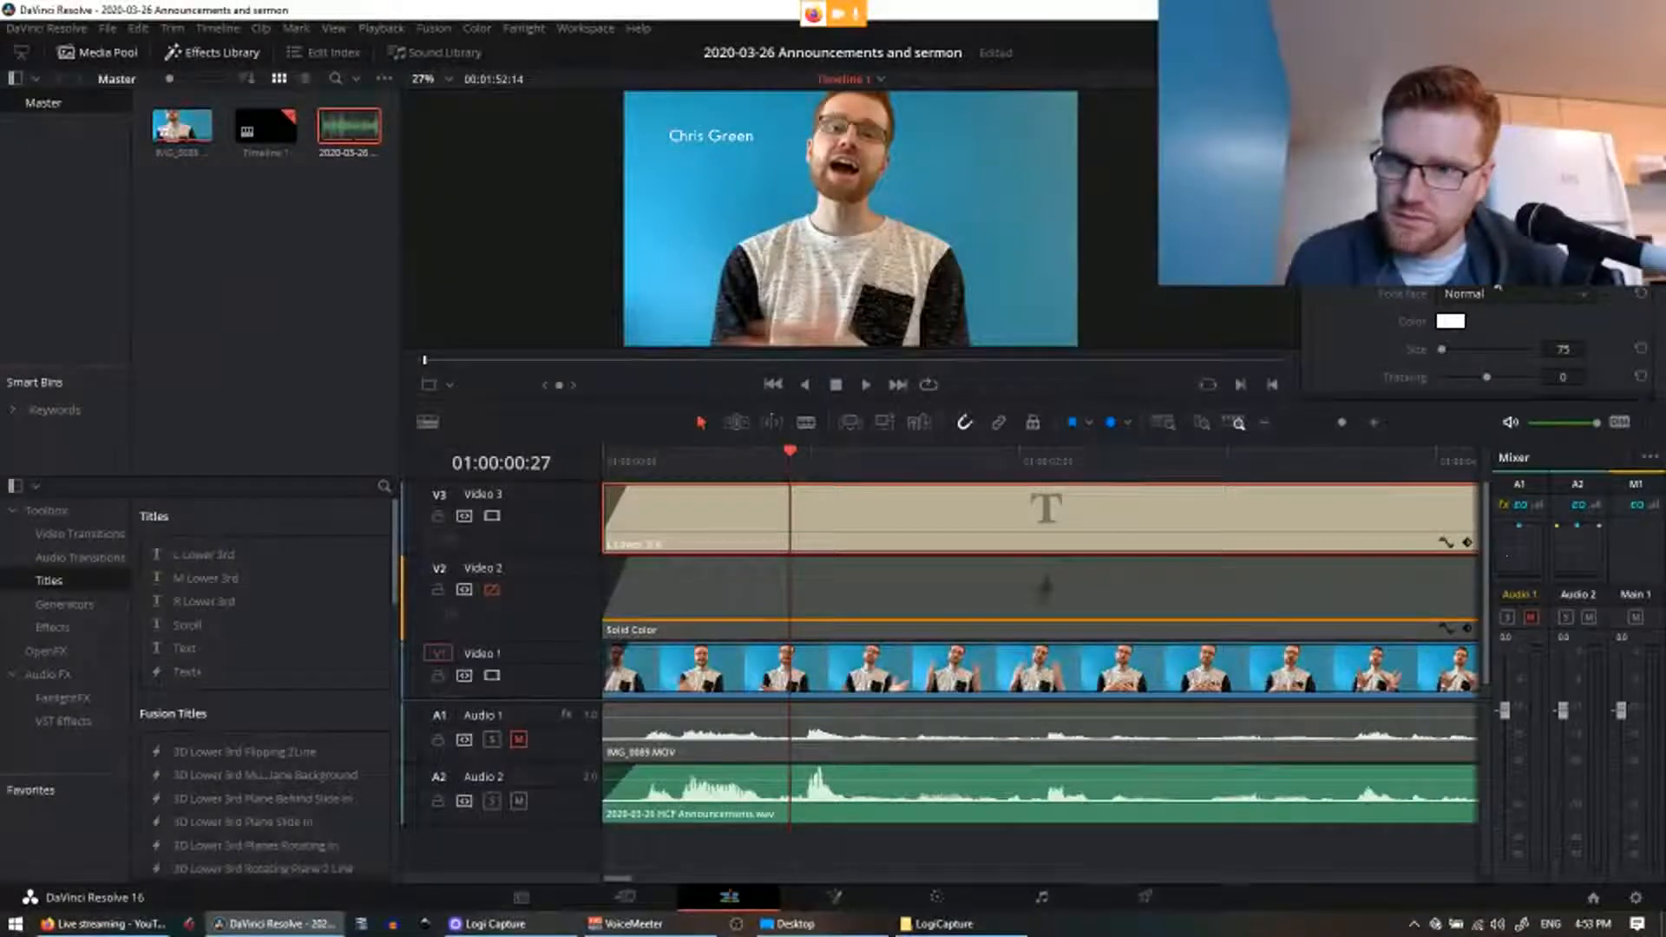
{"action": "left_click", "coordinate": [1498, 294]}
{"action": "left_click", "coordinate": [1498, 648]}
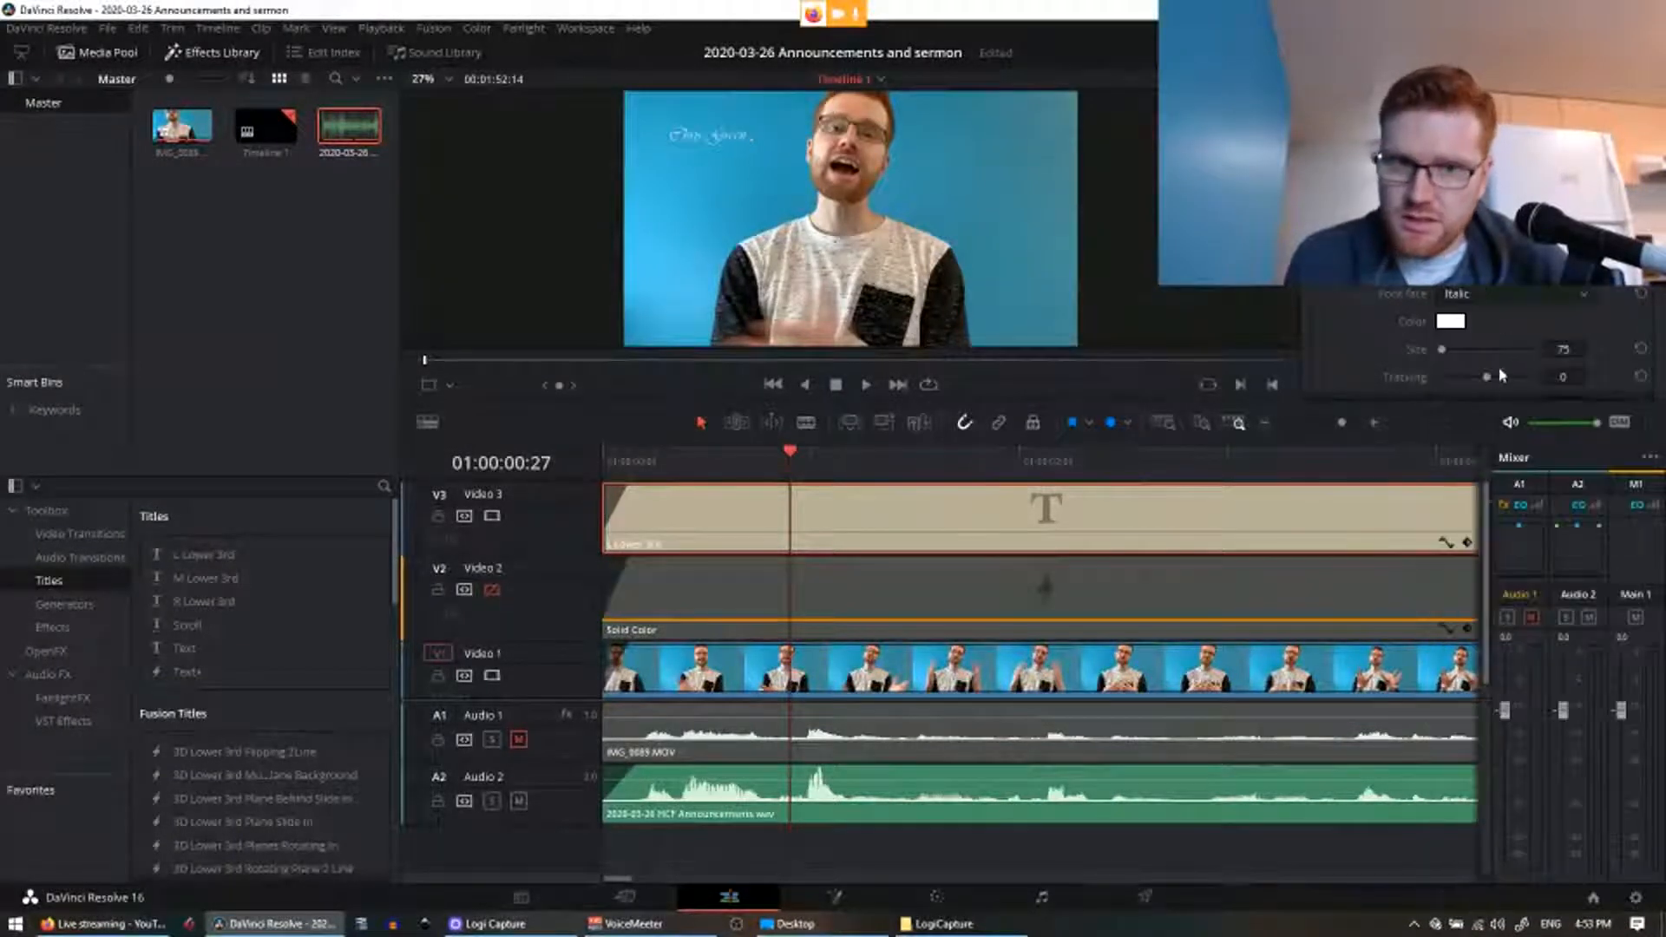
Step: Test more fonts on the title, including a Demi Bold style and a blackletter face
{"action": "left_click", "coordinate": [1510, 294]}
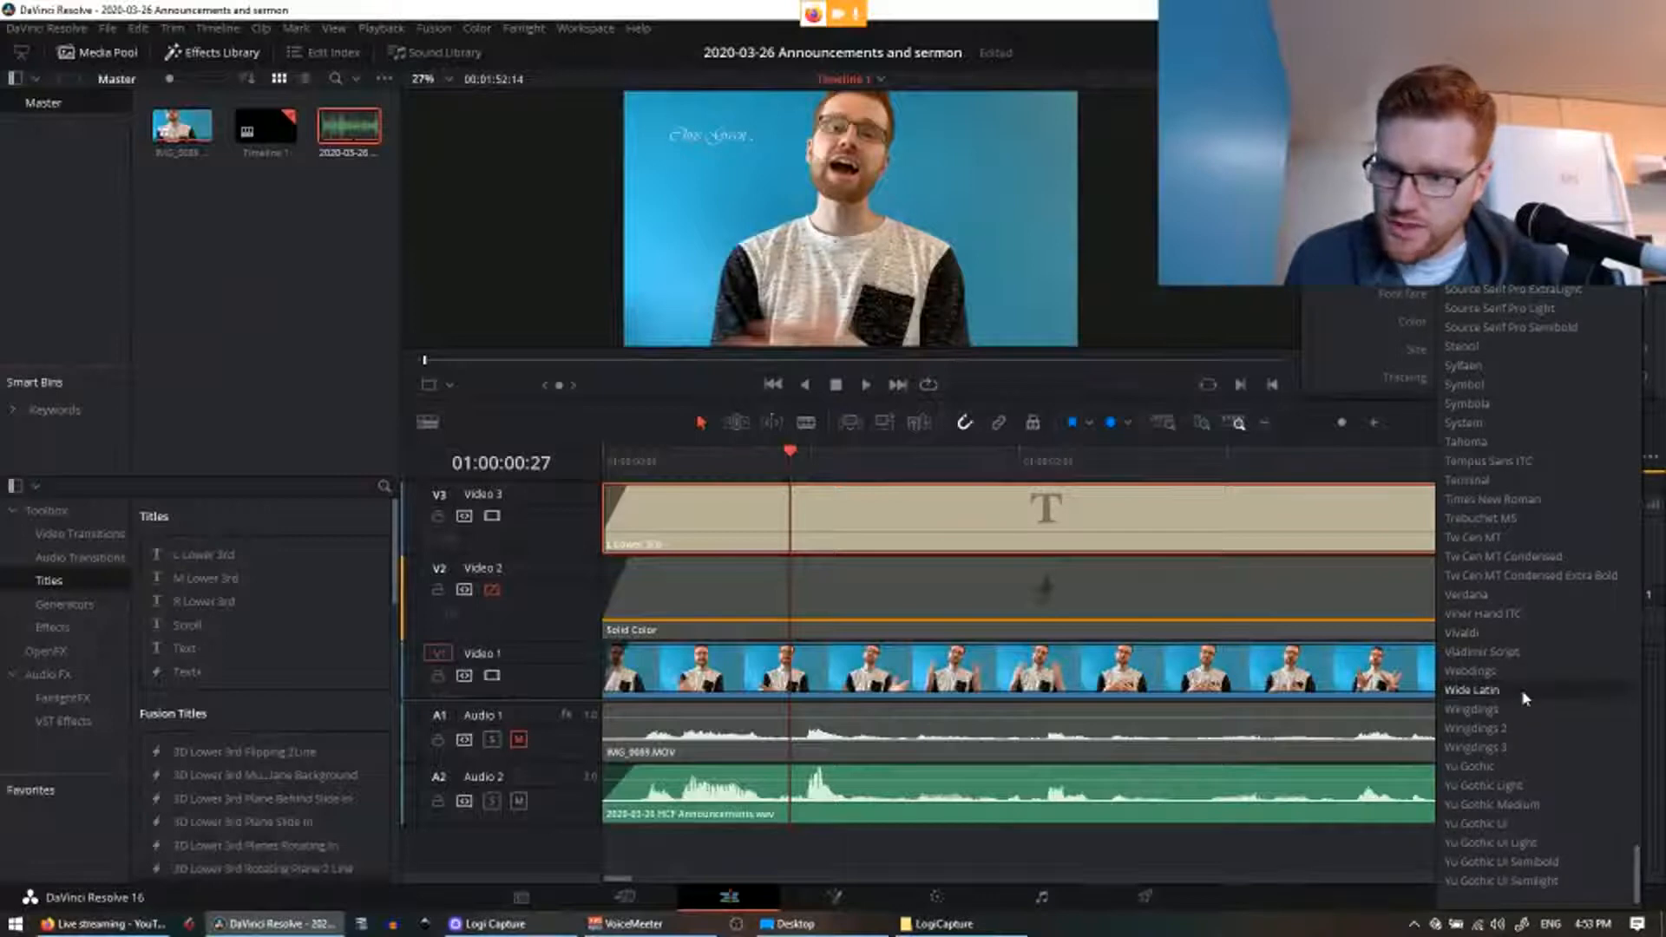
{"action": "scroll", "coordinate": [1526, 699], "scroll_direction": "up", "scroll_amount": 12}
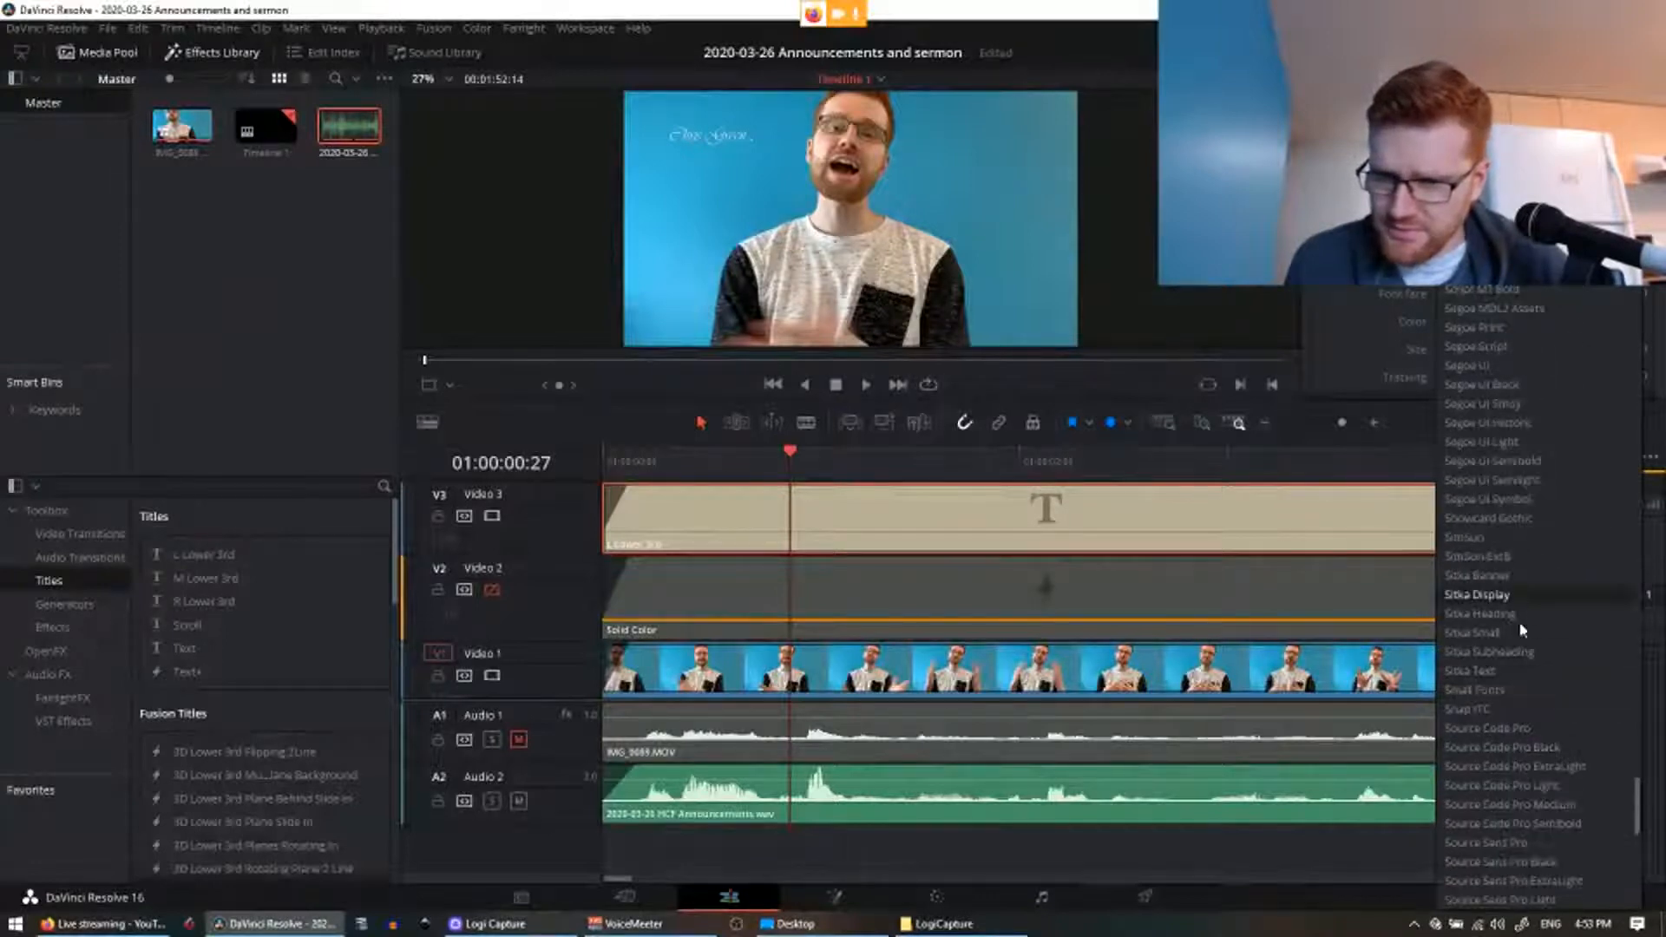
{"action": "left_click", "coordinate": [1501, 692]}
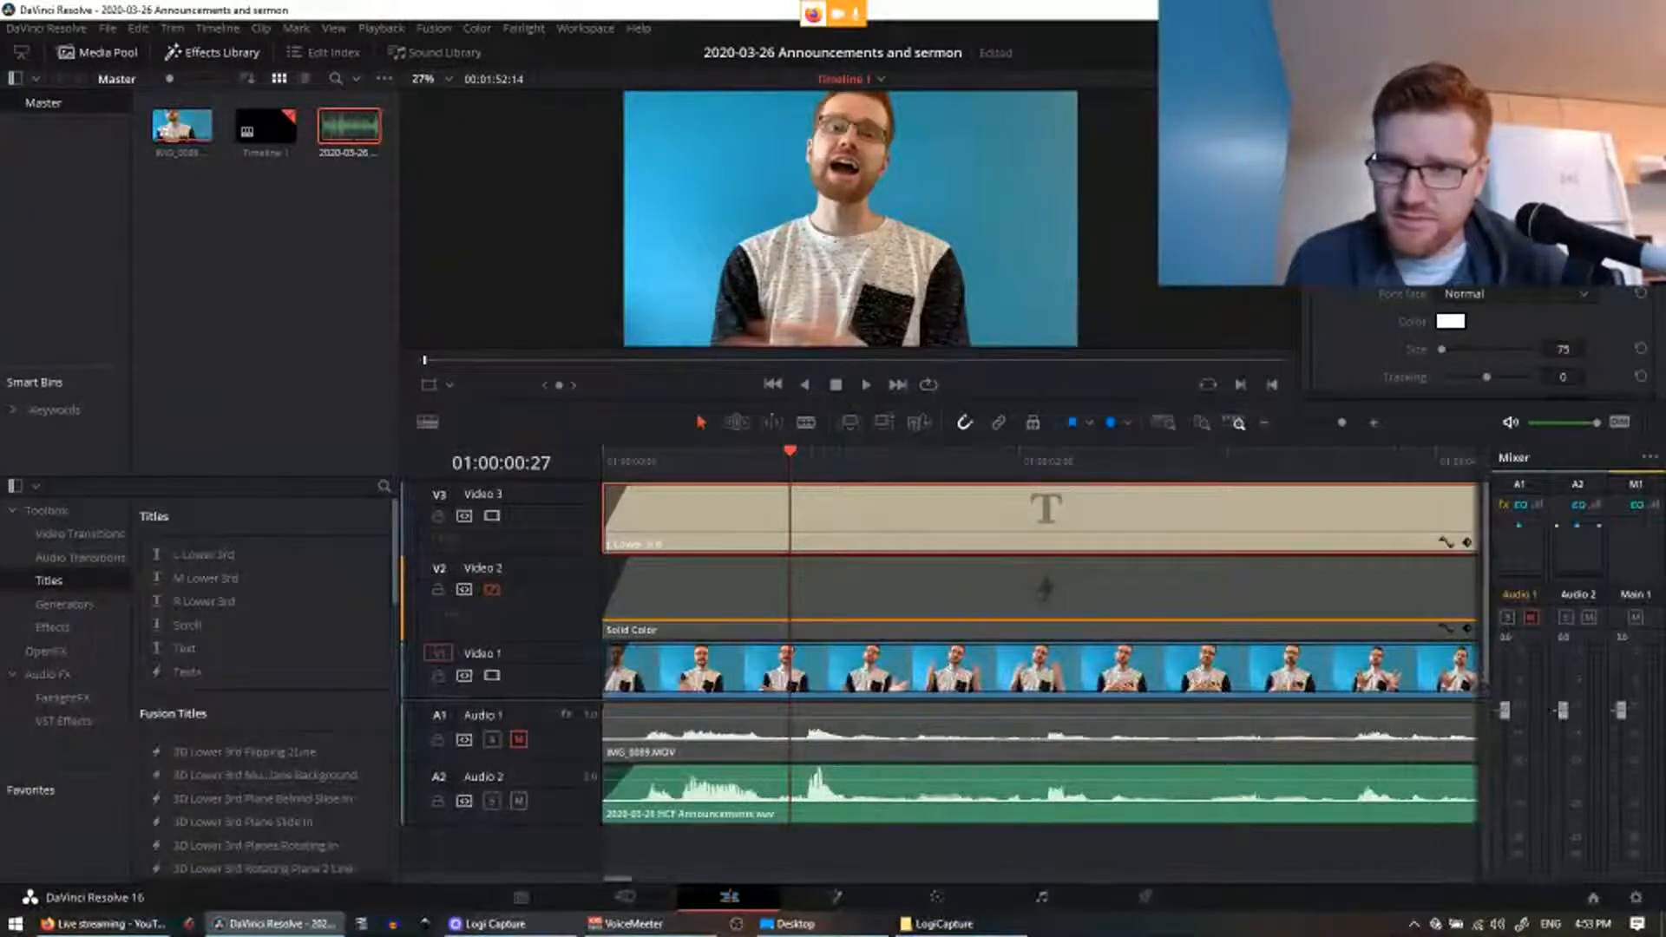
{"action": "left_click", "coordinate": [1509, 293]}
{"action": "left_click", "coordinate": [1504, 690]}
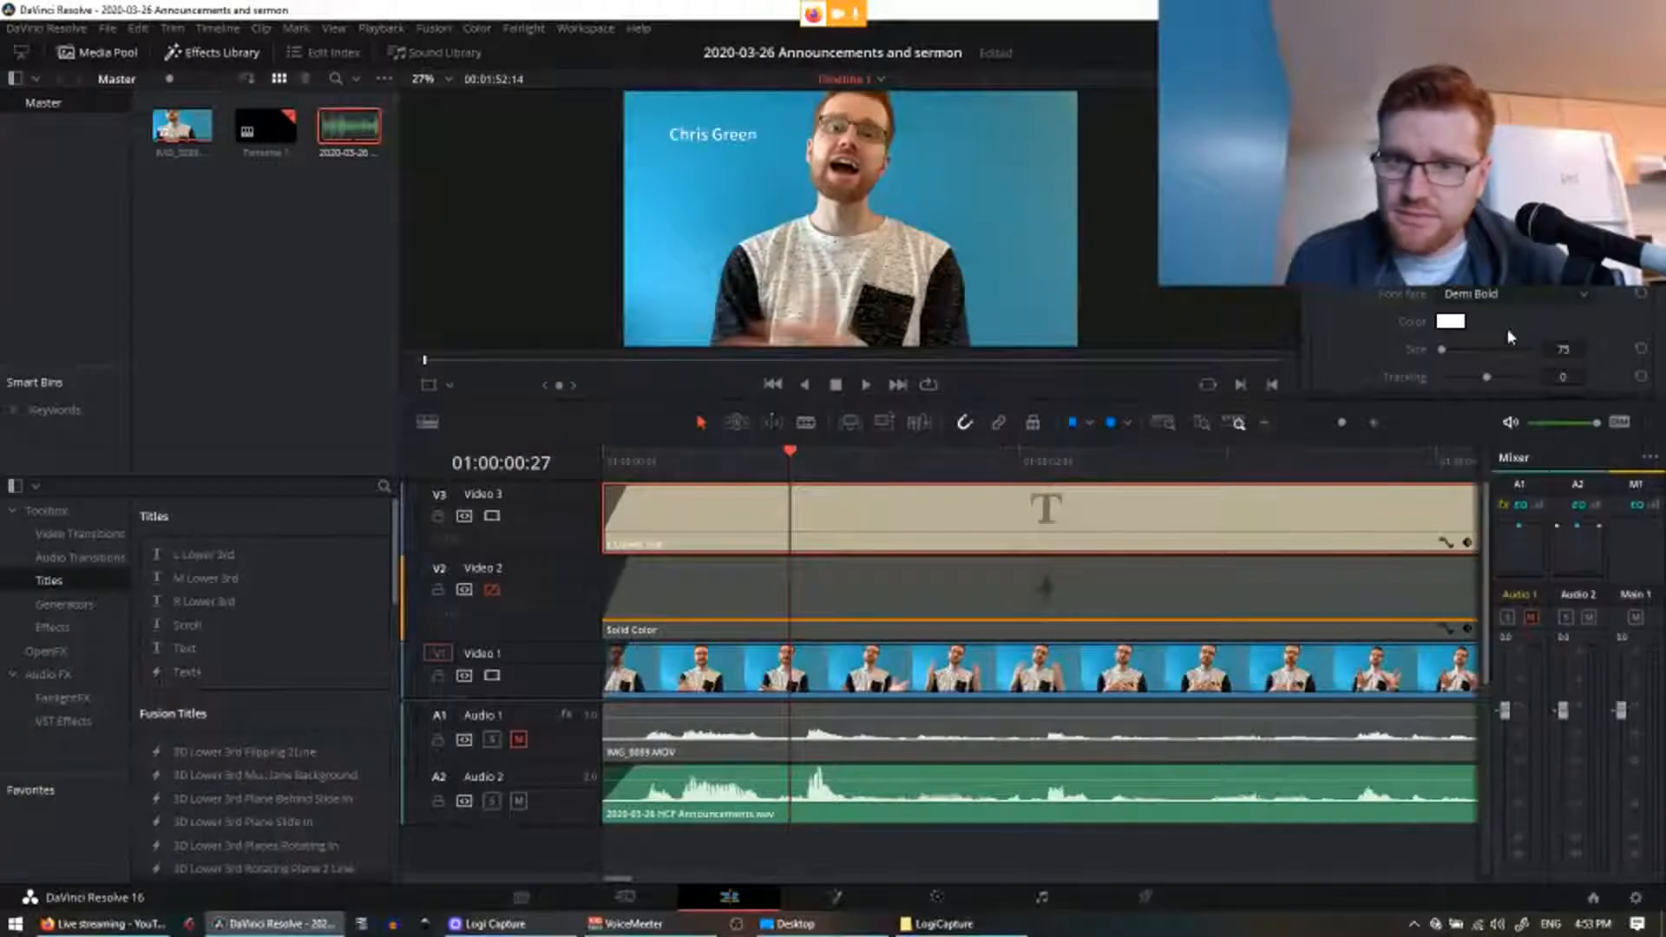
{"action": "left_click", "coordinate": [1510, 293]}
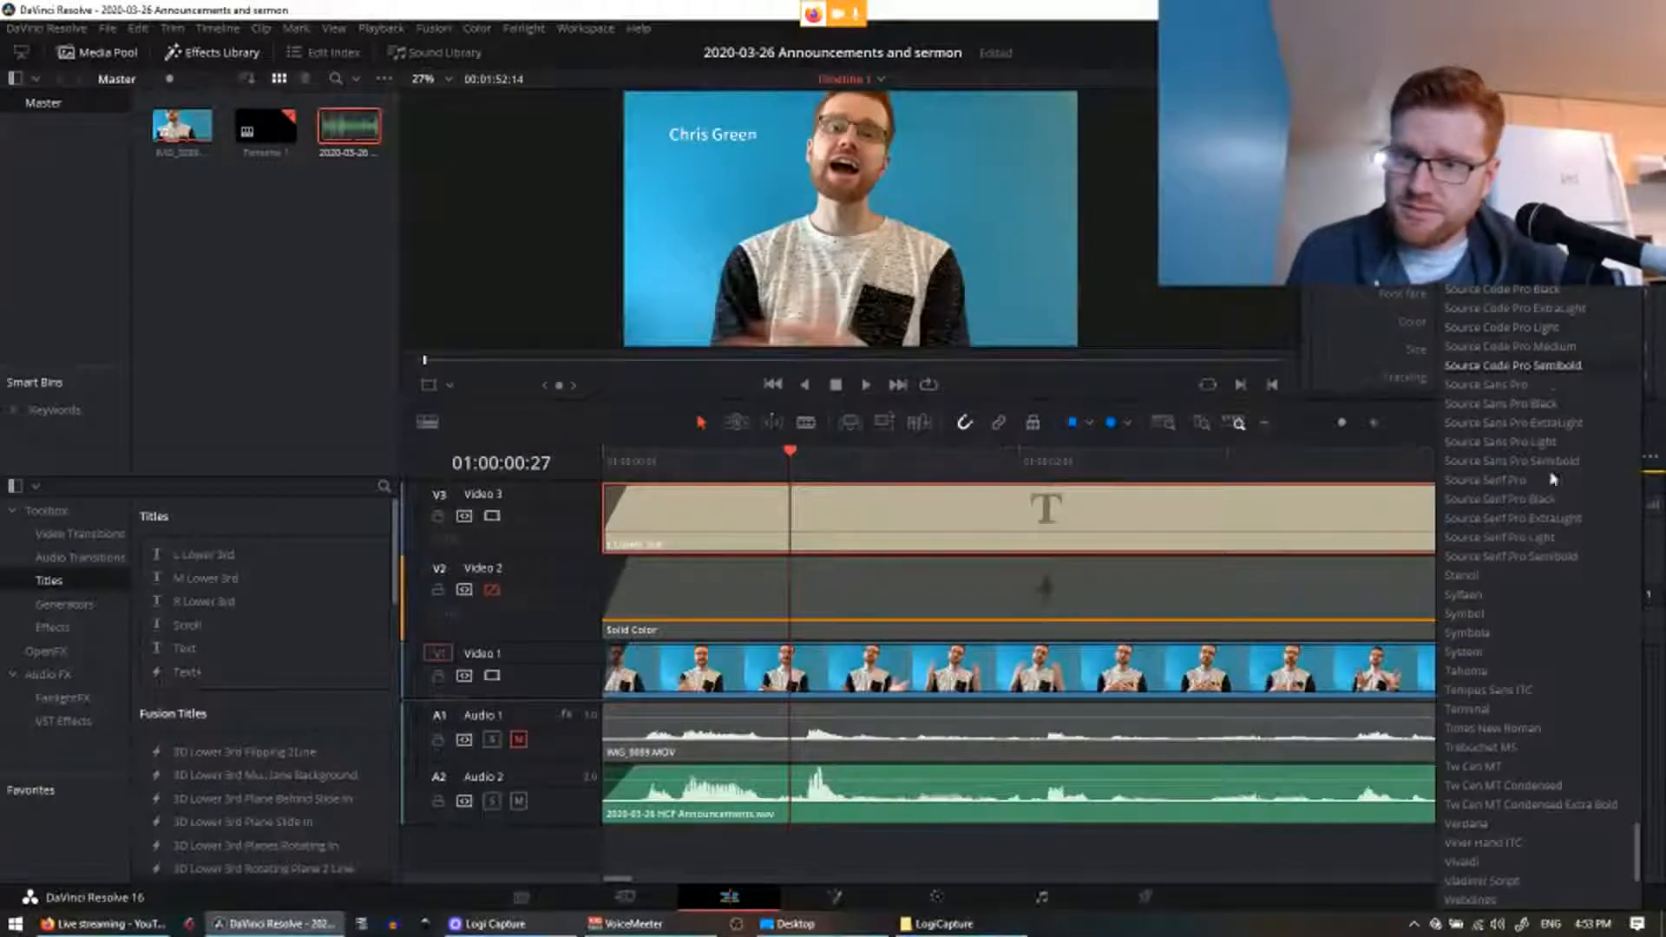
{"action": "left_click", "coordinate": [1512, 642]}
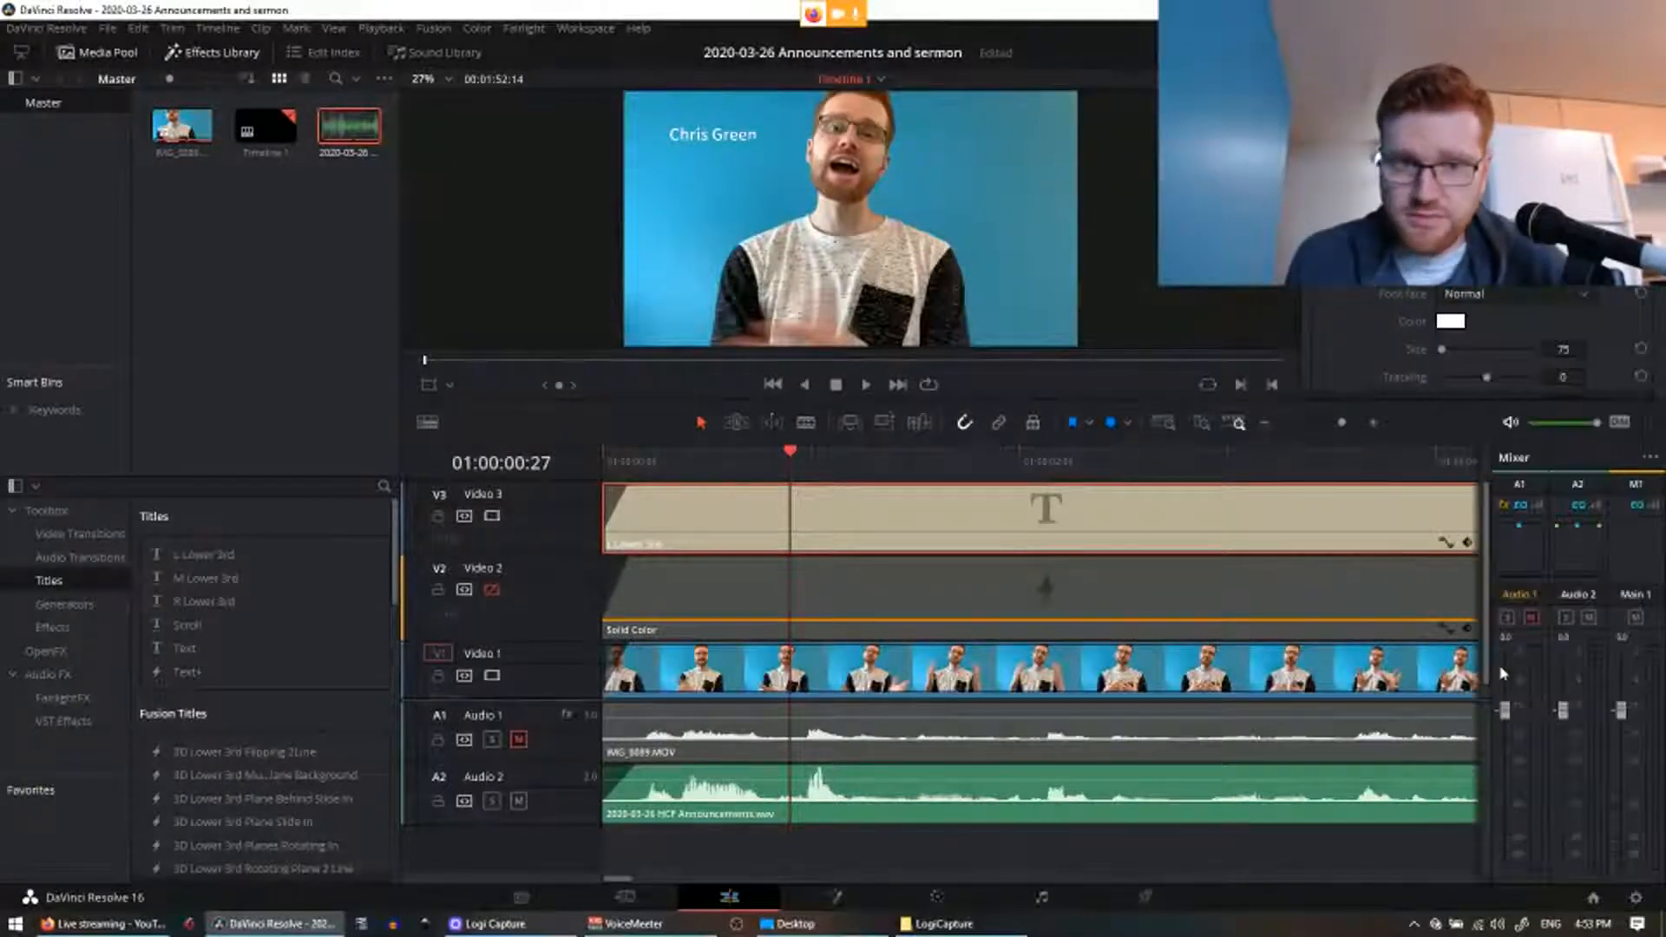
{"action": "left_click", "coordinate": [1480, 296]}
{"action": "scroll", "coordinate": [1527, 555], "scroll_direction": "up", "scroll_amount": 5}
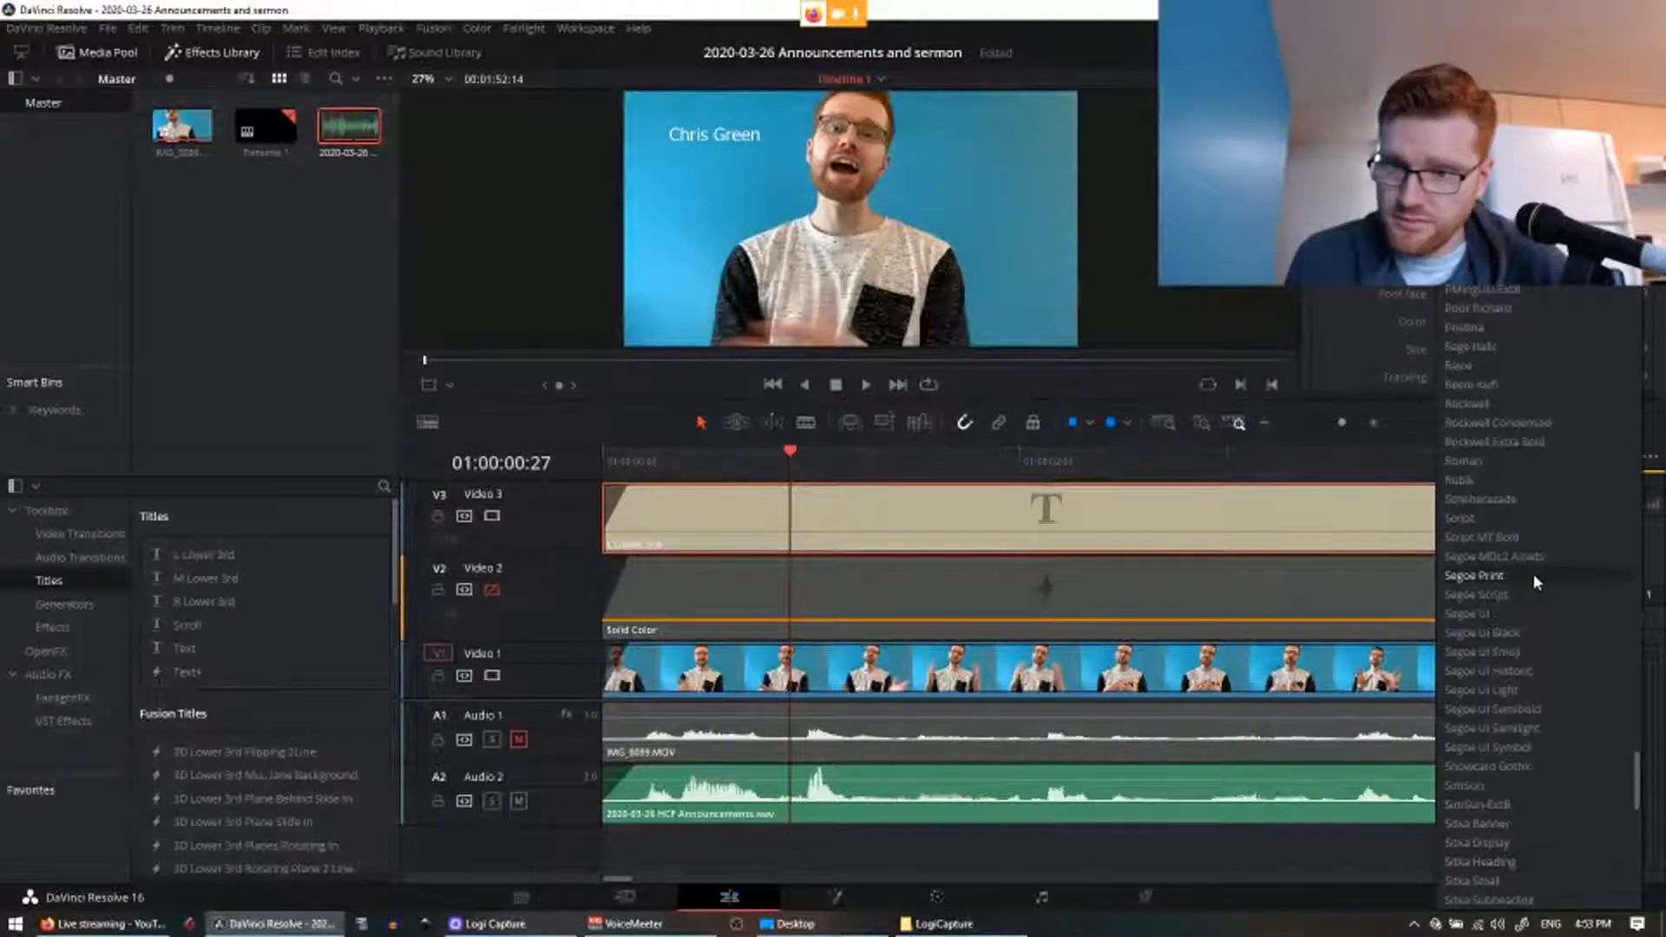
{"action": "scroll", "coordinate": [1533, 574], "scroll_direction": "up", "scroll_amount": 3}
{"action": "left_click", "coordinate": [1493, 651]}
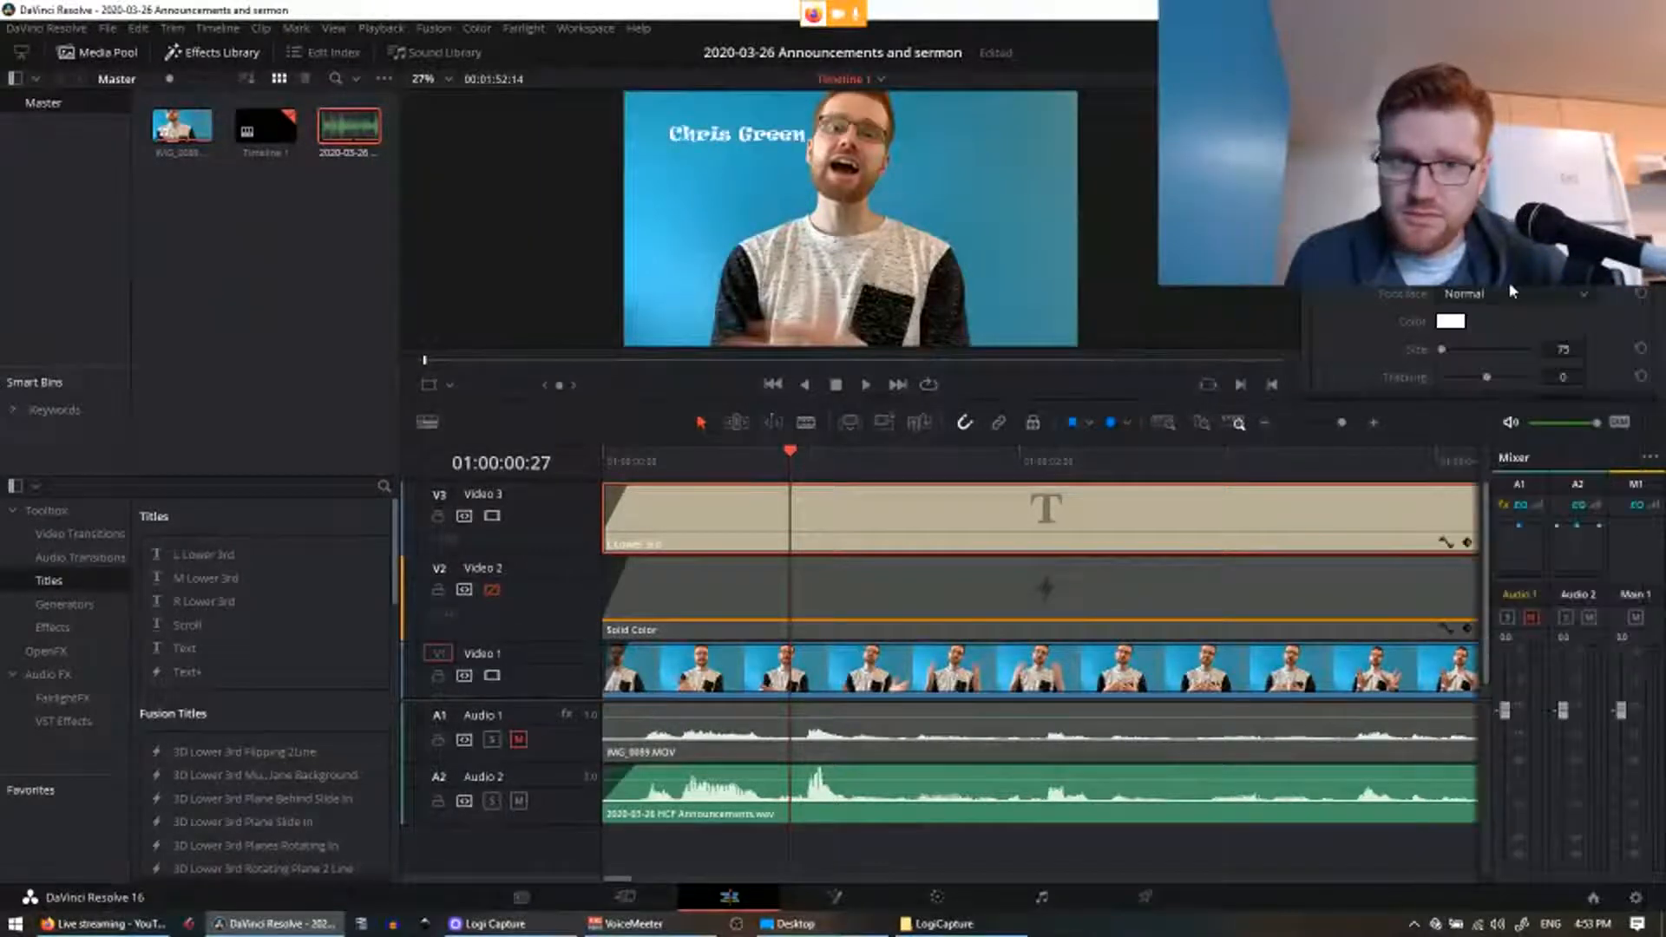
{"action": "left_click", "coordinate": [1516, 271]}
{"action": "left_click", "coordinate": [1521, 401]}
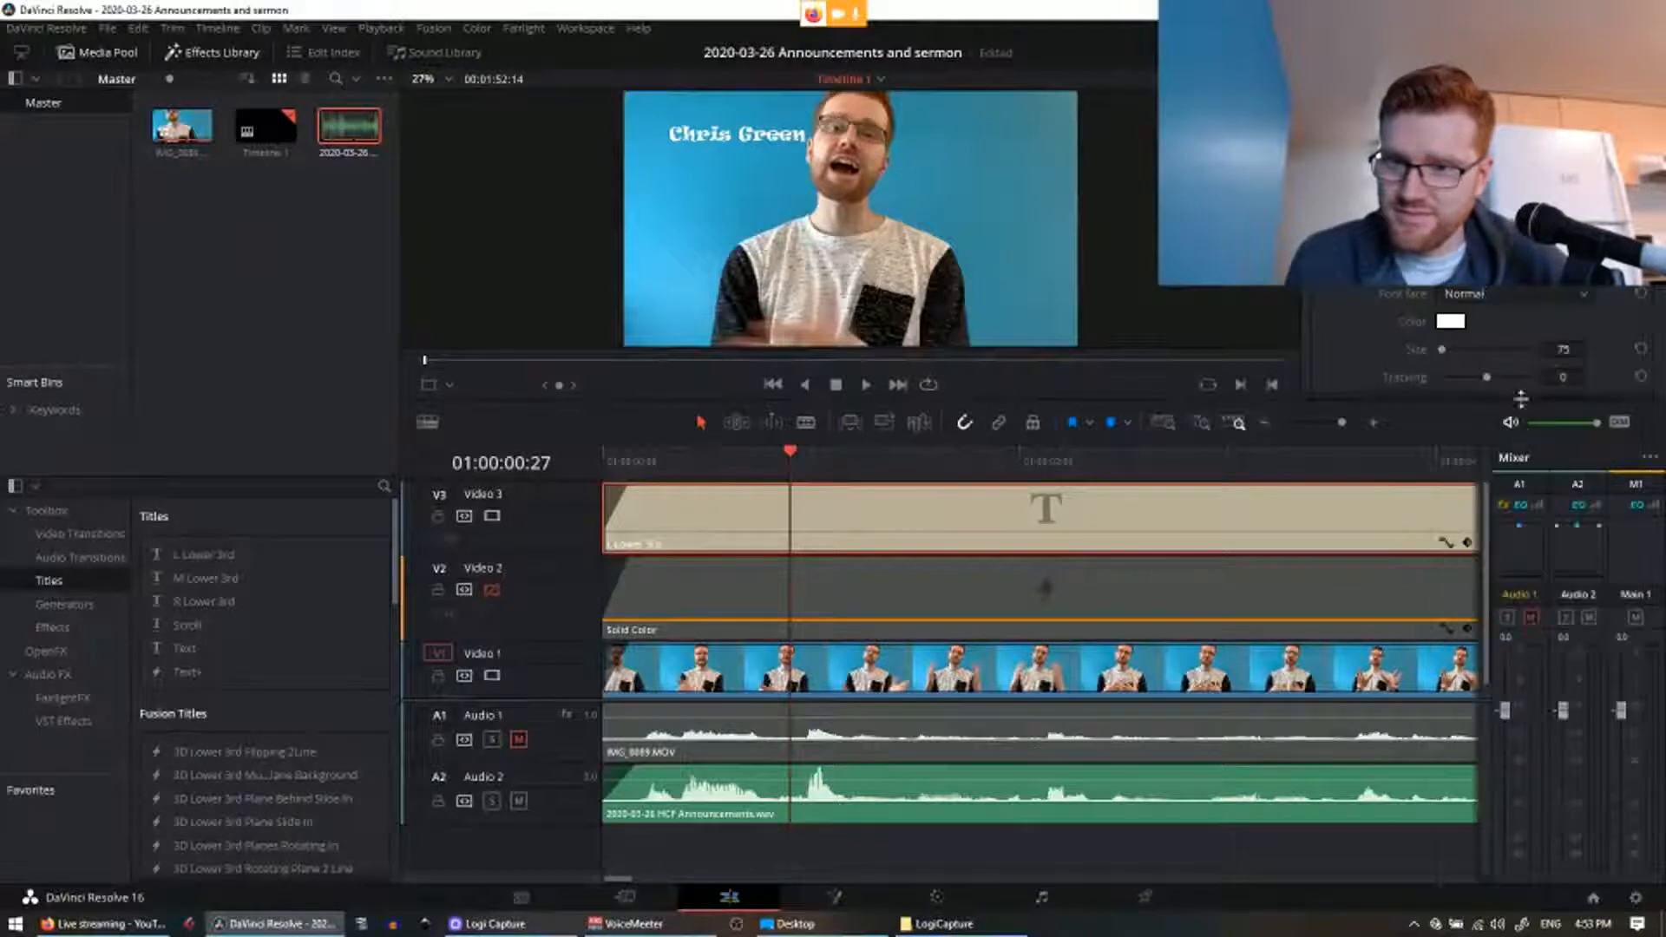
{"action": "left_click", "coordinate": [1492, 276]}
{"action": "left_click", "coordinate": [1512, 349]}
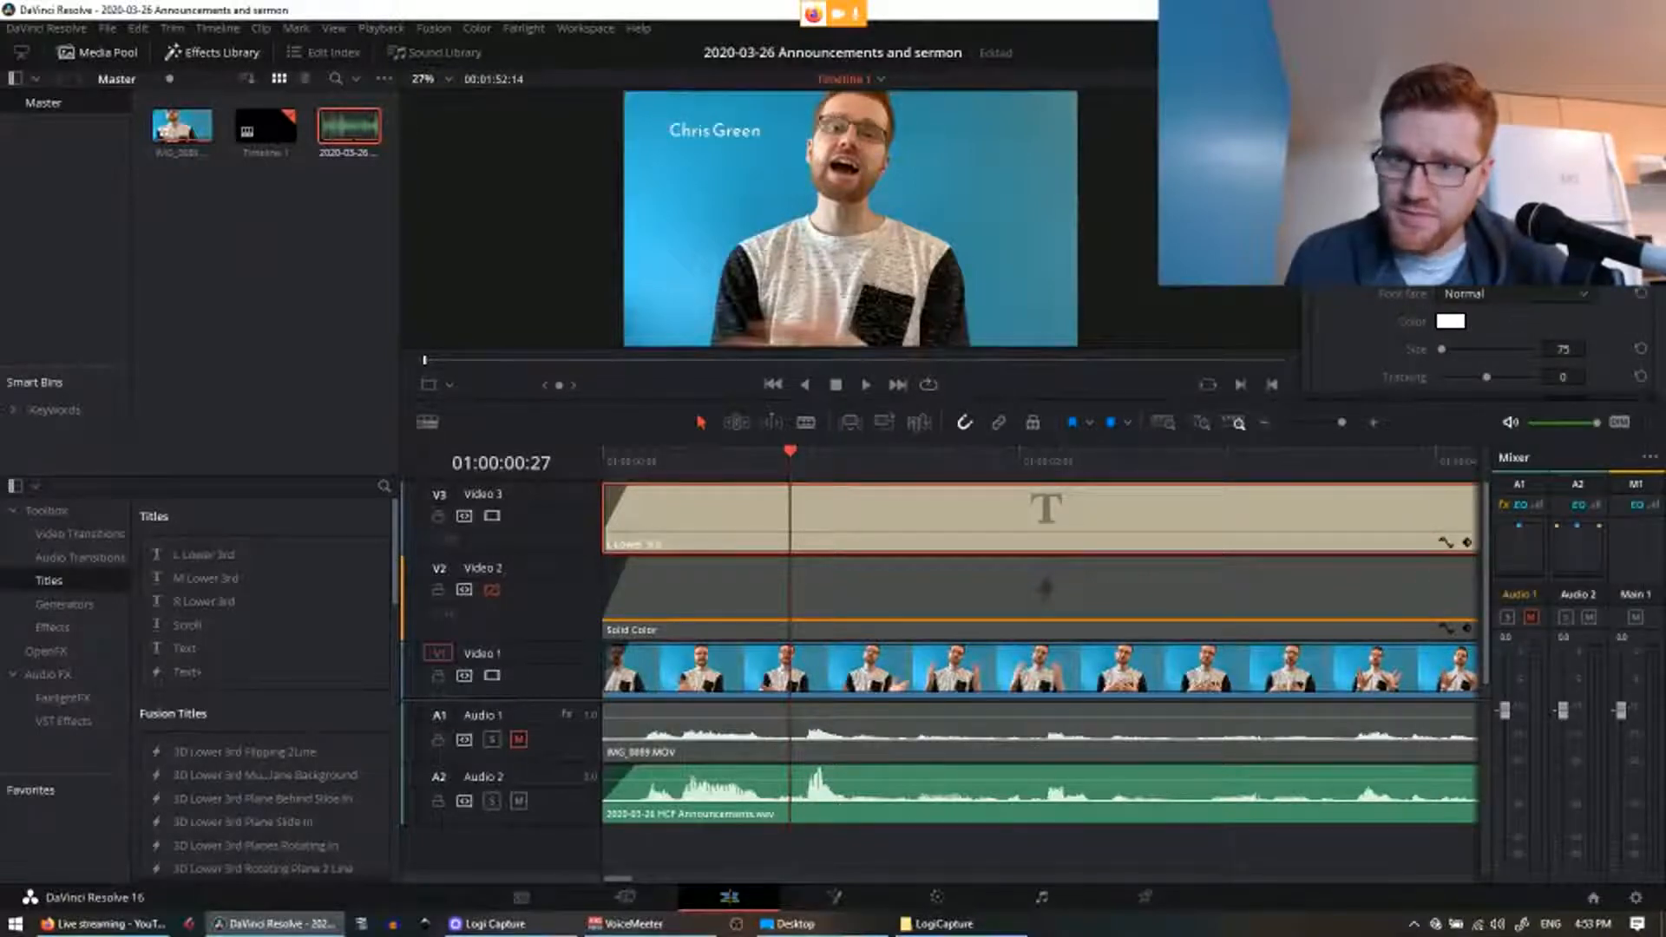
{"action": "key", "text": "ctrl+a"}
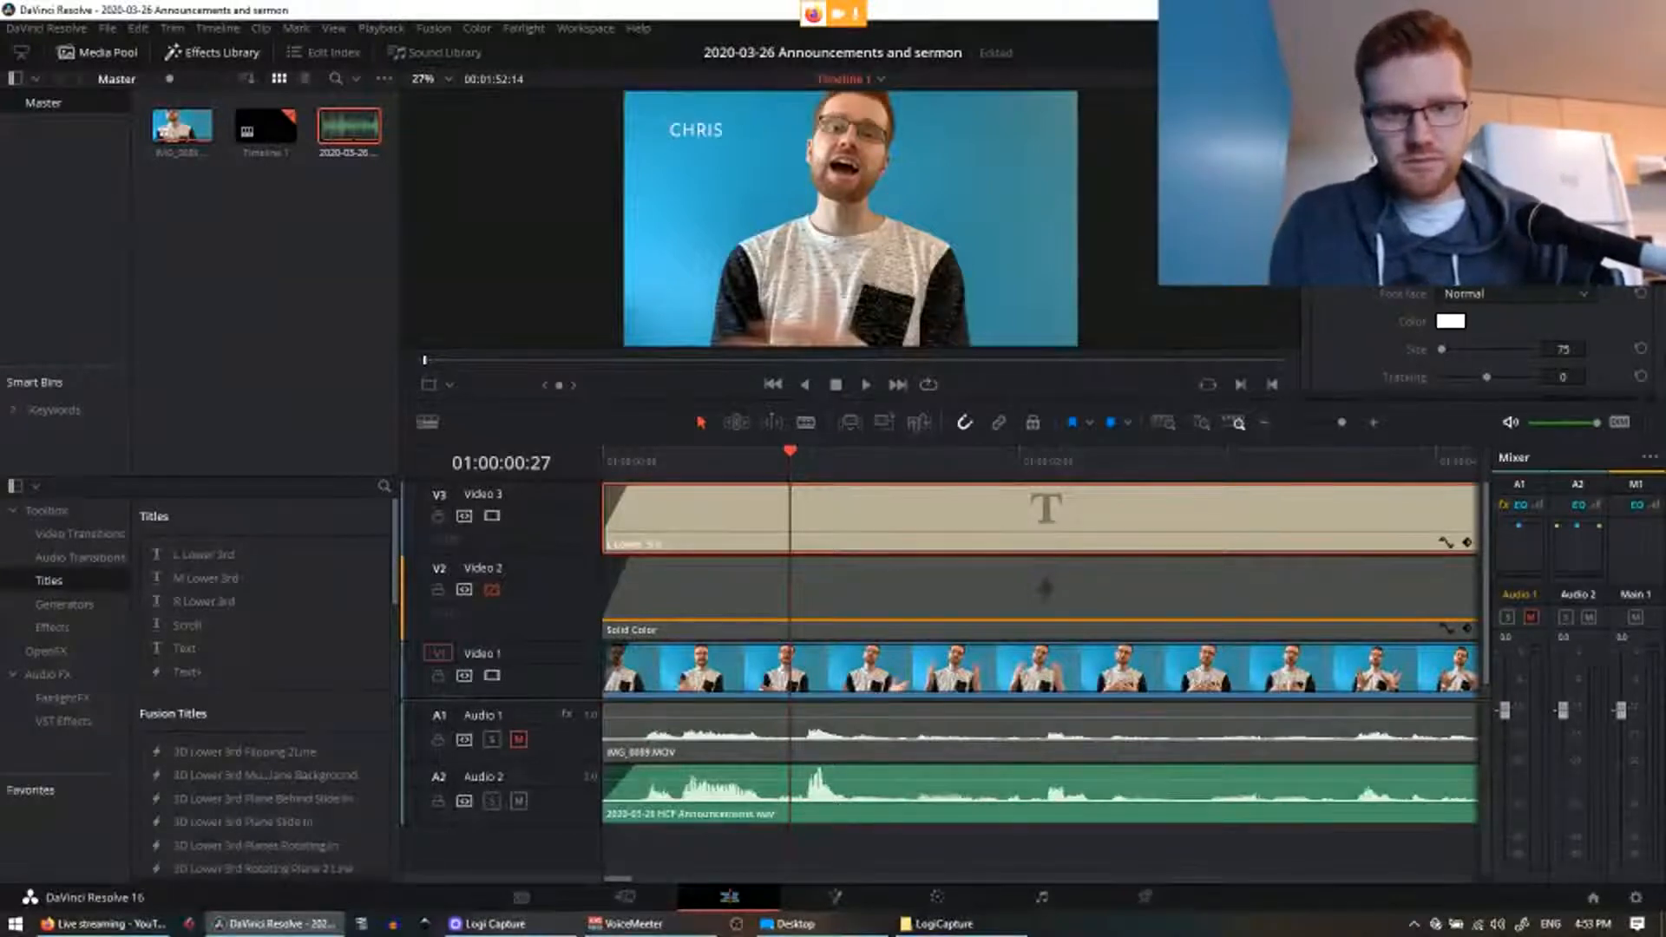
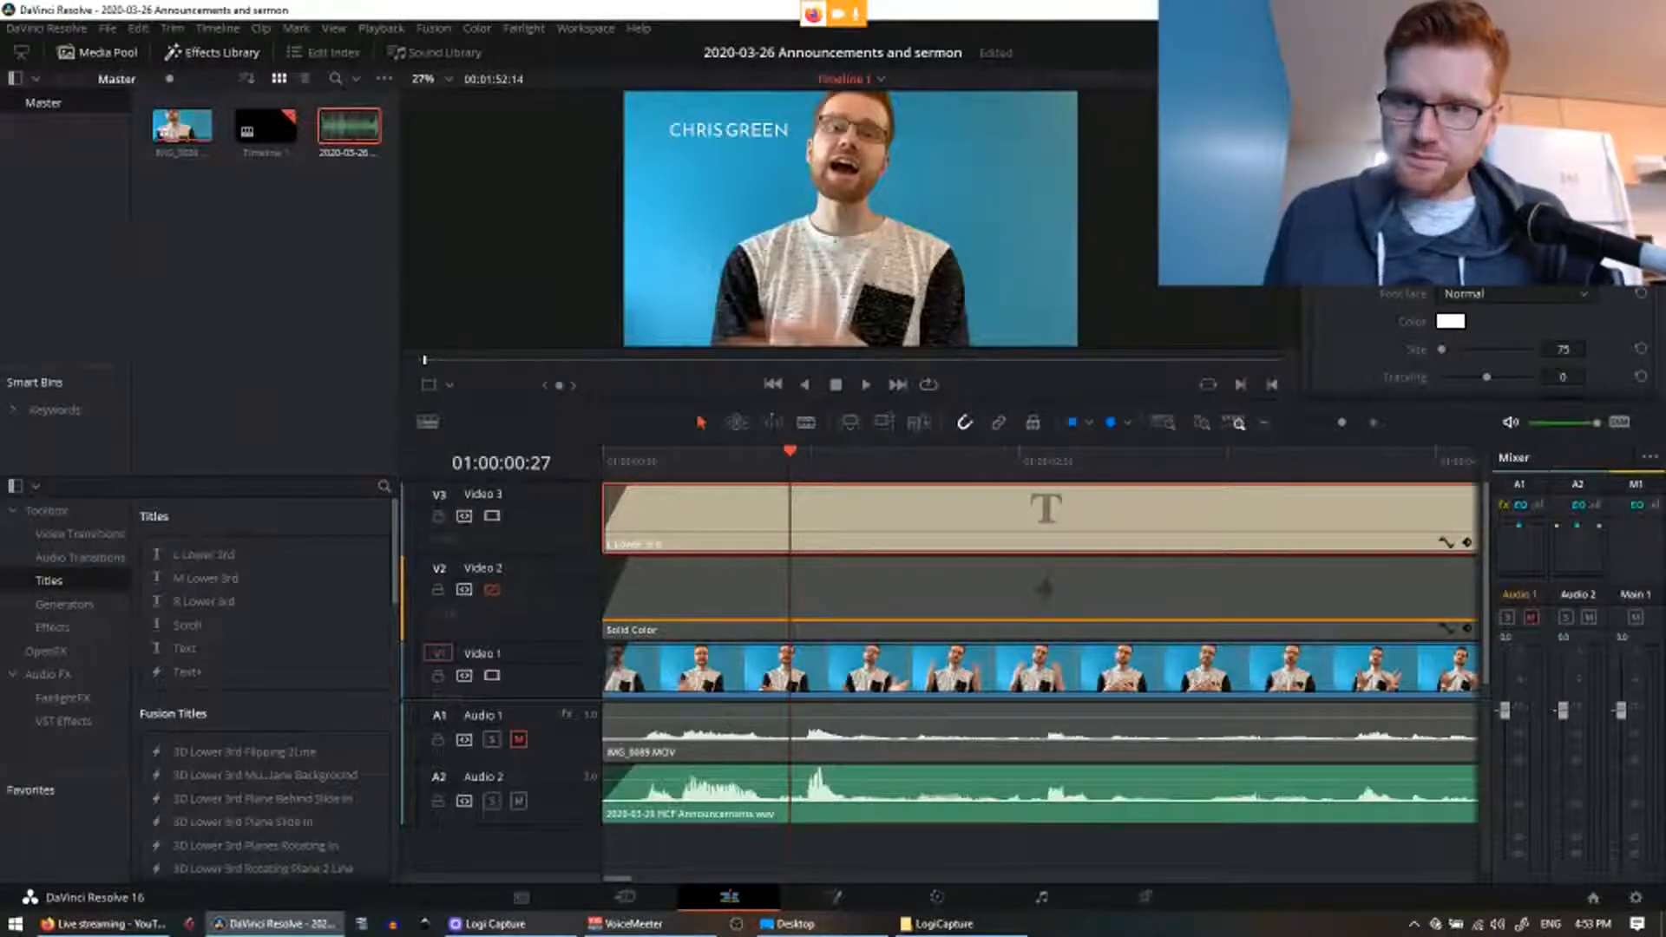
{"action": "type", "text": " |H"}
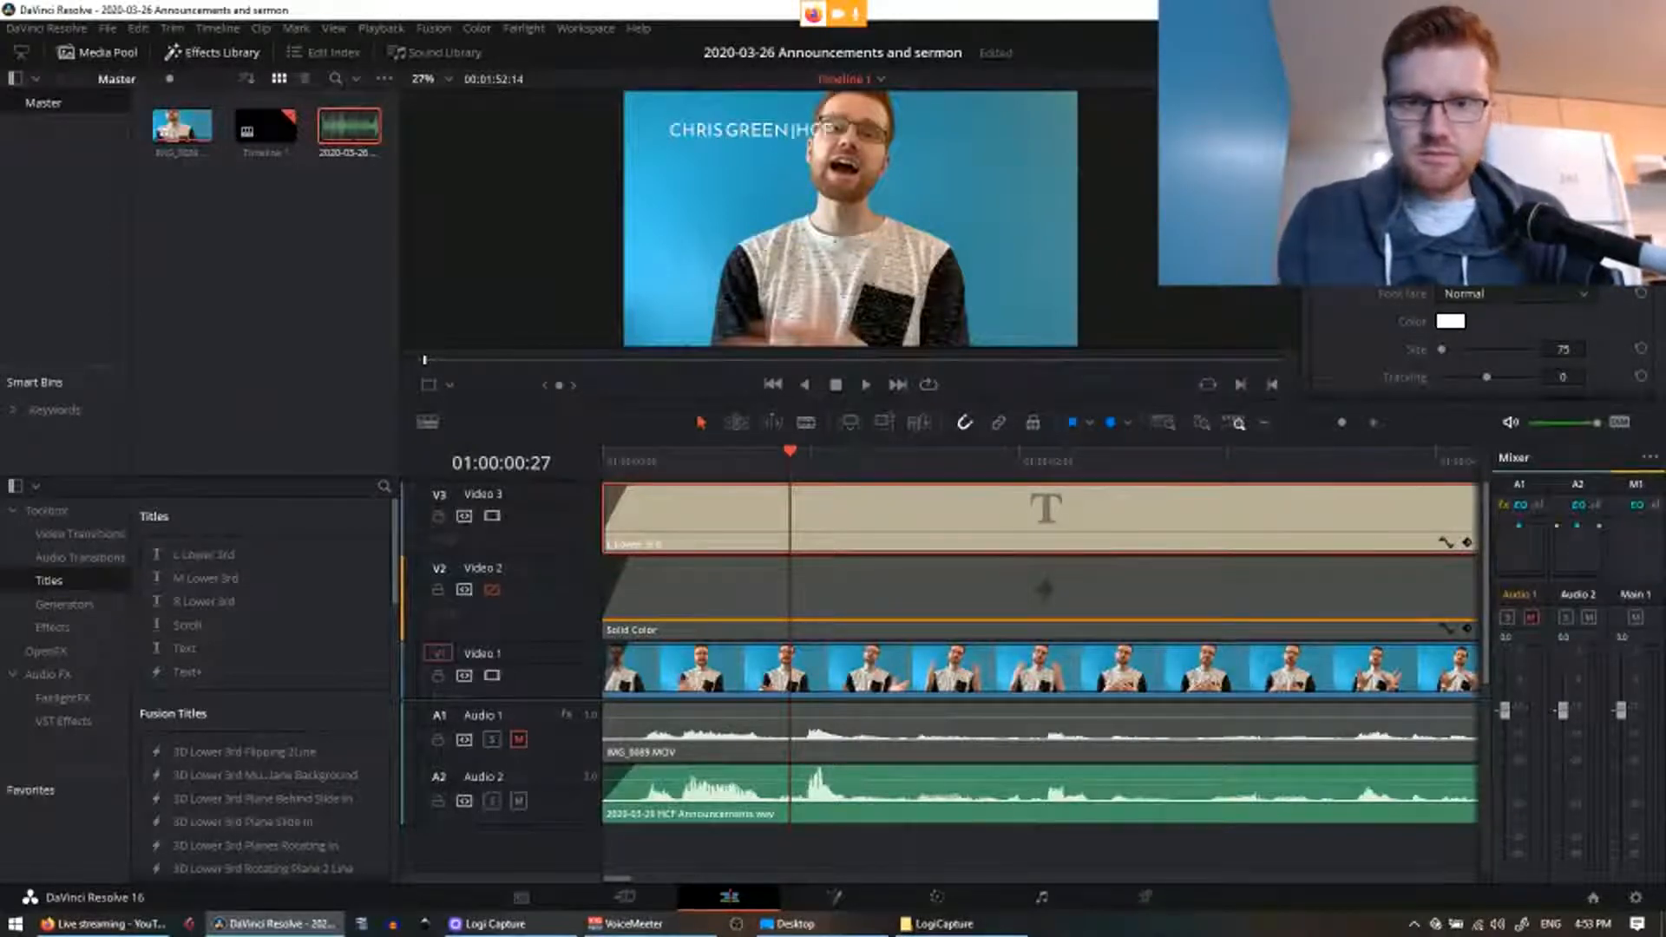
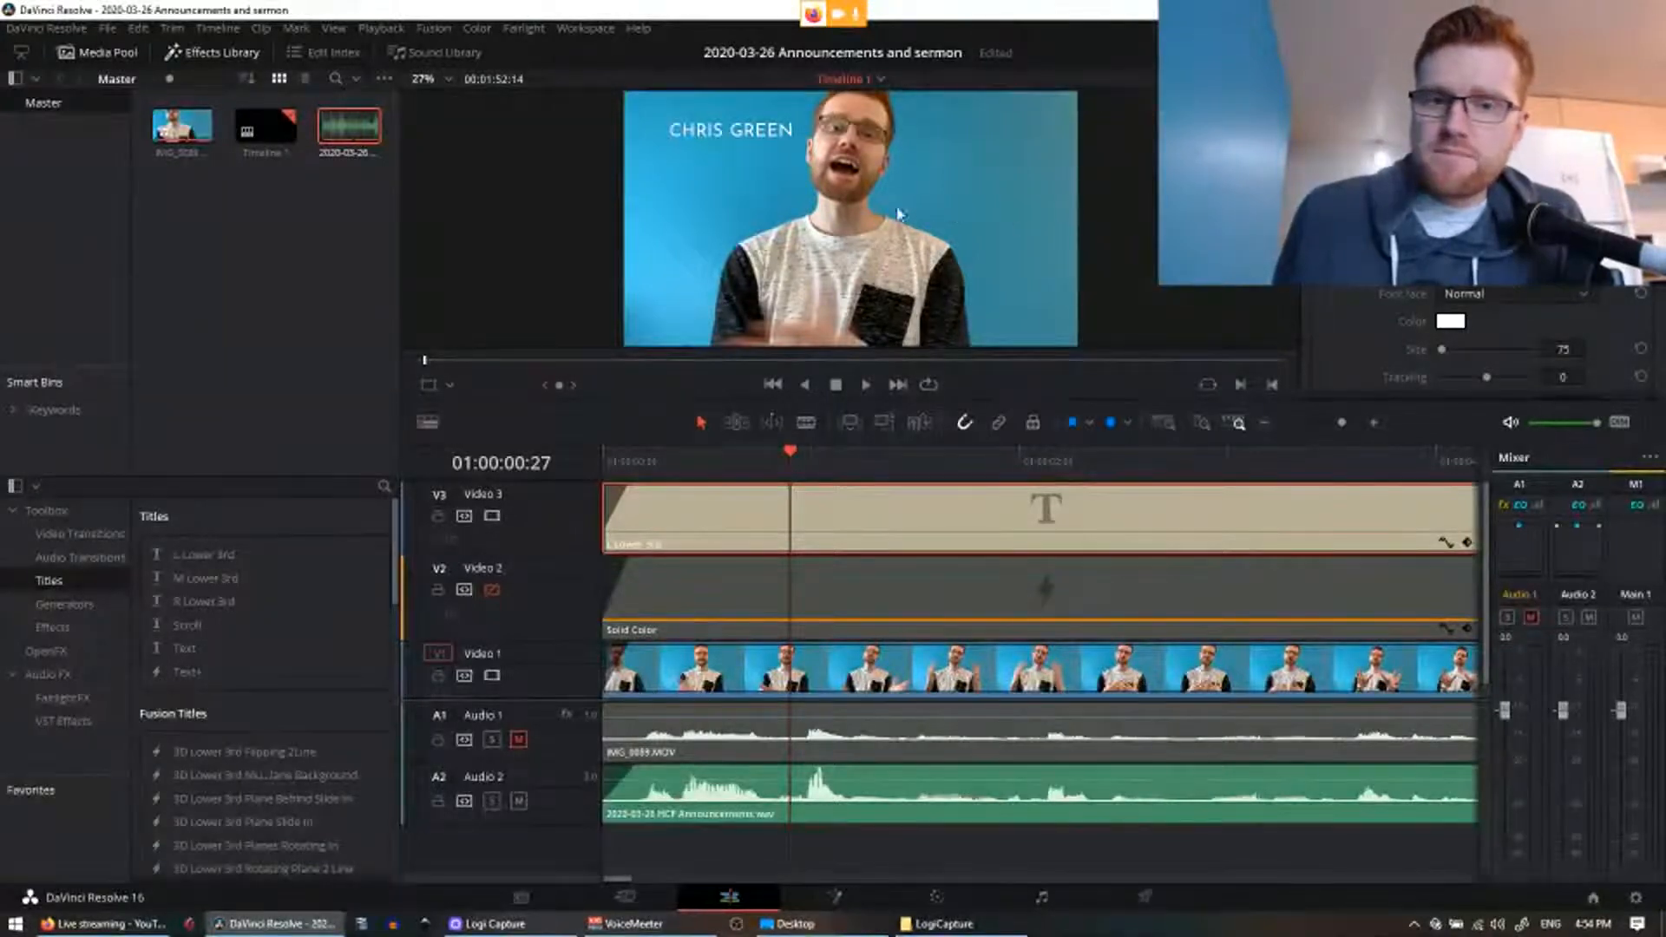
{"action": "left_click_drag", "start_coordinate": [746, 135], "coordinate": [751, 199]}
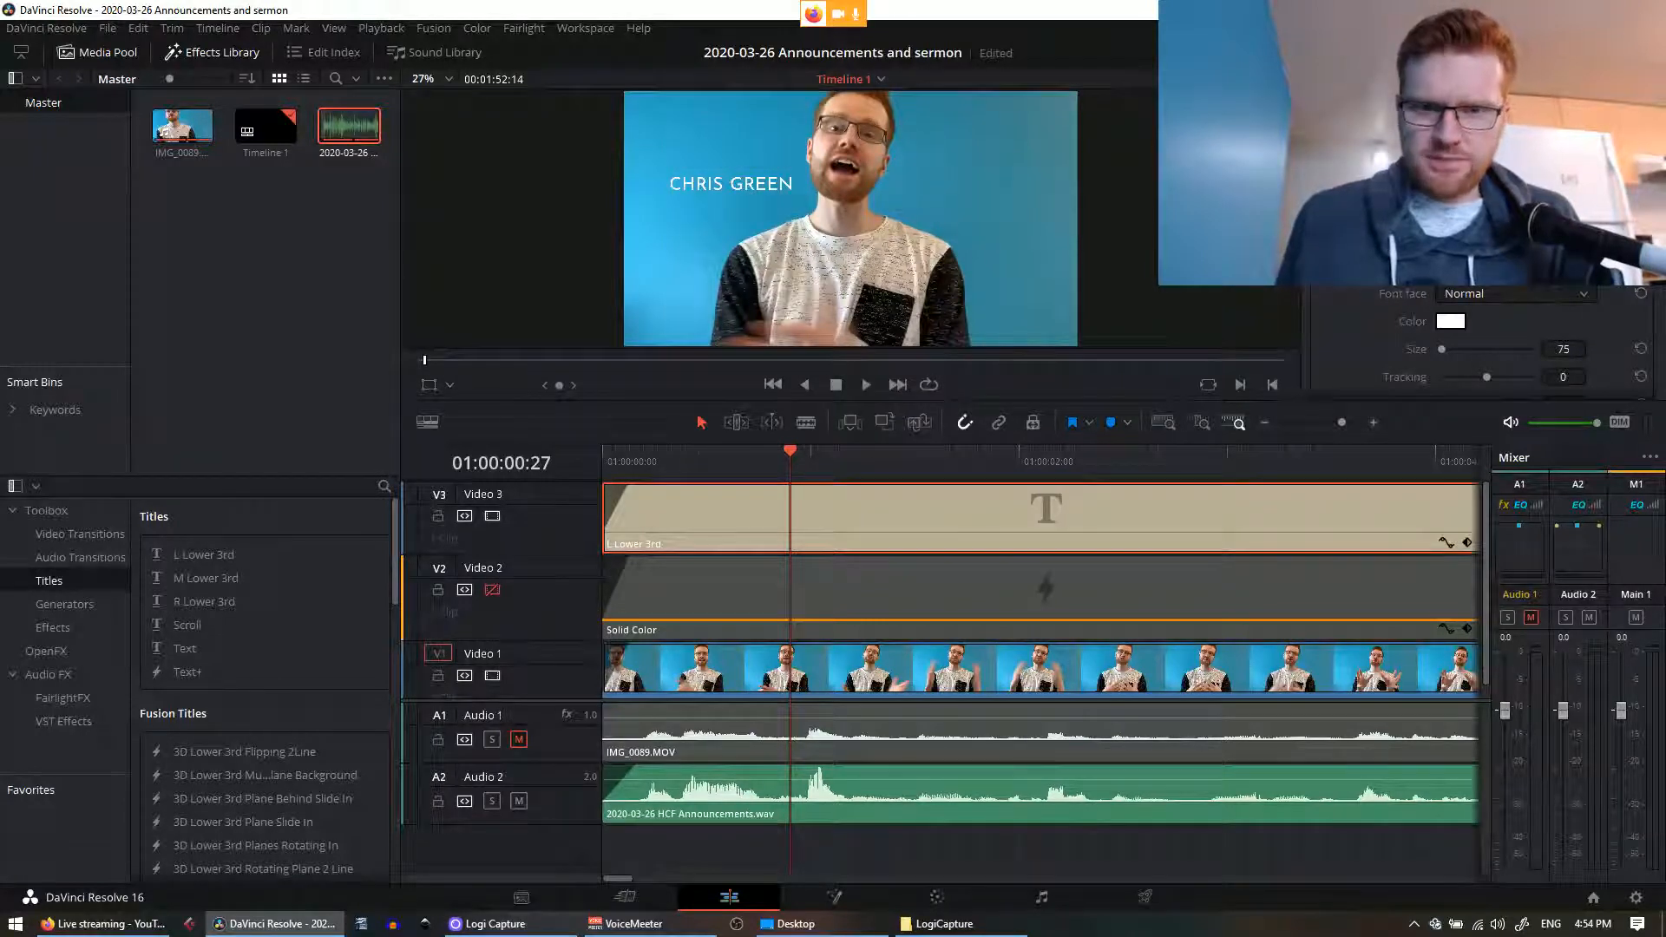
{"action": "left_click_drag", "start_coordinate": [749, 200], "coordinate": [983, 172]}
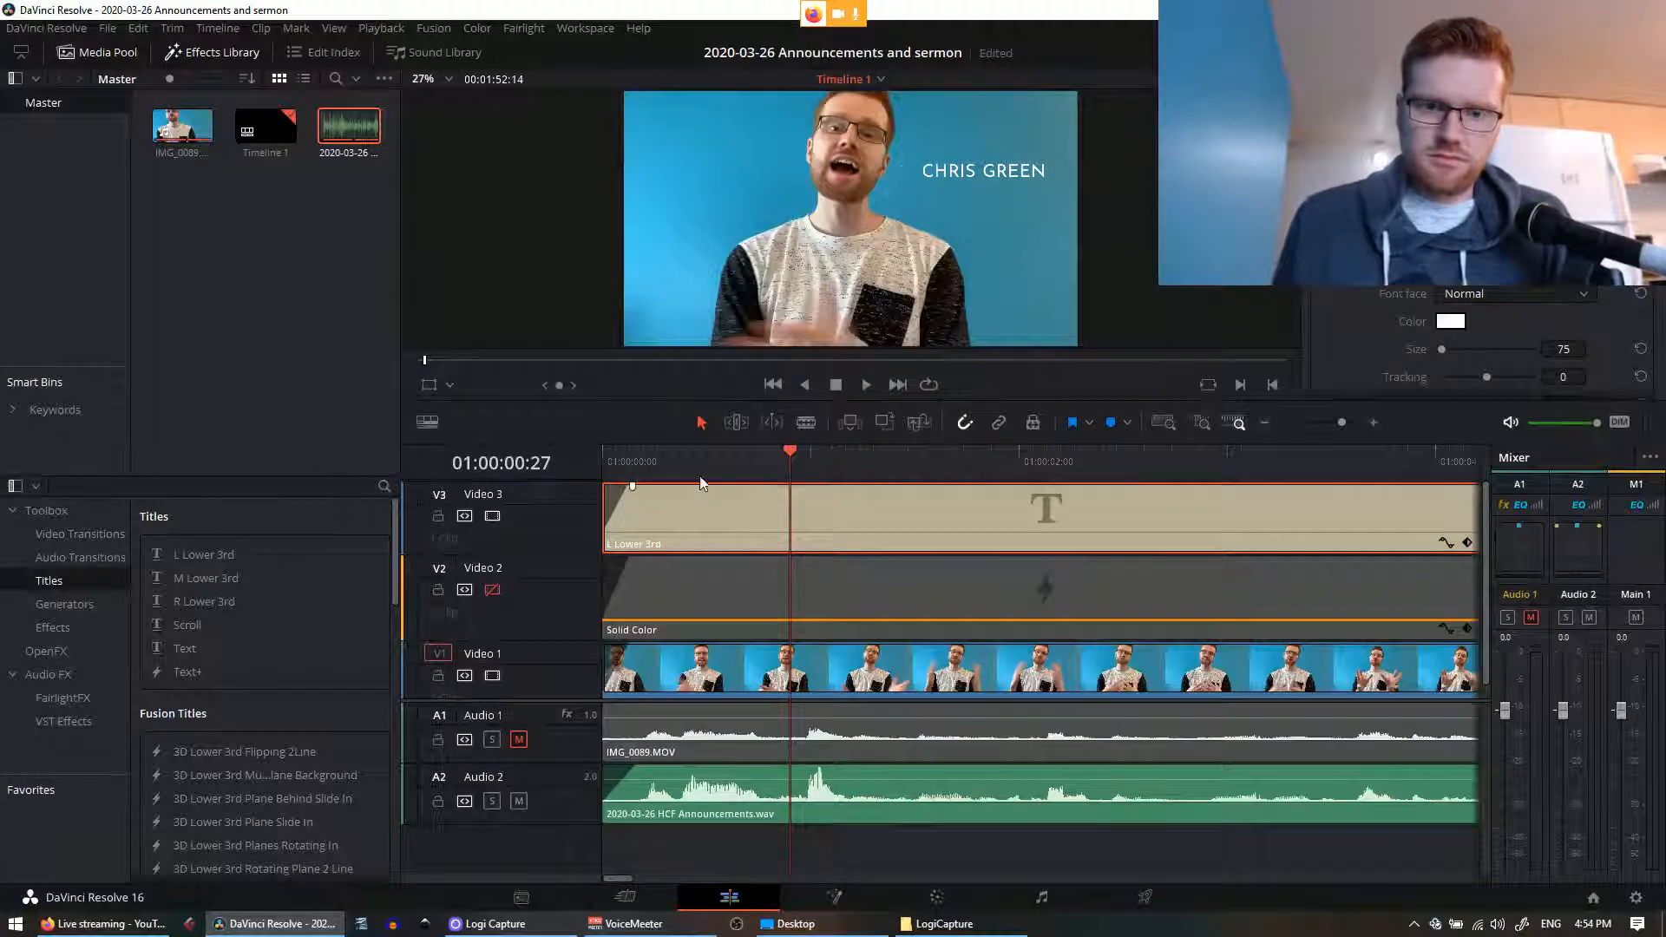
{"action": "left_click_drag", "start_coordinate": [668, 465], "coordinate": [491, 470]}
{"action": "key", "text": "space"}
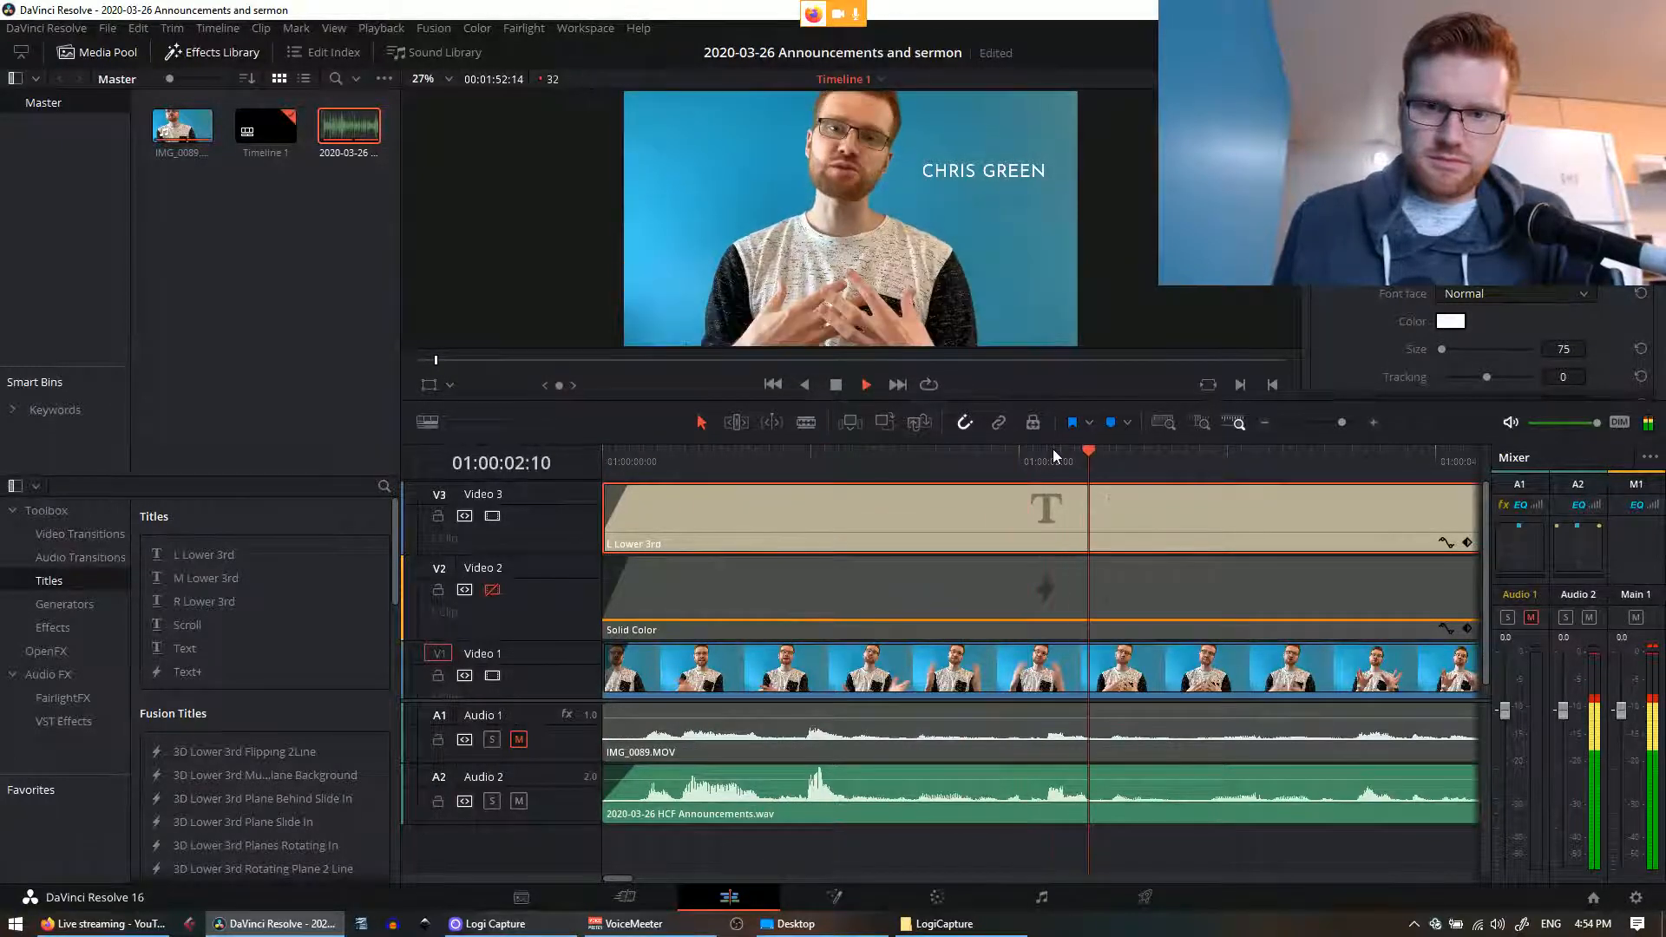
{"action": "key", "text": "ctrl+minus"}
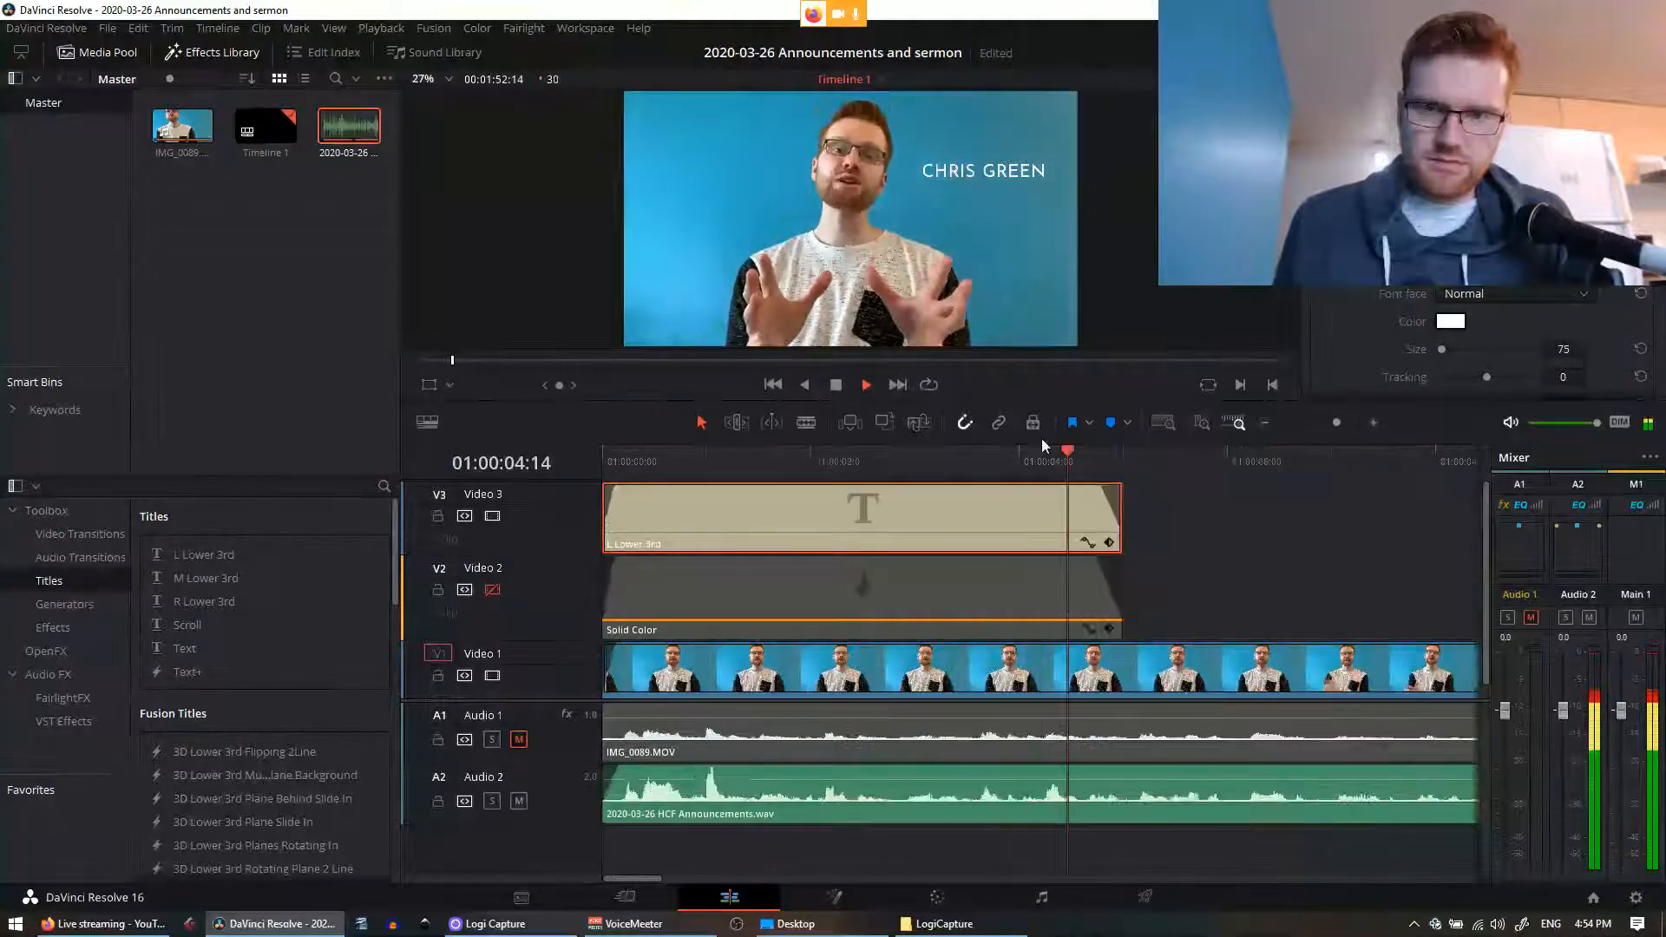
{"action": "key", "text": "space"}
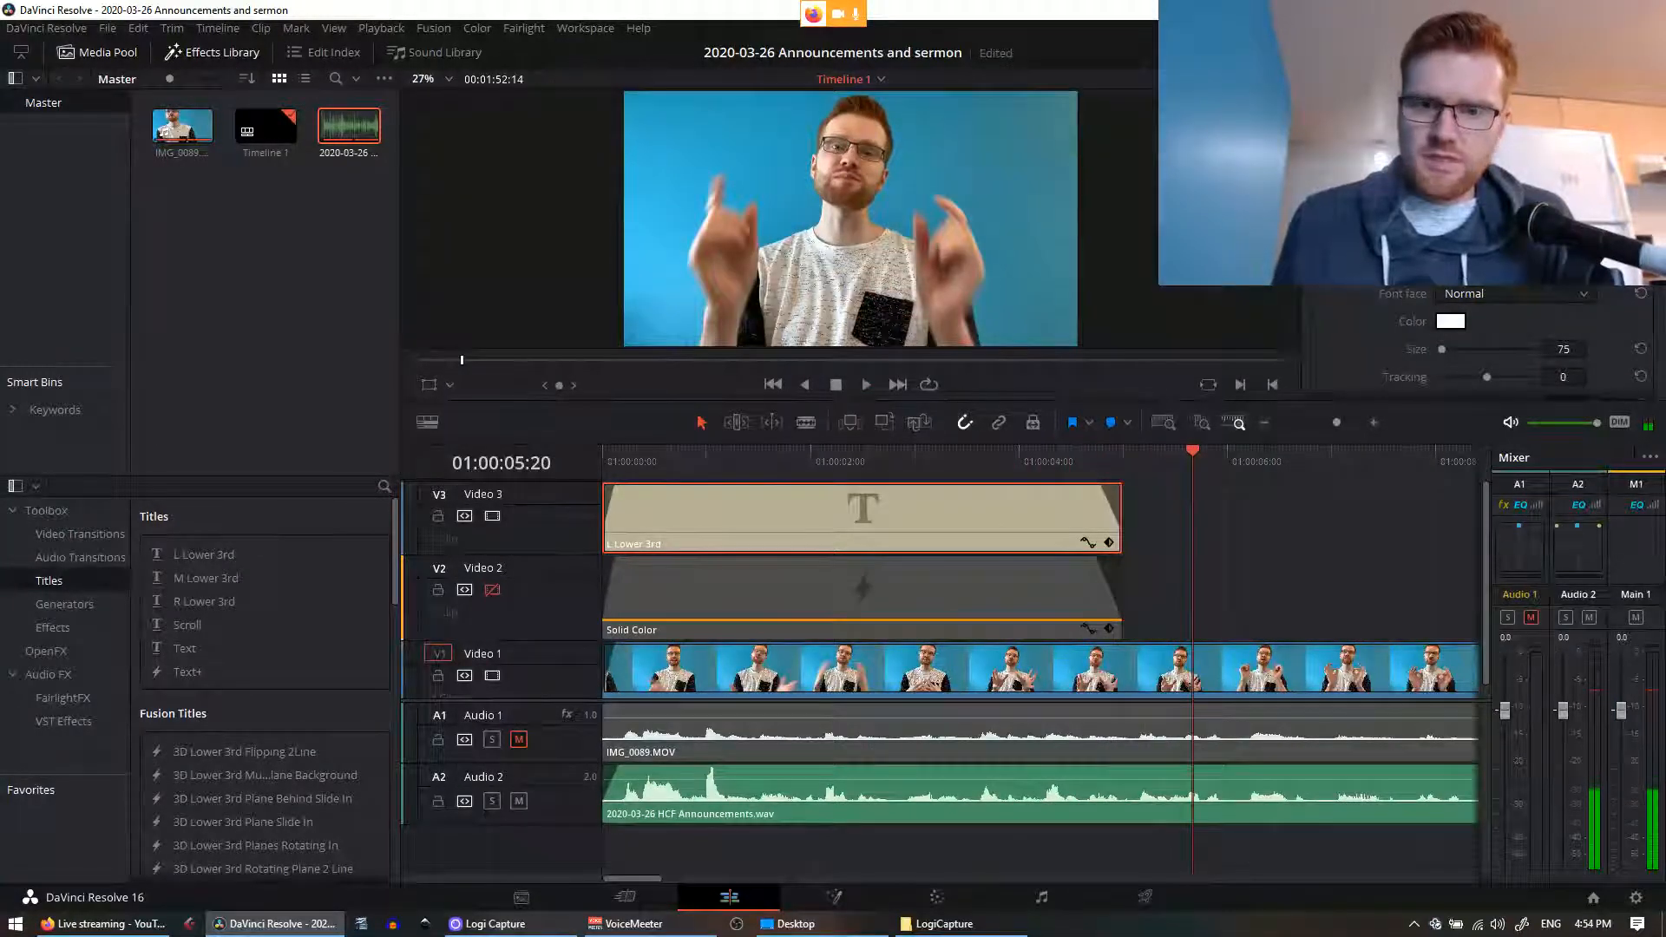
{"action": "left_click_drag", "start_coordinate": [972, 452], "coordinate": [576, 451]}
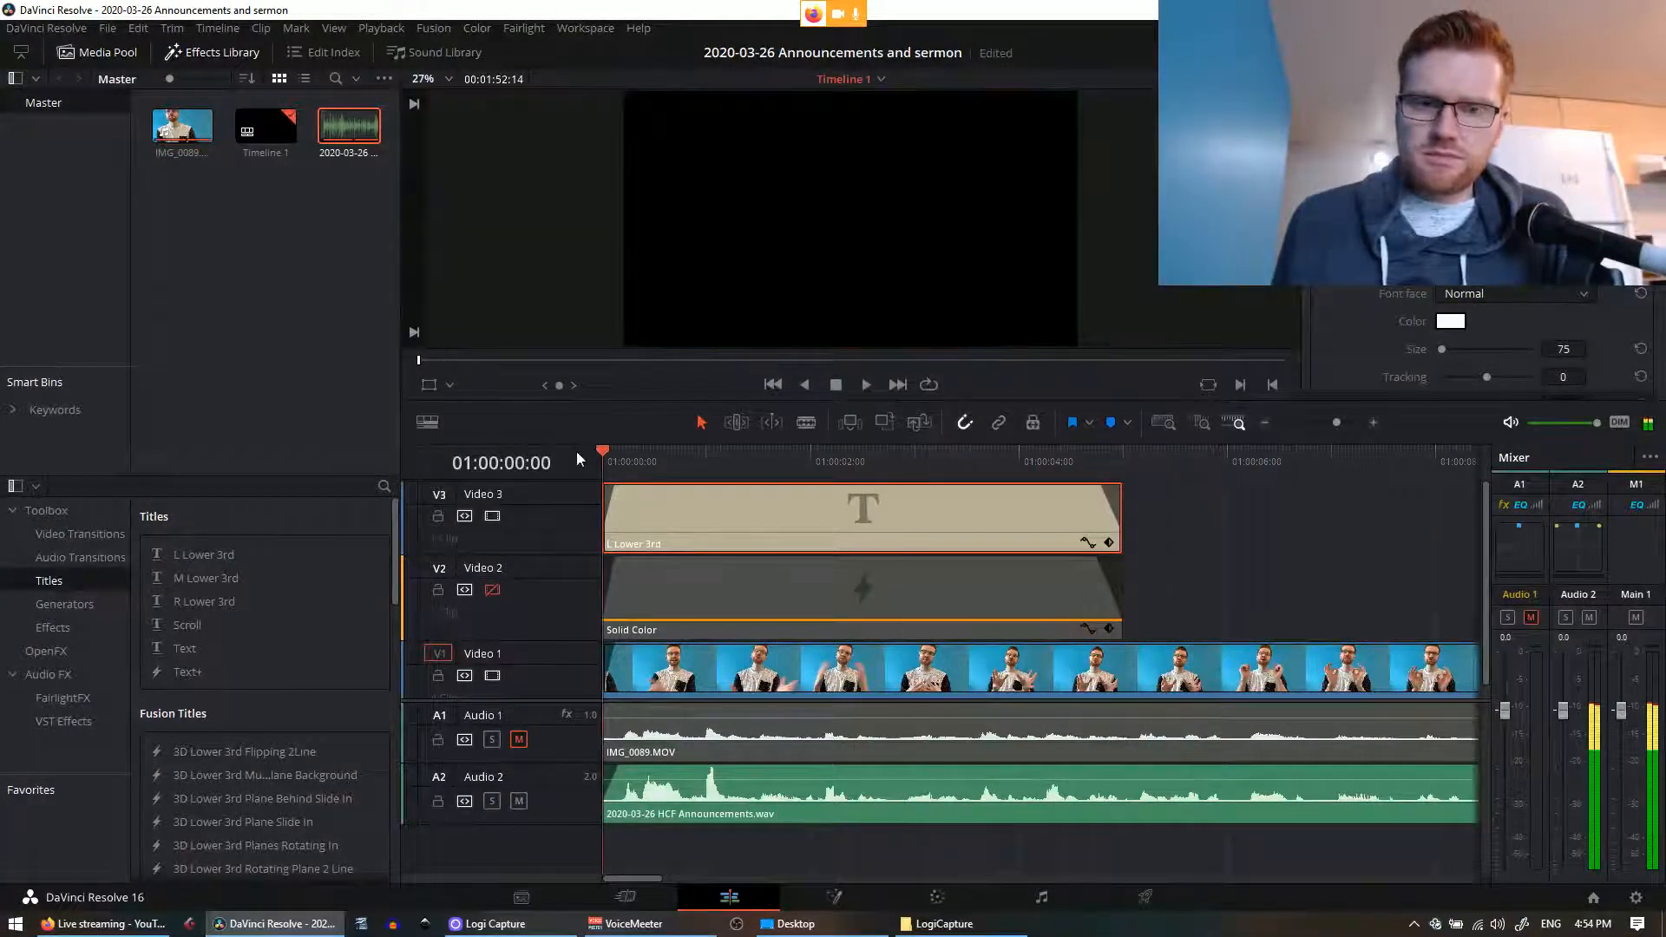
{"action": "left_click", "coordinate": [640, 453]}
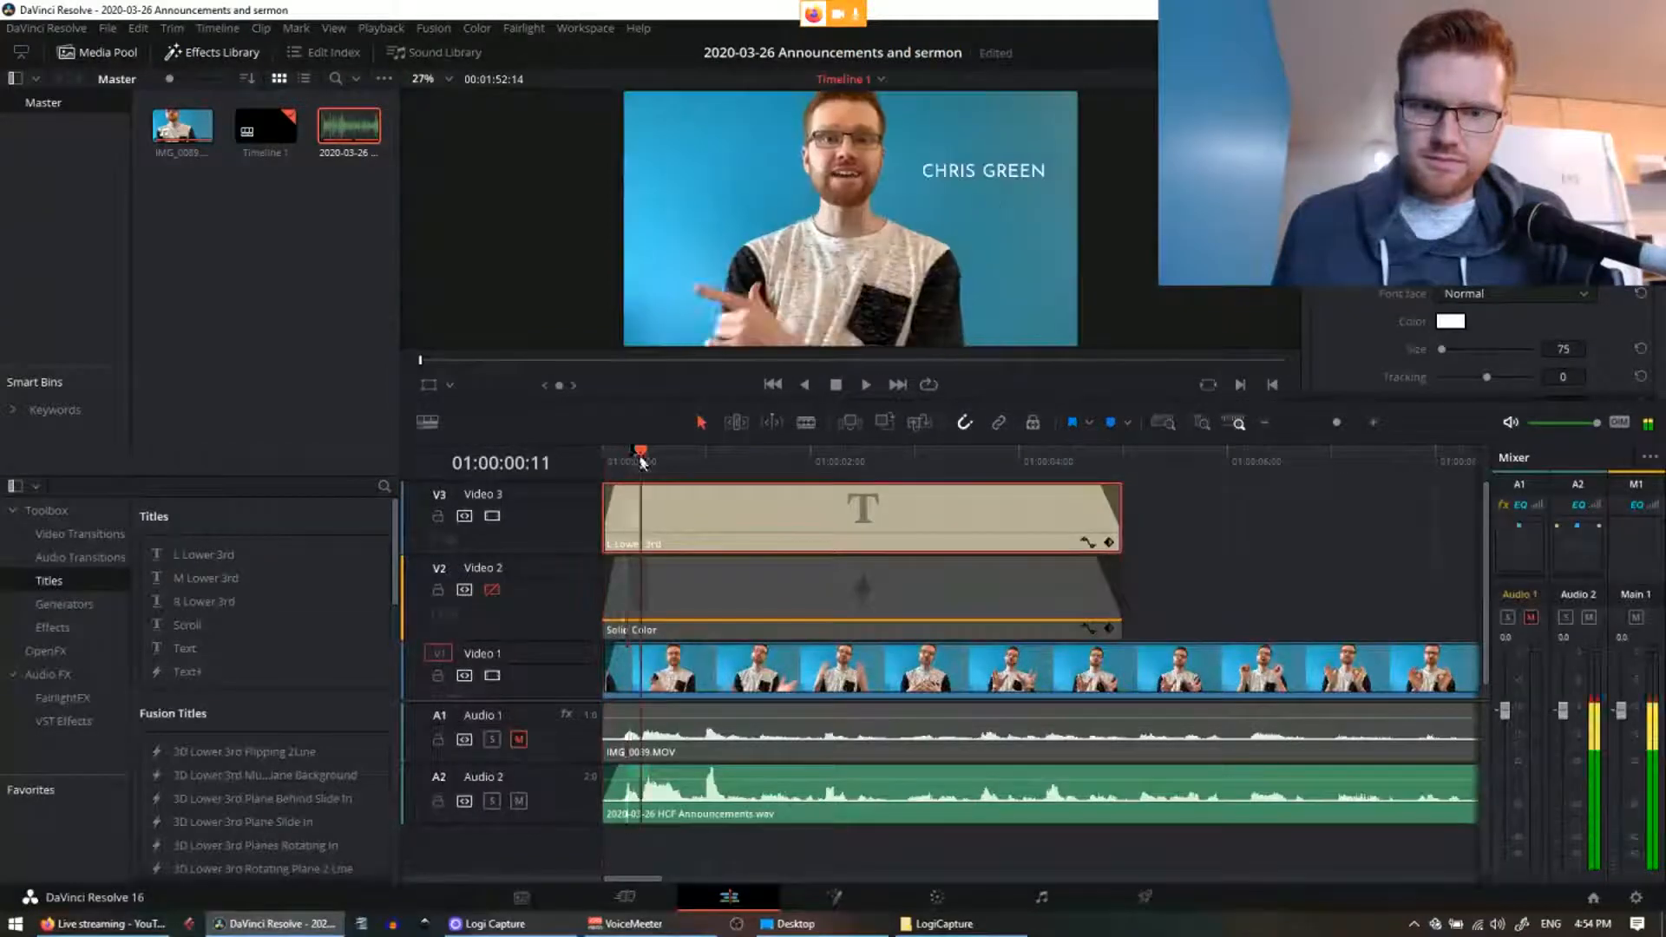
{"action": "left_click_drag", "start_coordinate": [983, 179], "coordinate": [721, 188]}
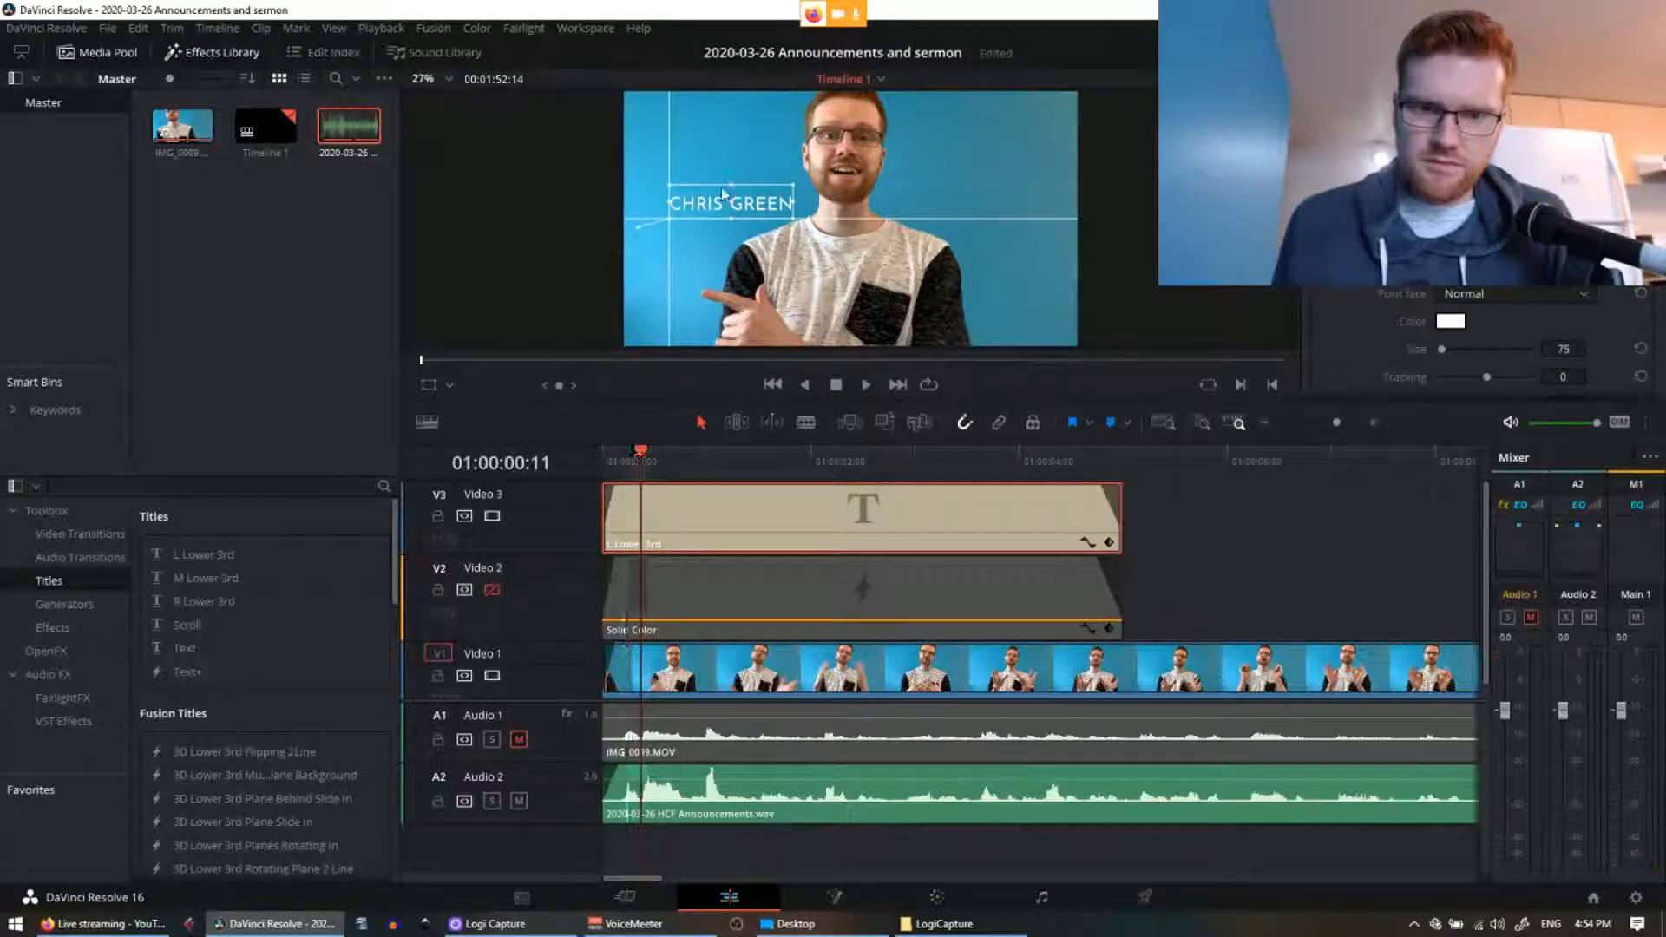
{"action": "left_click_drag", "start_coordinate": [753, 176], "coordinate": [743, 146]}
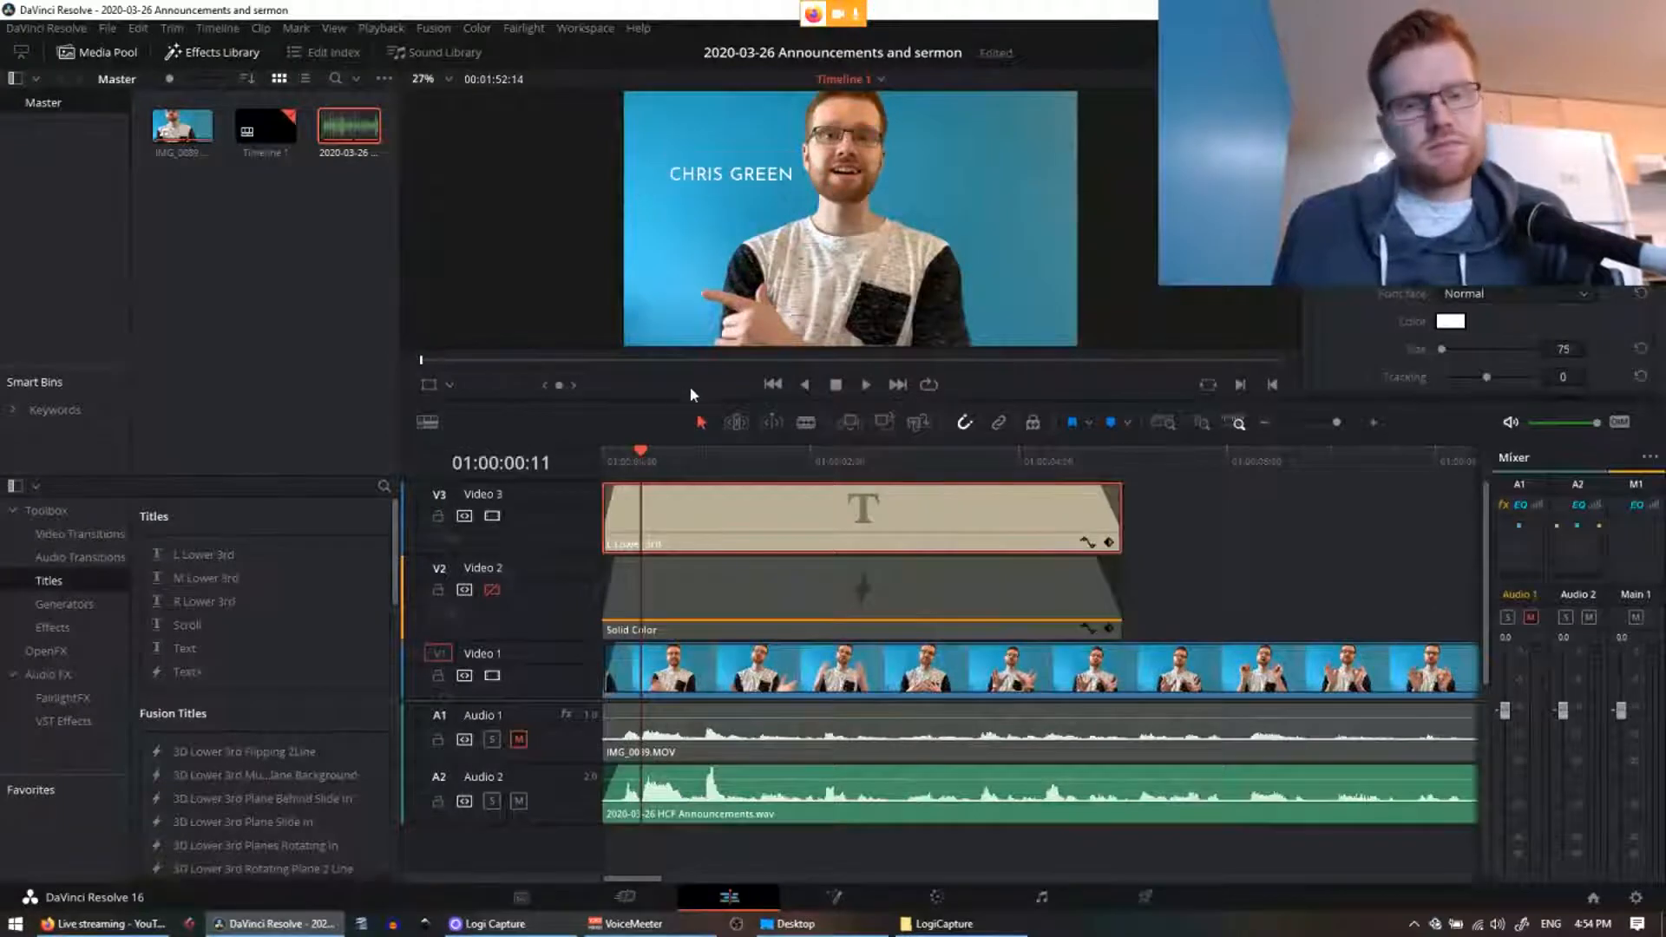
{"action": "left_click_drag", "start_coordinate": [633, 459], "coordinate": [791, 460]}
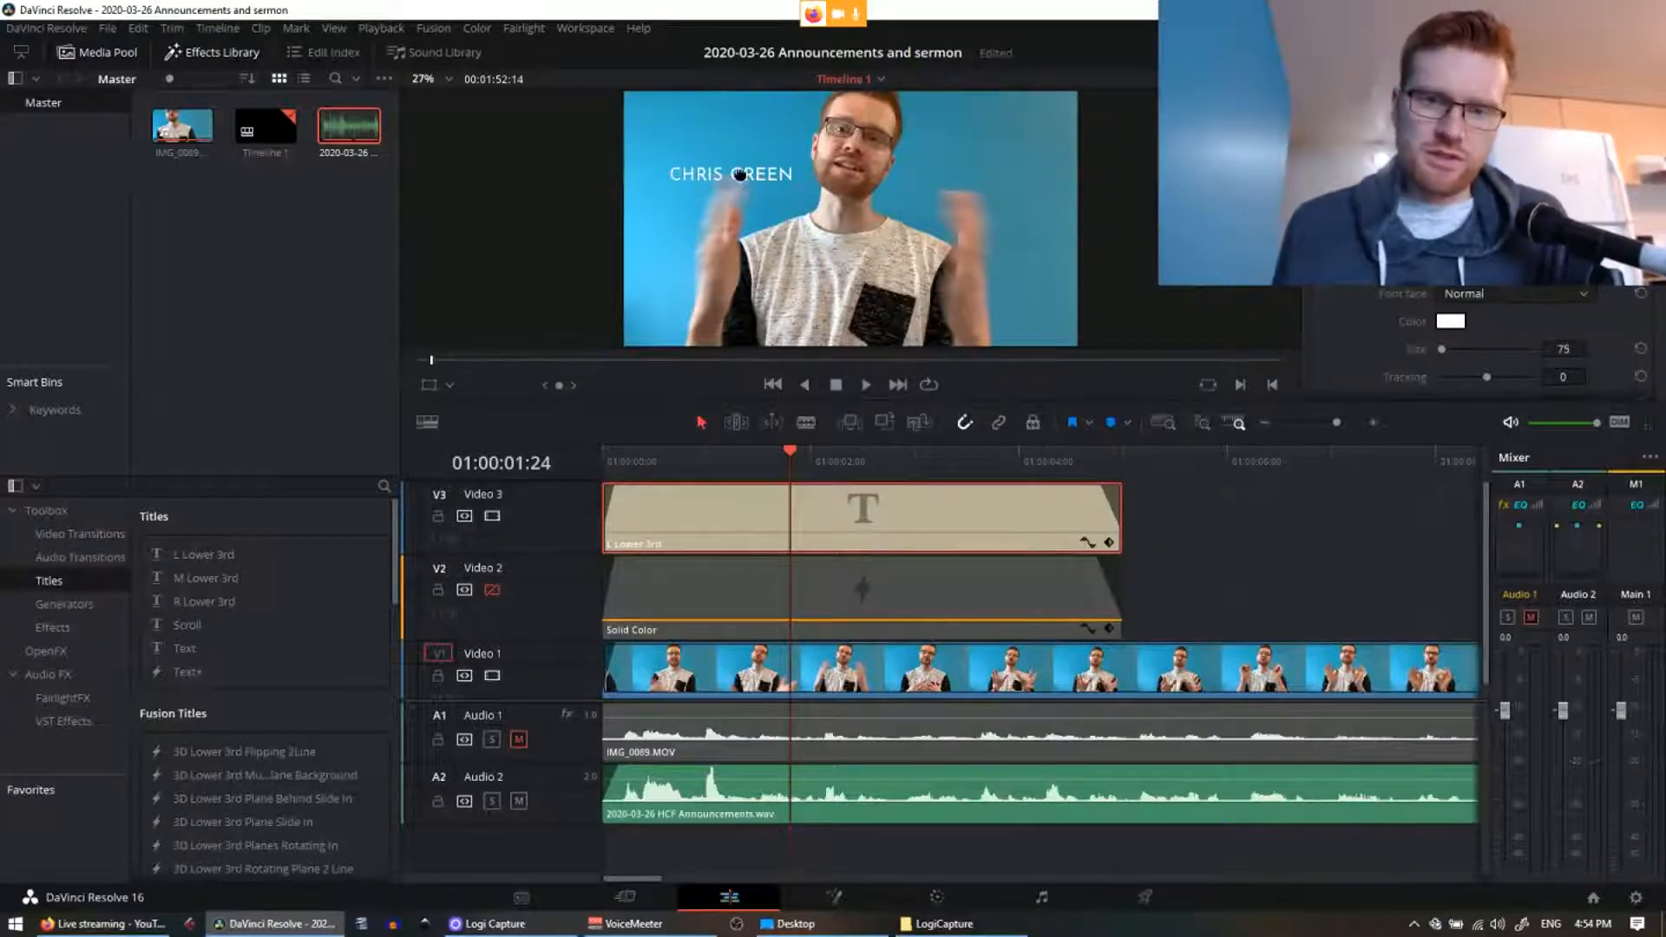
{"action": "left_click_drag", "start_coordinate": [740, 174], "coordinate": [744, 147]}
{"action": "left_click", "coordinate": [1220, 312]}
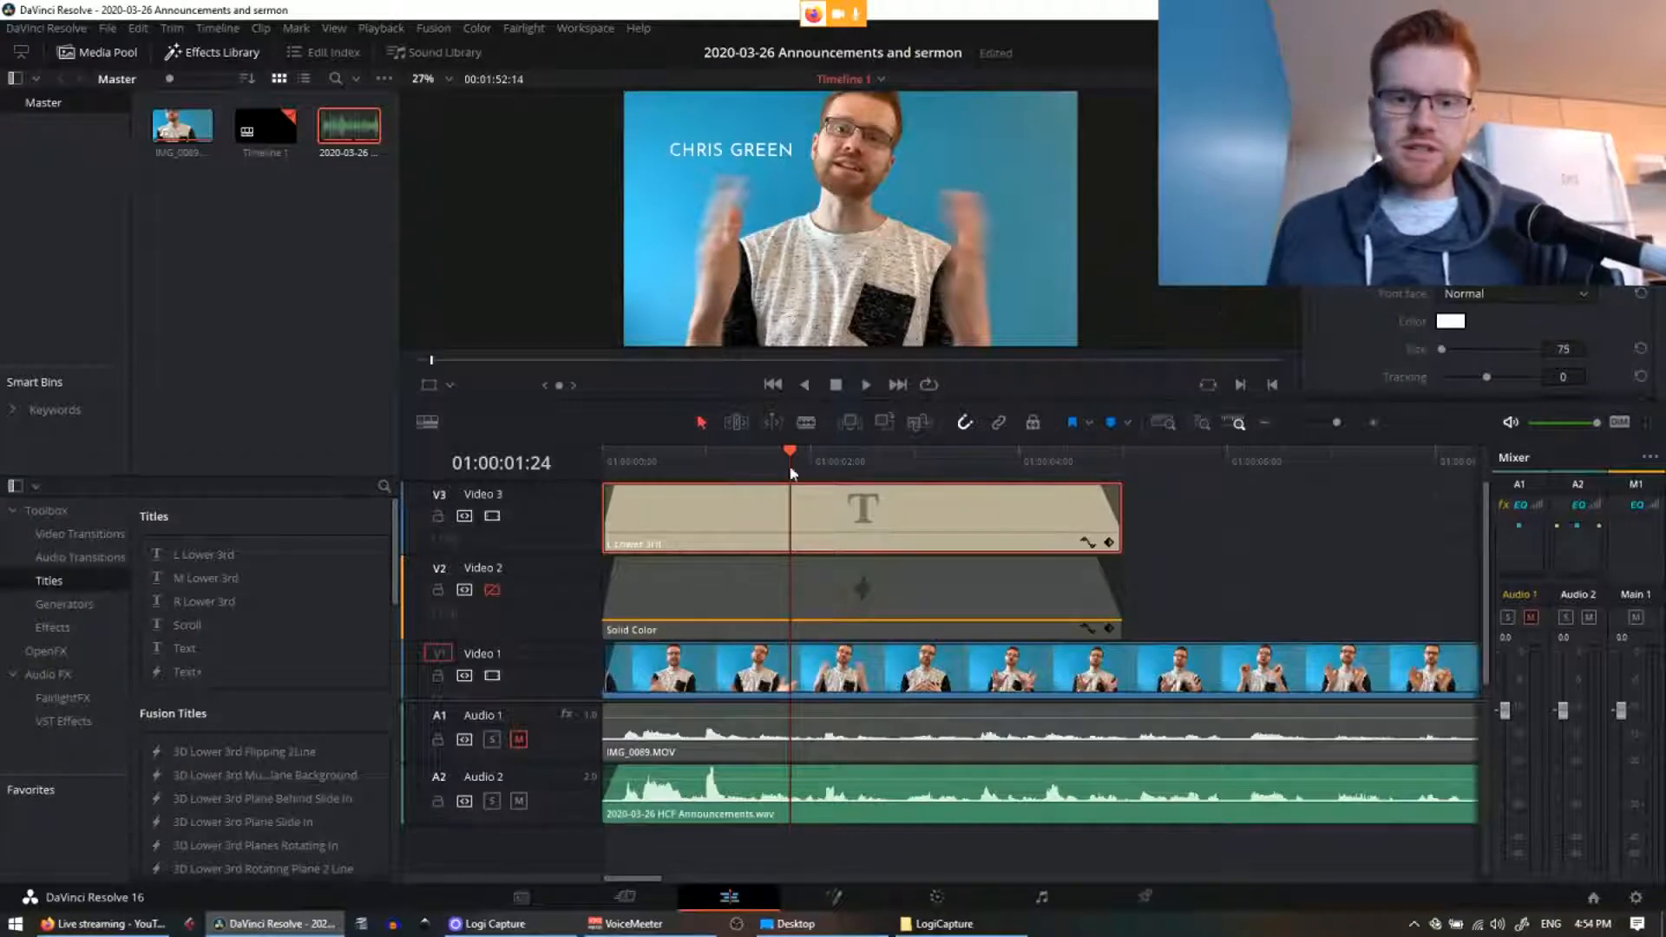
Step: Play back to check the title placement and nudge it a little higher
{"action": "key", "text": "space"}
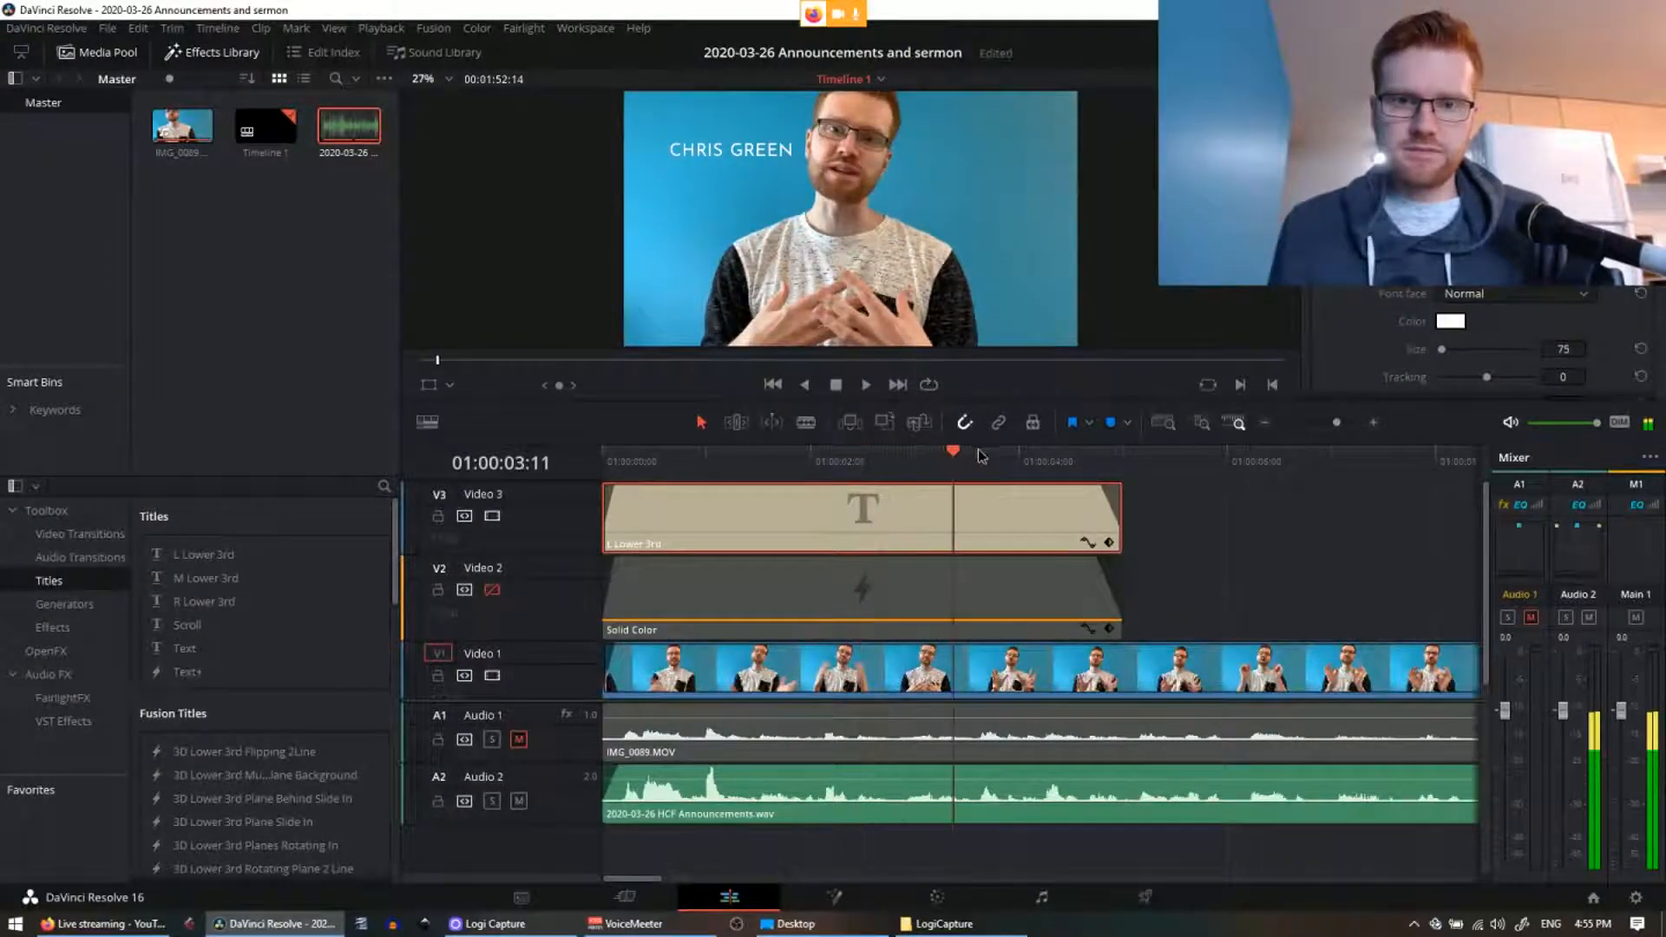
{"action": "left_click", "coordinate": [979, 453]}
{"action": "left_click", "coordinate": [979, 453]}
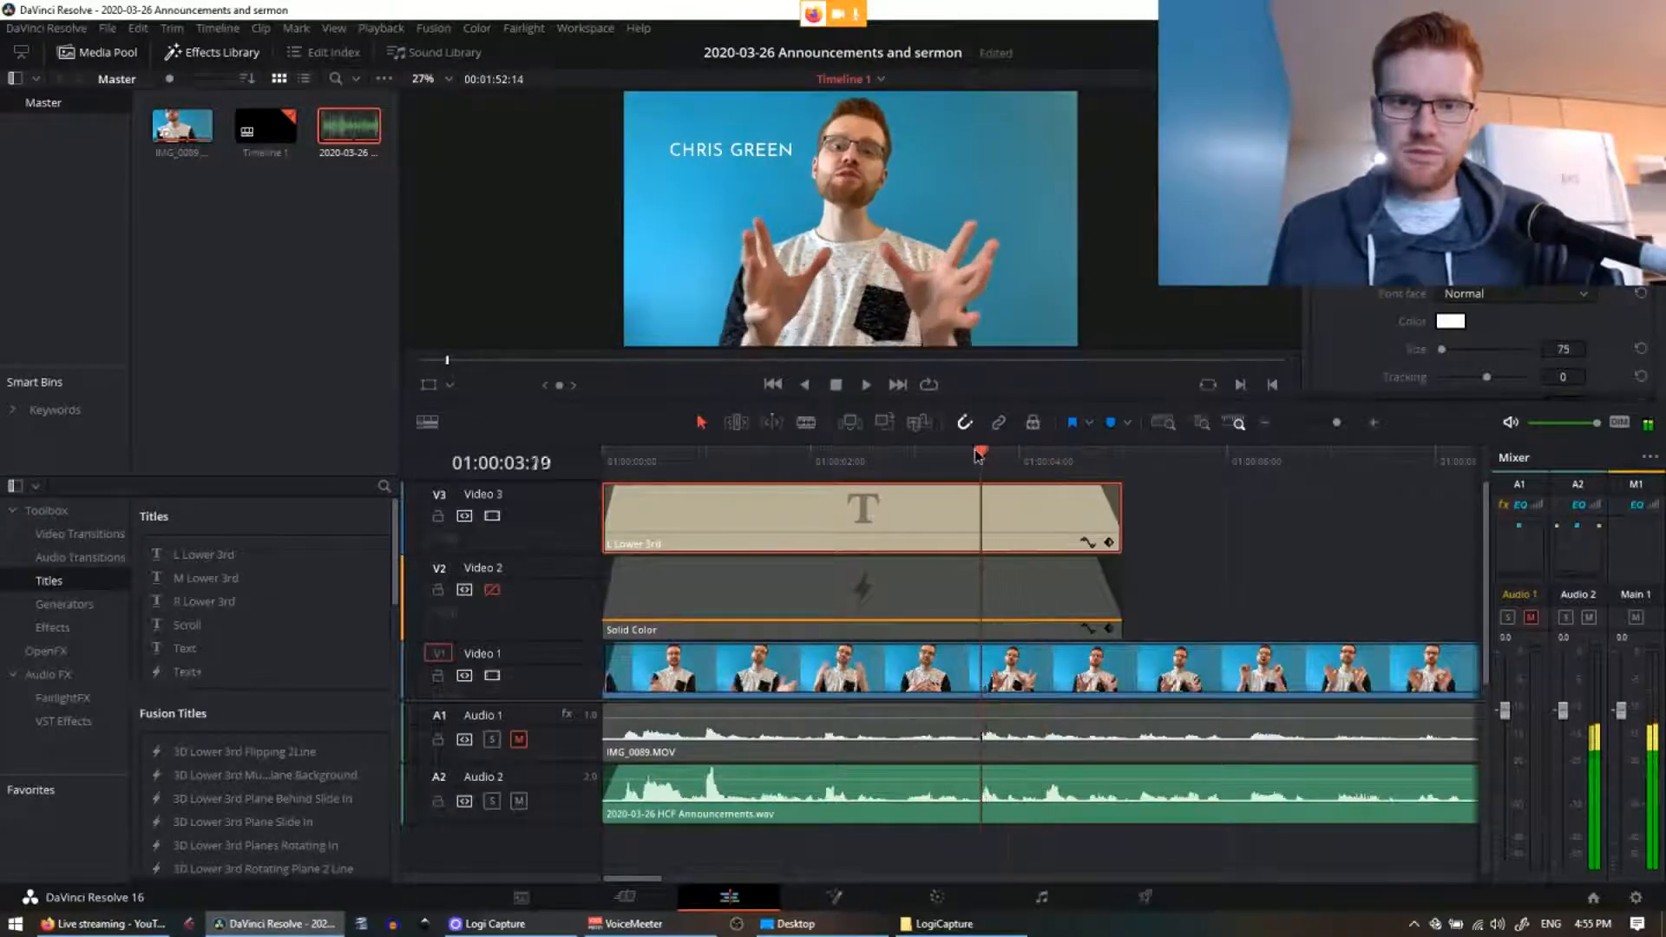
{"action": "left_click_drag", "start_coordinate": [979, 453], "coordinate": [949, 452]}
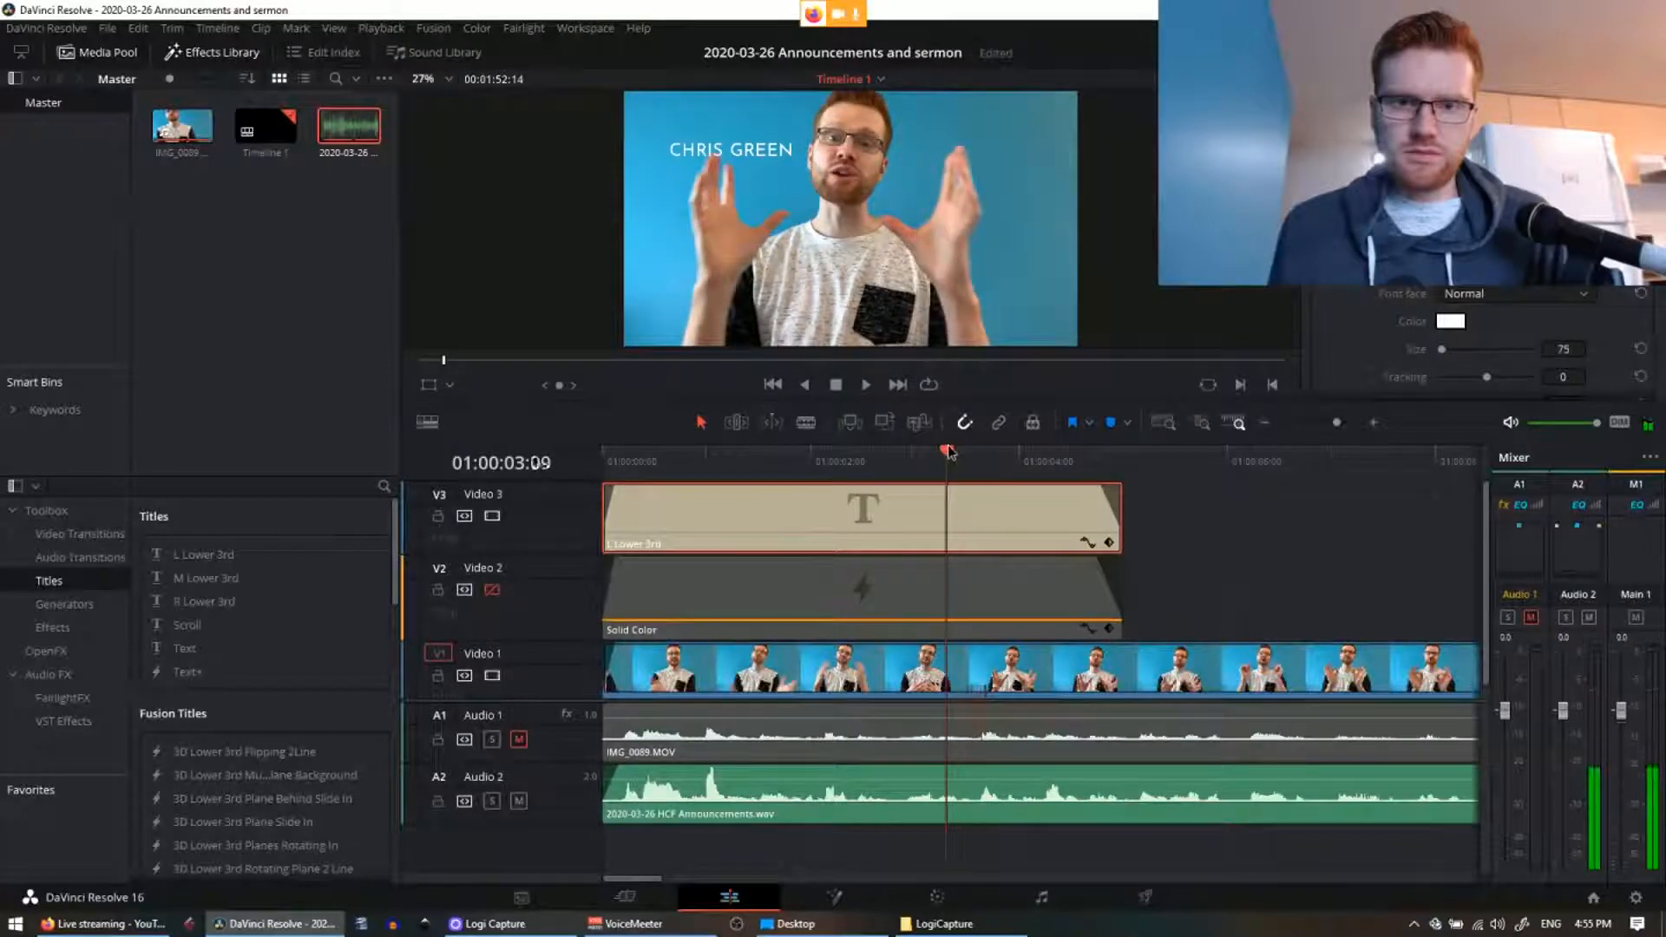
{"action": "left_click_drag", "start_coordinate": [731, 150], "coordinate": [731, 131]}
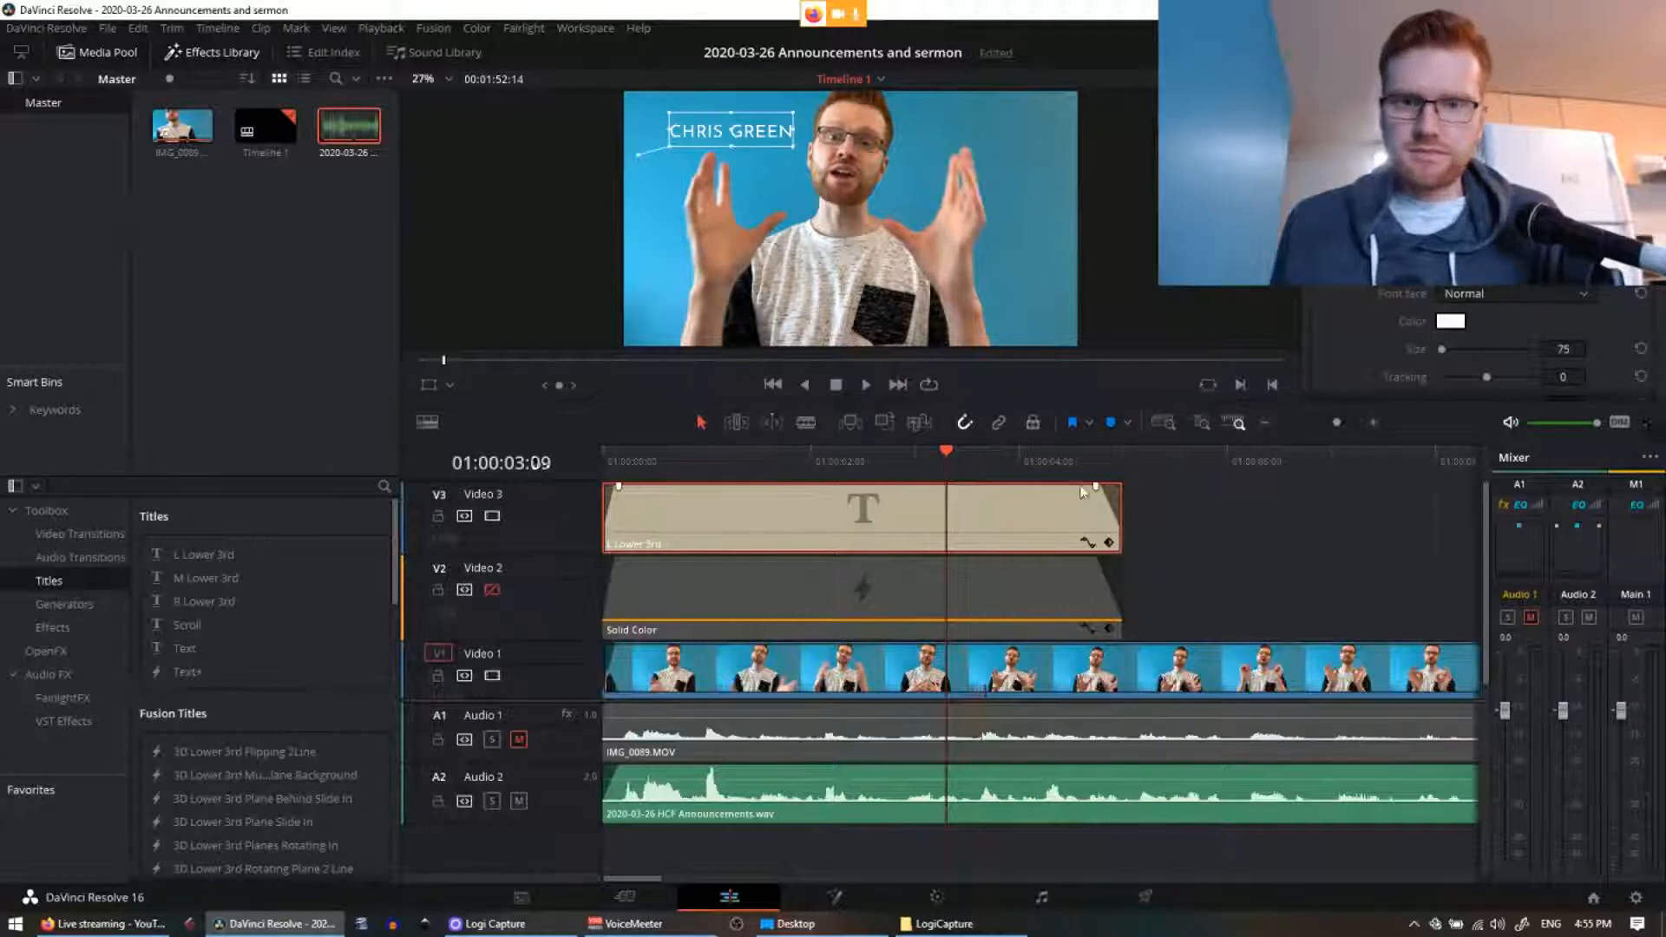
{"action": "left_click_drag", "start_coordinate": [960, 460], "coordinate": [601, 455]}
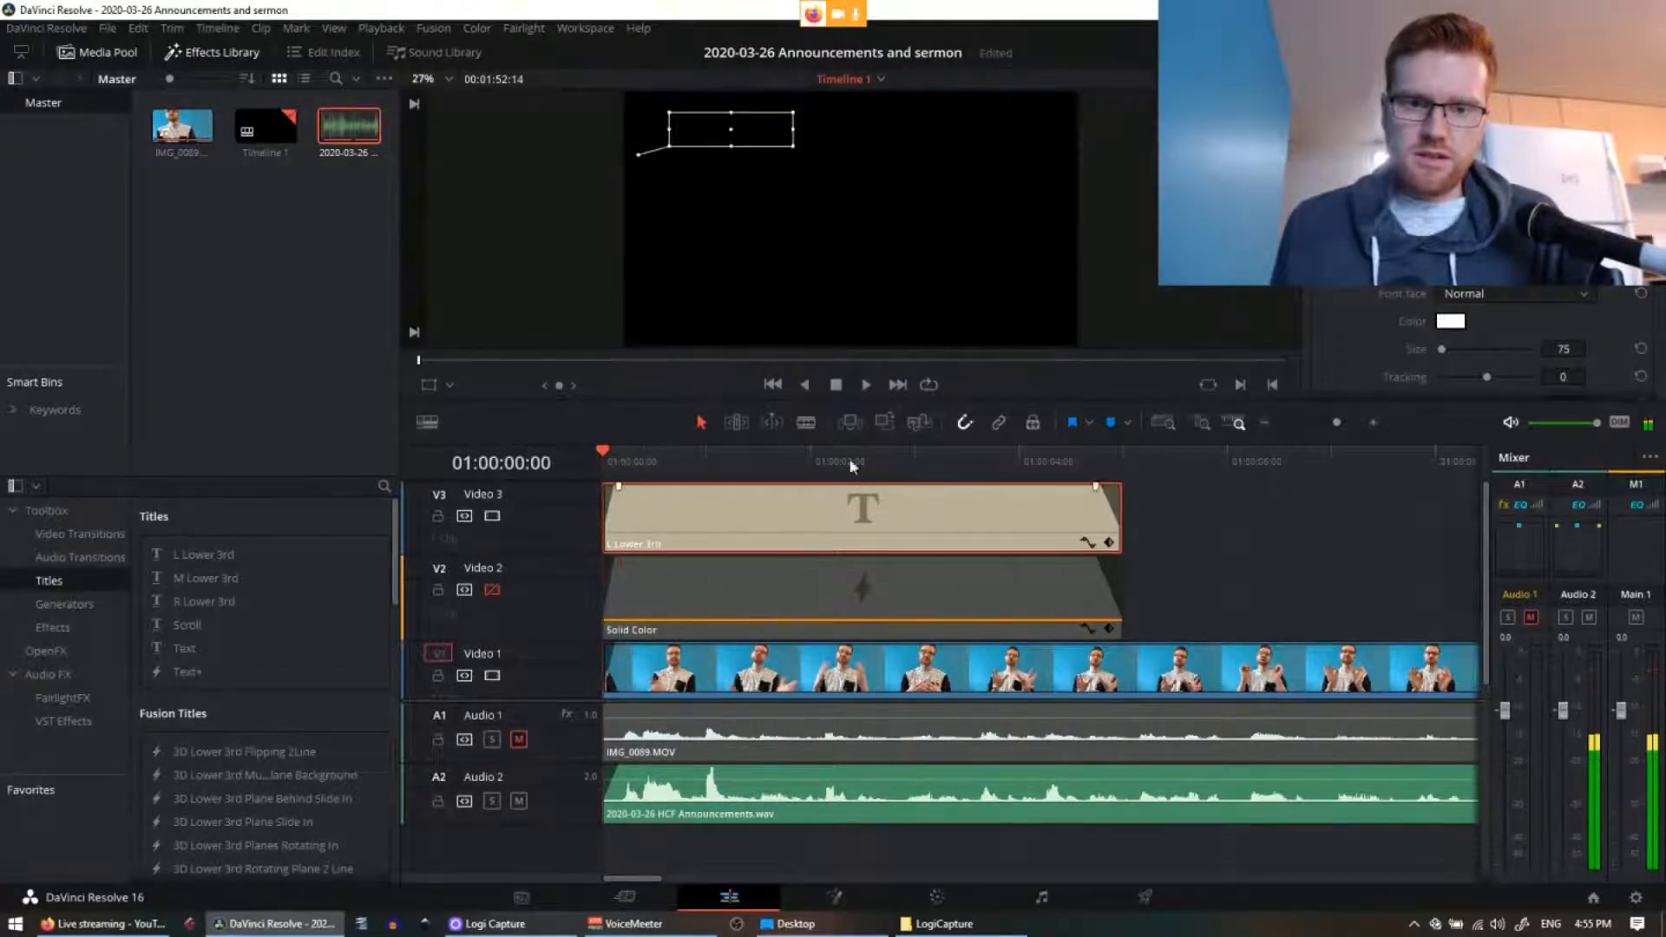
Step: Save the project, play the opening, and select the Solid Color clip at five seconds
{"action": "key", "text": "ctrl+s"}
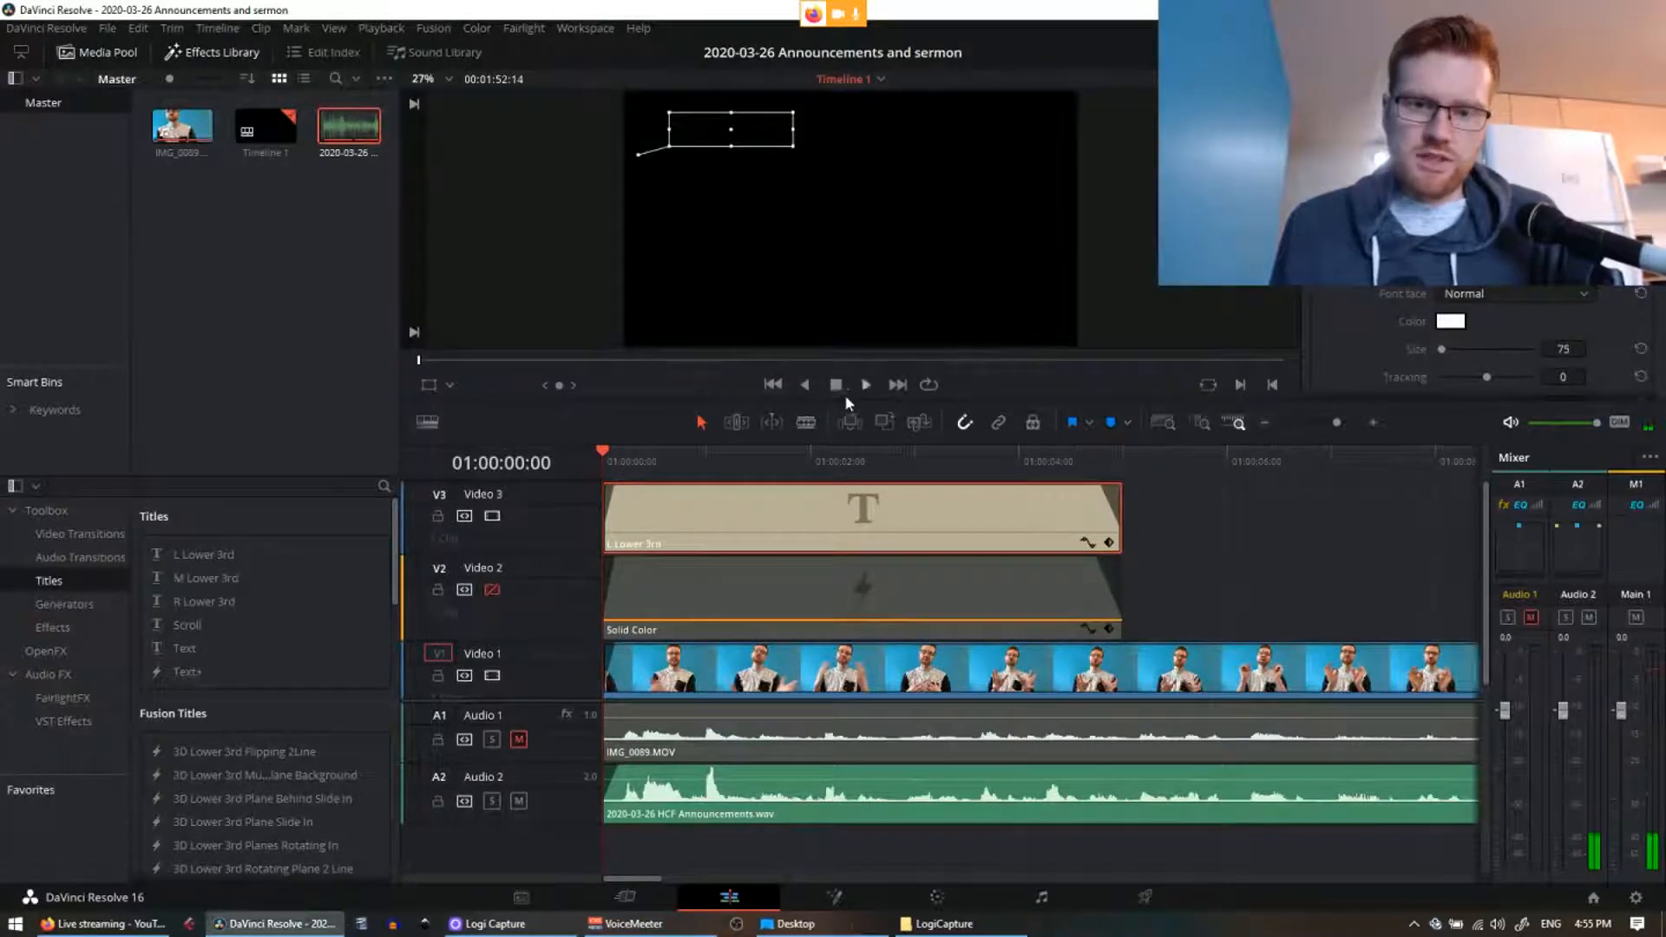
{"action": "key", "text": "space"}
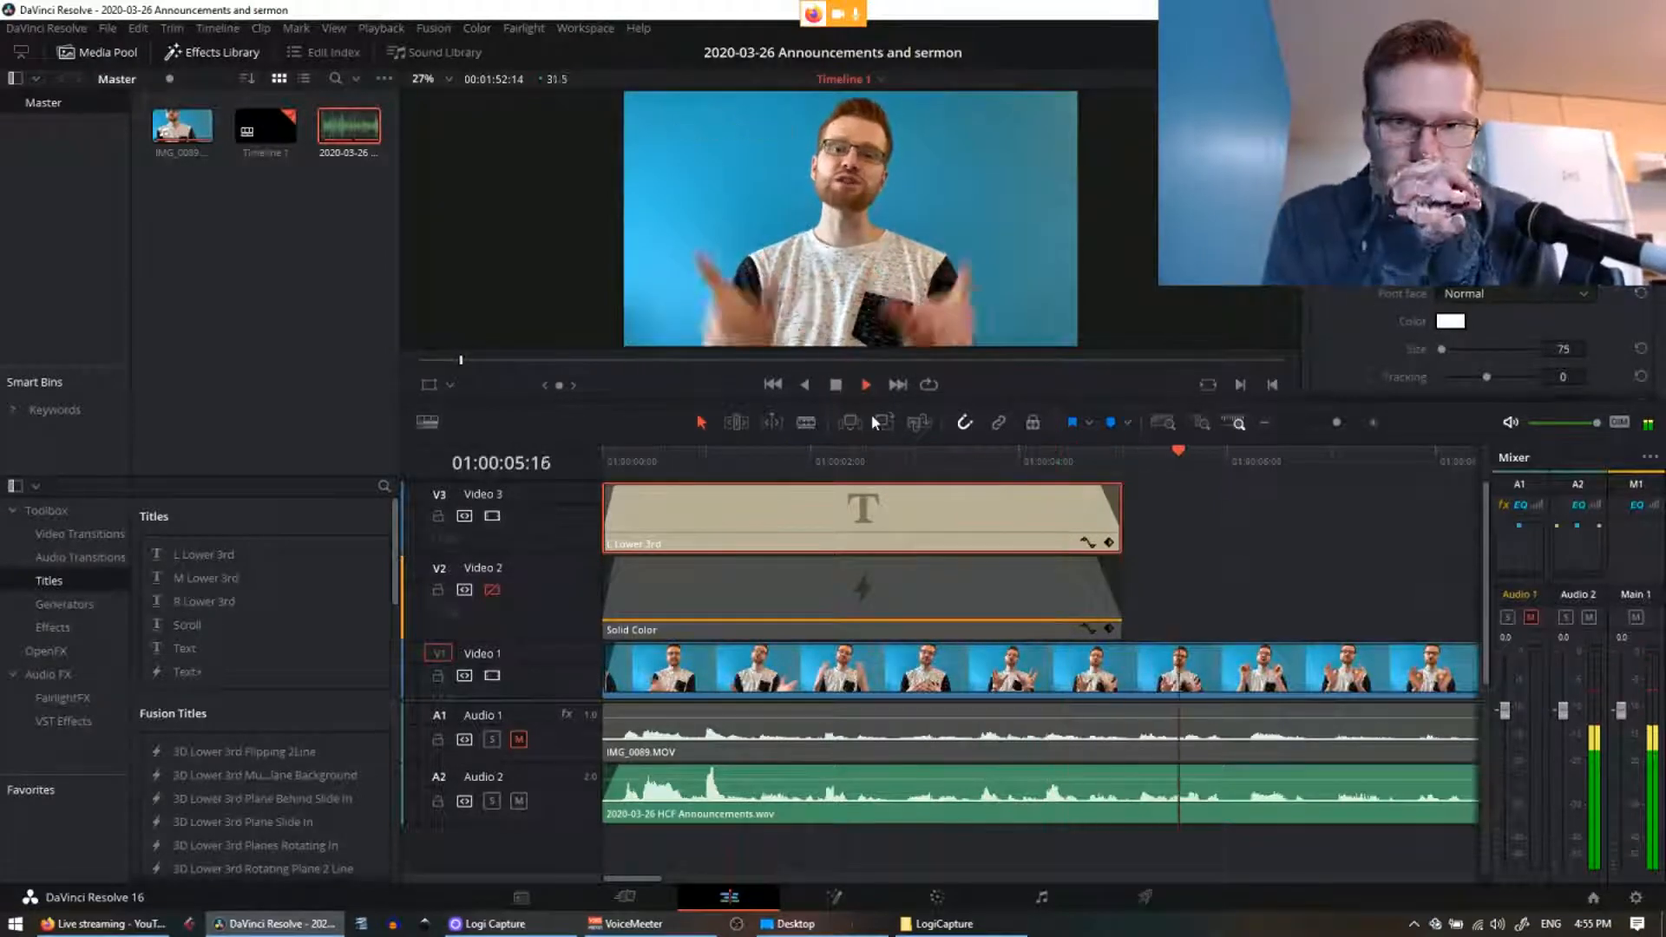
{"action": "key", "text": "space"}
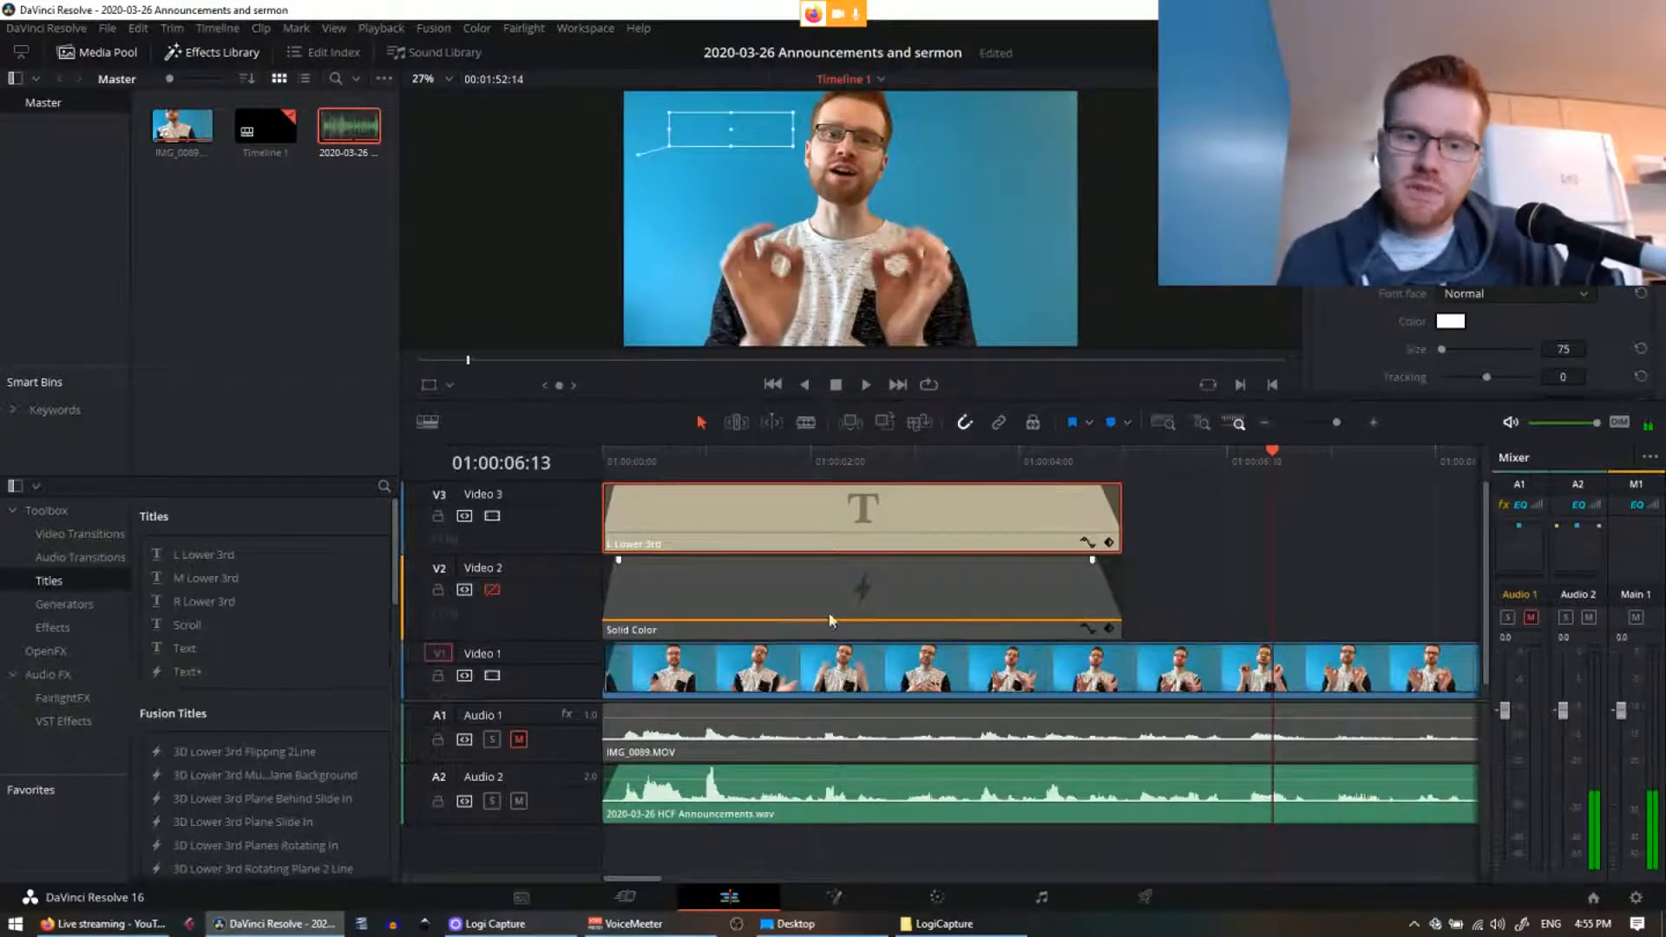
{"action": "left_click", "coordinate": [908, 619]}
{"action": "key", "text": "Right"}
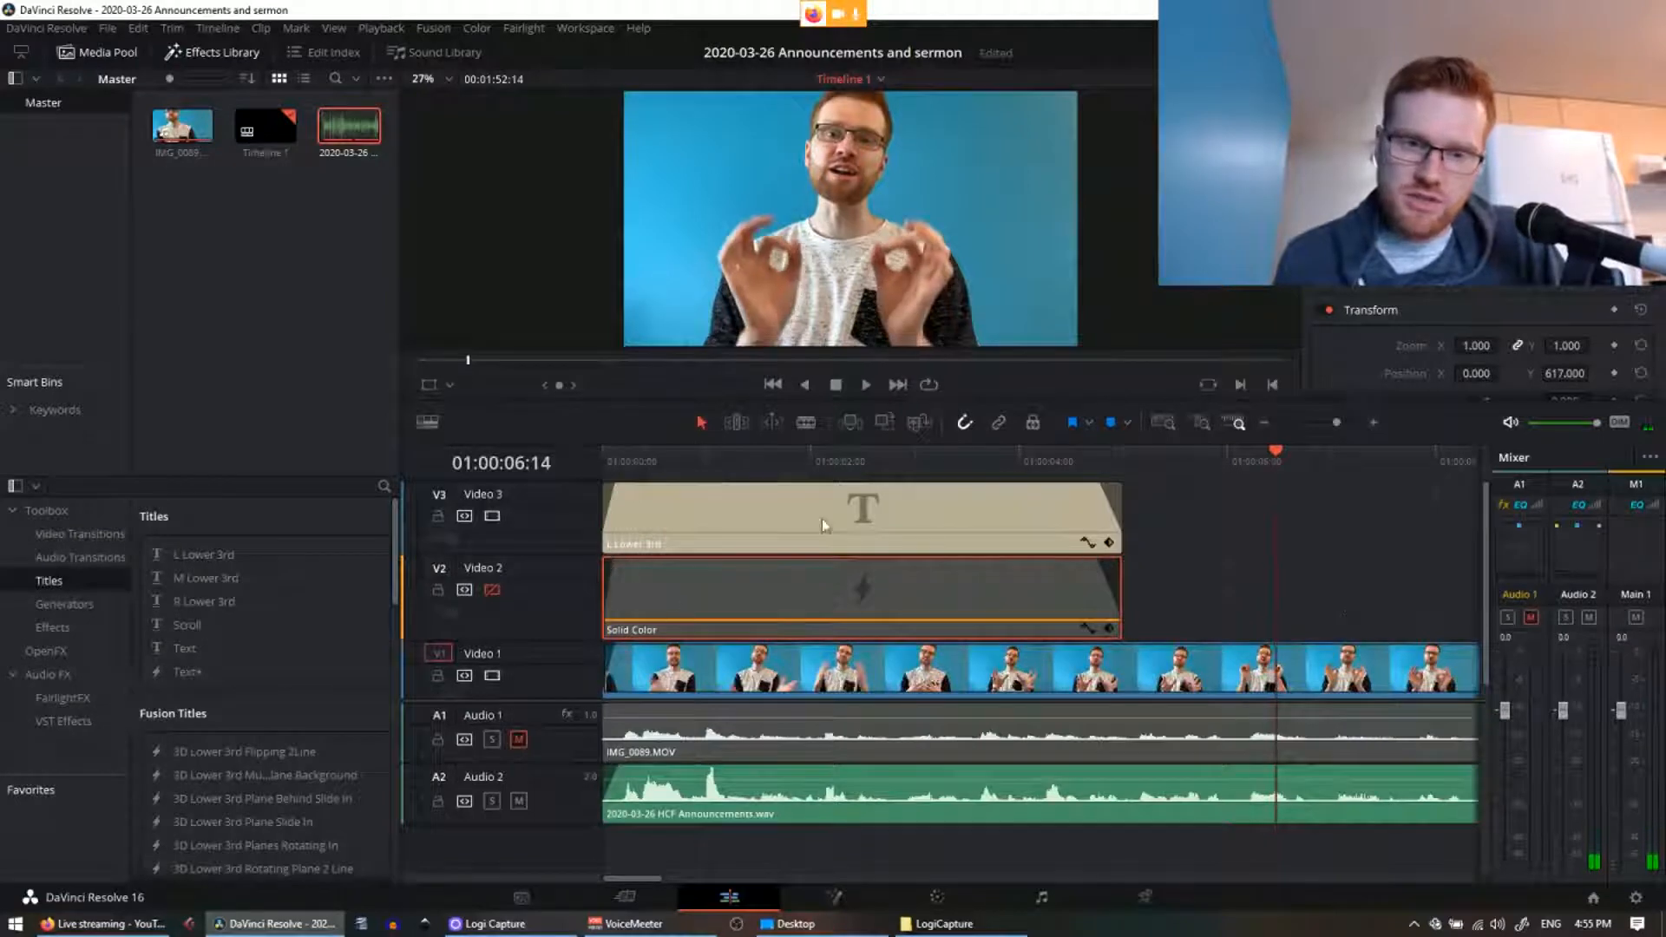
{"action": "left_click", "coordinate": [1120, 470]}
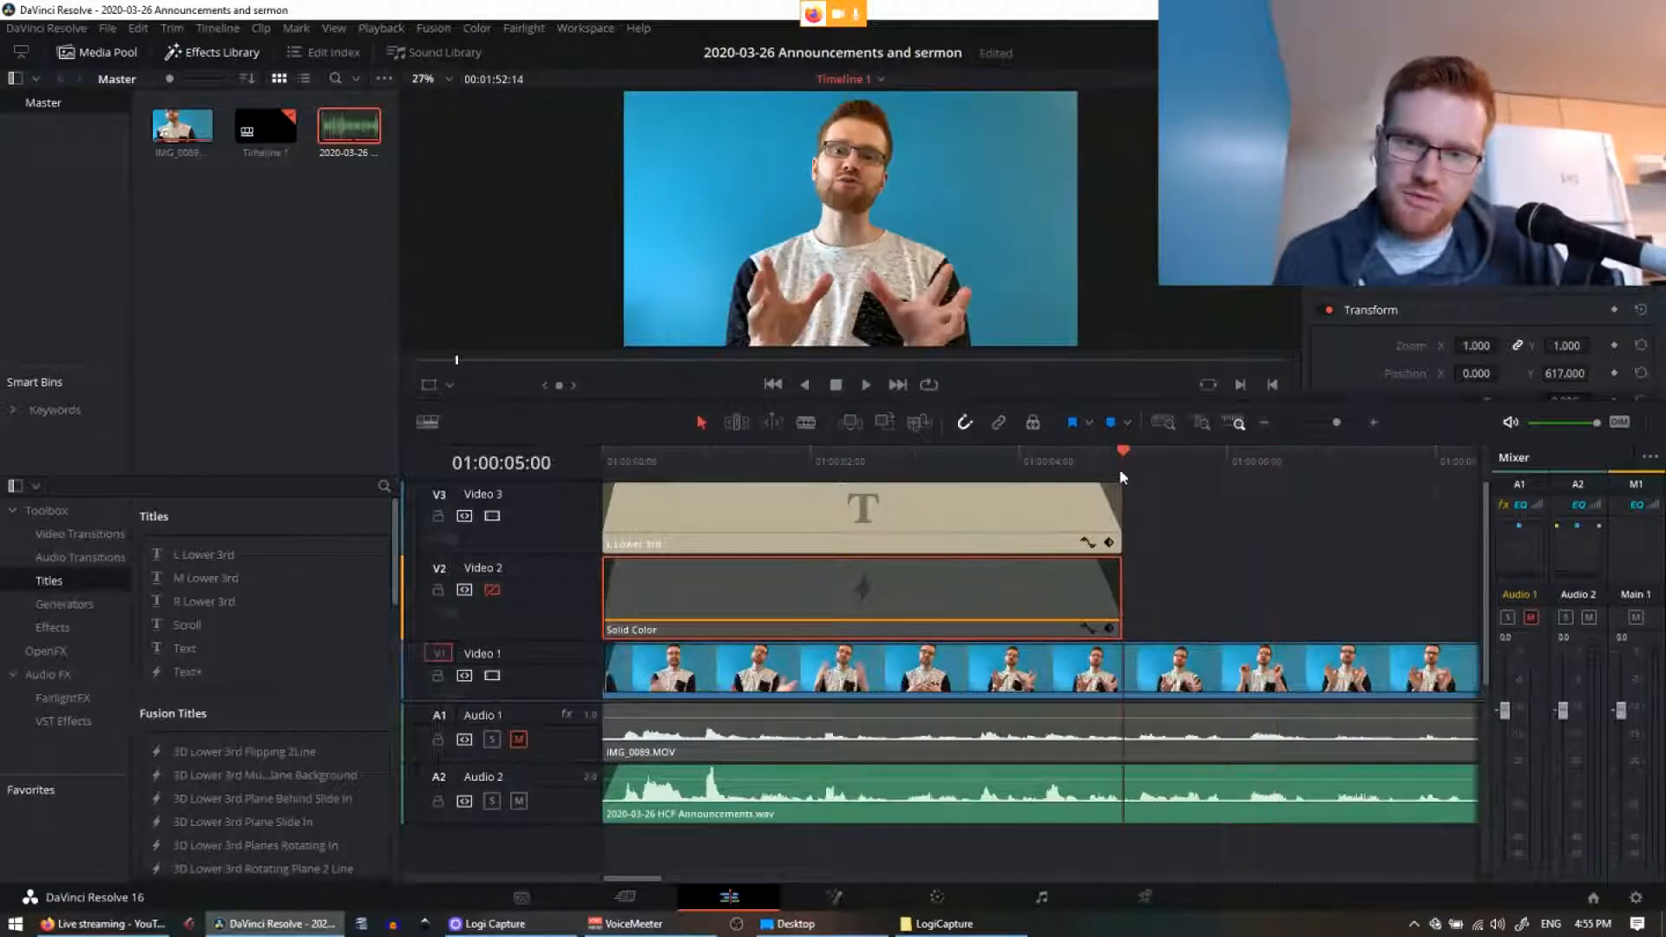
Step: Re-enable Video 2 and try trimming off the first five seconds, undoing it twice
{"action": "left_click", "coordinate": [493, 592]}
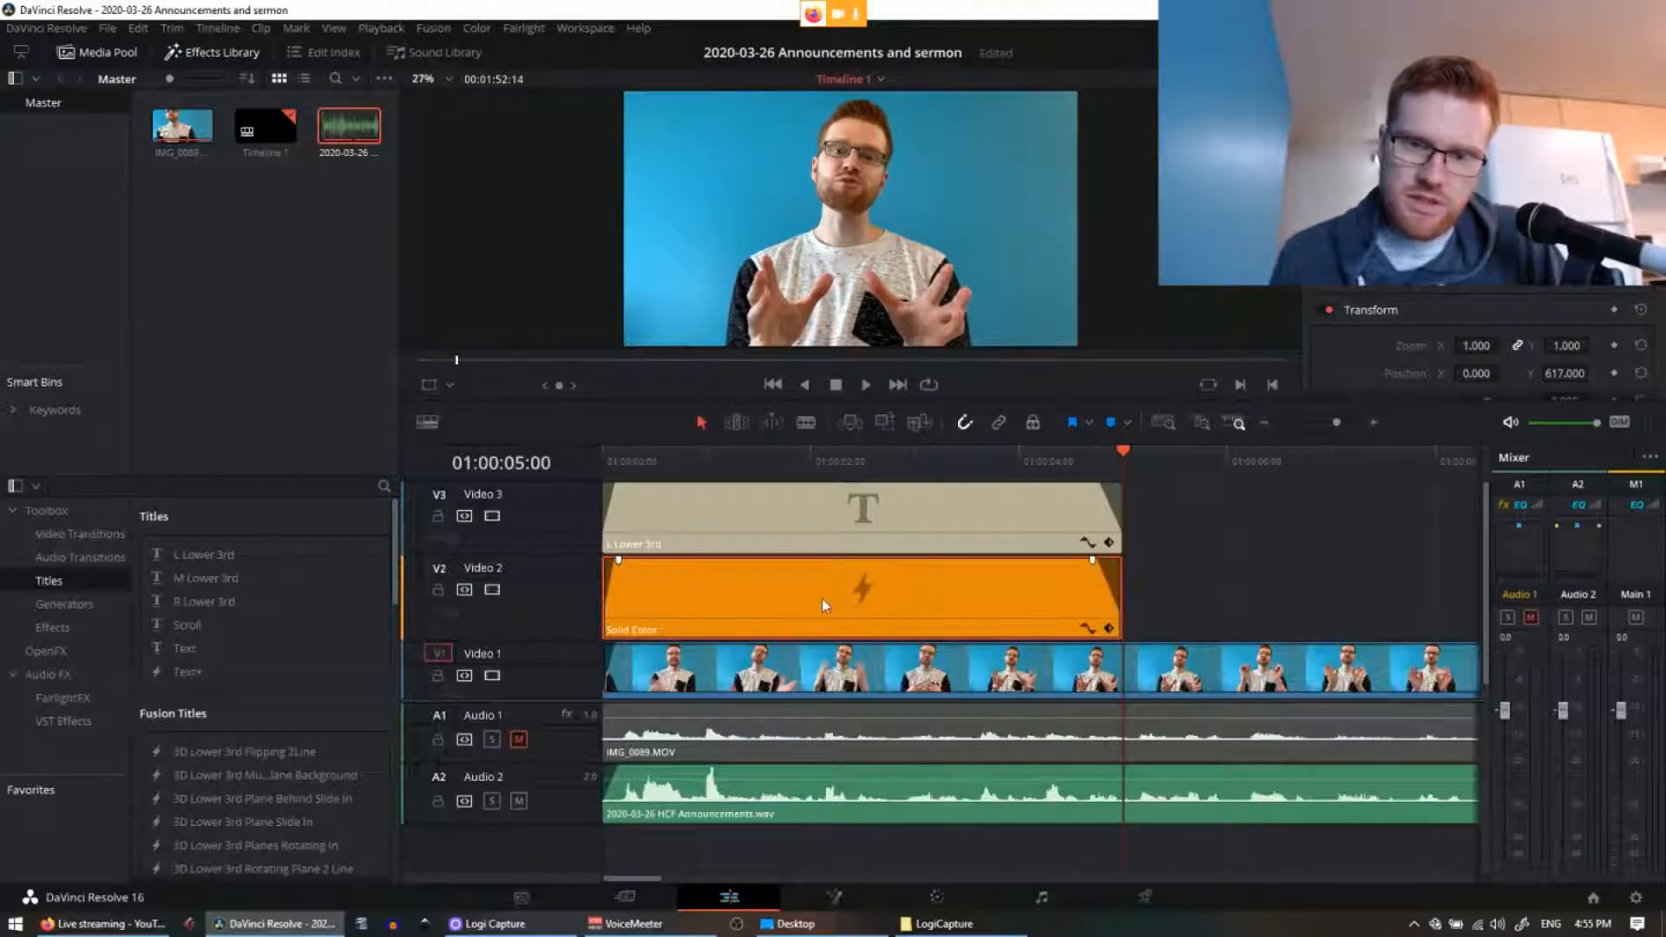
{"action": "key", "text": "ctrl+shift+["}
{"action": "key", "text": "ctrl+z"}
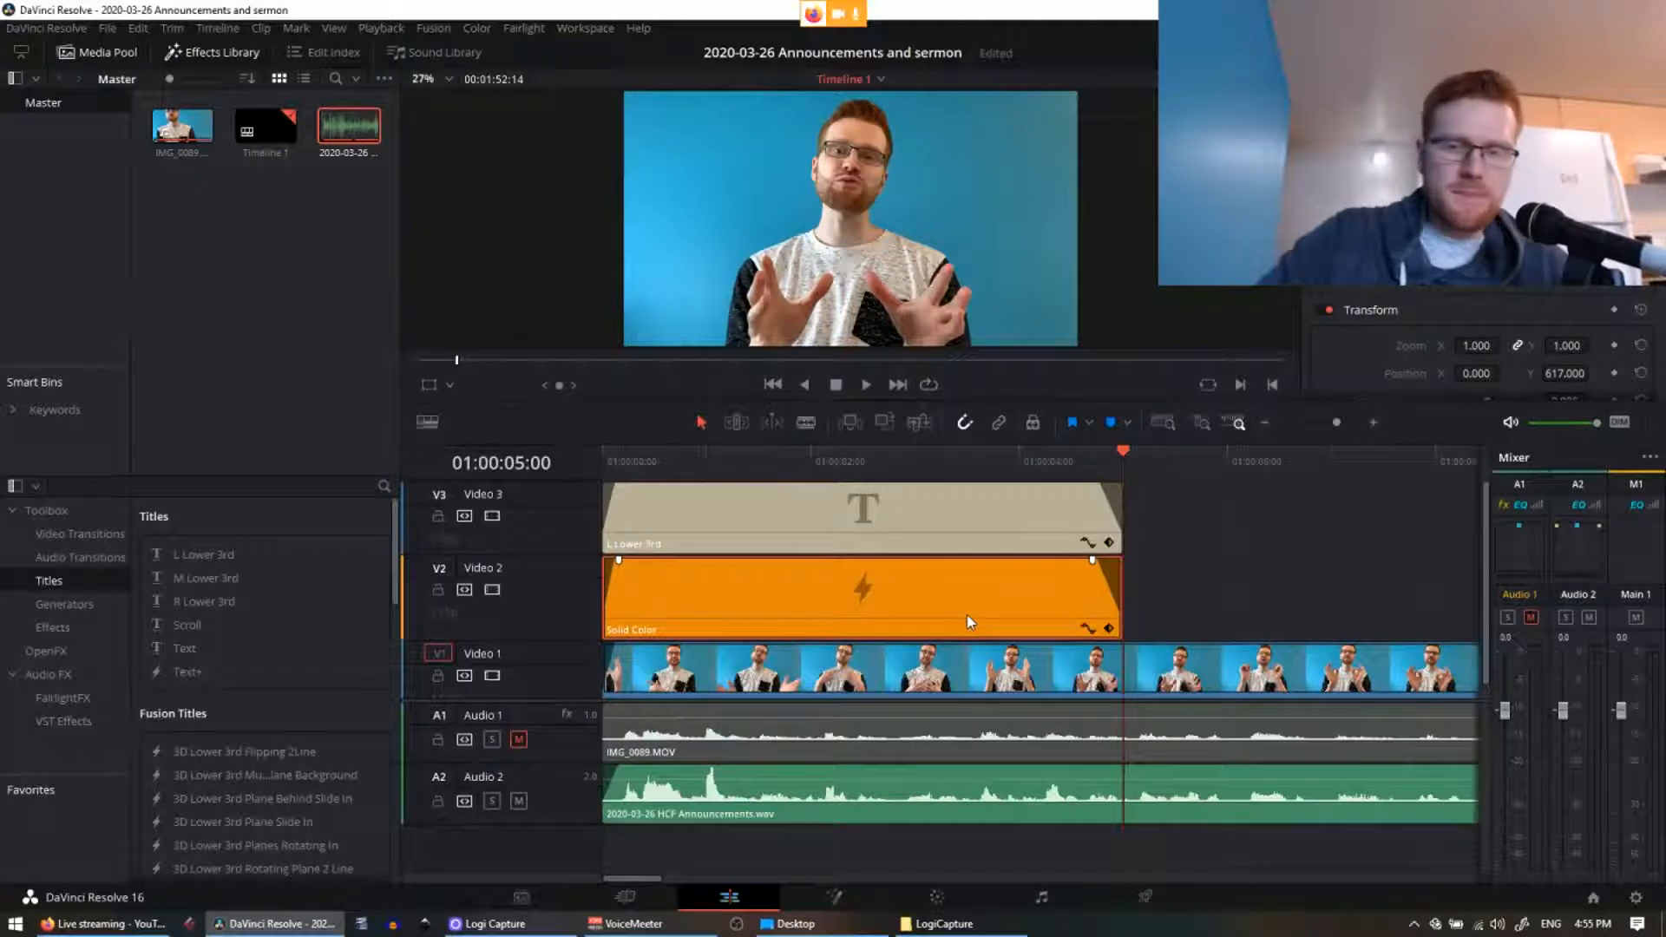
{"action": "key", "text": "ctrl+shift+["}
{"action": "key", "text": "ctrl+z"}
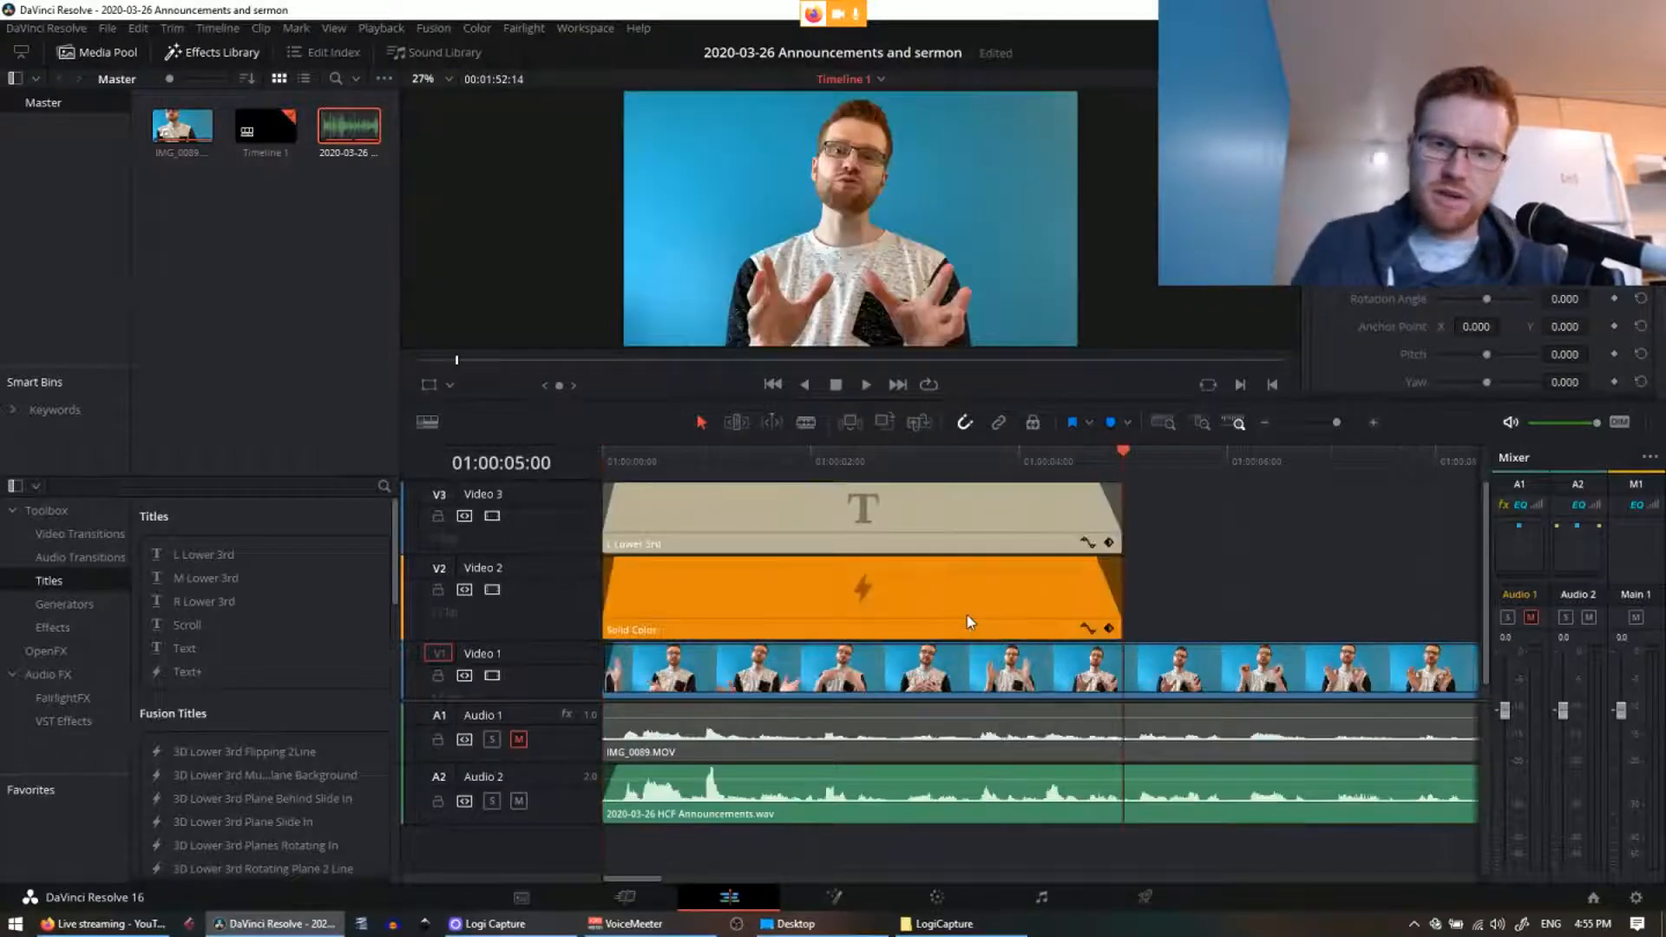
Step: Move the Solid Color clip later on Video 2, then delete the orange solid clip
{"action": "left_click", "coordinate": [1006, 592]}
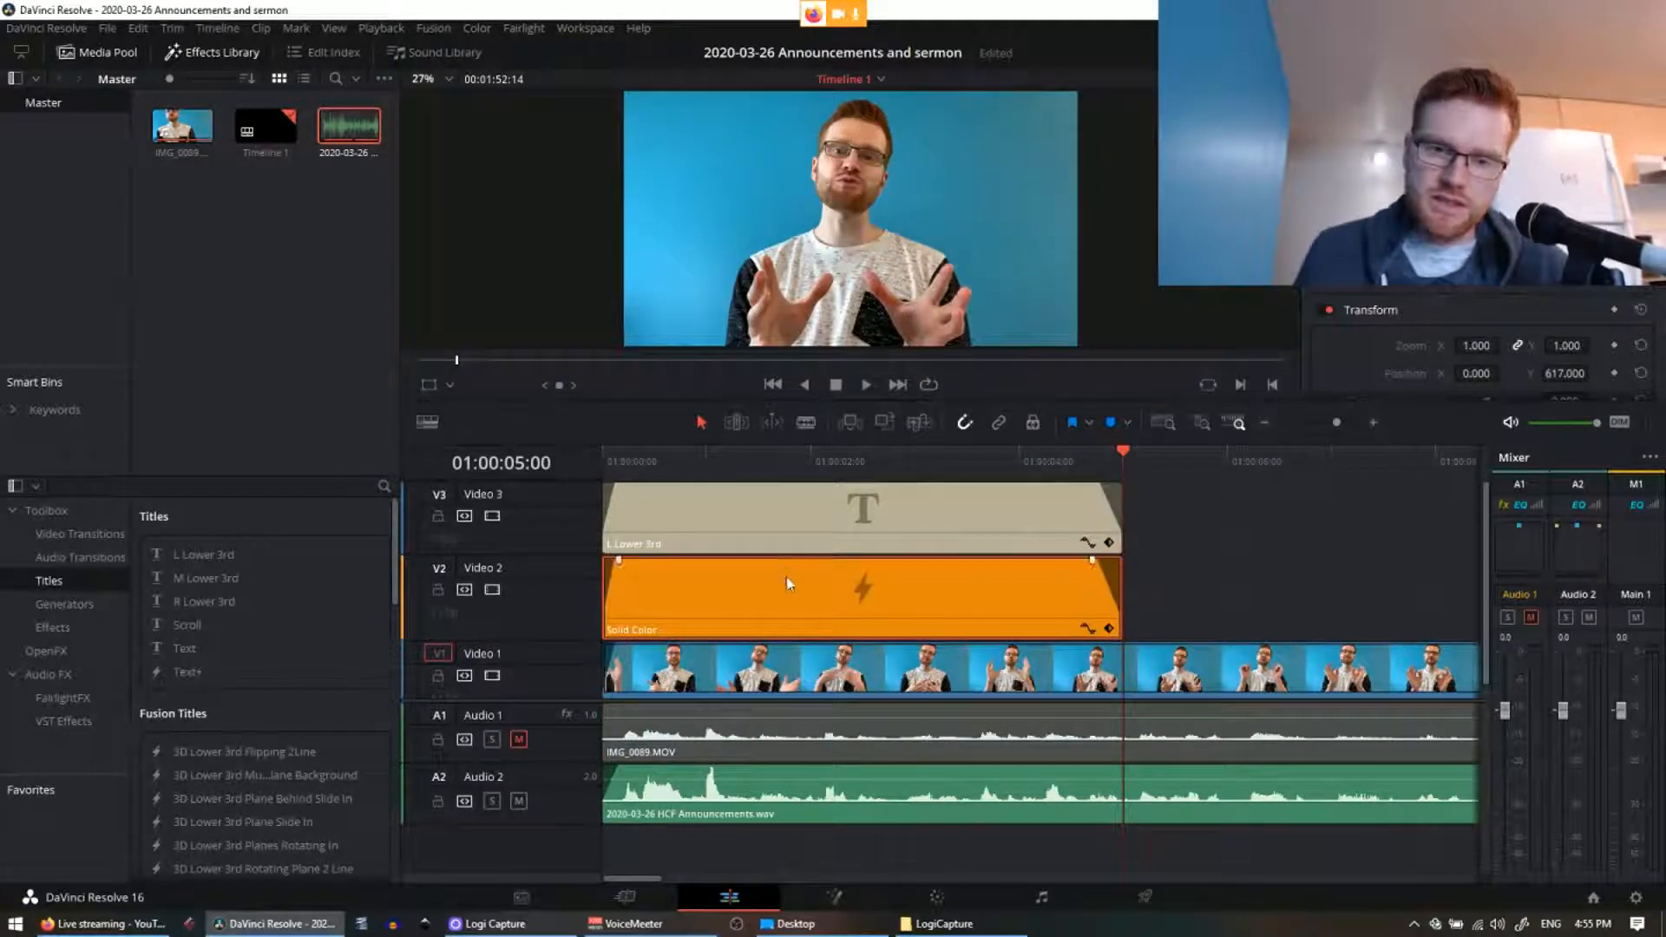
{"action": "left_click_drag", "start_coordinate": [790, 584], "coordinate": [950, 599]}
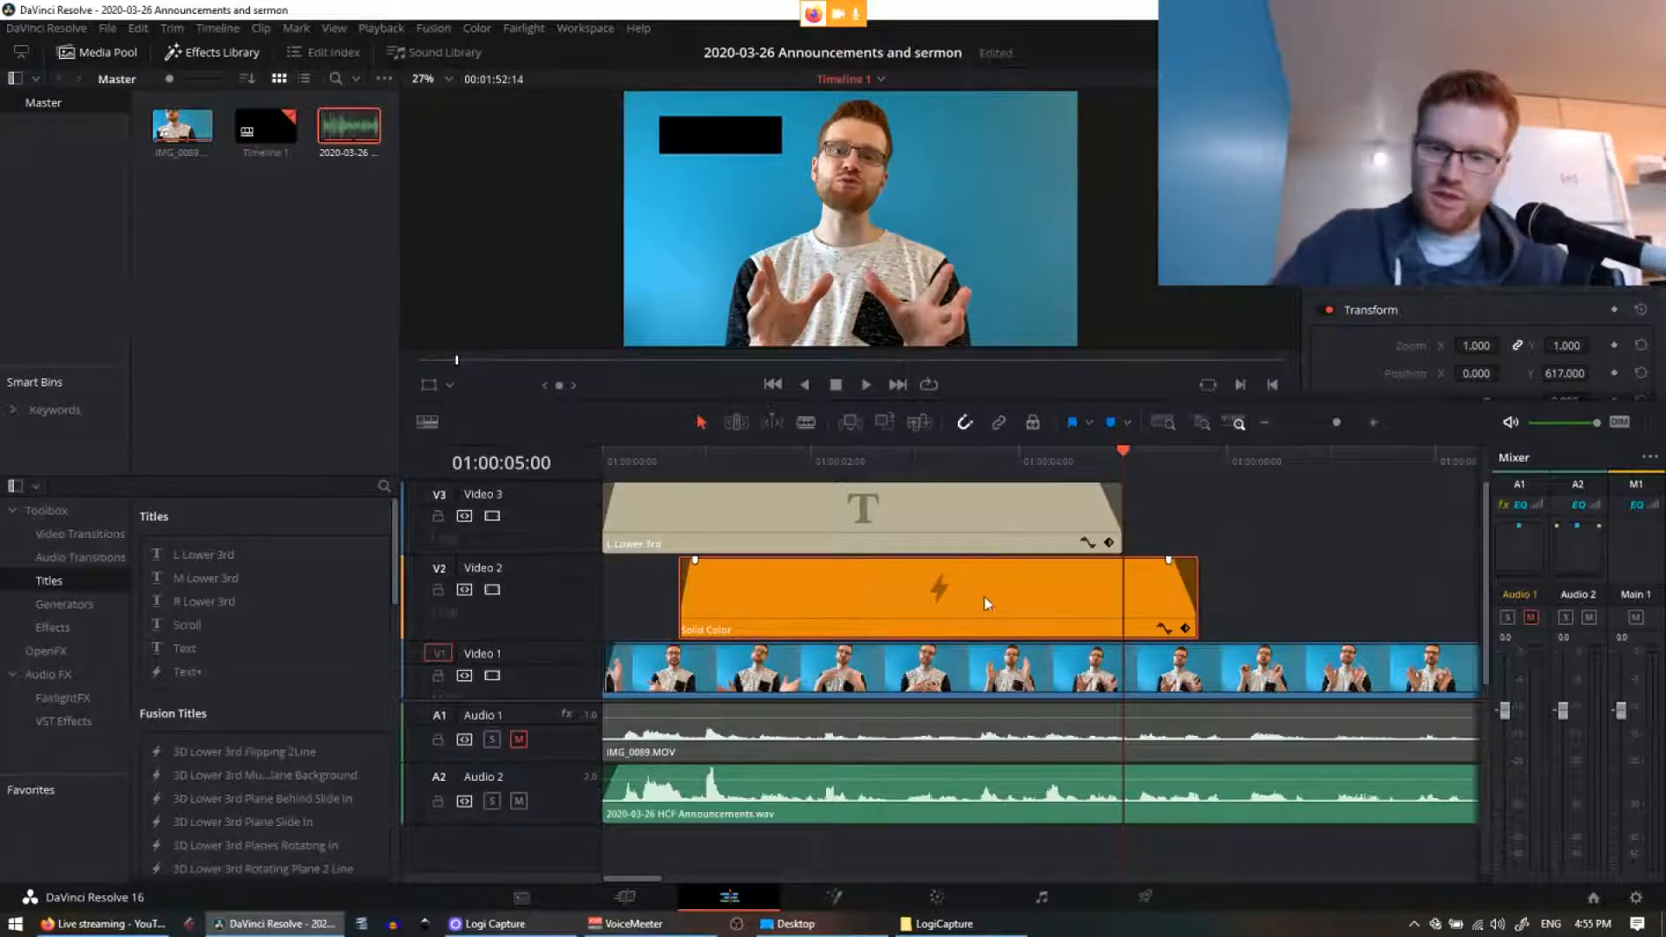
{"action": "key", "text": "Delete"}
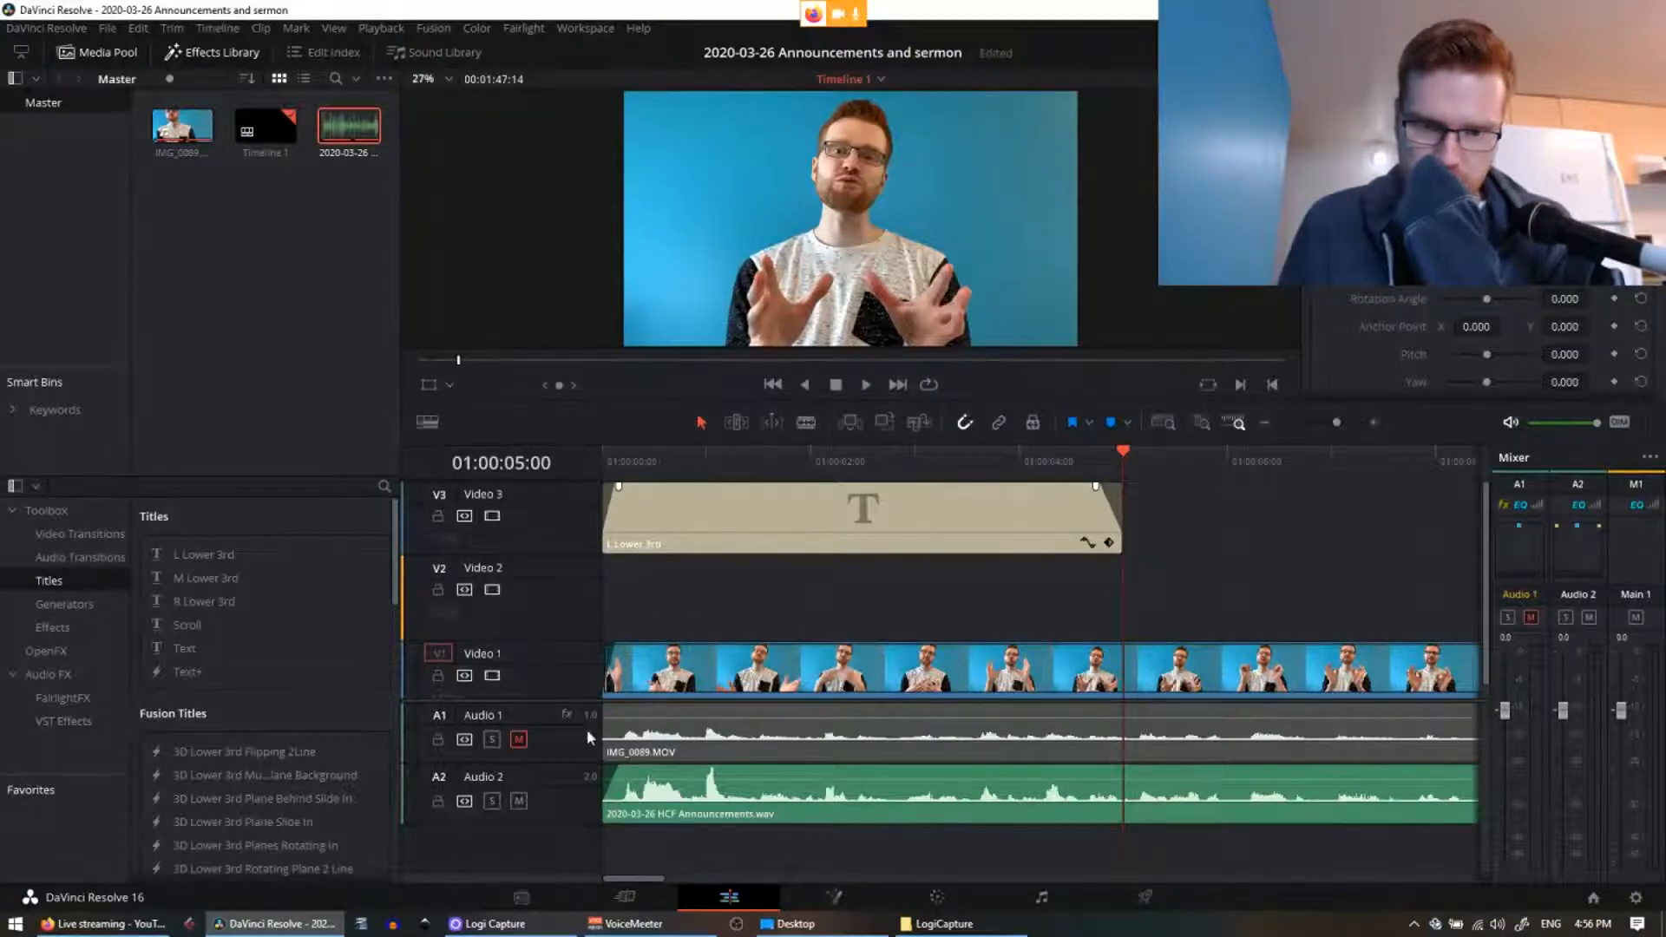
Step: Browse to Ministry > Highway Christian Fellowship > logosletterhead and drop HCF Icon onto Video 2
{"action": "left_click", "coordinate": [794, 923]}
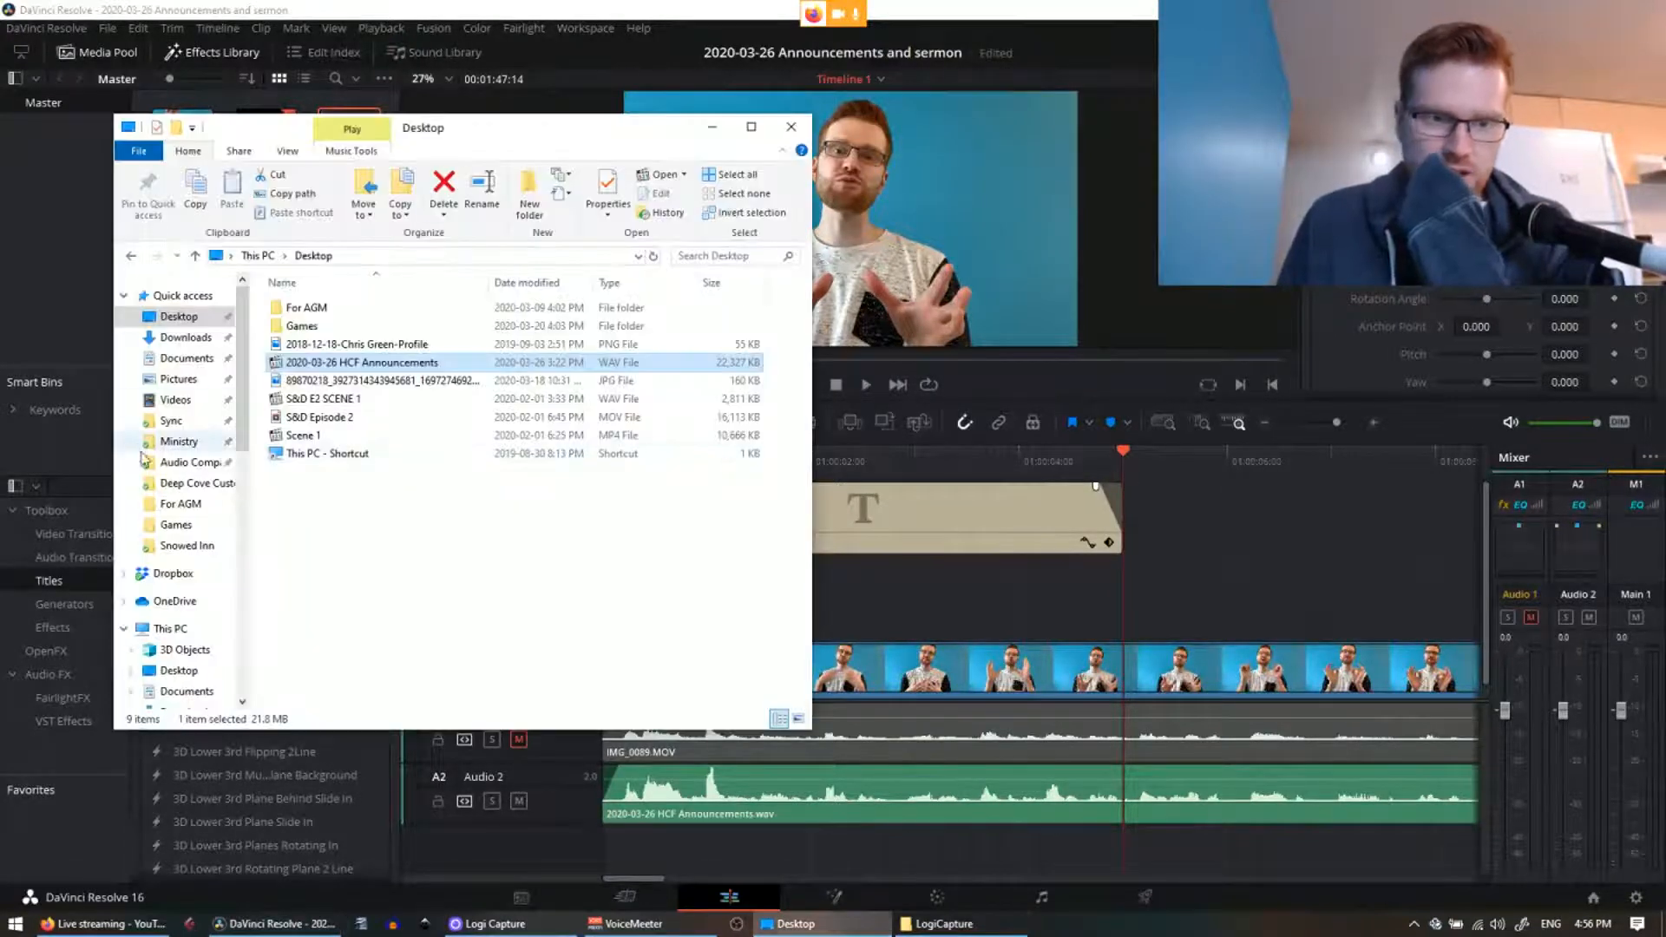
{"action": "left_click", "coordinate": [179, 441]}
{"action": "left_click_drag", "start_coordinate": [382, 128], "coordinate": [408, 269]}
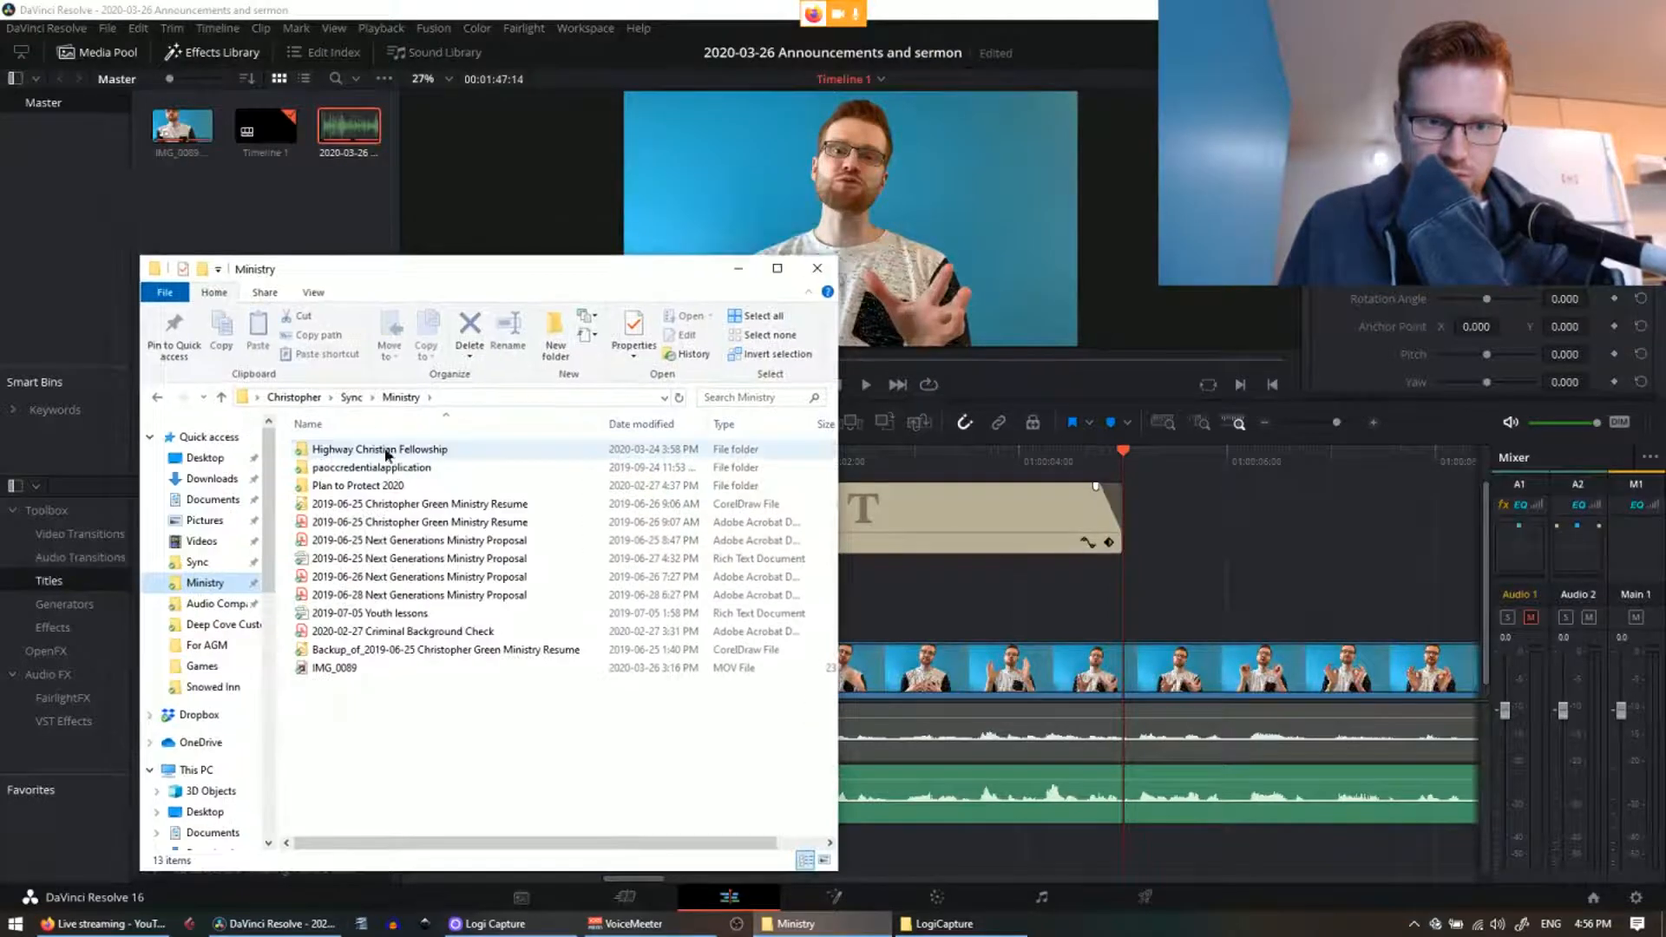
{"action": "double_click", "coordinate": [330, 458]}
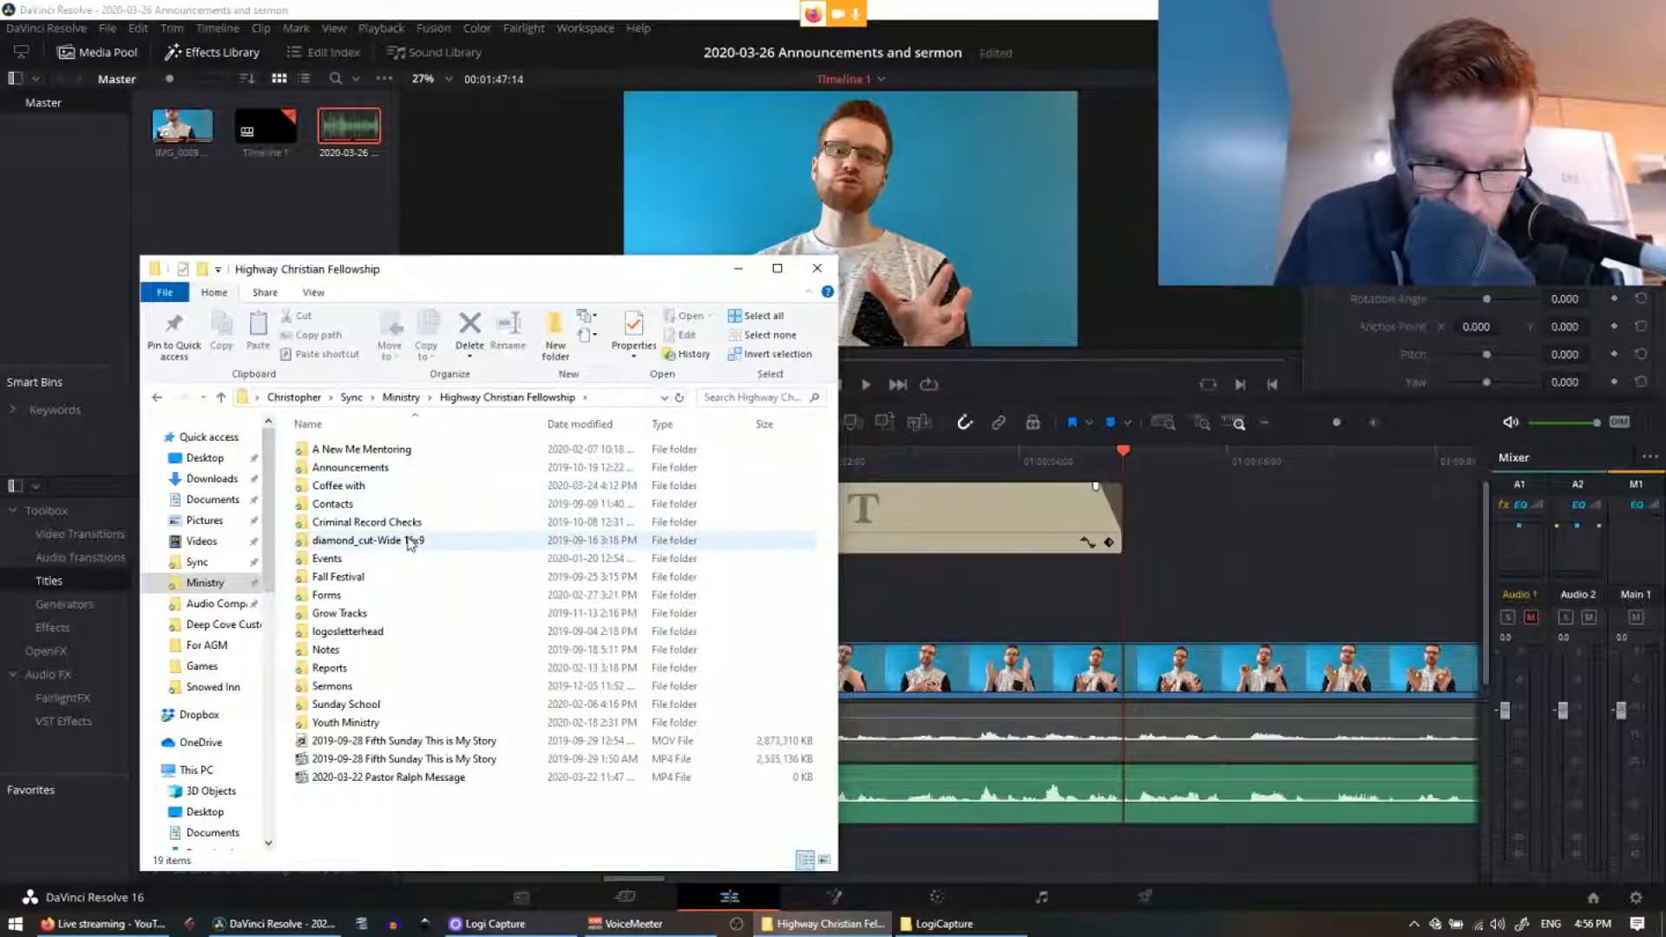
{"action": "double_click", "coordinate": [388, 634]}
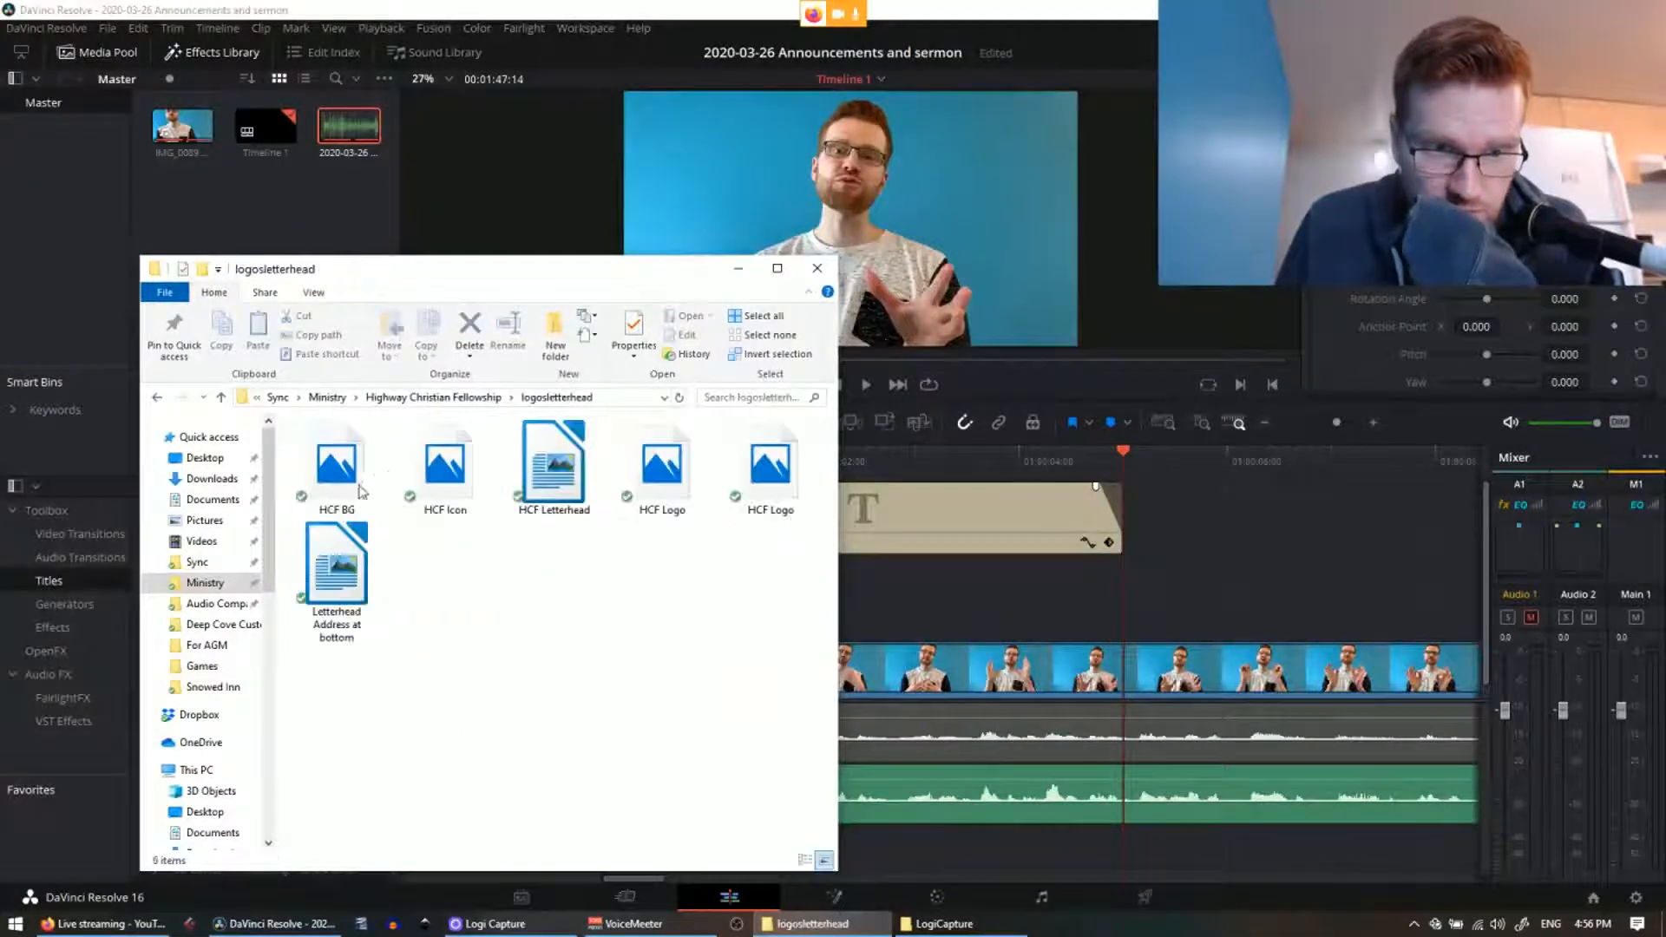
{"action": "left_click_drag", "start_coordinate": [425, 482], "coordinate": [716, 594]}
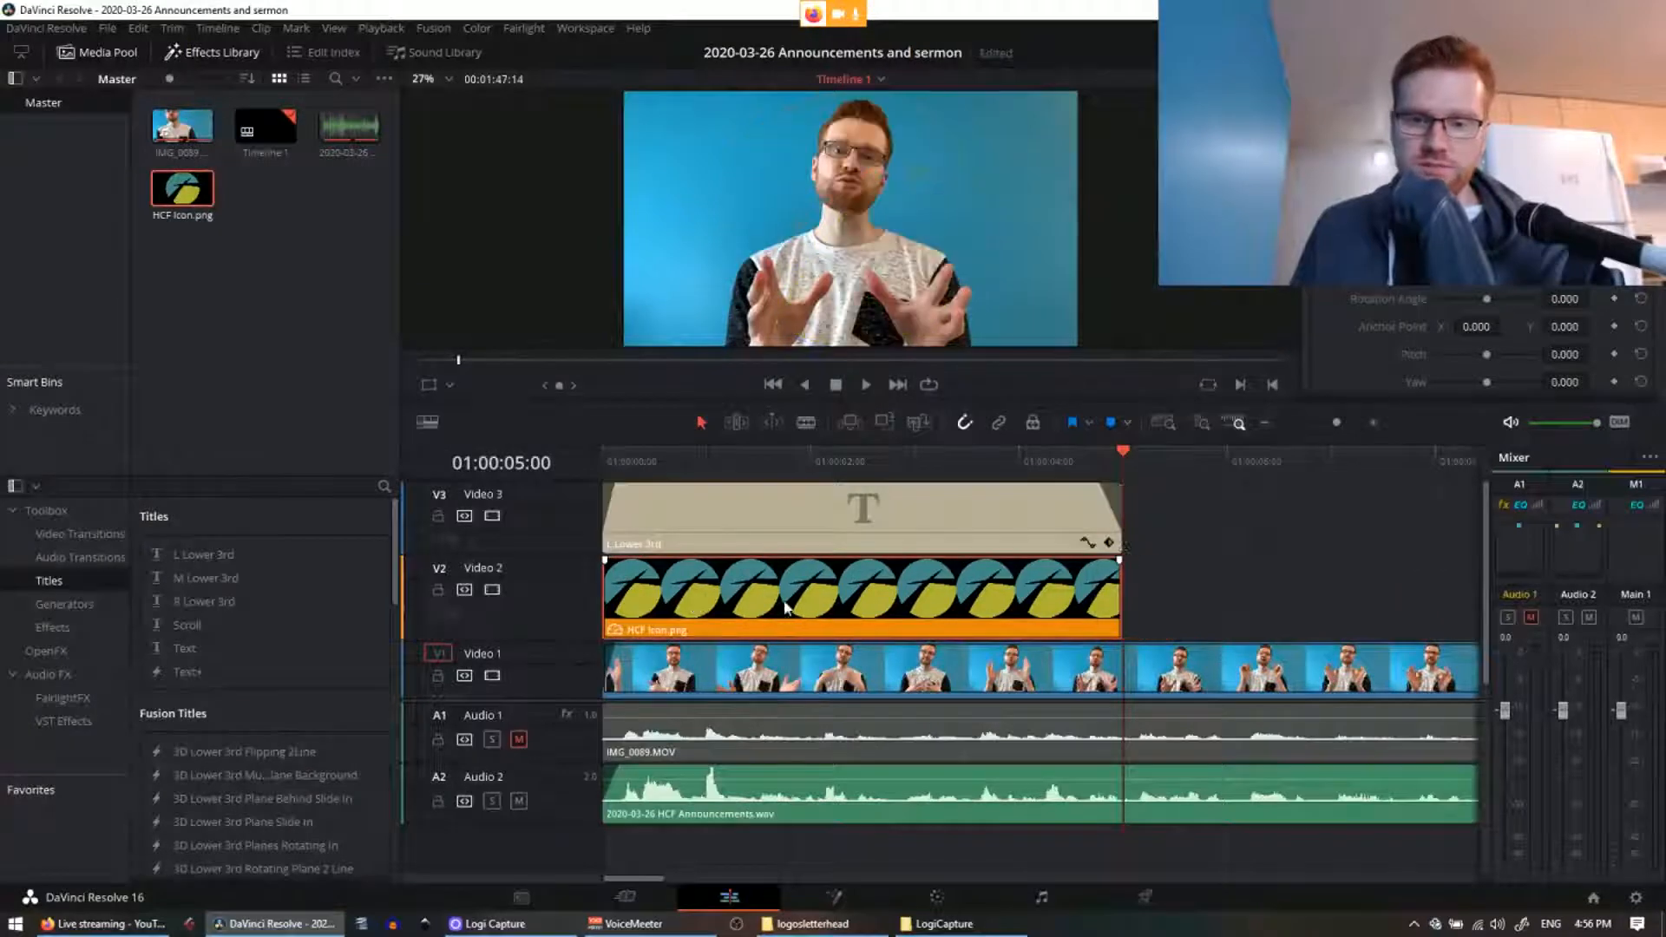
Step: Scrub around 01:00:03:20 to preview the HCF icon overlay
{"action": "left_click", "coordinate": [984, 458]}
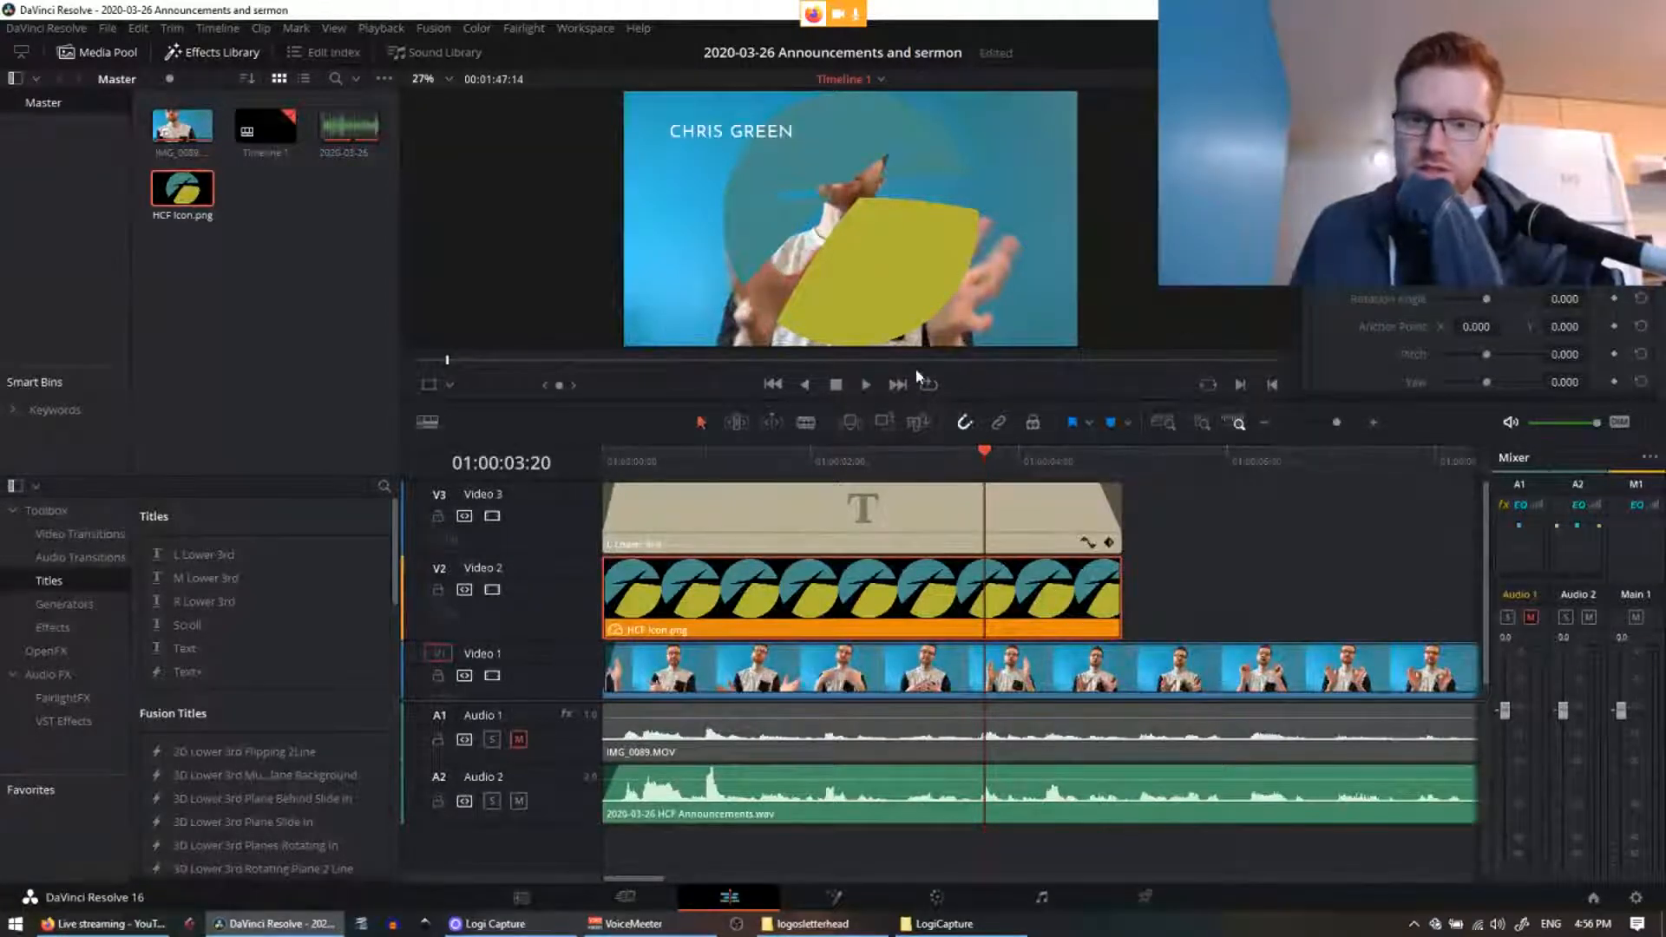
{"action": "left_click", "coordinate": [1008, 458]}
{"action": "left_click_drag", "start_coordinate": [1026, 460], "coordinate": [783, 494]}
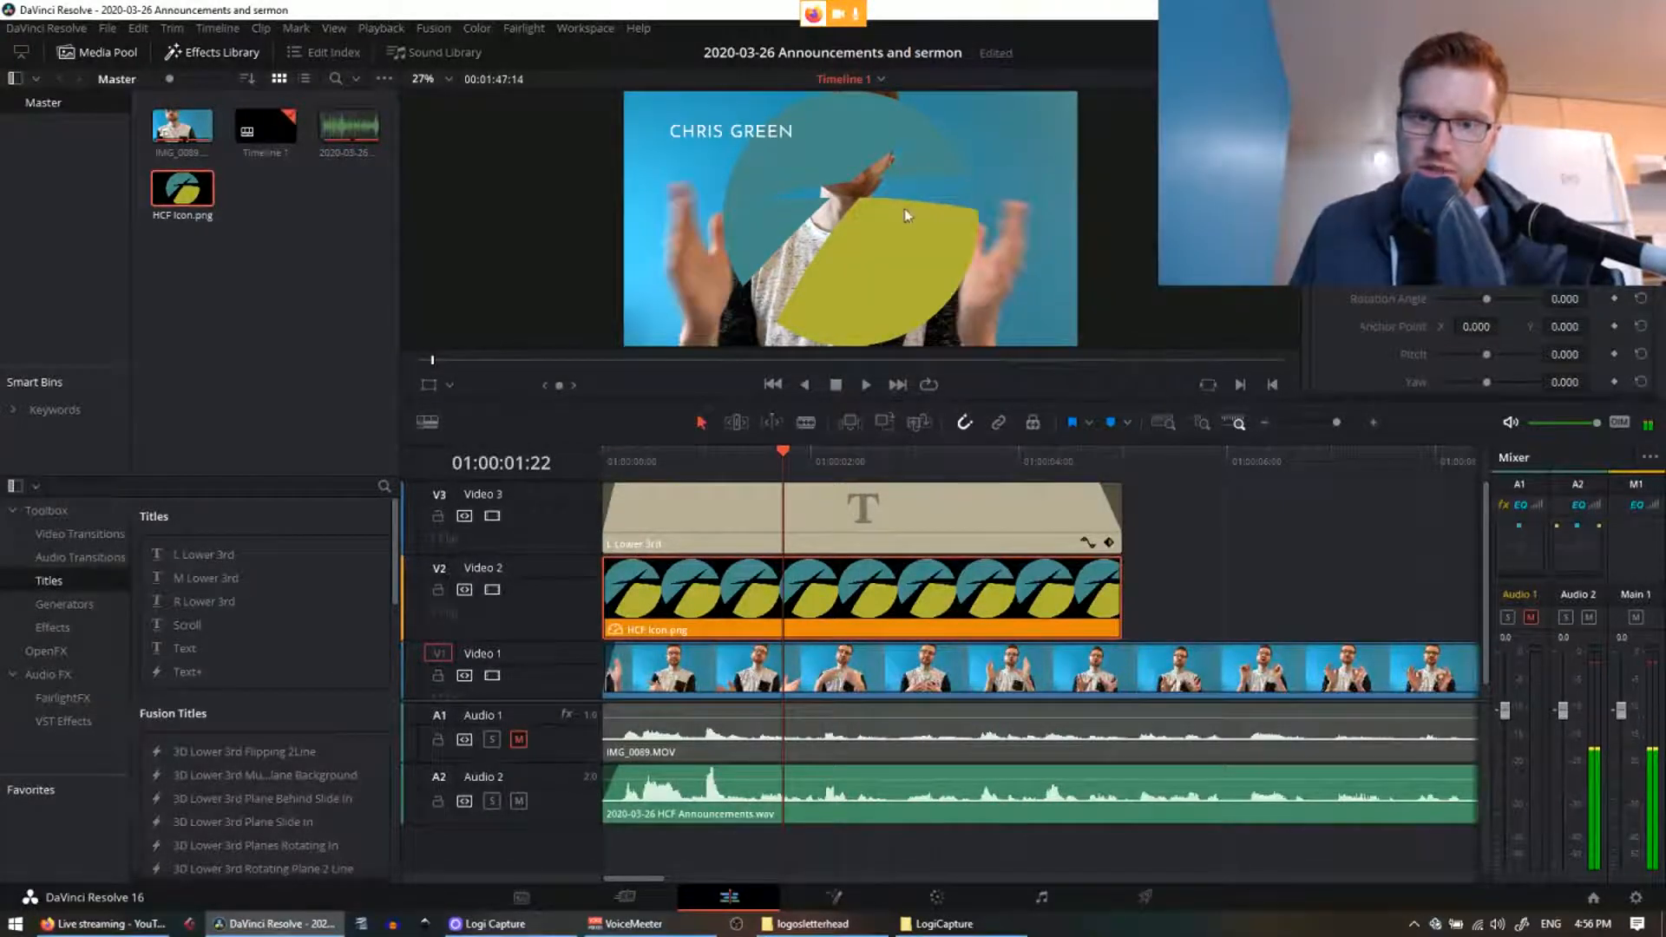
{"action": "key", "text": "Right"}
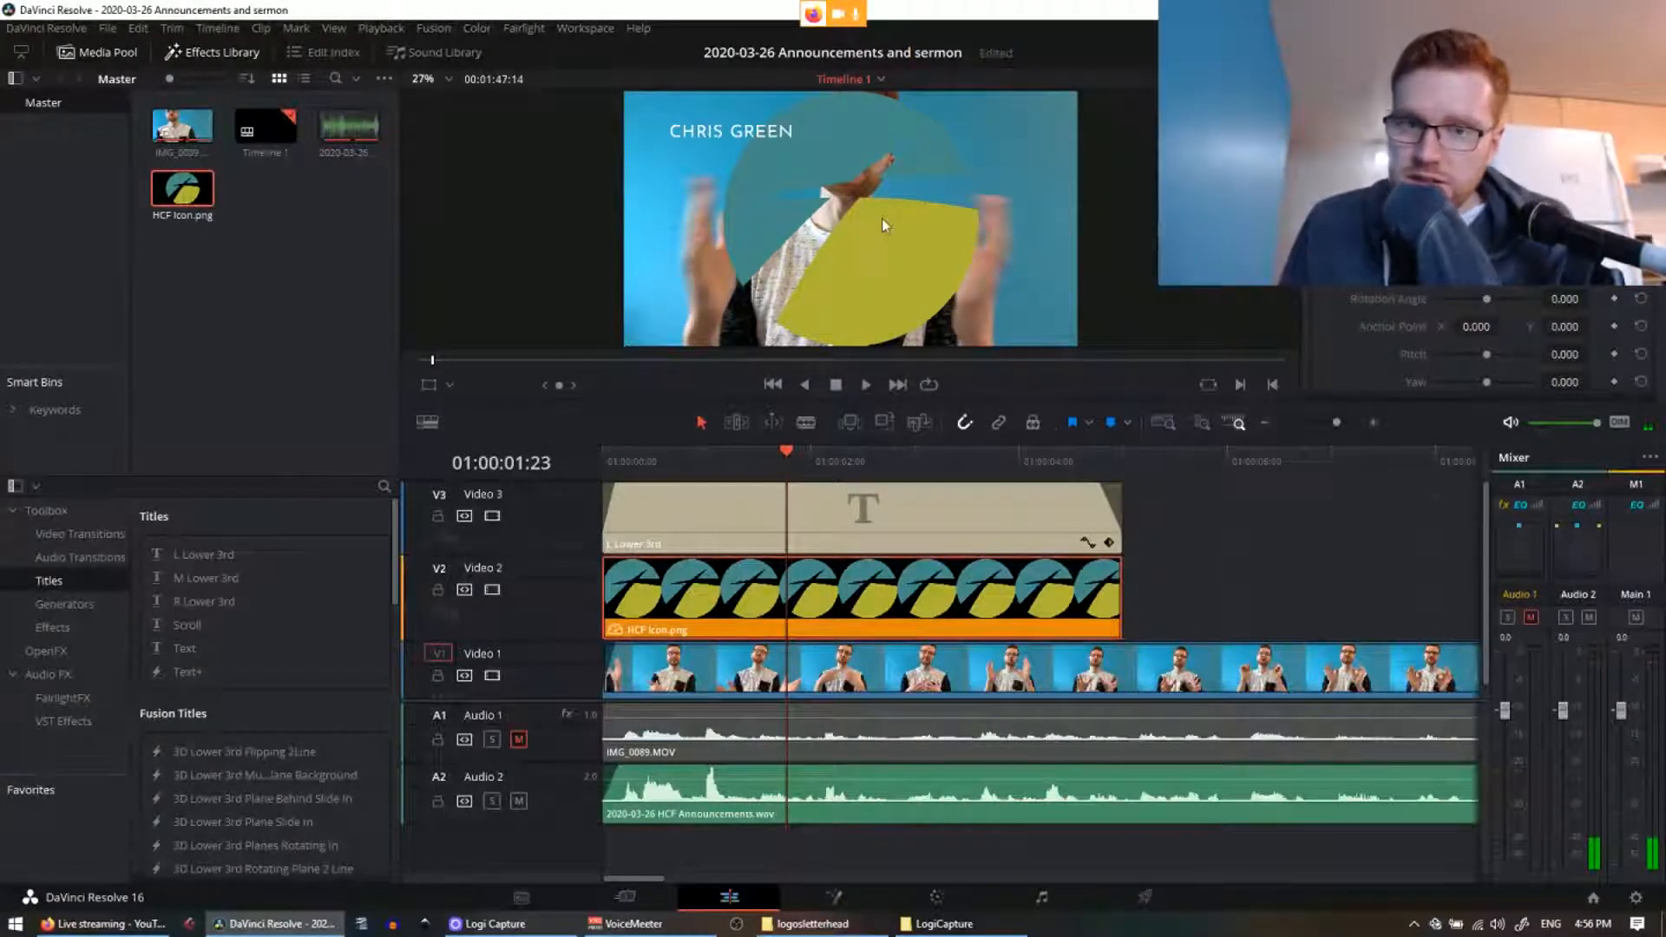
Step: Adjust the icon's Zoom and Position so it sits small at the frame's upper right
{"action": "scroll", "coordinate": [1379, 299], "scroll_direction": "down", "scroll_amount": 3}
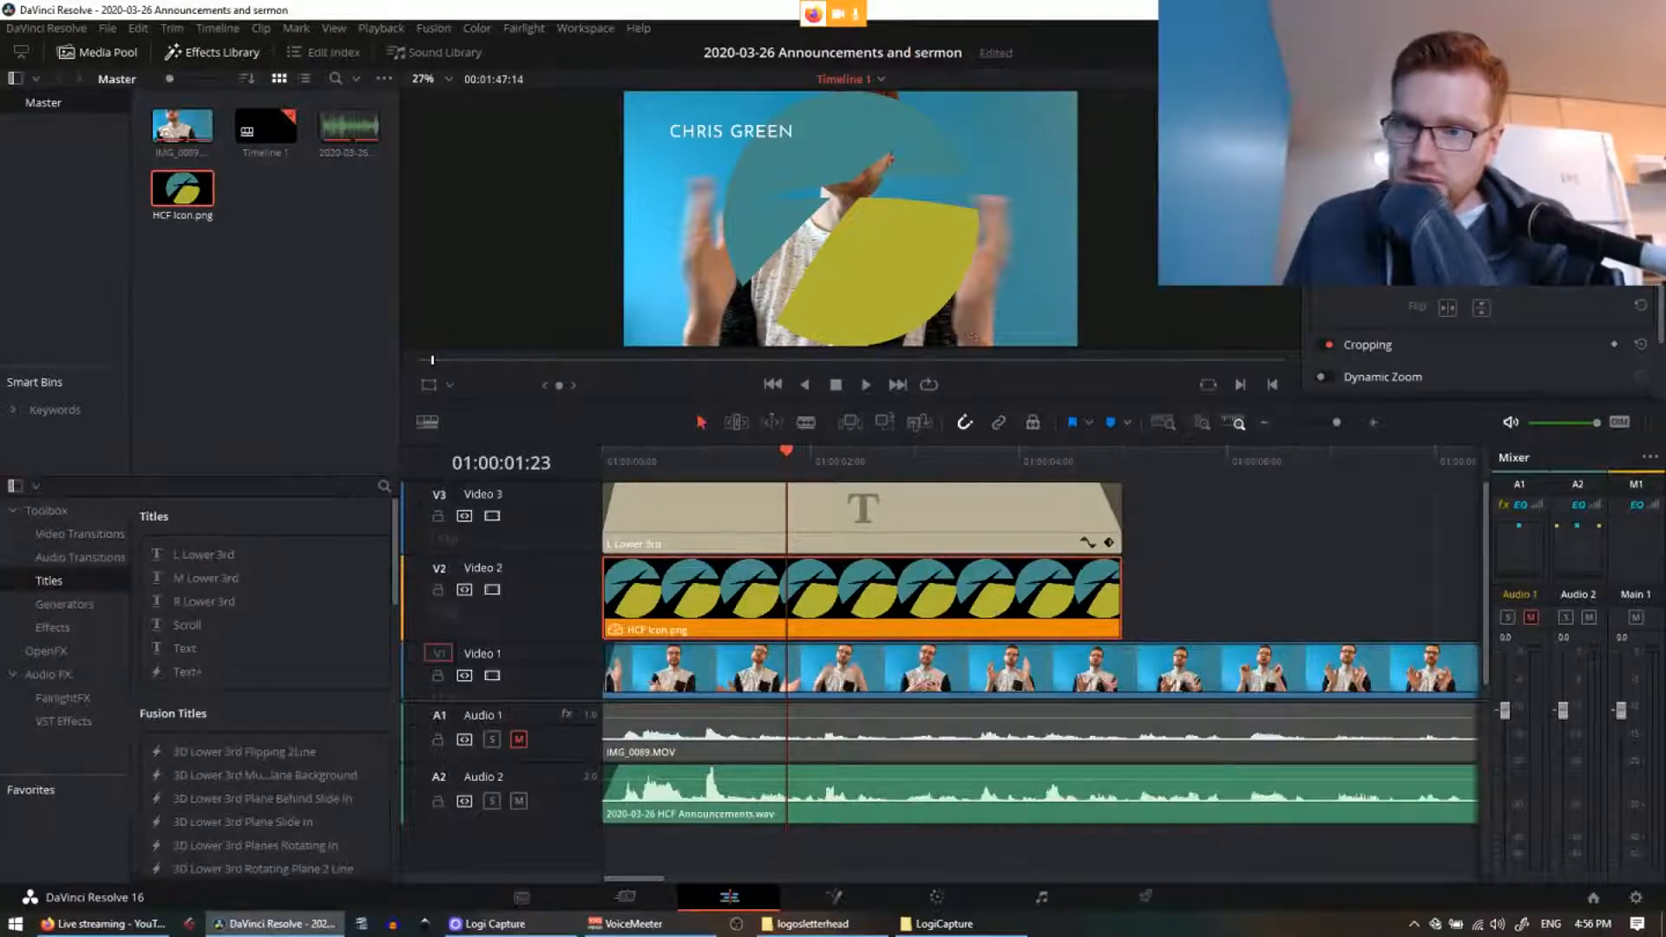
{"action": "scroll", "coordinate": [1480, 339], "scroll_direction": "up", "scroll_amount": 2}
{"action": "scroll", "coordinate": [1480, 338], "scroll_direction": "down", "scroll_amount": 3}
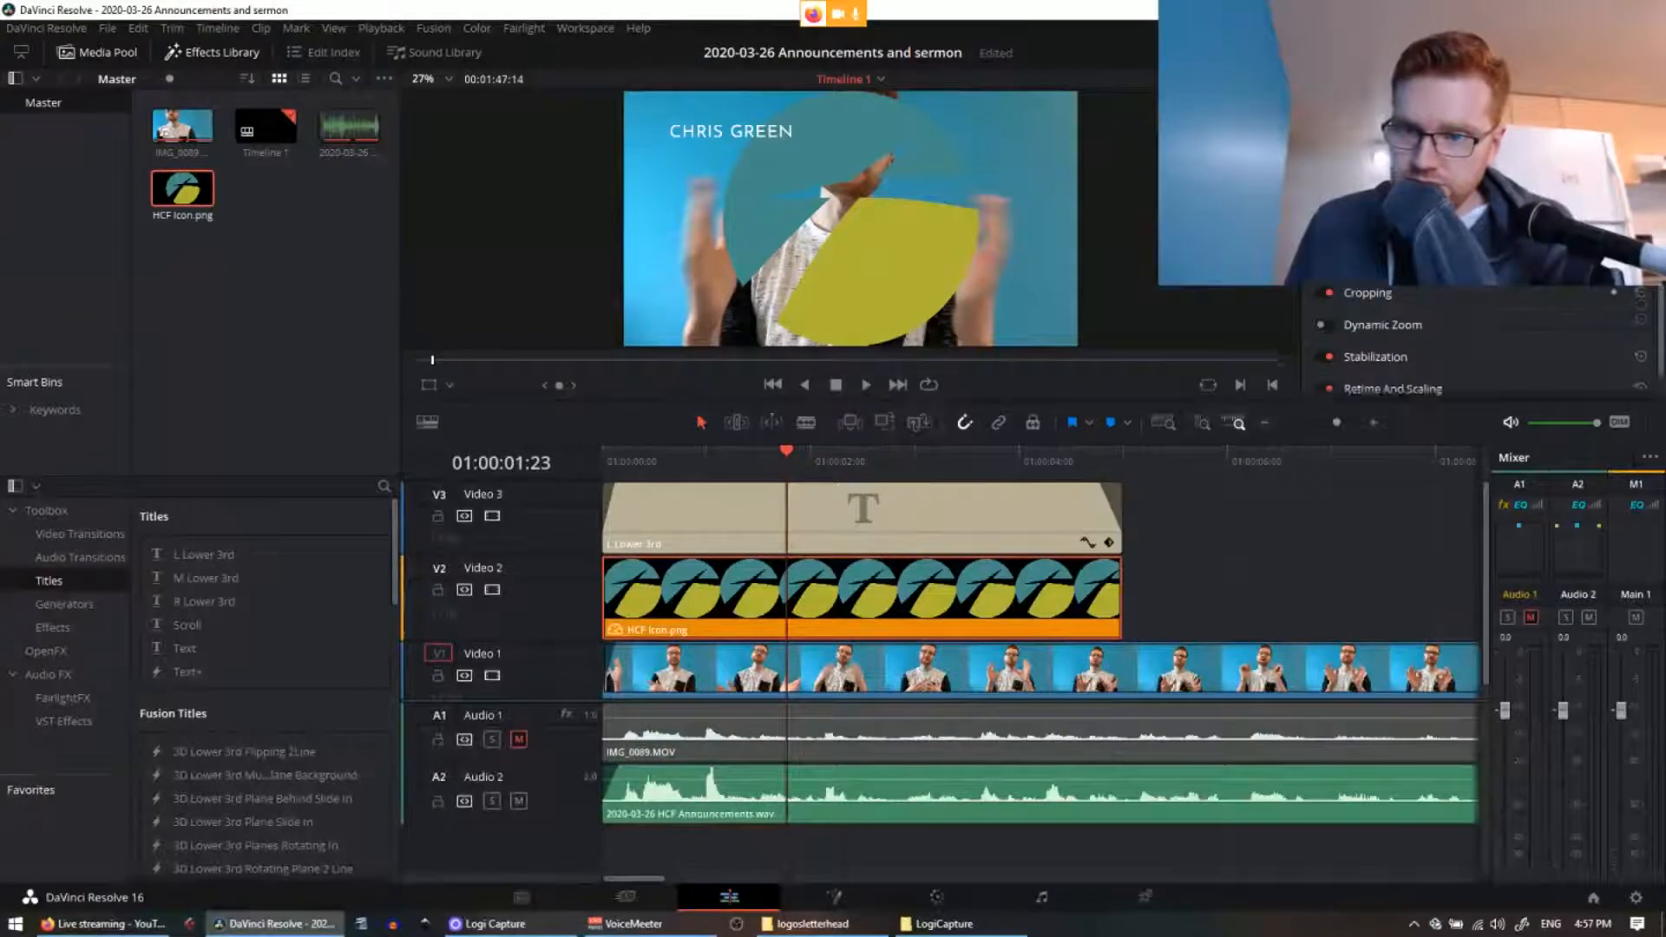
{"action": "scroll", "coordinate": [1480, 338], "scroll_direction": "up", "scroll_amount": 3}
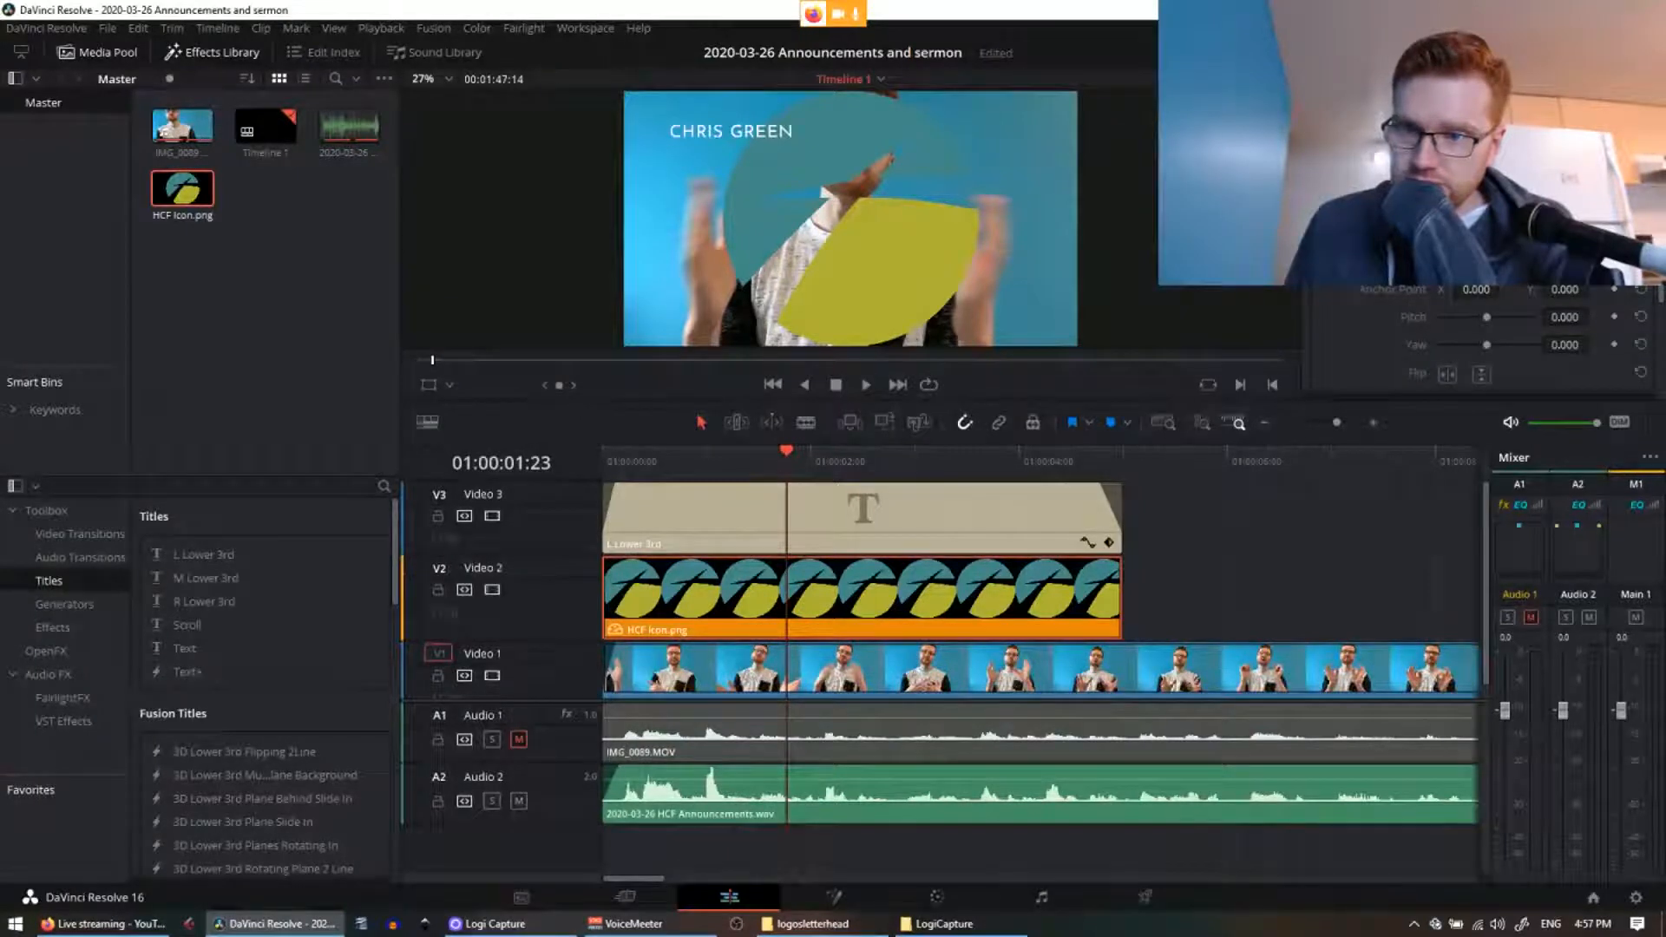
{"action": "scroll", "coordinate": [1480, 338], "scroll_direction": "up", "scroll_amount": 1}
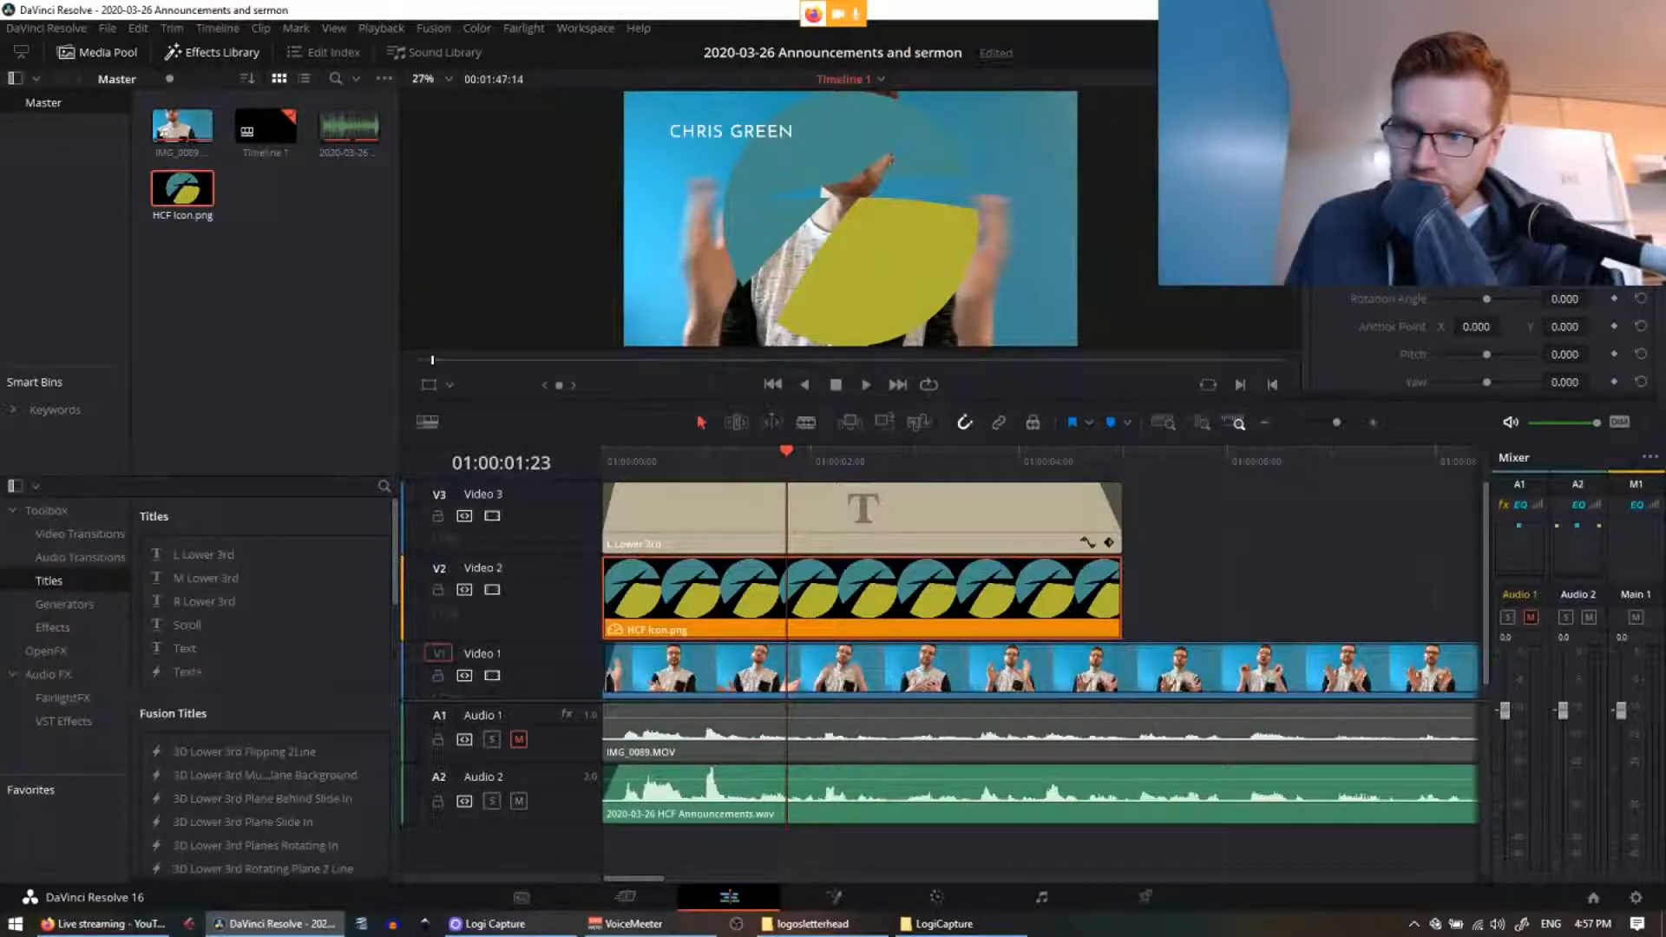
{"action": "scroll", "coordinate": [1480, 338], "scroll_direction": "down", "scroll_amount": 3}
{"action": "scroll", "coordinate": [1480, 339], "scroll_direction": "up", "scroll_amount": 2}
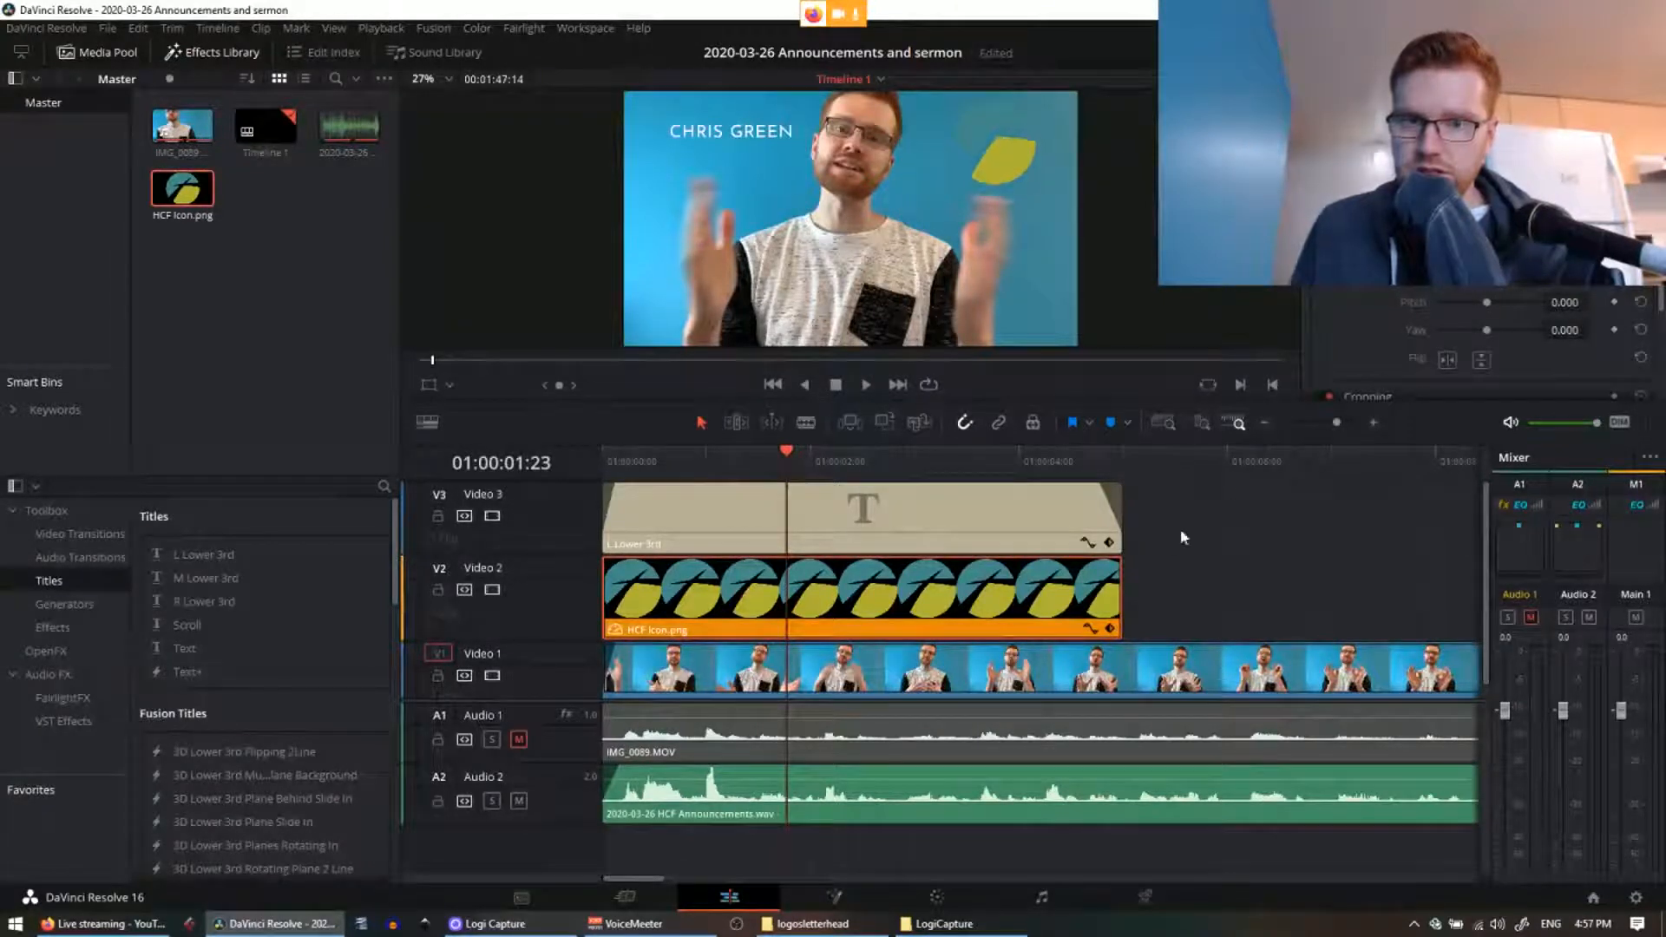
{"action": "left_click", "coordinate": [1225, 491]}
{"action": "left_click", "coordinate": [915, 469]}
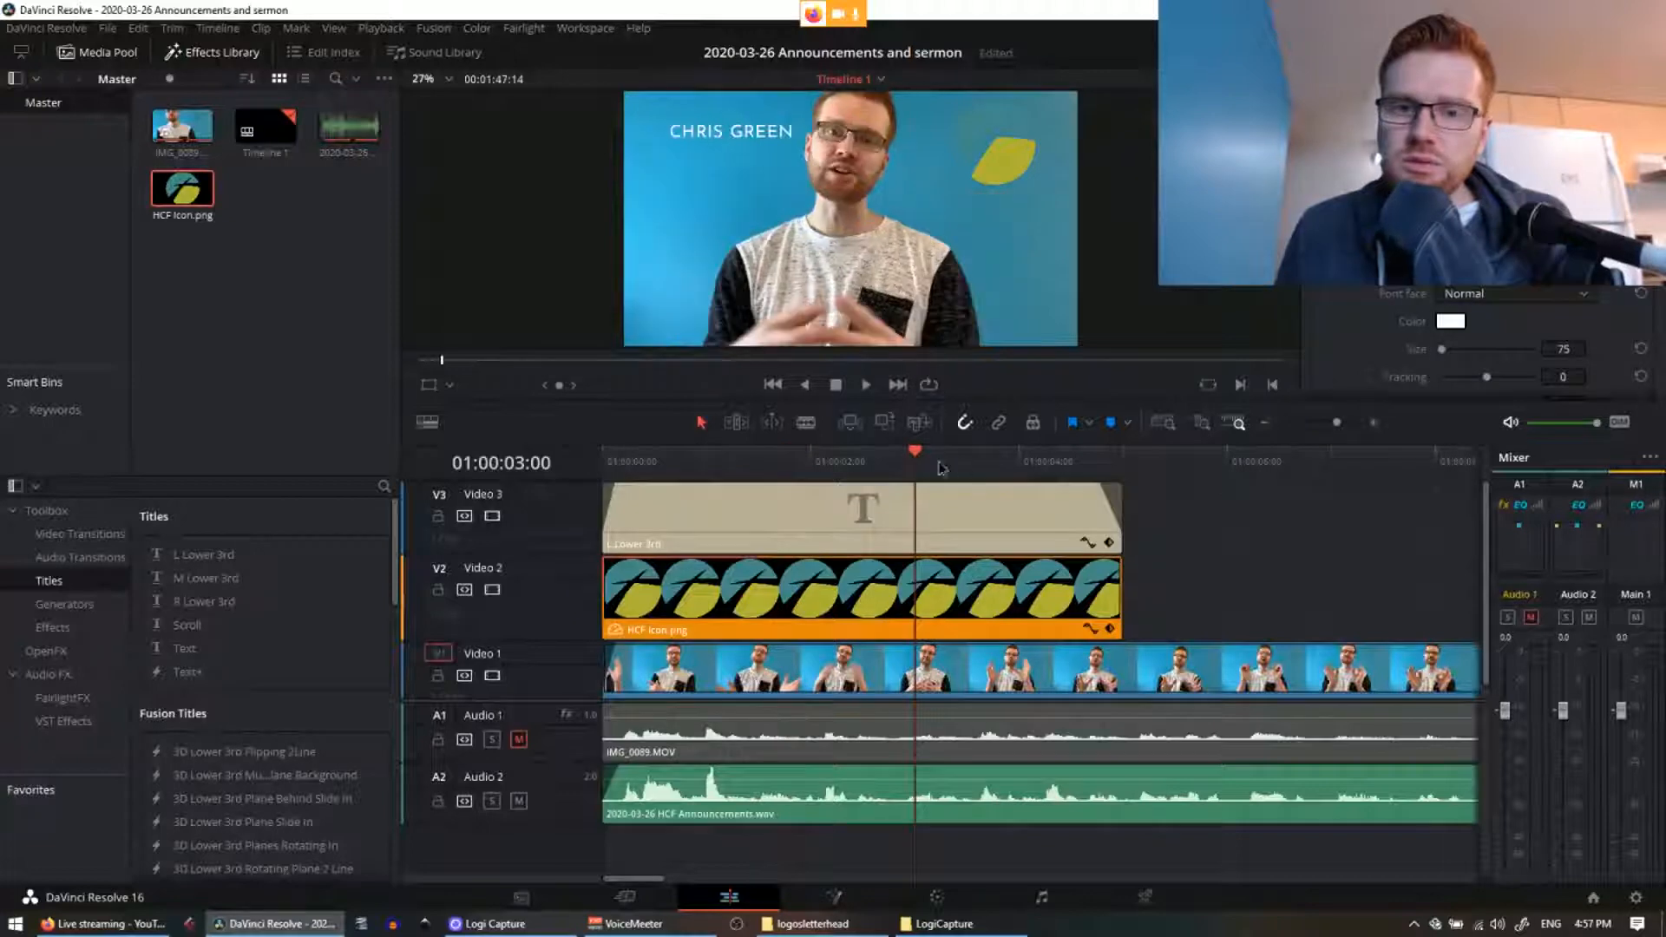
{"action": "left_click_drag", "start_coordinate": [939, 468], "coordinate": [786, 468]}
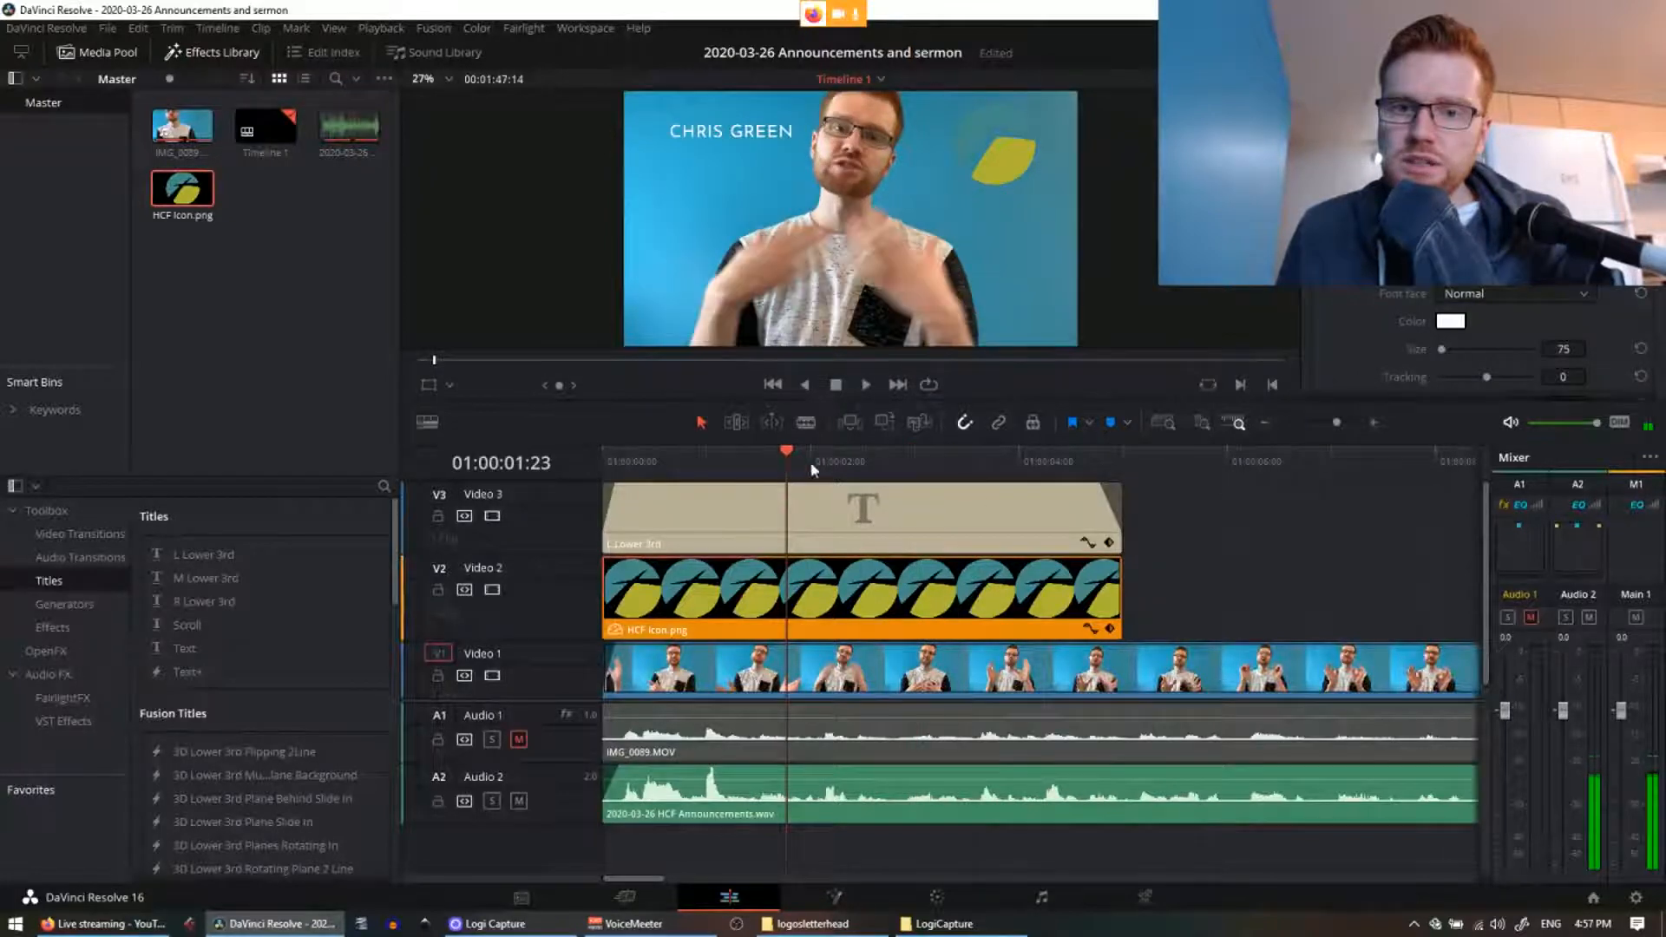
{"action": "left_click", "coordinate": [937, 925]}
Step: From the logosletterhead folder, drag HCF Logo onto Video 2 after the icon clip
{"action": "left_click", "coordinate": [938, 925]}
{"action": "left_click", "coordinate": [813, 924]}
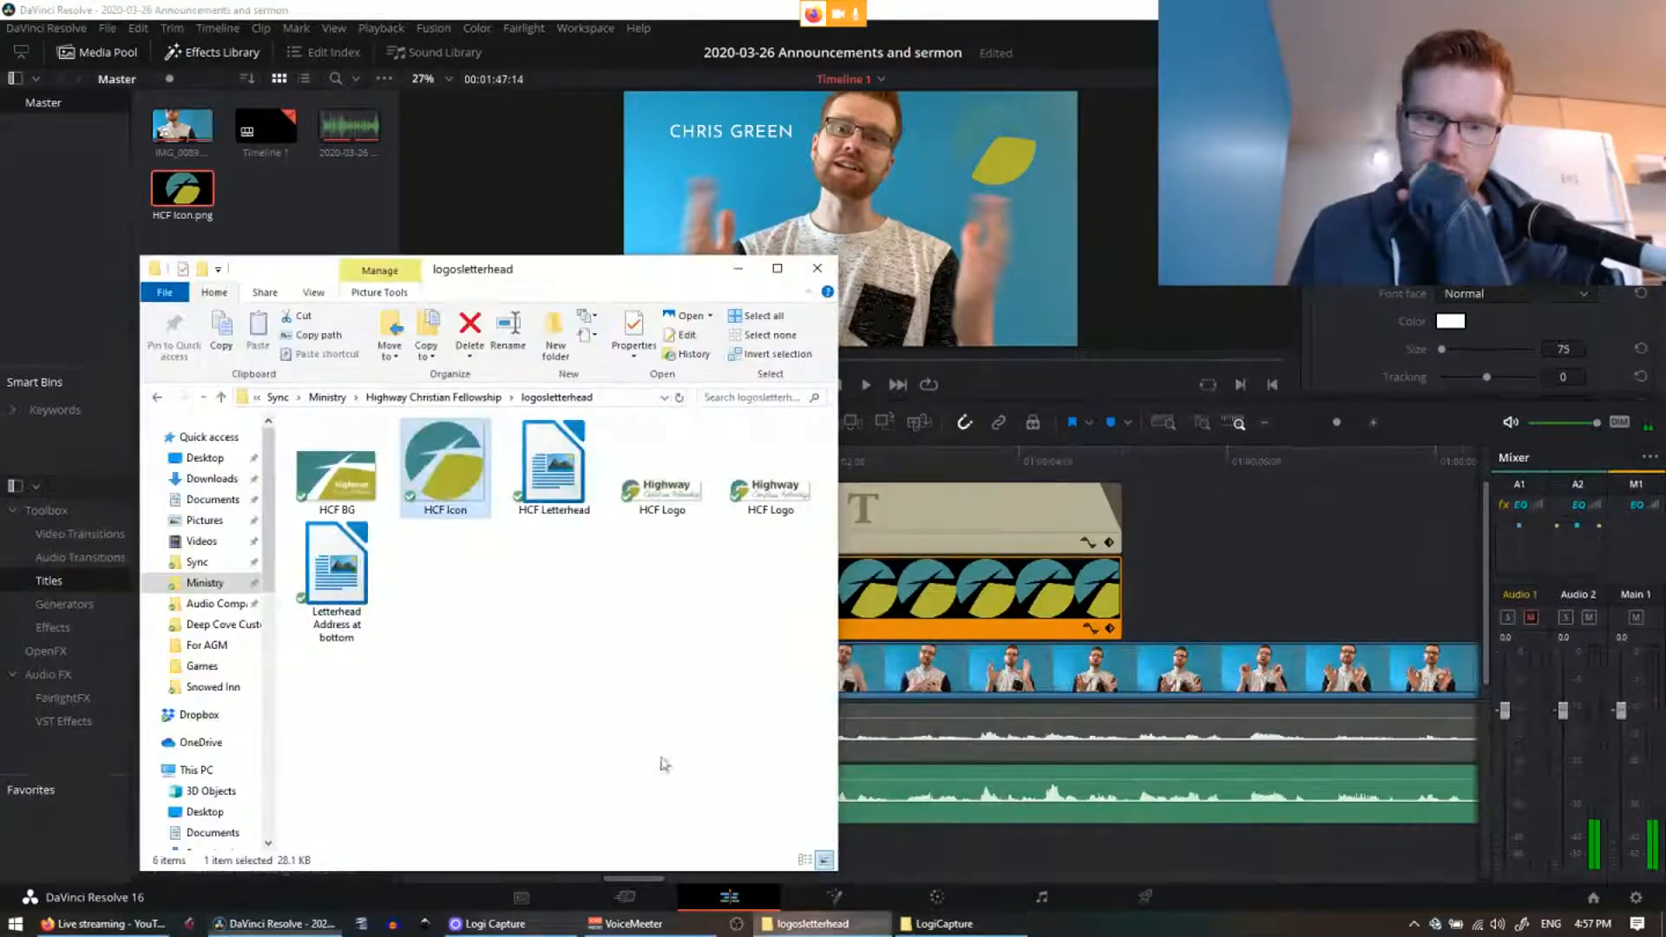
{"action": "left_click", "coordinate": [581, 506]}
{"action": "left_click", "coordinate": [664, 515]}
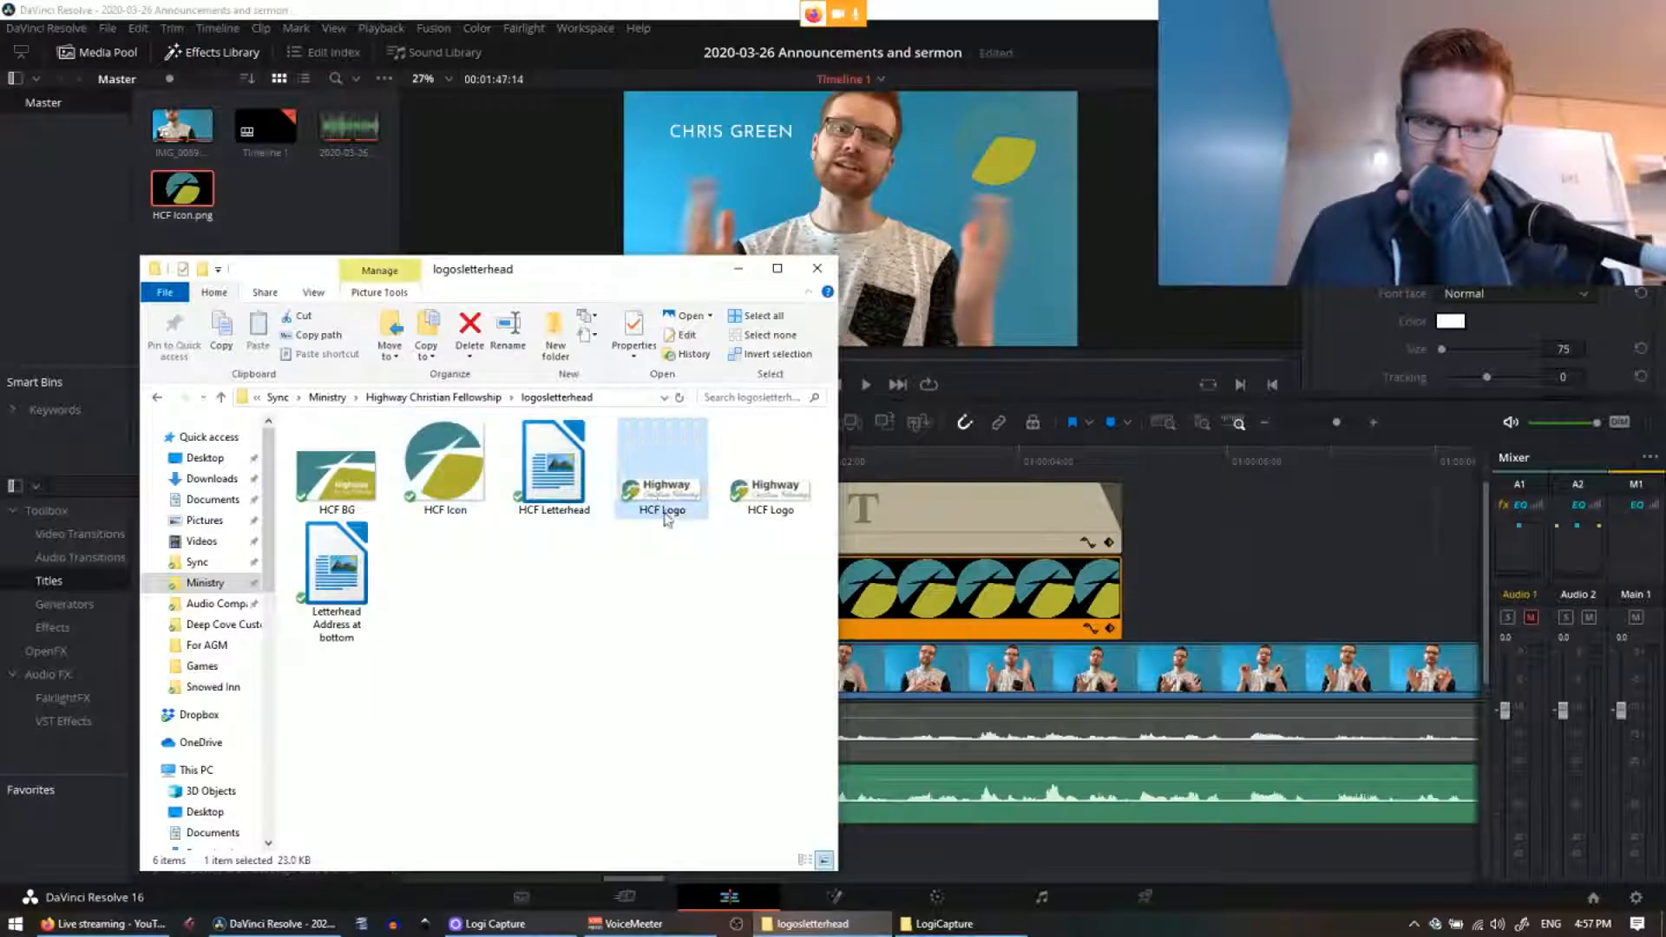
{"action": "right_click", "coordinate": [653, 495]}
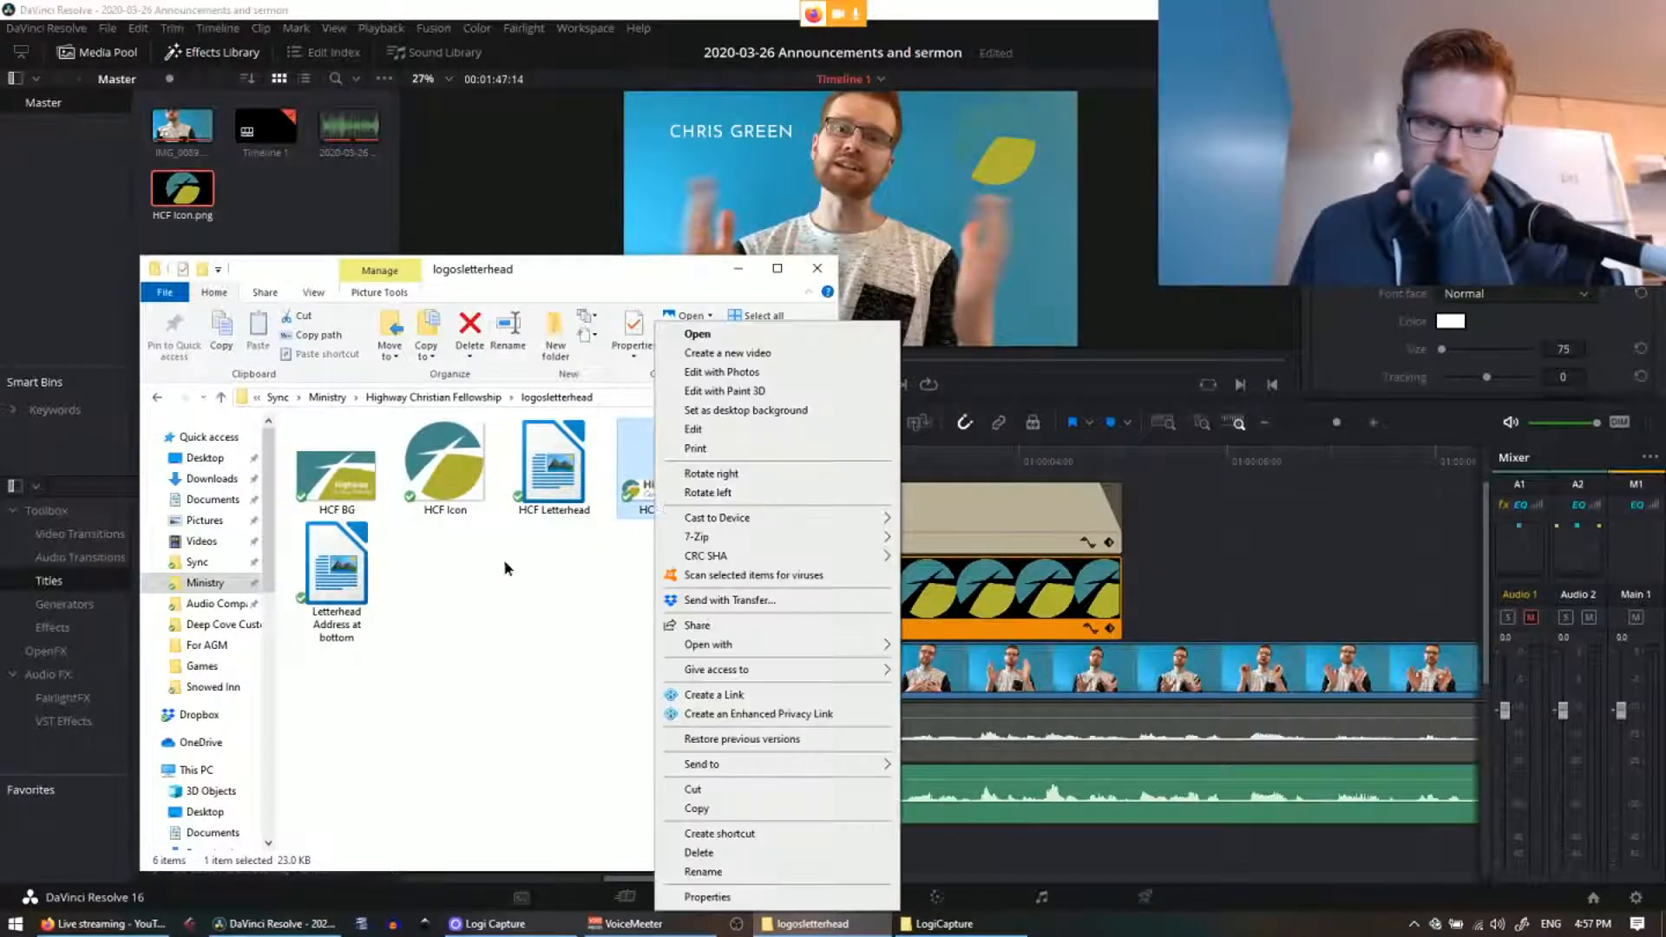
{"action": "left_click", "coordinate": [505, 564]}
{"action": "left_click", "coordinate": [781, 493]}
{"action": "left_click", "coordinate": [681, 508]}
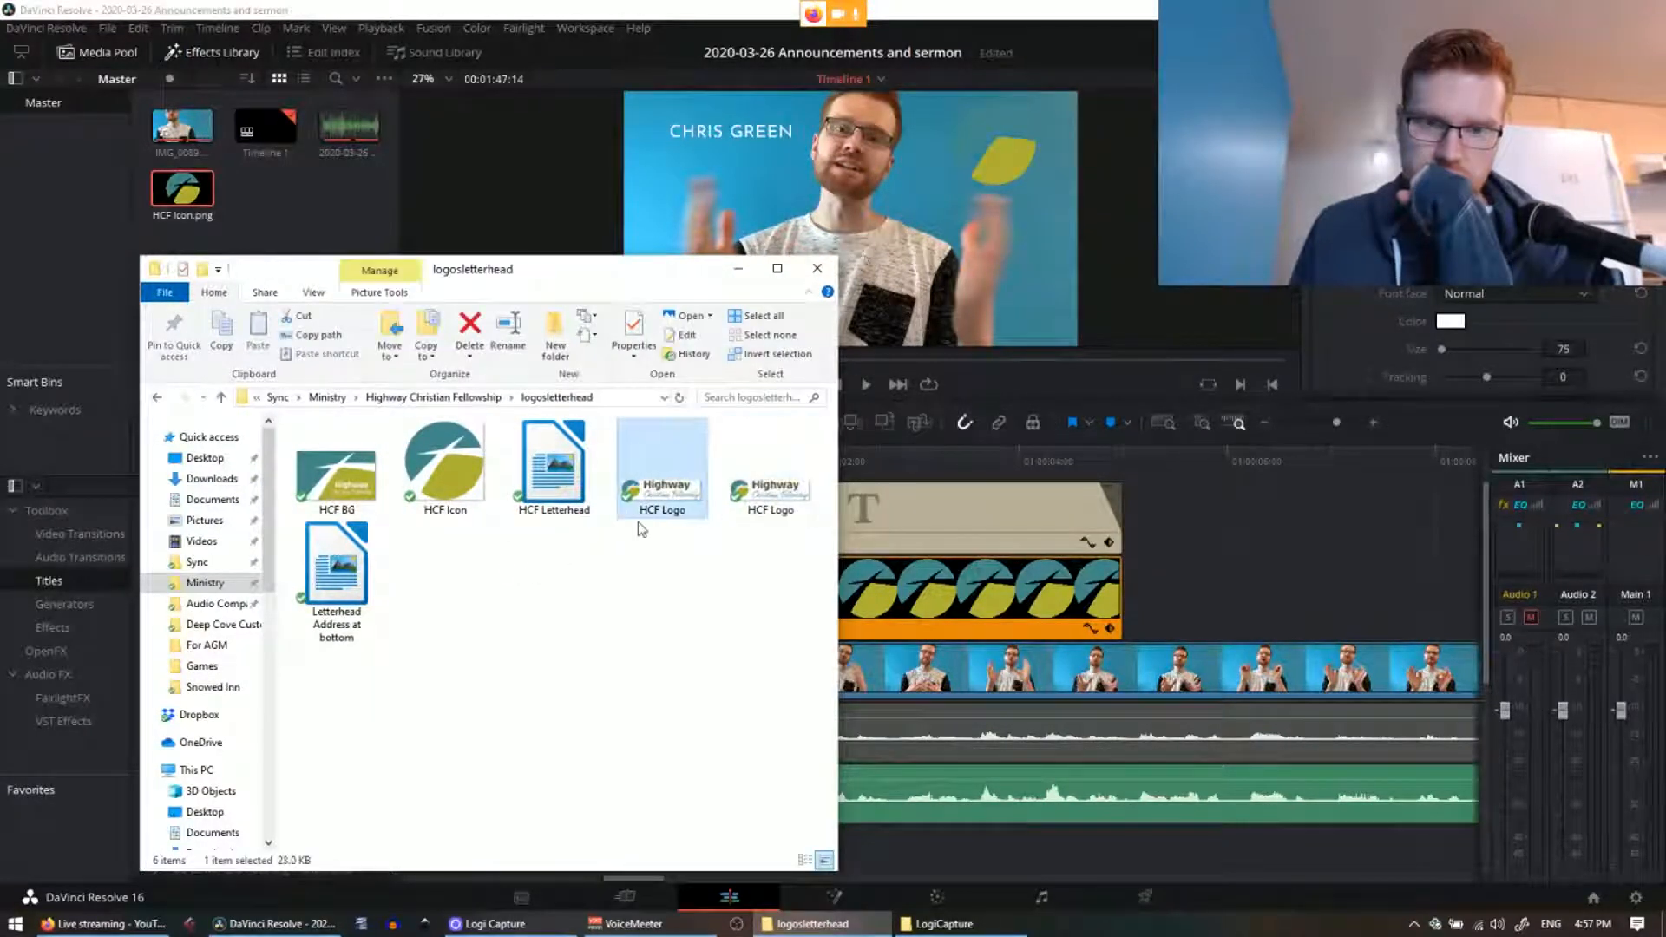
{"action": "left_click_drag", "start_coordinate": [638, 522], "coordinate": [1184, 581]}
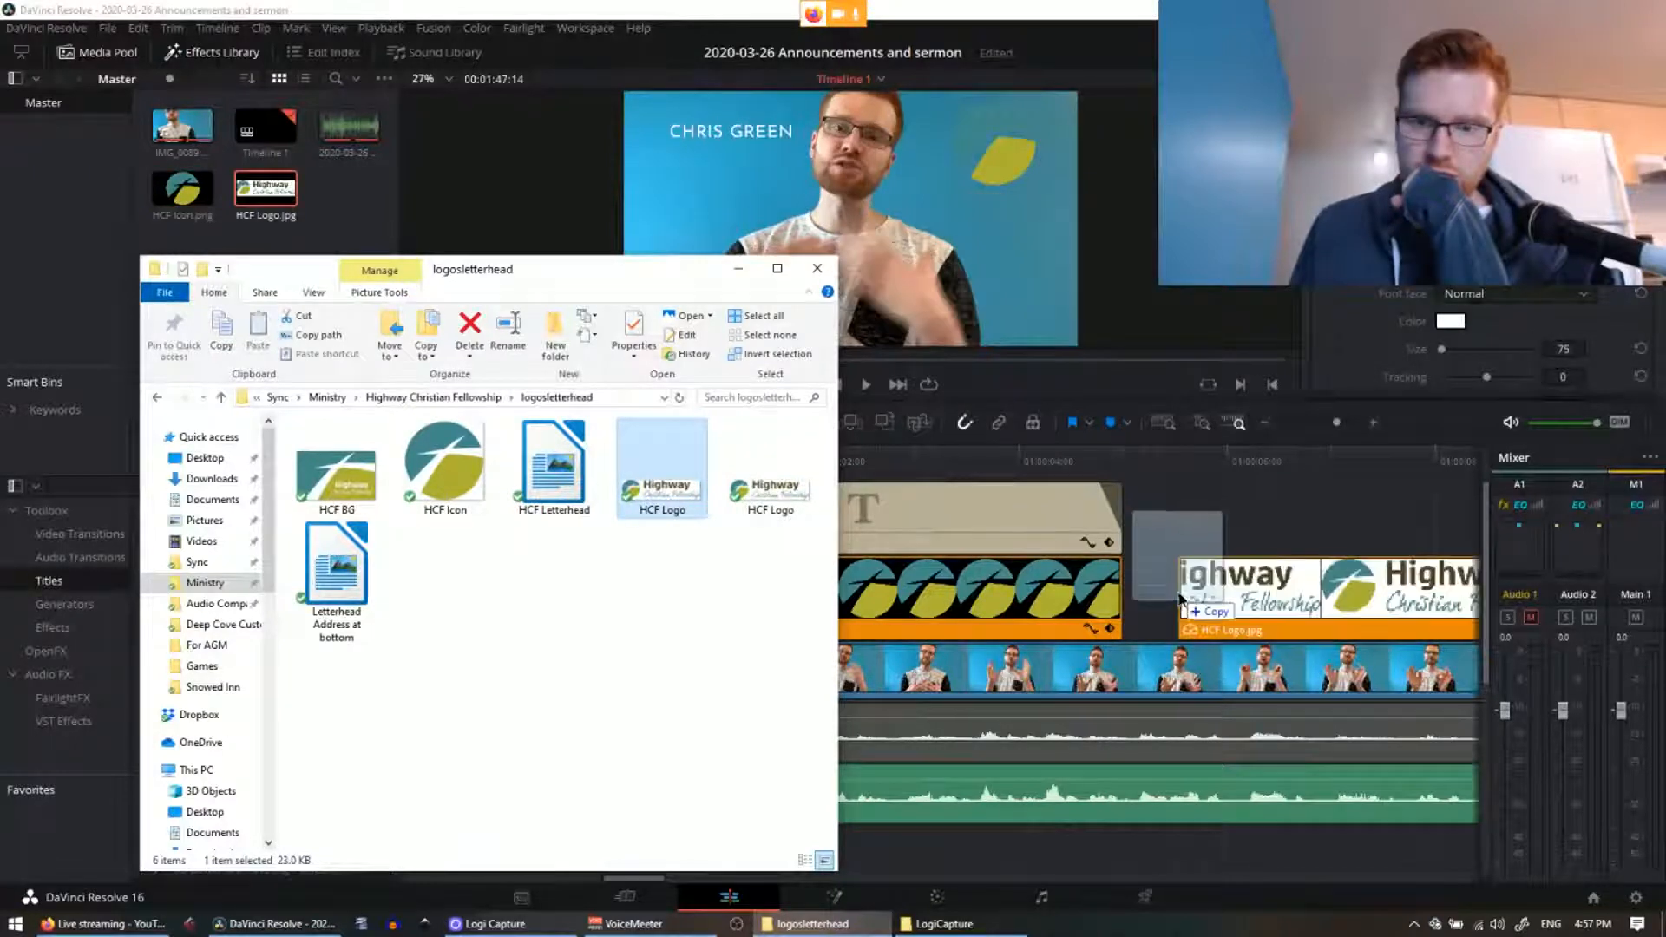
{"action": "left_click", "coordinate": [1054, 603]}
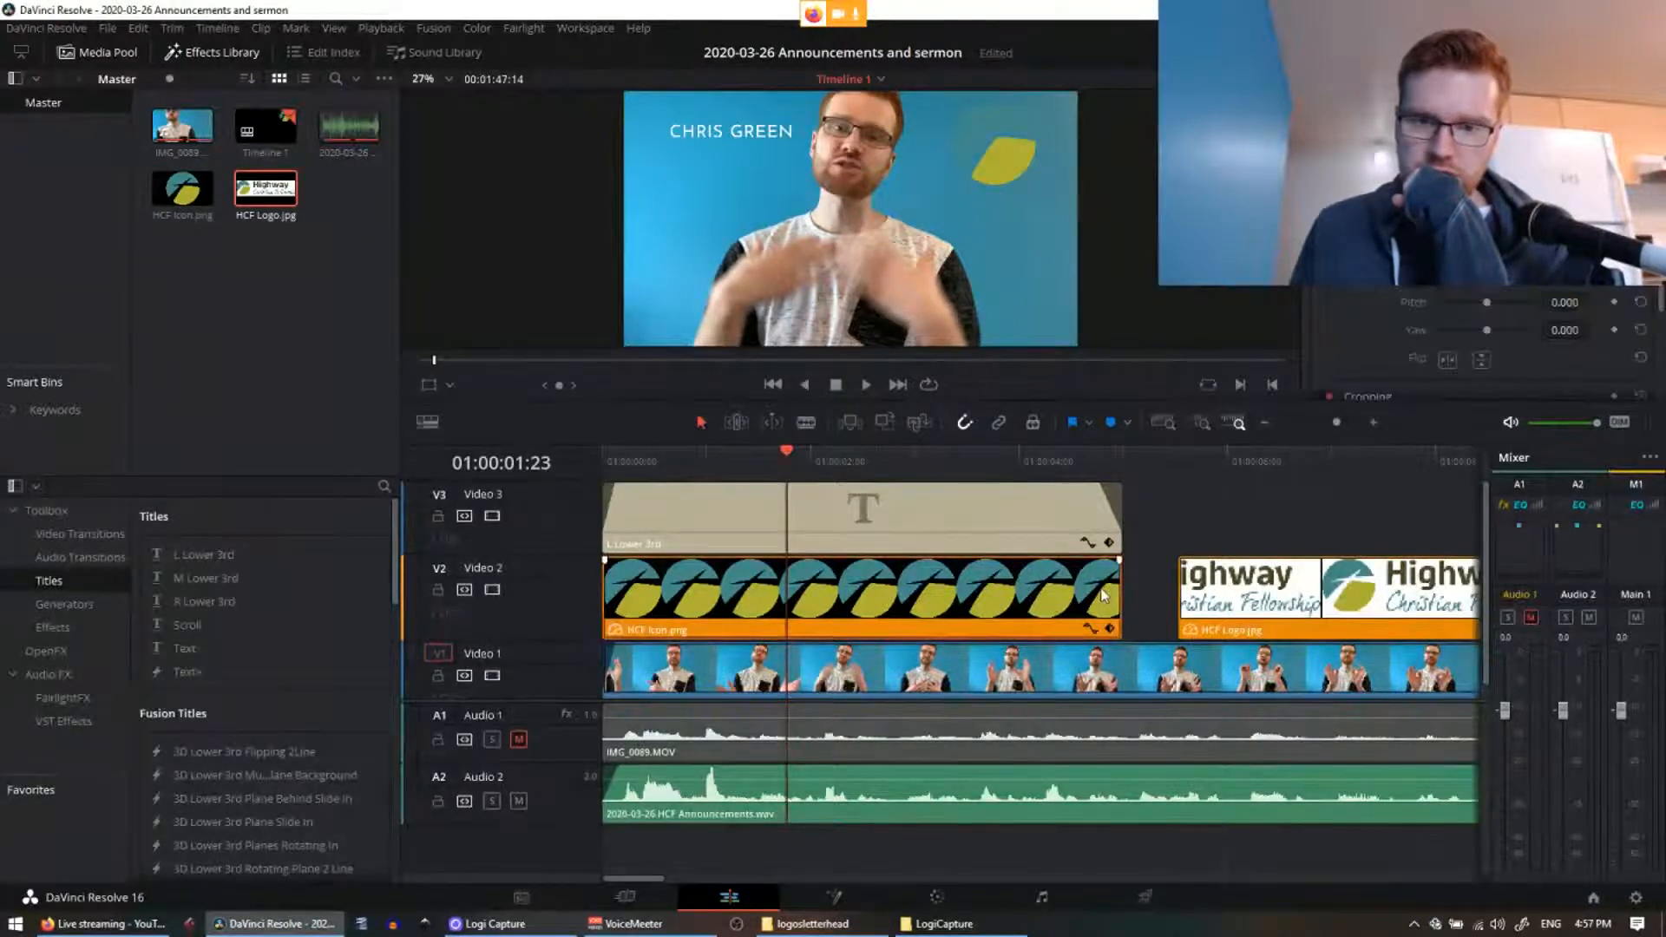
Step: Delete only the HCF Icon clip and move HCF Logo to the timeline start
{"action": "key", "text": "Delete"}
{"action": "key", "text": "ctrl+z"}
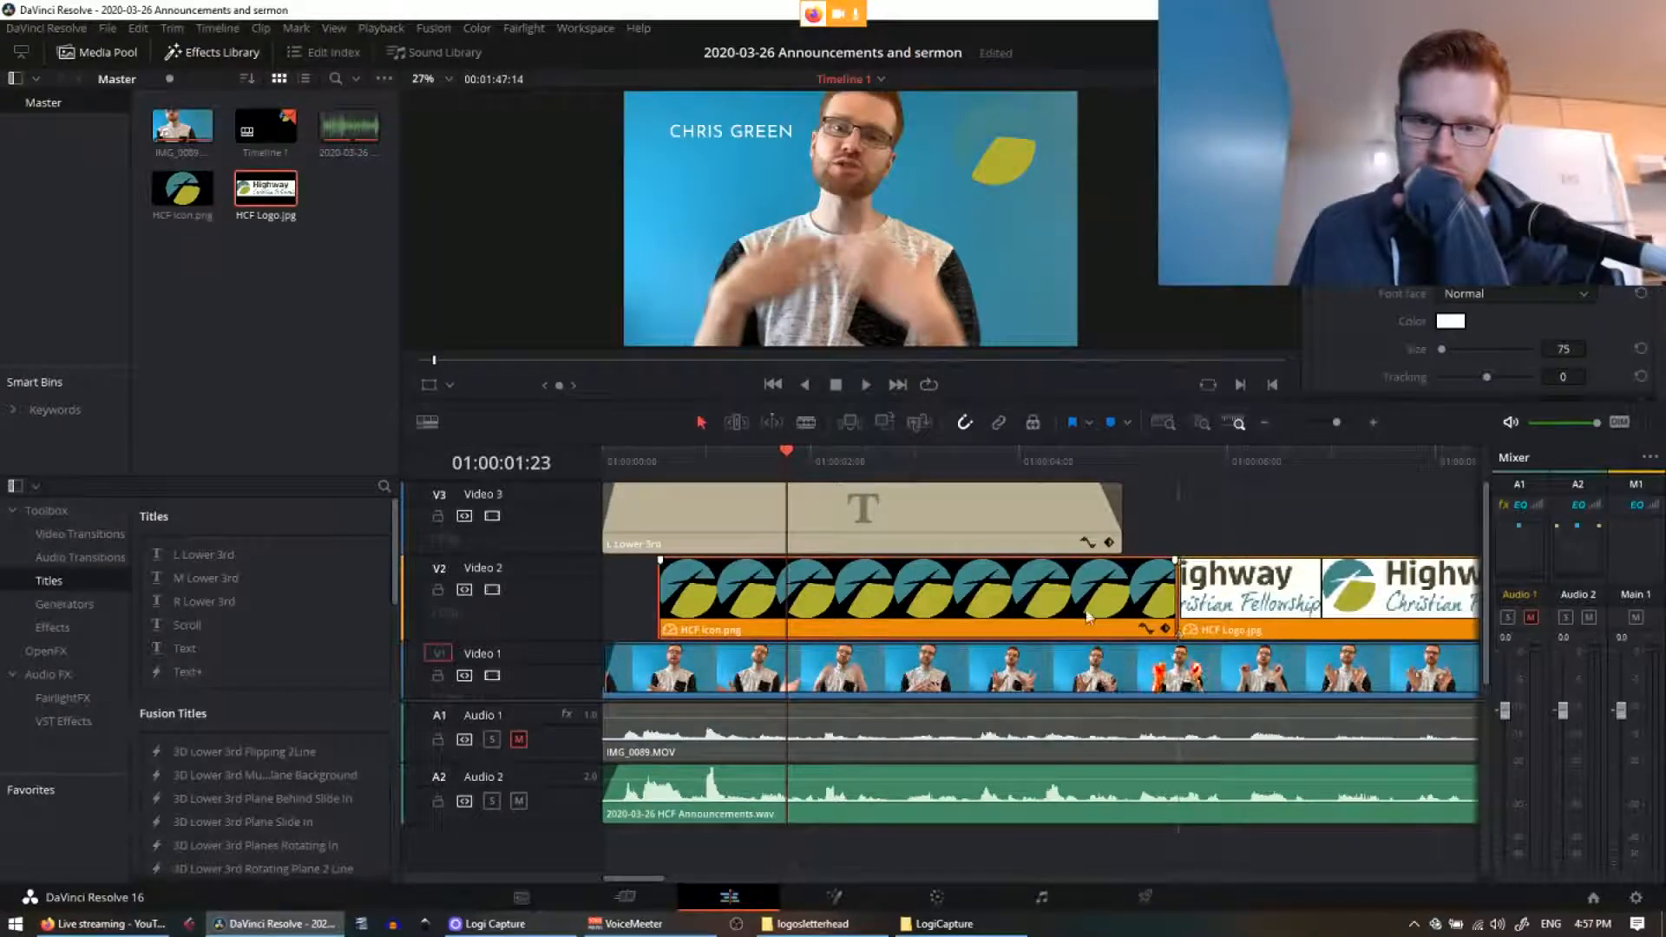
{"action": "key", "text": "Delete"}
{"action": "left_click_drag", "start_coordinate": [1070, 616], "coordinate": [1032, 605]}
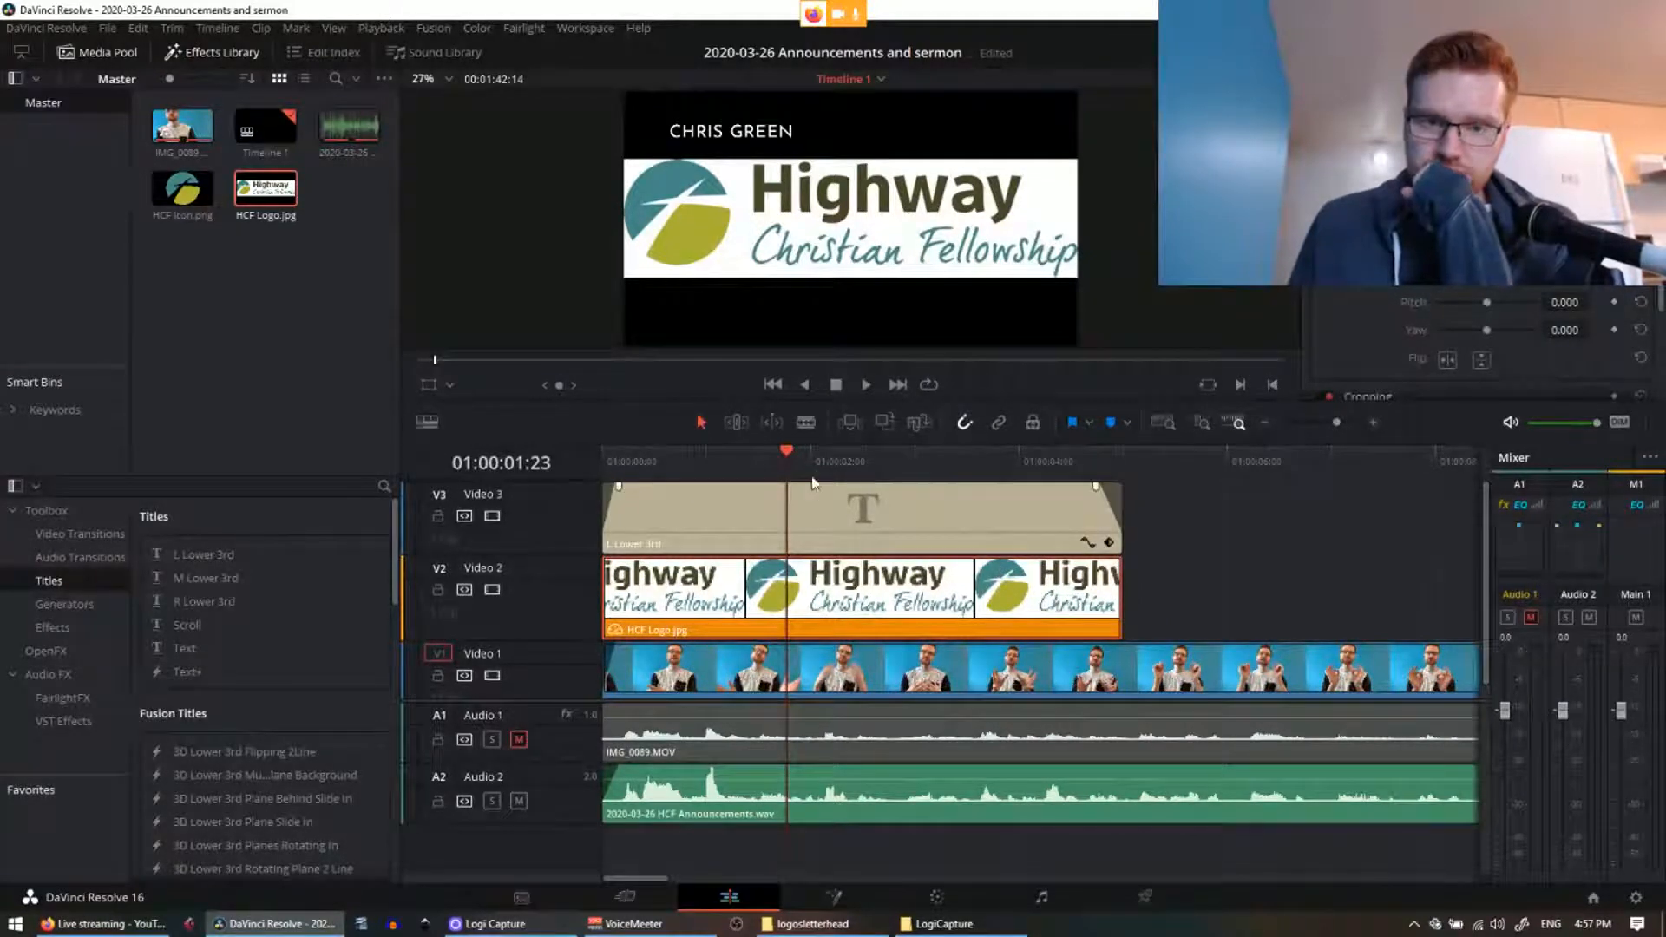
{"action": "left_click_drag", "start_coordinate": [814, 471], "coordinate": [776, 460]}
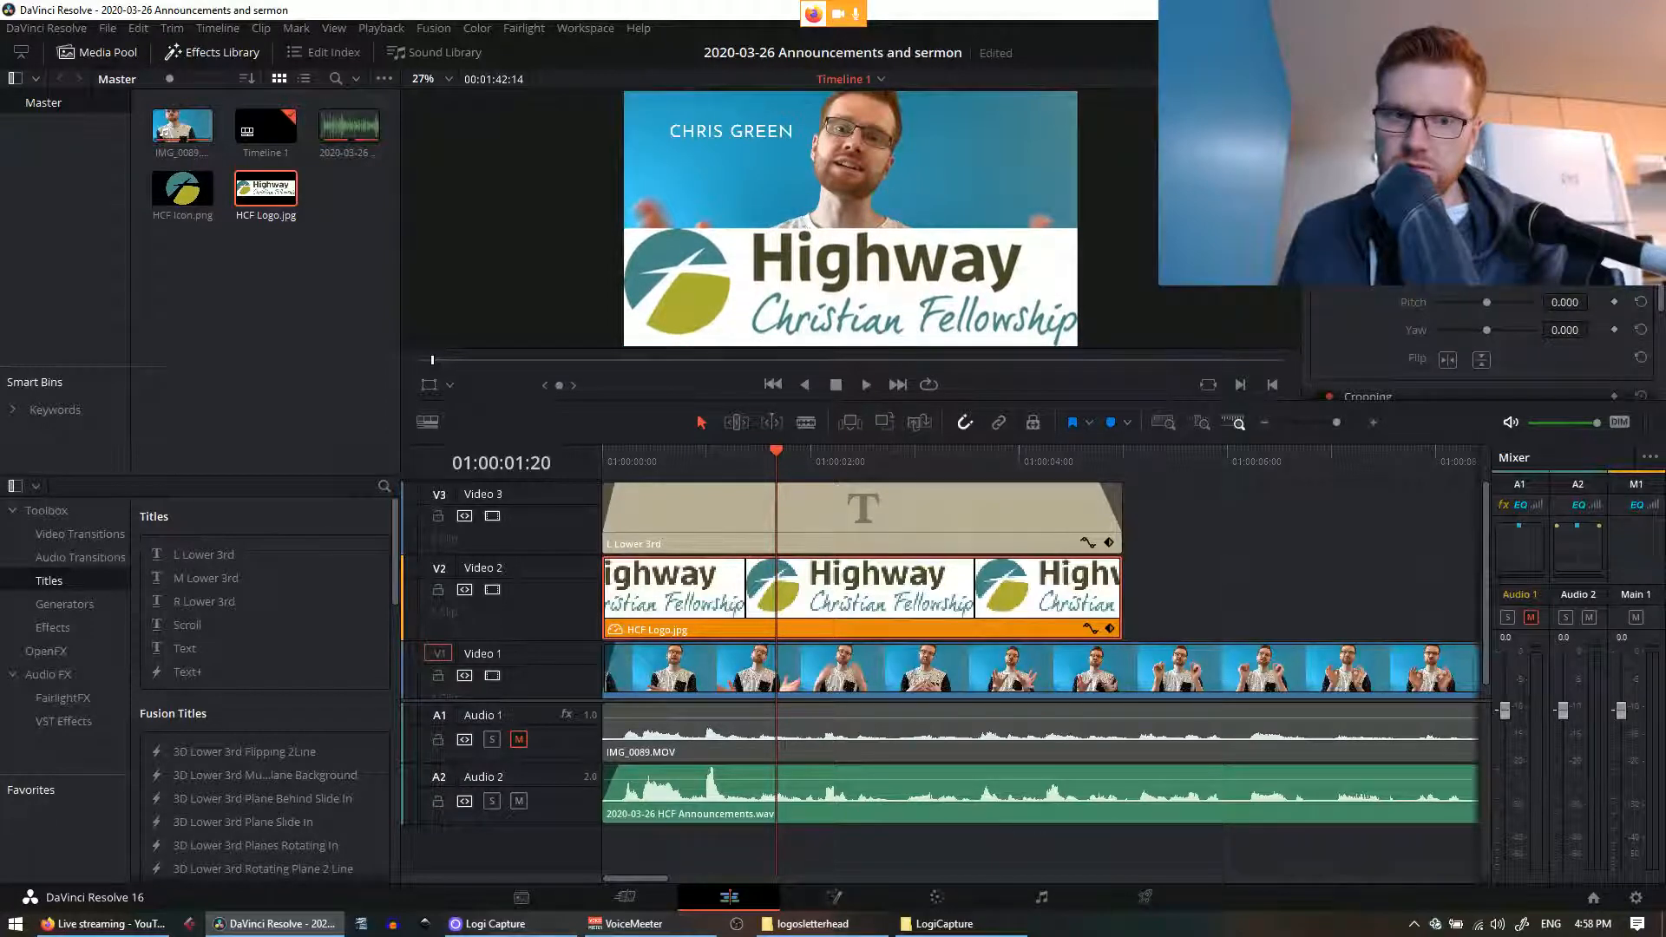
Step: At 01:00:02:21, shrink the HCF Logo into the frame's lower right corner
{"action": "left_click", "coordinate": [1255, 525]}
{"action": "left_click_drag", "start_coordinate": [791, 474], "coordinate": [597, 474]}
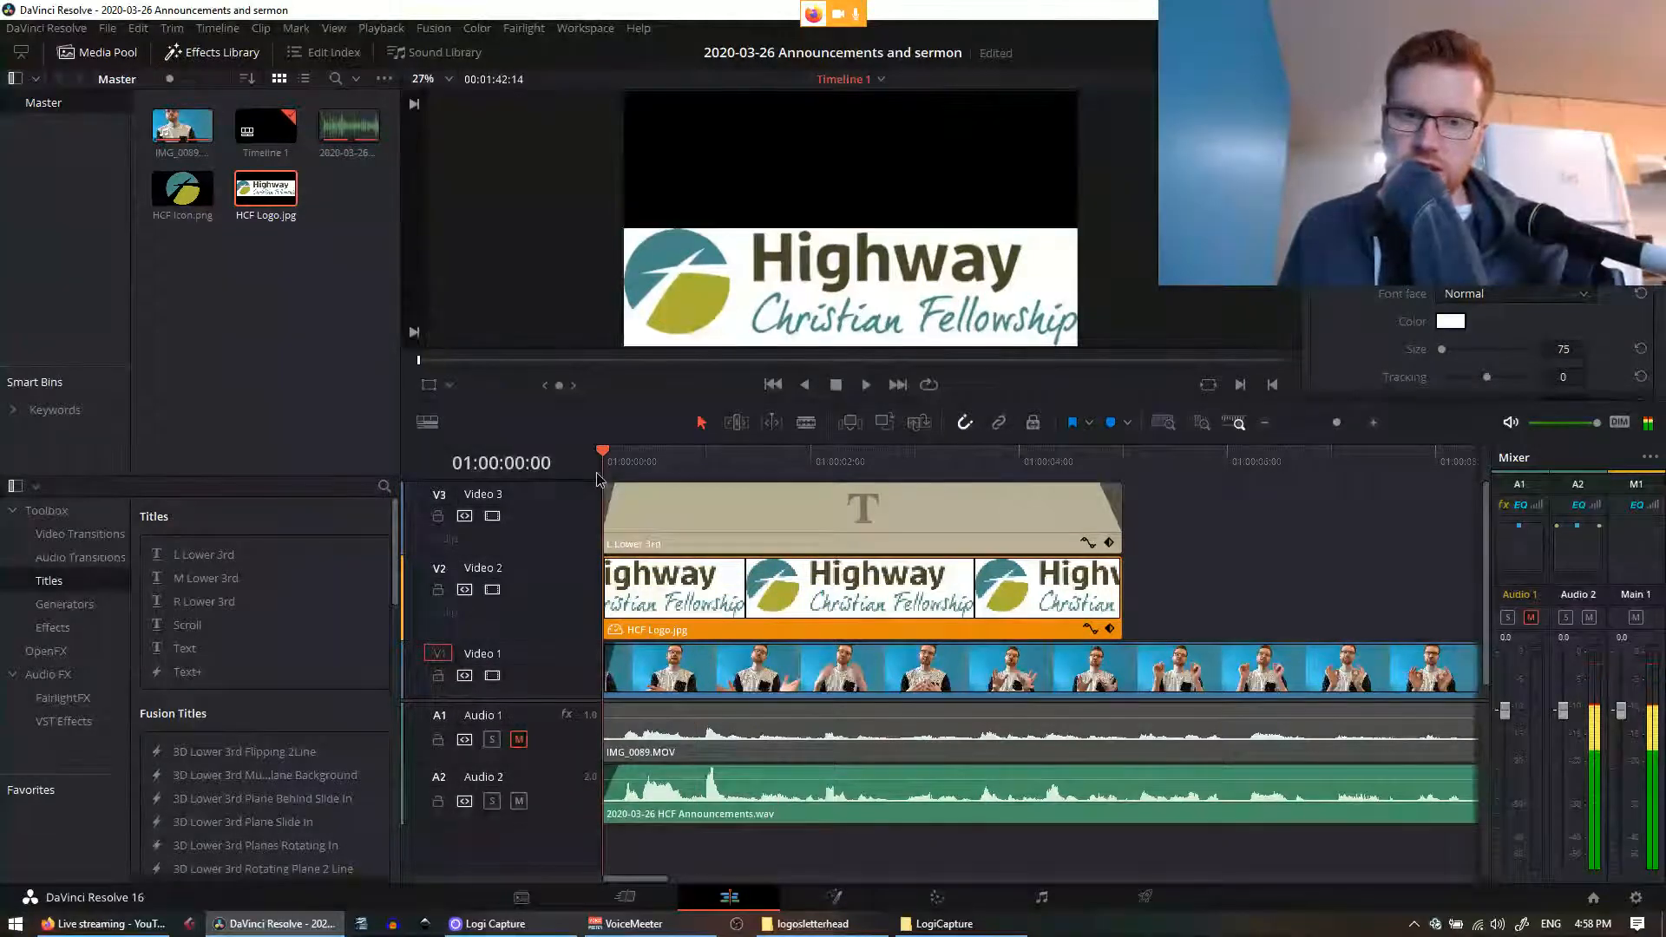
{"action": "left_click", "coordinate": [886, 465]}
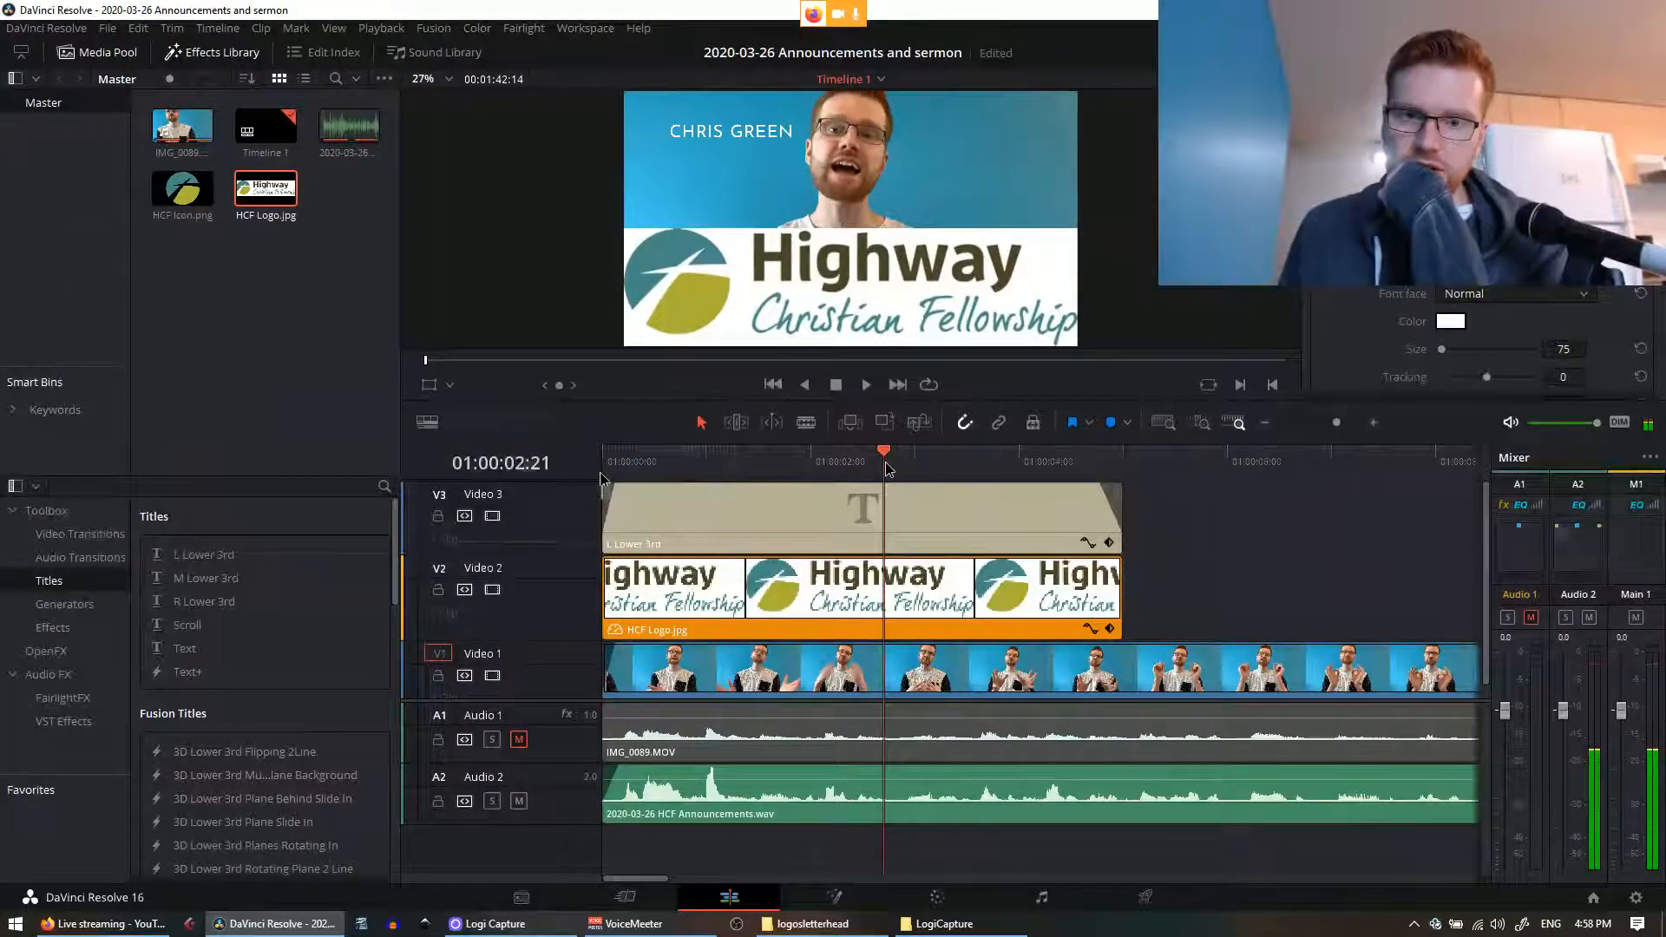
{"action": "left_click", "coordinate": [1074, 583]}
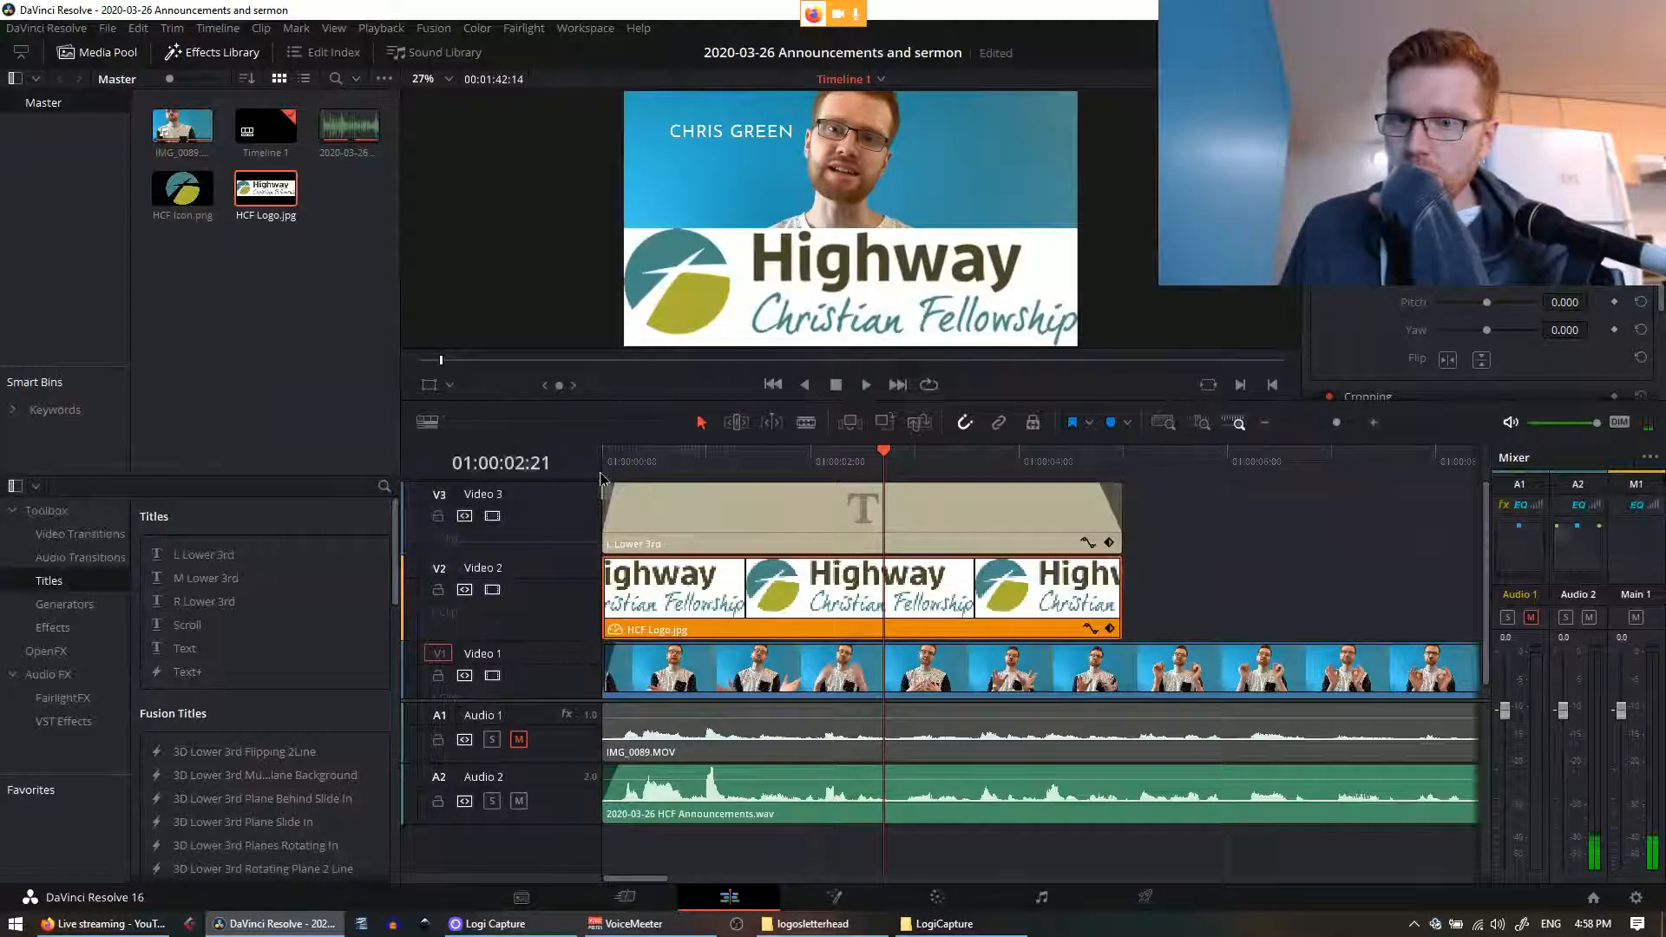
{"action": "left_click_drag", "start_coordinate": [1467, 191], "coordinate": [1541, 219]}
{"action": "left_click", "coordinate": [996, 521]}
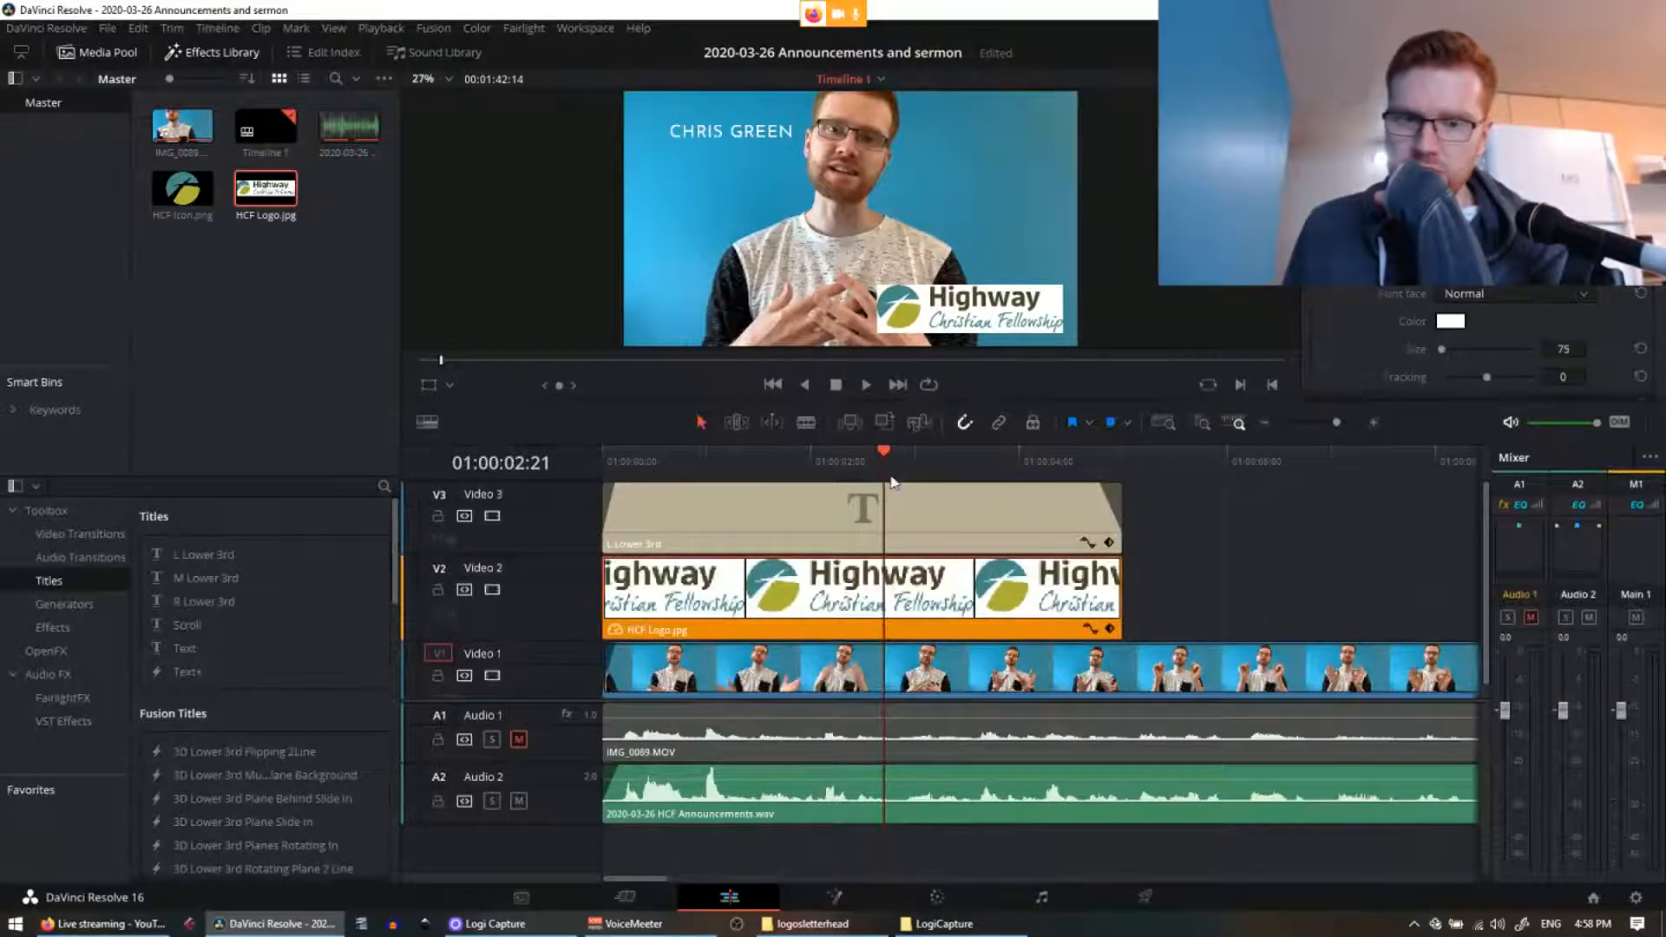
{"action": "left_click_drag", "start_coordinate": [886, 458], "coordinate": [589, 474]}
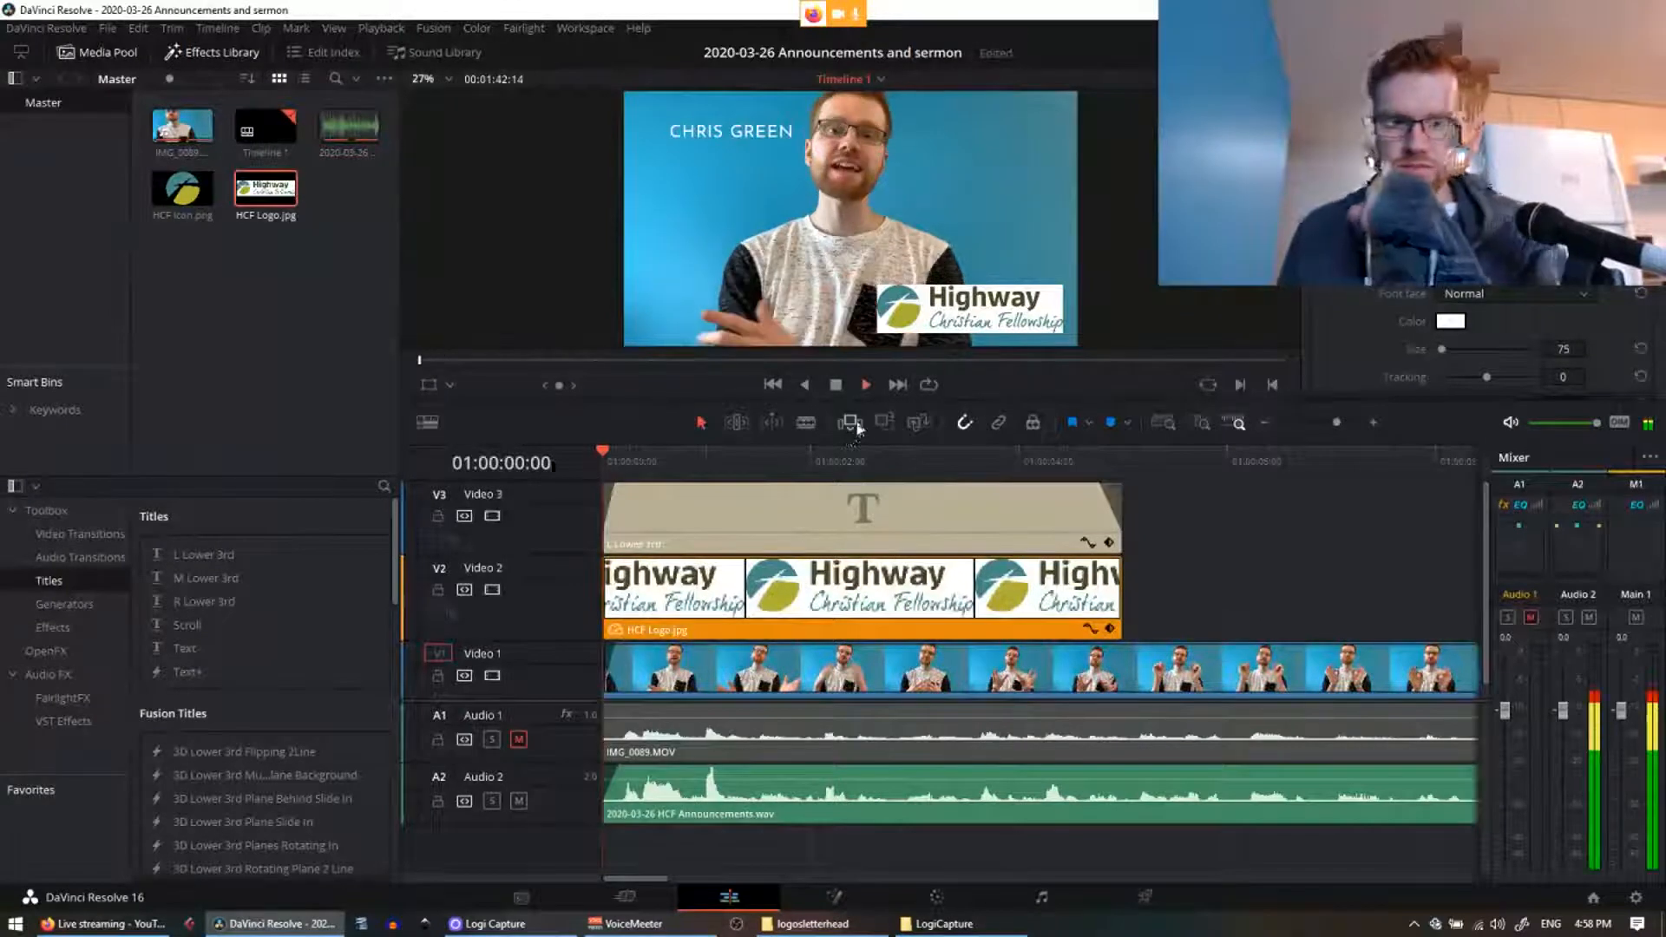
Step: Play a quick preview of the overlay and enlarge the timeline track area
{"action": "key", "text": "space"}
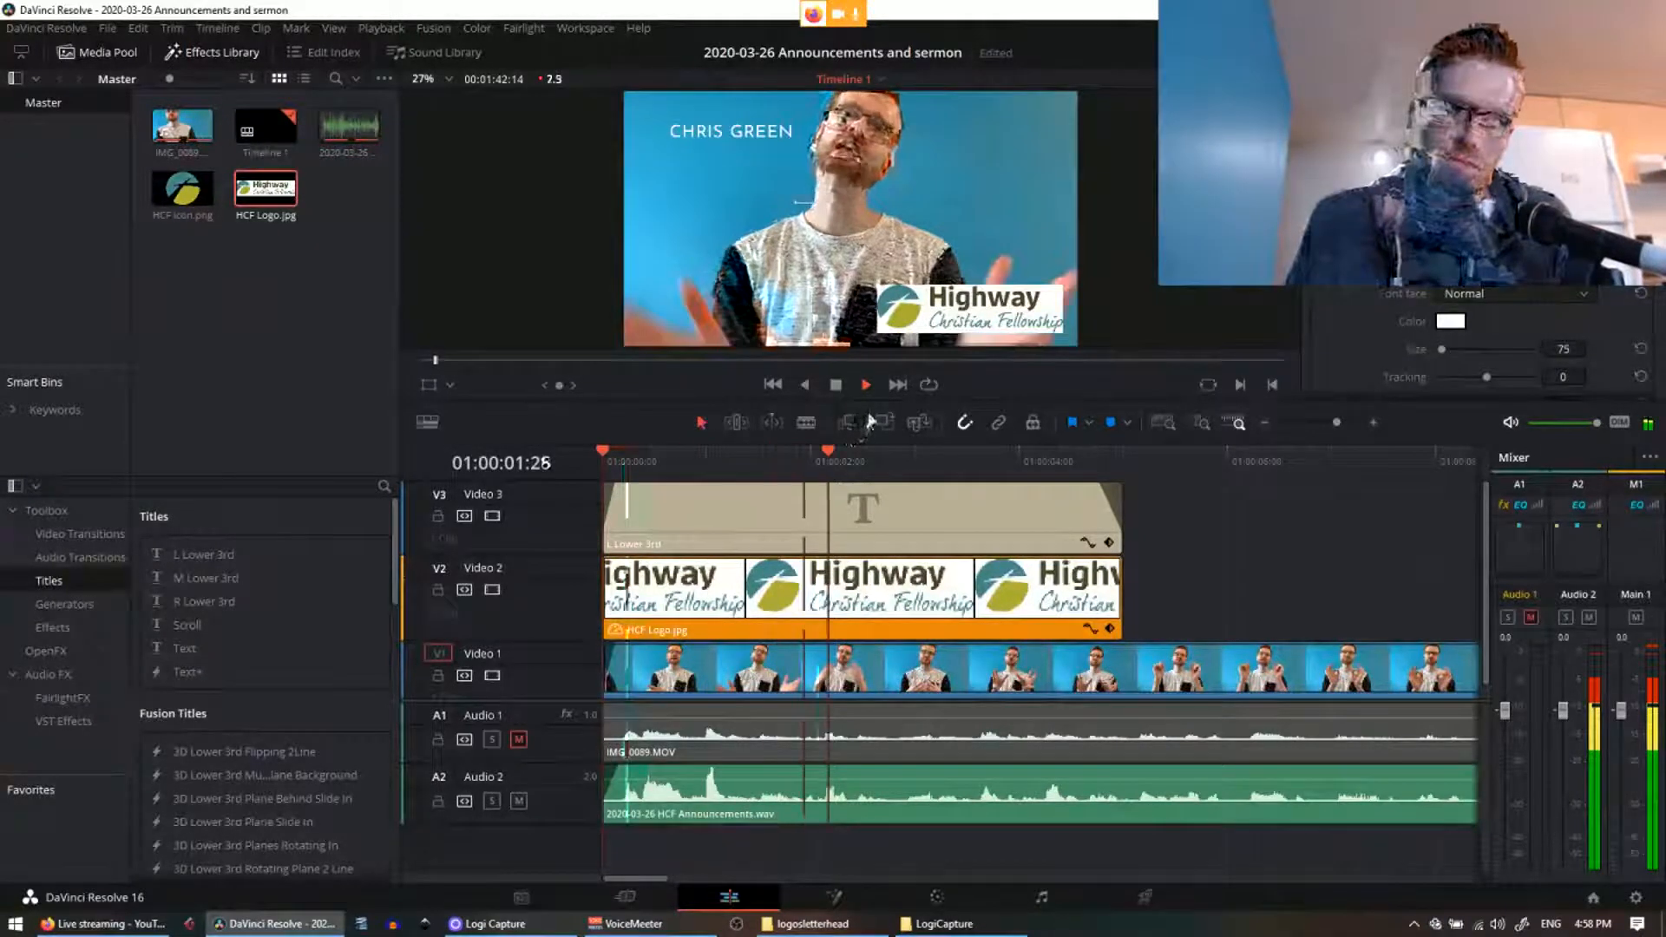
{"action": "key", "text": "space"}
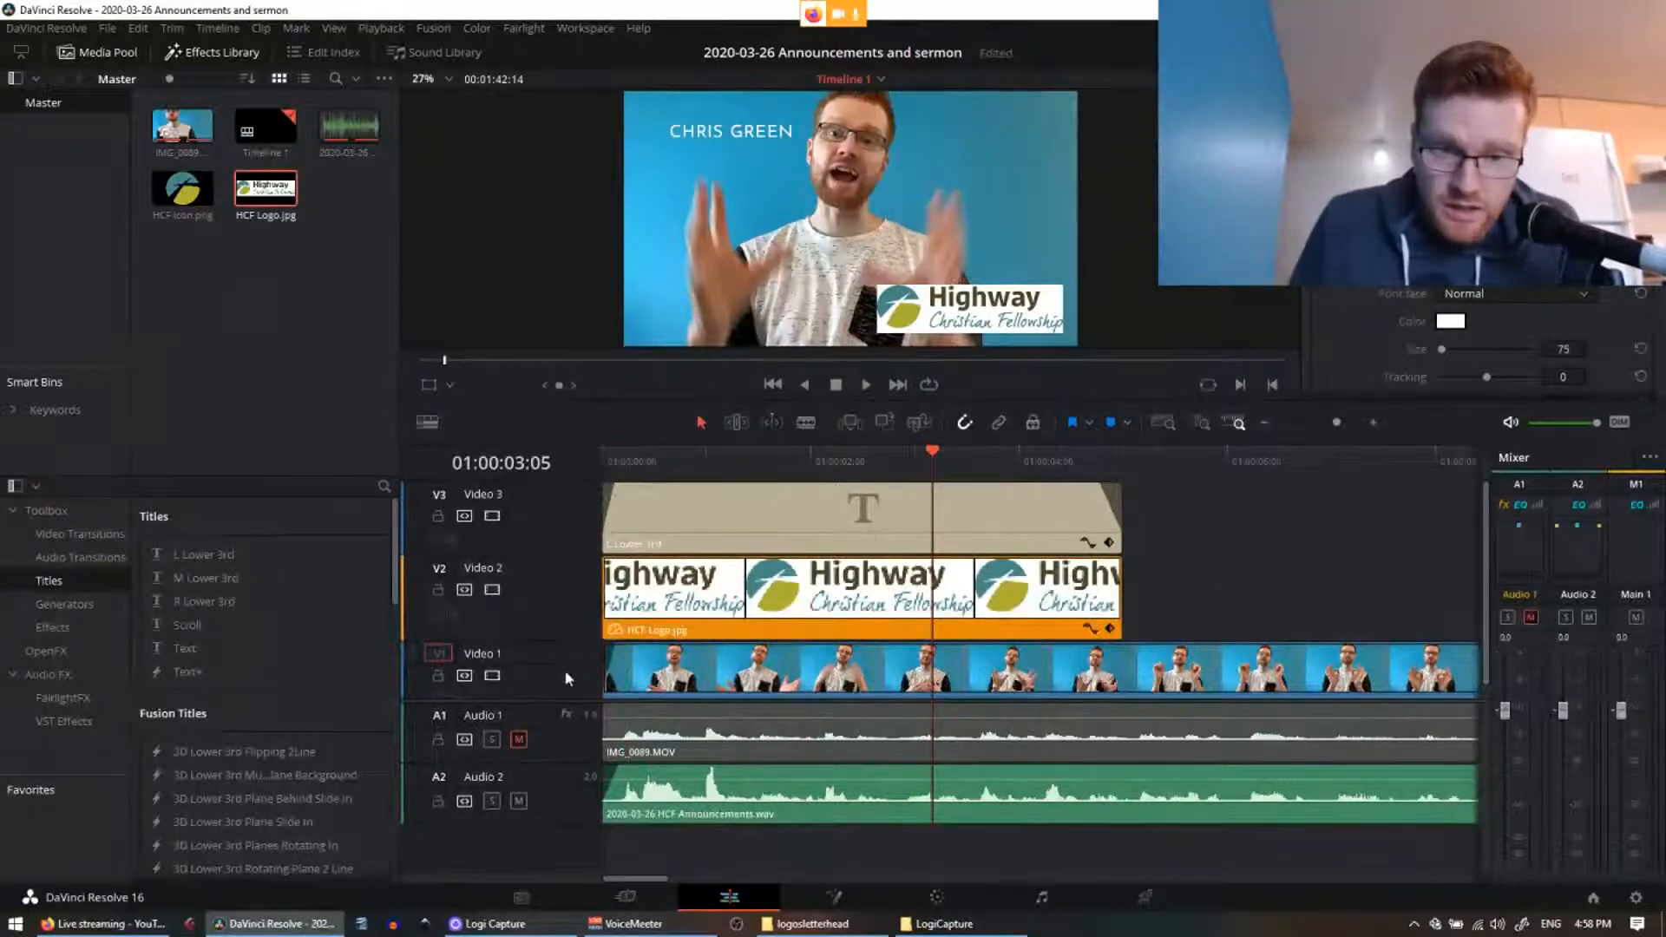
{"action": "left_click_drag", "start_coordinate": [566, 699], "coordinate": [562, 751]}
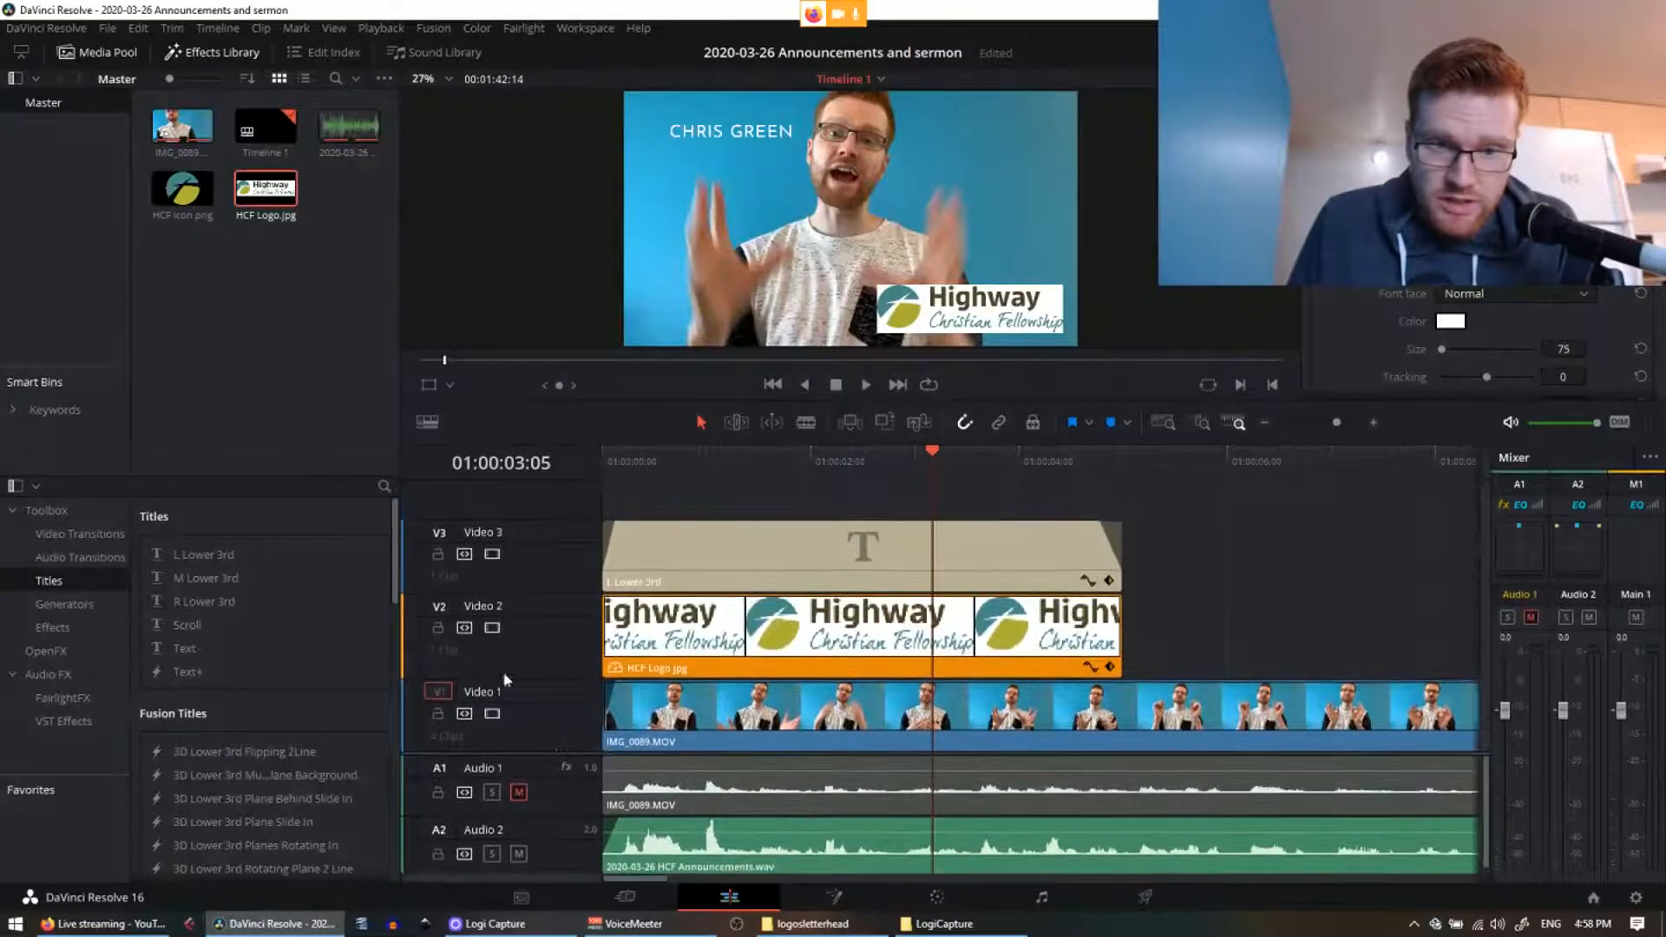
Step: Move the lower-third title to a new V4 track and HCF Logo from V2 to V3
{"action": "left_click", "coordinate": [729, 550]}
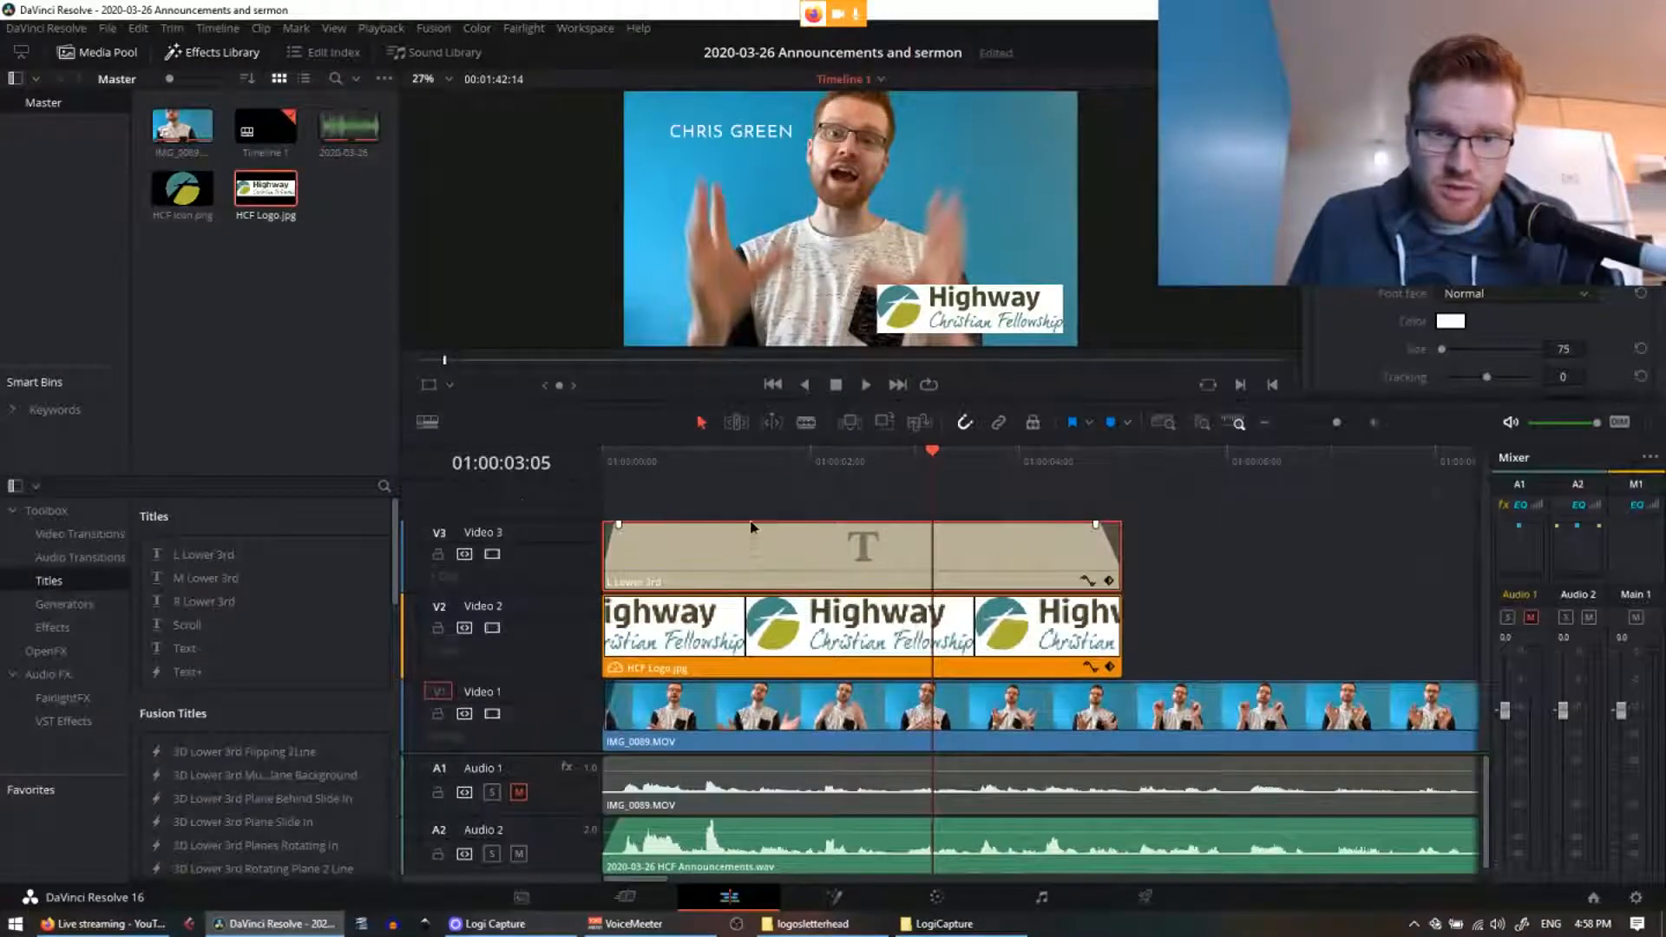
{"action": "mouse_move", "coordinate": [752, 527]}
{"action": "left_mouse_down"}
{"action": "mouse_move", "coordinate": [736, 564]}
{"action": "mouse_move", "coordinate": [738, 507]}
{"action": "left_mouse_up"}
{"action": "left_click", "coordinate": [755, 638]}
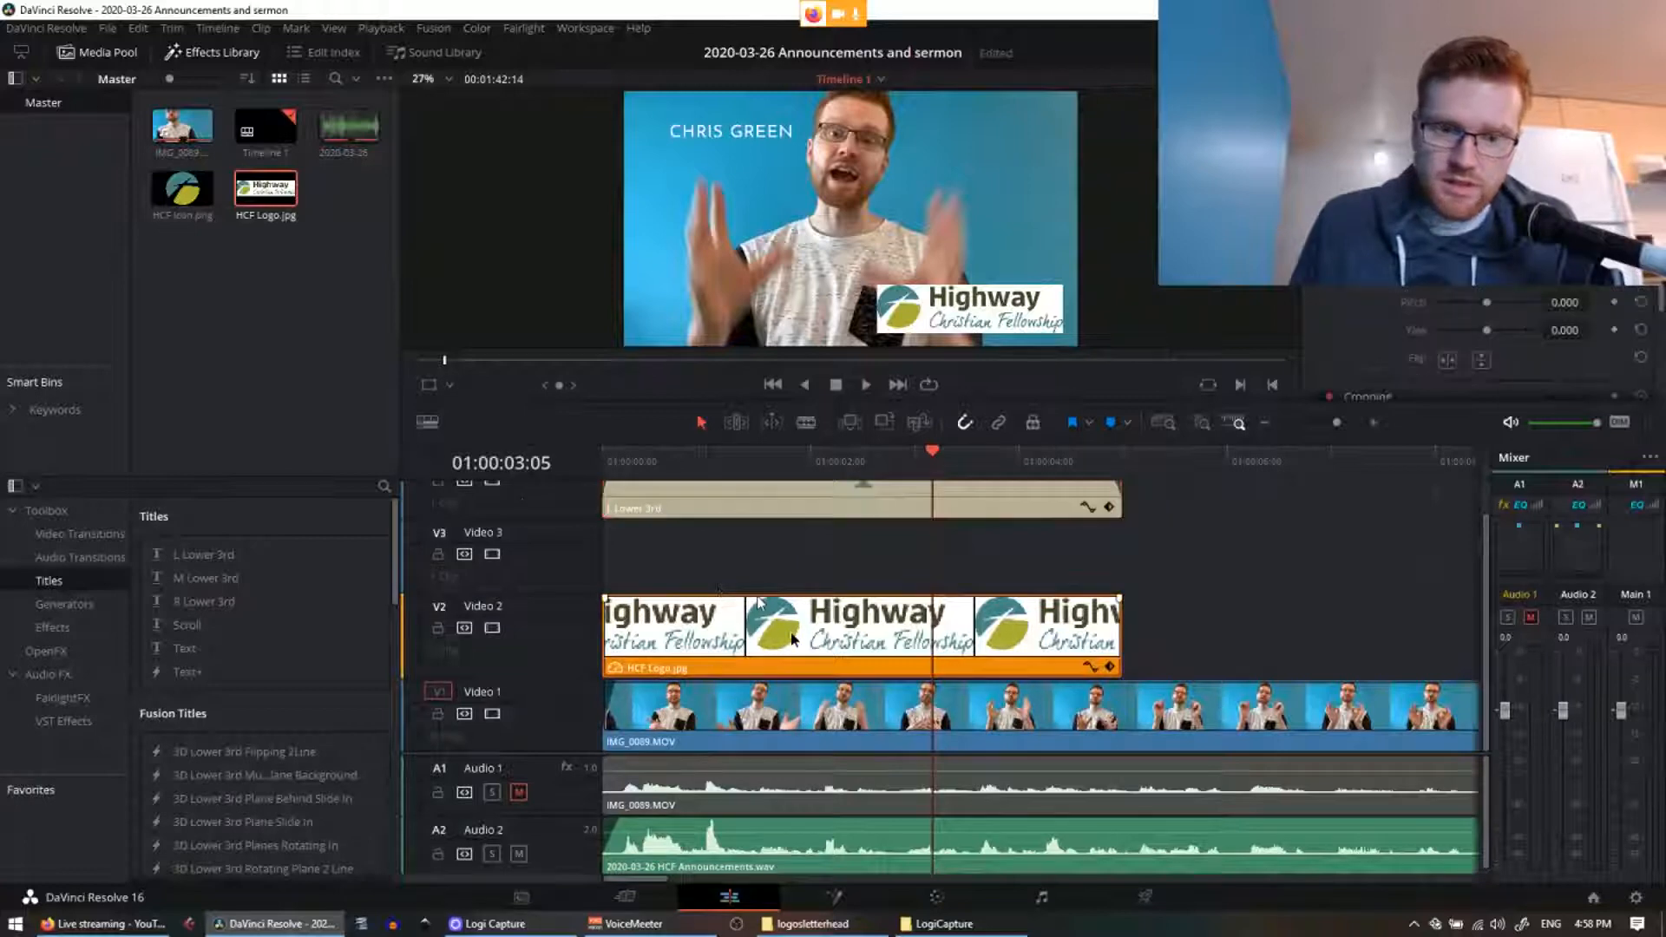
{"action": "left_click_drag", "start_coordinate": [792, 640], "coordinate": [794, 575]}
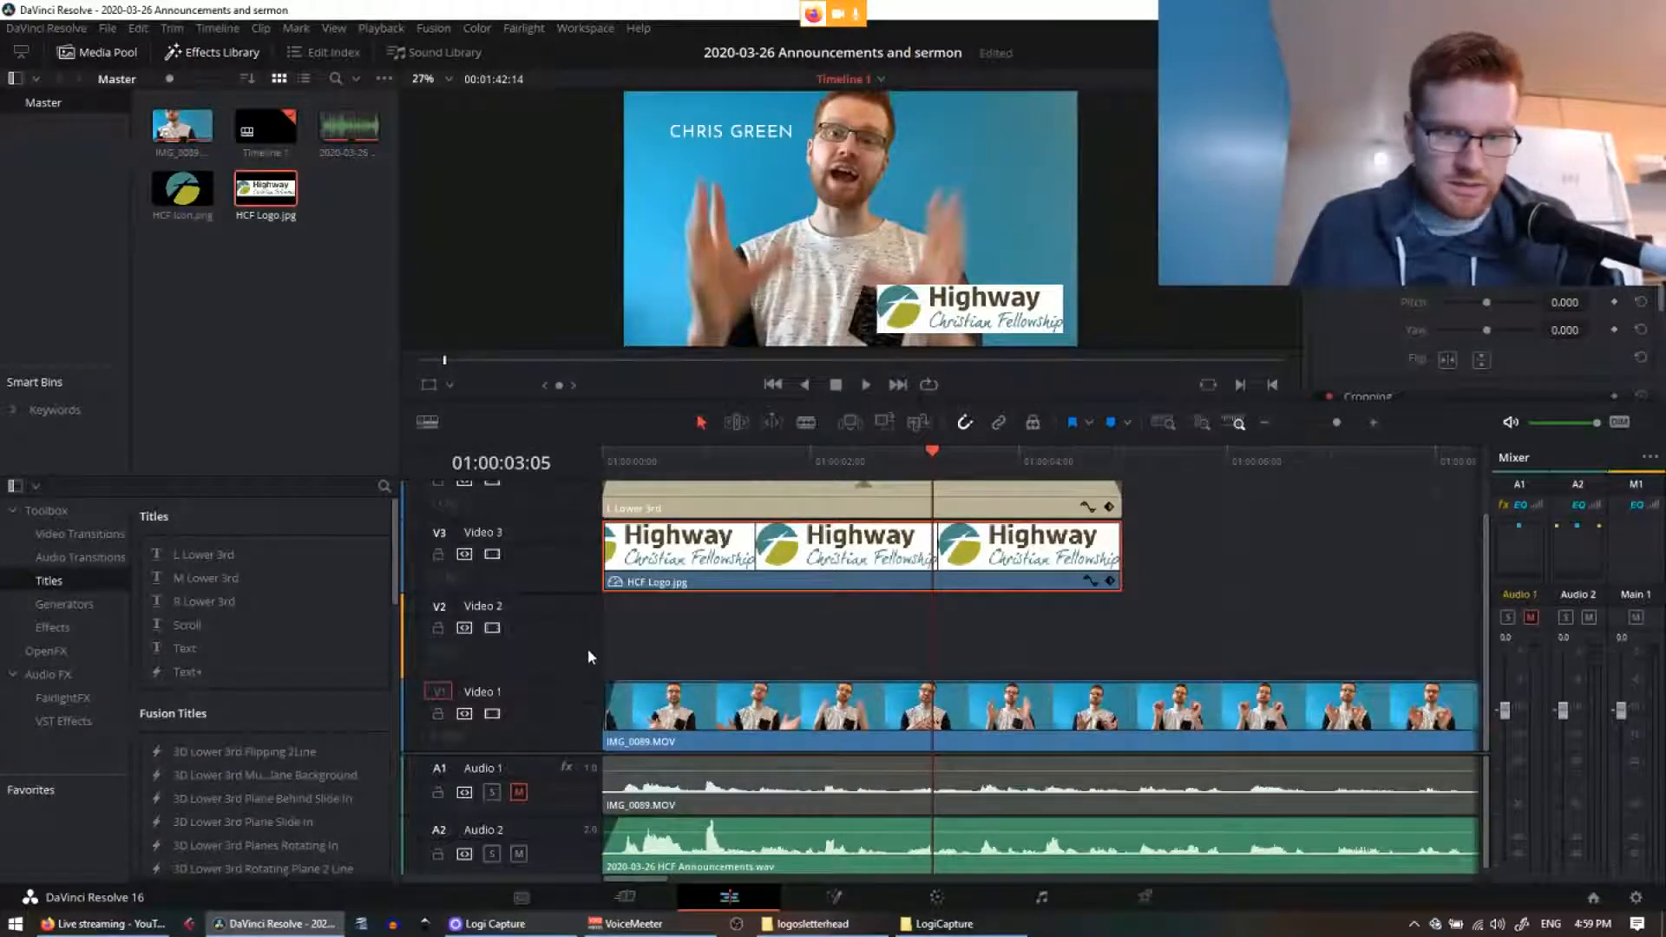
{"action": "left_click", "coordinate": [65, 606]}
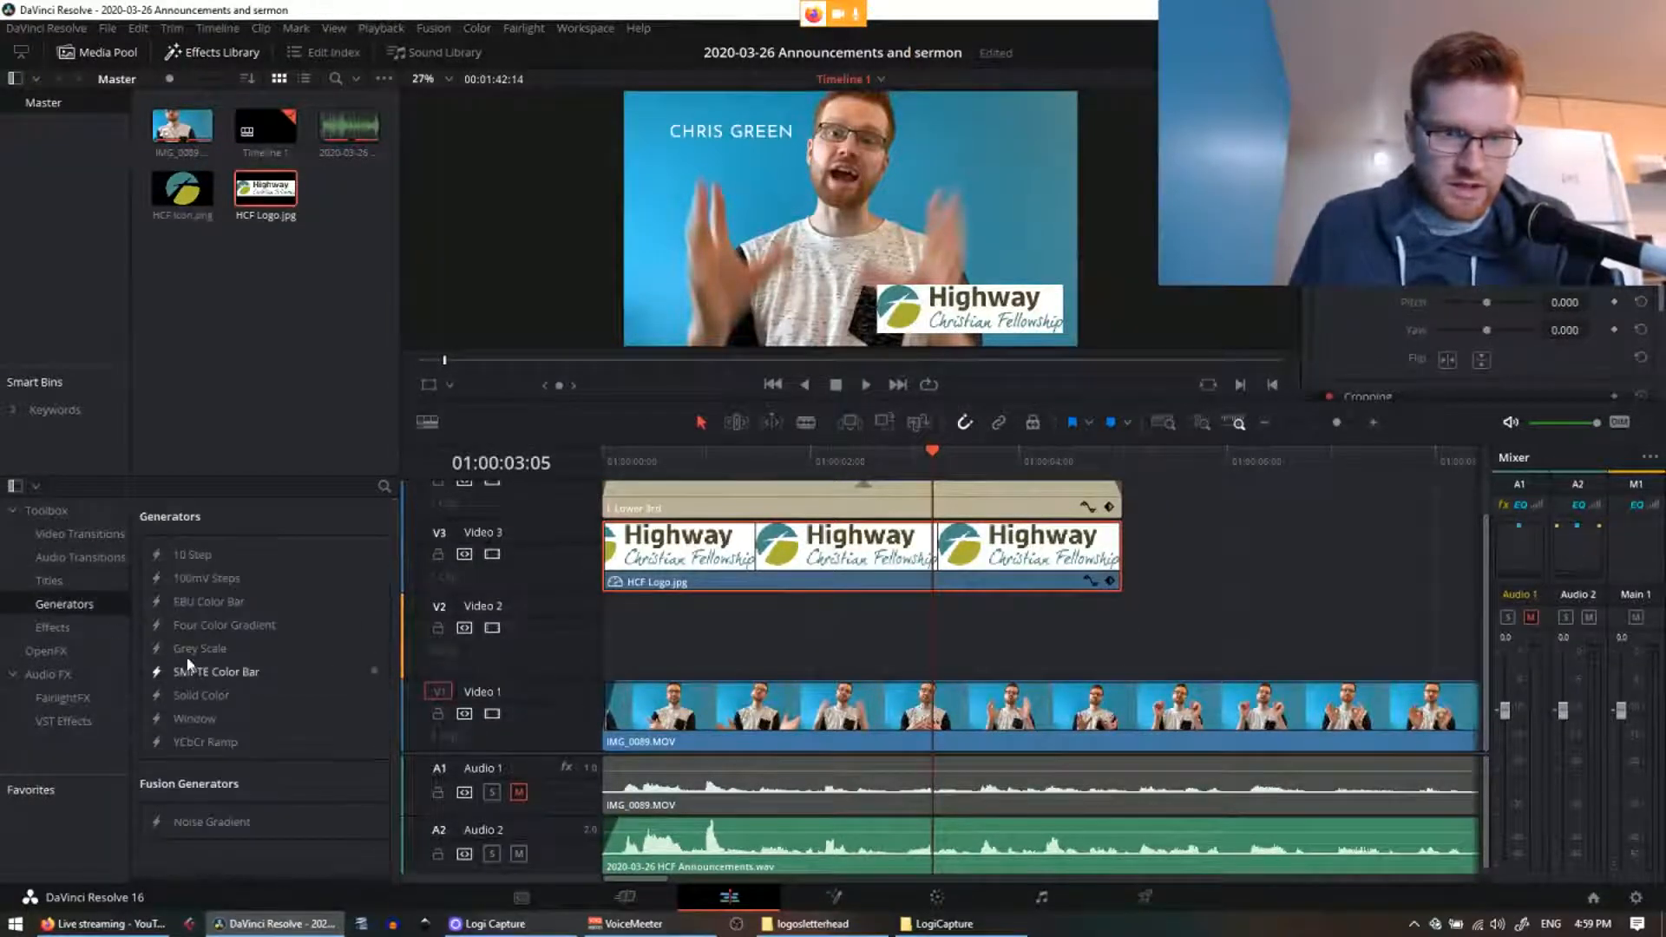
Step: Place a Solid Color generator on Video 2 and set its colour to white
{"action": "left_click_drag", "start_coordinate": [201, 695], "coordinate": [607, 643]}
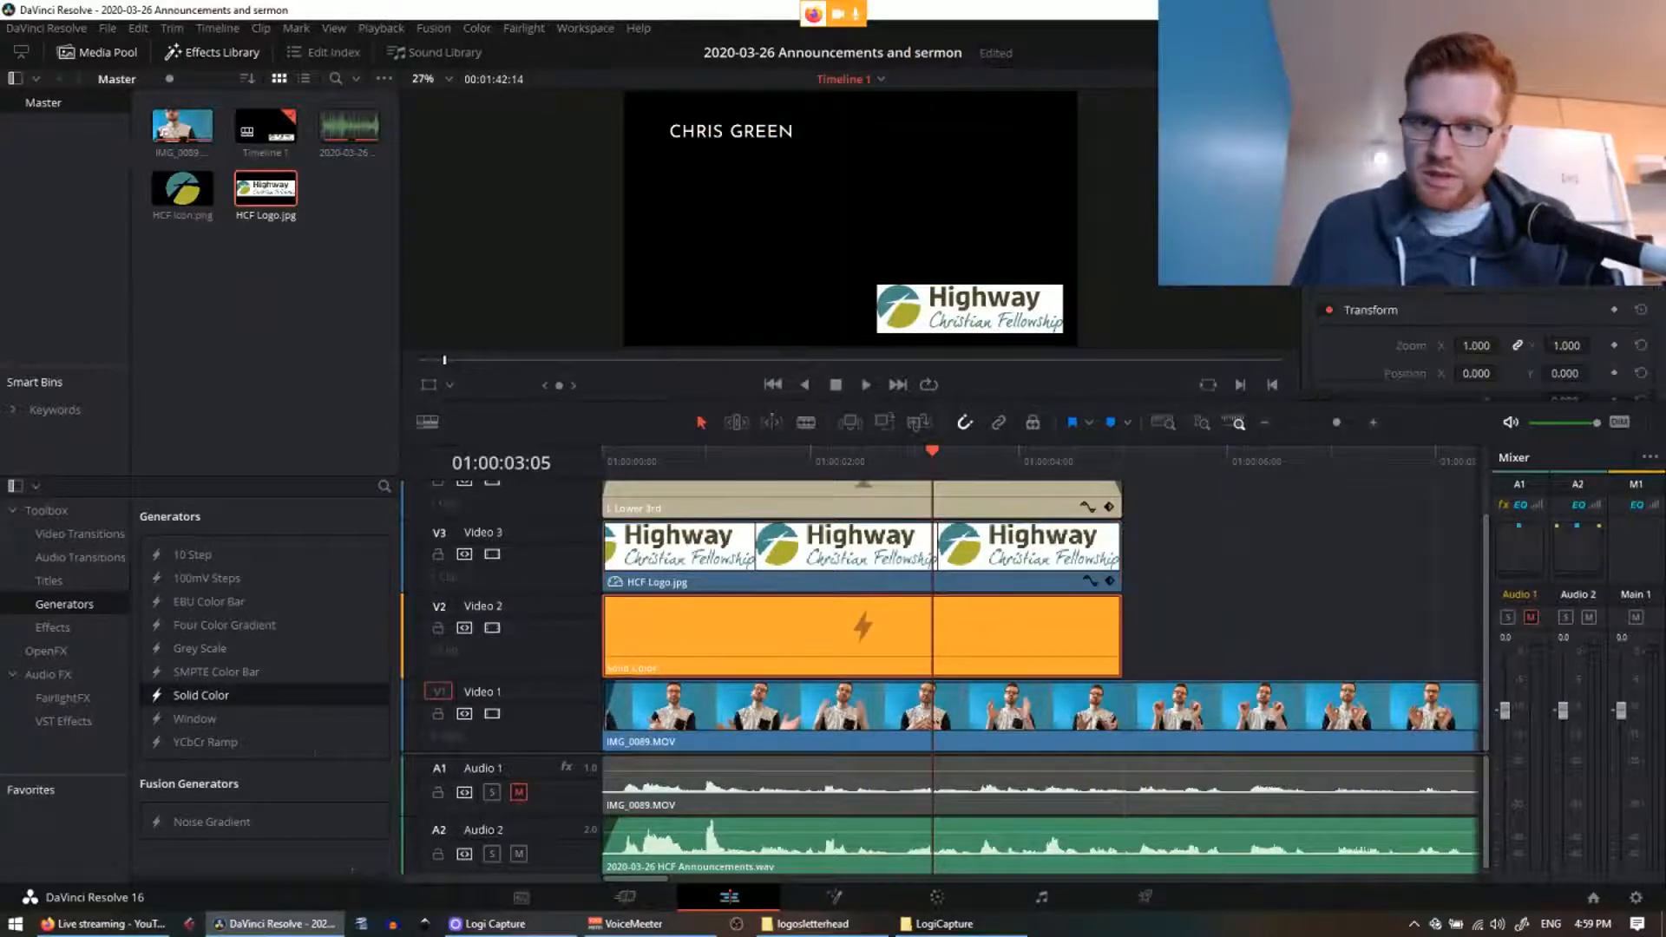
{"action": "left_click", "coordinate": [1475, 156]}
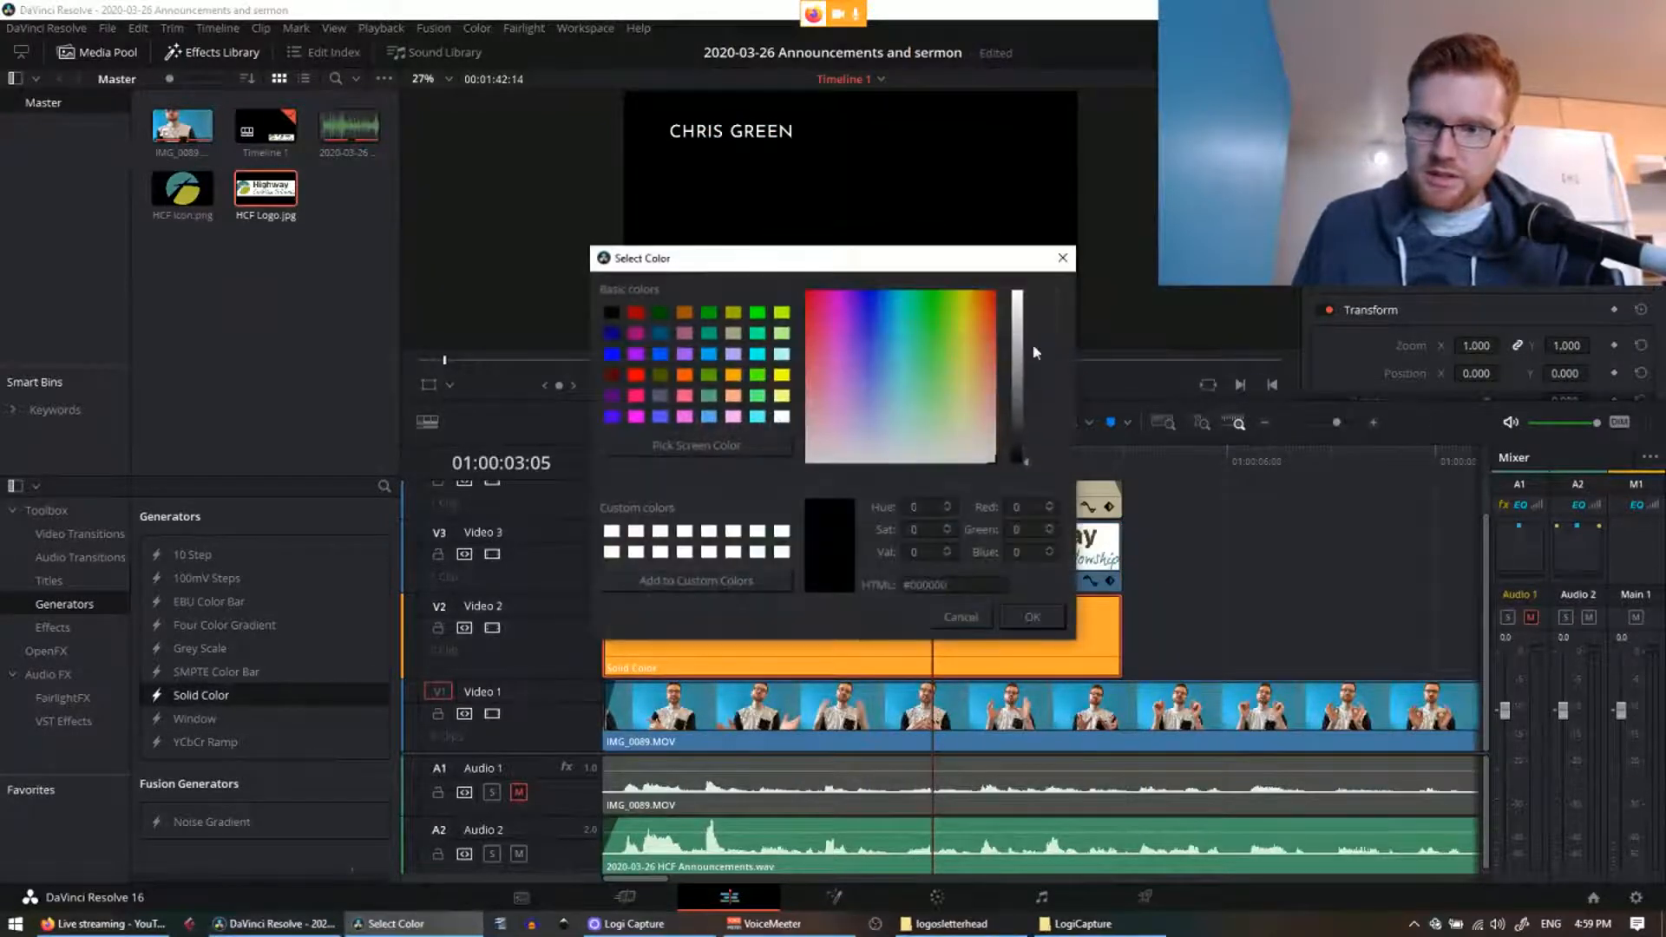
{"action": "left_click", "coordinate": [782, 416]}
{"action": "left_click", "coordinate": [1017, 612]}
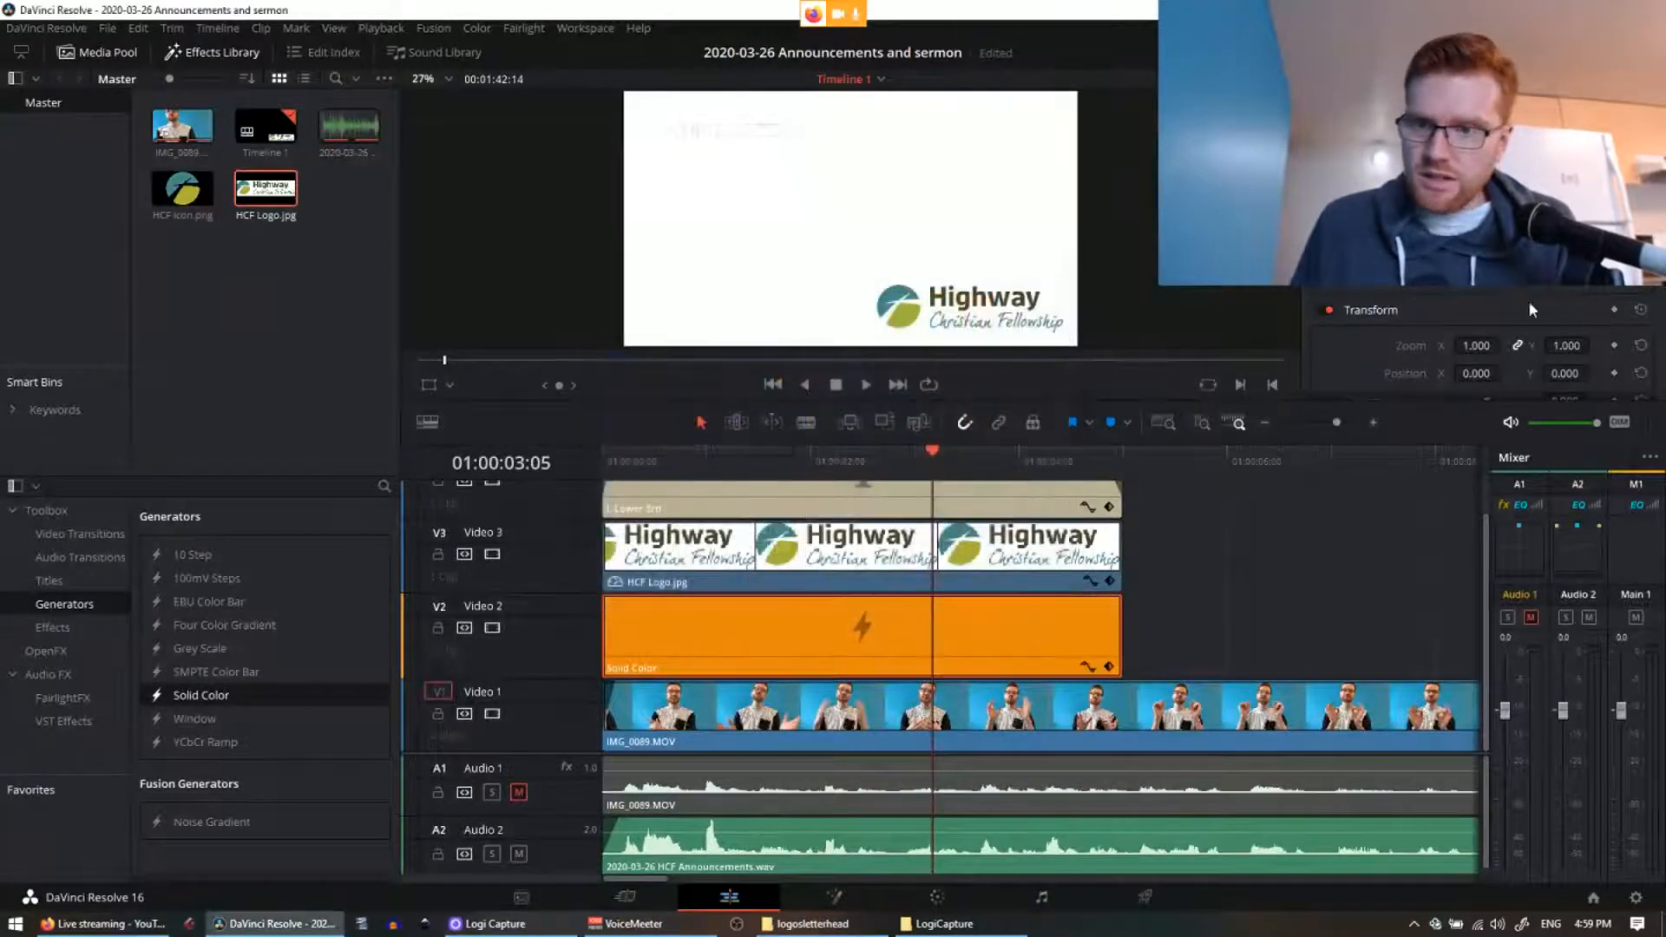
{"action": "scroll", "coordinate": [1517, 302], "scroll_direction": "down", "scroll_amount": 2}
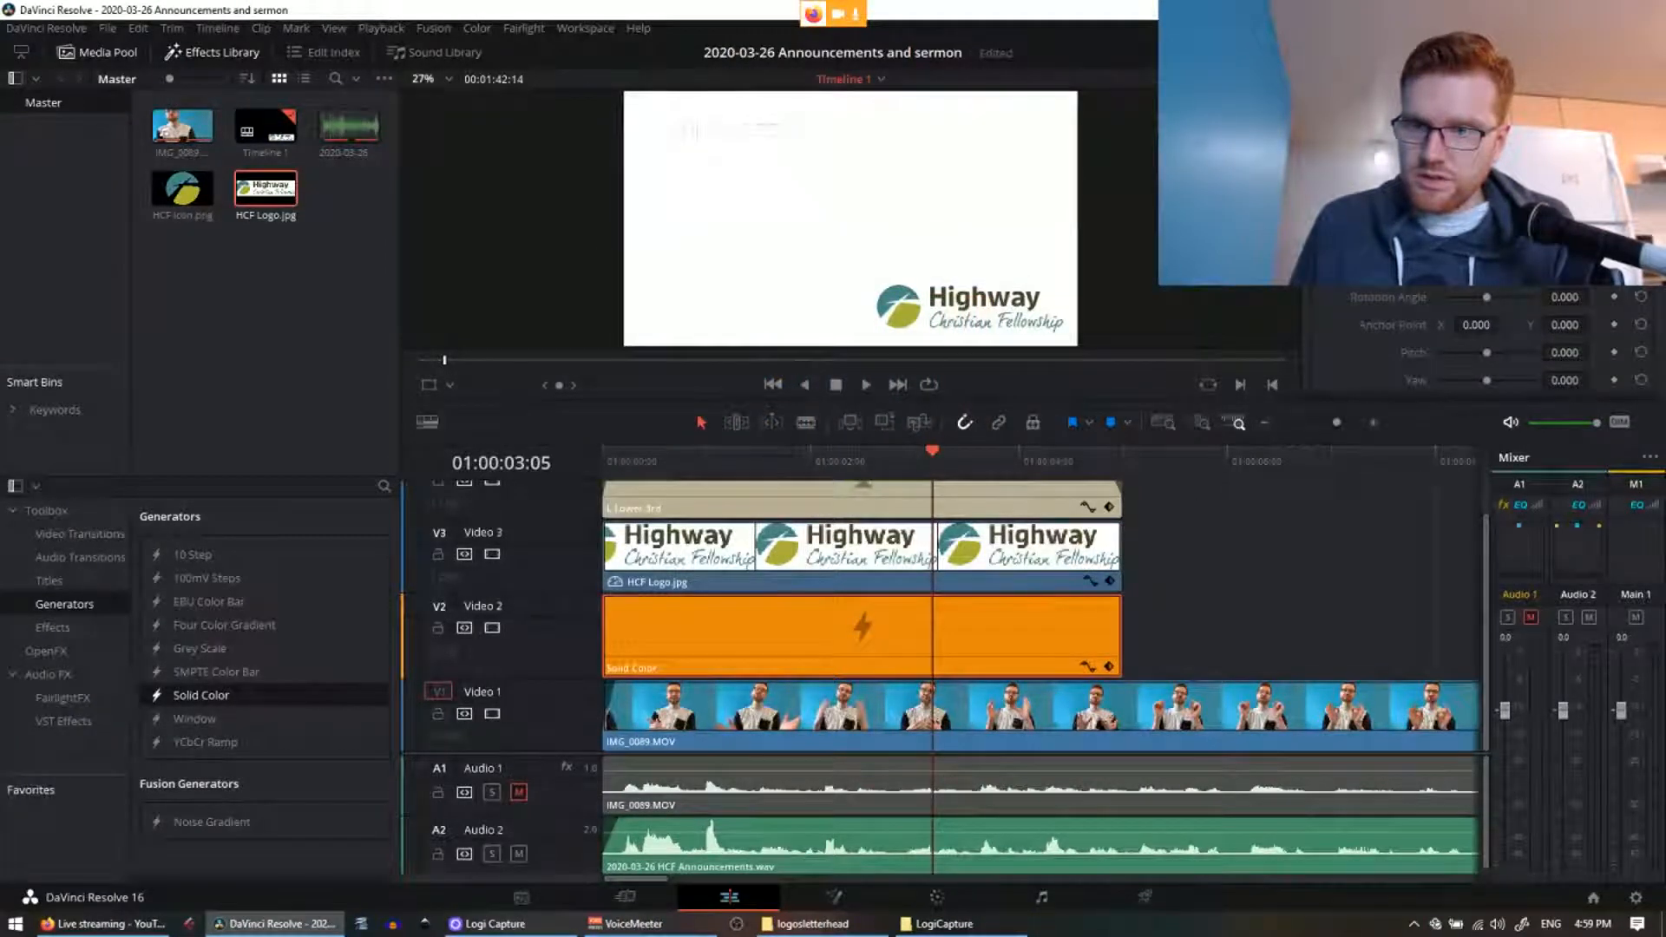
{"action": "scroll", "coordinate": [1487, 320], "scroll_direction": "down", "scroll_amount": 5}
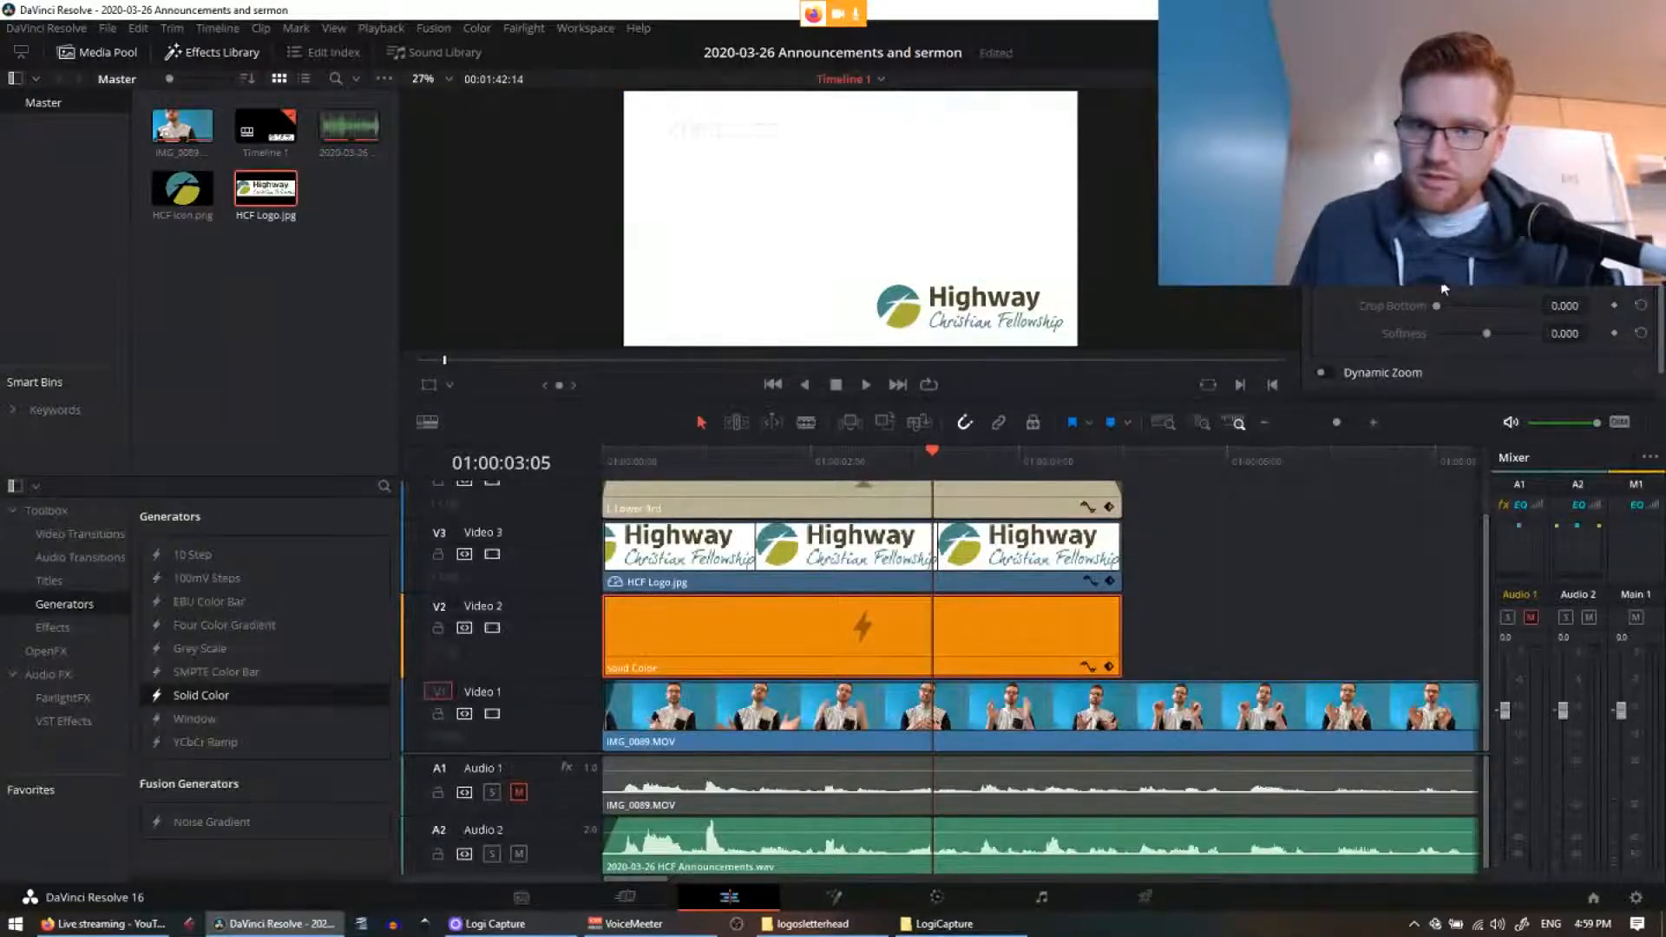
{"action": "left_click_drag", "start_coordinate": [1443, 289], "coordinate": [1508, 291]}
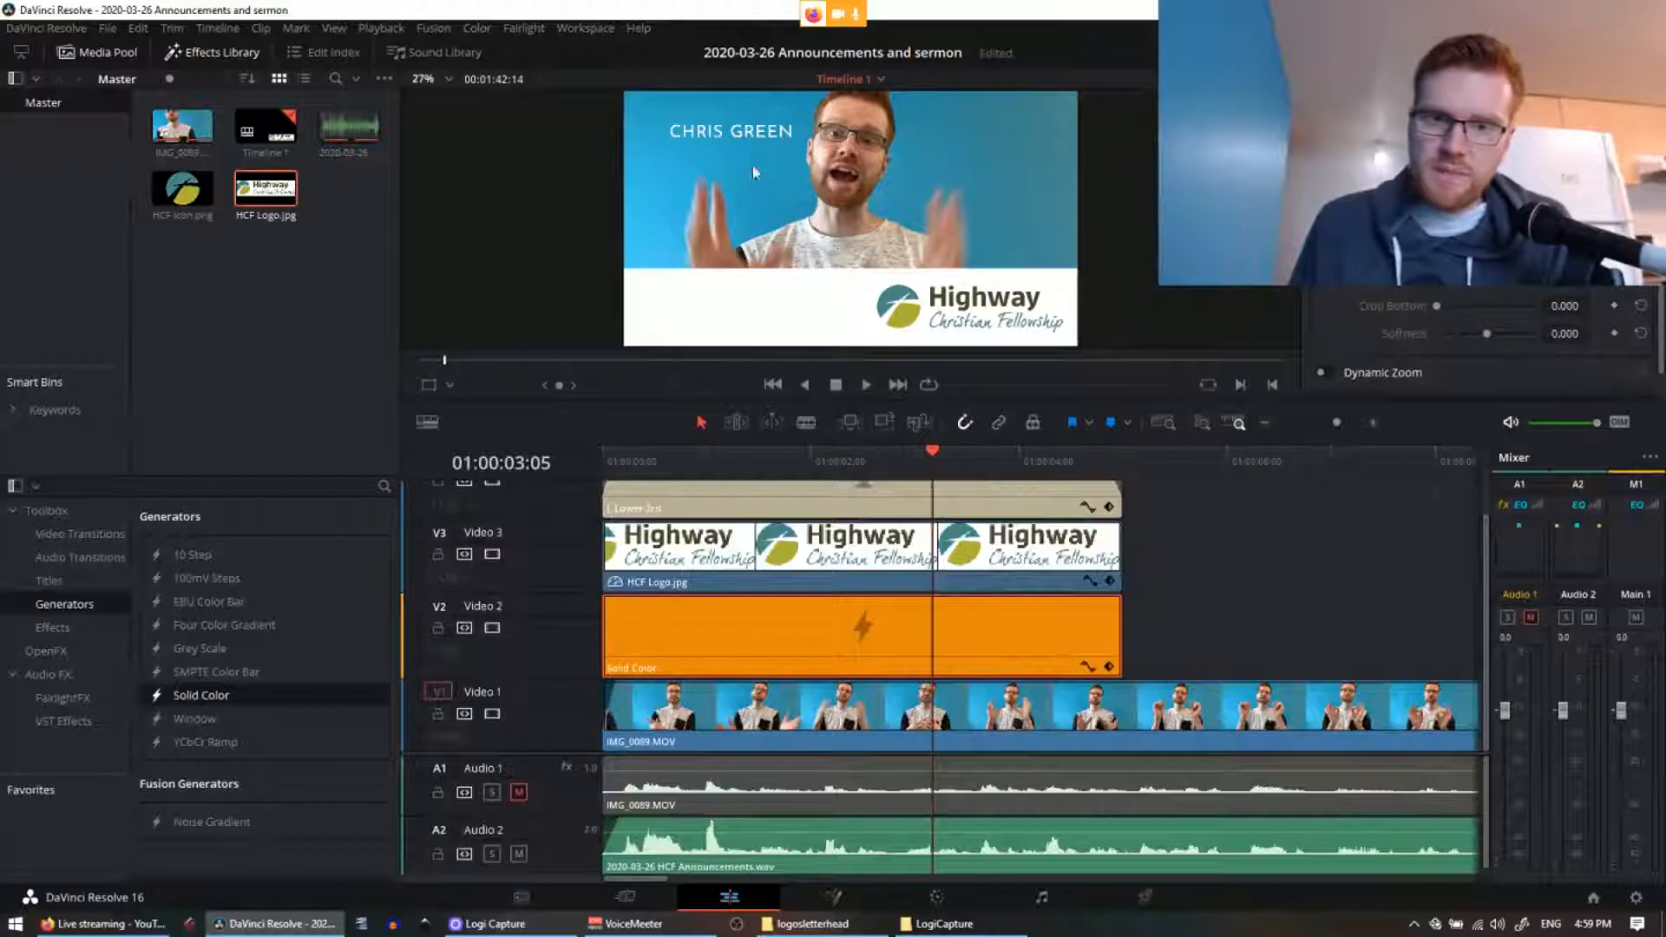
{"action": "left_click", "coordinate": [815, 496]}
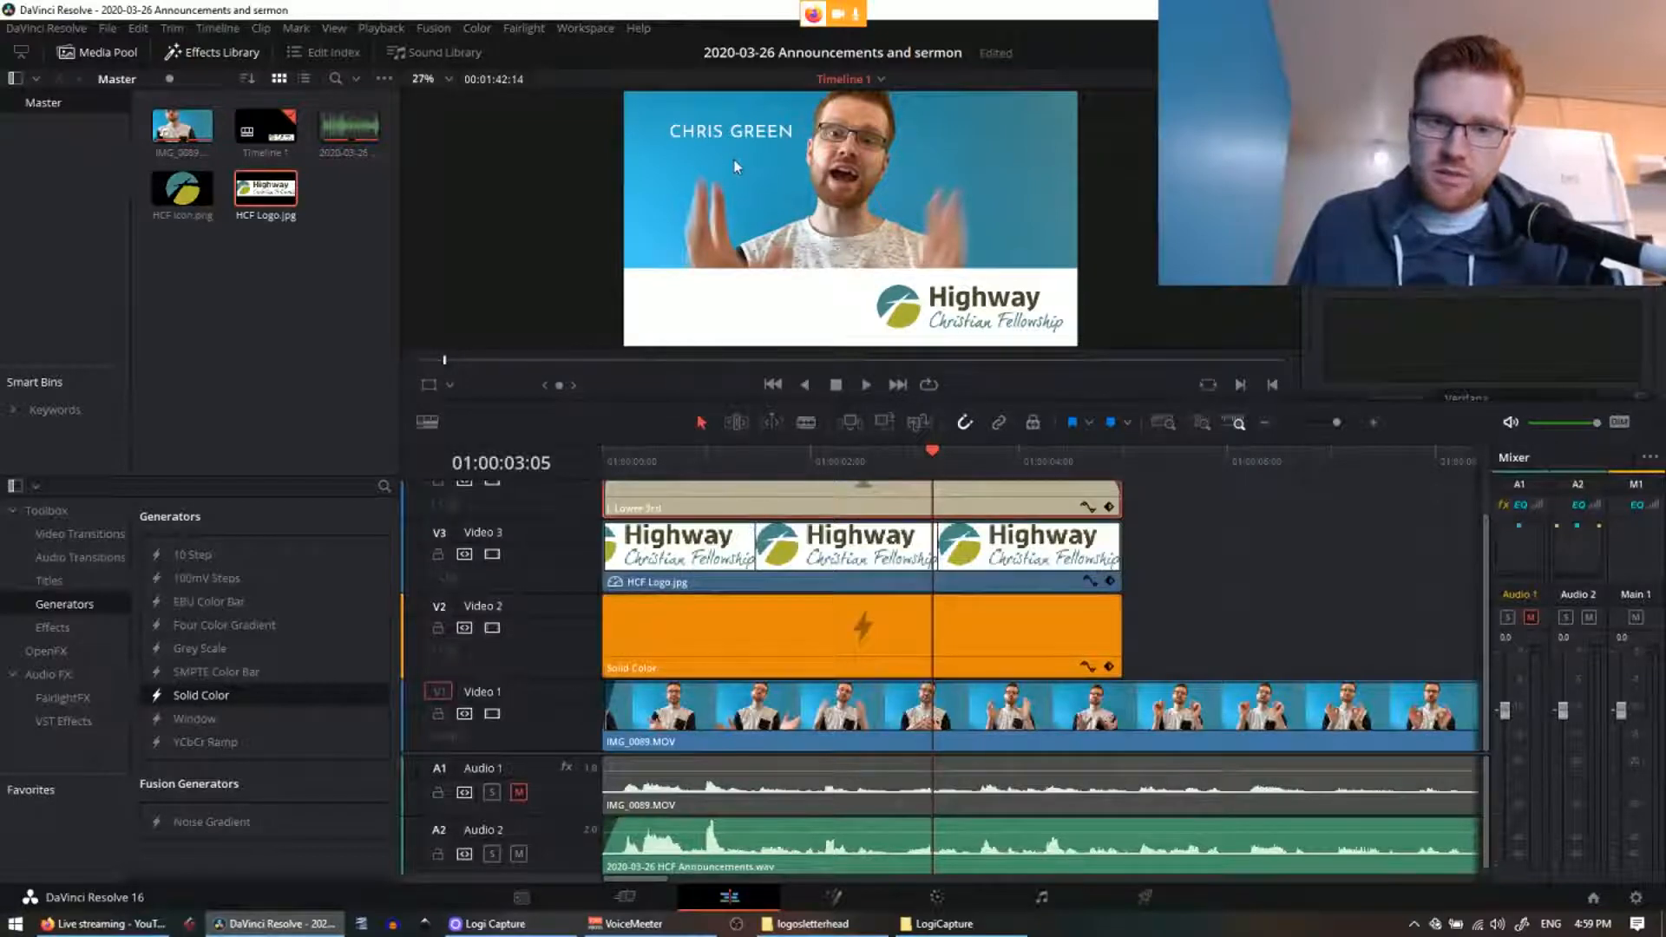
{"action": "left_click_drag", "start_coordinate": [734, 160], "coordinate": [723, 319]}
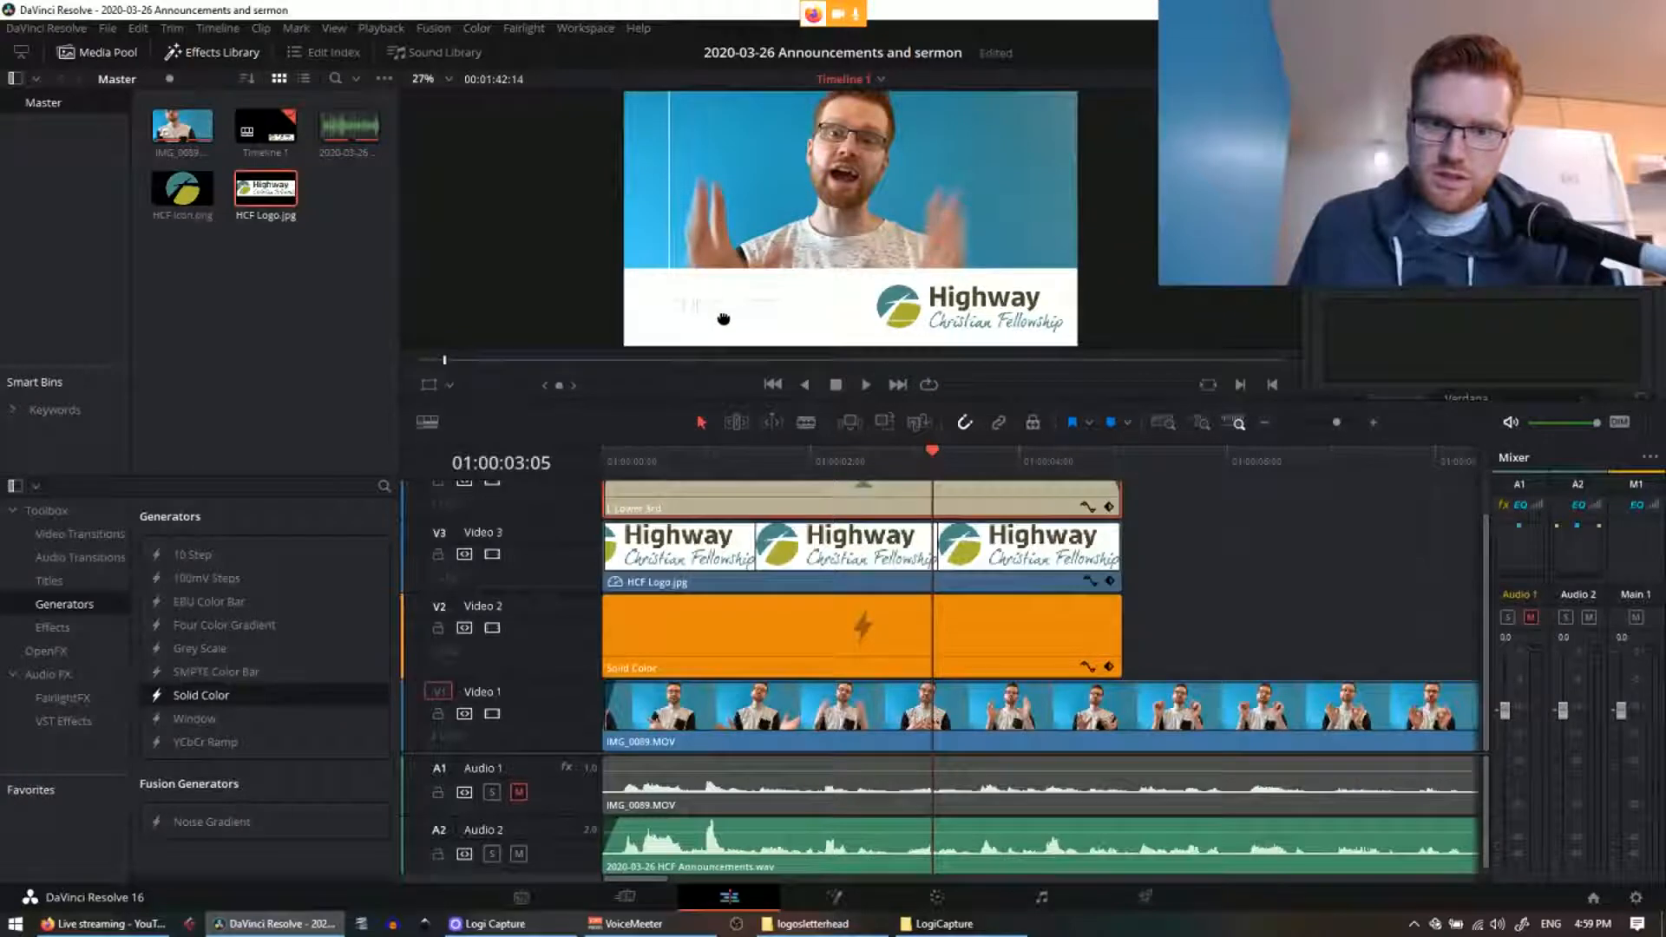
{"action": "scroll", "coordinate": [1496, 306], "scroll_direction": "down", "scroll_amount": 3}
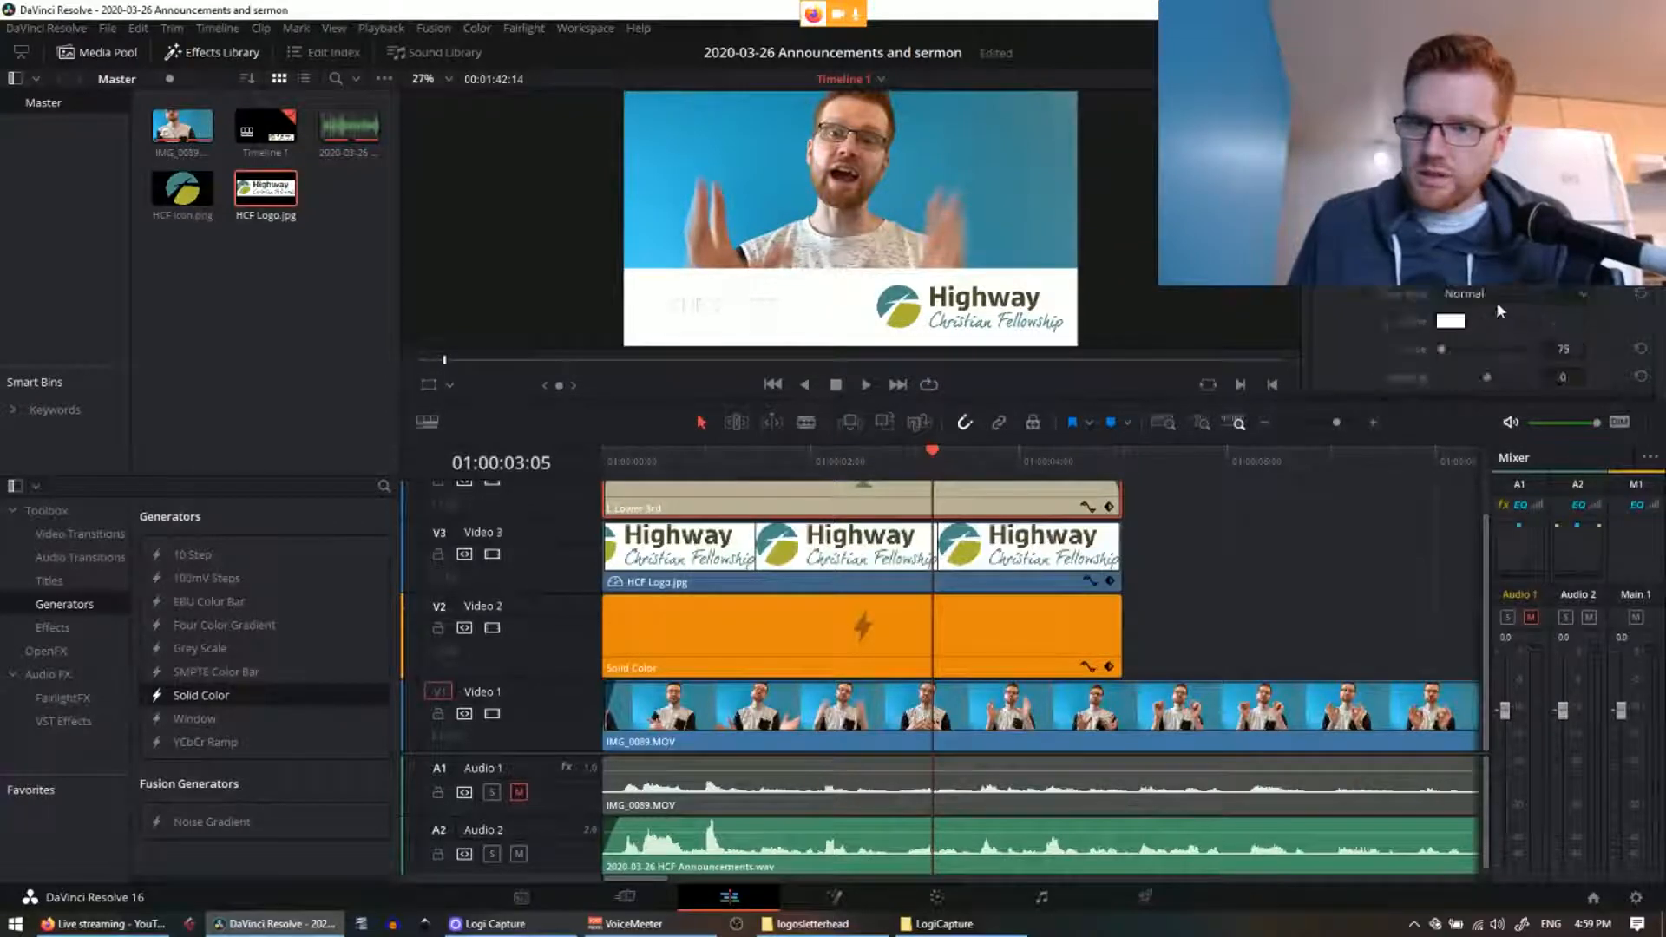
{"action": "left_click", "coordinate": [1451, 321]}
{"action": "left_click", "coordinate": [611, 314]}
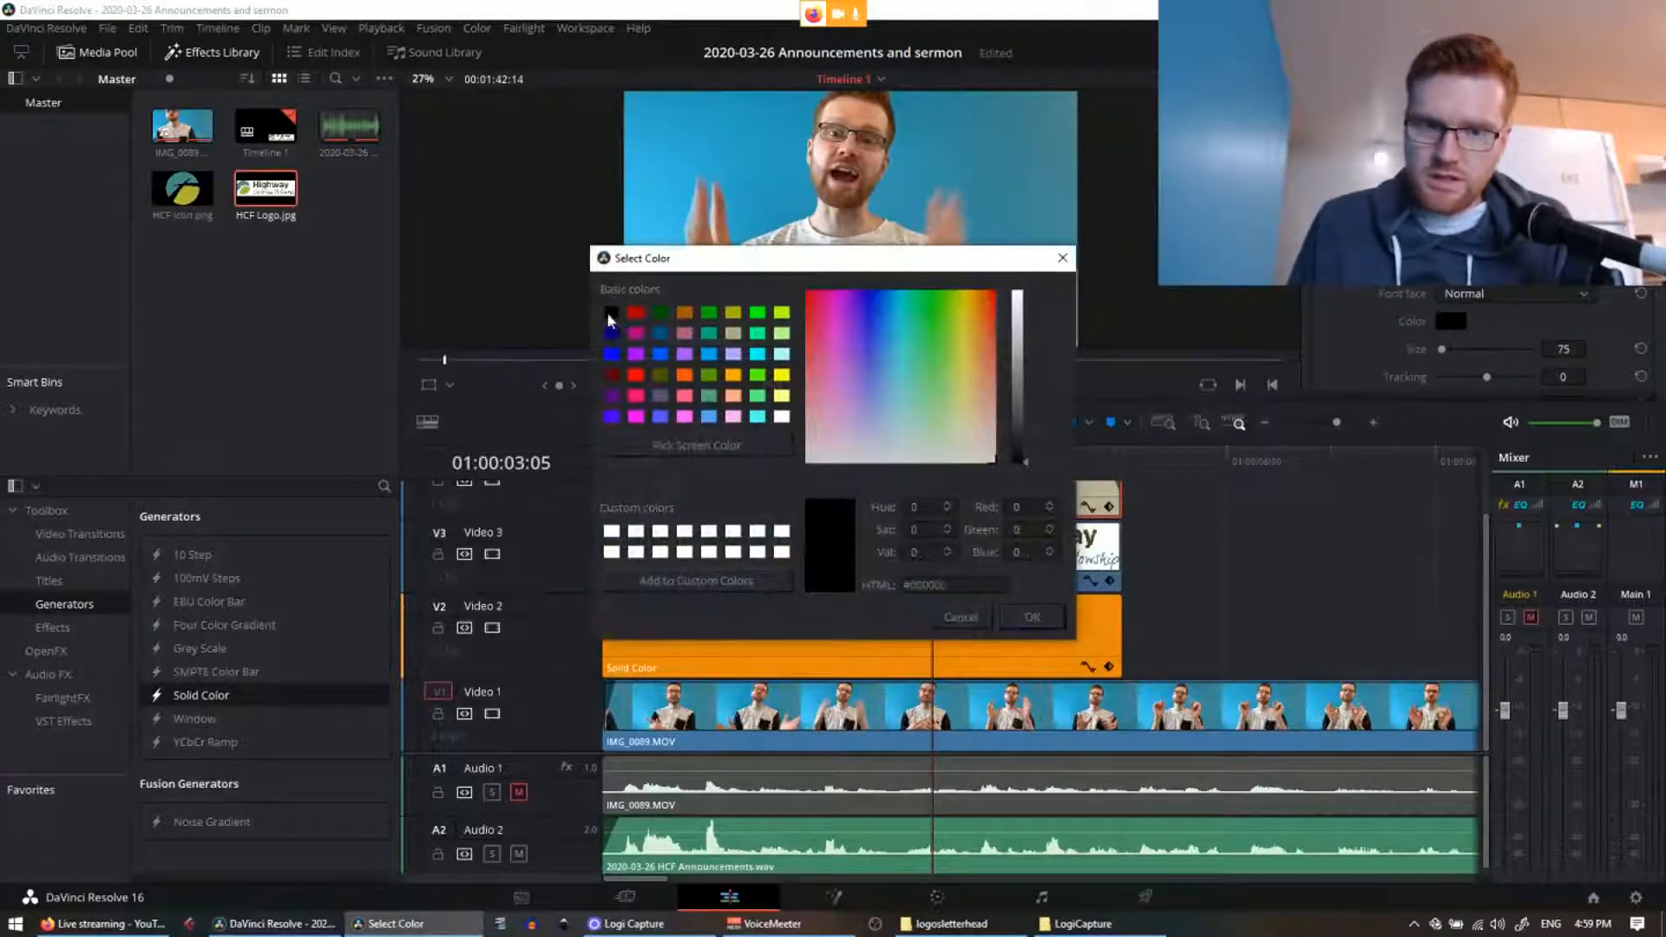
{"action": "left_click", "coordinate": [1031, 617]}
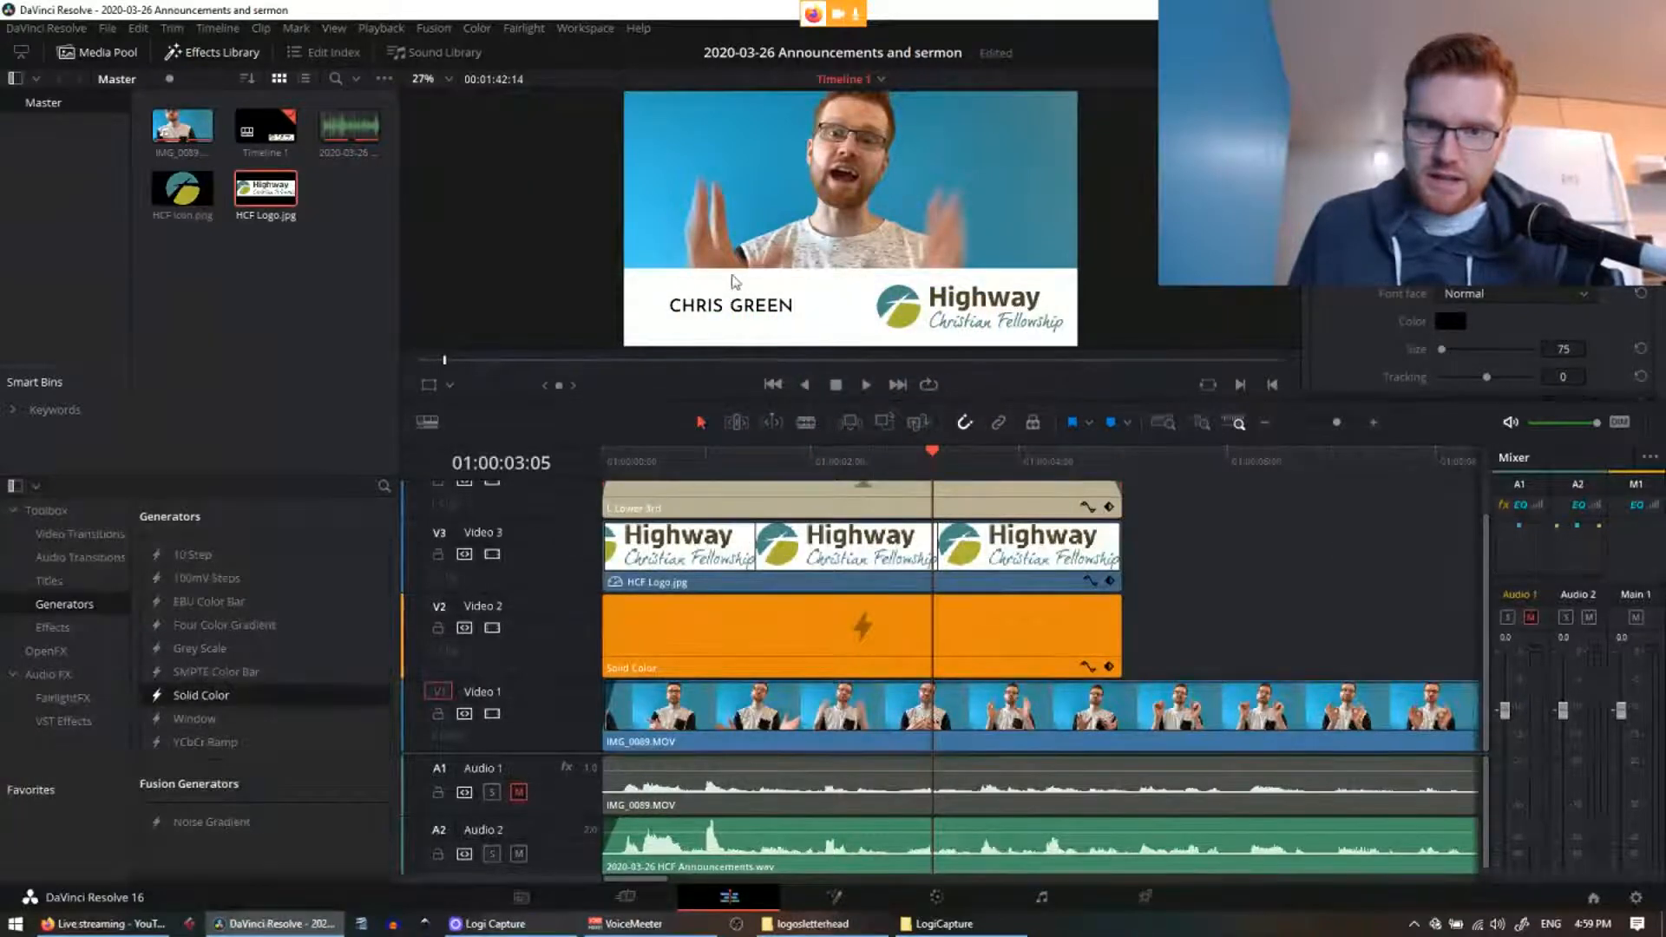
Step: Lower the HCF Logo's Transform Position X to shift it left in the white bar
{"action": "left_click", "coordinate": [1014, 563]}
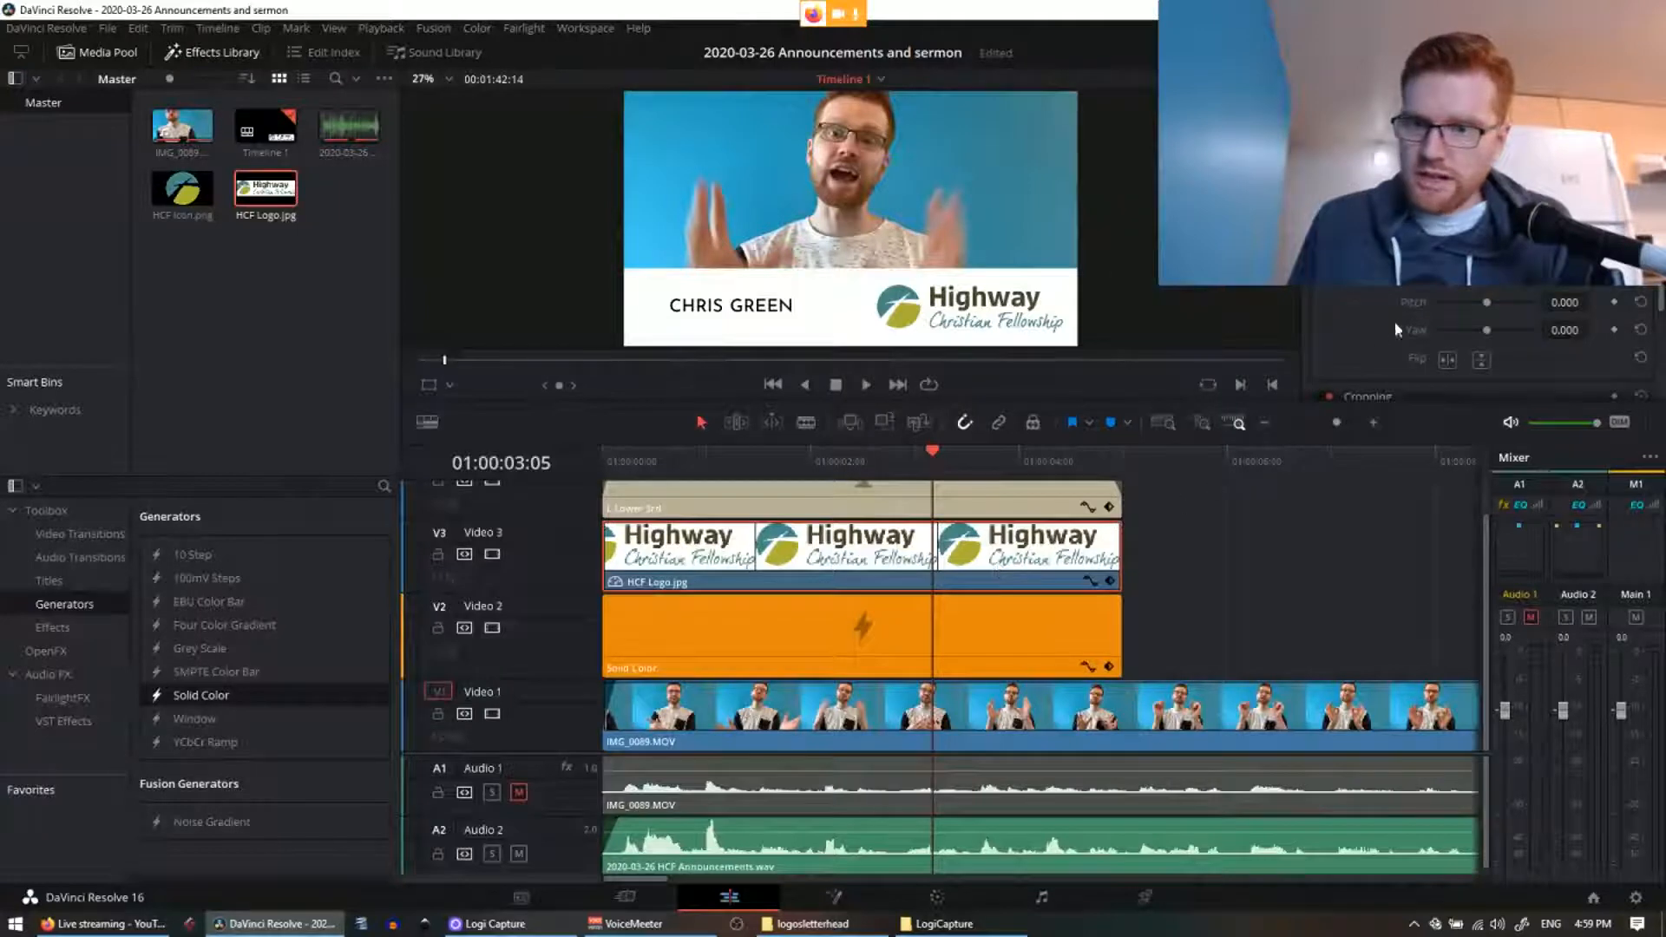
{"action": "scroll", "coordinate": [1428, 310], "scroll_direction": "up", "scroll_amount": 2}
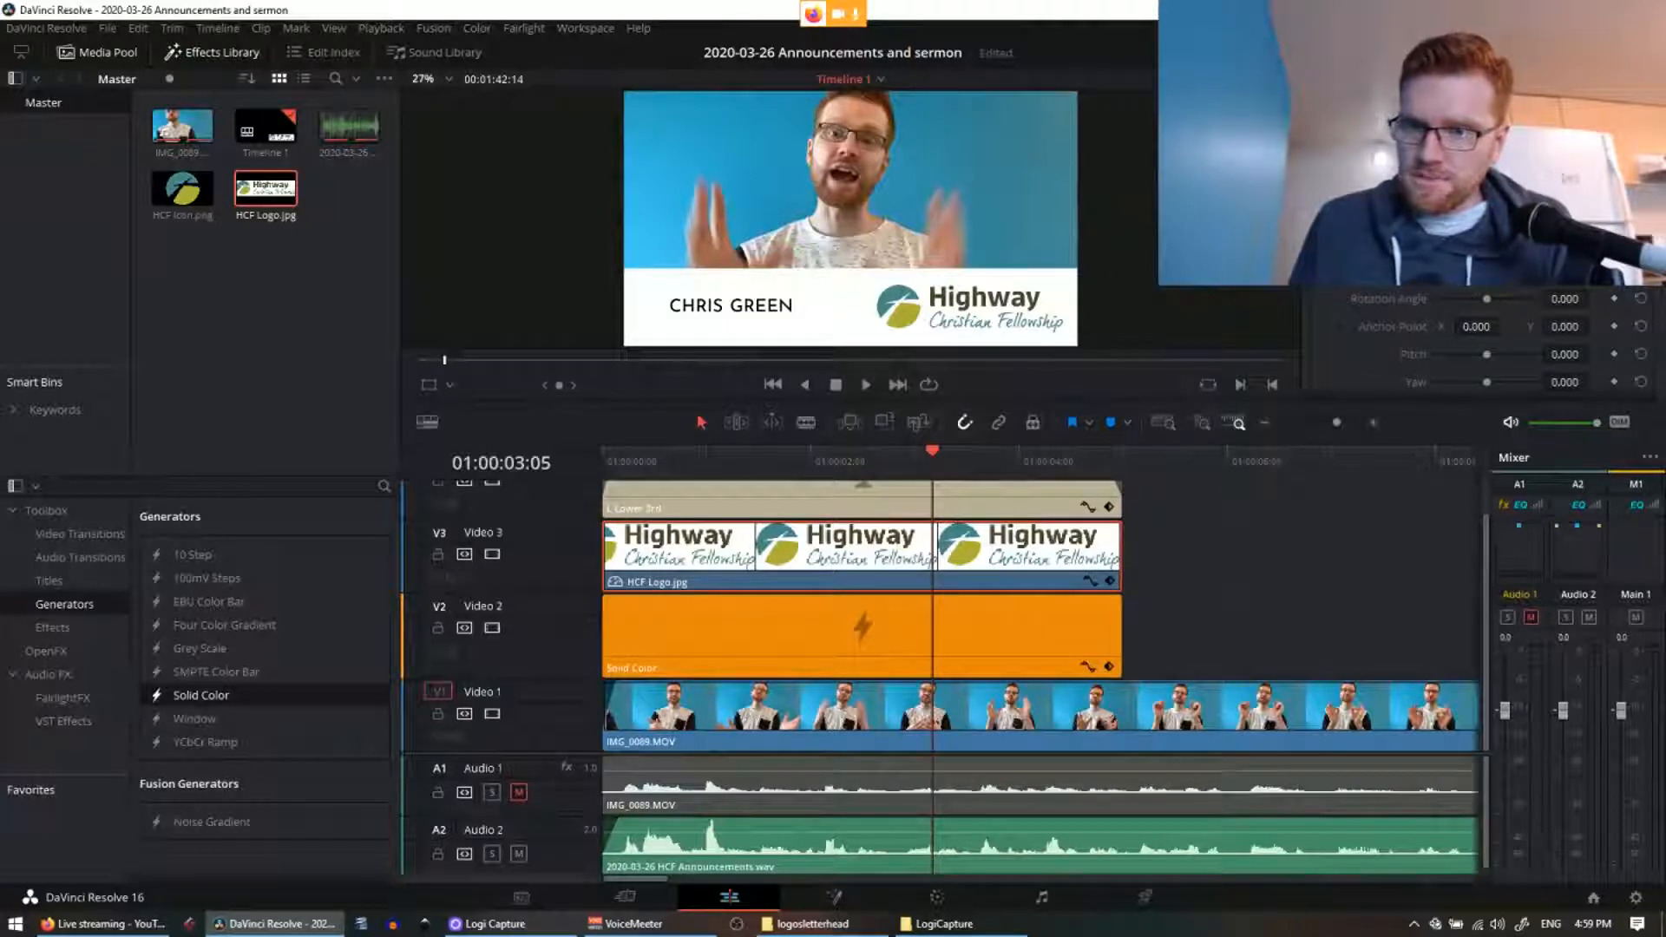
{"action": "left_click_drag", "start_coordinate": [1473, 272], "coordinate": [1293, 272]}
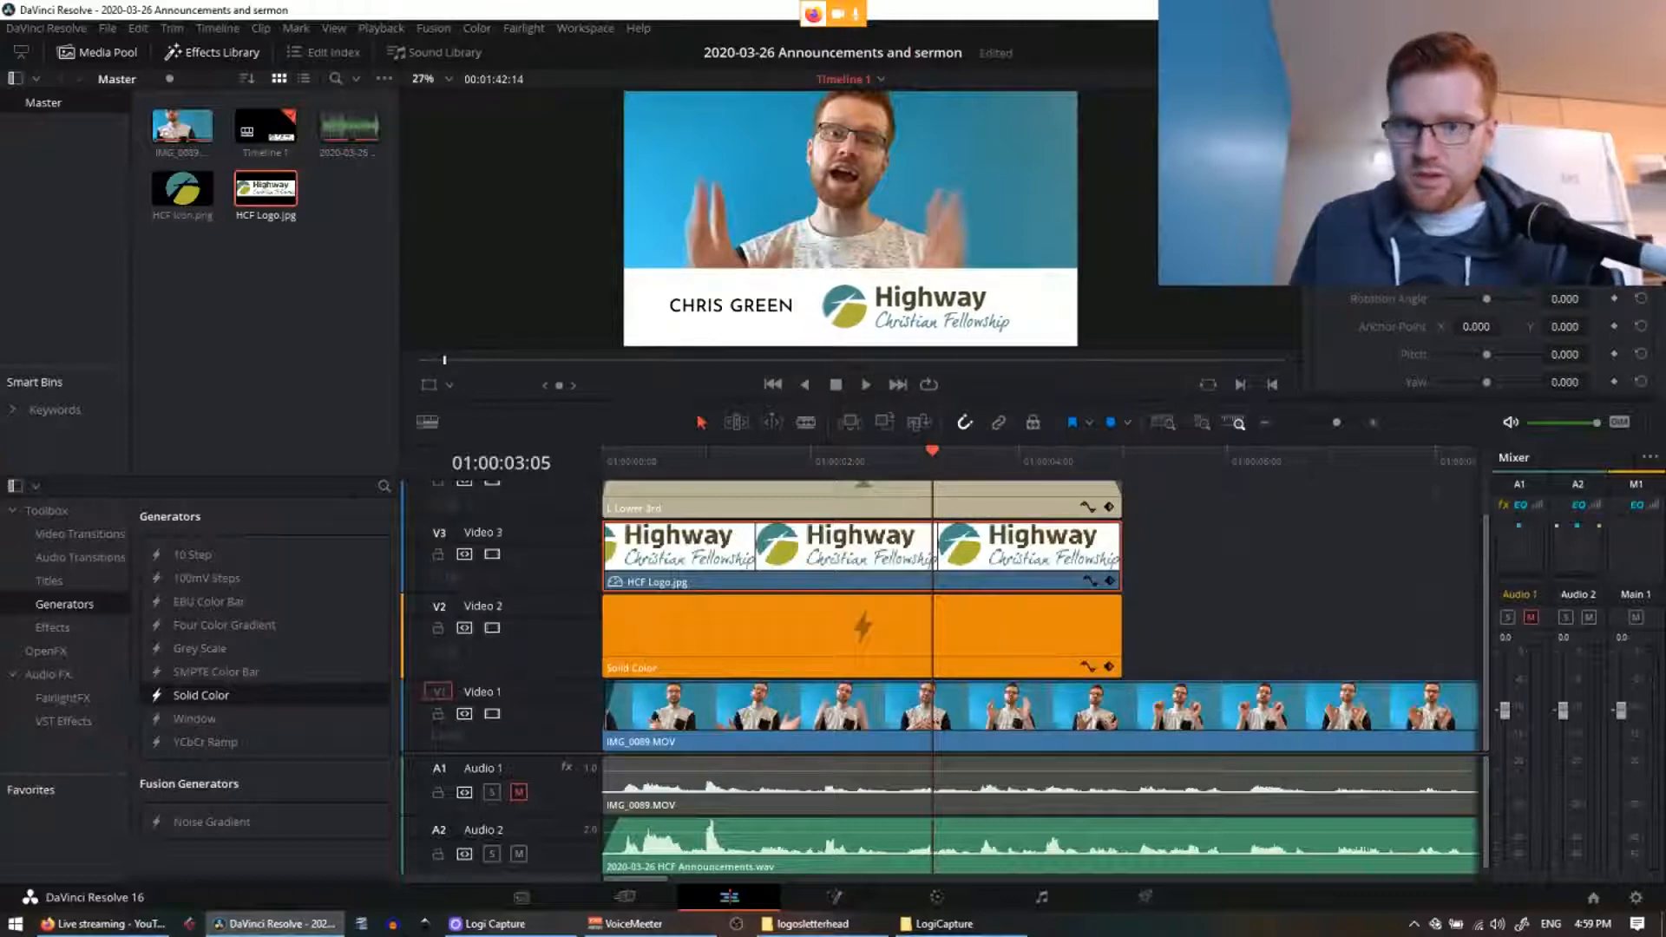
{"action": "left_click", "coordinate": [1423, 638]}
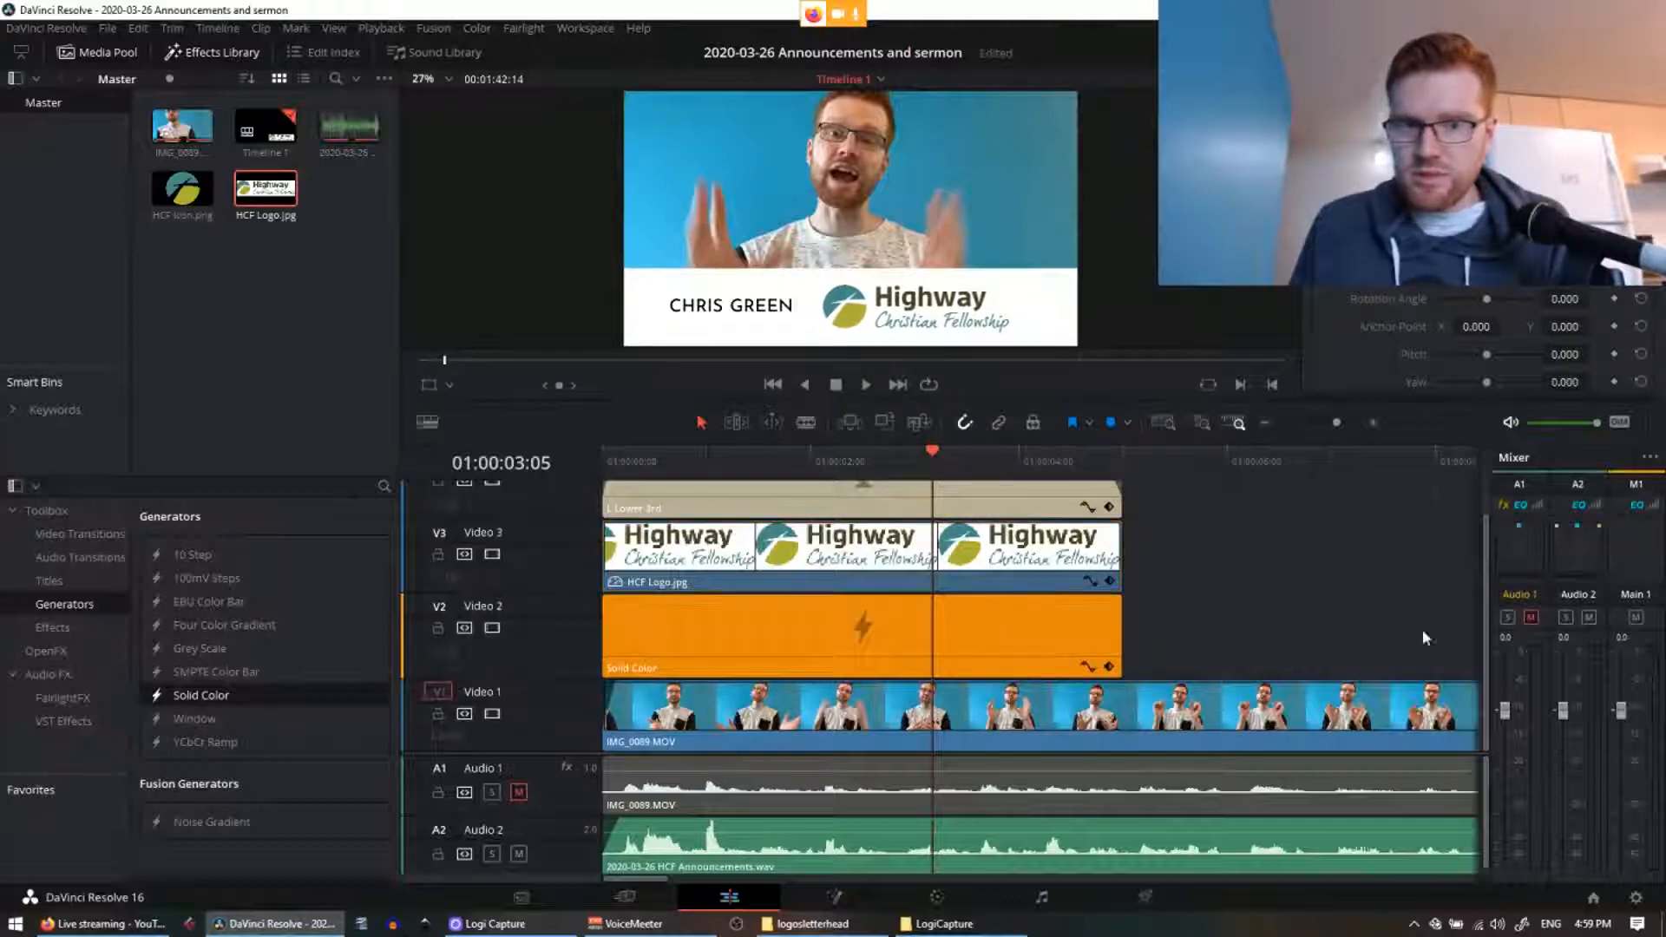
{"action": "left_click", "coordinate": [738, 313]}
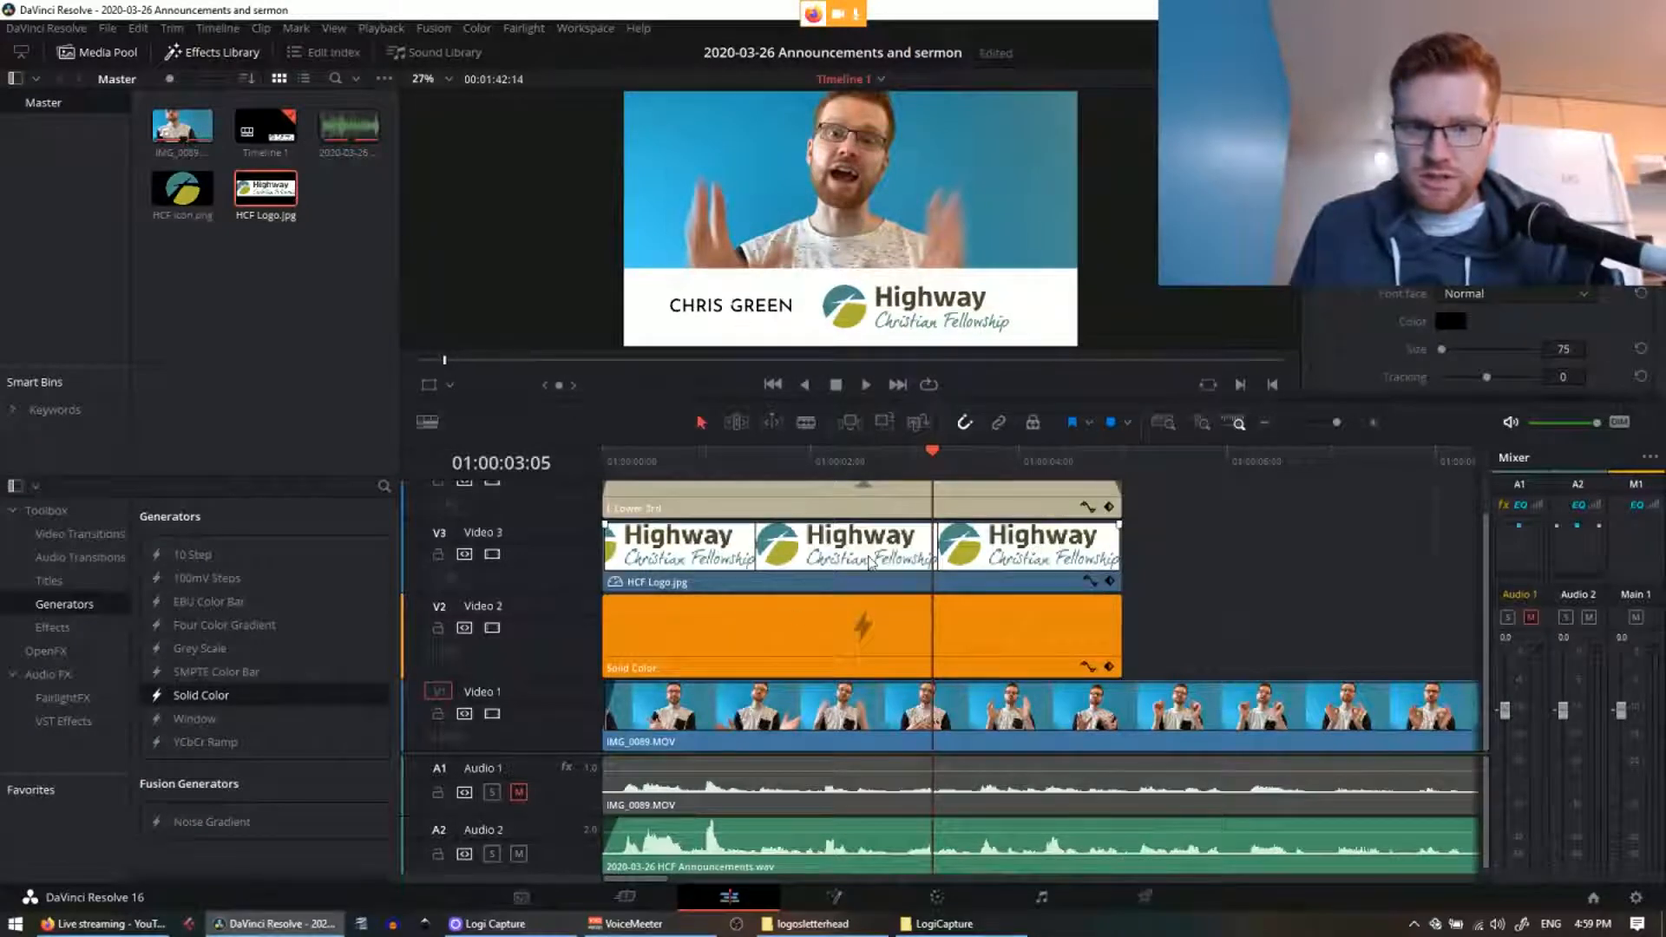
{"action": "left_click", "coordinate": [945, 487]}
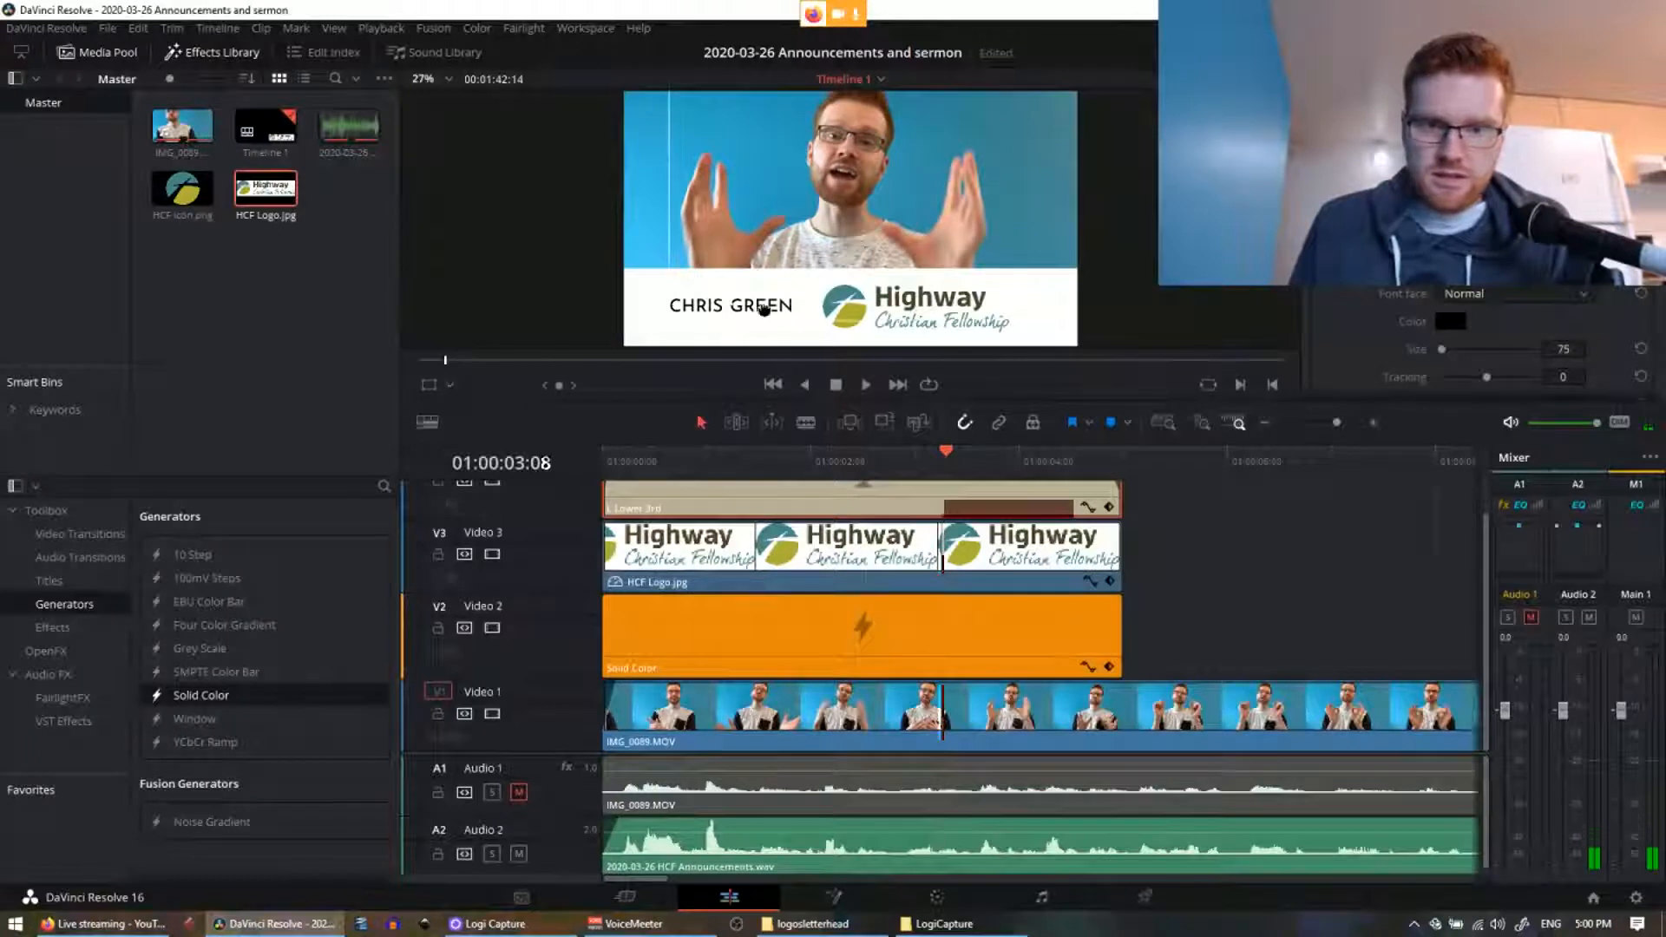
{"action": "key", "text": "ctrl+b"}
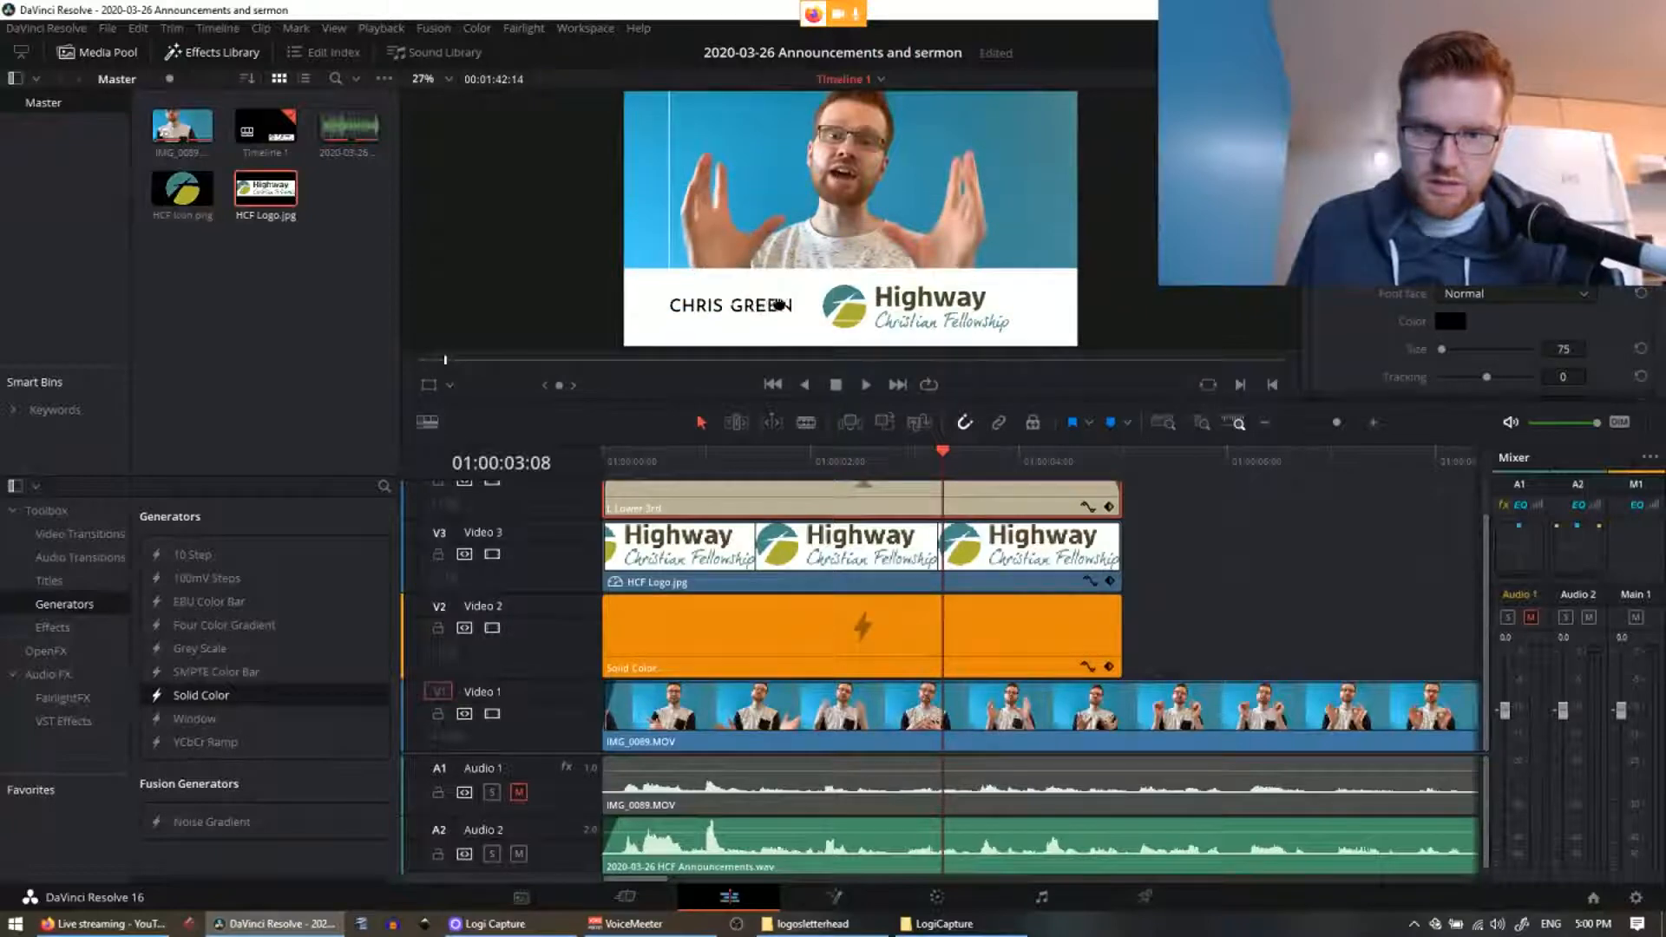
{"action": "left_click_drag", "start_coordinate": [778, 304], "coordinate": [760, 306]}
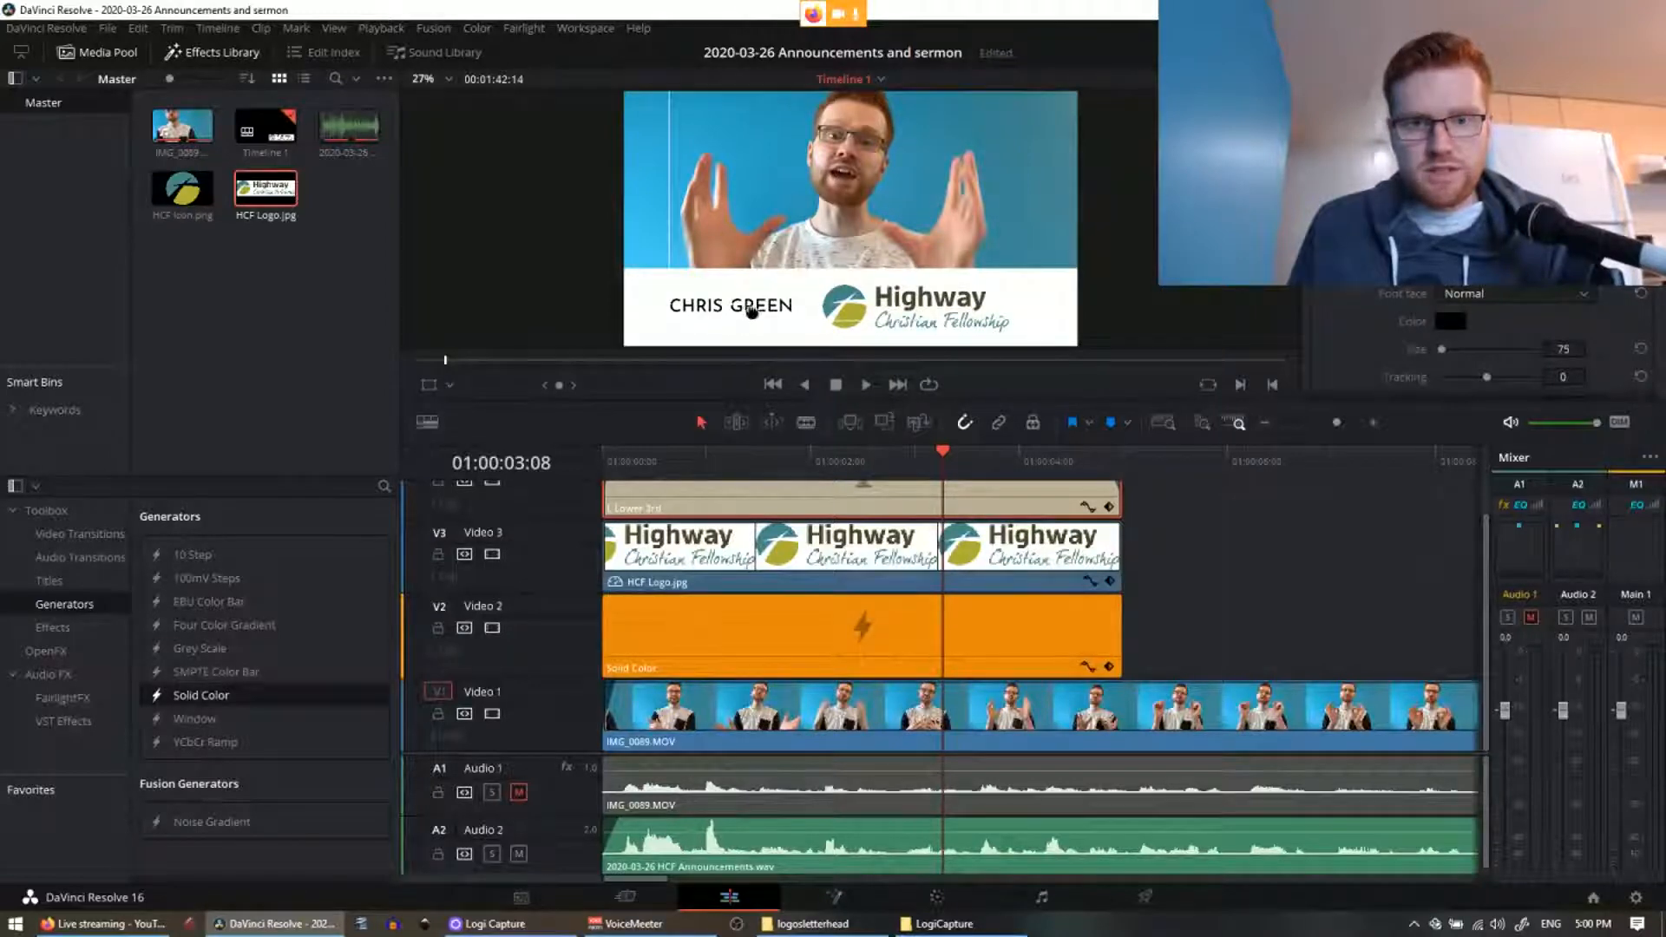
{"action": "left_click_drag", "start_coordinate": [759, 322], "coordinate": [775, 311]}
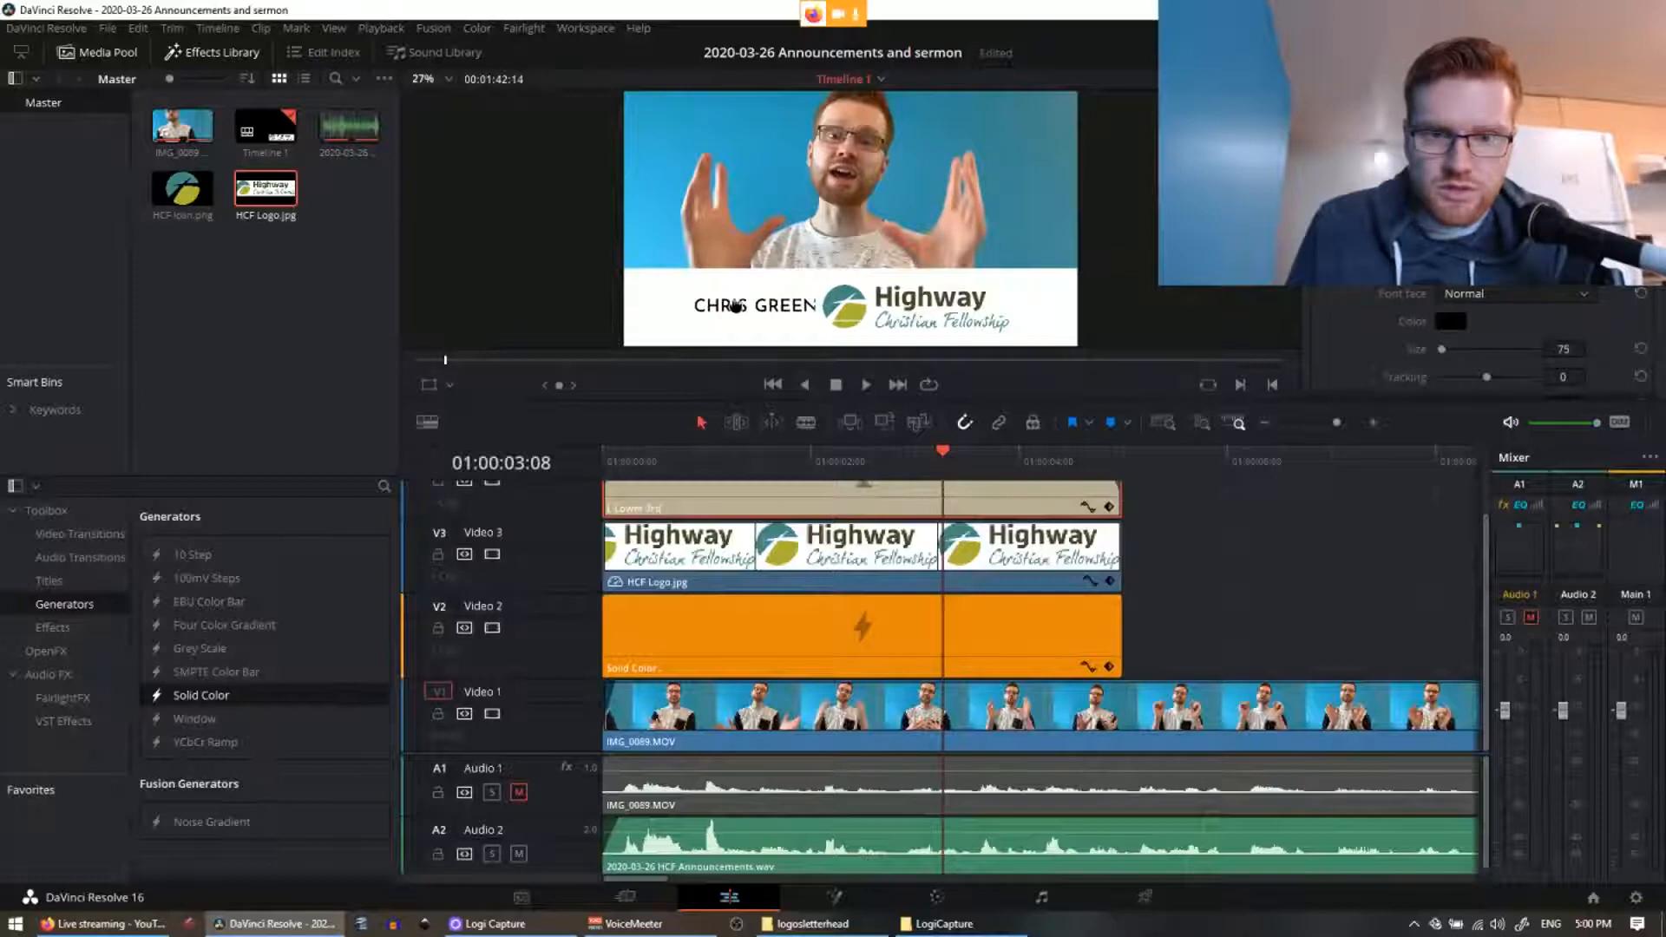
{"action": "left_click_drag", "start_coordinate": [735, 306], "coordinate": [733, 306]}
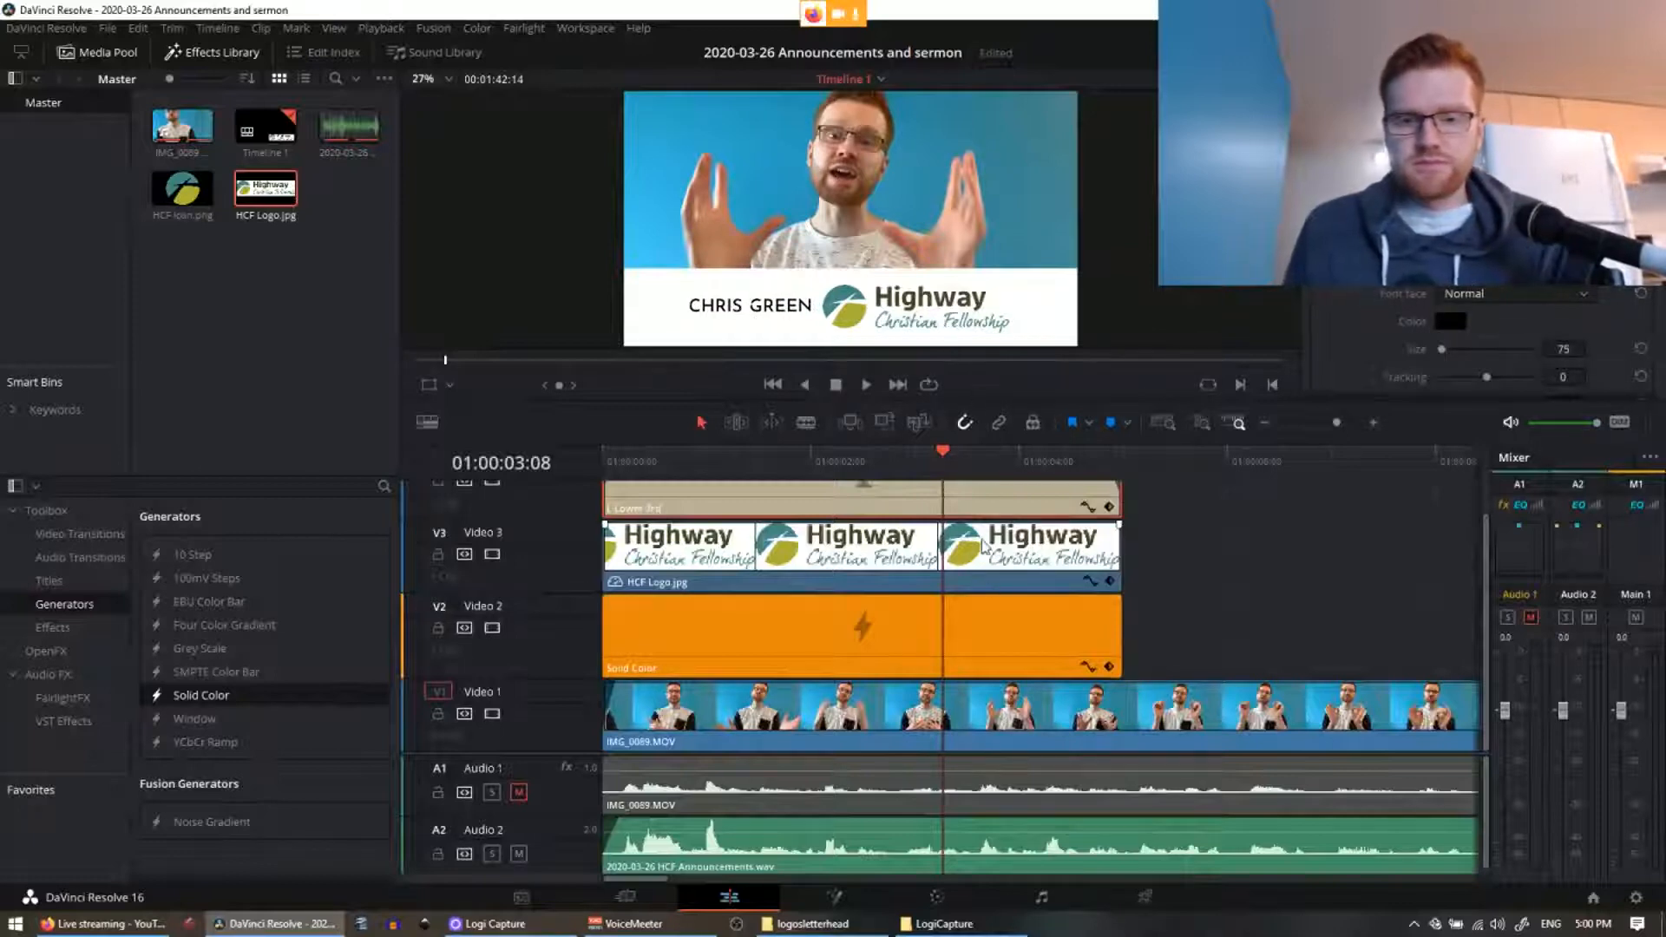
{"action": "left_click", "coordinate": [861, 556]}
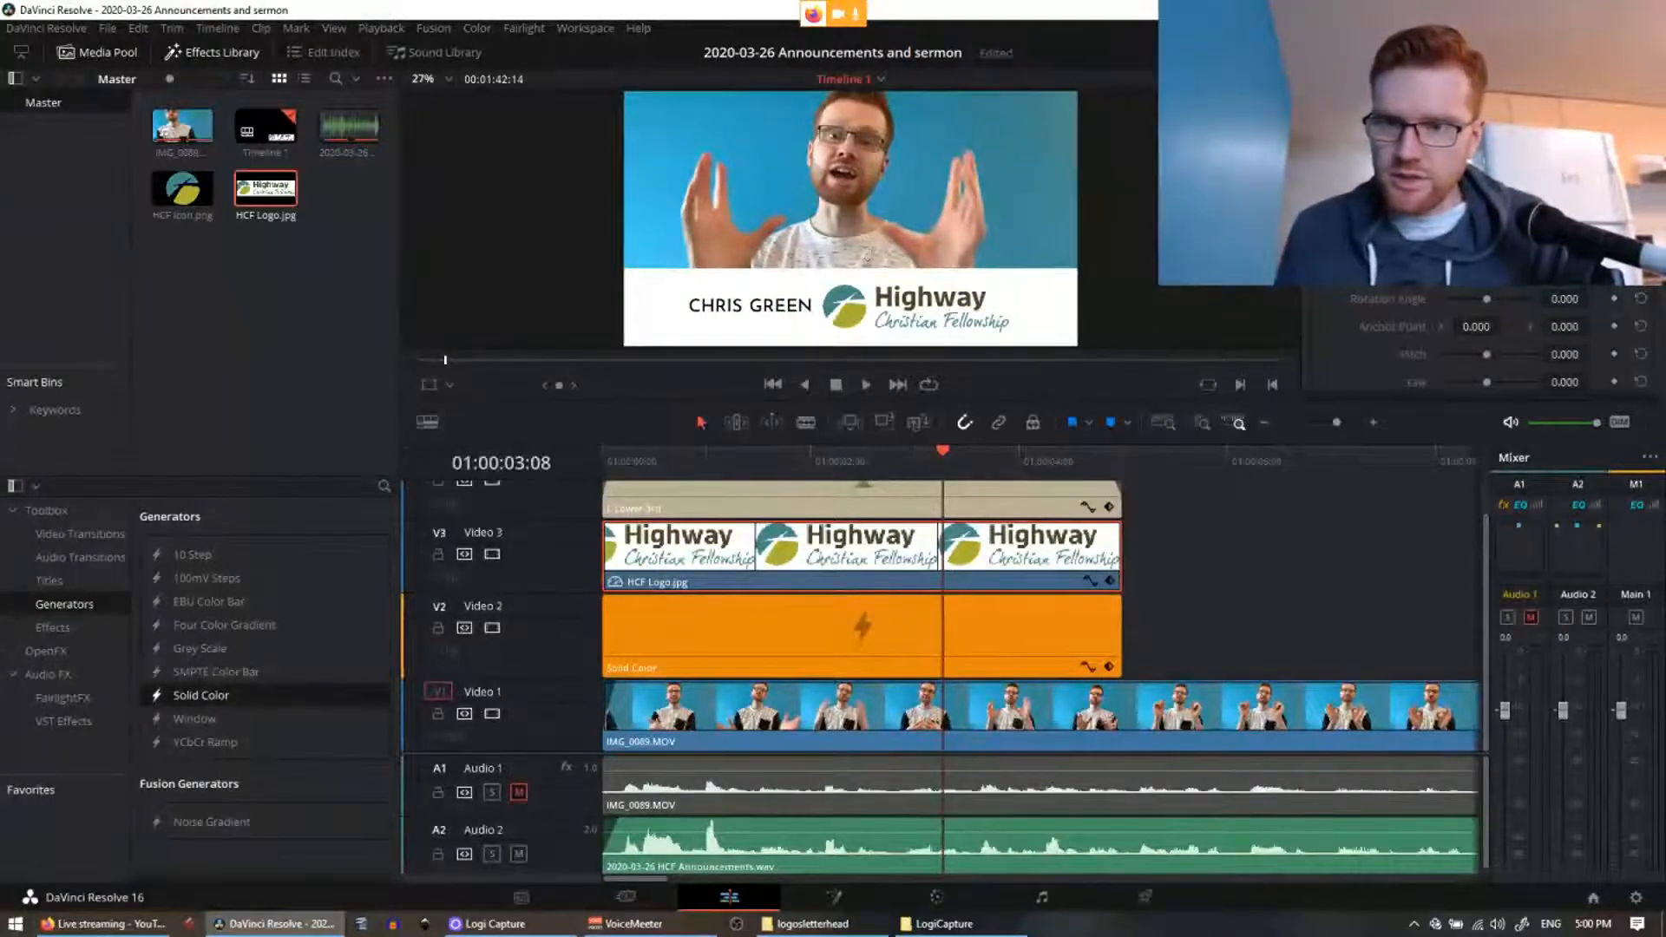
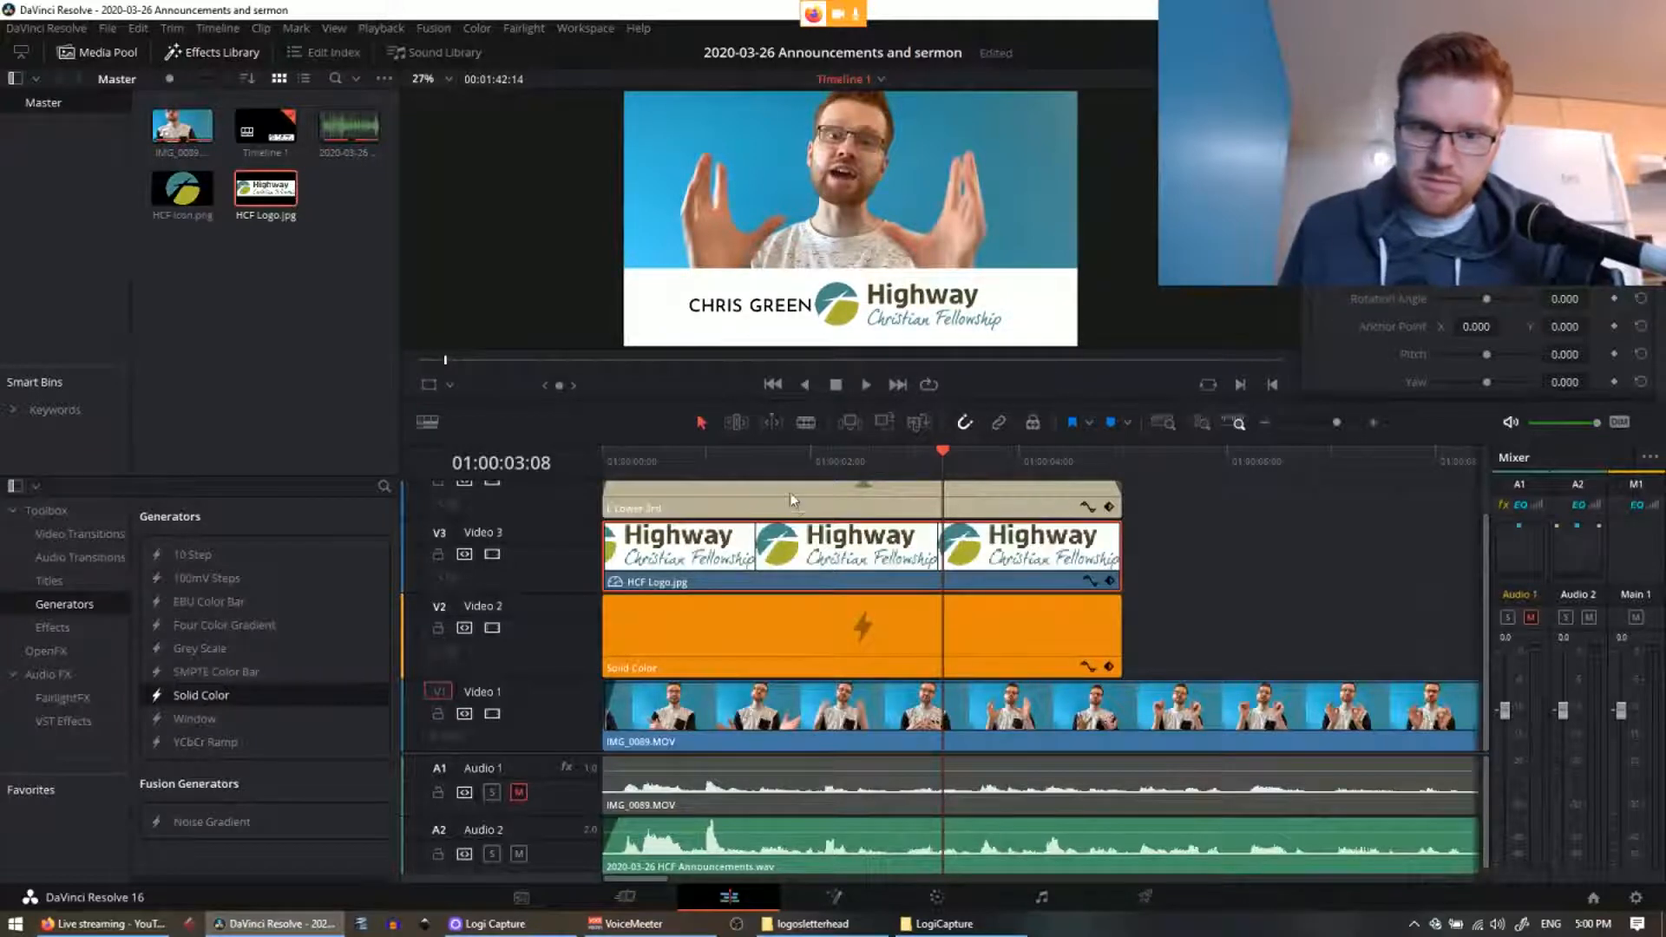
{"action": "left_click", "coordinate": [737, 335]}
{"action": "left_click_drag", "start_coordinate": [748, 303], "coordinate": [749, 303]}
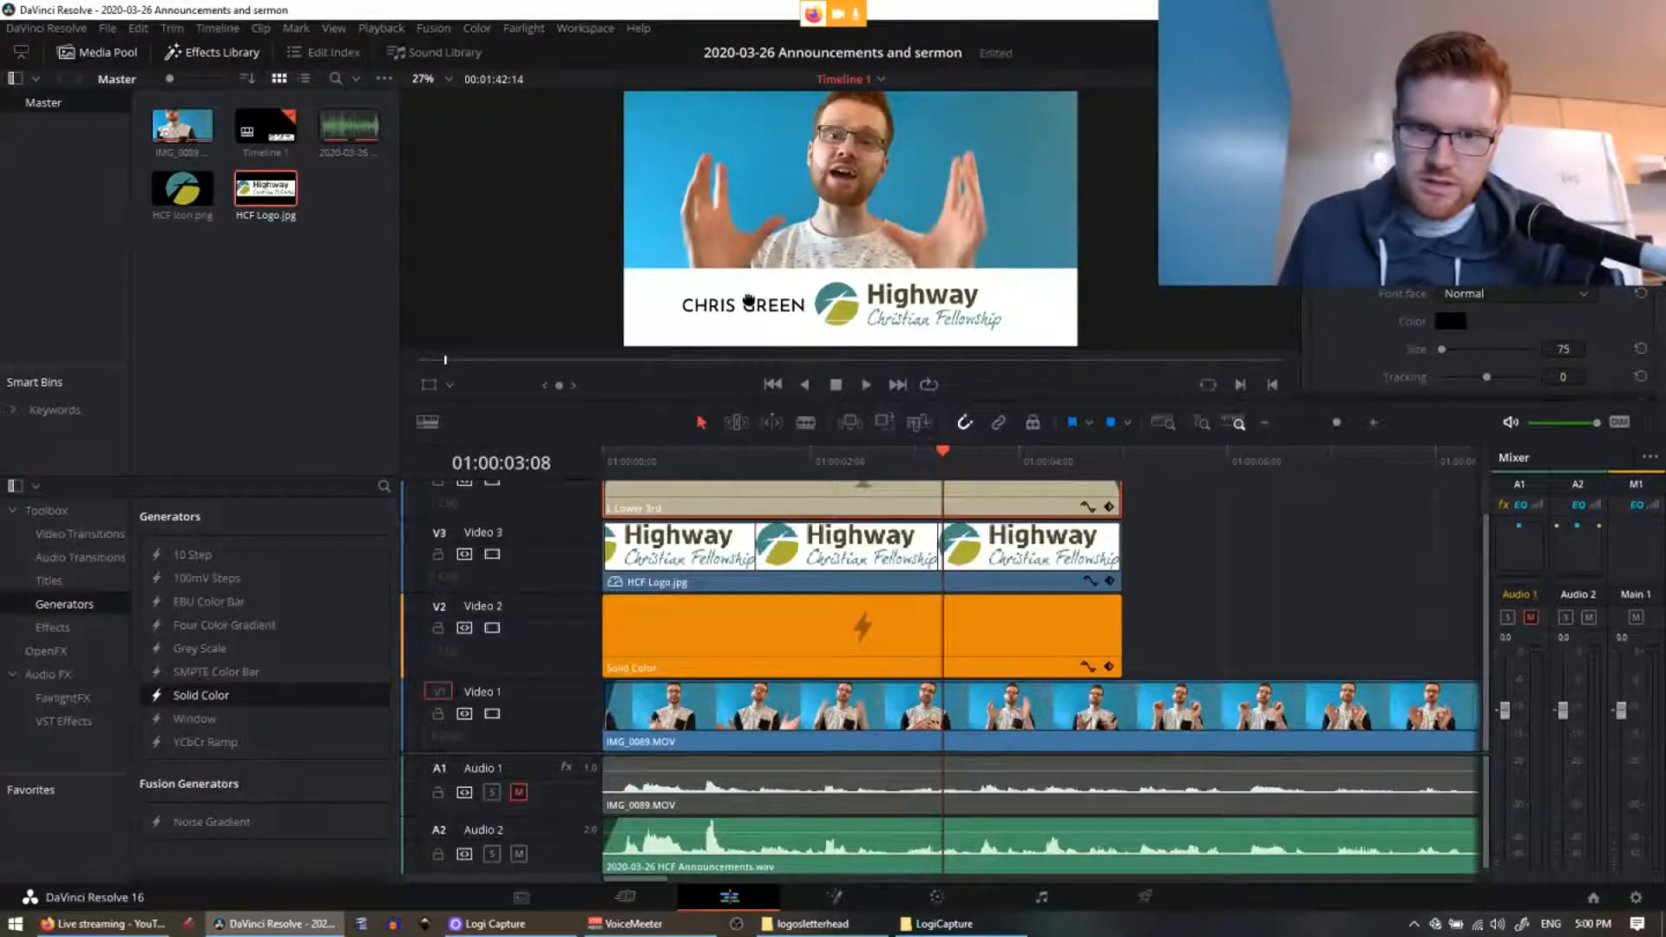
{"action": "left_click", "coordinate": [1294, 598]}
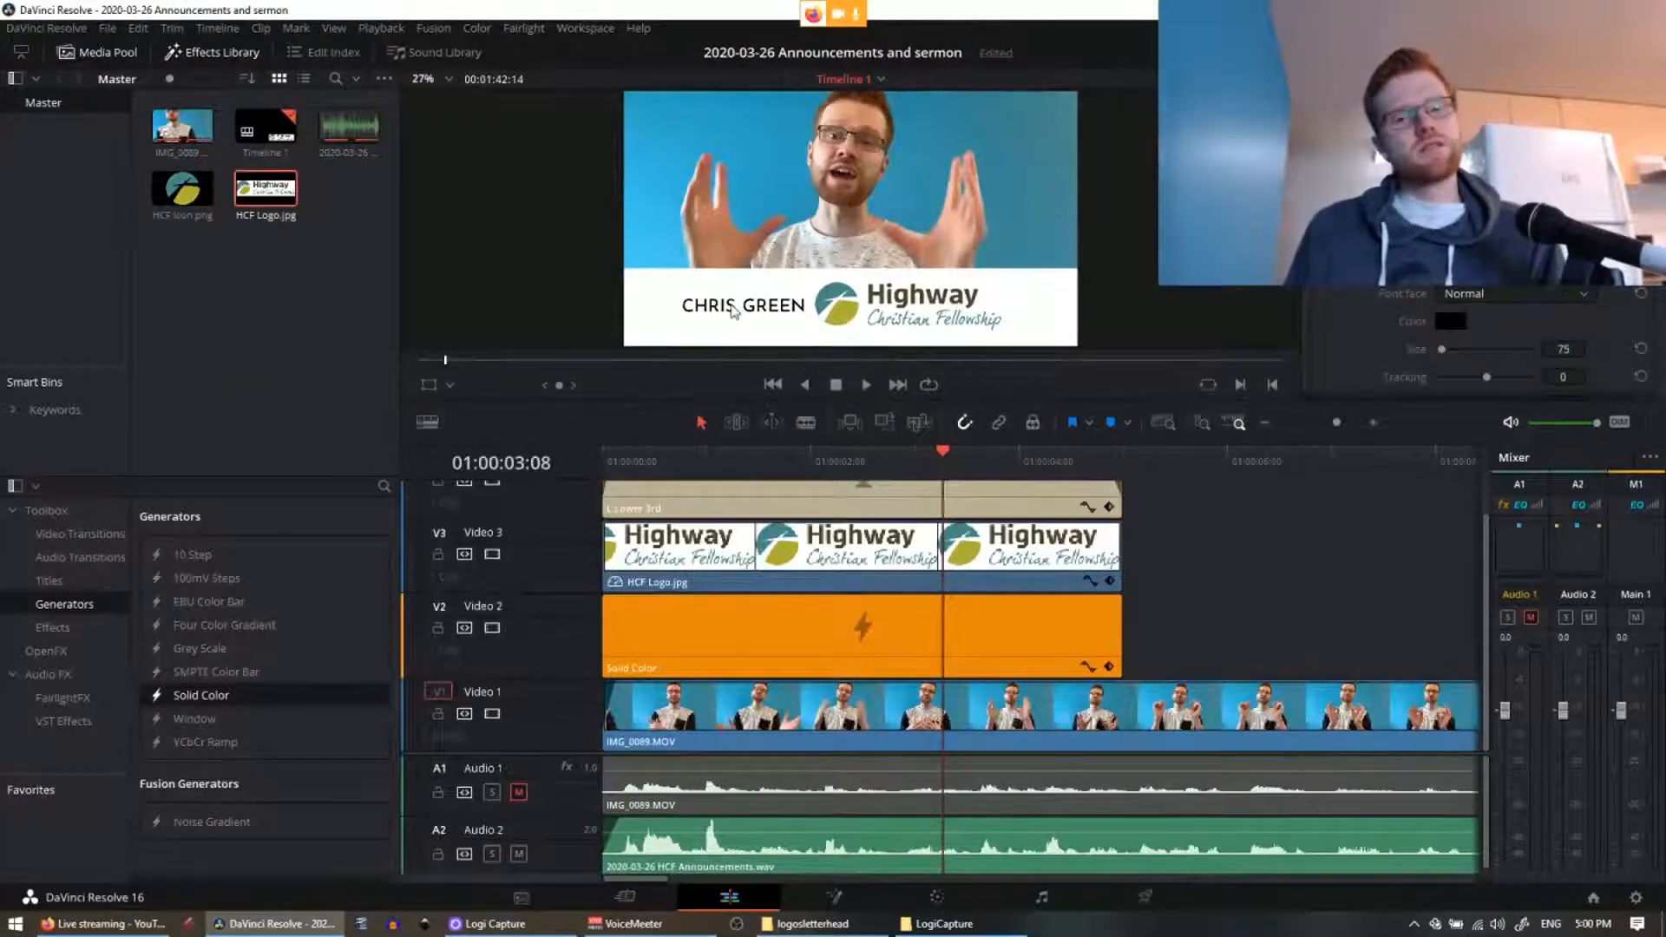
{"action": "left_click_drag", "start_coordinate": [739, 313], "coordinate": [737, 305]}
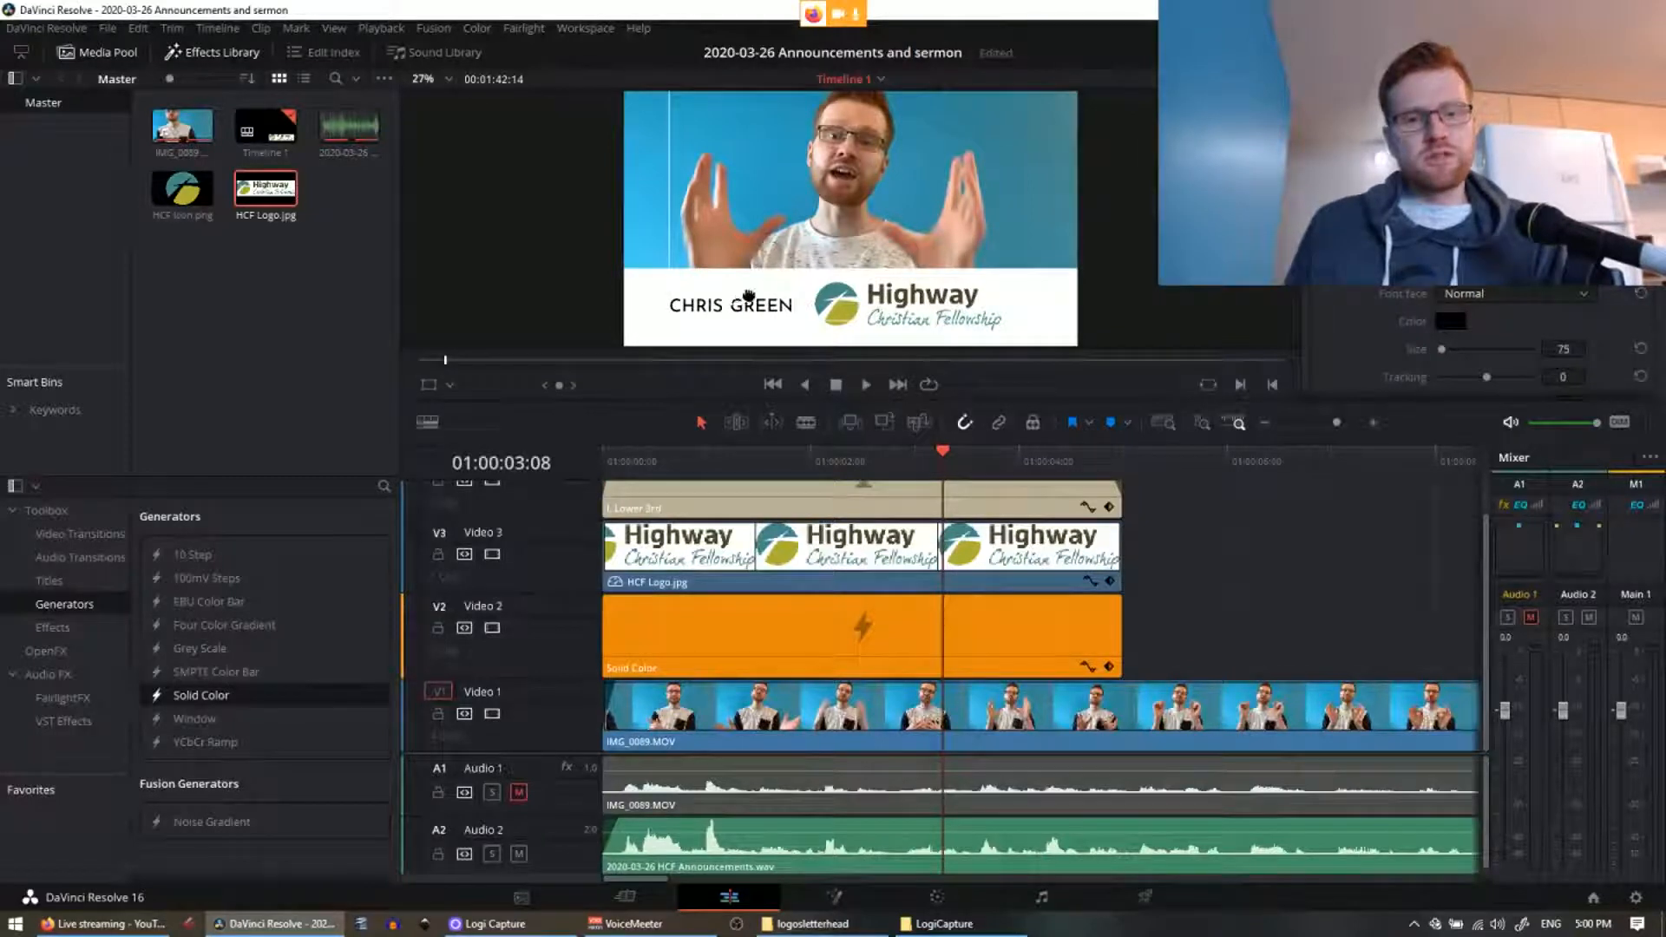
{"action": "left_click_drag", "start_coordinate": [758, 231], "coordinate": [776, 306]}
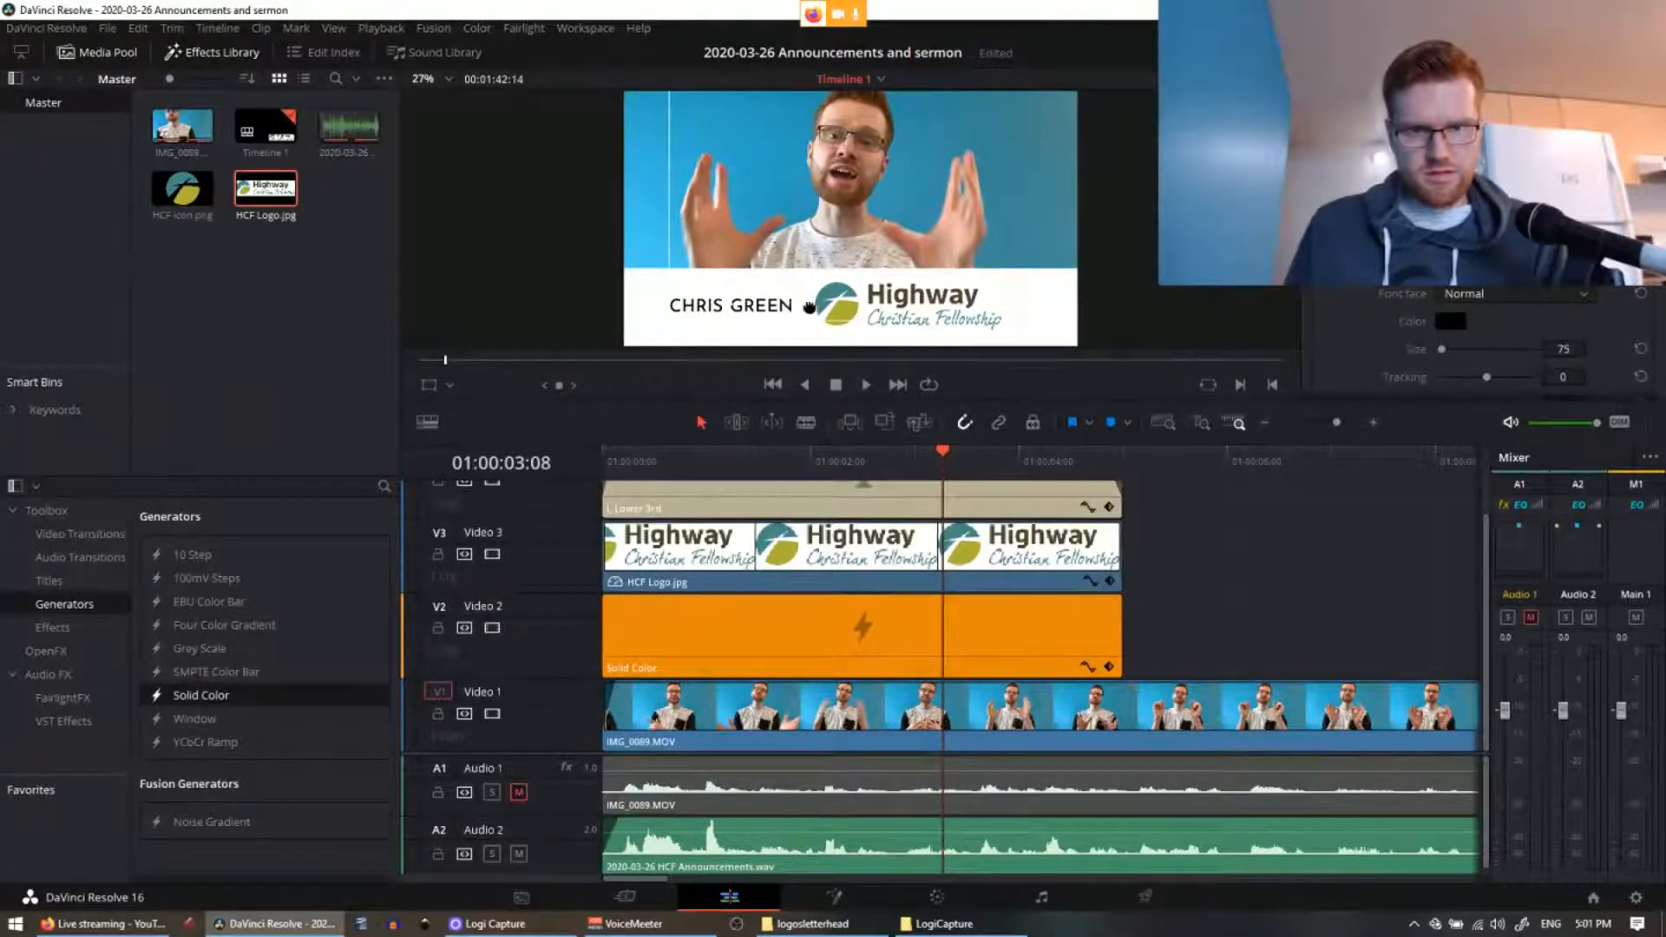
{"action": "left_click_drag", "start_coordinate": [821, 305], "coordinate": [675, 304]}
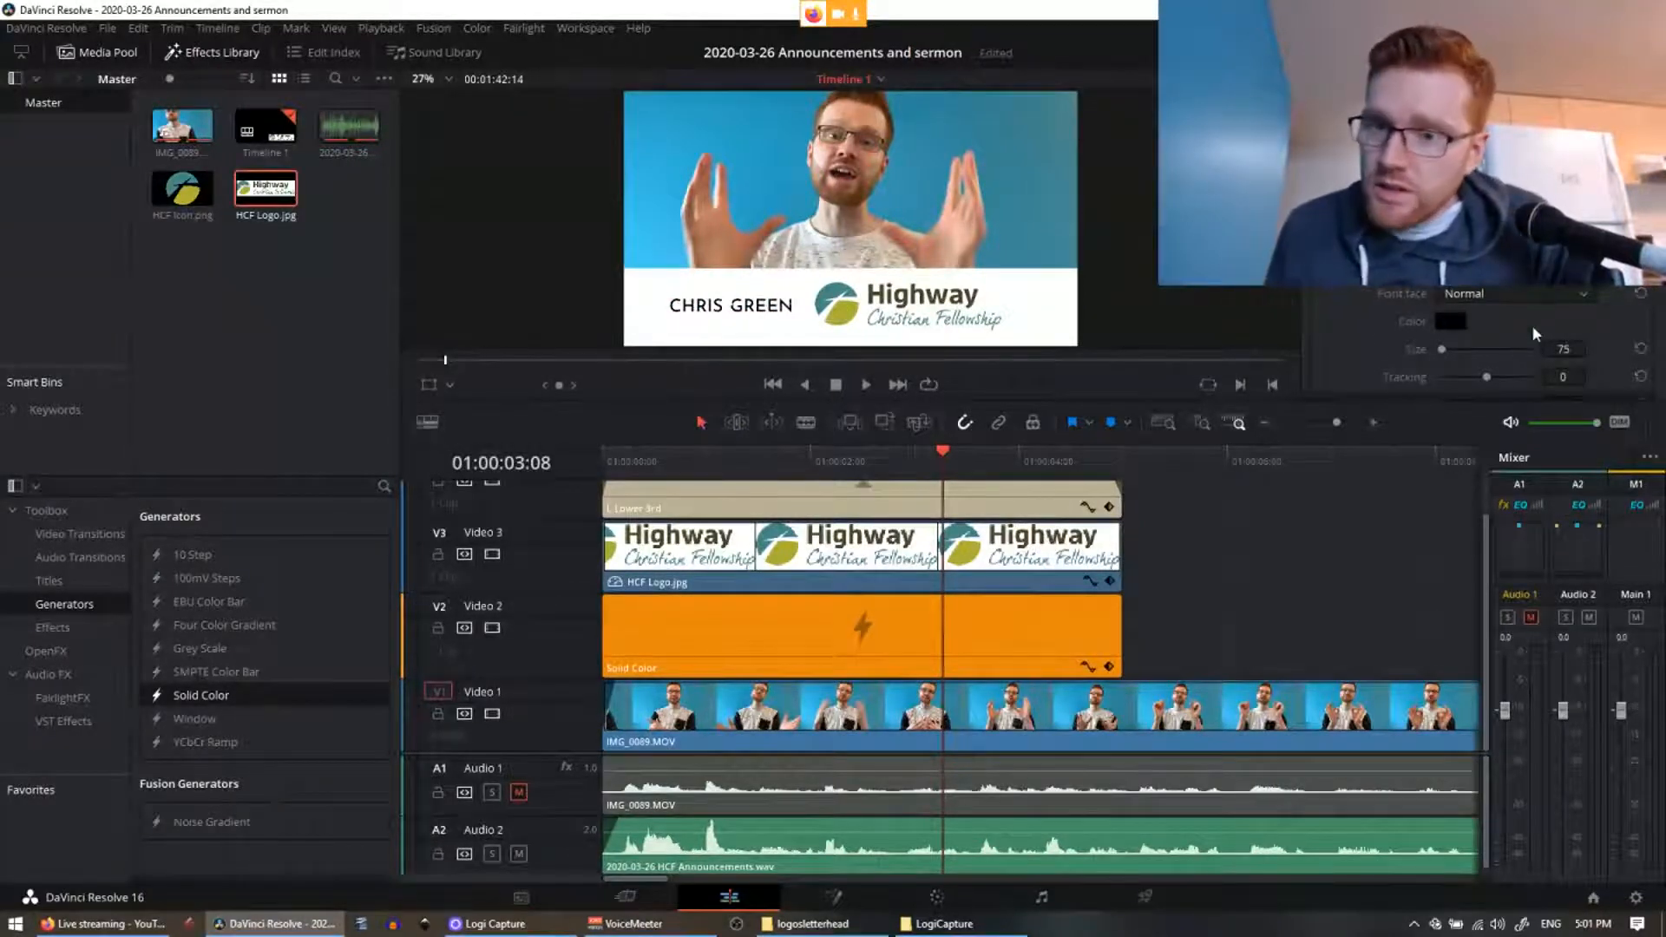
Step: Fine-tune the name title's Position X slightly right, then return the playhead to the start
{"action": "scroll", "coordinate": [1532, 325], "scroll_direction": "down", "scroll_amount": 3}
{"action": "scroll", "coordinate": [1532, 325], "scroll_direction": "up", "scroll_amount": 5}
{"action": "scroll", "coordinate": [1532, 324], "scroll_direction": "up", "scroll_amount": 2}
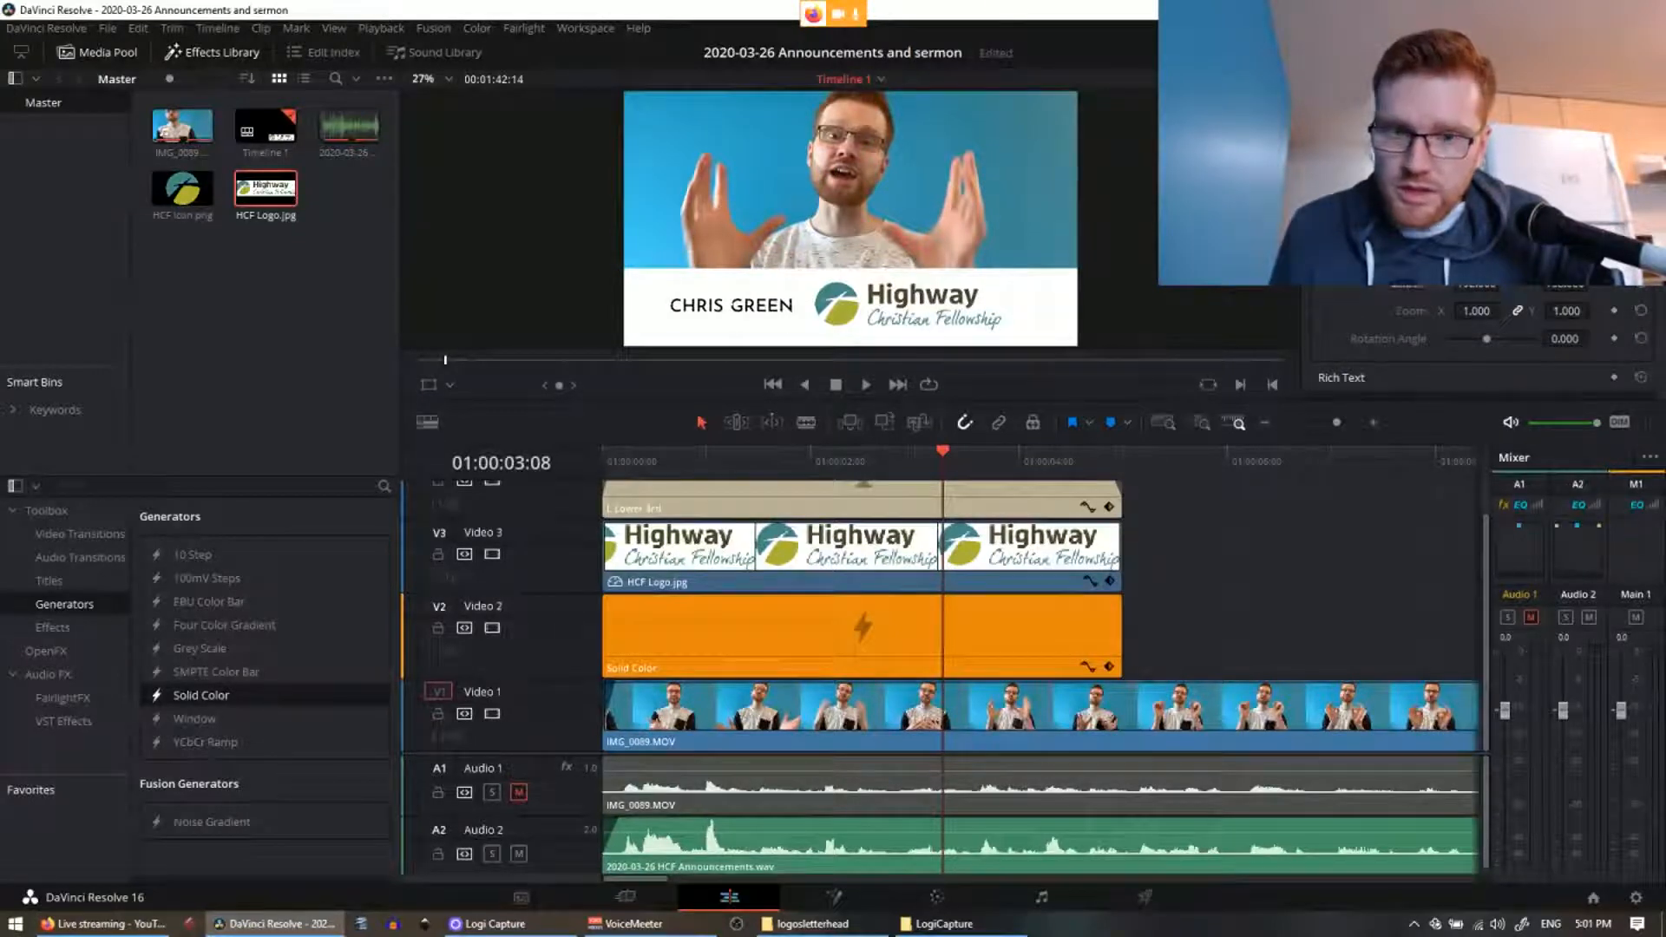
{"action": "left_click_drag", "start_coordinate": [1475, 286], "coordinate": [1581, 285]}
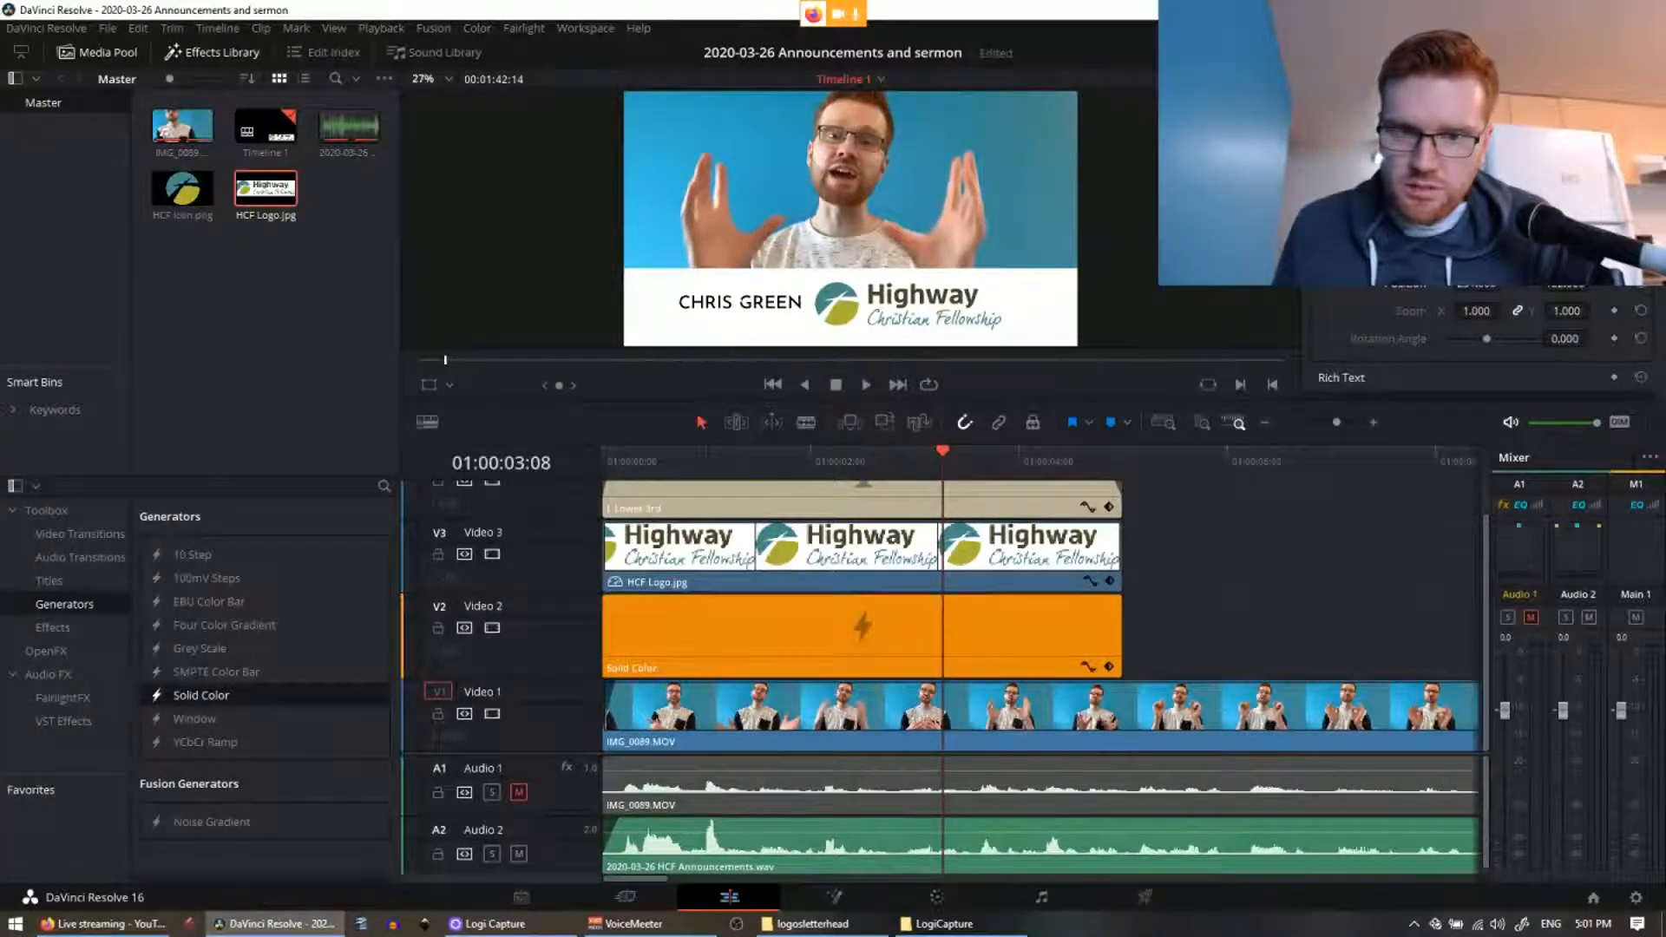
{"action": "left_click_drag", "start_coordinate": [1475, 286], "coordinate": [1482, 286]}
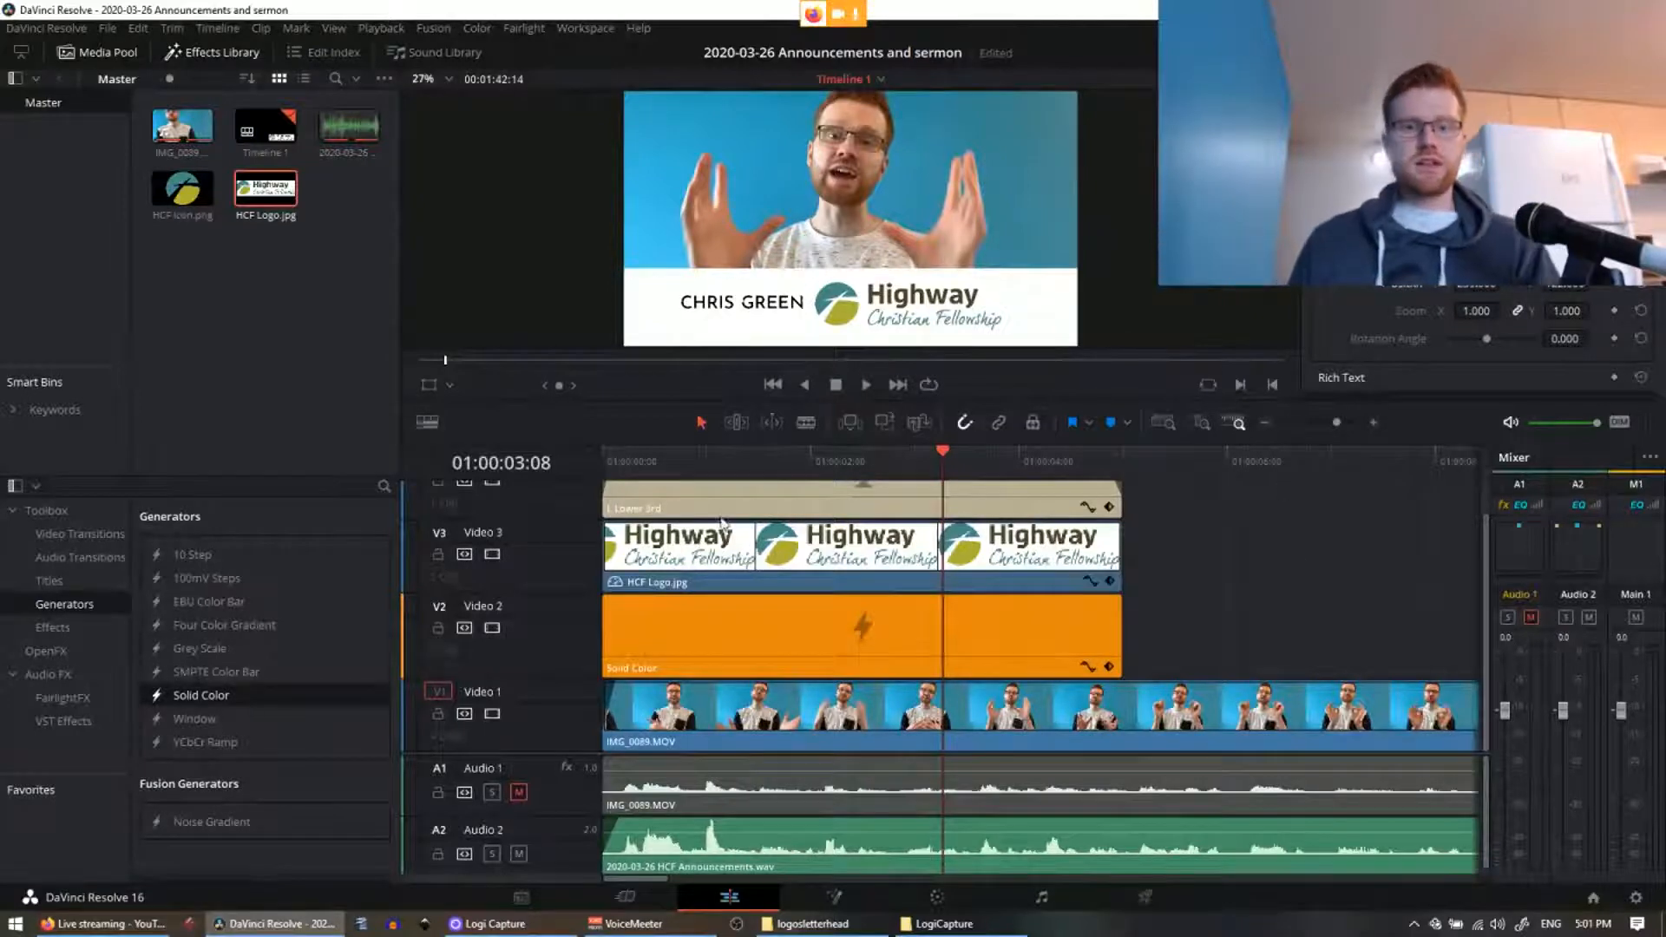
{"action": "left_click_drag", "start_coordinate": [669, 460], "coordinate": [536, 469]}
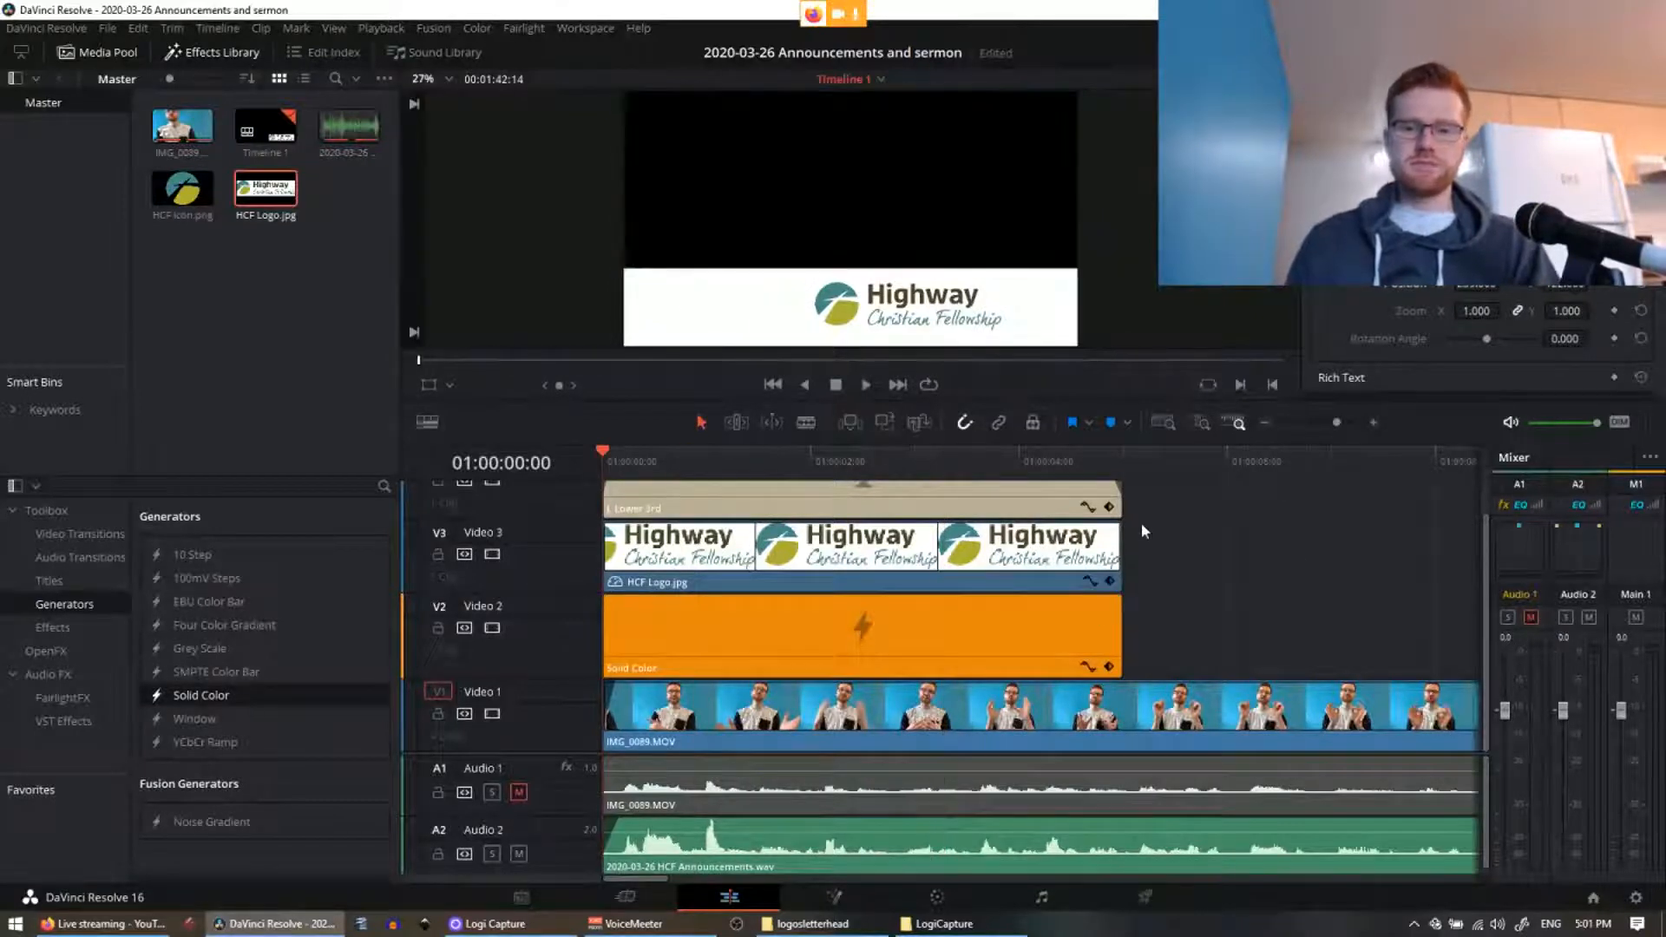
Step: Add fade-outs to the ends of the HCF Logo and Solid Color bar clips
{"action": "left_click", "coordinate": [1100, 453]}
{"action": "key", "text": "ctrl+="}
{"action": "key", "text": "ctrl+="}
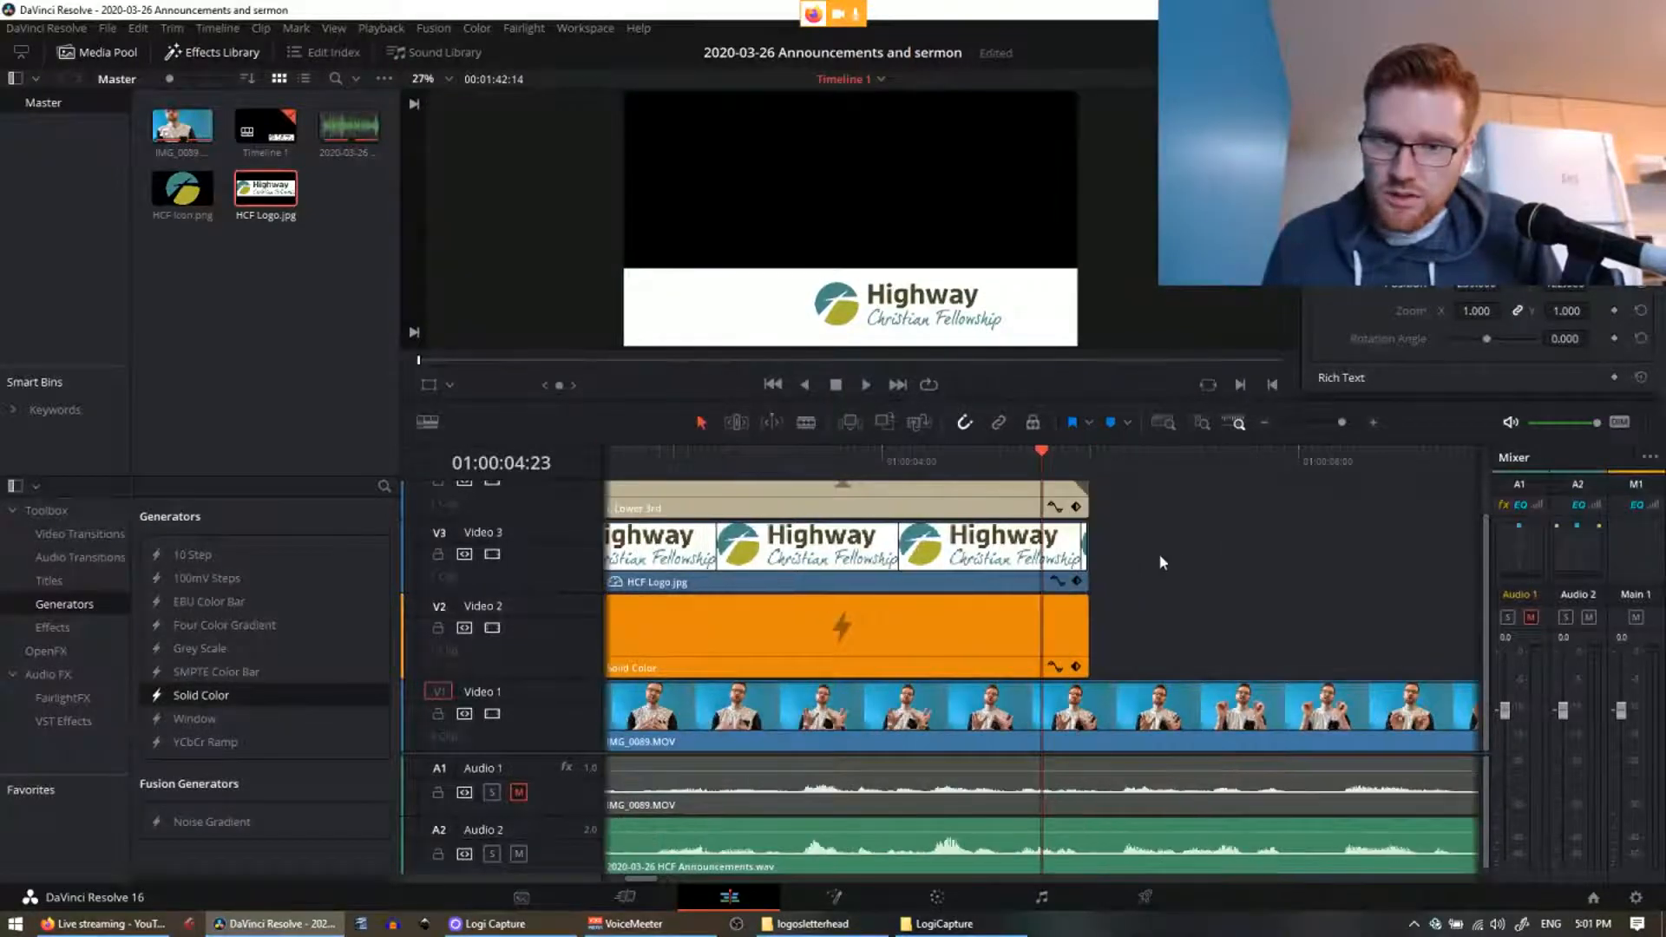
{"action": "scroll", "coordinate": [1157, 557], "scroll_direction": "up", "scroll_amount": 2}
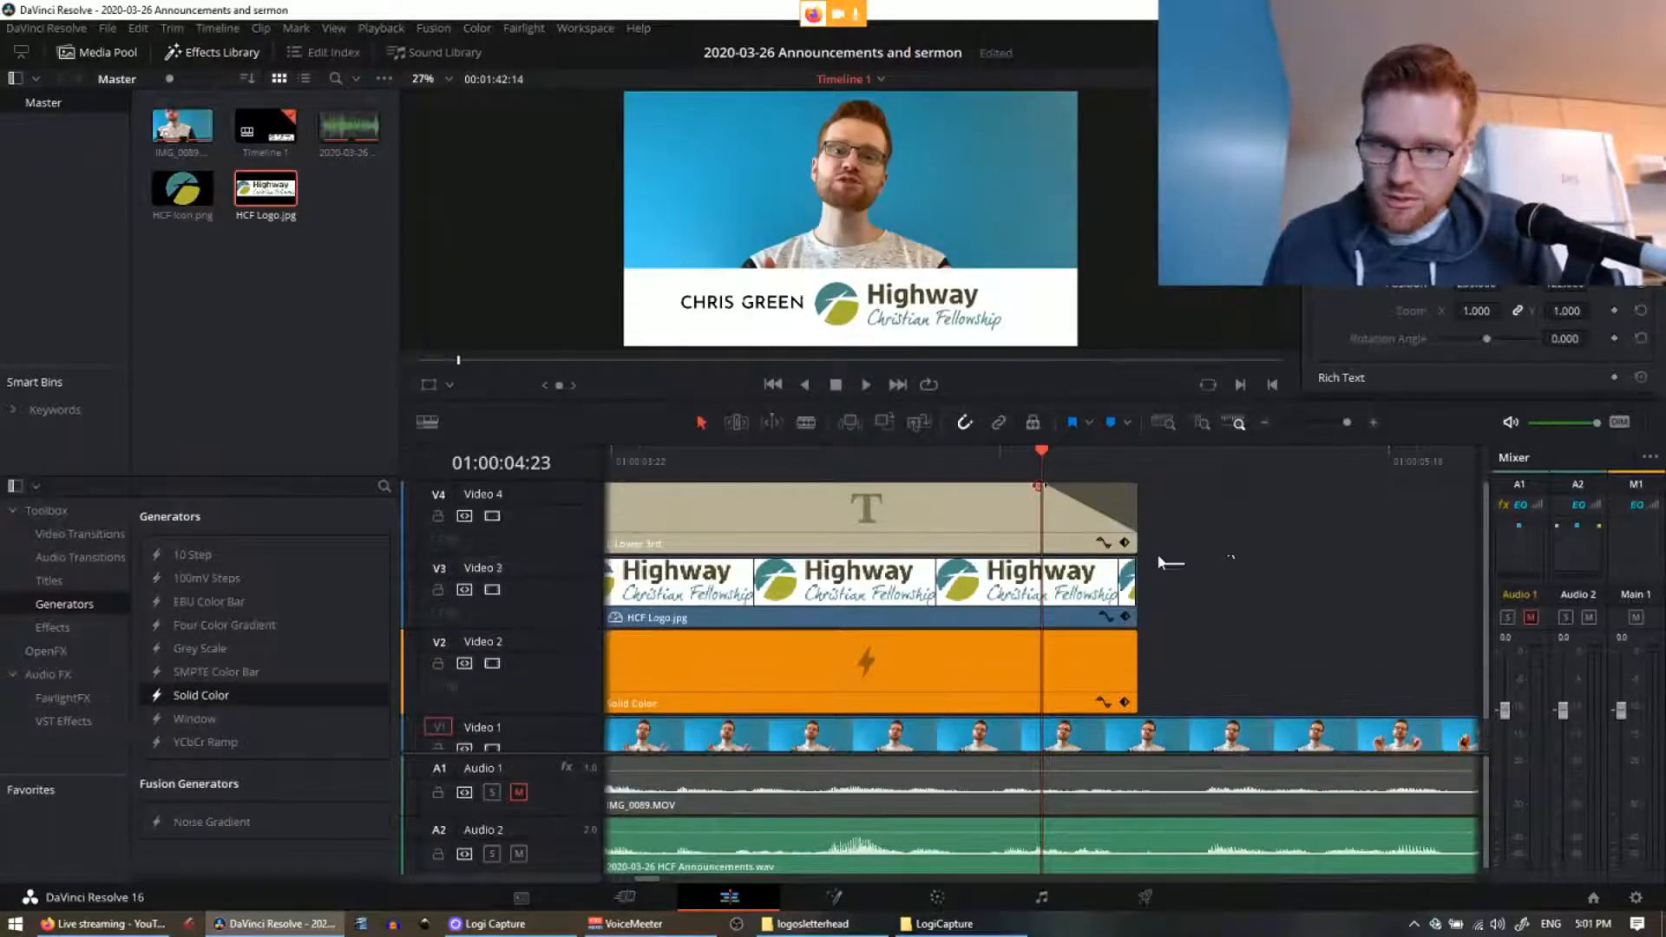
{"action": "left_click_drag", "start_coordinate": [1133, 561], "coordinate": [1042, 563]}
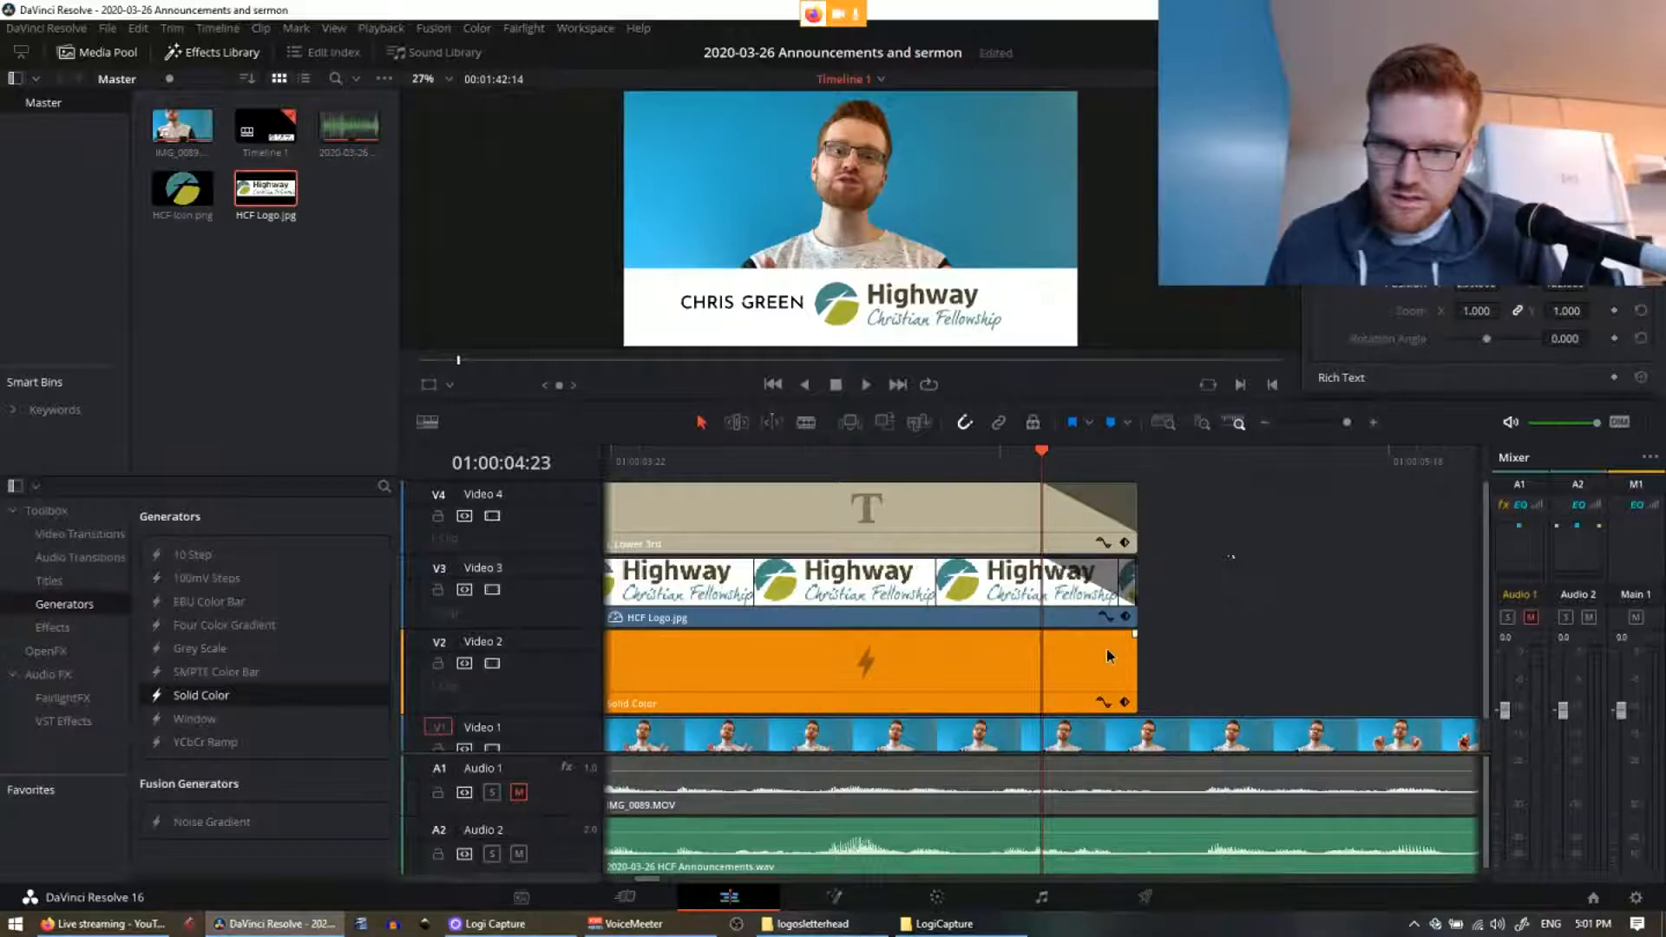
{"action": "left_click", "coordinate": [1125, 646]}
{"action": "left_click_drag", "start_coordinate": [1132, 636], "coordinate": [1035, 636]}
Step: Play the timeline from the start to check the lower third
{"action": "left_click_drag", "start_coordinate": [949, 462], "coordinate": [308, 427]}
{"action": "scroll", "coordinate": [951, 636], "scroll_direction": "down", "scroll_amount": 3}
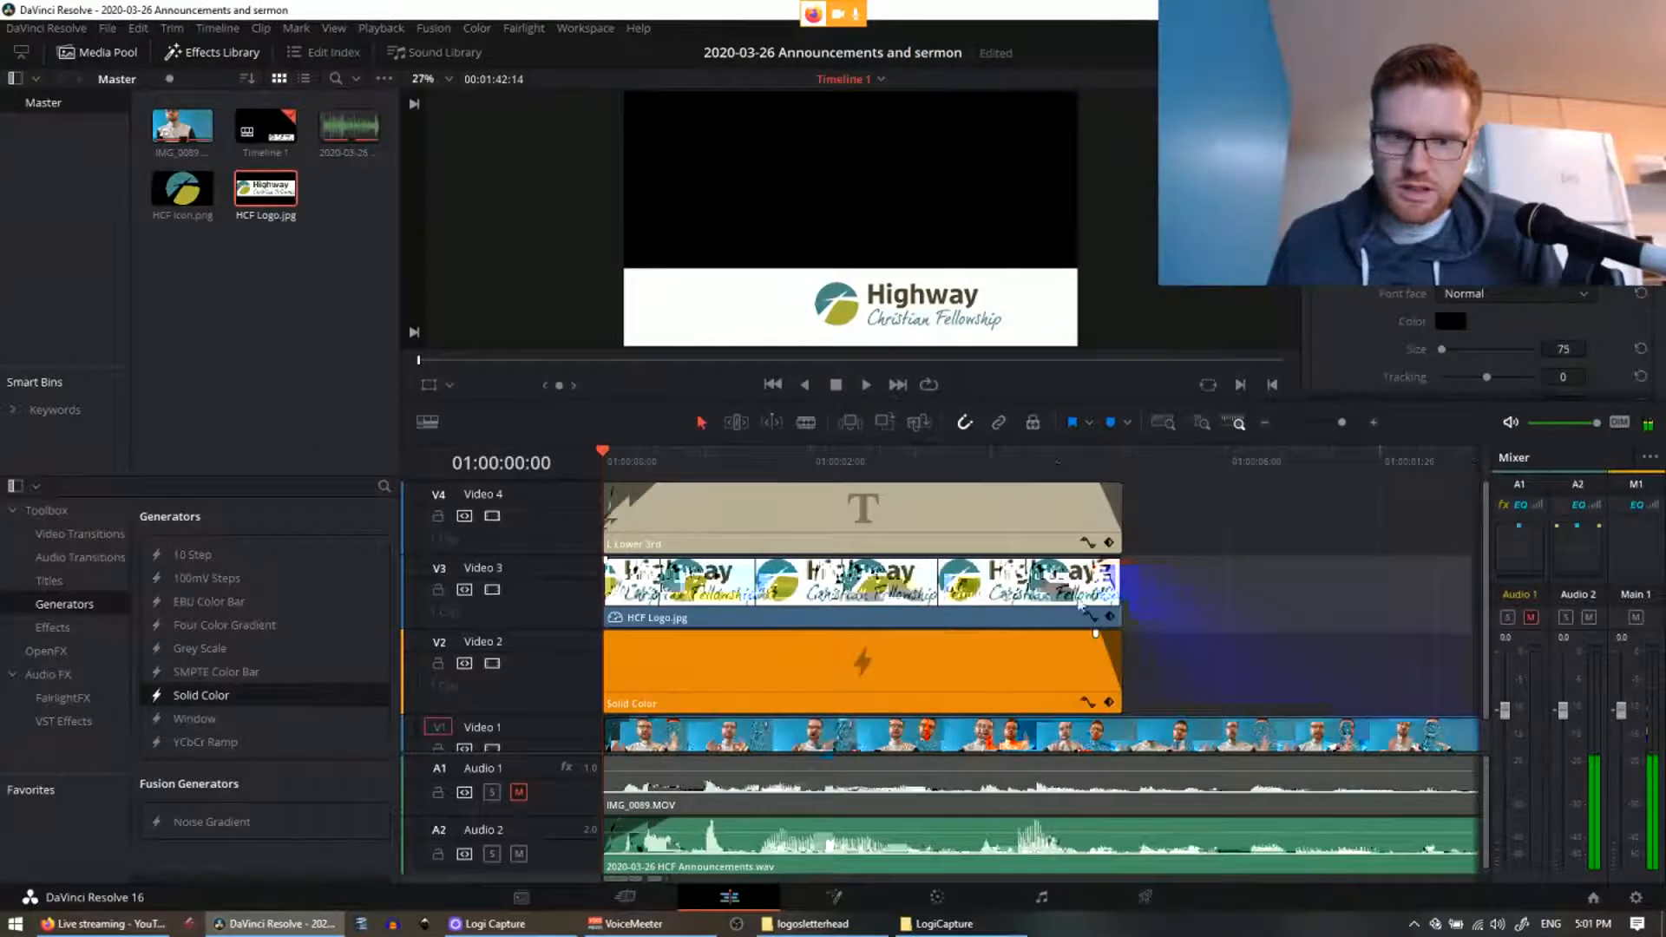
{"action": "scroll", "coordinate": [717, 607], "scroll_direction": "up", "scroll_amount": 3}
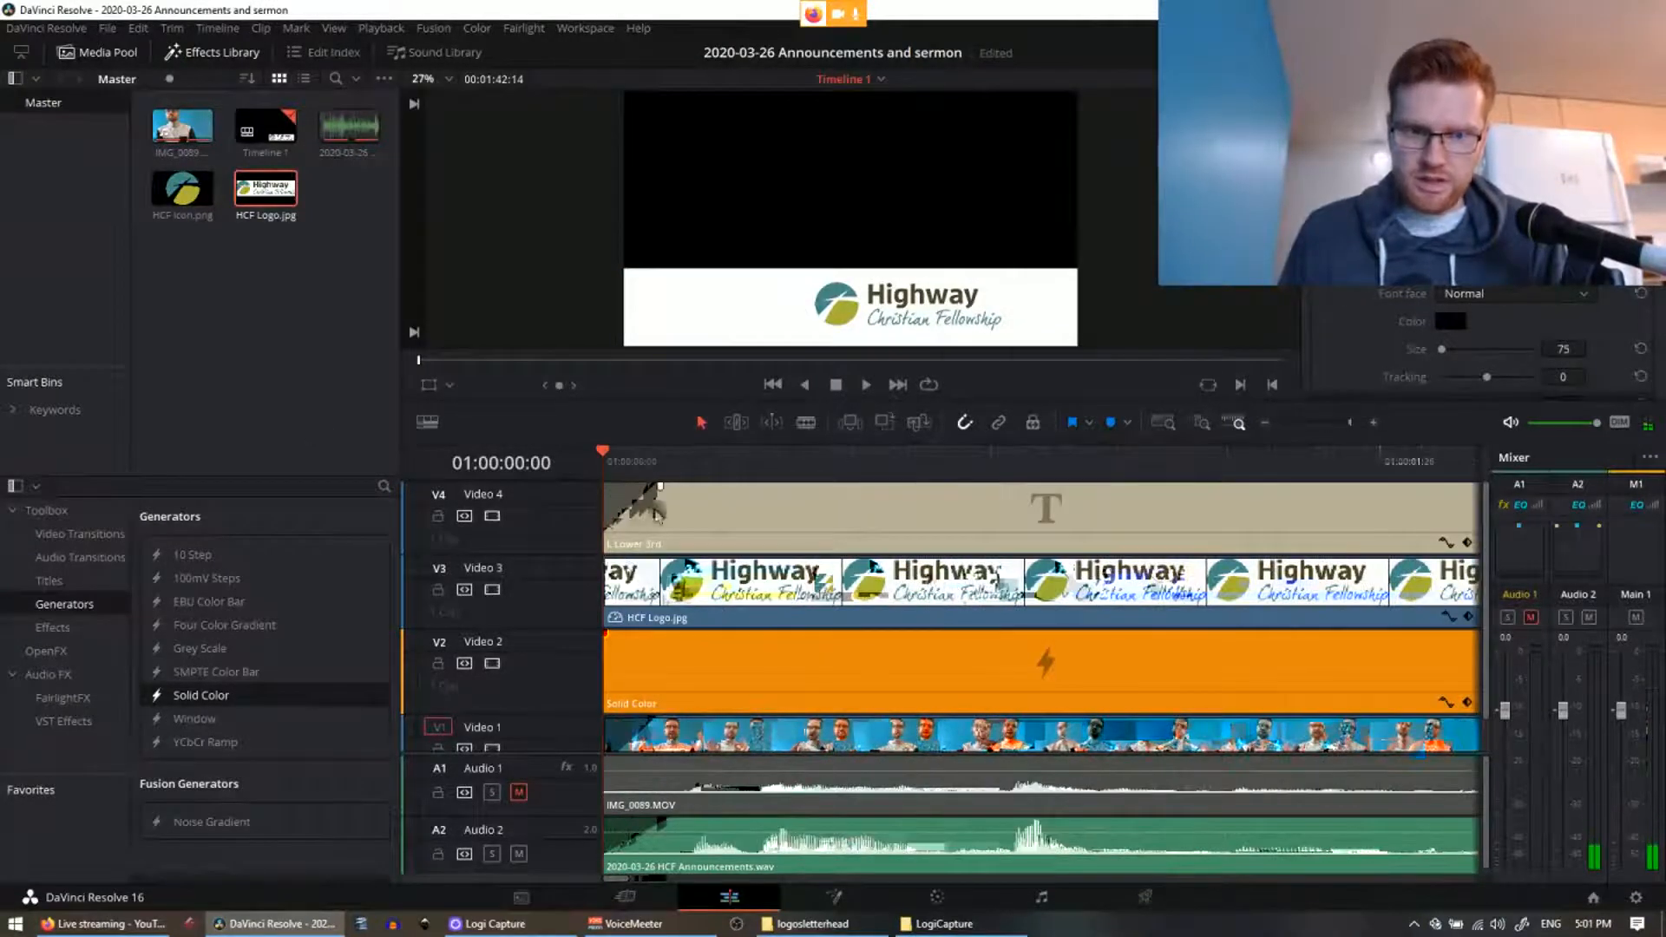
{"action": "left_click", "coordinate": [659, 457]}
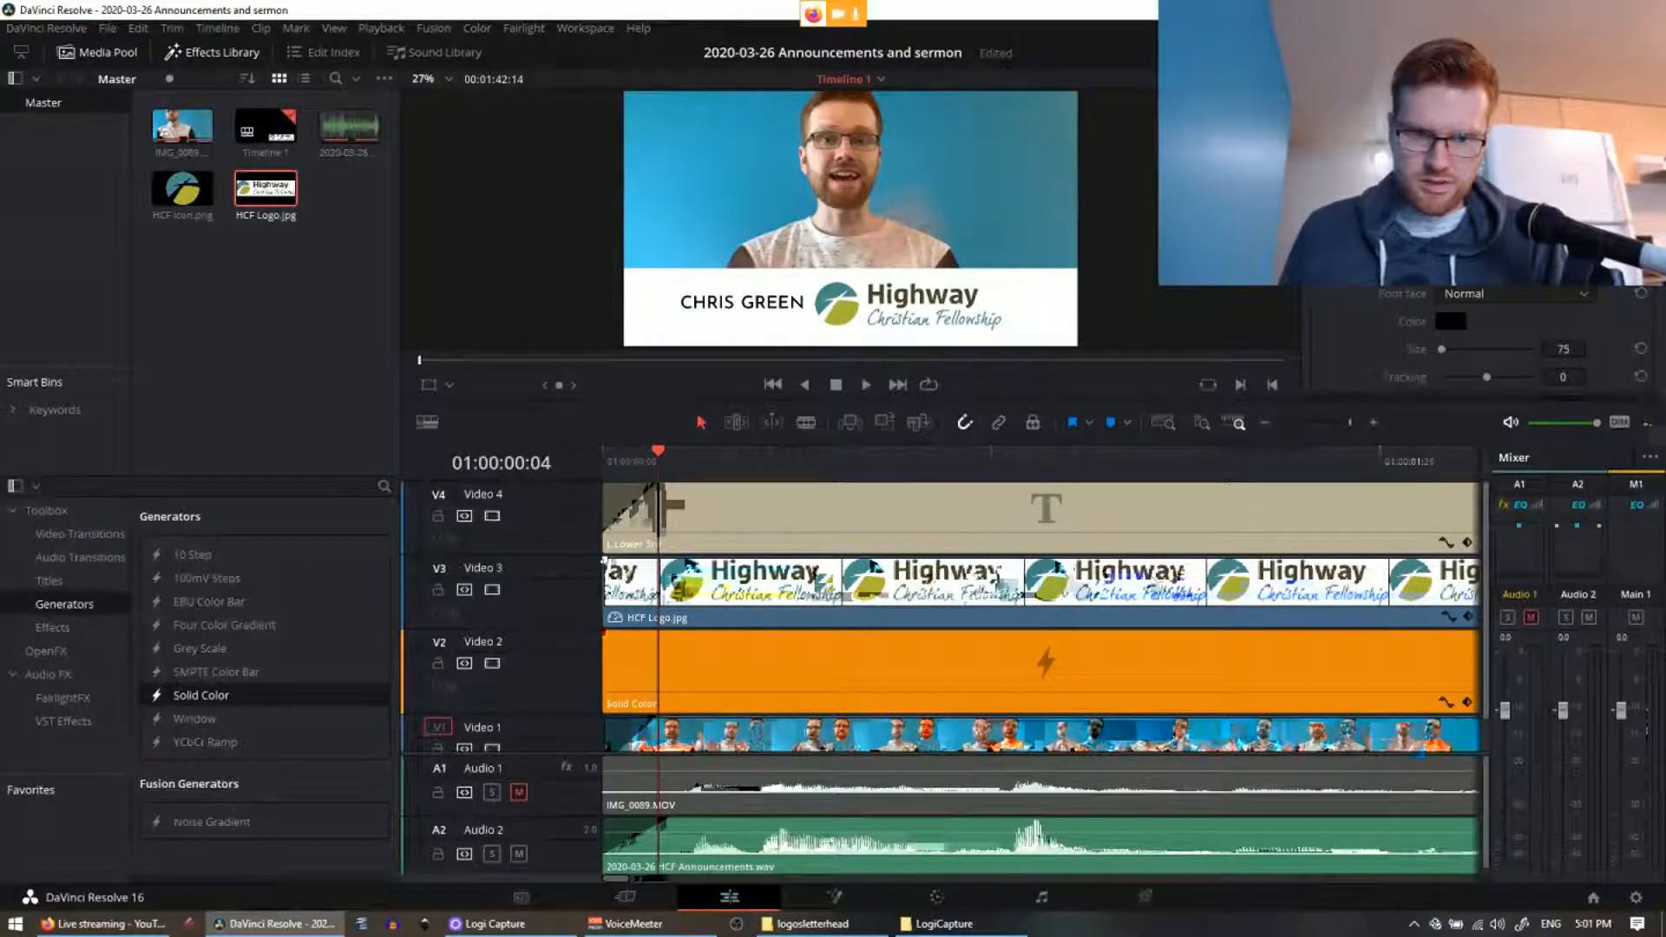
{"action": "scroll", "coordinate": [762, 597], "scroll_direction": "down", "scroll_amount": 3}
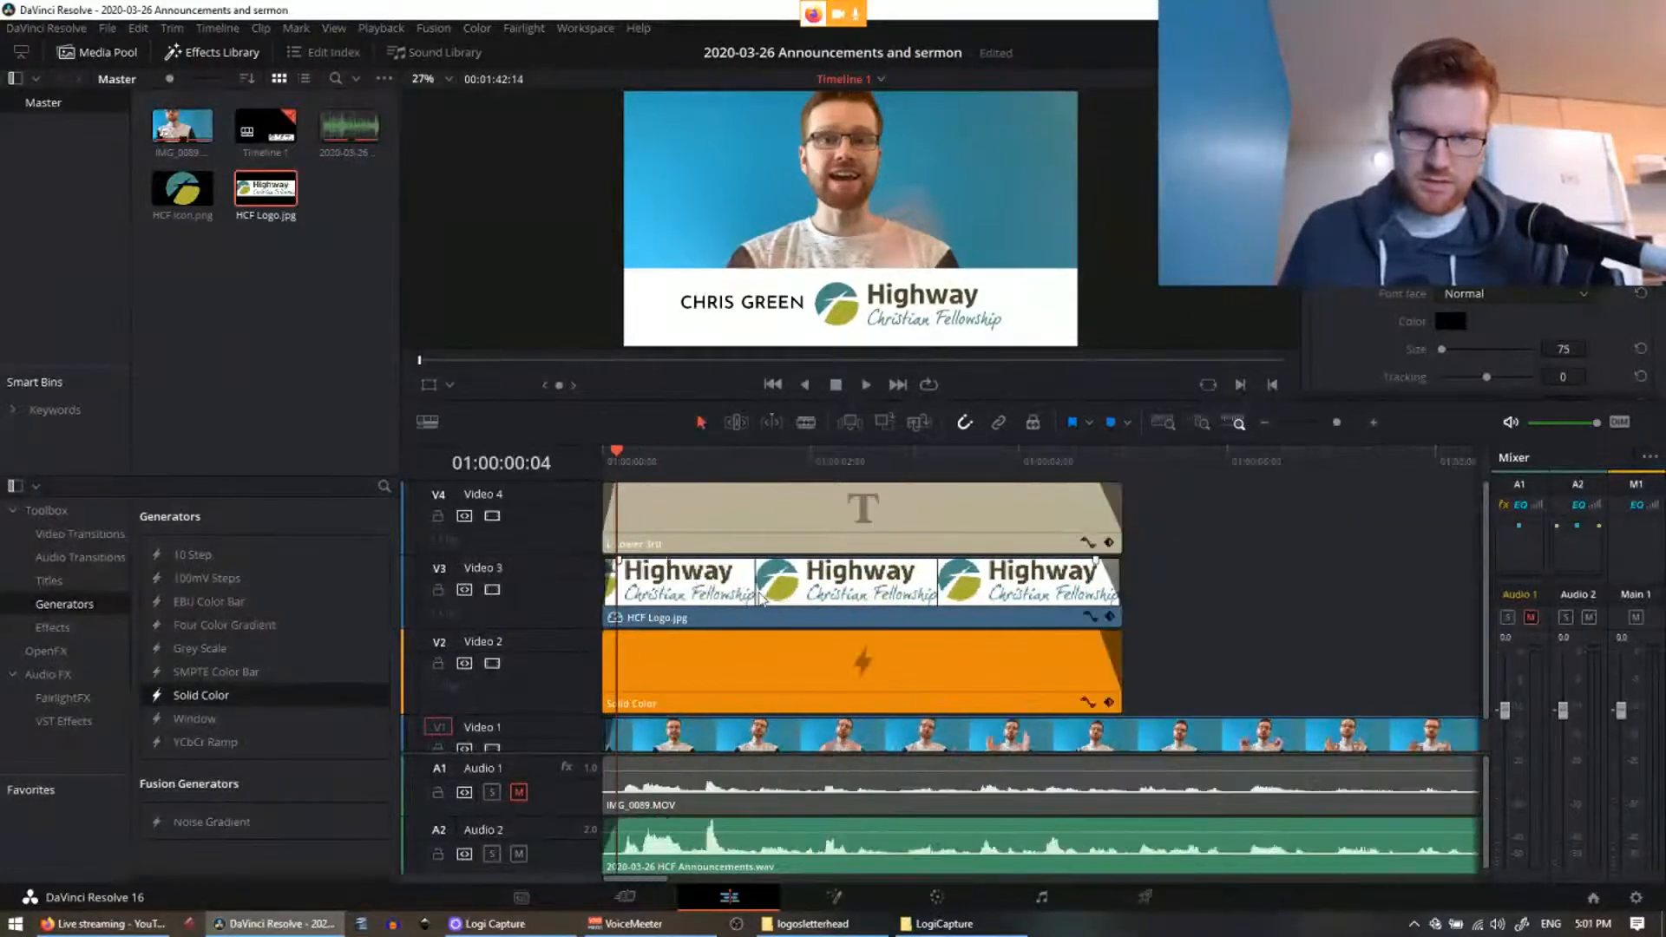
{"action": "key", "text": "Home"}
{"action": "key", "text": "space"}
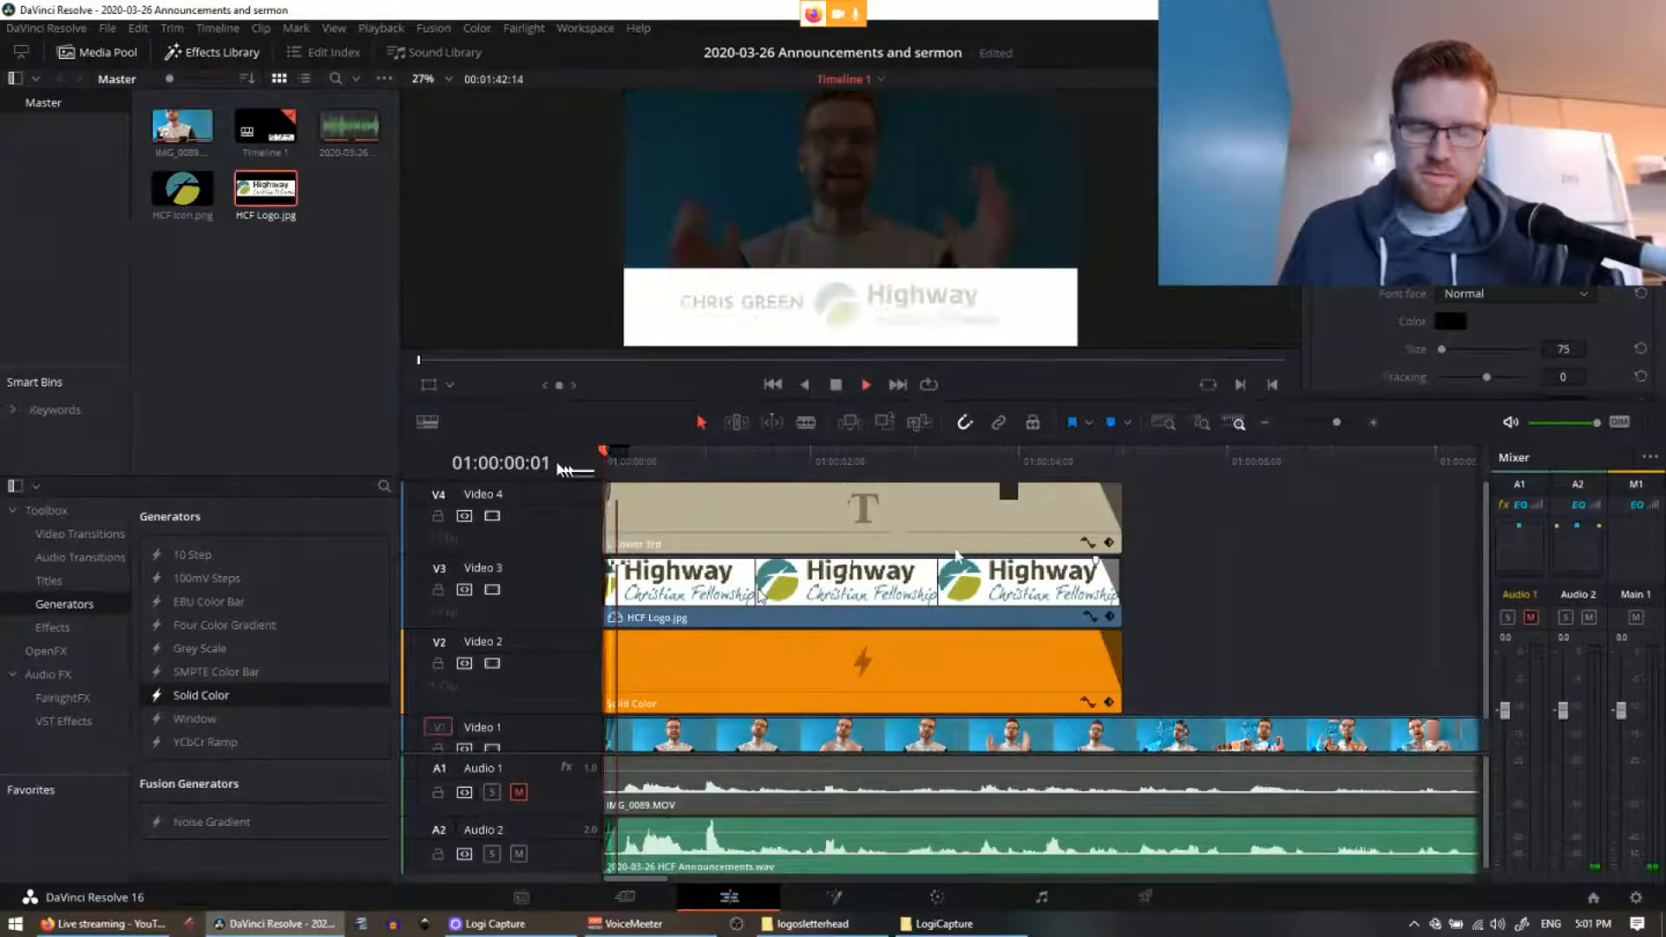
{"action": "key", "text": "space"}
Step: Replay the lower third's opening from the timeline start to review its fade-in
{"action": "scroll", "coordinate": [811, 616], "scroll_direction": "up", "scroll_amount": 3}
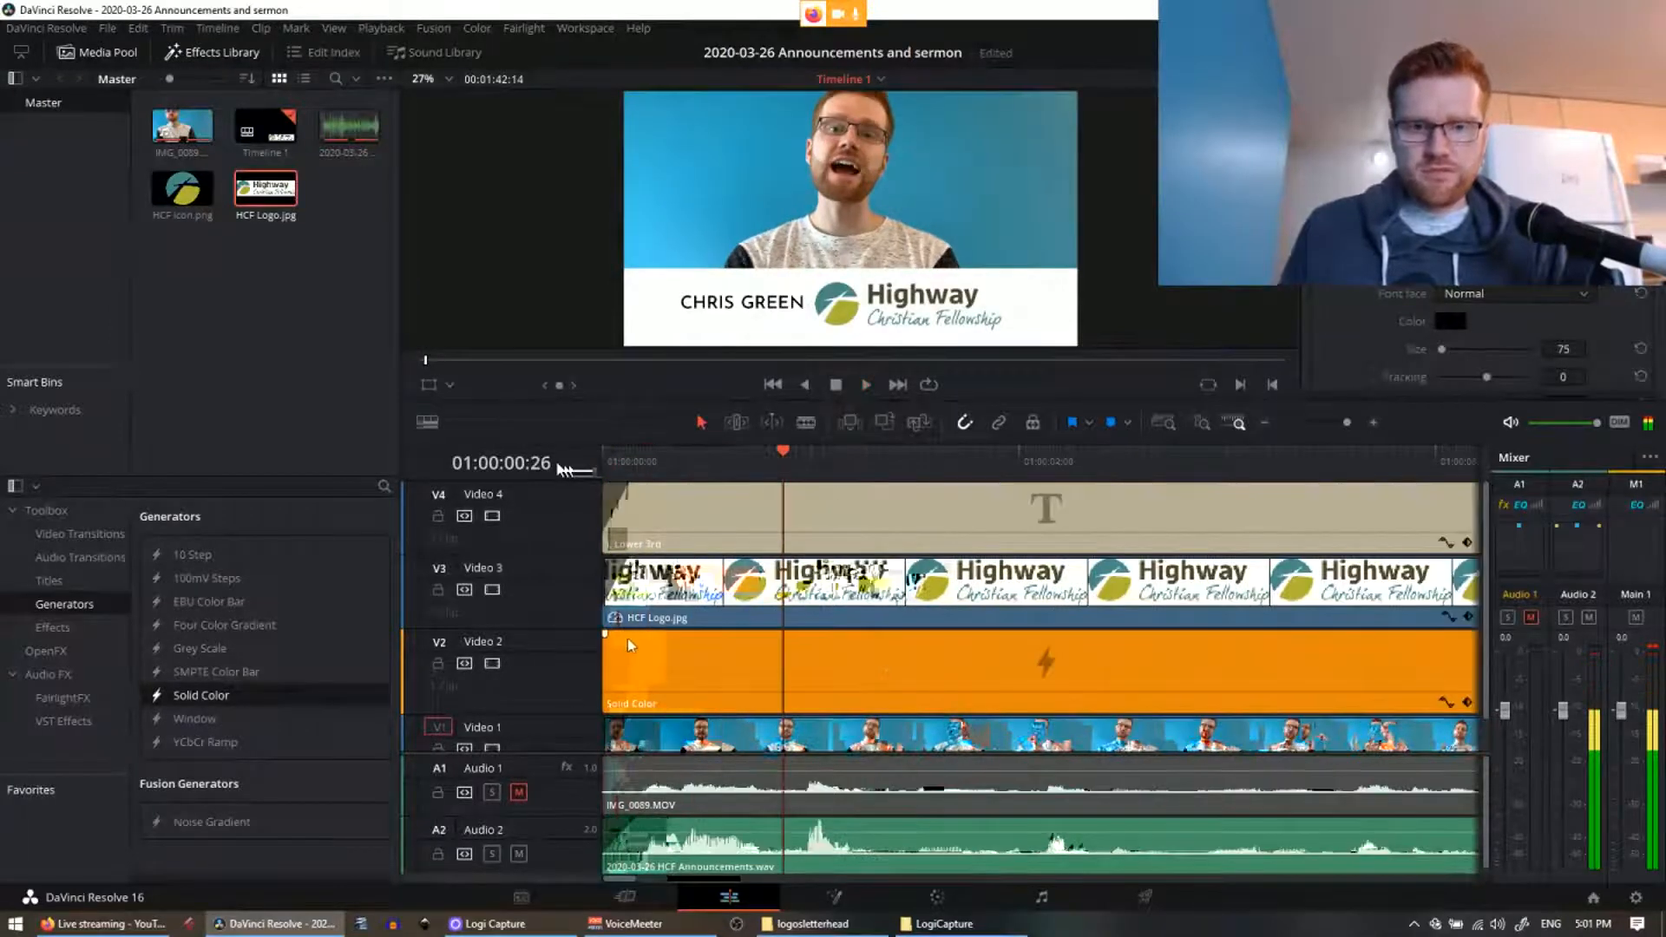
{"action": "left_click", "coordinate": [627, 638]}
{"action": "left_click", "coordinate": [632, 469]}
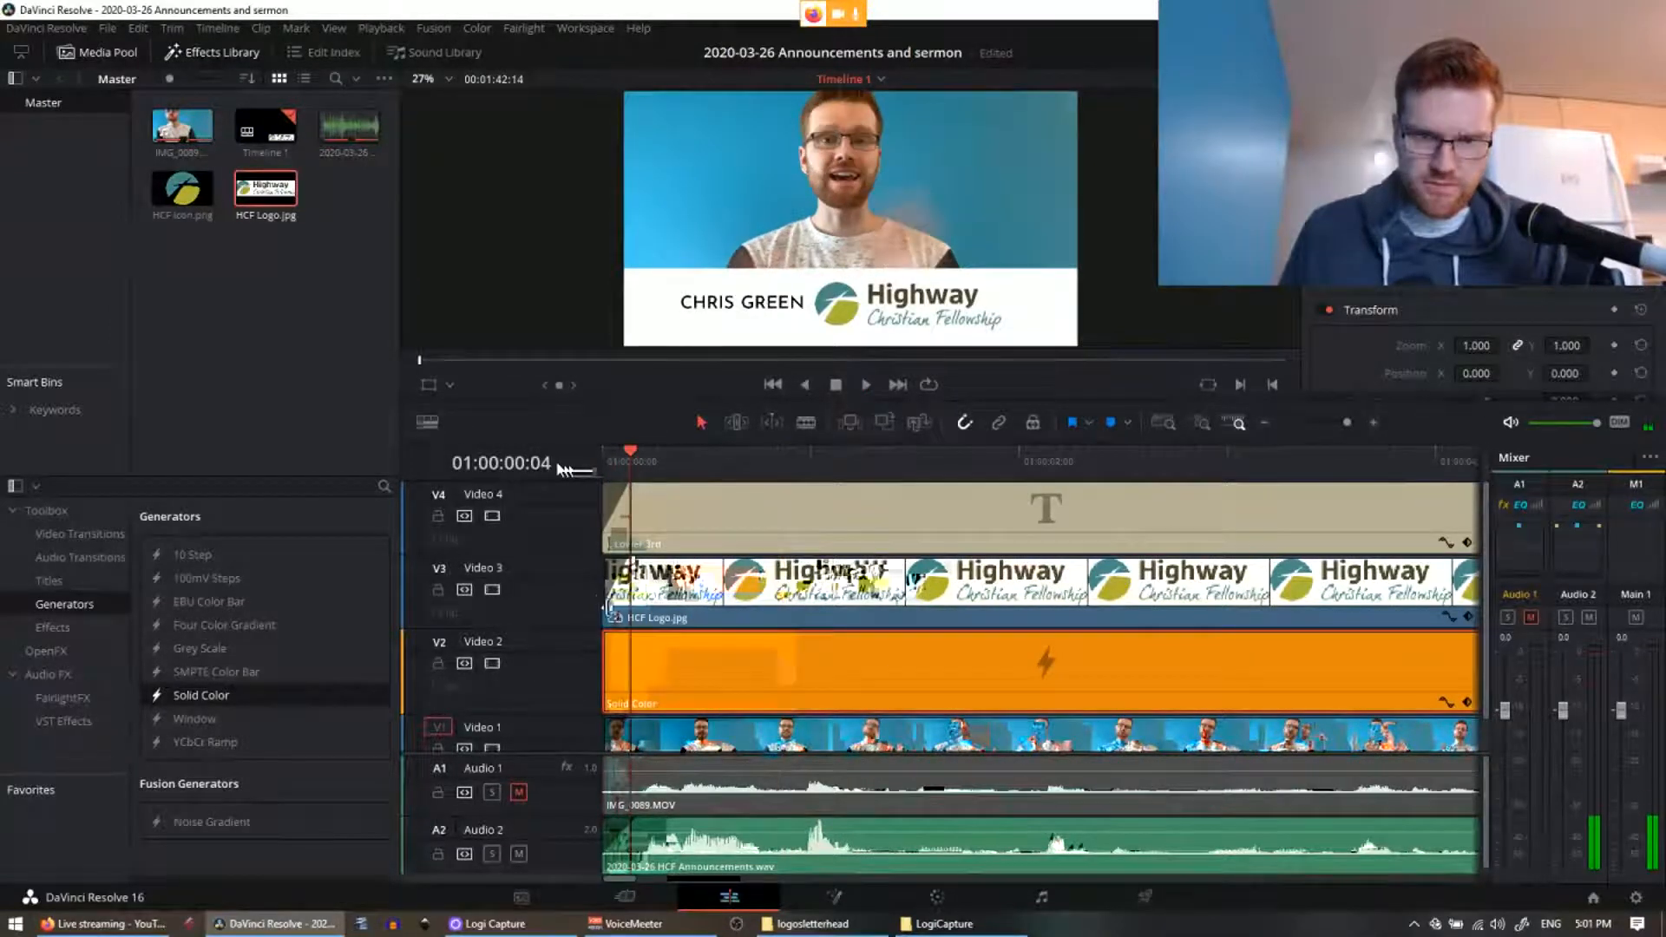
{"action": "left_click", "coordinate": [658, 510]}
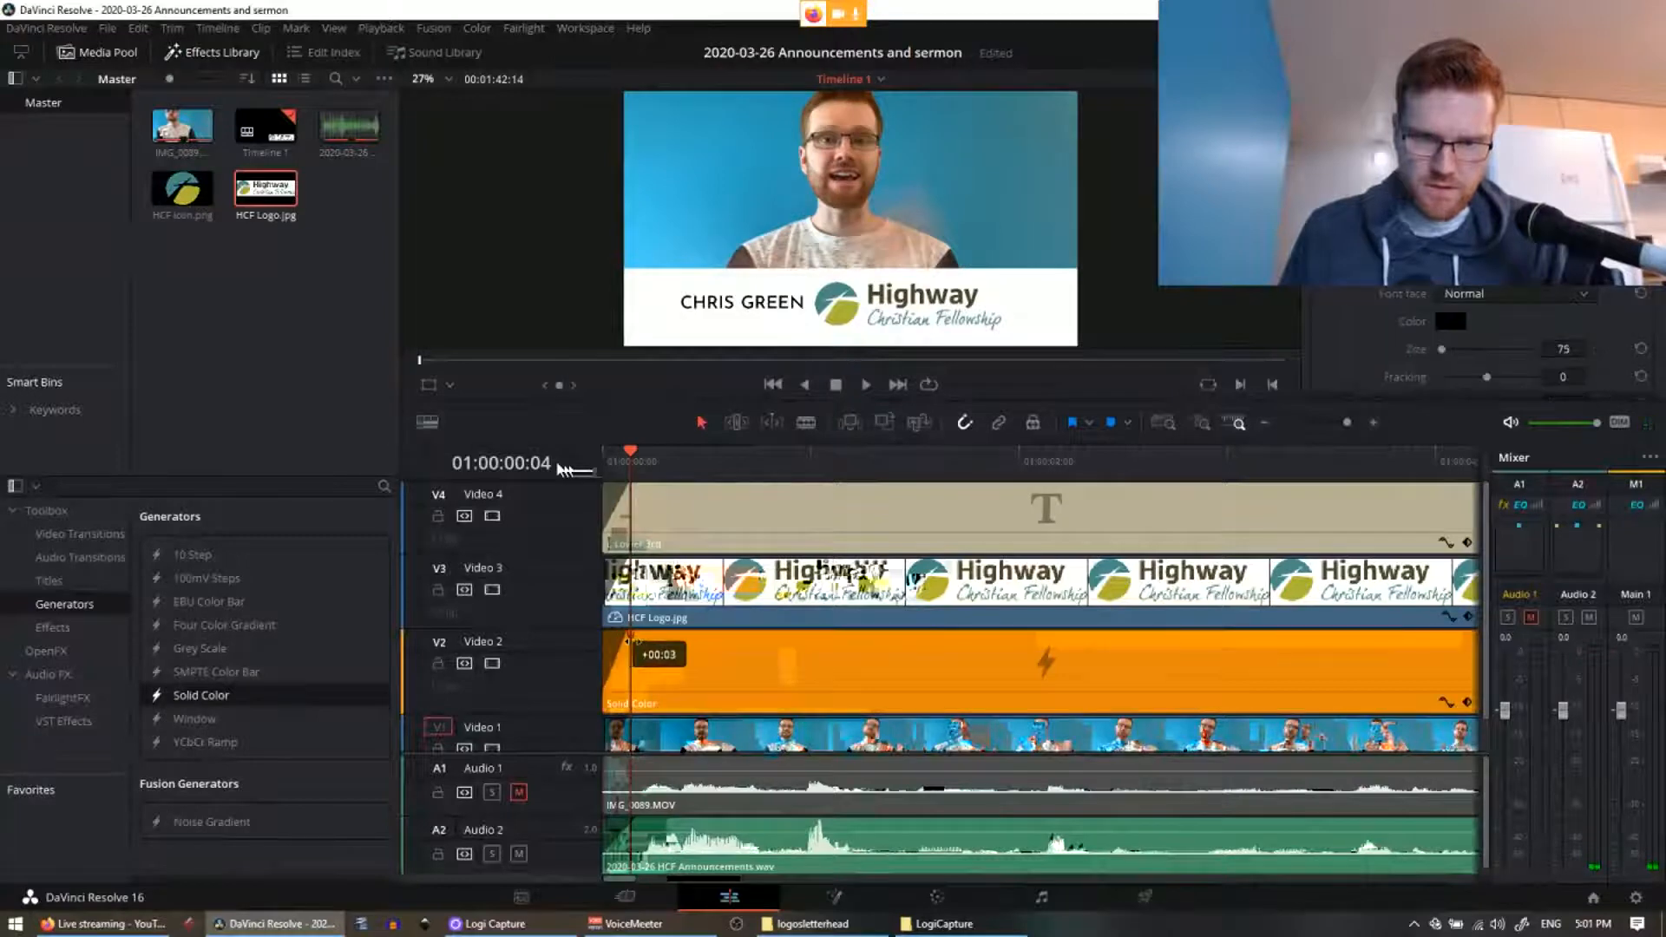
{"action": "scroll", "coordinate": [659, 510], "scroll_direction": "down", "scroll_amount": 3}
{"action": "left_click", "coordinate": [613, 456]}
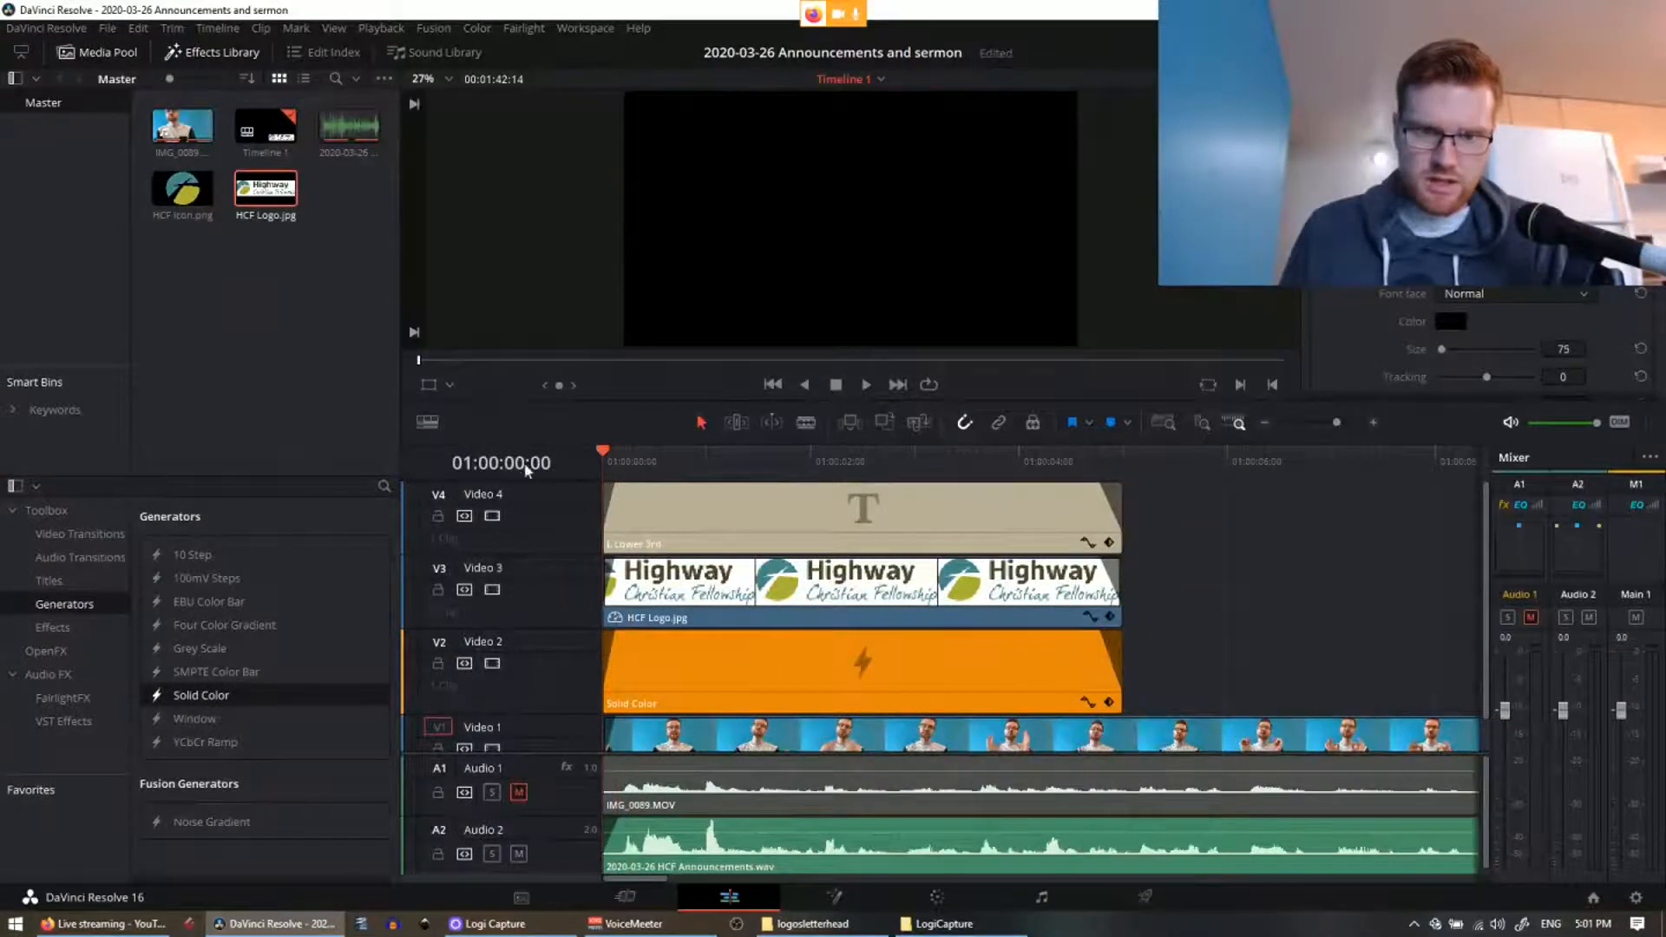
{"action": "key", "text": "space"}
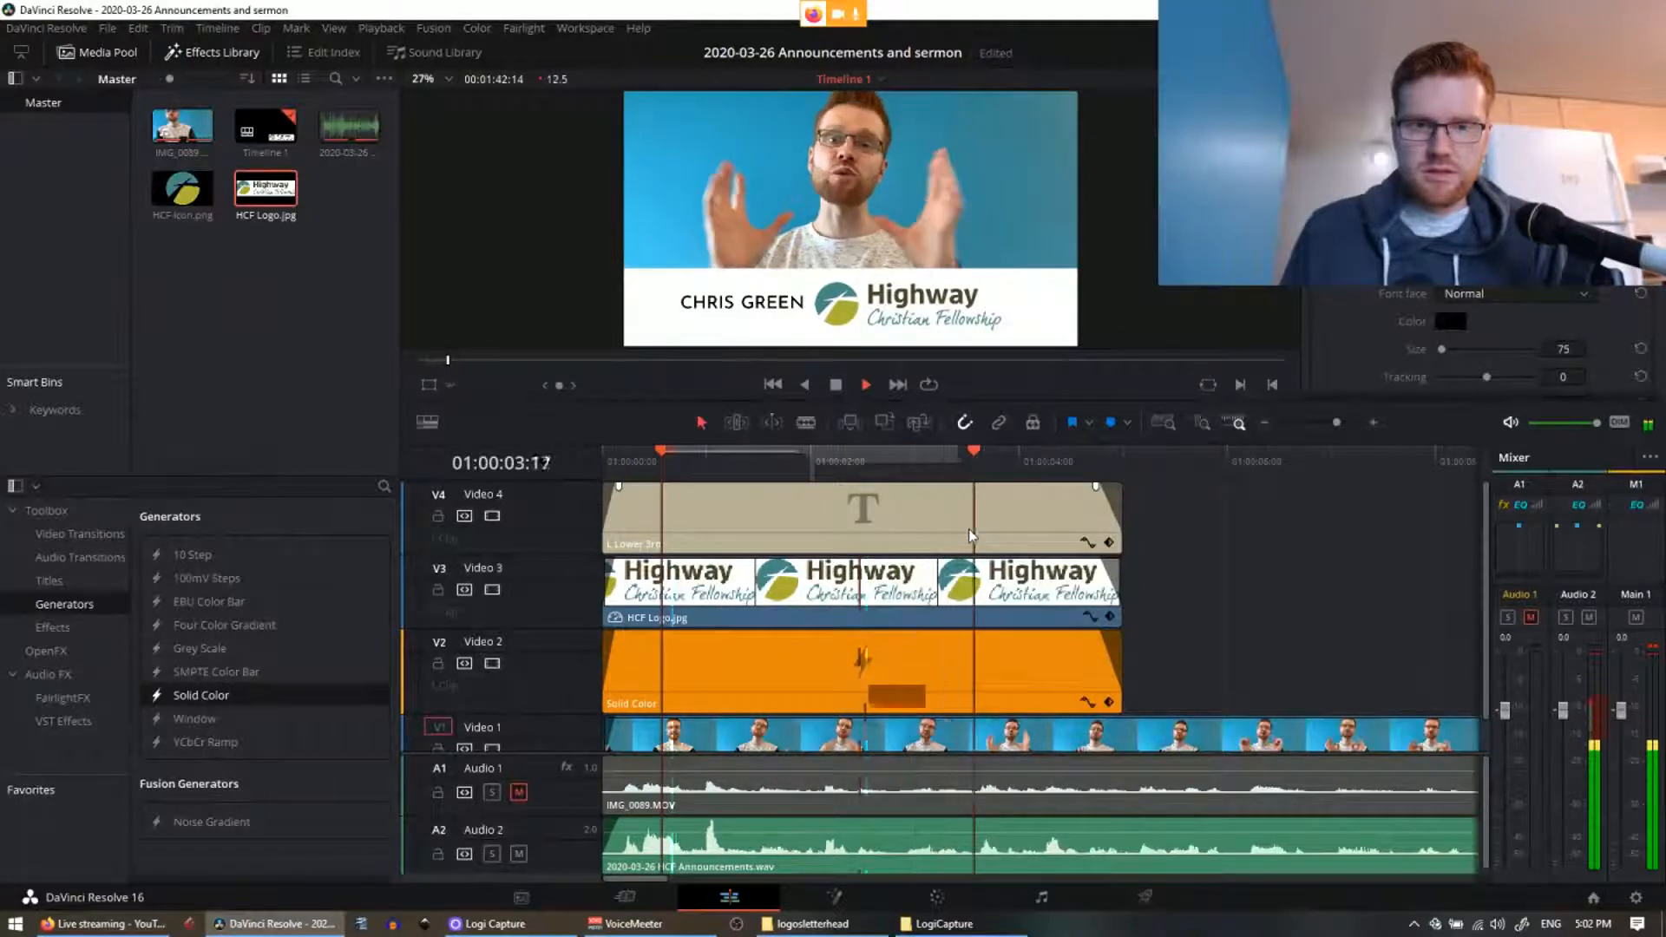
{"action": "left_click_drag", "start_coordinate": [623, 461], "coordinate": [572, 471]}
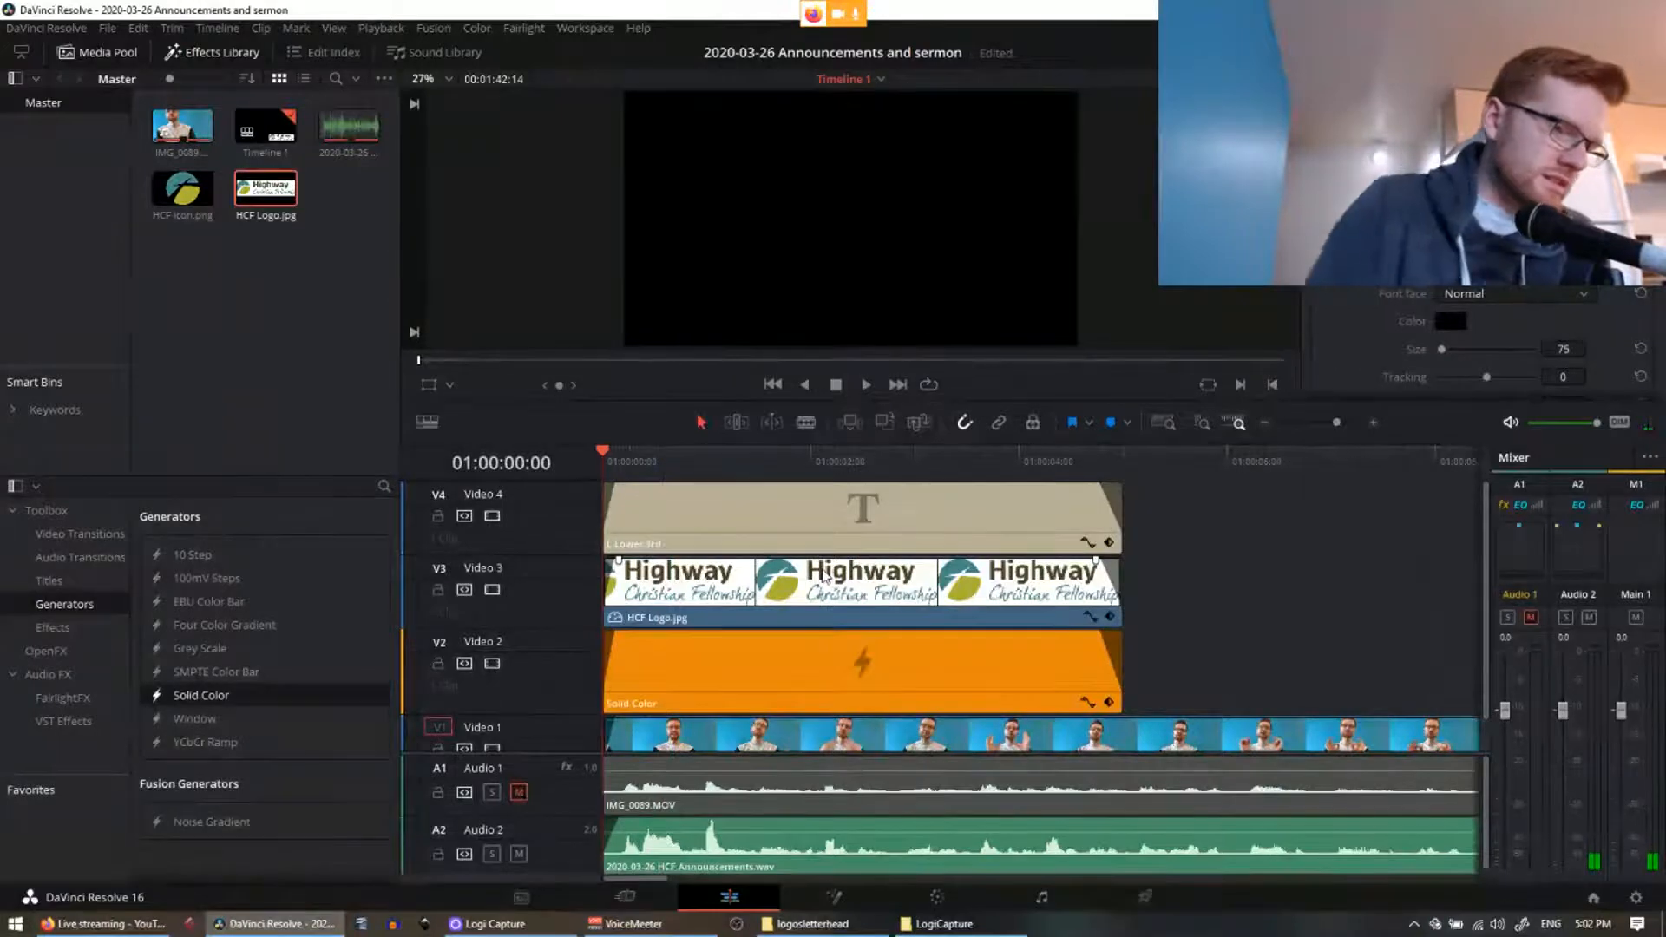
Step: Lengthen the fade-ins on the Lower 3rd title, HCF Logo, Solid Color bar and A2 audio
{"action": "key", "text": "ctrl+equal"}
{"action": "key", "text": "ctrl+equal"}
{"action": "key", "text": "ctrl+equal"}
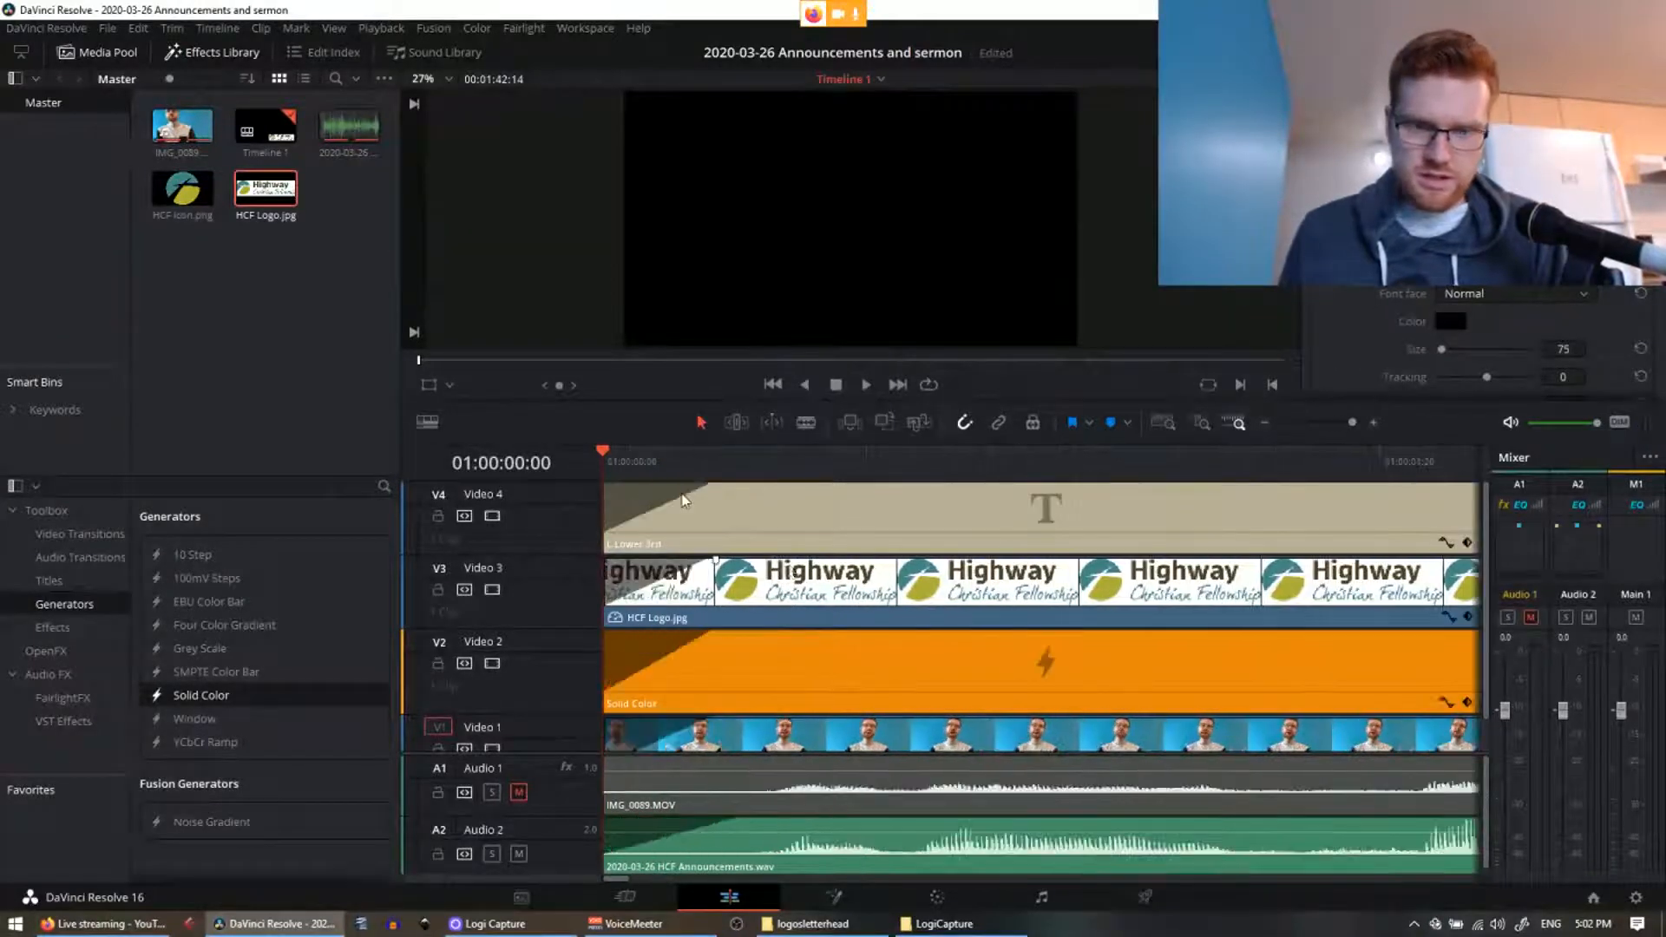
{"action": "left_click_drag", "start_coordinate": [715, 486], "coordinate": [713, 486]}
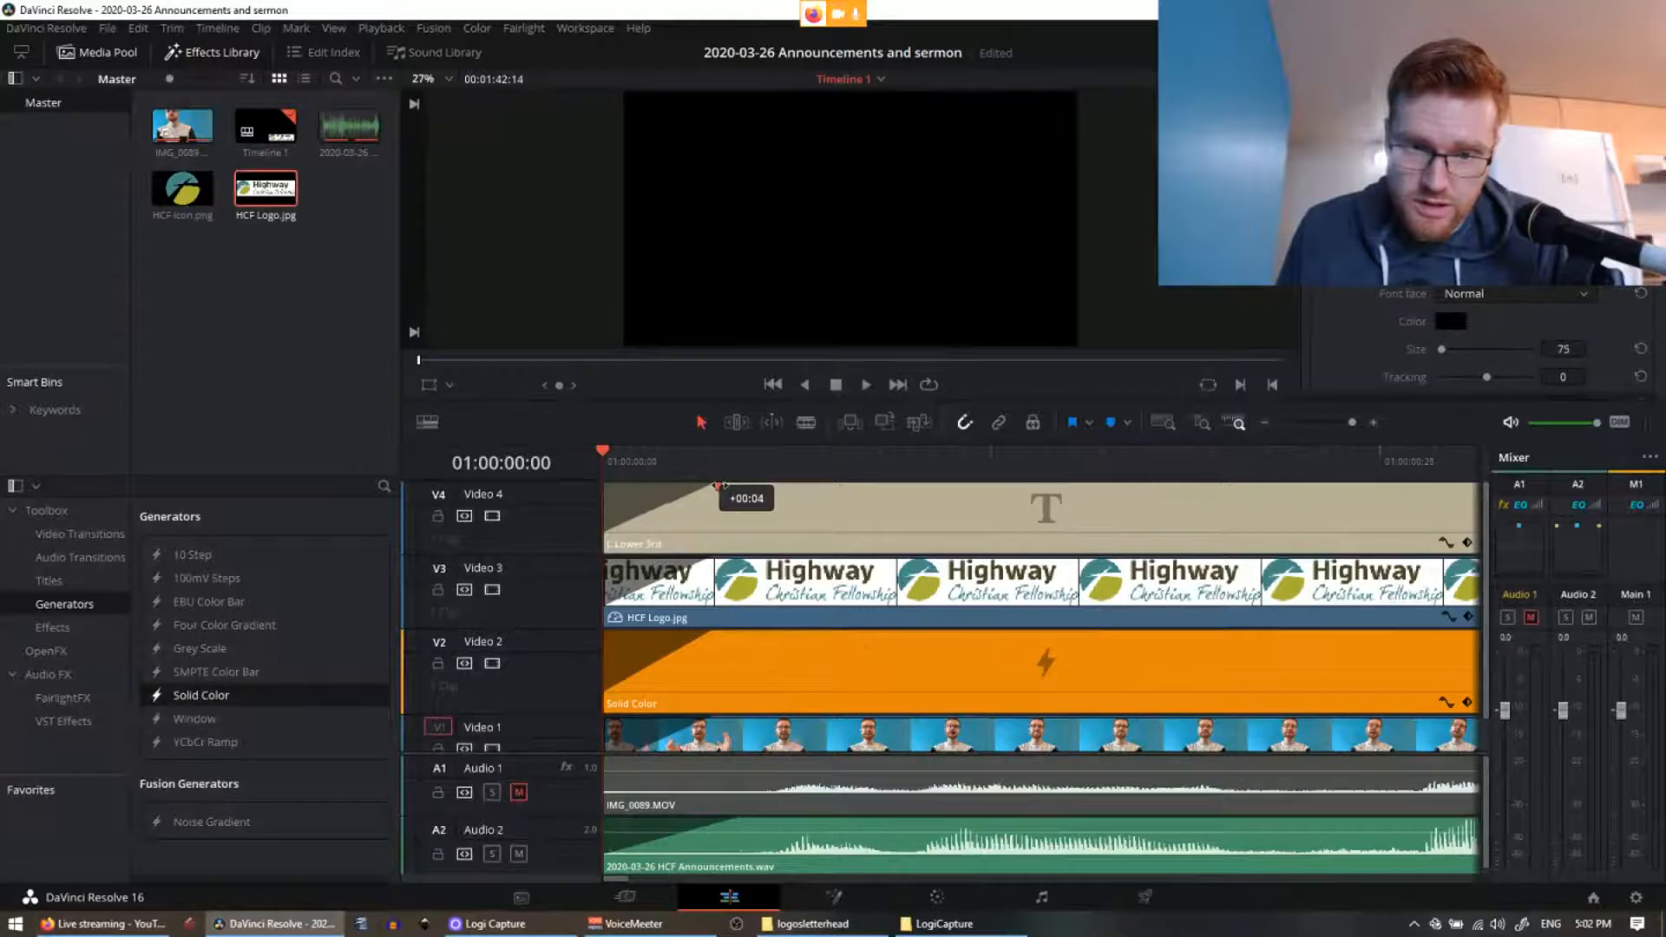
{"action": "mouse_move", "coordinate": [718, 486]}
{"action": "left_mouse_down"}
{"action": "mouse_move", "coordinate": [748, 518]}
{"action": "mouse_move", "coordinate": [768, 800]}
{"action": "mouse_move", "coordinate": [748, 800]}
{"action": "left_mouse_up"}
{"action": "left_click_drag", "start_coordinate": [744, 487], "coordinate": [743, 488]}
{"action": "left_click_drag", "start_coordinate": [715, 559], "coordinate": [743, 561]}
{"action": "left_click_drag", "start_coordinate": [716, 634], "coordinate": [740, 634]}
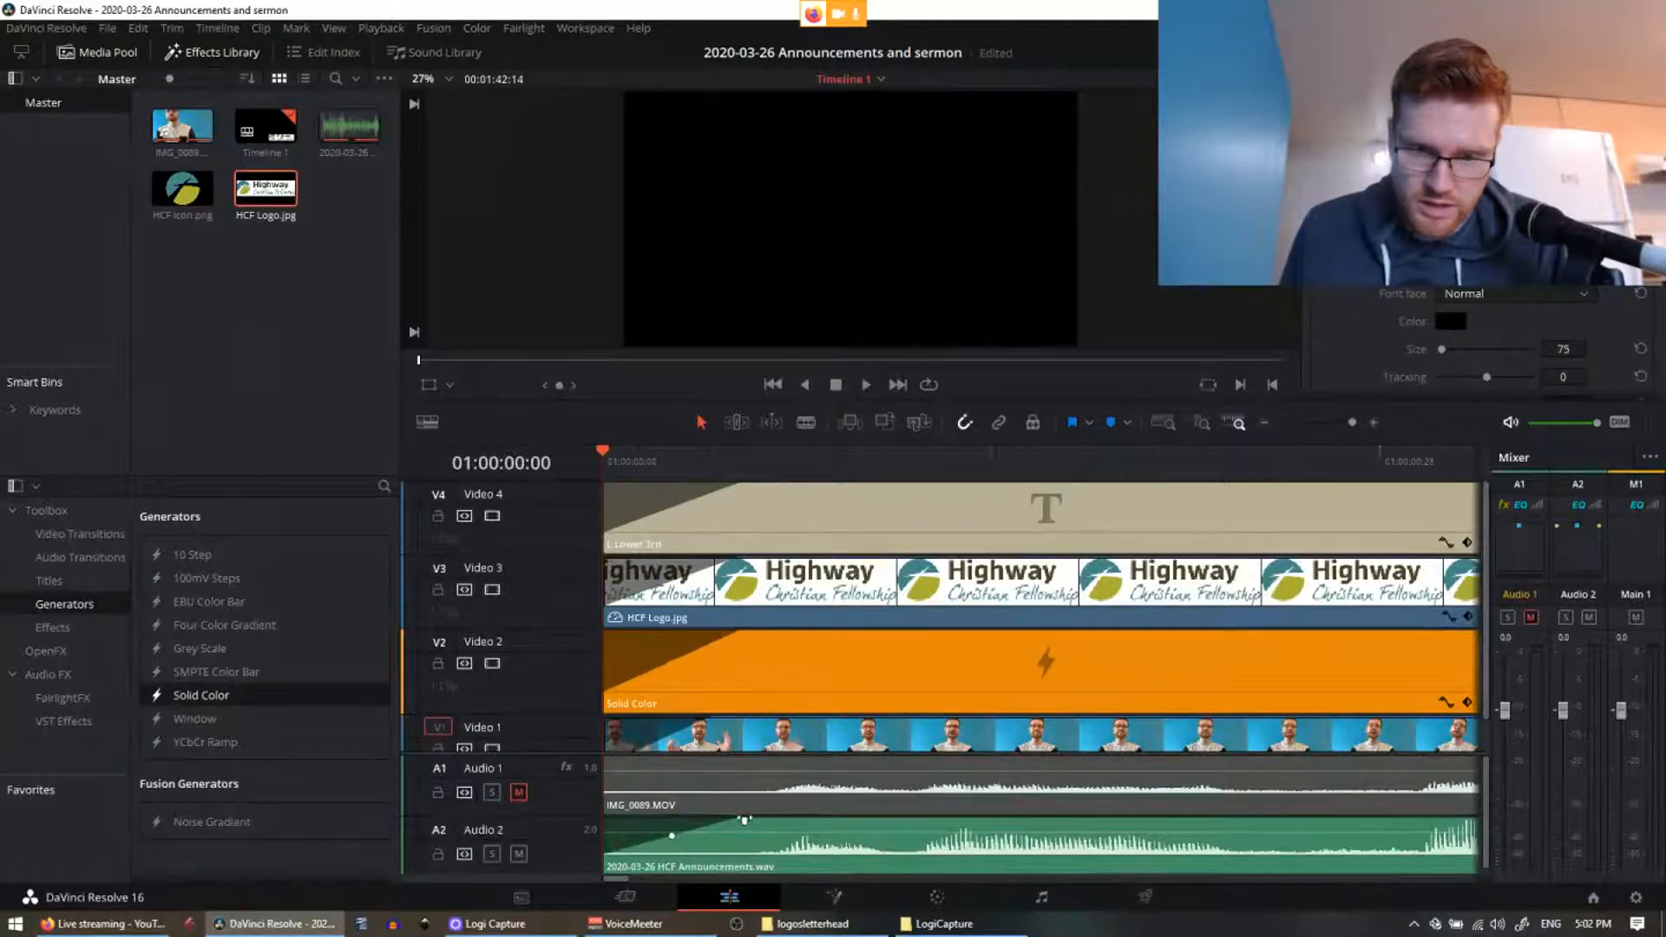
{"action": "left_click_drag", "start_coordinate": [743, 819], "coordinate": [753, 818]}
Step: Play back the lower third to check the longer fade-ins
{"action": "scroll", "coordinate": [920, 644], "scroll_direction": "down", "scroll_amount": 3}
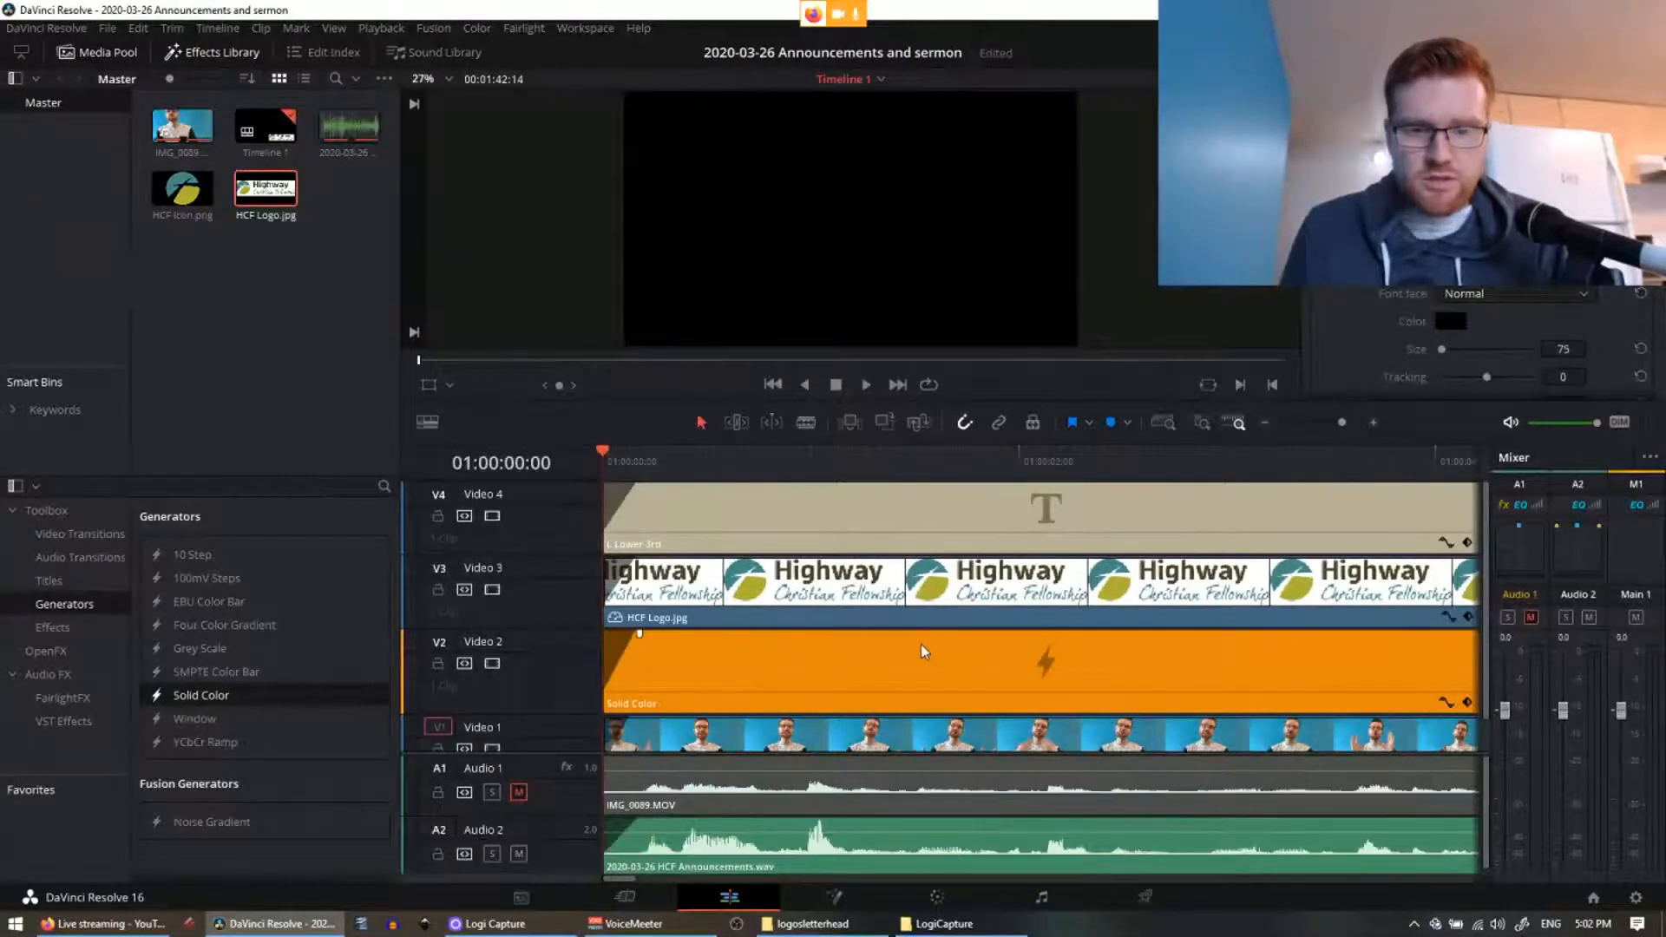
{"action": "key", "text": "space"}
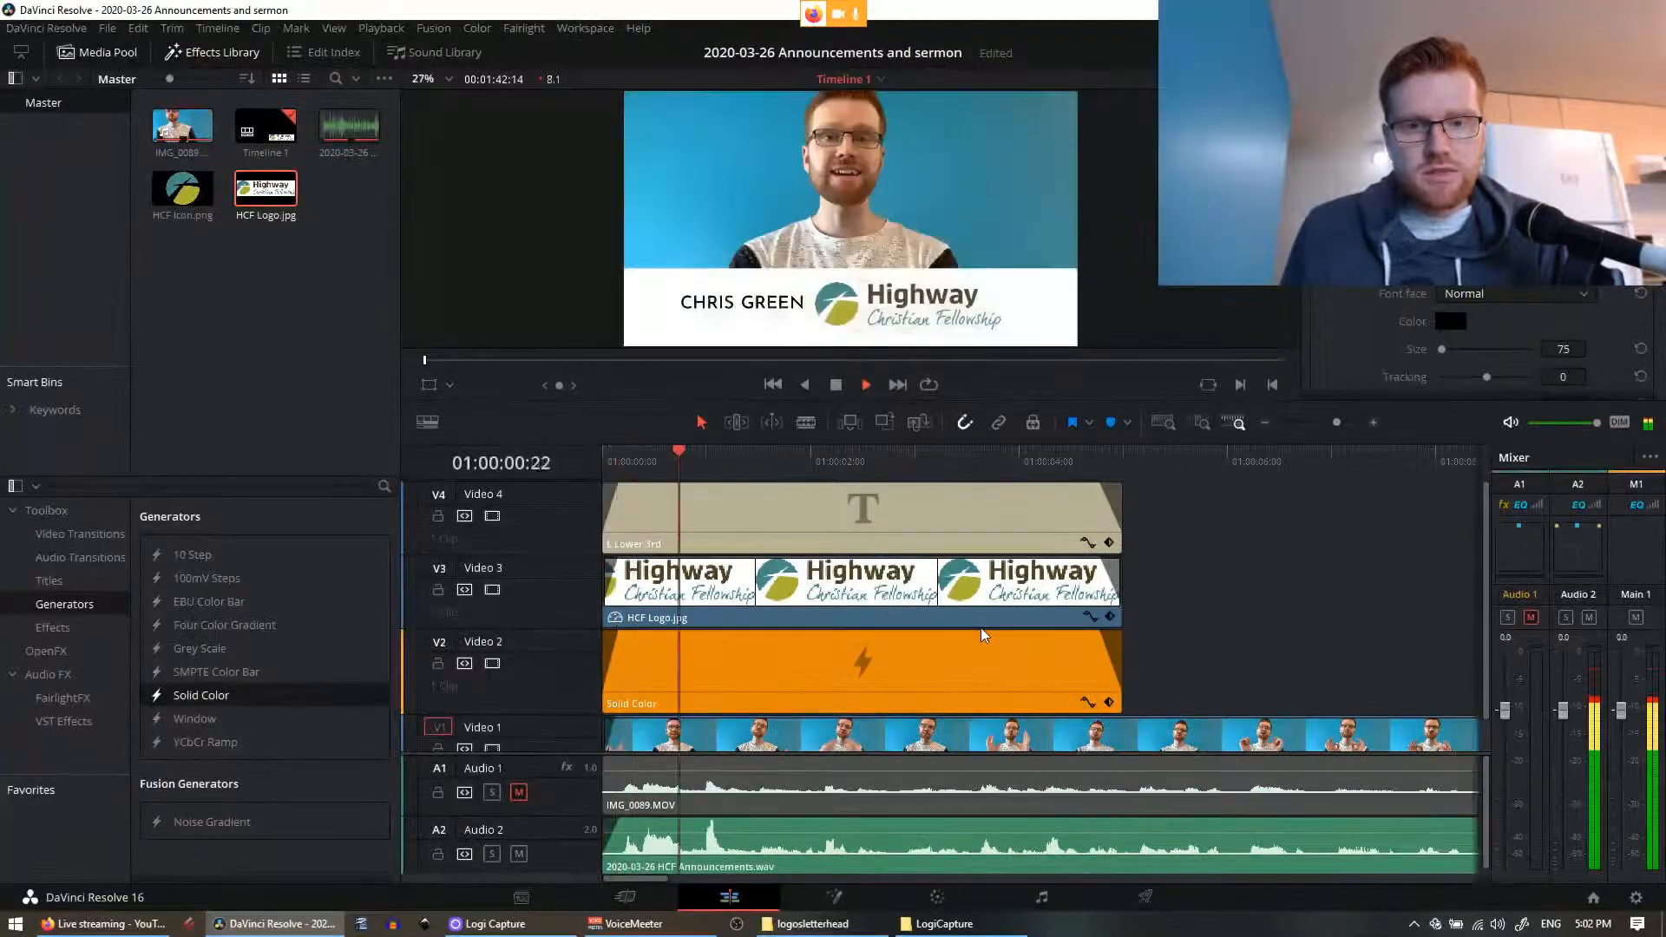
{"action": "scroll", "coordinate": [1095, 644], "scroll_direction": "down", "scroll_amount": 2}
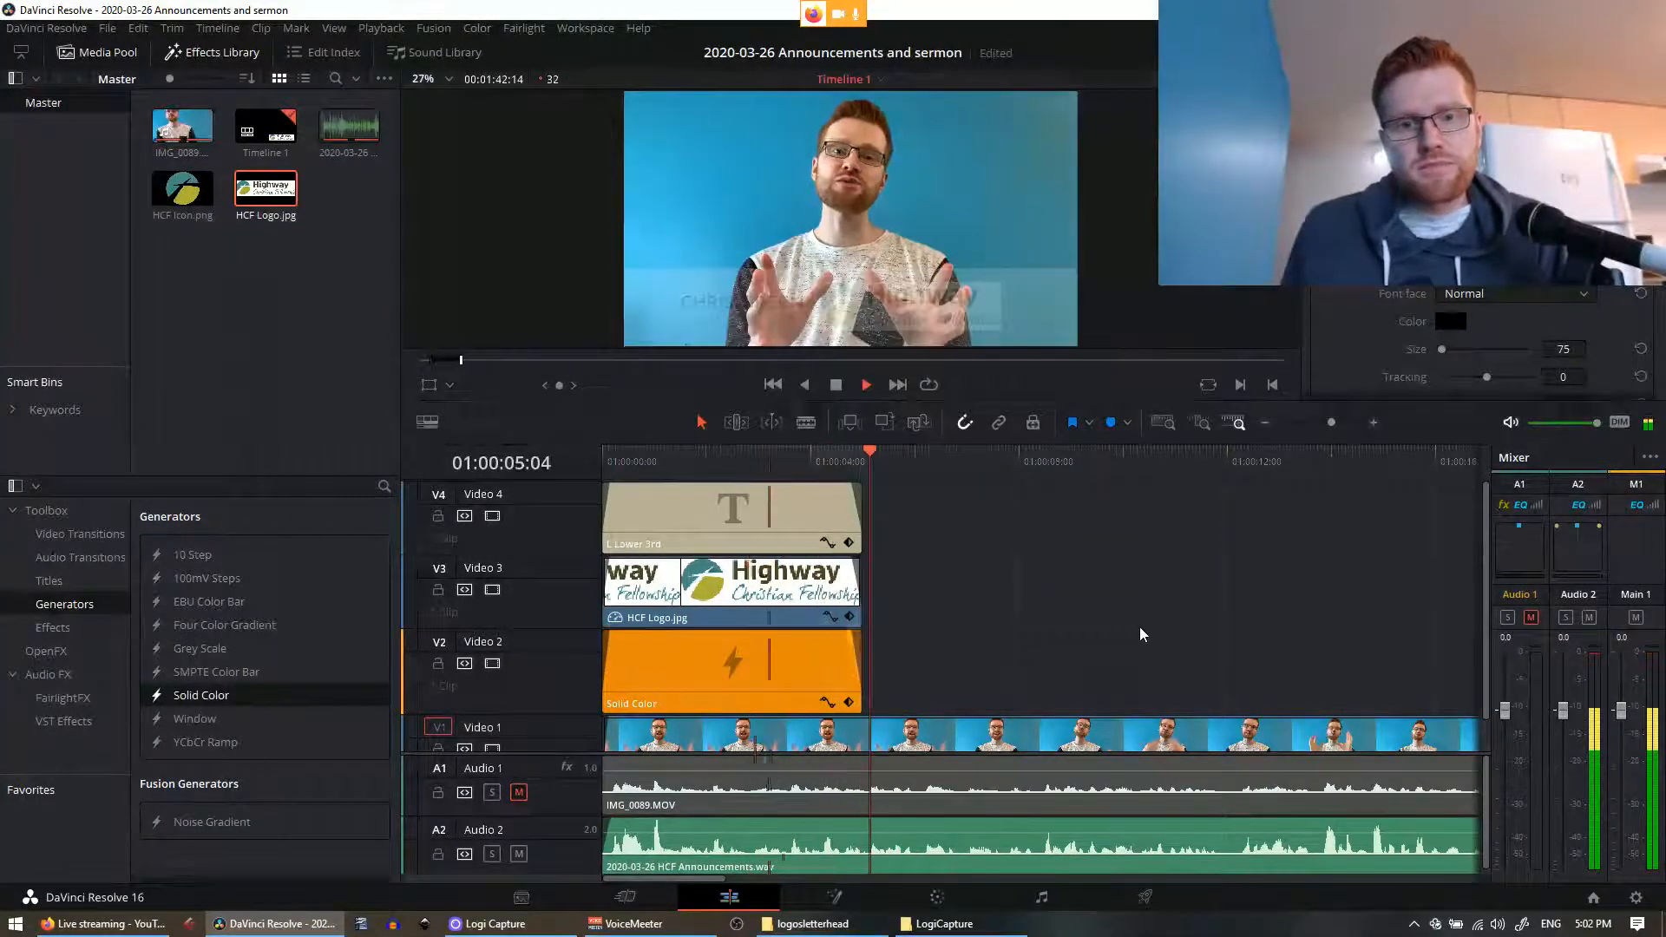
{"action": "left_click", "coordinate": [835, 462]}
{"action": "scroll", "coordinate": [903, 595], "scroll_direction": "up", "scroll_amount": 3}
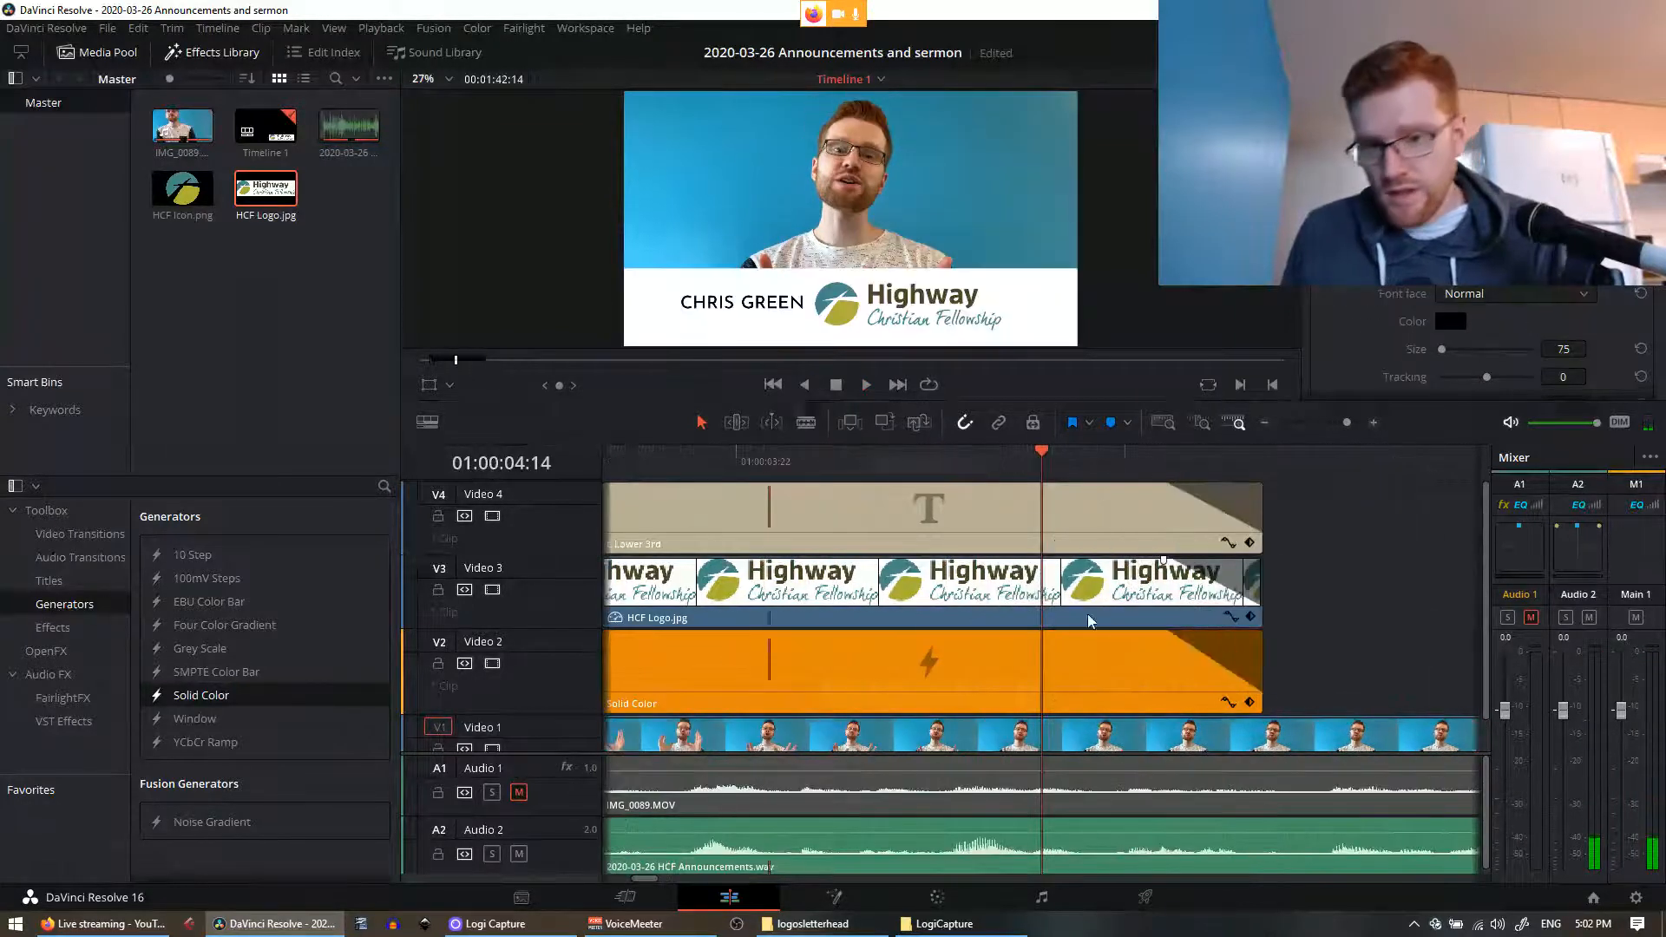
{"action": "scroll", "coordinate": [1130, 592], "scroll_direction": "down", "scroll_amount": 1}
Step: Save the project with Ctrl+S and select the IMG_0089.MOV audio clip
{"action": "key", "text": "ctrl+s"}
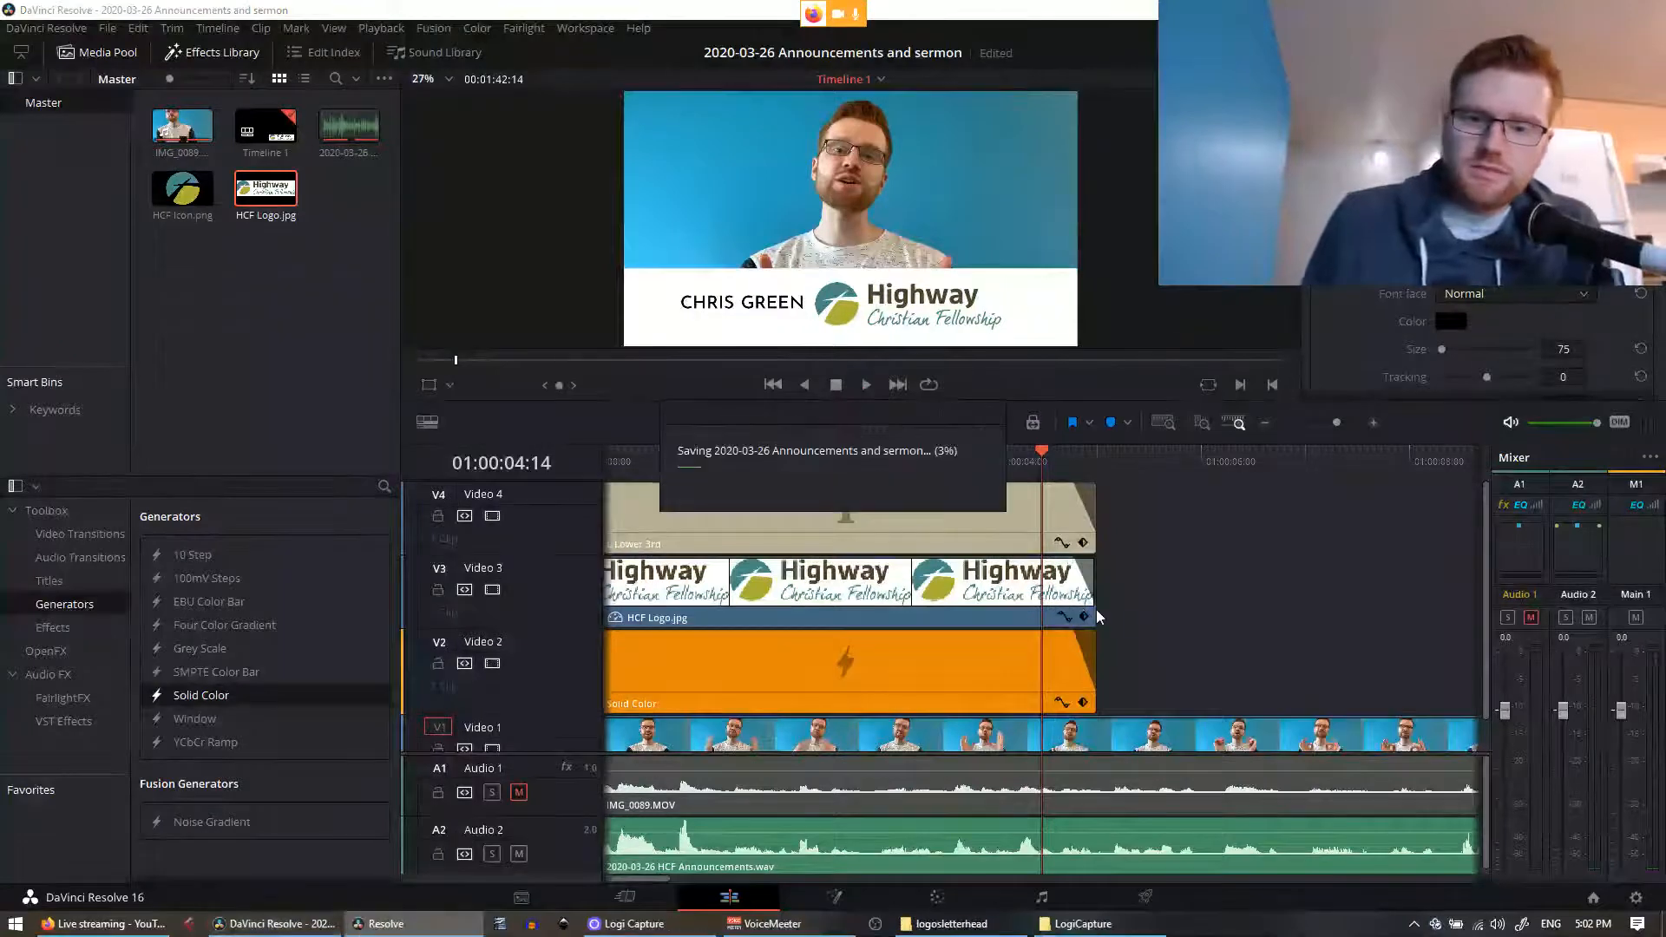
{"action": "scroll", "coordinate": [969, 703], "scroll_direction": "down", "scroll_amount": 2}
{"action": "scroll", "coordinate": [643, 781], "scroll_direction": "up", "scroll_amount": 4}
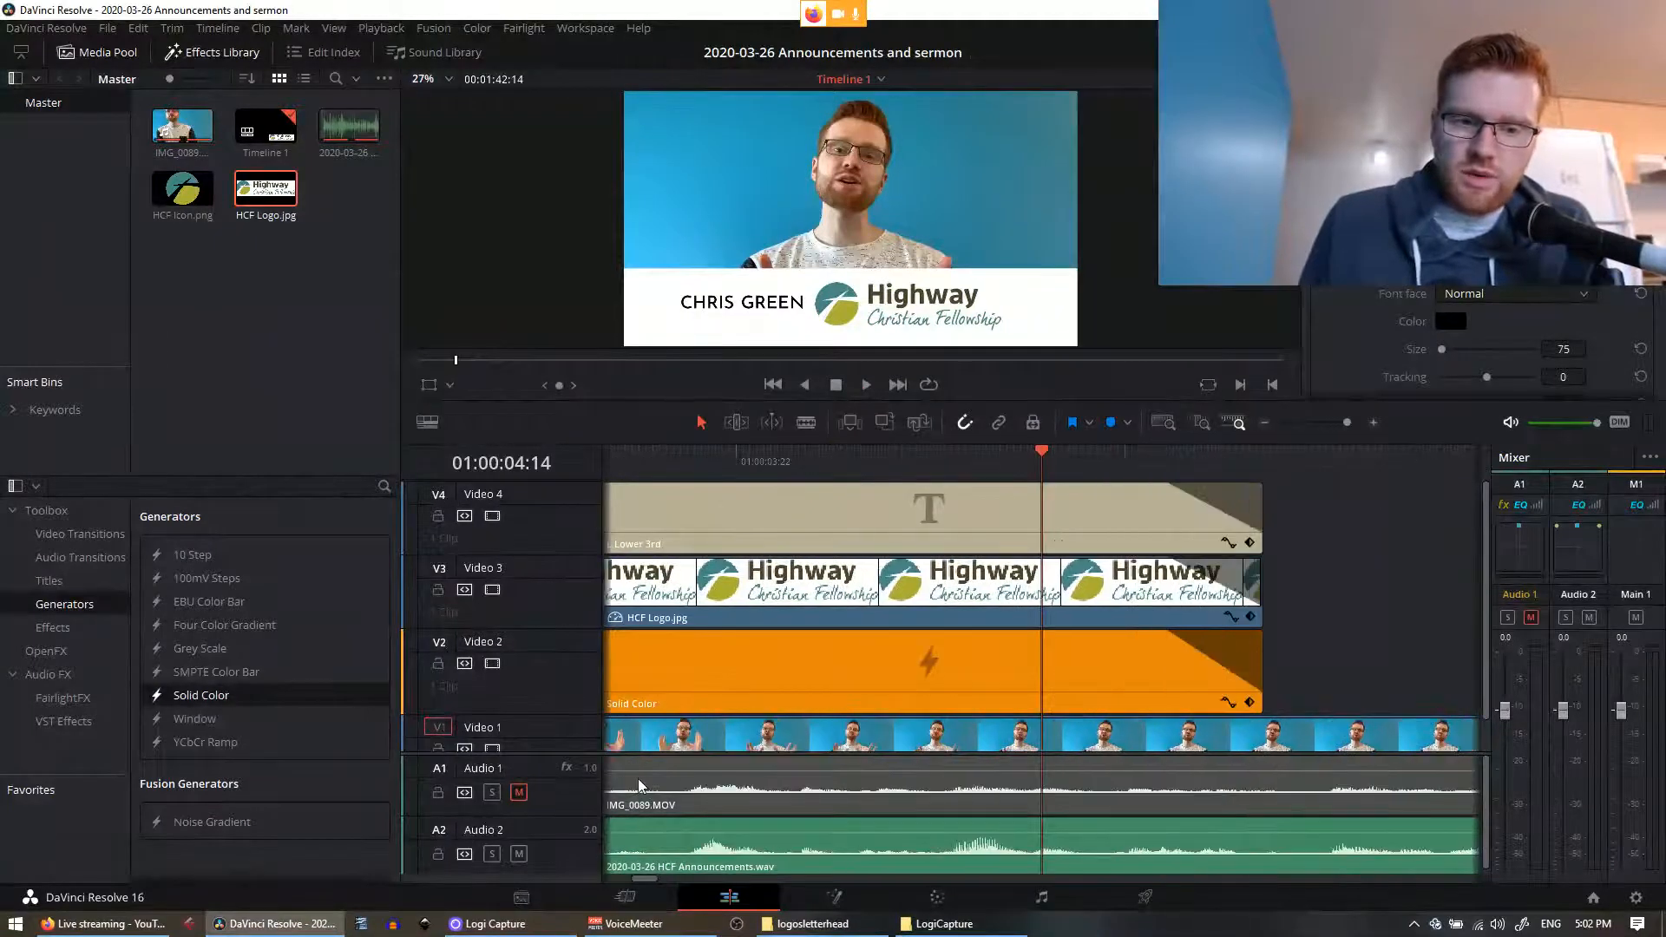
{"action": "key", "text": "Down"}
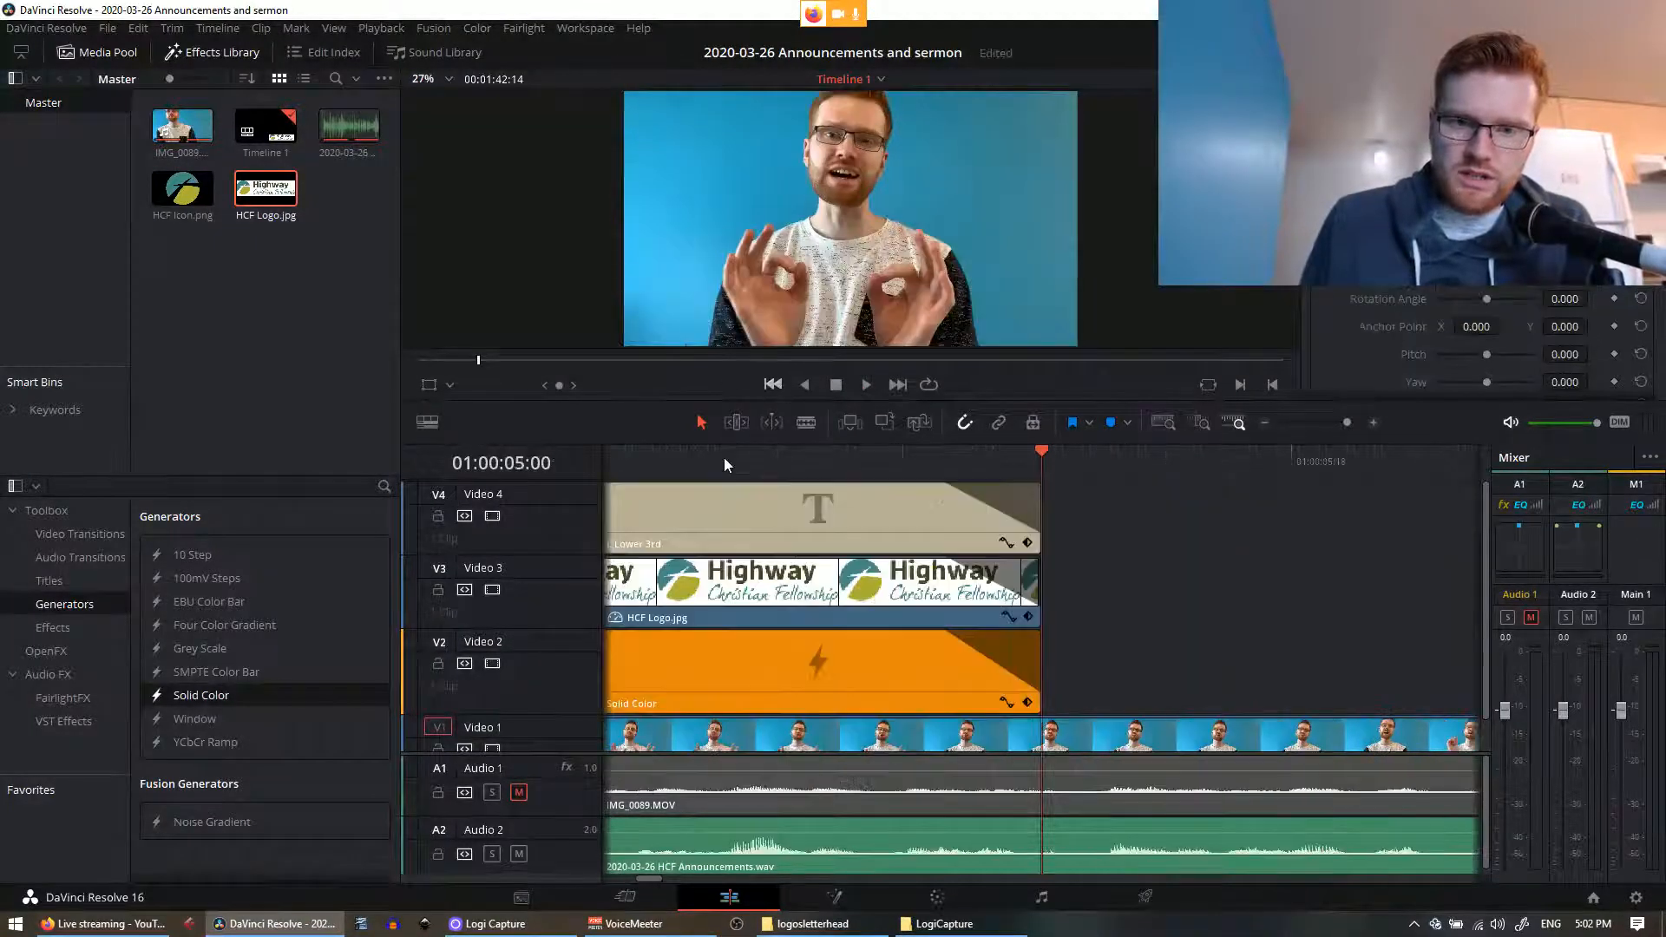
{"action": "left_click", "coordinate": [680, 455]}
{"action": "left_click", "coordinate": [772, 384]}
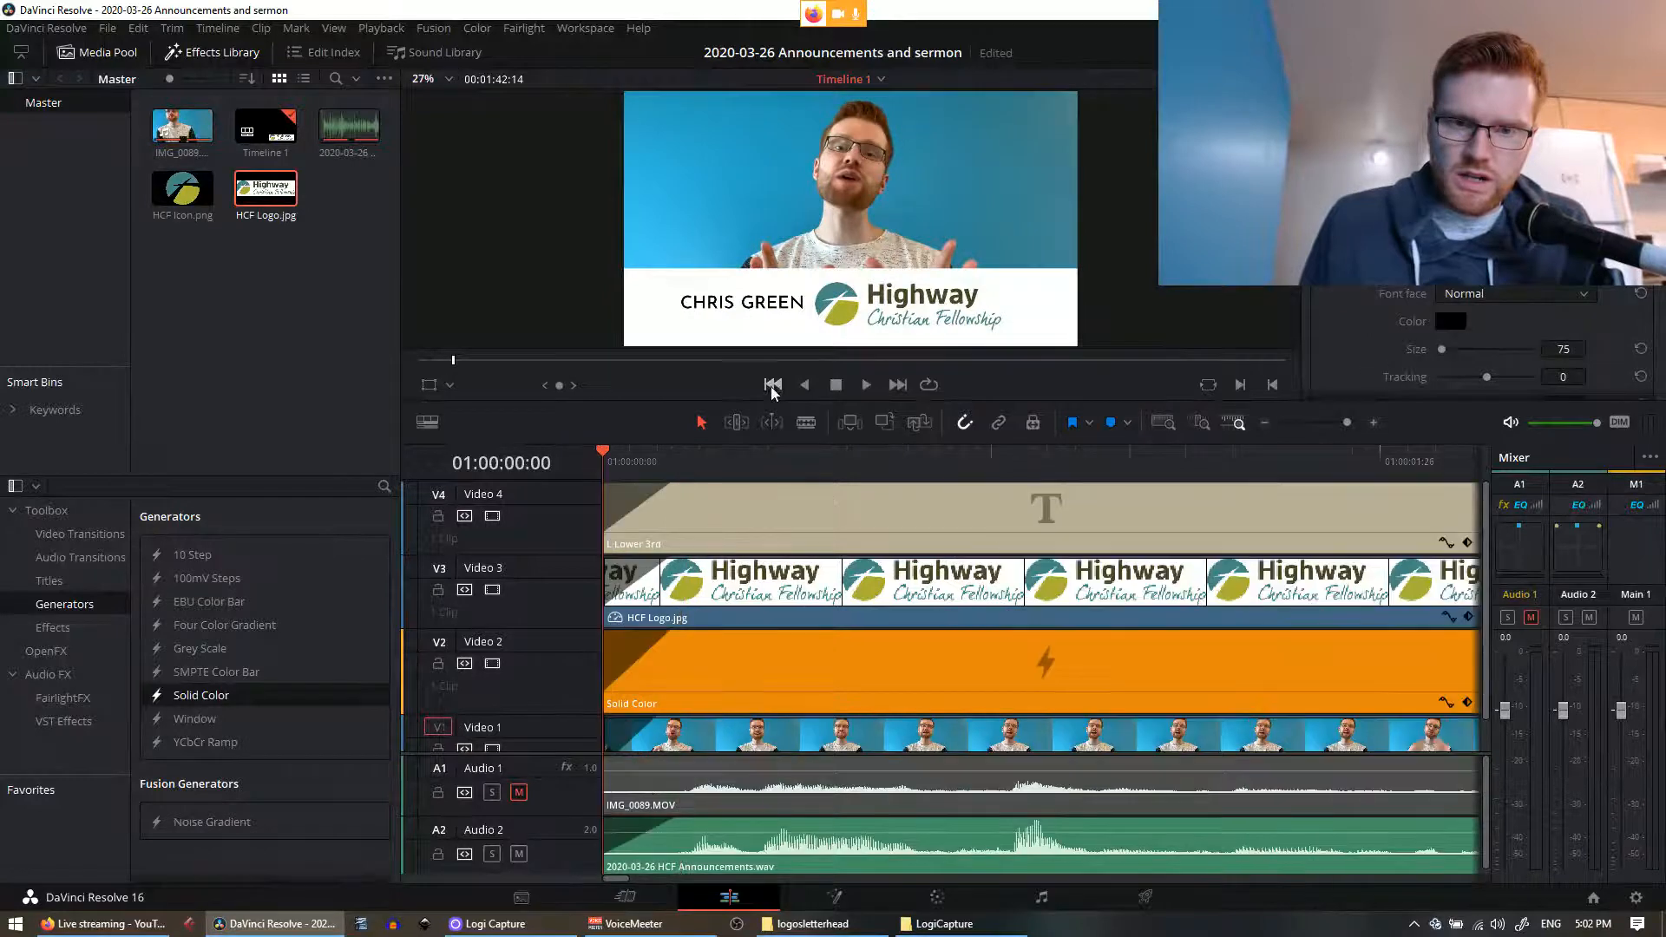
{"action": "left_click", "coordinate": [631, 795]}
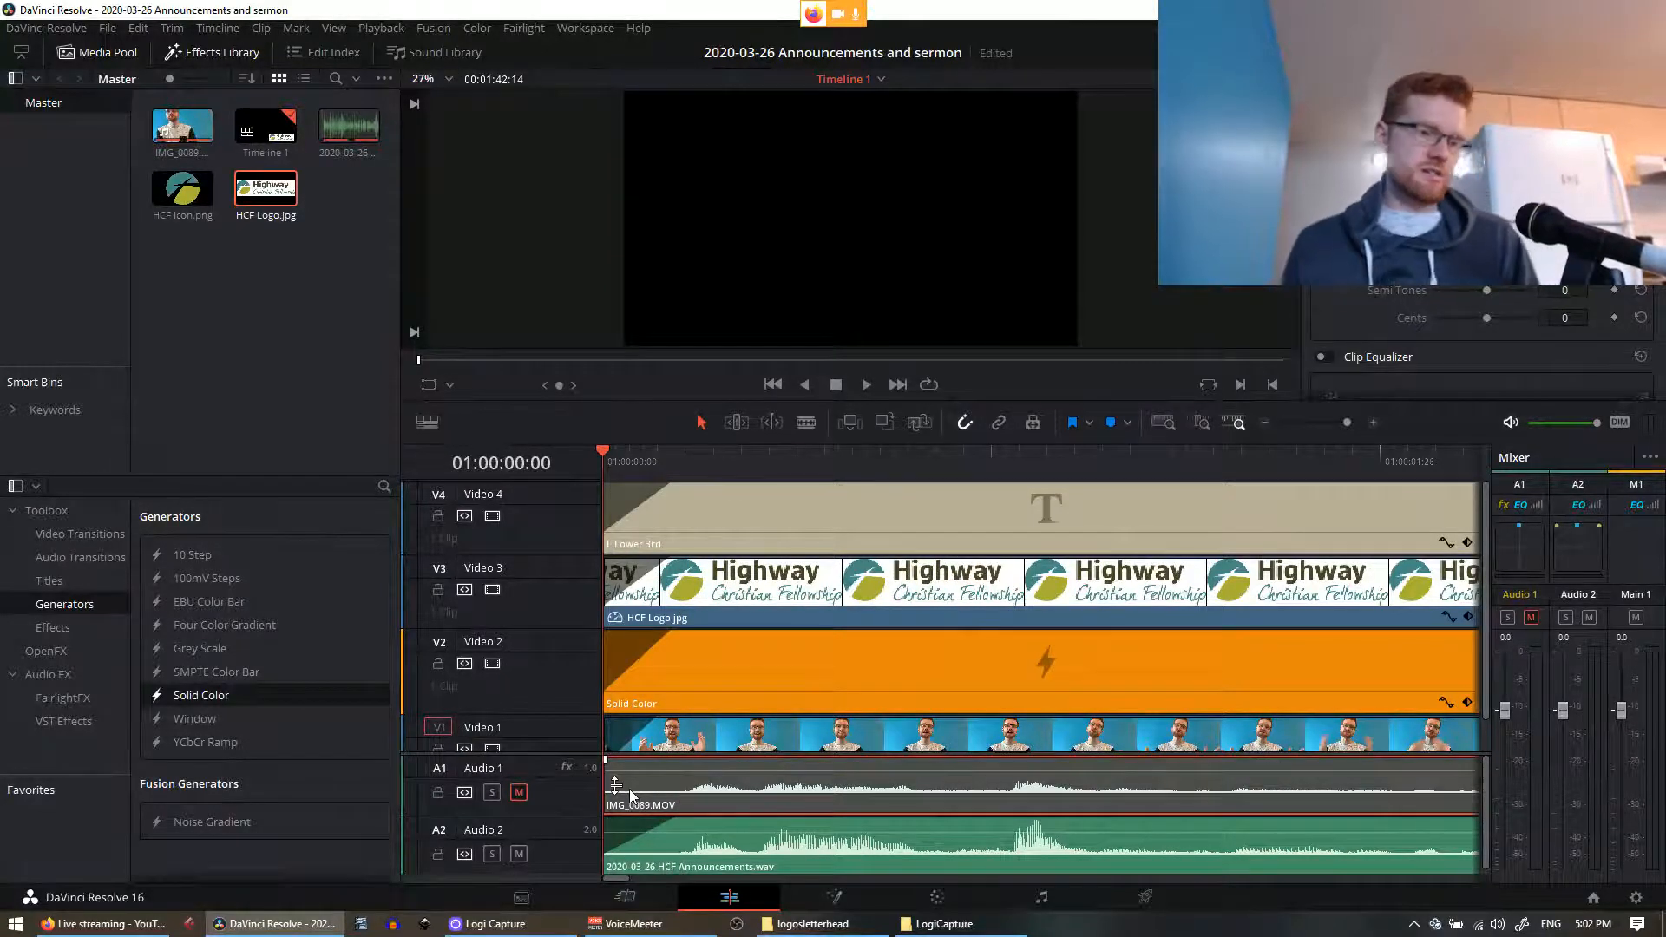
Step: With the playhead at 01:01:42:14, save the project via File > Save Project
{"action": "scroll", "coordinate": [989, 708], "scroll_direction": "down", "scroll_amount": 3}
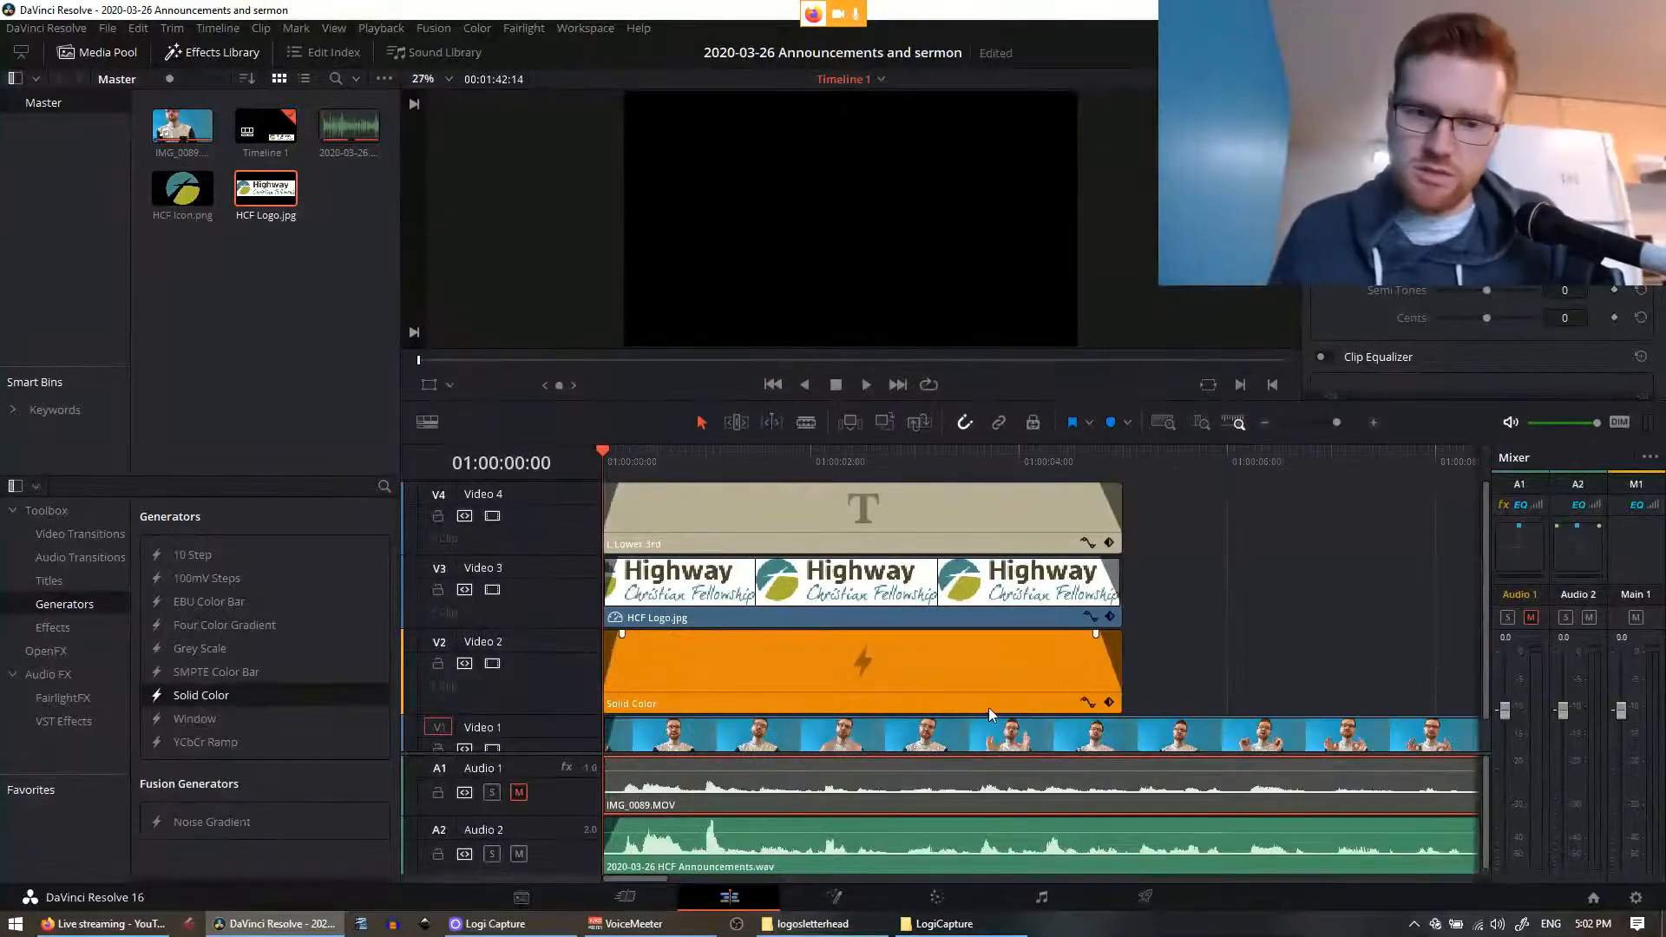
{"action": "scroll", "coordinate": [990, 703], "scroll_direction": "down", "scroll_amount": 5}
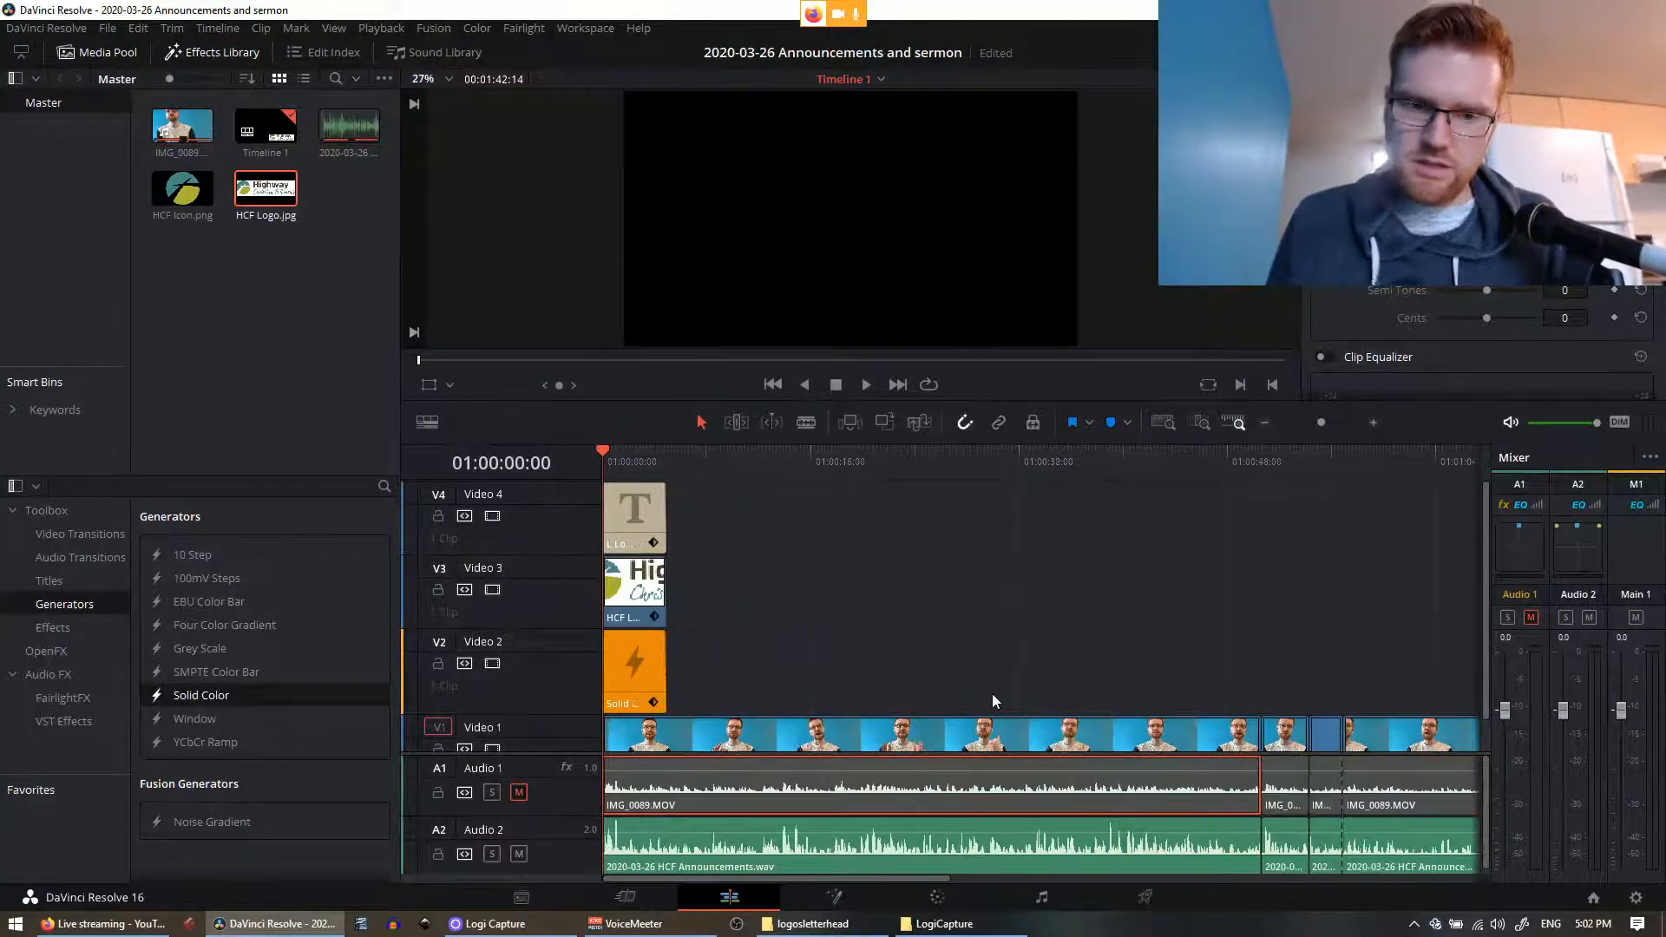
{"action": "scroll", "coordinate": [989, 699], "scroll_direction": "down", "scroll_amount": 4}
{"action": "left_click", "coordinate": [760, 455]}
{"action": "scroll", "coordinate": [890, 544], "scroll_direction": "up", "scroll_amount": 10}
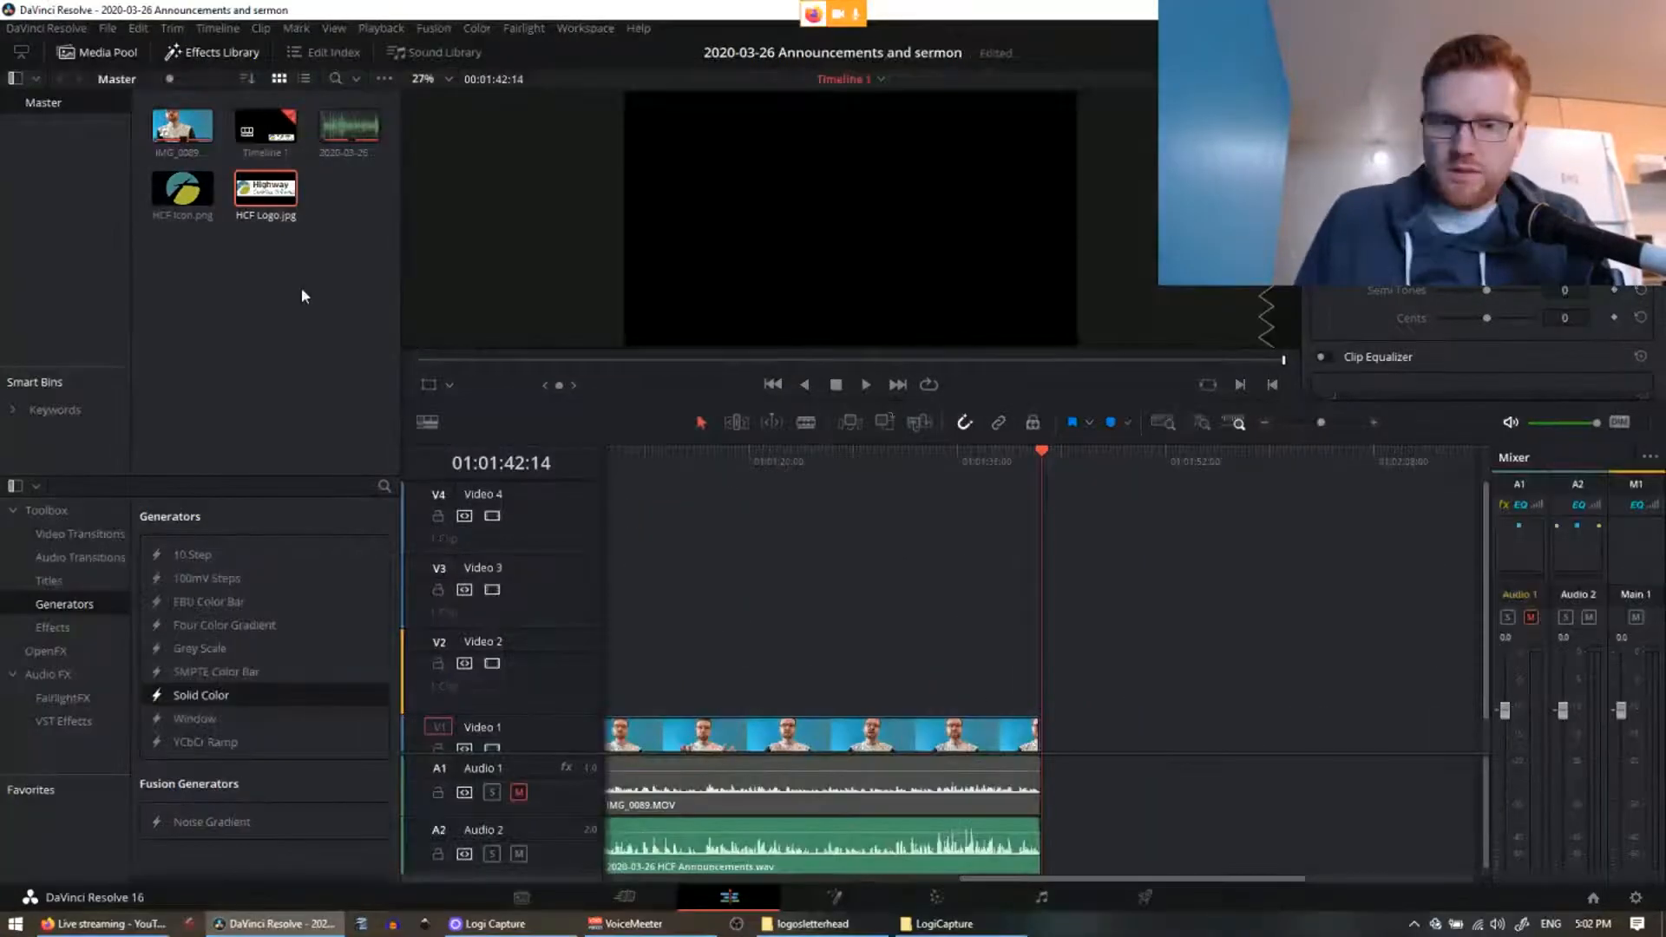
{"action": "left_click", "coordinate": [107, 27]}
{"action": "left_click", "coordinate": [132, 127]}
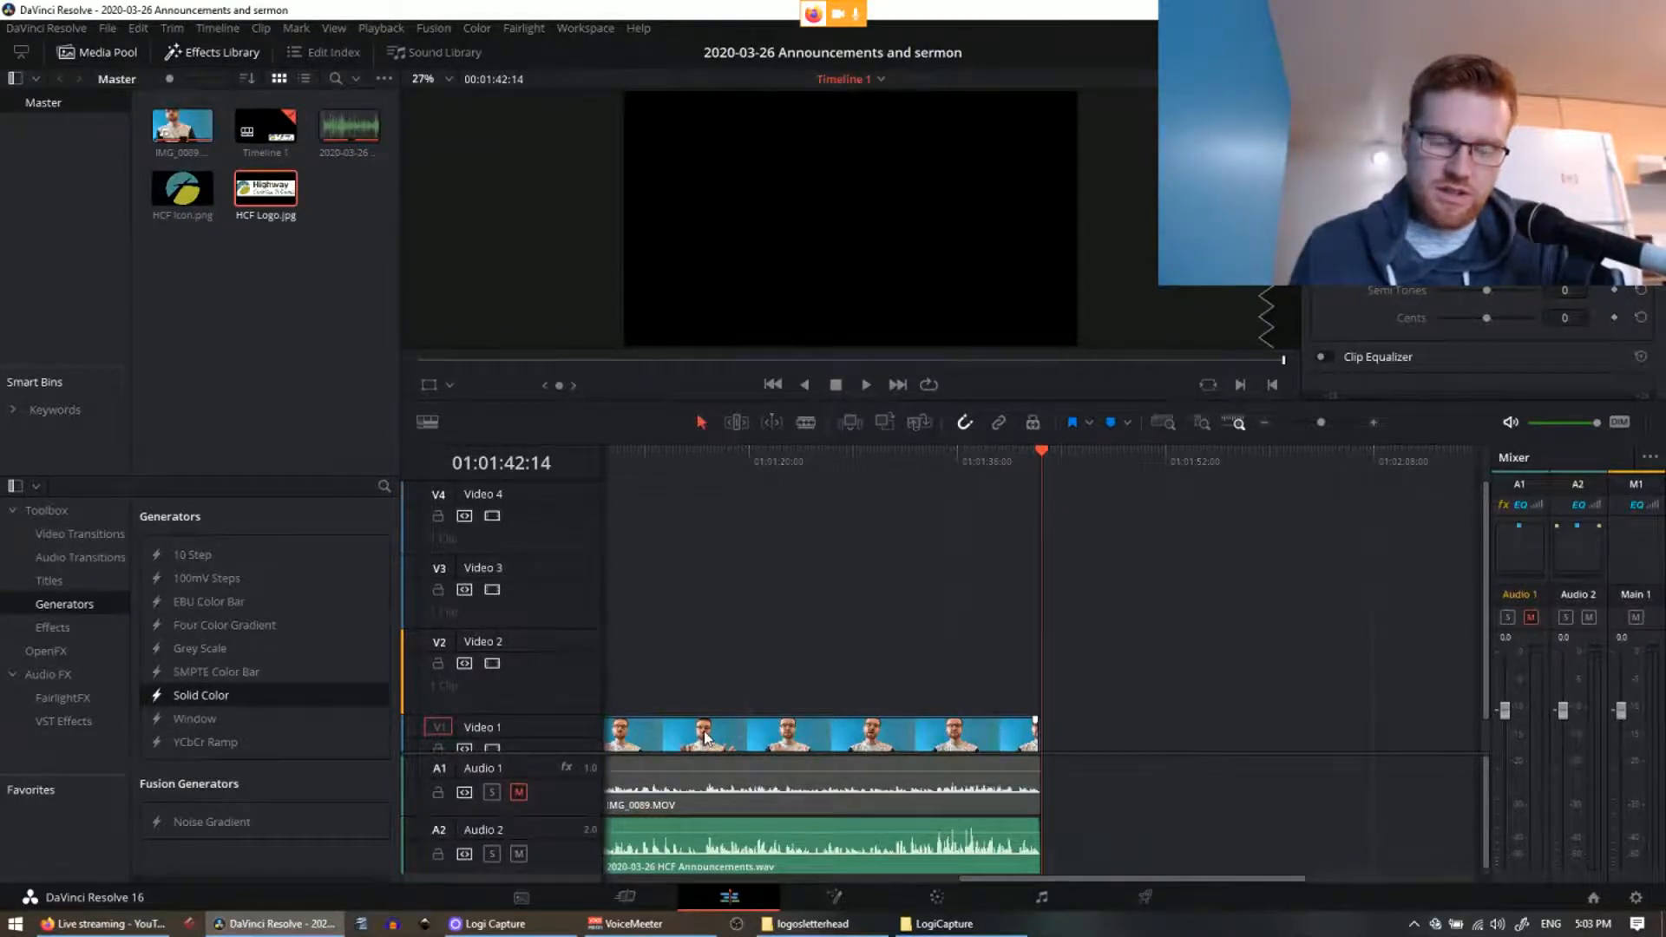
{"action": "left_click", "coordinate": [568, 923]}
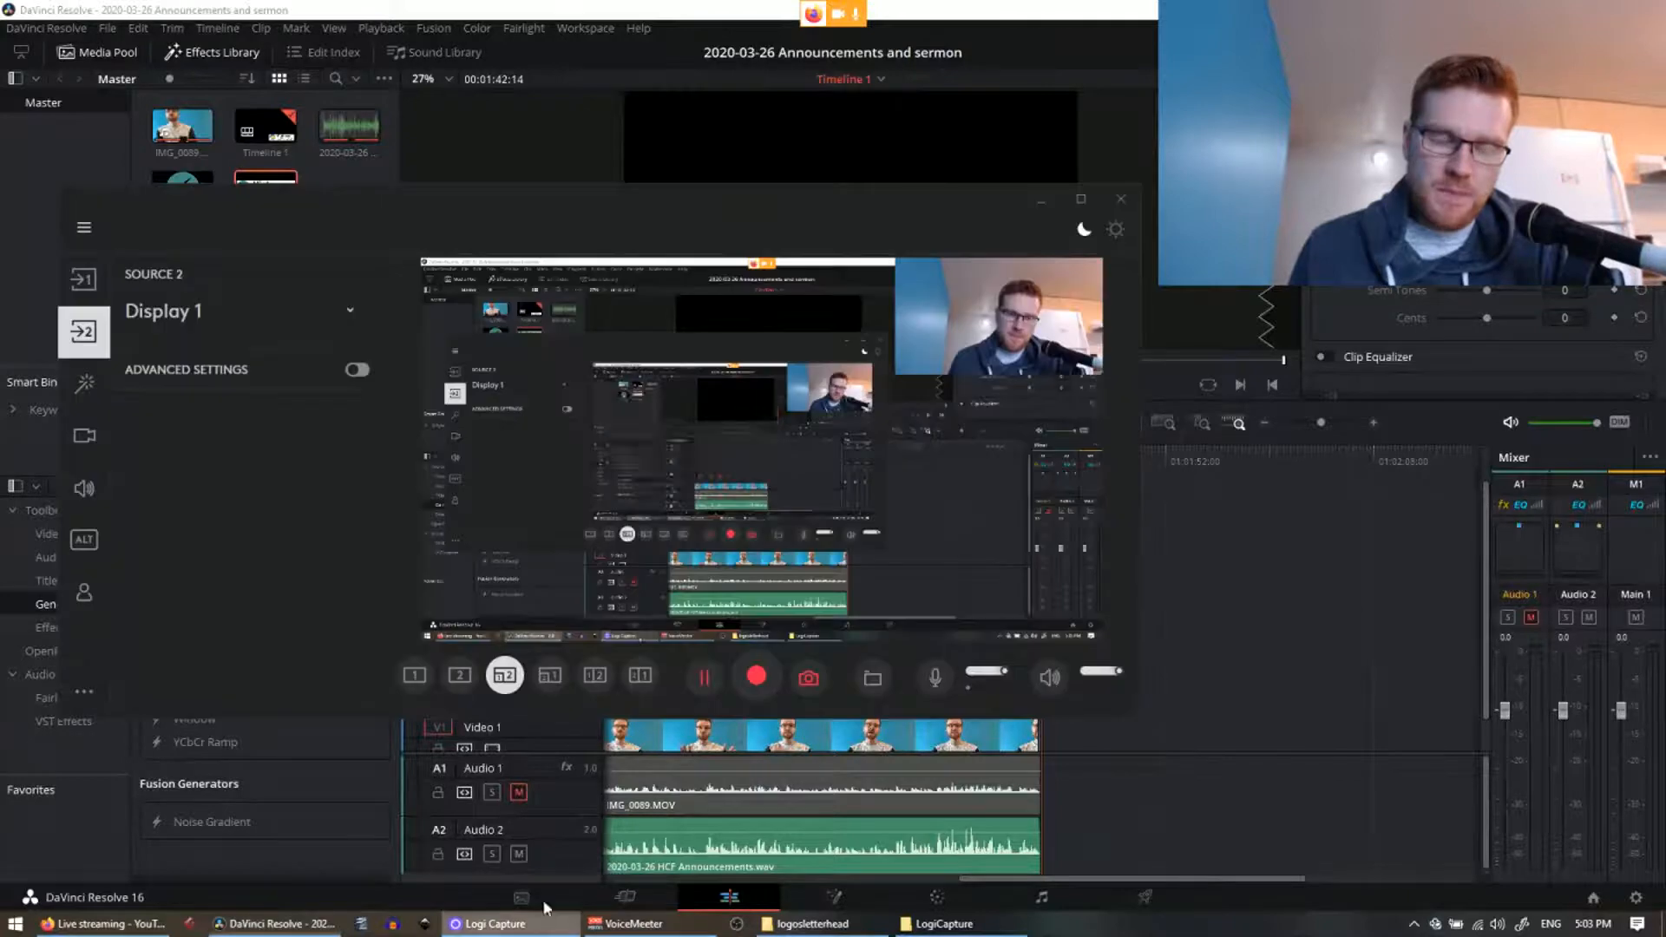
Step: Set Source 2 to Display 1, then switch the output to a full-screen webcam-only layout
{"action": "left_click", "coordinate": [220, 324]}
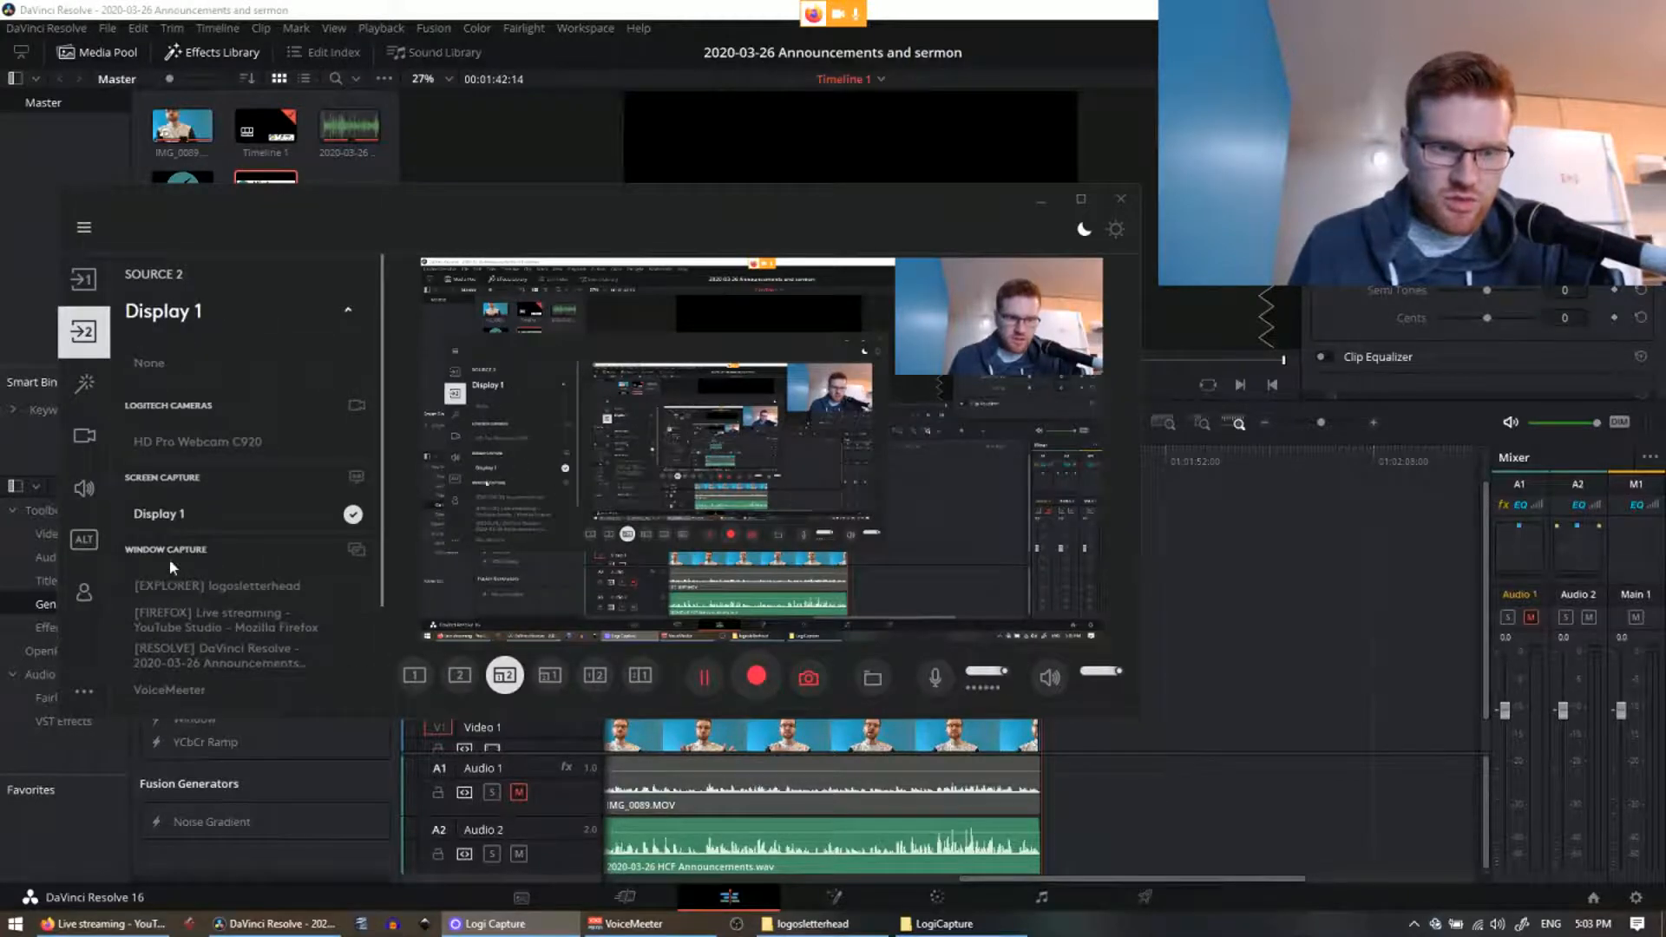
{"action": "left_click", "coordinate": [251, 655]}
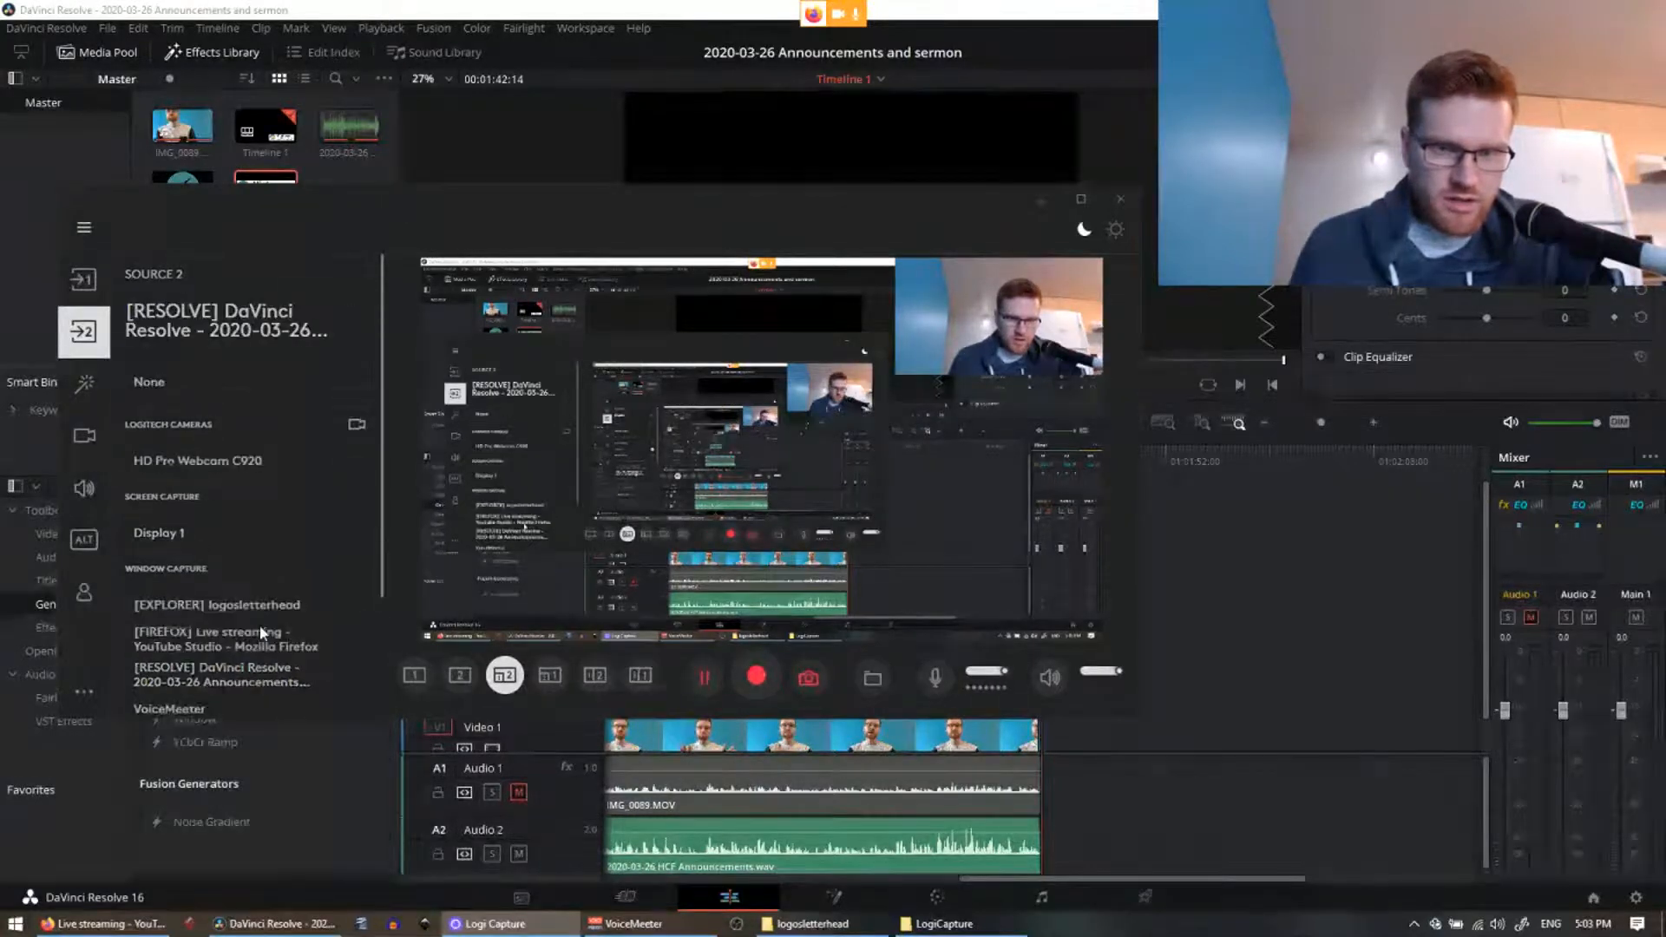
{"action": "left_click", "coordinate": [261, 635]}
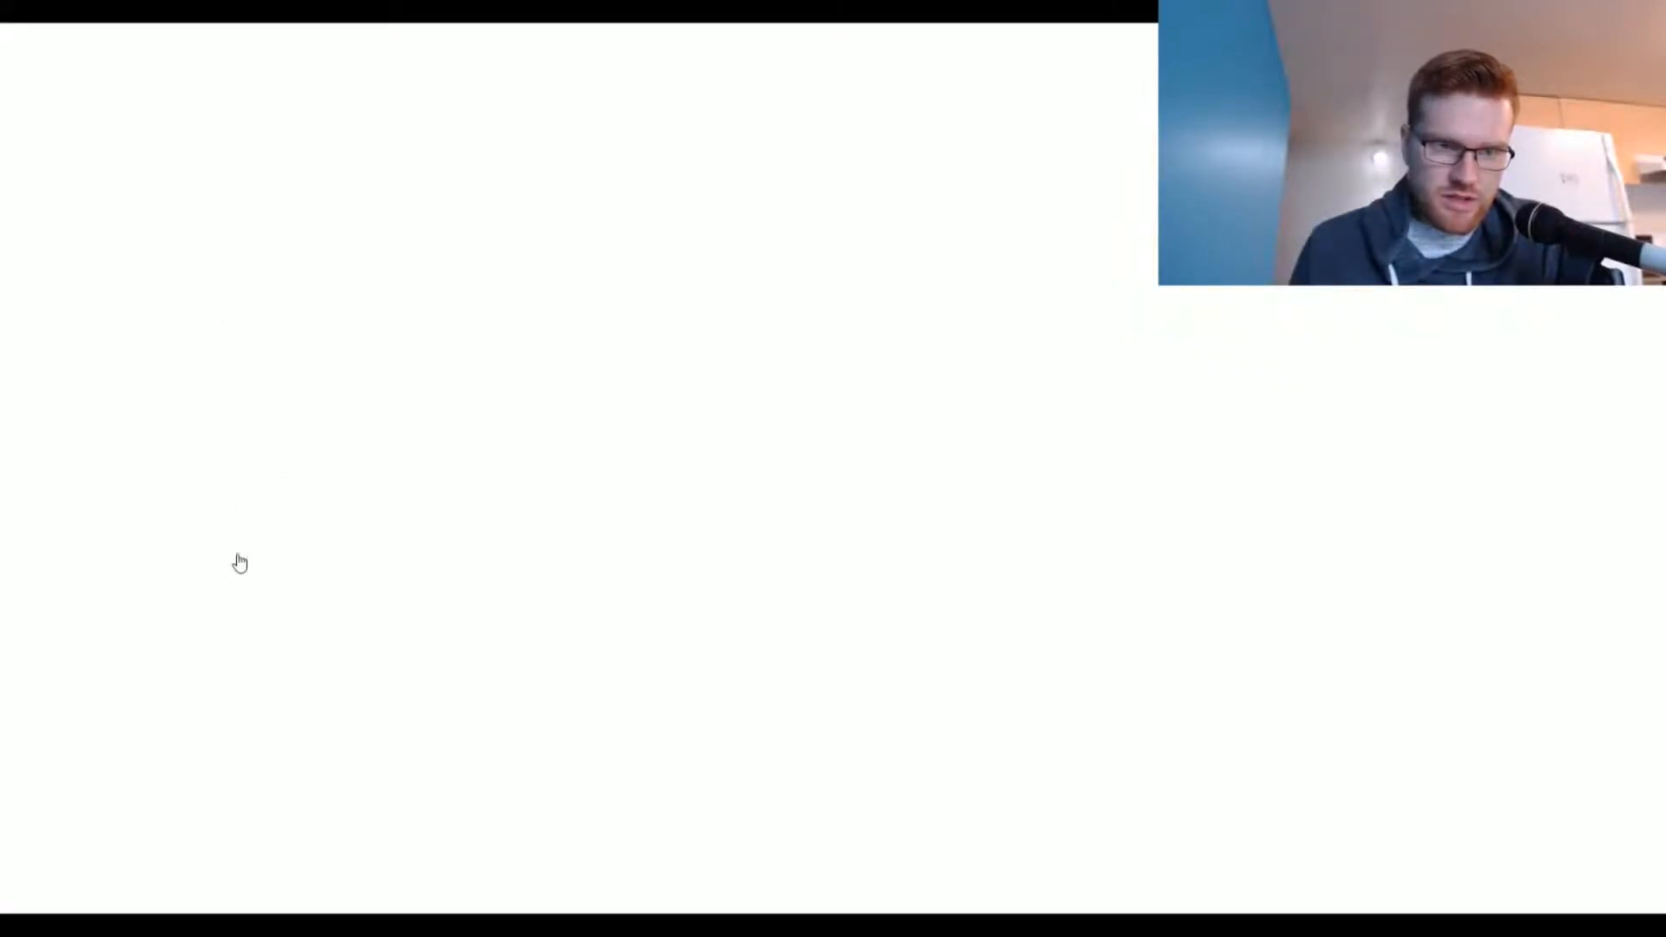
{"action": "left_click", "coordinate": [193, 441]}
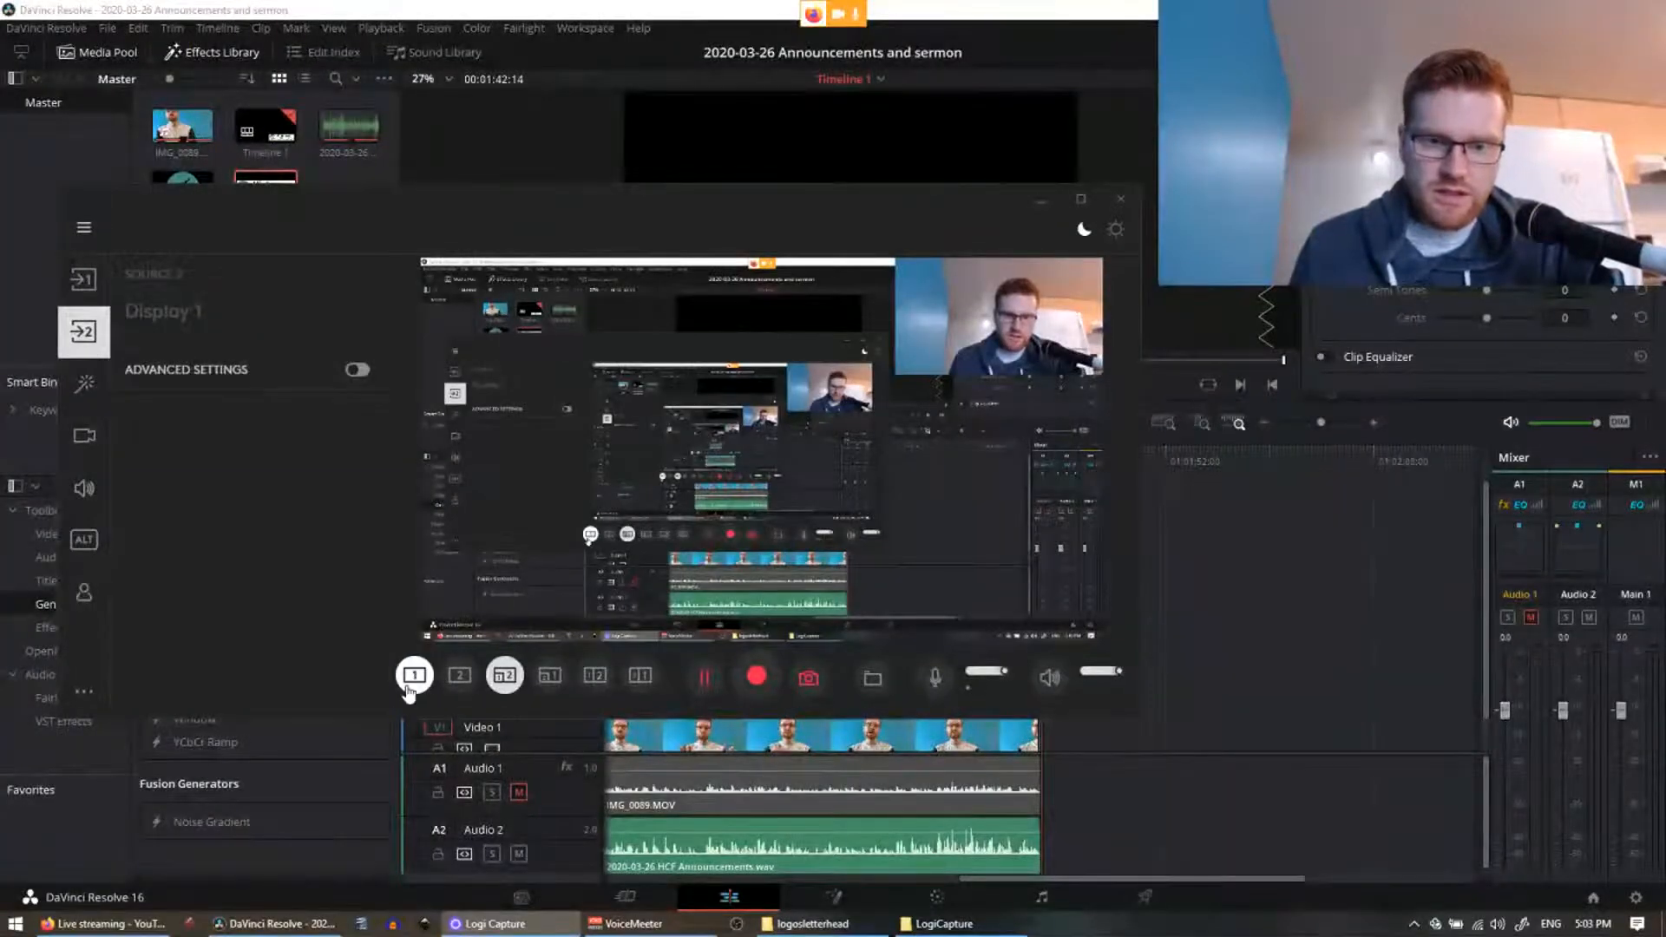
{"action": "left_click", "coordinate": [87, 291]}
{"action": "left_click", "coordinate": [415, 675]}
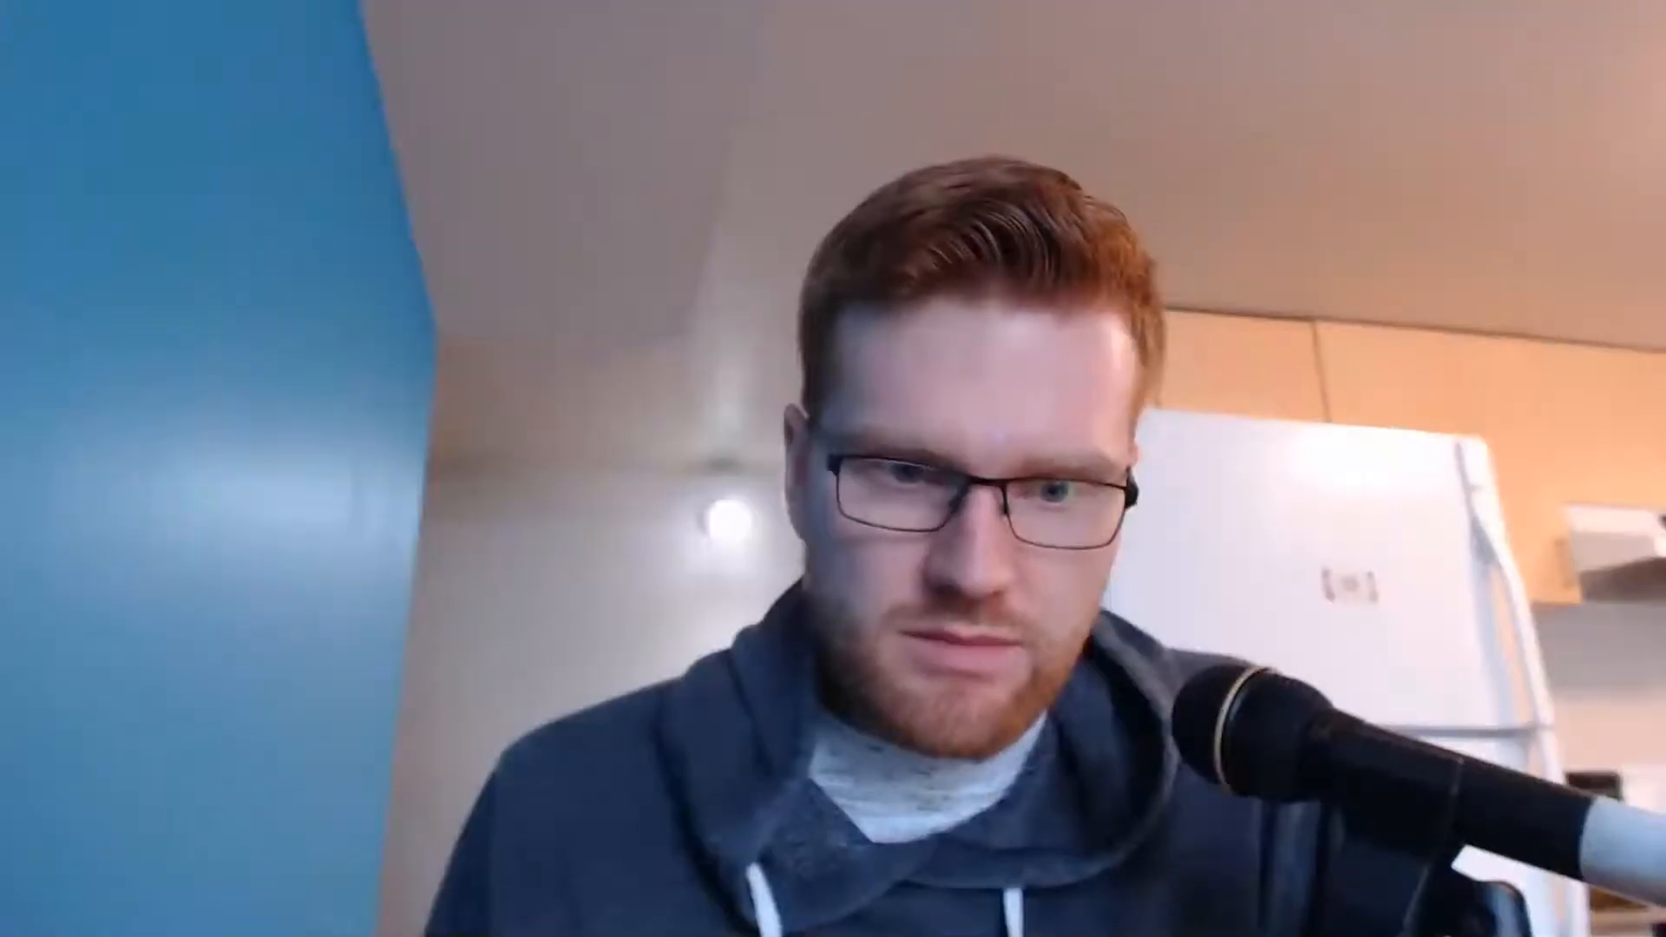